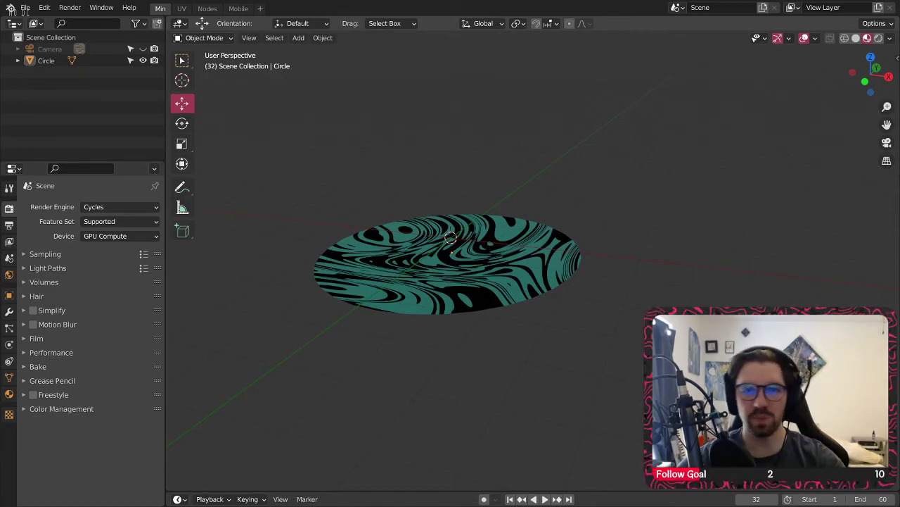
- Save the project file Lil Guy.blend
{"action": "middle_click_drag", "start_coordinate": [464, 300], "coordinate": [500, 316]}
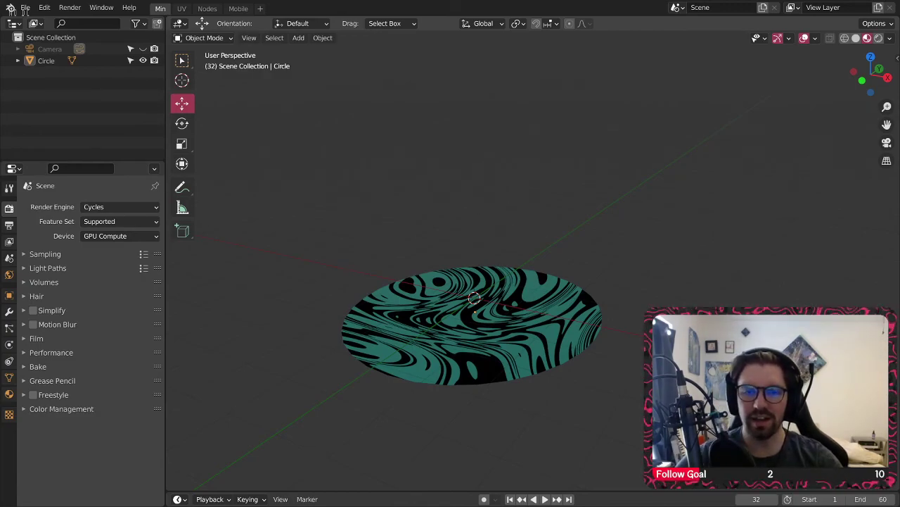
{"action": "middle_click_drag", "start_coordinate": [486, 321], "coordinate": [476, 317]}
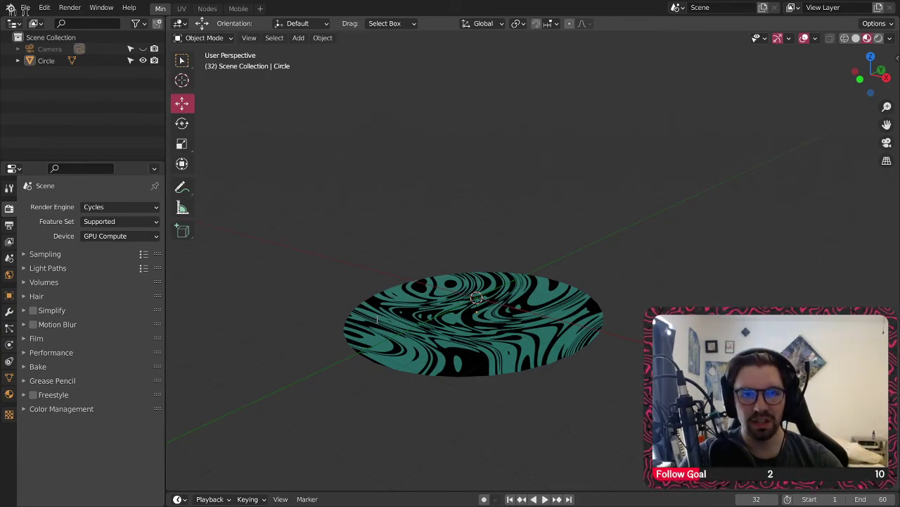
{"action": "key", "text": "ctrl+s"}
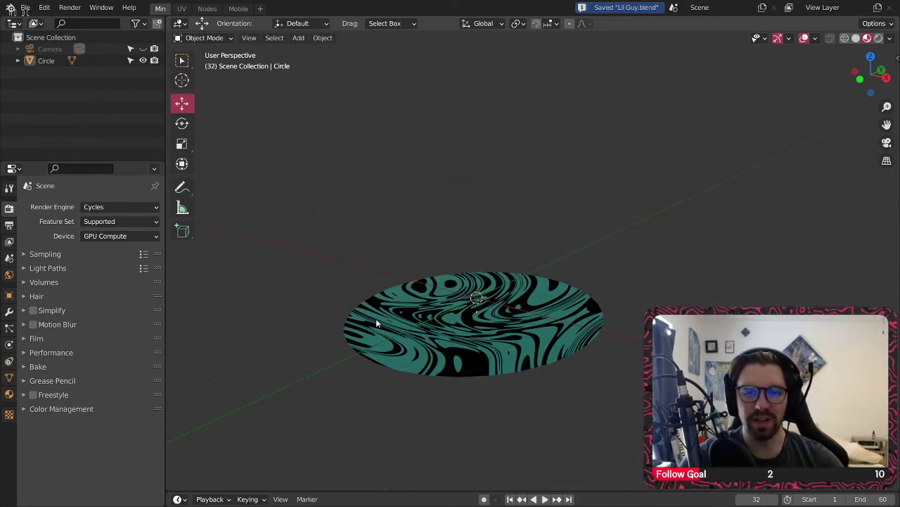
- Add a UV sphere at the scene origin and raise it about 2.79 m along Z above the patterned disc
{"action": "scroll", "coordinate": [376, 318], "scroll_direction": "up", "scroll_amount": 1}
{"action": "middle_click_drag", "start_coordinate": [586, 238], "coordinate": [546, 291]}
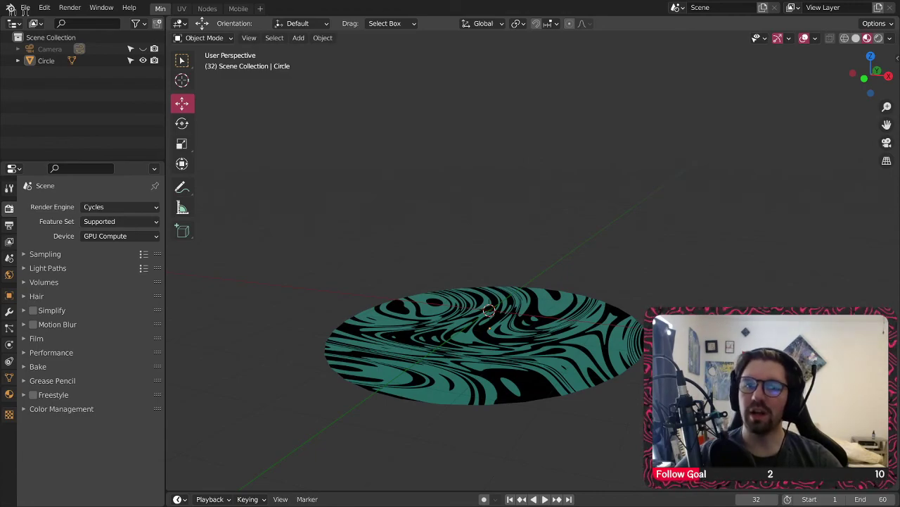
{"action": "middle_click_drag", "start_coordinate": [609, 286], "coordinate": [385, 270]}
{"action": "scroll", "coordinate": [529, 259], "scroll_direction": "down", "scroll_amount": 5}
{"action": "scroll", "coordinate": [497, 290], "scroll_direction": "up", "scroll_amount": 3}
{"action": "scroll", "coordinate": [512, 289], "scroll_direction": "up", "scroll_amount": 2}
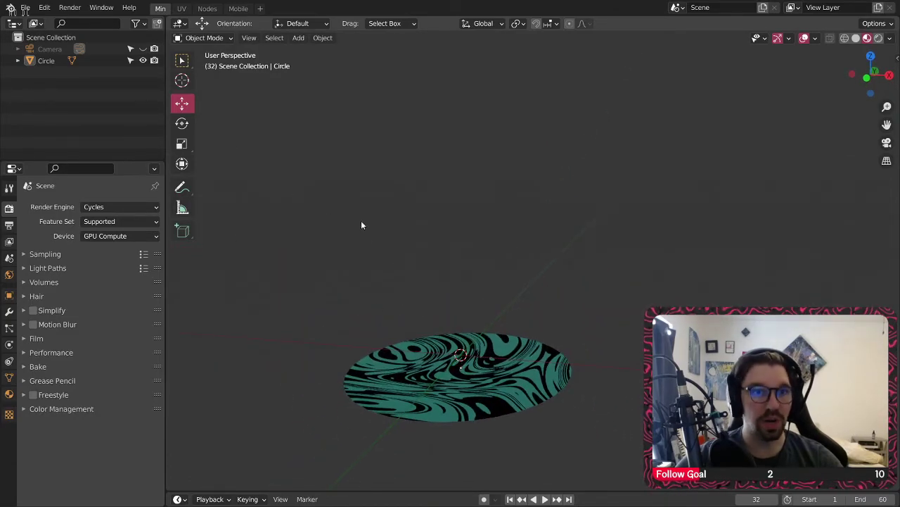
{"action": "left_click", "coordinate": [294, 40]}
{"action": "mouse_move", "coordinate": [327, 51]}
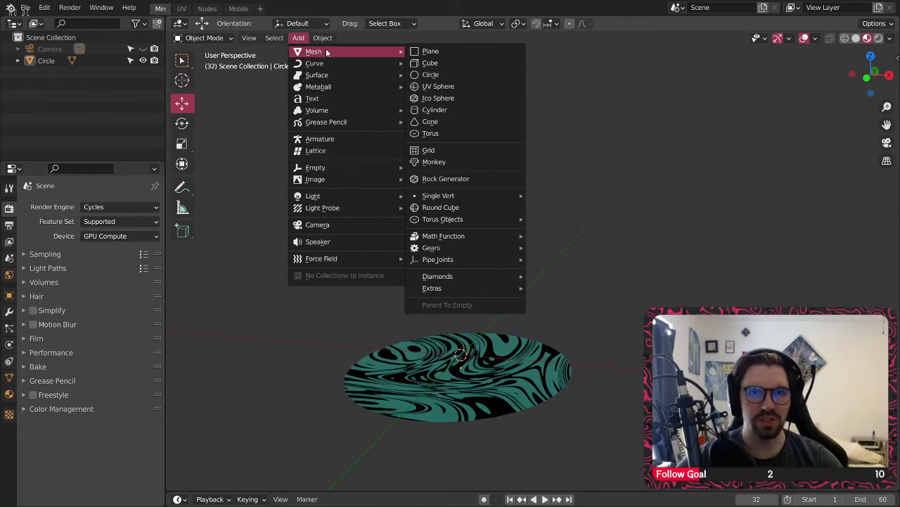
{"action": "left_click", "coordinate": [436, 86]}
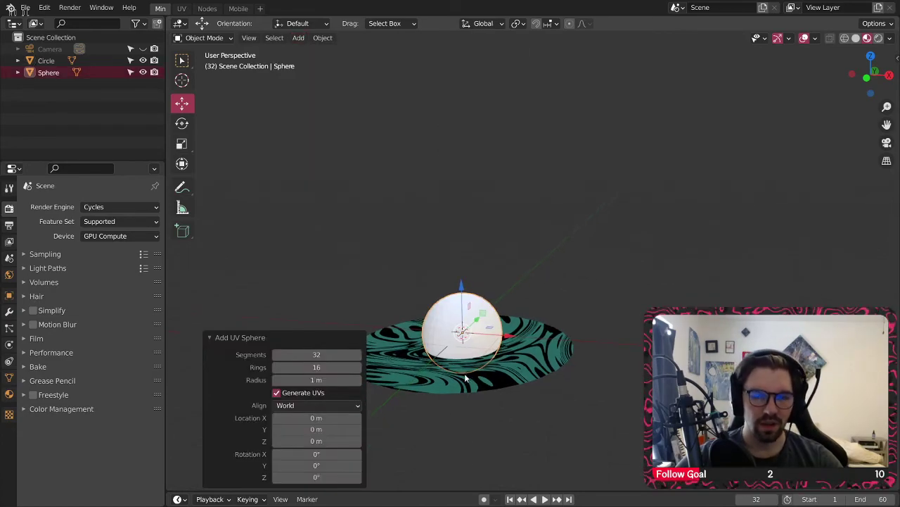
{"action": "scroll", "coordinate": [464, 380], "scroll_direction": "up", "scroll_amount": 1}
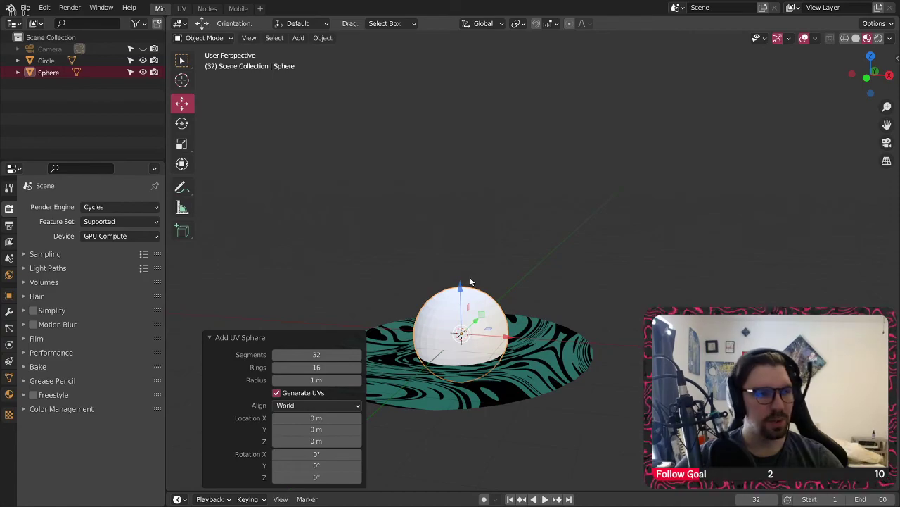
{"action": "left_click_drag", "start_coordinate": [462, 280], "coordinate": [452, 184]}
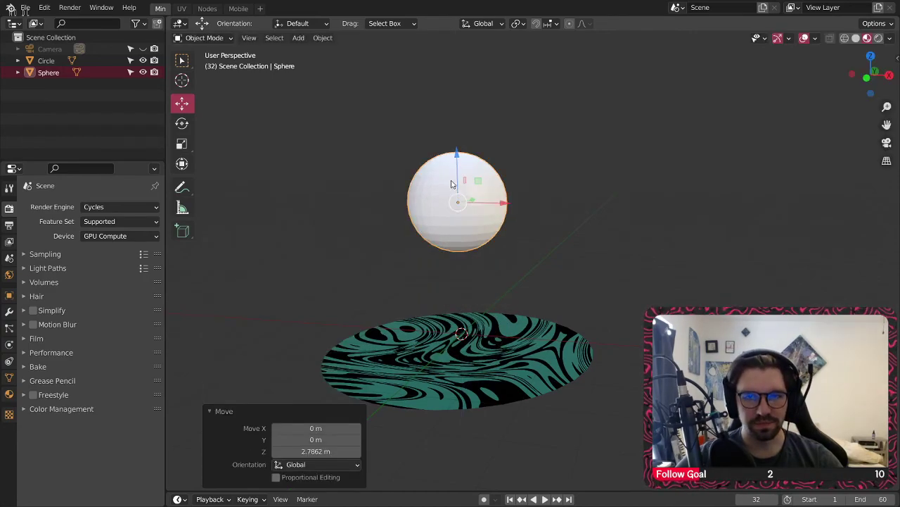
- Enter Edit Mode on the sphere, switch to vertex selection and deselect the whole mesh
{"action": "scroll", "coordinate": [452, 184], "scroll_direction": "up", "scroll_amount": 3}
{"action": "left_click", "coordinate": [204, 38]}
{"action": "left_click", "coordinate": [204, 65]}
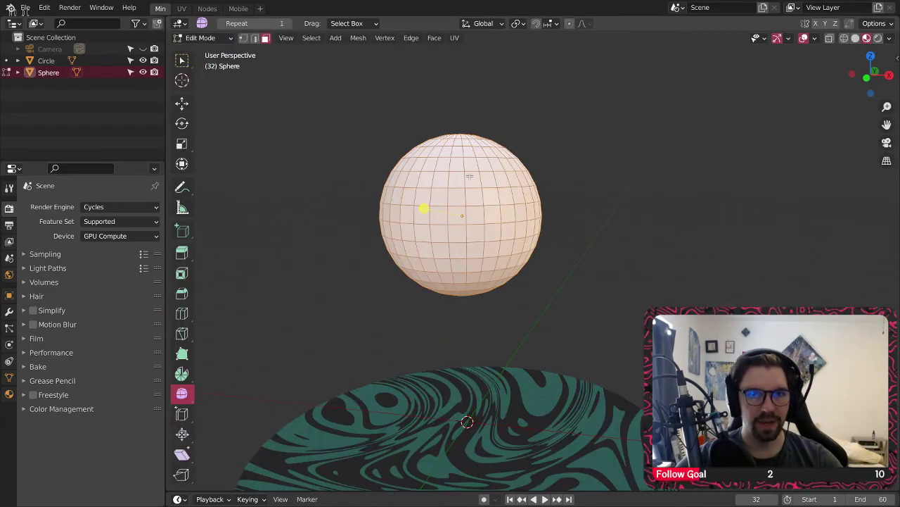
{"action": "scroll", "coordinate": [418, 144], "scroll_direction": "up", "scroll_amount": 2}
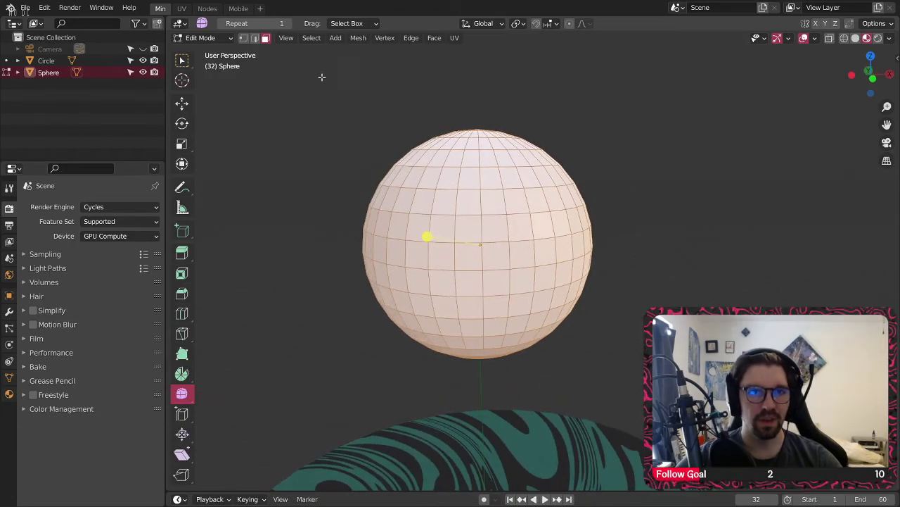
{"action": "left_click", "coordinate": [244, 38]}
{"action": "scroll", "coordinate": [472, 239], "scroll_direction": "up", "scroll_amount": 3}
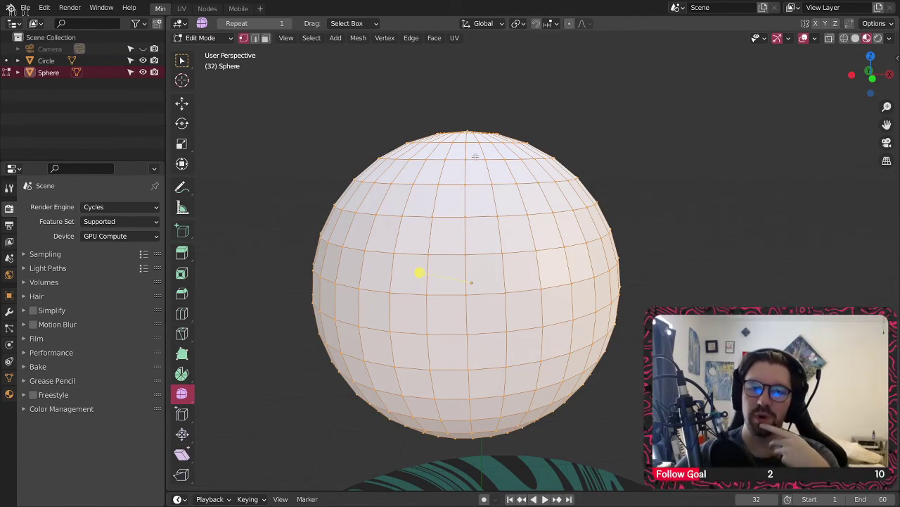
{"action": "left_click", "coordinate": [254, 38]}
{"action": "left_click", "coordinate": [243, 38]}
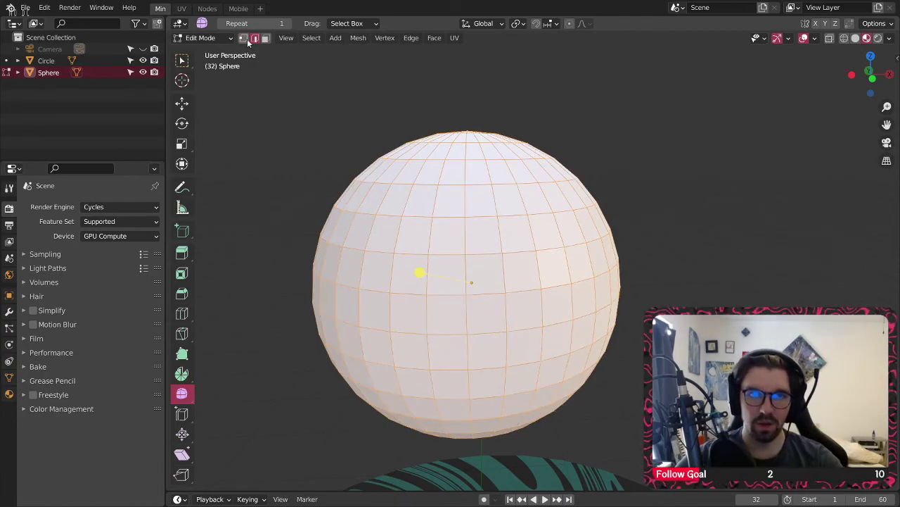
{"action": "key", "text": "alt+a"}
- Try to connect vertices diagonally into a zigzag along a face row in the sphere's upper half
{"action": "left_click", "coordinate": [500, 251], "text": "shift"}
{"action": "key", "text": "j"}
{"action": "left_click", "coordinate": [528, 216], "text": "shift"}
{"action": "key", "text": "j"}
{"action": "left_click", "coordinate": [562, 244], "text": "shift"}
{"action": "key", "text": "j"}
{"action": "middle_click_drag", "start_coordinate": [583, 216], "coordinate": [454, 247]}
{"action": "left_click", "coordinate": [593, 214], "text": "shift"}
{"action": "key", "text": "j"}
{"action": "scroll", "coordinate": [524, 275], "scroll_direction": "up", "scroll_amount": 1}
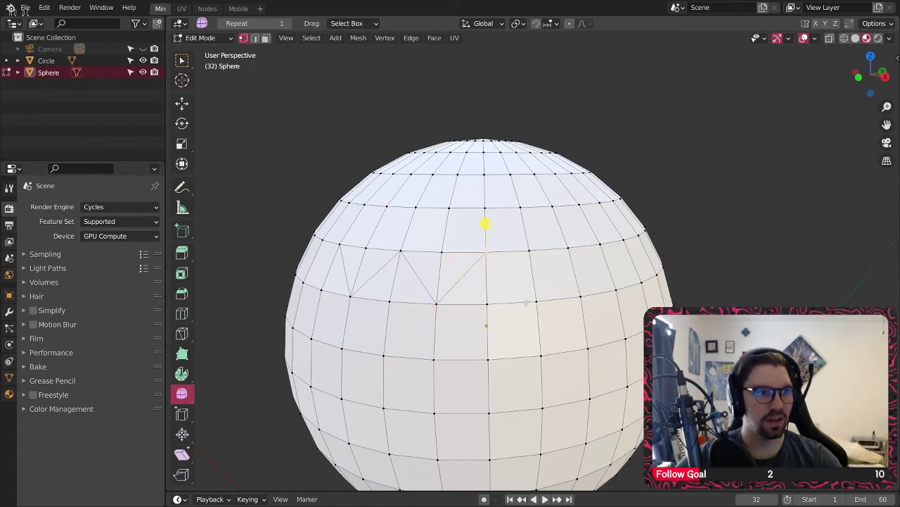
{"action": "key", "text": "j"}
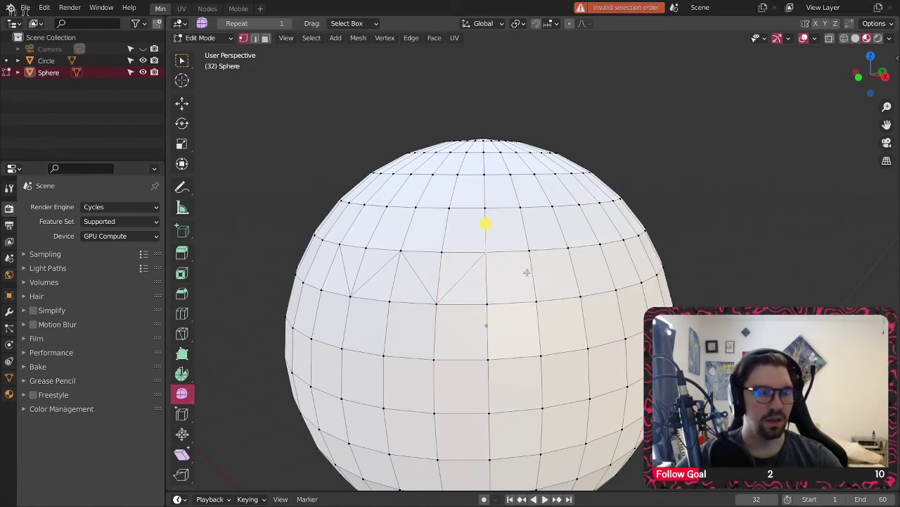
{"action": "left_click", "coordinate": [535, 298], "text": "shift"}
{"action": "key", "text": "j"}
{"action": "middle_click_drag", "start_coordinate": [553, 285], "coordinate": [513, 277]}
{"action": "left_click", "coordinate": [533, 304]}
{"action": "left_click", "coordinate": [578, 255], "text": "shift"}
{"action": "key", "text": "j"}
{"action": "middle_click_drag", "start_coordinate": [617, 290], "coordinate": [447, 283]}
- Undo the zigzag of diagonal edges in the sphere's upper half
{"action": "key", "text": "ctrl+z"}
{"action": "key", "text": "ctrl+z"}
{"action": "key", "text": "ctrl+z"}
{"action": "key", "text": "ctrl+z"}
{"action": "key", "text": "ctrl+z"}
{"action": "key", "text": "ctrl+z"}
{"action": "key", "text": "ctrl+z"}
{"action": "key", "text": "ctrl+z"}
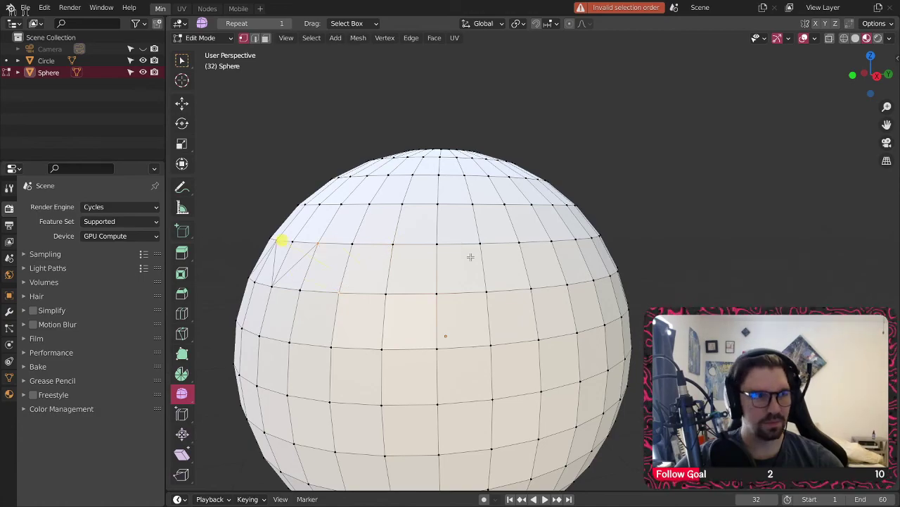
{"action": "key", "text": "ctrl+z"}
{"action": "key", "text": "ctrl+z"}
{"action": "key", "text": "ctrl+z"}
{"action": "key", "text": "ctrl+shift+z"}
{"action": "key", "text": "ctrl+shift+z"}
{"action": "key", "text": "ctrl+shift+z"}
{"action": "key", "text": "ctrl+shift+z"}
{"action": "key", "text": "ctrl+shift+z"}
{"action": "key", "text": "ctrl+shift+z"}
{"action": "middle_click_drag", "start_coordinate": [281, 243], "coordinate": [495, 243]}
{"action": "key", "text": "ctrl+z"}
{"action": "key", "text": "ctrl+z"}
{"action": "key", "text": "ctrl+z"}
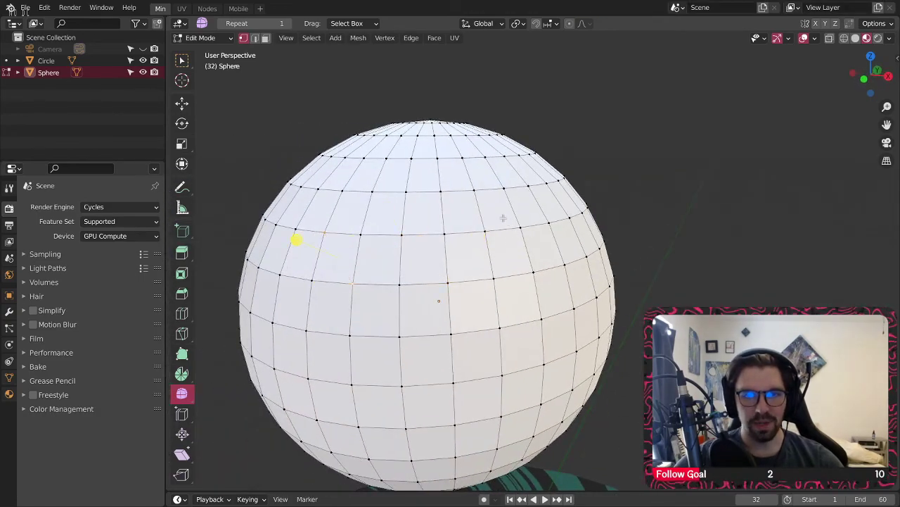
- Start a zigzag in the face row just below the sphere's equator by connecting alternating upper and lower vertices diagonally
{"action": "middle_click_drag", "start_coordinate": [428, 275], "coordinate": [484, 200], "text": "shift"}
{"action": "middle_click_drag", "start_coordinate": [407, 300], "coordinate": [431, 279]}
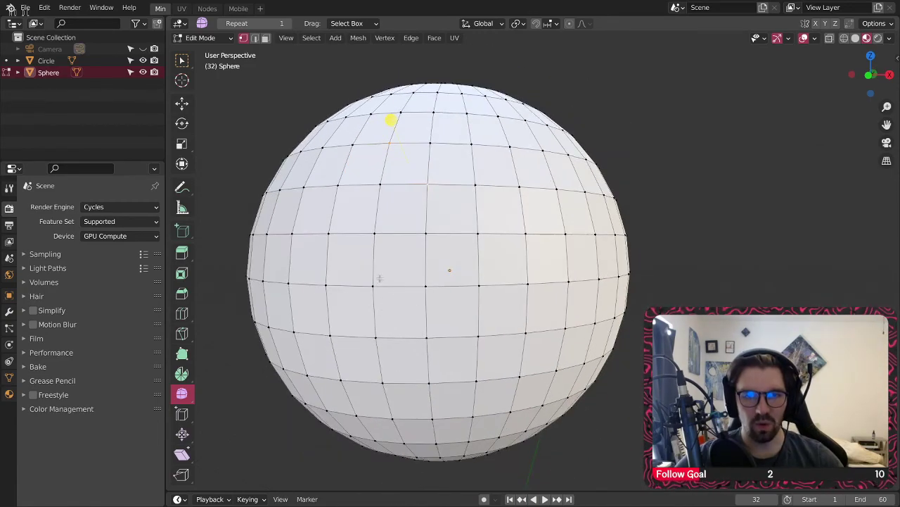
{"action": "left_click", "coordinate": [378, 329]}
{"action": "left_click", "coordinate": [426, 286]}
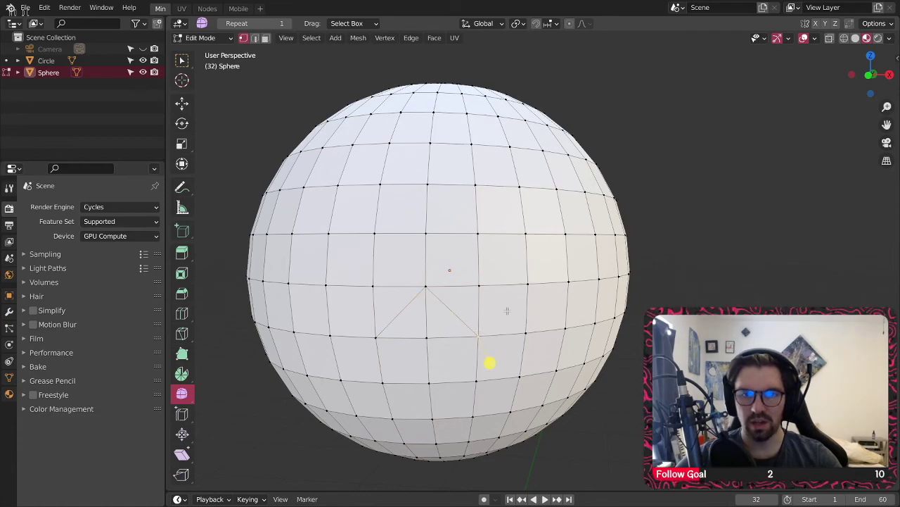
{"action": "left_click", "coordinate": [478, 336]}
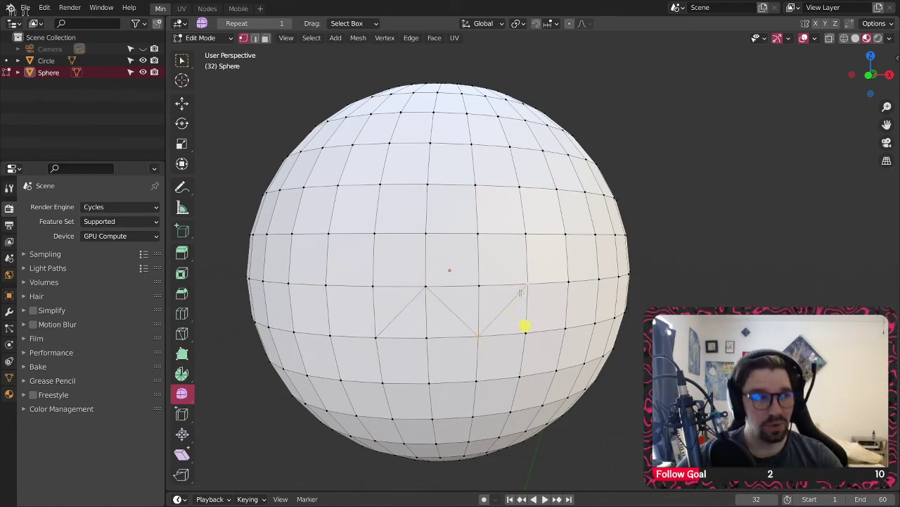
{"action": "left_click", "coordinate": [521, 292]}
{"action": "key", "text": "Return"}
{"action": "middle_click_drag", "start_coordinate": [587, 322], "coordinate": [483, 358]}
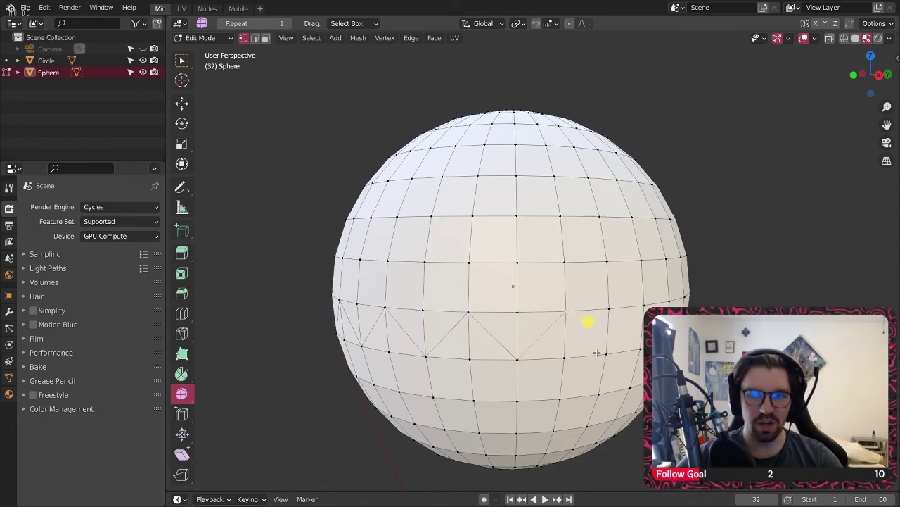
{"action": "middle_click_drag", "start_coordinate": [617, 353], "coordinate": [426, 362]}
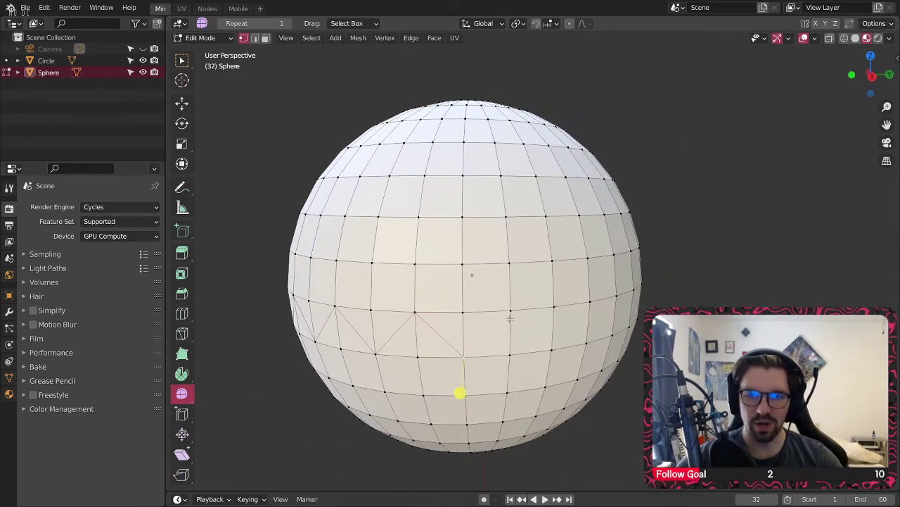
- Extend the zigzag of diagonal edges along the same face row onto the next side of the sphere
{"action": "left_click", "coordinate": [555, 351], "text": "shift"}
{"action": "key", "text": "j"}
{"action": "middle_click_drag", "start_coordinate": [557, 353], "coordinate": [530, 359]}
{"action": "left_click", "coordinate": [555, 350]}
{"action": "left_click", "coordinate": [601, 307], "text": "shift"}
{"action": "key", "text": "j"}
{"action": "middle_click_drag", "start_coordinate": [602, 308], "coordinate": [572, 305]}
{"action": "middle_click_drag", "start_coordinate": [571, 305], "coordinate": [499, 309], "text": "shift"}
{"action": "left_click", "coordinate": [512, 310]}
{"action": "left_click", "coordinate": [553, 357], "text": "shift"}
{"action": "key", "text": "j"}
{"action": "left_click", "coordinate": [554, 357]}
{"action": "left_click", "coordinate": [596, 314], "text": "shift"}
{"action": "key", "text": "j"}
{"action": "middle_click_drag", "start_coordinate": [595, 314], "coordinate": [526, 321]}
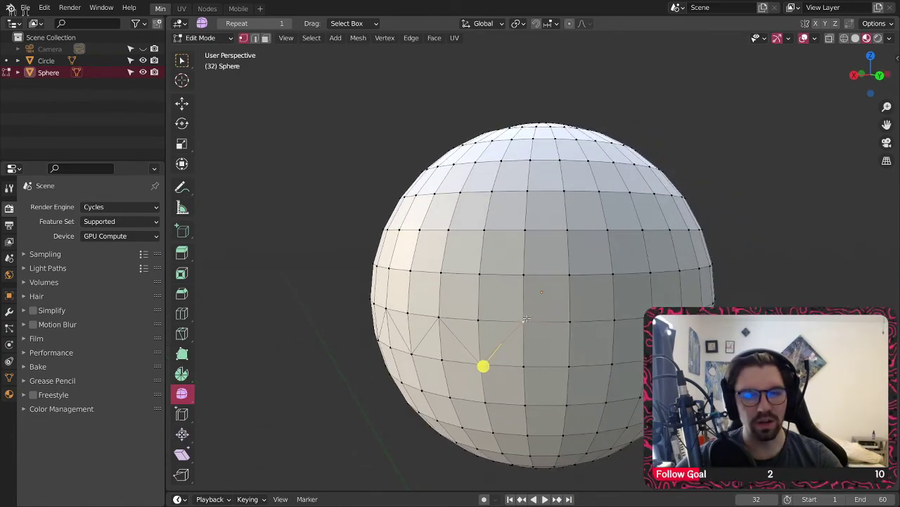
- Continue the zigzag across the sphere's shaded side, connecting every second vertex of the equator and the ring below
{"action": "left_click", "coordinate": [531, 327]}
{"action": "left_click", "coordinate": [570, 364], "text": "shift"}
{"action": "key", "text": "j"}
{"action": "left_click", "coordinate": [574, 364]}
{"action": "left_click", "coordinate": [615, 323], "text": "shift"}
{"action": "key", "text": "j"}
{"action": "left_click", "coordinate": [617, 324]}
{"action": "middle_click_drag", "start_coordinate": [617, 324], "coordinate": [594, 338]}
{"action": "middle_click_drag", "start_coordinate": [605, 352], "coordinate": [465, 367], "text": "shift"}
{"action": "left_click", "coordinate": [488, 370], "text": "shift"}
{"action": "key", "text": "j"}
{"action": "left_click", "coordinate": [486, 370]}
{"action": "left_click", "coordinate": [522, 330], "text": "shift"}
{"action": "key", "text": "j"}
{"action": "left_click", "coordinate": [531, 323]}
{"action": "left_click", "coordinate": [571, 361], "text": "shift"}
{"action": "key", "text": "j"}
{"action": "middle_click_drag", "start_coordinate": [571, 362], "coordinate": [543, 361]}
{"action": "left_click", "coordinate": [576, 362]}
{"action": "left_click", "coordinate": [611, 325]}
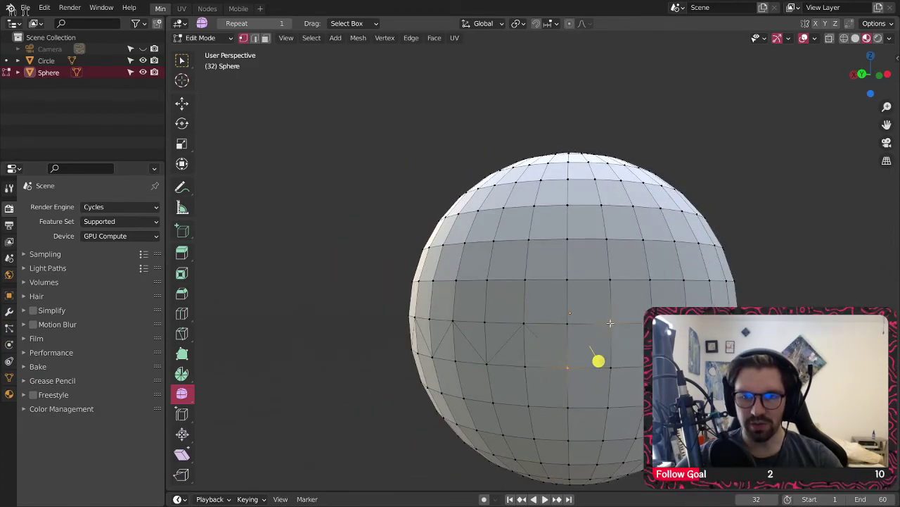
{"action": "key", "text": "j"}
- Carry the diagonal vertex connections of the zigzag further around the sphere beyond its shaded side
{"action": "middle_click_drag", "start_coordinate": [649, 366], "coordinate": [598, 369]}
{"action": "middle_click_drag", "start_coordinate": [554, 376], "coordinate": [512, 385], "text": "shift"}
{"action": "left_click", "coordinate": [511, 384]}
{"action": "left_click", "coordinate": [551, 345], "text": "shift"}
{"action": "key", "text": "j"}
{"action": "left_click", "coordinate": [552, 346]}
{"action": "left_click", "coordinate": [595, 386], "text": "shift"}
{"action": "key", "text": "j"}
{"action": "middle_click_drag", "start_coordinate": [602, 384], "coordinate": [511, 373]}
{"action": "left_click", "coordinate": [502, 380]}
{"action": "left_click", "coordinate": [552, 335], "text": "shift"}
{"action": "key", "text": "j"}
{"action": "left_click", "coordinate": [543, 333]}
{"action": "left_click", "coordinate": [585, 374], "text": "shift"}
{"action": "key", "text": "j"}
- Complete the zigzag along the rest of the face row, closing it at its starting point
{"action": "middle_click_drag", "start_coordinate": [603, 369], "coordinate": [548, 381]}
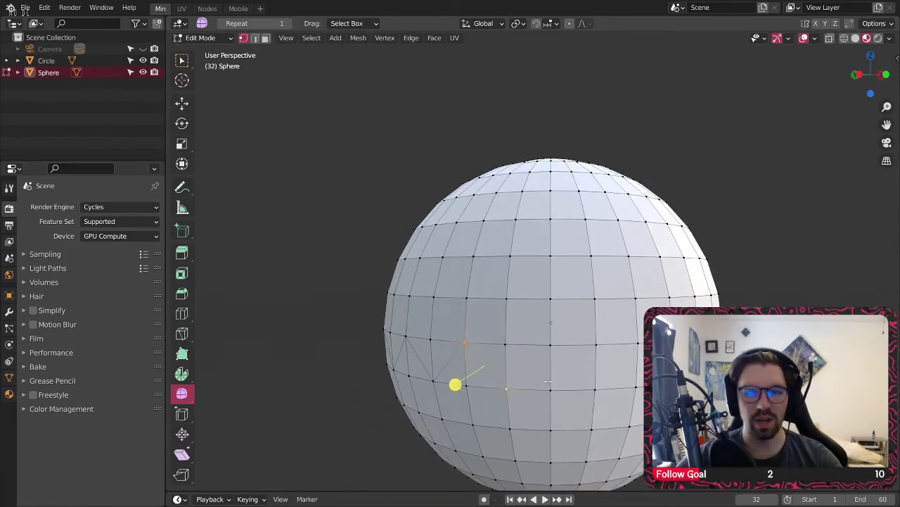
{"action": "key", "text": "j"}
{"action": "left_click", "coordinate": [506, 387]}
{"action": "left_click", "coordinate": [550, 350], "text": "shift"}
{"action": "key", "text": "j"}
{"action": "left_click", "coordinate": [550, 349]}
{"action": "left_click", "coordinate": [595, 382], "text": "shift"}
{"action": "key", "text": "j"}
{"action": "middle_click_drag", "start_coordinate": [609, 372], "coordinate": [579, 371]}
{"action": "left_click", "coordinate": [593, 387]}
{"action": "left_click", "coordinate": [636, 349], "text": "shift"}
{"action": "key", "text": "j"}
{"action": "middle_click_drag", "start_coordinate": [642, 353], "coordinate": [502, 341], "text": "shift"}
{"action": "left_click", "coordinate": [501, 339]}
{"action": "left_click", "coordinate": [549, 378], "text": "shift"}
{"action": "key", "text": "j"}
{"action": "left_click", "coordinate": [590, 339], "text": "shift"}
{"action": "key", "text": "j"}
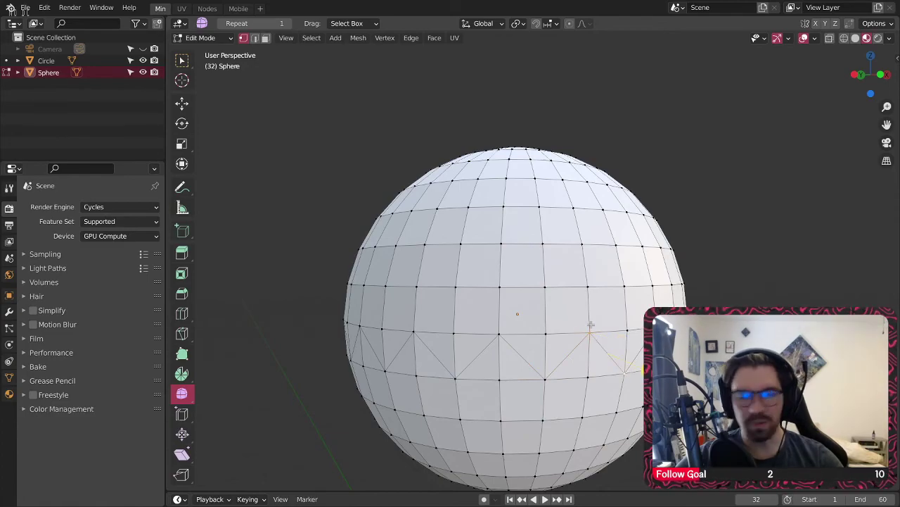
- Switch to edge selection and select five neighbouring diagonal edges of the zigzag
{"action": "left_click", "coordinate": [255, 38]}
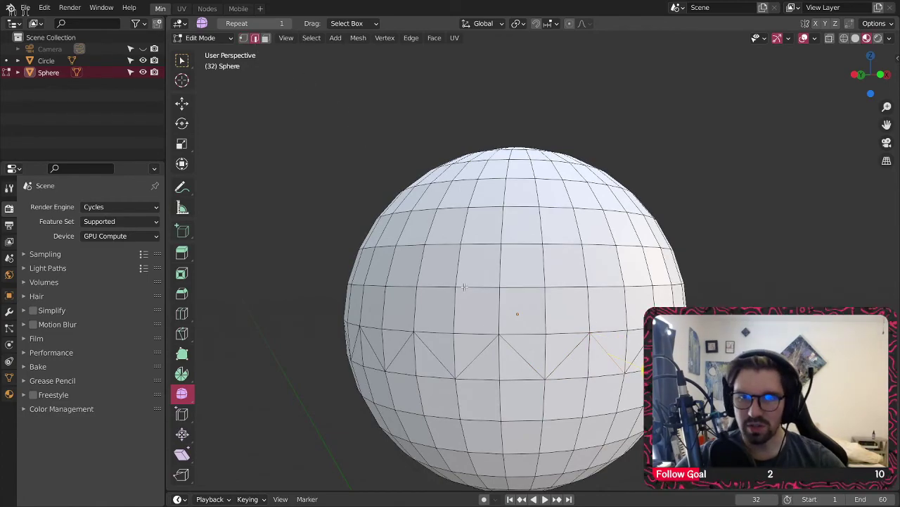
{"action": "left_click", "coordinate": [518, 359]}
{"action": "left_click", "coordinate": [479, 356], "text": "shift"}
{"action": "left_click", "coordinate": [436, 355], "text": "shift"}
{"action": "left_click", "coordinate": [562, 355], "text": "shift"}
{"action": "left_click", "coordinate": [604, 351], "text": "shift"}
- Add the next diagonal zigzag edges around the sphere's brightly lit side to the edge selection
{"action": "mouse_move", "coordinate": [623, 365]}
{"action": "middle_mouse_down"}
{"action": "mouse_move", "coordinate": [604, 371]}
{"action": "mouse_move", "coordinate": [630, 356]}
{"action": "middle_mouse_up"}
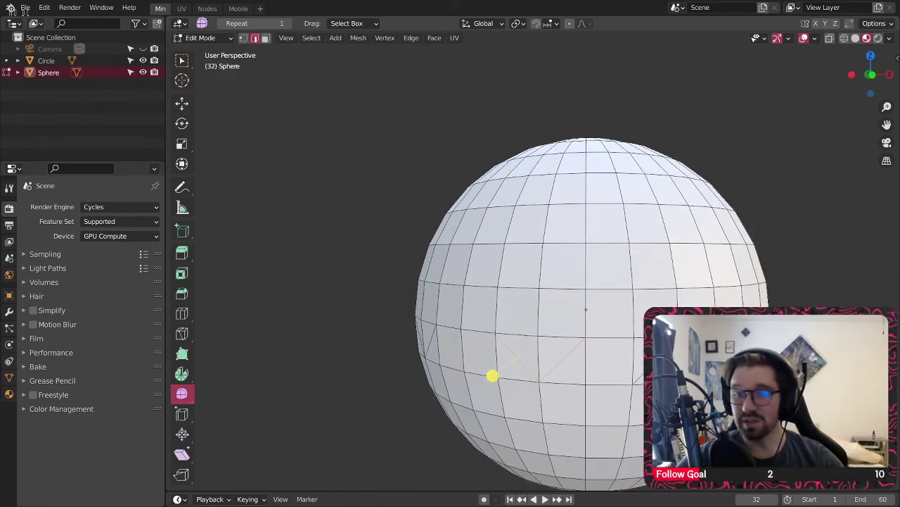
{"action": "middle_click_drag", "start_coordinate": [597, 471], "coordinate": [362, 359]}
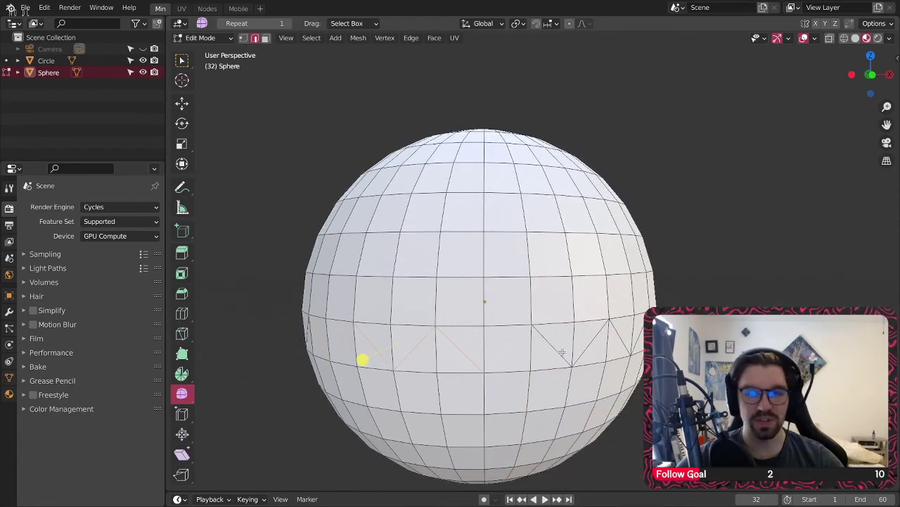
{"action": "middle_click_drag", "start_coordinate": [456, 364], "coordinate": [319, 330]}
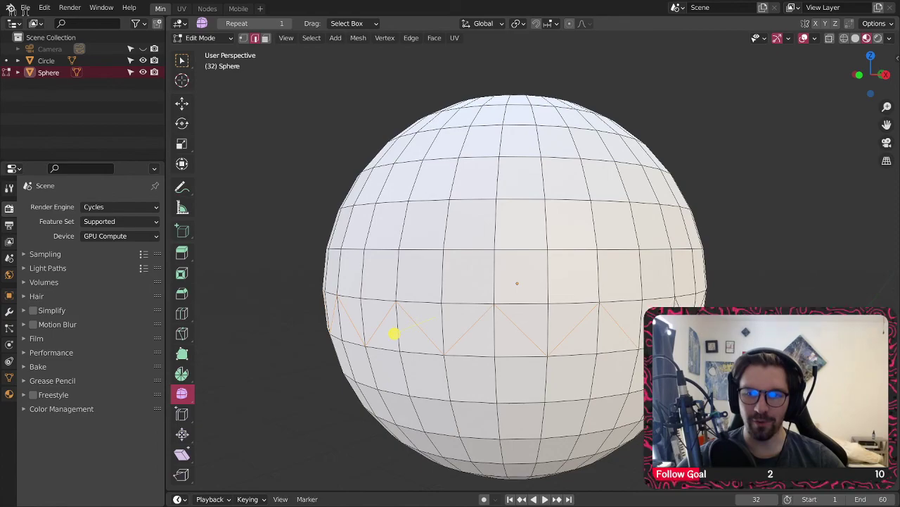
{"action": "middle_click_drag", "start_coordinate": [420, 337], "coordinate": [251, 320]}
{"action": "left_click", "coordinate": [489, 322], "text": "shift"}
{"action": "left_click", "coordinate": [540, 323], "text": "shift"}
{"action": "middle_click_drag", "start_coordinate": [557, 323], "coordinate": [522, 329]}
{"action": "left_click", "coordinate": [486, 339], "text": "shift"}
{"action": "scroll", "coordinate": [529, 346], "scroll_direction": "down", "scroll_amount": 4}
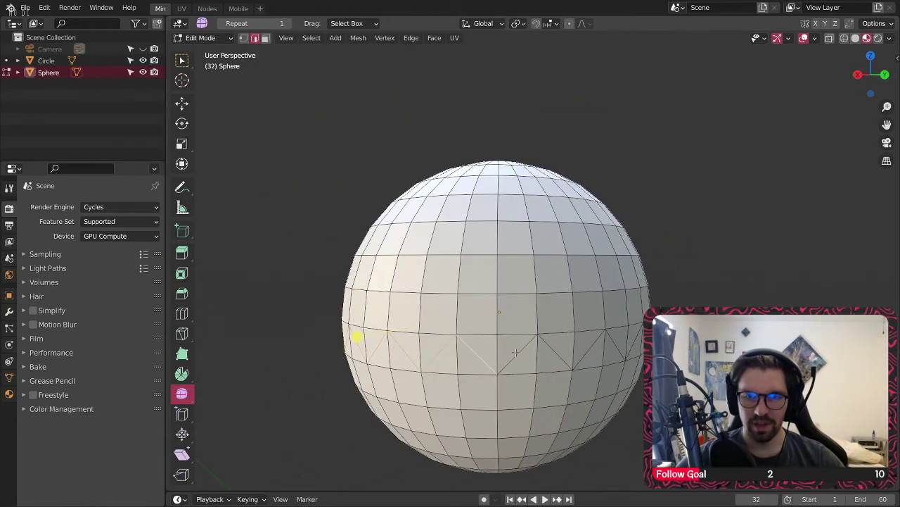
- Extend the edge selection along the zigzag's diagonals onto the sphere's shaded side
{"action": "left_click", "coordinate": [583, 349], "text": "shift"}
{"action": "middle_click_drag", "start_coordinate": [582, 350], "coordinate": [453, 350]}
{"action": "left_click", "coordinate": [425, 350], "text": "shift"}
{"action": "left_click", "coordinate": [482, 357], "text": "shift"}
{"action": "left_click", "coordinate": [526, 346], "text": "shift"}
{"action": "left_click", "coordinate": [565, 349], "text": "shift"}
{"action": "middle_click_drag", "start_coordinate": [566, 349], "coordinate": [472, 380]}
{"action": "left_click", "coordinate": [473, 380], "text": "shift"}
{"action": "left_click", "coordinate": [526, 349], "text": "shift"}
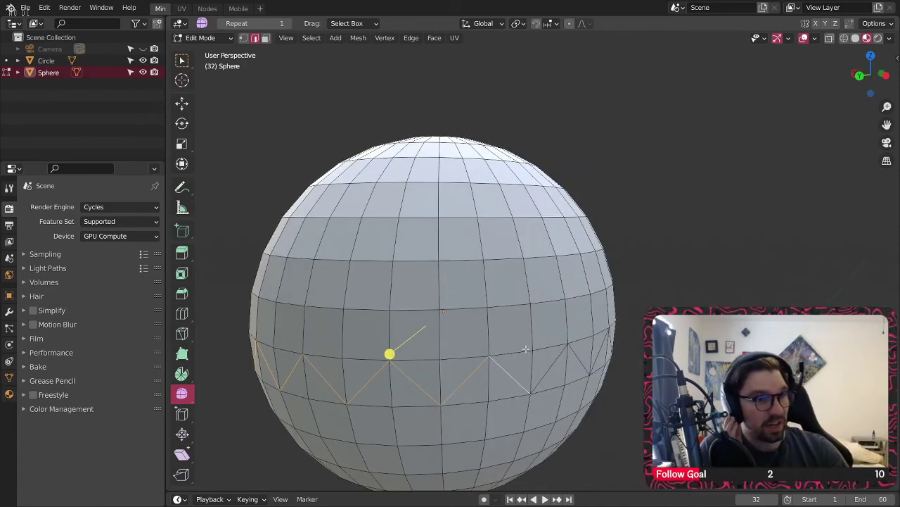
- Select the last remaining diagonal edges so that the whole closed zigzag is selected
{"action": "middle_click_drag", "start_coordinate": [547, 357], "coordinate": [528, 348]}
{"action": "left_click", "coordinate": [451, 357], "text": "shift"}
{"action": "left_click", "coordinate": [491, 355], "text": "shift"}
{"action": "left_click", "coordinate": [540, 345], "text": "shift"}
{"action": "left_click", "coordinate": [579, 341], "text": "shift"}
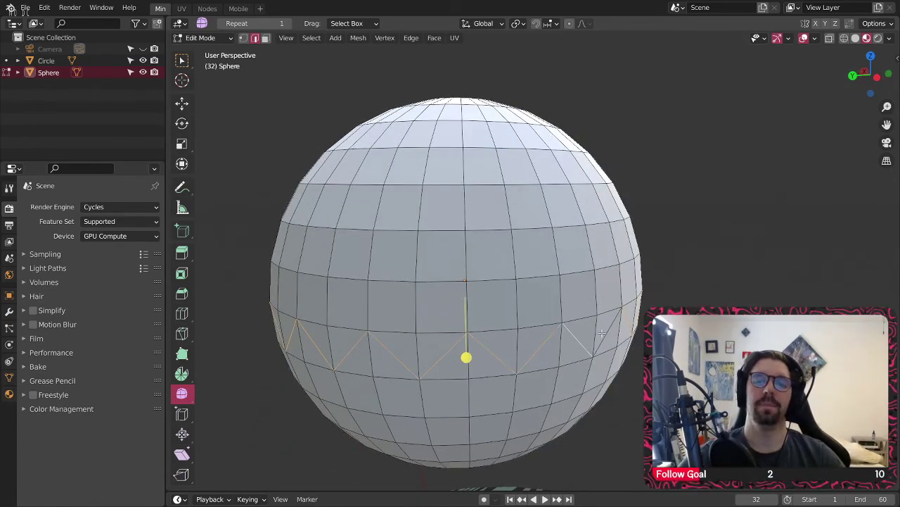
{"action": "middle_click_drag", "start_coordinate": [600, 334], "coordinate": [569, 329]}
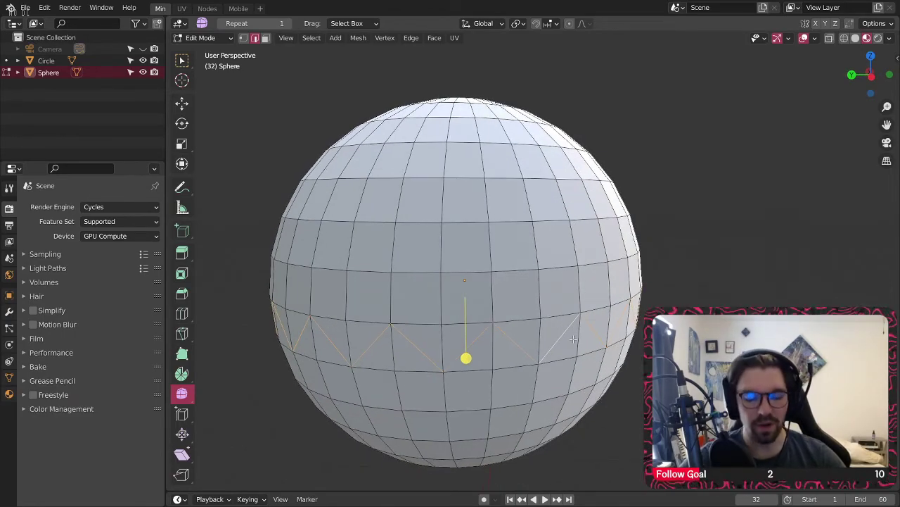
- Try to rip the sphere along the zigzag with the ripped edges moved down along Z, and undo it
{"action": "key", "text": "e"}
{"action": "key", "text": "z"}
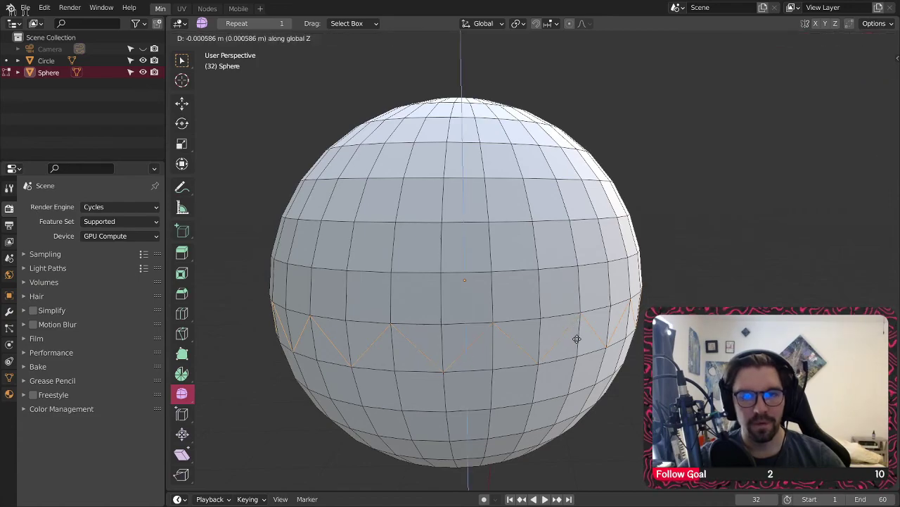
{"action": "left_click", "coordinate": [536, 354]}
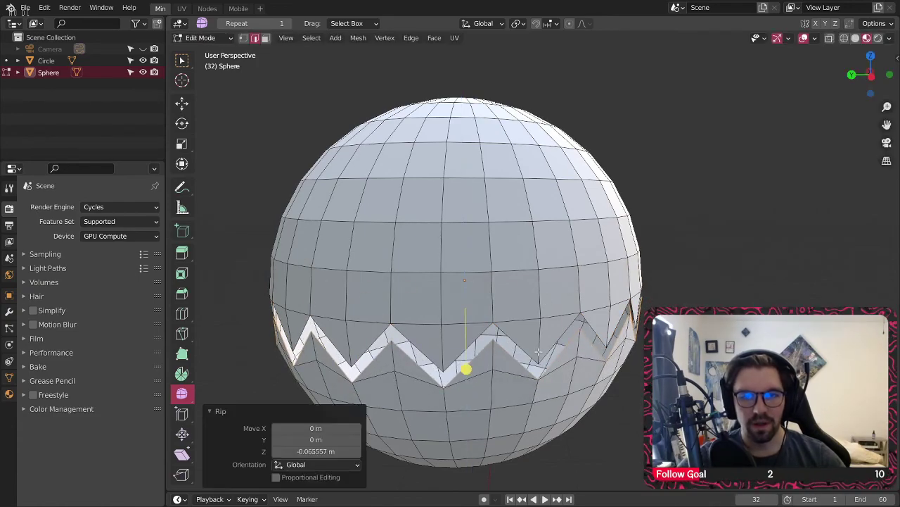
{"action": "key", "text": "ctrl+z"}
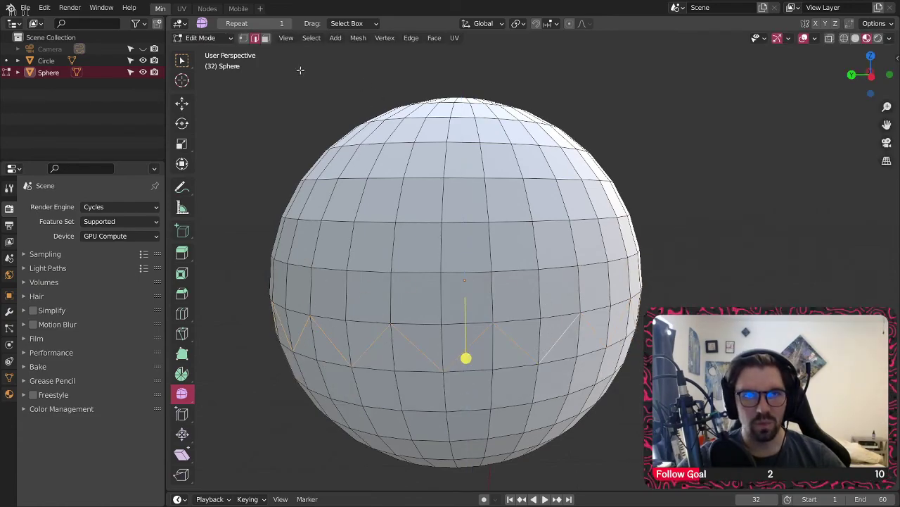
- Switch to face selection and select the face rows directly above the zigzag row as full loops
{"action": "left_click", "coordinate": [266, 38]}
{"action": "left_click", "coordinate": [493, 296], "text": "alt"}
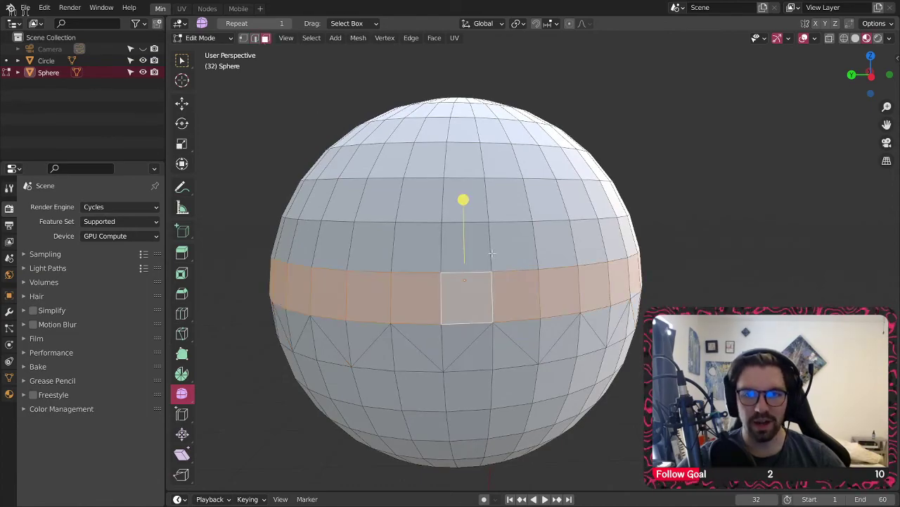
{"action": "left_click", "coordinate": [487, 244], "text": "alt+shift"}
{"action": "left_click", "coordinate": [486, 193], "text": "alt+shift"}
{"action": "middle_click_drag", "start_coordinate": [486, 187], "coordinate": [489, 217]}
{"action": "left_click", "coordinate": [487, 213], "text": "alt+shift"}
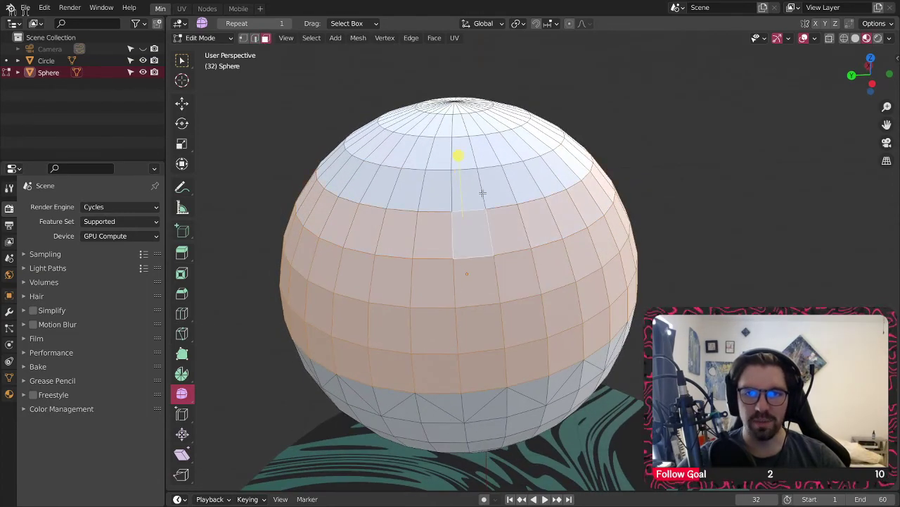
- Add the upper face loops to the selection, up to the sphere's top pole
{"action": "left_click", "coordinate": [482, 192], "text": "alt+shift"}
{"action": "middle_click_drag", "start_coordinate": [481, 178], "coordinate": [483, 194]}
{"action": "left_click", "coordinate": [474, 186], "text": "alt+shift"}
{"action": "left_click", "coordinate": [464, 157], "text": "alt+shift"}
{"action": "middle_click_drag", "start_coordinate": [464, 157], "coordinate": [402, 231]}
{"action": "left_click", "coordinate": [458, 154], "text": "alt+shift"}
- Add the downward-pointing triangle faces above the zigzag to the selection, starting on the shaded side
{"action": "left_click", "coordinate": [415, 242], "text": "shift"}
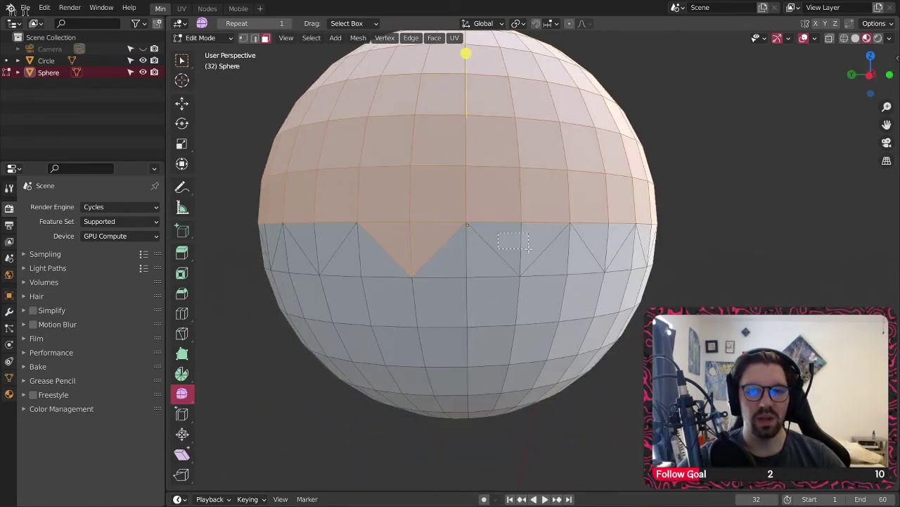
{"action": "left_click_drag", "start_coordinate": [529, 248], "coordinate": [529, 248], "text": "shift"}
{"action": "middle_click_drag", "start_coordinate": [529, 248], "coordinate": [443, 223]}
{"action": "middle_click_drag", "start_coordinate": [550, 222], "coordinate": [481, 246]}
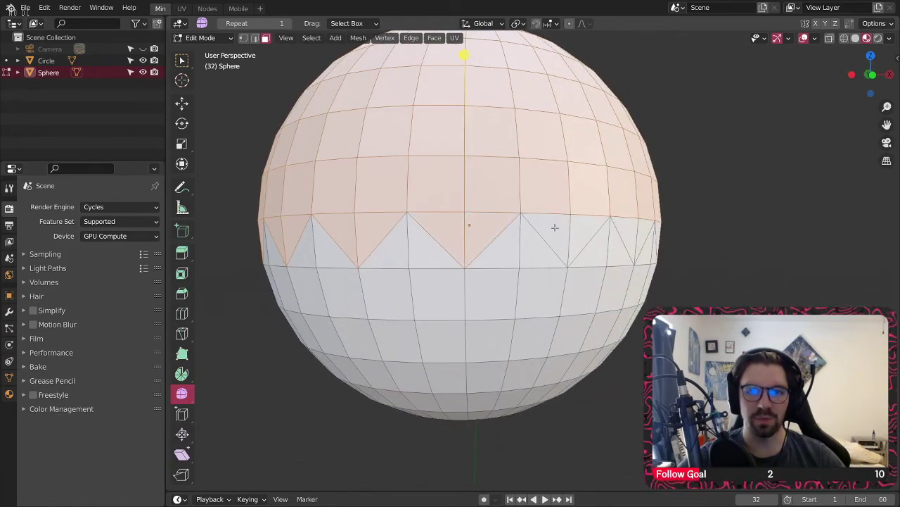
{"action": "middle_click_drag", "start_coordinate": [582, 236], "coordinate": [506, 242]}
{"action": "left_click", "coordinate": [435, 249], "text": "shift"}
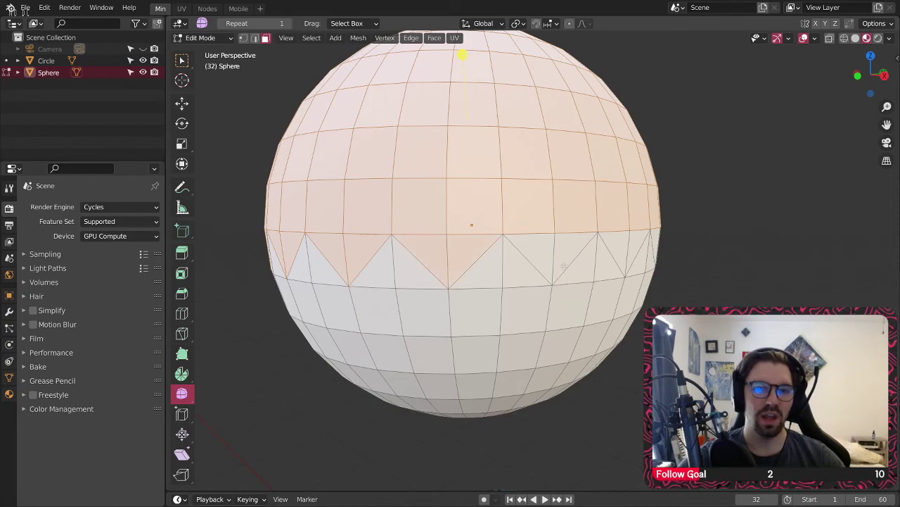
- Add the remaining downward-pointing triangles around the sphere, selecting everything above the zigzag line
{"action": "mouse_move", "coordinate": [572, 252]}
{"action": "middle_mouse_down"}
{"action": "mouse_move", "coordinate": [556, 251]}
{"action": "mouse_move", "coordinate": [573, 259]}
{"action": "middle_mouse_up"}
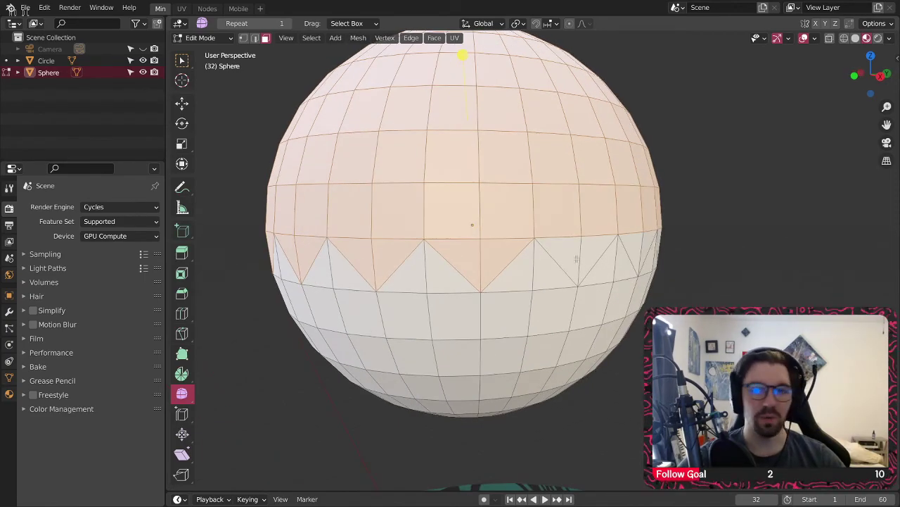
{"action": "left_click_drag", "start_coordinate": [572, 252], "coordinate": [587, 262]}
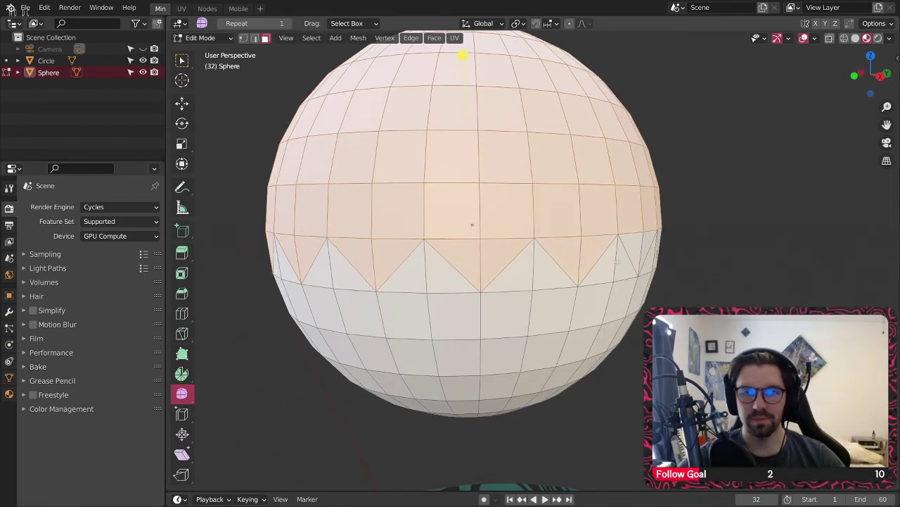
{"action": "middle_click_drag", "start_coordinate": [617, 262], "coordinate": [498, 271]}
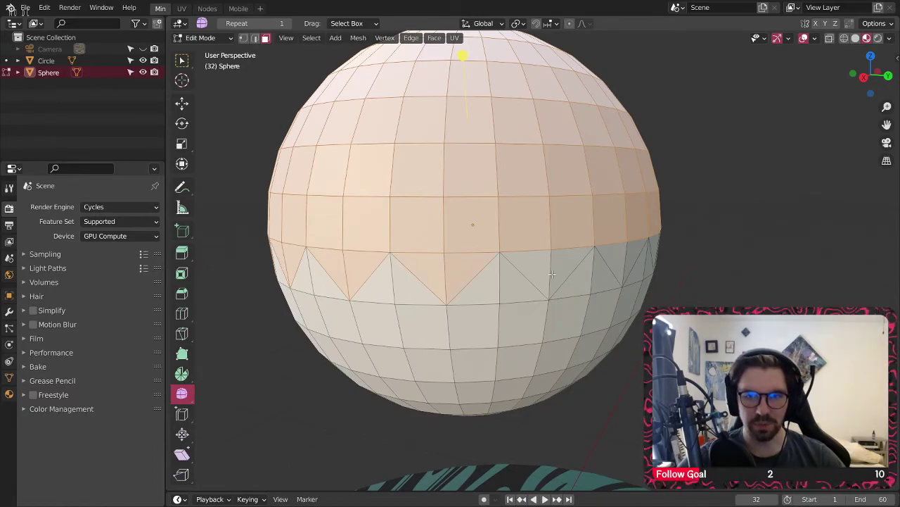
{"action": "middle_click_drag", "start_coordinate": [569, 269], "coordinate": [436, 260]}
{"action": "left_click", "coordinate": [430, 265], "text": "shift"}
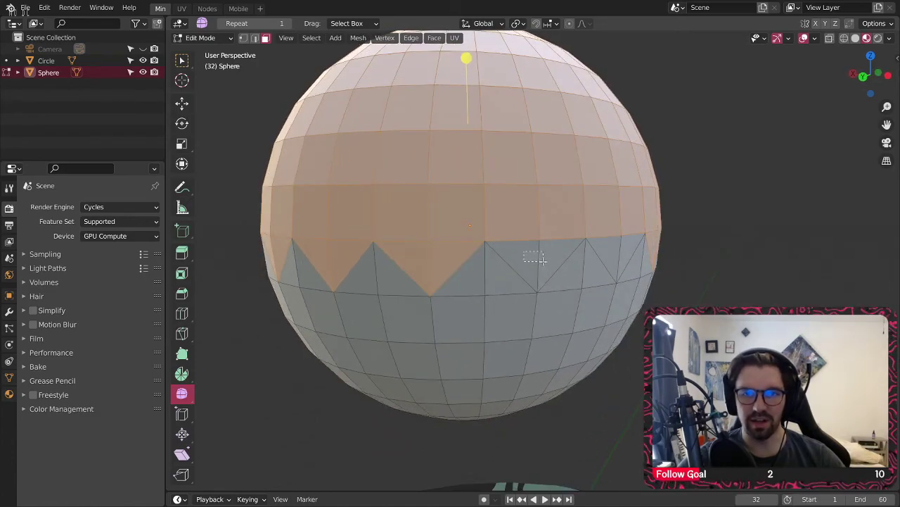
{"action": "left_click", "coordinate": [535, 261], "text": "shift"}
{"action": "middle_click_drag", "start_coordinate": [535, 261], "coordinate": [491, 266]}
{"action": "left_click", "coordinate": [494, 267], "text": "shift"}
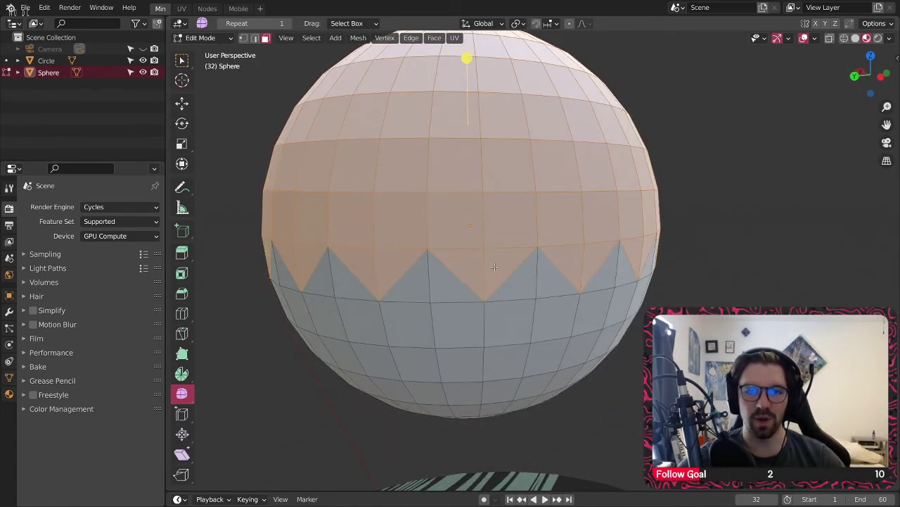
- Try to rip the selected upper faces, and undo the face selections made above the zigzag
{"action": "key", "text": "v"}
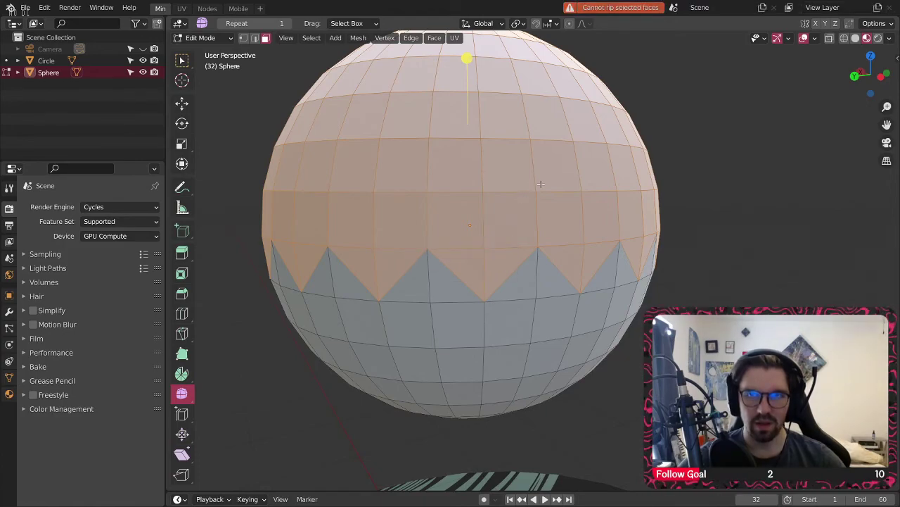
{"action": "key", "text": "ctrl+z"}
{"action": "key", "text": "ctrl+z"}
{"action": "key", "text": "ctrl+z"}
{"action": "key", "text": "ctrl+z"}
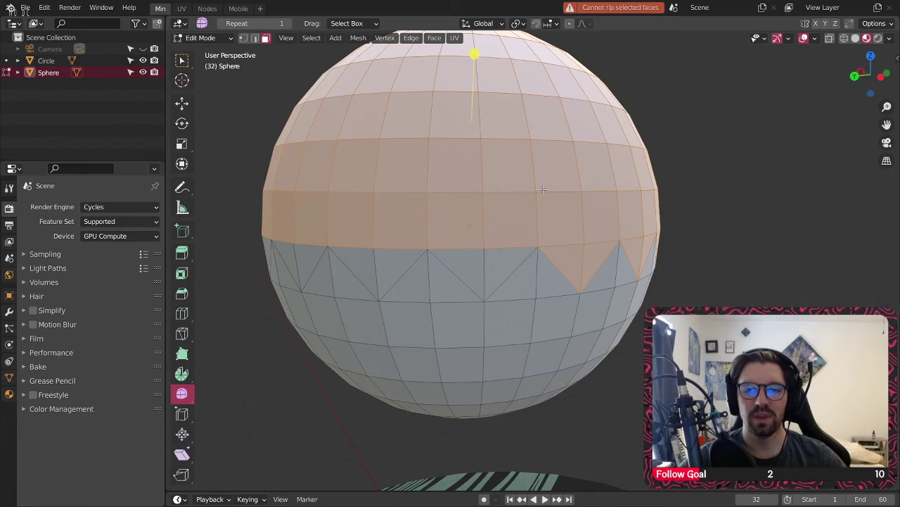
{"action": "key", "text": "ctrl+z"}
{"action": "key", "text": "ctrl+z"}
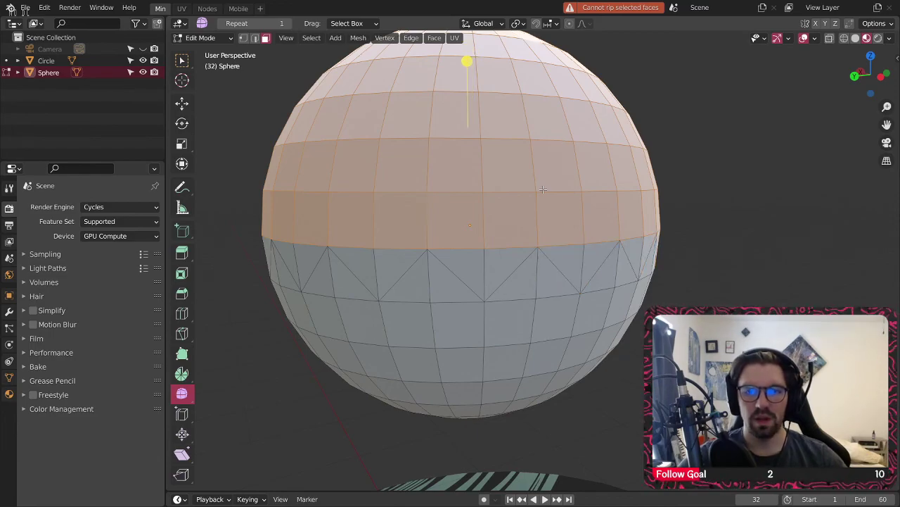
{"action": "key", "text": "ctrl+z"}
{"action": "key", "text": "ctrl+z"}
{"action": "key", "text": "ctrl+z"}
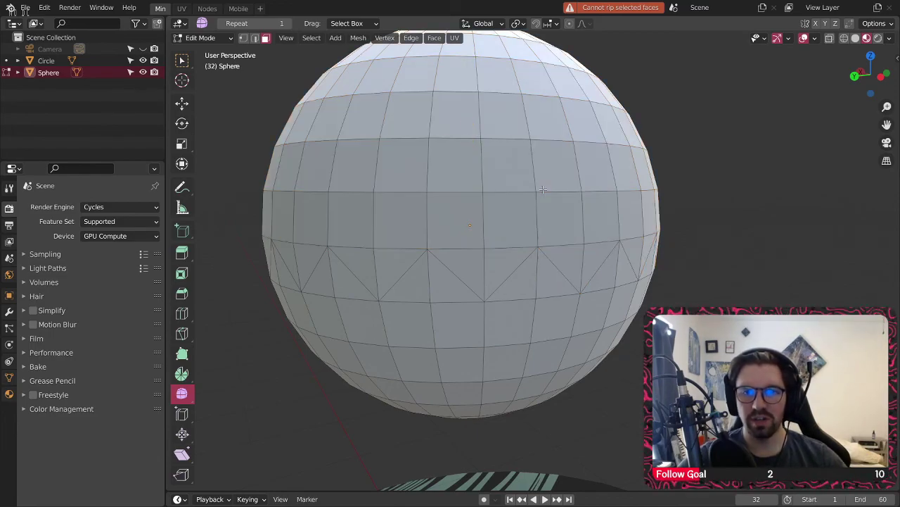
- Restore the zigzag edge selection and rip the mesh along it without any offset
{"action": "key", "text": "ctrl+shift+z"}
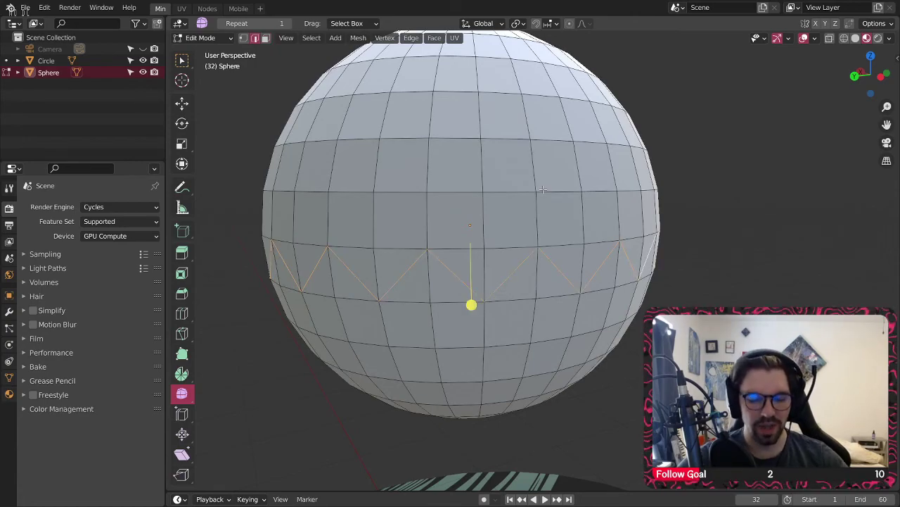
{"action": "key", "text": "v"}
{"action": "left_click", "coordinate": [543, 189]}
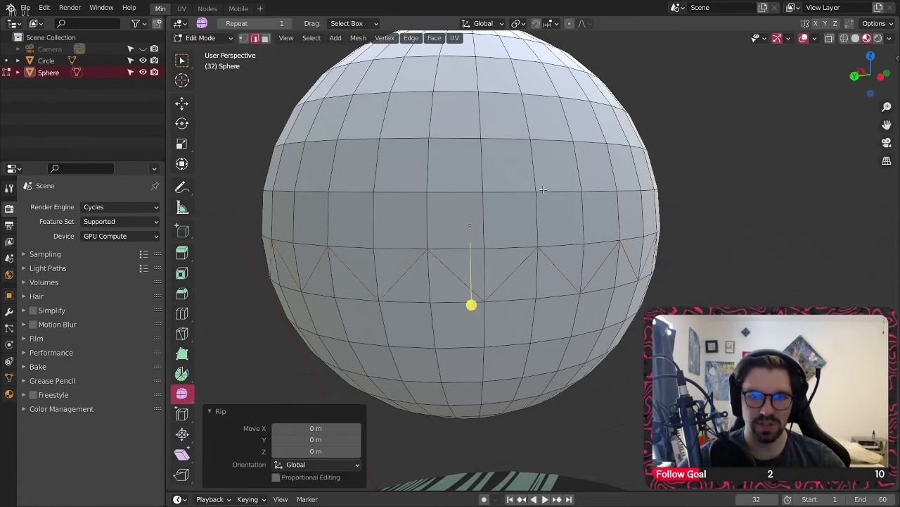
- Switch to face selection and select the two complete face rows directly above the ripped zigzag row
{"action": "left_click", "coordinate": [265, 39]}
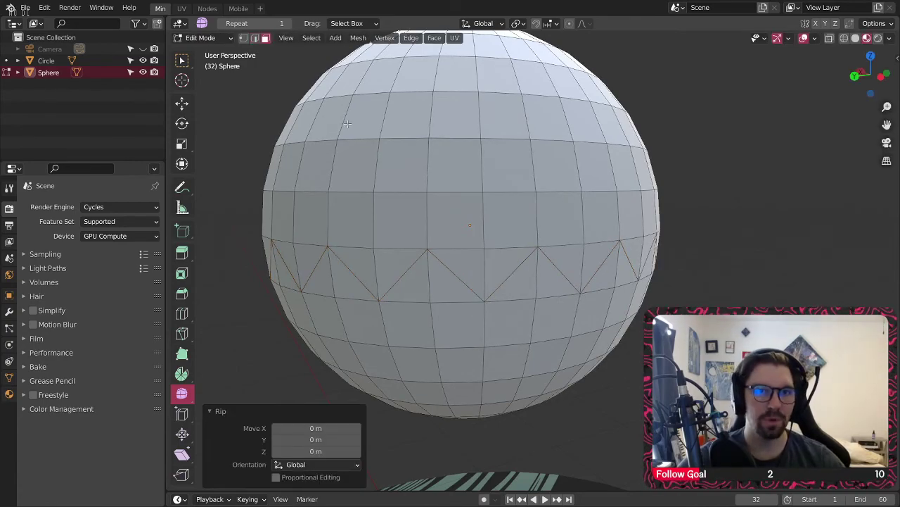
{"action": "left_click", "coordinate": [428, 225], "text": "alt"}
{"action": "left_click", "coordinate": [430, 169], "text": "alt+shift"}
{"action": "left_click", "coordinate": [435, 134], "text": "alt+shift"}
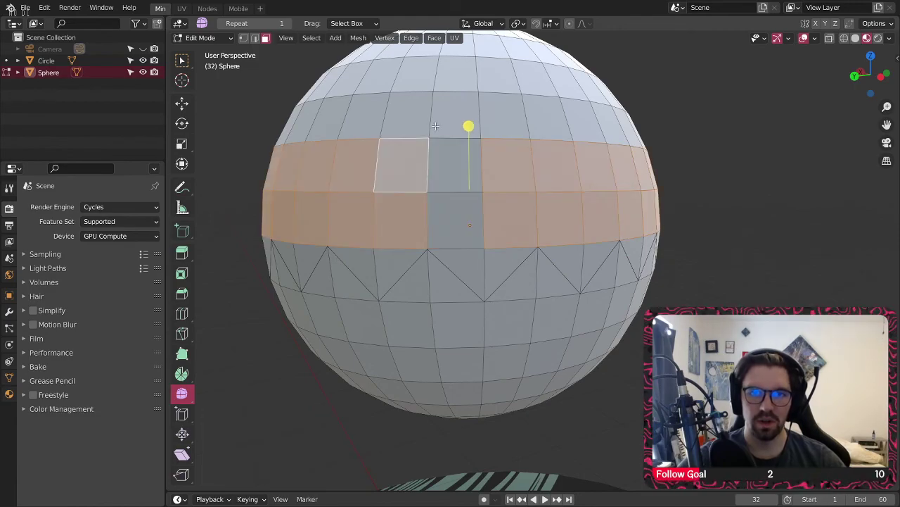
{"action": "left_click", "coordinate": [449, 209], "text": "shift"}
{"action": "left_click", "coordinate": [449, 165], "text": "shift"}
- Add all remaining face rows up to the top of the sphere to the selection
{"action": "left_click", "coordinate": [430, 114], "text": "alt+shift"}
{"action": "middle_click_drag", "start_coordinate": [429, 114], "coordinate": [441, 192]}
{"action": "left_click", "coordinate": [441, 192], "text": "alt+shift"}
{"action": "left_click", "coordinate": [449, 167], "text": "alt+shift"}
{"action": "left_click", "coordinate": [452, 131], "text": "alt+shift"}
{"action": "middle_click_drag", "start_coordinate": [462, 110], "coordinate": [459, 278]}
{"action": "left_click", "coordinate": [463, 107], "text": "alt+shift"}
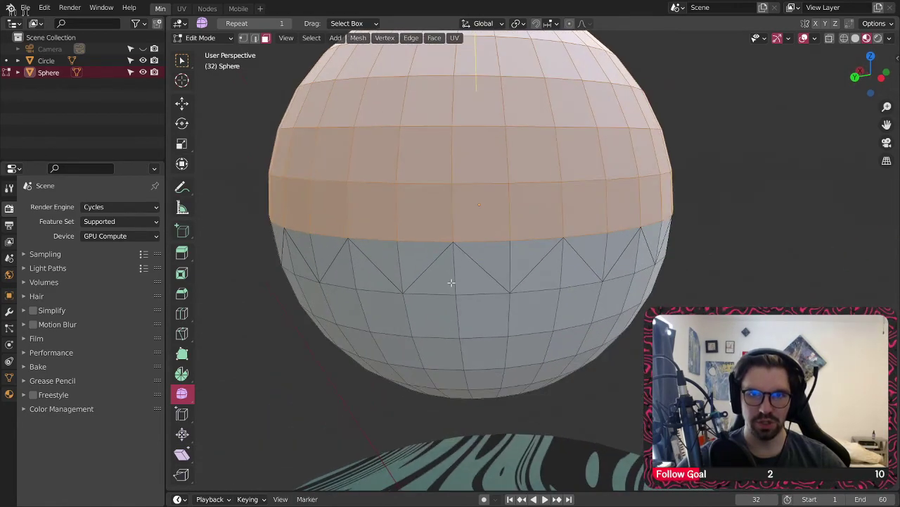
- Add the first downward-pointing triangle pairs above the ripped zigzag on the shaded side to the selection
{"action": "left_click", "coordinate": [395, 256], "text": "shift"}
{"action": "left_click", "coordinate": [508, 262], "text": "shift"}
{"action": "middle_click_drag", "start_coordinate": [524, 268], "coordinate": [509, 244]}
{"action": "left_click_drag", "start_coordinate": [467, 239], "coordinate": [488, 254], "text": "shift"}
{"action": "left_click", "coordinate": [459, 244], "text": "shift"}
{"action": "left_click_drag", "start_coordinate": [551, 238], "coordinate": [581, 254], "text": "shift"}
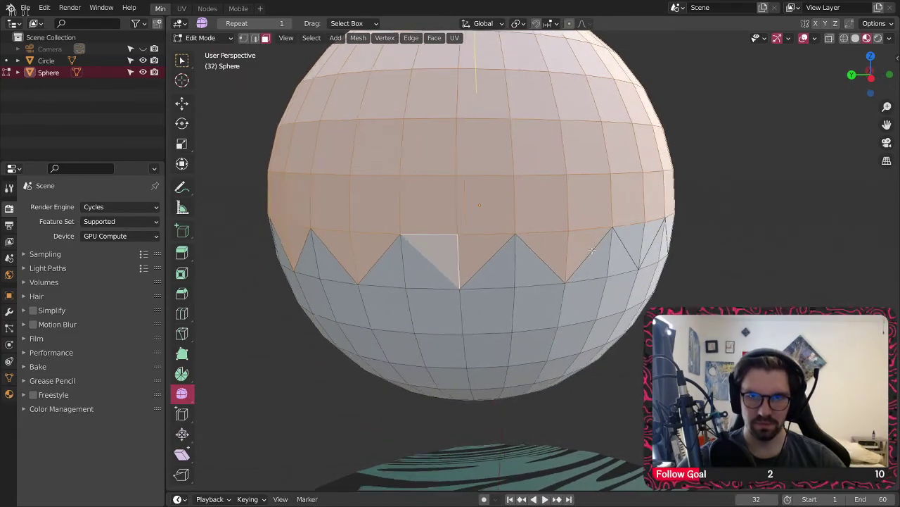
- Continue adding the downward-pointing triangle pairs around the sphere's bright side to the face selection
{"action": "middle_click_drag", "start_coordinate": [578, 254], "coordinate": [477, 260]}
{"action": "middle_click_drag", "start_coordinate": [574, 252], "coordinate": [420, 251]}
{"action": "left_click_drag", "start_coordinate": [468, 257], "coordinate": [468, 258], "text": "shift"}
{"action": "middle_click_drag", "start_coordinate": [587, 247], "coordinate": [536, 252]}
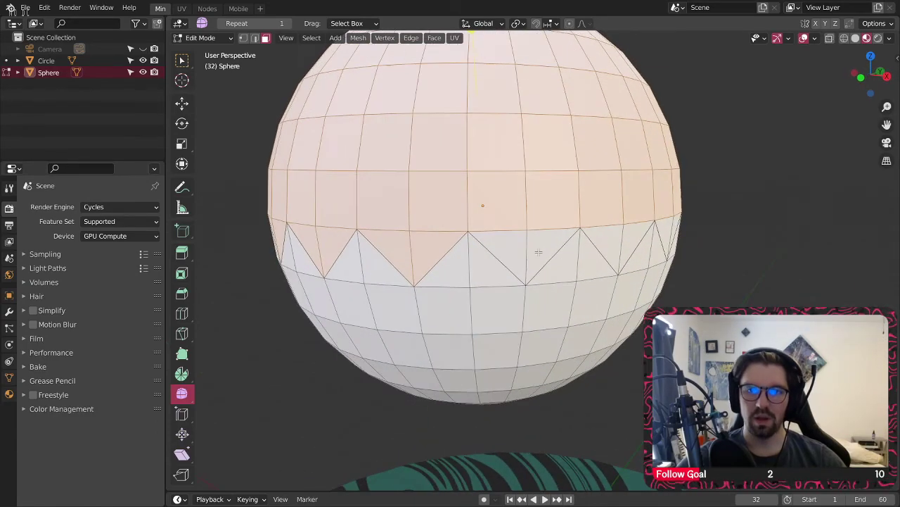
{"action": "left_click_drag", "start_coordinate": [541, 256], "coordinate": [541, 257], "text": "shift"}
{"action": "middle_click_drag", "start_coordinate": [541, 257], "coordinate": [543, 255]}
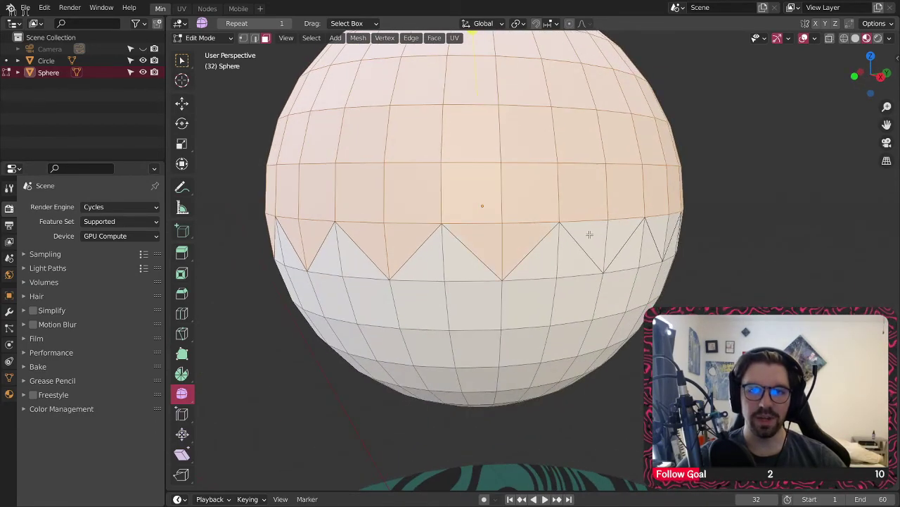
- Add the last downward-pointing triangle pairs, completing the selection of the sphere's upper shell
{"action": "middle_click_drag", "start_coordinate": [619, 243], "coordinate": [532, 249]}
{"action": "middle_click_drag", "start_coordinate": [446, 270], "coordinate": [415, 262]}
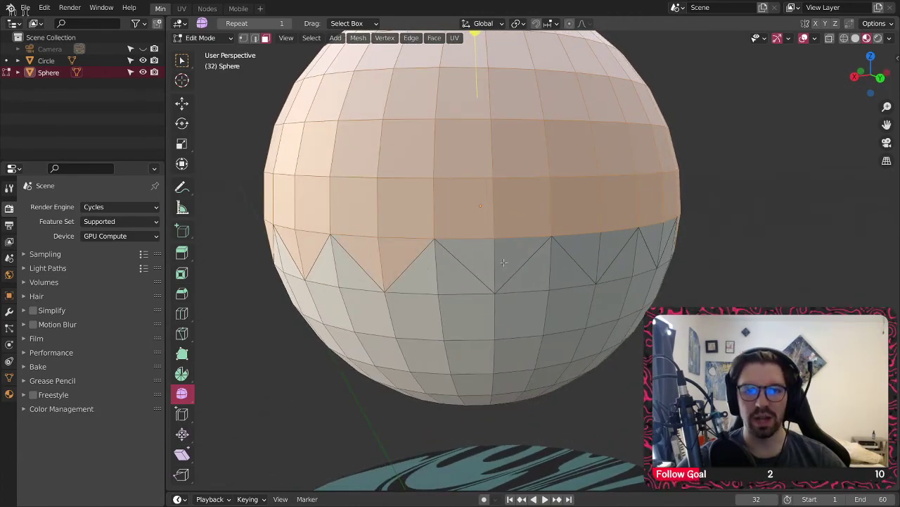
{"action": "middle_click_drag", "start_coordinate": [481, 253], "coordinate": [471, 264]}
{"action": "left_click", "coordinate": [389, 259], "text": "shift"}
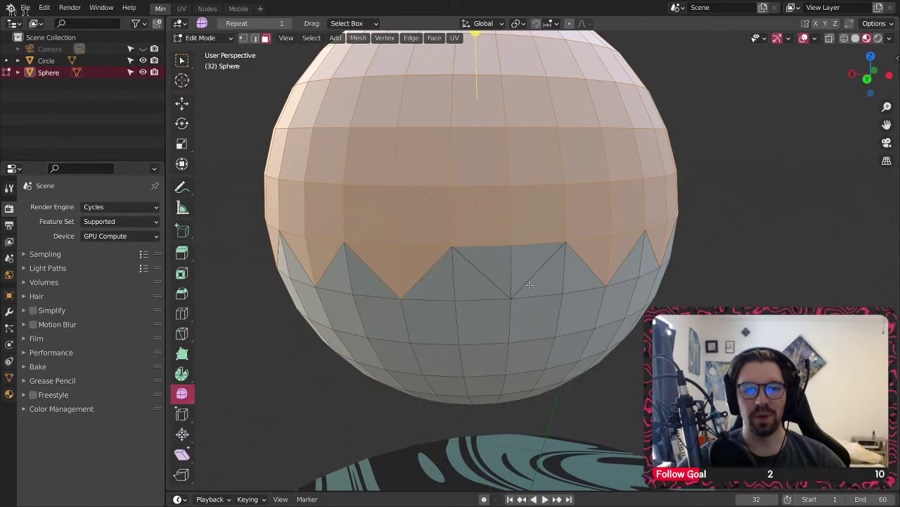
{"action": "left_click", "coordinate": [494, 277], "text": "shift"}
- Move the selected upper shell straight up along Z to open a gap at the zigzag
{"action": "left_click", "coordinate": [182, 103]}
{"action": "middle_click_drag", "start_coordinate": [497, 142], "coordinate": [498, 166]}
{"action": "left_click_drag", "start_coordinate": [477, 65], "coordinate": [491, 33]}
{"action": "scroll", "coordinate": [422, 185], "scroll_direction": "down", "scroll_amount": 1}
{"action": "middle_click_drag", "start_coordinate": [440, 185], "coordinate": [475, 164], "text": "shift"}
- Switch to vertex selection and select the first downward-pointing tip vertices of the upper shell's zigzag edge
{"action": "left_click", "coordinate": [243, 38]}
{"action": "left_click", "coordinate": [474, 253]}
{"action": "left_click", "coordinate": [568, 251], "text": "shift"}
{"action": "middle_click_drag", "start_coordinate": [567, 251], "coordinate": [551, 258]}
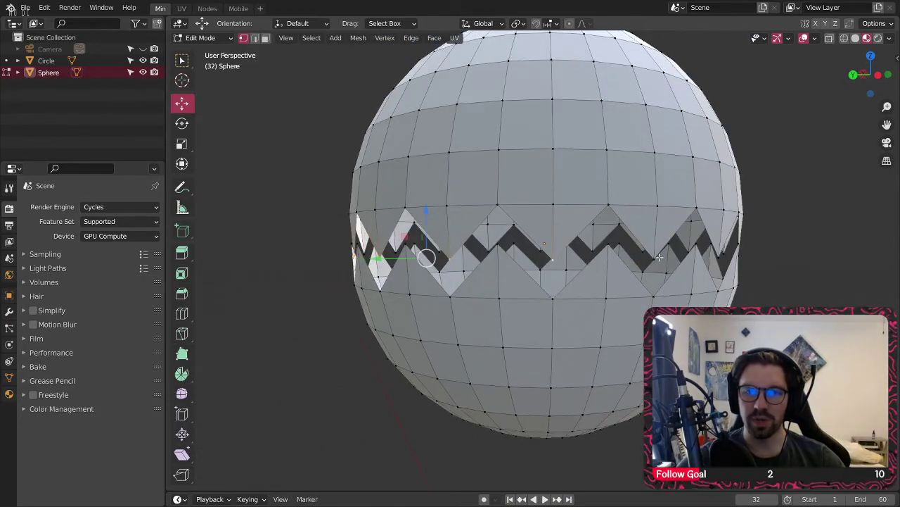
{"action": "middle_click_drag", "start_coordinate": [654, 262], "coordinate": [454, 255]}
{"action": "left_click", "coordinate": [522, 275], "text": "shift"}
{"action": "left_click", "coordinate": [635, 276], "text": "shift"}
{"action": "middle_click_drag", "start_coordinate": [639, 276], "coordinate": [603, 270]}
{"action": "middle_click_drag", "start_coordinate": [654, 289], "coordinate": [524, 280], "text": "shift"}
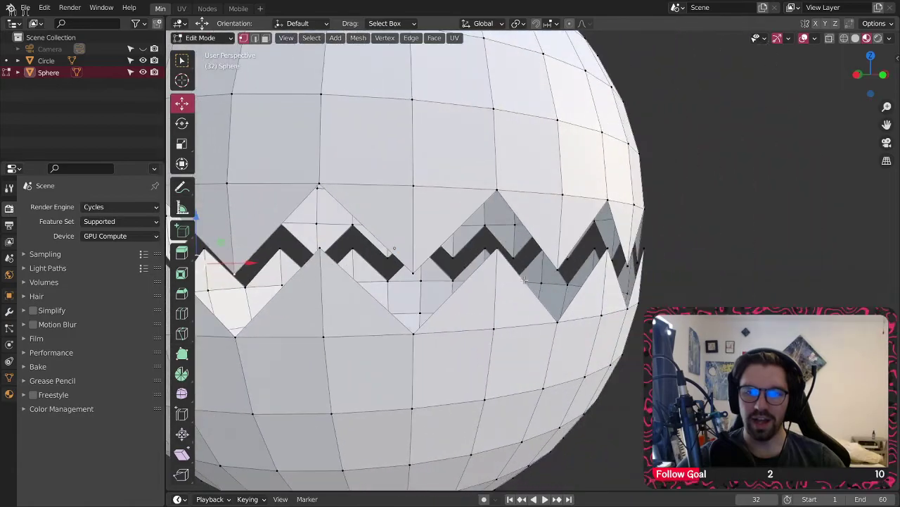
{"action": "left_click", "coordinate": [411, 272], "text": "shift"}
{"action": "left_click", "coordinate": [574, 277], "text": "shift"}
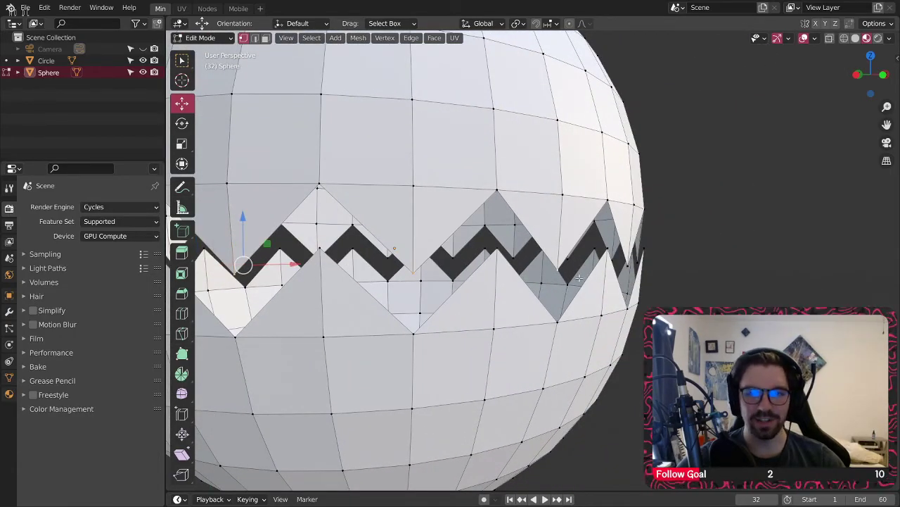
- Add the remaining downward-pointing tip vertices around the upper shell's rim to the selection
{"action": "left_click", "coordinate": [638, 263], "text": "shift"}
{"action": "middle_click_drag", "start_coordinate": [659, 256], "coordinate": [527, 261]}
{"action": "scroll", "coordinate": [566, 278], "scroll_direction": "down", "scroll_amount": 1}
{"action": "left_click", "coordinate": [569, 273], "text": "shift"}
{"action": "left_click", "coordinate": [636, 256], "text": "shift"}
{"action": "middle_click_drag", "start_coordinate": [636, 255], "coordinate": [526, 299]}
{"action": "left_click", "coordinate": [665, 275], "text": "shift"}
{"action": "left_click", "coordinate": [664, 262], "text": "shift"}
{"action": "left_click", "coordinate": [586, 307], "text": "shift"}
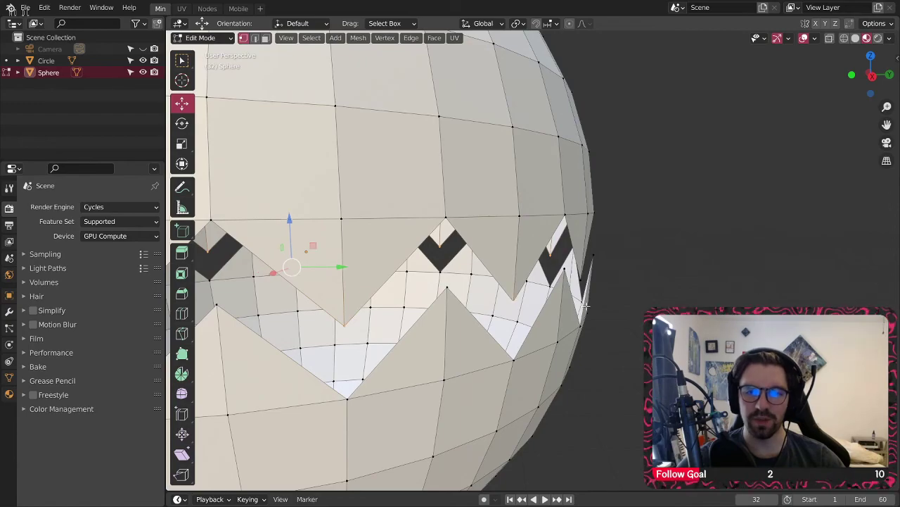
{"action": "left_click", "coordinate": [583, 282], "text": "shift"}
- Scale the selected upper-shell tip vertices outward uniformly by about 1.031
{"action": "middle_click_drag", "start_coordinate": [583, 282], "coordinate": [500, 292]}
{"action": "scroll", "coordinate": [478, 287], "scroll_direction": "down", "scroll_amount": 2}
{"action": "middle_click_drag", "start_coordinate": [436, 284], "coordinate": [524, 256], "text": "shift"}
{"action": "scroll", "coordinate": [589, 225], "scroll_direction": "down", "scroll_amount": 2}
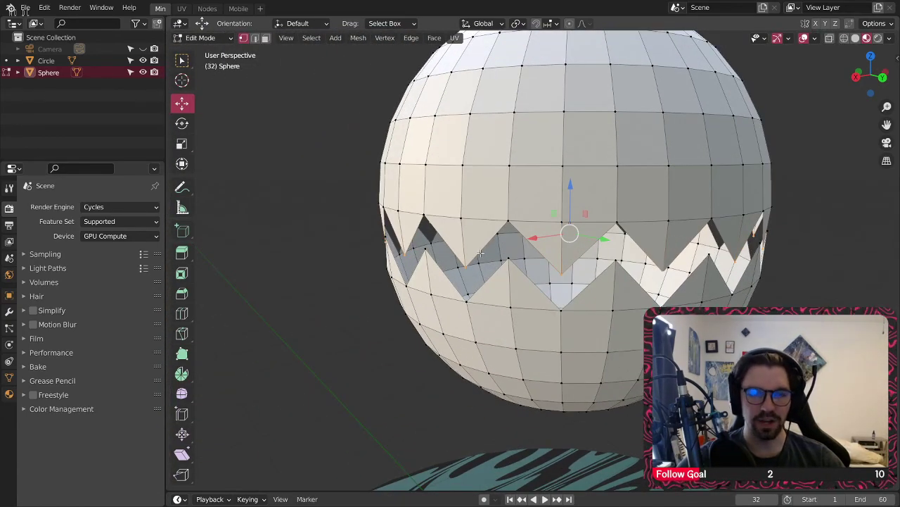
{"action": "key", "text": "s"}
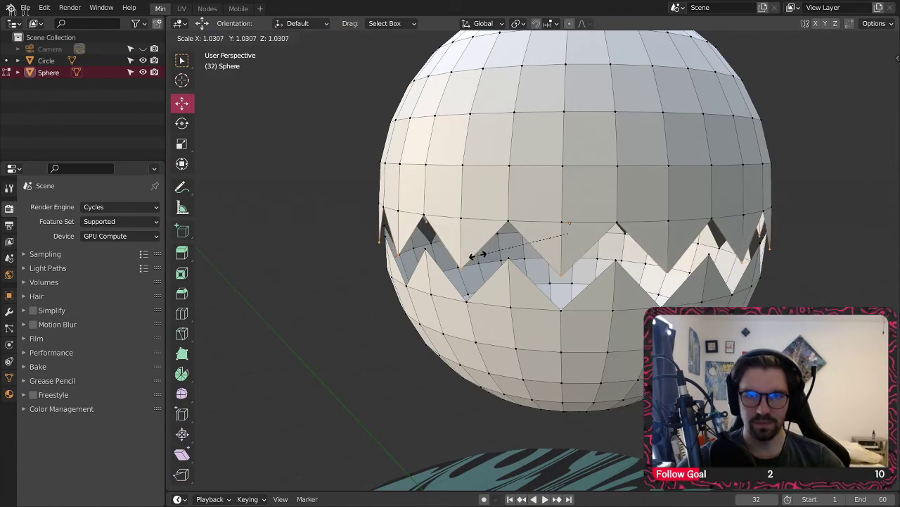
{"action": "left_click", "coordinate": [477, 256]}
{"action": "scroll", "coordinate": [502, 270], "scroll_direction": "down", "scroll_amount": 3}
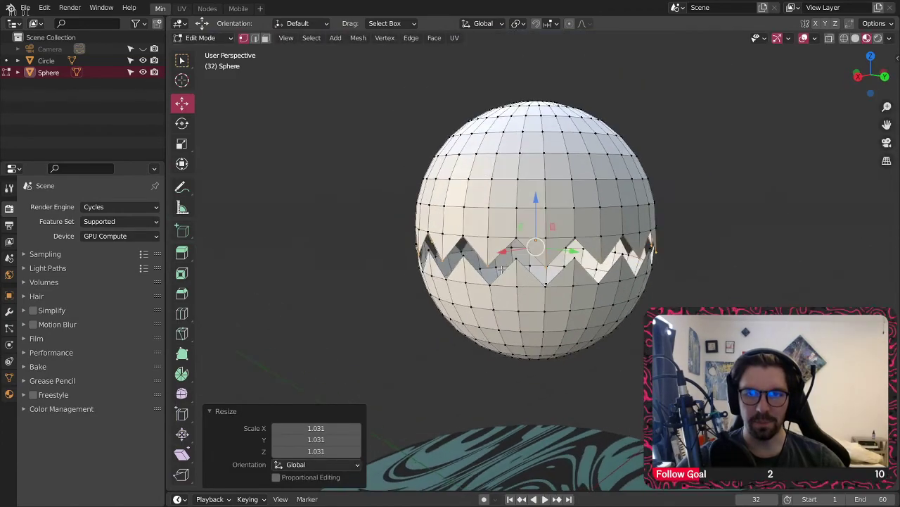
- Select the first upward-pointing tip vertices of the lower shell's zigzag edge, undoing a stray pick
{"action": "scroll", "coordinate": [503, 269], "scroll_direction": "up", "scroll_amount": 5}
{"action": "middle_click_drag", "start_coordinate": [502, 270], "coordinate": [617, 278]}
{"action": "left_click", "coordinate": [760, 258], "text": "shift"}
{"action": "middle_click_drag", "start_coordinate": [760, 258], "coordinate": [481, 300], "text": "shift"}
{"action": "key", "text": "ctrl+z"}
{"action": "left_click", "coordinate": [574, 283], "text": "shift"}
{"action": "left_click", "coordinate": [516, 297], "text": "shift"}
{"action": "middle_click_drag", "start_coordinate": [543, 283], "coordinate": [563, 302]}
{"action": "middle_click_drag", "start_coordinate": [524, 261], "coordinate": [561, 278]}
{"action": "scroll", "coordinate": [559, 276], "scroll_direction": "down", "scroll_amount": 8}
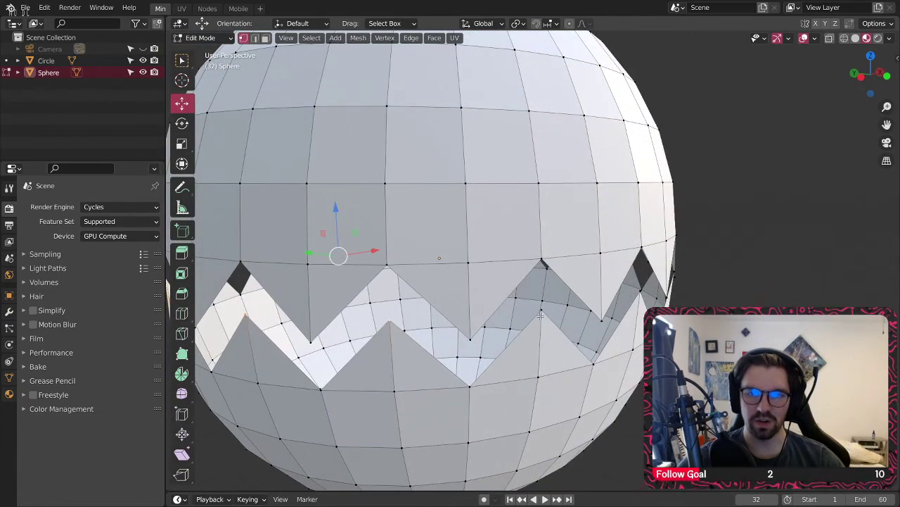
- Add the remaining upward-pointing tip vertices around the lower shell's rim to the selection
{"action": "scroll", "coordinate": [473, 276], "scroll_direction": "up", "scroll_amount": 5}
{"action": "middle_click_drag", "start_coordinate": [473, 276], "coordinate": [433, 264]}
{"action": "left_click", "coordinate": [404, 223], "text": "shift"}
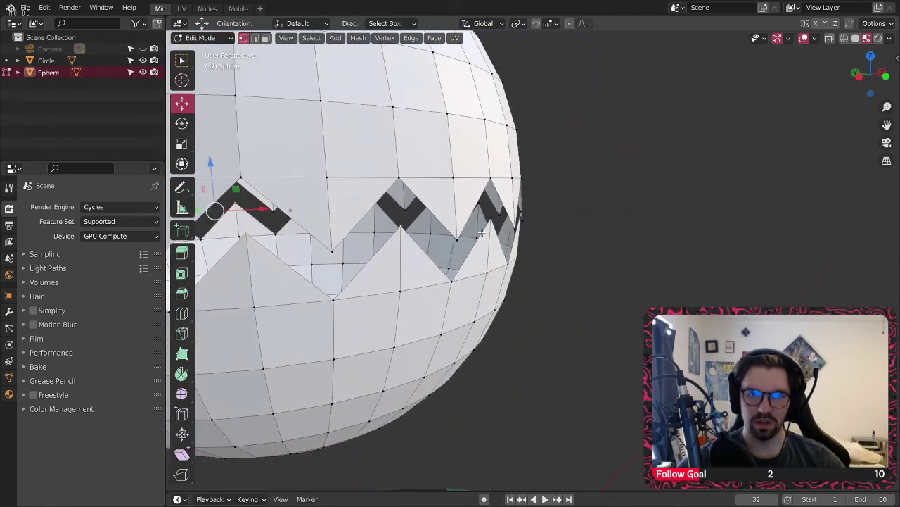
{"action": "middle_click_drag", "start_coordinate": [449, 233], "coordinate": [437, 235]}
{"action": "left_click", "coordinate": [488, 224], "text": "shift"}
{"action": "middle_click_drag", "start_coordinate": [488, 225], "coordinate": [449, 235]}
{"action": "left_click", "coordinate": [480, 230], "text": "shift"}
{"action": "left_click", "coordinate": [449, 235], "text": "shift"}
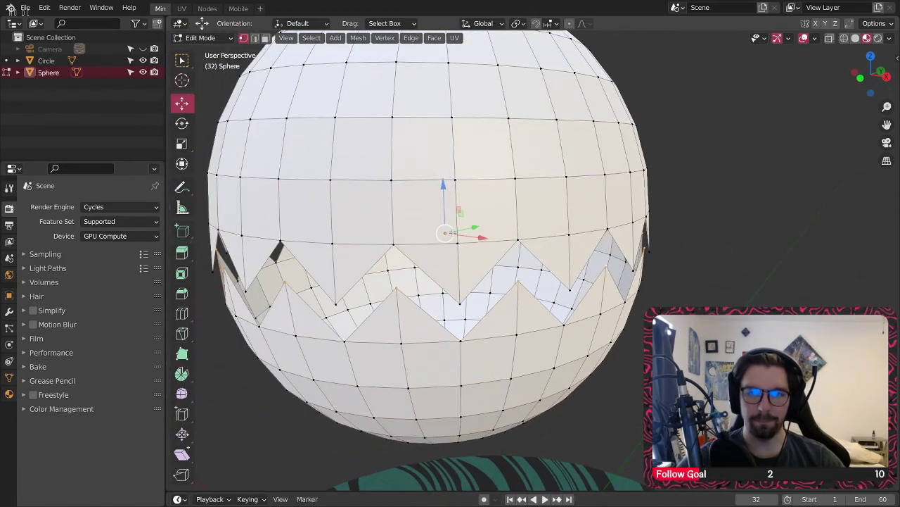
- Scale the selected lower-shell tips outward, trying a factor of 1.1 and settling on 1.020 for X, Y and Z
{"action": "key", "text": "s"}
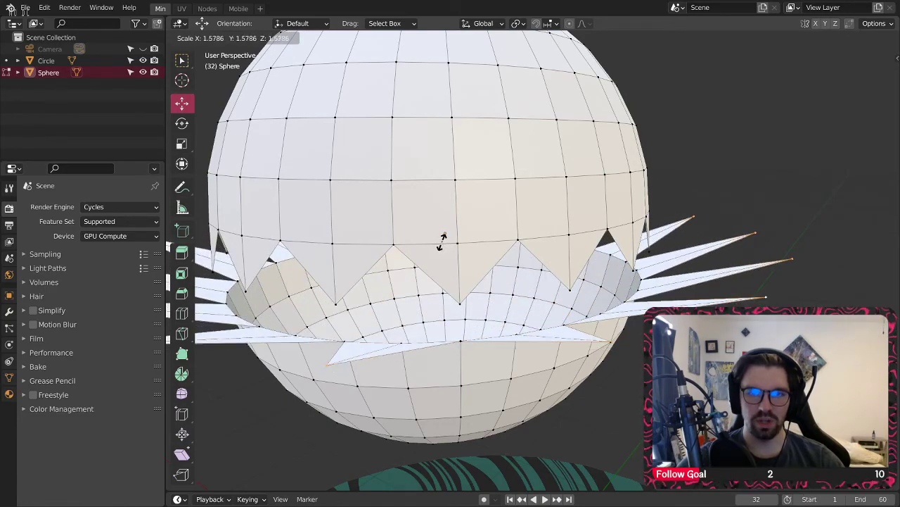
{"action": "left_click", "coordinate": [446, 234]}
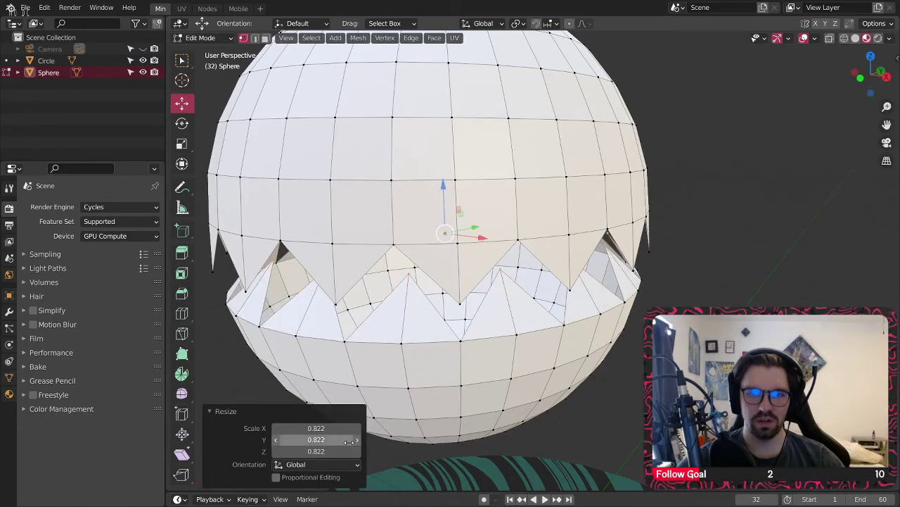
{"action": "type", "text": "1.1"}
{"action": "key", "text": "Return"}
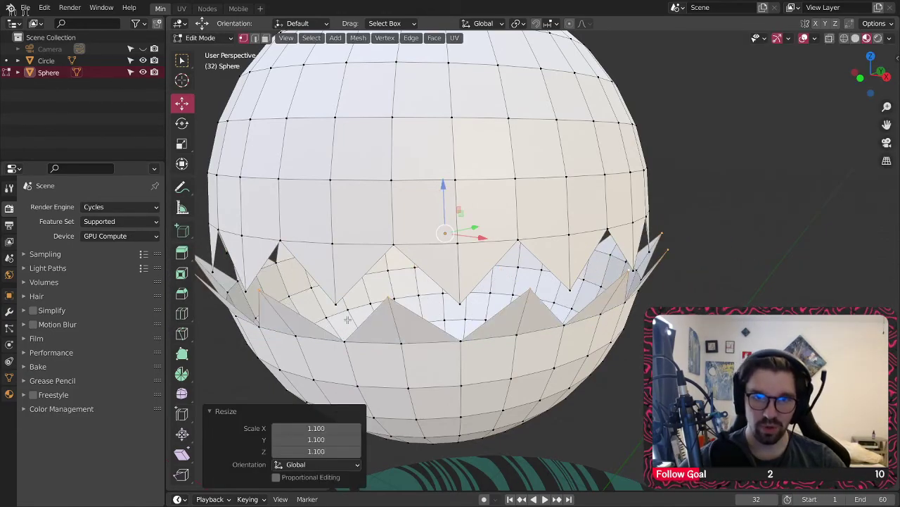
{"action": "left_click_drag", "start_coordinate": [316, 427], "coordinate": [321, 451]}
{"action": "type", "text": "1.020"}
{"action": "key", "text": "Return"}
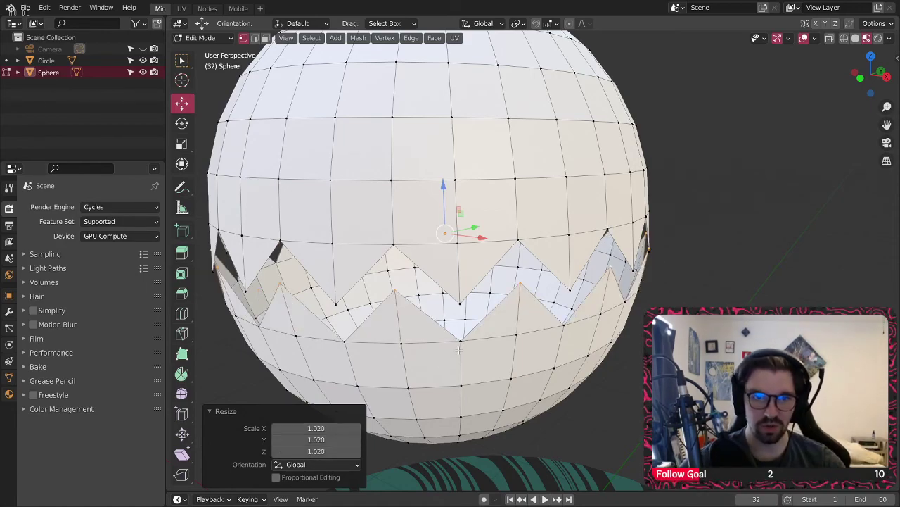
- Add a Solidify modifier to the sphere and give it a thickness of 0.25 m
{"action": "middle_click_drag", "start_coordinate": [424, 291], "coordinate": [487, 318]}
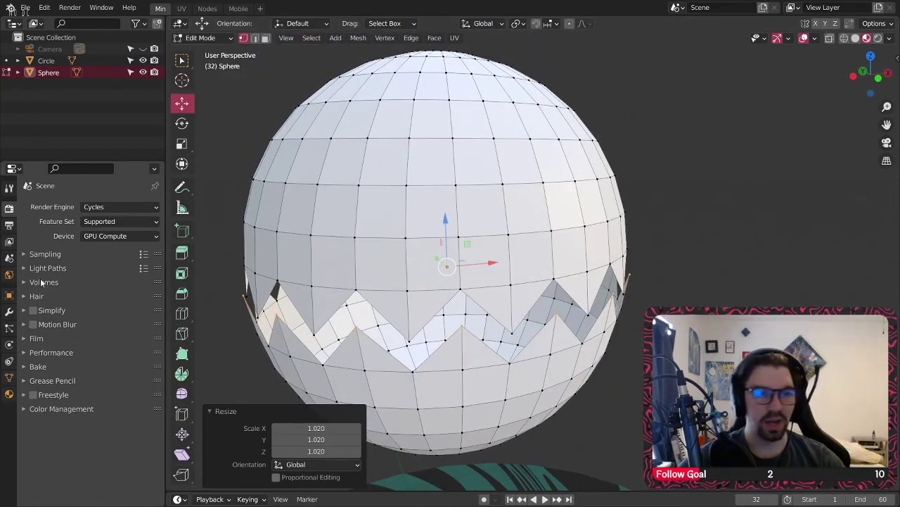
{"action": "left_click", "coordinate": [9, 311]}
{"action": "left_click", "coordinate": [69, 208]}
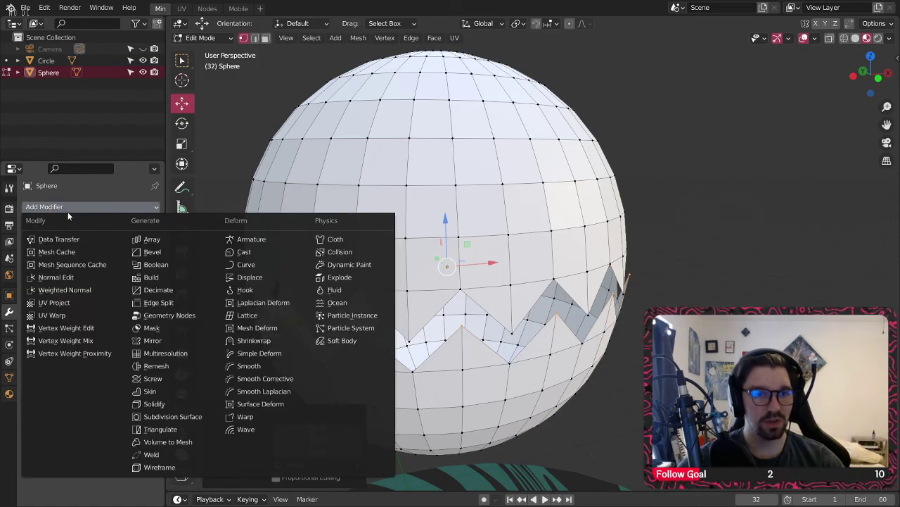
{"action": "left_click", "coordinate": [156, 402]}
{"action": "scroll", "coordinate": [293, 315], "scroll_direction": "down", "scroll_amount": 2}
{"action": "middle_click_drag", "start_coordinate": [293, 316], "coordinate": [329, 281], "text": "shift"}
{"action": "left_click", "coordinate": [126, 259]}
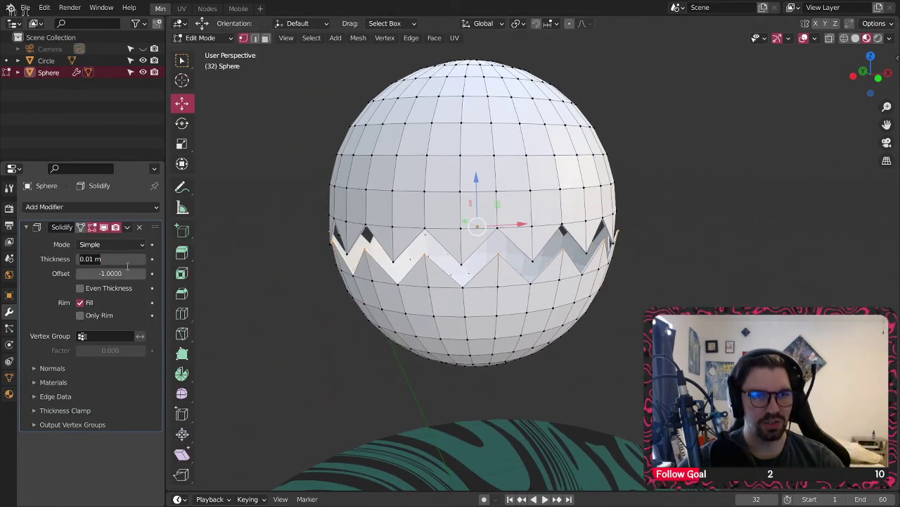
{"action": "type", "text": "-.25"}
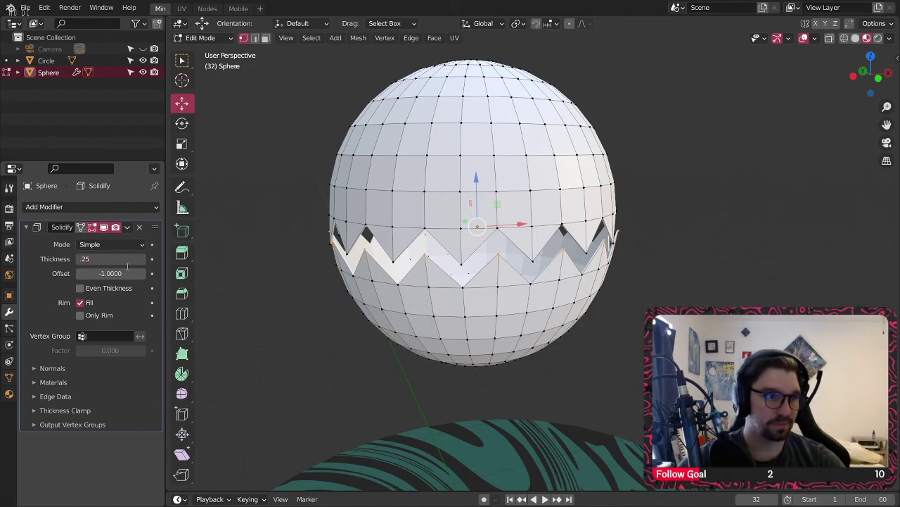
{"action": "key", "text": "Return"}
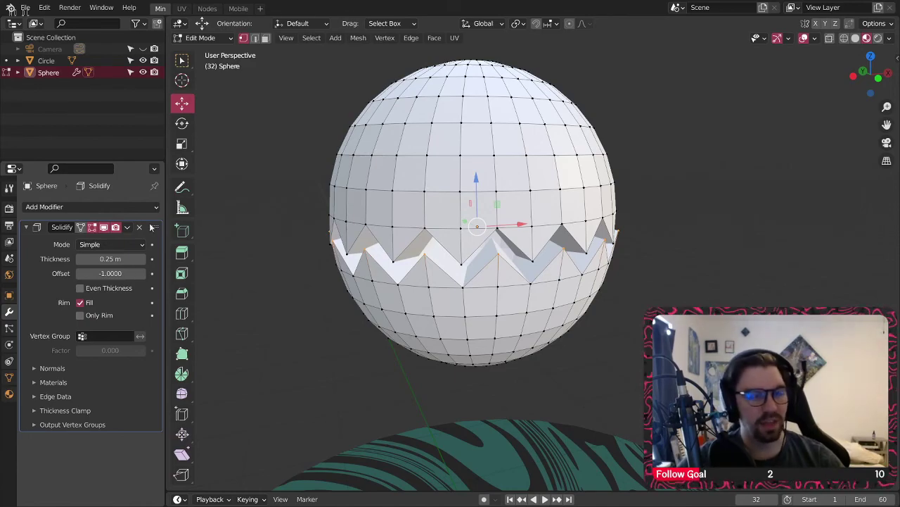
- Reduce the Solidify thickness to 0.025 m for a thin shell wall
{"action": "scroll", "coordinate": [460, 274], "scroll_direction": "up", "scroll_amount": 1}
{"action": "middle_click_drag", "start_coordinate": [466, 275], "coordinate": [456, 247]}
{"action": "scroll", "coordinate": [443, 279], "scroll_direction": "up", "scroll_amount": 3}
{"action": "left_click", "coordinate": [123, 260]}
{"action": "type", "text": ".025"}
{"action": "key", "text": "Return"}
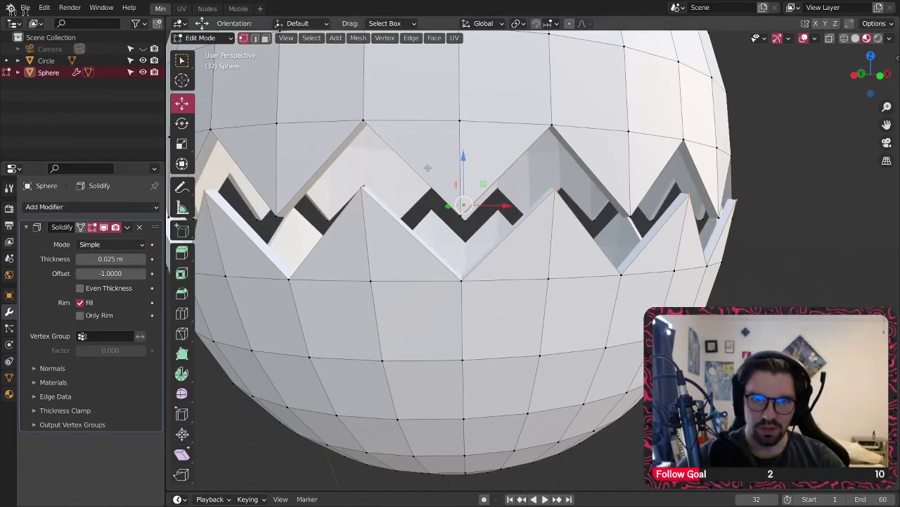
- Examine the thickened shell walls and the zigzag gap from several sides
{"action": "scroll", "coordinate": [539, 194], "scroll_direction": "down", "scroll_amount": 4}
{"action": "middle_click_drag", "start_coordinate": [538, 195], "coordinate": [481, 274]}
{"action": "scroll", "coordinate": [481, 274], "scroll_direction": "up", "scroll_amount": 2}
{"action": "middle_click_drag", "start_coordinate": [481, 326], "coordinate": [478, 237], "text": "shift"}
{"action": "middle_click_drag", "start_coordinate": [487, 211], "coordinate": [401, 248]}
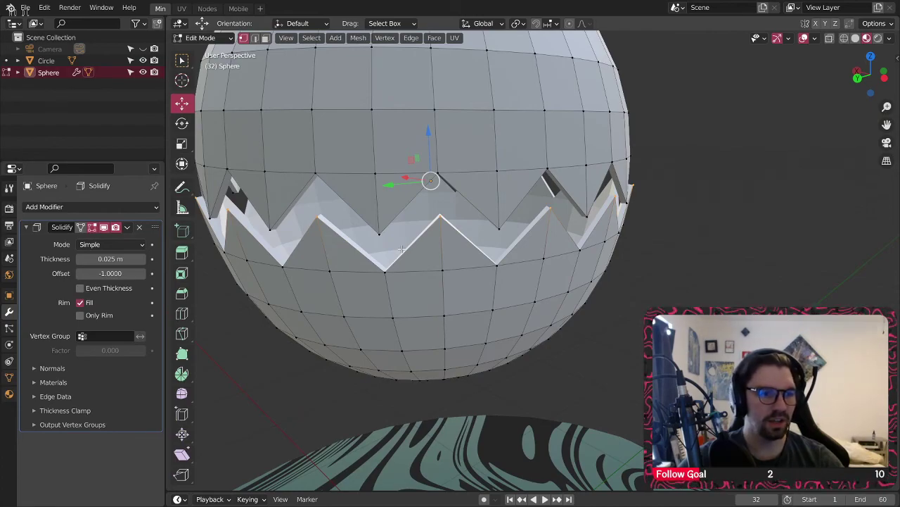
{"action": "scroll", "coordinate": [460, 261], "scroll_direction": "down", "scroll_amount": 3}
{"action": "middle_click_drag", "start_coordinate": [460, 261], "coordinate": [425, 254], "text": "shift"}
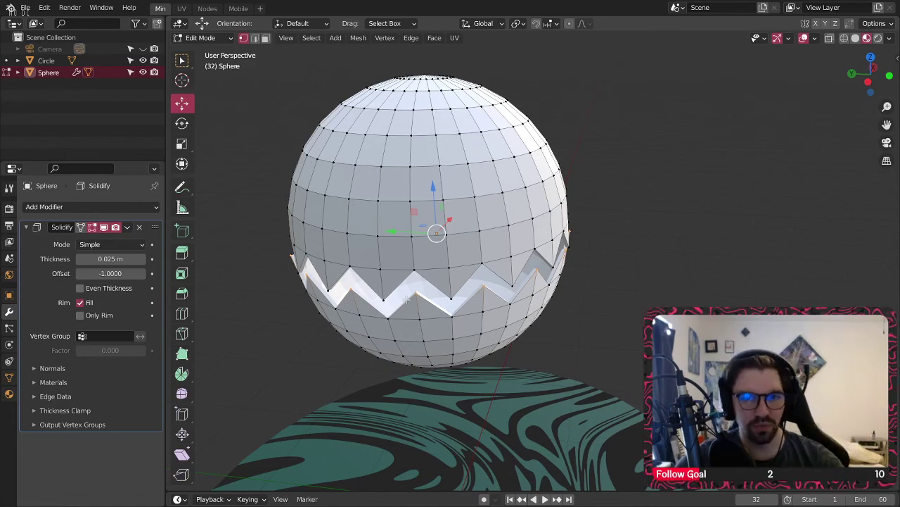
{"action": "scroll", "coordinate": [450, 306], "scroll_direction": "up", "scroll_amount": 5}
{"action": "middle_click_drag", "start_coordinate": [366, 301], "coordinate": [413, 292]}
{"action": "scroll", "coordinate": [375, 283], "scroll_direction": "down", "scroll_amount": 4}
{"action": "middle_click_drag", "start_coordinate": [413, 291], "coordinate": [398, 280]}
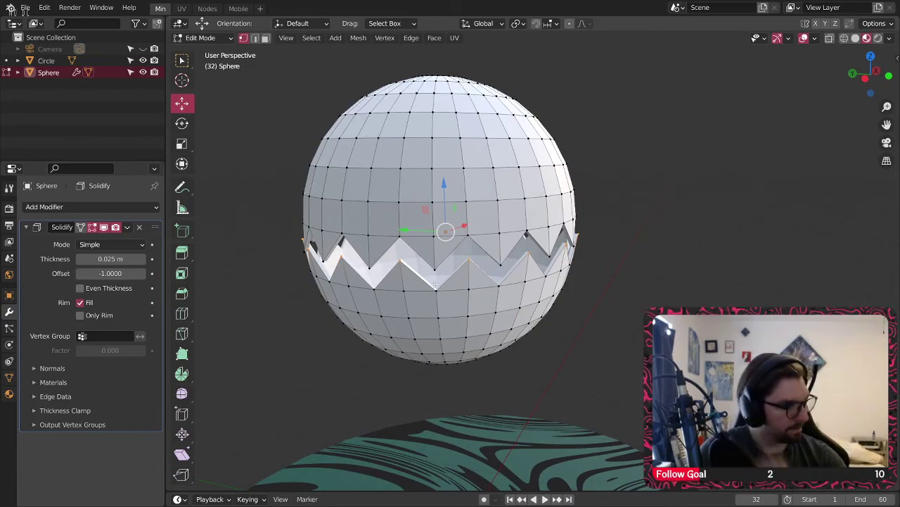
{"action": "scroll", "coordinate": [434, 284], "scroll_direction": "up", "scroll_amount": 4}
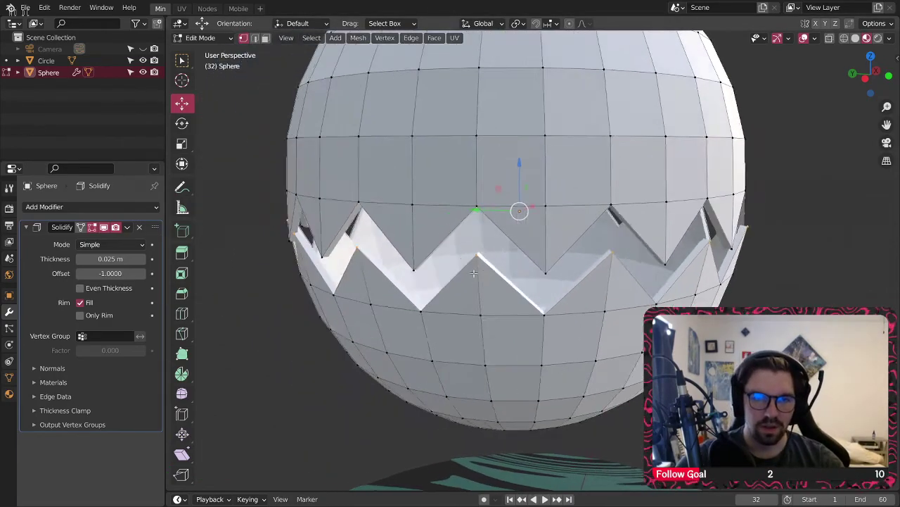
{"action": "left_click", "coordinate": [98, 207]}
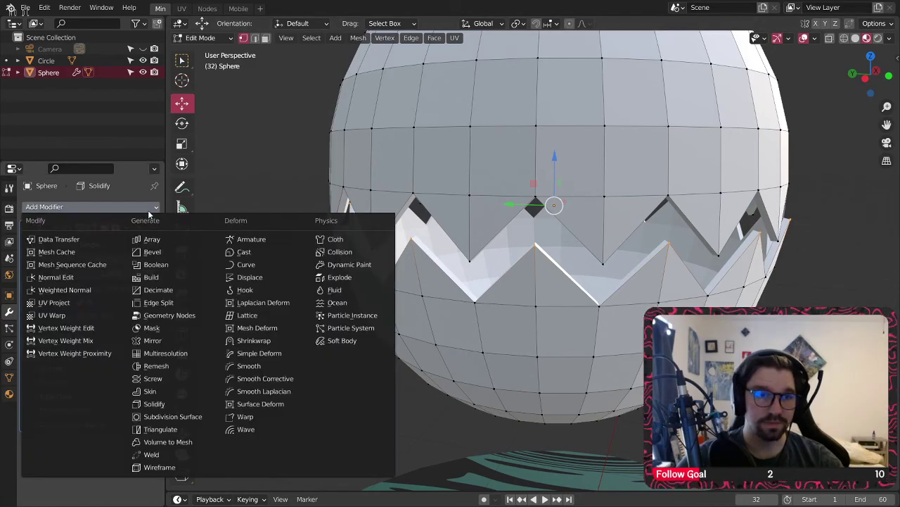
{"action": "left_click", "coordinate": [204, 411]}
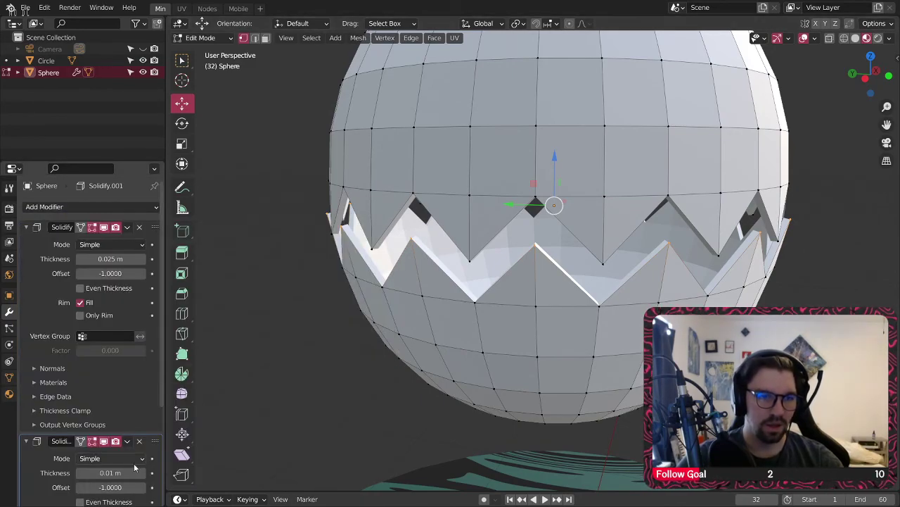
{"action": "left_click", "coordinate": [139, 440]}
- Add a Subdivision Surface modifier below Solidify and set its viewport level to 2
{"action": "left_click", "coordinate": [98, 206]}
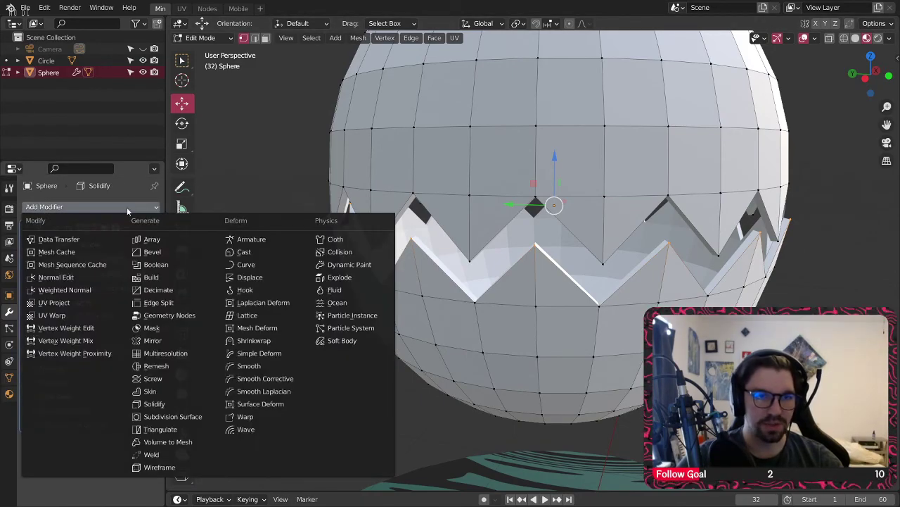
{"action": "left_click", "coordinate": [188, 416]}
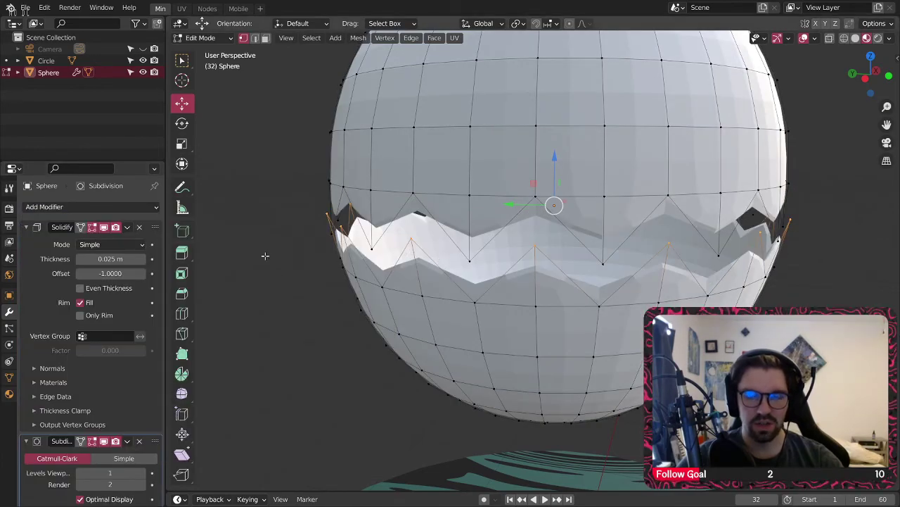
{"action": "scroll", "coordinate": [126, 427], "scroll_direction": "down", "scroll_amount": 1}
{"action": "left_click", "coordinate": [143, 456]}
- Try creasing the zigzag edge loops of both the lower and upper shells, and undo the crease
{"action": "mouse_move", "coordinate": [509, 298]}
{"action": "middle_mouse_down"}
{"action": "mouse_move", "coordinate": [495, 299]}
{"action": "mouse_move", "coordinate": [499, 293]}
{"action": "mouse_move", "coordinate": [494, 304]}
{"action": "middle_mouse_up"}
{"action": "left_click", "coordinate": [258, 39]}
{"action": "left_click", "coordinate": [493, 291]}
{"action": "middle_click_drag", "start_coordinate": [626, 292], "coordinate": [393, 320]}
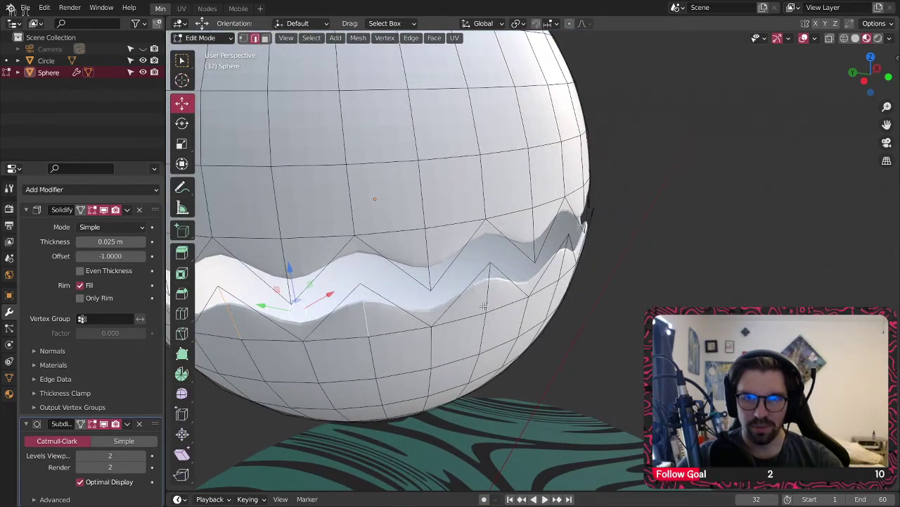
{"action": "left_click", "coordinate": [338, 303], "text": "alt"}
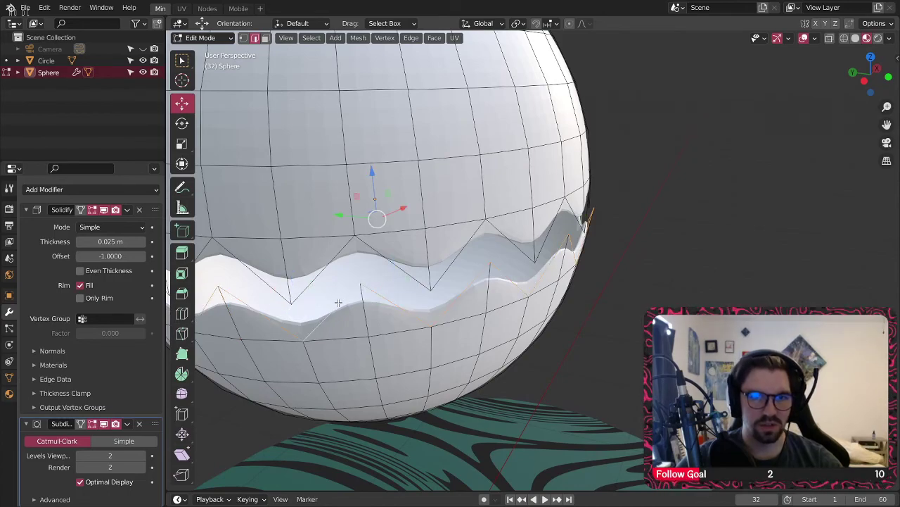
{"action": "left_click", "coordinate": [406, 272], "text": "alt+shift"}
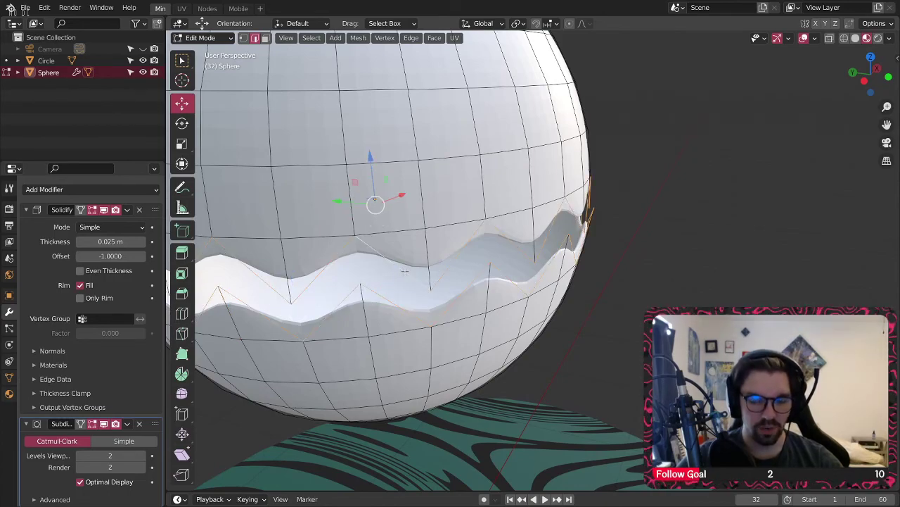
{"action": "key", "text": "shift+e"}
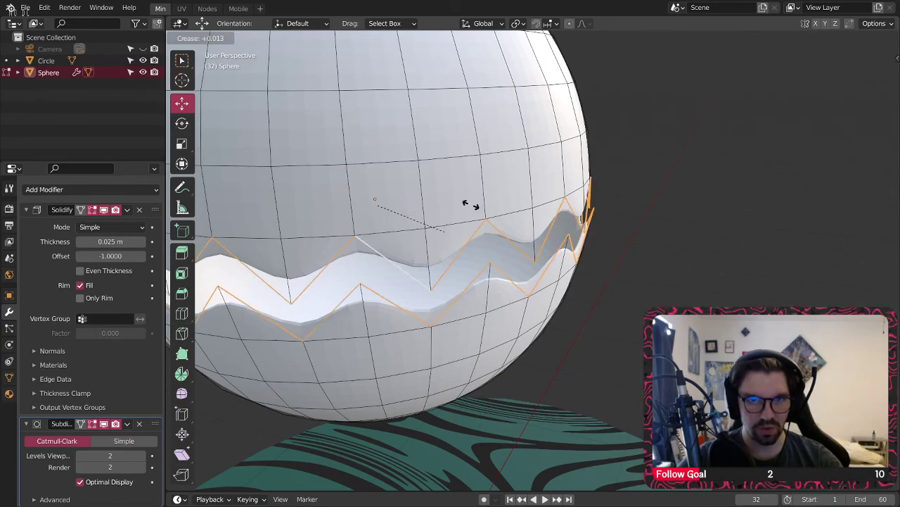
{"action": "left_click", "coordinate": [583, 64]}
{"action": "middle_click_drag", "start_coordinate": [470, 400], "coordinate": [415, 244]}
{"action": "key", "text": "ctrl+z"}
- Try creasing a single vertical edge beneath one of the lower shell's tips, and undo the crease
{"action": "middle_click_drag", "start_coordinate": [403, 214], "coordinate": [475, 211], "text": "shift"}
{"action": "left_click", "coordinate": [481, 238]}
{"action": "key", "text": "shift+e"}
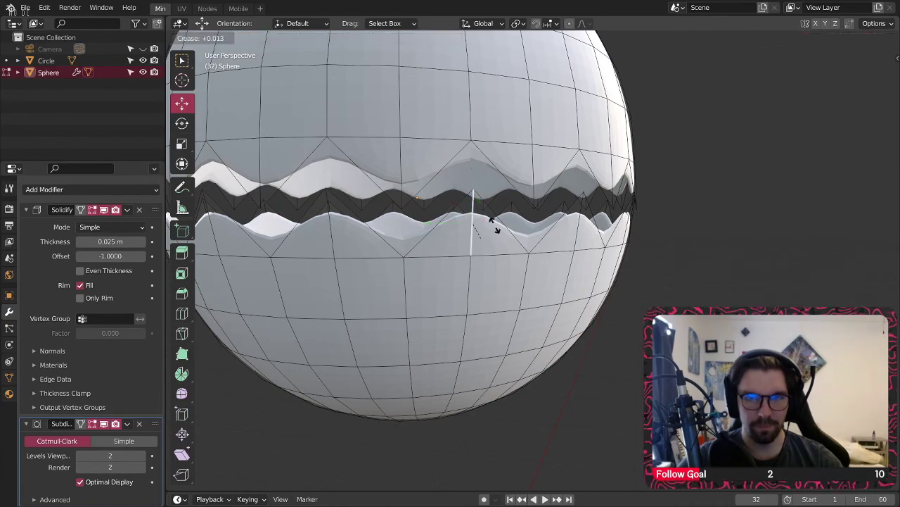
{"action": "left_click", "coordinate": [618, 78]}
{"action": "key", "text": "ctrl+z"}
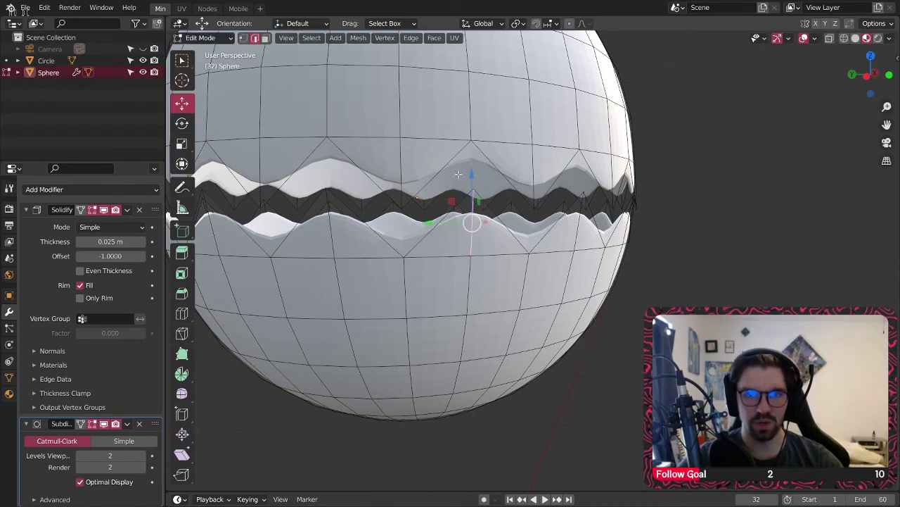
{"action": "scroll", "coordinate": [423, 198], "scroll_direction": "down", "scroll_amount": 4}
{"action": "middle_click_drag", "start_coordinate": [422, 198], "coordinate": [454, 206]}
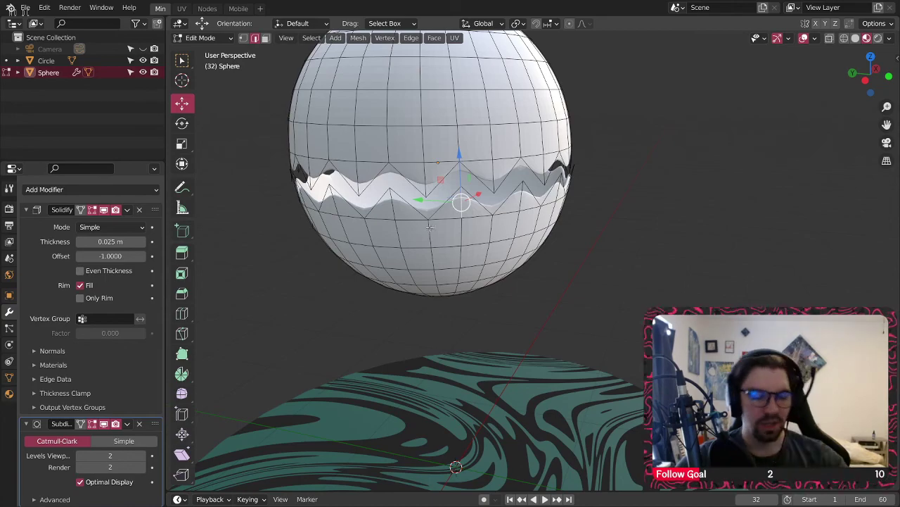
- Try selecting all edges around the zigzag gap on both shells from a wireframe side view
{"action": "scroll", "coordinate": [427, 223], "scroll_direction": "up", "scroll_amount": 4}
{"action": "left_click", "coordinate": [438, 208], "text": "alt"}
{"action": "left_click", "coordinate": [425, 166], "text": "alt+shift"}
{"action": "middle_click_drag", "start_coordinate": [426, 168], "coordinate": [446, 223], "text": "shift"}
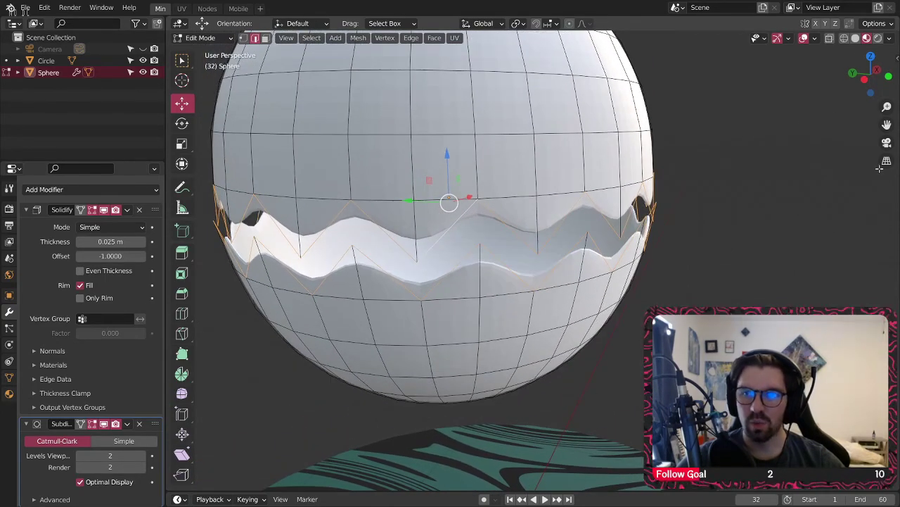
{"action": "left_click", "coordinate": [864, 80]}
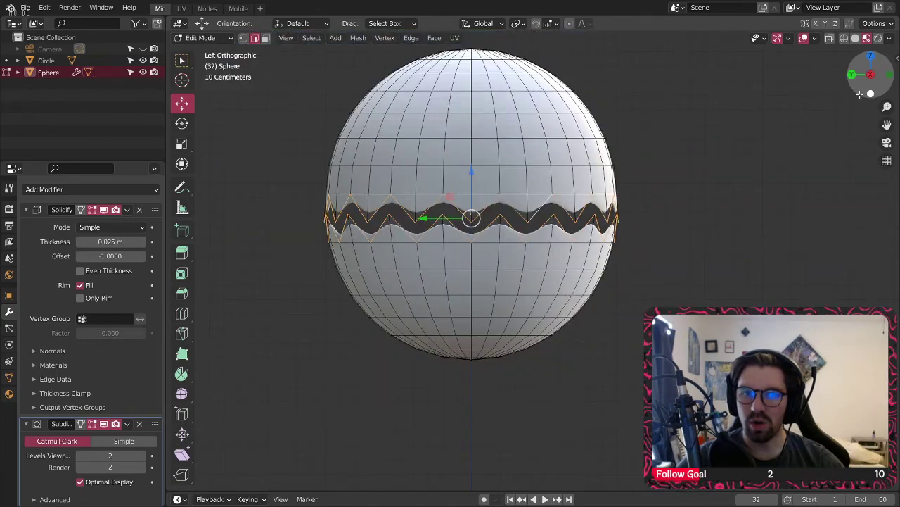
{"action": "left_click", "coordinate": [843, 38]}
{"action": "left_click_drag", "start_coordinate": [307, 200], "coordinate": [663, 237]}
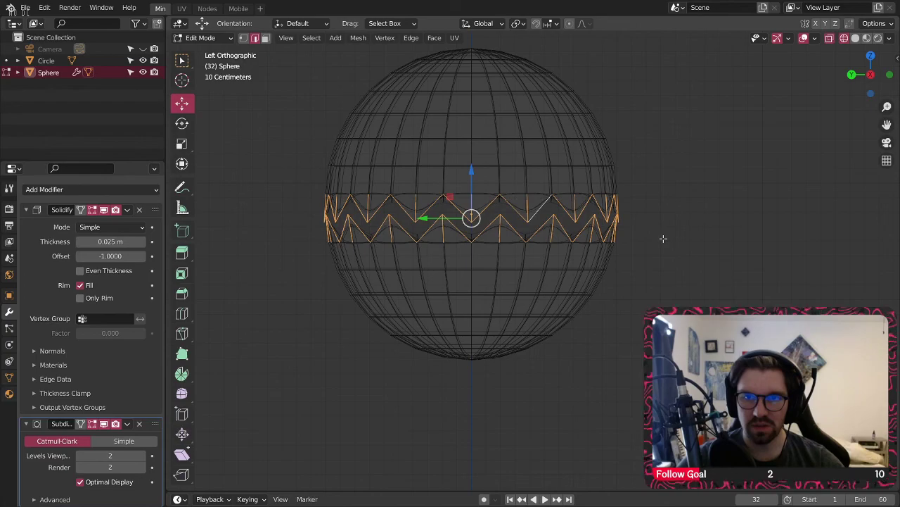
{"action": "scroll", "coordinate": [481, 218], "scroll_direction": "up", "scroll_amount": 5}
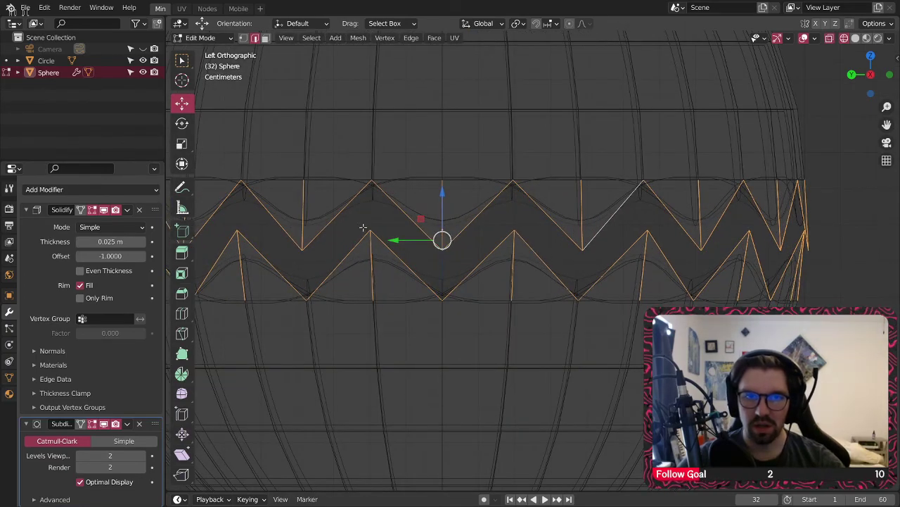
{"action": "scroll", "coordinate": [362, 222], "scroll_direction": "down", "scroll_amount": 4}
{"action": "left_click_drag", "start_coordinate": [213, 210], "coordinate": [619, 258]}
{"action": "scroll", "coordinate": [475, 221], "scroll_direction": "up", "scroll_amount": 2}
{"action": "middle_click_drag", "start_coordinate": [474, 221], "coordinate": [499, 232]}
{"action": "left_click", "coordinate": [856, 38]}
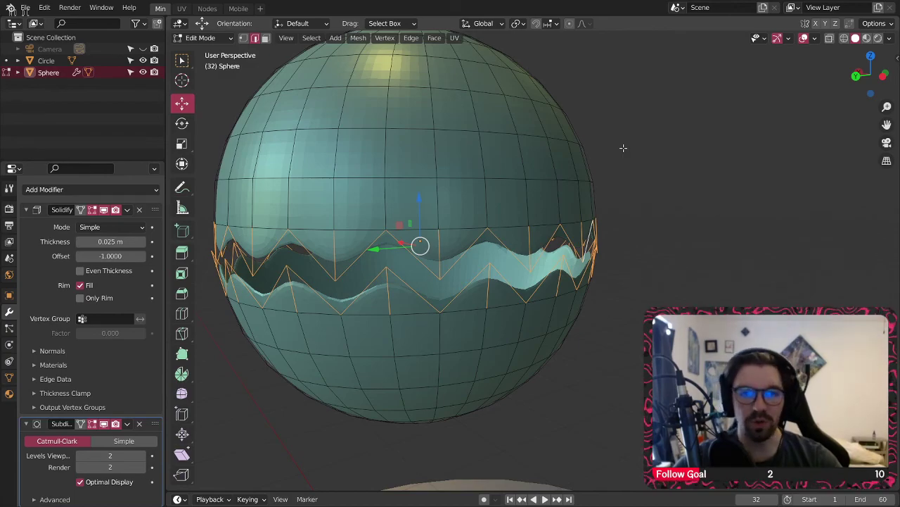
- Try creasing the selected zigzag edges of both shells with a factor of 1.000
{"action": "scroll", "coordinate": [541, 227], "scroll_direction": "up", "scroll_amount": 3}
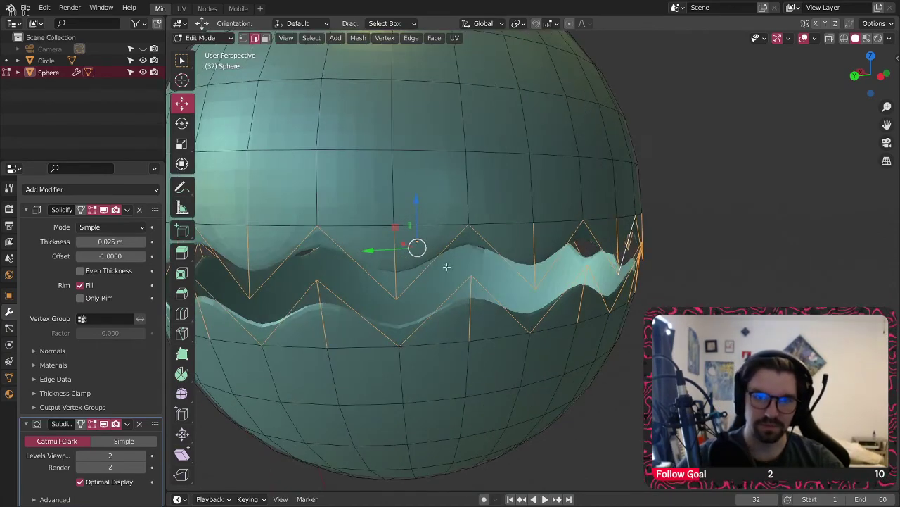
{"action": "left_click", "coordinate": [878, 40]}
{"action": "left_click", "coordinate": [867, 40]}
{"action": "middle_click_drag", "start_coordinate": [554, 245], "coordinate": [660, 236], "text": "shift"}
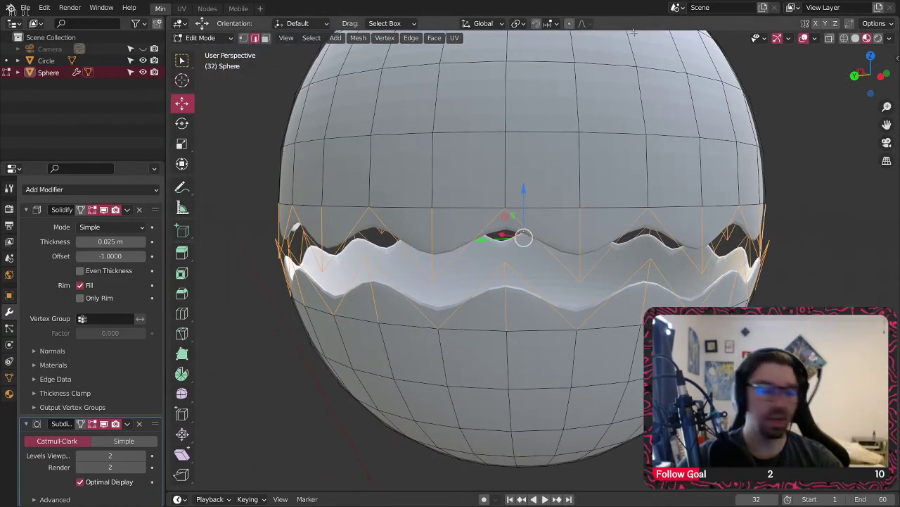
{"action": "left_click", "coordinate": [856, 39]}
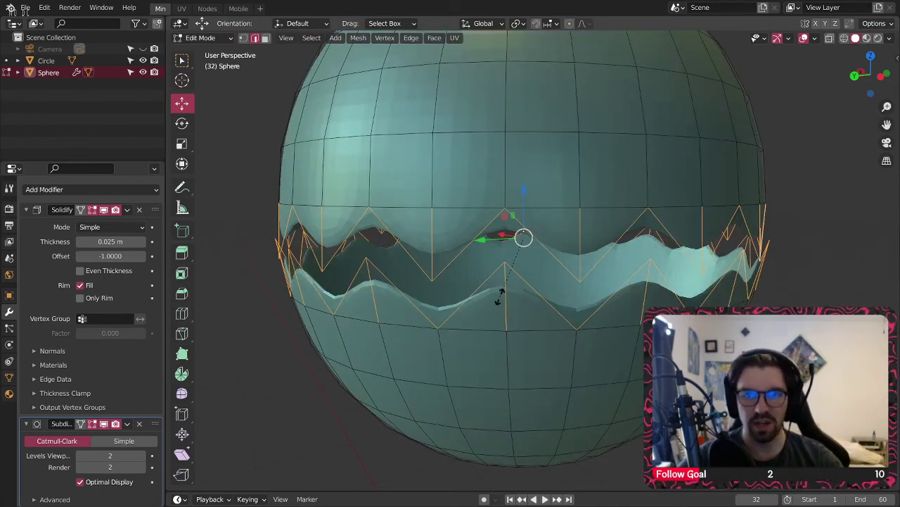
{"action": "key", "text": "shift+e"}
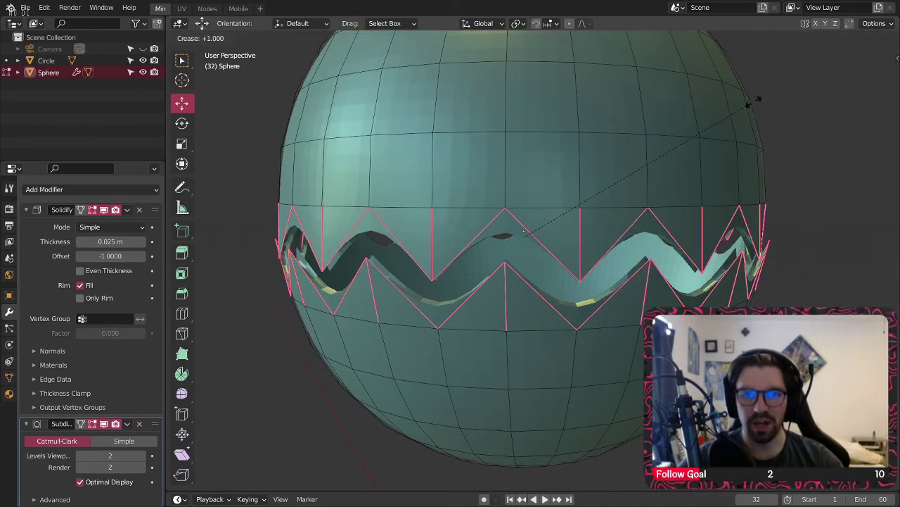
{"action": "left_click", "coordinate": [763, 97]}
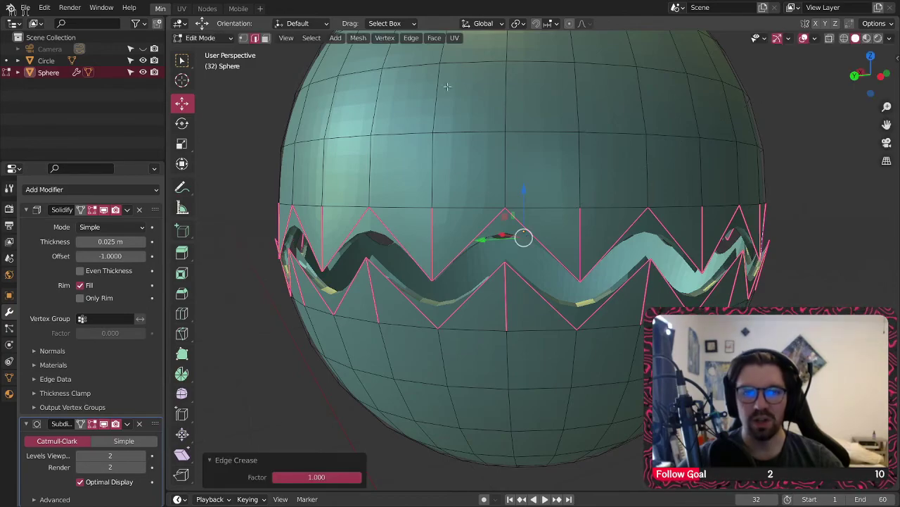
- Return to Object Mode and inspect the creased zigzag tips up close
{"action": "scroll", "coordinate": [268, 127], "scroll_direction": "down", "scroll_amount": 4}
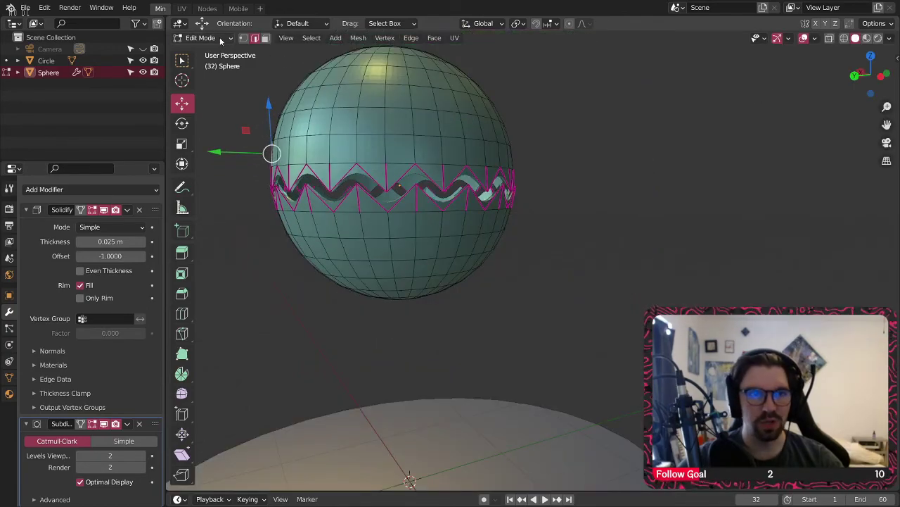
{"action": "key", "text": "Tab"}
{"action": "left_click", "coordinate": [242, 128]}
{"action": "scroll", "coordinate": [277, 151], "scroll_direction": "up", "scroll_amount": 4}
{"action": "middle_click_drag", "start_coordinate": [314, 156], "coordinate": [429, 179]}
{"action": "scroll", "coordinate": [436, 179], "scroll_direction": "up", "scroll_amount": 5}
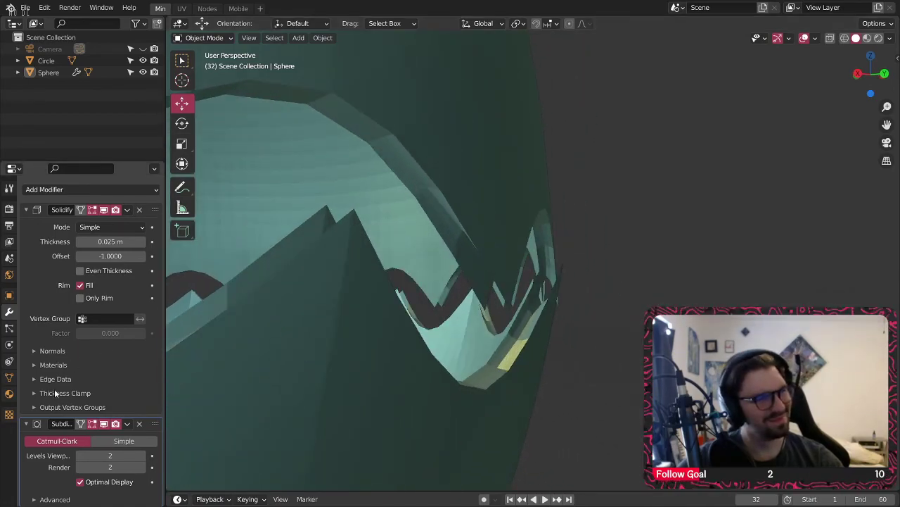
- Try placing the Subdivision Surface modifier above Solidify and examine the zigzag rim from several sides
{"action": "left_click_drag", "start_coordinate": [156, 423], "coordinate": [159, 209]}
{"action": "scroll", "coordinate": [419, 229], "scroll_direction": "down", "scroll_amount": 4}
{"action": "middle_click_drag", "start_coordinate": [434, 222], "coordinate": [369, 228]}
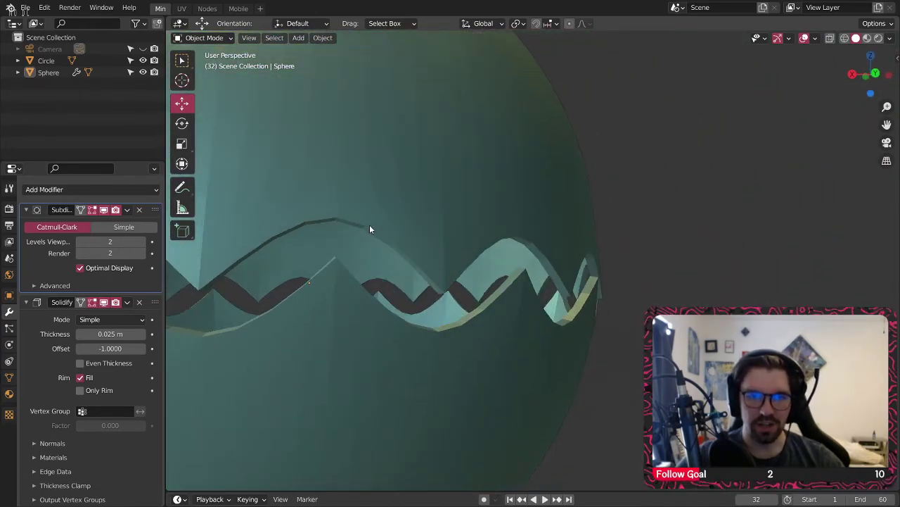
{"action": "scroll", "coordinate": [369, 227], "scroll_direction": "down", "scroll_amount": 4}
{"action": "middle_click_drag", "start_coordinate": [427, 260], "coordinate": [368, 289]}
{"action": "scroll", "coordinate": [396, 298], "scroll_direction": "up", "scroll_amount": 5}
{"action": "scroll", "coordinate": [368, 289], "scroll_direction": "down", "scroll_amount": 5}
{"action": "middle_click_drag", "start_coordinate": [422, 282], "coordinate": [444, 281]}
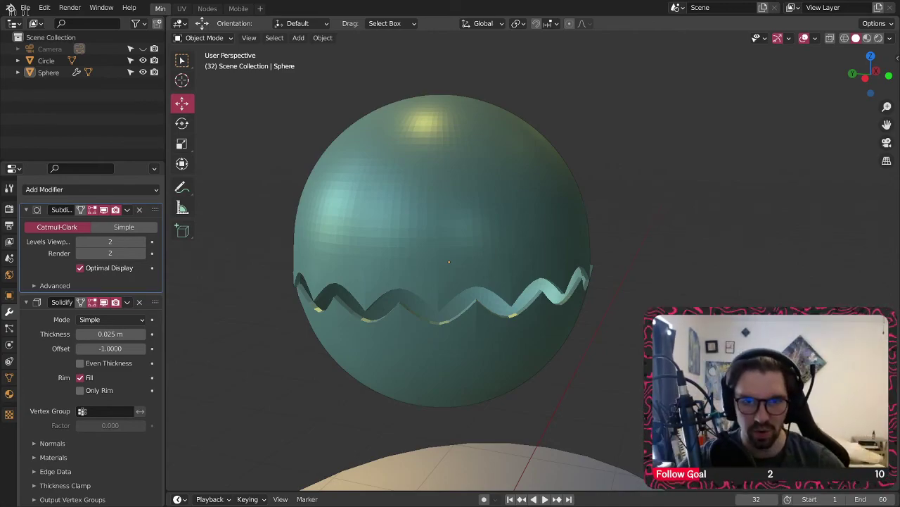
- Undo back past the edge crease and the adding of the Subdivision Surface and Solidify modifiers
{"action": "key", "text": "ctrl+z"}
{"action": "key", "text": "ctrl+z"}
{"action": "key", "text": "ctrl+z"}
{"action": "key", "text": "ctrl+z"}
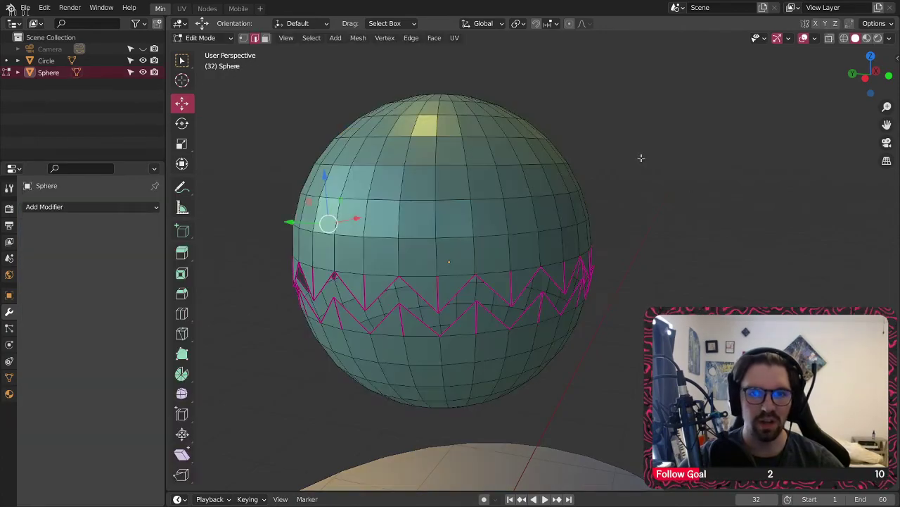
{"action": "key", "text": "ctrl+z"}
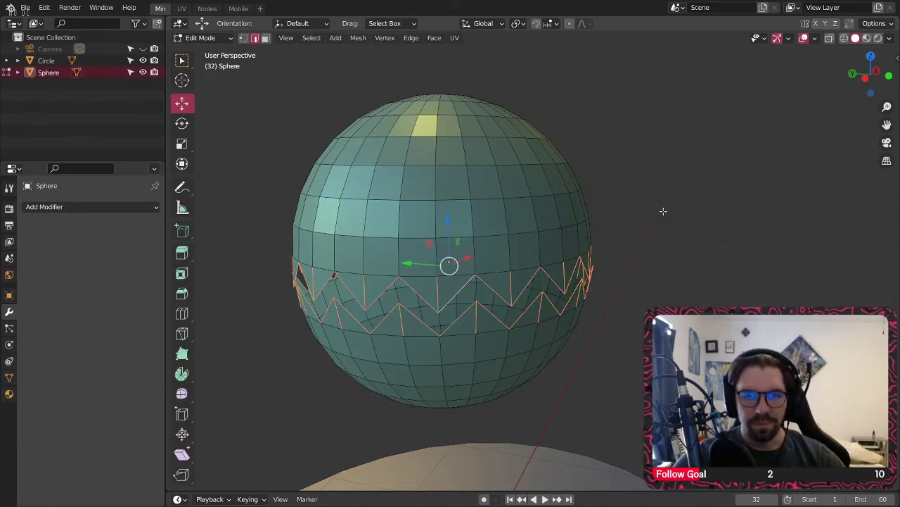
- Clear the edge selection, return to Object Mode and shade the sphere smooth
{"action": "scroll", "coordinate": [363, 287], "scroll_direction": "up", "scroll_amount": 1}
{"action": "middle_click_drag", "start_coordinate": [367, 292], "coordinate": [683, 251]}
{"action": "left_click", "coordinate": [672, 280]}
{"action": "left_click", "coordinate": [200, 38]}
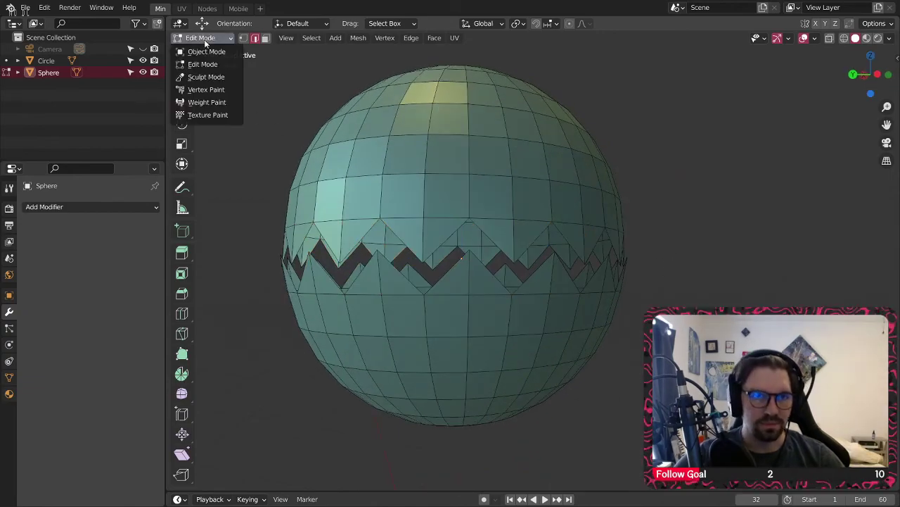
{"action": "left_click", "coordinate": [205, 49]}
{"action": "middle_click_drag", "start_coordinate": [280, 260], "coordinate": [430, 240]}
{"action": "left_click", "coordinate": [430, 239]}
{"action": "right_click", "coordinate": [460, 100]}
{"action": "left_click", "coordinate": [460, 100]}
{"action": "middle_click_drag", "start_coordinate": [460, 100], "coordinate": [492, 136]}
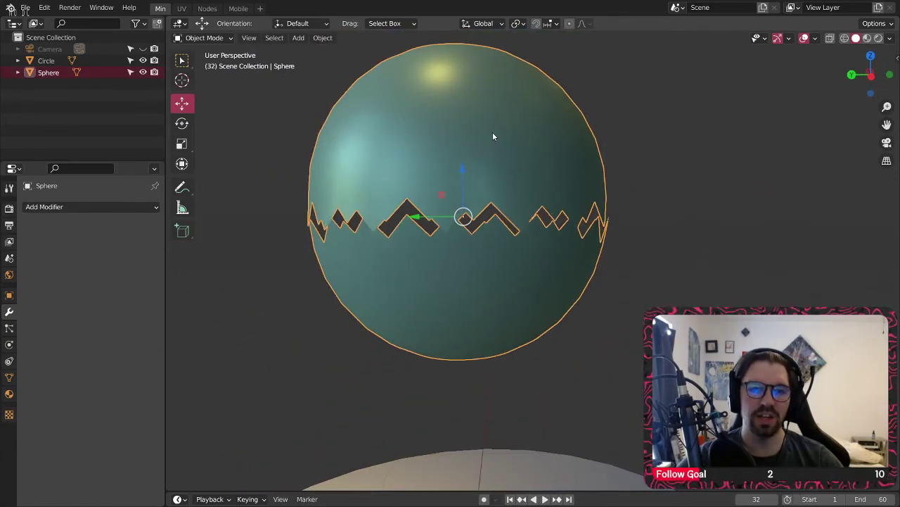
- Add a Solidify modifier to the sphere with a thickness of 0.025 m
{"action": "left_click", "coordinate": [92, 206]}
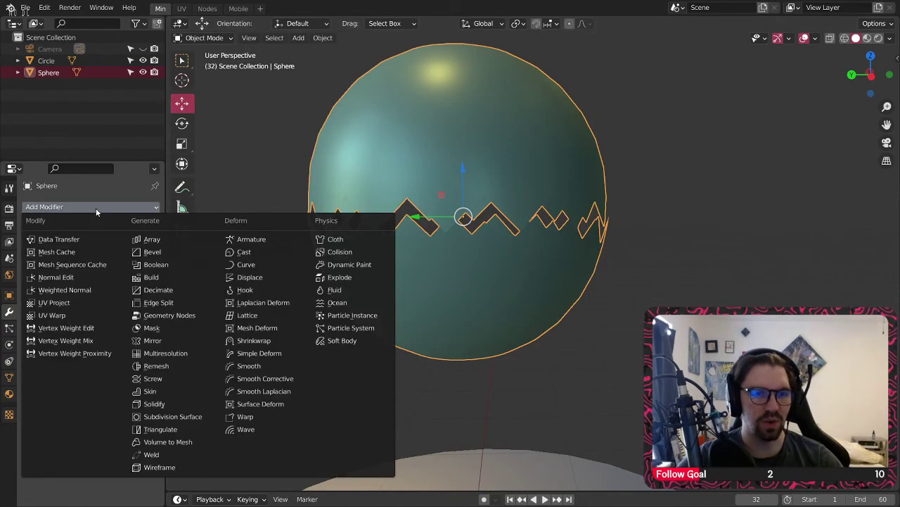
{"action": "left_click", "coordinate": [177, 405]}
{"action": "left_click", "coordinate": [114, 259]}
{"action": "type", "text": ".025"}
{"action": "key", "text": "Return"}
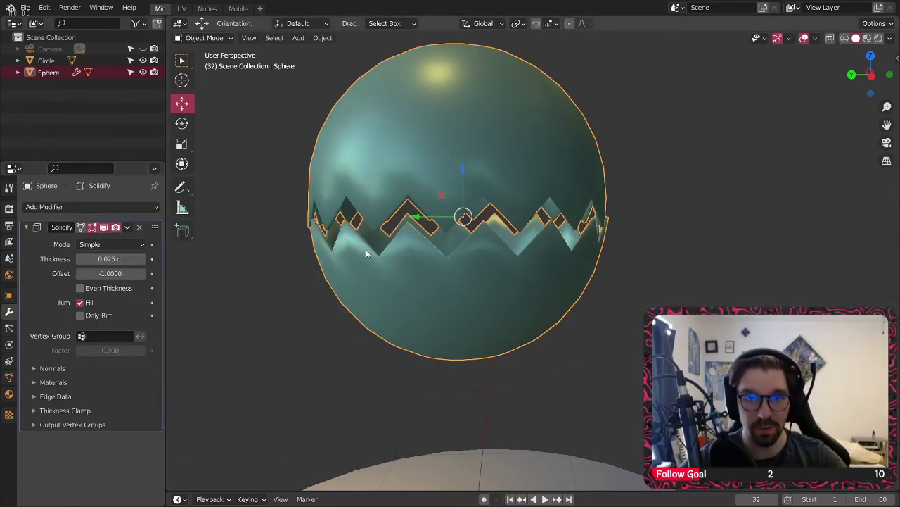
{"action": "scroll", "coordinate": [491, 215], "scroll_direction": "up", "scroll_amount": 1}
{"action": "middle_click_drag", "start_coordinate": [487, 216], "coordinate": [517, 218]}
{"action": "left_click", "coordinate": [737, 197]}
- Try selecting the face ring above the zigzag and one tip face of the upper shell in Edit Mode
{"action": "scroll", "coordinate": [619, 200], "scroll_direction": "down", "scroll_amount": 2}
{"action": "mouse_move", "coordinate": [598, 200]}
{"action": "middle_mouse_down"}
{"action": "mouse_move", "coordinate": [572, 202]}
{"action": "mouse_move", "coordinate": [602, 188]}
{"action": "middle_mouse_up"}
{"action": "left_click", "coordinate": [200, 38]}
{"action": "left_click", "coordinate": [204, 53]}
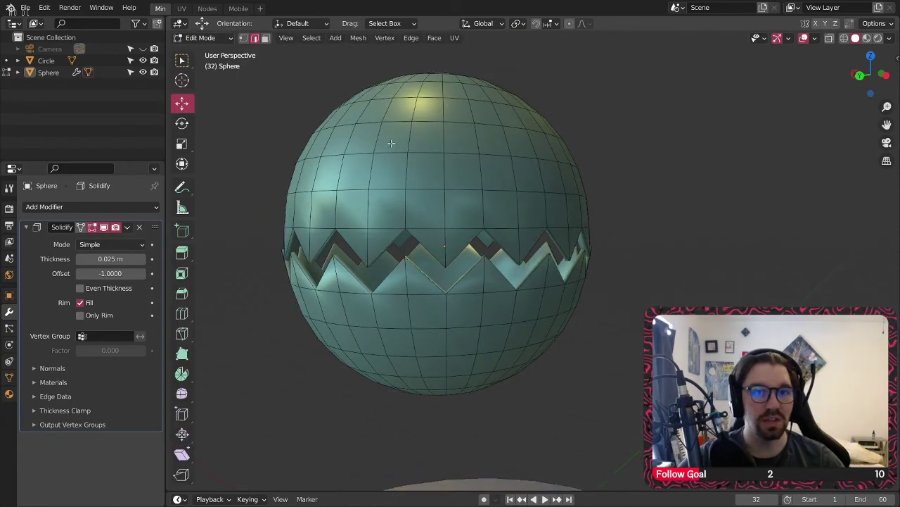
{"action": "left_click", "coordinate": [267, 38]}
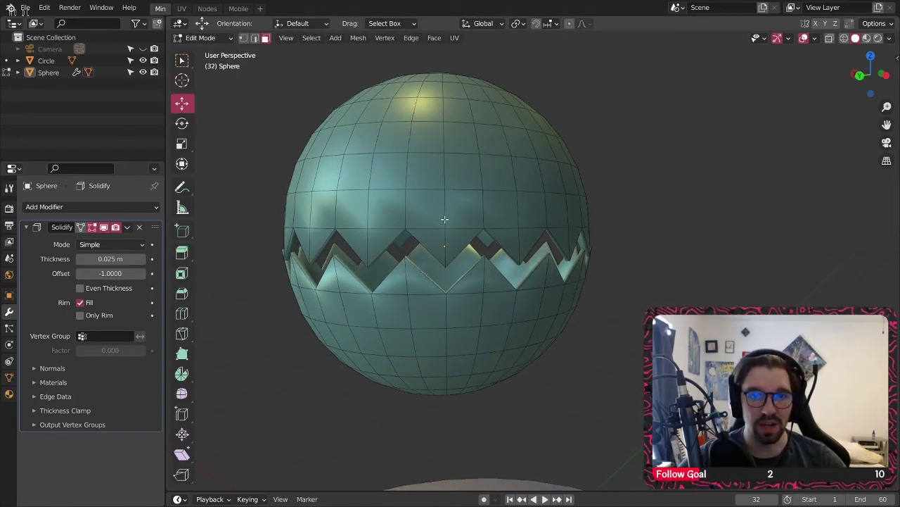
{"action": "left_click", "coordinate": [444, 219], "text": "alt"}
{"action": "left_click", "coordinate": [445, 241], "text": "shift"}
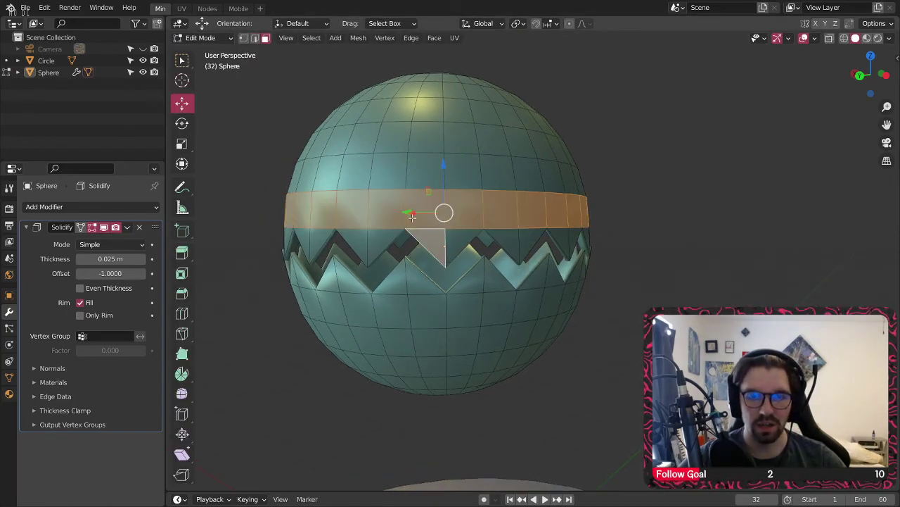
{"action": "left_click", "coordinate": [254, 39]}
{"action": "left_click", "coordinate": [456, 255]}
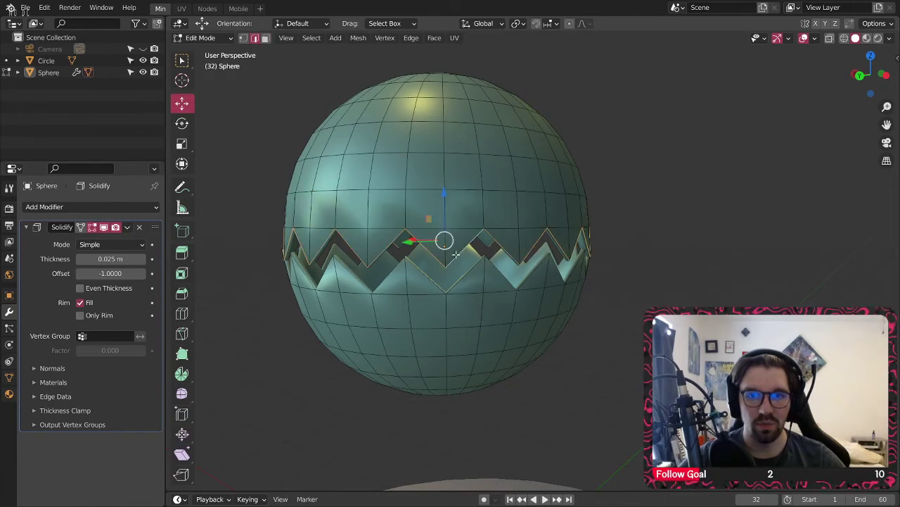
- Try selecting several stacked face rings of the upper shell, clear the selection and return to Object Mode
{"action": "left_click", "coordinate": [265, 39]}
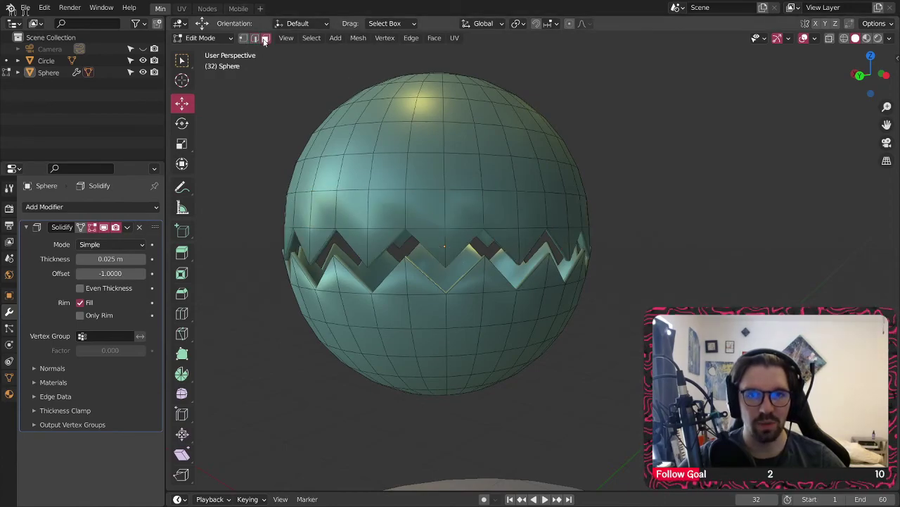
{"action": "left_click", "coordinate": [446, 203], "text": "alt"}
{"action": "left_click", "coordinate": [445, 171], "text": "alt+shift"}
{"action": "middle_click_drag", "start_coordinate": [445, 146], "coordinate": [440, 159]}
{"action": "left_click", "coordinate": [434, 168], "text": "alt+shift"}
{"action": "left_click", "coordinate": [439, 137], "text": "alt+shift"}
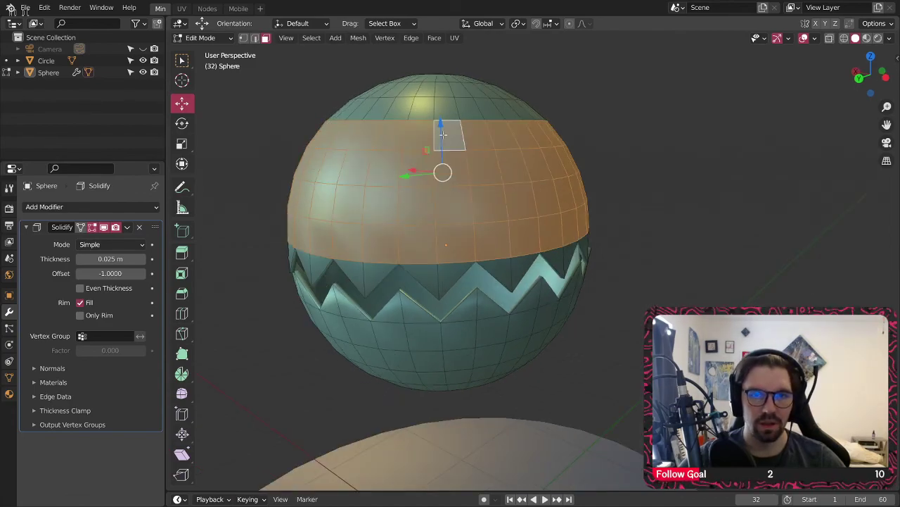
{"action": "scroll", "coordinate": [444, 139], "scroll_direction": "down", "scroll_amount": 2}
{"action": "left_click", "coordinate": [584, 175]}
{"action": "middle_click_drag", "start_coordinate": [584, 175], "coordinate": [593, 199], "text": "shift"}
{"action": "left_click", "coordinate": [217, 39]}
{"action": "left_click", "coordinate": [205, 54]}
- Try raising the sphere and the disc together along Z, and undo the move
{"action": "scroll", "coordinate": [298, 173], "scroll_direction": "down", "scroll_amount": 1}
{"action": "scroll", "coordinate": [316, 180], "scroll_direction": "down", "scroll_amount": 3}
{"action": "middle_click_drag", "start_coordinate": [340, 185], "coordinate": [337, 171]}
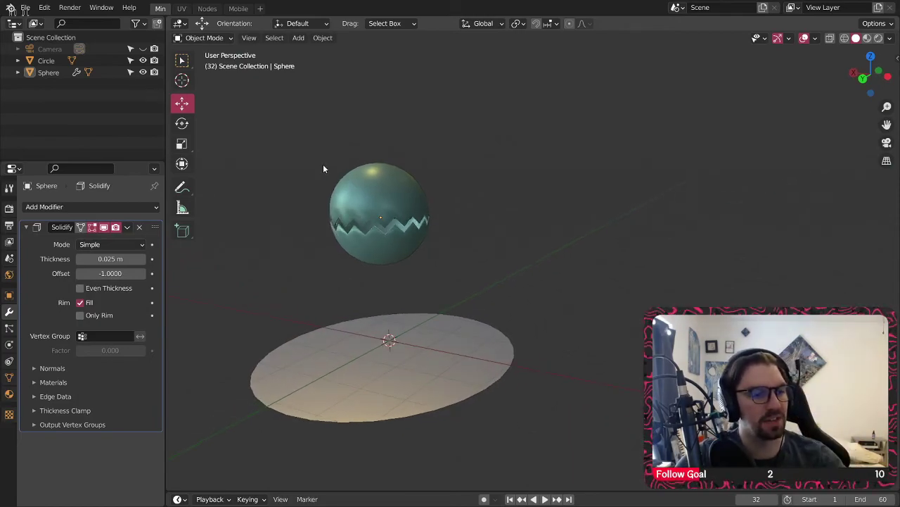
{"action": "scroll", "coordinate": [366, 217], "scroll_direction": "up", "scroll_amount": 3}
{"action": "scroll", "coordinate": [490, 237], "scroll_direction": "down", "scroll_amount": 1}
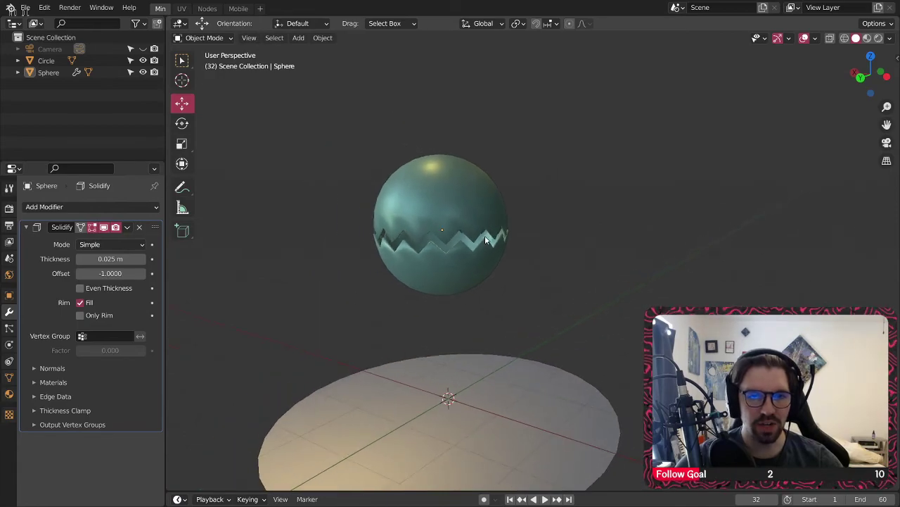
{"action": "middle_click_drag", "start_coordinate": [491, 237], "coordinate": [466, 227]}
{"action": "key", "text": "a"}
{"action": "left_click_drag", "start_coordinate": [435, 284], "coordinate": [449, 229]}
{"action": "key", "text": "ctrl+z"}
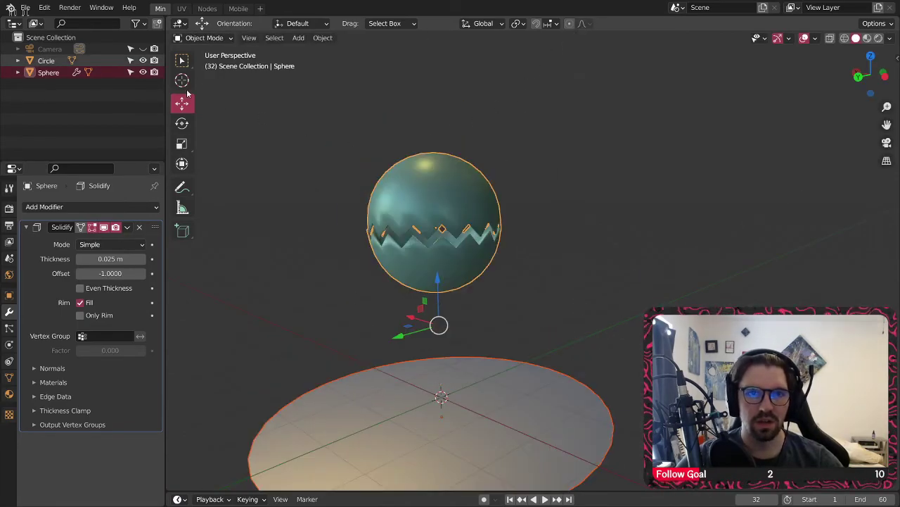
- Raise only the sphere along Z, farther above the disc, and deselect it
{"action": "left_click", "coordinate": [432, 177]}
{"action": "left_click_drag", "start_coordinate": [436, 188], "coordinate": [438, 110]}
{"action": "left_click", "coordinate": [558, 89]}
{"action": "middle_click_drag", "start_coordinate": [490, 135], "coordinate": [446, 185], "text": "shift"}
{"action": "scroll", "coordinate": [469, 213], "scroll_direction": "down", "scroll_amount": 3}
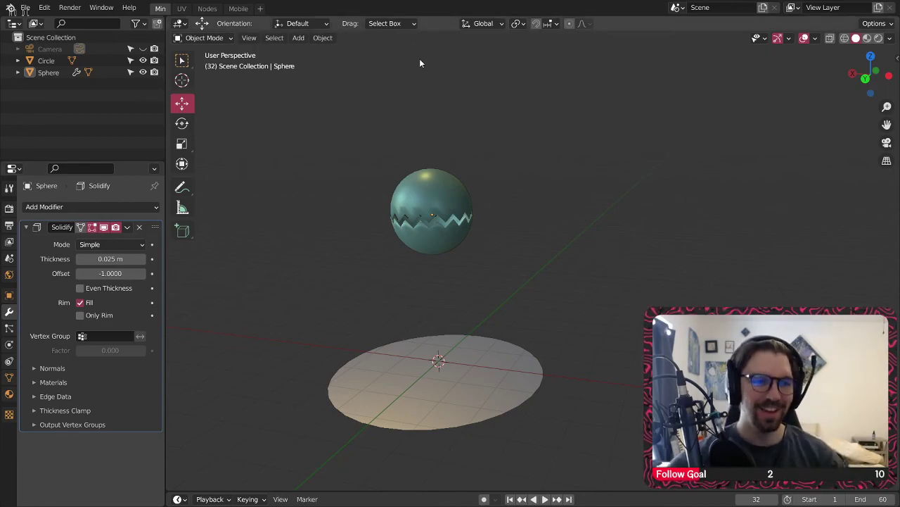
{"action": "scroll", "coordinate": [433, 180], "scroll_direction": "up", "scroll_amount": 2}
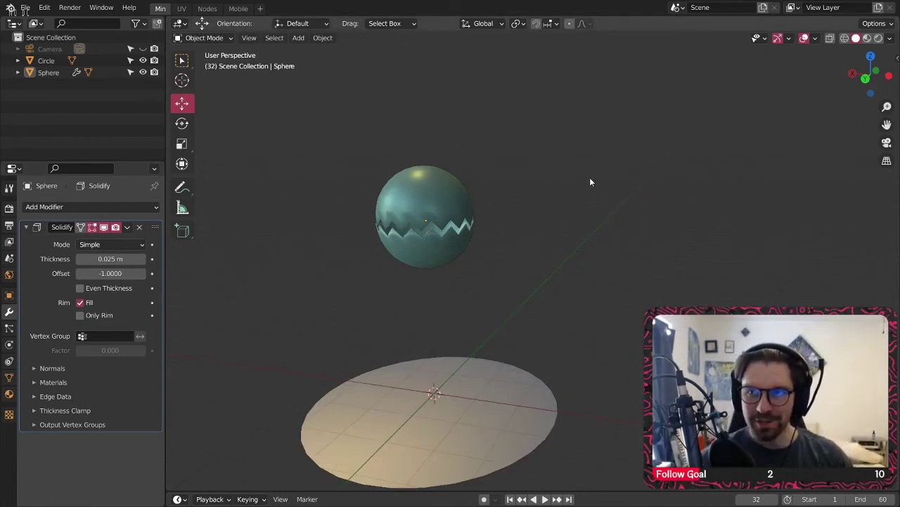
- Add a 2 m cube mesh at the world origin on the disc
{"action": "left_click", "coordinate": [889, 76]}
{"action": "middle_click_drag", "start_coordinate": [560, 238], "coordinate": [490, 234], "text": "shift"}
{"action": "scroll", "coordinate": [490, 235], "scroll_direction": "down", "scroll_amount": 1}
{"action": "scroll", "coordinate": [489, 230], "scroll_direction": "up", "scroll_amount": 2}
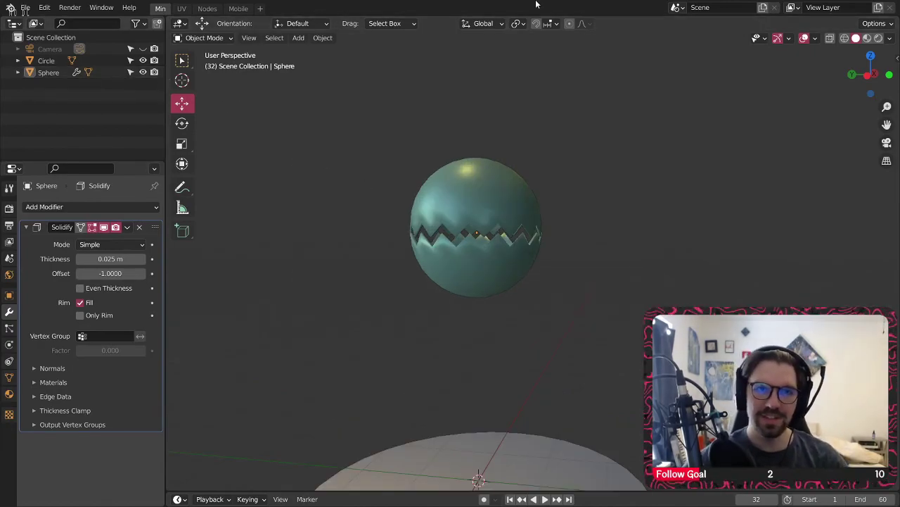
{"action": "left_click", "coordinate": [297, 37]}
{"action": "mouse_move", "coordinate": [327, 52]}
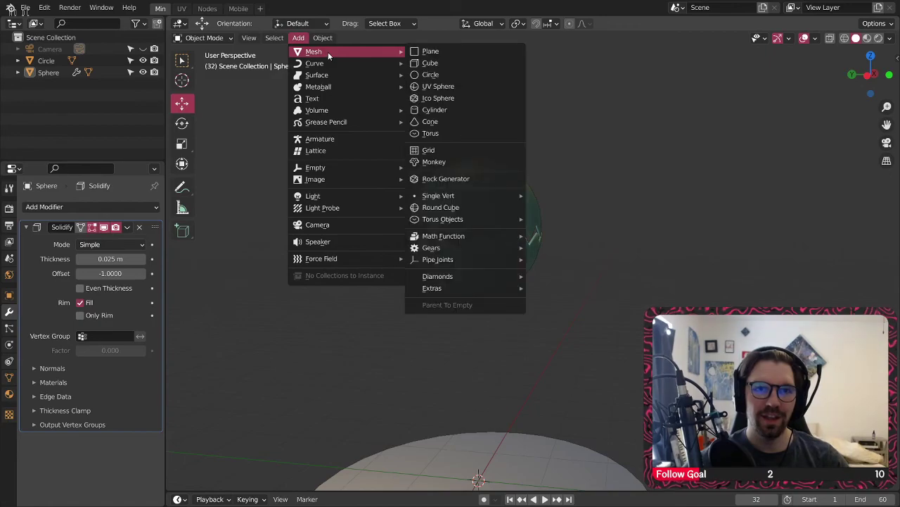
{"action": "left_click", "coordinate": [460, 63]}
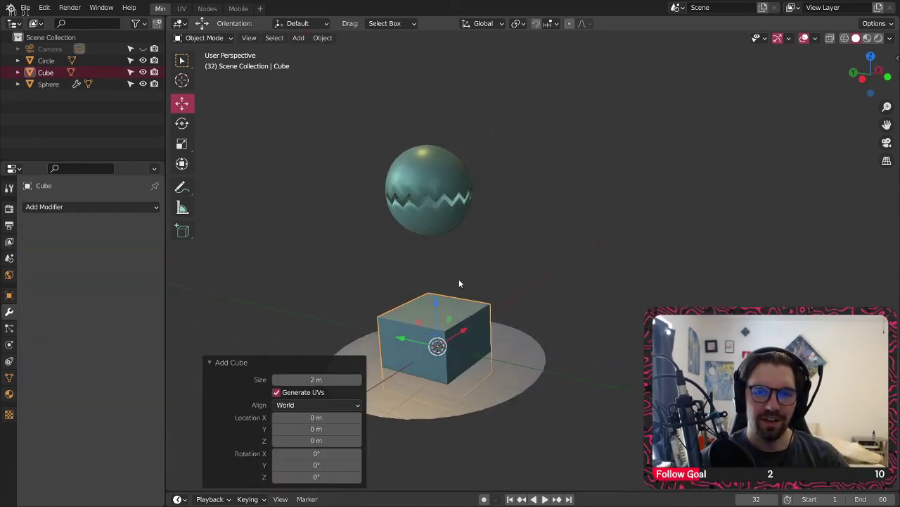
- Raise the cube along Z until it encloses the sphere and scale it by 1.111
{"action": "left_click_drag", "start_coordinate": [437, 303], "coordinate": [442, 139]}
{"action": "key", "text": "s"}
{"action": "left_click", "coordinate": [458, 141]}
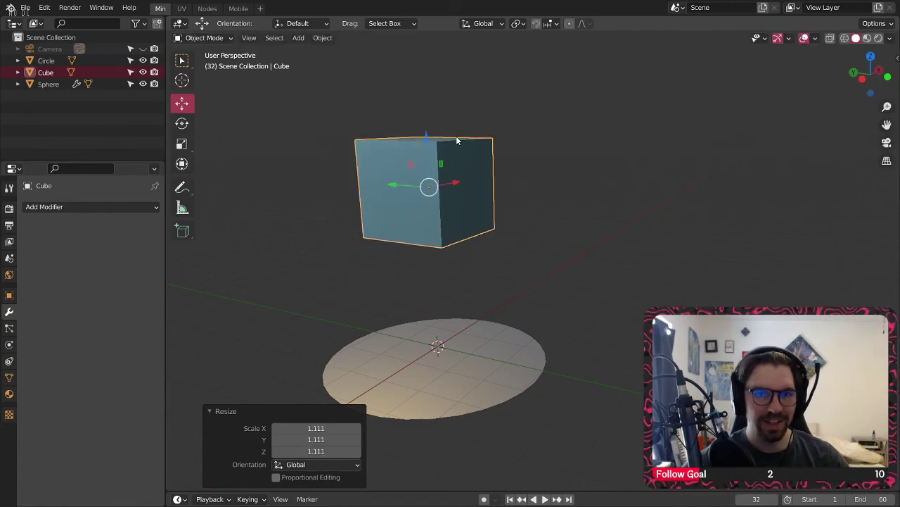
- In Edit Mode, select the cube's front face and inset it by about 0.18 m
{"action": "left_click", "coordinate": [229, 38]}
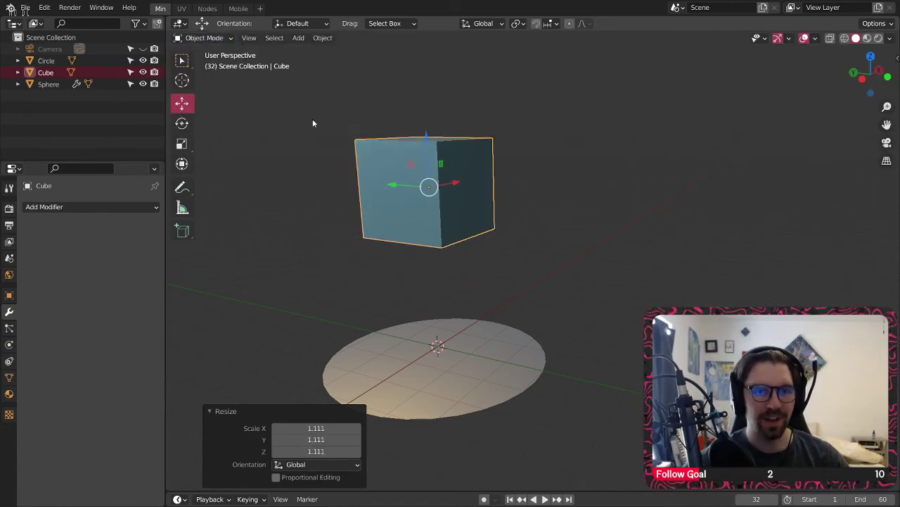
{"action": "scroll", "coordinate": [309, 117], "scroll_direction": "up", "scroll_amount": 2}
{"action": "middle_click_drag", "start_coordinate": [358, 131], "coordinate": [412, 118]}
{"action": "left_click", "coordinate": [204, 38]}
{"action": "left_click", "coordinate": [204, 38]}
{"action": "left_click", "coordinate": [206, 38]}
{"action": "left_click", "coordinate": [212, 64]}
{"action": "middle_click_drag", "start_coordinate": [320, 92], "coordinate": [279, 82], "text": "shift"}
{"action": "left_click", "coordinate": [397, 173]}
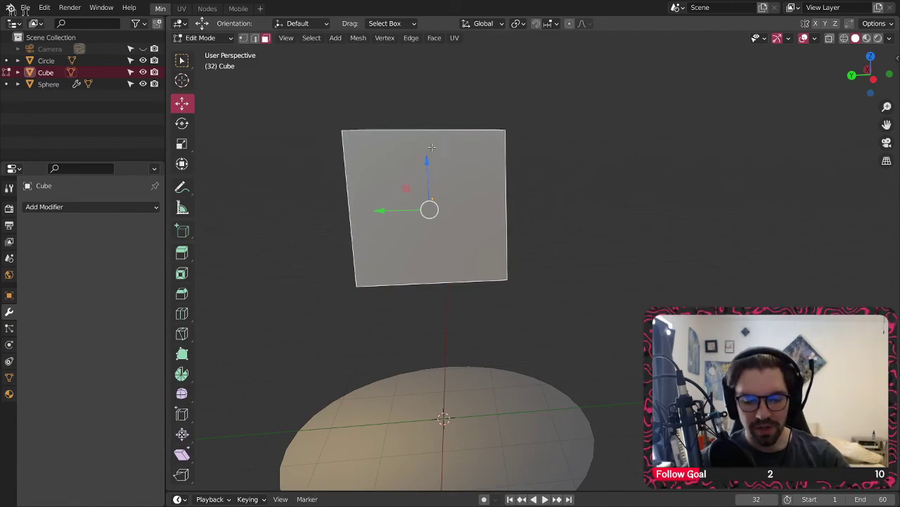
{"action": "key", "text": "i"}
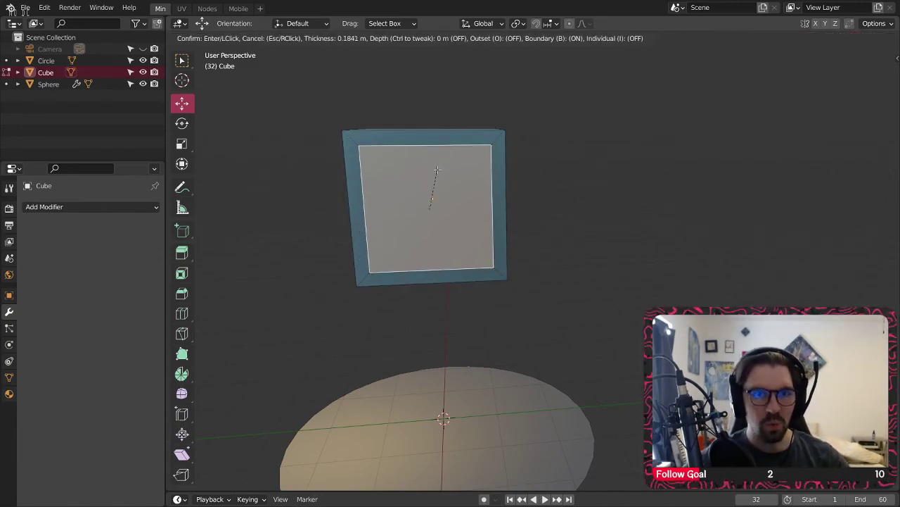
{"action": "left_click", "coordinate": [437, 171]}
- Move the inset face about 0.07 m along X and extrude it along its normal by -0.831 m into the cube
{"action": "middle_click_drag", "start_coordinate": [435, 175], "coordinate": [409, 216]}
{"action": "left_click_drag", "start_coordinate": [454, 202], "coordinate": [461, 201]}
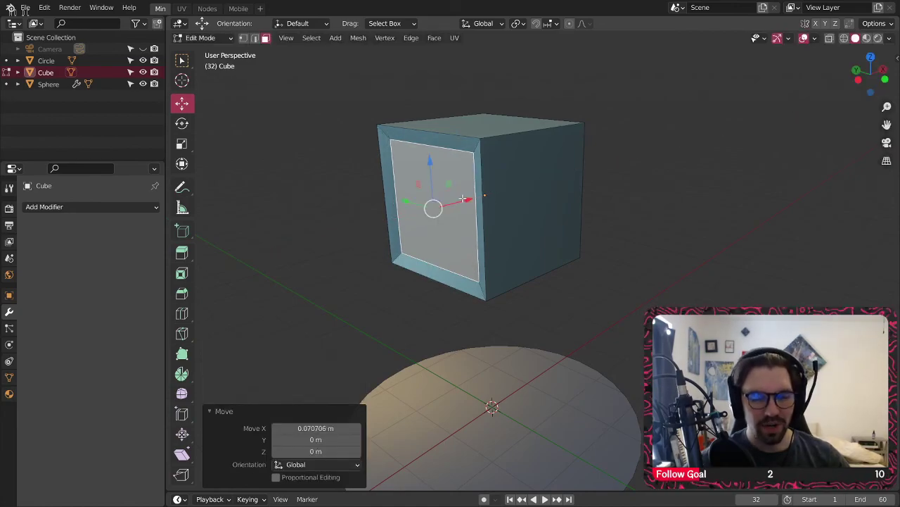
{"action": "right_click", "coordinate": [464, 201]}
{"action": "left_click", "coordinate": [456, 244]}
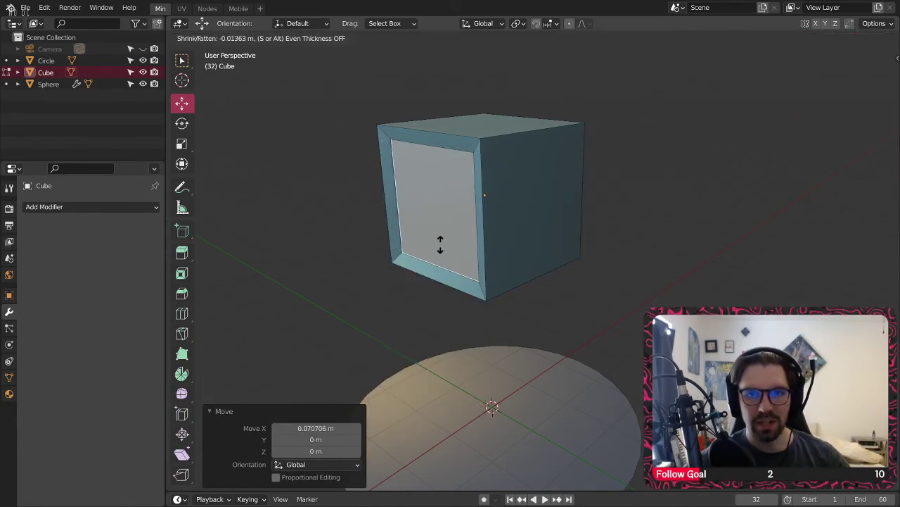
{"action": "left_click", "coordinate": [350, 272]}
- In front wireframe view, move the recess's inner face along X almost to the cube's back wall and return to Object Mode
{"action": "middle_click_drag", "start_coordinate": [350, 270], "coordinate": [520, 225]}
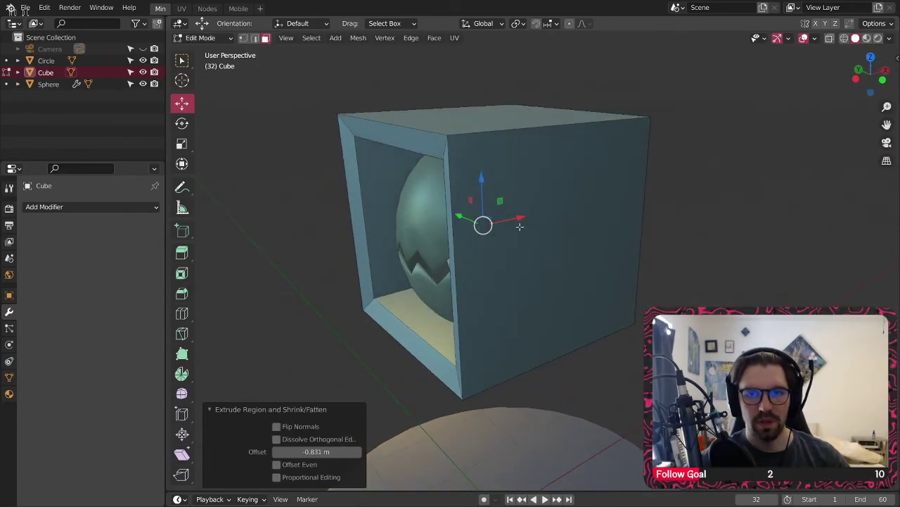
{"action": "left_click", "coordinate": [883, 79]}
{"action": "left_click", "coordinate": [844, 38]}
{"action": "left_click_drag", "start_coordinate": [506, 206], "coordinate": [658, 202]}
{"action": "left_click", "coordinate": [204, 38]}
{"action": "left_click", "coordinate": [211, 50]}
- Select only the hollow cube and scale it uniformly by 1.188 around the sphere
{"action": "key", "text": "a"}
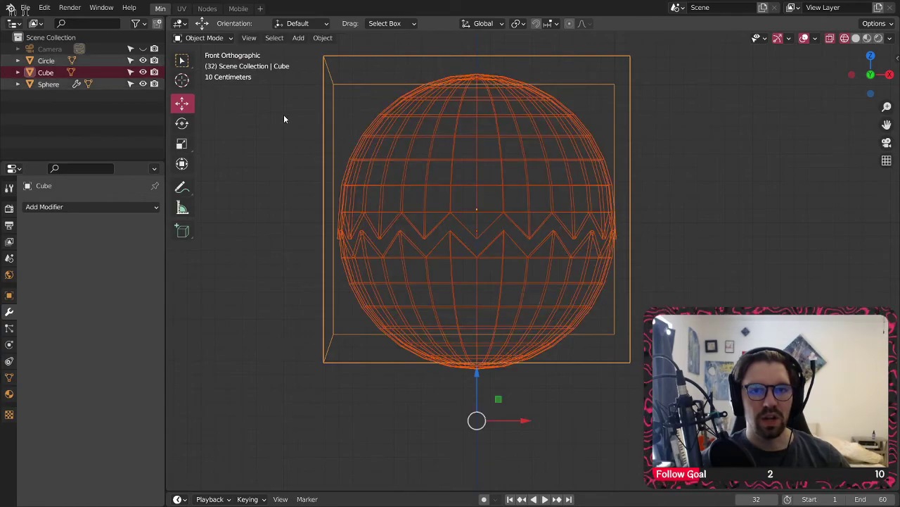
{"action": "key", "text": "alt+a"}
{"action": "left_click", "coordinate": [354, 86]}
{"action": "key", "text": "s"}
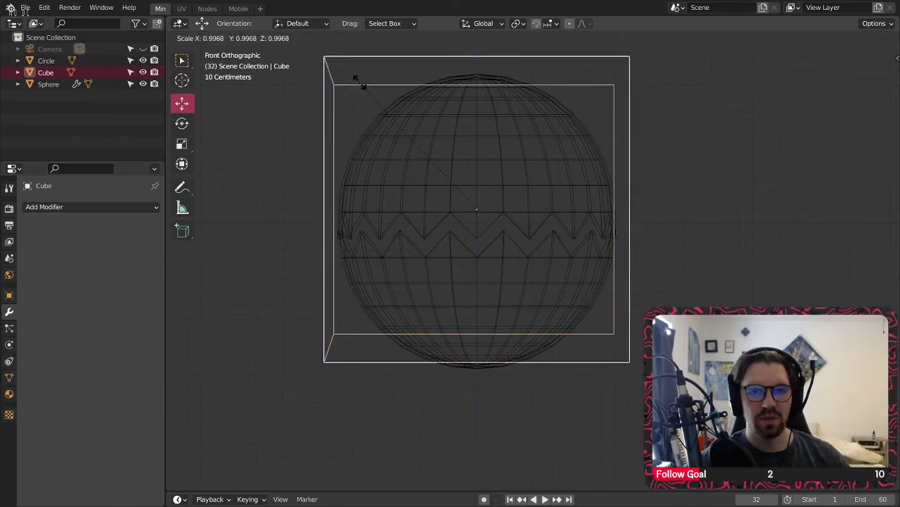
{"action": "left_click", "coordinate": [349, 127]}
{"action": "scroll", "coordinate": [349, 127], "scroll_direction": "down", "scroll_amount": 3}
{"action": "middle_click_drag", "start_coordinate": [349, 126], "coordinate": [438, 122]}
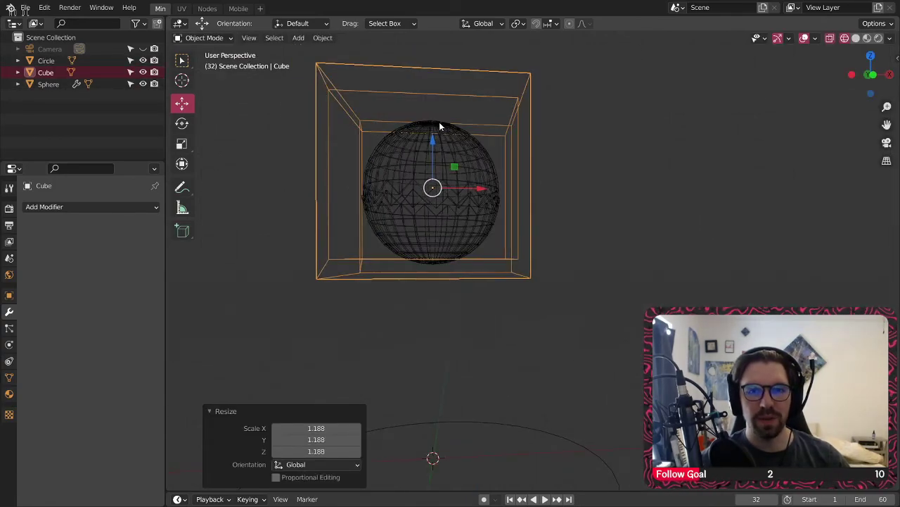
- Lower the hollow cube slightly along Z to centre it on the sphere
{"action": "left_click_drag", "start_coordinate": [432, 144], "coordinate": [398, 178]}
{"action": "middle_click_drag", "start_coordinate": [398, 178], "coordinate": [447, 159]}
{"action": "left_click_drag", "start_coordinate": [434, 156], "coordinate": [414, 150]}
{"action": "middle_click_drag", "start_coordinate": [414, 150], "coordinate": [544, 149]}
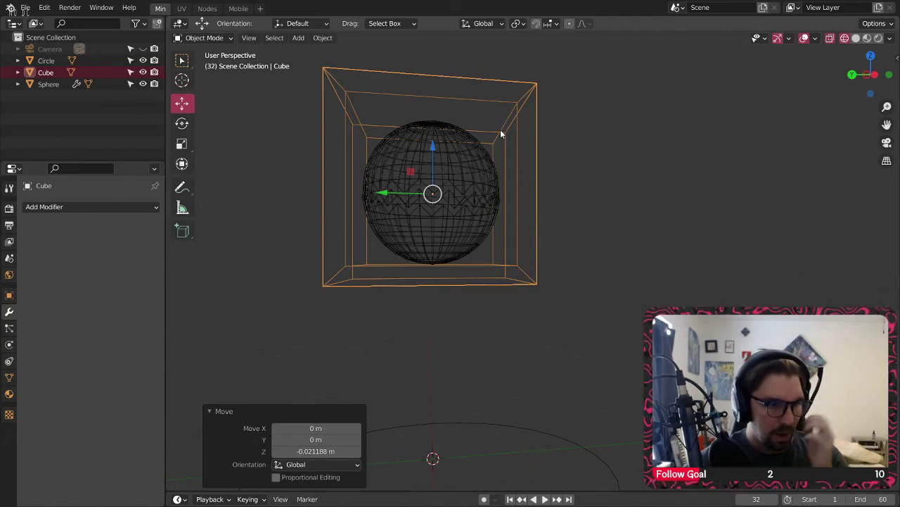
{"action": "middle_click_drag", "start_coordinate": [501, 132], "coordinate": [421, 149]}
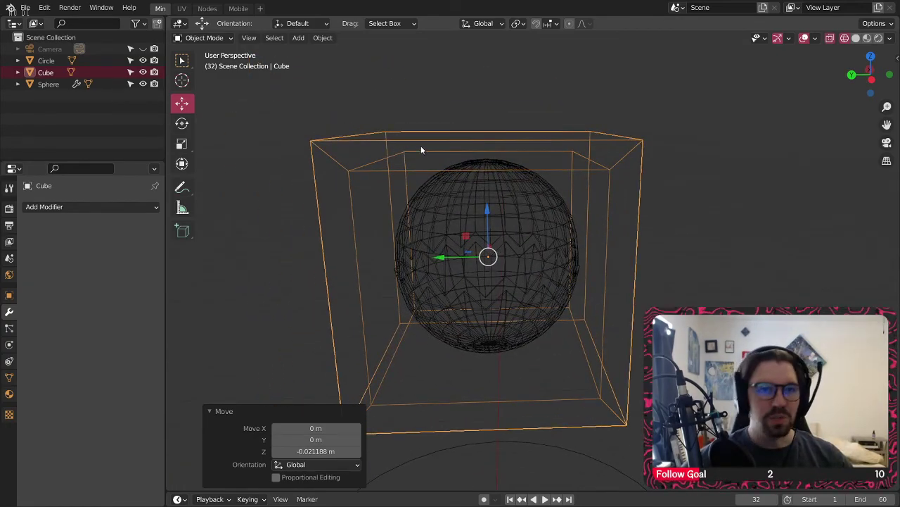
- With solid shading, edit the hollow cube and add two perpendicular centred loop cuts that cross on its top
{"action": "left_click", "coordinate": [856, 38]}
{"action": "middle_click_drag", "start_coordinate": [796, 212], "coordinate": [799, 161], "text": "shift"}
{"action": "left_click", "coordinate": [225, 42]}
{"action": "left_click", "coordinate": [204, 63]}
{"action": "left_click", "coordinate": [182, 313]}
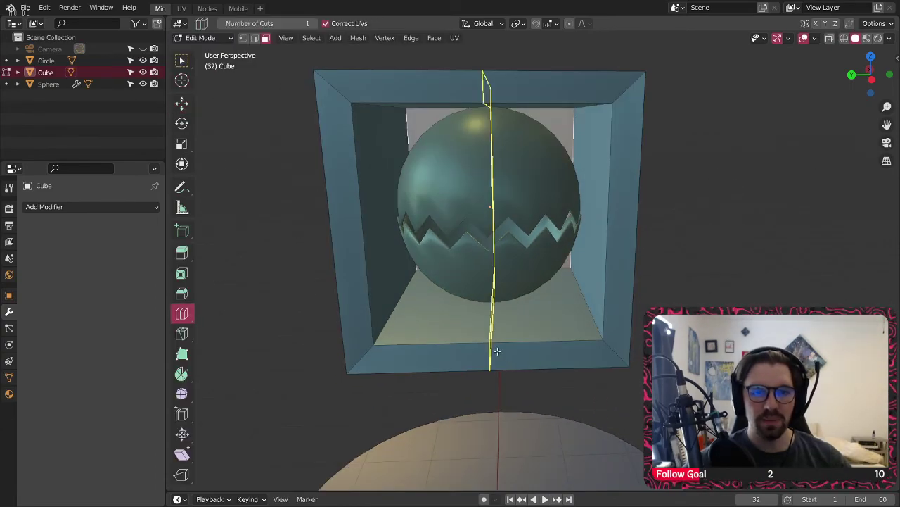
{"action": "left_click", "coordinate": [494, 348]}
{"action": "mouse_move", "coordinate": [490, 171]}
{"action": "middle_mouse_down"}
{"action": "mouse_move", "coordinate": [467, 100]}
{"action": "mouse_move", "coordinate": [505, 161]}
{"action": "middle_mouse_up"}
{"action": "left_click", "coordinate": [489, 196]}
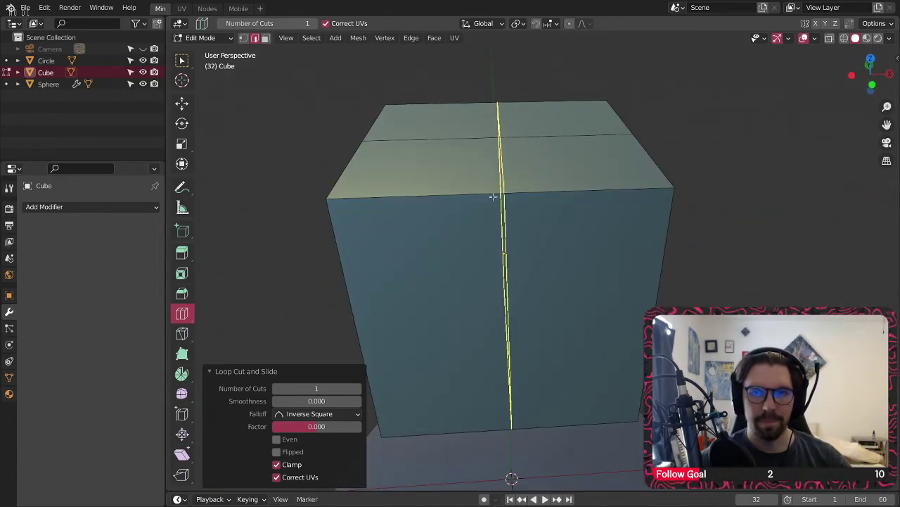
- Raise the centre vertex of the cube's top about 0.756 m along Z into a peak
{"action": "left_click", "coordinate": [243, 37]}
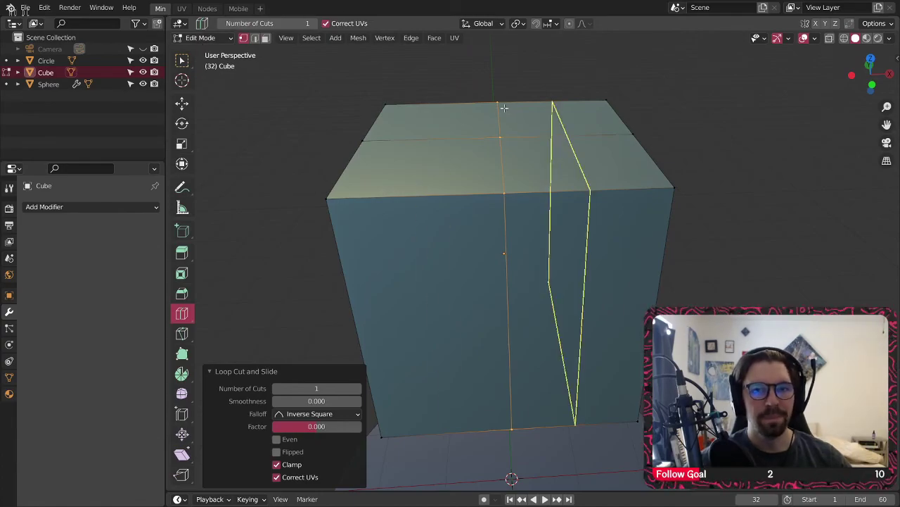
{"action": "key", "text": "w"}
{"action": "left_click", "coordinate": [500, 136]}
{"action": "middle_click_drag", "start_coordinate": [500, 136], "coordinate": [245, 173]}
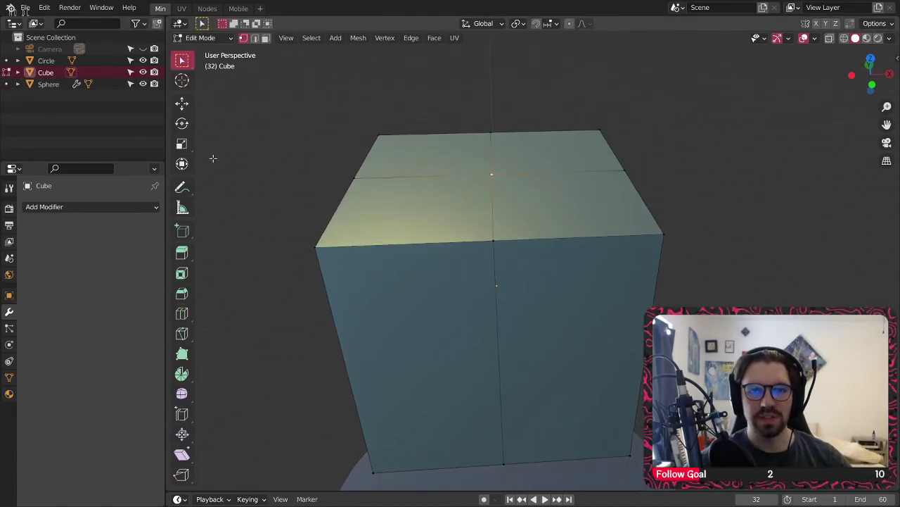
{"action": "key", "text": "shift+space"}
{"action": "key", "text": "g"}
{"action": "left_click_drag", "start_coordinate": [492, 128], "coordinate": [504, 47]}
{"action": "middle_click_drag", "start_coordinate": [505, 126], "coordinate": [642, 100], "text": "shift"}
{"action": "middle_click_drag", "start_coordinate": [683, 151], "coordinate": [535, 139]}
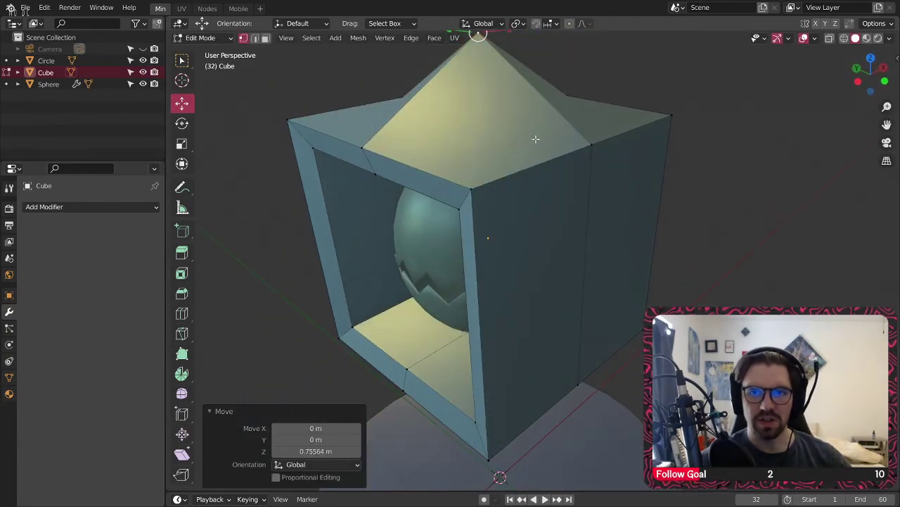
- Select both back faces opposite the opening and extrude them along their normals by 0.589 m
{"action": "middle_click_drag", "start_coordinate": [289, 49], "coordinate": [522, 156]}
{"action": "left_click", "coordinate": [515, 176]}
{"action": "left_click_drag", "start_coordinate": [507, 135], "coordinate": [525, 124]}
{"action": "middle_click_drag", "start_coordinate": [525, 123], "coordinate": [460, 172]}
{"action": "left_click", "coordinate": [467, 223]}
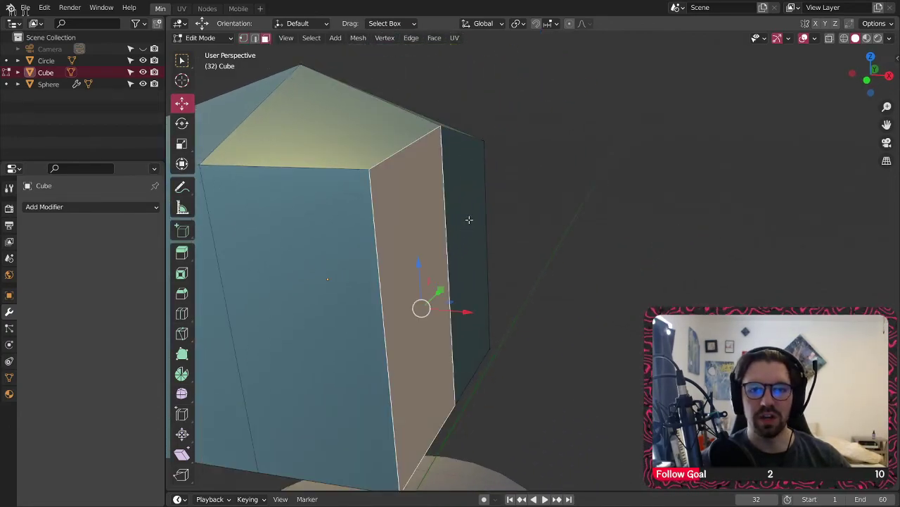
{"action": "right_click", "coordinate": [445, 240]}
{"action": "left_click", "coordinate": [444, 241]}
{"action": "left_click", "coordinate": [466, 211]}
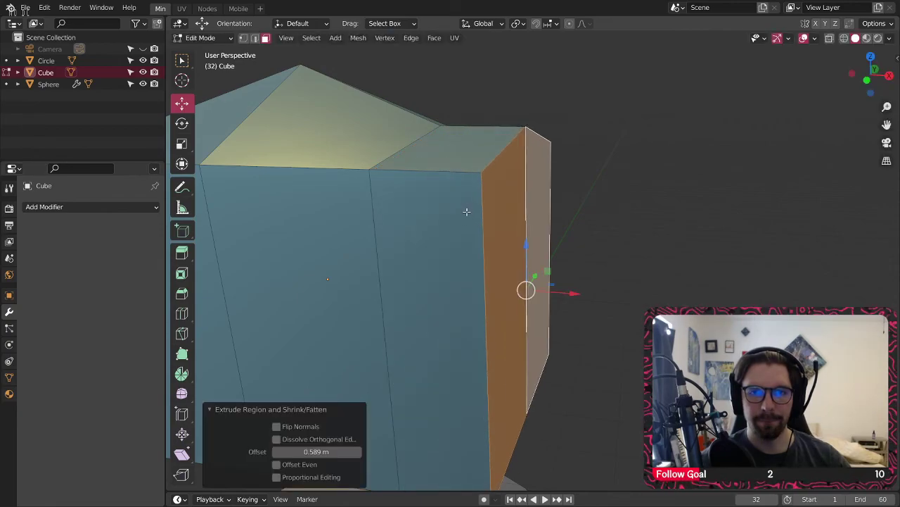
- Select the top edge vertices of the rear extrusion and lower them along Z to slope its roof
{"action": "middle_click_drag", "start_coordinate": [450, 225], "coordinate": [349, 54]}
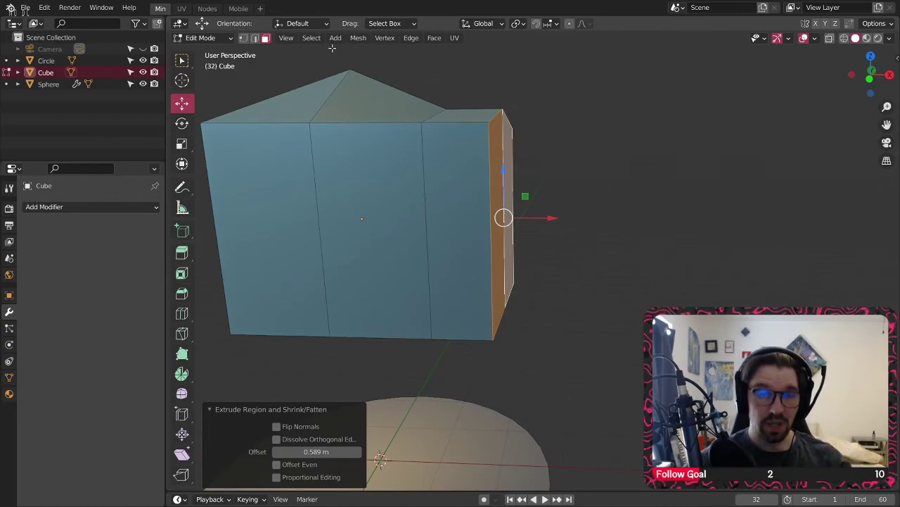
{"action": "left_click", "coordinate": [243, 38]}
{"action": "left_click", "coordinate": [496, 116]}
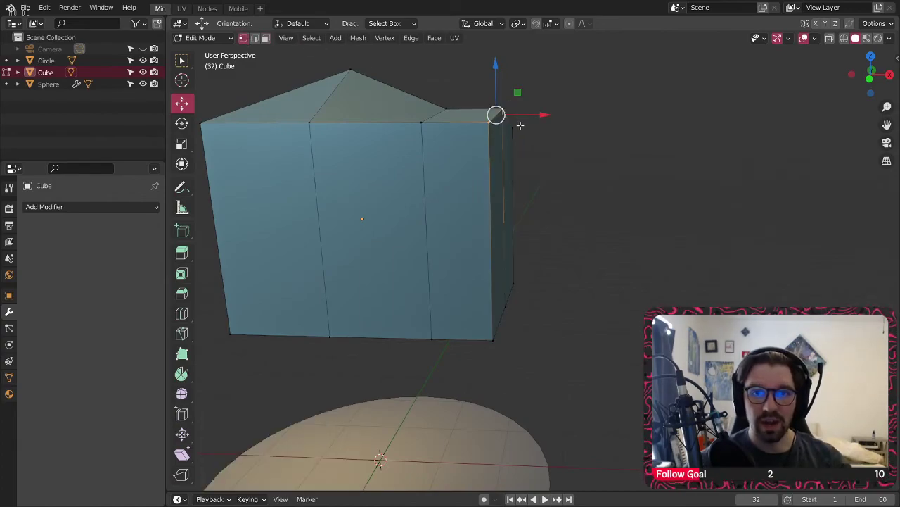
{"action": "left_click_drag", "start_coordinate": [505, 79], "coordinate": [489, 166]}
{"action": "middle_click_drag", "start_coordinate": [489, 168], "coordinate": [427, 239]}
- Narrow the rear extrusion along Y by scaling its two upper corners closer together and its two bottom corners to 0.184
{"action": "left_click", "coordinate": [430, 221]}
{"action": "left_click", "coordinate": [572, 197], "text": "shift"}
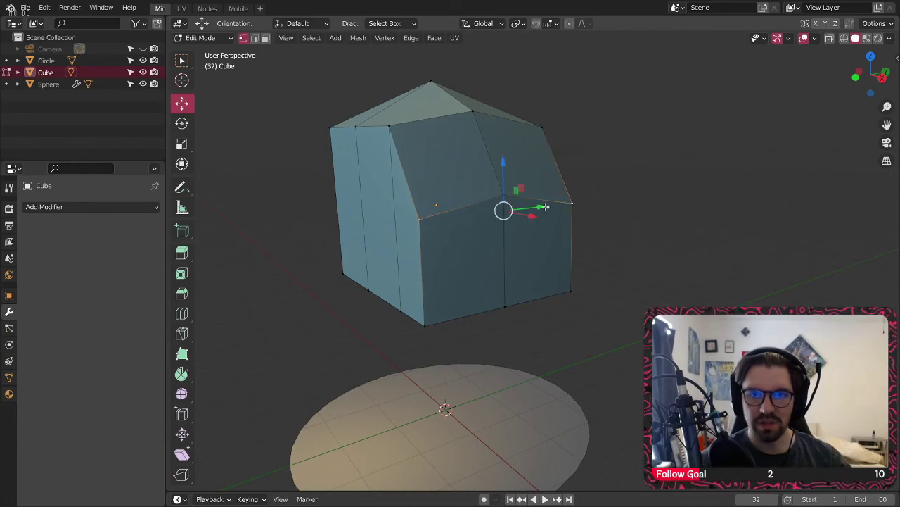
{"action": "left_click", "coordinate": [181, 144]}
{"action": "left_click_drag", "start_coordinate": [539, 207], "coordinate": [527, 207]}
{"action": "left_click", "coordinate": [427, 324]}
{"action": "left_click", "coordinate": [572, 290], "text": "shift"}
{"action": "left_click_drag", "start_coordinate": [542, 299], "coordinate": [509, 301]}
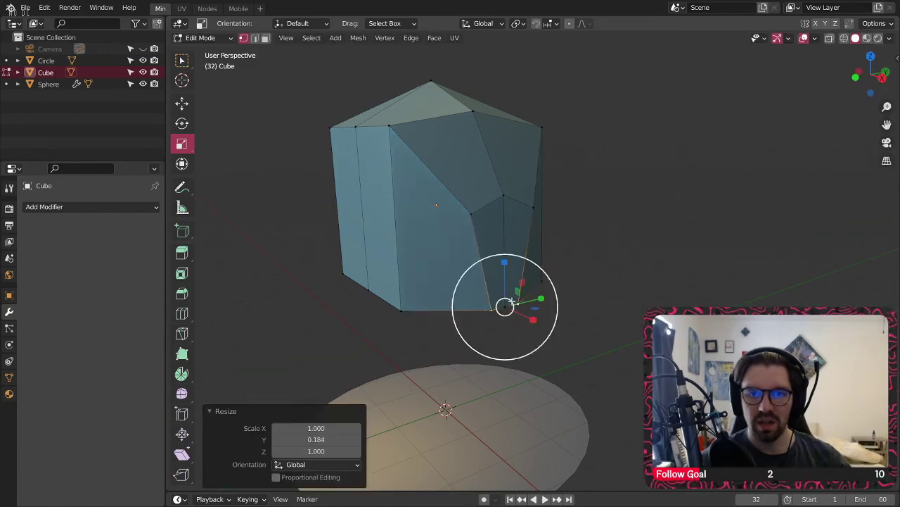
- Pull the rear extrusion's bottom middle vertex outward along X and down along Z into a point
{"action": "middle_click_drag", "start_coordinate": [510, 301], "coordinate": [512, 241]}
{"action": "scroll", "coordinate": [512, 241], "scroll_direction": "up", "scroll_amount": 2}
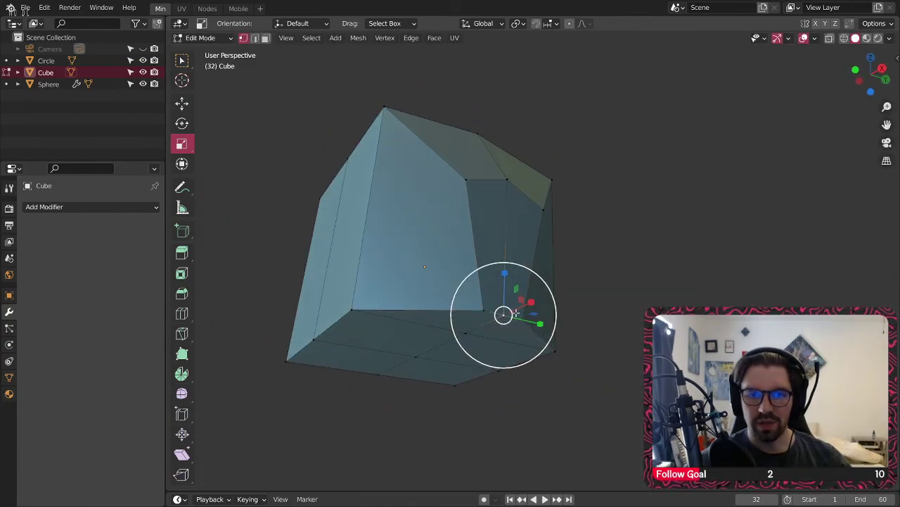
{"action": "scroll", "coordinate": [504, 314], "scroll_direction": "up", "scroll_amount": 2}
{"action": "left_click", "coordinate": [182, 62]}
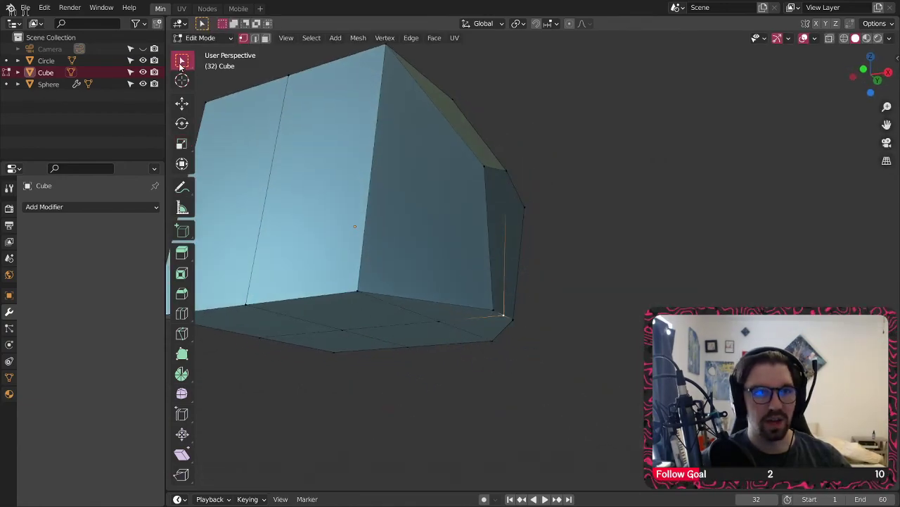
{"action": "left_click", "coordinate": [182, 102]}
{"action": "scroll", "coordinate": [467, 266], "scroll_direction": "up", "scroll_amount": 3}
{"action": "left_click_drag", "start_coordinate": [532, 285], "coordinate": [570, 288]}
{"action": "left_click_drag", "start_coordinate": [526, 235], "coordinate": [523, 298]}
- Lower the two bottom vertices beside the rear point and drop the point's tip a further 0.4 m along Z
{"action": "left_click", "coordinate": [474, 281]}
{"action": "middle_click_drag", "start_coordinate": [517, 289], "coordinate": [469, 300]}
{"action": "middle_click_drag", "start_coordinate": [534, 281], "coordinate": [501, 293]}
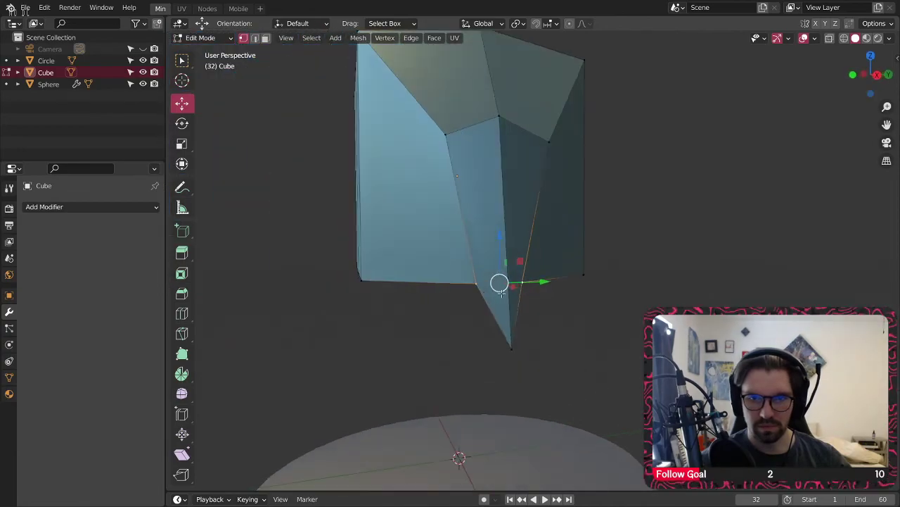
{"action": "left_click_drag", "start_coordinate": [499, 240], "coordinate": [497, 275]}
{"action": "middle_click_drag", "start_coordinate": [503, 336], "coordinate": [585, 324]}
{"action": "left_click", "coordinate": [540, 337]}
{"action": "left_click_drag", "start_coordinate": [539, 300], "coordinate": [539, 338]}
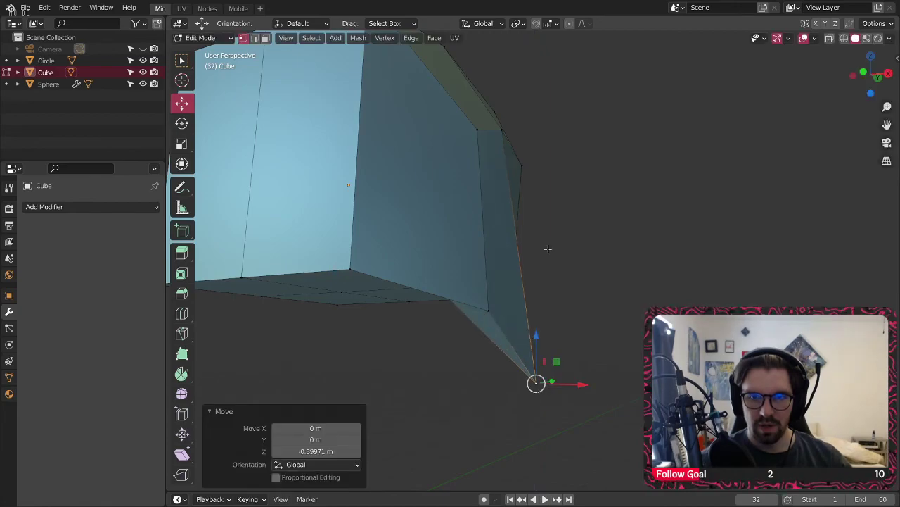
- Lower the underside's middle vertex just in front of the rear point by about 0.371 m along Z
{"action": "scroll", "coordinate": [547, 262], "scroll_direction": "down", "scroll_amount": 4}
{"action": "left_click", "coordinate": [431, 316]}
{"action": "scroll", "coordinate": [451, 304], "scroll_direction": "up", "scroll_amount": 5}
{"action": "middle_click_drag", "start_coordinate": [468, 303], "coordinate": [520, 264]}
{"action": "left_click_drag", "start_coordinate": [459, 277], "coordinate": [455, 313]}
{"action": "middle_click_drag", "start_coordinate": [455, 313], "coordinate": [433, 292]}
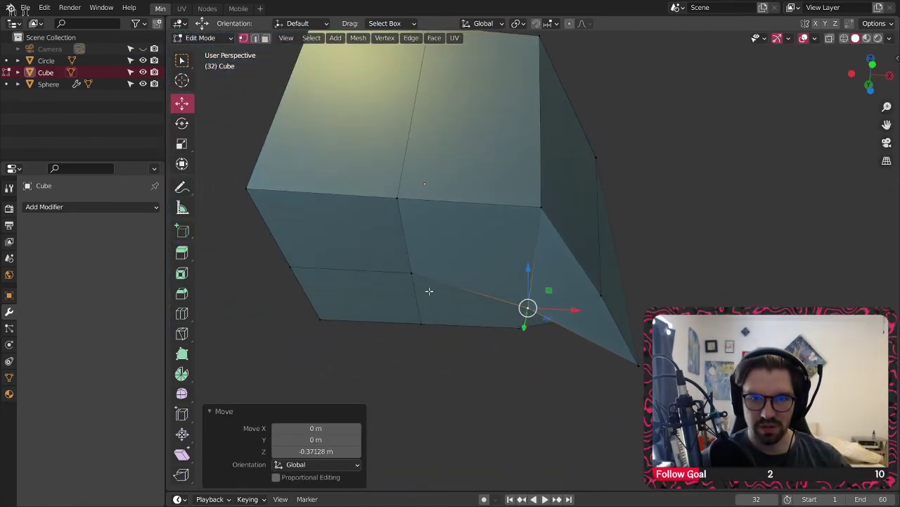
- Lower the centre vertex of the underside slightly along Z and nudge a neighbouring vertex
{"action": "left_click", "coordinate": [413, 274]}
{"action": "left_click_drag", "start_coordinate": [418, 237], "coordinate": [418, 243]}
{"action": "middle_click_drag", "start_coordinate": [514, 231], "coordinate": [525, 288]}
{"action": "left_click", "coordinate": [507, 228]}
{"action": "mouse_move", "coordinate": [534, 297]}
{"action": "left_mouse_down"}
{"action": "mouse_move", "coordinate": [531, 316]}
{"action": "mouse_move", "coordinate": [538, 302]}
{"action": "left_mouse_up"}
- Select the two lower vertices beside the rear point and scale them farther apart
{"action": "middle_click_drag", "start_coordinate": [538, 302], "coordinate": [496, 360]}
{"action": "middle_click_drag", "start_coordinate": [570, 328], "coordinate": [518, 334]}
{"action": "scroll", "coordinate": [517, 351], "scroll_direction": "up", "scroll_amount": 3}
{"action": "left_click", "coordinate": [514, 327]}
{"action": "left_click", "coordinate": [577, 333], "text": "shift"}
{"action": "left_click", "coordinate": [186, 143]}
{"action": "left_click_drag", "start_coordinate": [585, 337], "coordinate": [634, 341]}
- Return to Object Mode and add a Subdivision Surface modifier with viewport level 2 to the hollow cube
{"action": "scroll", "coordinate": [570, 193], "scroll_direction": "down", "scroll_amount": 4}
{"action": "middle_click_drag", "start_coordinate": [570, 193], "coordinate": [626, 221]}
{"action": "scroll", "coordinate": [527, 211], "scroll_direction": "up", "scroll_amount": 5}
{"action": "middle_click_drag", "start_coordinate": [506, 240], "coordinate": [487, 251]}
{"action": "left_click", "coordinate": [200, 38]}
{"action": "left_click", "coordinate": [204, 51]}
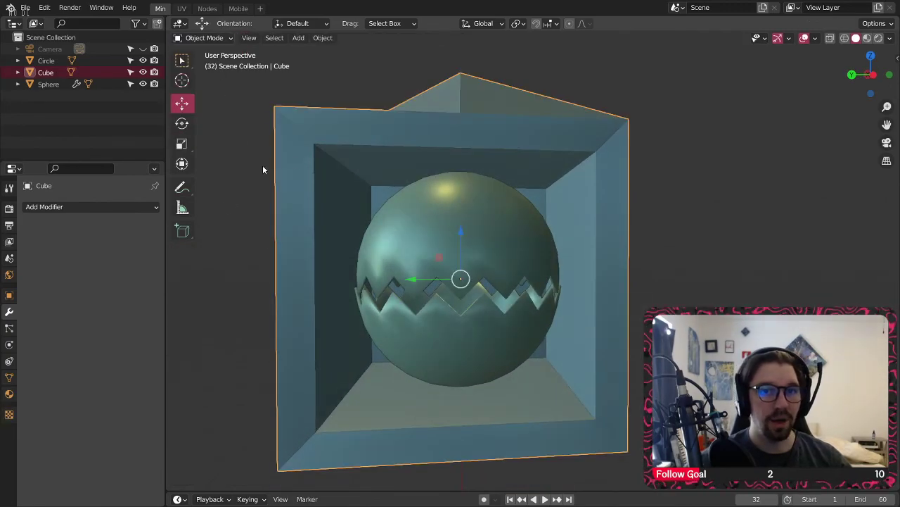
{"action": "left_click", "coordinate": [103, 207]}
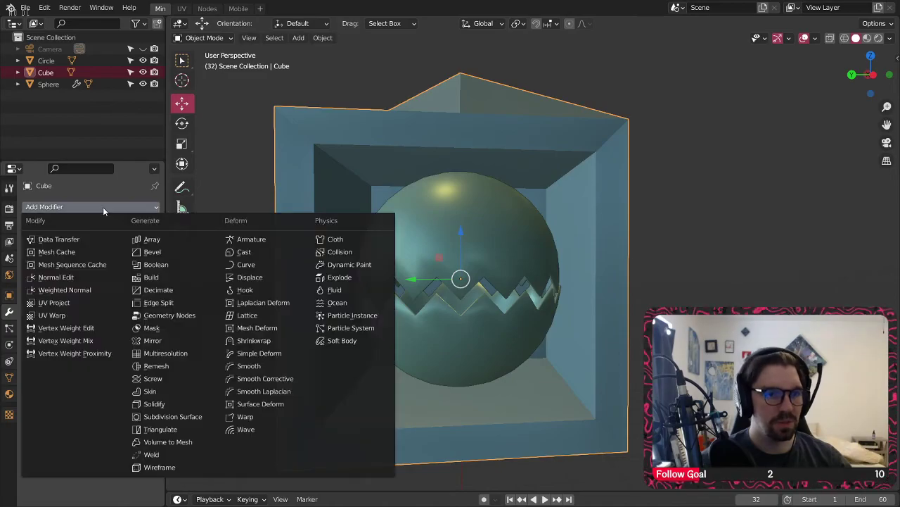
{"action": "left_click", "coordinate": [198, 415]}
{"action": "left_click", "coordinate": [140, 259]}
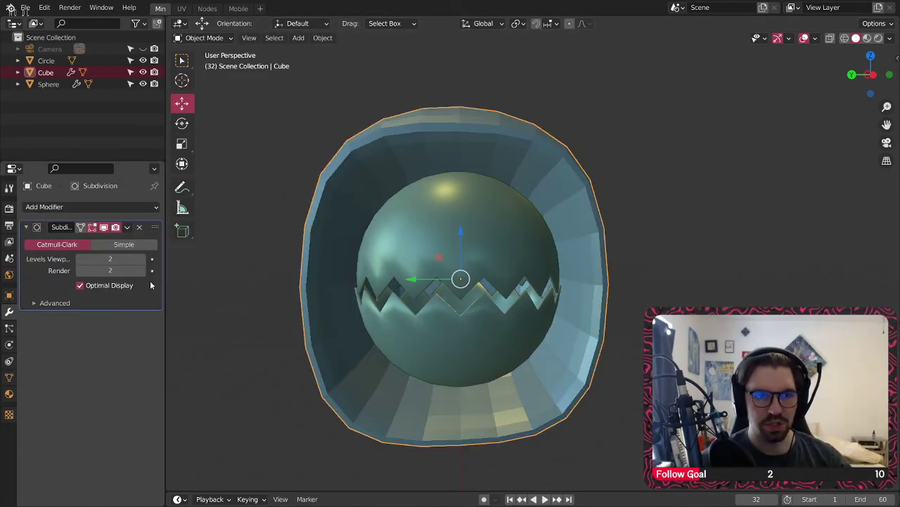
{"action": "middle_click_drag", "start_coordinate": [355, 234], "coordinate": [533, 222]}
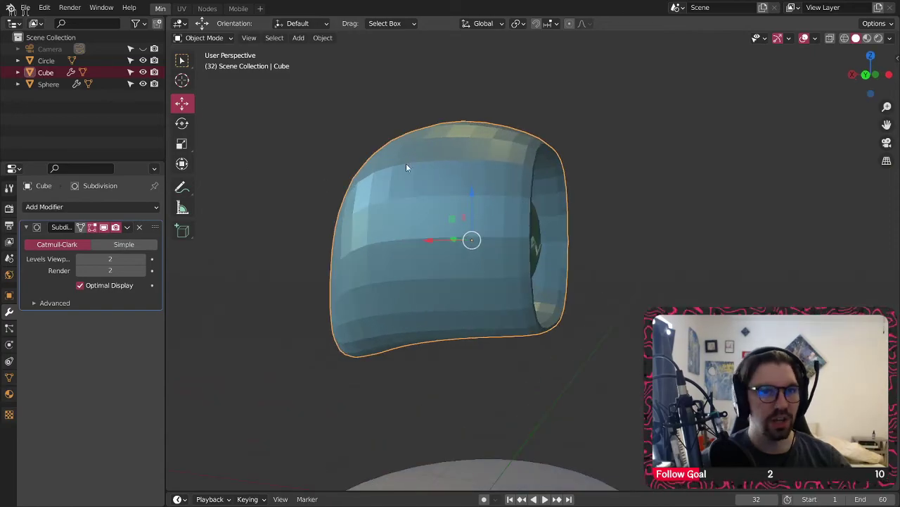
- Enter Edit Mode on the subdivided cube and select the frame faces around its front opening
{"action": "left_click", "coordinate": [206, 38]}
{"action": "left_click", "coordinate": [211, 75]}
{"action": "left_click", "coordinate": [204, 38]}
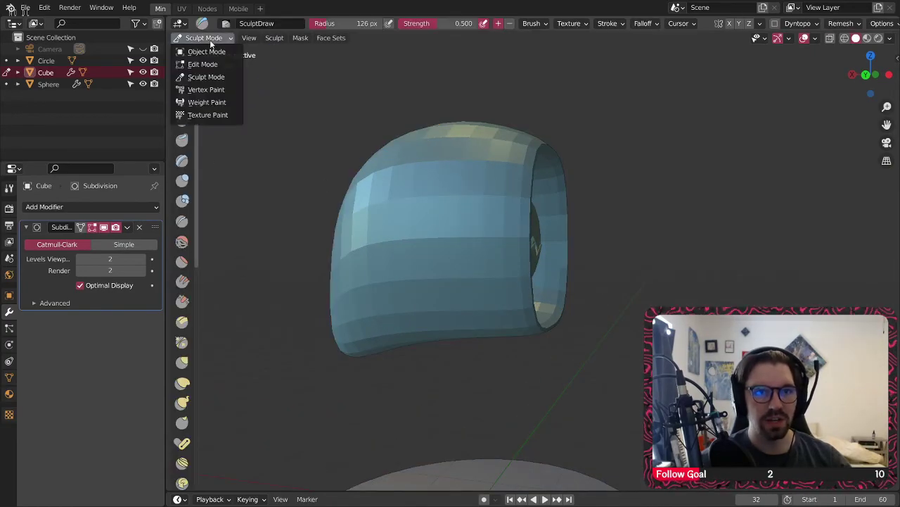
{"action": "left_click", "coordinate": [204, 62]}
{"action": "middle_click_drag", "start_coordinate": [392, 155], "coordinate": [542, 134]}
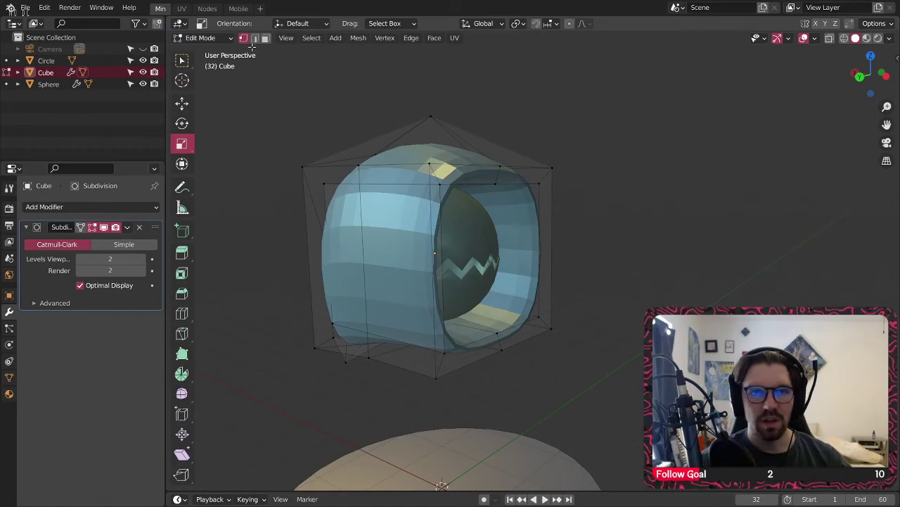
{"action": "middle_click_drag", "start_coordinate": [280, 52], "coordinate": [552, 213]}
{"action": "left_click", "coordinate": [442, 200]}
{"action": "left_click", "coordinate": [243, 38]}
{"action": "middle_click_drag", "start_coordinate": [366, 77], "coordinate": [436, 177]}
- Select the front frame together with the hood's middle edge loop and move them along X toward the back
{"action": "left_click", "coordinate": [254, 38]}
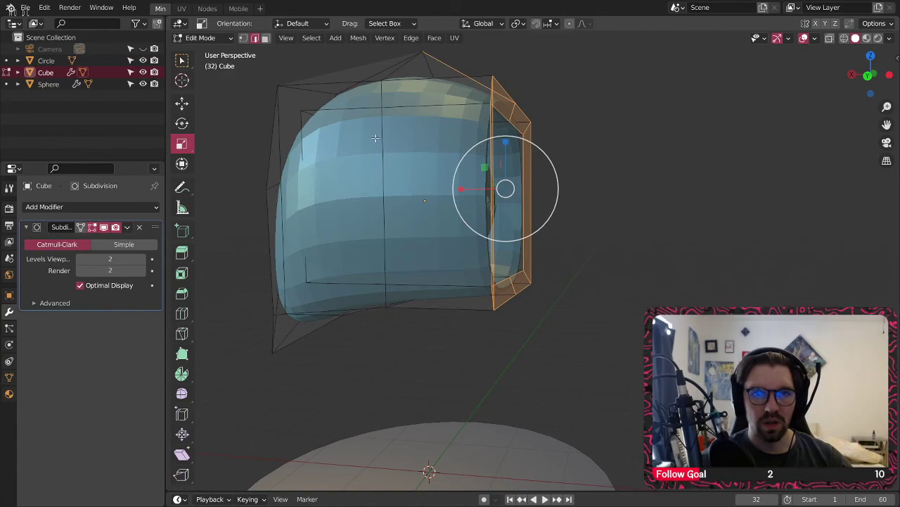
{"action": "middle_click_drag", "start_coordinate": [383, 134], "coordinate": [524, 139]}
{"action": "middle_click_drag", "start_coordinate": [438, 159], "coordinate": [430, 206], "text": "shift"}
{"action": "left_click", "coordinate": [183, 103]}
{"action": "middle_click_drag", "start_coordinate": [460, 271], "coordinate": [468, 258], "text": "shift"}
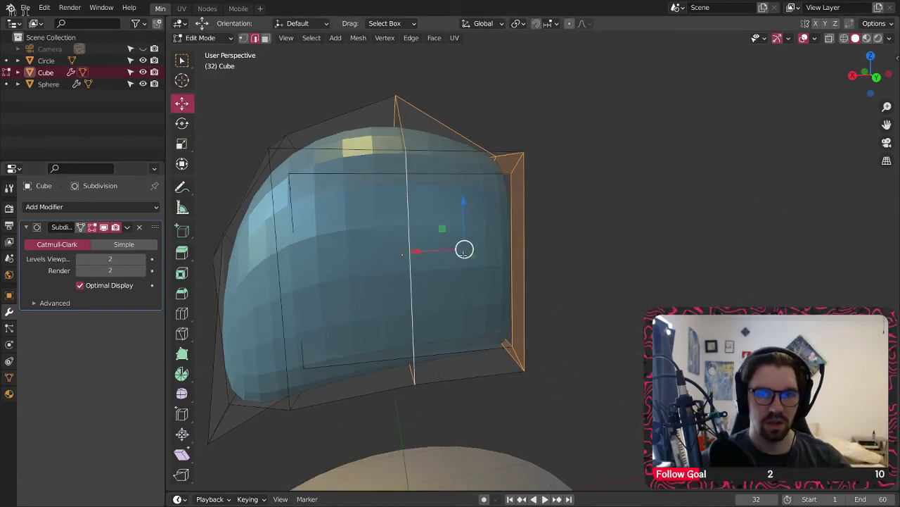
{"action": "left_click_drag", "start_coordinate": [421, 251], "coordinate": [376, 251]}
{"action": "middle_click_drag", "start_coordinate": [416, 250], "coordinate": [404, 245]}
{"action": "left_click", "coordinate": [596, 233]}
- Return to Object Mode and shade the subdivided hood smooth
{"action": "left_click", "coordinate": [214, 39]}
{"action": "left_click", "coordinate": [209, 52]}
{"action": "left_click", "coordinate": [612, 206]}
{"action": "scroll", "coordinate": [456, 261], "scroll_direction": "down", "scroll_amount": 3}
{"action": "mouse_move", "coordinate": [456, 262]}
{"action": "middle_mouse_down"}
{"action": "mouse_move", "coordinate": [466, 247]}
{"action": "mouse_move", "coordinate": [445, 212]}
{"action": "mouse_move", "coordinate": [466, 216]}
{"action": "mouse_move", "coordinate": [476, 255]}
{"action": "mouse_move", "coordinate": [503, 291]}
{"action": "mouse_move", "coordinate": [502, 272]}
{"action": "mouse_move", "coordinate": [541, 264]}
{"action": "middle_mouse_up"}
{"action": "scroll", "coordinate": [474, 257], "scroll_direction": "up", "scroll_amount": 3}
{"action": "scroll", "coordinate": [492, 246], "scroll_direction": "down", "scroll_amount": 3}
{"action": "left_click", "coordinate": [377, 174]}
{"action": "right_click", "coordinate": [374, 171]}
{"action": "left_click", "coordinate": [374, 170]}
{"action": "left_click", "coordinate": [587, 139]}
- Enter Edit Mode on the hood and select the four faces of its underside
{"action": "middle_click_drag", "start_coordinate": [469, 195], "coordinate": [455, 213]}
{"action": "scroll", "coordinate": [456, 184], "scroll_direction": "down", "scroll_amount": 3}
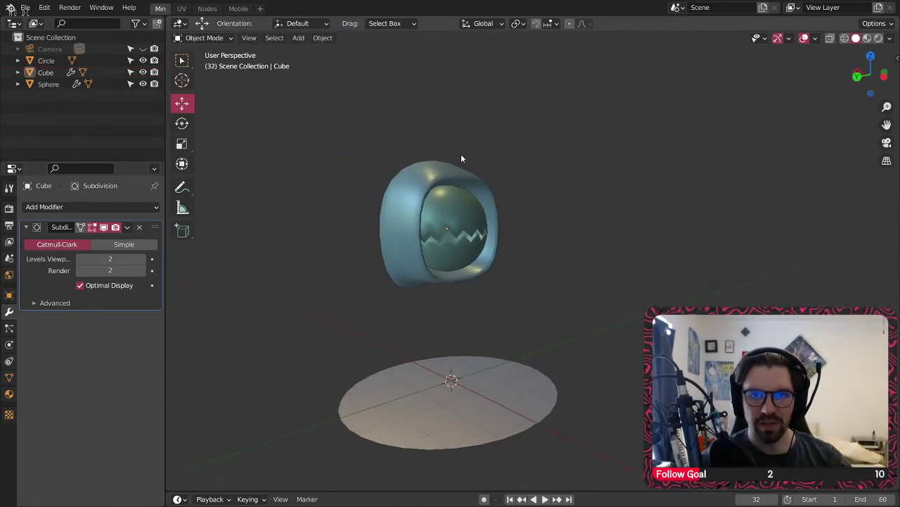
{"action": "middle_click_drag", "start_coordinate": [458, 155], "coordinate": [573, 195]}
{"action": "middle_click_drag", "start_coordinate": [405, 264], "coordinate": [446, 240]}
{"action": "scroll", "coordinate": [420, 243], "scroll_direction": "up", "scroll_amount": 4}
{"action": "left_click", "coordinate": [446, 240]}
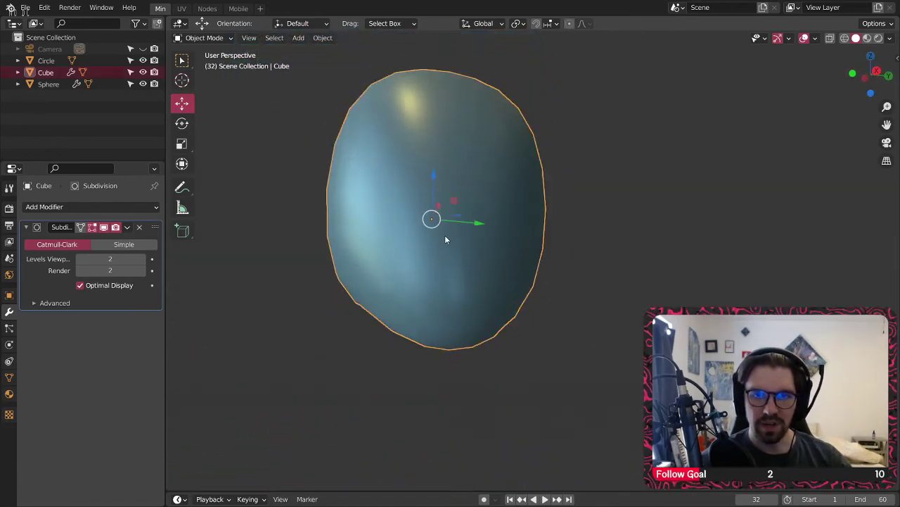
{"action": "left_click", "coordinate": [204, 38]}
{"action": "left_click", "coordinate": [201, 68]}
{"action": "middle_click_drag", "start_coordinate": [448, 285], "coordinate": [422, 279]}
{"action": "scroll", "coordinate": [485, 326], "scroll_direction": "up", "scroll_amount": 3}
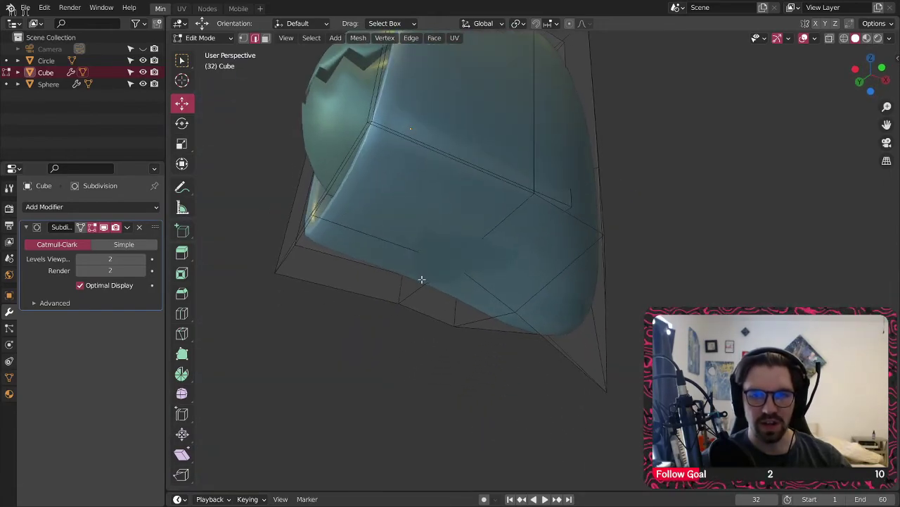
{"action": "left_click", "coordinate": [428, 223]}
{"action": "left_click", "coordinate": [521, 245], "text": "shift"}
{"action": "left_click", "coordinate": [464, 294], "text": "shift"}
{"action": "left_click", "coordinate": [383, 263], "text": "shift"}
- Extrude the underside faces along their normals by 0.943 m and raise them 0.887 m along Z
{"action": "right_click", "coordinate": [433, 243]}
{"action": "left_click", "coordinate": [434, 242]}
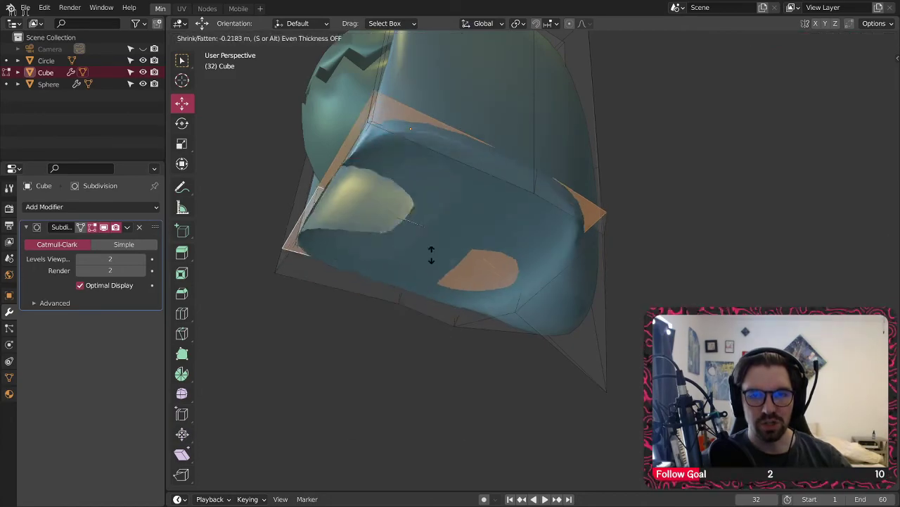
{"action": "left_click", "coordinate": [451, 199]}
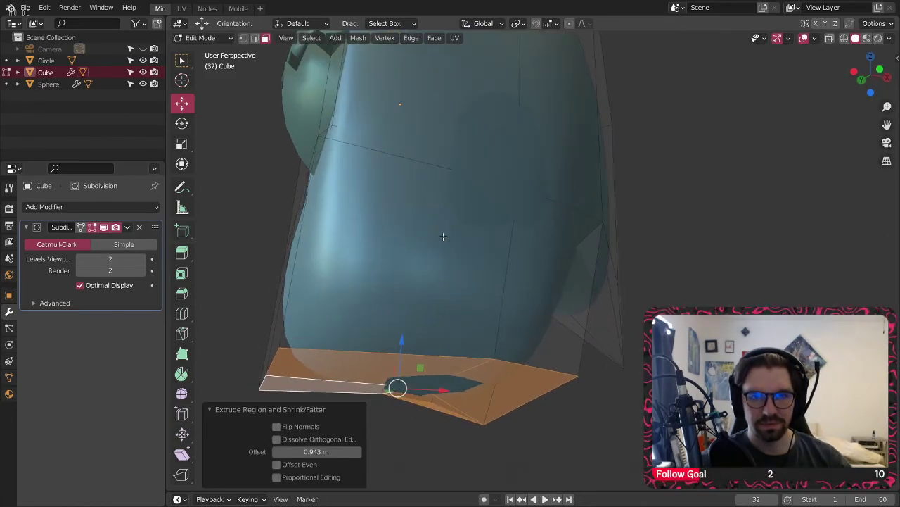
{"action": "left_click_drag", "start_coordinate": [400, 343], "coordinate": [424, 234]}
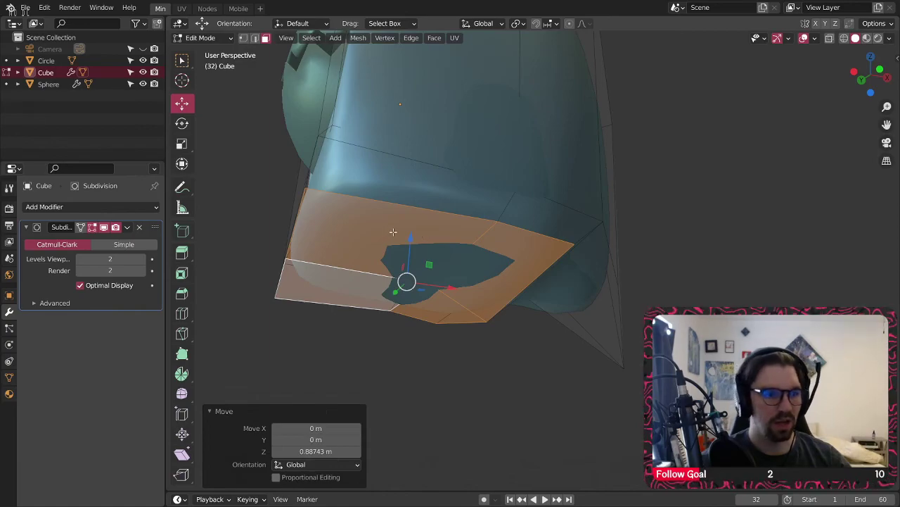
- Scale the extruded underside faces down and shift them 0.134 m along X
{"action": "middle_click_drag", "start_coordinate": [434, 221], "coordinate": [432, 229]}
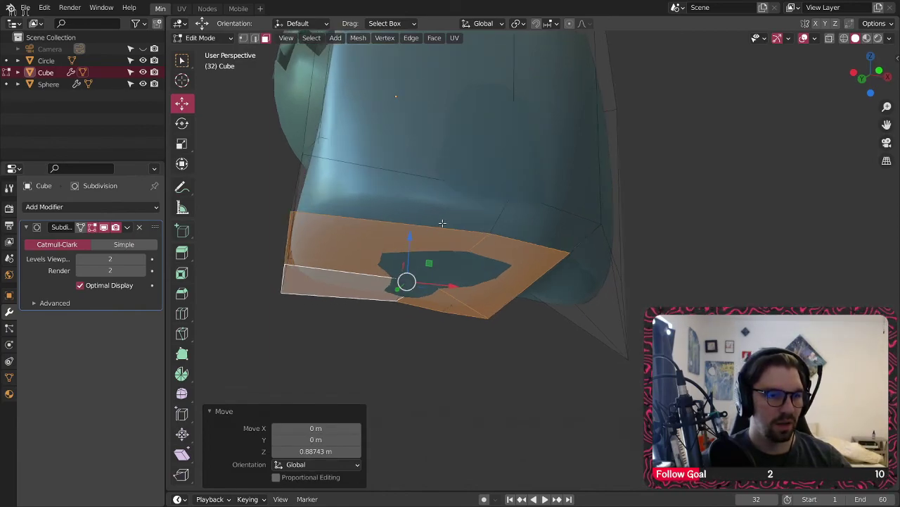
{"action": "key", "text": "s"}
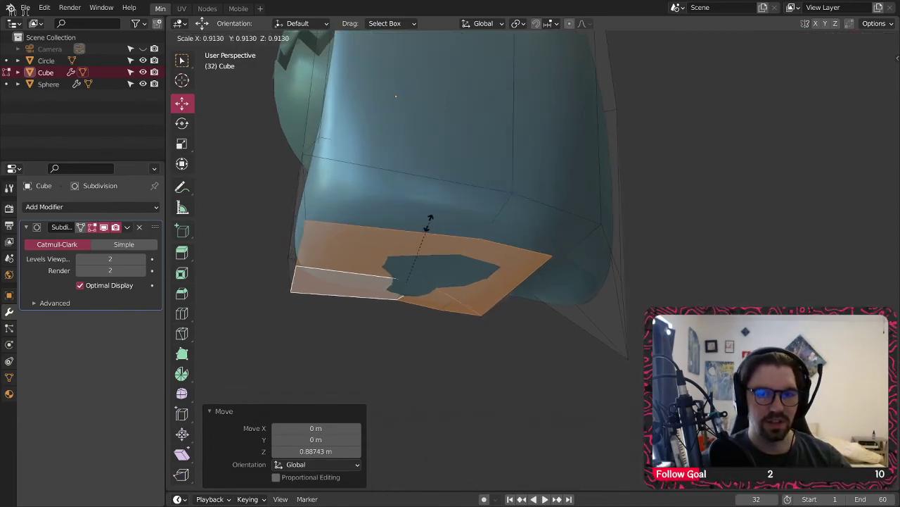
{"action": "left_click", "coordinate": [394, 239]}
{"action": "middle_click_drag", "start_coordinate": [394, 239], "coordinate": [649, 262]}
{"action": "left_click_drag", "start_coordinate": [383, 278], "coordinate": [408, 276]}
{"action": "middle_click_drag", "start_coordinate": [408, 276], "coordinate": [301, 307]}
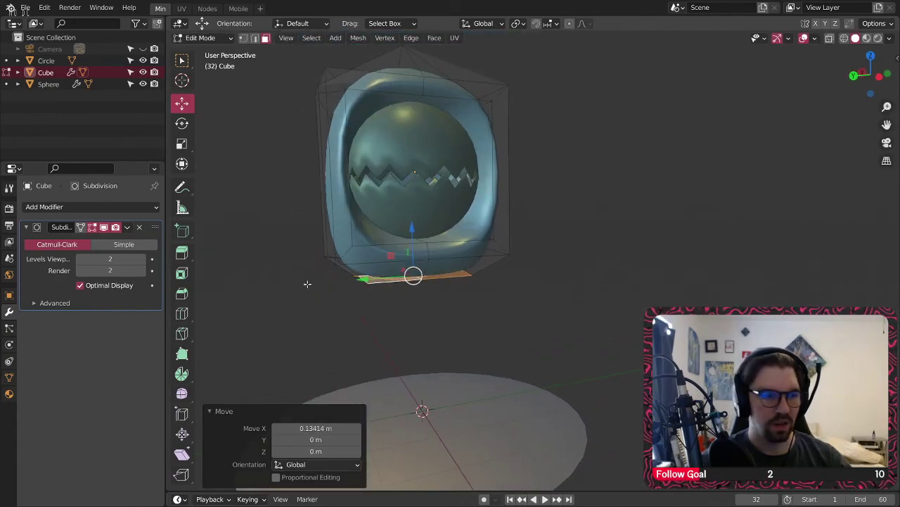
- Flatten the extruded underside faces by scaling them to 0 along Z
{"action": "middle_click_drag", "start_coordinate": [386, 254], "coordinate": [406, 220]}
{"action": "scroll", "coordinate": [432, 253], "scroll_direction": "up", "scroll_amount": 4}
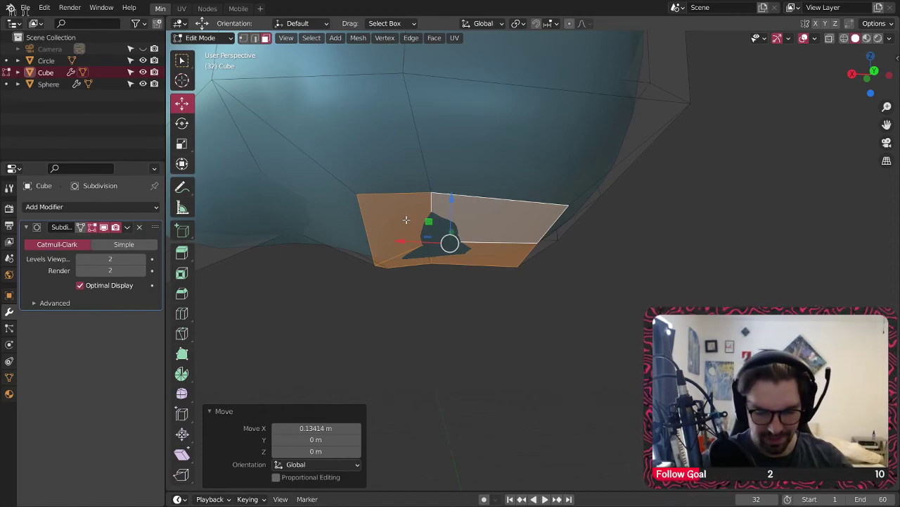
{"action": "key", "text": "s"}
{"action": "key", "text": "z"}
{"action": "key", "text": "0"}
{"action": "key", "text": "Return"}
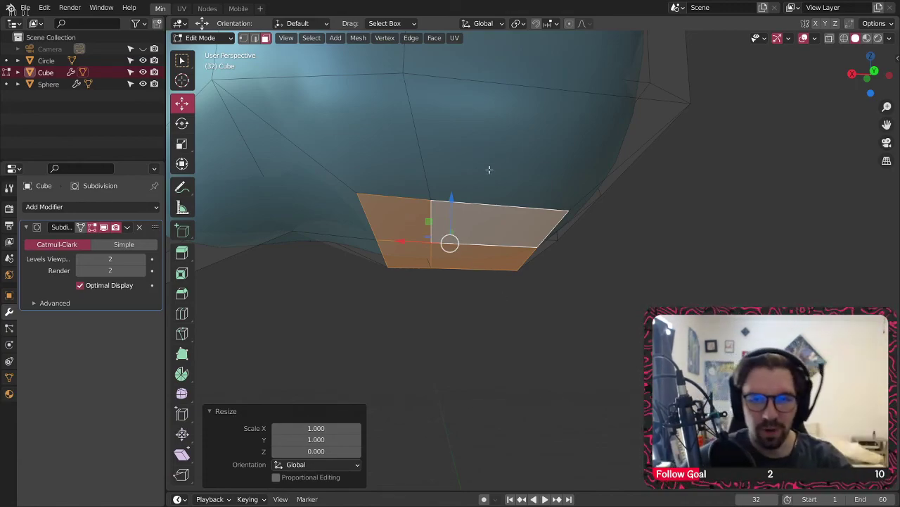
- Extrude the flattened faces along their normals by 0.891 m and scale them up by about 1.47
{"action": "right_click", "coordinate": [466, 229]}
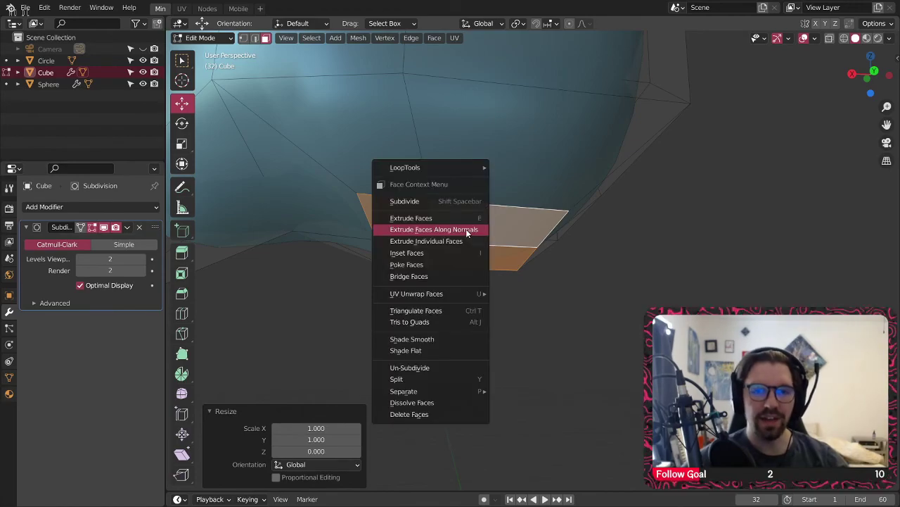
{"action": "left_click", "coordinate": [467, 229]}
{"action": "left_click", "coordinate": [501, 237]}
{"action": "middle_click_drag", "start_coordinate": [500, 237], "coordinate": [496, 204]}
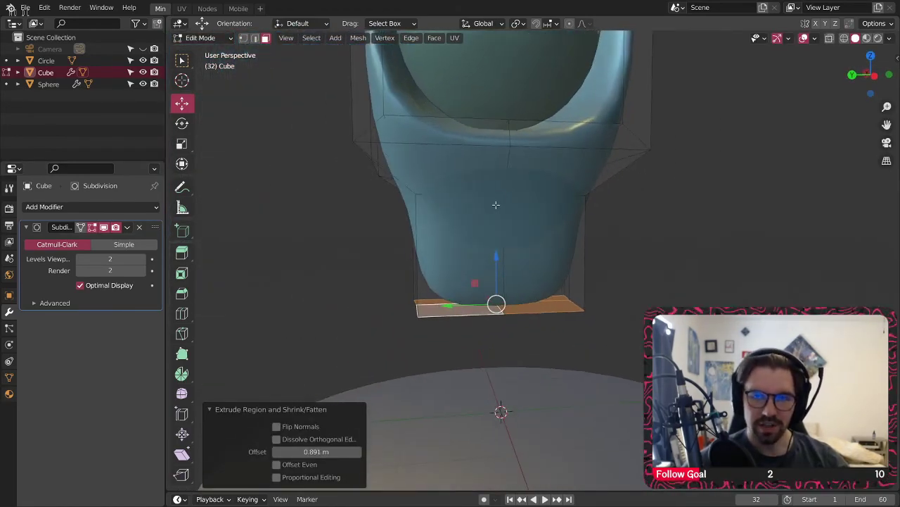
{"action": "middle_click_drag", "start_coordinate": [472, 263], "coordinate": [475, 266]}
{"action": "key", "text": "s"}
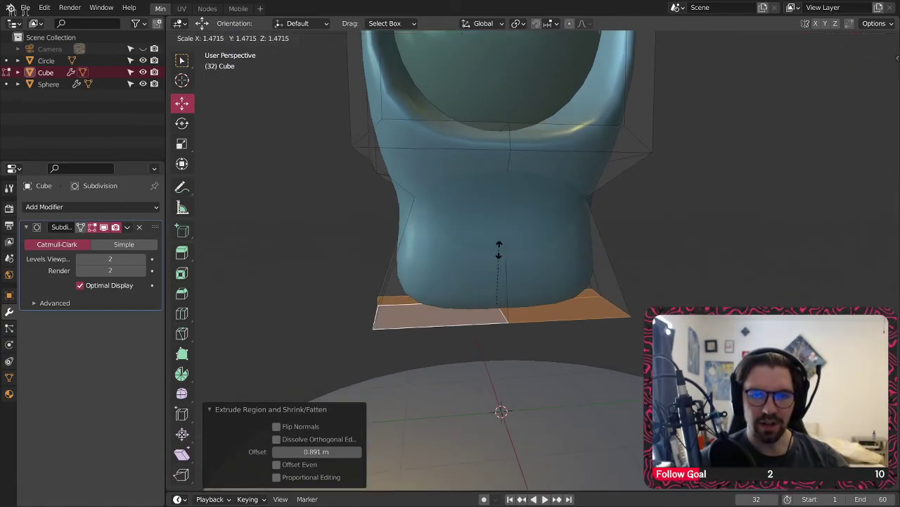
{"action": "left_click", "coordinate": [499, 250]}
- Lower the bottom faces 1.207 m along Z to the disc and scale them by 1.588
{"action": "left_click_drag", "start_coordinate": [500, 256], "coordinate": [486, 365]}
{"action": "middle_click_drag", "start_coordinate": [481, 363], "coordinate": [479, 258], "text": "shift"}
{"action": "key", "text": "s"}
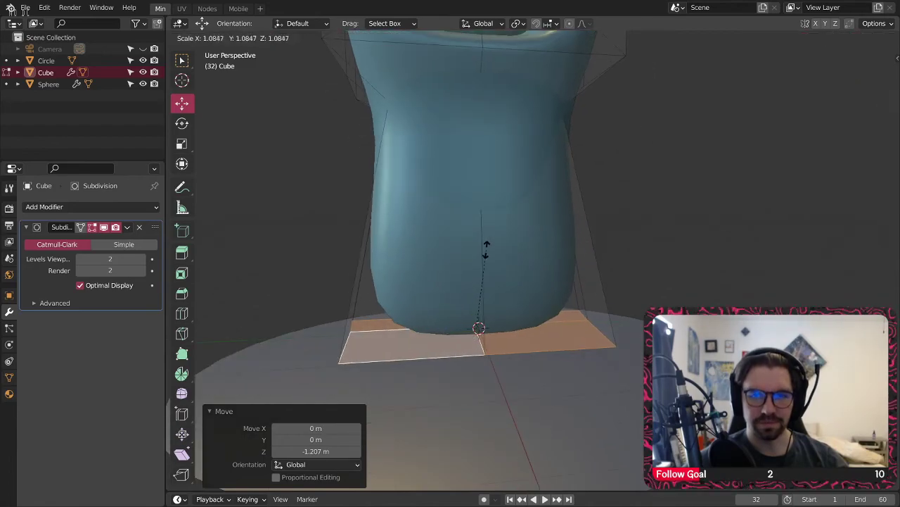
{"action": "left_click", "coordinate": [516, 220]}
- Move individual middle vertices of the base outline along X to round the bottom of the body
{"action": "middle_click_drag", "start_coordinate": [458, 213], "coordinate": [617, 225]}
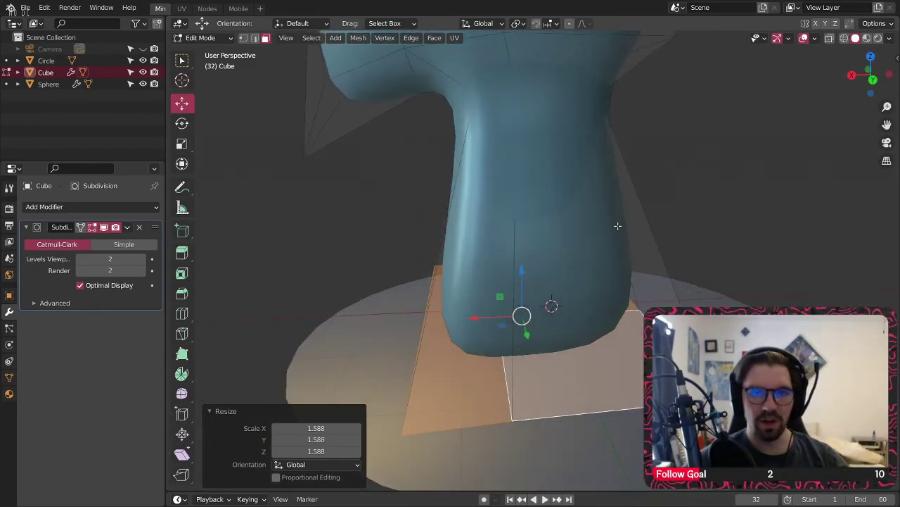
{"action": "middle_click_drag", "start_coordinate": [603, 281], "coordinate": [583, 277], "text": "shift"}
{"action": "middle_click_drag", "start_coordinate": [504, 284], "coordinate": [487, 313]}
{"action": "left_click", "coordinate": [244, 39]}
{"action": "left_click", "coordinate": [419, 331]}
{"action": "middle_click_drag", "start_coordinate": [586, 376], "coordinate": [508, 379]}
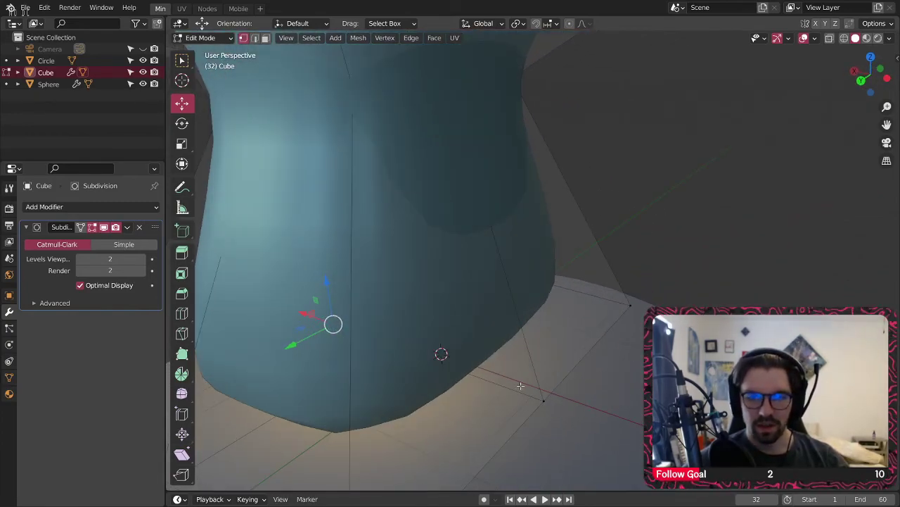
{"action": "scroll", "coordinate": [547, 406], "scroll_direction": "down", "scroll_amount": 6}
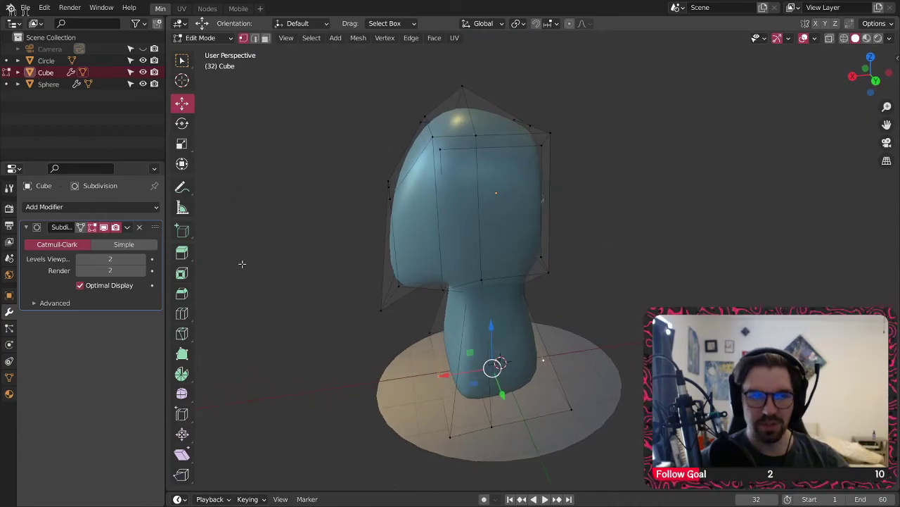
{"action": "scroll", "coordinate": [461, 373], "scroll_direction": "up", "scroll_amount": 2}
{"action": "left_click_drag", "start_coordinate": [456, 377], "coordinate": [418, 377]}
{"action": "middle_click_drag", "start_coordinate": [478, 325], "coordinate": [337, 287]}
{"action": "left_click", "coordinate": [341, 325]}
{"action": "middle_click_drag", "start_coordinate": [606, 407], "coordinate": [602, 368]}
{"action": "left_click_drag", "start_coordinate": [398, 361], "coordinate": [387, 361]}
{"action": "left_click", "coordinate": [612, 197]}
- Return to Object Mode and examine the body's silhouette above the disc from the front and side
{"action": "scroll", "coordinate": [573, 231], "scroll_direction": "down", "scroll_amount": 5}
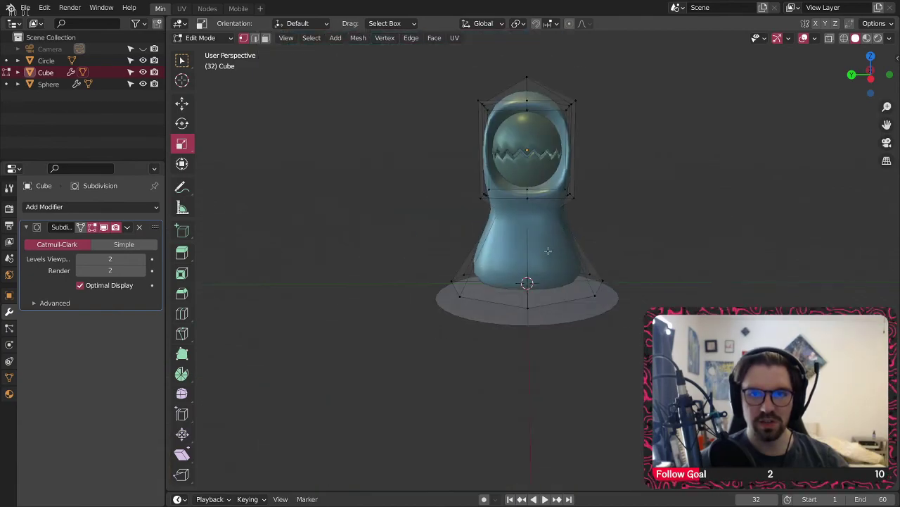
{"action": "middle_click_drag", "start_coordinate": [553, 251], "coordinate": [526, 249]}
{"action": "left_click", "coordinate": [202, 40]}
{"action": "left_click", "coordinate": [204, 52]}
{"action": "middle_click_drag", "start_coordinate": [495, 165], "coordinate": [512, 179]}
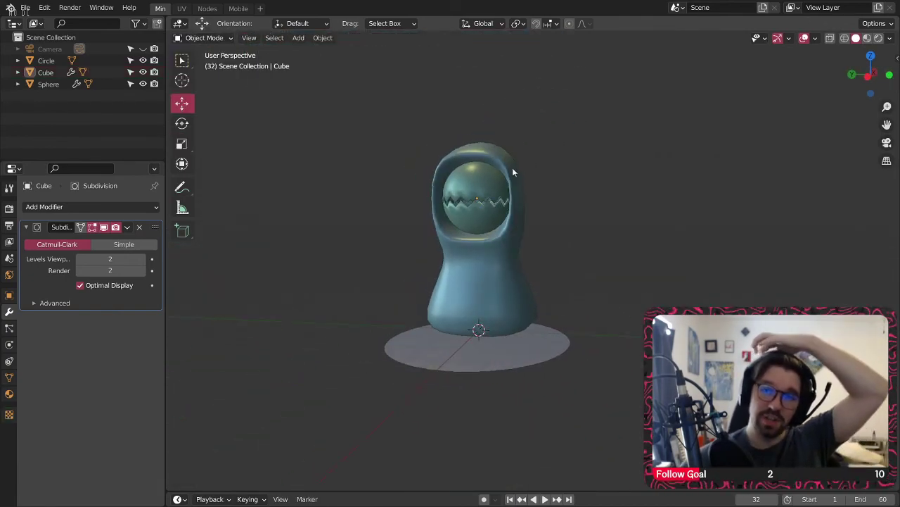
{"action": "middle_click_drag", "start_coordinate": [495, 209], "coordinate": [517, 269]}
{"action": "left_click", "coordinate": [491, 283]}
{"action": "left_click", "coordinate": [596, 209]}
{"action": "scroll", "coordinate": [517, 242], "scroll_direction": "up", "scroll_amount": 3}
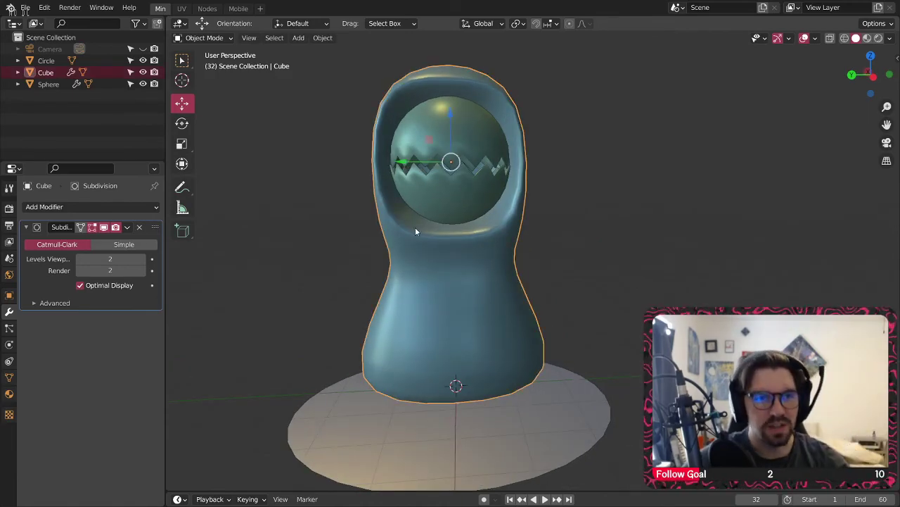
{"action": "scroll", "coordinate": [452, 249], "scroll_direction": "down", "scroll_amount": 3}
{"action": "middle_click_drag", "start_coordinate": [453, 249], "coordinate": [432, 275]}
{"action": "scroll", "coordinate": [436, 276], "scroll_direction": "up", "scroll_amount": 3}
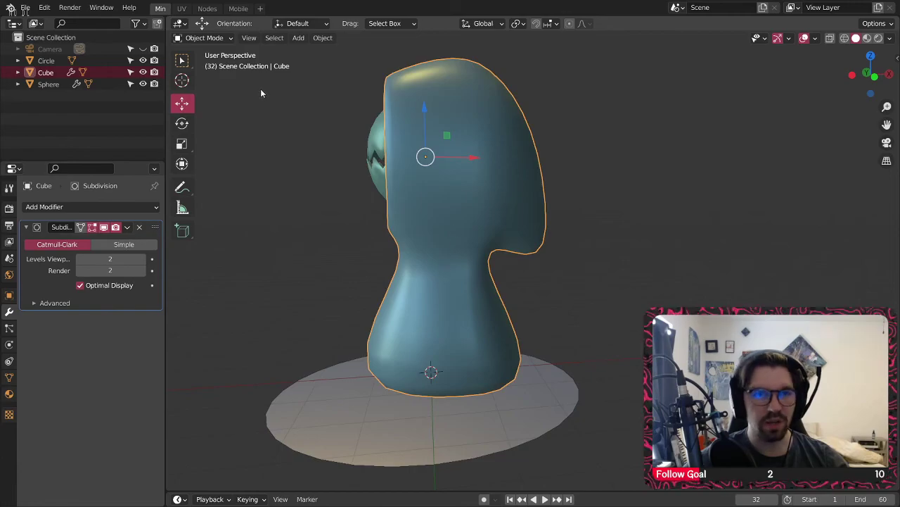
- Enter Edit Mode and move the middle vertex on one side of the base along X toward the front
{"action": "left_click", "coordinate": [206, 37]}
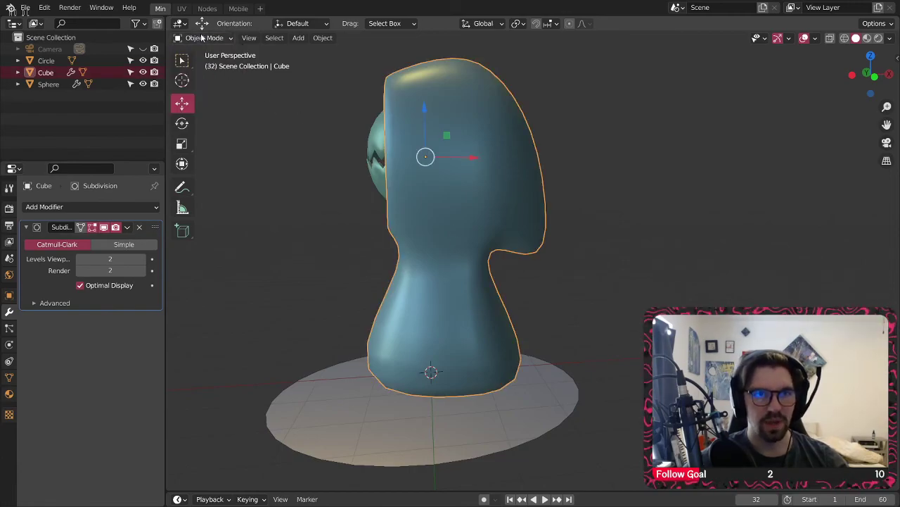
{"action": "left_click", "coordinate": [202, 37]}
{"action": "left_click", "coordinate": [211, 48]}
{"action": "middle_click_drag", "start_coordinate": [450, 309], "coordinate": [483, 346]}
{"action": "left_click", "coordinate": [495, 387]}
{"action": "middle_click_drag", "start_coordinate": [502, 376], "coordinate": [323, 369]}
{"action": "middle_click_drag", "start_coordinate": [563, 457], "coordinate": [307, 320], "text": "shift"}
{"action": "middle_click_drag", "start_coordinate": [373, 415], "coordinate": [483, 352]}
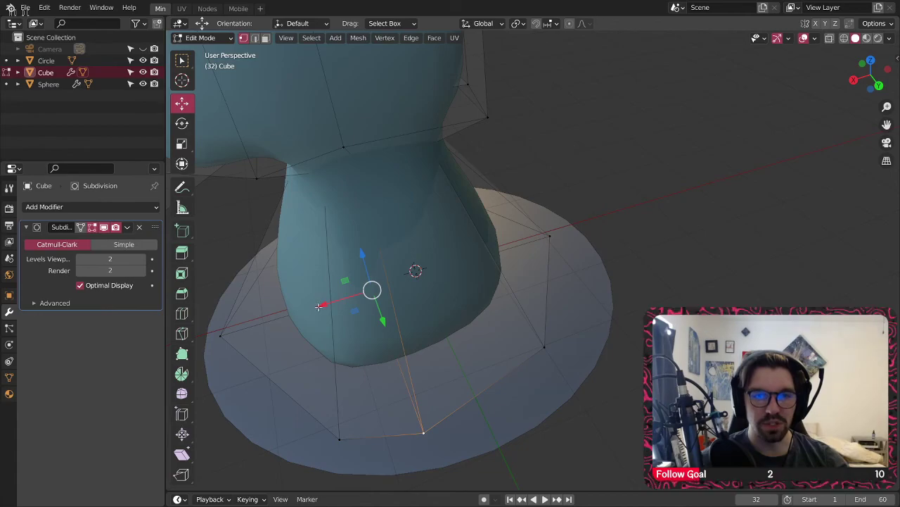
{"action": "left_click_drag", "start_coordinate": [318, 306], "coordinate": [338, 302]}
- Select the edge loop around the base's bottom and shape it into a circle with LoopTools
{"action": "left_click", "coordinate": [496, 394], "text": "shift"}
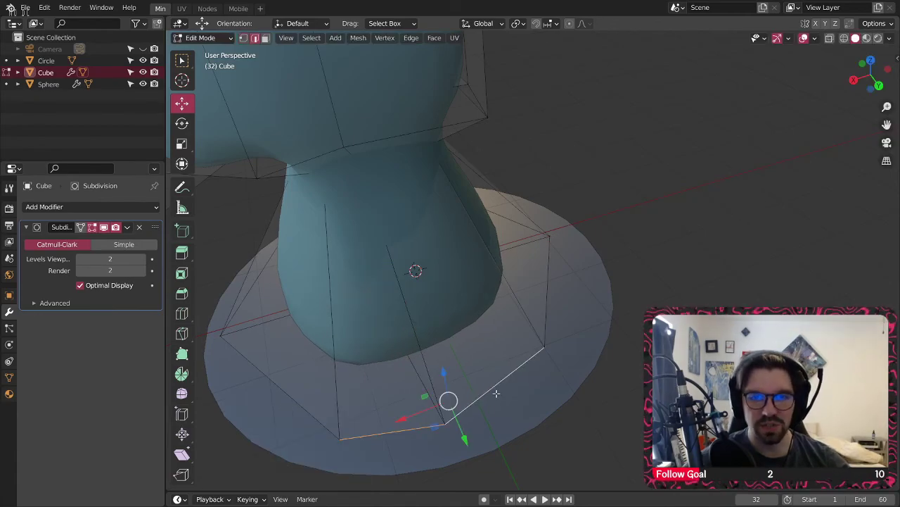
{"action": "middle_click_drag", "start_coordinate": [562, 280], "coordinate": [500, 323]}
{"action": "middle_click_drag", "start_coordinate": [624, 317], "coordinate": [336, 320], "text": "shift"}
{"action": "left_click", "coordinate": [513, 362], "text": "shift"}
{"action": "middle_click_drag", "start_coordinate": [489, 351], "coordinate": [510, 290]}
{"action": "key", "text": "f"}
{"action": "scroll", "coordinate": [488, 300], "scroll_direction": "down", "scroll_amount": 1}
{"action": "right_click", "coordinate": [450, 303]}
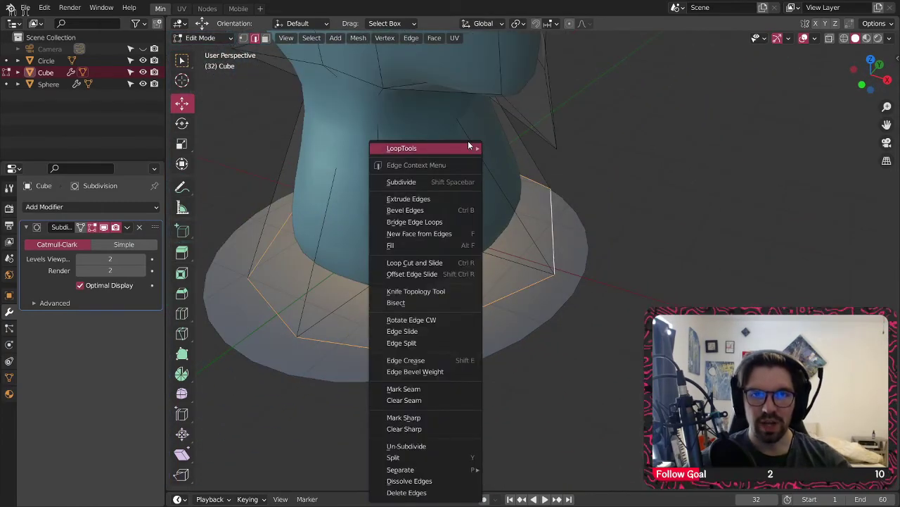
{"action": "mouse_move", "coordinate": [468, 147]}
{"action": "left_click", "coordinate": [528, 162]}
- Add one horizontal loop cut around the middle of the hood's head
{"action": "middle_click_drag", "start_coordinate": [500, 169], "coordinate": [612, 231]}
{"action": "scroll", "coordinate": [496, 282], "scroll_direction": "down", "scroll_amount": 3}
{"action": "scroll", "coordinate": [540, 194], "scroll_direction": "up", "scroll_amount": 2}
{"action": "scroll", "coordinate": [553, 195], "scroll_direction": "down", "scroll_amount": 1}
{"action": "middle_click_drag", "start_coordinate": [540, 194], "coordinate": [476, 249]}
{"action": "middle_click_drag", "start_coordinate": [476, 250], "coordinate": [439, 245]}
{"action": "scroll", "coordinate": [454, 229], "scroll_direction": "up", "scroll_amount": 5}
{"action": "middle_click_drag", "start_coordinate": [462, 213], "coordinate": [415, 232]}
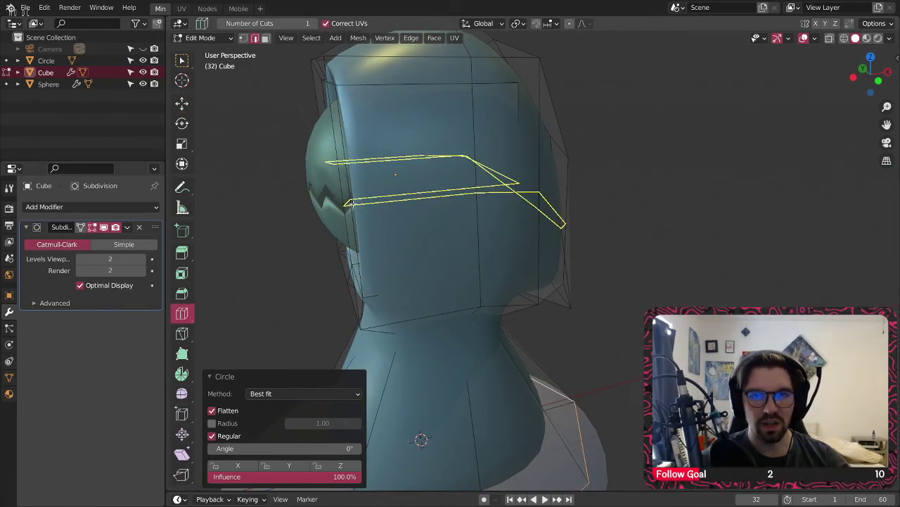
{"action": "left_click", "coordinate": [353, 204]}
{"action": "middle_click_drag", "start_coordinate": [383, 182], "coordinate": [420, 188]}
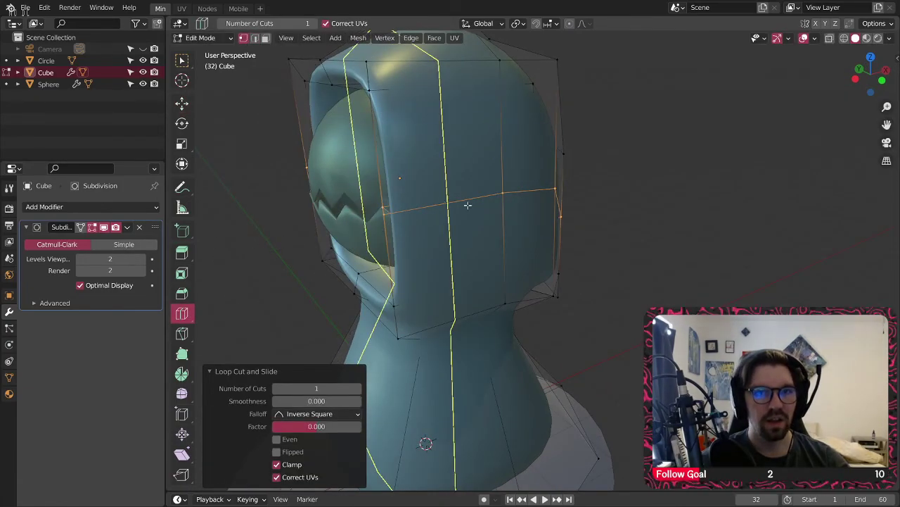
- Scale the outer side vertices of the hood's middle loop farther apart along Y and return to Object Mode
{"action": "key", "text": "alt+a"}
{"action": "middle_click_drag", "start_coordinate": [498, 200], "coordinate": [571, 249]}
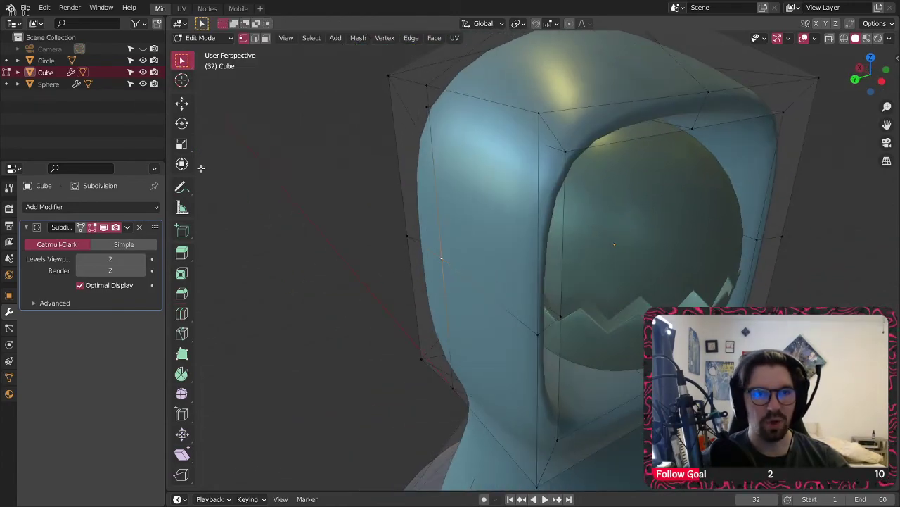
{"action": "left_click", "coordinate": [182, 144]}
{"action": "scroll", "coordinate": [366, 211], "scroll_direction": "down", "scroll_amount": 5}
{"action": "left_click_drag", "start_coordinate": [370, 214], "coordinate": [352, 214]}
{"action": "key", "text": "Tab"}
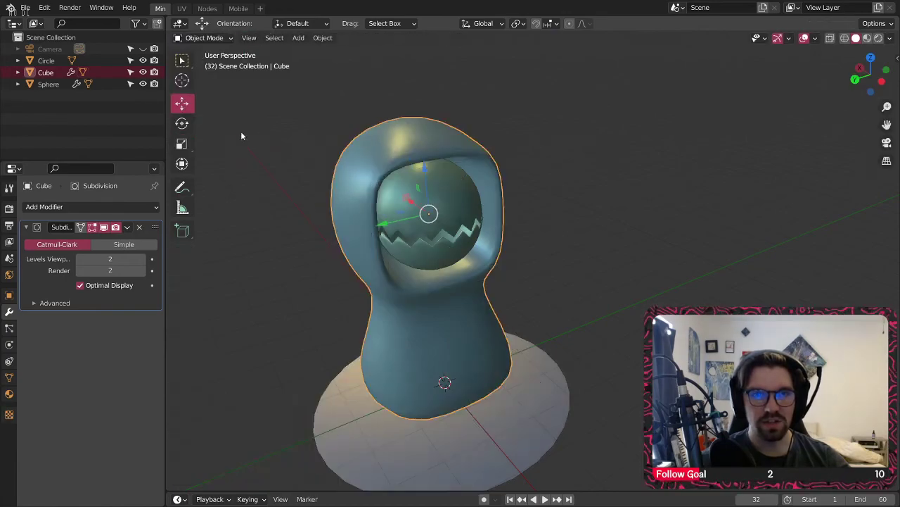
{"action": "mouse_move", "coordinate": [286, 195]}
{"action": "middle_mouse_down"}
{"action": "mouse_move", "coordinate": [273, 209]}
{"action": "mouse_move", "coordinate": [278, 201]}
{"action": "middle_mouse_up"}
{"action": "scroll", "coordinate": [319, 178], "scroll_direction": "up", "scroll_amount": 2}
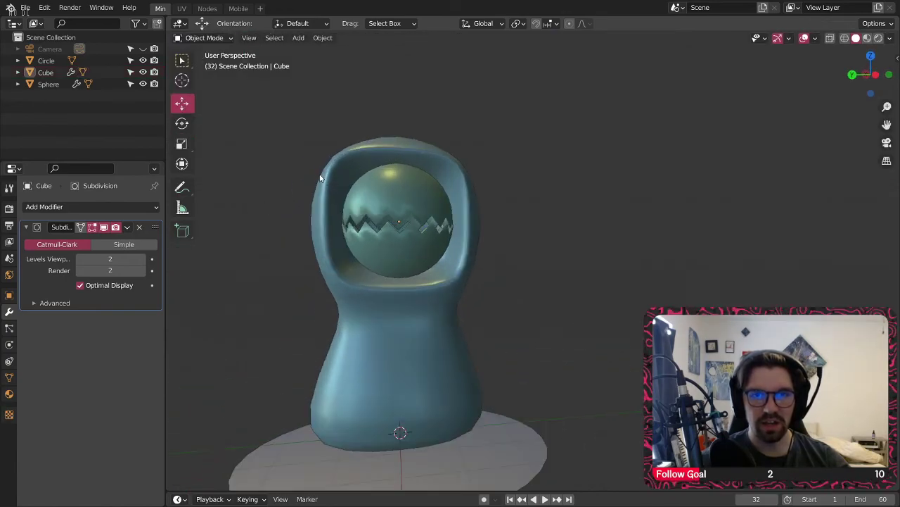
- Enter Edit Mode, scale the four inner corner vertices of the hood's face opening to about 0.58, and return to Object Mode
{"action": "left_click", "coordinate": [203, 38]}
{"action": "left_click", "coordinate": [209, 62]}
{"action": "scroll", "coordinate": [353, 180], "scroll_direction": "up", "scroll_amount": 2}
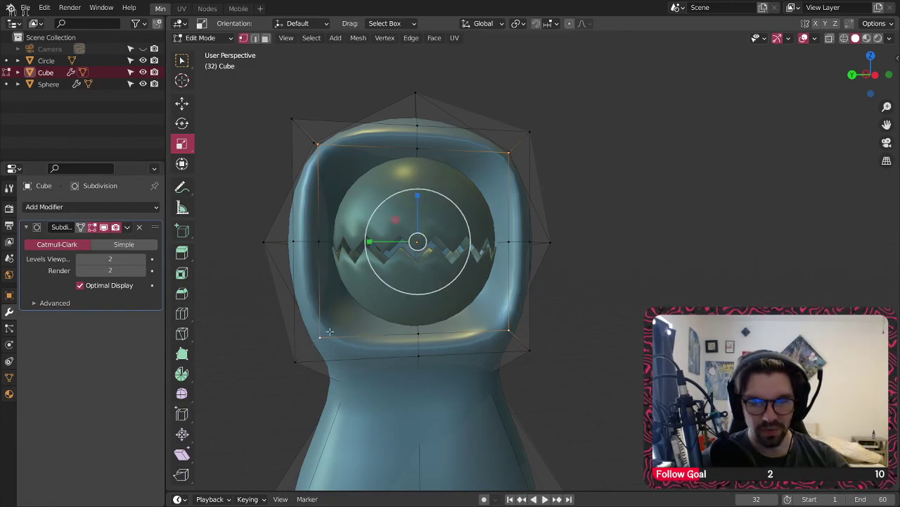
{"action": "key", "text": "s"}
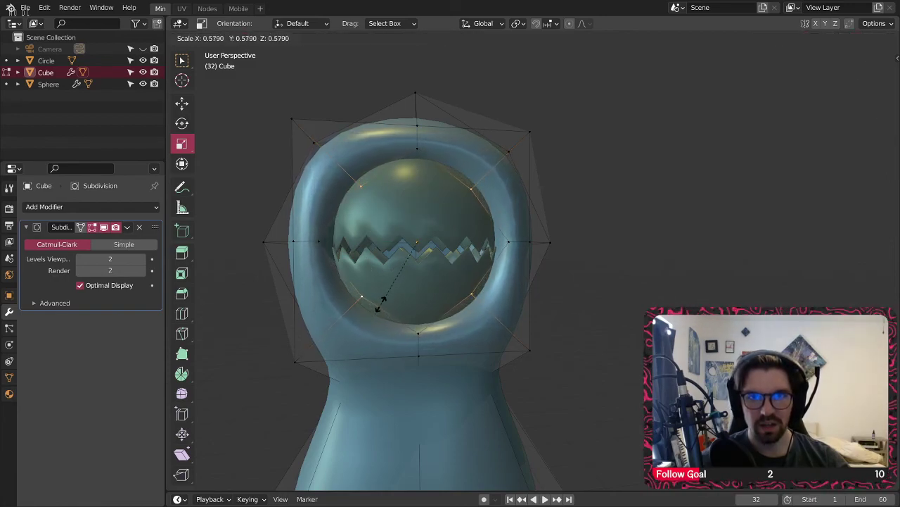
{"action": "left_click", "coordinate": [379, 304]}
{"action": "left_click", "coordinate": [203, 37]}
{"action": "left_click", "coordinate": [208, 46]}
- Select the cracked sphere, enable Auto Smooth at 60° in its normals settings, and deselect it
{"action": "scroll", "coordinate": [249, 164], "scroll_direction": "down", "scroll_amount": 3}
{"action": "middle_click_drag", "start_coordinate": [249, 164], "coordinate": [351, 182]}
{"action": "scroll", "coordinate": [351, 130], "scroll_direction": "up", "scroll_amount": 3}
{"action": "middle_click_drag", "start_coordinate": [351, 128], "coordinate": [381, 138]}
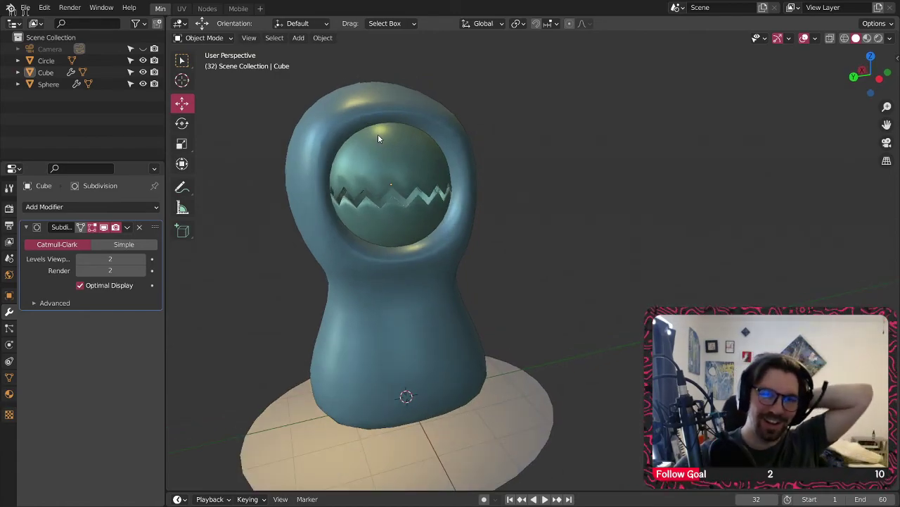
{"action": "scroll", "coordinate": [377, 139], "scroll_direction": "down", "scroll_amount": 3}
{"action": "middle_click_drag", "start_coordinate": [394, 224], "coordinate": [379, 287]}
{"action": "scroll", "coordinate": [443, 211], "scroll_direction": "up", "scroll_amount": 2}
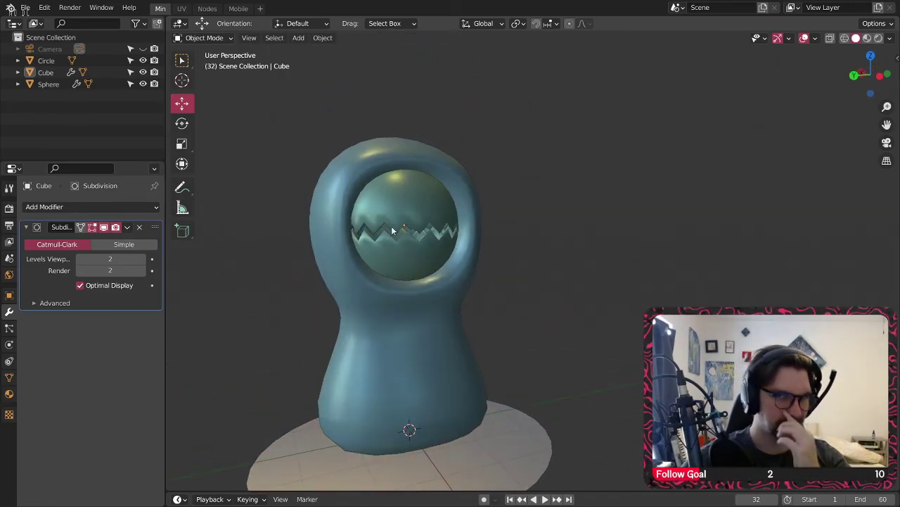
{"action": "left_click", "coordinate": [394, 229]}
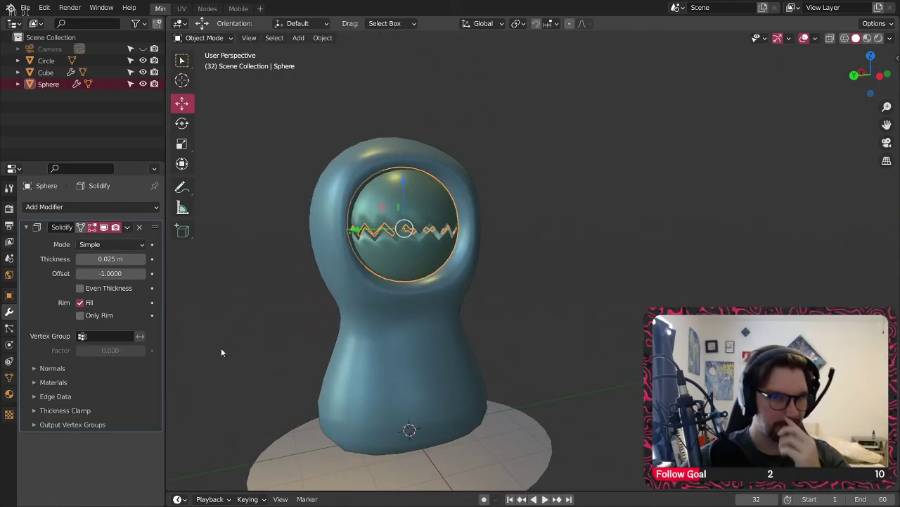
{"action": "left_click", "coordinate": [9, 361]}
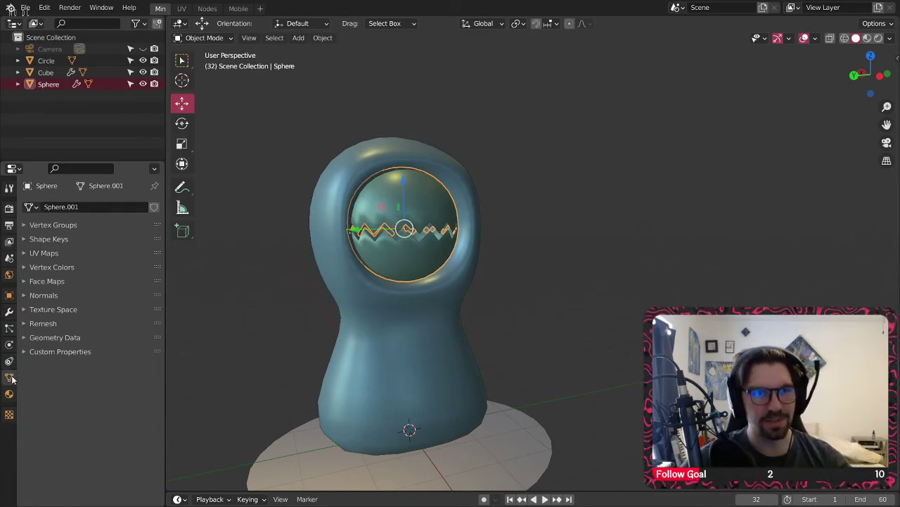
{"action": "left_click", "coordinate": [23, 310]}
{"action": "left_click", "coordinate": [27, 311]}
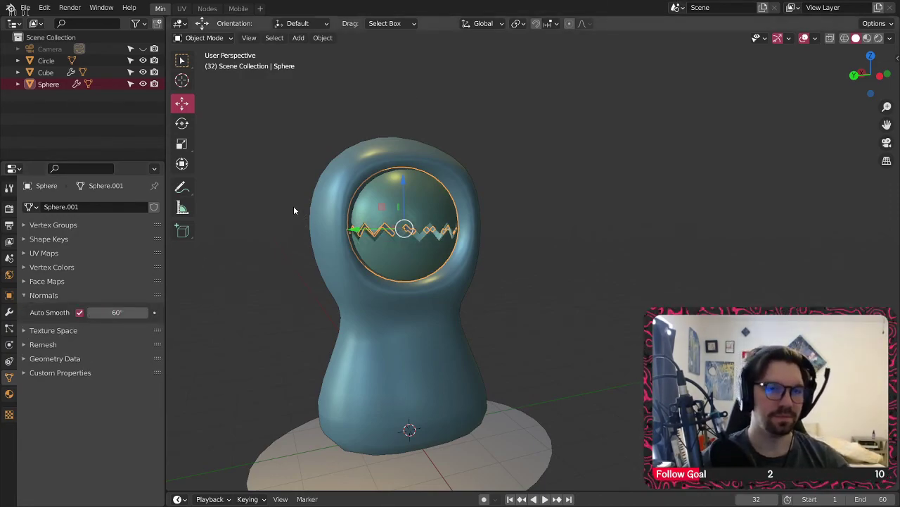
{"action": "left_click", "coordinate": [264, 191]}
- Enter Edit Mode on the hooded body and turn off its Subdivision modifier's viewport display
{"action": "middle_click_drag", "start_coordinate": [574, 236], "coordinate": [510, 224]}
{"action": "scroll", "coordinate": [454, 215], "scroll_direction": "up", "scroll_amount": 4}
{"action": "mouse_move", "coordinate": [450, 214]}
{"action": "middle_mouse_down"}
{"action": "mouse_move", "coordinate": [389, 226]}
{"action": "mouse_move", "coordinate": [458, 227]}
{"action": "mouse_move", "coordinate": [444, 207]}
{"action": "middle_mouse_up"}
{"action": "scroll", "coordinate": [492, 189], "scroll_direction": "down", "scroll_amount": 4}
{"action": "middle_click_drag", "start_coordinate": [491, 184], "coordinate": [325, 203]}
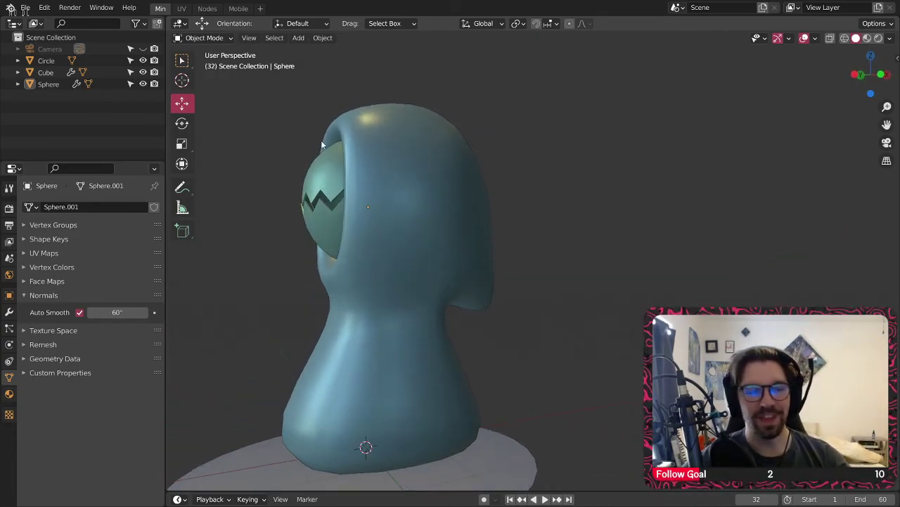
{"action": "left_click", "coordinate": [203, 64]}
{"action": "middle_click_drag", "start_coordinate": [344, 204], "coordinate": [405, 227]}
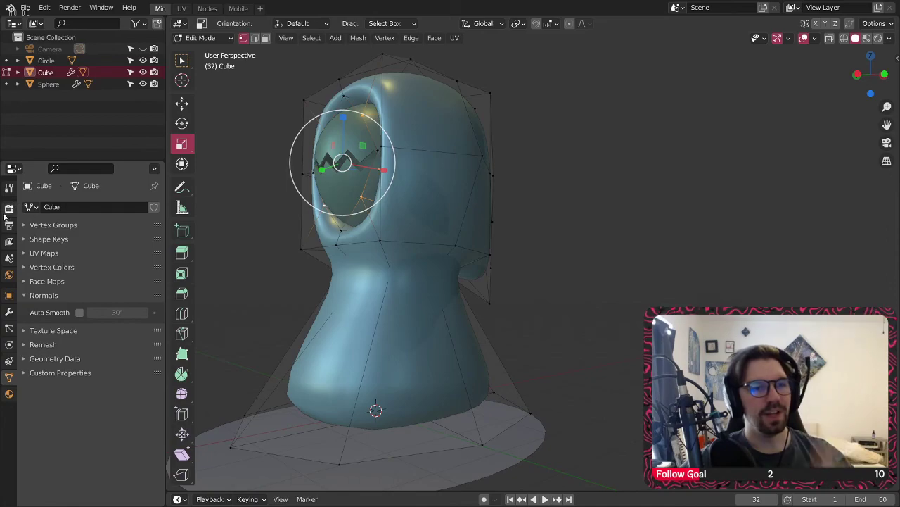
{"action": "left_click", "coordinate": [10, 295]}
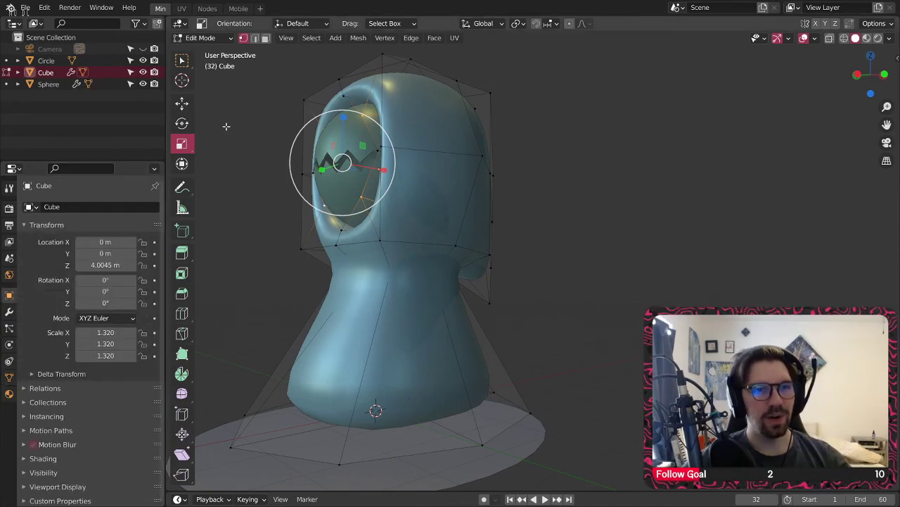
{"action": "left_click", "coordinate": [9, 311]}
{"action": "left_click", "coordinate": [105, 230]}
- Move the middle front vertex of the neck loop forward along X and turn the Subdivision display back on
{"action": "scroll", "coordinate": [379, 255], "scroll_direction": "up", "scroll_amount": 1}
{"action": "middle_click_drag", "start_coordinate": [380, 256], "coordinate": [404, 266]}
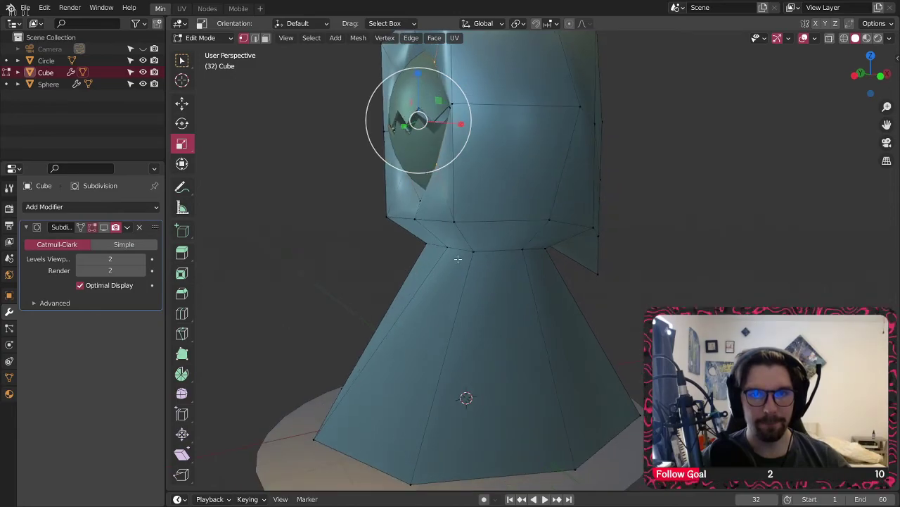
{"action": "left_click_drag", "start_coordinate": [491, 248], "coordinate": [442, 250]}
{"action": "left_click", "coordinate": [104, 227]}
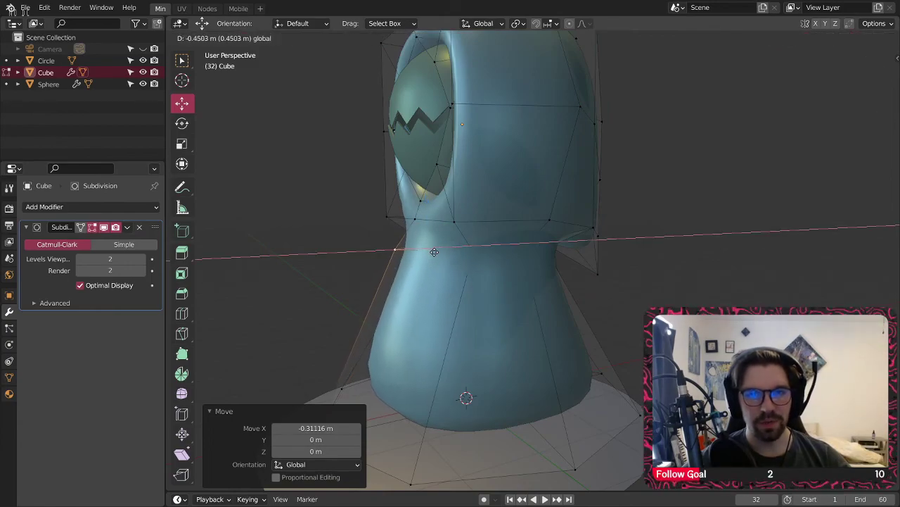
{"action": "left_click_drag", "start_coordinate": [434, 251], "coordinate": [396, 249]}
{"action": "middle_click_drag", "start_coordinate": [396, 249], "coordinate": [328, 270]}
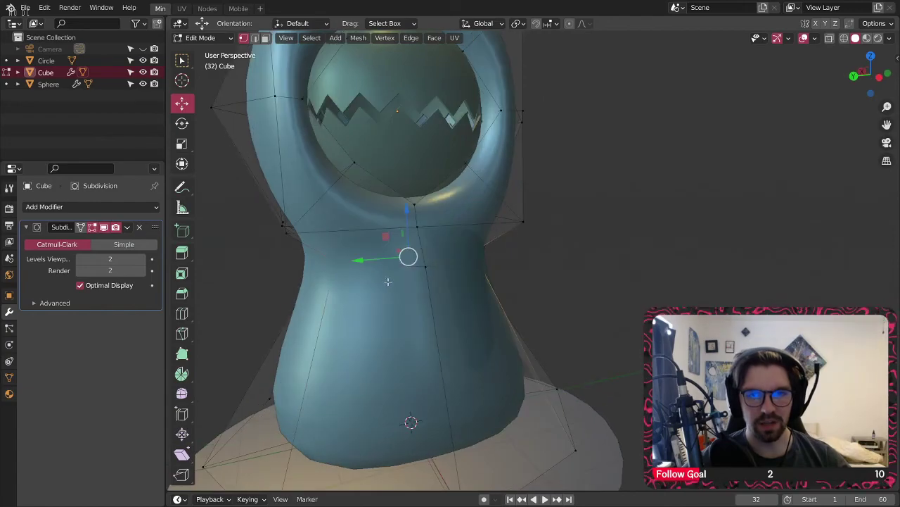
{"action": "middle_click_drag", "start_coordinate": [385, 281], "coordinate": [369, 255]}
{"action": "left_click_drag", "start_coordinate": [370, 255], "coordinate": [406, 254]}
- Select a neck edge beneath the back of the hood in edge select mode, with the Subdivision display temporarily off
{"action": "scroll", "coordinate": [409, 253], "scroll_direction": "down", "scroll_amount": 3}
{"action": "middle_click_drag", "start_coordinate": [412, 252], "coordinate": [390, 267]}
{"action": "middle_click_drag", "start_coordinate": [390, 267], "coordinate": [469, 245], "text": "shift"}
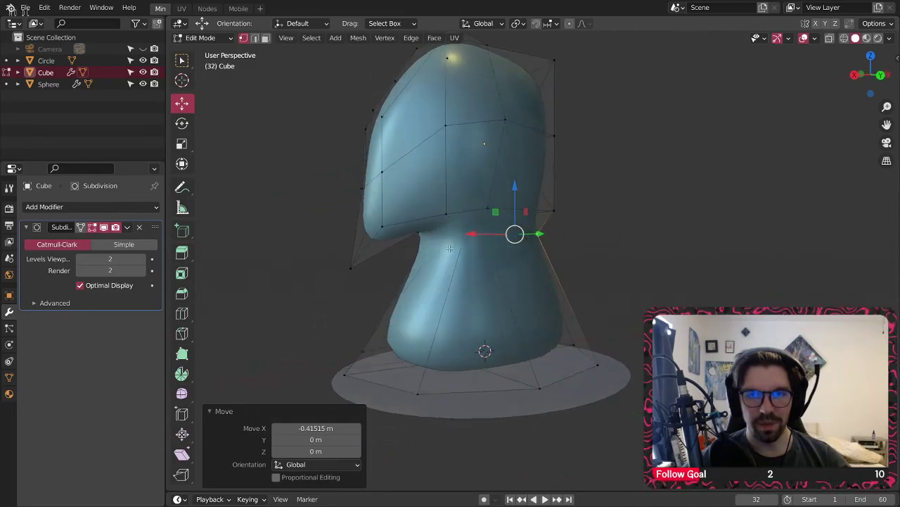
{"action": "scroll", "coordinate": [450, 232], "scroll_direction": "up", "scroll_amount": 2}
{"action": "left_click", "coordinate": [463, 234]}
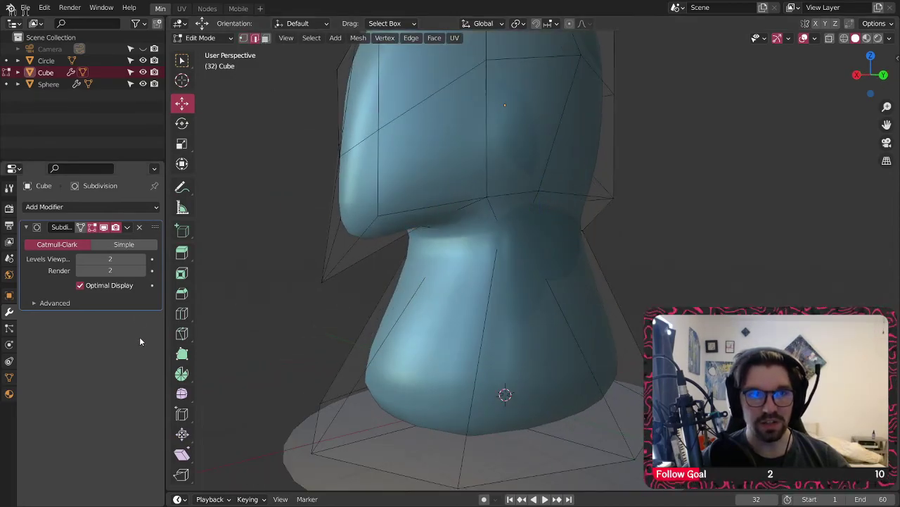
{"action": "left_click", "coordinate": [104, 227]}
{"action": "left_click", "coordinate": [475, 235]}
{"action": "middle_click_drag", "start_coordinate": [474, 234], "coordinate": [502, 227]}
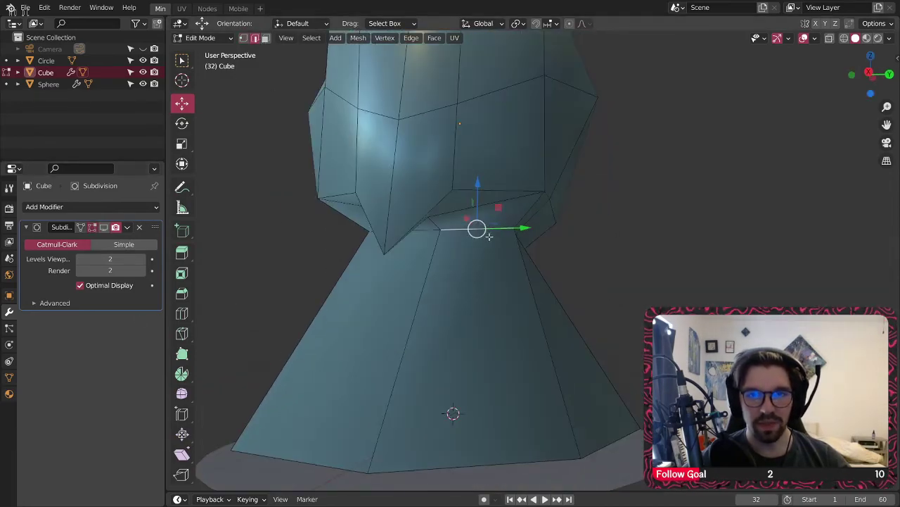
{"action": "middle_click_drag", "start_coordinate": [418, 234], "coordinate": [496, 237]}
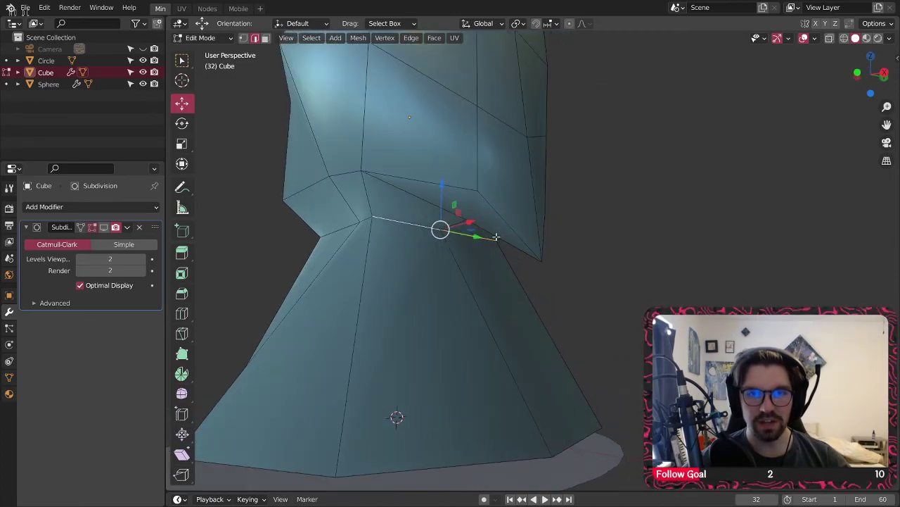
{"action": "left_click", "coordinate": [103, 227]}
- Try a crease of 1 on the selected neck edge beneath the back of the hood
{"action": "key", "text": "shift+e"}
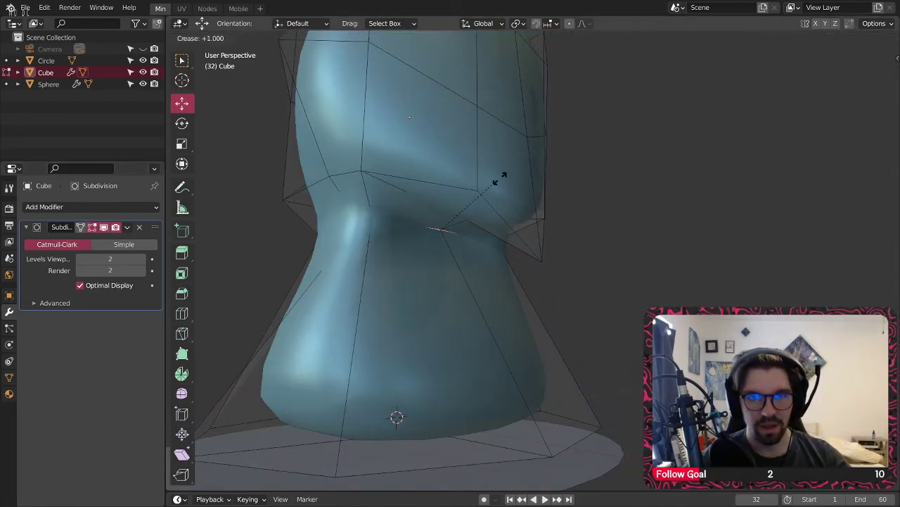
{"action": "left_click", "coordinate": [593, 90]}
{"action": "scroll", "coordinate": [435, 224], "scroll_direction": "up", "scroll_amount": 5}
{"action": "middle_click_drag", "start_coordinate": [448, 198], "coordinate": [324, 212]}
{"action": "key", "text": "ctrl+z"}
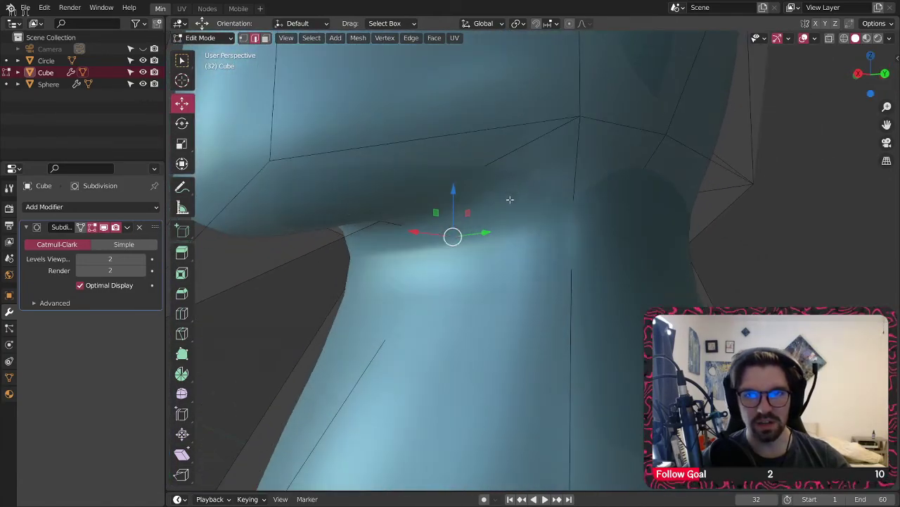
- Crease the two adjacent neck edges beneath the back of the hood and return to Object Mode
{"action": "middle_click_drag", "start_coordinate": [477, 212], "coordinate": [363, 150]}
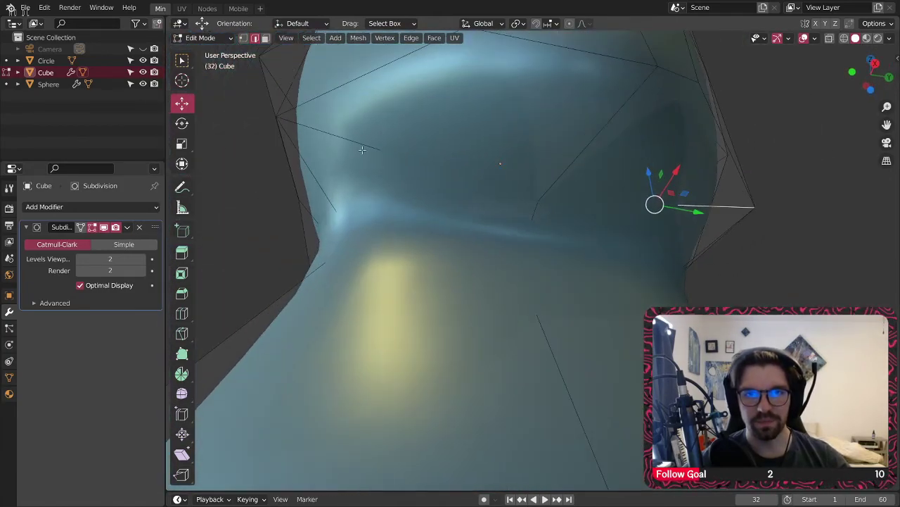
{"action": "key", "text": "shift+e"}
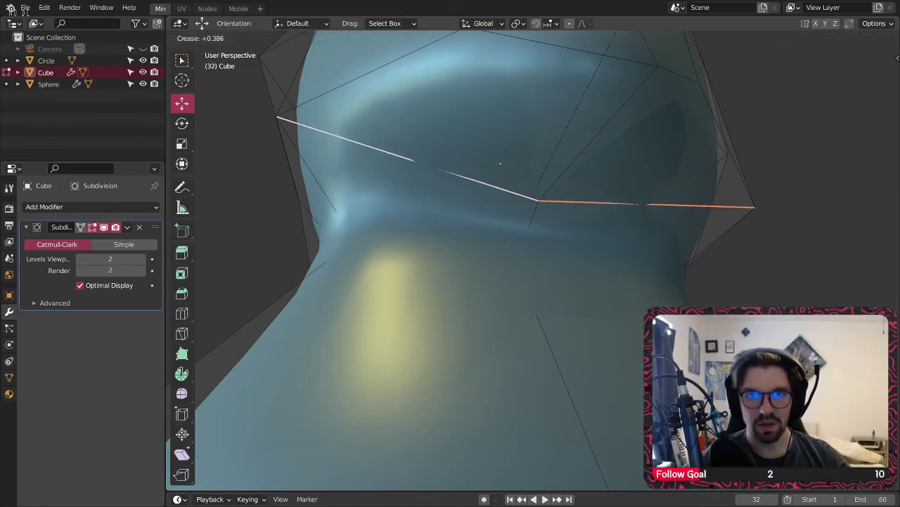
{"action": "left_click", "coordinate": [792, 231]}
{"action": "scroll", "coordinate": [563, 159], "scroll_direction": "down", "scroll_amount": 3}
{"action": "middle_click_drag", "start_coordinate": [527, 165], "coordinate": [311, 299]}
{"action": "left_click", "coordinate": [194, 42]}
{"action": "left_click", "coordinate": [206, 52]}
{"action": "scroll", "coordinate": [422, 179], "scroll_direction": "up", "scroll_amount": 2}
{"action": "mouse_move", "coordinate": [404, 150]}
{"action": "middle_mouse_down"}
{"action": "mouse_move", "coordinate": [413, 145]}
{"action": "mouse_move", "coordinate": [420, 157]}
{"action": "middle_mouse_up"}
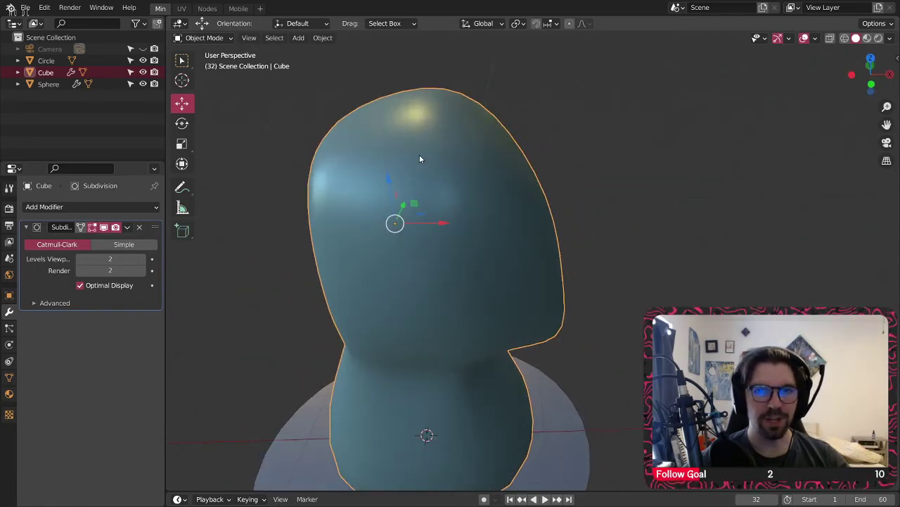
{"action": "left_click", "coordinate": [420, 158]}
{"action": "scroll", "coordinate": [404, 182], "scroll_direction": "down", "scroll_amount": 2}
{"action": "middle_click_drag", "start_coordinate": [421, 190], "coordinate": [453, 304]}
{"action": "left_click", "coordinate": [453, 304]}
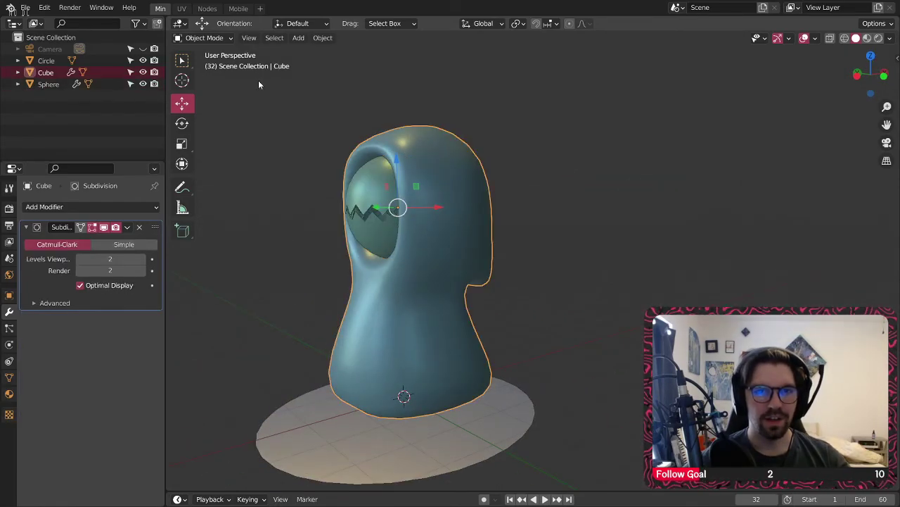
{"action": "left_click", "coordinate": [205, 38]}
{"action": "left_click", "coordinate": [203, 50]}
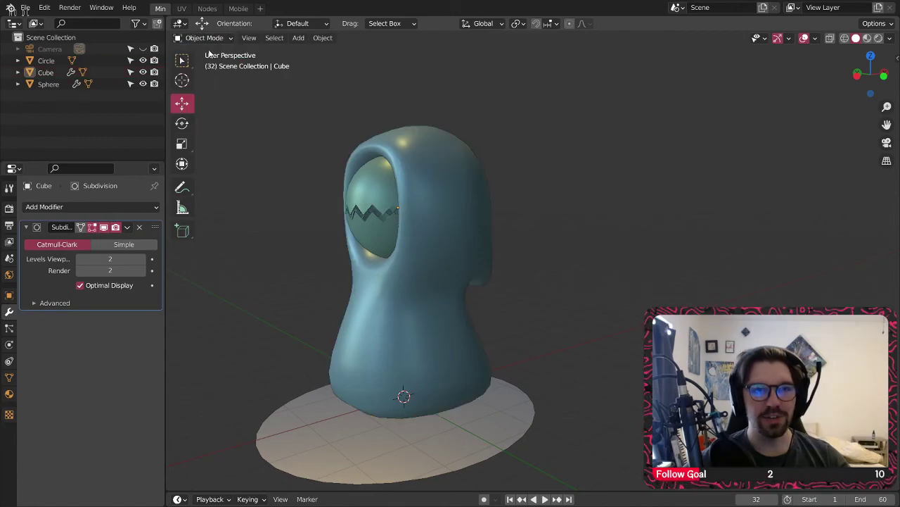
- Enter Edit Mode, select the two outer side vertices at the hood's upper back, and move them down 0.4393 m along Z
{"action": "left_click", "coordinate": [216, 39]}
{"action": "left_click", "coordinate": [213, 64]}
{"action": "scroll", "coordinate": [478, 148], "scroll_direction": "up", "scroll_amount": 3}
{"action": "middle_click_drag", "start_coordinate": [492, 146], "coordinate": [450, 155]}
{"action": "middle_click_drag", "start_coordinate": [513, 197], "coordinate": [405, 204]}
{"action": "scroll", "coordinate": [404, 204], "scroll_direction": "up", "scroll_amount": 2}
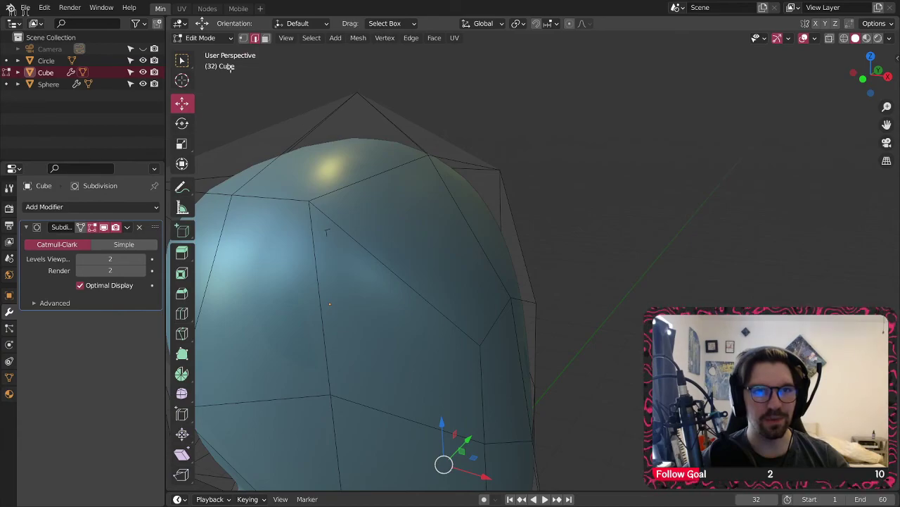
{"action": "left_click", "coordinate": [420, 159]}
{"action": "middle_click_drag", "start_coordinate": [420, 159], "coordinate": [477, 179]}
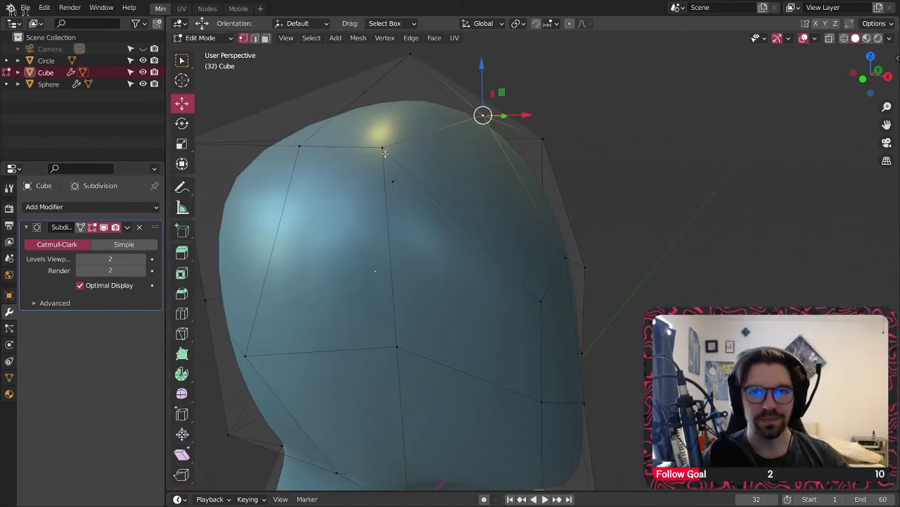
{"action": "left_click_drag", "start_coordinate": [483, 91], "coordinate": [476, 144]}
- Raise the upper back vertex pair about 0.4 m along Z and fine-tune it down by 0.05673 m
{"action": "middle_click_drag", "start_coordinate": [477, 145], "coordinate": [442, 153]}
{"action": "left_click_drag", "start_coordinate": [468, 141], "coordinate": [479, 114]}
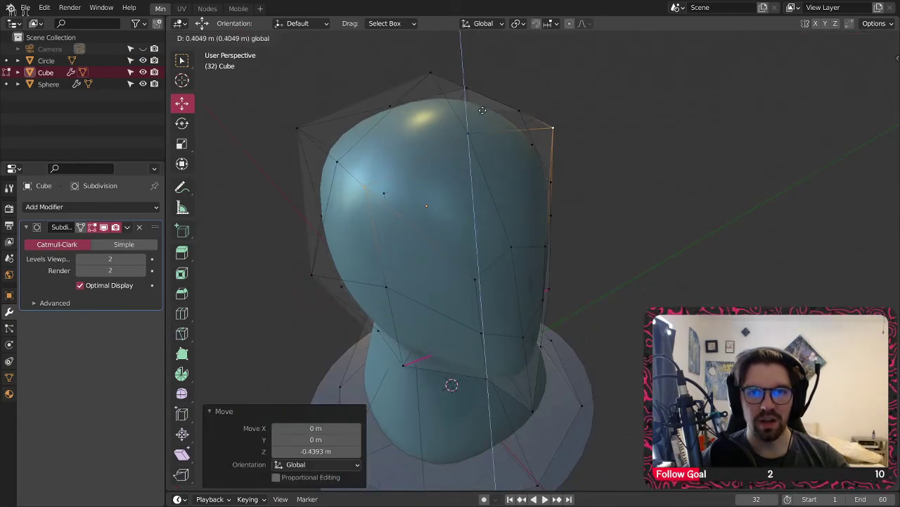
{"action": "middle_click_drag", "start_coordinate": [441, 156], "coordinate": [494, 140]}
{"action": "left_click_drag", "start_coordinate": [468, 107], "coordinate": [468, 115]}
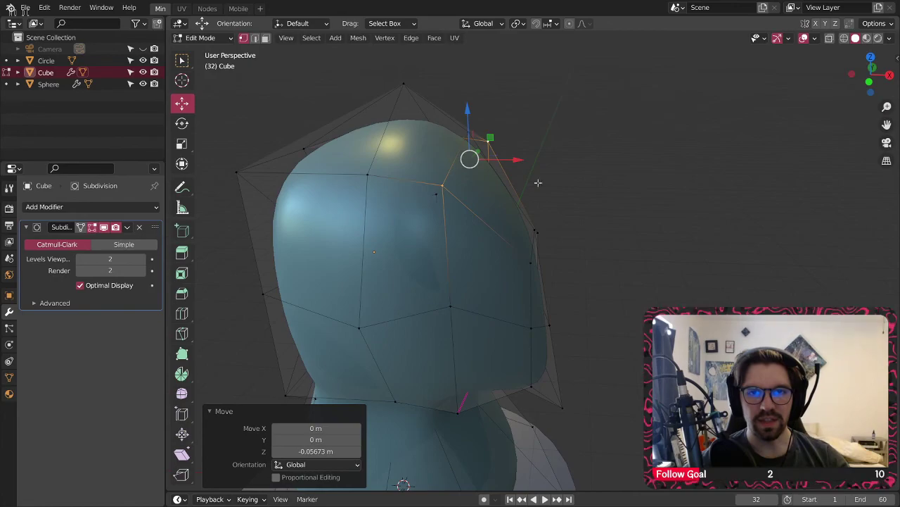
- In wireframe shading, lower the pair of inner-wall vertices at the hood's upper back 0.4916 m along Z and restore solid shading
{"action": "left_click", "coordinate": [439, 192]}
{"action": "middle_click_drag", "start_coordinate": [440, 193], "coordinate": [470, 196]}
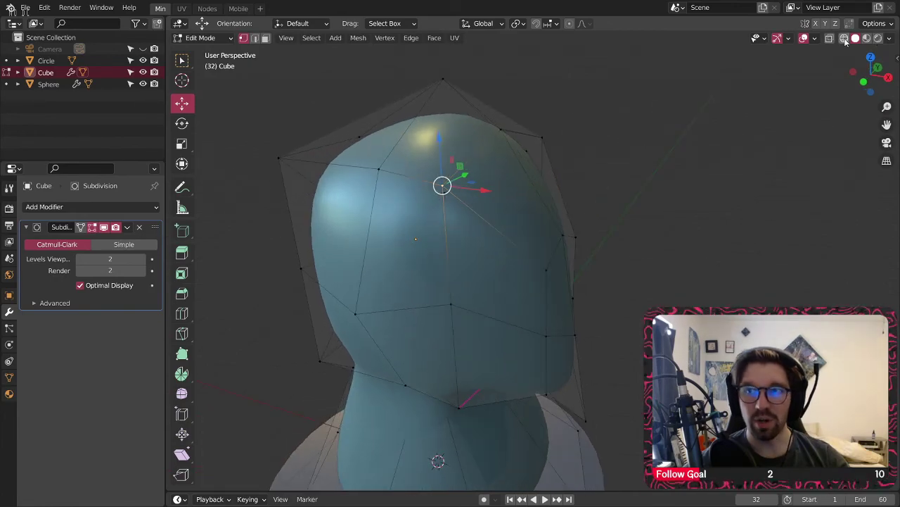
{"action": "left_click", "coordinate": [844, 38]}
{"action": "mouse_move", "coordinate": [423, 233]}
{"action": "middle_mouse_down"}
{"action": "mouse_move", "coordinate": [404, 227]}
{"action": "mouse_move", "coordinate": [478, 240]}
{"action": "mouse_move", "coordinate": [556, 230]}
{"action": "middle_mouse_up"}
{"action": "middle_click_drag", "start_coordinate": [457, 261], "coordinate": [399, 204]}
{"action": "key", "text": "g"}
{"action": "key", "text": "z"}
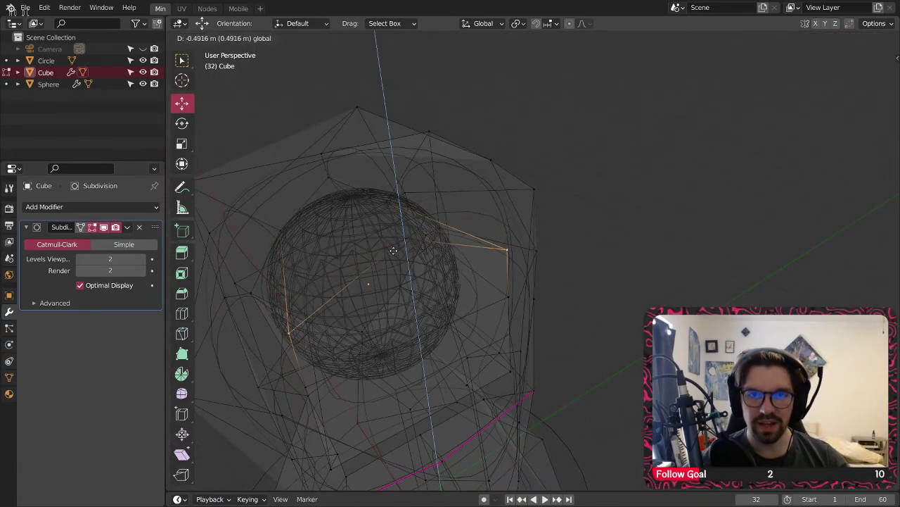
{"action": "left_click", "coordinate": [393, 250]}
{"action": "left_click", "coordinate": [855, 38]}
- Examine the hood's face opening and the sphere's zigzag crack up close from the front
{"action": "scroll", "coordinate": [639, 197], "scroll_direction": "down", "scroll_amount": 5}
{"action": "middle_click_drag", "start_coordinate": [633, 197], "coordinate": [716, 207]}
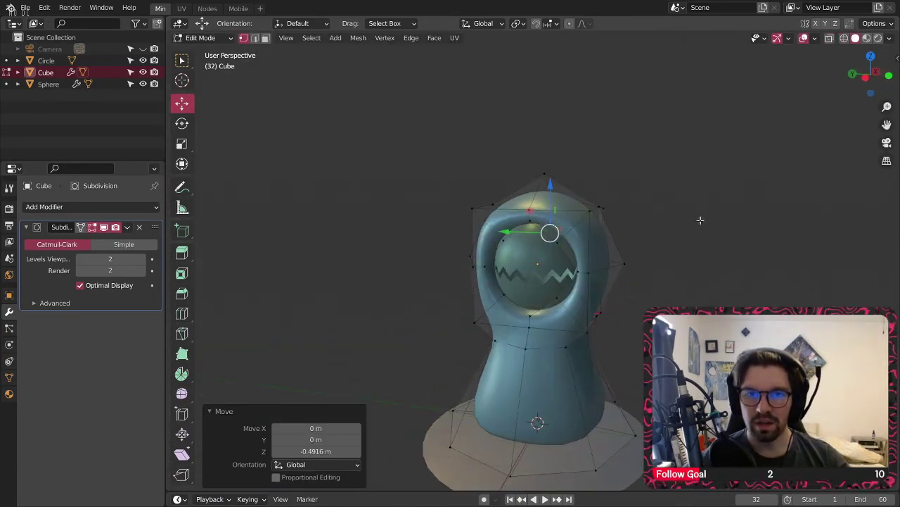
{"action": "scroll", "coordinate": [606, 224], "scroll_direction": "up", "scroll_amount": 5}
{"action": "middle_click_drag", "start_coordinate": [609, 223], "coordinate": [626, 220]}
{"action": "middle_click_drag", "start_coordinate": [602, 291], "coordinate": [583, 272], "text": "shift"}
{"action": "scroll", "coordinate": [489, 281], "scroll_direction": "up", "scroll_amount": 4}
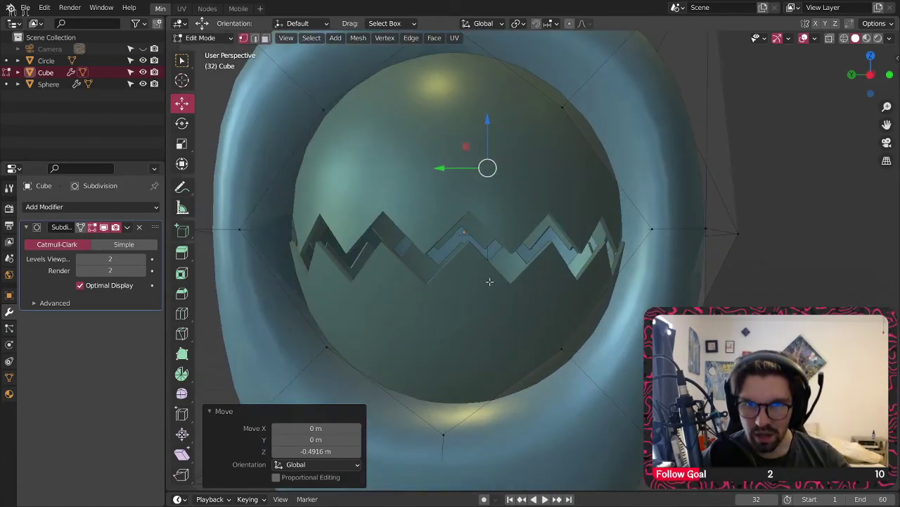
{"action": "scroll", "coordinate": [488, 284], "scroll_direction": "up", "scroll_amount": 3}
{"action": "mouse_move", "coordinate": [487, 255]}
{"action": "middle_mouse_down"}
{"action": "mouse_move", "coordinate": [478, 251]}
{"action": "mouse_move", "coordinate": [504, 257]}
{"action": "middle_mouse_up"}
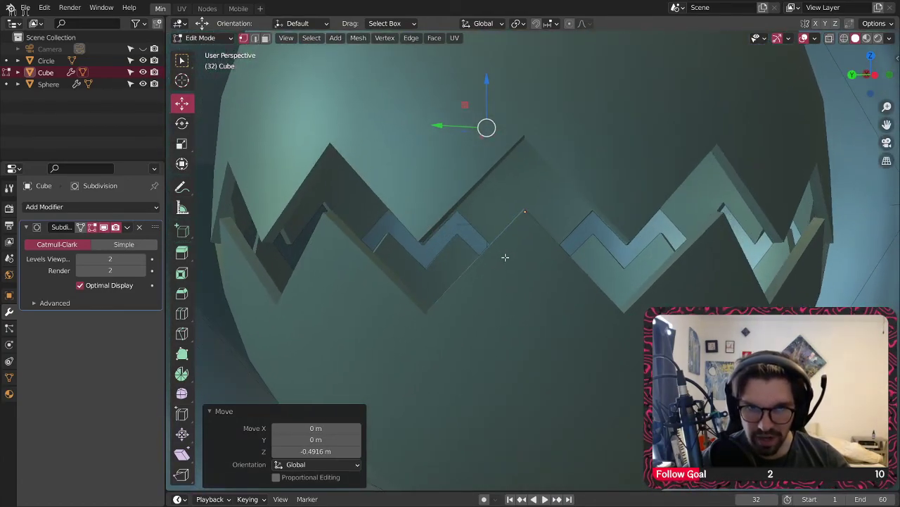
{"action": "scroll", "coordinate": [504, 257], "scroll_direction": "down", "scroll_amount": 8}
- Return to Object Mode and view the whole hooded figure from the front
{"action": "left_click", "coordinate": [204, 38]}
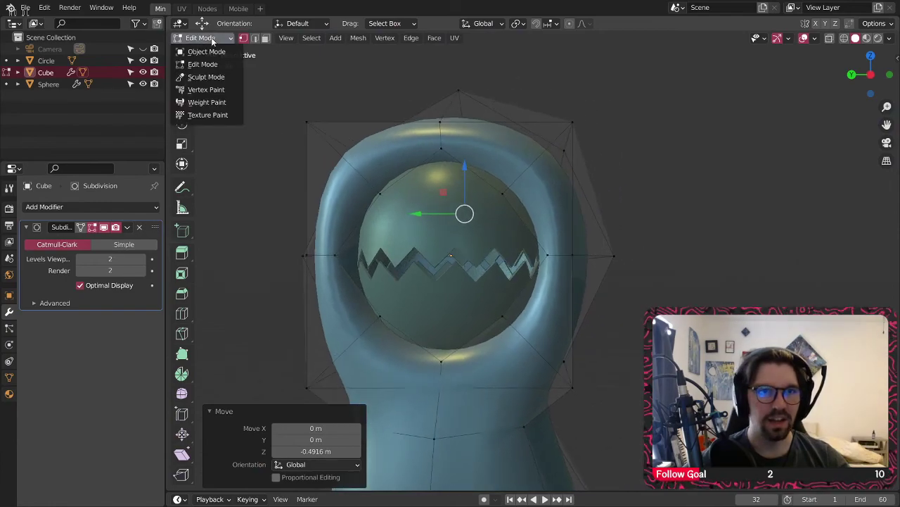
{"action": "left_click", "coordinate": [206, 51]}
{"action": "scroll", "coordinate": [281, 190], "scroll_direction": "down", "scroll_amount": 5}
{"action": "middle_click_drag", "start_coordinate": [487, 239], "coordinate": [363, 223]}
{"action": "scroll", "coordinate": [381, 225], "scroll_direction": "up", "scroll_amount": 1}
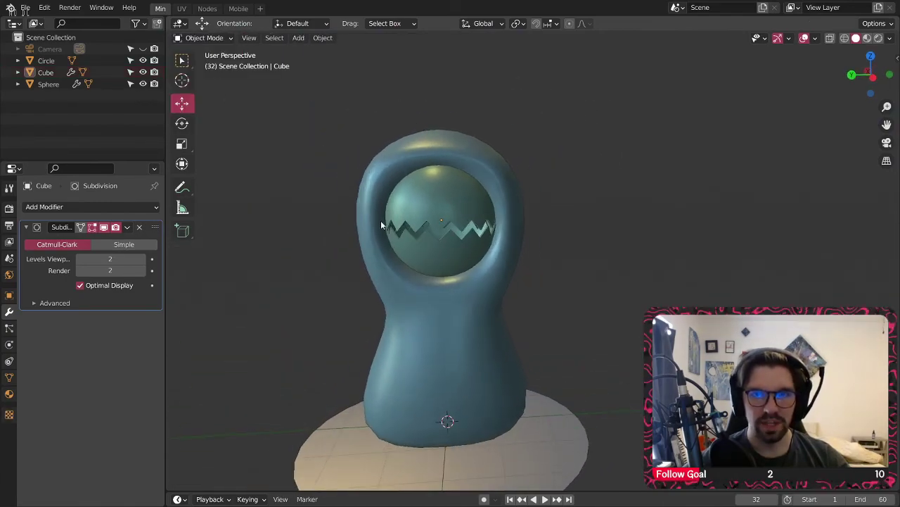
- Widen the hood slightly by spreading its outer side vertices along the Y axis in Edit Mode, and return to Object Mode
{"action": "left_click", "coordinate": [206, 38]}
{"action": "left_click", "coordinate": [365, 188]}
{"action": "left_click", "coordinate": [205, 38]}
{"action": "left_click", "coordinate": [204, 63]}
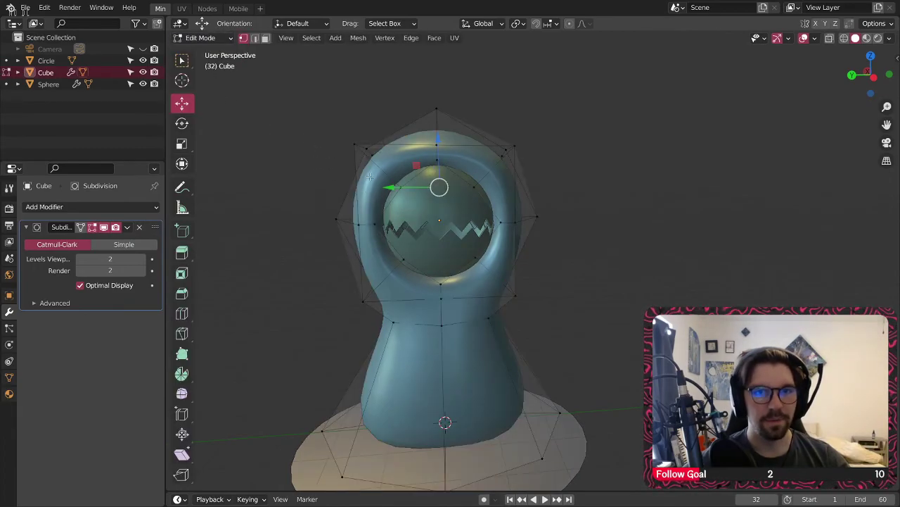
{"action": "scroll", "coordinate": [369, 177], "scroll_direction": "up", "scroll_amount": 3}
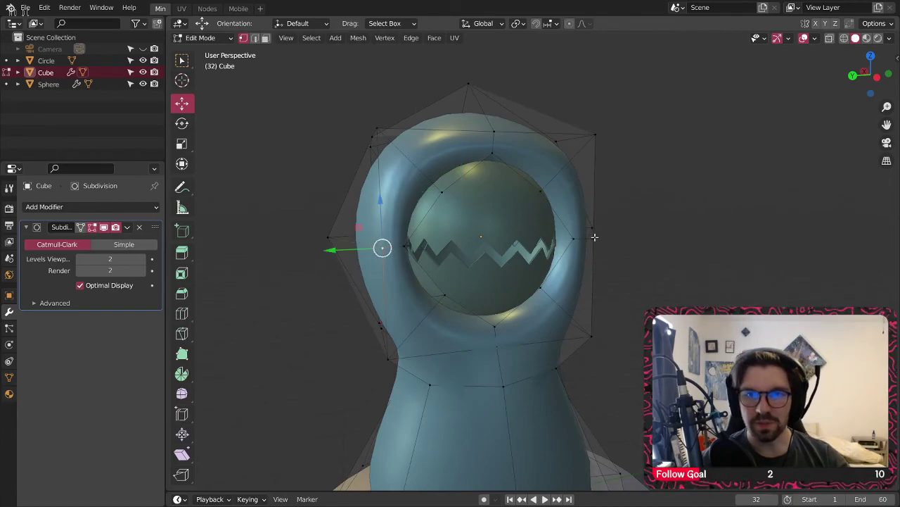
{"action": "left_click_drag", "start_coordinate": [457, 245], "coordinate": [447, 246]}
{"action": "left_click", "coordinate": [206, 38]}
{"action": "left_click", "coordinate": [202, 49]}
{"action": "scroll", "coordinate": [317, 220], "scroll_direction": "down", "scroll_amount": 3}
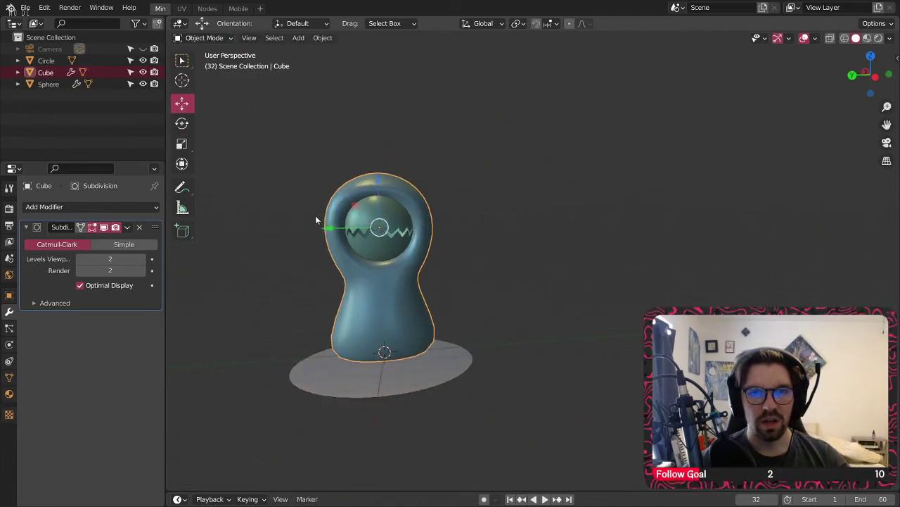
- Examine the hooded figure from the front, side and back, including the neck and the body's base
{"action": "middle_click_drag", "start_coordinate": [385, 231], "coordinate": [426, 253]}
{"action": "scroll", "coordinate": [381, 198], "scroll_direction": "up", "scroll_amount": 5}
{"action": "scroll", "coordinate": [404, 295], "scroll_direction": "down", "scroll_amount": 4}
{"action": "scroll", "coordinate": [410, 285], "scroll_direction": "up", "scroll_amount": 4}
{"action": "mouse_move", "coordinate": [410, 286]}
{"action": "middle_mouse_down"}
{"action": "mouse_move", "coordinate": [388, 324]}
{"action": "mouse_move", "coordinate": [408, 290]}
{"action": "middle_mouse_up"}
{"action": "scroll", "coordinate": [409, 290], "scroll_direction": "down", "scroll_amount": 4}
{"action": "middle_click_drag", "start_coordinate": [402, 356], "coordinate": [428, 262]}
{"action": "scroll", "coordinate": [429, 240], "scroll_direction": "up", "scroll_amount": 4}
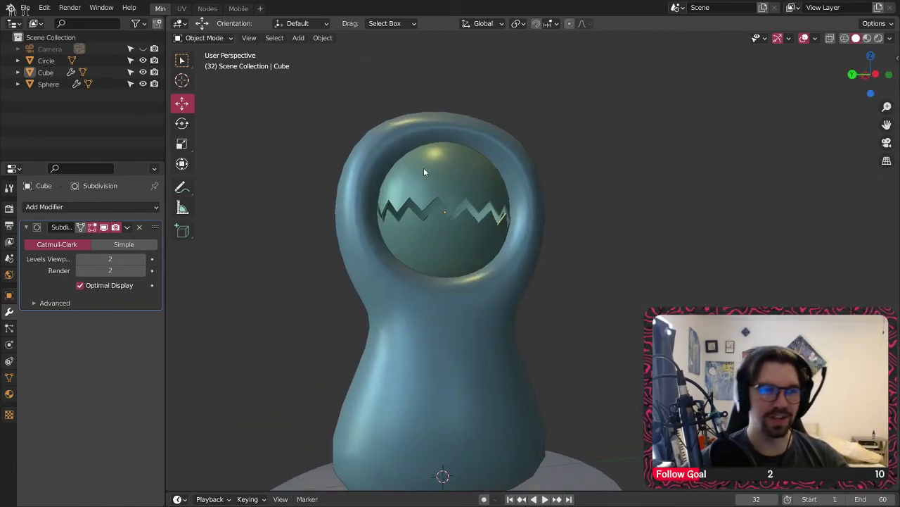
{"action": "middle_click_drag", "start_coordinate": [412, 144], "coordinate": [457, 219]}
{"action": "scroll", "coordinate": [476, 287], "scroll_direction": "down", "scroll_amount": 3}
{"action": "scroll", "coordinate": [458, 220], "scroll_direction": "down", "scroll_amount": 2}
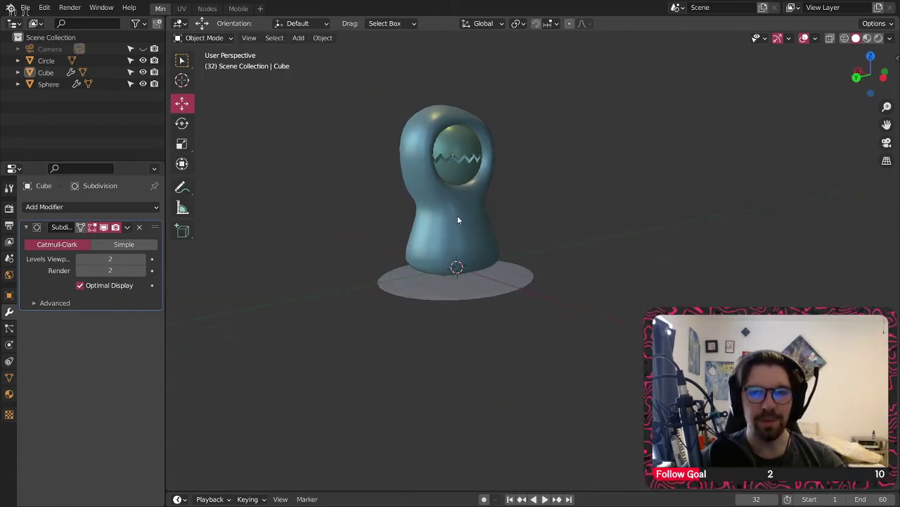
{"action": "middle_click_drag", "start_coordinate": [403, 217], "coordinate": [513, 197]}
{"action": "scroll", "coordinate": [368, 197], "scroll_direction": "up", "scroll_amount": 5}
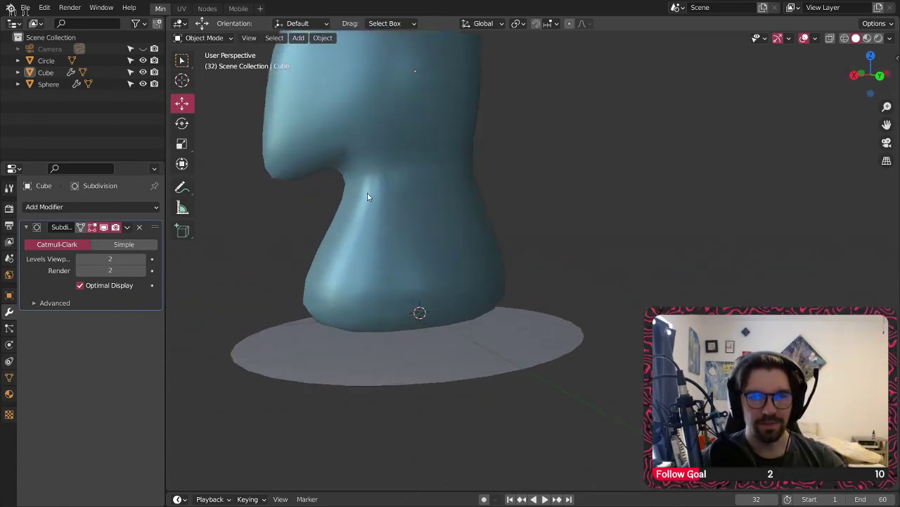
{"action": "scroll", "coordinate": [364, 181], "scroll_direction": "down", "scroll_amount": 4}
{"action": "middle_click_drag", "start_coordinate": [340, 185], "coordinate": [404, 207]}
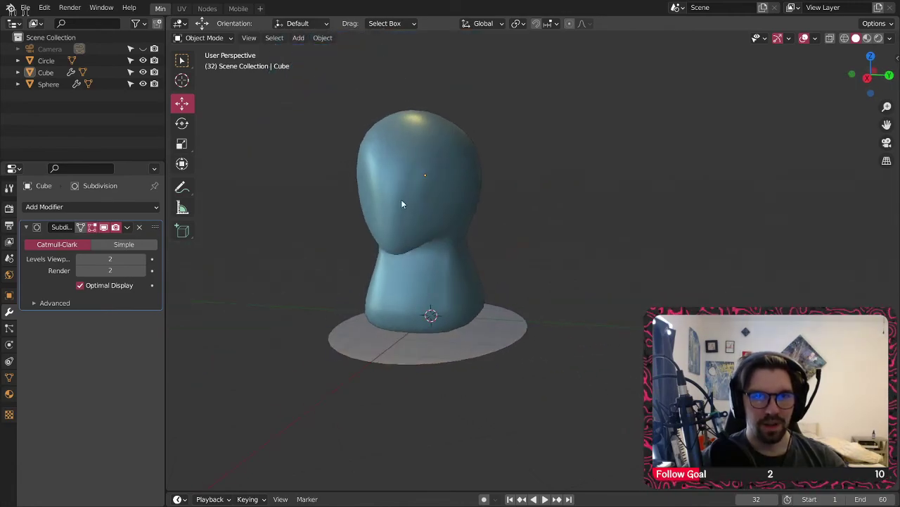
{"action": "scroll", "coordinate": [412, 183], "scroll_direction": "up", "scroll_amount": 3}
{"action": "scroll", "coordinate": [404, 187], "scroll_direction": "down", "scroll_amount": 3}
- Raise the hooded figure along Z so it floats above the disc, and clear the selection
{"action": "left_click", "coordinate": [398, 181]}
{"action": "scroll", "coordinate": [398, 181], "scroll_direction": "up", "scroll_amount": 1}
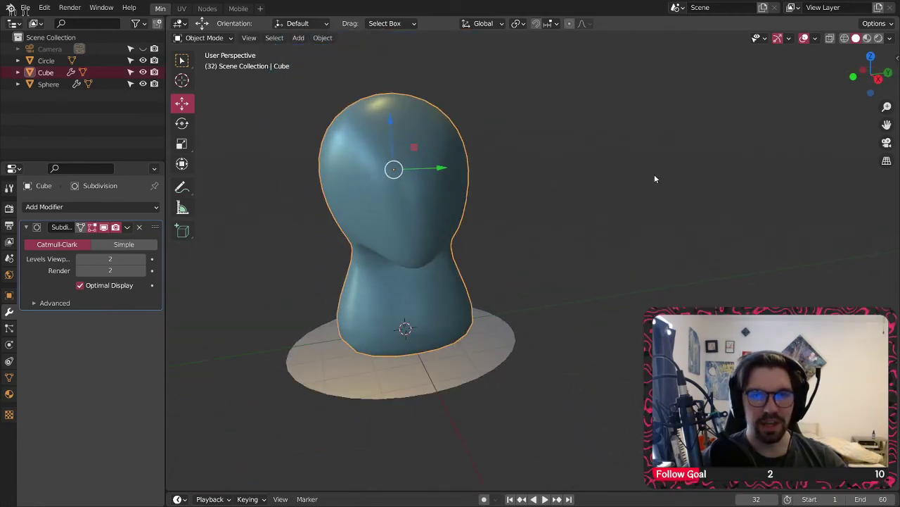
{"action": "middle_click_drag", "start_coordinate": [395, 197], "coordinate": [377, 285]}
{"action": "middle_click_drag", "start_coordinate": [353, 204], "coordinate": [501, 263], "text": "shift"}
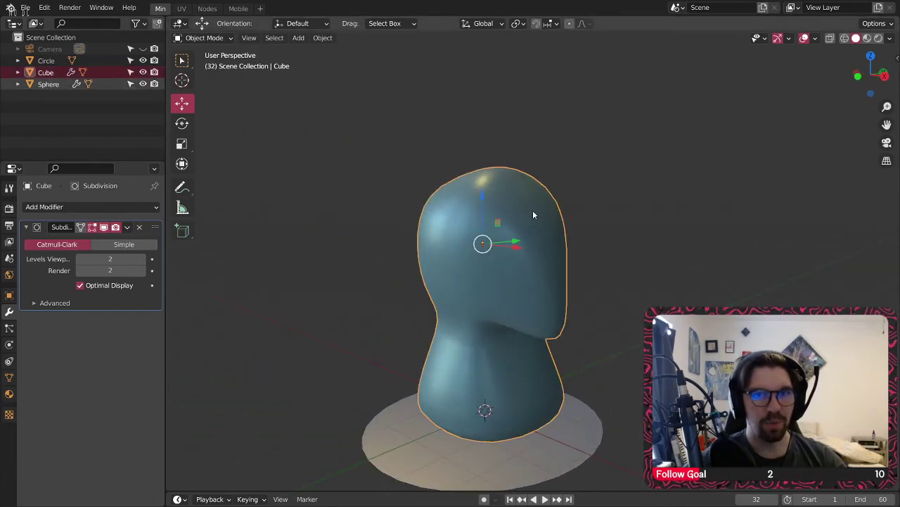
{"action": "left_click_drag", "start_coordinate": [481, 201], "coordinate": [481, 99]}
{"action": "left_click", "coordinate": [695, 190]}
- Select the faces on the underside of the hooded body in Edit Mode and dissolve them into a single face
{"action": "middle_click_drag", "start_coordinate": [453, 189], "coordinate": [418, 253], "text": "shift"}
{"action": "middle_click_drag", "start_coordinate": [341, 272], "coordinate": [479, 218]}
{"action": "left_click", "coordinate": [475, 218]}
{"action": "left_click", "coordinate": [205, 38]}
{"action": "left_click", "coordinate": [207, 64]}
{"action": "middle_click_drag", "start_coordinate": [446, 310], "coordinate": [450, 229]}
{"action": "middle_click_drag", "start_coordinate": [421, 124], "coordinate": [540, 255]}
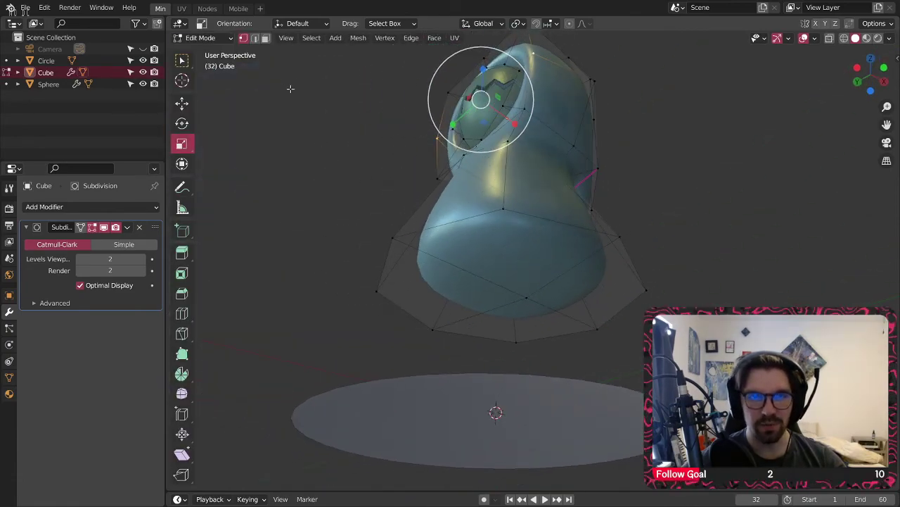
{"action": "left_click_drag", "start_coordinate": [521, 303], "coordinate": [524, 306]}
{"action": "middle_click_drag", "start_coordinate": [524, 306], "coordinate": [515, 304]}
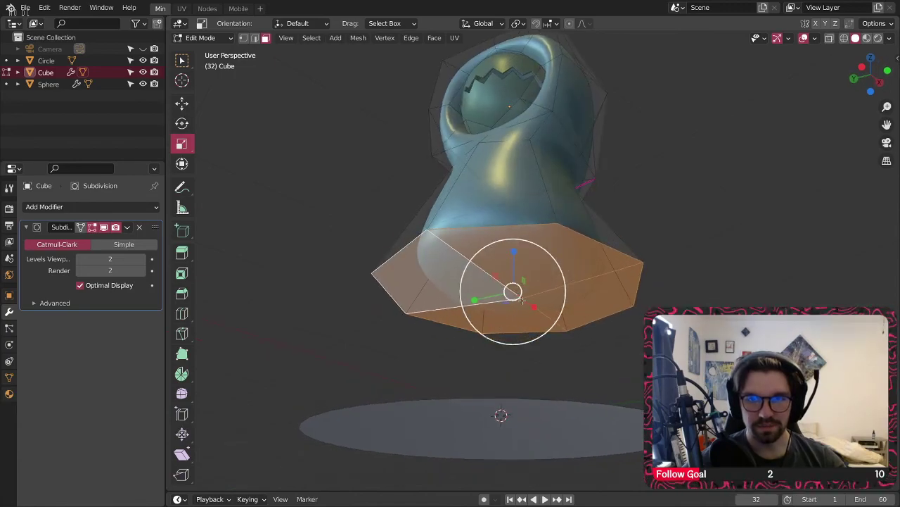
{"action": "right_click", "coordinate": [516, 304]}
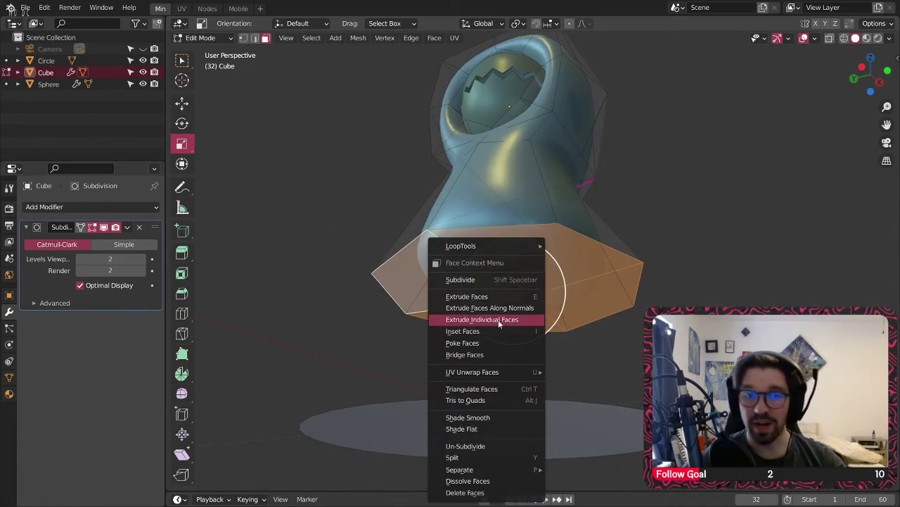
{"action": "left_click", "coordinate": [468, 480]}
- Inset the body's bottom face with a thickness of 0.3783 m
{"action": "middle_click_drag", "start_coordinate": [503, 330], "coordinate": [519, 303]}
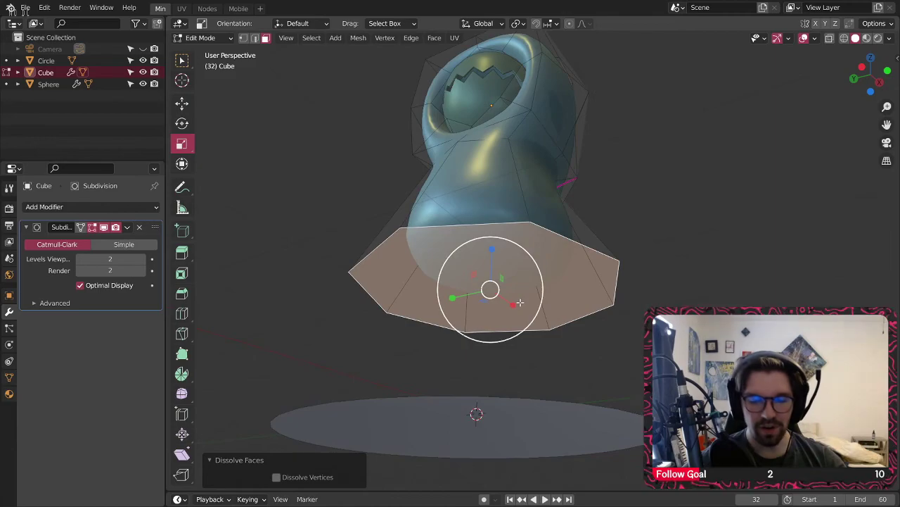
{"action": "key", "text": "i"}
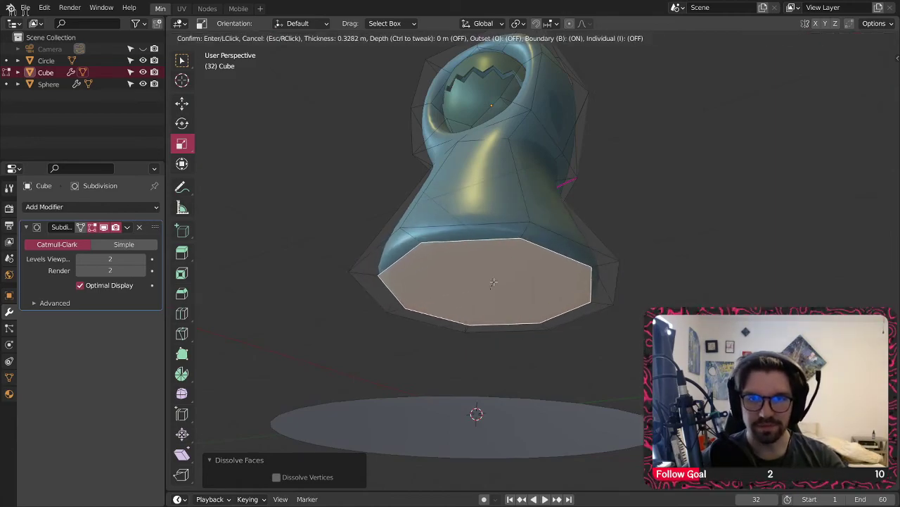
{"action": "left_click", "coordinate": [491, 290]}
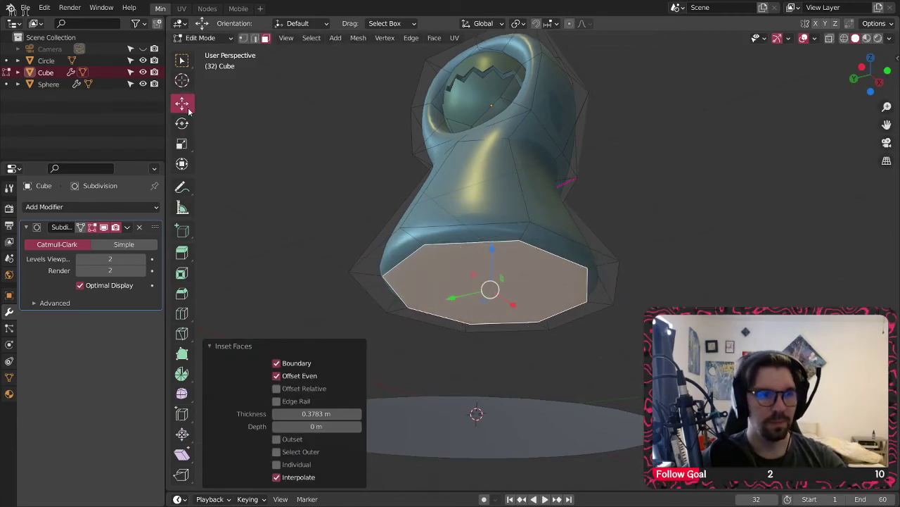
{"action": "mouse_move", "coordinate": [491, 247]}
{"action": "left_mouse_down"}
{"action": "mouse_move", "coordinate": [496, 233]}
{"action": "mouse_move", "coordinate": [493, 249]}
{"action": "left_mouse_up"}
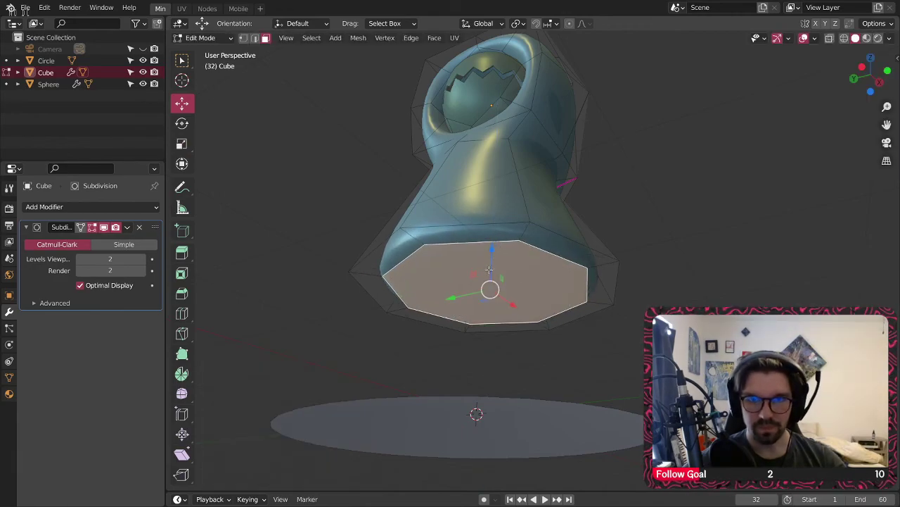
- Extrude the inset bottom face along its normals by -0.661 m into the body and scale it down to about 0.78
{"action": "right_click", "coordinate": [479, 286]}
{"action": "left_click", "coordinate": [471, 135]}
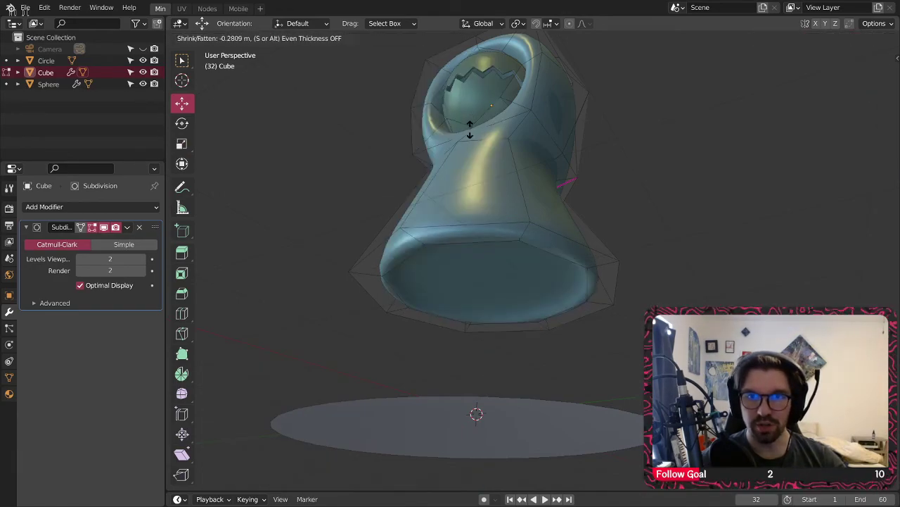
{"action": "left_click", "coordinate": [463, 141]}
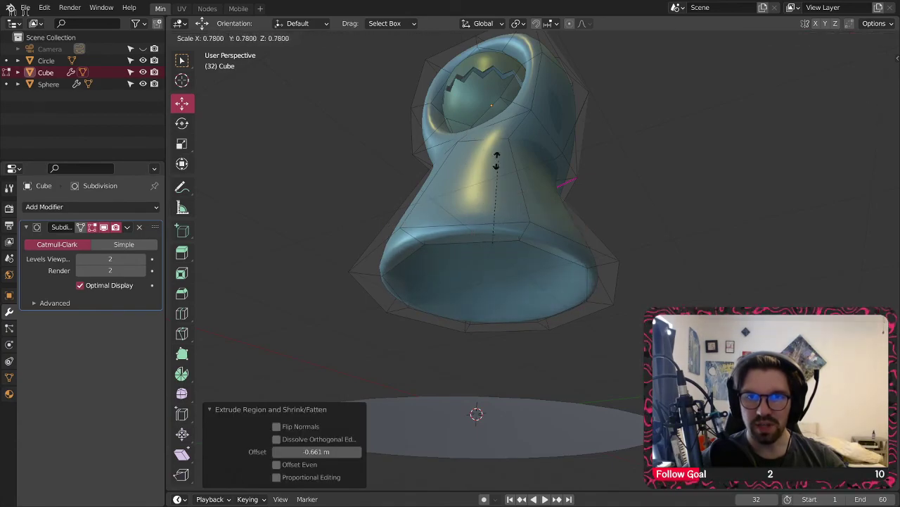
{"action": "left_click", "coordinate": [470, 169]}
{"action": "middle_click_drag", "start_coordinate": [415, 170], "coordinate": [458, 204]}
- Return to Object Mode and examine the figure with its hollowed base and the sphere's crack from several sides
{"action": "left_click", "coordinate": [219, 50]}
{"action": "left_click", "coordinate": [219, 38]}
{"action": "left_click", "coordinate": [208, 52]}
{"action": "middle_click_drag", "start_coordinate": [384, 287], "coordinate": [301, 204]}
{"action": "scroll", "coordinate": [301, 204], "scroll_direction": "down", "scroll_amount": 6}
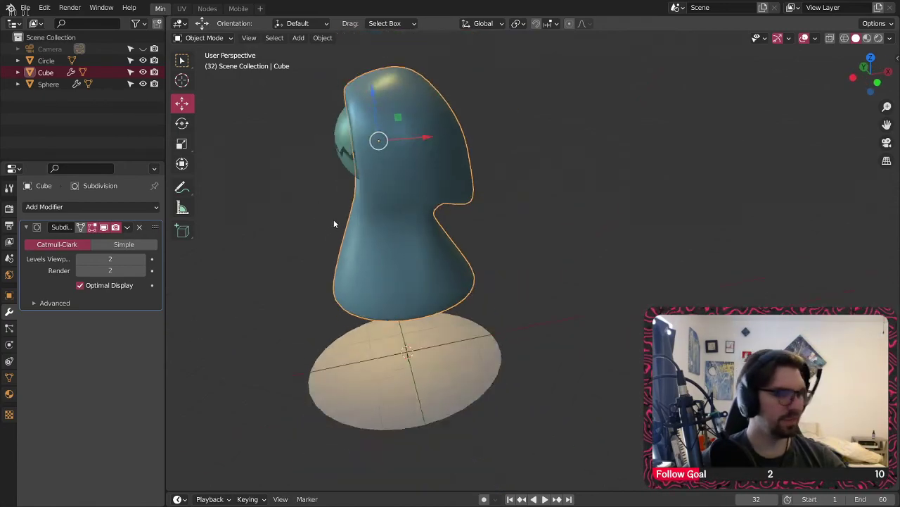
{"action": "middle_click_drag", "start_coordinate": [248, 198], "coordinate": [223, 169]}
{"action": "middle_click_drag", "start_coordinate": [386, 132], "coordinate": [426, 195]}
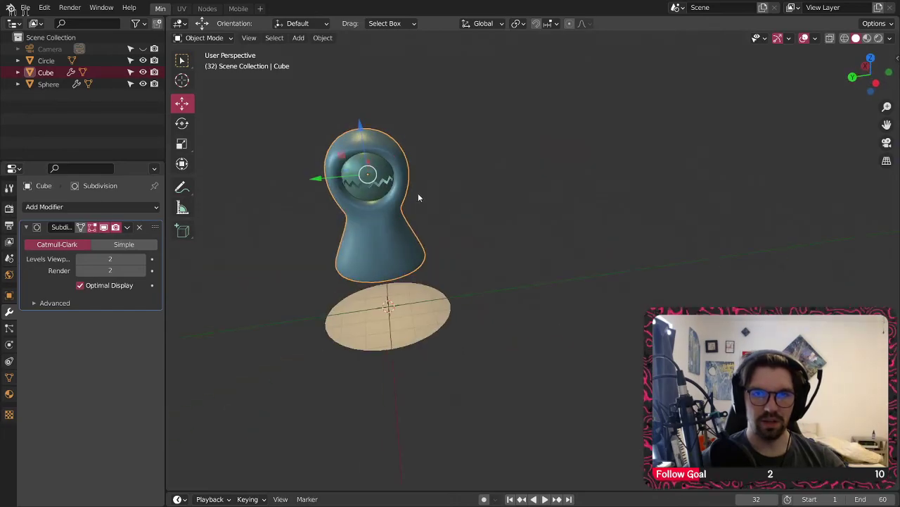
{"action": "scroll", "coordinate": [348, 176], "scroll_direction": "up", "scroll_amount": 3}
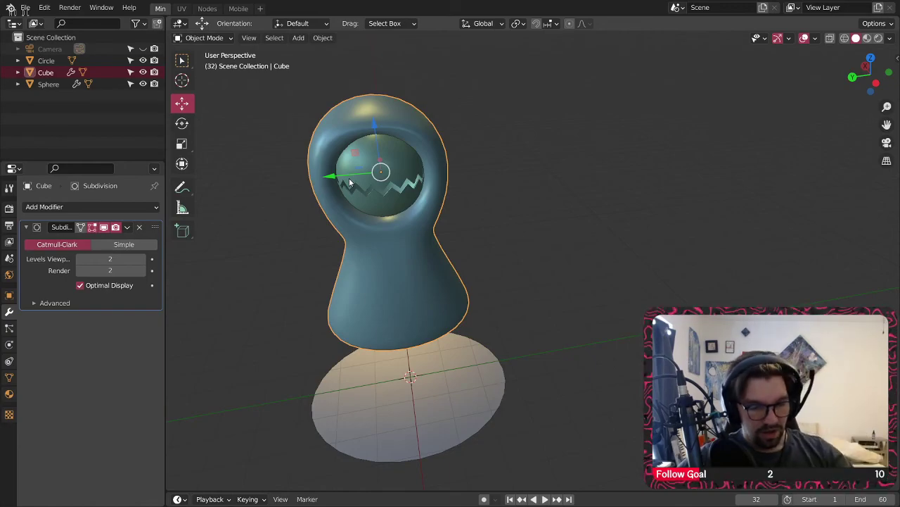
{"action": "middle_click_drag", "start_coordinate": [404, 194], "coordinate": [353, 155]}
{"action": "scroll", "coordinate": [353, 155], "scroll_direction": "up", "scroll_amount": 3}
{"action": "middle_click_drag", "start_coordinate": [385, 184], "coordinate": [441, 211]}
{"action": "left_click", "coordinate": [646, 166]}
{"action": "scroll", "coordinate": [417, 172], "scroll_direction": "up", "scroll_amount": 4}
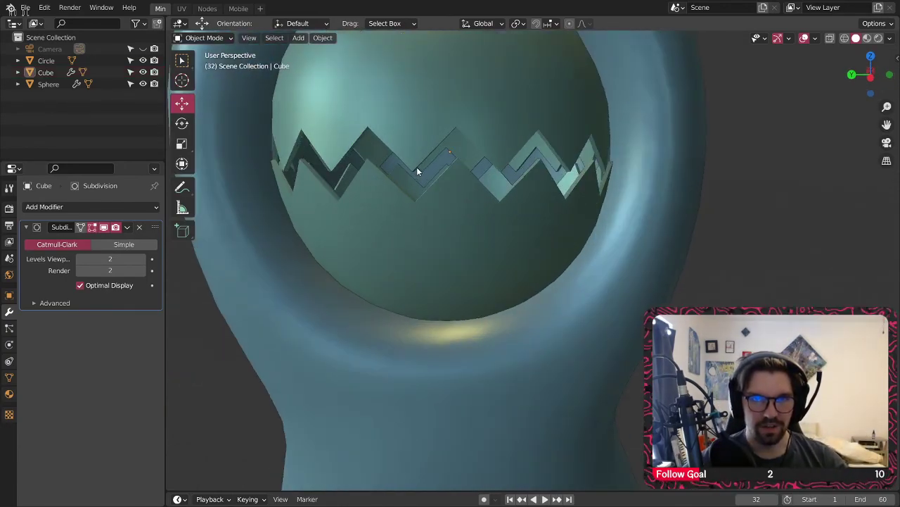
{"action": "scroll", "coordinate": [426, 146], "scroll_direction": "down", "scroll_amount": 2}
- Select the cracked sphere, enter Edit Mode and select all of its faces
{"action": "left_click", "coordinate": [421, 110]}
{"action": "middle_click_drag", "start_coordinate": [404, 115], "coordinate": [405, 138]}
{"action": "scroll", "coordinate": [422, 107], "scroll_direction": "down", "scroll_amount": 2}
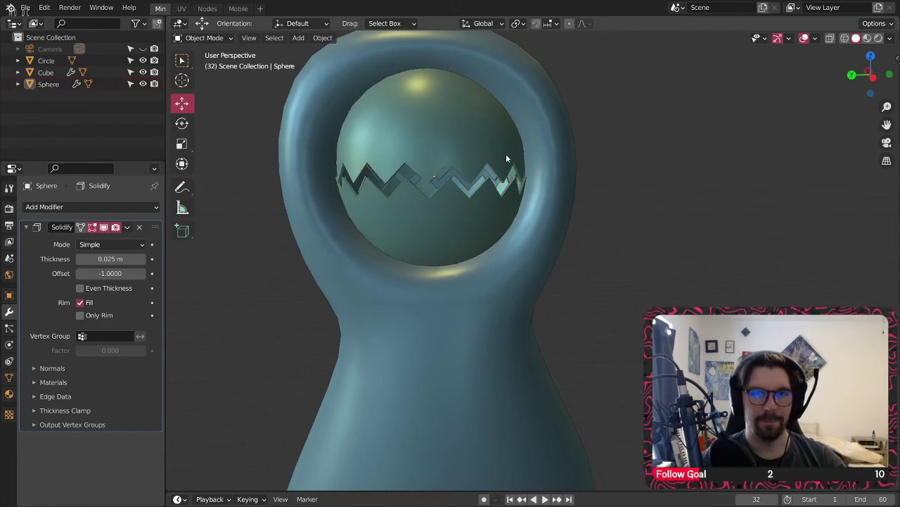
{"action": "left_click", "coordinate": [203, 37]}
{"action": "left_click", "coordinate": [207, 64]}
{"action": "key", "text": "a"}
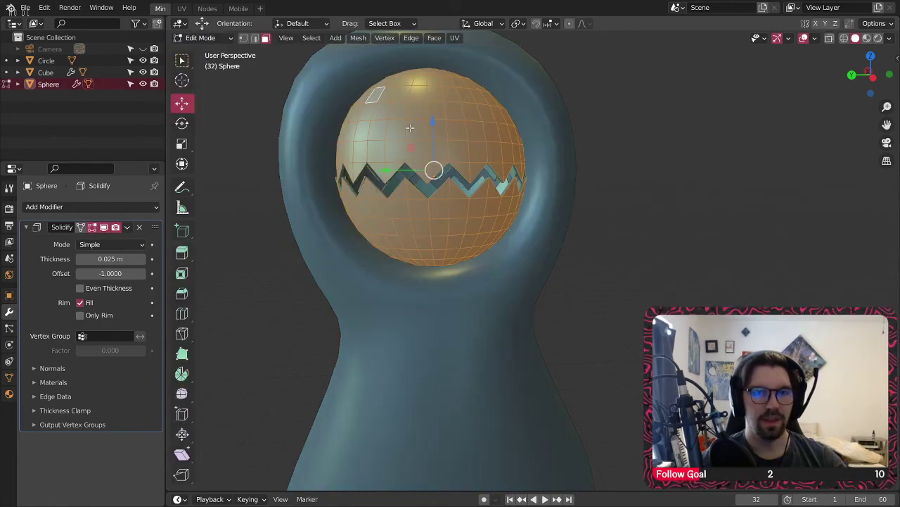
- Try to split the sphere by separating its selected faces with the Selection option, and return to Object Mode
{"action": "right_click", "coordinate": [408, 123]}
{"action": "mouse_move", "coordinate": [411, 283]}
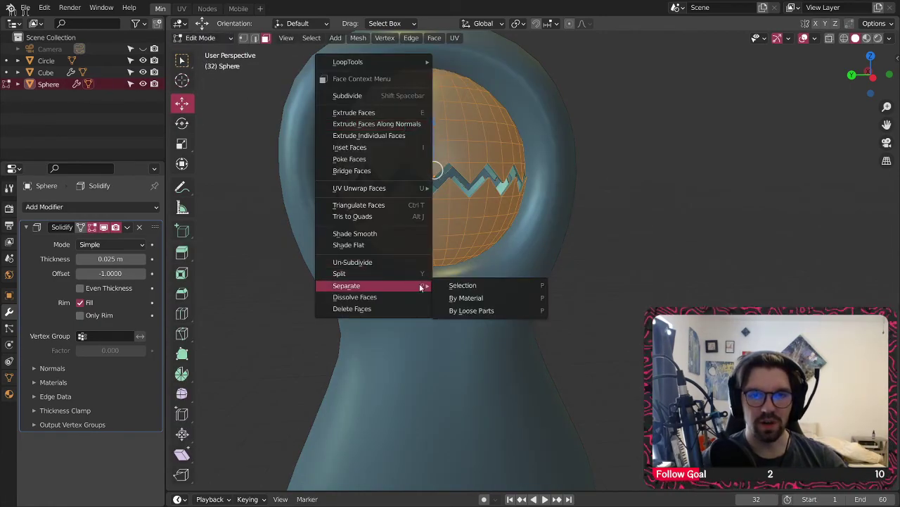
{"action": "left_click", "coordinate": [461, 285]}
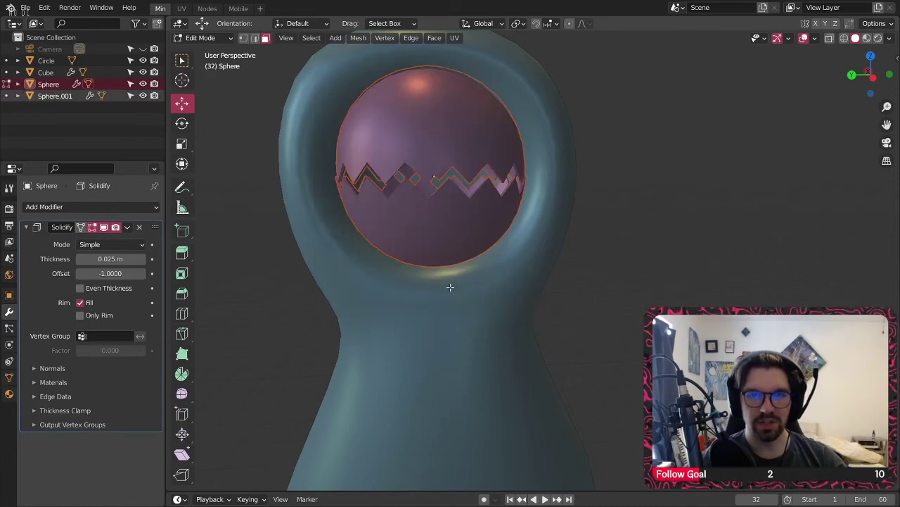
{"action": "left_click", "coordinate": [202, 37]}
{"action": "left_click", "coordinate": [206, 51]}
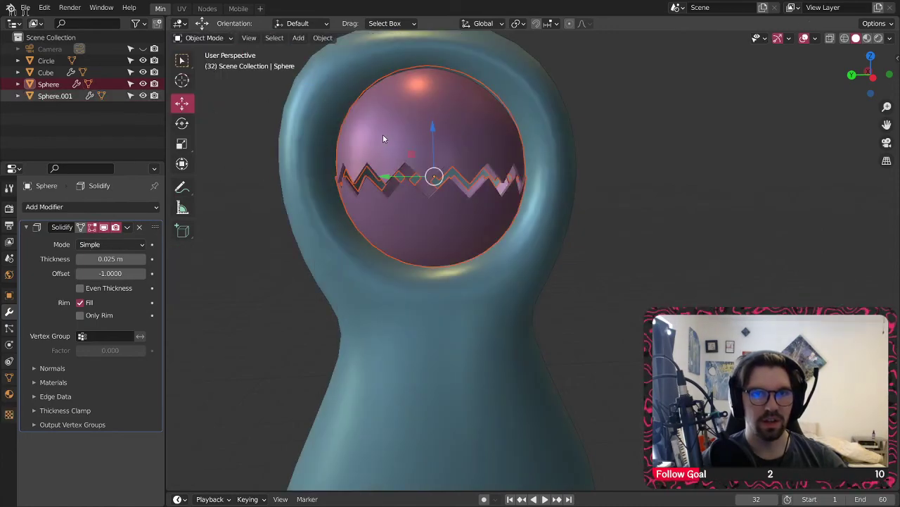
- Undo the separation by selection and restore the selection of all the sphere's faces in Edit Mode
{"action": "key", "text": "ctrl+z"}
{"action": "key", "text": "ctrl+z"}
{"action": "key", "text": "alt+a"}
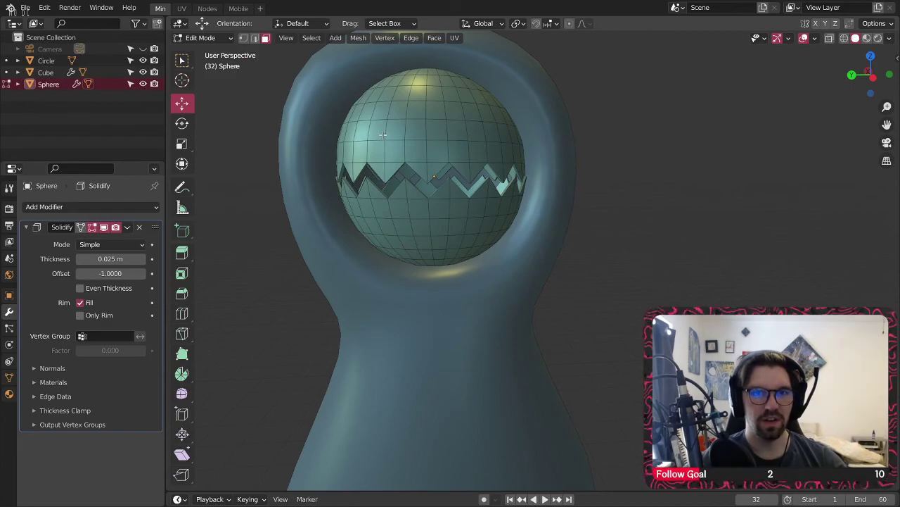
{"action": "key", "text": "ctrl+z"}
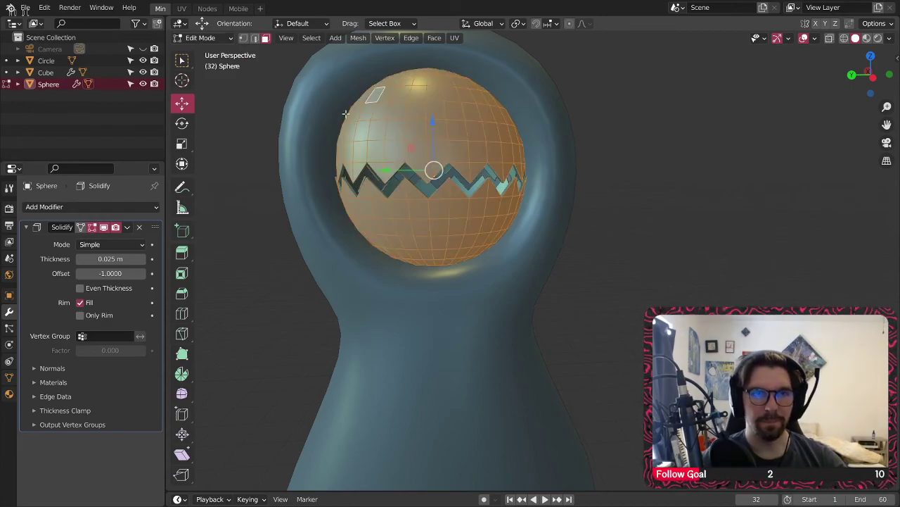
- Separate the sphere's mesh by loose parts into upper and lower shell objects and return to Object Mode
{"action": "right_click", "coordinate": [334, 108]}
{"action": "mouse_move", "coordinate": [373, 237]}
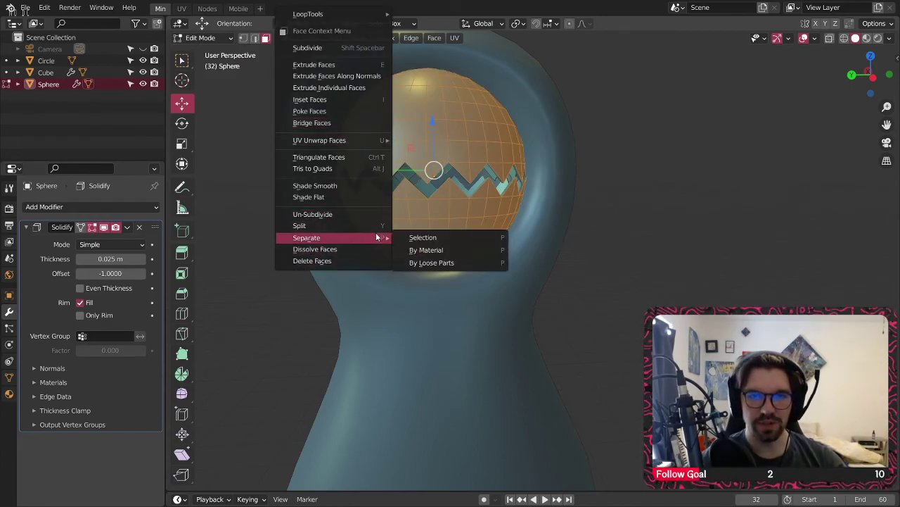
{"action": "left_click", "coordinate": [432, 263]}
{"action": "left_click", "coordinate": [202, 38]}
{"action": "left_click", "coordinate": [204, 49]}
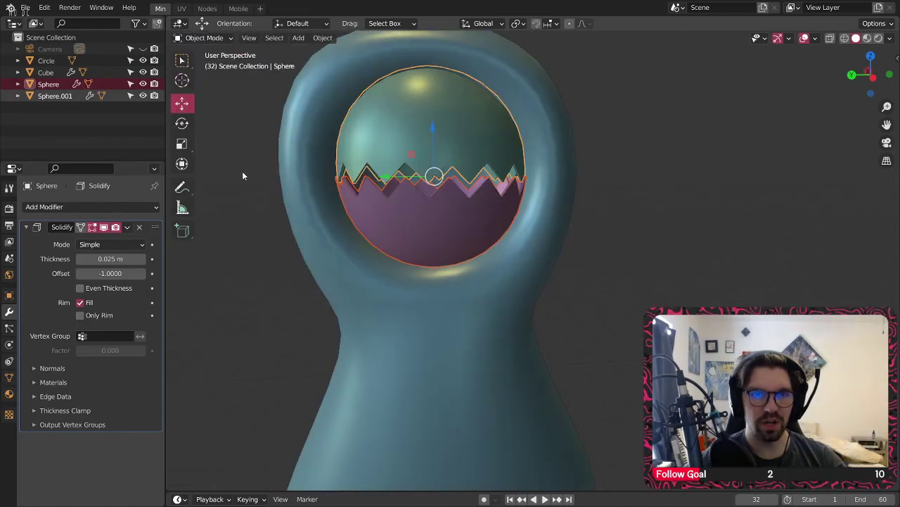
- Lower the sphere's upper shell half by 0.08748 m along Z to narrow the zigzag crack
{"action": "left_click", "coordinate": [414, 124]}
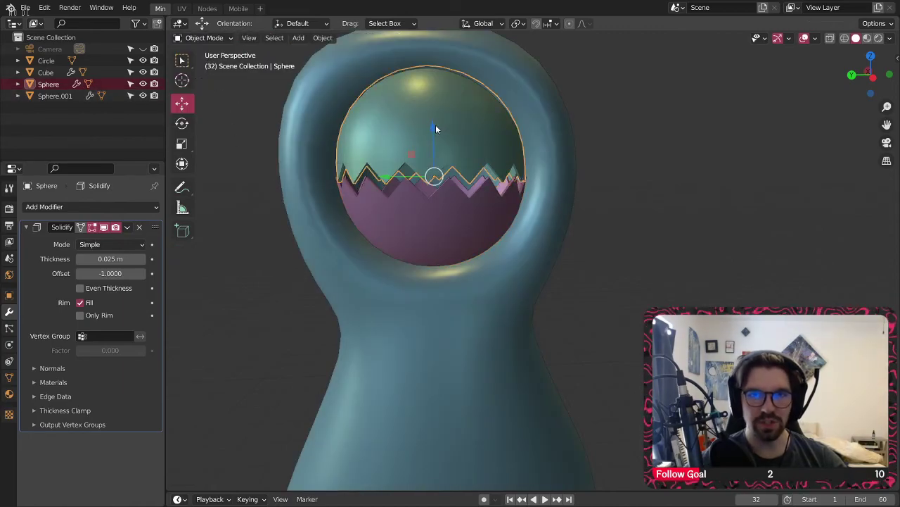
{"action": "left_click_drag", "start_coordinate": [433, 128], "coordinate": [433, 138]}
{"action": "scroll", "coordinate": [646, 208], "scroll_direction": "up", "scroll_amount": 2}
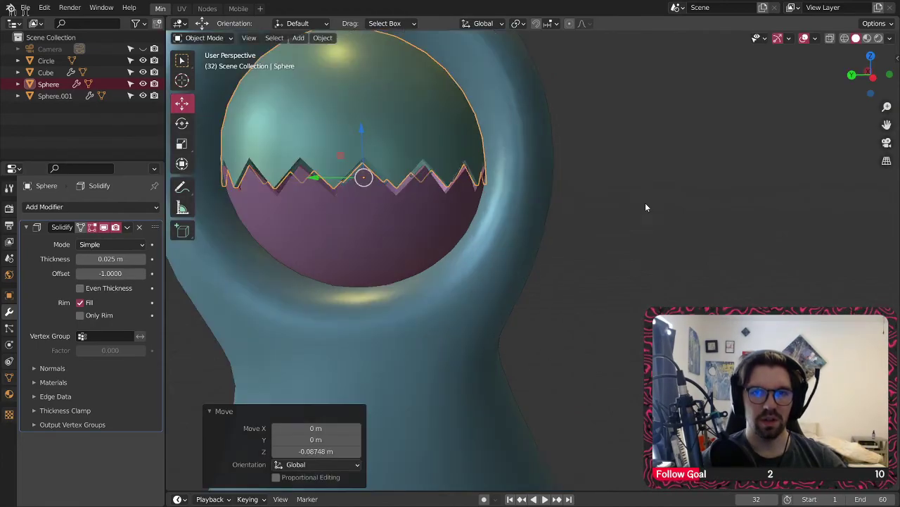
{"action": "middle_click_drag", "start_coordinate": [352, 151], "coordinate": [399, 185]}
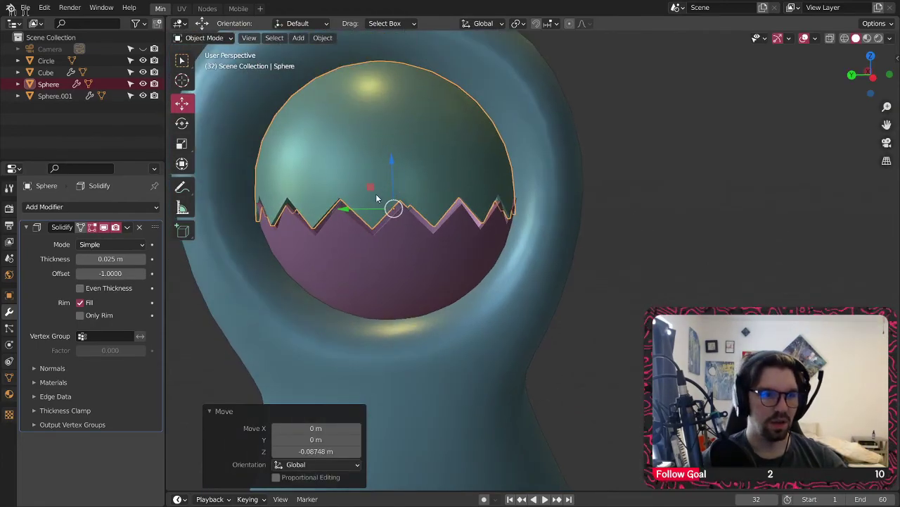
- Clear the selection in Object Mode and select the sphere's lower shell half on its own
{"action": "left_click", "coordinate": [204, 38]}
{"action": "left_click", "coordinate": [206, 54]}
{"action": "key", "text": "alt+a"}
{"action": "left_click", "coordinate": [442, 249]}
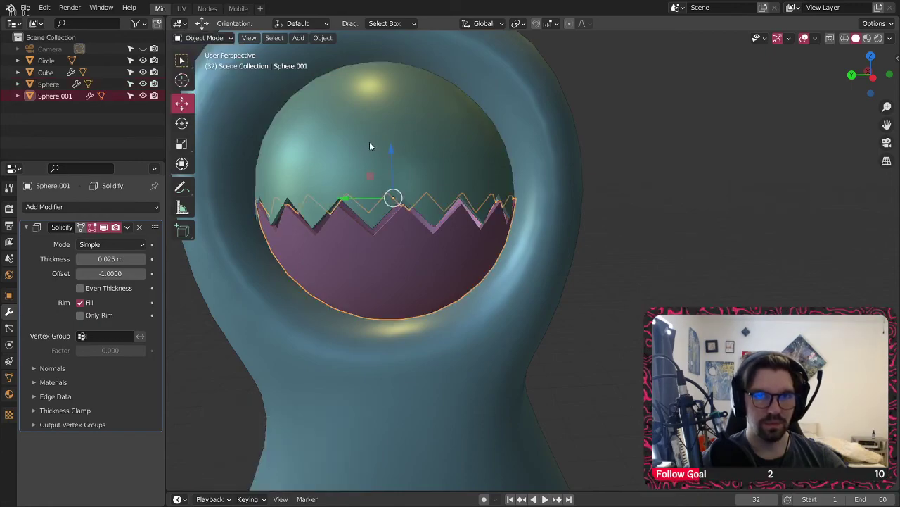
- Add the upper shell half to the selection and scale both shells uniformly by 1.093
{"action": "left_click", "coordinate": [371, 147], "text": "shift"}
{"action": "key", "text": "s"}
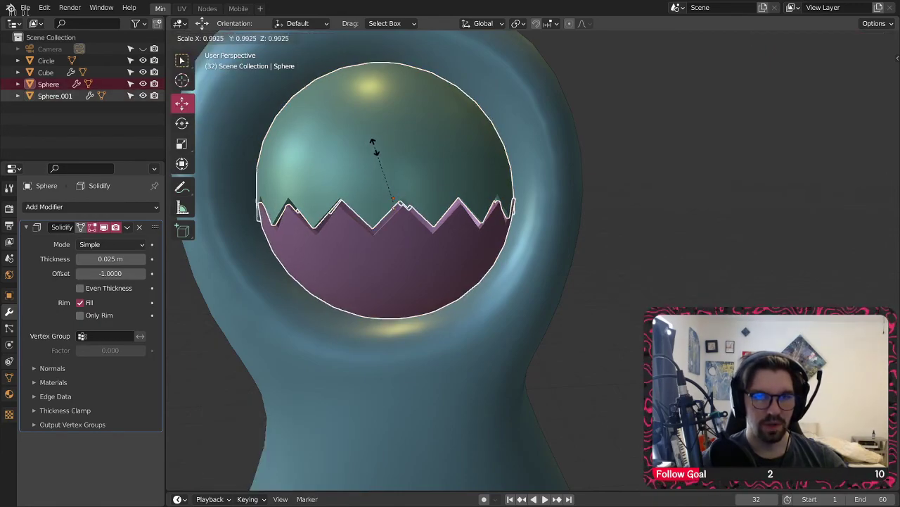
{"action": "left_click", "coordinate": [377, 138]}
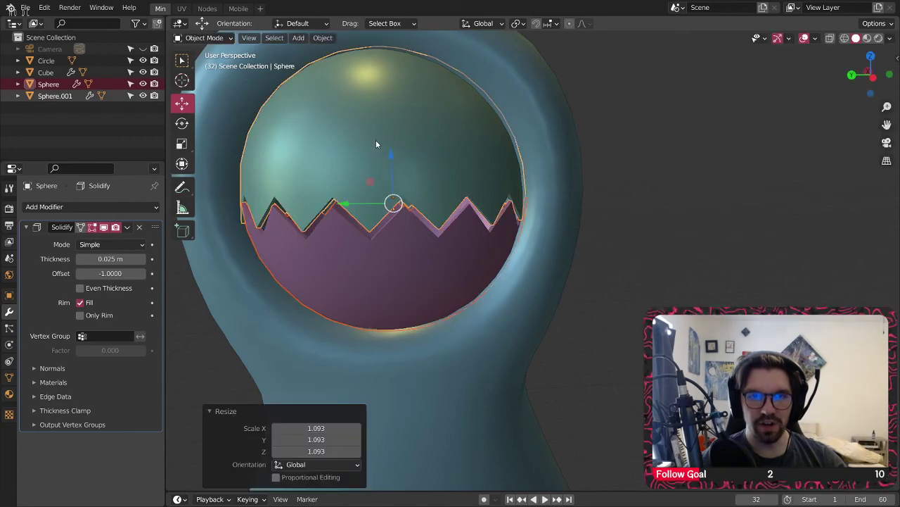
{"action": "scroll", "coordinate": [374, 211], "scroll_direction": "up", "scroll_amount": 6}
{"action": "scroll", "coordinate": [365, 204], "scroll_direction": "down", "scroll_amount": 6}
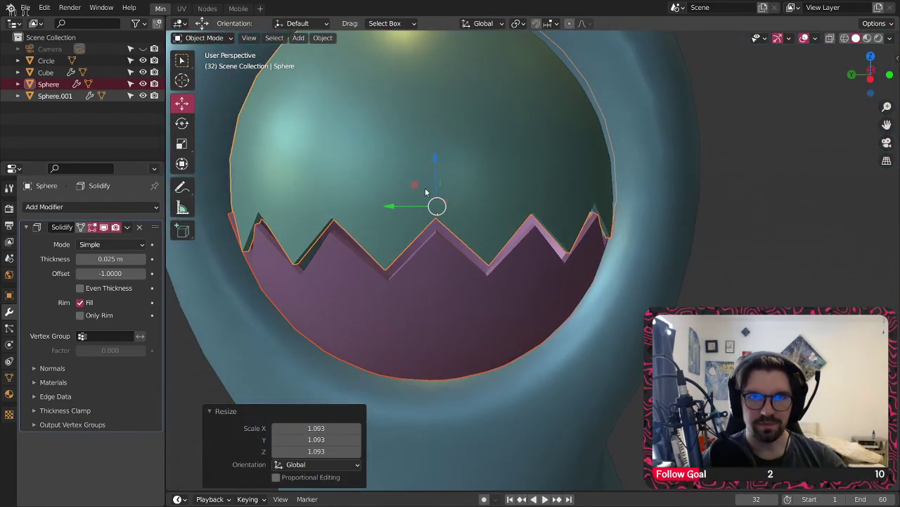
- Nudge the two shell halves slightly upward along Z and clear the selection
{"action": "scroll", "coordinate": [416, 183], "scroll_direction": "down", "scroll_amount": 3}
{"action": "middle_click_drag", "start_coordinate": [423, 185], "coordinate": [444, 182], "text": "shift"}
{"action": "left_click_drag", "start_coordinate": [439, 165], "coordinate": [441, 160]}
{"action": "left_click", "coordinate": [786, 278]}
{"action": "scroll", "coordinate": [603, 231], "scroll_direction": "down", "scroll_amount": 4}
{"action": "middle_click_drag", "start_coordinate": [555, 221], "coordinate": [453, 224]}
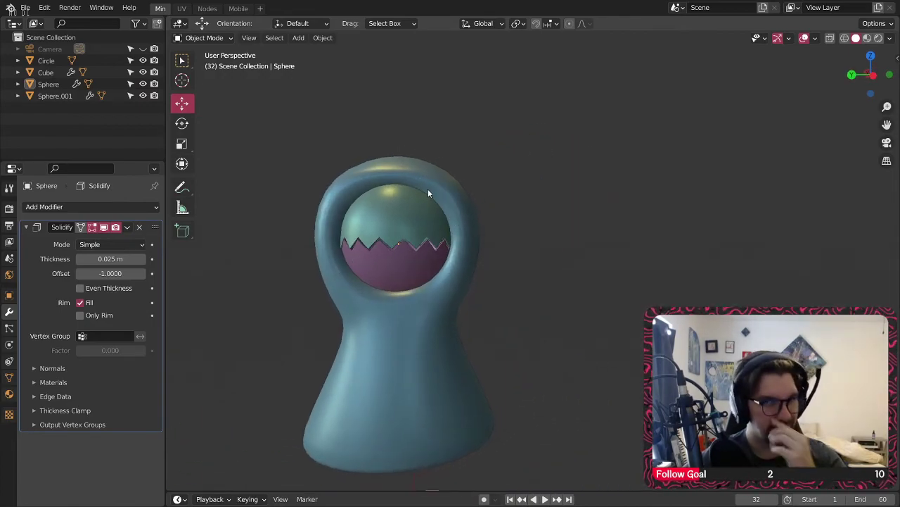
{"action": "scroll", "coordinate": [397, 211], "scroll_direction": "up", "scroll_amount": 3}
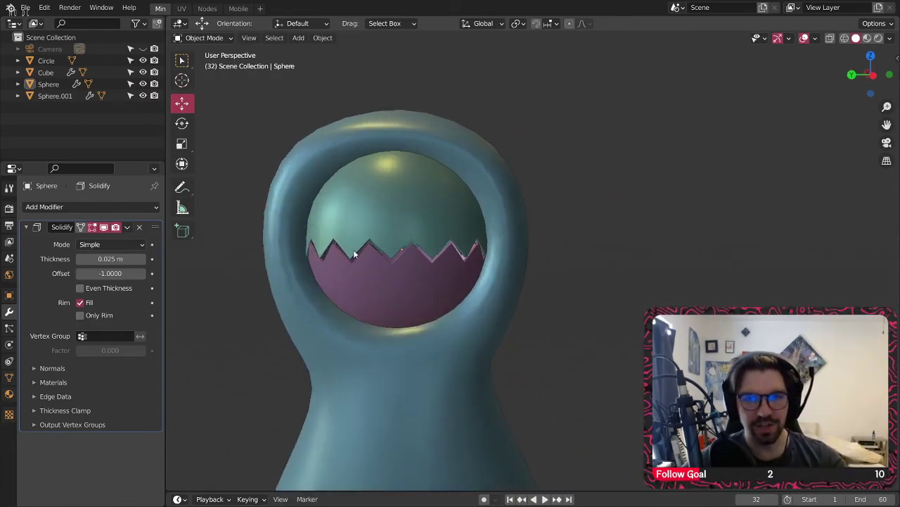
{"action": "scroll", "coordinate": [357, 251], "scroll_direction": "down", "scroll_amount": 3}
- Open the hooded body in Edit Mode with vertex selection, viewed from the back
{"action": "middle_click_drag", "start_coordinate": [374, 273], "coordinate": [453, 157]}
{"action": "left_click", "coordinate": [338, 175]}
{"action": "left_click", "coordinate": [204, 38]}
{"action": "left_click", "coordinate": [206, 64]}
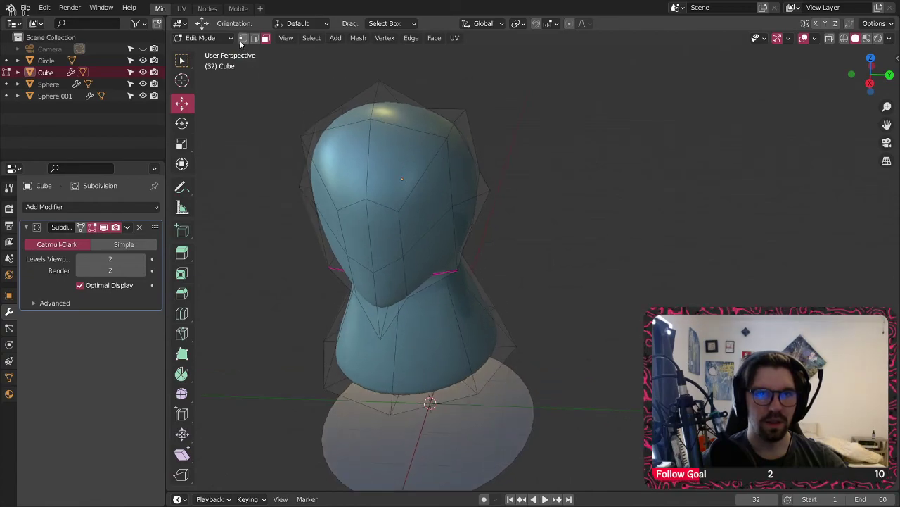
{"action": "left_click", "coordinate": [292, 135], "text": "shift"}
{"action": "middle_click_drag", "start_coordinate": [292, 135], "coordinate": [346, 133]}
- Lower the middle vertices on the back of the hood by 0.38959 m along Z
{"action": "left_click_drag", "start_coordinate": [369, 95], "coordinate": [364, 119]}
{"action": "middle_click_drag", "start_coordinate": [421, 218], "coordinate": [402, 188]}
{"action": "left_click", "coordinate": [368, 190]}
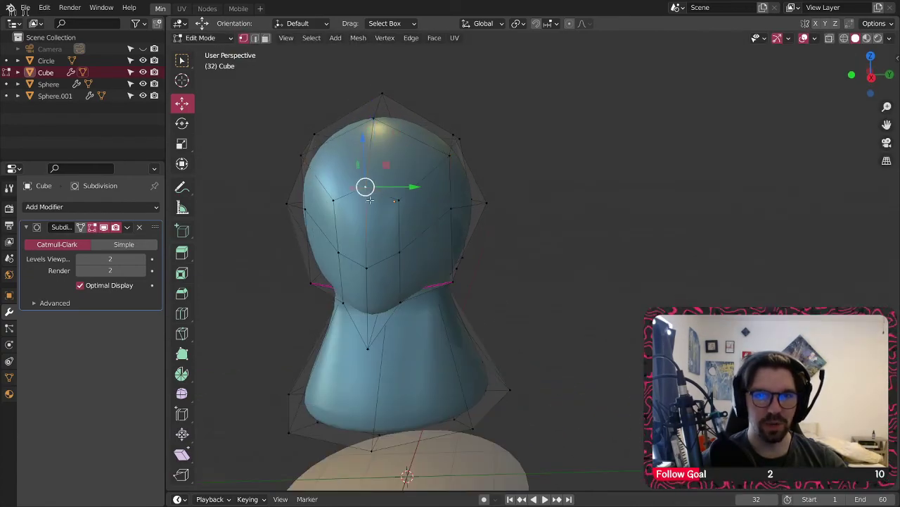
{"action": "left_click_drag", "start_coordinate": [368, 153], "coordinate": [356, 177]}
{"action": "middle_click_drag", "start_coordinate": [355, 177], "coordinate": [468, 216]}
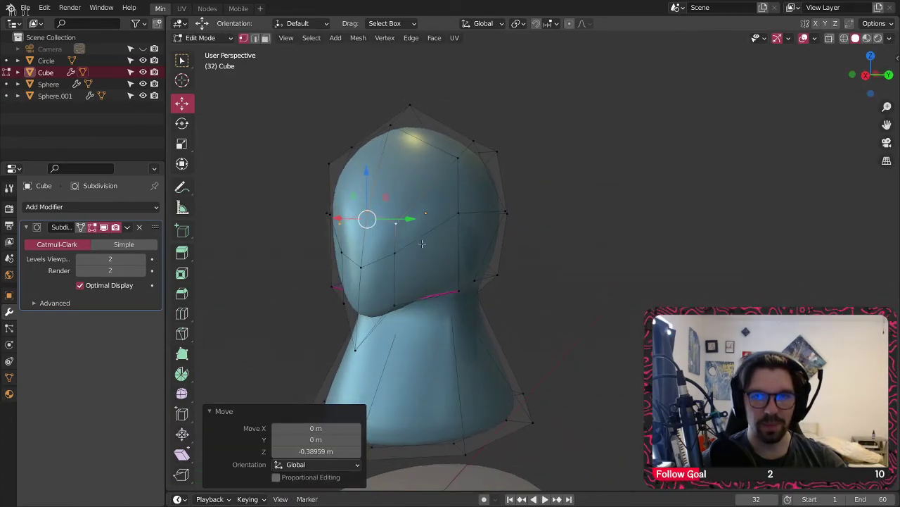
- Select the two side vertices flanking the back of the hood and lower them along Z
{"action": "middle_click_drag", "start_coordinate": [421, 246], "coordinate": [451, 243]}
{"action": "left_click", "coordinate": [453, 220]}
{"action": "left_click", "coordinate": [302, 217], "text": "shift"}
{"action": "middle_click_drag", "start_coordinate": [302, 218], "coordinate": [365, 219]}
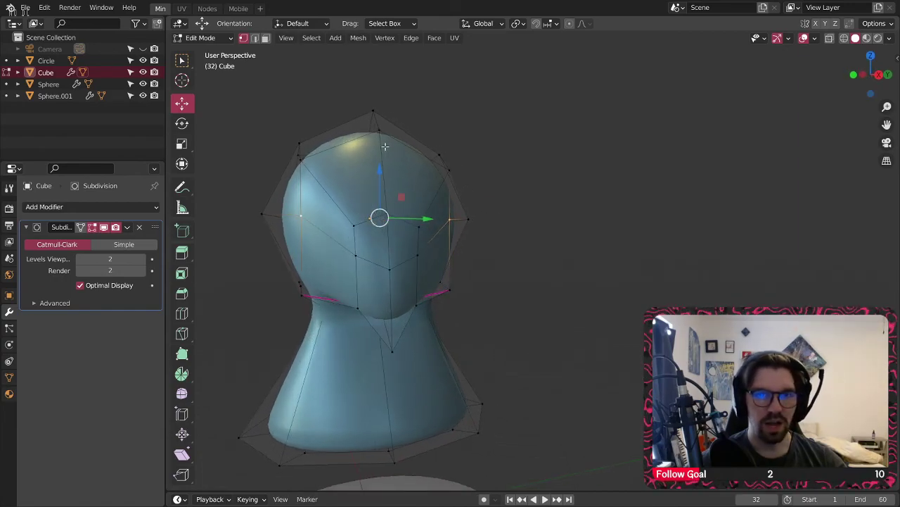
{"action": "left_click_drag", "start_coordinate": [379, 171], "coordinate": [369, 196]}
{"action": "middle_click_drag", "start_coordinate": [421, 193], "coordinate": [393, 195]}
- Pull the hood's centre-back vertex outward along X and lower it by 0.11537 m along Z
{"action": "scroll", "coordinate": [351, 284], "scroll_direction": "up", "scroll_amount": 2}
{"action": "left_click", "coordinate": [358, 266]}
{"action": "middle_click_drag", "start_coordinate": [370, 268], "coordinate": [340, 256]}
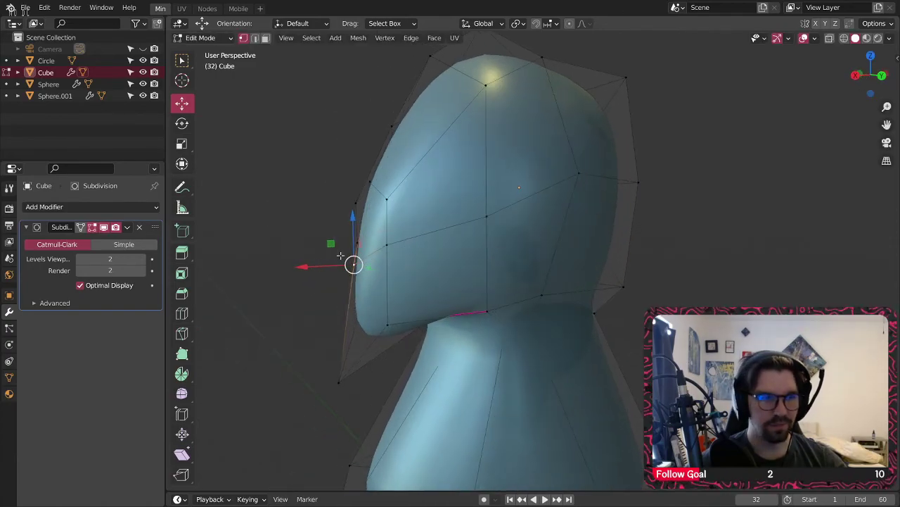
{"action": "left_click_drag", "start_coordinate": [315, 268], "coordinate": [301, 269]}
{"action": "middle_click_drag", "start_coordinate": [343, 245], "coordinate": [399, 232]}
{"action": "left_click_drag", "start_coordinate": [391, 191], "coordinate": [391, 232]}
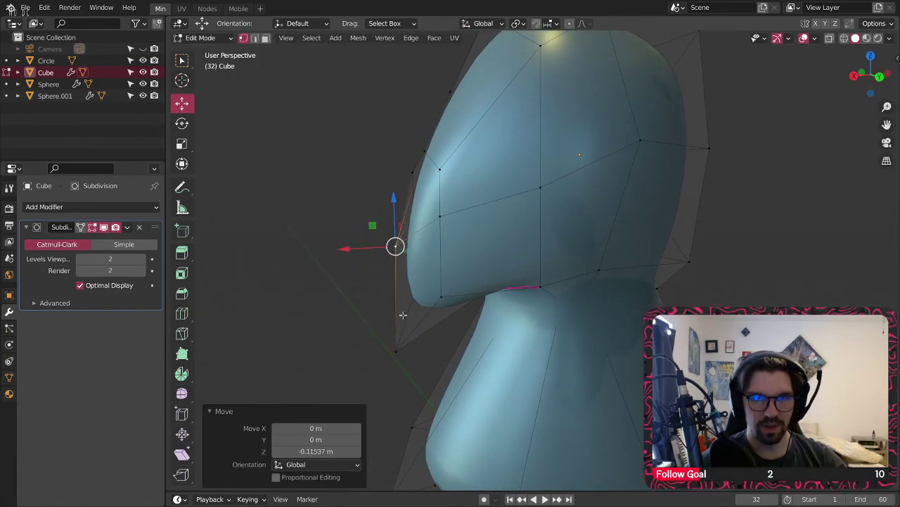
{"action": "middle_click_drag", "start_coordinate": [391, 232], "coordinate": [390, 291]}
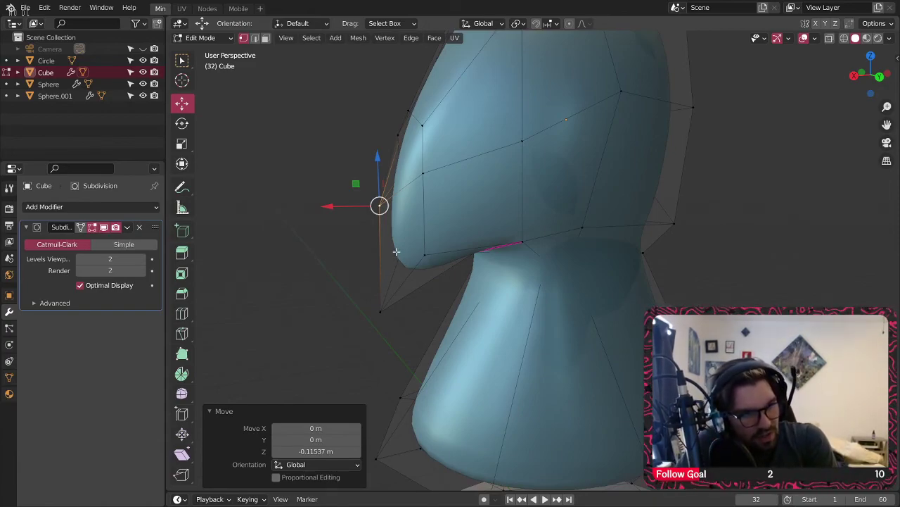
{"action": "middle_click_drag", "start_coordinate": [432, 254], "coordinate": [396, 279]}
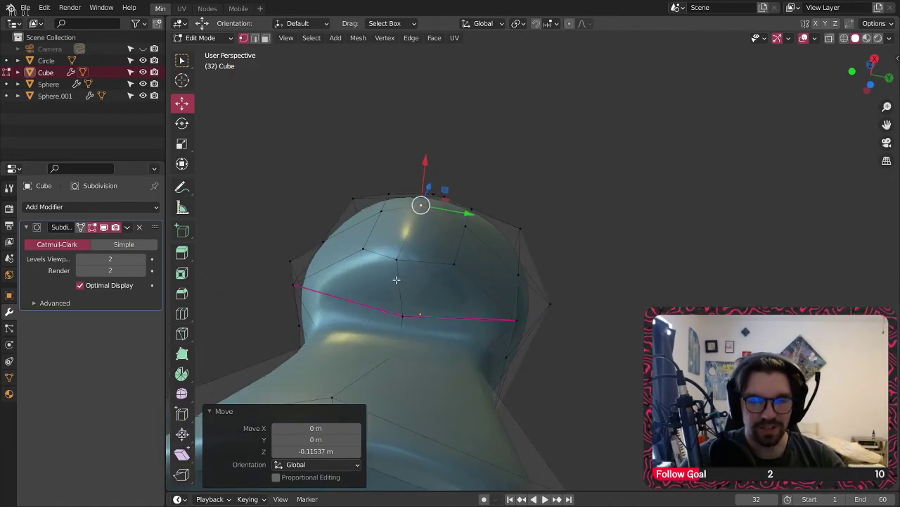
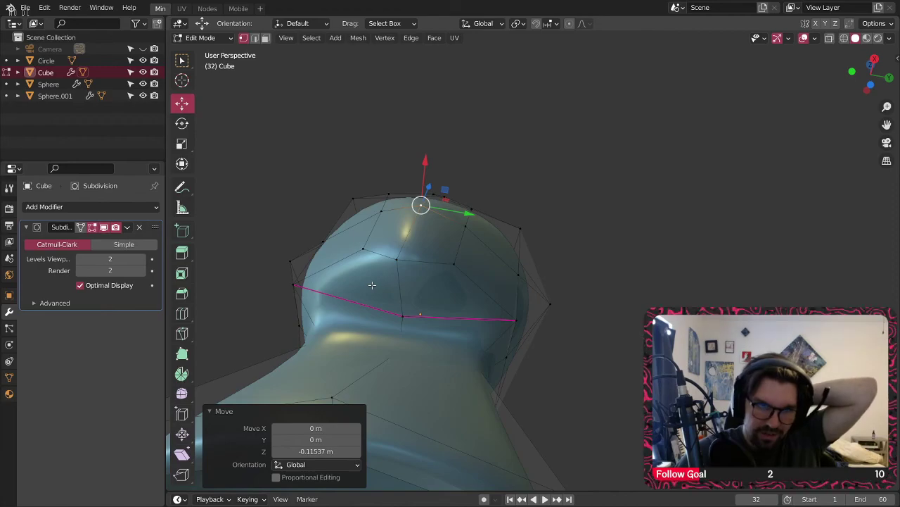
- Subdivide the two edges meeting at the lower tip on the back of the hood
{"action": "middle_click_drag", "start_coordinate": [402, 219], "coordinate": [265, 349]}
{"action": "middle_click_drag", "start_coordinate": [246, 309], "coordinate": [408, 277]}
{"action": "left_click", "coordinate": [254, 37]}
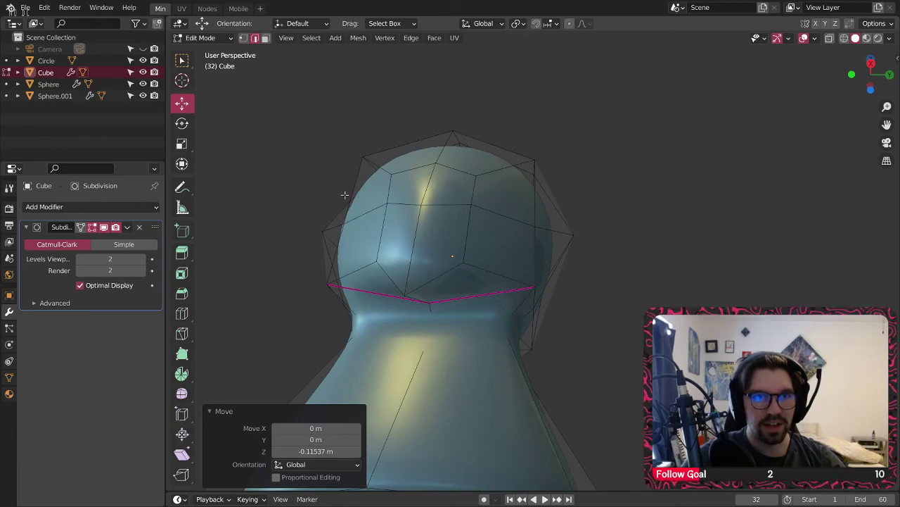
{"action": "middle_click_drag", "start_coordinate": [312, 147], "coordinate": [392, 275]}
{"action": "left_click", "coordinate": [371, 264]}
{"action": "left_click", "coordinate": [424, 266], "text": "shift"}
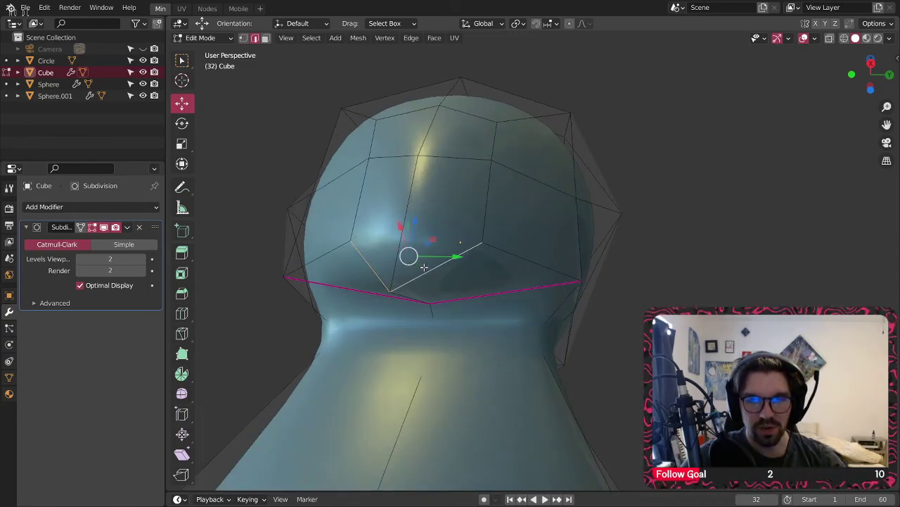
{"action": "key", "text": "shift+r"}
- Connect the two new midpoint vertices with an edge path crossing the hood's centre line
{"action": "left_click", "coordinate": [243, 38]}
{"action": "left_click", "coordinate": [368, 266]}
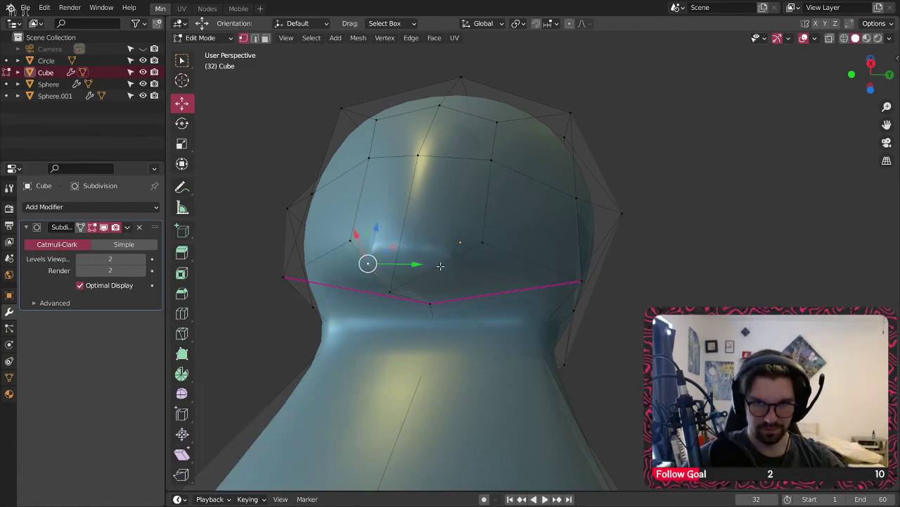
{"action": "key", "text": "j"}
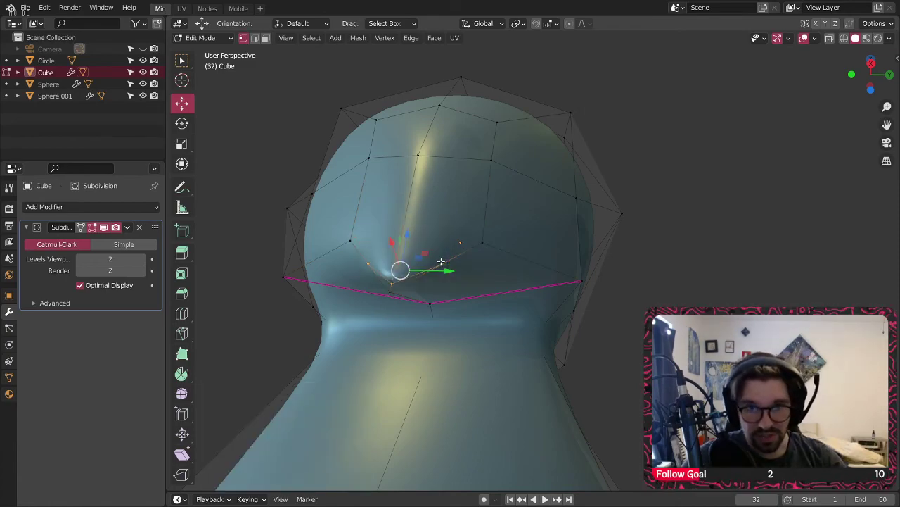
- Raise the new centre-line vertex above the hood's tip by 0.47171 m along Z and shift it inward along X
{"action": "scroll", "coordinate": [377, 290], "scroll_direction": "up", "scroll_amount": 2}
{"action": "left_click", "coordinate": [402, 284]}
{"action": "middle_click_drag", "start_coordinate": [427, 279], "coordinate": [342, 310]}
{"action": "left_click_drag", "start_coordinate": [402, 239], "coordinate": [406, 112]}
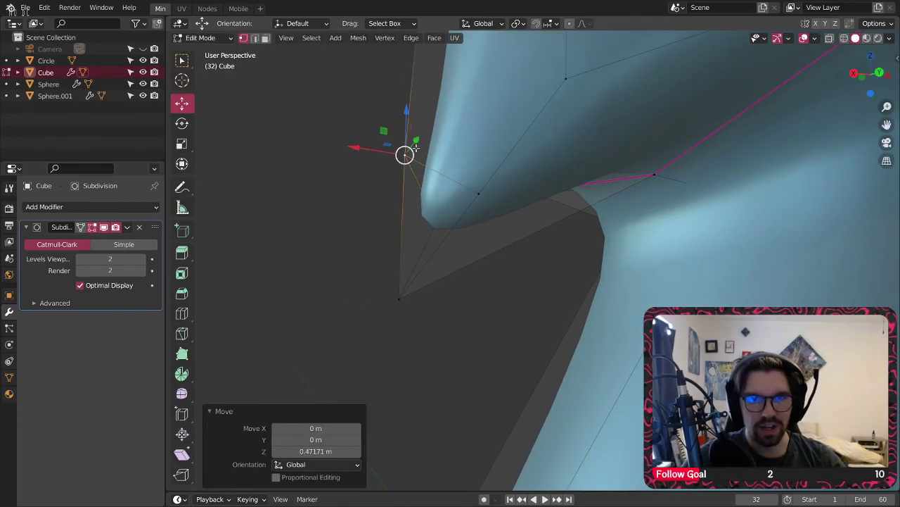
{"action": "left_click_drag", "start_coordinate": [363, 148], "coordinate": [407, 150]}
- Raise the new centre-line vertex slightly more and offset it by -0.050564 m along X
{"action": "scroll", "coordinate": [391, 298], "scroll_direction": "down", "scroll_amount": 3}
{"action": "middle_click_drag", "start_coordinate": [391, 299], "coordinate": [418, 308]}
{"action": "left_click_drag", "start_coordinate": [422, 173], "coordinate": [422, 160]}
{"action": "middle_click_drag", "start_coordinate": [421, 204], "coordinate": [399, 210]}
{"action": "left_click_drag", "start_coordinate": [370, 201], "coordinate": [377, 200]}
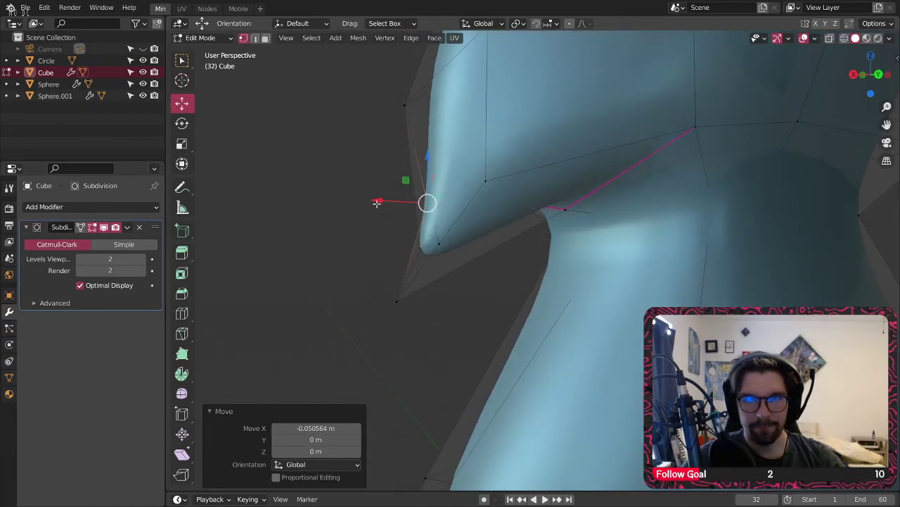
- Select the two midpoint vertices on either side of the hood's tip
{"action": "middle_click_drag", "start_coordinate": [432, 242], "coordinate": [468, 248]}
{"action": "left_click", "coordinate": [452, 243]}
{"action": "left_click", "coordinate": [386, 246], "text": "shift"}
{"action": "left_click_drag", "start_coordinate": [468, 248], "coordinate": [439, 247]}
{"action": "middle_click_drag", "start_coordinate": [439, 247], "coordinate": [392, 266]}
{"action": "key", "text": "ctrl+z"}
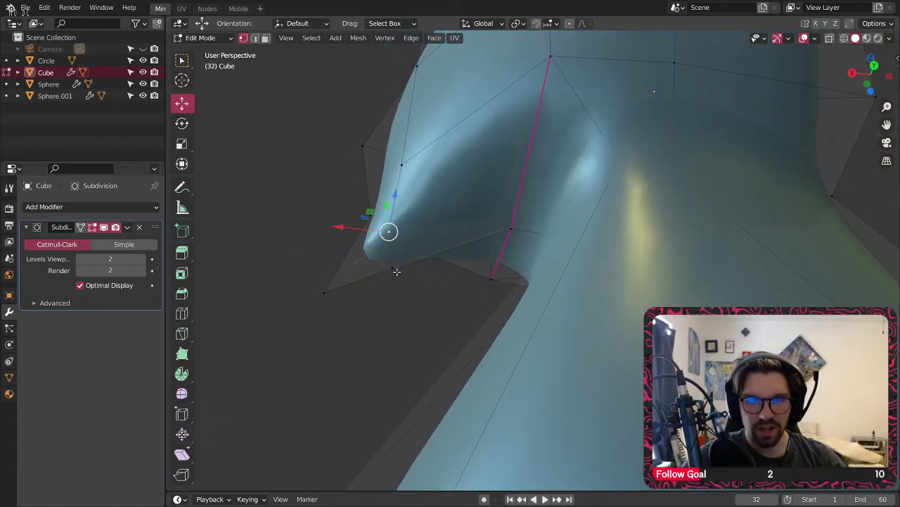
- Move the two midpoint vertices inward along X and raise them in stages, finishing with 0.13567 m along Z
{"action": "mouse_move", "coordinate": [375, 287]}
{"action": "middle_mouse_down"}
{"action": "mouse_move", "coordinate": [379, 279]}
{"action": "mouse_move", "coordinate": [382, 295]}
{"action": "middle_mouse_up"}
{"action": "left_click_drag", "start_coordinate": [361, 260], "coordinate": [415, 278]}
{"action": "middle_click_drag", "start_coordinate": [415, 279], "coordinate": [410, 311]}
{"action": "left_click_drag", "start_coordinate": [456, 255], "coordinate": [482, 230]}
{"action": "left_click_drag", "start_coordinate": [408, 247], "coordinate": [453, 239]}
{"action": "left_click_drag", "start_coordinate": [493, 219], "coordinate": [512, 185]}
{"action": "scroll", "coordinate": [512, 188], "scroll_direction": "down", "scroll_amount": 3}
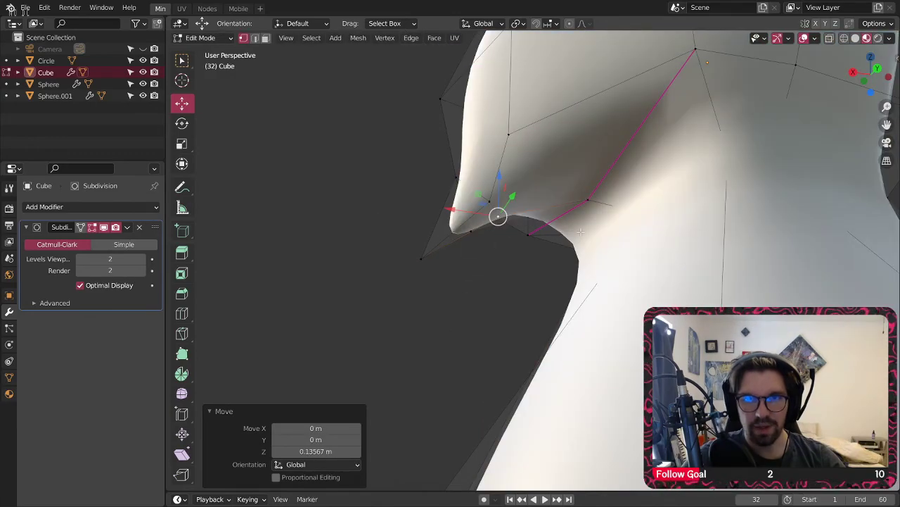
- Restore solid viewport shading and raise the two midpoint vertices by 0.21043 m along Z
{"action": "left_click", "coordinate": [856, 38]}
{"action": "left_click", "coordinate": [316, 339]}
{"action": "mouse_move", "coordinate": [411, 259]}
{"action": "middle_mouse_down"}
{"action": "mouse_move", "coordinate": [418, 299]}
{"action": "mouse_move", "coordinate": [427, 275]}
{"action": "middle_mouse_up"}
{"action": "middle_click_drag", "start_coordinate": [483, 240], "coordinate": [501, 194]}
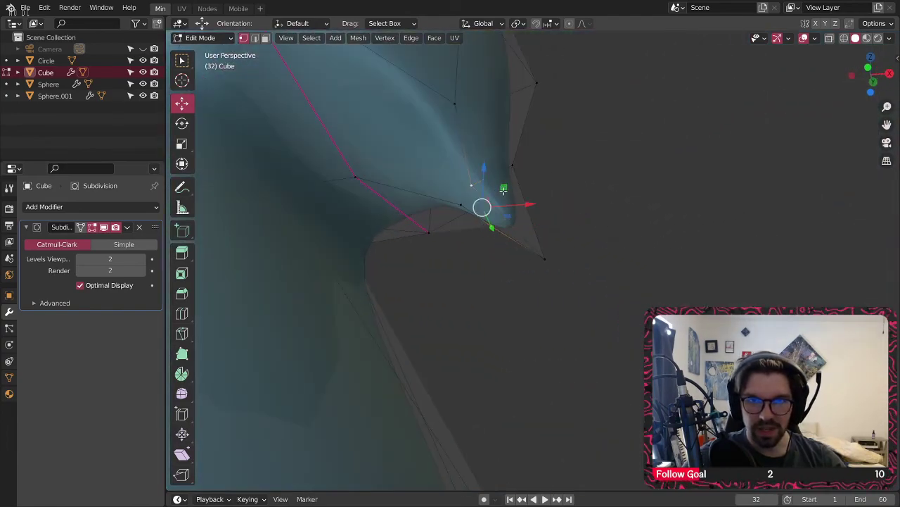
{"action": "key", "text": "g"}
{"action": "key", "text": "z"}
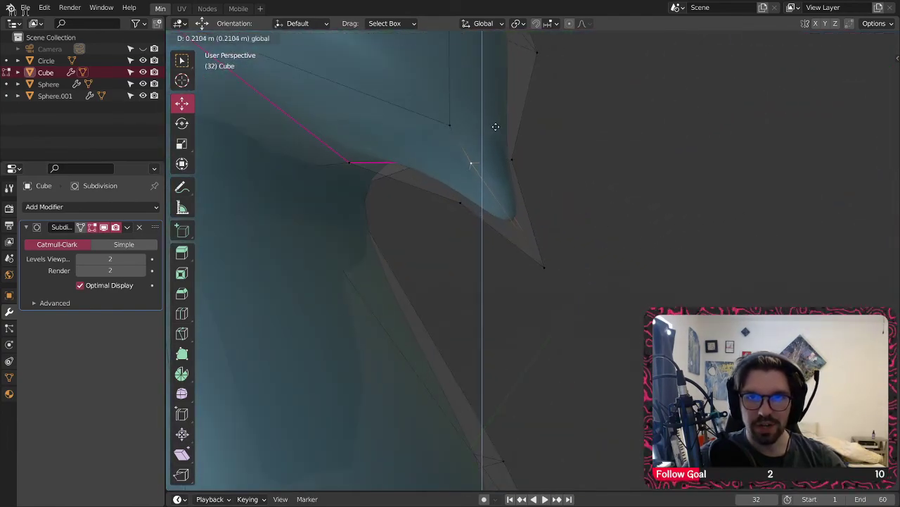
{"action": "left_click", "coordinate": [495, 126]}
{"action": "middle_click_drag", "start_coordinate": [501, 162], "coordinate": [455, 195]}
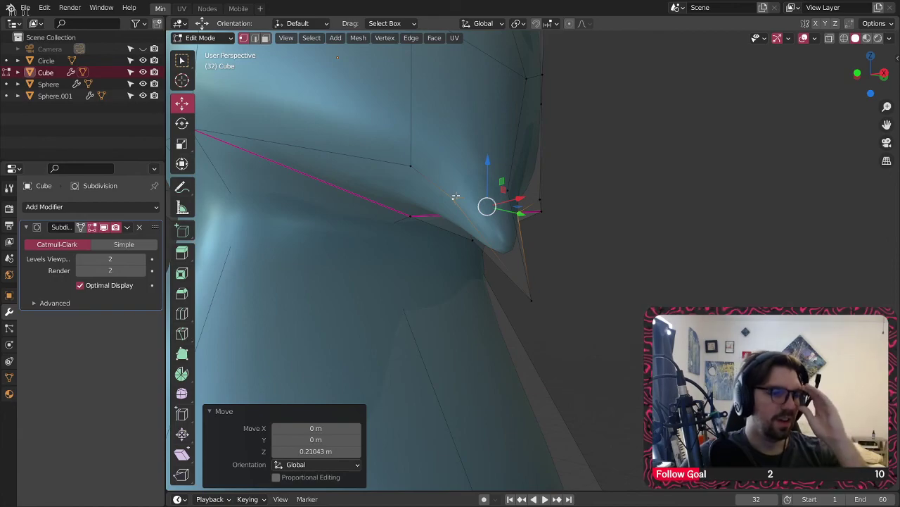
{"action": "middle_click_drag", "start_coordinate": [417, 242], "coordinate": [354, 239]}
{"action": "left_click", "coordinate": [458, 297]}
{"action": "middle_click_drag", "start_coordinate": [459, 297], "coordinate": [497, 301]}
{"action": "left_click_drag", "start_coordinate": [499, 302], "coordinate": [542, 302]}
{"action": "key", "text": "ctrl+z"}
- Raise the centre-back vertex above the hood's tip along Z and shift it inward along X
{"action": "middle_click_drag", "start_coordinate": [443, 207], "coordinate": [371, 197]}
{"action": "middle_click_drag", "start_coordinate": [521, 191], "coordinate": [391, 182]}
{"action": "left_click", "coordinate": [385, 191]}
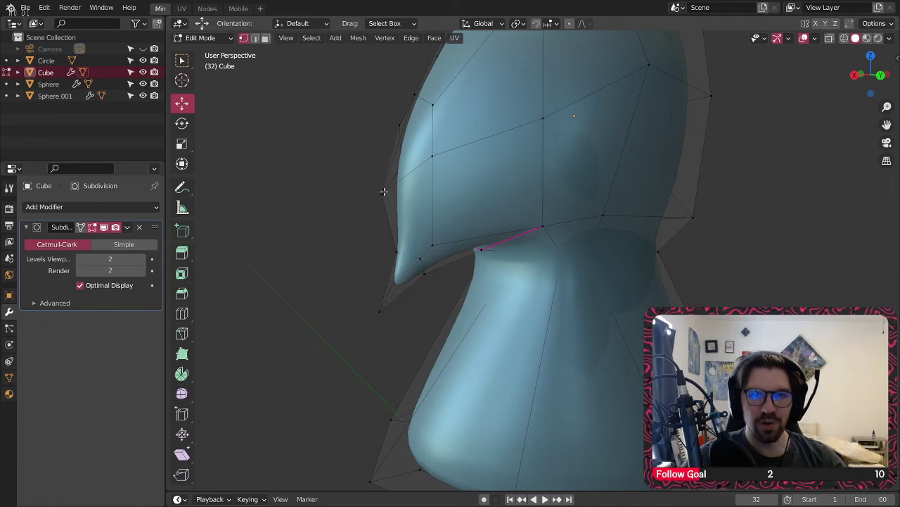
{"action": "scroll", "coordinate": [394, 250], "scroll_direction": "up", "scroll_amount": 4}
{"action": "left_click_drag", "start_coordinate": [405, 187], "coordinate": [412, 169]}
{"action": "mouse_move", "coordinate": [354, 211]}
{"action": "left_mouse_down"}
{"action": "mouse_move", "coordinate": [375, 210]}
{"action": "mouse_move", "coordinate": [368, 212]}
{"action": "left_mouse_up"}
{"action": "middle_click_drag", "start_coordinate": [477, 289], "coordinate": [466, 270]}
- Select the four vertices flanking the hood's tip and move them inward along X and up along Z
{"action": "left_click", "coordinate": [479, 204]}
{"action": "middle_click_drag", "start_coordinate": [478, 204], "coordinate": [601, 236]}
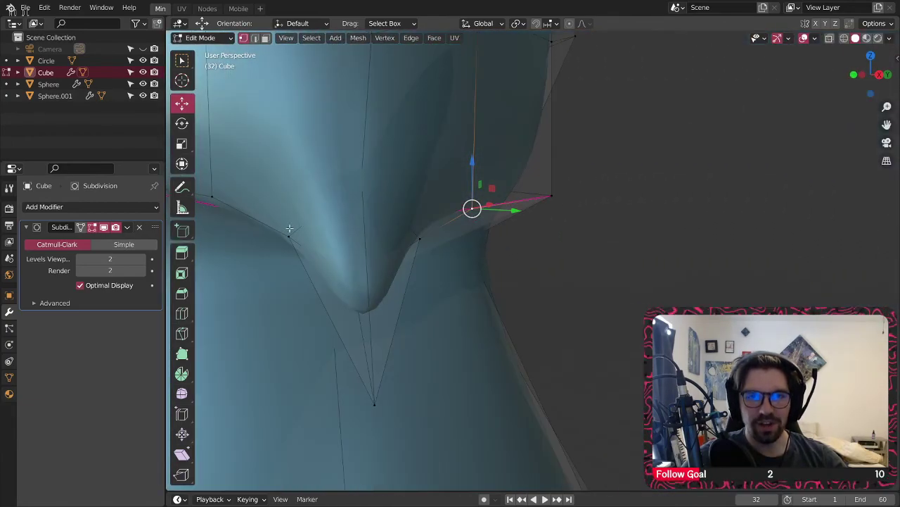
{"action": "left_click", "coordinate": [216, 197], "text": "shift"}
{"action": "middle_click_drag", "start_coordinate": [216, 197], "coordinate": [291, 205]}
{"action": "left_click", "coordinate": [373, 241], "text": "shift"}
{"action": "left_click", "coordinate": [494, 240], "text": "shift"}
{"action": "middle_click_drag", "start_coordinate": [495, 240], "coordinate": [326, 248]}
{"action": "middle_click_drag", "start_coordinate": [344, 257], "coordinate": [344, 259]}
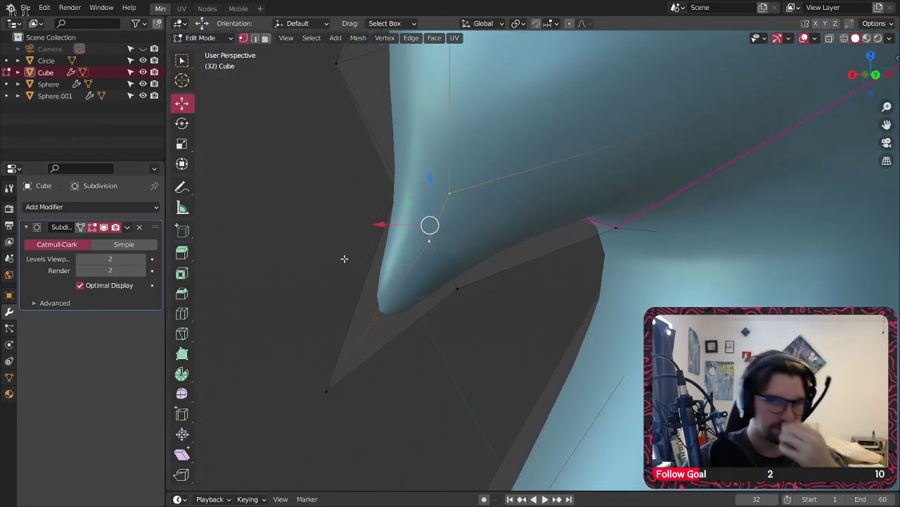
{"action": "left_click_drag", "start_coordinate": [380, 222], "coordinate": [432, 228]}
{"action": "left_click_drag", "start_coordinate": [473, 185], "coordinate": [484, 152]}
- Nudge the vertex under the hood's tip, and lower the tip vertex with an X shift of -0.04897 m
{"action": "left_click", "coordinate": [472, 289]}
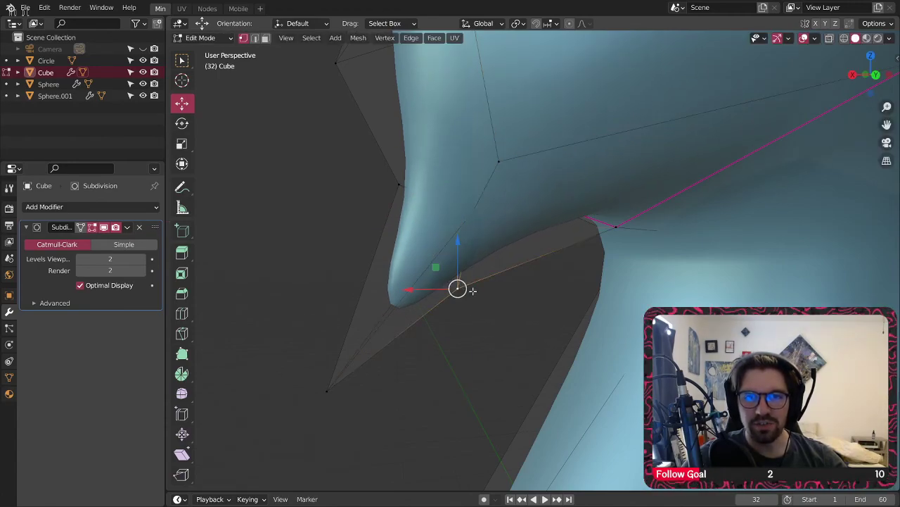
{"action": "mouse_move", "coordinate": [414, 289]}
{"action": "left_mouse_down"}
{"action": "mouse_move", "coordinate": [496, 281]}
{"action": "mouse_move", "coordinate": [412, 299]}
{"action": "left_mouse_up"}
{"action": "left_click", "coordinate": [327, 397]}
{"action": "middle_click_drag", "start_coordinate": [356, 383], "coordinate": [392, 289], "text": "shift"}
{"action": "left_click_drag", "start_coordinate": [360, 261], "coordinate": [353, 318]}
{"action": "left_click_drag", "start_coordinate": [310, 363], "coordinate": [329, 363]}
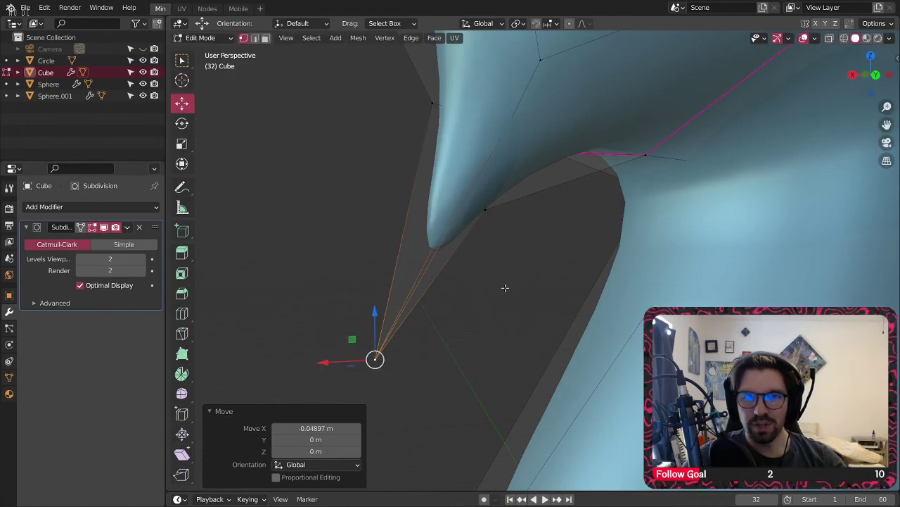
{"action": "left_click", "coordinate": [515, 239]}
- Turn off the Subdivision modifier's viewport display to expose the hood's base mesh
{"action": "middle_click_drag", "start_coordinate": [474, 233], "coordinate": [442, 255]}
{"action": "scroll", "coordinate": [512, 226], "scroll_direction": "down", "scroll_amount": 4}
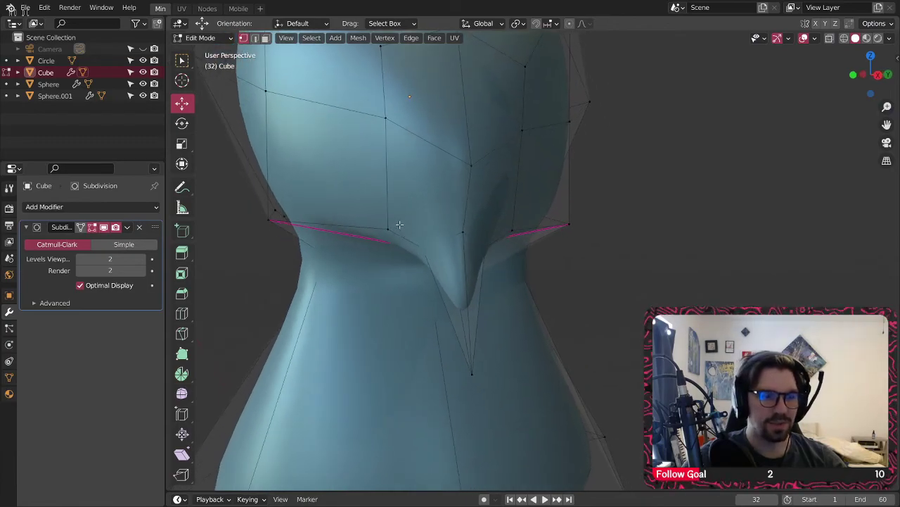
{"action": "middle_click_drag", "start_coordinate": [401, 226], "coordinate": [380, 214]}
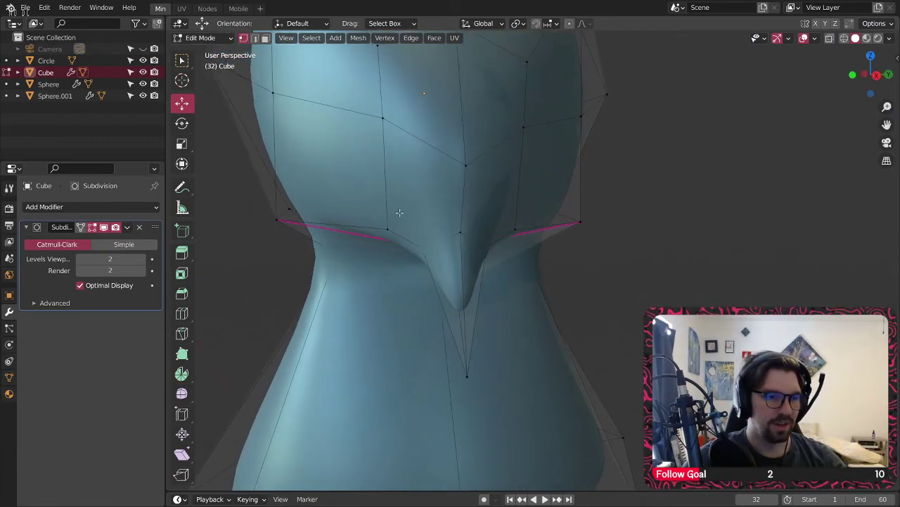
{"action": "scroll", "coordinate": [398, 213], "scroll_direction": "up", "scroll_amount": 1}
{"action": "left_click", "coordinate": [103, 228]}
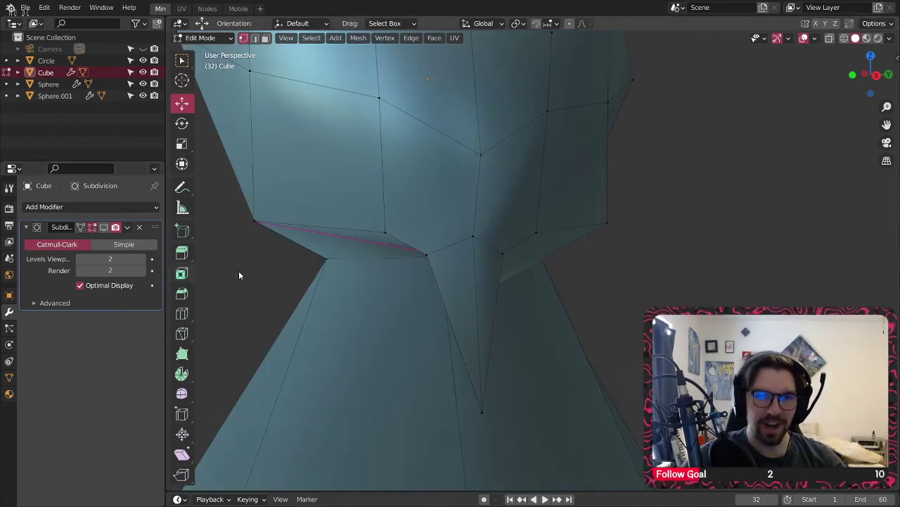
- Select the four lower hood vertices flanking the tip and scale them wider along Y
{"action": "left_click", "coordinate": [429, 255], "text": "shift"}
{"action": "middle_click_drag", "start_coordinate": [502, 268], "coordinate": [472, 268]}
{"action": "left_click", "coordinate": [506, 256], "text": "shift"}
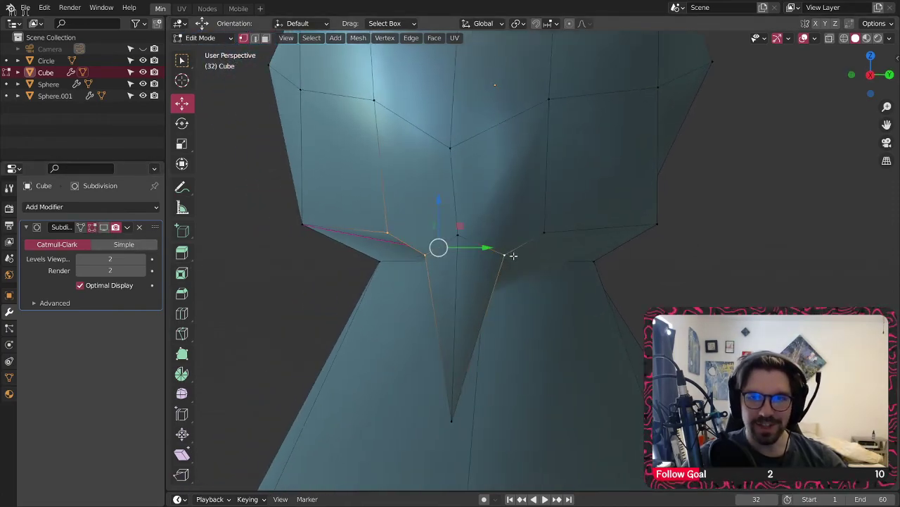
{"action": "middle_click_drag", "start_coordinate": [543, 234], "coordinate": [459, 243]}
{"action": "left_click", "coordinate": [182, 145]}
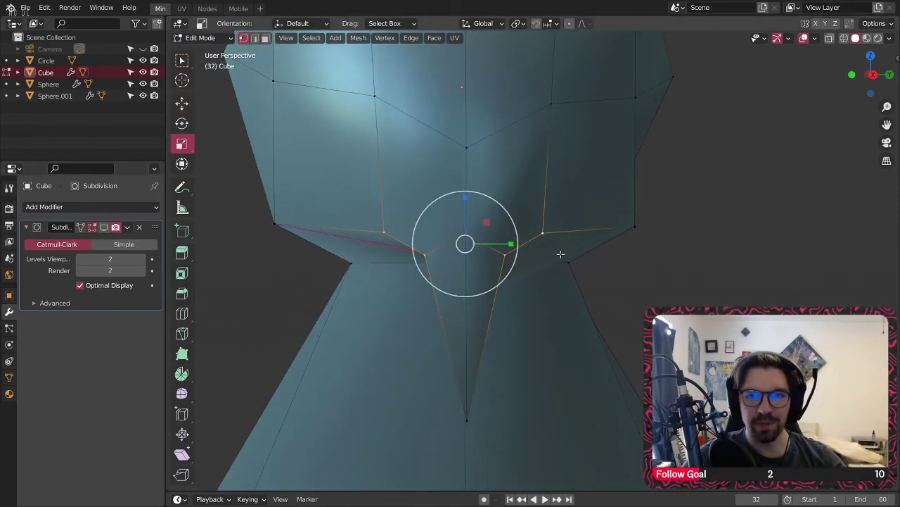
{"action": "left_click_drag", "start_coordinate": [511, 244], "coordinate": [542, 240]}
- Show the Subdivision modifier in the viewport again and inspect the smoothed hood and its tip in Object Mode
{"action": "left_click", "coordinate": [102, 228]}
{"action": "scroll", "coordinate": [363, 235], "scroll_direction": "down", "scroll_amount": 3}
{"action": "middle_click_drag", "start_coordinate": [363, 236], "coordinate": [282, 243]}
{"action": "left_click", "coordinate": [200, 37]}
{"action": "left_click", "coordinate": [211, 44]}
{"action": "scroll", "coordinate": [301, 184], "scroll_direction": "down", "scroll_amount": 2}
{"action": "middle_click_drag", "start_coordinate": [302, 184], "coordinate": [319, 264]}
{"action": "scroll", "coordinate": [367, 185], "scroll_direction": "up", "scroll_amount": 2}
{"action": "scroll", "coordinate": [366, 187], "scroll_direction": "down", "scroll_amount": 3}
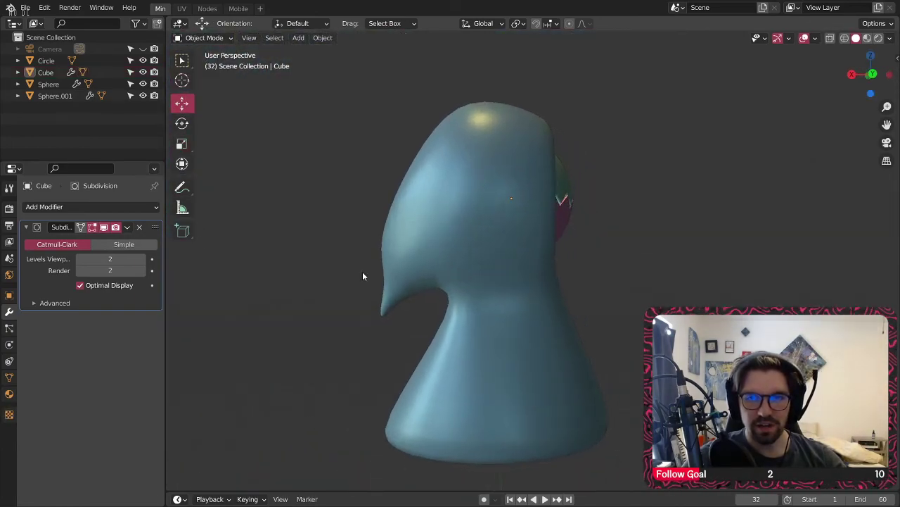
{"action": "middle_click_drag", "start_coordinate": [437, 331], "coordinate": [388, 225]}
{"action": "scroll", "coordinate": [432, 250], "scroll_direction": "down", "scroll_amount": 2}
{"action": "scroll", "coordinate": [417, 261], "scroll_direction": "up", "scroll_amount": 3}
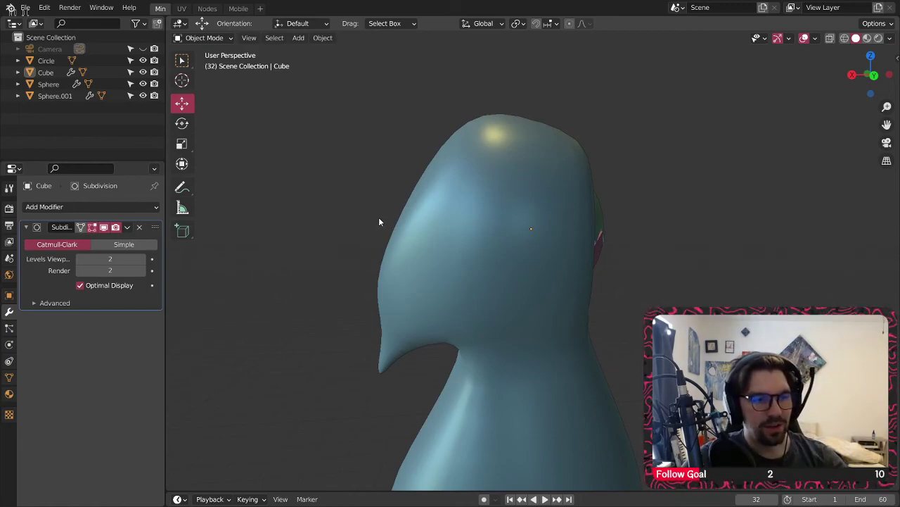
{"action": "middle_click_drag", "start_coordinate": [365, 202], "coordinate": [483, 195]}
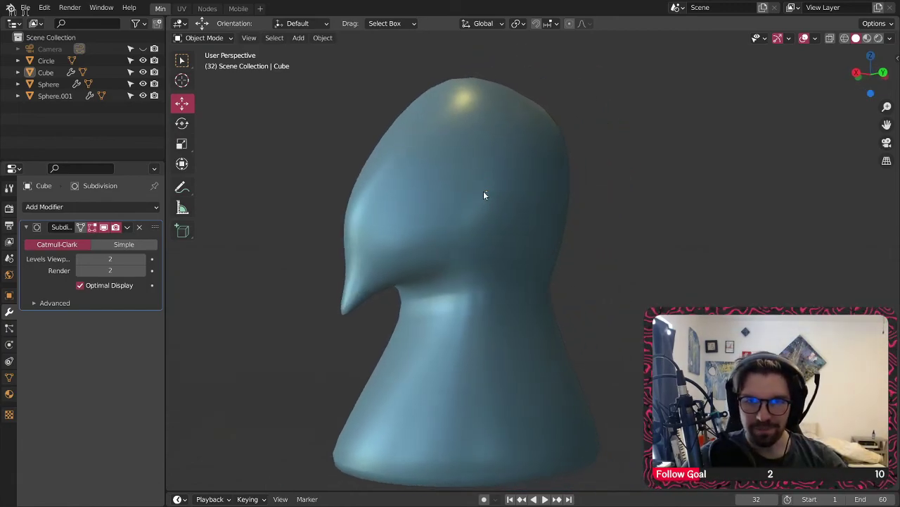
- In Edit Mode, raise the vertex beneath the hood's back along Z and shift it inward along X
{"action": "scroll", "coordinate": [430, 279], "scroll_direction": "up", "scroll_amount": 2}
{"action": "left_click", "coordinate": [213, 39]}
{"action": "left_click", "coordinate": [215, 66]}
{"action": "middle_click_drag", "start_coordinate": [404, 310], "coordinate": [378, 256], "text": "shift"}
{"action": "scroll", "coordinate": [394, 258], "scroll_direction": "up", "scroll_amount": 3}
{"action": "left_click", "coordinate": [393, 255]}
{"action": "left_click_drag", "start_coordinate": [337, 240], "coordinate": [380, 240]}
{"action": "left_click", "coordinate": [181, 101]}
{"action": "left_click_drag", "start_coordinate": [388, 194], "coordinate": [397, 143]}
{"action": "left_click_drag", "start_coordinate": [343, 185], "coordinate": [380, 190]}
{"action": "scroll", "coordinate": [393, 202], "scroll_direction": "down", "scroll_amount": 4}
{"action": "left_click", "coordinate": [355, 261]}
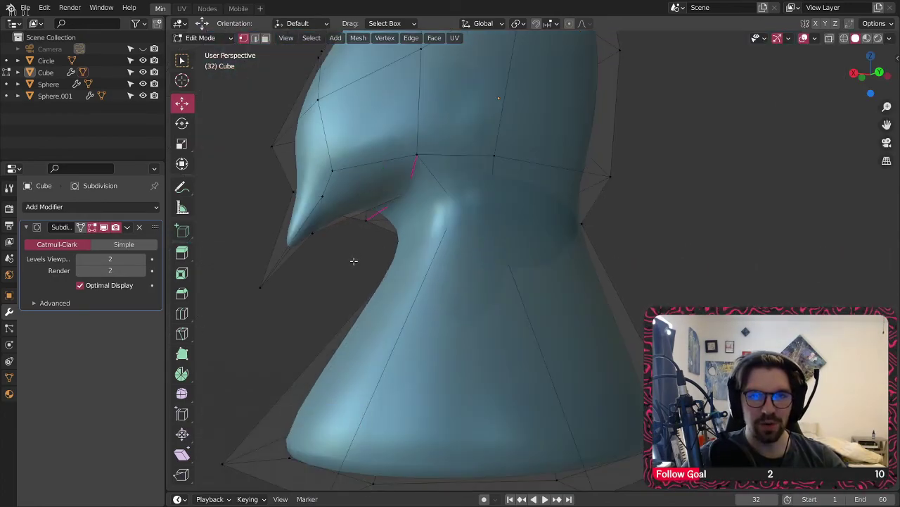
- Try a crease of 1.000 on the short edge joining the hood's underside to the neck
{"action": "left_click", "coordinate": [105, 228]}
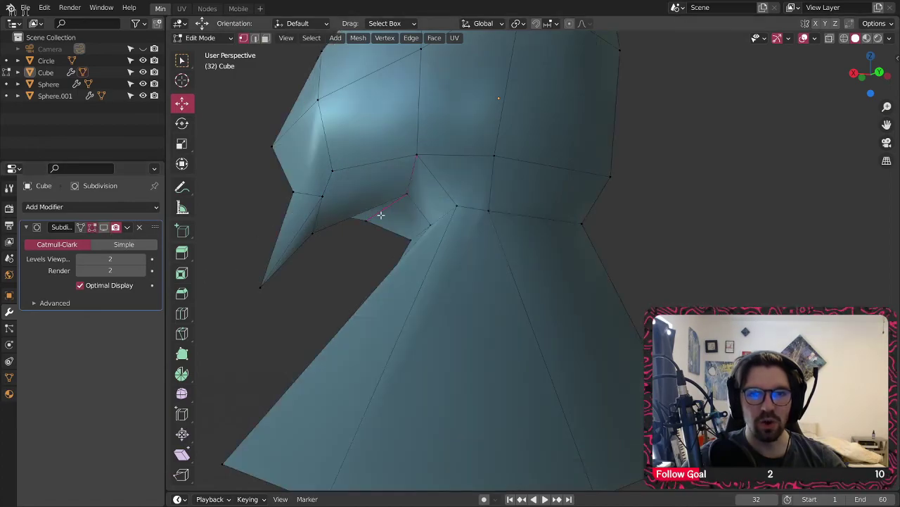
{"action": "scroll", "coordinate": [415, 205], "scroll_direction": "up", "scroll_amount": 3}
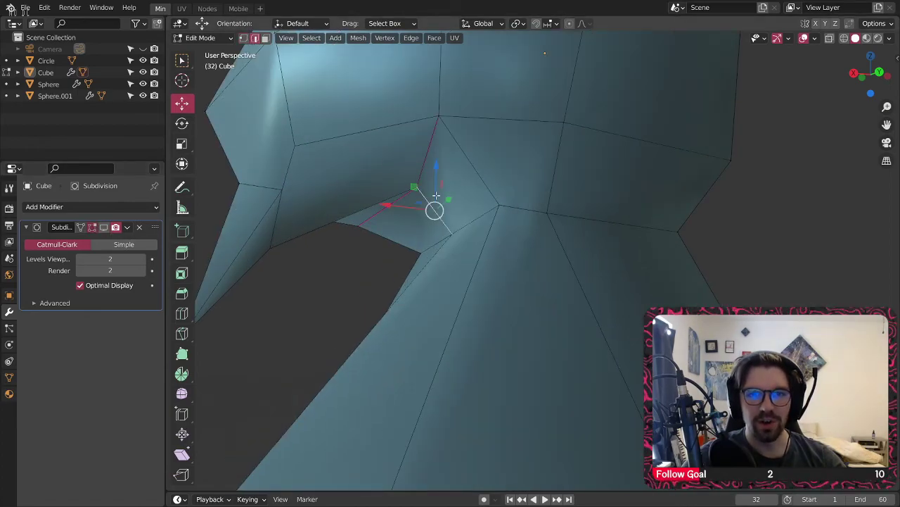
{"action": "key", "text": "shift+e"}
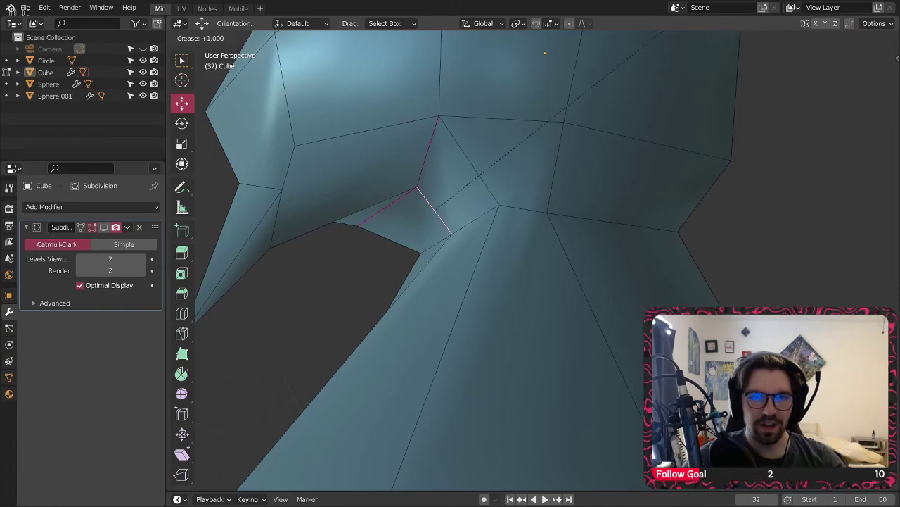
{"action": "key", "text": "Return"}
{"action": "left_click", "coordinate": [104, 227]}
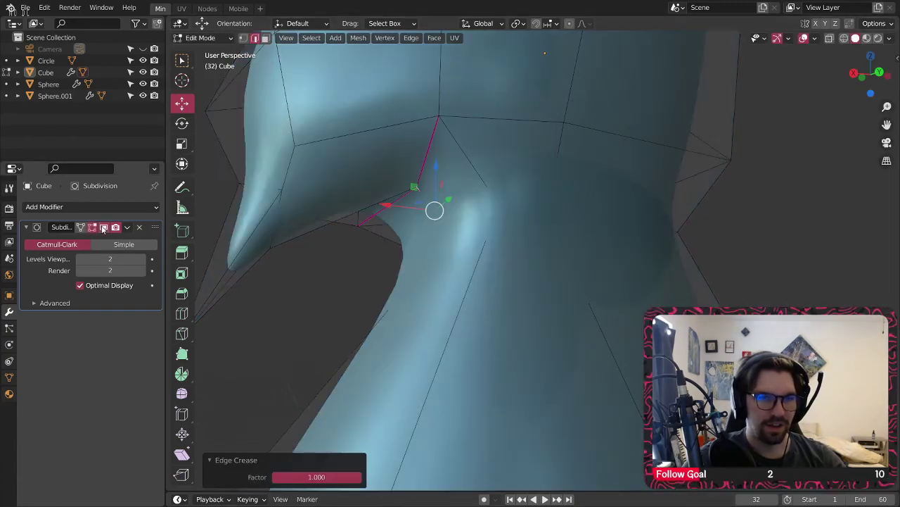
{"action": "middle_click_drag", "start_coordinate": [387, 261], "coordinate": [472, 251]}
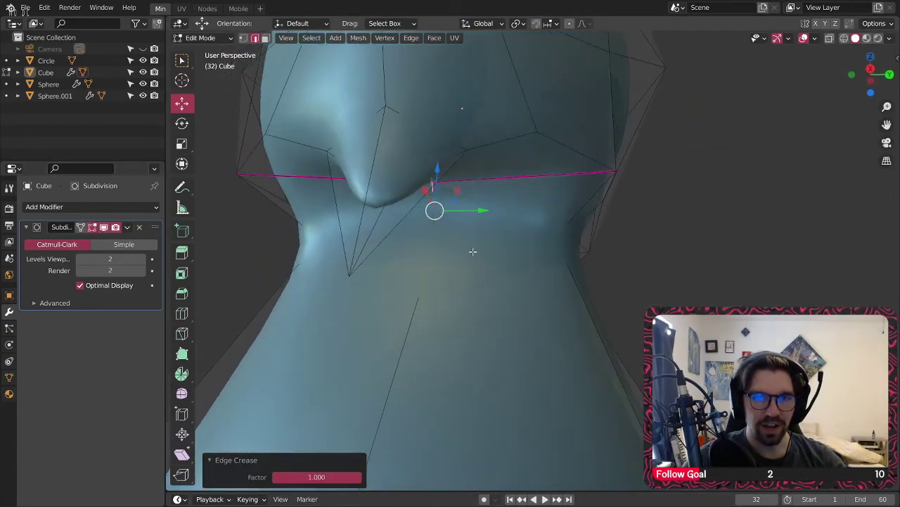
{"action": "middle_click_drag", "start_coordinate": [416, 301], "coordinate": [366, 284]}
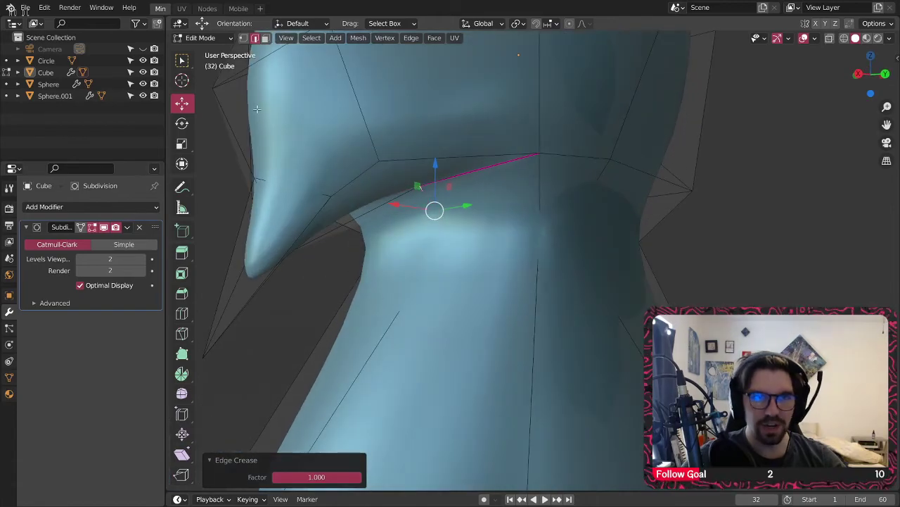
{"action": "key", "text": "ctrl+z"}
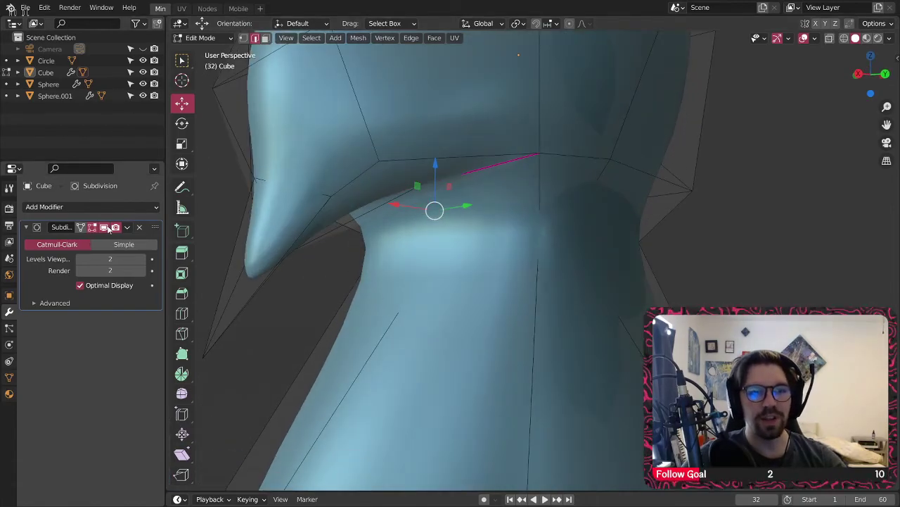
- Hide the Subdivision preview, move the neck vertex under the hood 0.31216 m along X, and check the smoothed result
{"action": "left_click", "coordinate": [105, 227]}
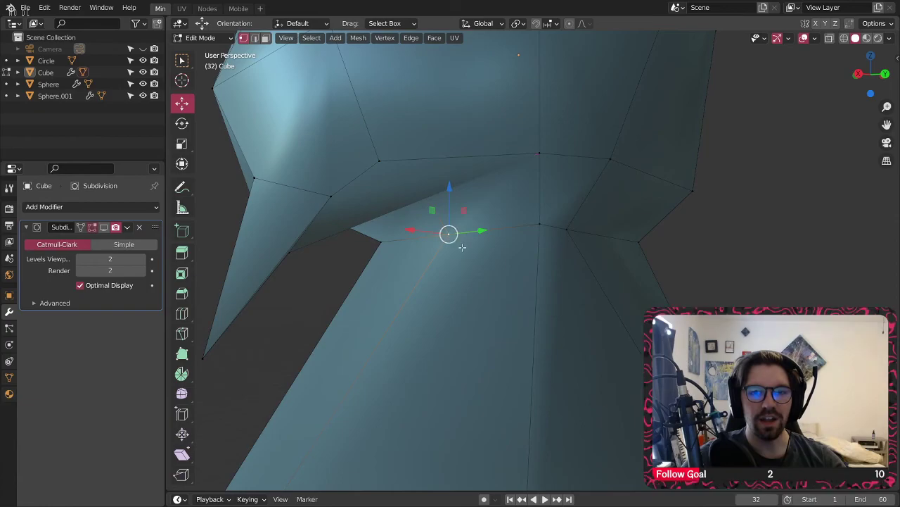
{"action": "middle_click_drag", "start_coordinate": [463, 247], "coordinate": [450, 239]}
{"action": "left_click_drag", "start_coordinate": [439, 207], "coordinate": [395, 207]}
{"action": "middle_click_drag", "start_coordinate": [397, 210], "coordinate": [416, 184]}
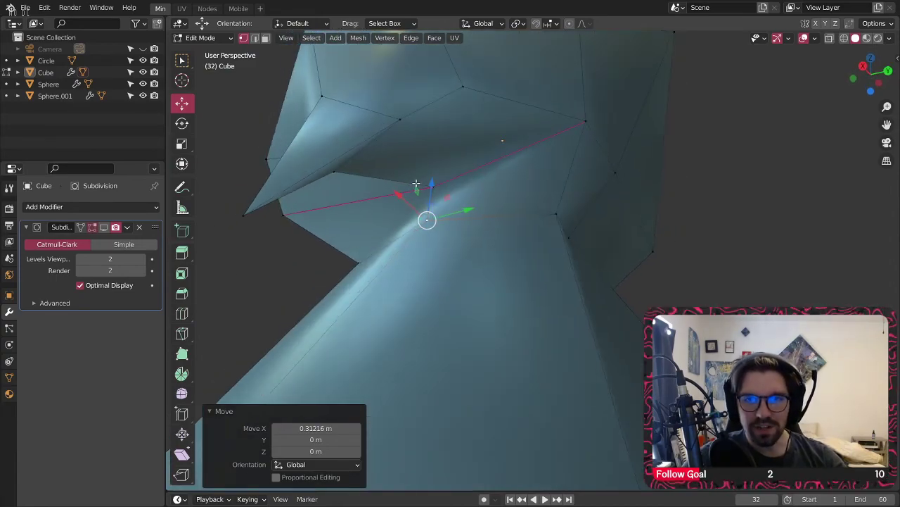
{"action": "left_click", "coordinate": [104, 228]}
{"action": "middle_click_drag", "start_coordinate": [291, 255], "coordinate": [299, 291]}
{"action": "scroll", "coordinate": [341, 252], "scroll_direction": "up", "scroll_amount": 4}
{"action": "mouse_move", "coordinate": [345, 255]}
{"action": "middle_mouse_down"}
{"action": "mouse_move", "coordinate": [405, 214]}
{"action": "mouse_move", "coordinate": [346, 255]}
{"action": "middle_mouse_up"}
{"action": "middle_click_drag", "start_coordinate": [404, 203], "coordinate": [462, 213]}
- Select the neck vertices on the hood's other side, move them inward along X, and restore the Subdivision preview
{"action": "left_click", "coordinate": [104, 227]}
{"action": "left_click", "coordinate": [523, 224]}
{"action": "middle_click_drag", "start_coordinate": [530, 223], "coordinate": [585, 218]}
{"action": "left_click", "coordinate": [603, 205], "text": "shift"}
{"action": "left_click", "coordinate": [554, 203], "text": "shift"}
{"action": "left_click", "coordinate": [555, 135], "text": "shift"}
{"action": "left_click_drag", "start_coordinate": [648, 181], "coordinate": [613, 180]}
{"action": "left_click", "coordinate": [104, 228]}
{"action": "left_click", "coordinate": [307, 215]}
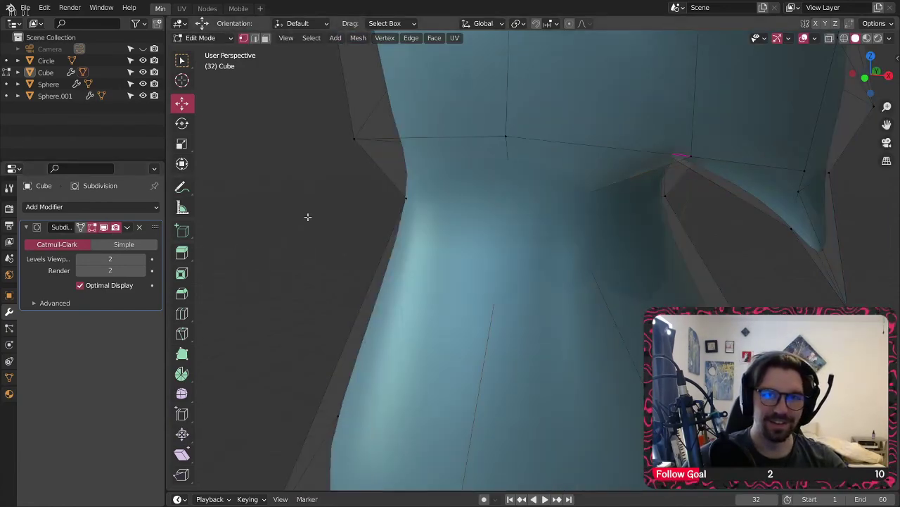
- Select the hood's crown vertex and the front rim's top vertex, move them -0.3901 m along X, and lower them
{"action": "scroll", "coordinate": [307, 216], "scroll_direction": "down", "scroll_amount": 4}
{"action": "middle_click_drag", "start_coordinate": [412, 173], "coordinate": [473, 258]}
{"action": "left_click", "coordinate": [384, 156]}
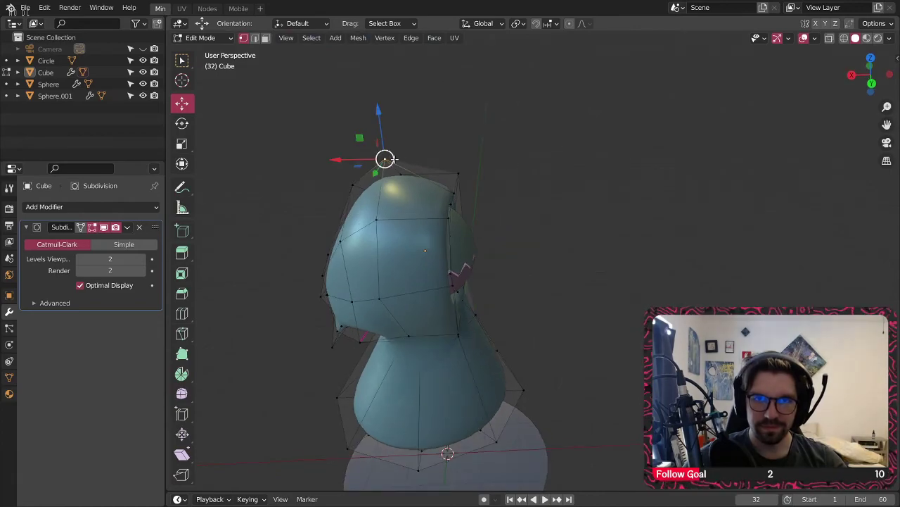
{"action": "scroll", "coordinate": [418, 173], "scroll_direction": "up", "scroll_amount": 2}
{"action": "left_click", "coordinate": [472, 201], "text": "shift"}
{"action": "scroll", "coordinate": [476, 204], "scroll_direction": "up", "scroll_amount": 4}
{"action": "middle_click_drag", "start_coordinate": [476, 204], "coordinate": [462, 225]}
{"action": "left_click_drag", "start_coordinate": [326, 161], "coordinate": [393, 180]}
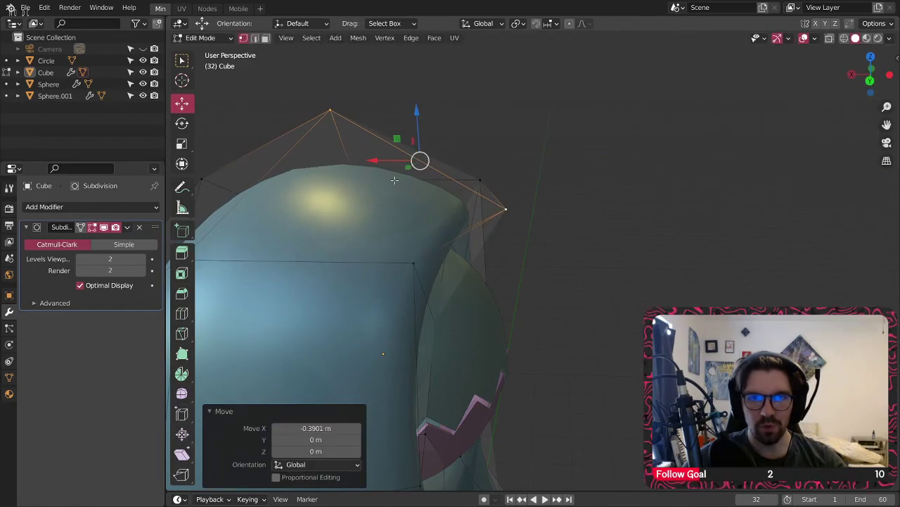
{"action": "left_click_drag", "start_coordinate": [404, 133], "coordinate": [386, 179]}
- Shift the top of the hood's front rim along X and lower it along Z
{"action": "left_click", "coordinate": [553, 263]}
{"action": "middle_click_drag", "start_coordinate": [553, 263], "coordinate": [387, 265]}
{"action": "left_click_drag", "start_coordinate": [515, 219], "coordinate": [460, 224]}
{"action": "left_click_drag", "start_coordinate": [421, 188], "coordinate": [422, 217]}
{"action": "mouse_move", "coordinate": [422, 217]}
{"action": "middle_mouse_down"}
{"action": "mouse_move", "coordinate": [429, 229]}
{"action": "mouse_move", "coordinate": [478, 235]}
{"action": "middle_mouse_up"}
- Return to Object Mode and inspect the hood's face opening from the front and sides
{"action": "left_click", "coordinate": [209, 40]}
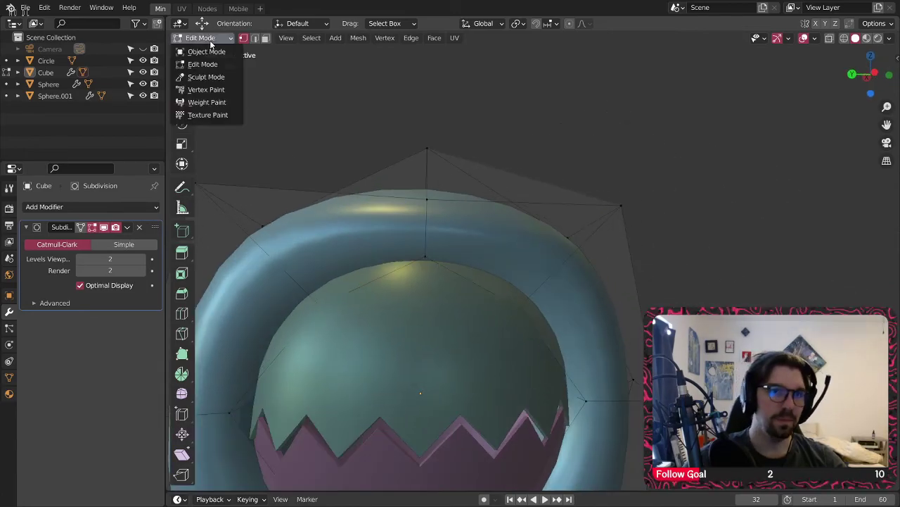
{"action": "left_click", "coordinate": [207, 51]}
{"action": "scroll", "coordinate": [337, 148], "scroll_direction": "down", "scroll_amount": 4}
{"action": "middle_click_drag", "start_coordinate": [529, 161], "coordinate": [417, 214]}
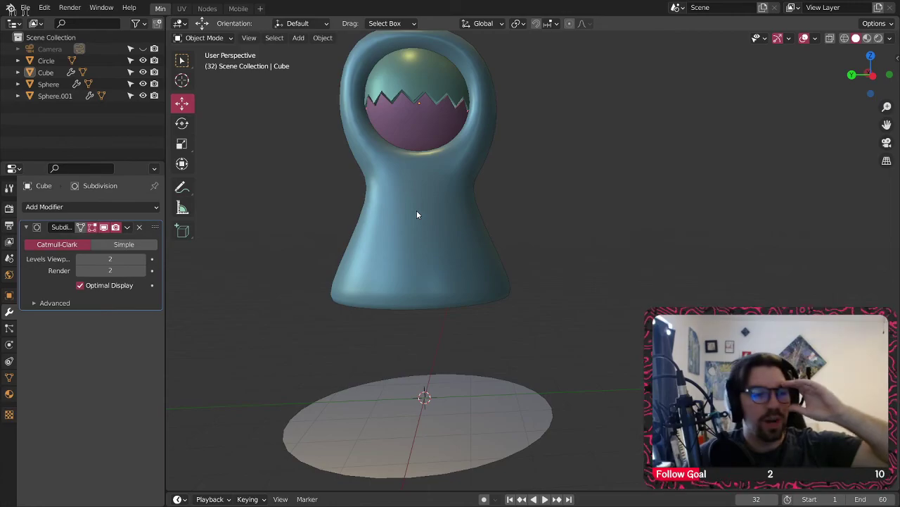
{"action": "scroll", "coordinate": [437, 312], "scroll_direction": "down", "scroll_amount": 4}
{"action": "middle_click_drag", "start_coordinate": [436, 312], "coordinate": [405, 211]}
{"action": "scroll", "coordinate": [394, 173], "scroll_direction": "up", "scroll_amount": 3}
{"action": "middle_click_drag", "start_coordinate": [384, 172], "coordinate": [417, 180]}
{"action": "scroll", "coordinate": [399, 142], "scroll_direction": "up", "scroll_amount": 4}
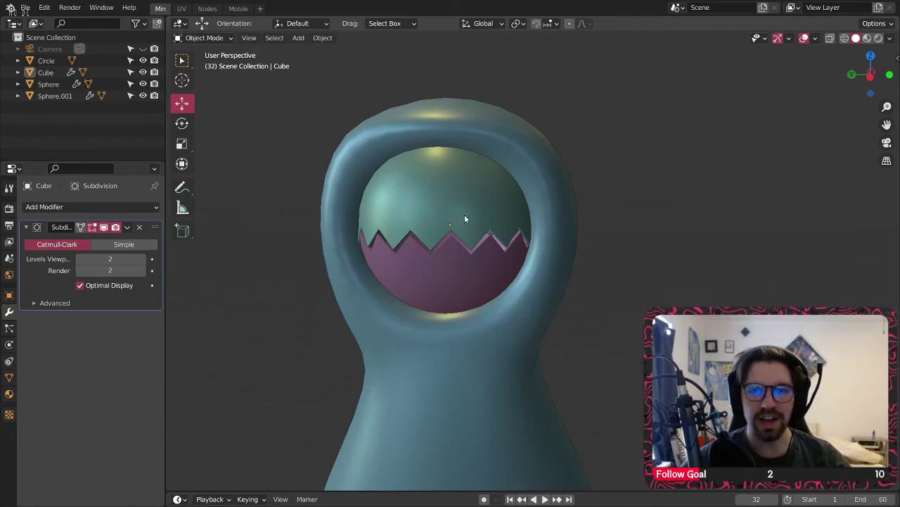
{"action": "scroll", "coordinate": [476, 220], "scroll_direction": "down", "scroll_amount": 6}
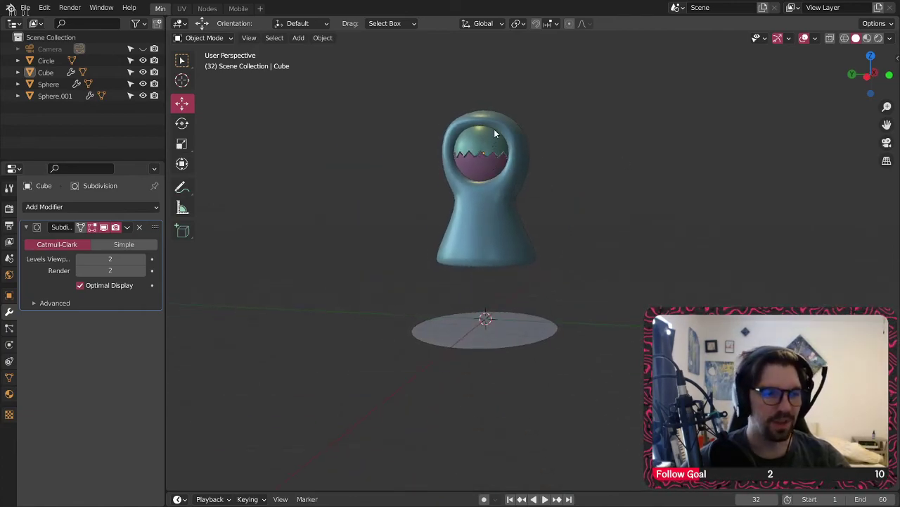
{"action": "scroll", "coordinate": [492, 134], "scroll_direction": "up", "scroll_amount": 3}
{"action": "middle_click_drag", "start_coordinate": [489, 143], "coordinate": [579, 167]}
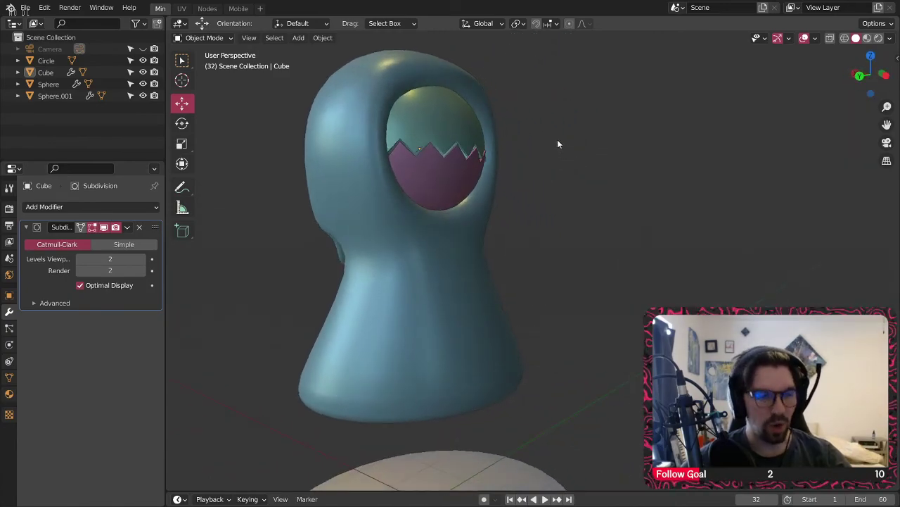
{"action": "scroll", "coordinate": [451, 218], "scroll_direction": "down", "scroll_amount": 5}
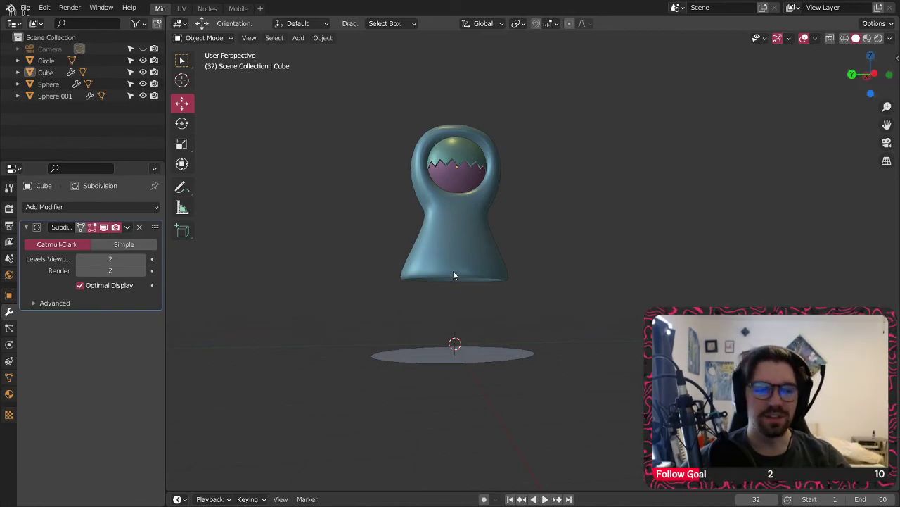
- Hide the Circle ground disc and examine the body's open underside
{"action": "scroll", "coordinate": [453, 274], "scroll_direction": "up", "scroll_amount": 3}
{"action": "middle_click_drag", "start_coordinate": [446, 266], "coordinate": [445, 230]}
{"action": "scroll", "coordinate": [413, 341], "scroll_direction": "up", "scroll_amount": 2}
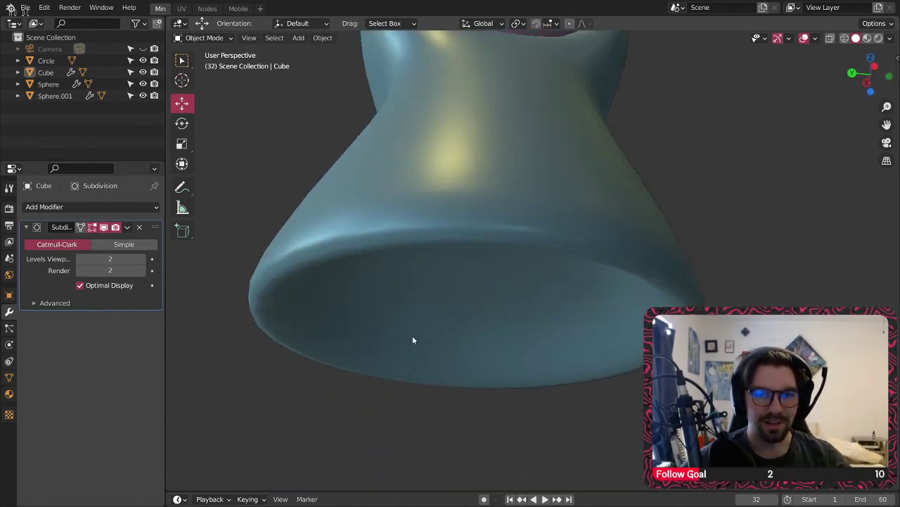
{"action": "middle_click_drag", "start_coordinate": [413, 341], "coordinate": [404, 296]}
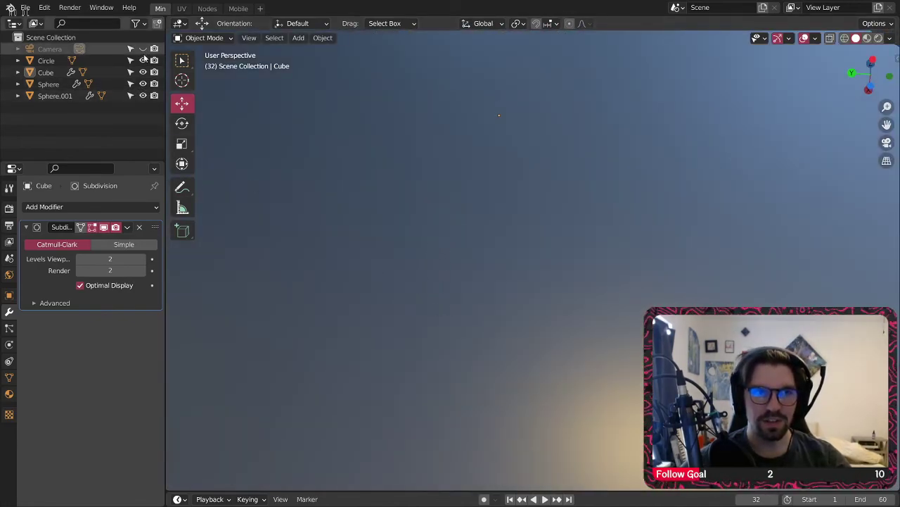
{"action": "left_click", "coordinate": [143, 61]}
{"action": "middle_click_drag", "start_coordinate": [475, 264], "coordinate": [496, 254]}
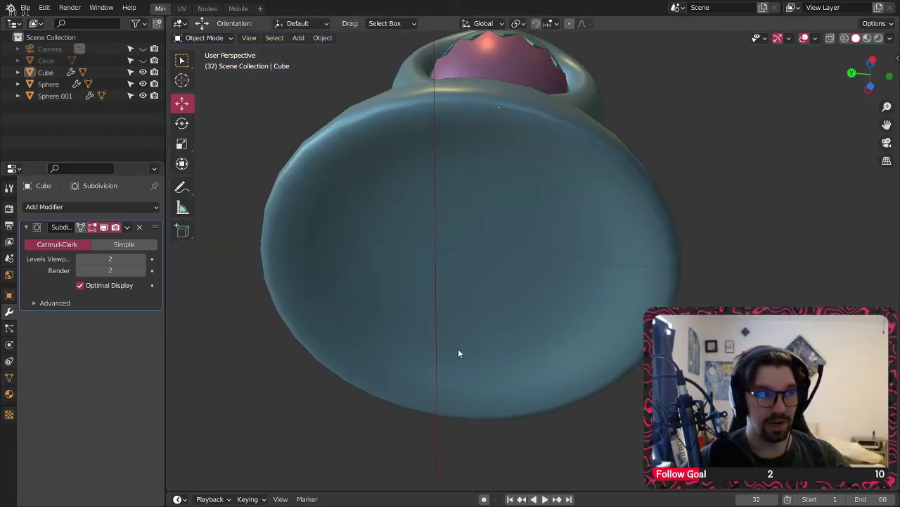
{"action": "middle_click_drag", "start_coordinate": [501, 178], "coordinate": [439, 227]}
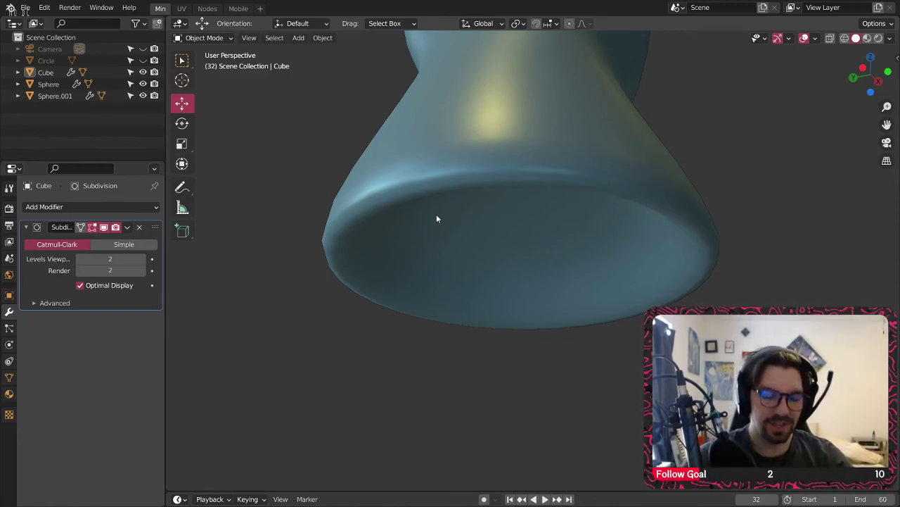
- Examine the whole hooded figure from the front, the side and below the hem
{"action": "middle_click_drag", "start_coordinate": [370, 103], "coordinate": [472, 234]}
{"action": "scroll", "coordinate": [526, 133], "scroll_direction": "down", "scroll_amount": 5}
{"action": "middle_click_drag", "start_coordinate": [526, 133], "coordinate": [484, 134]}
{"action": "scroll", "coordinate": [494, 109], "scroll_direction": "up", "scroll_amount": 4}
{"action": "scroll", "coordinate": [502, 90], "scroll_direction": "down", "scroll_amount": 3}
{"action": "scroll", "coordinate": [562, 128], "scroll_direction": "down", "scroll_amount": 5}
{"action": "middle_click_drag", "start_coordinate": [561, 128], "coordinate": [538, 131]}
{"action": "scroll", "coordinate": [521, 132], "scroll_direction": "up", "scroll_amount": 3}
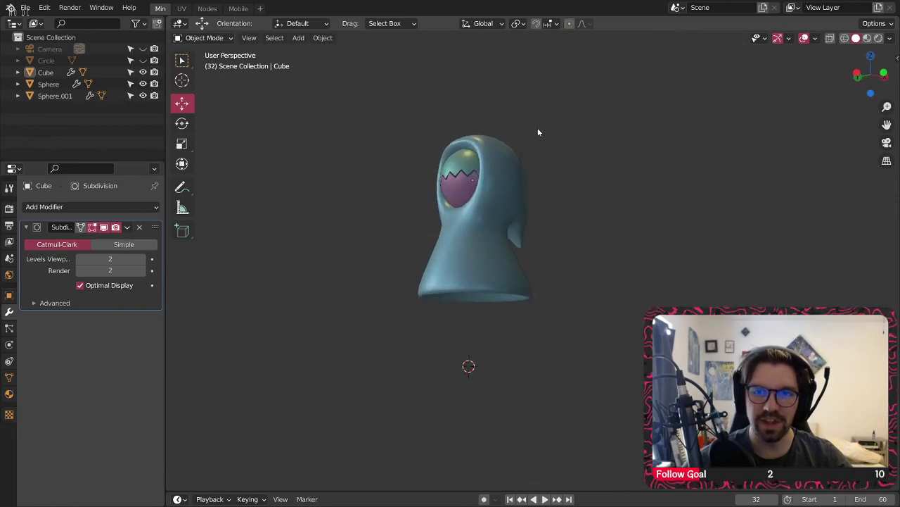
{"action": "middle_click_drag", "start_coordinate": [446, 216], "coordinate": [482, 294]}
{"action": "scroll", "coordinate": [480, 285], "scroll_direction": "up", "scroll_amount": 4}
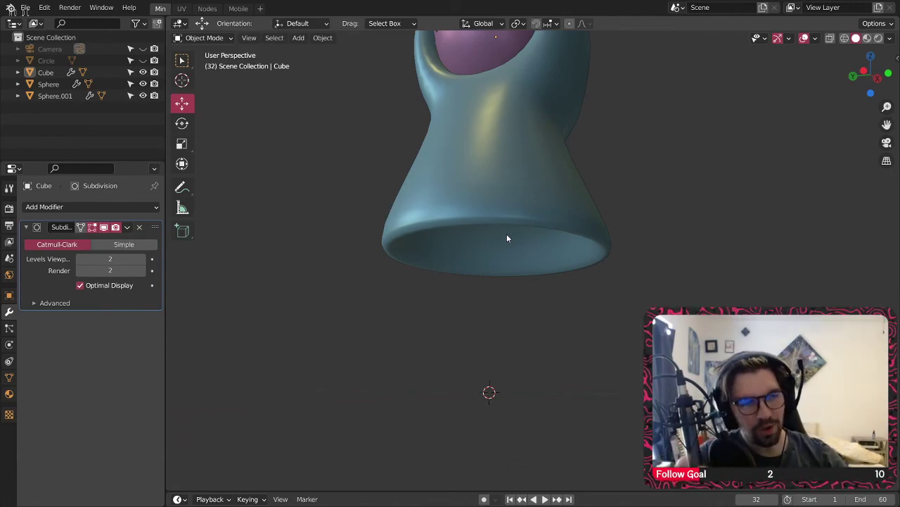
{"action": "scroll", "coordinate": [529, 203], "scroll_direction": "down", "scroll_amount": 5}
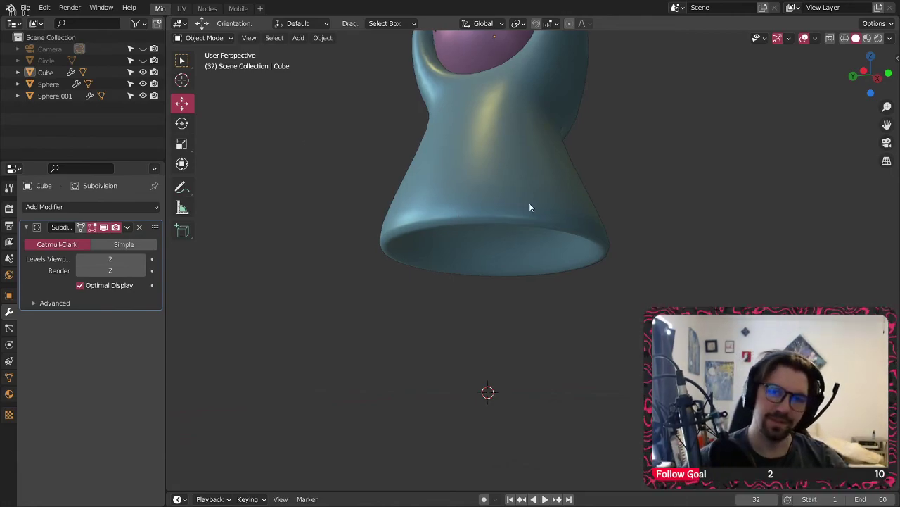
- In left orthographic view, add the gecko foot reference image beside the figure and position it at Y -8.5383 m, Z 8.5978 m
{"action": "left_click", "coordinate": [862, 74]}
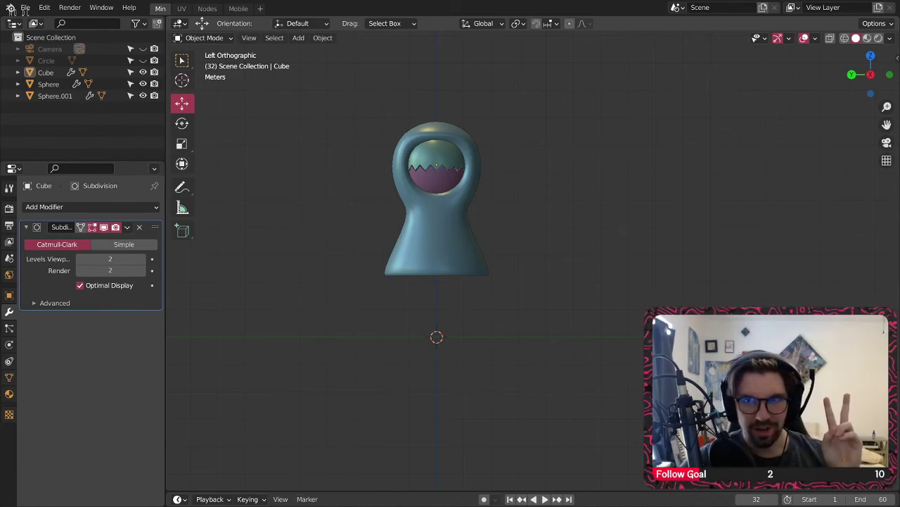
{"action": "left_click_drag", "start_coordinate": [899, 130], "coordinate": [736, 129]}
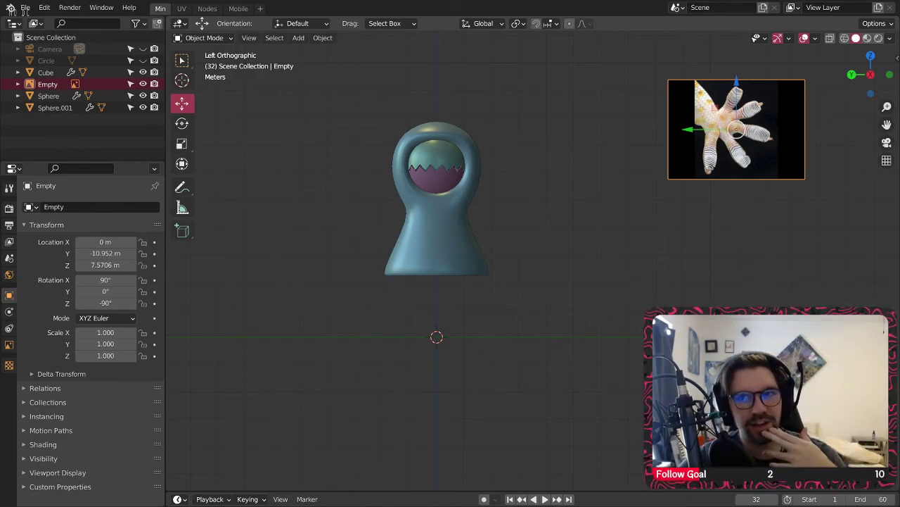
{"action": "left_click_drag", "start_coordinate": [689, 131], "coordinate": [624, 139]}
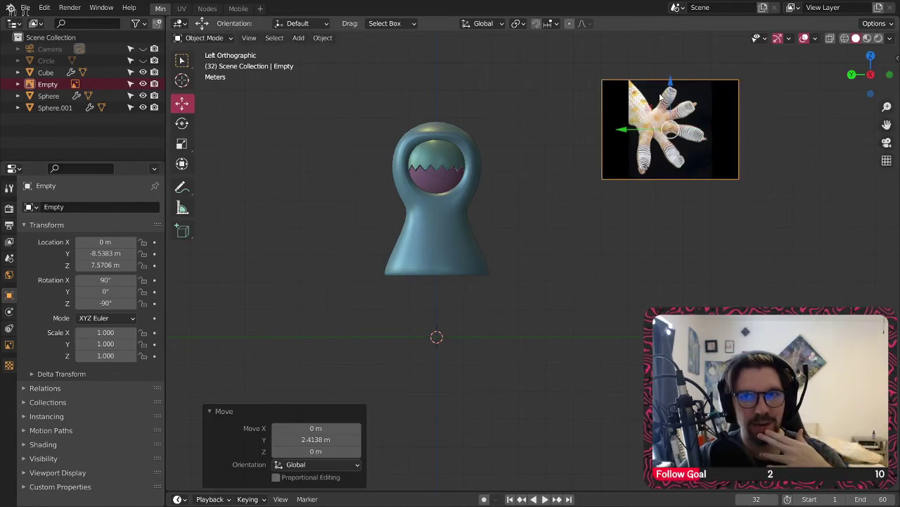
{"action": "left_click_drag", "start_coordinate": [670, 84], "coordinate": [669, 56]}
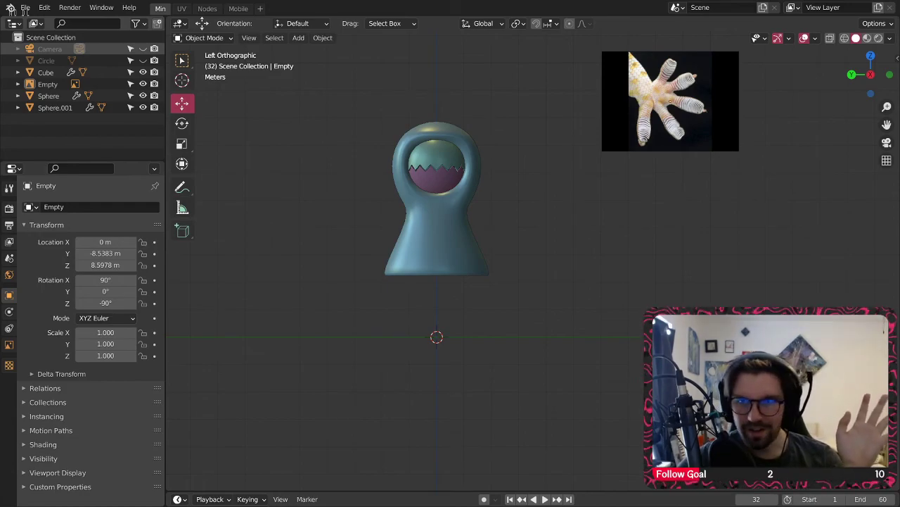
- Add the striped-feather owl feet reference image below the gecko foot, positioned at Y -9.7537 m, Z 4.6946 m
{"action": "left_click_drag", "start_coordinate": [899, 196], "coordinate": [703, 196]}
{"action": "left_click_drag", "start_coordinate": [704, 148], "coordinate": [704, 160]}
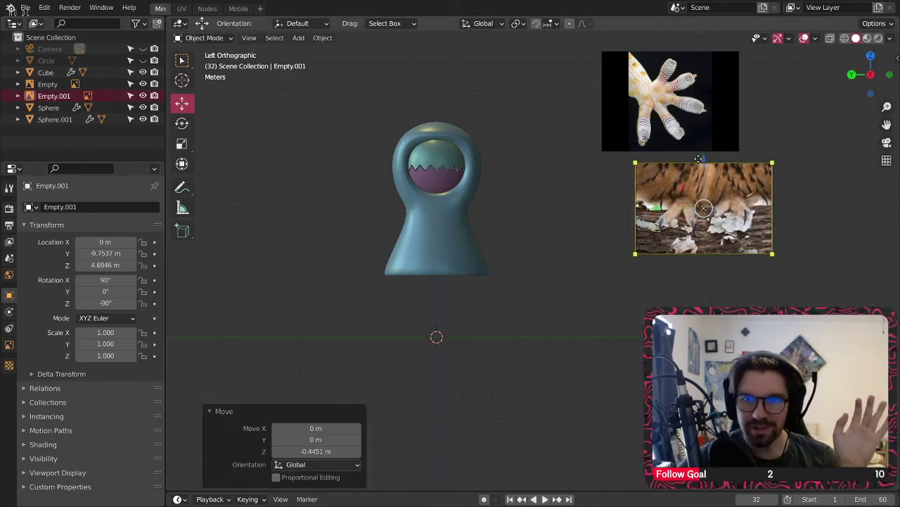
{"action": "left_click", "coordinate": [484, 400]}
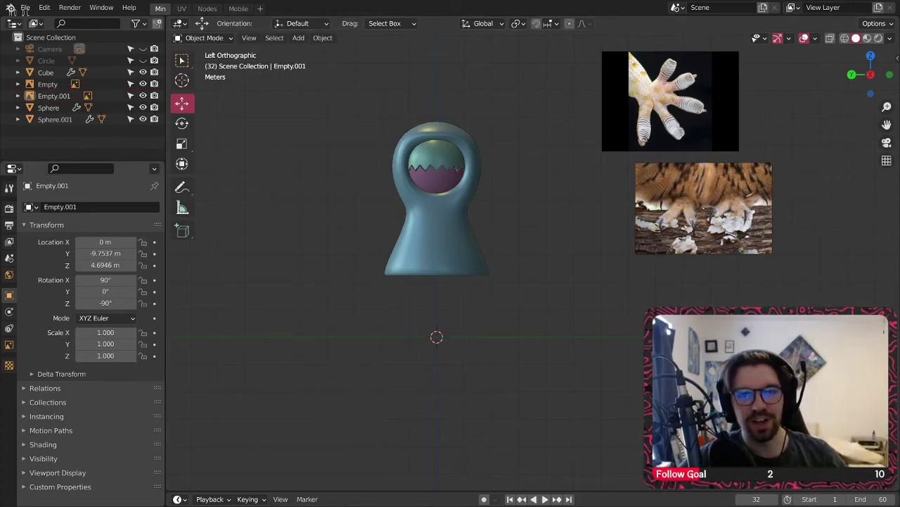
- Add the clawed foot image below the owl feet and the perched talon image beside it at Y -15.283 m, Z 1.6473 m
{"action": "left_click_drag", "start_coordinate": [899, 328], "coordinate": [695, 328]}
{"action": "left_click_drag", "start_coordinate": [899, 291], "coordinate": [808, 291]}
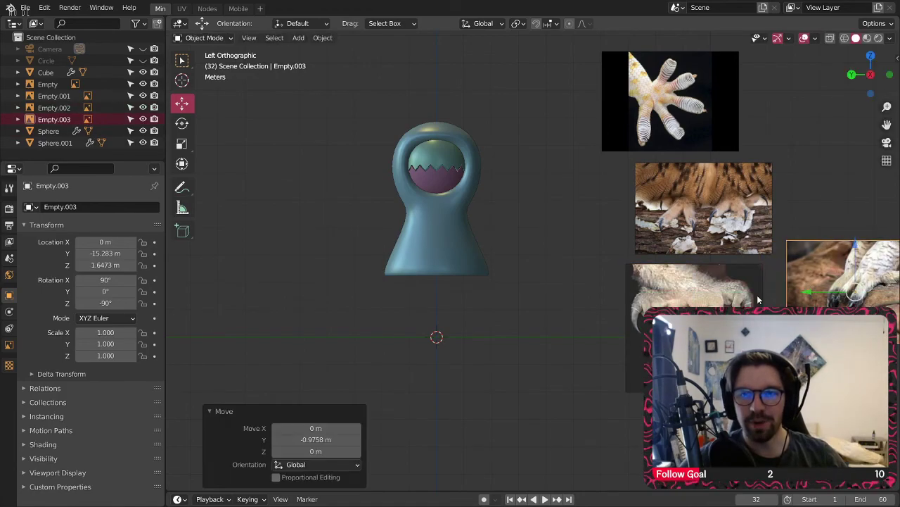
{"action": "middle_click_drag", "start_coordinate": [541, 229], "coordinate": [438, 236], "text": "shift"}
{"action": "left_click", "coordinate": [406, 222]}
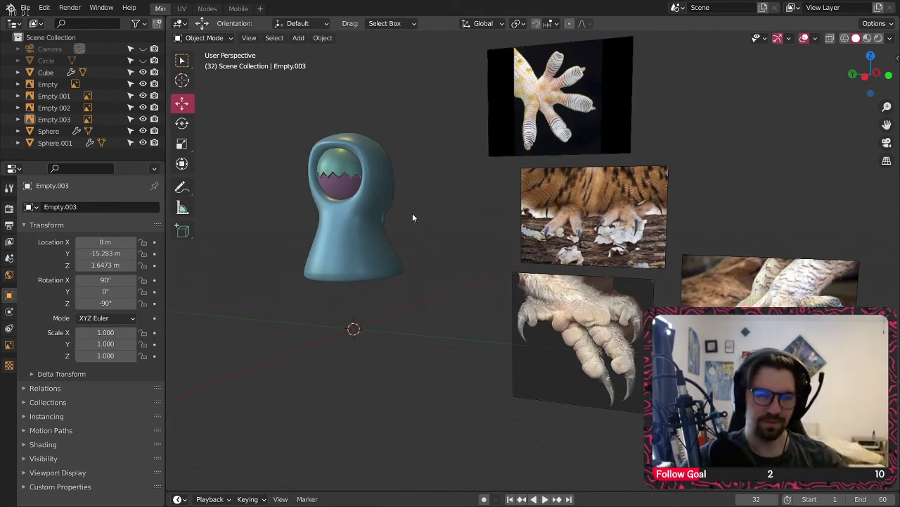
- Select all four foot reference images and move them together along X to 4.4753 m
{"action": "middle_click_drag", "start_coordinate": [605, 158], "coordinate": [485, 135]}
{"action": "scroll", "coordinate": [484, 230], "scroll_direction": "up", "scroll_amount": 3}
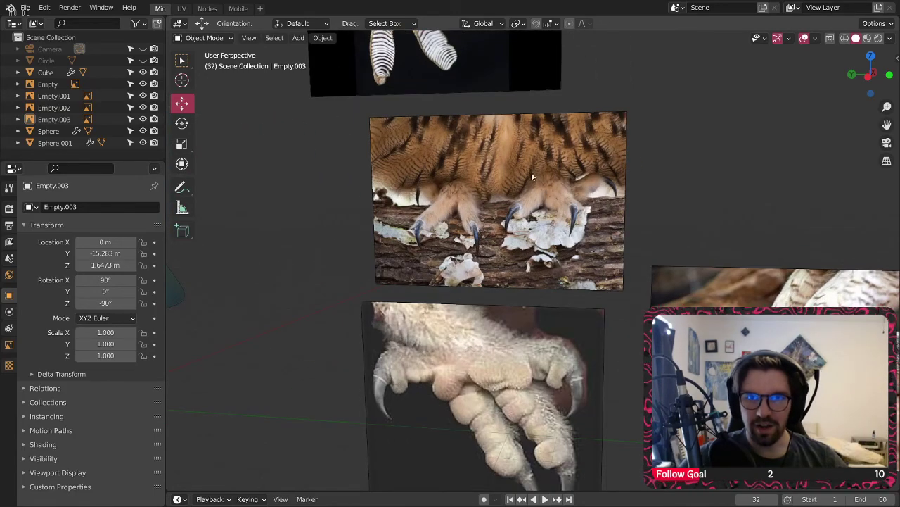
{"action": "scroll", "coordinate": [635, 157], "scroll_direction": "down", "scroll_amount": 4}
{"action": "middle_click_drag", "start_coordinate": [542, 188], "coordinate": [519, 183]}
{"action": "scroll", "coordinate": [519, 182], "scroll_direction": "up", "scroll_amount": 3}
{"action": "scroll", "coordinate": [508, 174], "scroll_direction": "down", "scroll_amount": 4}
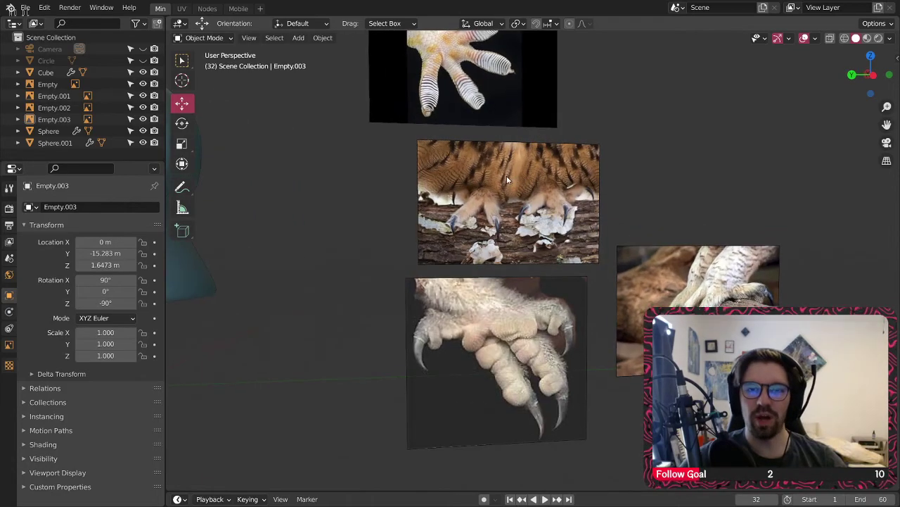
{"action": "left_click_drag", "start_coordinate": [612, 76], "coordinate": [509, 253]}
{"action": "middle_click_drag", "start_coordinate": [509, 253], "coordinate": [445, 233]}
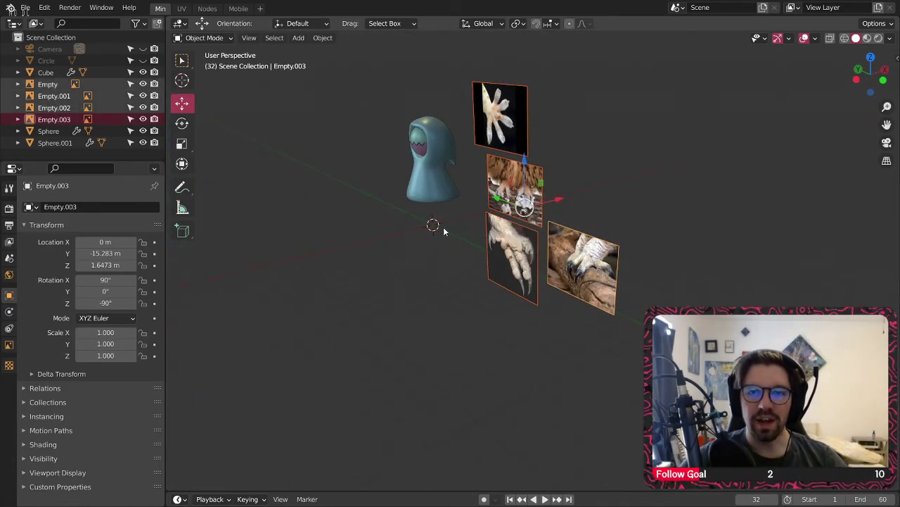
{"action": "left_click_drag", "start_coordinate": [554, 200], "coordinate": [615, 186]}
{"action": "left_click", "coordinate": [643, 164]}
- Examine the gecko foot, owl feet and clawed foot references up close, and view them alongside the hooded figure
{"action": "middle_click_drag", "start_coordinate": [620, 171], "coordinate": [504, 180], "text": "shift"}
{"action": "scroll", "coordinate": [504, 180], "scroll_direction": "up", "scroll_amount": 3}
{"action": "scroll", "coordinate": [521, 133], "scroll_direction": "up", "scroll_amount": 6}
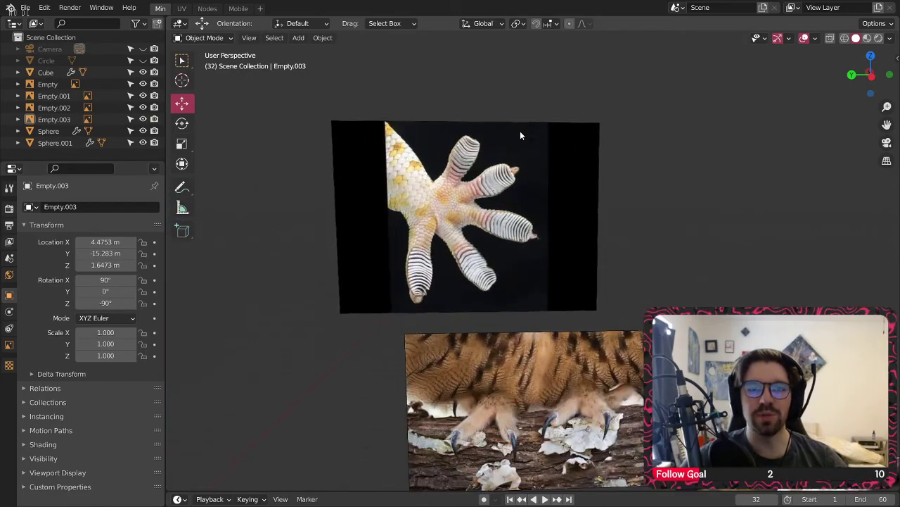
{"action": "scroll", "coordinate": [496, 201], "scroll_direction": "down", "scroll_amount": 4}
{"action": "scroll", "coordinate": [462, 192], "scroll_direction": "up", "scroll_amount": 1}
{"action": "scroll", "coordinate": [445, 179], "scroll_direction": "up", "scroll_amount": 5}
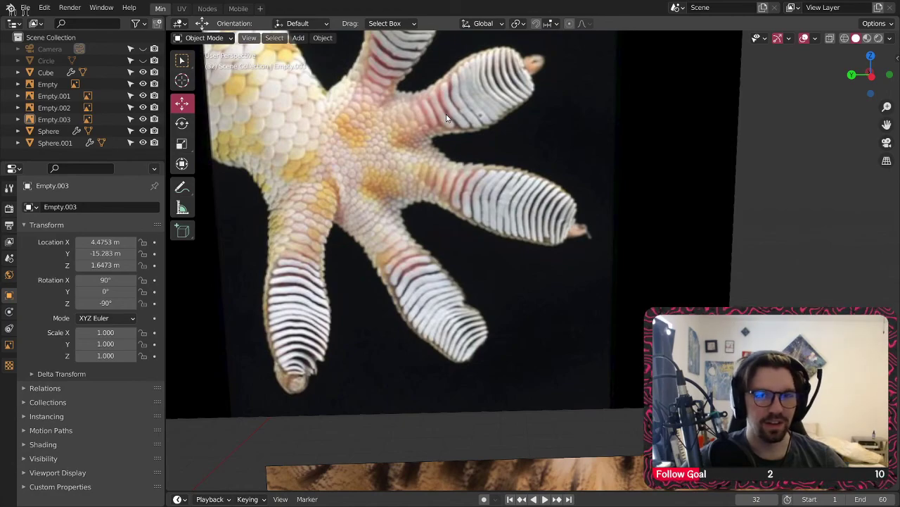
{"action": "scroll", "coordinate": [523, 242], "scroll_direction": "down", "scroll_amount": 5}
{"action": "scroll", "coordinate": [529, 237], "scroll_direction": "down", "scroll_amount": 2, "text": "shift"}
{"action": "scroll", "coordinate": [508, 221], "scroll_direction": "down", "scroll_amount": 2, "text": "shift"}
{"action": "scroll", "coordinate": [555, 262], "scroll_direction": "up", "scroll_amount": 3}
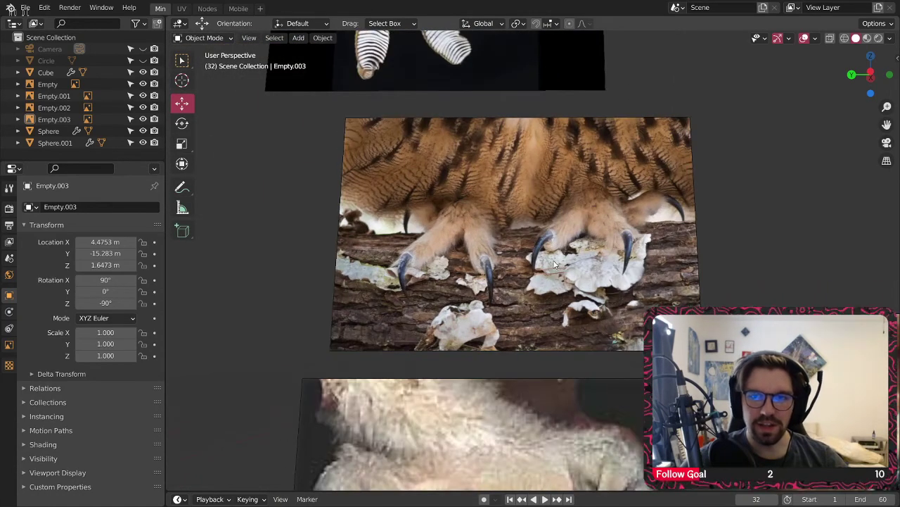
{"action": "scroll", "coordinate": [555, 262], "scroll_direction": "down", "scroll_amount": 6, "text": "shift"}
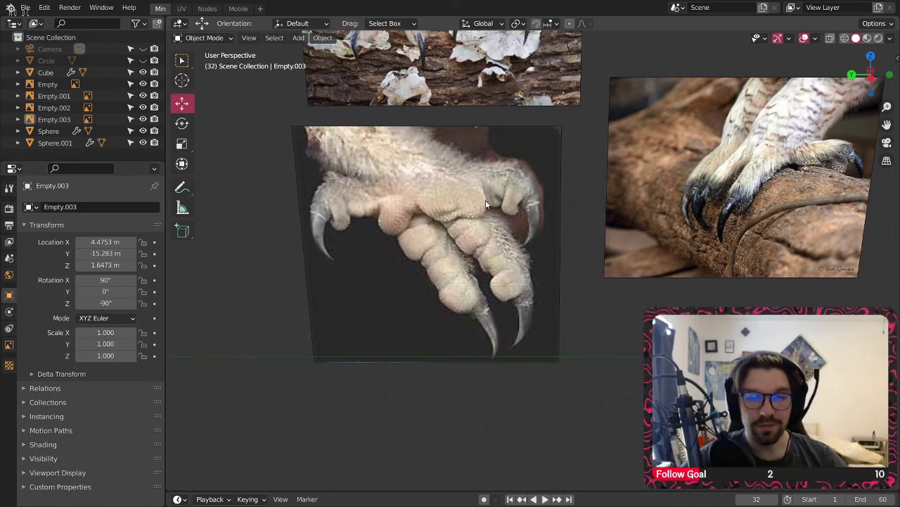
{"action": "scroll", "coordinate": [485, 199], "scroll_direction": "down", "scroll_amount": 6}
{"action": "middle_click_drag", "start_coordinate": [357, 174], "coordinate": [401, 217], "text": "shift"}
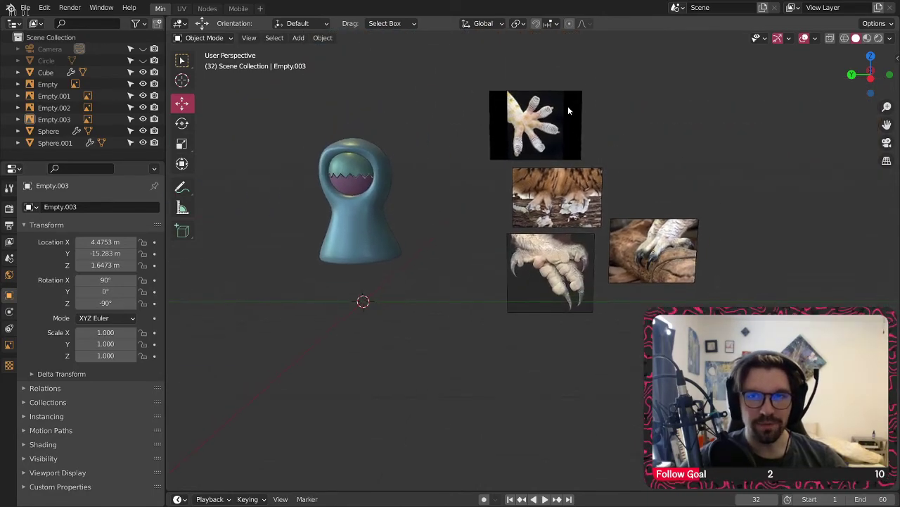
{"action": "middle_click_drag", "start_coordinate": [539, 266], "coordinate": [525, 276]}
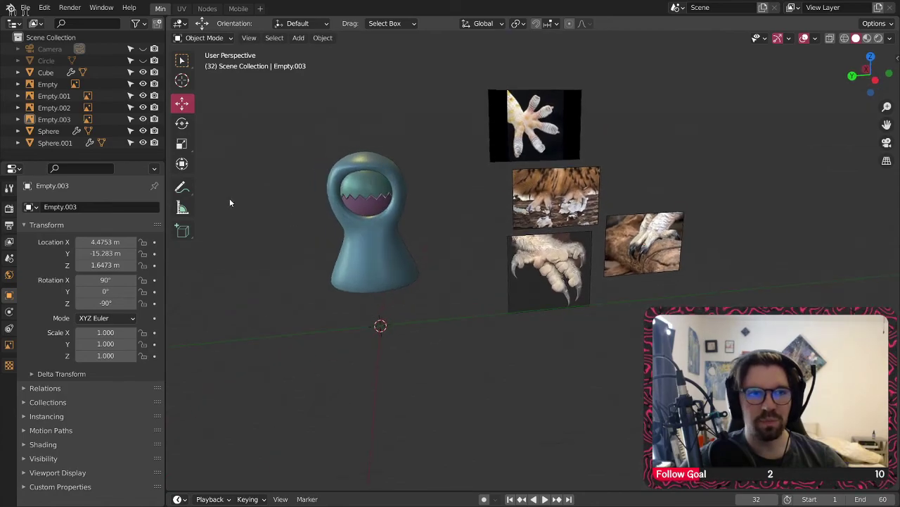
- Create a new collection in the scene and name it Lil Boy
{"action": "right_click", "coordinate": [93, 157]}
{"action": "left_click", "coordinate": [93, 154]}
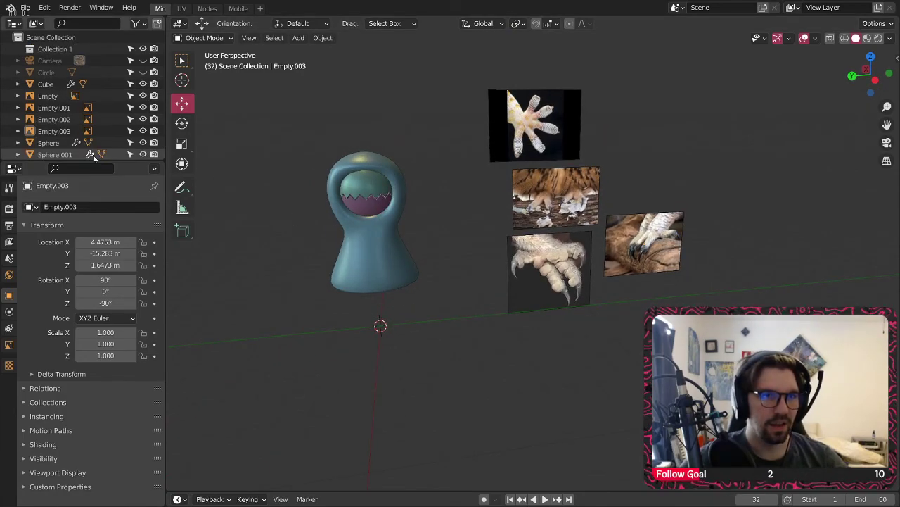
{"action": "left_click", "coordinate": [74, 49]}
{"action": "type", "text": "Lil Boy"}
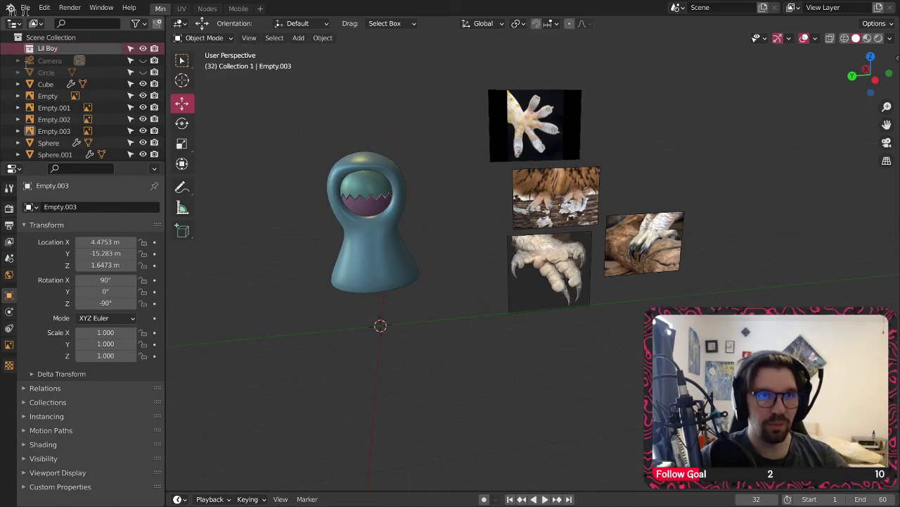
{"action": "key", "text": "Return"}
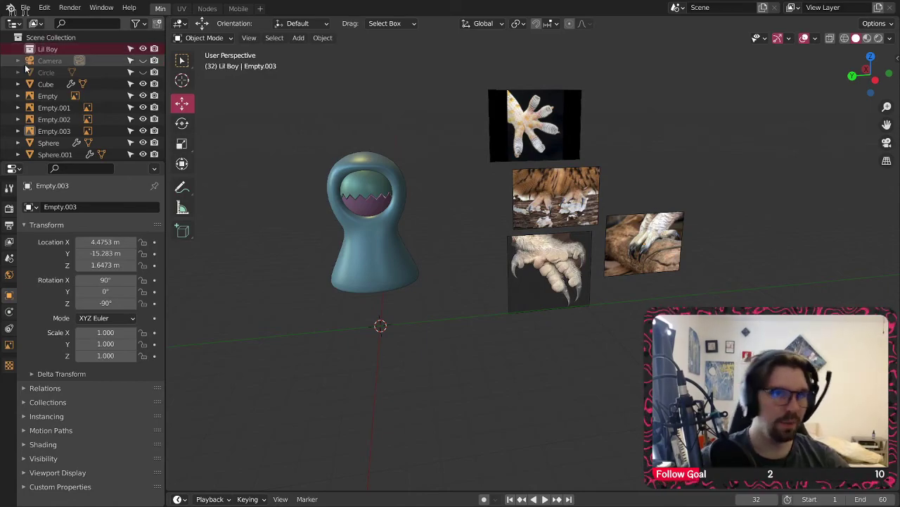
- Rename the Cube object as Robe and move it into the Lil Boy collection
{"action": "left_click", "coordinate": [49, 84]}
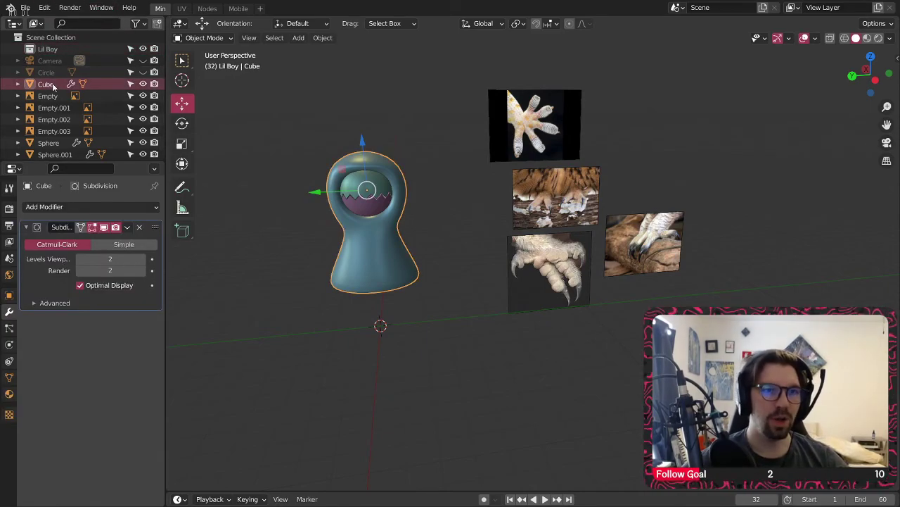
{"action": "double_click", "coordinate": [46, 84]}
{"action": "type", "text": "Robe"}
{"action": "key", "text": "Return"}
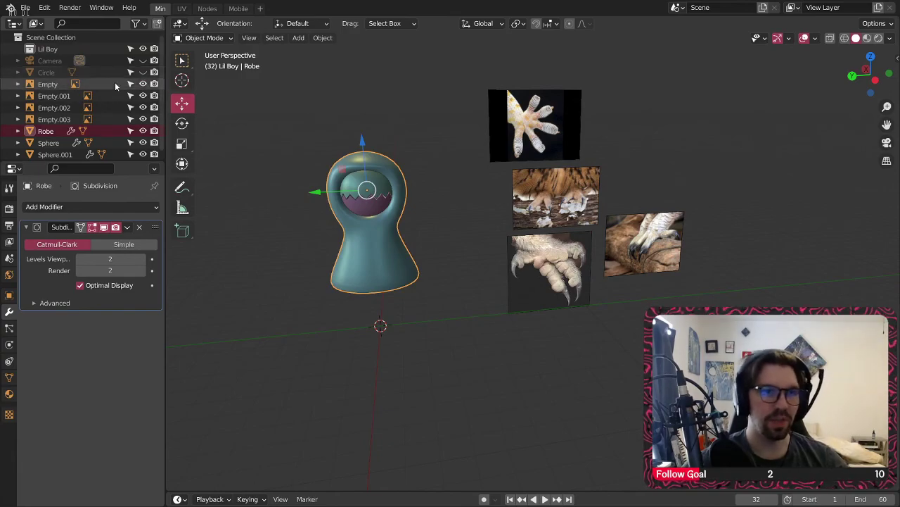
{"action": "left_click_drag", "start_coordinate": [44, 131], "coordinate": [49, 52]}
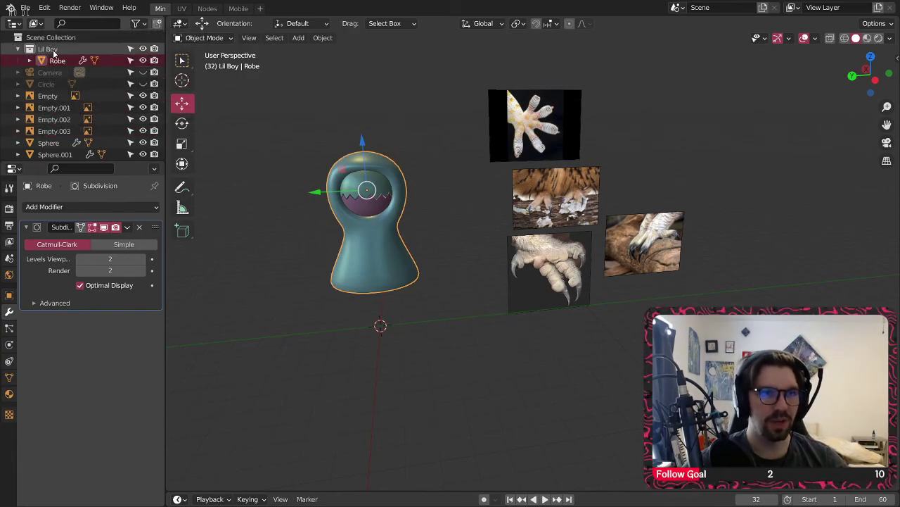
- Rename the Sphere object, the upper half of the cracked face, as Top Head
{"action": "left_click", "coordinate": [47, 143]}
{"action": "double_click", "coordinate": [48, 142]}
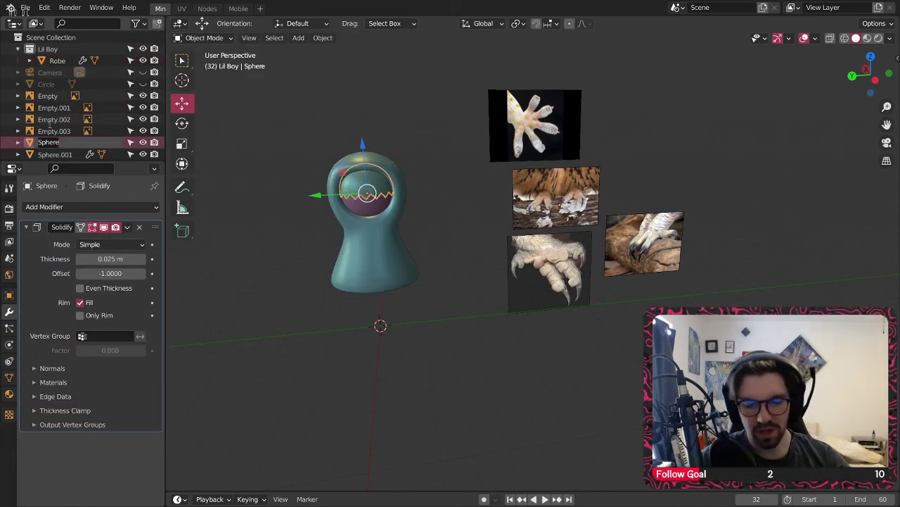
{"action": "type", "text": "Top Head"}
{"action": "key", "text": "Return"}
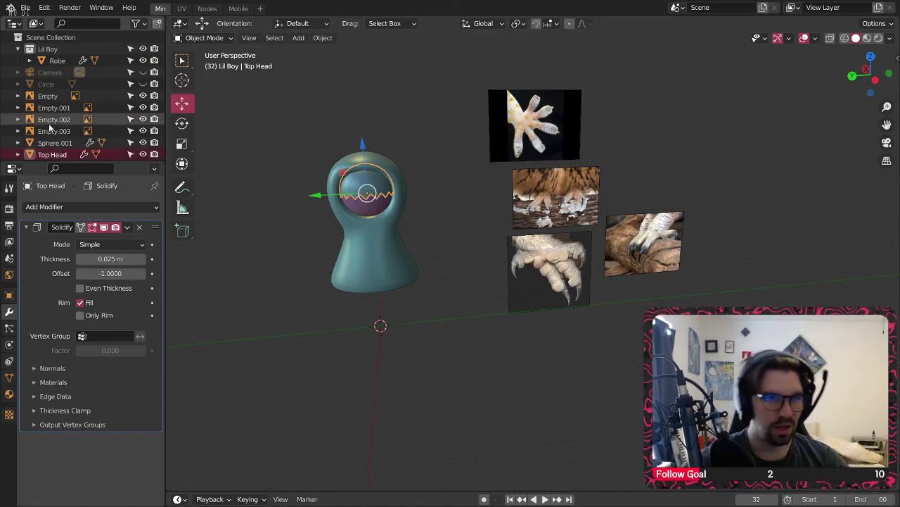
- Rename Sphere.001, the lower half of the cracked face, as Bottom Head
{"action": "left_click", "coordinate": [56, 143]}
{"action": "double_click", "coordinate": [69, 143]}
{"action": "type", "text": "B"}
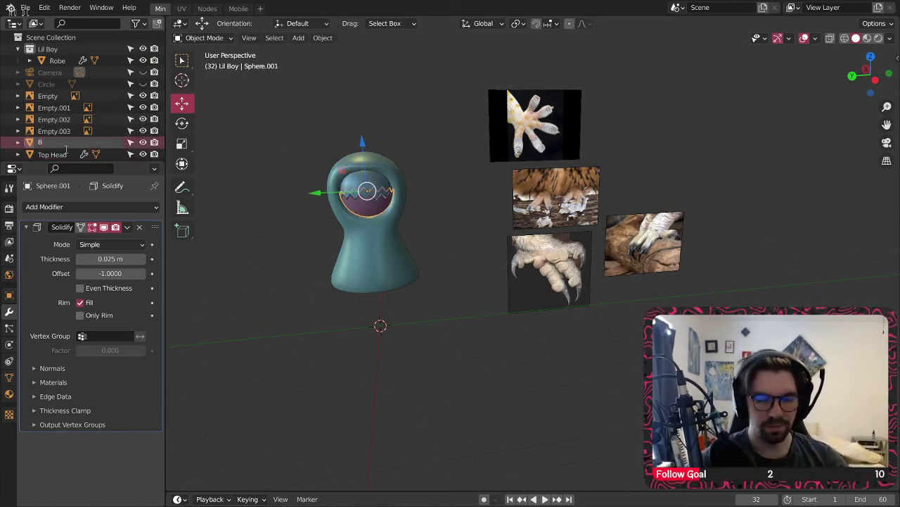
{"action": "type", "text": "ottom Head"}
{"action": "key", "text": "Return"}
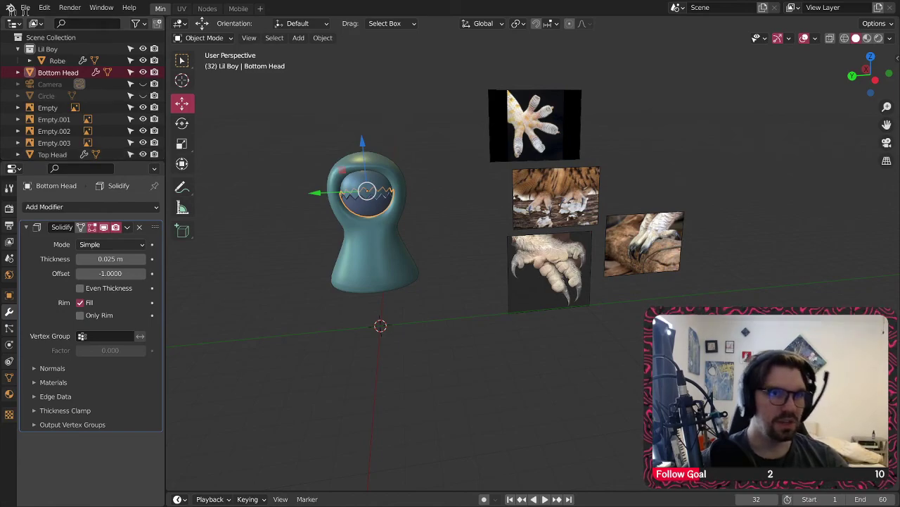
- Move the Bottom Head and Top Head objects into the Lil Boy collection
{"action": "left_click_drag", "start_coordinate": [59, 76], "coordinate": [55, 52]}
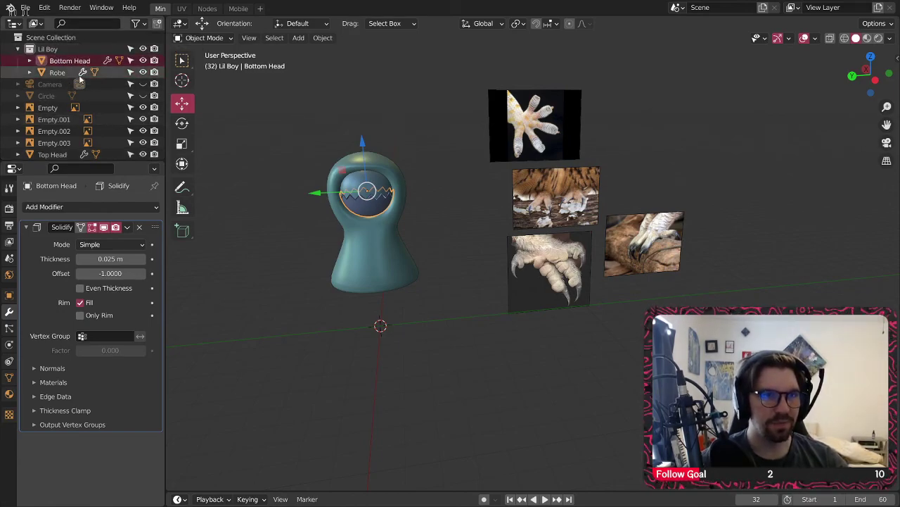
{"action": "scroll", "coordinate": [63, 136], "scroll_direction": "down", "scroll_amount": 1}
{"action": "left_click_drag", "start_coordinate": [49, 151], "coordinate": [42, 44]}
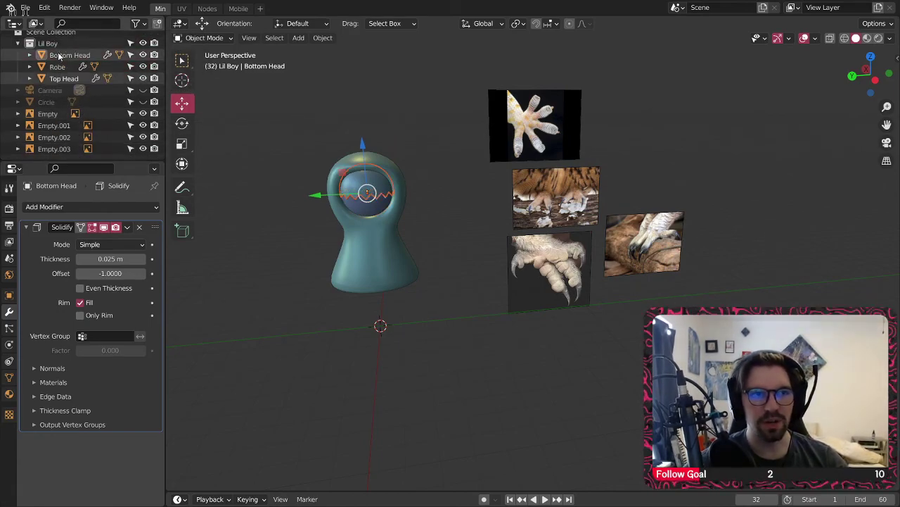
- Move the hidden Circle object into the Lil Boy collection and rename it Magic Circle
{"action": "left_click", "coordinate": [48, 103]}
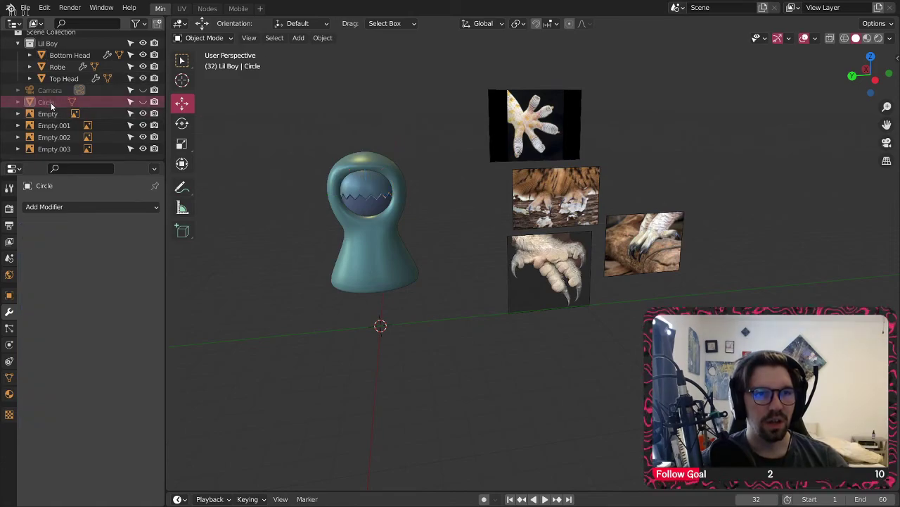
{"action": "left_click_drag", "start_coordinate": [48, 104], "coordinate": [48, 43]}
{"action": "scroll", "coordinate": [62, 71], "scroll_direction": "up", "scroll_amount": 1}
{"action": "type", "text": "Magic"}
{"action": "key", "text": "Return"}
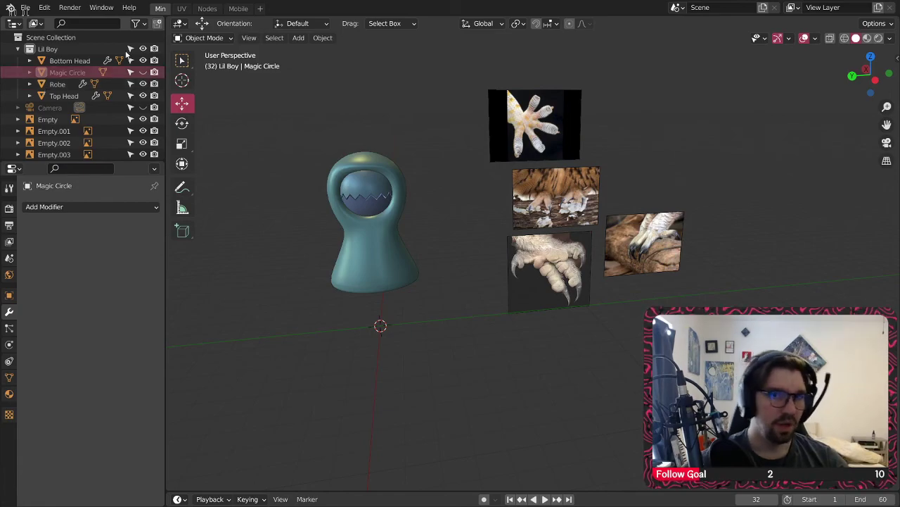
- Unhide the Magic Circle disc and view it beneath the hooded figure
{"action": "left_click", "coordinate": [143, 72]}
{"action": "middle_click_drag", "start_coordinate": [448, 227], "coordinate": [339, 208]}
{"action": "scroll", "coordinate": [336, 204], "scroll_direction": "up", "scroll_amount": 2}
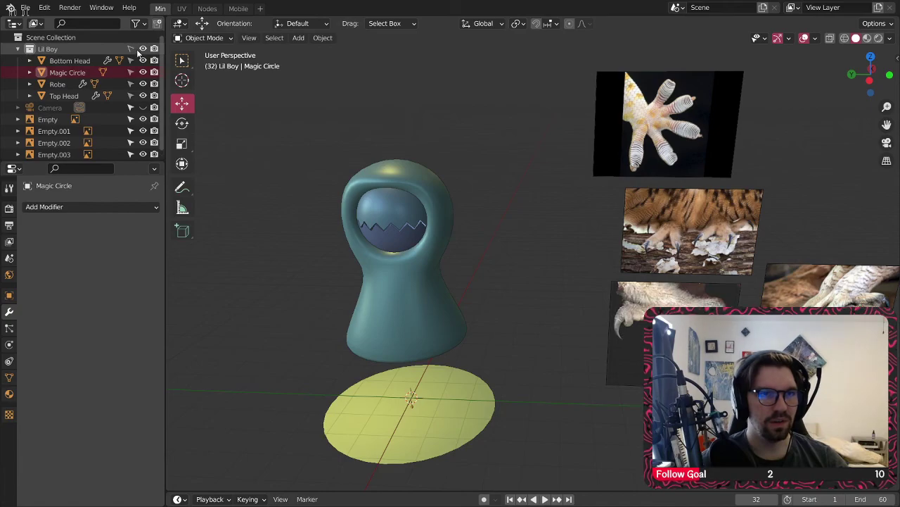
- Collapse and hide the Lil Boy collection, leaving only the foot reference images in view
{"action": "left_click", "coordinate": [28, 50]}
{"action": "left_click", "coordinate": [18, 50]}
{"action": "middle_click_drag", "start_coordinate": [416, 293], "coordinate": [379, 242], "text": "shift"}
{"action": "scroll", "coordinate": [424, 264], "scroll_direction": "down", "scroll_amount": 2}
{"action": "middle_click_drag", "start_coordinate": [439, 289], "coordinate": [443, 271]}
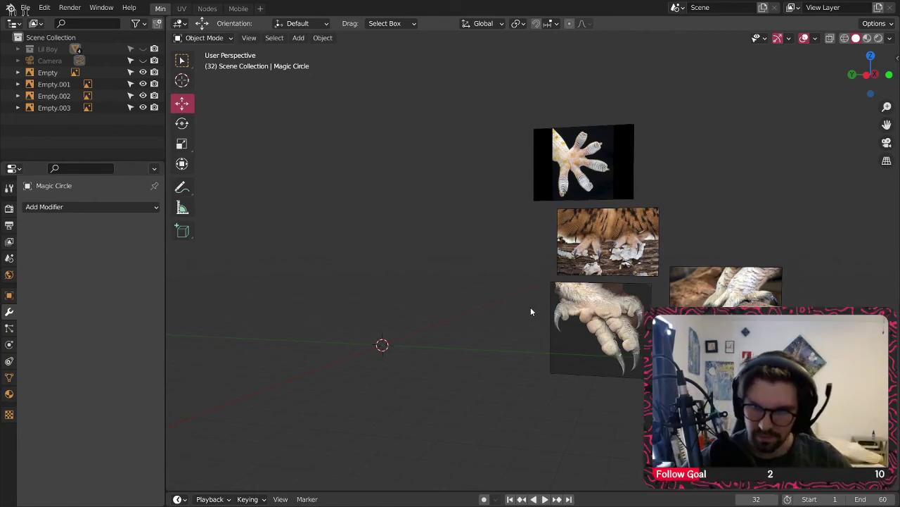
- Examine the toe pads and talons in the clawed foot reference image up close
{"action": "middle_click_drag", "start_coordinate": [529, 309], "coordinate": [534, 295]}
{"action": "middle_click_drag", "start_coordinate": [598, 372], "coordinate": [552, 309], "text": "shift"}
{"action": "scroll", "coordinate": [553, 312], "scroll_direction": "up", "scroll_amount": 5}
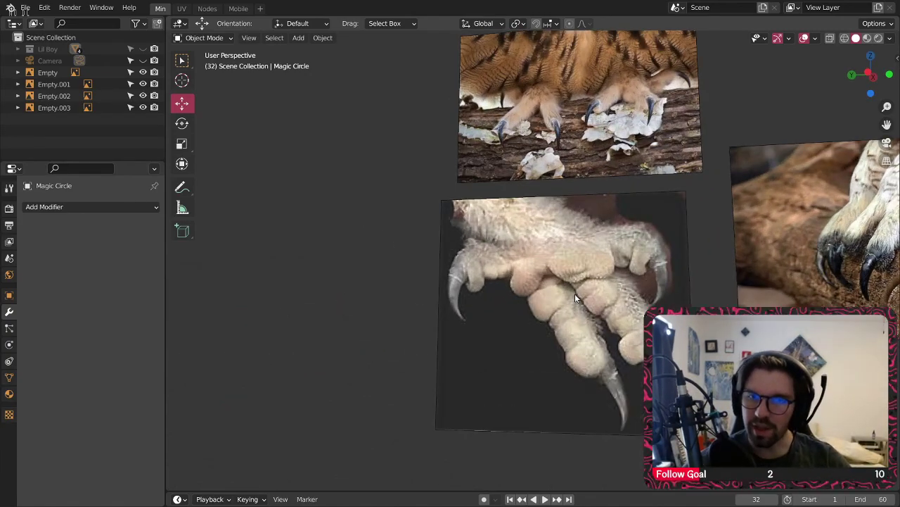
{"action": "scroll", "coordinate": [574, 294], "scroll_direction": "up", "scroll_amount": 5}
{"action": "scroll", "coordinate": [506, 274], "scroll_direction": "down", "scroll_amount": 4}
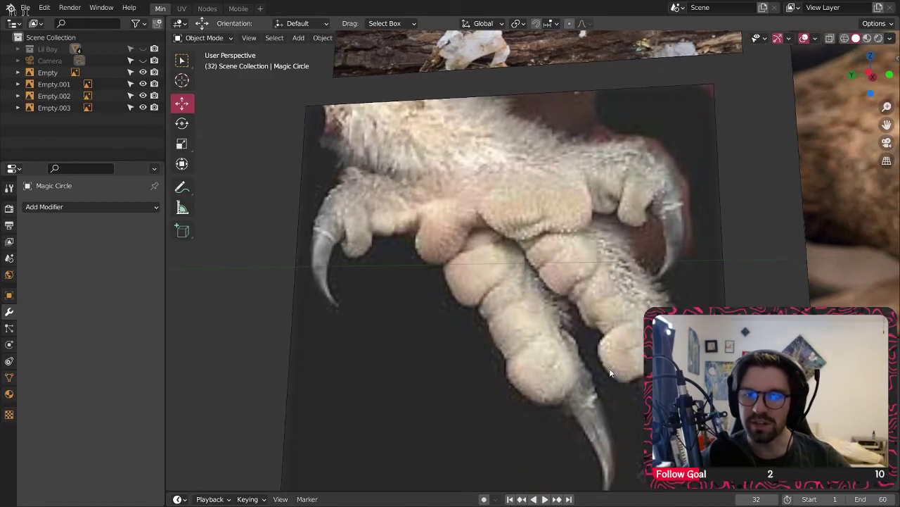
- Examine the bird talon reference images and the empty area around the world origin
{"action": "scroll", "coordinate": [588, 201], "scroll_direction": "down", "scroll_amount": 4}
{"action": "middle_click_drag", "start_coordinate": [588, 200], "coordinate": [541, 251], "text": "shift"}
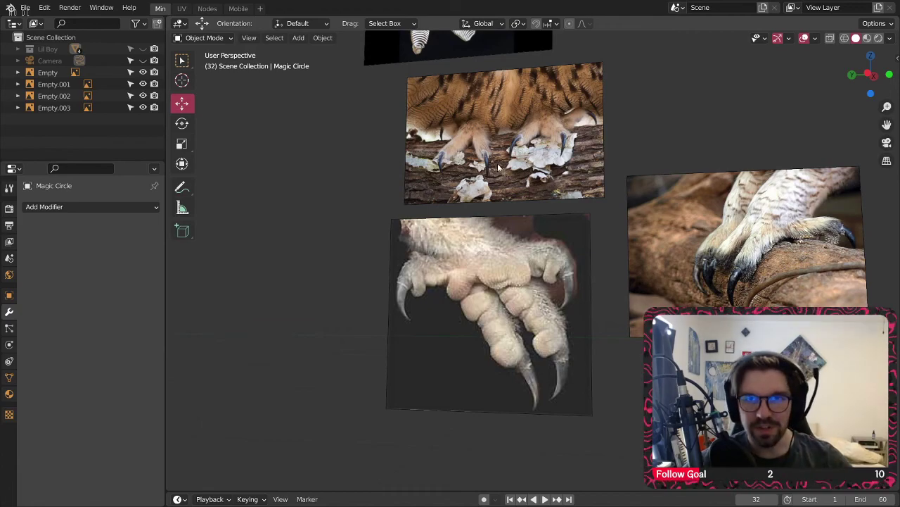
{"action": "scroll", "coordinate": [465, 227], "scroll_direction": "down", "scroll_amount": 5}
{"action": "middle_click_drag", "start_coordinate": [465, 227], "coordinate": [555, 212], "text": "shift"}
{"action": "scroll", "coordinate": [441, 221], "scroll_direction": "up", "scroll_amount": 3}
{"action": "scroll", "coordinate": [451, 253], "scroll_direction": "down", "scroll_amount": 4}
{"action": "middle_click_drag", "start_coordinate": [441, 221], "coordinate": [429, 255]}
{"action": "scroll", "coordinate": [433, 257], "scroll_direction": "up", "scroll_amount": 3}
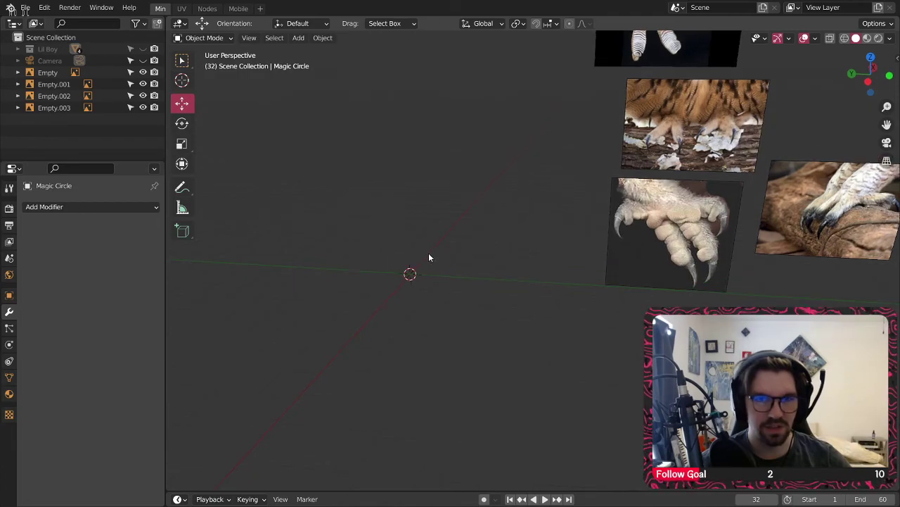
- Add a cube mesh at the world origin and stretch it vertically along Z into a tall block
{"action": "left_click", "coordinate": [298, 38]}
{"action": "mouse_move", "coordinate": [313, 52]}
{"action": "left_click", "coordinate": [416, 64]}
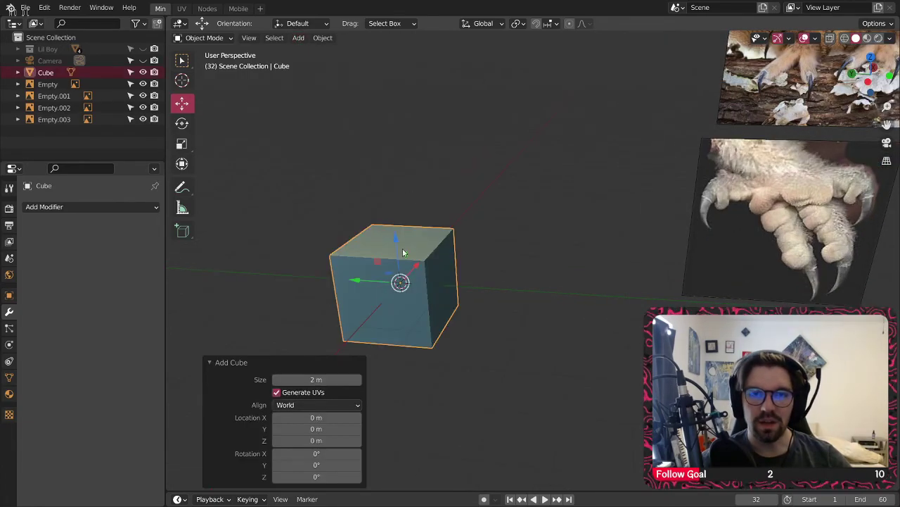
{"action": "middle_click_drag", "start_coordinate": [403, 241], "coordinate": [366, 265]}
{"action": "left_click", "coordinate": [182, 145]}
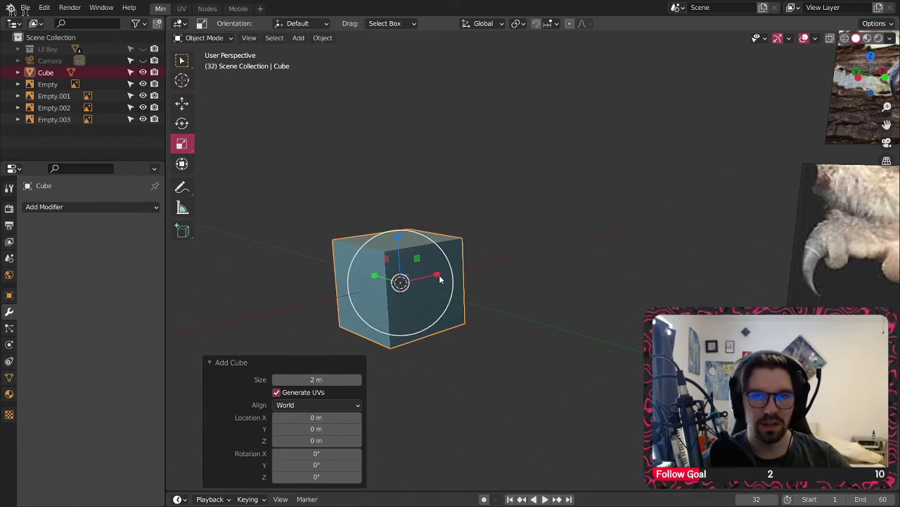
{"action": "middle_click_drag", "start_coordinate": [443, 281], "coordinate": [442, 323]}
{"action": "left_click_drag", "start_coordinate": [406, 262], "coordinate": [411, 284]}
- Enter Edit Mode on the block and scale its top edge on the +X side
{"action": "middle_click_drag", "start_coordinate": [411, 283], "coordinate": [366, 225]}
{"action": "scroll", "coordinate": [417, 202], "scroll_direction": "up", "scroll_amount": 3}
{"action": "left_click", "coordinate": [204, 38]}
{"action": "left_click", "coordinate": [210, 62]}
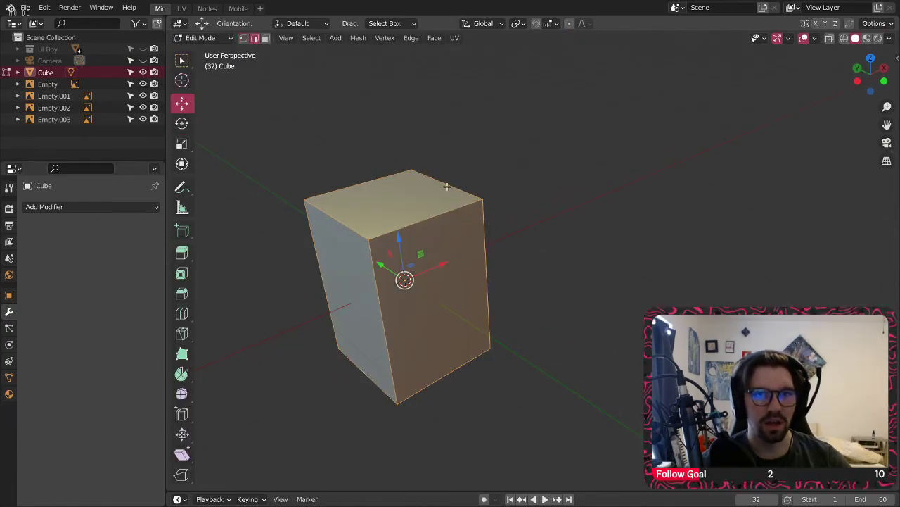
{"action": "left_click", "coordinate": [447, 186]}
{"action": "middle_click_drag", "start_coordinate": [446, 186], "coordinate": [394, 204]}
{"action": "left_click", "coordinate": [181, 144]}
{"action": "left_click_drag", "start_coordinate": [399, 180], "coordinate": [377, 179]}
- Select the block's top face, move it outward along the X axis and raise it slightly
{"action": "middle_click_drag", "start_coordinate": [429, 227], "coordinate": [346, 189]}
{"action": "left_click", "coordinate": [265, 38]}
{"action": "left_click", "coordinate": [384, 194]}
{"action": "left_click", "coordinate": [185, 105]}
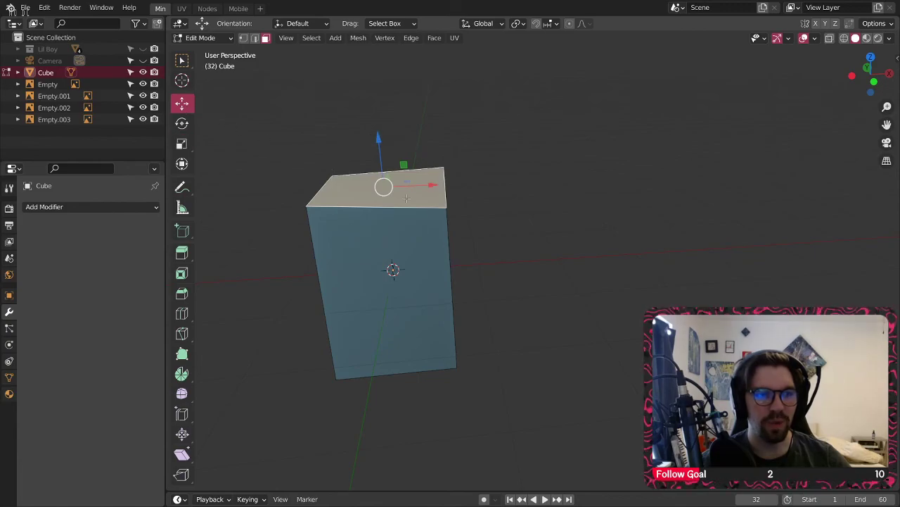
{"action": "left_click_drag", "start_coordinate": [432, 188], "coordinate": [513, 191]}
{"action": "left_click_drag", "start_coordinate": [458, 147], "coordinate": [458, 127]}
- Move a single top edge of the leg block back along X and lower it slightly, then deselect it
{"action": "middle_click_drag", "start_coordinate": [451, 134], "coordinate": [489, 136]}
{"action": "left_click", "coordinate": [255, 38]}
{"action": "left_click", "coordinate": [418, 173]}
{"action": "left_click_drag", "start_coordinate": [440, 169], "coordinate": [416, 170]}
{"action": "left_click_drag", "start_coordinate": [378, 128], "coordinate": [373, 142]}
{"action": "left_click", "coordinate": [603, 362]}
- Rotate the block's bottom face 18.5° about the Y axis and scale it narrower
{"action": "middle_click_drag", "start_coordinate": [562, 372], "coordinate": [480, 226]}
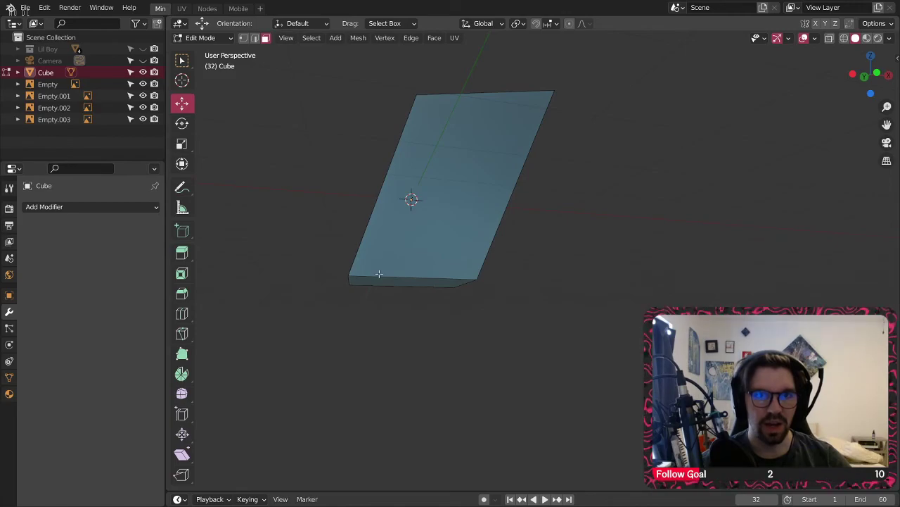
{"action": "left_click", "coordinate": [379, 275]}
{"action": "left_click", "coordinate": [182, 124]}
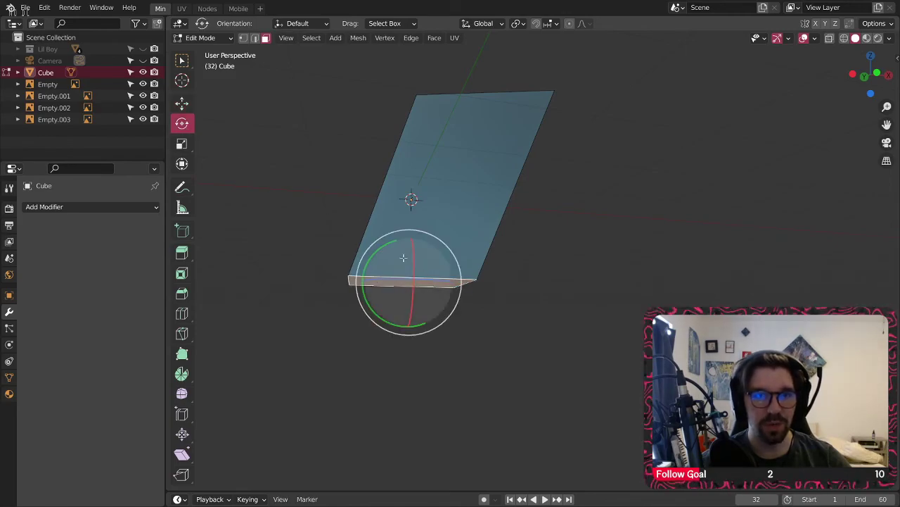
{"action": "left_click_drag", "start_coordinate": [374, 259], "coordinate": [391, 245]}
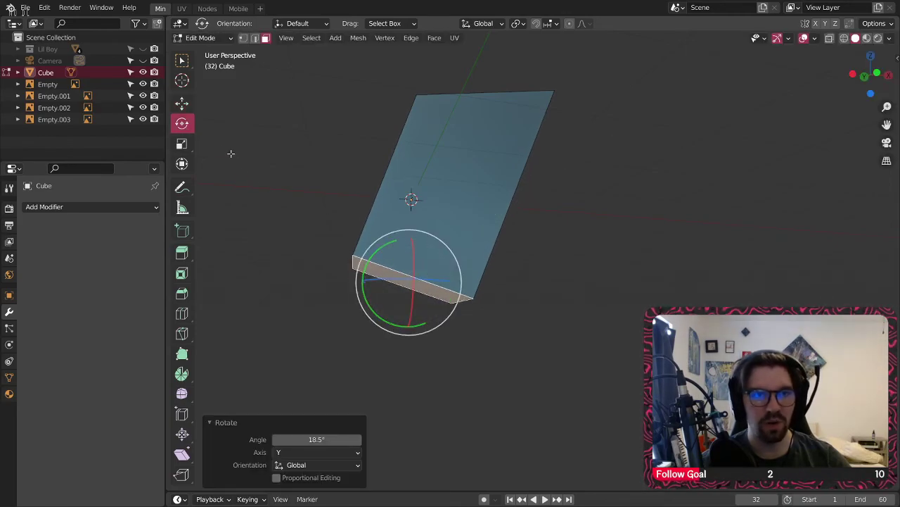
{"action": "left_click", "coordinate": [182, 144]}
{"action": "left_click_drag", "start_coordinate": [456, 282], "coordinate": [434, 277]}
- Select the whole mesh, narrow it along the Y axis and clear the selection
{"action": "scroll", "coordinate": [403, 231], "scroll_direction": "down", "scroll_amount": 3}
{"action": "middle_click_drag", "start_coordinate": [422, 233], "coordinate": [484, 230]}
{"action": "scroll", "coordinate": [550, 232], "scroll_direction": "down", "scroll_amount": 3}
{"action": "key", "text": "a"}
{"action": "left_click_drag", "start_coordinate": [407, 233], "coordinate": [419, 234]}
{"action": "left_click", "coordinate": [527, 252]}
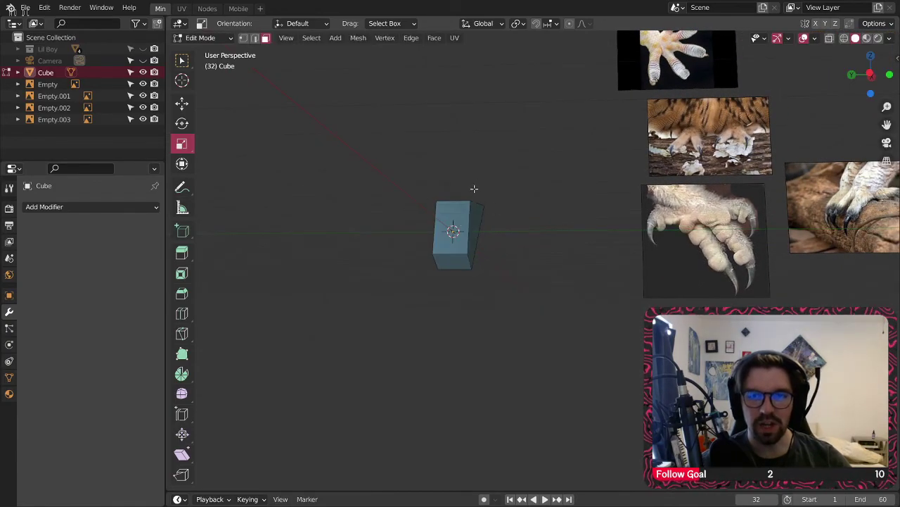
- Add one lengthwise loop cut down the middle of the leg block's front with a smoothness of 0.5
{"action": "middle_click_drag", "start_coordinate": [464, 186], "coordinate": [592, 238]}
{"action": "middle_click_drag", "start_coordinate": [443, 249], "coordinate": [477, 233]}
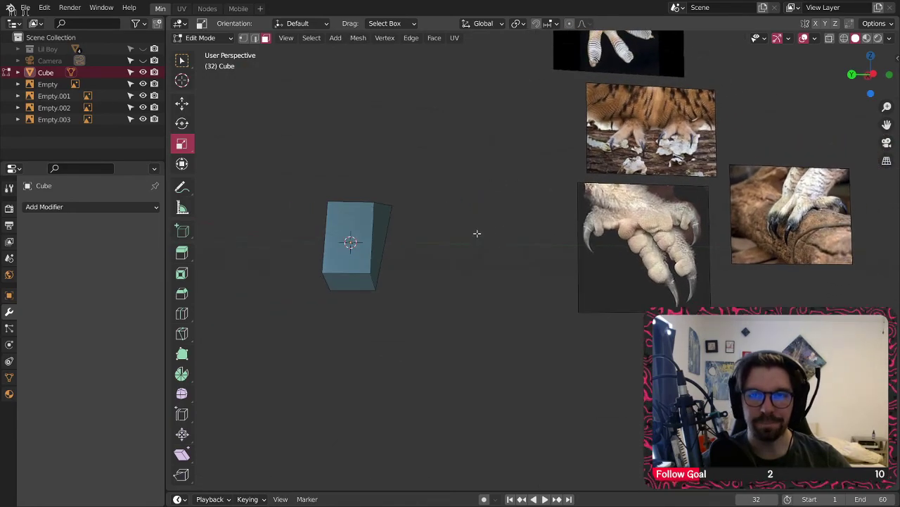
{"action": "scroll", "coordinate": [594, 128], "scroll_direction": "up", "scroll_amount": 2}
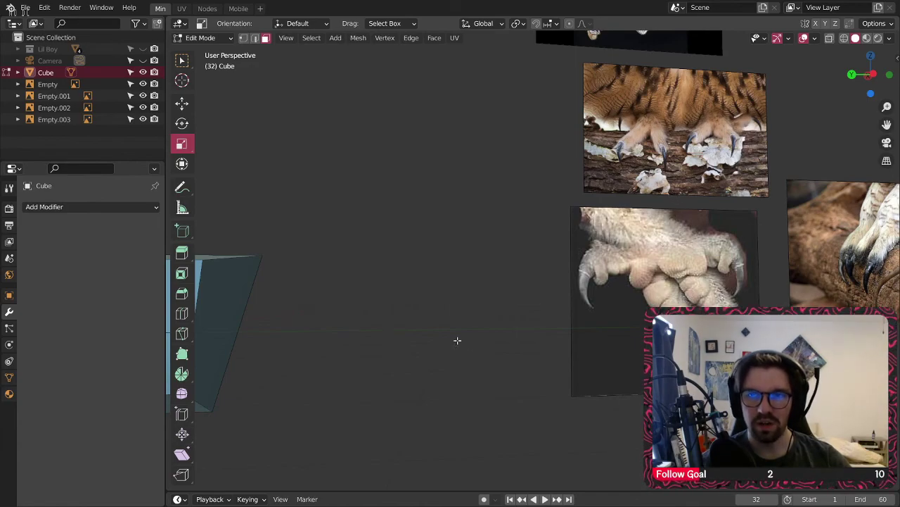
{"action": "key", "text": "KP_Decimal"}
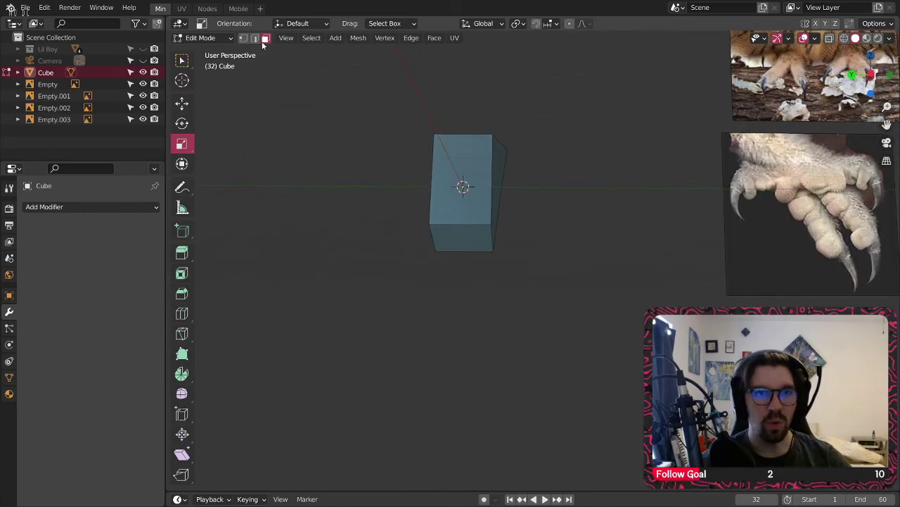
{"action": "left_click", "coordinate": [186, 314]}
{"action": "left_click", "coordinate": [449, 230]}
{"action": "middle_click_drag", "start_coordinate": [449, 230], "coordinate": [427, 242]}
{"action": "scroll", "coordinate": [425, 260], "scroll_direction": "up", "scroll_amount": 2}
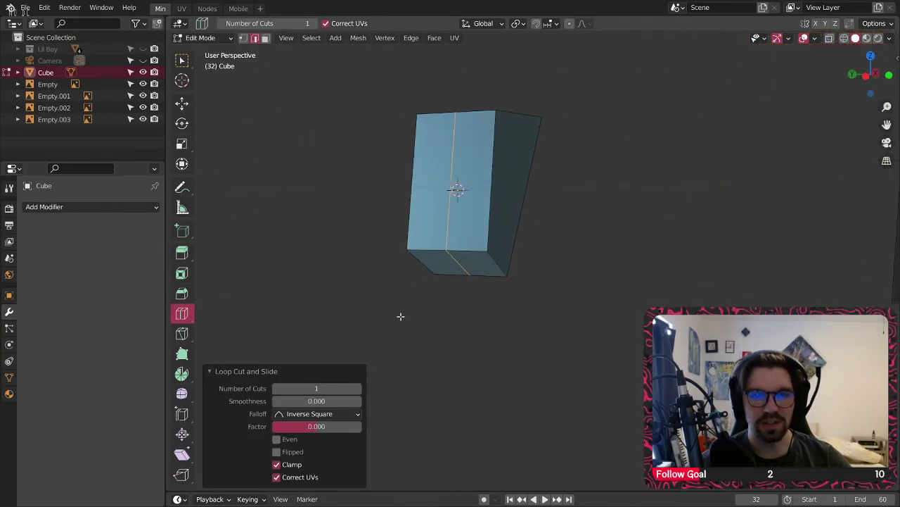
{"action": "left_click", "coordinate": [320, 401]}
{"action": "type", "text": "1"}
{"action": "key", "text": "Return"}
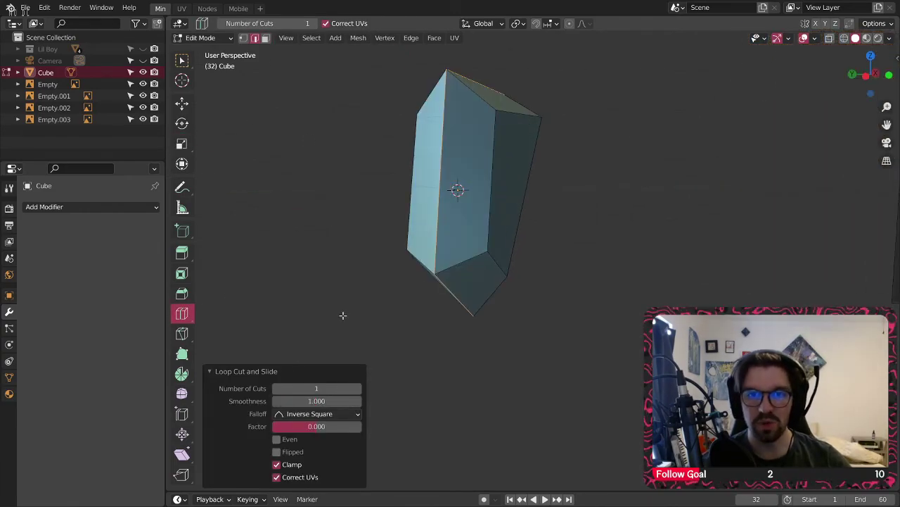
{"action": "left_click", "coordinate": [343, 399]}
{"action": "type", "text": "."}
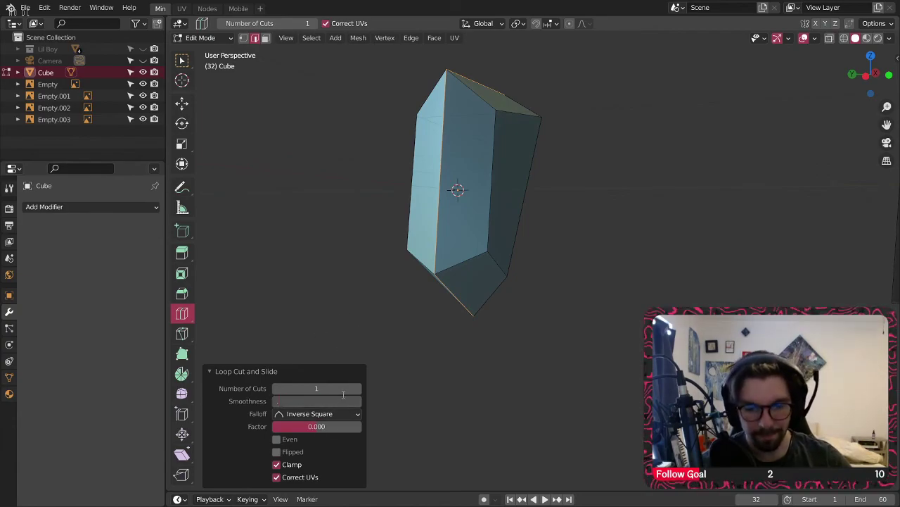
{"action": "type", "text": "5"}
{"action": "key", "text": "Return"}
- Add a second lengthwise loop cut around the block's side faces with a smoothness of 0.5
{"action": "middle_click_drag", "start_coordinate": [424, 293], "coordinate": [399, 224]}
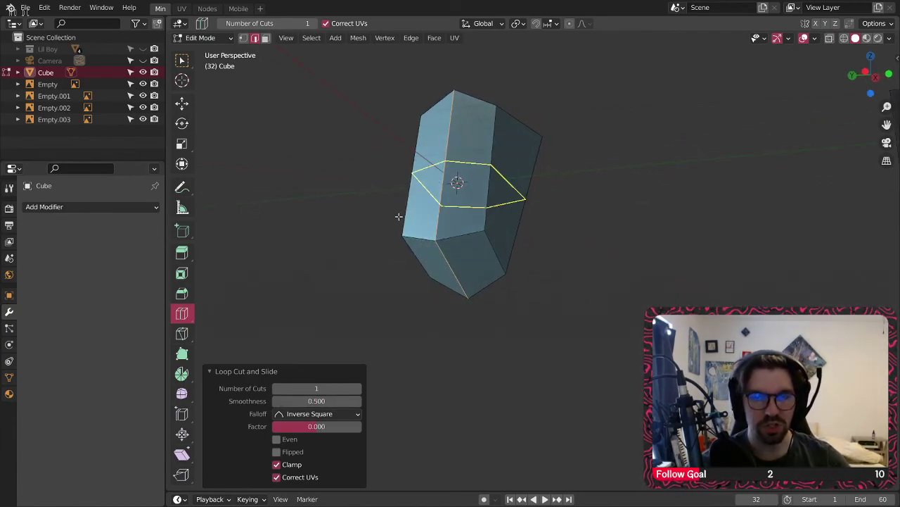
{"action": "left_click", "coordinate": [458, 266]}
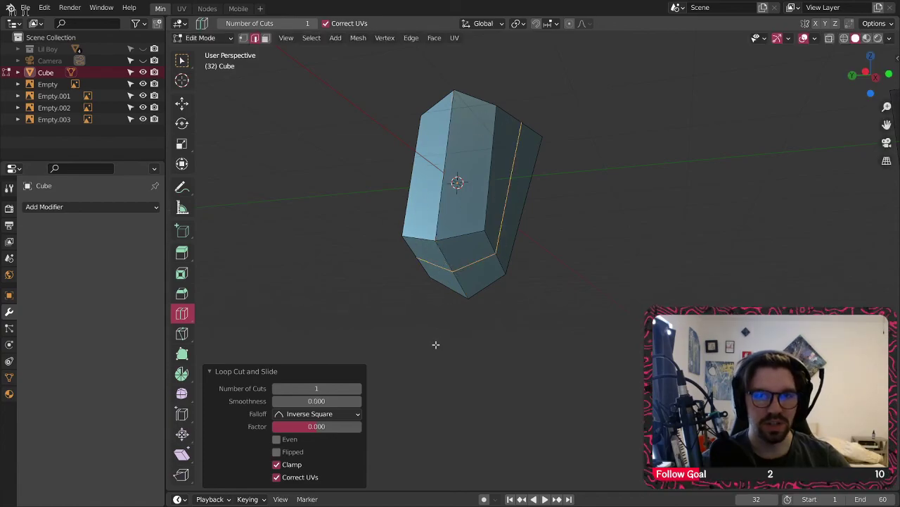
{"action": "left_click", "coordinate": [341, 401]}
{"action": "type", "text": ".5"}
{"action": "key", "text": "Return"}
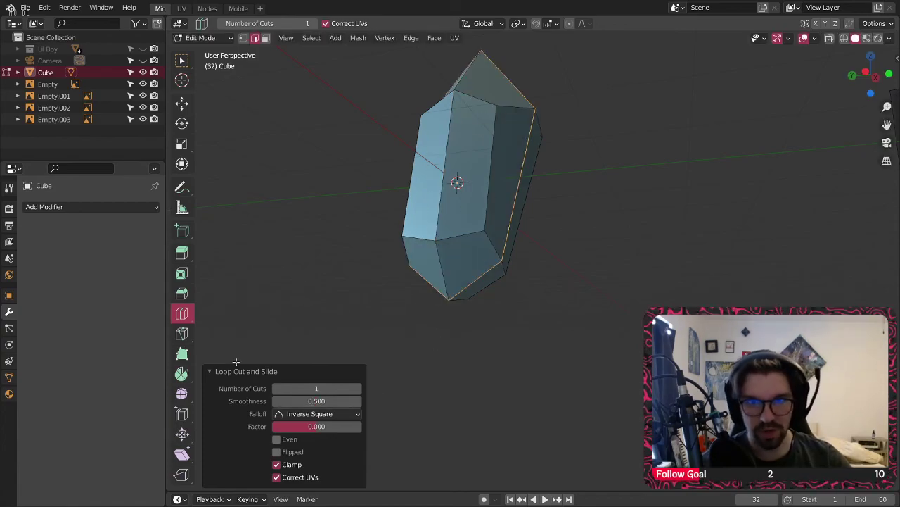
- Extrude one lower front face outward as a toe and repeat the same extrusion on the neighbouring face
{"action": "middle_click_drag", "start_coordinate": [335, 295], "coordinate": [443, 270]}
{"action": "left_click", "coordinate": [265, 37]}
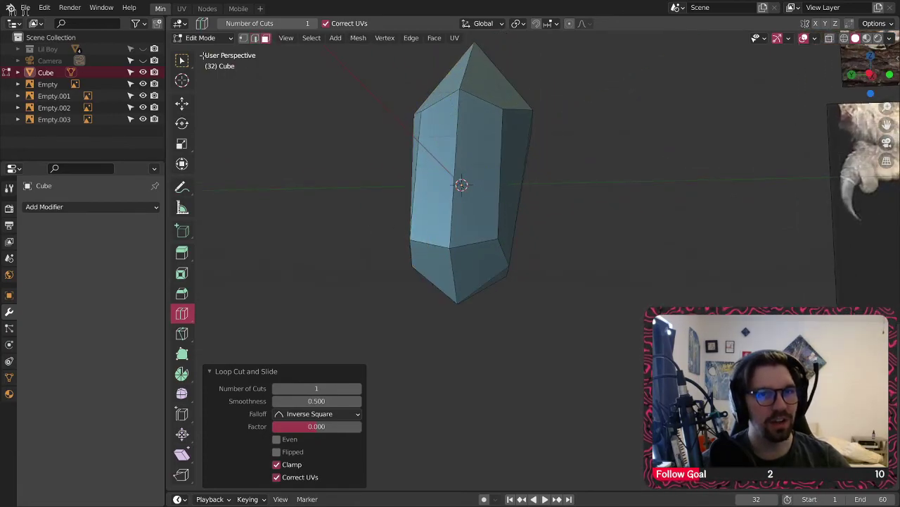
{"action": "left_click", "coordinate": [181, 60]}
{"action": "middle_click_drag", "start_coordinate": [356, 210], "coordinate": [394, 232]}
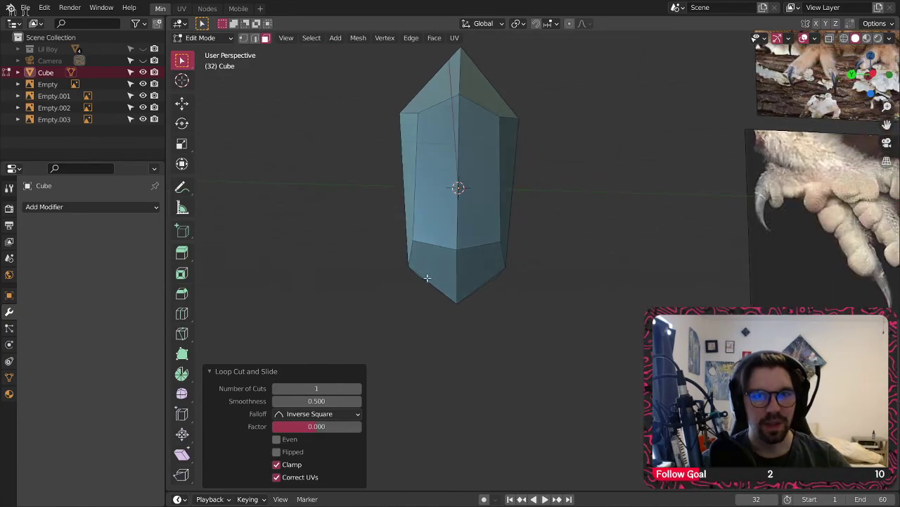
{"action": "left_click", "coordinate": [433, 277]}
{"action": "left_click", "coordinate": [478, 265], "text": "shift"}
{"action": "right_click", "coordinate": [443, 265]}
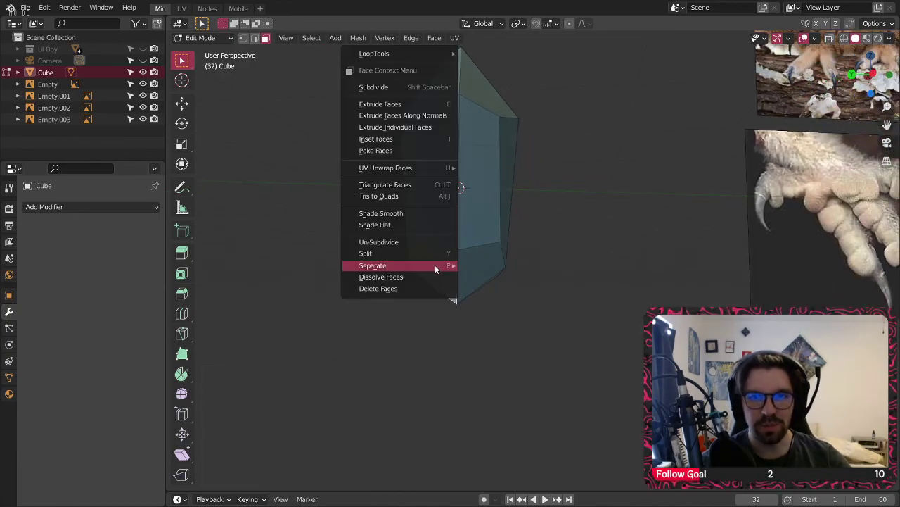
{"action": "left_click", "coordinate": [436, 124]}
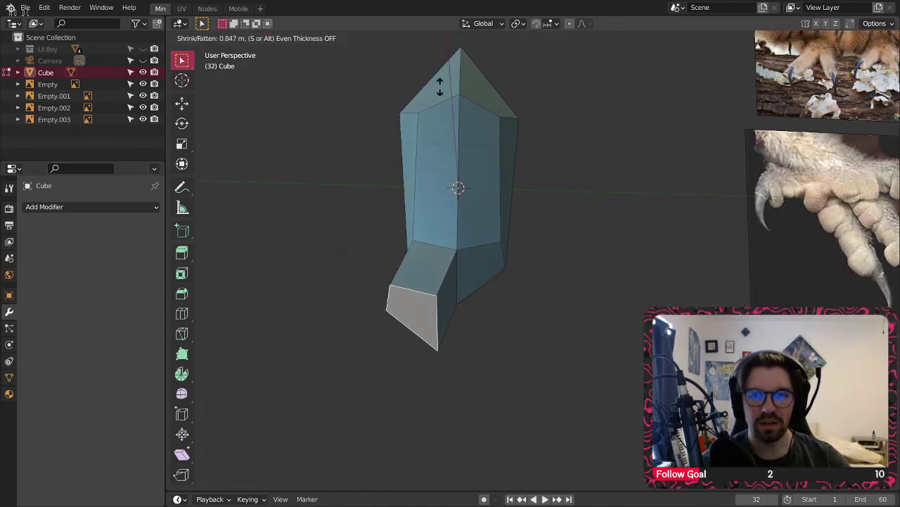
{"action": "left_click", "coordinate": [460, 271]}
{"action": "left_click", "coordinate": [490, 265]}
{"action": "key", "text": "shift+r"}
- Raise the two front toe end faces along Z and adjust their position along X
{"action": "scroll", "coordinate": [517, 253], "scroll_direction": "down", "scroll_amount": 3}
{"action": "middle_click_drag", "start_coordinate": [521, 249], "coordinate": [492, 274]}
{"action": "left_click", "coordinate": [181, 103]}
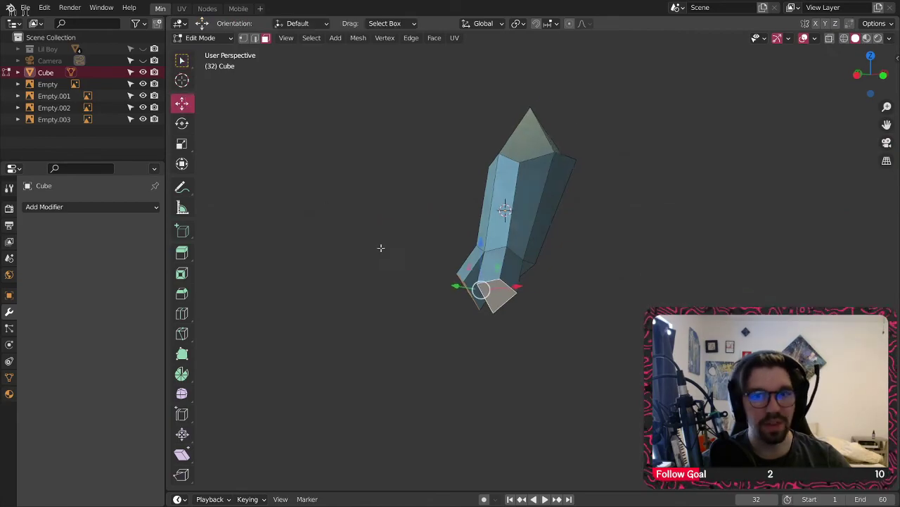
{"action": "left_click_drag", "start_coordinate": [475, 266], "coordinate": [470, 221]}
{"action": "mouse_move", "coordinate": [527, 269]}
{"action": "left_mouse_down"}
{"action": "mouse_move", "coordinate": [478, 268]}
{"action": "mouse_move", "coordinate": [510, 267]}
{"action": "left_mouse_up"}
- Rotate the two front toe end faces 43.1° about the Y axis
{"action": "scroll", "coordinate": [482, 267], "scroll_direction": "up", "scroll_amount": 2}
{"action": "left_click", "coordinate": [183, 123]}
{"action": "left_click_drag", "start_coordinate": [427, 234], "coordinate": [457, 235]}
- Inspect the two front toes from several angles and compare them with the talon reference images
{"action": "middle_click_drag", "start_coordinate": [457, 235], "coordinate": [492, 281]}
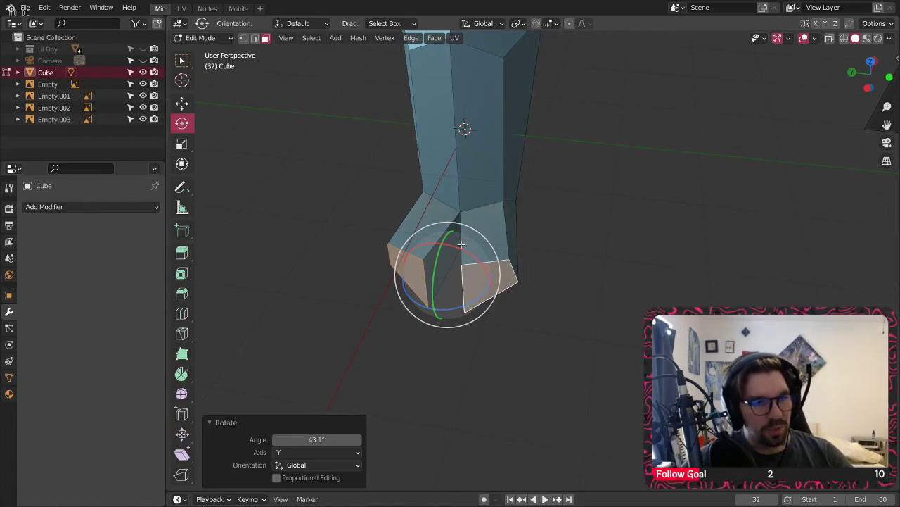
{"action": "scroll", "coordinate": [424, 267], "scroll_direction": "up", "scroll_amount": 4}
{"action": "middle_click_drag", "start_coordinate": [458, 290], "coordinate": [435, 249]}
{"action": "middle_click_drag", "start_coordinate": [466, 321], "coordinate": [416, 316]}
{"action": "scroll", "coordinate": [492, 332], "scroll_direction": "down", "scroll_amount": 5}
{"action": "middle_click_drag", "start_coordinate": [562, 352], "coordinate": [571, 323], "text": "shift"}
{"action": "scroll", "coordinate": [570, 324], "scroll_direction": "down", "scroll_amount": 1}
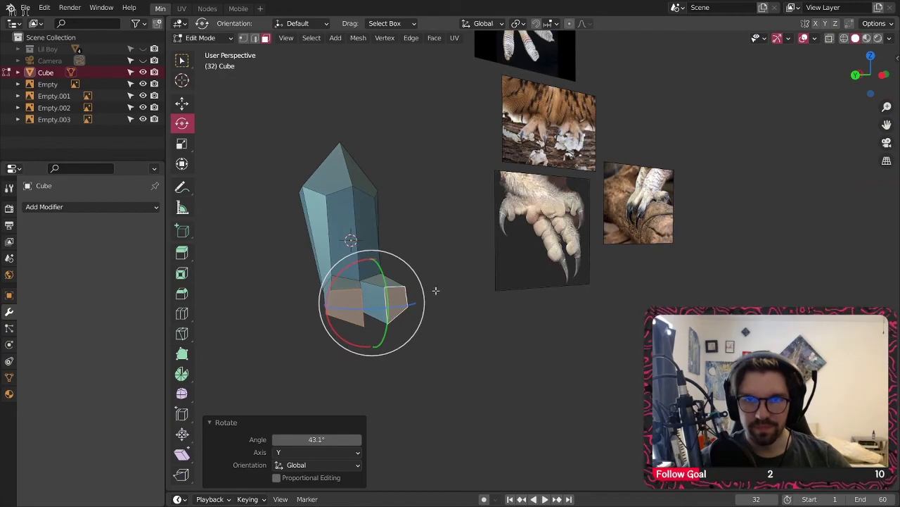
{"action": "scroll", "coordinate": [422, 290], "scroll_direction": "up", "scroll_amount": 2}
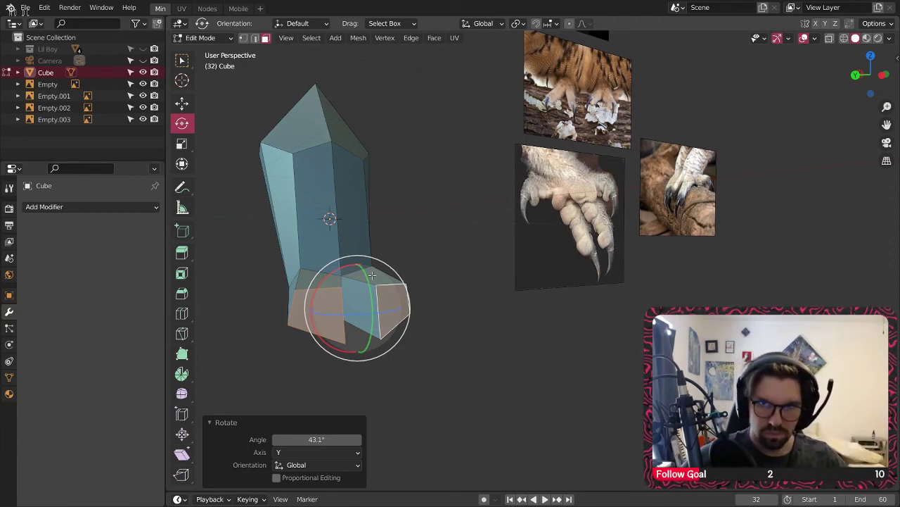
{"action": "middle_click_drag", "start_coordinate": [371, 274], "coordinate": [850, 253]}
{"action": "middle_click_drag", "start_coordinate": [455, 281], "coordinate": [408, 278]}
- Try to rotate the lower rear face of the leg about the Y axis
{"action": "left_click", "coordinate": [423, 275]}
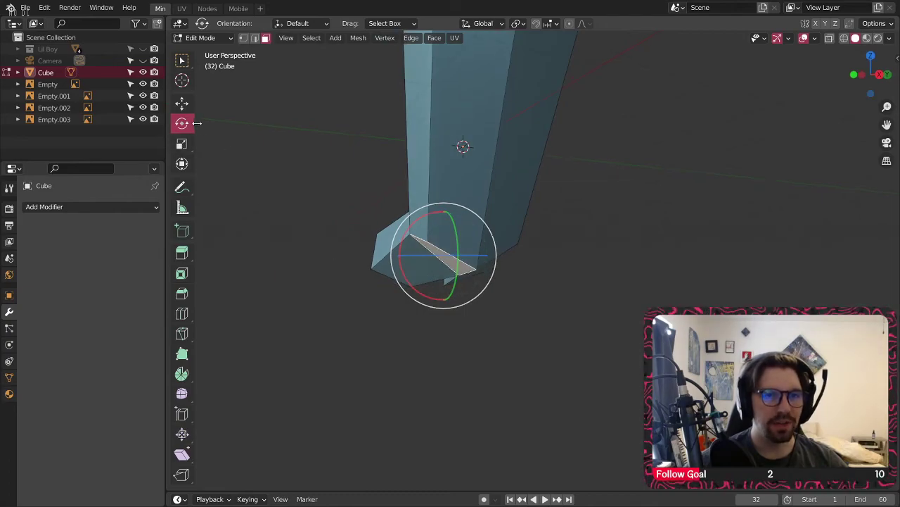
{"action": "middle_click_drag", "start_coordinate": [450, 250], "coordinate": [483, 251]}
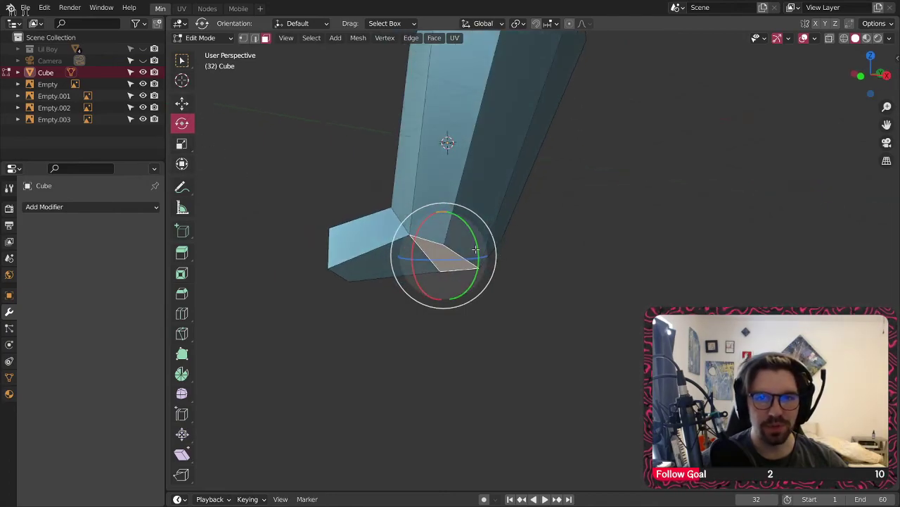
{"action": "left_click_drag", "start_coordinate": [473, 237], "coordinate": [439, 181]}
{"action": "middle_click_drag", "start_coordinate": [439, 181], "coordinate": [531, 263]}
{"action": "key", "text": "ctrl+z"}
{"action": "key", "text": "ctrl+z"}
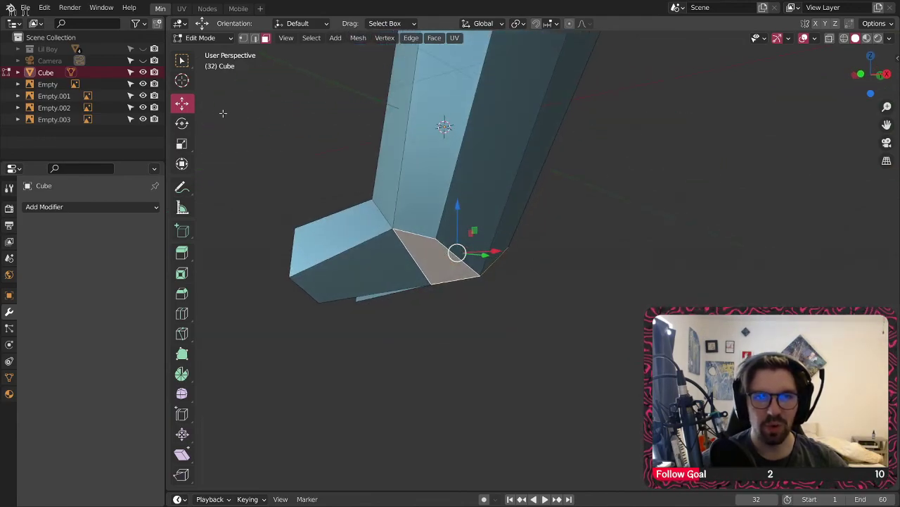
- Rotate the selected lower rear geometry of the leg -44.2° about the Y axis
{"action": "left_click", "coordinate": [182, 123]}
{"action": "left_click_drag", "start_coordinate": [468, 216], "coordinate": [451, 189]}
{"action": "middle_click_drag", "start_coordinate": [463, 229], "coordinate": [495, 230]}
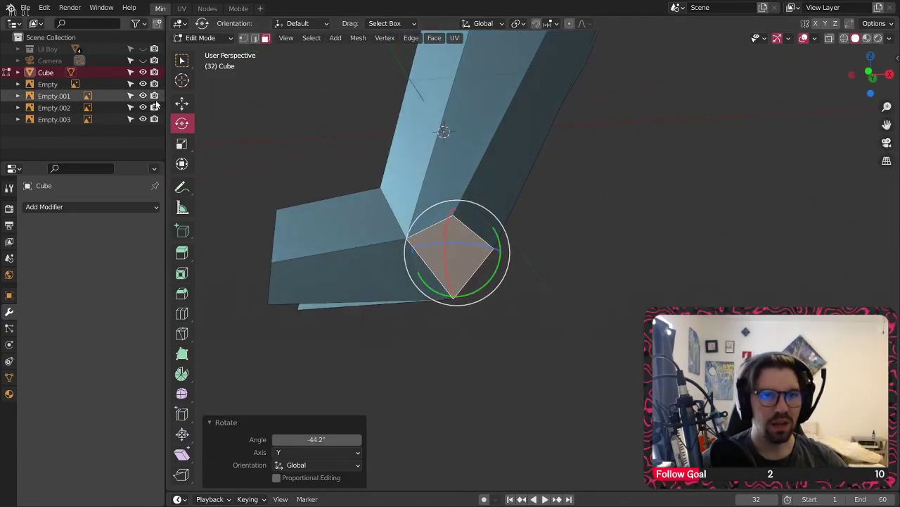
{"action": "left_click", "coordinate": [572, 376]}
- Extrude the lower rear face along its normals by 1.07 m to form a back toe
{"action": "left_click", "coordinate": [441, 254]}
{"action": "middle_click_drag", "start_coordinate": [442, 253], "coordinate": [413, 221]}
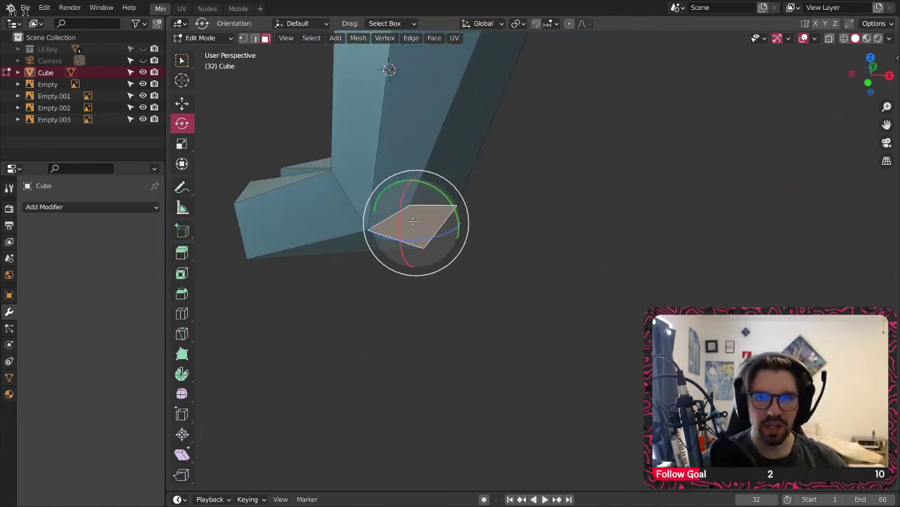
{"action": "right_click", "coordinate": [413, 220]}
{"action": "left_click", "coordinate": [411, 221]}
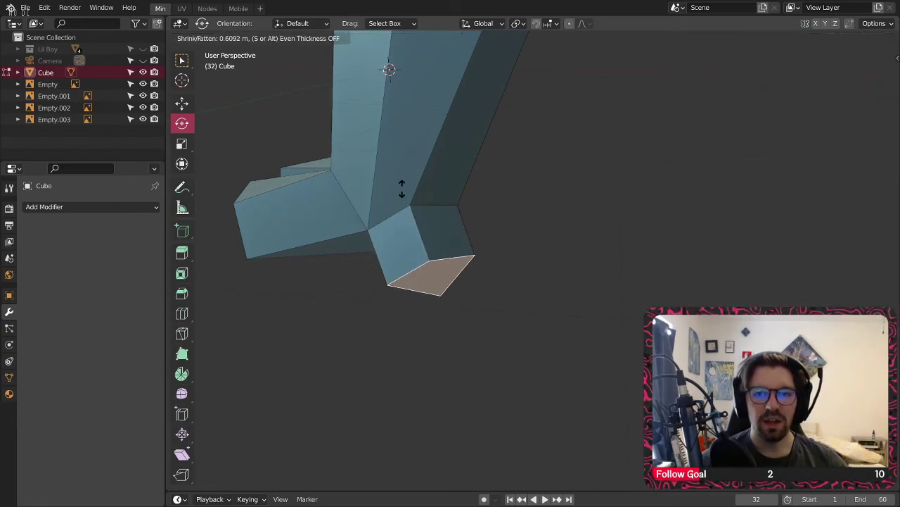
{"action": "left_click", "coordinate": [399, 164]}
{"action": "middle_click_drag", "start_coordinate": [399, 164], "coordinate": [394, 211]}
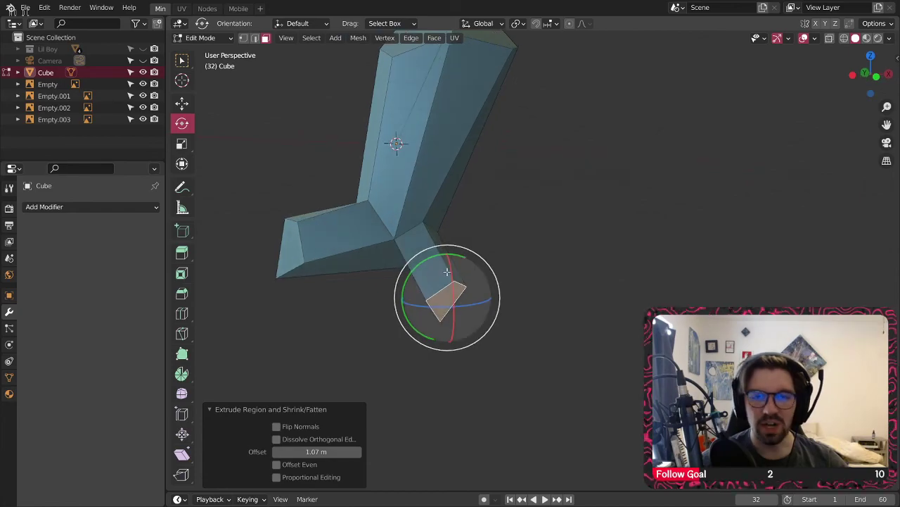
- Reposition the back toe's end face, raising it along Z and fine-tuning its placement
{"action": "left_click", "coordinate": [181, 103]}
{"action": "mouse_move", "coordinate": [494, 296]}
{"action": "left_mouse_down"}
{"action": "mouse_move", "coordinate": [507, 296]}
{"action": "mouse_move", "coordinate": [493, 296]}
{"action": "left_mouse_up"}
{"action": "left_click_drag", "start_coordinate": [445, 250], "coordinate": [444, 226]}
{"action": "middle_click_drag", "start_coordinate": [444, 226], "coordinate": [365, 289]}
{"action": "key", "text": "g"}
{"action": "key", "text": "z"}
{"action": "left_click", "coordinate": [457, 264]}
{"action": "middle_click_drag", "start_coordinate": [457, 264], "coordinate": [481, 241]}
{"action": "left_click_drag", "start_coordinate": [445, 255], "coordinate": [444, 249]}
{"action": "middle_click_drag", "start_coordinate": [444, 249], "coordinate": [508, 251]}
- Rotate the back toe's end face to realign it, finishing with -8.76° about the Y axis
{"action": "left_click", "coordinate": [181, 125]}
{"action": "left_click_drag", "start_coordinate": [431, 258], "coordinate": [461, 282]}
{"action": "left_click_drag", "start_coordinate": [434, 254], "coordinate": [431, 259]}
- Scale the back toe's end face to 0.630 along X and Y, leaving Z unscaled
{"action": "middle_click_drag", "start_coordinate": [430, 259], "coordinate": [326, 261]}
{"action": "left_click", "coordinate": [182, 145]}
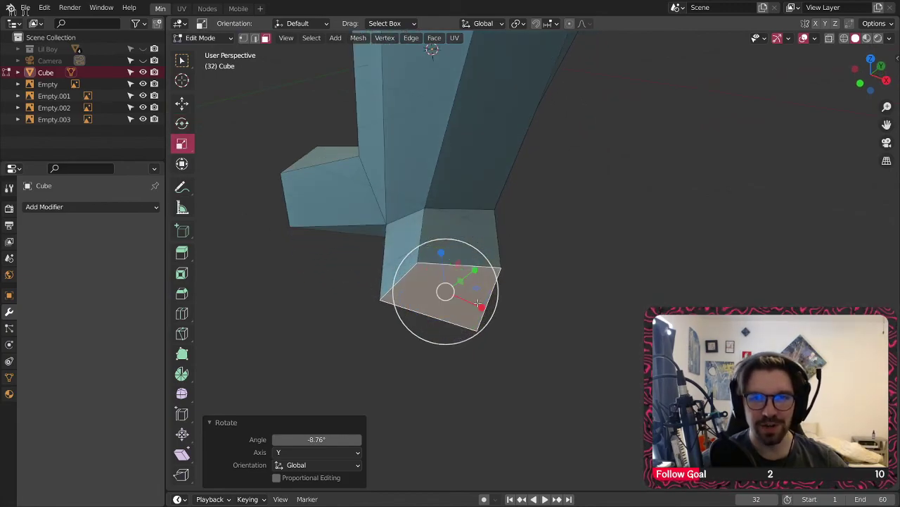
{"action": "middle_click_drag", "start_coordinate": [457, 285], "coordinate": [472, 291]}
{"action": "key", "text": "s"}
{"action": "key", "text": "shift+z"}
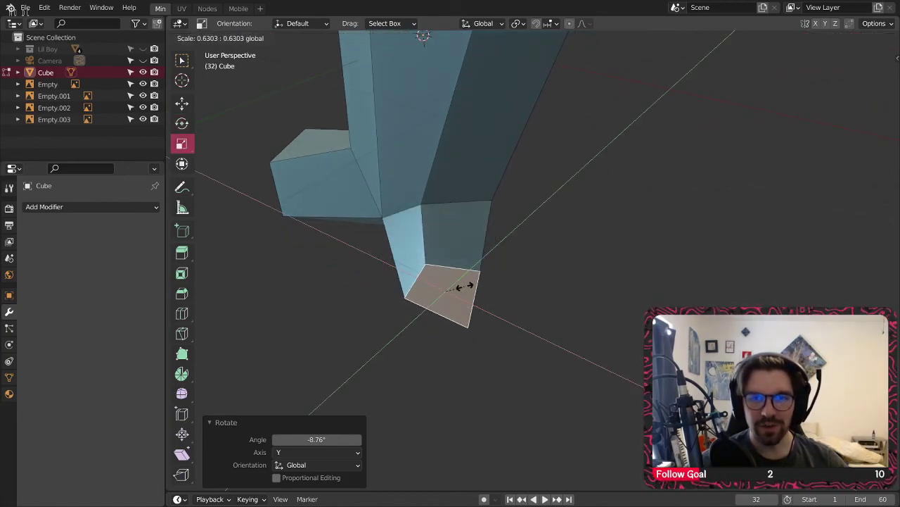
{"action": "left_click", "coordinate": [465, 287]}
{"action": "middle_click_drag", "start_coordinate": [483, 338], "coordinate": [473, 335]}
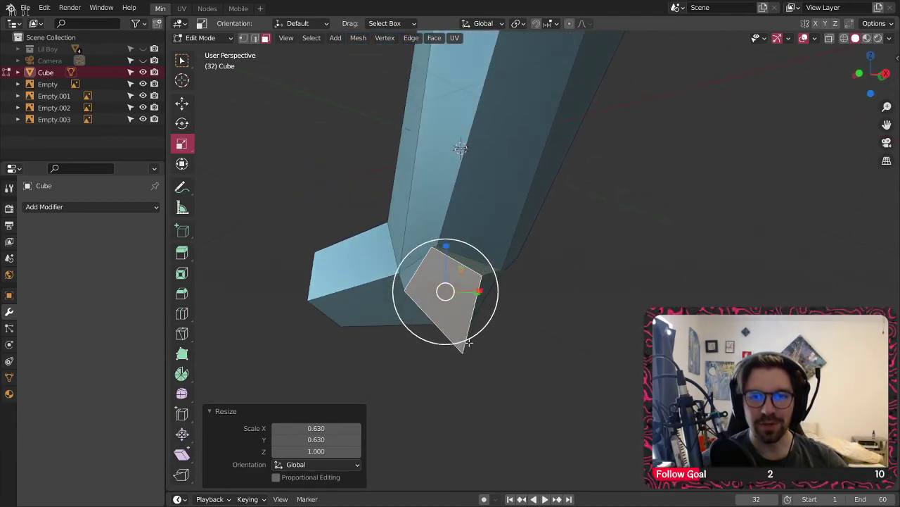
- Raise the lowest corner vertex of the back toe's end face along Z
{"action": "left_click", "coordinate": [242, 38]}
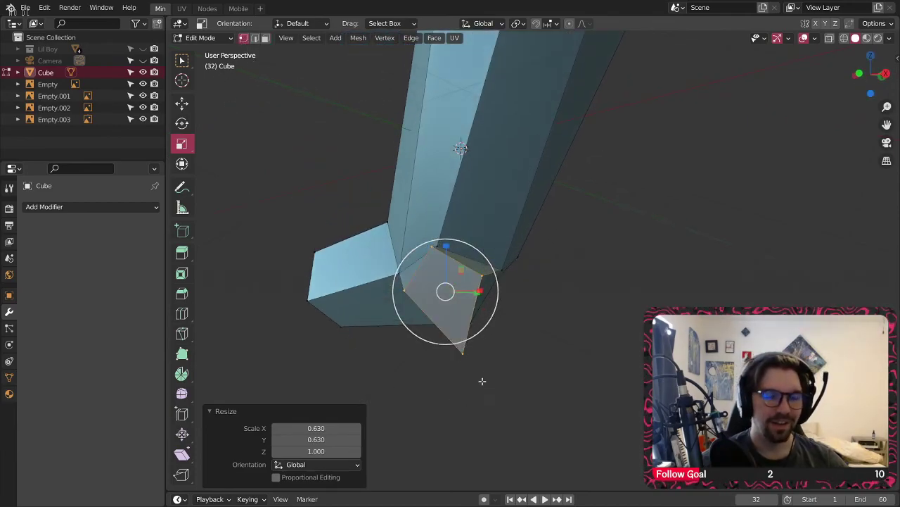
{"action": "left_click", "coordinate": [463, 352]}
{"action": "left_click", "coordinate": [182, 105]}
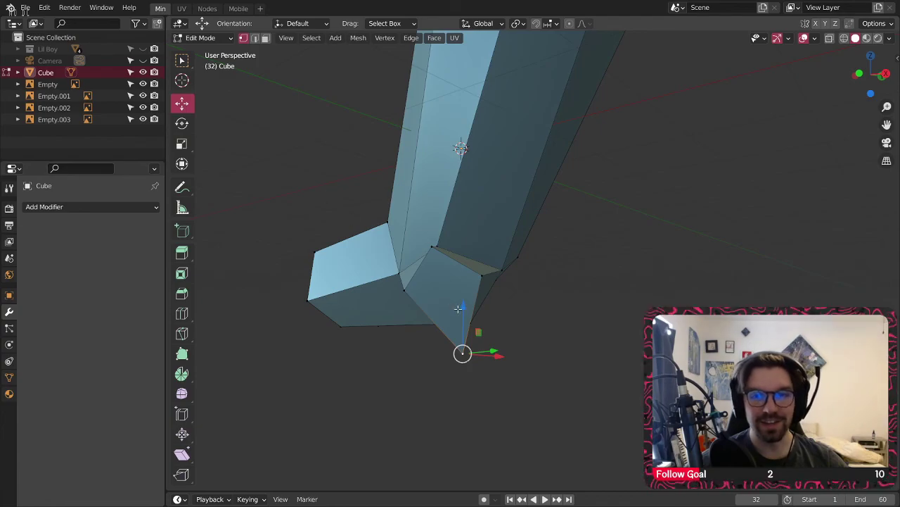
{"action": "left_click_drag", "start_coordinate": [464, 304], "coordinate": [476, 270]}
{"action": "left_click", "coordinate": [534, 328]}
{"action": "middle_click_drag", "start_coordinate": [535, 328], "coordinate": [479, 241]}
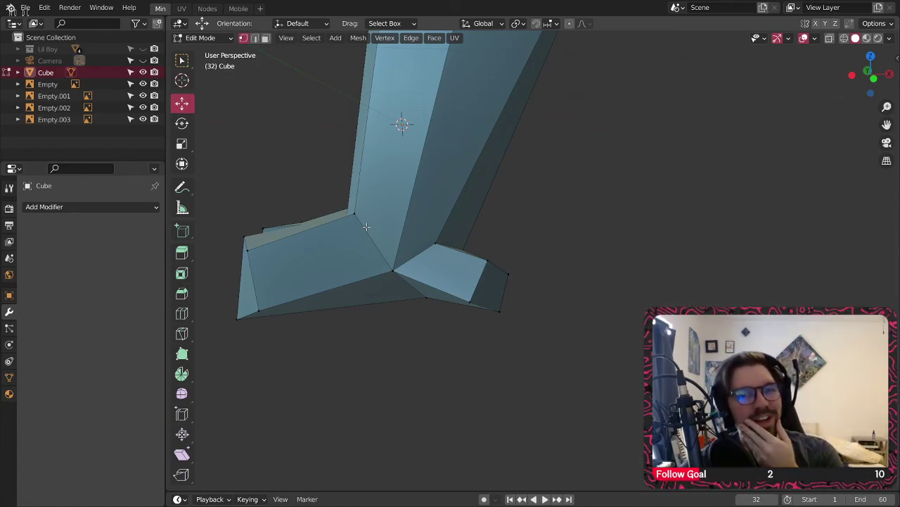
- Examine the leg and toes from the front, side and below alongside the talon reference images
{"action": "scroll", "coordinate": [344, 225], "scroll_direction": "down", "scroll_amount": 5}
{"action": "middle_click_drag", "start_coordinate": [390, 236], "coordinate": [558, 245]}
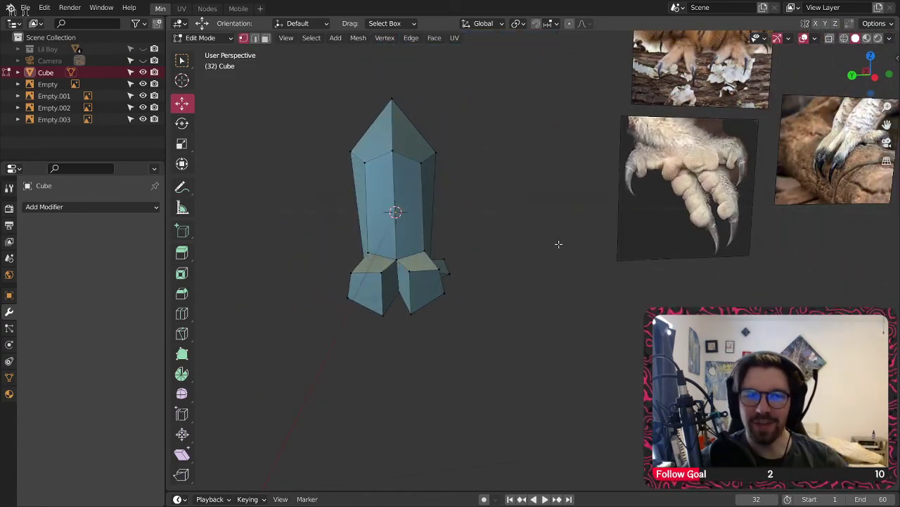
{"action": "scroll", "coordinate": [401, 274], "scroll_direction": "up", "scroll_amount": 1}
{"action": "scroll", "coordinate": [408, 226], "scroll_direction": "down", "scroll_amount": 4}
{"action": "middle_click_drag", "start_coordinate": [429, 219], "coordinate": [299, 229]}
{"action": "scroll", "coordinate": [444, 246], "scroll_direction": "up", "scroll_amount": 4}
{"action": "scroll", "coordinate": [444, 246], "scroll_direction": "up", "scroll_amount": 1}
{"action": "middle_click_drag", "start_coordinate": [444, 246], "coordinate": [427, 223]}
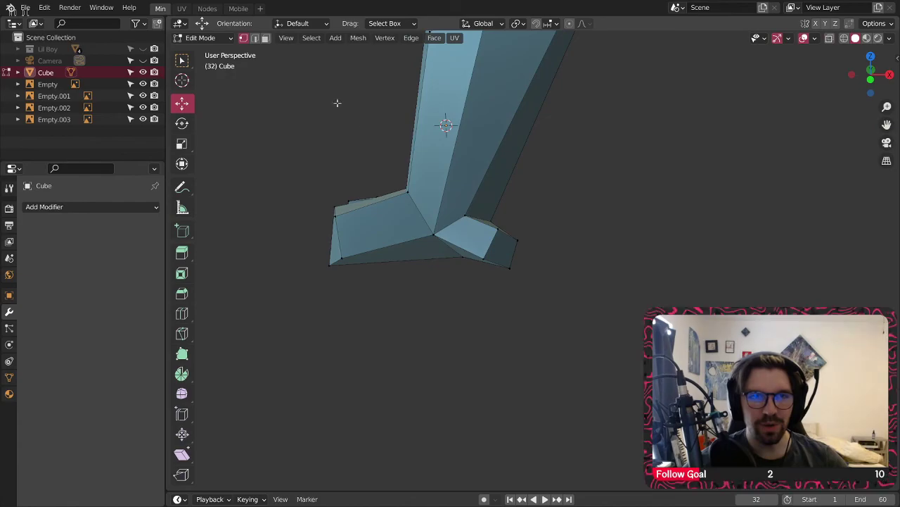
- Shift the back toe's lower end vertex by -0.0697 m in X and -0.105 m in Y, then fine-tune it by 0.017974 m and -0.02687 m
{"action": "middle_click_drag", "start_coordinate": [511, 189], "coordinate": [558, 178]}
{"action": "key", "text": "g"}
{"action": "key", "text": "shift+y"}
{"action": "left_click", "coordinate": [496, 175]}
{"action": "scroll", "coordinate": [507, 257], "scroll_direction": "up", "scroll_amount": 4}
{"action": "middle_click_drag", "start_coordinate": [503, 252], "coordinate": [415, 228]}
{"action": "left_click", "coordinate": [480, 284]}
{"action": "middle_click_drag", "start_coordinate": [479, 281], "coordinate": [502, 310]}
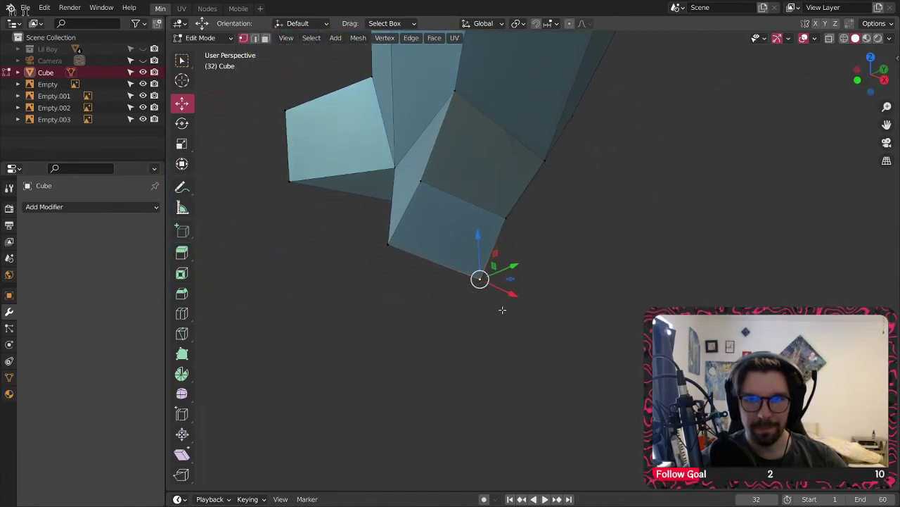
{"action": "left_click_drag", "start_coordinate": [510, 279], "coordinate": [484, 281]}
{"action": "middle_click_drag", "start_coordinate": [484, 281], "coordinate": [488, 324]}
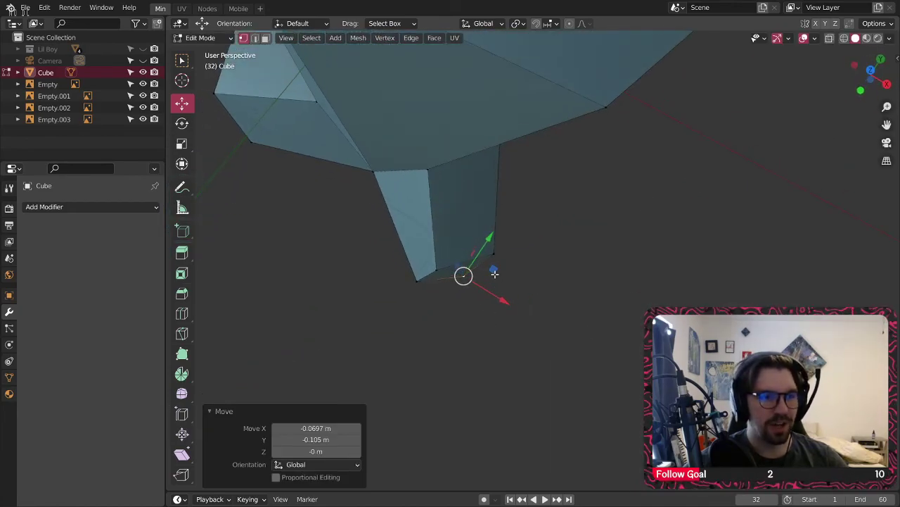
{"action": "left_click_drag", "start_coordinate": [495, 275], "coordinate": [491, 271]}
{"action": "middle_click_drag", "start_coordinate": [491, 271], "coordinate": [612, 252]}
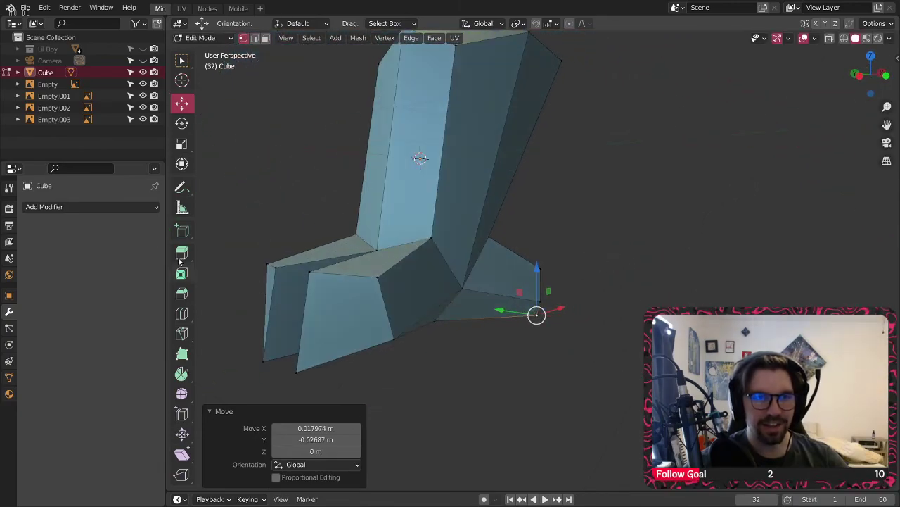
- Add a Subdivision Surface modifier to the leg with 2 viewport levels
{"action": "left_click", "coordinate": [111, 207]}
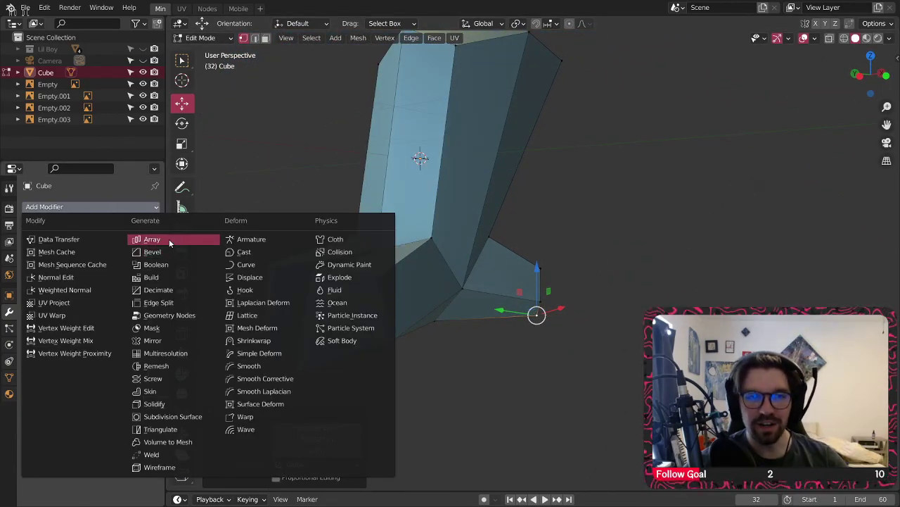
{"action": "left_click", "coordinate": [166, 417]}
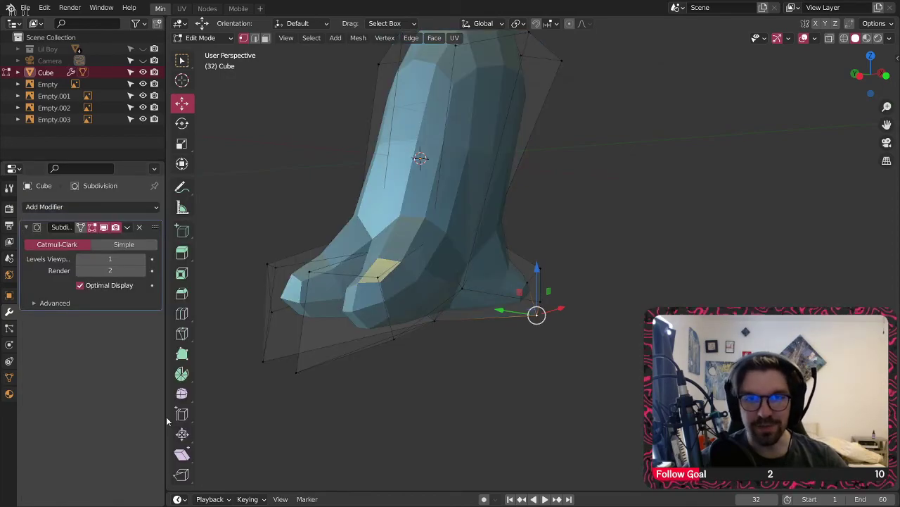
{"action": "left_click", "coordinate": [144, 260]}
{"action": "middle_click_drag", "start_coordinate": [389, 364], "coordinate": [460, 223]}
{"action": "scroll", "coordinate": [429, 273], "scroll_direction": "up", "scroll_amount": 4}
{"action": "middle_click_drag", "start_coordinate": [398, 309], "coordinate": [363, 300]}
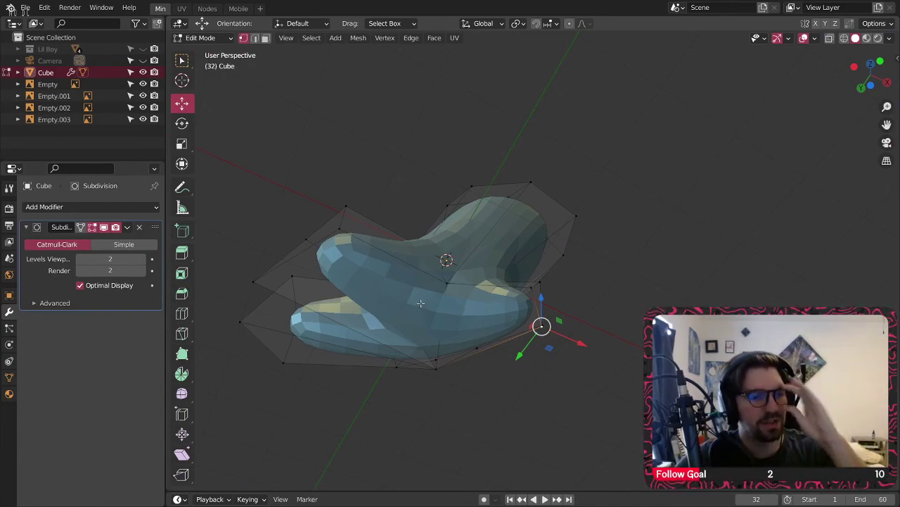
- Select all underside vertices of the foot in wireframe and flatten them by scaling to 0 along Z
{"action": "middle_click_drag", "start_coordinate": [453, 313], "coordinate": [514, 256]}
{"action": "middle_click_drag", "start_coordinate": [546, 217], "coordinate": [493, 179]}
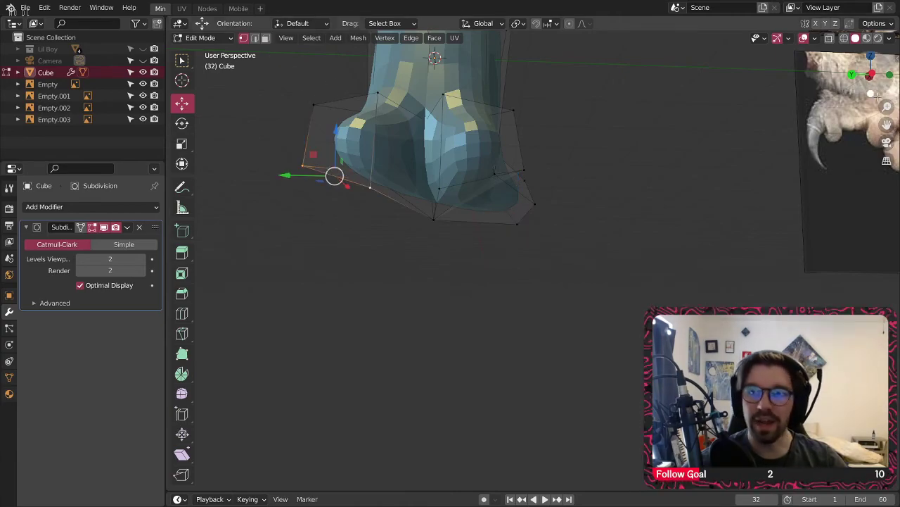
{"action": "left_click", "coordinate": [870, 70]}
{"action": "left_click_drag", "start_coordinate": [625, 150], "coordinate": [247, 232]}
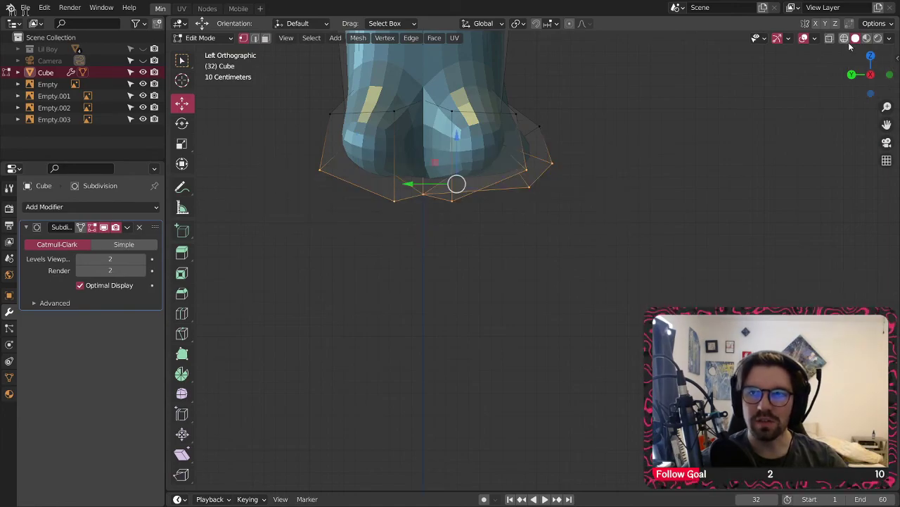
{"action": "left_click", "coordinate": [845, 39]}
{"action": "mouse_move", "coordinate": [605, 154]}
{"action": "left_mouse_down"}
{"action": "mouse_move", "coordinate": [476, 197]}
{"action": "mouse_move", "coordinate": [258, 223]}
{"action": "left_mouse_up"}
{"action": "middle_click_drag", "start_coordinate": [422, 165], "coordinate": [313, 179]}
{"action": "middle_click_drag", "start_coordinate": [480, 185], "coordinate": [661, 177]}
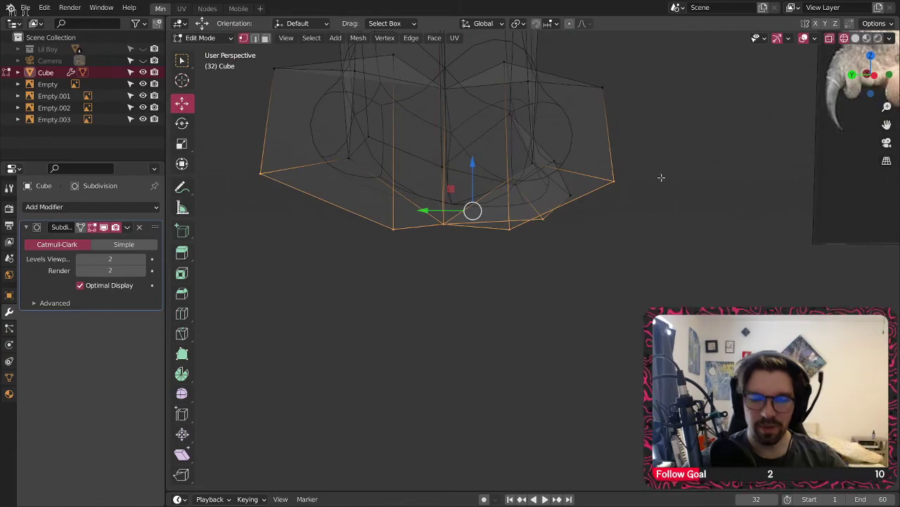
{"action": "key", "text": "s"}
{"action": "key", "text": "z"}
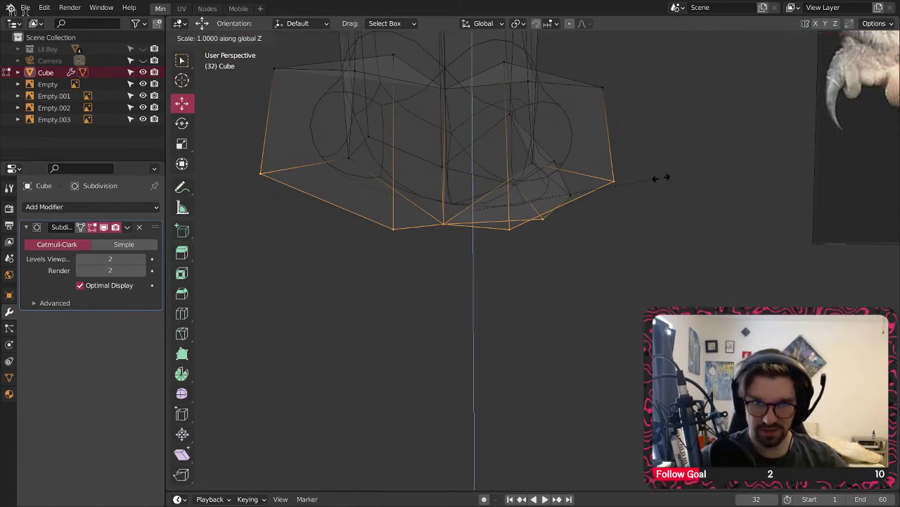
{"action": "key", "text": "0"}
{"action": "key", "text": "Return"}
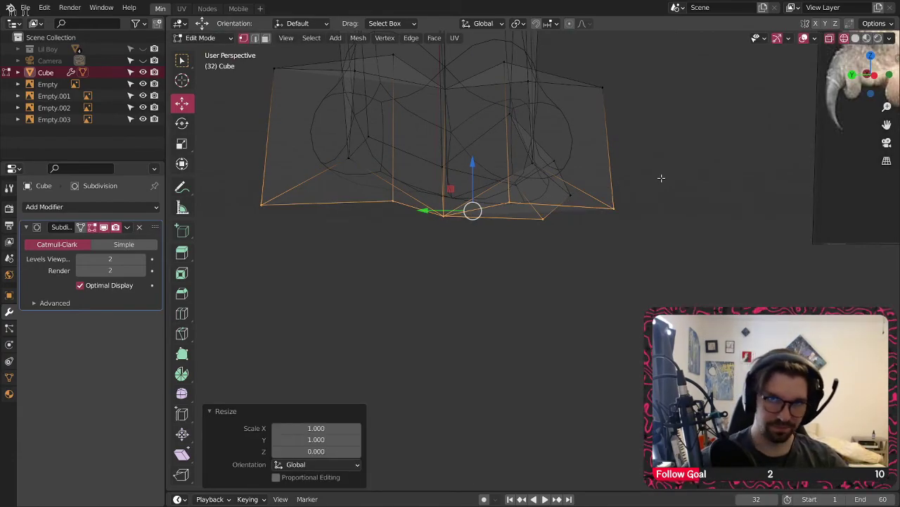
{"action": "left_click", "coordinate": [857, 38]}
- Raise the vertex above the heel face by 0.17699 m along Z and shift it 0.006757 m along X
{"action": "mouse_move", "coordinate": [708, 142]}
{"action": "middle_mouse_down"}
{"action": "mouse_move", "coordinate": [629, 183]}
{"action": "mouse_move", "coordinate": [381, 242]}
{"action": "mouse_move", "coordinate": [578, 252]}
{"action": "middle_mouse_up"}
{"action": "scroll", "coordinate": [462, 160], "scroll_direction": "down", "scroll_amount": 5}
{"action": "middle_click_drag", "start_coordinate": [463, 160], "coordinate": [428, 179]}
{"action": "left_click", "coordinate": [440, 213]}
{"action": "left_click_drag", "start_coordinate": [440, 177], "coordinate": [437, 147]}
{"action": "middle_click_drag", "start_coordinate": [411, 208], "coordinate": [402, 253]}
{"action": "key", "text": "g"}
{"action": "key", "text": "x"}
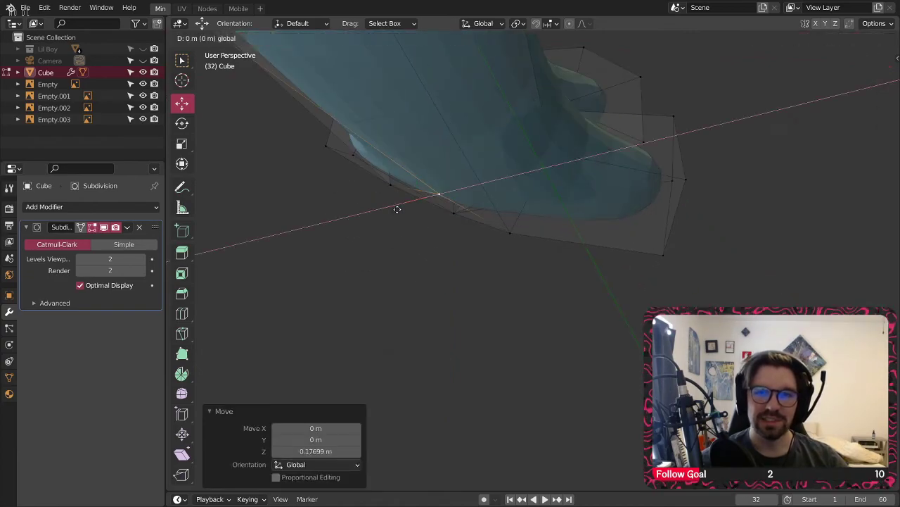
{"action": "mouse_move", "coordinate": [391, 211]}
{"action": "left_mouse_down"}
{"action": "mouse_move", "coordinate": [362, 219]}
{"action": "mouse_move", "coordinate": [383, 210]}
{"action": "left_mouse_up"}
{"action": "middle_click_drag", "start_coordinate": [446, 247], "coordinate": [363, 96]}
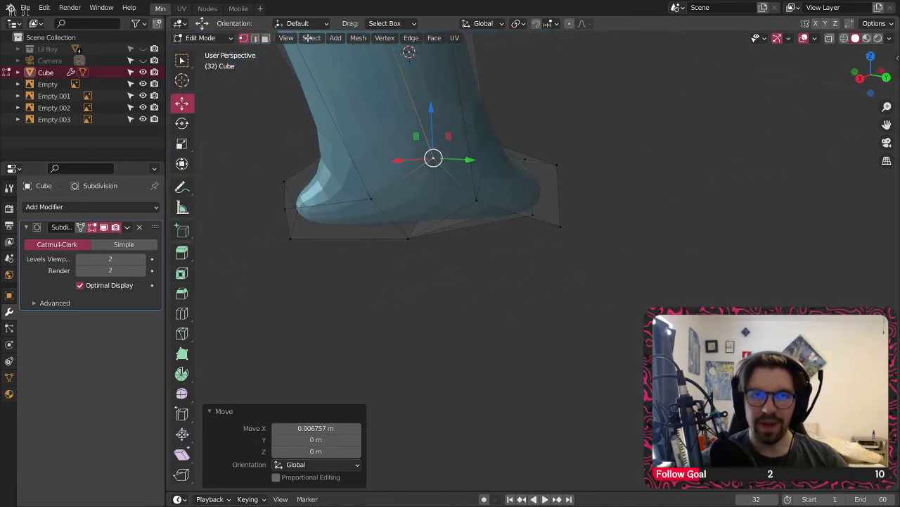
- Inset the diamond-shaped heel face by 0.06375 m and scale the inner face to 0.450
{"action": "left_click", "coordinate": [262, 38]}
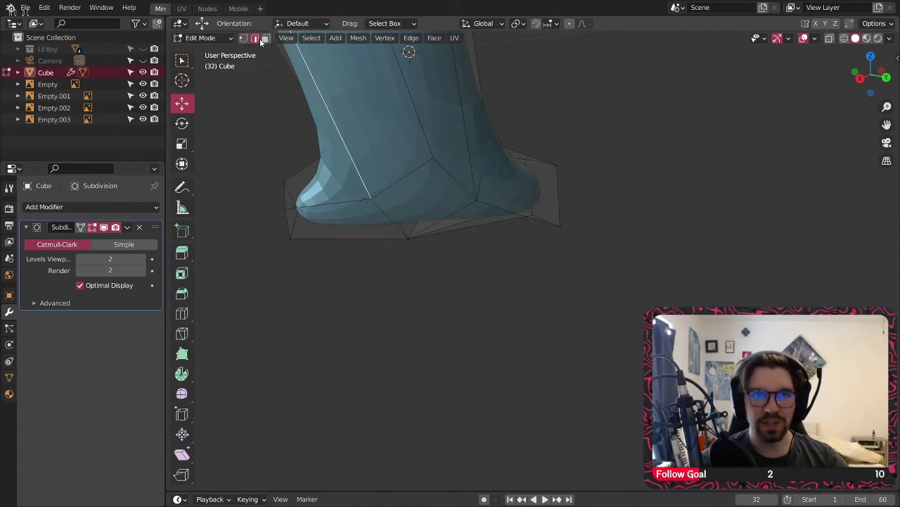
{"action": "middle_click_drag", "start_coordinate": [422, 199], "coordinate": [423, 184]}
{"action": "left_click", "coordinate": [422, 188]}
{"action": "scroll", "coordinate": [418, 190], "scroll_direction": "up", "scroll_amount": 3}
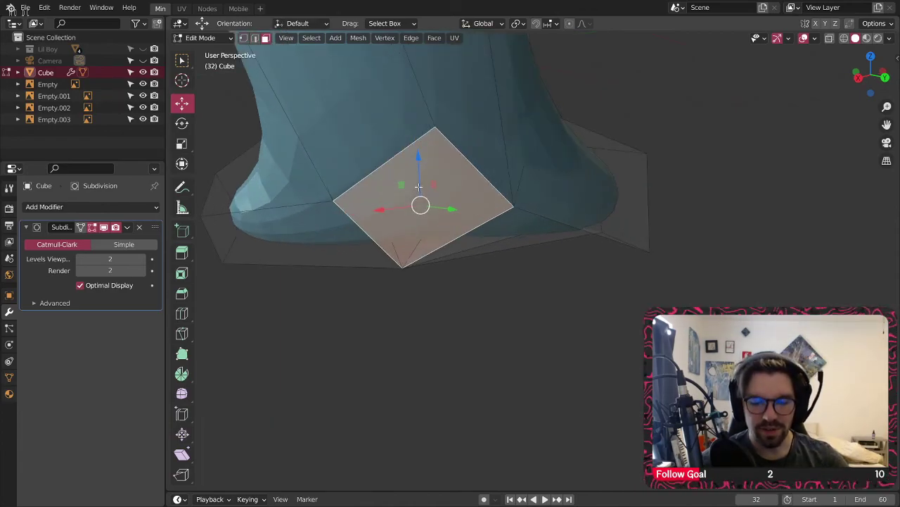
{"action": "key", "text": "i"}
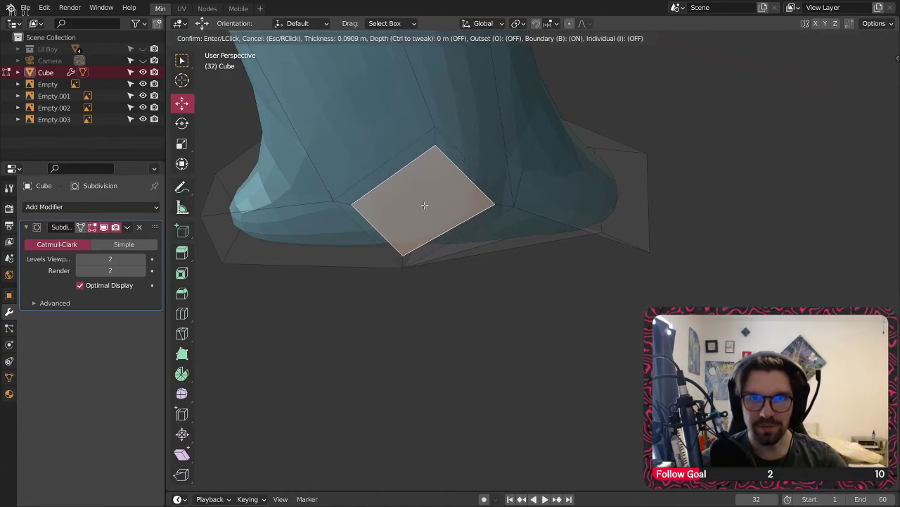
{"action": "left_click", "coordinate": [423, 202]}
{"action": "key", "text": "s"}
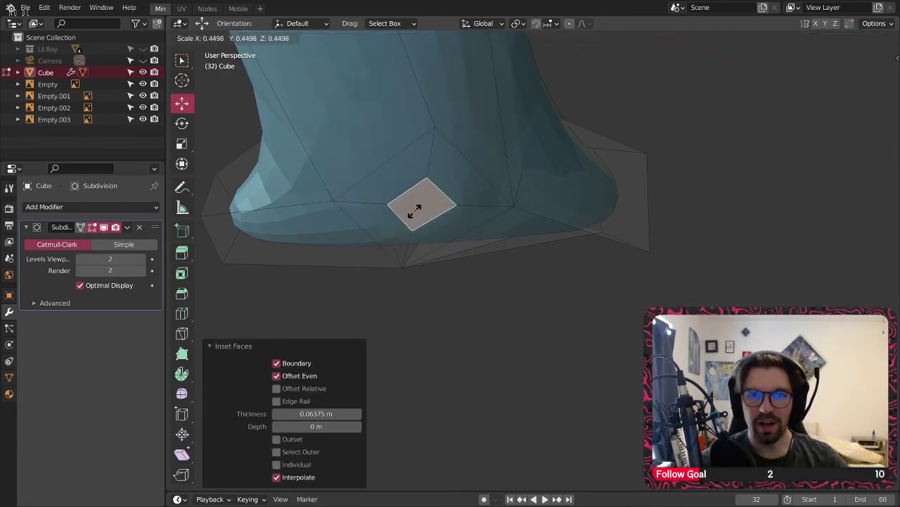
{"action": "left_click", "coordinate": [415, 211]}
- Extrude the small heel face 0.122 m along its normals, nudging its end and raising it 0.015085 m along Z
{"action": "right_click", "coordinate": [420, 203]}
{"action": "left_click", "coordinate": [419, 199]}
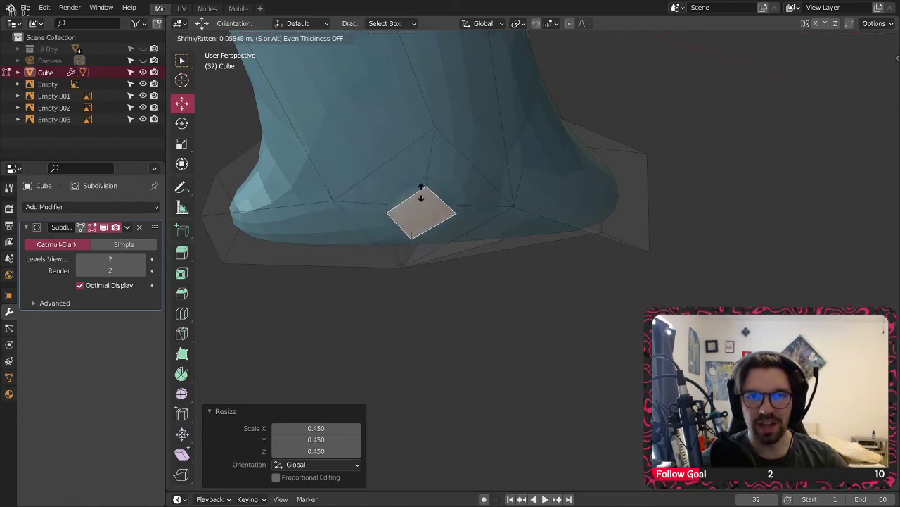
{"action": "left_click", "coordinate": [422, 204]}
{"action": "middle_click_drag", "start_coordinate": [422, 211], "coordinate": [359, 228]}
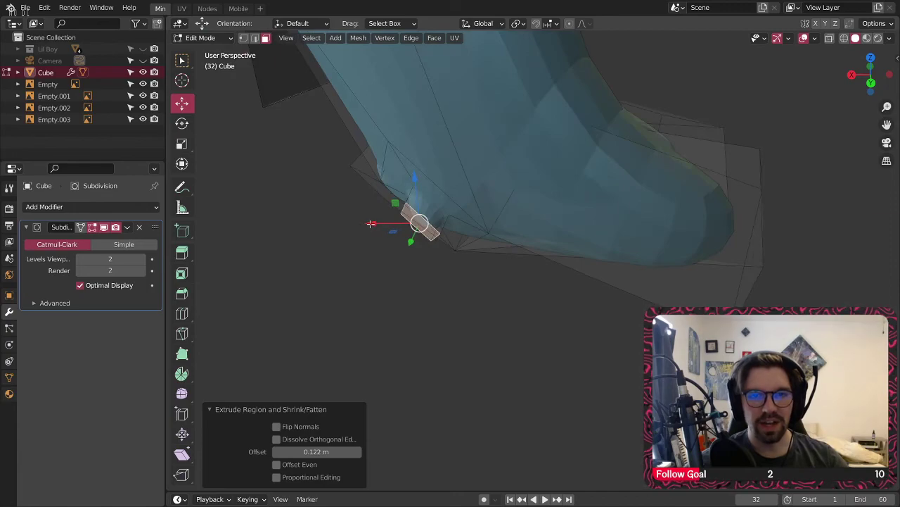
{"action": "left_click_drag", "start_coordinate": [371, 224], "coordinate": [368, 223]}
{"action": "left_click_drag", "start_coordinate": [409, 182], "coordinate": [218, 103]}
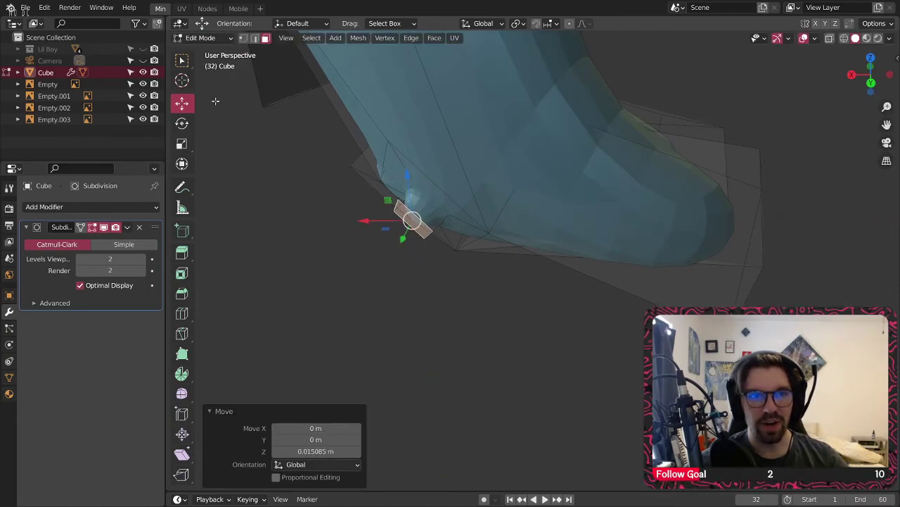
- Rotate the extruded heel face slightly to tilt the stub's end
{"action": "left_click", "coordinate": [188, 122]}
{"action": "middle_click_drag", "start_coordinate": [419, 219], "coordinate": [394, 225]}
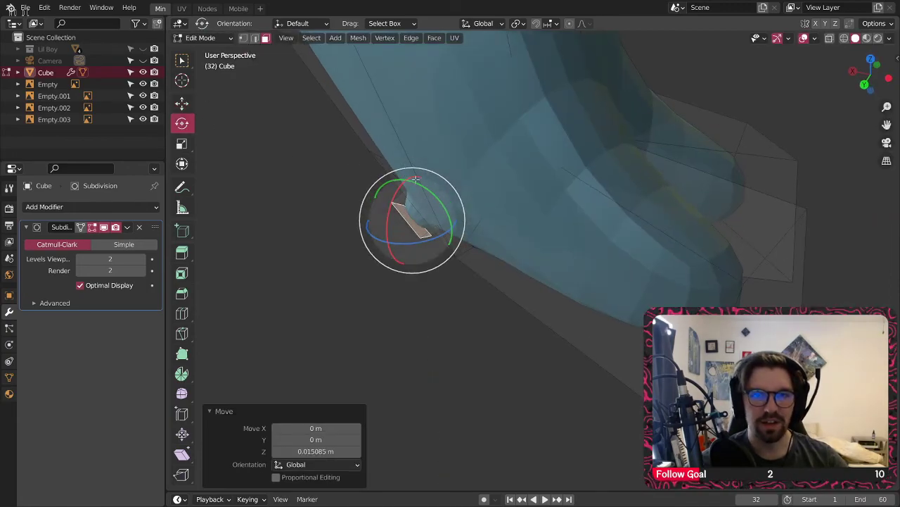
{"action": "mouse_move", "coordinate": [411, 182]}
{"action": "left_mouse_down"}
{"action": "mouse_move", "coordinate": [398, 194]}
{"action": "mouse_move", "coordinate": [404, 187]}
{"action": "left_mouse_up"}
- Remove the Subdivision Surface modifier and undo the heel face's extrusion and scaling
{"action": "left_click", "coordinate": [214, 38]}
{"action": "left_click", "coordinate": [210, 51]}
{"action": "scroll", "coordinate": [314, 233], "scroll_direction": "down", "scroll_amount": 4}
{"action": "middle_click_drag", "start_coordinate": [314, 232], "coordinate": [541, 133]}
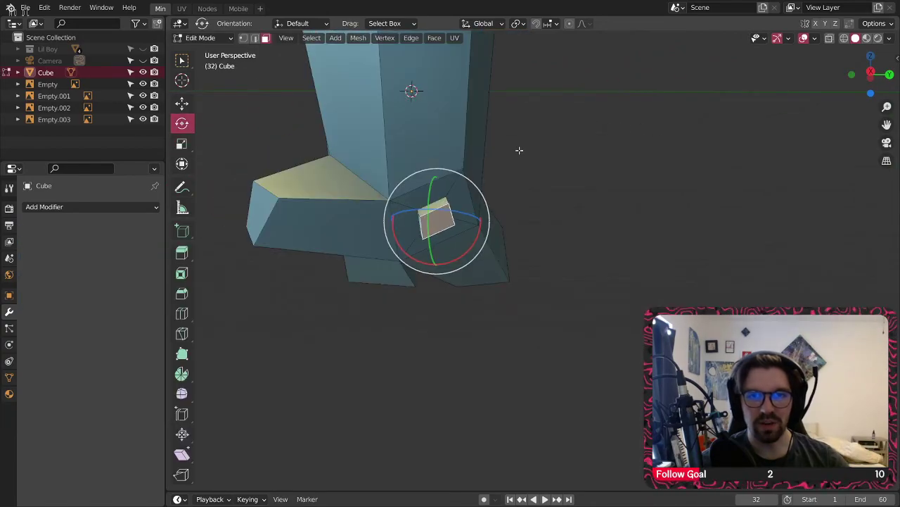
{"action": "key", "text": "ctrl+z"}
{"action": "key", "text": "ctrl+z"}
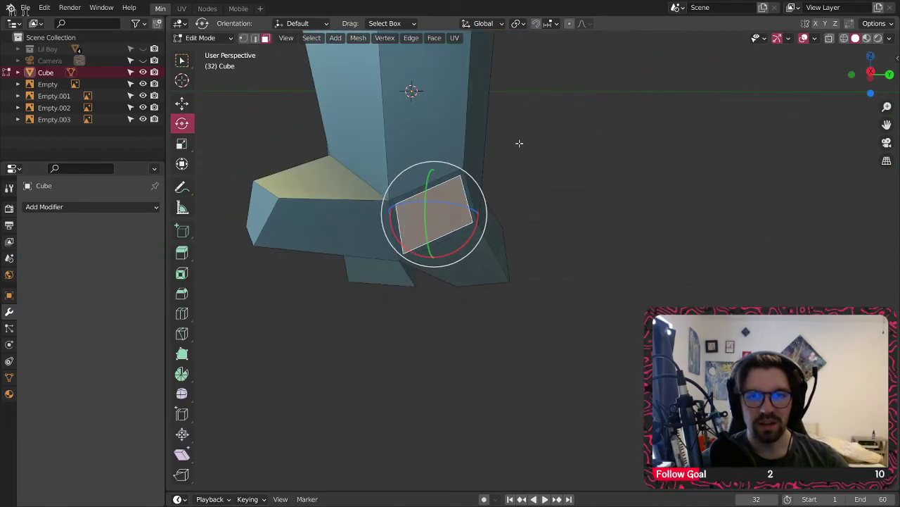
{"action": "left_click", "coordinate": [591, 165]}
- Switch the leg to Object Mode and add a Subdivision Surface modifier with 2 viewport levels
{"action": "middle_click_drag", "start_coordinate": [439, 157], "coordinate": [458, 183]}
{"action": "left_click", "coordinate": [211, 41]}
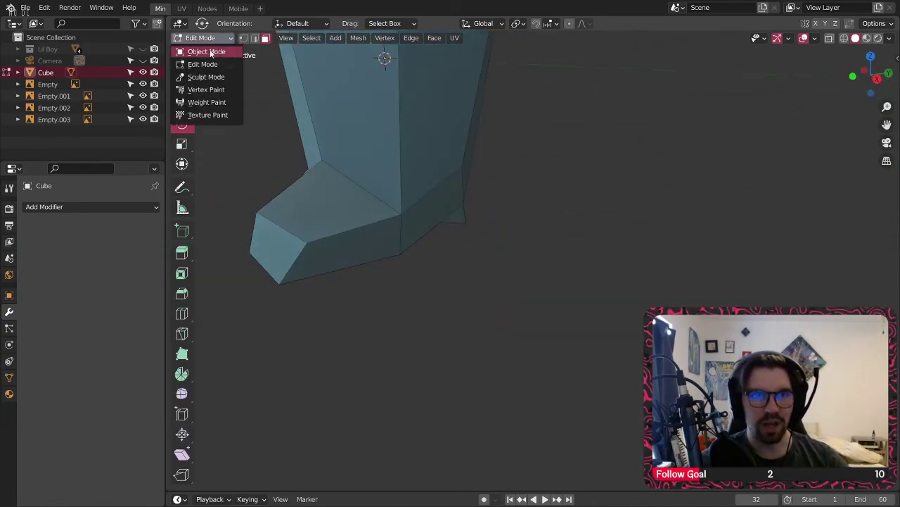
{"action": "left_click", "coordinate": [216, 51]}
{"action": "left_click", "coordinate": [442, 270]}
{"action": "middle_click_drag", "start_coordinate": [442, 274], "coordinate": [441, 226]}
{"action": "left_click", "coordinate": [390, 235]}
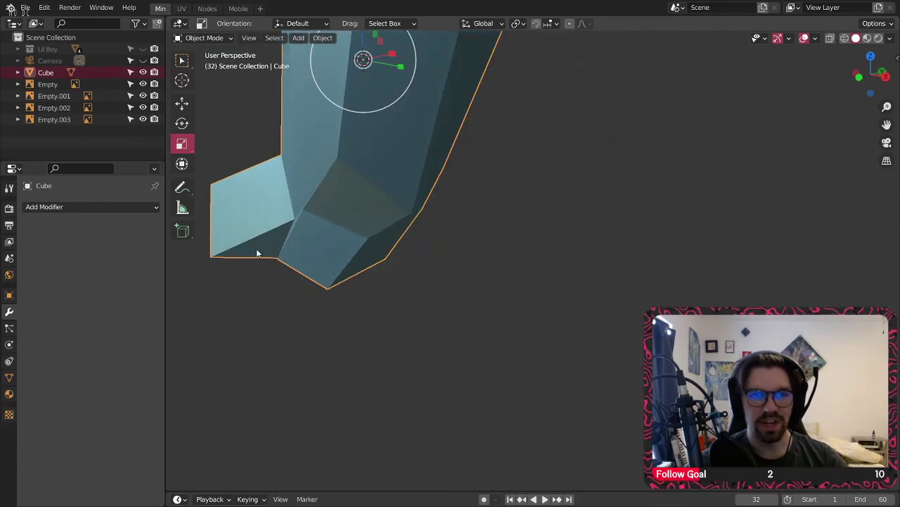
{"action": "left_click", "coordinate": [94, 206]}
{"action": "left_click", "coordinate": [173, 416]}
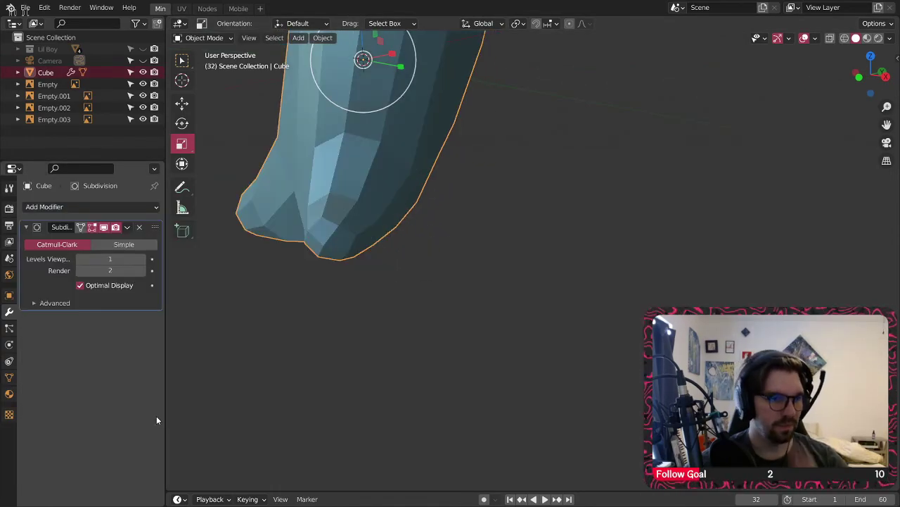
{"action": "left_click", "coordinate": [142, 260]}
- Examine the subdivided leg and toes from several angles and distances
{"action": "scroll", "coordinate": [332, 278], "scroll_direction": "down", "scroll_amount": 3}
{"action": "middle_click_drag", "start_coordinate": [331, 277], "coordinate": [487, 200]}
{"action": "scroll", "coordinate": [488, 203], "scroll_direction": "down", "scroll_amount": 4}
{"action": "mouse_move", "coordinate": [450, 224]}
{"action": "middle_mouse_down", "text": "shift"}
{"action": "mouse_move", "coordinate": [436, 263]}
{"action": "mouse_move", "coordinate": [449, 220]}
{"action": "middle_mouse_up", "text": "shift"}
{"action": "scroll", "coordinate": [443, 261], "scroll_direction": "up", "scroll_amount": 7}
{"action": "scroll", "coordinate": [458, 184], "scroll_direction": "down", "scroll_amount": 2}
{"action": "middle_click_drag", "start_coordinate": [467, 137], "coordinate": [422, 268], "text": "shift"}
{"action": "scroll", "coordinate": [473, 203], "scroll_direction": "down", "scroll_amount": 2}
{"action": "scroll", "coordinate": [429, 272], "scroll_direction": "up", "scroll_amount": 4}
{"action": "middle_click_drag", "start_coordinate": [459, 300], "coordinate": [481, 298]}
{"action": "left_click", "coordinate": [211, 39]}
{"action": "left_click", "coordinate": [209, 57]}
{"action": "left_click", "coordinate": [209, 47]}
{"action": "left_click", "coordinate": [209, 39]}
{"action": "key", "text": "ctrl+z"}
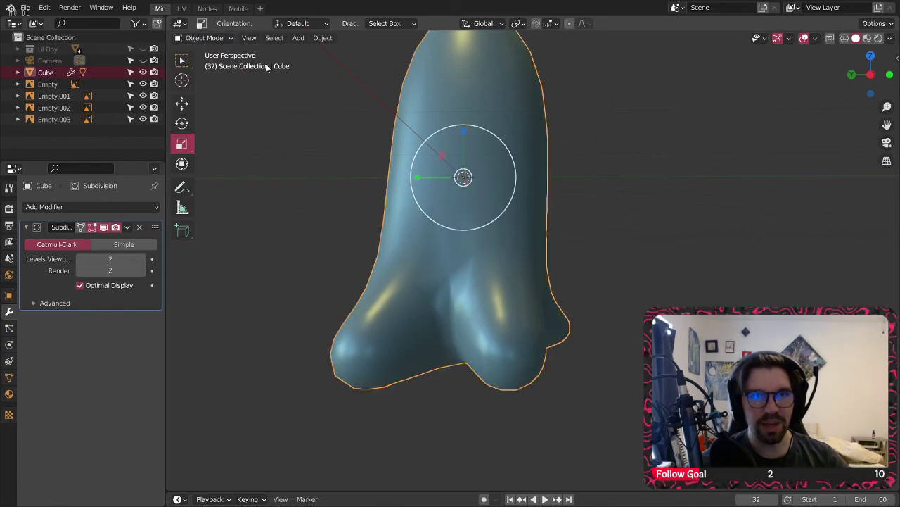
- In Edit Mode, select the end faces of both front toes and move them together to reposition the toe tips
{"action": "left_click", "coordinate": [209, 40]}
{"action": "left_click", "coordinate": [213, 64]}
{"action": "middle_click_drag", "start_coordinate": [543, 348], "coordinate": [525, 305], "text": "shift"}
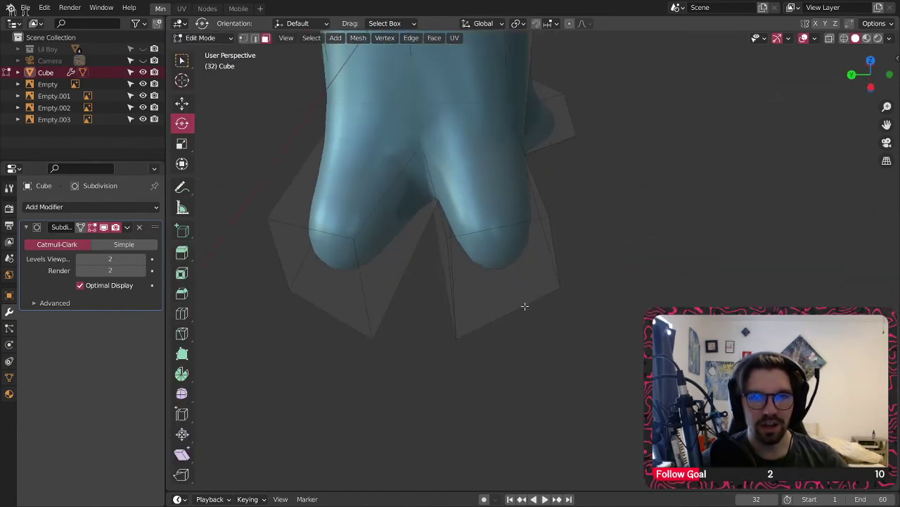
{"action": "scroll", "coordinate": [358, 185], "scroll_direction": "down", "scroll_amount": 2}
{"action": "left_click", "coordinate": [319, 242]}
{"action": "left_click", "coordinate": [479, 255], "text": "shift"}
{"action": "middle_click_drag", "start_coordinate": [479, 254], "coordinate": [464, 282]}
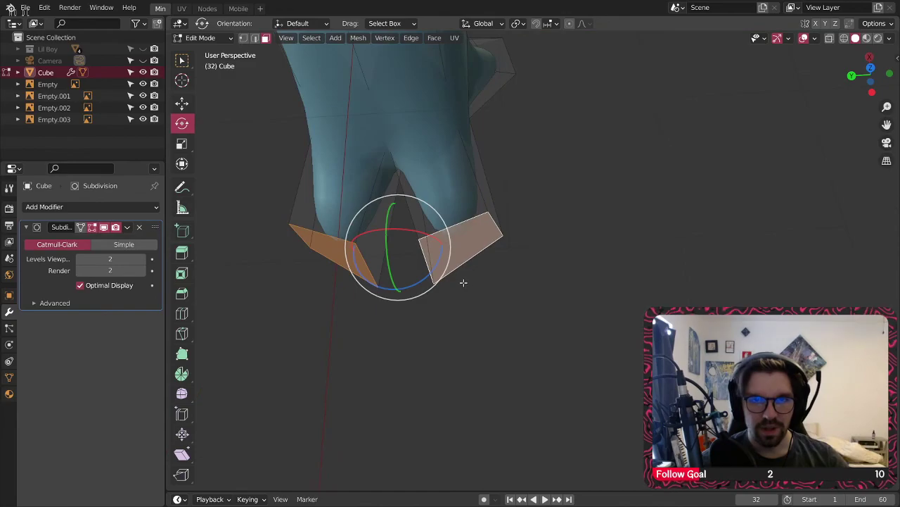
{"action": "left_click", "coordinate": [182, 103]}
{"action": "left_click_drag", "start_coordinate": [404, 210], "coordinate": [373, 279]}
- Select the back toe's end face and move it about 0.21 m on X and -0.29 m on Y
{"action": "middle_click_drag", "start_coordinate": [373, 279], "coordinate": [600, 278]}
{"action": "middle_click_drag", "start_coordinate": [698, 287], "coordinate": [418, 283], "text": "shift"}
{"action": "middle_click_drag", "start_coordinate": [467, 422], "coordinate": [465, 293], "text": "shift"}
{"action": "left_click", "coordinate": [438, 300]}
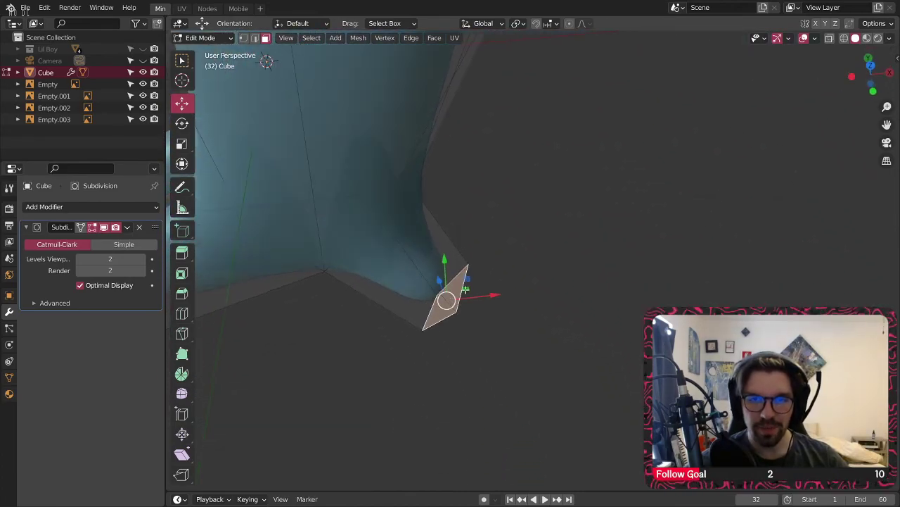
{"action": "left_click_drag", "start_coordinate": [464, 280], "coordinate": [494, 318]}
- Add a single loop cut around the middle of each front toe, without sliding it
{"action": "middle_click_drag", "start_coordinate": [494, 318], "coordinate": [439, 192]}
{"action": "left_click", "coordinate": [181, 313]}
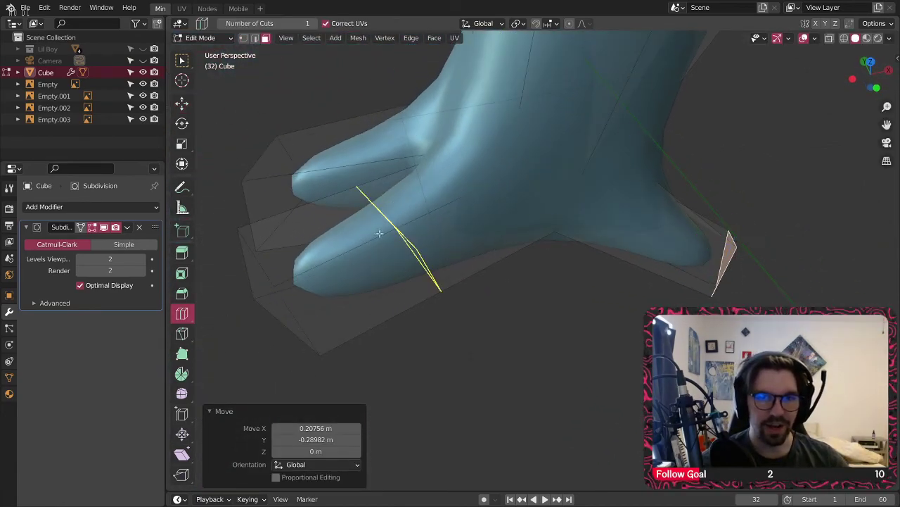
{"action": "left_click", "coordinate": [401, 230]}
{"action": "middle_click_drag", "start_coordinate": [378, 149], "coordinate": [394, 201]}
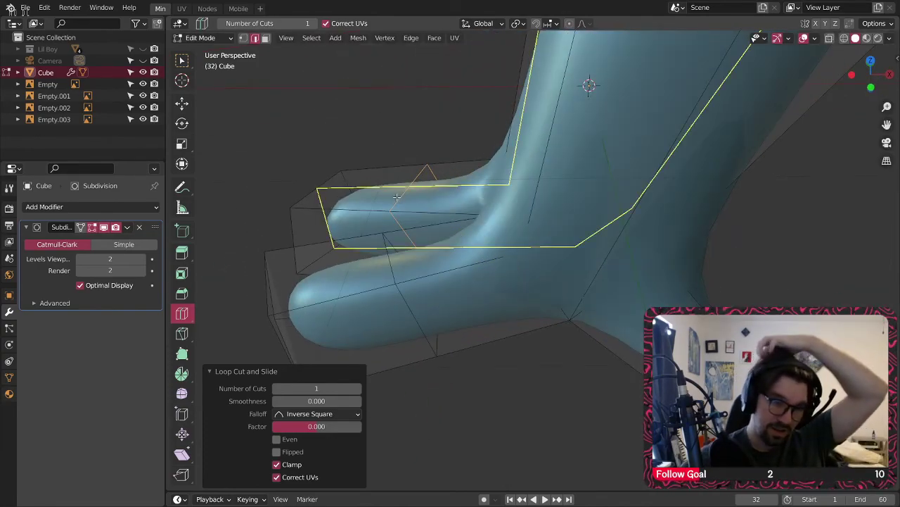
- Edge-slide the new loops on the front toes back toward the ankle, using the front view
{"action": "left_click", "coordinate": [182, 61]}
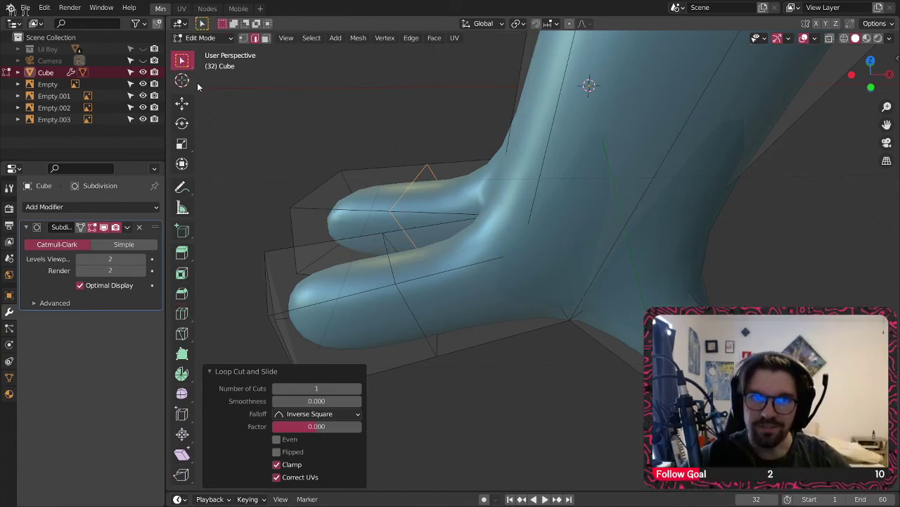
{"action": "left_click", "coordinate": [379, 121]}
{"action": "middle_click_drag", "start_coordinate": [379, 121], "coordinate": [456, 158], "text": "shift"}
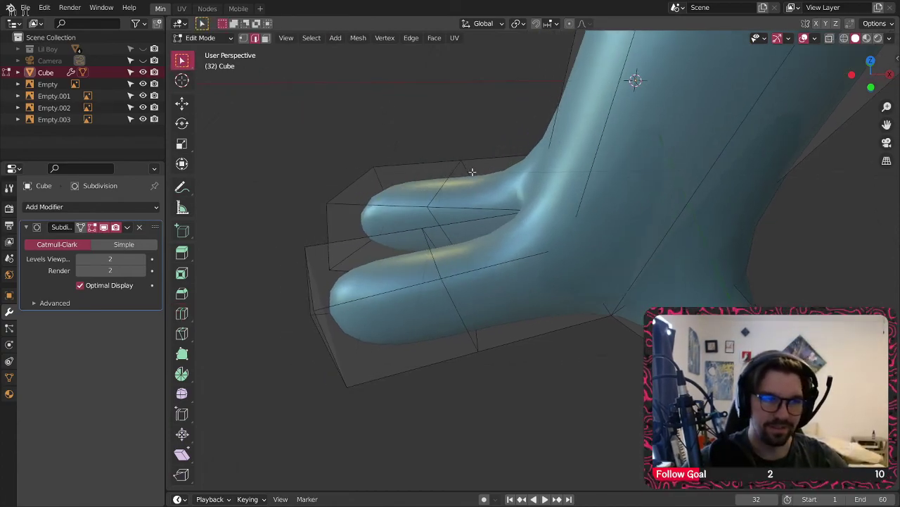
{"action": "left_click", "coordinate": [871, 90]}
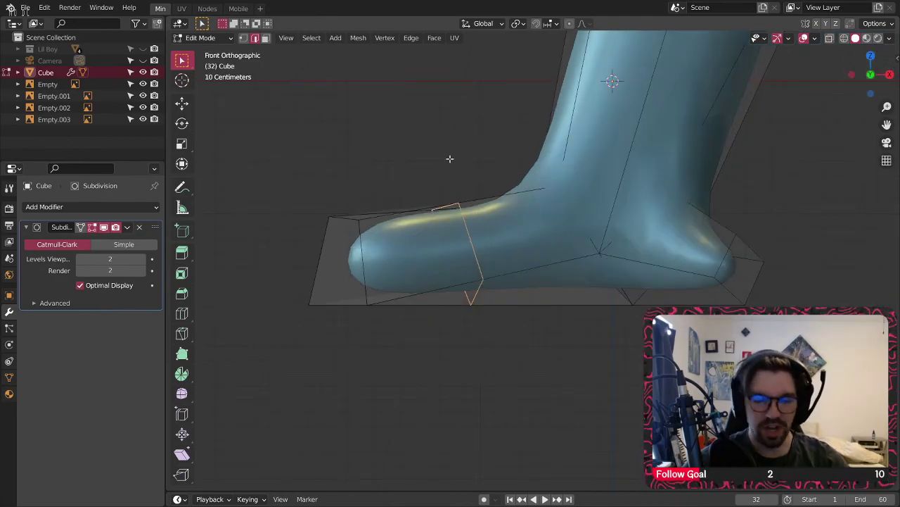
{"action": "right_click", "coordinate": [396, 173]}
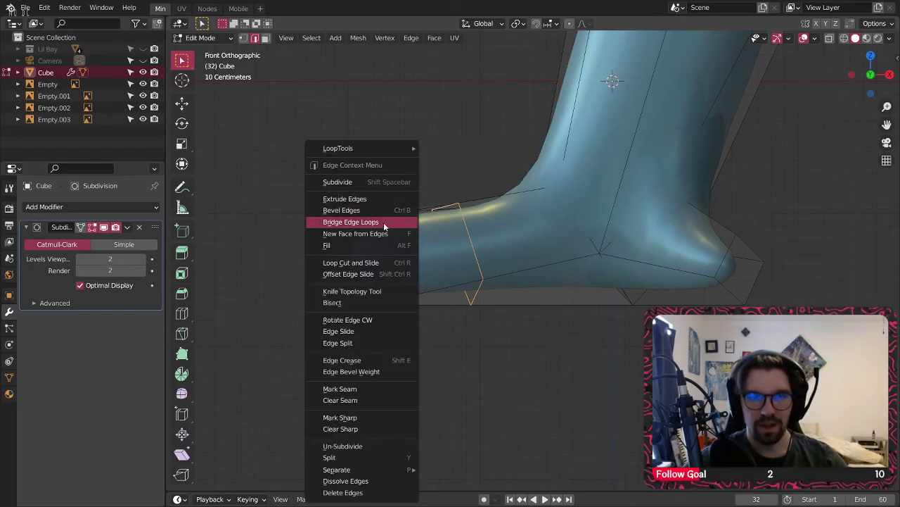
{"action": "left_click", "coordinate": [350, 331]}
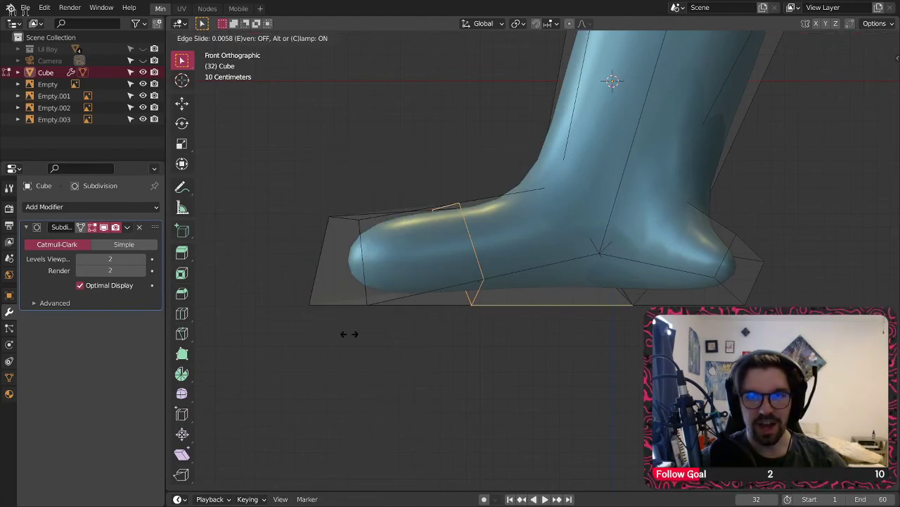
{"action": "left_click", "coordinate": [442, 329]}
- Scale up the edge loops at the base of both front toes, the first by about 1.391
{"action": "middle_click_drag", "start_coordinate": [485, 271], "coordinate": [618, 247]}
{"action": "middle_click_drag", "start_coordinate": [597, 214], "coordinate": [466, 223]}
{"action": "key", "text": "s"}
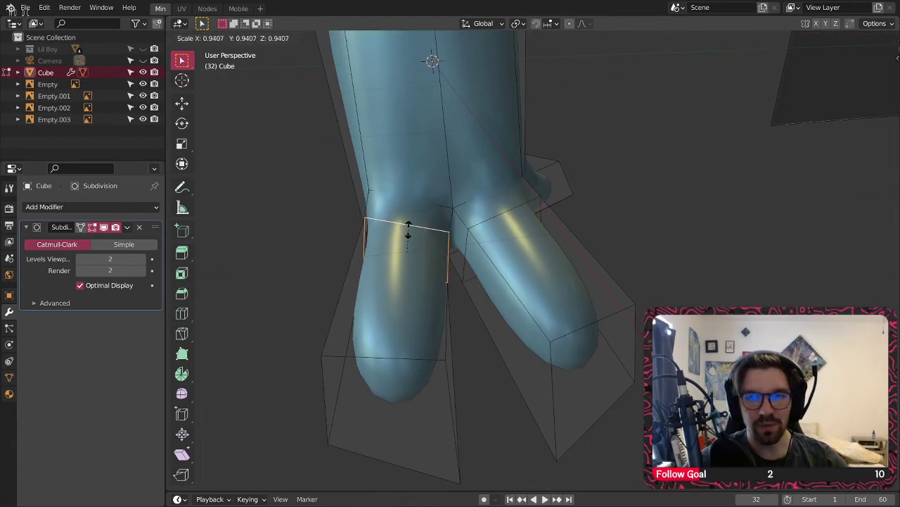
{"action": "left_click", "coordinate": [426, 224]}
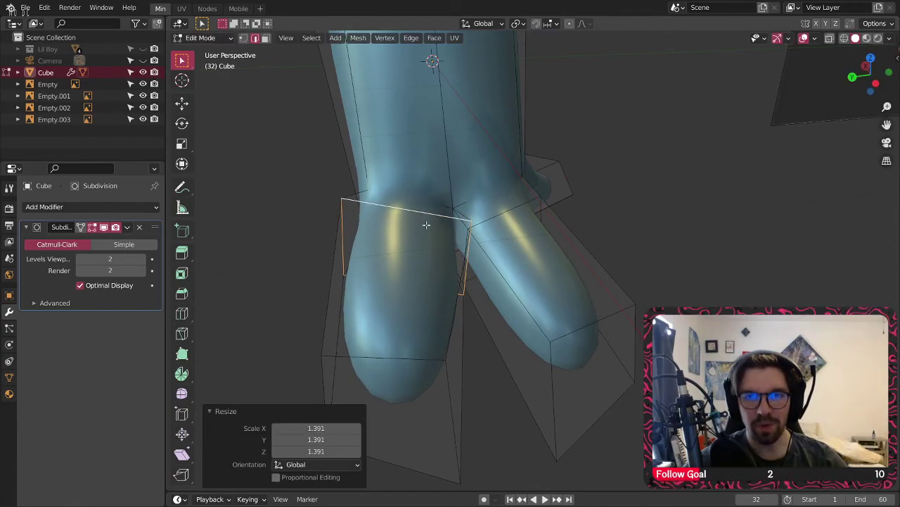
{"action": "left_click", "coordinate": [500, 214], "text": "alt"}
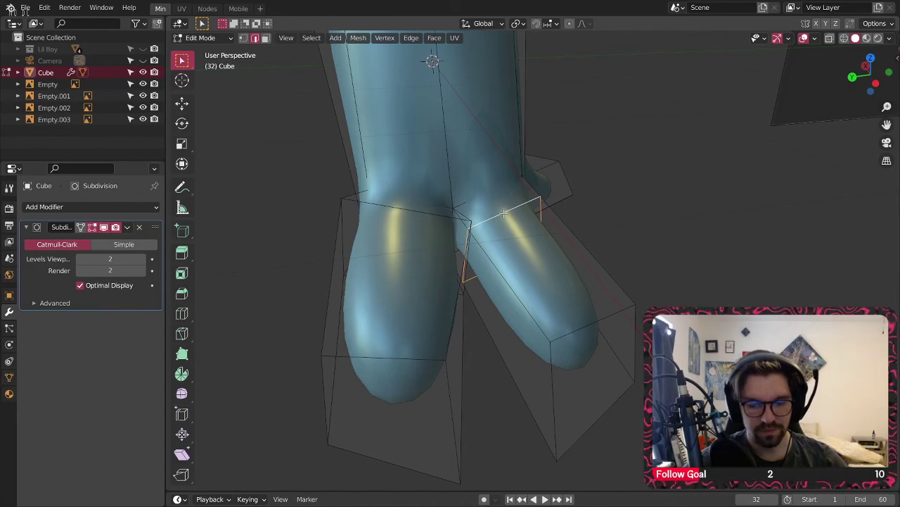
{"action": "key", "text": "alt+a"}
- Select the two crossed inner vertices on the underside between the front toes and scale them by about -1.150 along Y
{"action": "middle_click_drag", "start_coordinate": [505, 211], "coordinate": [349, 156]}
{"action": "scroll", "coordinate": [349, 157], "scroll_direction": "up", "scroll_amount": 2}
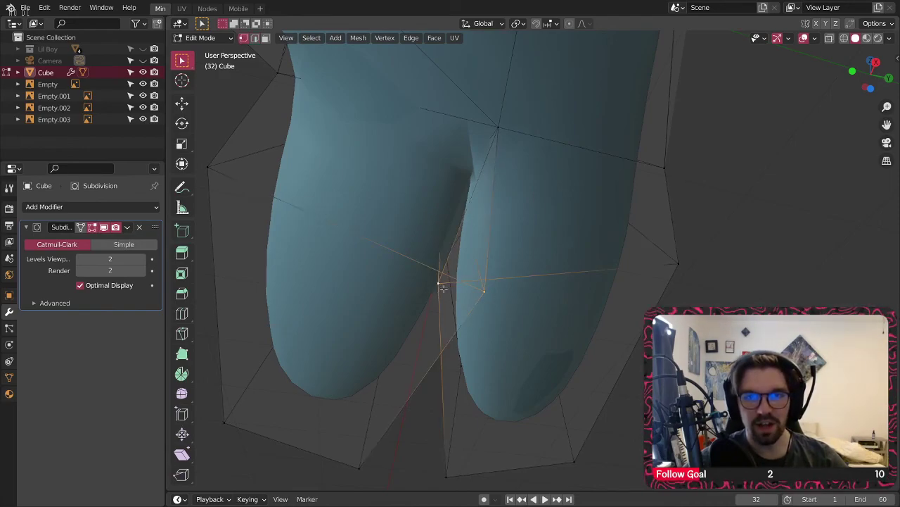
{"action": "middle_click_drag", "start_coordinate": [441, 287], "coordinate": [427, 315]}
{"action": "key", "text": "alt+a"}
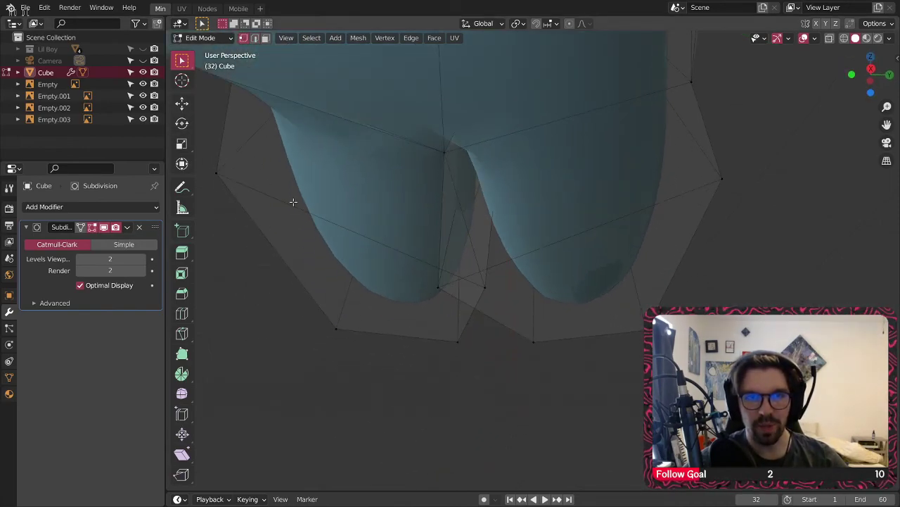
{"action": "middle_click_drag", "start_coordinate": [468, 275], "coordinate": [480, 273]}
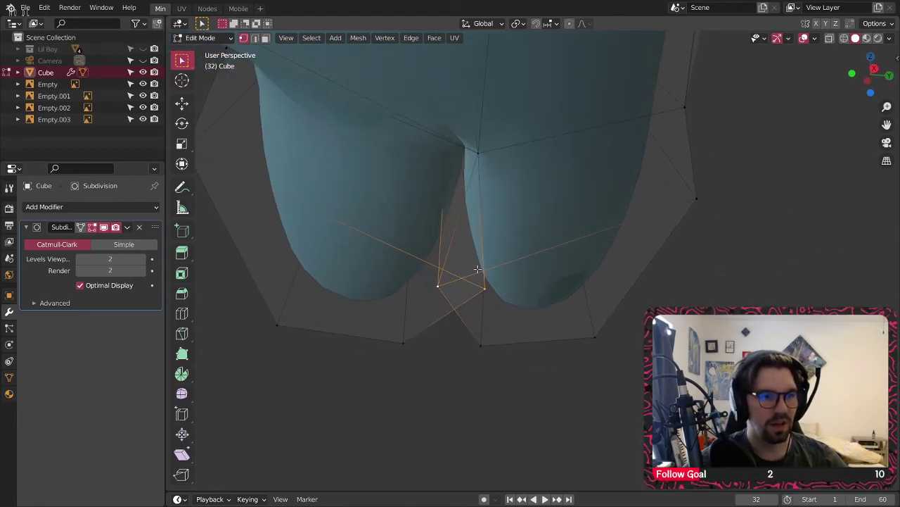
{"action": "left_click", "coordinate": [182, 144]}
{"action": "left_click_drag", "start_coordinate": [506, 289], "coordinate": [434, 261]}
{"action": "middle_click_drag", "start_coordinate": [434, 261], "coordinate": [481, 237]}
- Raise the two underside vertices about 0.182 m on Z in back view, level with the sole
{"action": "left_click", "coordinate": [181, 102]}
{"action": "middle_click_drag", "start_coordinate": [367, 249], "coordinate": [434, 242]}
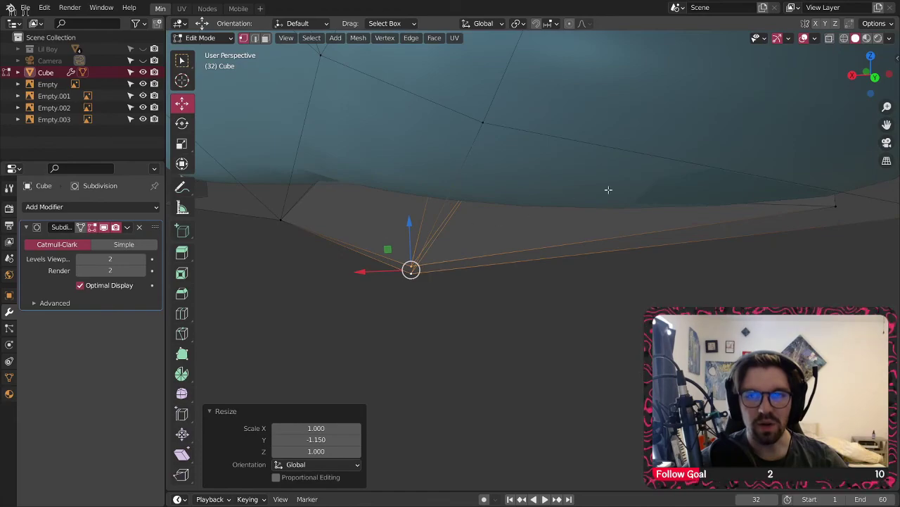
{"action": "left_click", "coordinate": [873, 78]}
{"action": "middle_click_drag", "start_coordinate": [471, 201], "coordinate": [482, 202], "text": "shift"}
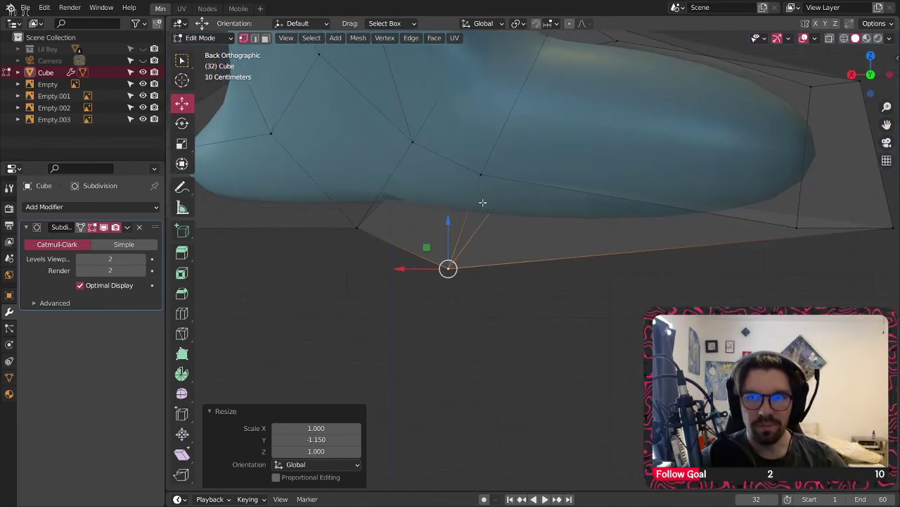
{"action": "left_click_drag", "start_coordinate": [448, 224], "coordinate": [463, 182]}
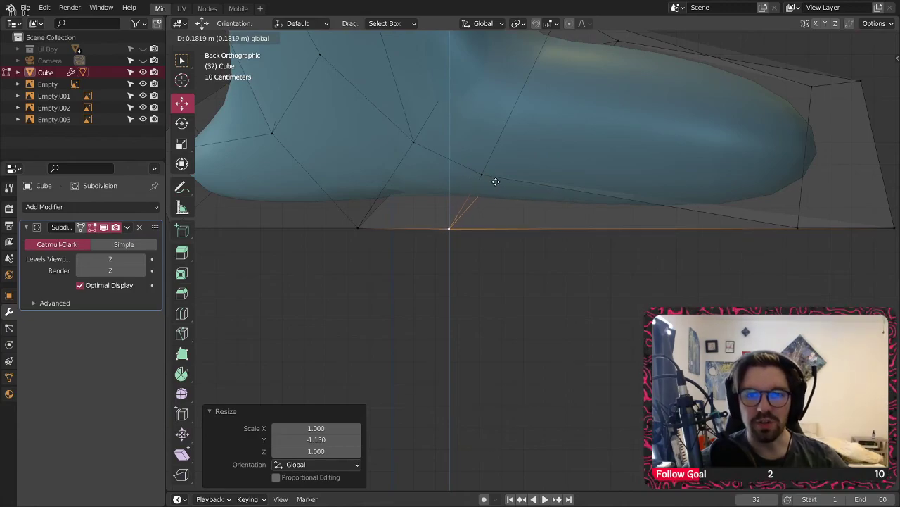
{"action": "left_click_drag", "start_coordinate": [496, 182], "coordinate": [496, 181]}
- Fine-tune the underside vertices' height by moving them up another 0.0046 m or so on Z
{"action": "scroll", "coordinate": [471, 236], "scroll_direction": "up", "scroll_amount": 6}
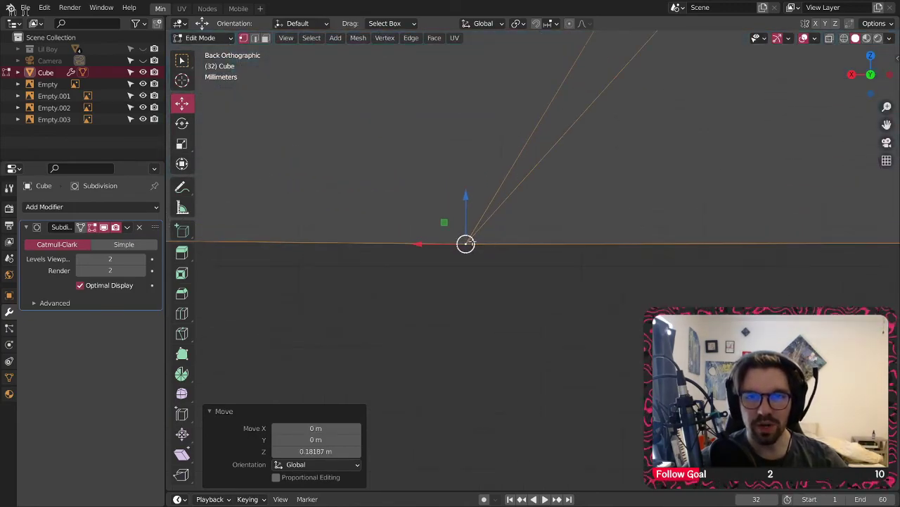
{"action": "scroll", "coordinate": [584, 161], "scroll_direction": "down", "scroll_amount": 2}
{"action": "scroll", "coordinate": [524, 214], "scroll_direction": "up", "scroll_amount": 3}
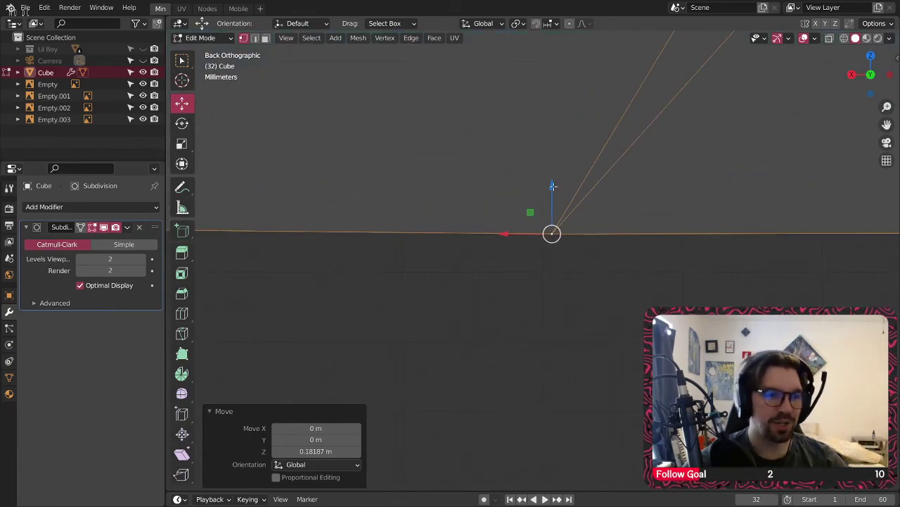
{"action": "left_click_drag", "start_coordinate": [553, 186], "coordinate": [597, 149]}
{"action": "scroll", "coordinate": [496, 214], "scroll_direction": "down", "scroll_amount": 4}
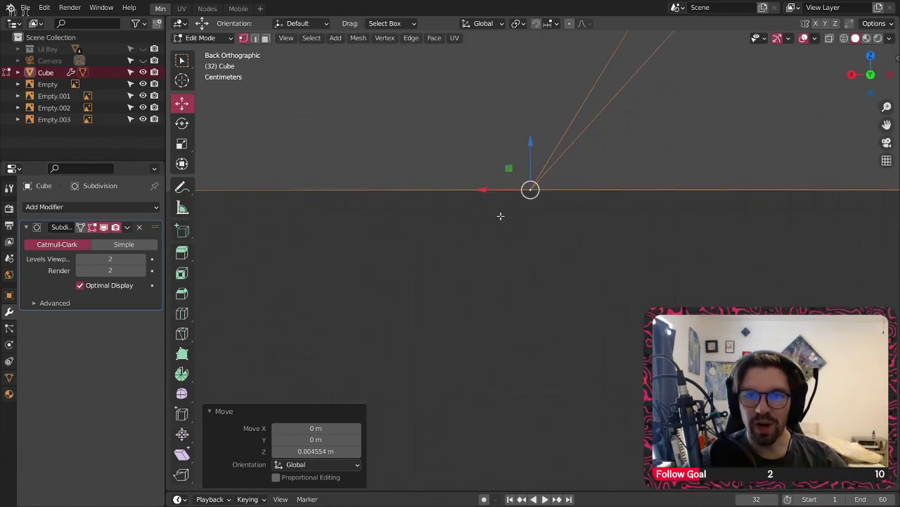
- Select the two crossed upper vertices between the front toes in wireframe shading and scale them to about -0.129 along Y
{"action": "middle_click_drag", "start_coordinate": [496, 214], "coordinate": [465, 214]}
{"action": "scroll", "coordinate": [465, 197], "scroll_direction": "up", "scroll_amount": 3}
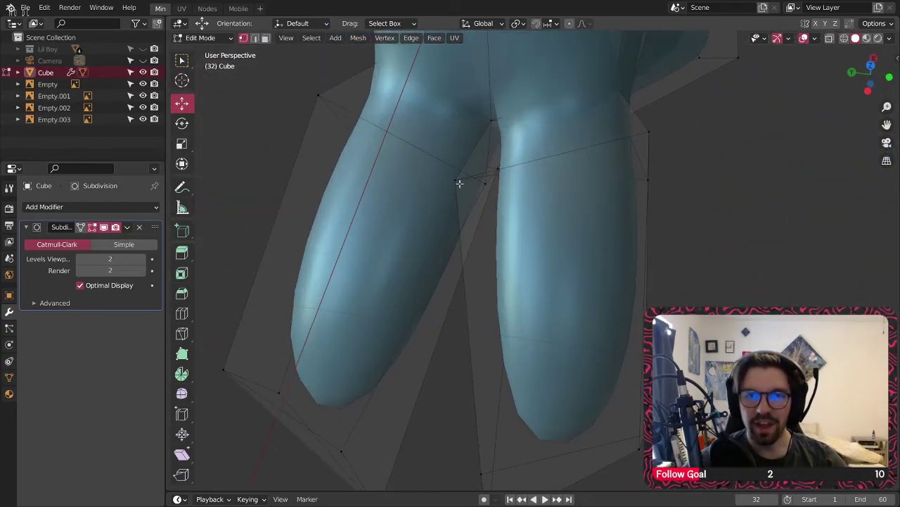
{"action": "scroll", "coordinate": [461, 180], "scroll_direction": "up", "scroll_amount": 3}
{"action": "middle_click_drag", "start_coordinate": [415, 188], "coordinate": [765, 56]}
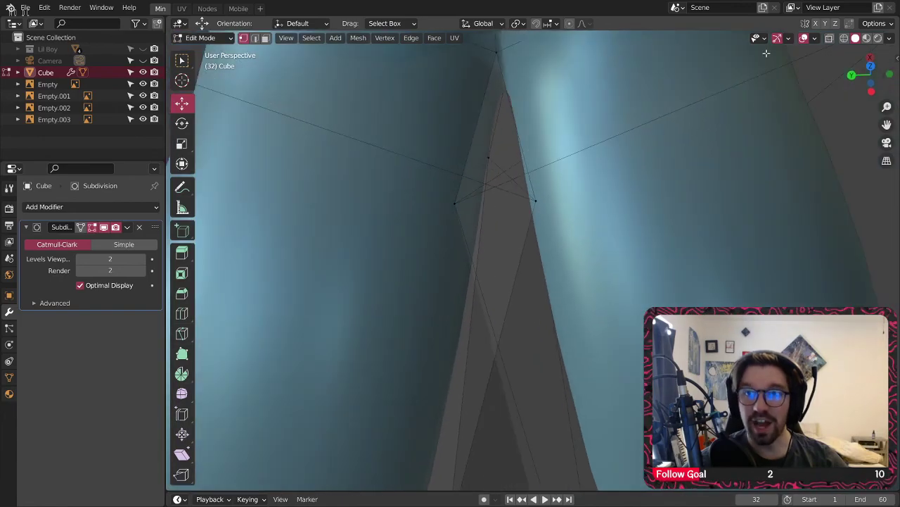
{"action": "left_click", "coordinate": [844, 38]}
{"action": "left_click", "coordinate": [535, 200]}
{"action": "left_click", "coordinate": [455, 203], "text": "shift"}
{"action": "left_click", "coordinate": [855, 38]}
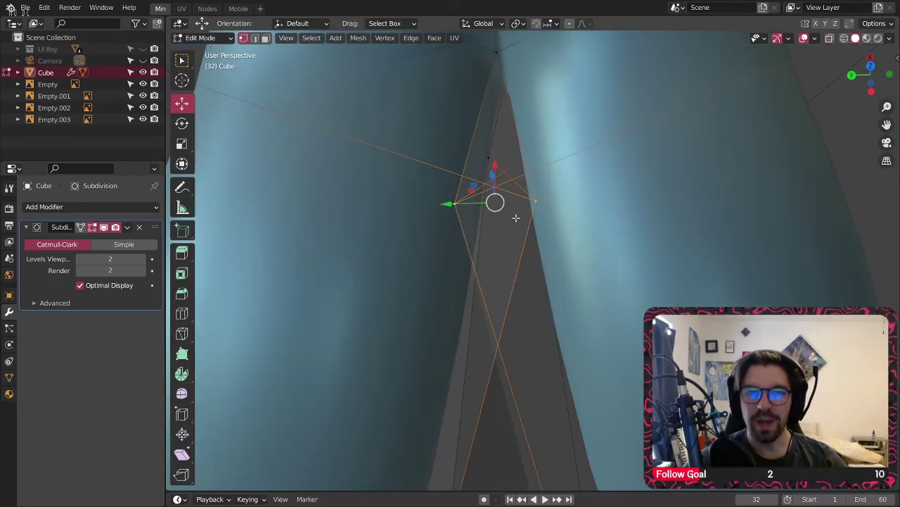
{"action": "left_click", "coordinate": [183, 145]}
{"action": "left_click_drag", "start_coordinate": [448, 203], "coordinate": [500, 190]}
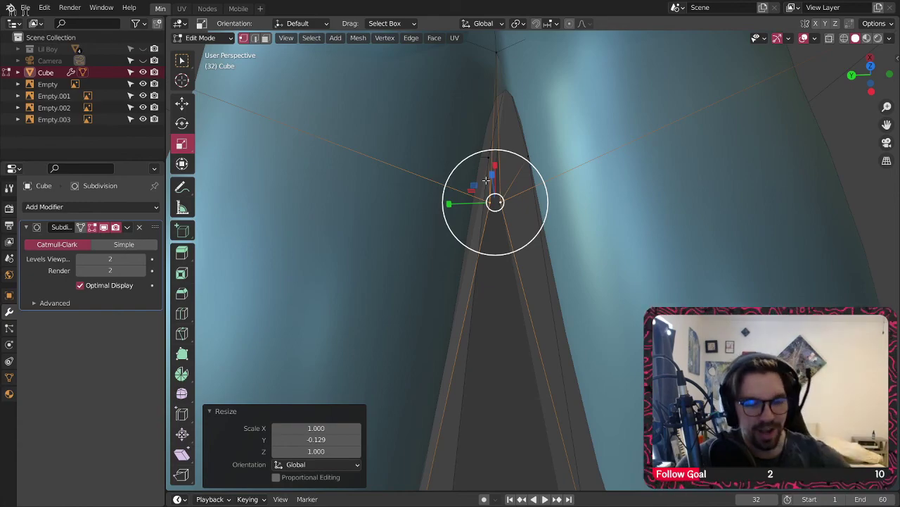
- Select the two lower inner vertices between the front toes and scale them together to about 0.136 along Y
{"action": "middle_click_drag", "start_coordinate": [515, 200], "coordinate": [540, 159]}
{"action": "scroll", "coordinate": [472, 239], "scroll_direction": "down", "scroll_amount": 6}
{"action": "scroll", "coordinate": [508, 190], "scroll_direction": "down", "scroll_amount": 5}
{"action": "middle_click_drag", "start_coordinate": [508, 197], "coordinate": [388, 238]}
{"action": "middle_click_drag", "start_coordinate": [445, 246], "coordinate": [616, 284]}
{"action": "middle_click_drag", "start_coordinate": [549, 167], "coordinate": [566, 116]}
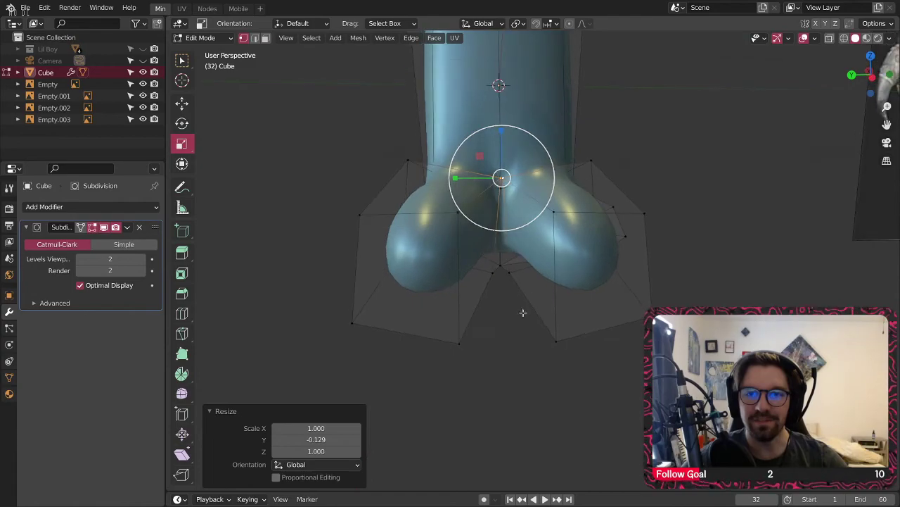
{"action": "scroll", "coordinate": [496, 273], "scroll_direction": "up", "scroll_amount": 4}
{"action": "scroll", "coordinate": [495, 270], "scroll_direction": "up", "scroll_amount": 2}
{"action": "left_click", "coordinate": [489, 274]}
{"action": "left_click", "coordinate": [528, 273], "text": "shift"}
{"action": "middle_click_drag", "start_coordinate": [514, 273], "coordinate": [507, 291]}
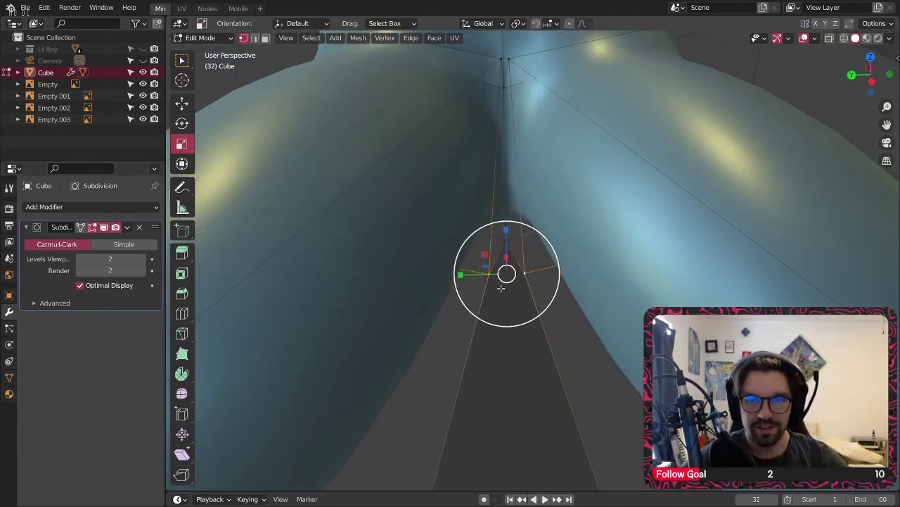
{"action": "key", "text": "s"}
{"action": "key", "text": "y"}
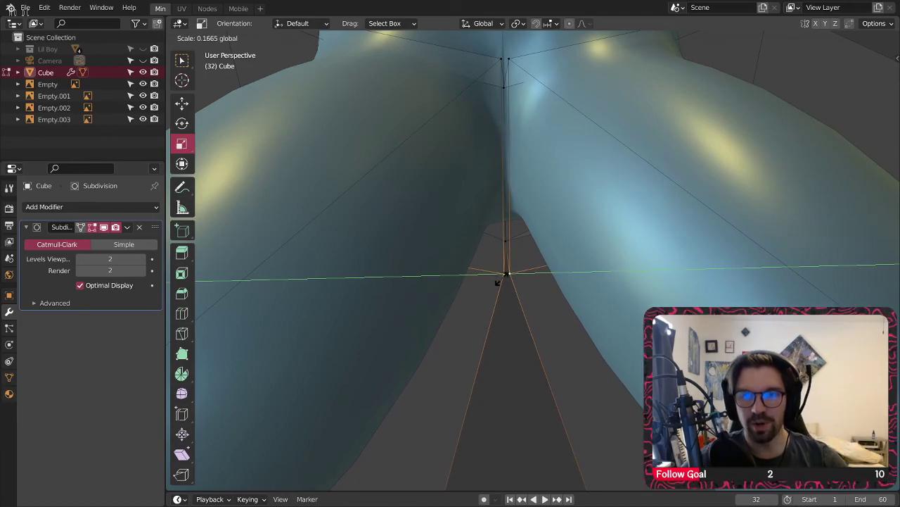
{"action": "left_click", "coordinate": [501, 283]}
- Select the outer side edges at the base of both front toes and scale them apart by about 1.415 along Y
{"action": "scroll", "coordinate": [501, 284], "scroll_direction": "down", "scroll_amount": 5}
{"action": "middle_click_drag", "start_coordinate": [500, 284], "coordinate": [395, 163]}
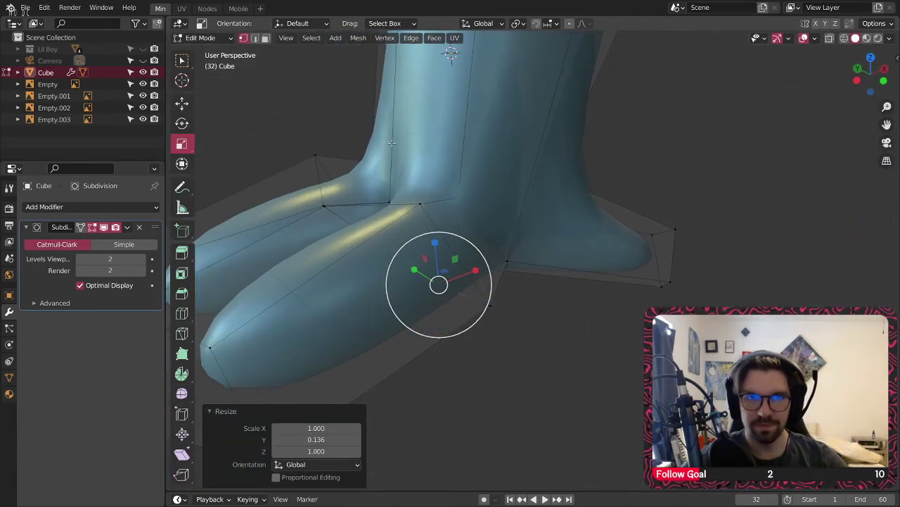
{"action": "middle_click_drag", "start_coordinate": [448, 285], "coordinate": [492, 263], "text": "shift"}
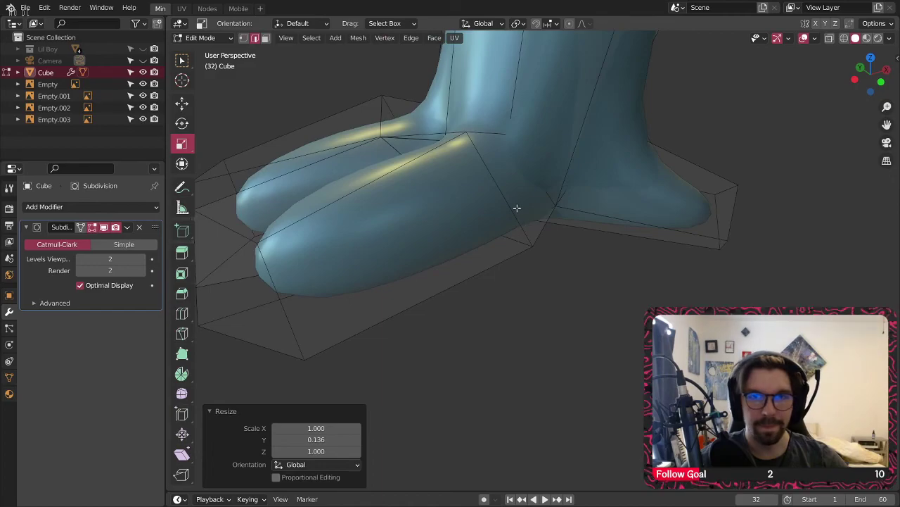
{"action": "left_click", "coordinate": [517, 206]}
{"action": "middle_click_drag", "start_coordinate": [517, 207], "coordinate": [546, 199]}
{"action": "middle_click_drag", "start_coordinate": [408, 224], "coordinate": [438, 249], "text": "shift"}
{"action": "middle_click_drag", "start_coordinate": [505, 250], "coordinate": [526, 204]}
{"action": "key", "text": "s"}
{"action": "key", "text": "y"}
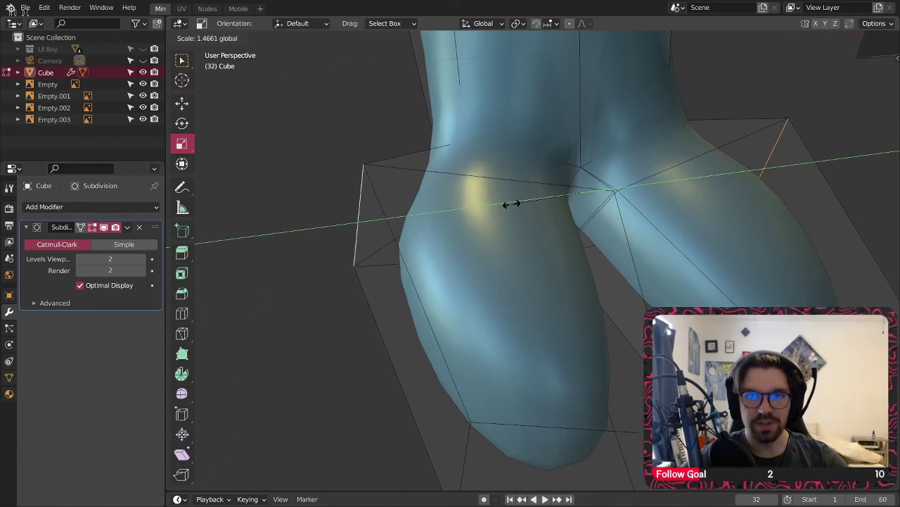
{"action": "left_click", "coordinate": [514, 203]}
- Examine the widened toes from several angles and compare the foot and back toe with the talon reference images
{"action": "scroll", "coordinate": [514, 204], "scroll_direction": "down", "scroll_amount": 2}
{"action": "middle_click_drag", "start_coordinate": [515, 202], "coordinate": [661, 89]}
{"action": "middle_click_drag", "start_coordinate": [635, 192], "coordinate": [624, 219], "text": "shift"}
{"action": "scroll", "coordinate": [574, 202], "scroll_direction": "up", "scroll_amount": 3}
{"action": "scroll", "coordinate": [592, 192], "scroll_direction": "down", "scroll_amount": 3}
{"action": "scroll", "coordinate": [601, 211], "scroll_direction": "down", "scroll_amount": 4}
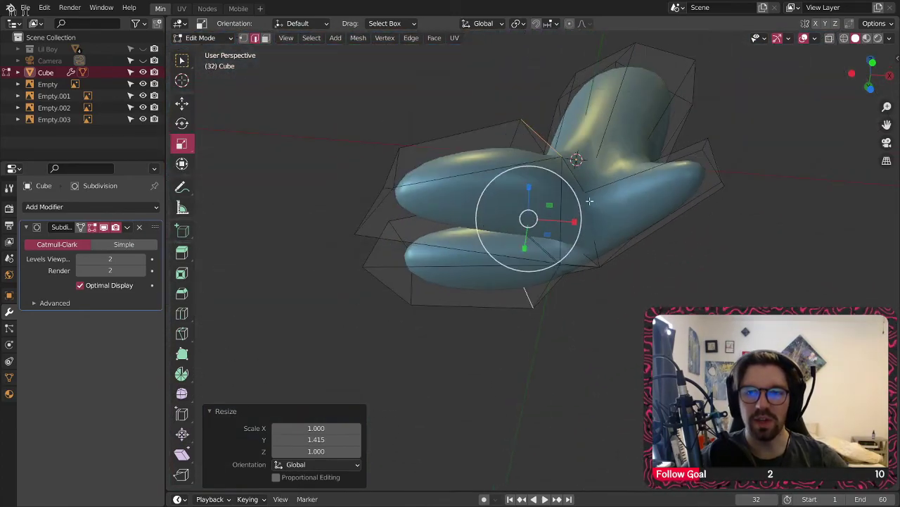
{"action": "middle_click_drag", "start_coordinate": [570, 131], "coordinate": [594, 138]}
{"action": "middle_click_drag", "start_coordinate": [569, 182], "coordinate": [767, 257]}
{"action": "scroll", "coordinate": [619, 261], "scroll_direction": "down", "scroll_amount": 4}
{"action": "scroll", "coordinate": [541, 247], "scroll_direction": "up", "scroll_amount": 4}
{"action": "scroll", "coordinate": [666, 261], "scroll_direction": "down", "scroll_amount": 6}
{"action": "middle_click_drag", "start_coordinate": [767, 257], "coordinate": [415, 258], "text": "shift"}
{"action": "middle_click_drag", "start_coordinate": [563, 225], "coordinate": [636, 197]}
{"action": "scroll", "coordinate": [638, 198], "scroll_direction": "up", "scroll_amount": 3}
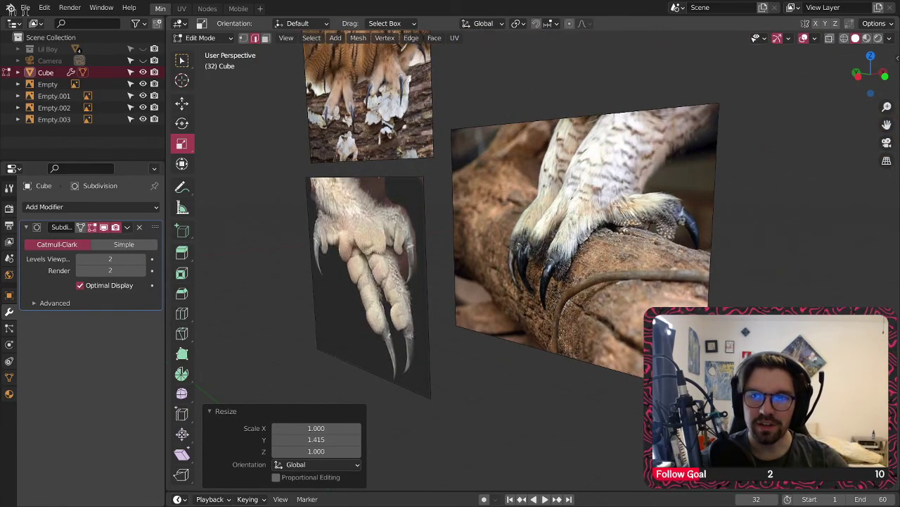
{"action": "middle_click_drag", "start_coordinate": [615, 225], "coordinate": [728, 238], "text": "shift"}
{"action": "scroll", "coordinate": [470, 261], "scroll_direction": "up", "scroll_amount": 7}
{"action": "scroll", "coordinate": [539, 261], "scroll_direction": "up", "scroll_amount": 2}
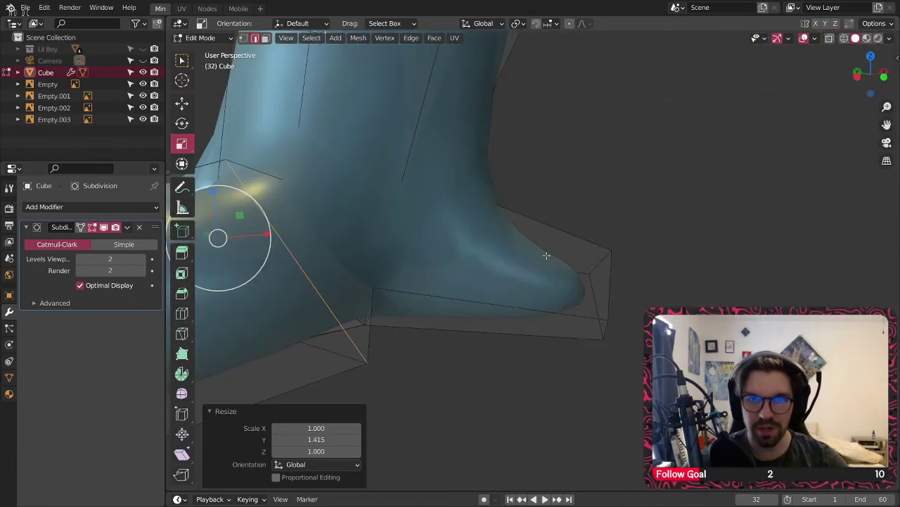
- Add a single centred loop cut across the back toe and scale the new edge loop up uniformly
{"action": "left_click", "coordinate": [182, 313]}
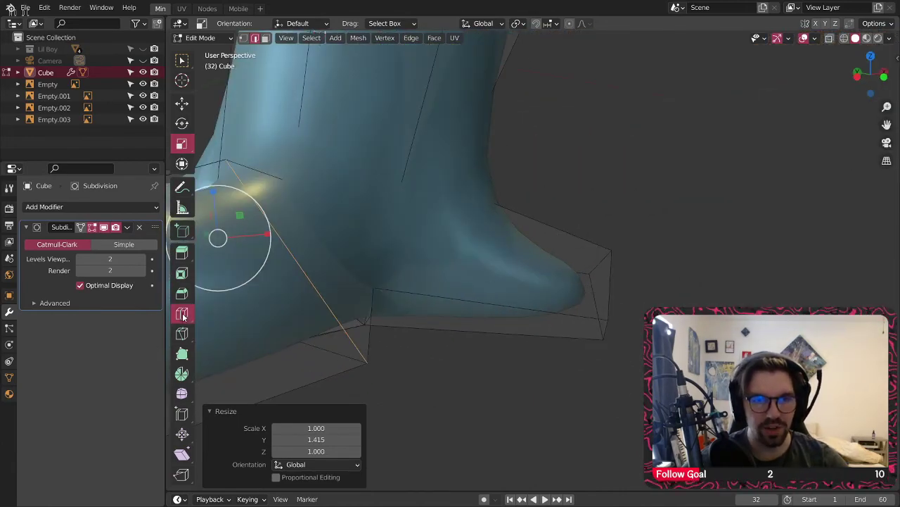
{"action": "left_click", "coordinate": [527, 240]}
{"action": "middle_click_drag", "start_coordinate": [527, 241], "coordinate": [584, 161]}
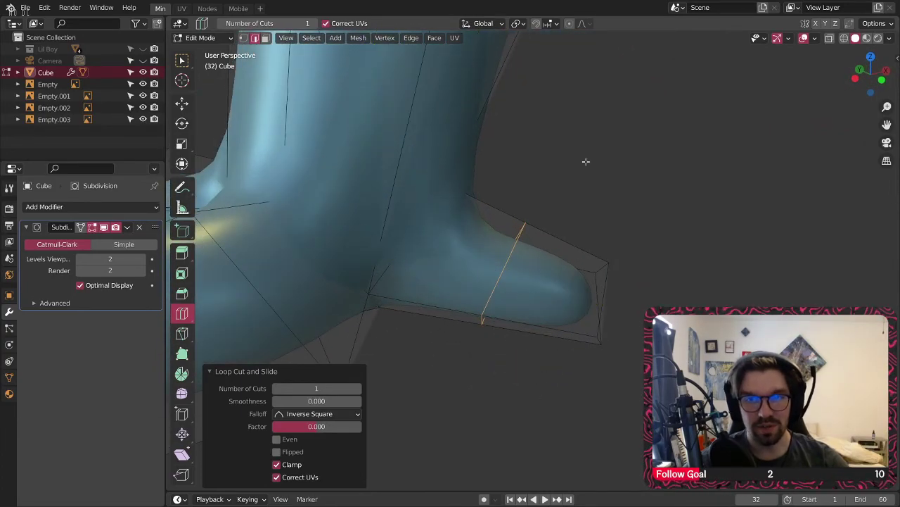
{"action": "key", "text": "w"}
{"action": "key", "text": "s"}
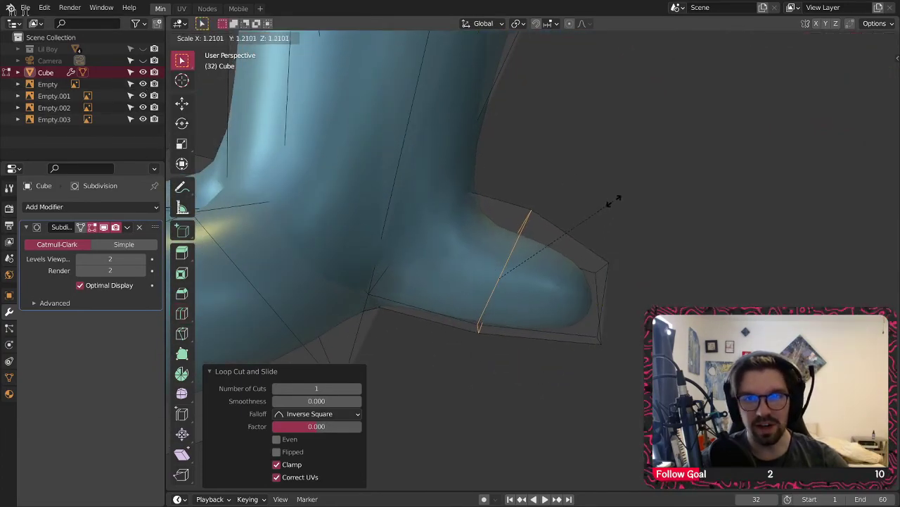
{"action": "left_click", "coordinate": [649, 179]}
- Raise the back toe's new edge loop about 0.156 m along Z, and lift it slightly further in right orthographic view
{"action": "left_click", "coordinate": [182, 104]}
{"action": "left_click_drag", "start_coordinate": [498, 233], "coordinate": [497, 218]}
{"action": "middle_click_drag", "start_coordinate": [497, 218], "coordinate": [442, 255]}
{"action": "left_click", "coordinate": [888, 75]}
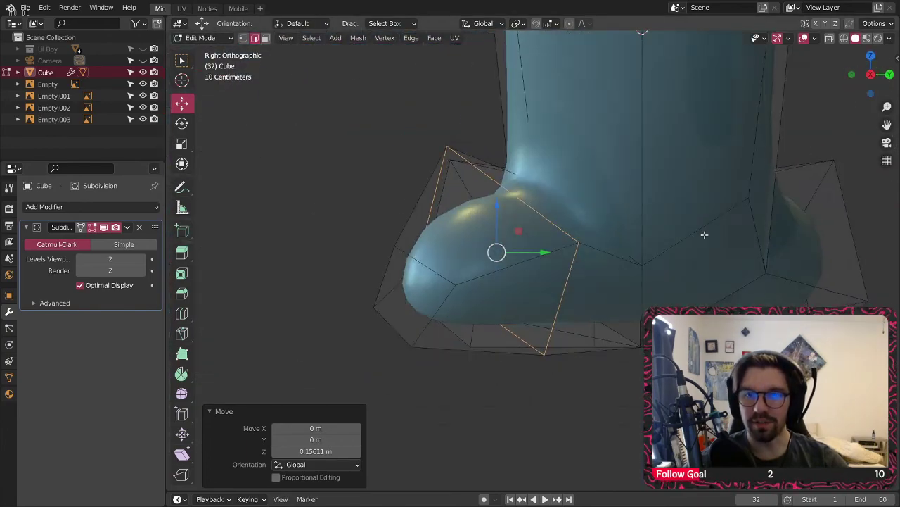
{"action": "left_click_drag", "start_coordinate": [496, 202], "coordinate": [494, 191]}
- Return to Object Mode and enable Auto Smooth for the foot mesh's normals with a 60° angle
{"action": "middle_click_drag", "start_coordinate": [482, 416], "coordinate": [517, 238]}
{"action": "scroll", "coordinate": [570, 254], "scroll_direction": "up", "scroll_amount": 1}
{"action": "scroll", "coordinate": [525, 247], "scroll_direction": "down", "scroll_amount": 3}
{"action": "left_click", "coordinate": [209, 38]}
{"action": "left_click", "coordinate": [206, 52]}
{"action": "left_click", "coordinate": [318, 170]}
{"action": "scroll", "coordinate": [404, 239], "scroll_direction": "up", "scroll_amount": 4}
{"action": "scroll", "coordinate": [474, 242], "scroll_direction": "up", "scroll_amount": 6}
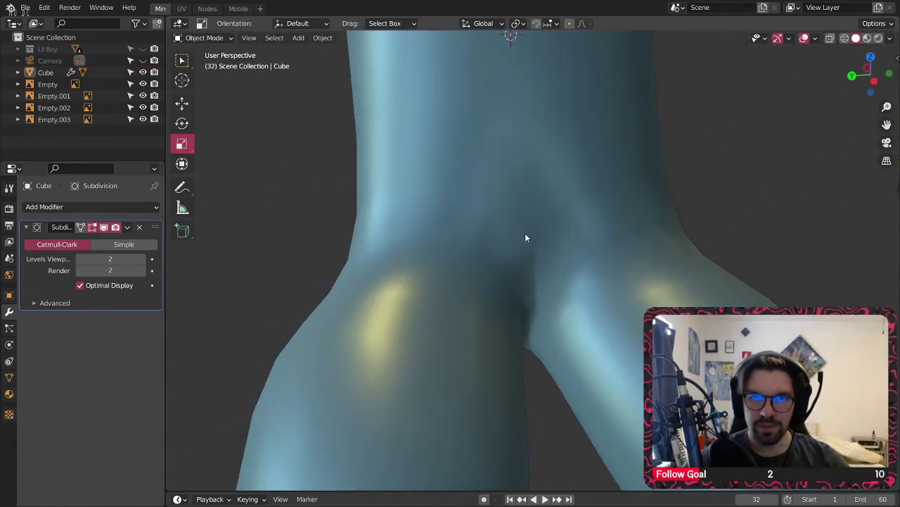
{"action": "left_click", "coordinate": [9, 378]}
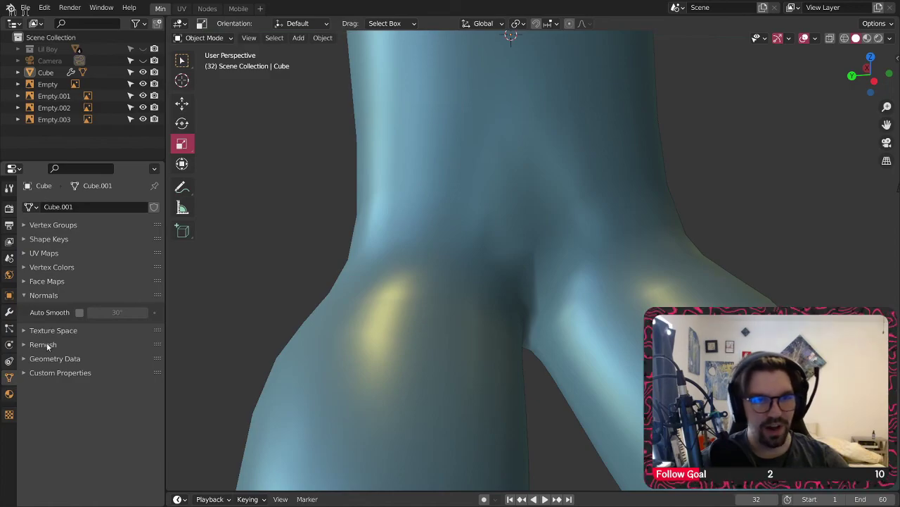
{"action": "left_click", "coordinate": [80, 313]}
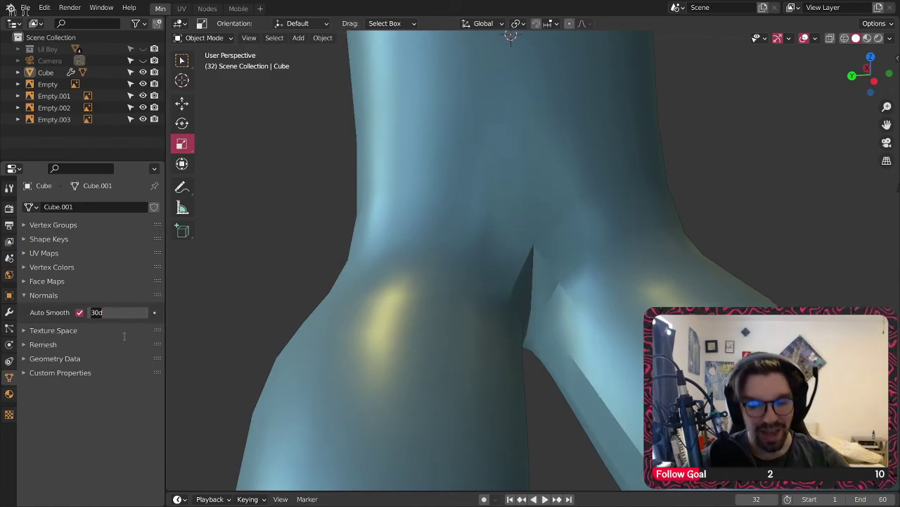
{"action": "key", "text": "Return"}
- Examine the smoothed foot and compare its toes with the gecko foot, owl and talon reference images
{"action": "mouse_move", "coordinate": [389, 175]}
{"action": "middle_mouse_down"}
{"action": "mouse_move", "coordinate": [430, 231]}
{"action": "mouse_move", "coordinate": [363, 281]}
{"action": "mouse_move", "coordinate": [514, 228]}
{"action": "mouse_move", "coordinate": [446, 265]}
{"action": "mouse_move", "coordinate": [583, 219]}
{"action": "mouse_move", "coordinate": [608, 184]}
{"action": "mouse_move", "coordinate": [468, 134]}
{"action": "mouse_move", "coordinate": [342, 247]}
{"action": "mouse_move", "coordinate": [427, 260]}
{"action": "mouse_move", "coordinate": [563, 205]}
{"action": "mouse_move", "coordinate": [643, 231]}
{"action": "middle_mouse_up"}
{"action": "scroll", "coordinate": [513, 228], "scroll_direction": "down", "scroll_amount": 5}
{"action": "scroll", "coordinate": [427, 260], "scroll_direction": "down", "scroll_amount": 5}
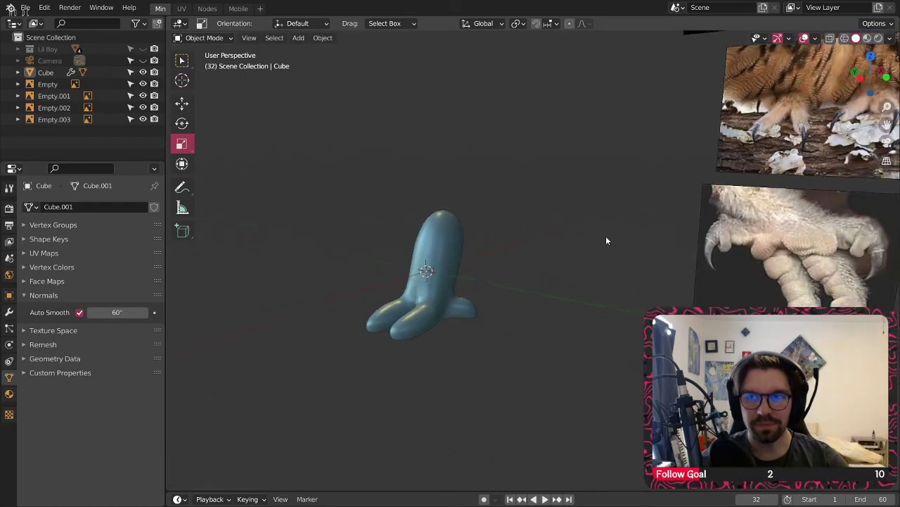
{"action": "middle_click_drag", "start_coordinate": [739, 186], "coordinate": [547, 265], "text": "shift"}
{"action": "scroll", "coordinate": [643, 220], "scroll_direction": "down", "scroll_amount": 2}
{"action": "middle_click_drag", "start_coordinate": [643, 220], "coordinate": [601, 303], "text": "shift"}
{"action": "scroll", "coordinate": [601, 303], "scroll_direction": "down", "scroll_amount": 1}
{"action": "scroll", "coordinate": [552, 191], "scroll_direction": "up", "scroll_amount": 4}
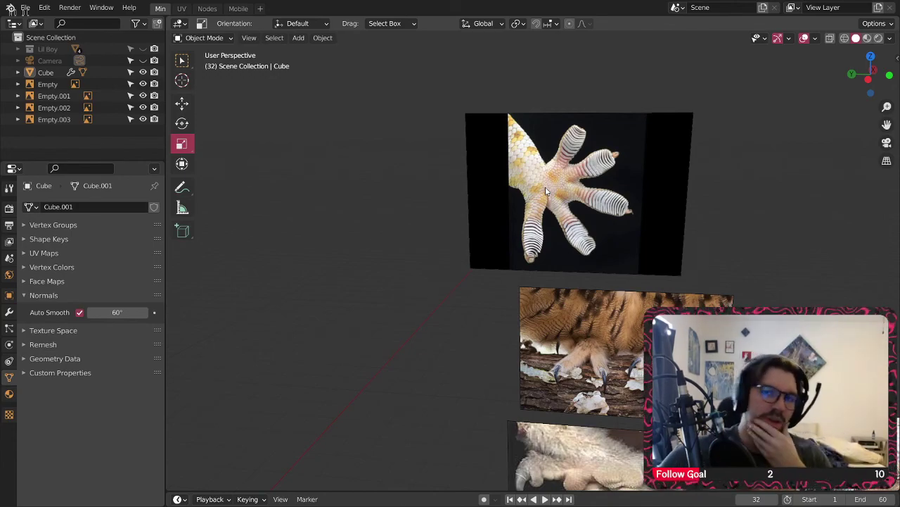
{"action": "scroll", "coordinate": [395, 362], "scroll_direction": "down", "scroll_amount": 2}
{"action": "scroll", "coordinate": [359, 404], "scroll_direction": "down", "scroll_amount": 1}
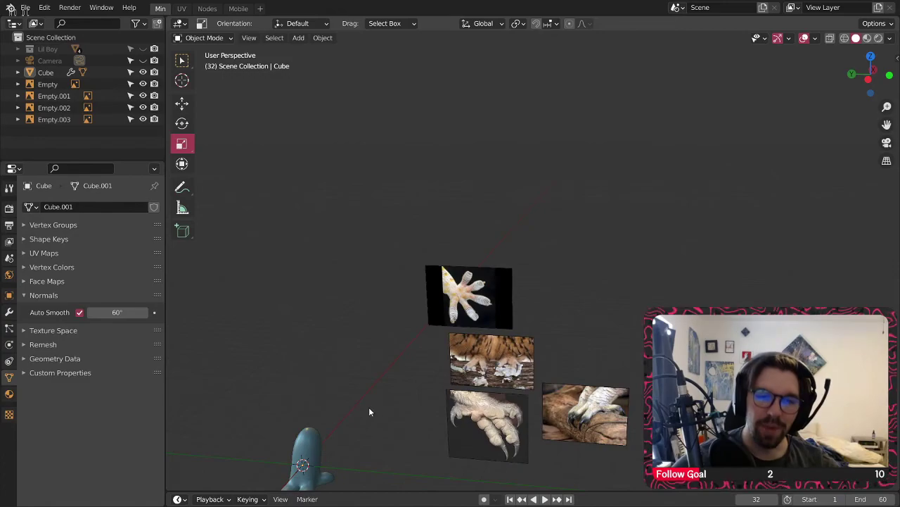
{"action": "scroll", "coordinate": [402, 293], "scroll_direction": "up", "scroll_amount": 3}
{"action": "scroll", "coordinate": [405, 361], "scroll_direction": "up", "scroll_amount": 2}
{"action": "scroll", "coordinate": [405, 360], "scroll_direction": "down", "scroll_amount": 2}
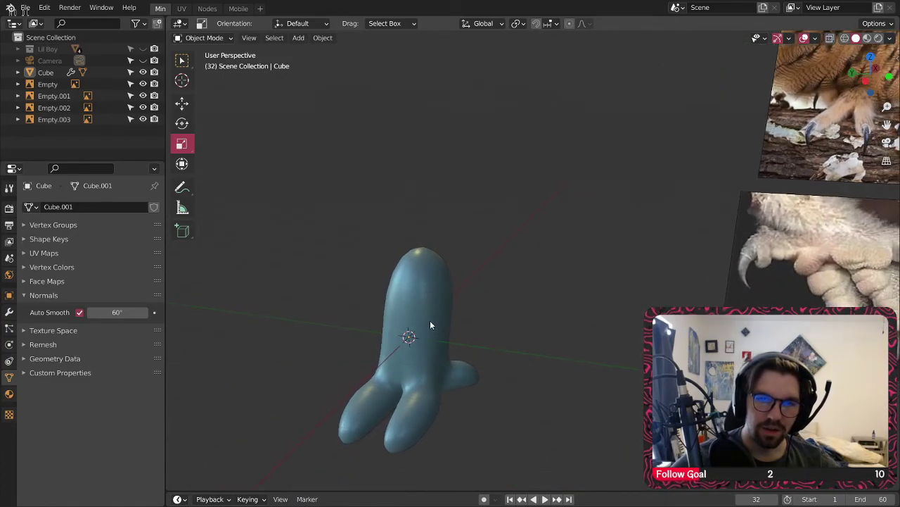
{"action": "scroll", "coordinate": [430, 320], "scroll_direction": "up", "scroll_amount": 3}
- Add a loop cut around the leg in Edit Mode, slide it up to factor -0.683 and scale it by 1.428
{"action": "left_click", "coordinate": [209, 39]}
{"action": "left_click", "coordinate": [214, 68]}
{"action": "middle_click_drag", "start_coordinate": [303, 295], "coordinate": [328, 224], "text": "shift"}
{"action": "left_click", "coordinate": [182, 313]}
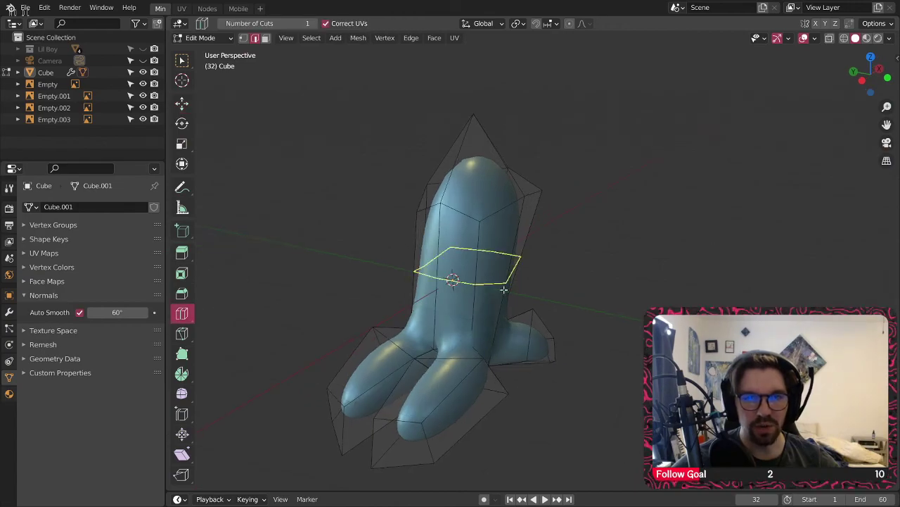
{"action": "left_click_drag", "start_coordinate": [484, 282], "coordinate": [504, 241]}
{"action": "key", "text": "s"}
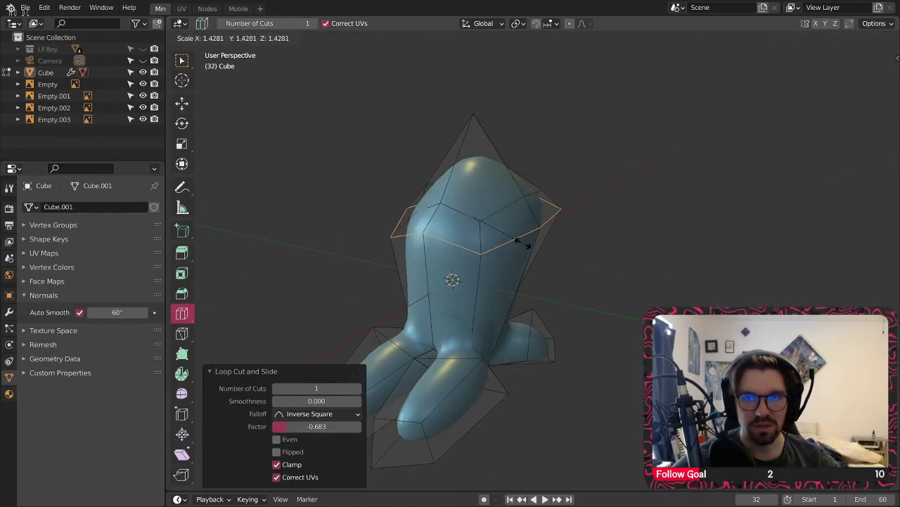
{"action": "left_click", "coordinate": [522, 243]}
{"action": "left_click", "coordinate": [182, 61]}
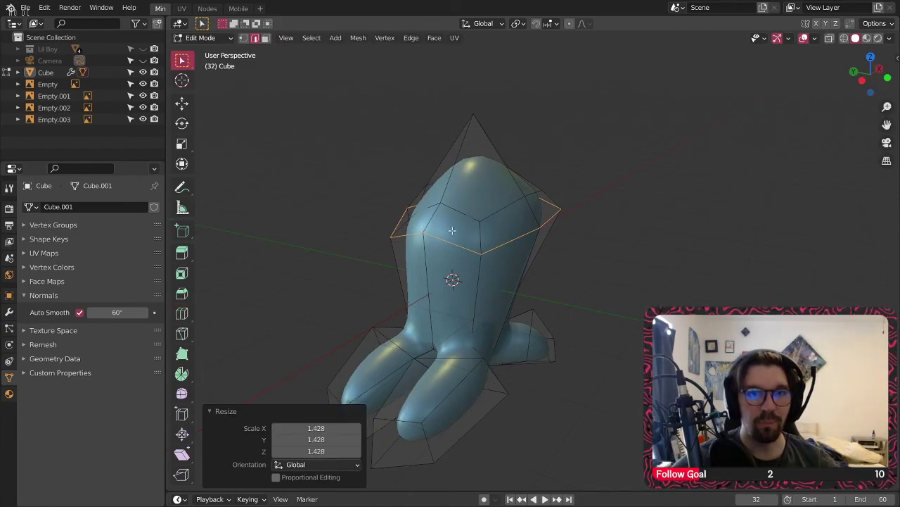
- Select the vertices of the leg's upper end in vertex mode and move them together to shift the top of the leg
{"action": "scroll", "coordinate": [302, 103], "scroll_direction": "up", "scroll_amount": 2}
{"action": "middle_click_drag", "start_coordinate": [499, 219], "coordinate": [449, 221]}
{"action": "middle_click_drag", "start_coordinate": [526, 232], "coordinate": [455, 222]}
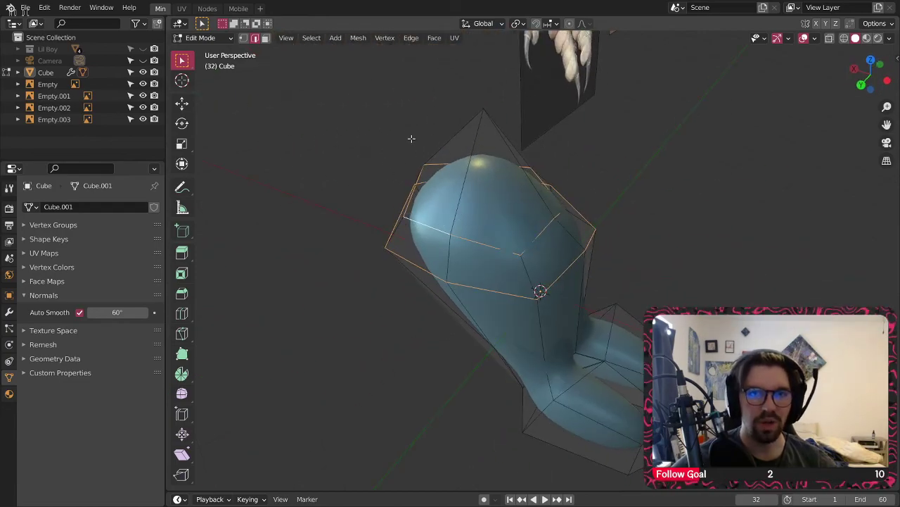
{"action": "key", "text": "1"}
{"action": "key", "text": "a"}
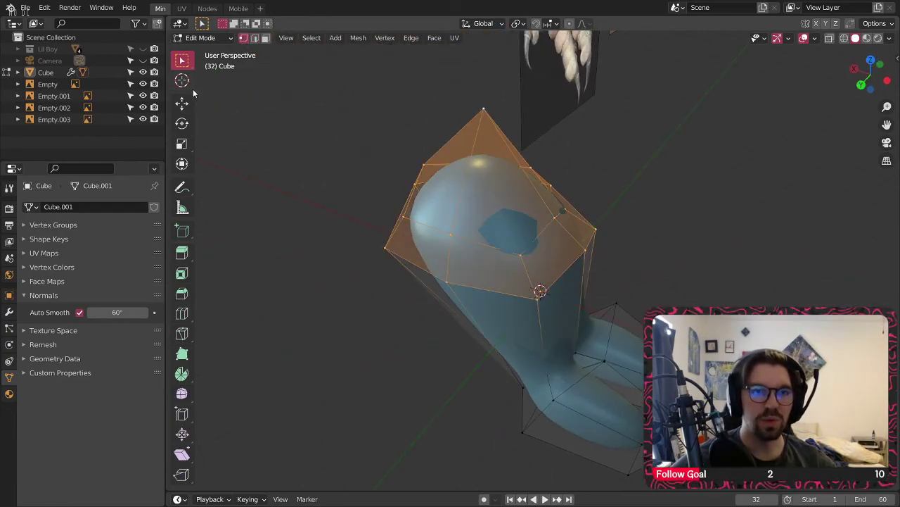
{"action": "left_click", "coordinate": [182, 103]}
{"action": "left_click_drag", "start_coordinate": [491, 166], "coordinate": [579, 120]}
{"action": "left_click", "coordinate": [702, 204]}
- Examine the reshaped leg and the gap between the front toes in Object Mode
{"action": "middle_click_drag", "start_coordinate": [626, 251], "coordinate": [440, 204]}
{"action": "left_click", "coordinate": [199, 39]}
{"action": "left_click", "coordinate": [204, 53]}
{"action": "scroll", "coordinate": [394, 172], "scroll_direction": "down", "scroll_amount": 6}
{"action": "left_click", "coordinate": [591, 166]}
{"action": "left_click", "coordinate": [356, 170]}
{"action": "scroll", "coordinate": [440, 204], "scroll_direction": "up", "scroll_amount": 6}
{"action": "scroll", "coordinate": [492, 282], "scroll_direction": "up", "scroll_amount": 5}
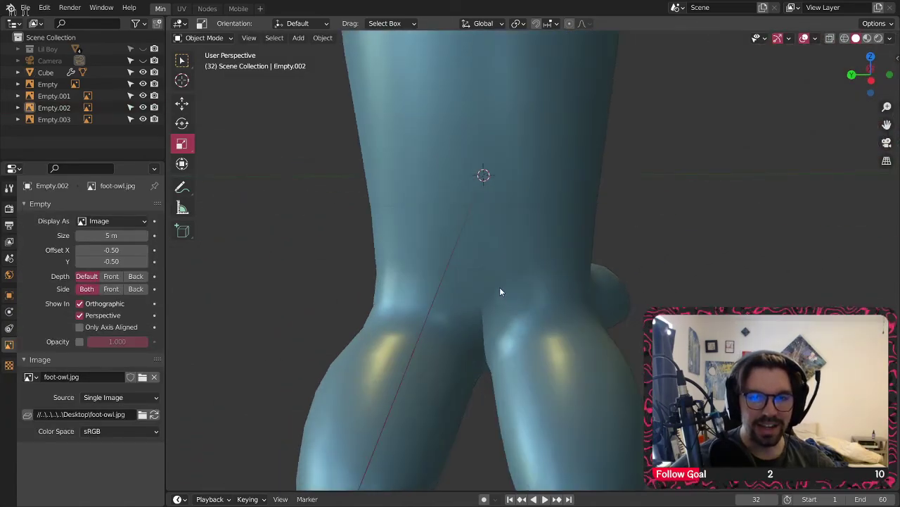
- Raise the vertex where the front toes meet the leg along Z and move it about -0.146 m along X
{"action": "left_click", "coordinate": [500, 287]}
{"action": "left_click", "coordinate": [204, 38]}
{"action": "left_click", "coordinate": [203, 64]}
{"action": "middle_click_drag", "start_coordinate": [461, 215], "coordinate": [464, 234]}
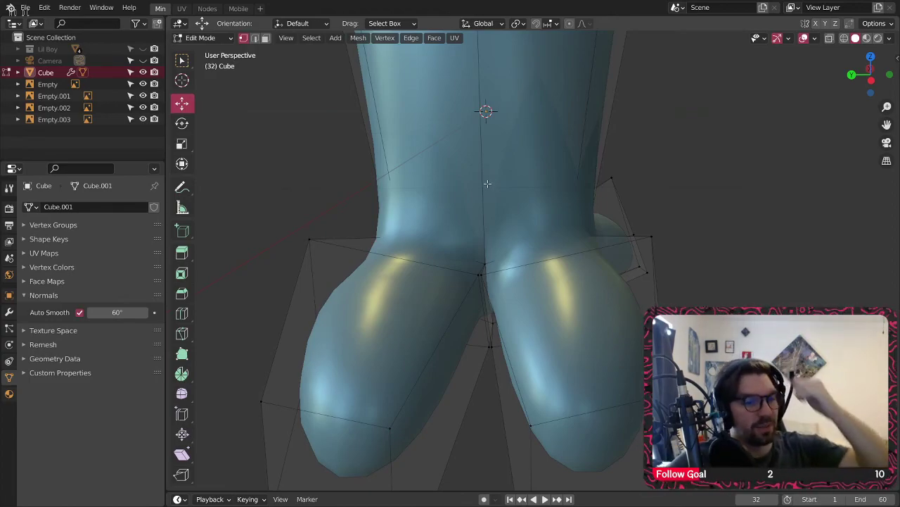
{"action": "mouse_move", "coordinate": [479, 268]}
{"action": "middle_mouse_down"}
{"action": "mouse_move", "coordinate": [486, 270]}
{"action": "mouse_move", "coordinate": [476, 258]}
{"action": "mouse_move", "coordinate": [454, 273]}
{"action": "mouse_move", "coordinate": [491, 267]}
{"action": "middle_mouse_up"}
{"action": "scroll", "coordinate": [486, 268], "scroll_direction": "up", "scroll_amount": 4}
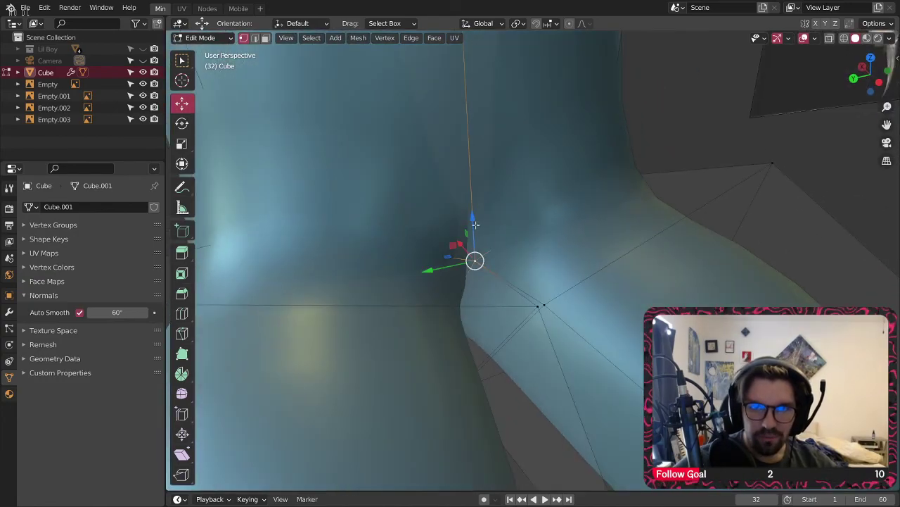
{"action": "middle_click_drag", "start_coordinate": [478, 229], "coordinate": [507, 223]}
{"action": "left_click_drag", "start_coordinate": [476, 220], "coordinate": [491, 205]}
{"action": "left_click_drag", "start_coordinate": [466, 242], "coordinate": [486, 246]}
{"action": "middle_click_drag", "start_coordinate": [486, 245], "coordinate": [436, 244]}
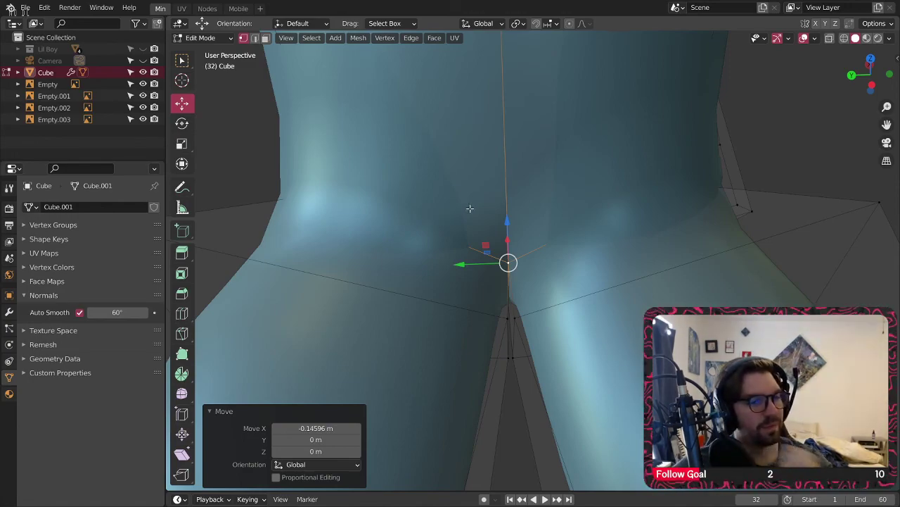
- Select the two inner edges running between the front toes and scale them apart along Y
{"action": "middle_click_drag", "start_coordinate": [487, 336], "coordinate": [526, 331]}
{"action": "left_click", "coordinate": [496, 316]}
{"action": "left_click", "coordinate": [522, 317], "text": "shift"}
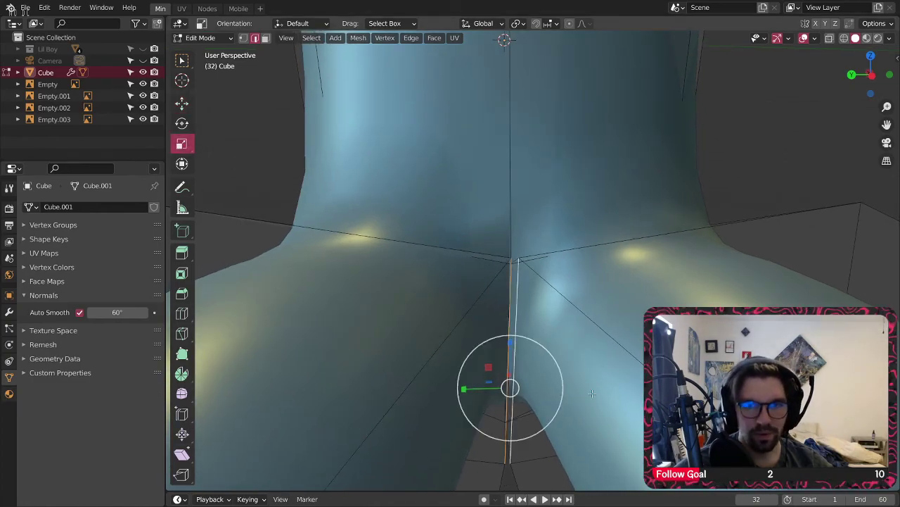
{"action": "left_click_drag", "start_coordinate": [465, 388], "coordinate": [289, 379]}
- Examine the leg and the spacing of its toes from several angles in Object Mode, comparing them with the reference images
{"action": "left_click", "coordinate": [199, 39]}
{"action": "left_click", "coordinate": [201, 52]}
{"action": "middle_click_drag", "start_coordinate": [484, 276], "coordinate": [604, 221]}
{"action": "scroll", "coordinate": [501, 309], "scroll_direction": "down", "scroll_amount": 5}
{"action": "scroll", "coordinate": [495, 280], "scroll_direction": "down", "scroll_amount": 4}
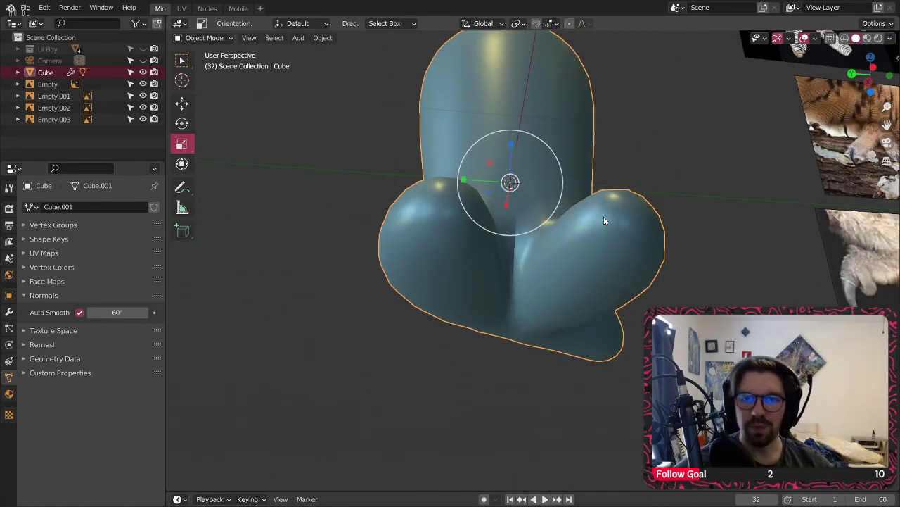
{"action": "middle_click_drag", "start_coordinate": [518, 265], "coordinate": [575, 228]}
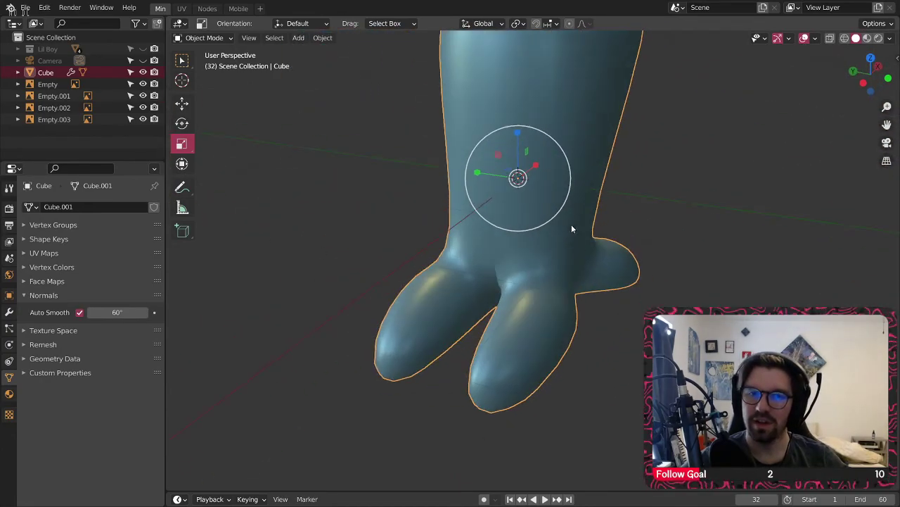
{"action": "scroll", "coordinate": [556, 237], "scroll_direction": "down", "scroll_amount": 5}
{"action": "middle_click_drag", "start_coordinate": [530, 251], "coordinate": [473, 222], "text": "shift"}
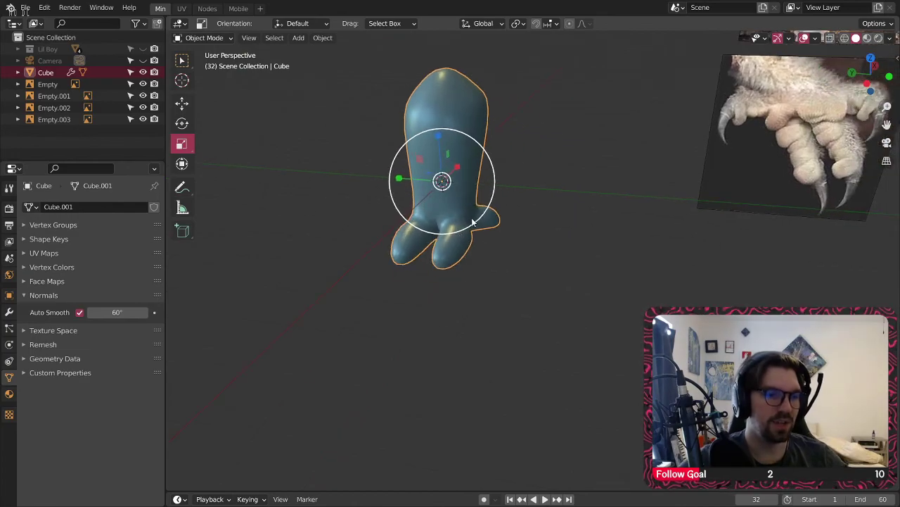
{"action": "middle_click_drag", "start_coordinate": [505, 175], "coordinate": [481, 224]}
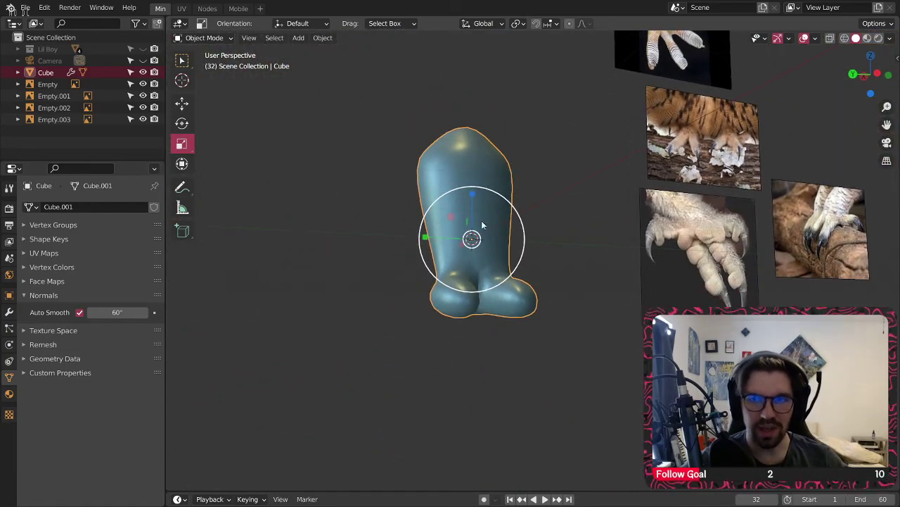
{"action": "middle_click_drag", "start_coordinate": [465, 183], "coordinate": [479, 277]}
- Select the two vertices at the heel side of the leg's base and move them 0.14408 m in X and 0.13277 m in Y
{"action": "left_click", "coordinate": [222, 39]}
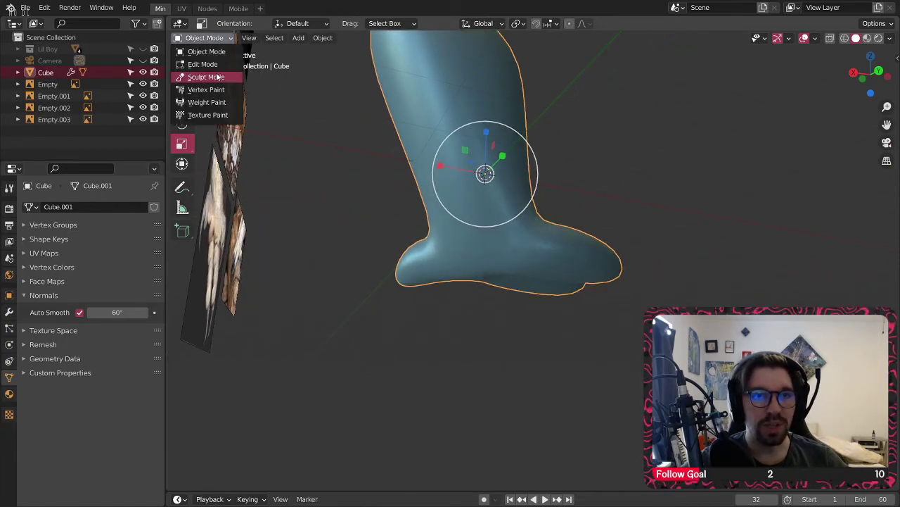
{"action": "left_click", "coordinate": [209, 64]}
{"action": "middle_click_drag", "start_coordinate": [486, 195], "coordinate": [548, 174]}
{"action": "scroll", "coordinate": [477, 220], "scroll_direction": "up", "scroll_amount": 2}
{"action": "scroll", "coordinate": [444, 259], "scroll_direction": "up", "scroll_amount": 2}
{"action": "middle_click_drag", "start_coordinate": [451, 277], "coordinate": [331, 289]}
{"action": "left_click_drag", "start_coordinate": [347, 221], "coordinate": [338, 281]}
{"action": "middle_click_drag", "start_coordinate": [415, 357], "coordinate": [503, 273], "text": "shift"}
{"action": "left_click", "coordinate": [422, 259]}
{"action": "middle_click_drag", "start_coordinate": [424, 261], "coordinate": [468, 343]}
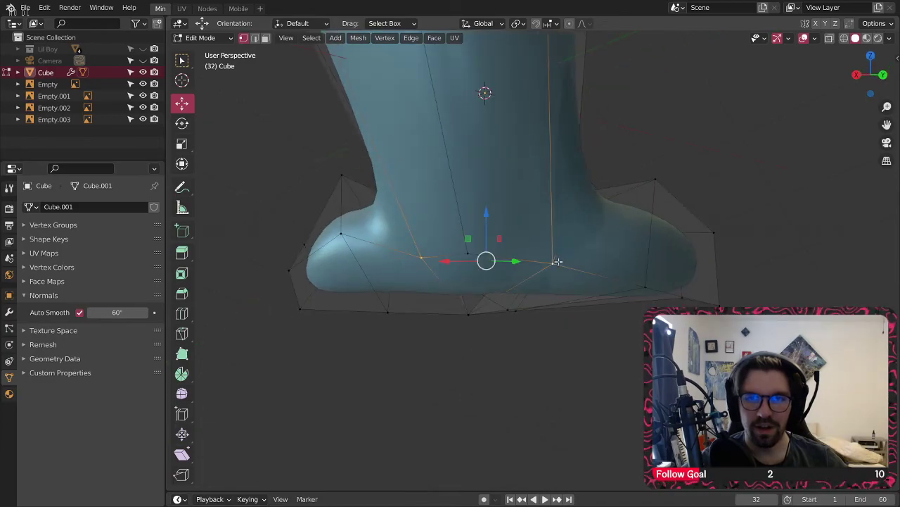
{"action": "middle_click_drag", "start_coordinate": [558, 260], "coordinate": [486, 306]}
{"action": "left_click_drag", "start_coordinate": [466, 279], "coordinate": [446, 295]}
{"action": "middle_click_drag", "start_coordinate": [447, 299], "coordinate": [446, 222]}
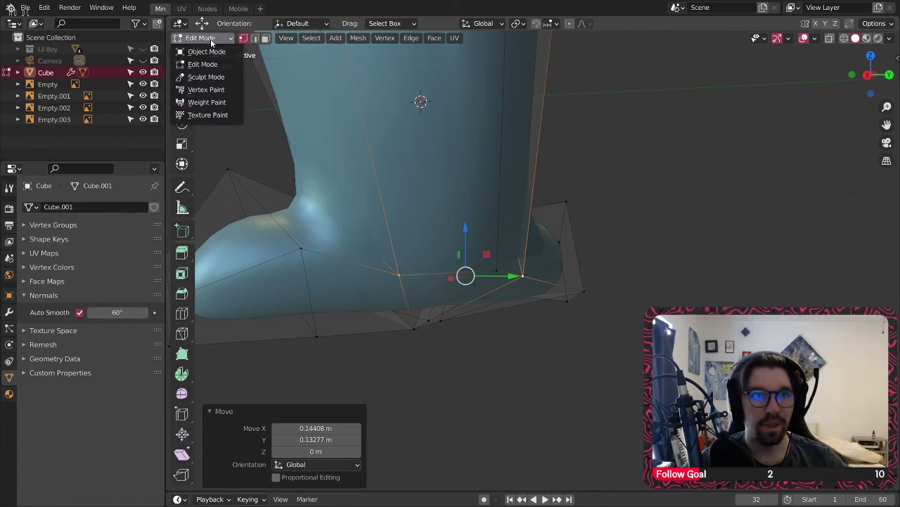
- Examine the widened heel and the whole foot in Object Mode, comparing their proportions with the reference images
{"action": "left_click", "coordinate": [212, 42]}
{"action": "left_click", "coordinate": [210, 53]}
{"action": "scroll", "coordinate": [462, 304], "scroll_direction": "down", "scroll_amount": 4}
{"action": "middle_click_drag", "start_coordinate": [473, 306], "coordinate": [258, 300]}
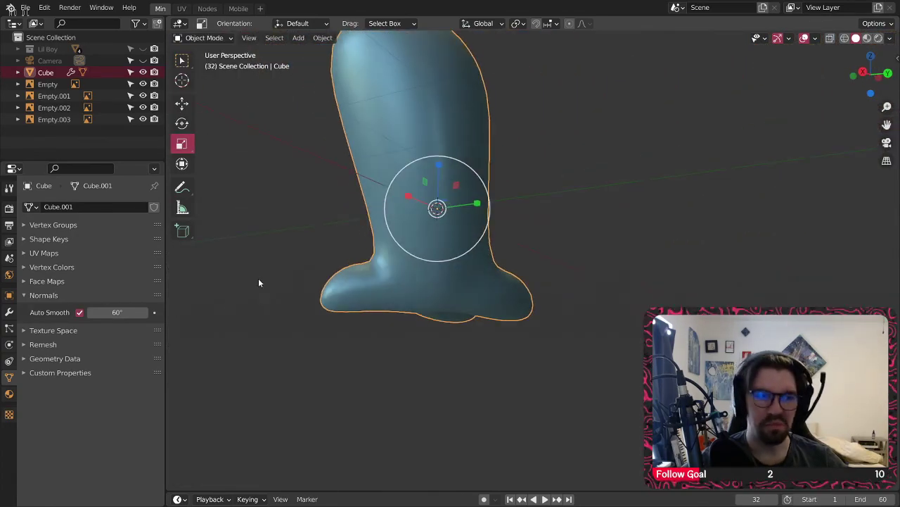
{"action": "middle_click_drag", "start_coordinate": [312, 227], "coordinate": [234, 222]}
{"action": "scroll", "coordinate": [480, 200], "scroll_direction": "down", "scroll_amount": 5}
{"action": "middle_click_drag", "start_coordinate": [479, 215], "coordinate": [477, 246]}
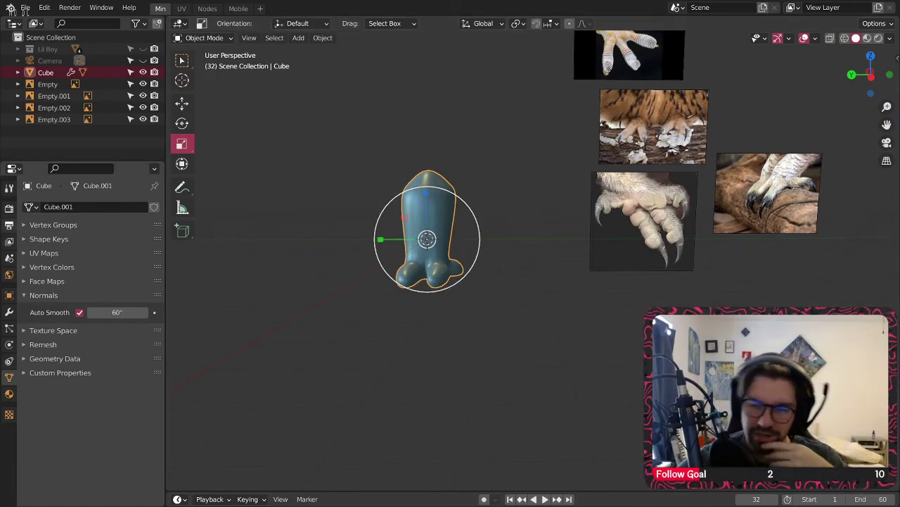
{"action": "left_click", "coordinate": [507, 166]}
{"action": "scroll", "coordinate": [443, 230], "scroll_direction": "up", "scroll_amount": 3}
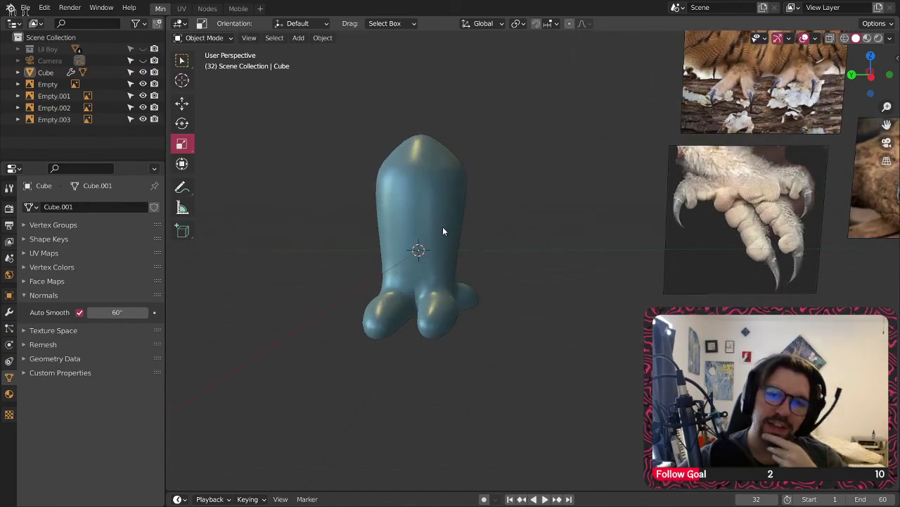
{"action": "middle_click_drag", "start_coordinate": [476, 186], "coordinate": [460, 206]}
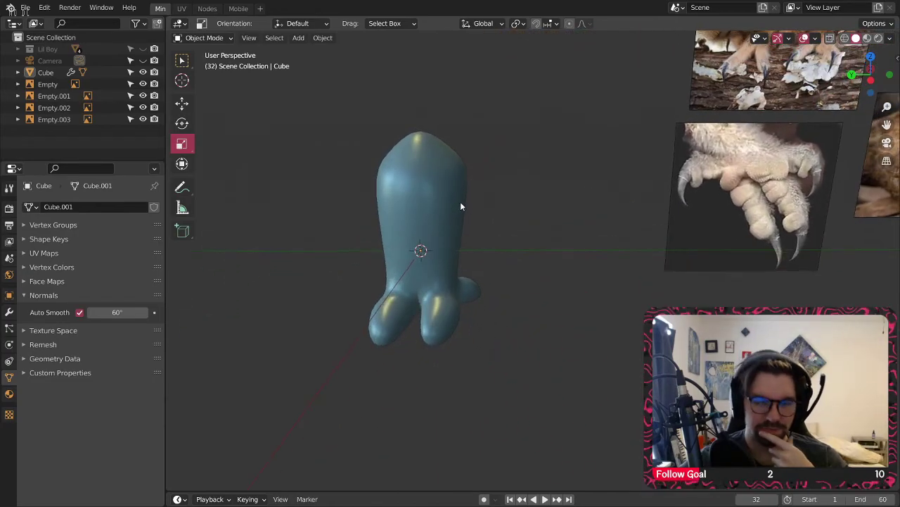
- Select all four reference images and move them farther from the leg along the Y axis
{"action": "scroll", "coordinate": [487, 225], "scroll_direction": "down", "scroll_amount": 4}
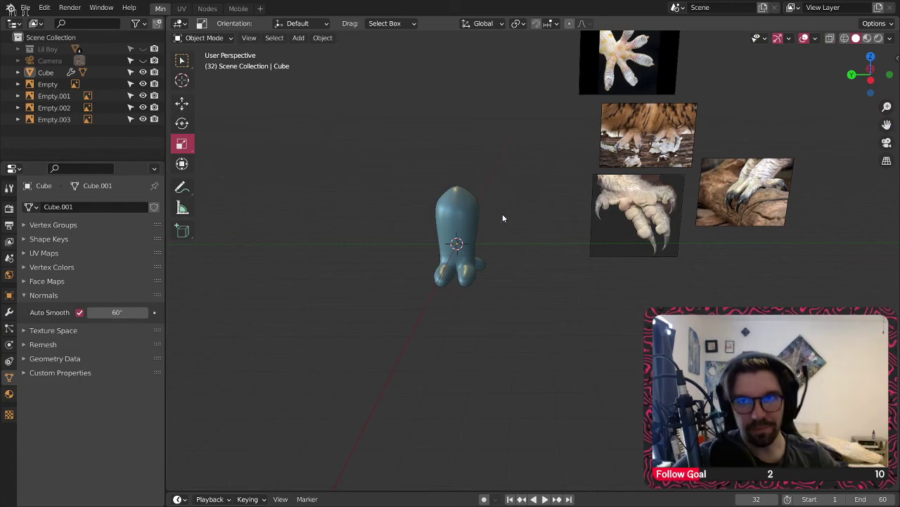
{"action": "left_click_drag", "start_coordinate": [560, 65], "coordinate": [789, 288]}
{"action": "left_click", "coordinate": [182, 107]}
{"action": "left_click_drag", "start_coordinate": [619, 152], "coordinate": [681, 153]}
{"action": "left_click", "coordinate": [546, 197]}
{"action": "scroll", "coordinate": [488, 246], "scroll_direction": "up", "scroll_amount": 2}
{"action": "scroll", "coordinate": [487, 250], "scroll_direction": "up", "scroll_amount": 3}
{"action": "middle_click_drag", "start_coordinate": [488, 250], "coordinate": [490, 291]}
{"action": "scroll", "coordinate": [495, 295], "scroll_direction": "up", "scroll_amount": 4}
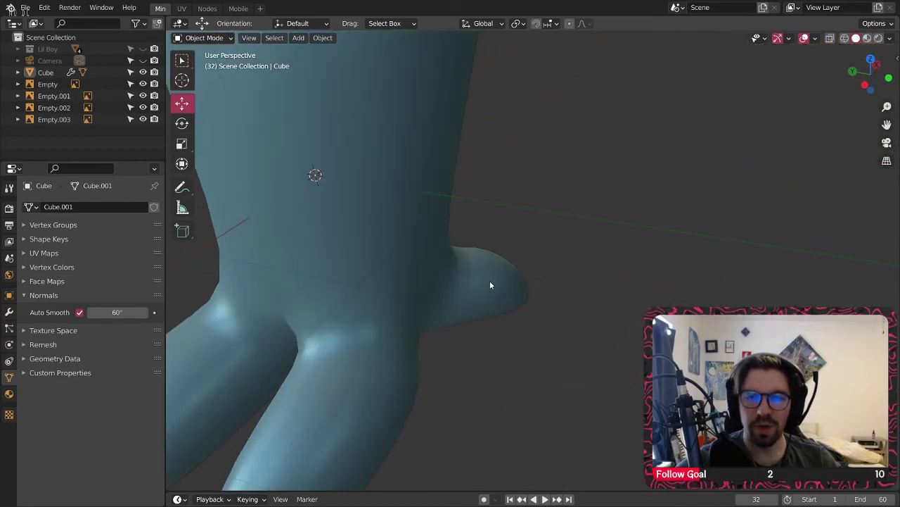
{"action": "scroll", "coordinate": [490, 285], "scroll_direction": "down", "scroll_amount": 8}
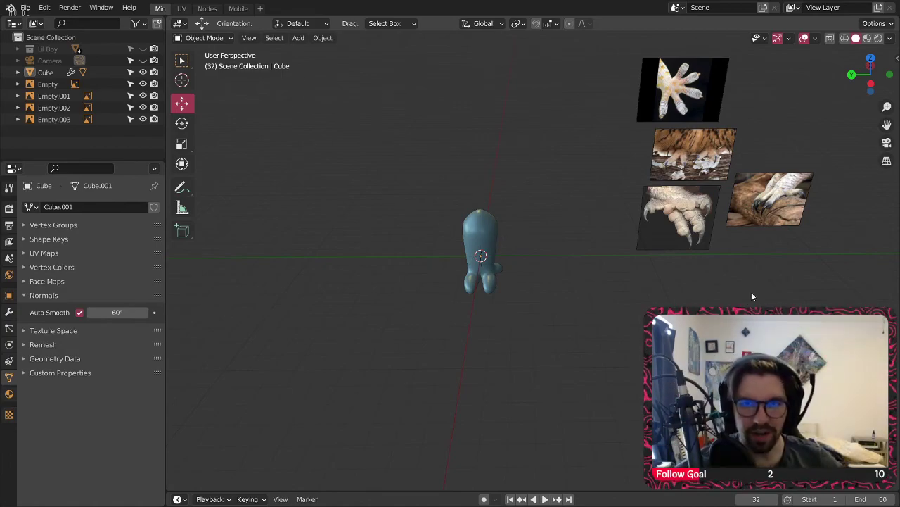
- Show the hidden Lil Boy collection so the hooded character appears together with the leg and foot
{"action": "scroll", "coordinate": [466, 246], "scroll_direction": "up", "scroll_amount": 2}
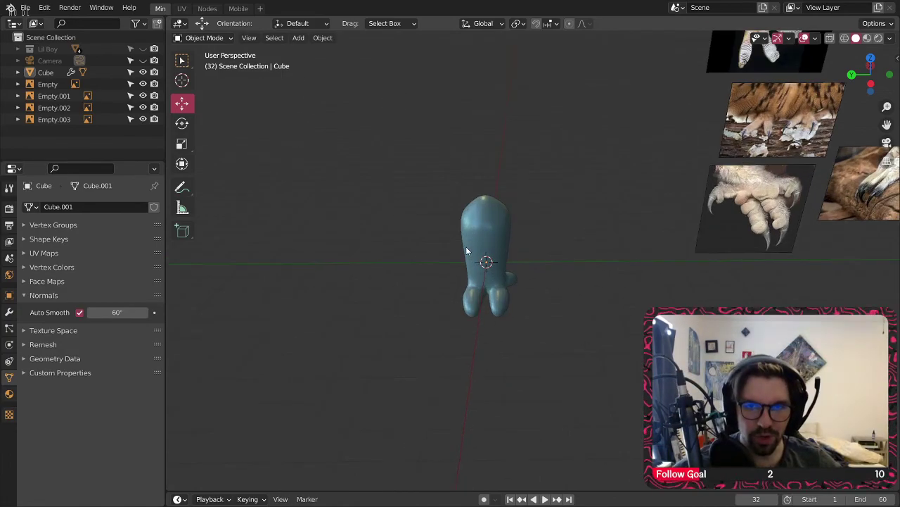
{"action": "left_click", "coordinate": [143, 49]}
{"action": "middle_click_drag", "start_coordinate": [495, 242], "coordinate": [460, 213]}
{"action": "scroll", "coordinate": [496, 252], "scroll_direction": "up", "scroll_amount": 2}
{"action": "middle_click_drag", "start_coordinate": [514, 221], "coordinate": [457, 275]}
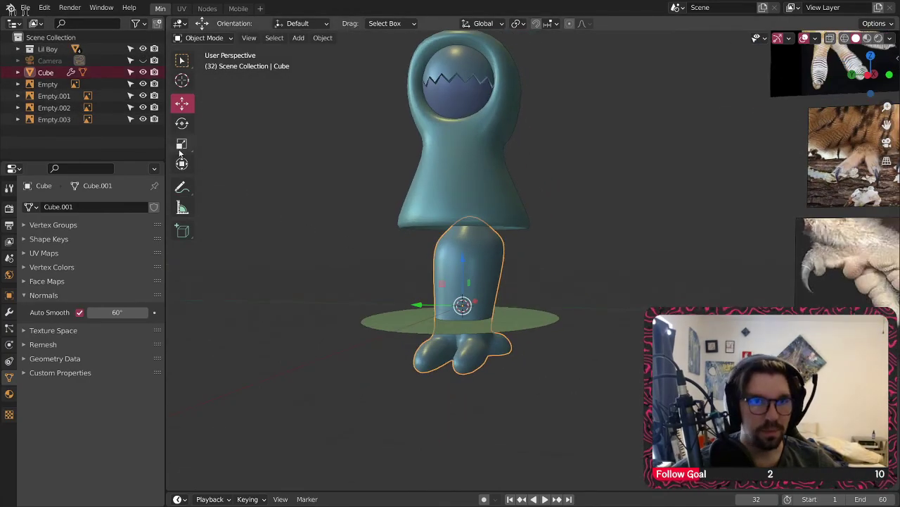
- Scale the leg down and raise it along the Z axis towards the hem of the character's robe
{"action": "left_click_drag", "start_coordinate": [509, 289], "coordinate": [480, 302]}
{"action": "left_click", "coordinate": [181, 103]}
{"action": "left_click_drag", "start_coordinate": [464, 261], "coordinate": [471, 197]}
{"action": "scroll", "coordinate": [474, 202], "scroll_direction": "up", "scroll_amount": 4}
{"action": "middle_click_drag", "start_coordinate": [475, 205], "coordinate": [510, 239]}
{"action": "scroll", "coordinate": [478, 250], "scroll_direction": "up", "scroll_amount": 2}
- Shift the leg sideways along the Y axis and raise it 0.33826 m in Z under the robe
{"action": "left_click_drag", "start_coordinate": [412, 258], "coordinate": [486, 265]}
{"action": "middle_click_drag", "start_coordinate": [486, 265], "coordinate": [547, 229]}
{"action": "left_click_drag", "start_coordinate": [530, 223], "coordinate": [533, 187]}
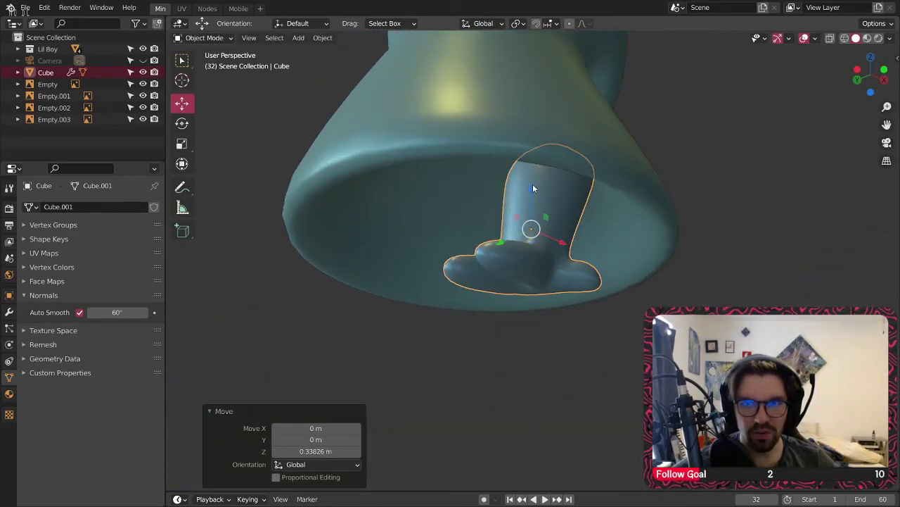
- Rotate the leg under the robe so its toes face the character's front
{"action": "left_click", "coordinate": [182, 123]}
{"action": "left_click_drag", "start_coordinate": [500, 224], "coordinate": [506, 234]}
{"action": "left_click", "coordinate": [568, 364]}
{"action": "middle_click_drag", "start_coordinate": [569, 365], "coordinate": [611, 295]}
{"action": "left_click", "coordinate": [526, 220]}
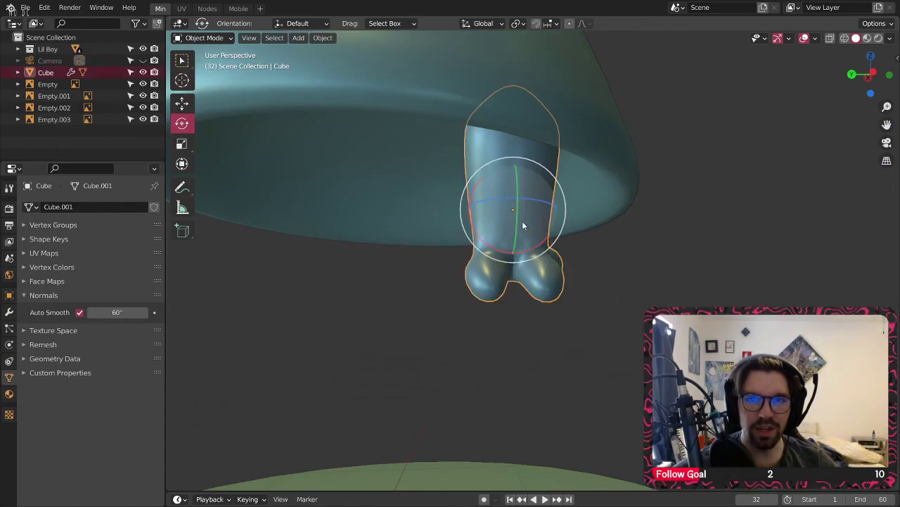
- Move the leg along the Y axis, rotate it again slightly, and check its placement under the robe
{"action": "middle_click_drag", "start_coordinate": [526, 219], "coordinate": [529, 223]}
{"action": "left_click", "coordinate": [182, 103]}
{"action": "left_click_drag", "start_coordinate": [501, 205], "coordinate": [468, 204]}
{"action": "left_click", "coordinate": [571, 324]}
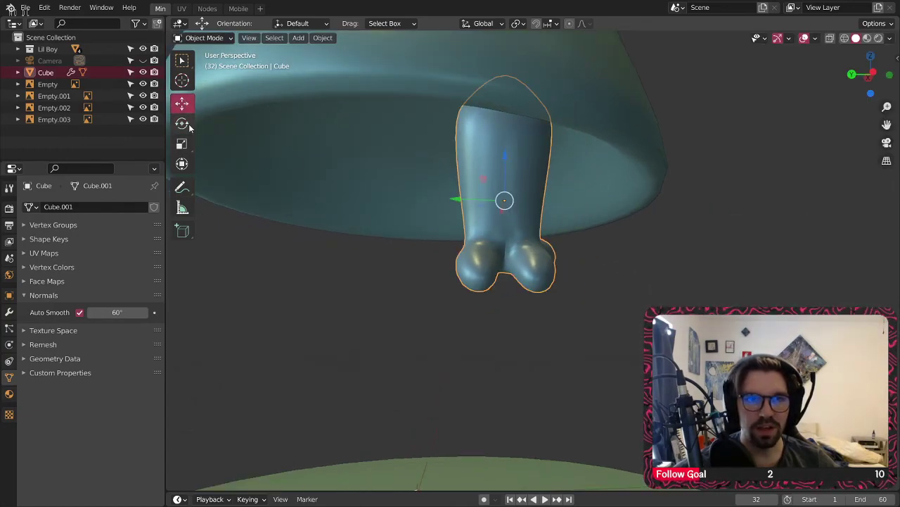
{"action": "left_click_drag", "start_coordinate": [485, 187], "coordinate": [501, 192]}
{"action": "left_click", "coordinate": [575, 271]}
{"action": "middle_click_drag", "start_coordinate": [503, 200], "coordinate": [480, 208]}
{"action": "scroll", "coordinate": [513, 206], "scroll_direction": "down", "scroll_amount": 2}
{"action": "middle_click_drag", "start_coordinate": [498, 241], "coordinate": [510, 210]}
{"action": "scroll", "coordinate": [525, 206], "scroll_direction": "down", "scroll_amount": 6}
{"action": "scroll", "coordinate": [521, 221], "scroll_direction": "up", "scroll_amount": 5}
{"action": "left_click", "coordinate": [484, 229]}
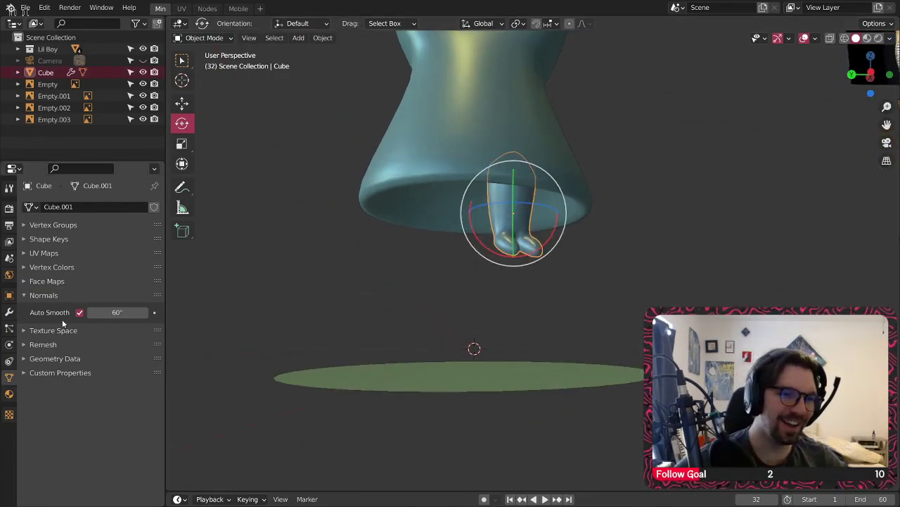
- Open the leg's modifier properties and undo its rotations and sideways moves back to the centred position under the robe
{"action": "left_click", "coordinate": [9, 313]}
{"action": "scroll", "coordinate": [489, 328], "scroll_direction": "down", "scroll_amount": 4}
{"action": "key", "text": "ctrl+z"}
{"action": "key", "text": "ctrl+z"}
{"action": "key", "text": "ctrl+z"}
{"action": "key", "text": "ctrl+z"}
{"action": "key", "text": "ctrl+z"}
{"action": "key", "text": "ctrl+z"}
{"action": "key", "text": "ctrl+z"}
{"action": "key", "text": "ctrl+z"}
{"action": "key", "text": "ctrl+z"}
{"action": "key", "text": "ctrl+z"}
{"action": "key", "text": "ctrl+z"}
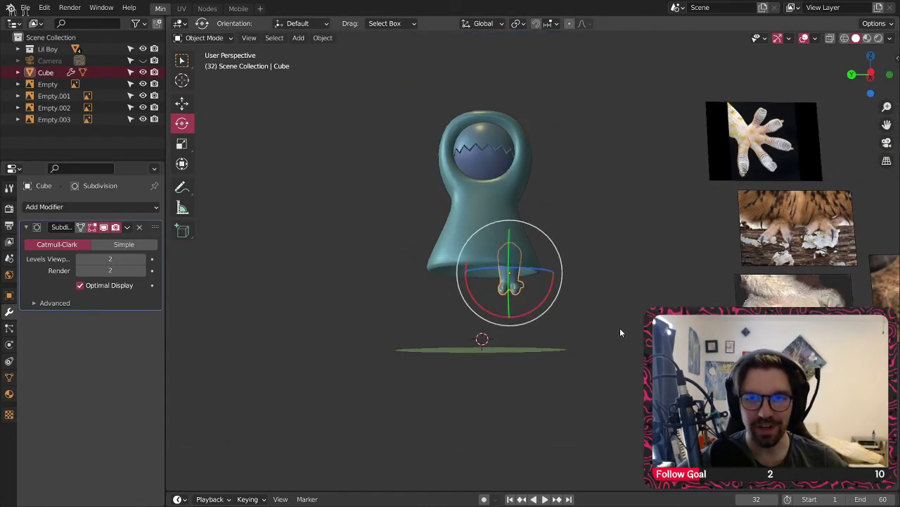
{"action": "key", "text": "ctrl+z"}
{"action": "key", "text": "ctrl+z"}
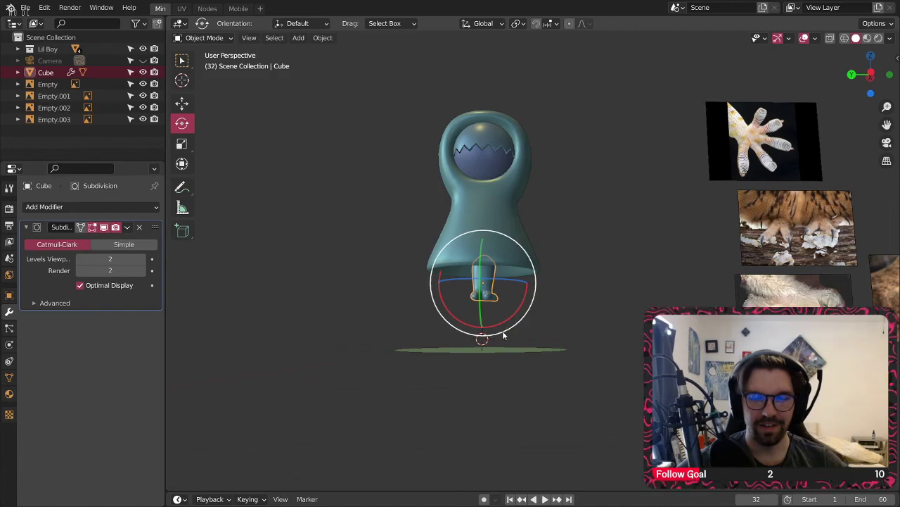
- Move the small leg up 0.20579 m in Z so its top sits inside the robe
{"action": "scroll", "coordinate": [466, 240], "scroll_direction": "up", "scroll_amount": 5}
{"action": "left_click", "coordinate": [465, 264]}
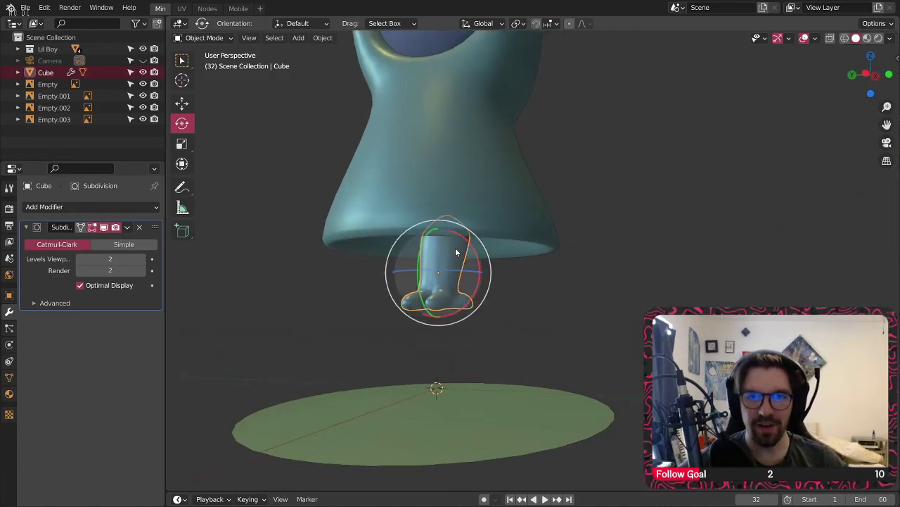
{"action": "left_click", "coordinate": [181, 102]}
{"action": "left_click_drag", "start_coordinate": [440, 232], "coordinate": [440, 218]}
{"action": "middle_click_drag", "start_coordinate": [497, 273], "coordinate": [519, 215], "text": "shift"}
{"action": "middle_click_drag", "start_coordinate": [500, 301], "coordinate": [490, 379]}
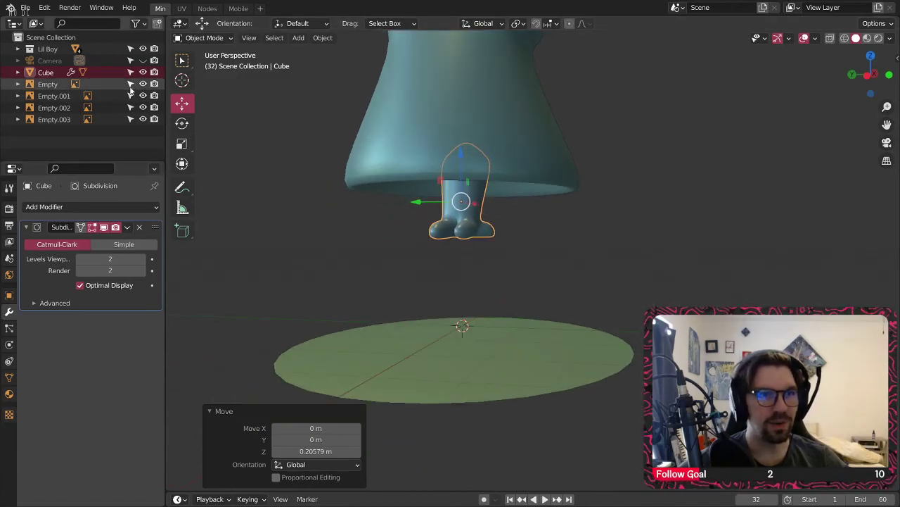
- Put the leg's Cube object into the Lil Boy collection and hide the Magic Circle object
{"action": "left_click", "coordinate": [18, 50]}
{"action": "left_click_drag", "start_coordinate": [70, 121], "coordinate": [74, 88]}
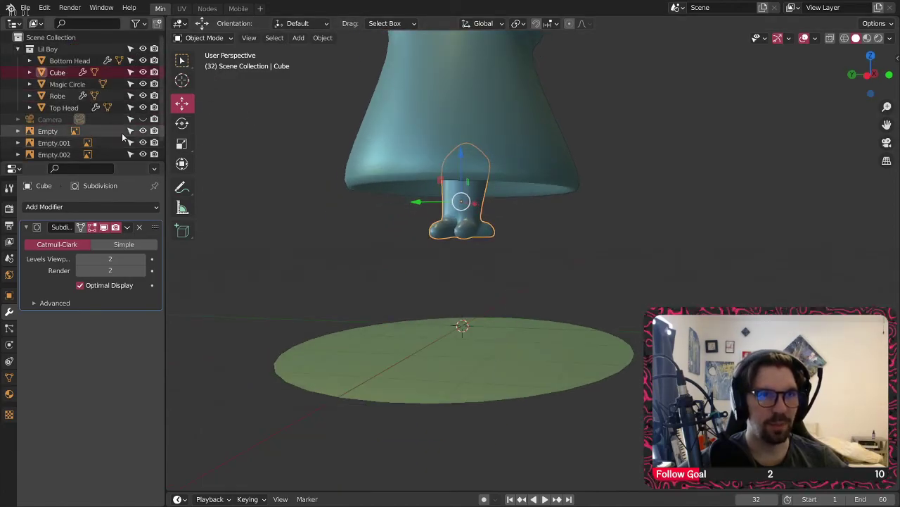
{"action": "left_click", "coordinate": [143, 85]}
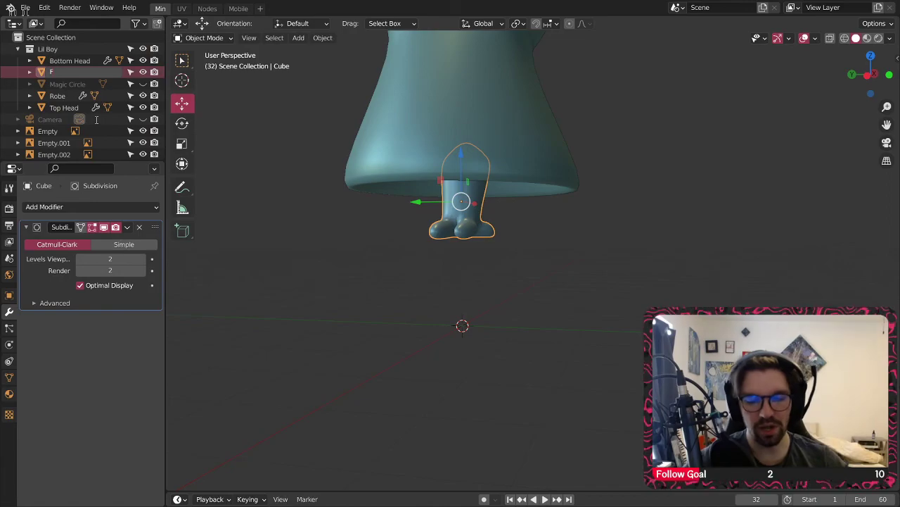
- Rename the leg's Cube object as Feet
{"action": "type", "text": "eet"}
{"action": "key", "text": "Return"}
{"action": "left_click", "coordinate": [457, 291]}
- Scale Feet uniformly by 2.123 and lower it along the Z axis until its toes reach the ground level
{"action": "middle_click_drag", "start_coordinate": [458, 296], "coordinate": [504, 209]}
{"action": "left_click", "coordinate": [501, 170]}
{"action": "left_click_drag", "start_coordinate": [545, 145], "coordinate": [595, 107]}
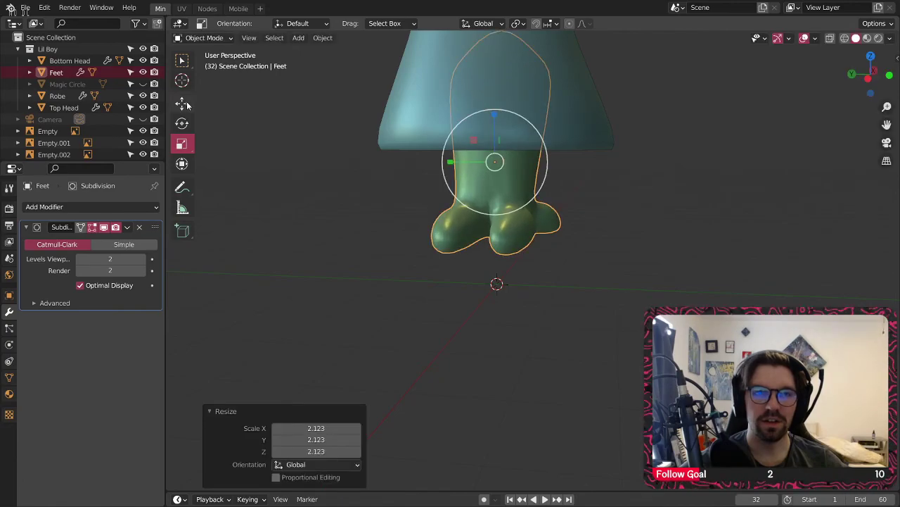
{"action": "left_click", "coordinate": [182, 103]}
{"action": "left_click_drag", "start_coordinate": [482, 145], "coordinate": [481, 166]}
{"action": "left_click", "coordinate": [498, 165]}
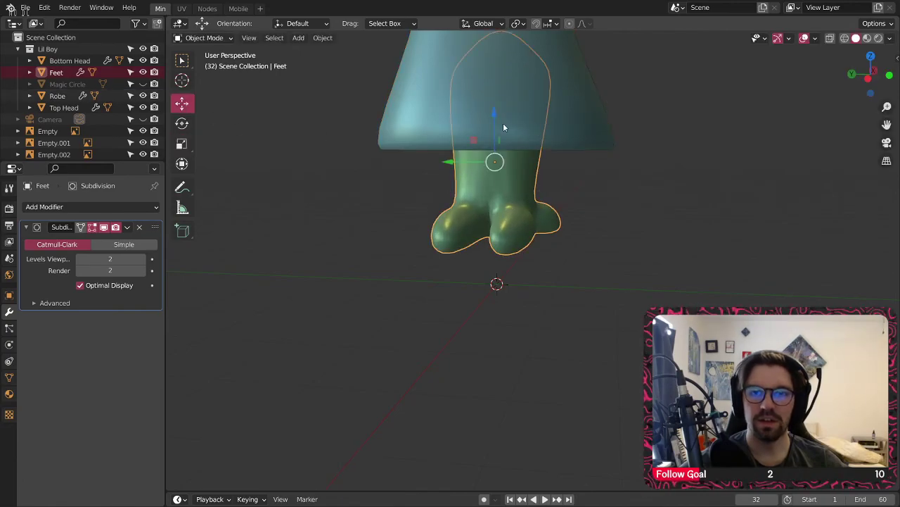
{"action": "left_click_drag", "start_coordinate": [493, 117], "coordinate": [491, 160]}
{"action": "left_click", "coordinate": [584, 200]}
- Hide the four reference image empties and examine the character standing on the enlarged leg
{"action": "scroll", "coordinate": [573, 198], "scroll_direction": "down", "scroll_amount": 4}
{"action": "middle_click_drag", "start_coordinate": [535, 190], "coordinate": [592, 168]}
{"action": "middle_click_drag", "start_coordinate": [592, 167], "coordinate": [516, 218], "text": "shift"}
{"action": "scroll", "coordinate": [467, 255], "scroll_direction": "up", "scroll_amount": 1}
{"action": "scroll", "coordinate": [572, 198], "scroll_direction": "down", "scroll_amount": 1}
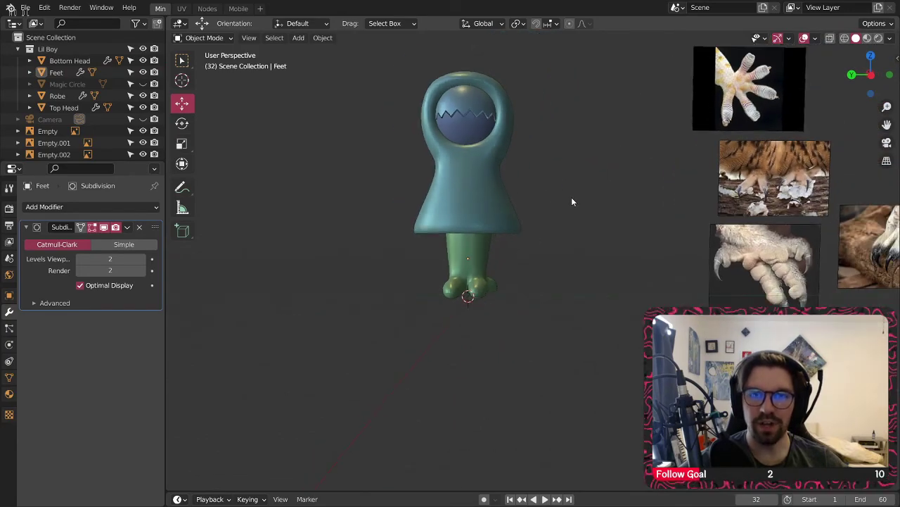
{"action": "scroll", "coordinate": [131, 129], "scroll_direction": "down", "scroll_amount": 1}
{"action": "left_click_drag", "start_coordinate": [143, 114], "coordinate": [142, 148]}
{"action": "scroll", "coordinate": [490, 259], "scroll_direction": "up", "scroll_amount": 1}
{"action": "scroll", "coordinate": [491, 259], "scroll_direction": "down", "scroll_amount": 2}
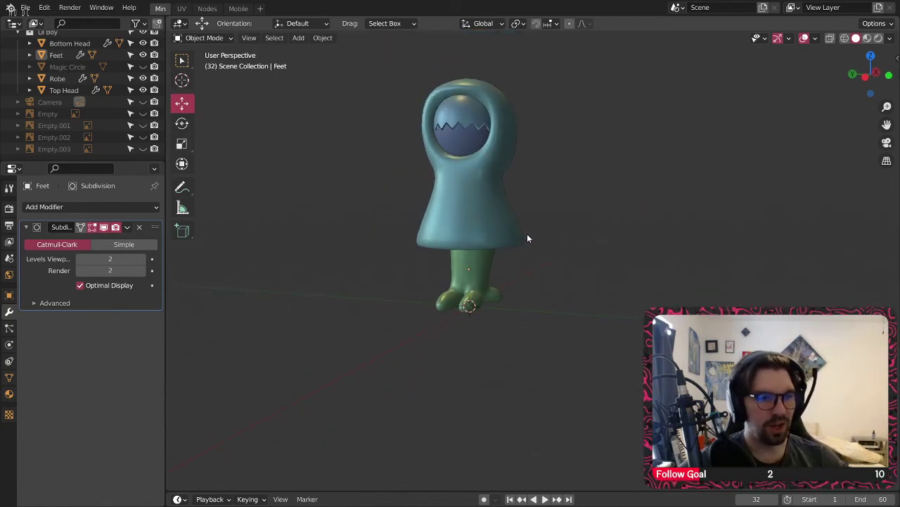
{"action": "scroll", "coordinate": [477, 162], "scroll_direction": "up", "scroll_amount": 1}
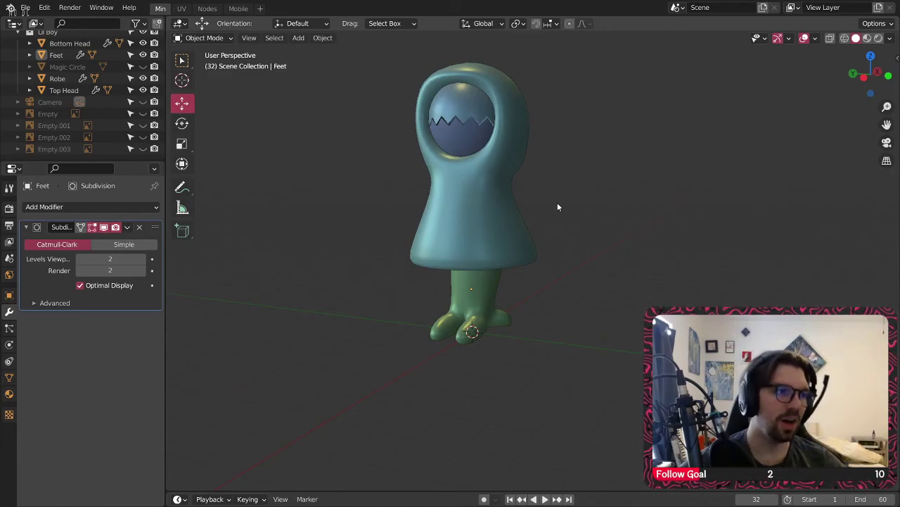
{"action": "scroll", "coordinate": [482, 272], "scroll_direction": "up", "scroll_amount": 3}
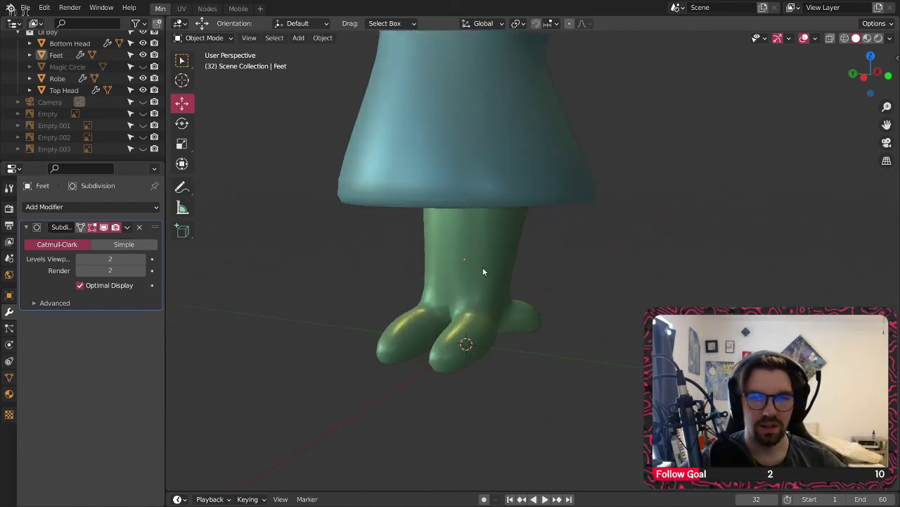
- Raise Feet along the Z axis into the robe and scale it uniformly by 0.428
{"action": "left_click", "coordinate": [496, 273]}
{"action": "middle_click_drag", "start_coordinate": [464, 270], "coordinate": [405, 261]}
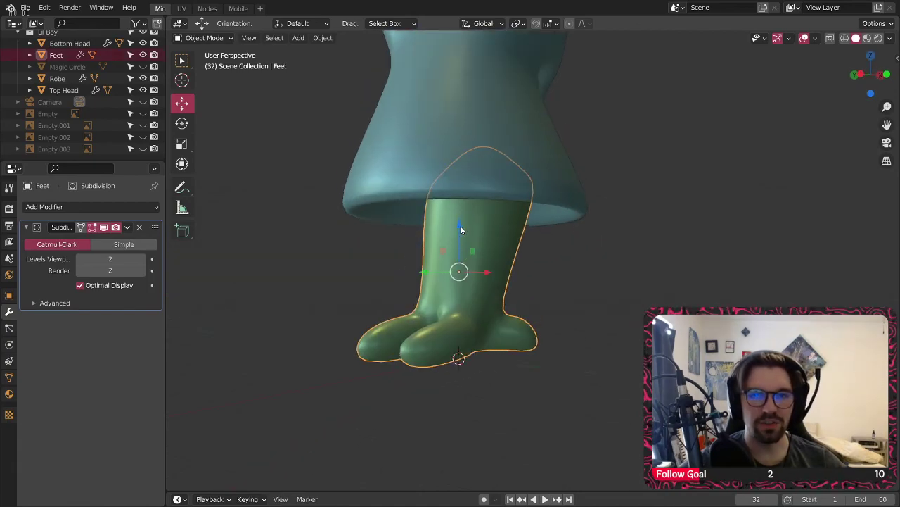
{"action": "left_click_drag", "start_coordinate": [461, 230], "coordinate": [466, 195]}
{"action": "left_click", "coordinate": [182, 143]}
{"action": "left_click_drag", "start_coordinate": [504, 230], "coordinate": [478, 236]}
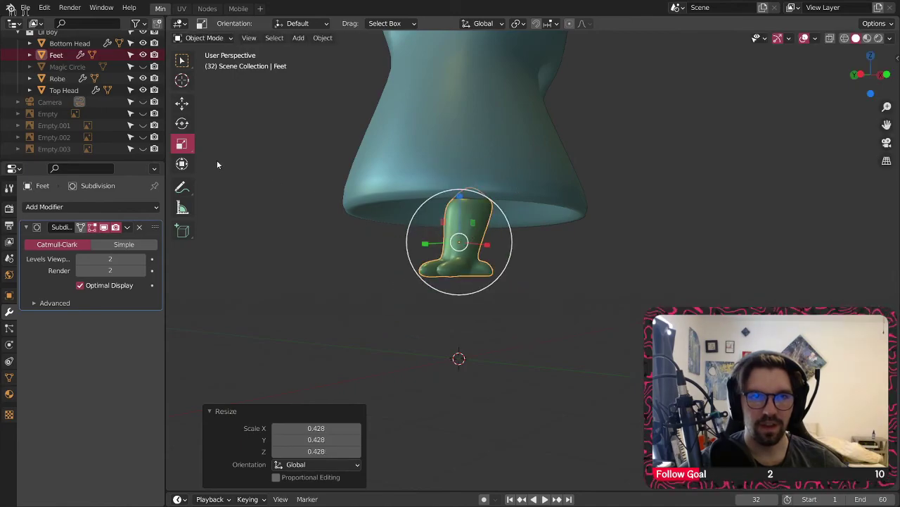
- Rotate Feet about two axes so its toes tilt downward and turn outward beneath the robe
{"action": "left_click", "coordinate": [184, 121]}
{"action": "middle_click_drag", "start_coordinate": [426, 238], "coordinate": [382, 258]}
{"action": "left_click_drag", "start_coordinate": [423, 218], "coordinate": [418, 234]}
{"action": "middle_click_drag", "start_coordinate": [422, 268], "coordinate": [433, 256]}
{"action": "left_click_drag", "start_coordinate": [441, 246], "coordinate": [454, 246]}
{"action": "middle_click_drag", "start_coordinate": [426, 282], "coordinate": [473, 275]}
- Move Feet -0.49545 m in Y, raise it along Z, and shift it a little farther towards the robe's side
{"action": "scroll", "coordinate": [473, 267], "scroll_direction": "up", "scroll_amount": 2}
{"action": "middle_click_drag", "start_coordinate": [474, 212], "coordinate": [500, 244], "text": "shift"}
{"action": "left_click", "coordinate": [182, 104]}
{"action": "middle_click_drag", "start_coordinate": [445, 246], "coordinate": [455, 224]}
{"action": "left_click_drag", "start_coordinate": [428, 271], "coordinate": [481, 278]}
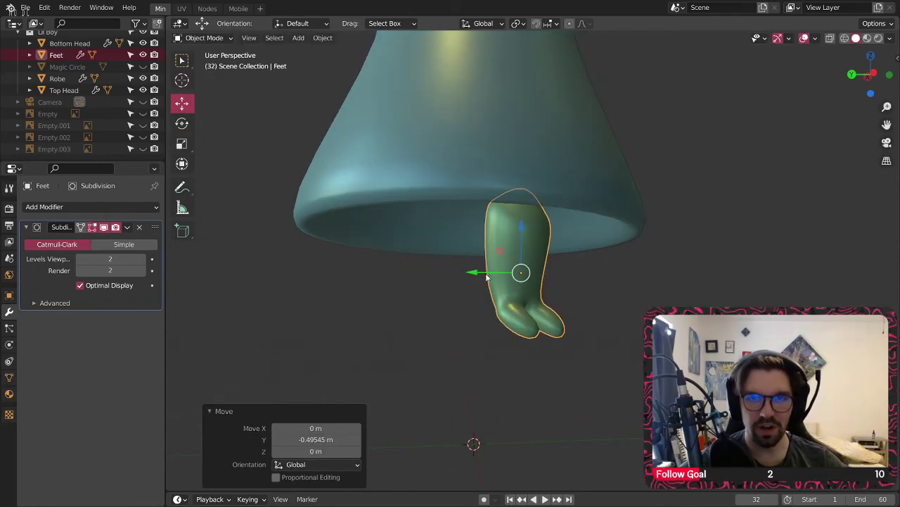
{"action": "left_click_drag", "start_coordinate": [524, 224], "coordinate": [524, 208]}
{"action": "left_click_drag", "start_coordinate": [479, 258], "coordinate": [507, 262]}
- Raise Feet slightly more along the Z axis so that mainly the foot hangs below the robe's hem
{"action": "left_click", "coordinate": [530, 339]}
{"action": "middle_click_drag", "start_coordinate": [530, 340], "coordinate": [549, 309]}
{"action": "left_click", "coordinate": [553, 259]}
{"action": "left_click_drag", "start_coordinate": [532, 227], "coordinate": [533, 211]}
{"action": "left_click", "coordinate": [538, 332]}
{"action": "middle_click_drag", "start_coordinate": [539, 332], "coordinate": [527, 305]}
{"action": "left_click", "coordinate": [527, 306]}
- Add a Mirror modifier to Feet and set Robe as its mirror object
{"action": "left_click", "coordinate": [126, 226]}
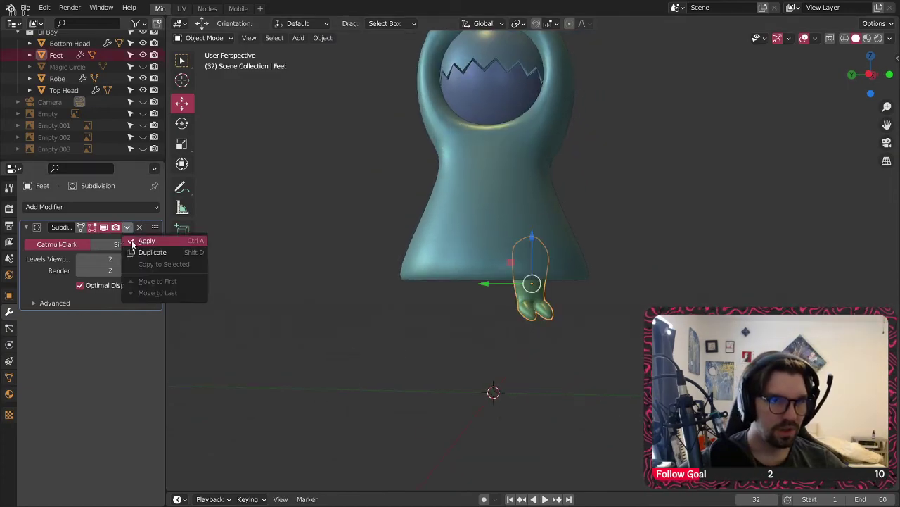
{"action": "left_click", "coordinate": [52, 209]}
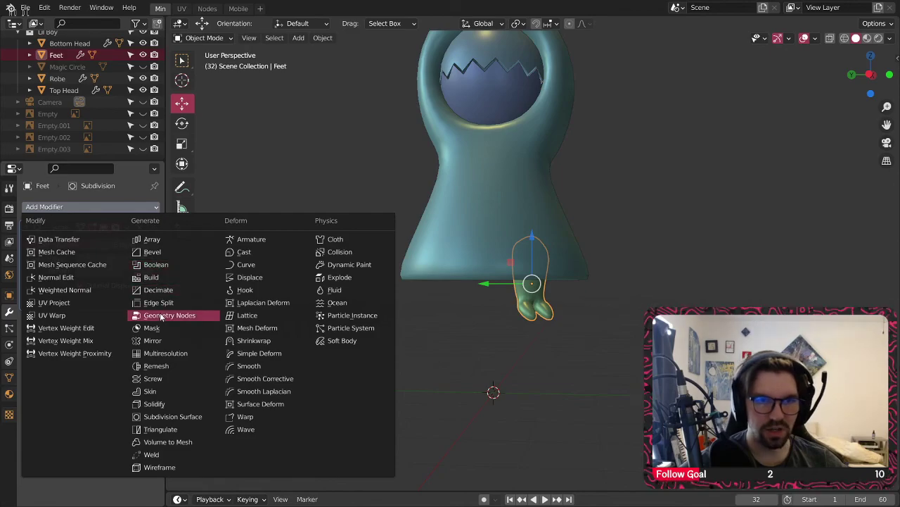
{"action": "left_click", "coordinate": [153, 341]}
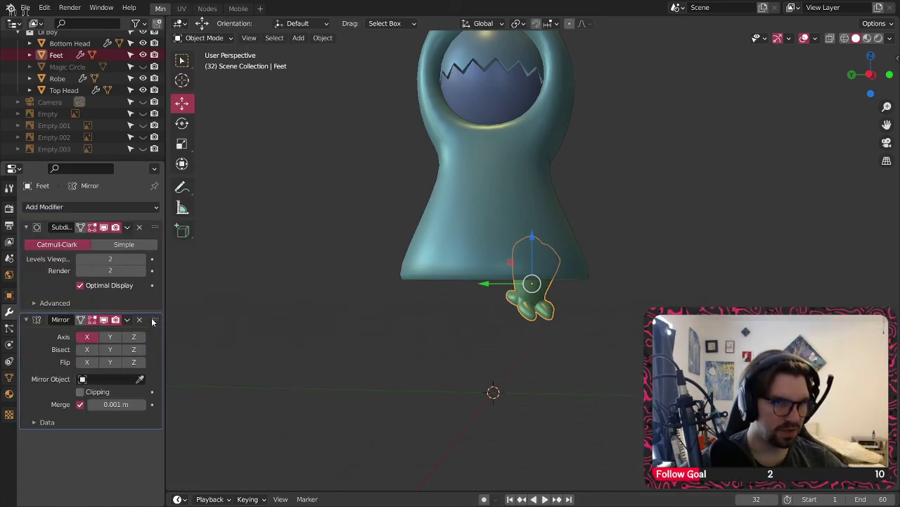
{"action": "left_click", "coordinate": [127, 320]}
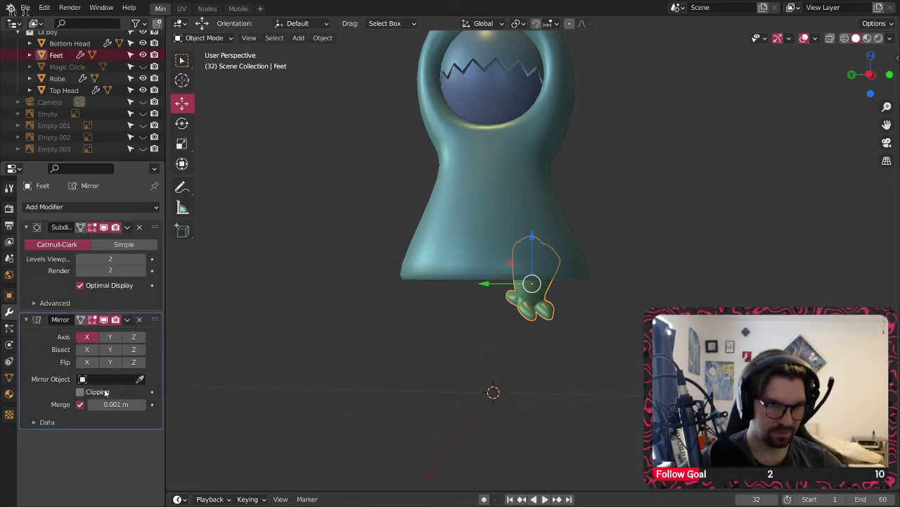
{"action": "left_click", "coordinate": [107, 378]}
{"action": "left_click", "coordinate": [89, 335]}
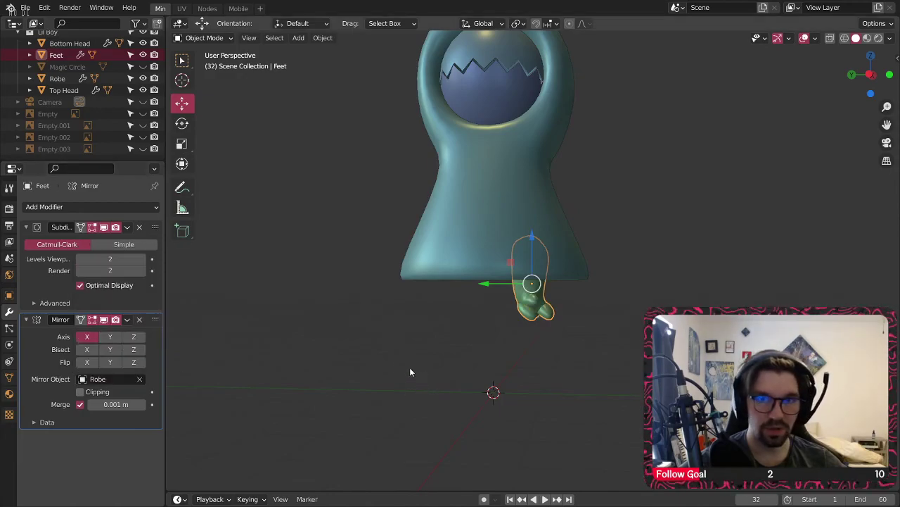
- Set the Mirror modifier to mirror across the Y axis only, with the X axis disabled
{"action": "left_click", "coordinate": [109, 336]}
{"action": "left_click", "coordinate": [89, 338]}
{"action": "left_click", "coordinate": [454, 338]}
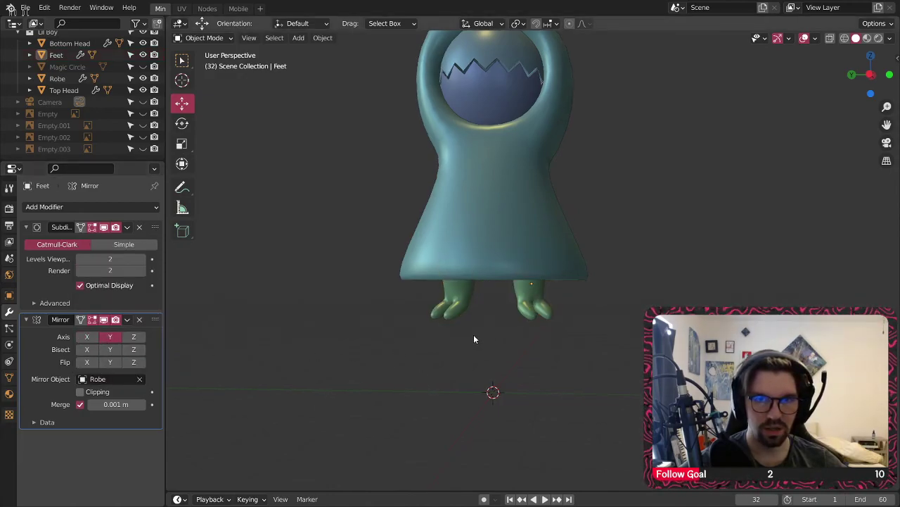
- Scale the mirrored Feet uniformly by 1.215 and lower them slightly along the Z axis
{"action": "scroll", "coordinate": [469, 336], "scroll_direction": "down", "scroll_amount": 2}
{"action": "middle_click_drag", "start_coordinate": [470, 310], "coordinate": [416, 346]}
{"action": "scroll", "coordinate": [416, 346], "scroll_direction": "up", "scroll_amount": 3}
{"action": "left_click", "coordinate": [476, 280]}
{"action": "key", "text": "s"}
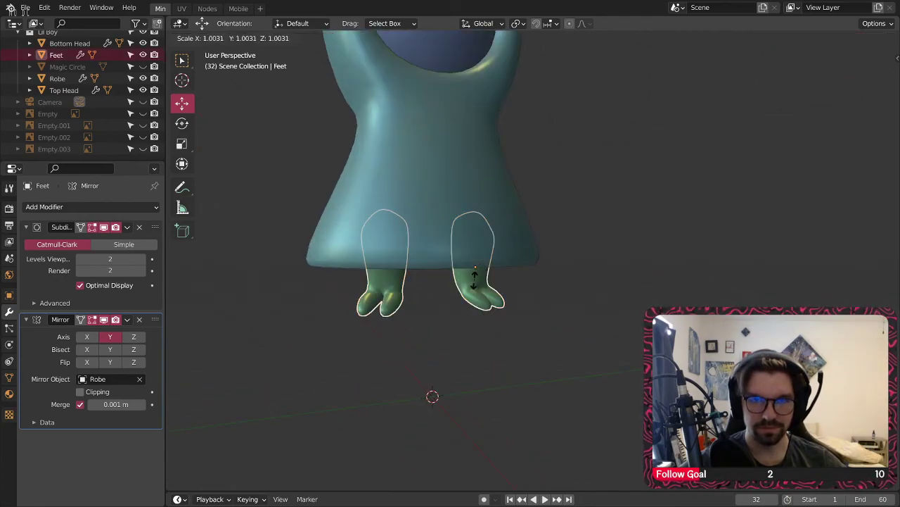
{"action": "left_click", "coordinate": [482, 277]}
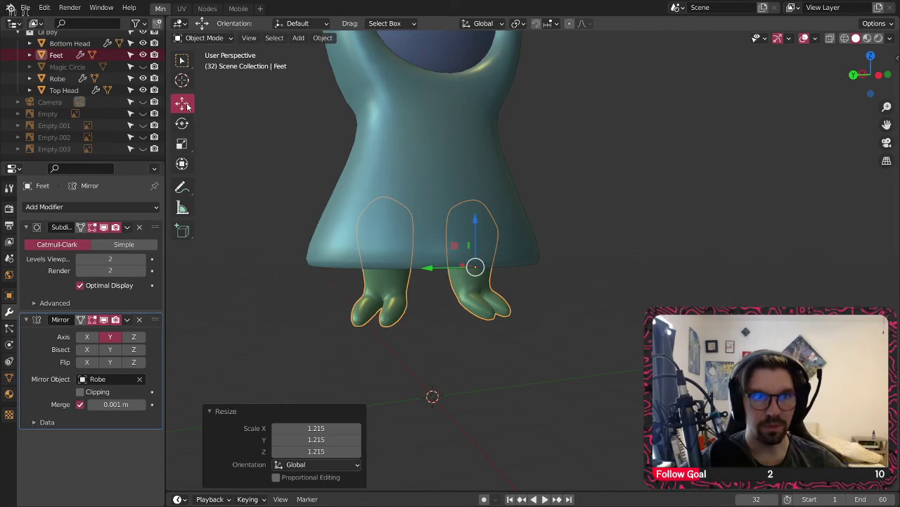
{"action": "left_click_drag", "start_coordinate": [479, 210], "coordinate": [475, 218]}
{"action": "left_click", "coordinate": [599, 245]}
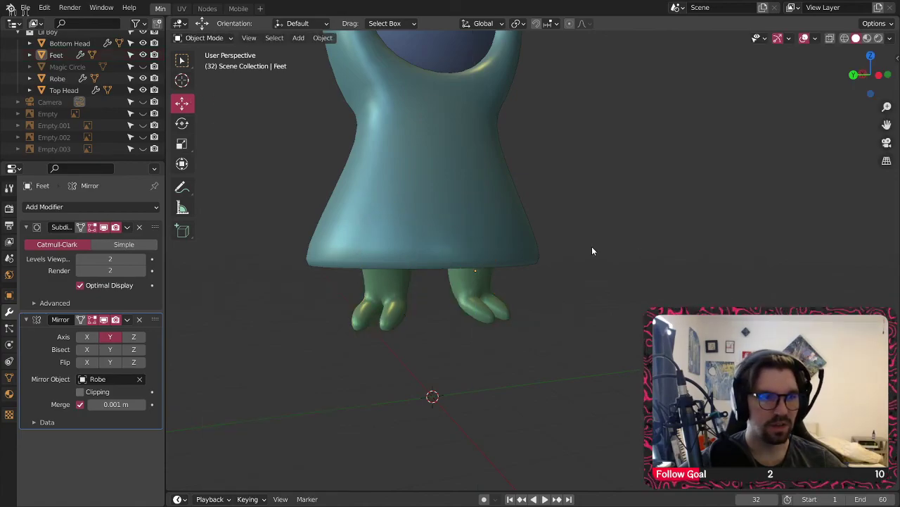
- Examine the mirrored legs from the front, the back and below, checking their size and direction under the robe
{"action": "mouse_move", "coordinate": [459, 223]}
{"action": "middle_mouse_down"}
{"action": "mouse_move", "coordinate": [397, 221]}
{"action": "mouse_move", "coordinate": [364, 190]}
{"action": "mouse_move", "coordinate": [404, 161]}
{"action": "mouse_move", "coordinate": [539, 209]}
{"action": "mouse_move", "coordinate": [373, 254]}
{"action": "mouse_move", "coordinate": [537, 268]}
{"action": "mouse_move", "coordinate": [765, 266]}
{"action": "mouse_move", "coordinate": [435, 226]}
{"action": "mouse_move", "coordinate": [452, 235]}
{"action": "middle_mouse_up"}
{"action": "scroll", "coordinate": [376, 200], "scroll_direction": "up", "scroll_amount": 3}
{"action": "middle_click_drag", "start_coordinate": [390, 227], "coordinate": [414, 242]}
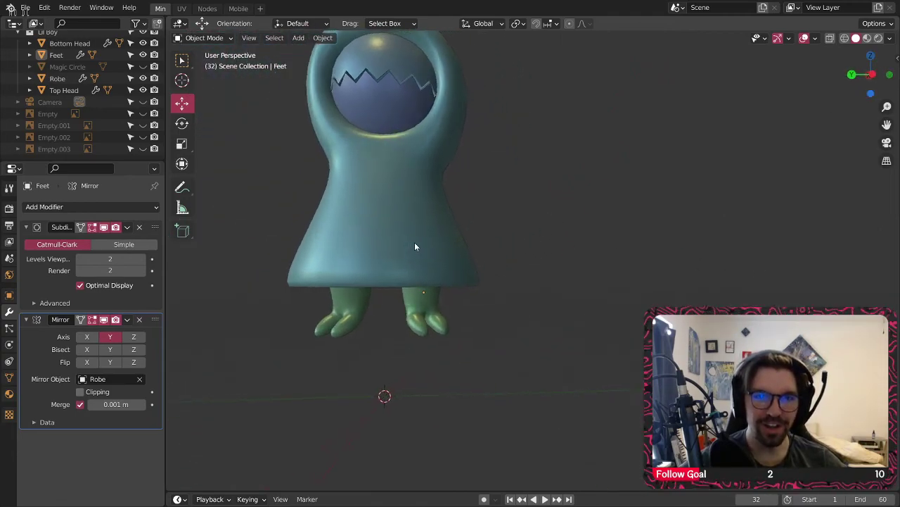
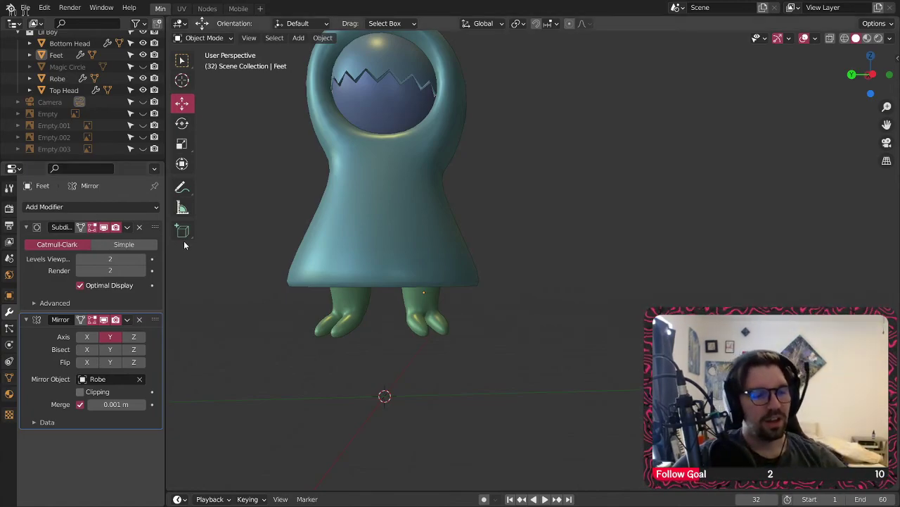
{"action": "middle_click_drag", "start_coordinate": [452, 233], "coordinate": [425, 265]}
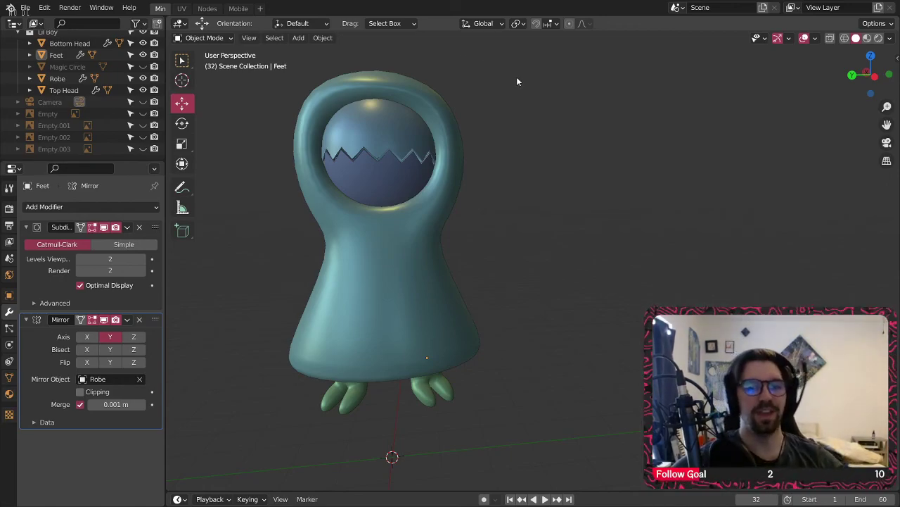
{"action": "middle_click_drag", "start_coordinate": [346, 401], "coordinate": [369, 355]}
{"action": "middle_click_drag", "start_coordinate": [408, 386], "coordinate": [354, 287], "text": "shift"}
{"action": "scroll", "coordinate": [414, 329], "scroll_direction": "up", "scroll_amount": 3}
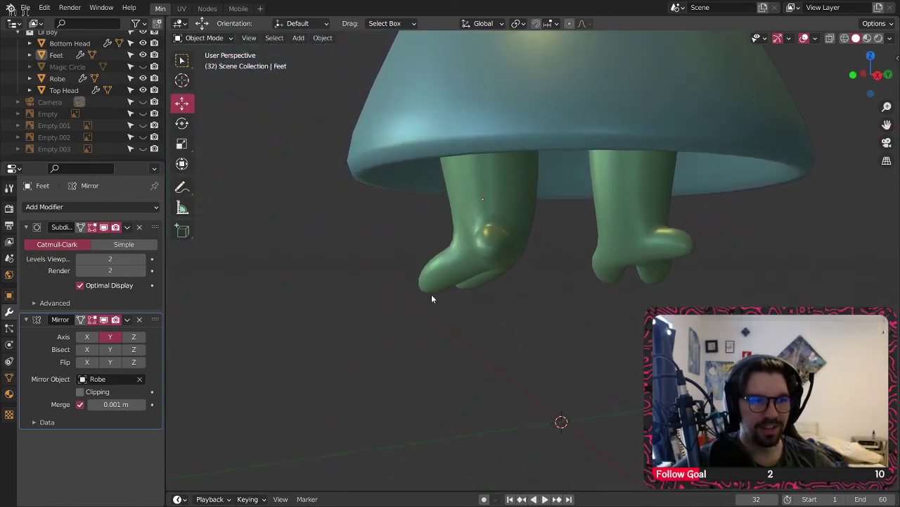
{"action": "middle_click_drag", "start_coordinate": [439, 296], "coordinate": [348, 318]}
{"action": "middle_click_drag", "start_coordinate": [410, 281], "coordinate": [427, 242]}
{"action": "scroll", "coordinate": [400, 278], "scroll_direction": "down", "scroll_amount": 2}
- Move Feet along the Y axis across the robe's centre so the two mirrored legs swap sides
{"action": "left_click", "coordinate": [484, 239]}
{"action": "left_click_drag", "start_coordinate": [447, 199], "coordinate": [665, 197]}
{"action": "left_click", "coordinate": [529, 334]}
{"action": "middle_click_drag", "start_coordinate": [530, 334], "coordinate": [793, 263]}
{"action": "scroll", "coordinate": [793, 263], "scroll_direction": "down", "scroll_amount": 2}
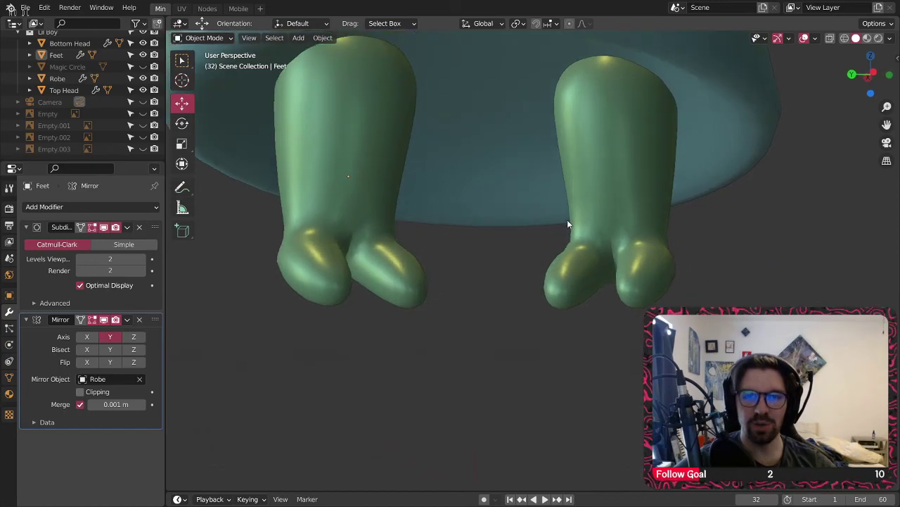
- Examine the mirrored feet beneath the robe and the whole hooded character from the side and the front
{"action": "scroll", "coordinate": [568, 225], "scroll_direction": "down", "scroll_amount": 4}
{"action": "scroll", "coordinate": [474, 265], "scroll_direction": "up", "scroll_amount": 1}
{"action": "scroll", "coordinate": [553, 261], "scroll_direction": "up", "scroll_amount": 3}
{"action": "left_click", "coordinate": [586, 257]}
{"action": "scroll", "coordinate": [535, 252], "scroll_direction": "down", "scroll_amount": 3}
{"action": "left_click_drag", "start_coordinate": [439, 250], "coordinate": [540, 278]}
{"action": "left_click", "coordinate": [540, 278]}
{"action": "middle_click_drag", "start_coordinate": [540, 278], "coordinate": [446, 258]}
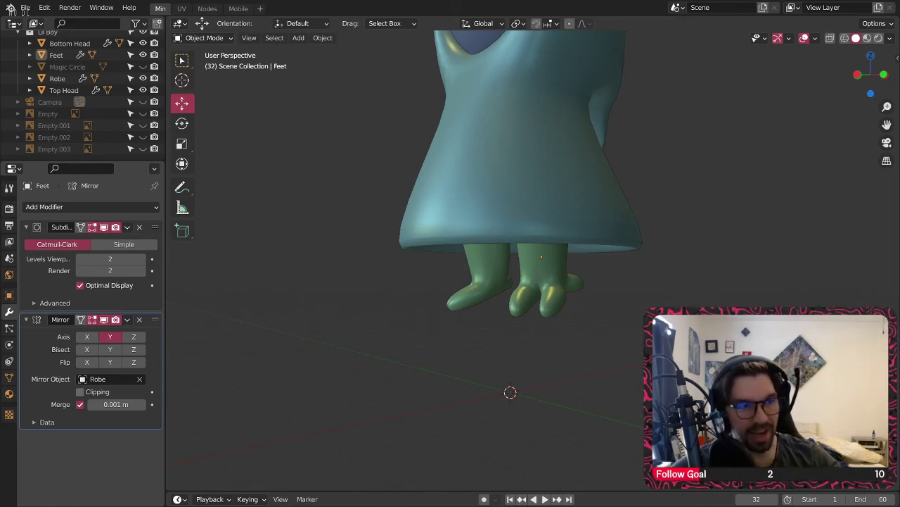
{"action": "scroll", "coordinate": [507, 278], "scroll_direction": "down", "scroll_amount": 4}
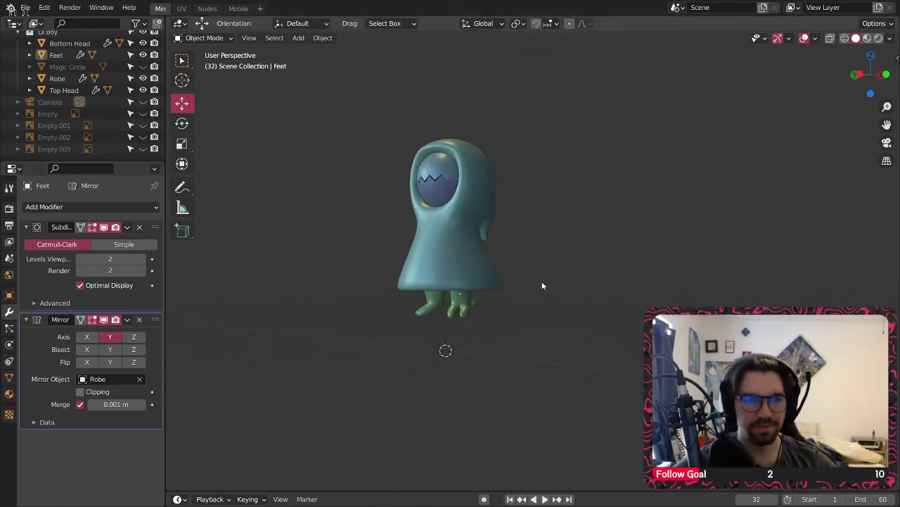
{"action": "middle_click_drag", "start_coordinate": [459, 257], "coordinate": [528, 228]}
{"action": "scroll", "coordinate": [491, 226], "scroll_direction": "up", "scroll_amount": 3}
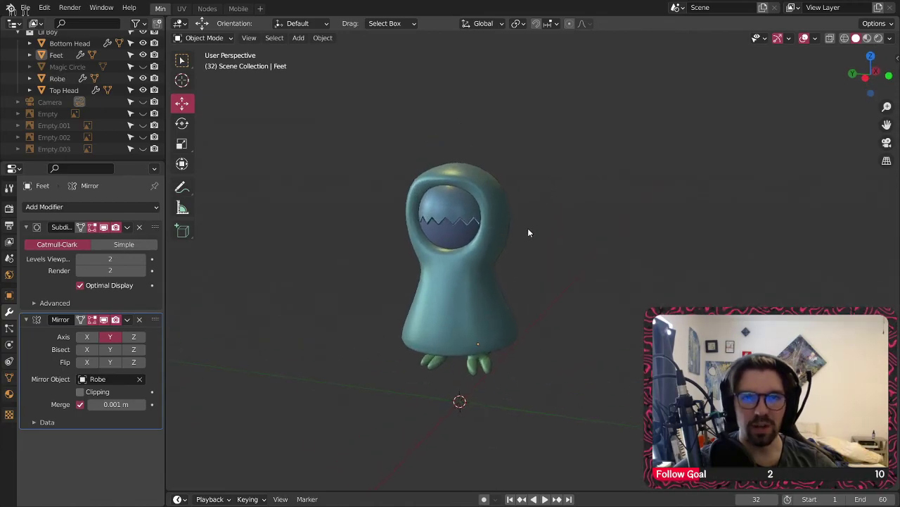
- Add a torus mesh with a minor radius of 0.1 m
{"action": "left_click", "coordinate": [299, 39]}
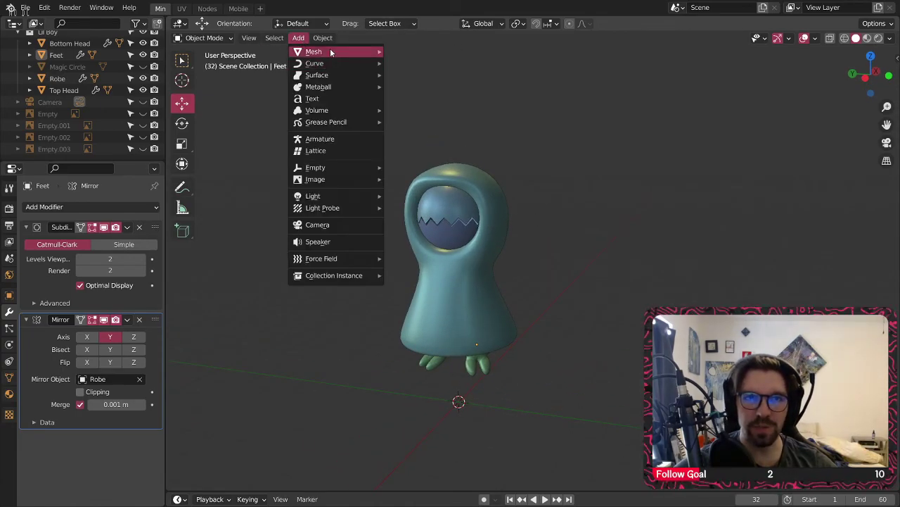
{"action": "mouse_move", "coordinate": [331, 53]}
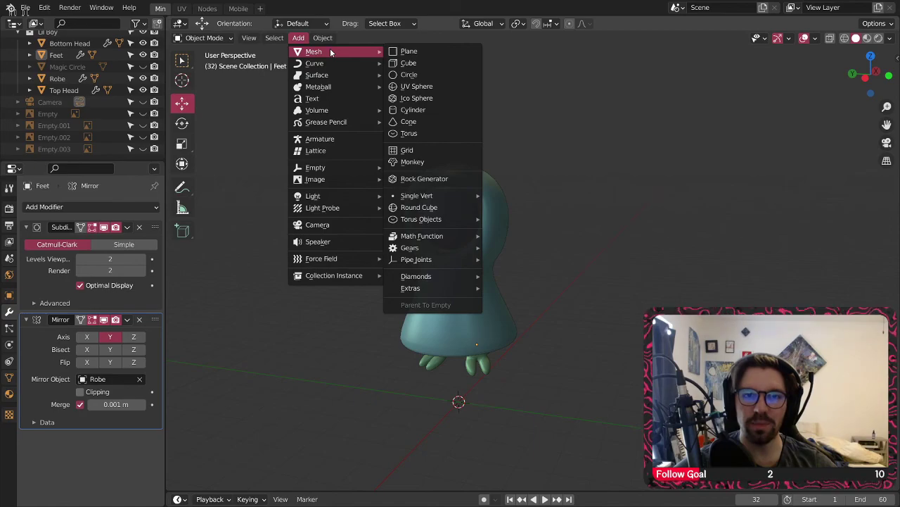
{"action": "left_click", "coordinate": [408, 133]}
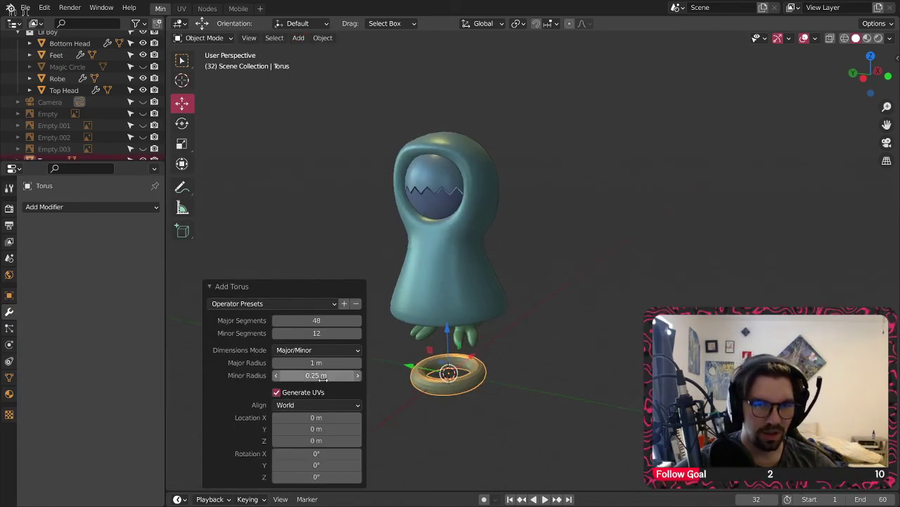
{"action": "type", "text": "0.1"}
{"action": "key", "text": "Return"}
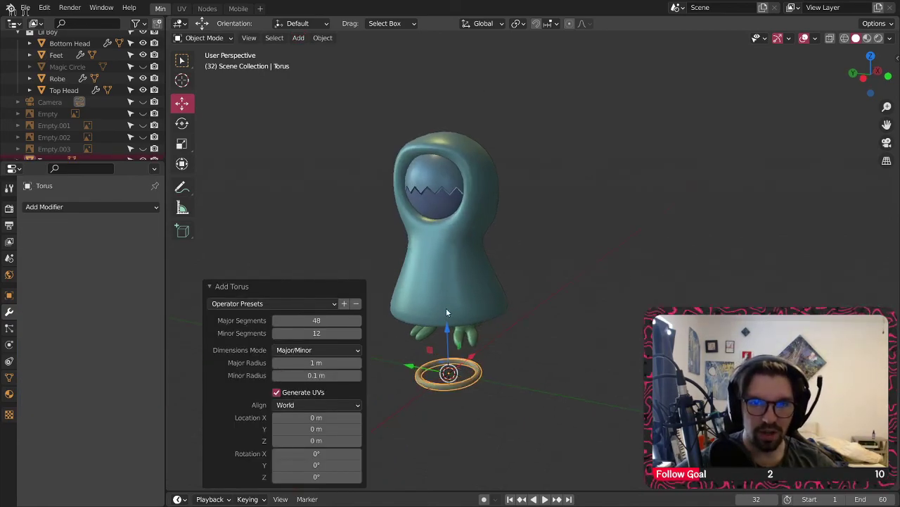
- Move the torus above the hood, about 8.51 m up along Z and 1.16 m along X, and tilt it about 16.5° around Y
{"action": "left_click_drag", "start_coordinate": [446, 329], "coordinate": [468, 76]}
{"action": "scroll", "coordinate": [469, 76], "scroll_direction": "up", "scroll_amount": 3}
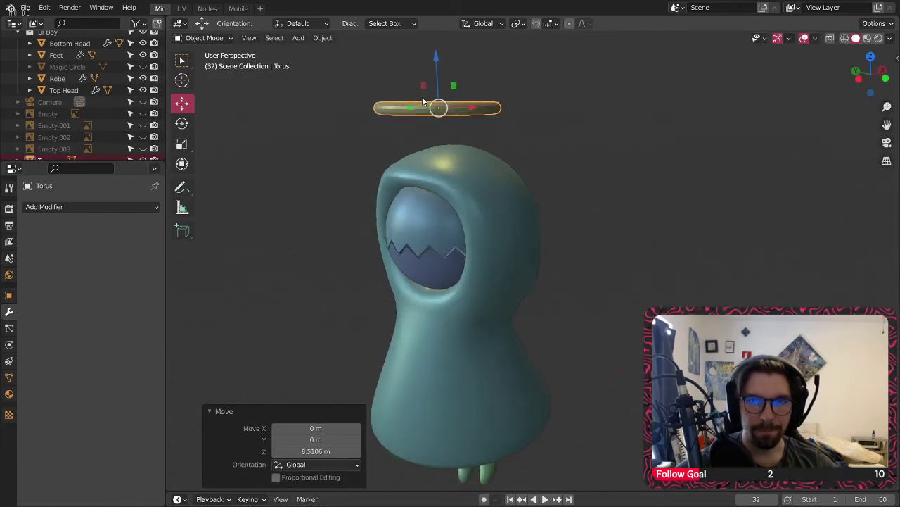
{"action": "middle_click_drag", "start_coordinate": [468, 76], "coordinate": [482, 116]}
{"action": "left_click_drag", "start_coordinate": [482, 116], "coordinate": [530, 109]}
{"action": "left_click", "coordinate": [181, 123]}
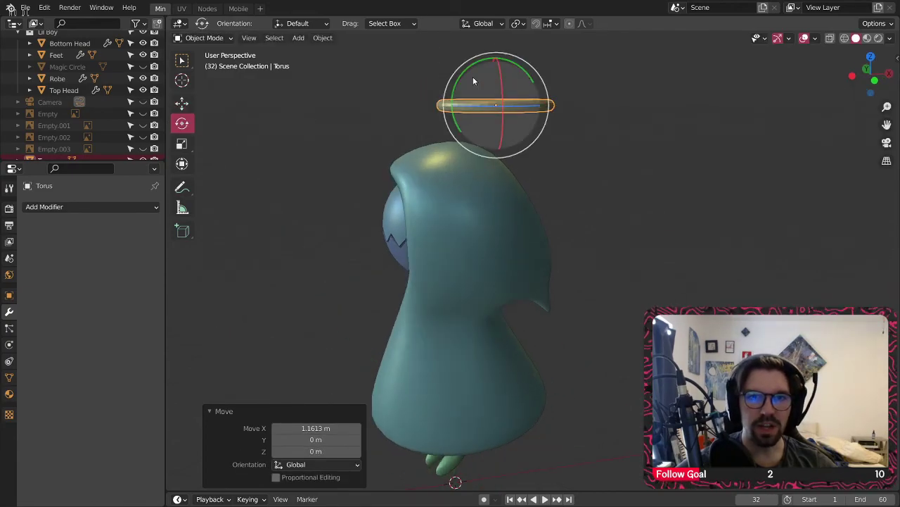
{"action": "left_click_drag", "start_coordinate": [458, 77], "coordinate": [299, 100]}
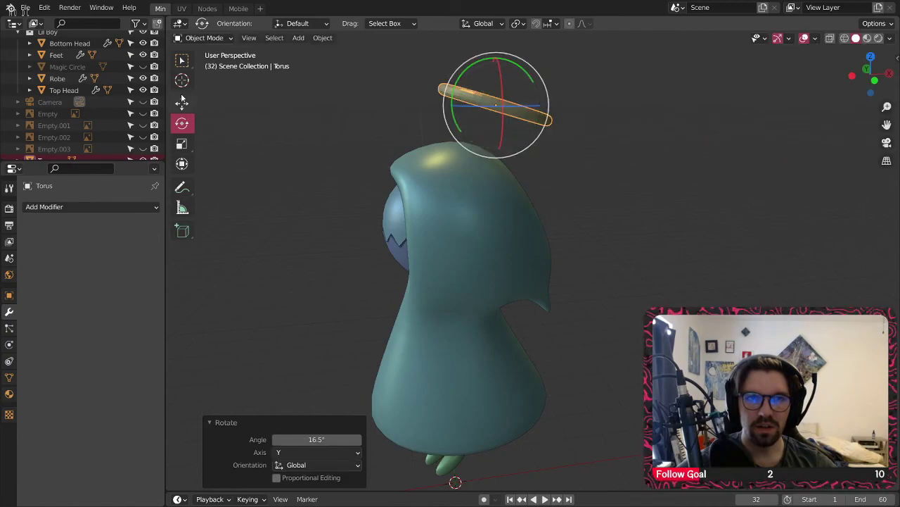
- Lower the tilted torus closer to the top of the hood and shade it smooth
{"action": "key", "text": "shift+space"}
{"action": "key", "text": "g"}
{"action": "left_click_drag", "start_coordinate": [492, 62], "coordinate": [484, 86]}
{"action": "middle_click_drag", "start_coordinate": [486, 88], "coordinate": [578, 153]}
{"action": "right_click", "coordinate": [486, 114]}
{"action": "left_click", "coordinate": [486, 114]}
{"action": "left_click", "coordinate": [581, 98]}
- Switch to the Nodes workspace and create a new material for the torus
{"action": "left_click", "coordinate": [214, 12]}
{"action": "scroll", "coordinate": [574, 112], "scroll_direction": "down", "scroll_amount": 5}
{"action": "middle_click_drag", "start_coordinate": [600, 56], "coordinate": [567, 214], "text": "shift"}
{"action": "scroll", "coordinate": [517, 204], "scroll_direction": "up", "scroll_amount": 6}
{"action": "left_click", "coordinate": [517, 206]}
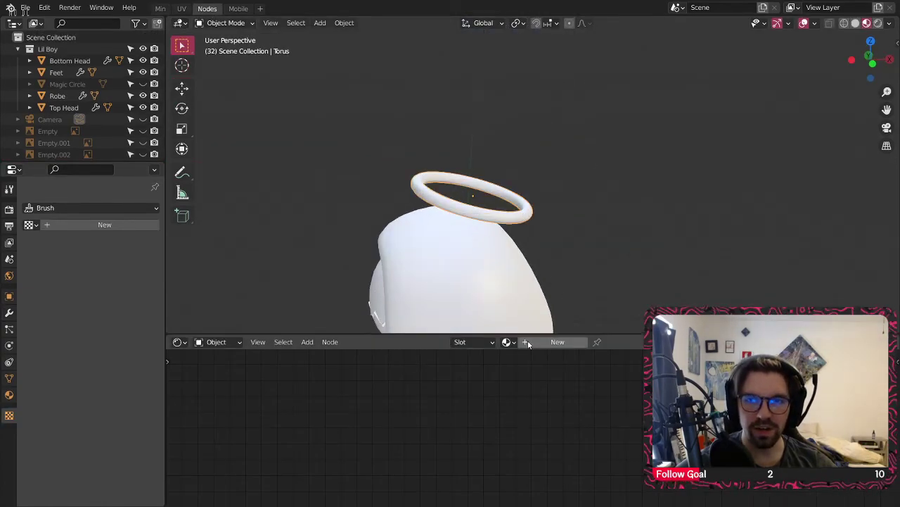
- Set the emission colour of the torus material to a pinkish red
{"action": "middle_click_drag", "start_coordinate": [698, 363], "coordinate": [522, 388]}
{"action": "left_click", "coordinate": [522, 398]}
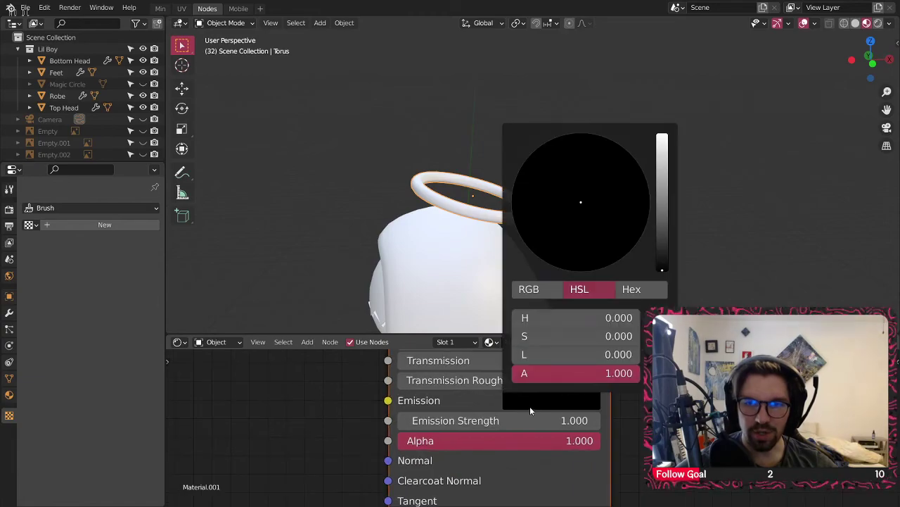
{"action": "left_click_drag", "start_coordinate": [662, 267], "coordinate": [662, 135]}
{"action": "left_click_drag", "start_coordinate": [662, 186], "coordinate": [662, 199]}
{"action": "left_click_drag", "start_coordinate": [611, 253], "coordinate": [599, 268]}
- Set the base colour of the torus material to black
{"action": "scroll", "coordinate": [662, 478], "scroll_direction": "down", "scroll_amount": 4}
{"action": "middle_click_drag", "start_coordinate": [585, 360], "coordinate": [534, 418]}
{"action": "left_click", "coordinate": [535, 419]}
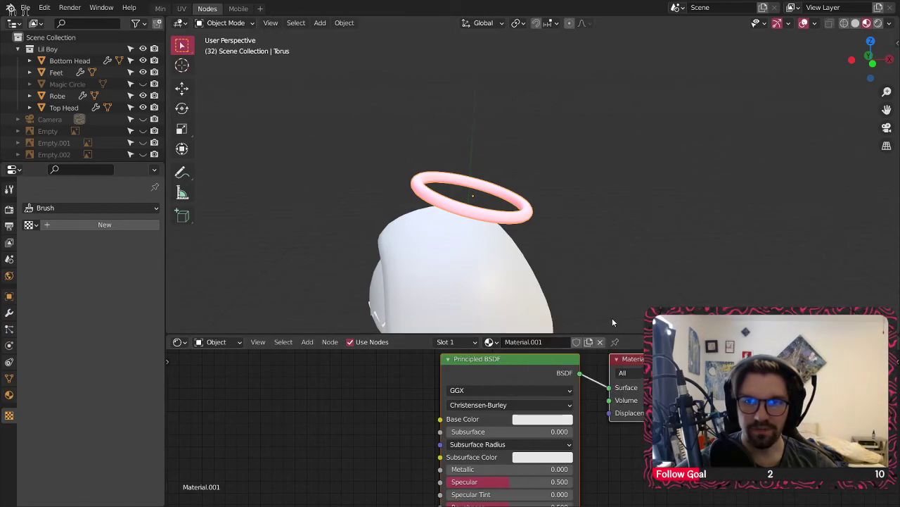
{"action": "left_click", "coordinate": [538, 419]}
{"action": "left_click_drag", "start_coordinate": [611, 324], "coordinate": [612, 337]}
- Examine the character with its glowing halo, then return to the Min workspace and view the full figure from the front
{"action": "middle_click_drag", "start_coordinate": [642, 290], "coordinate": [584, 134]}
{"action": "scroll", "coordinate": [563, 141], "scroll_direction": "down", "scroll_amount": 3}
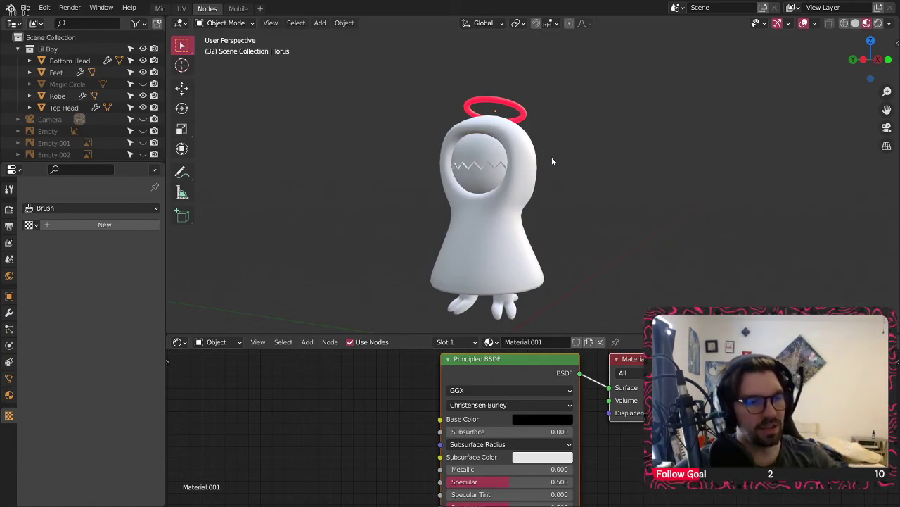
{"action": "middle_click_drag", "start_coordinate": [441, 109], "coordinate": [446, 106]}
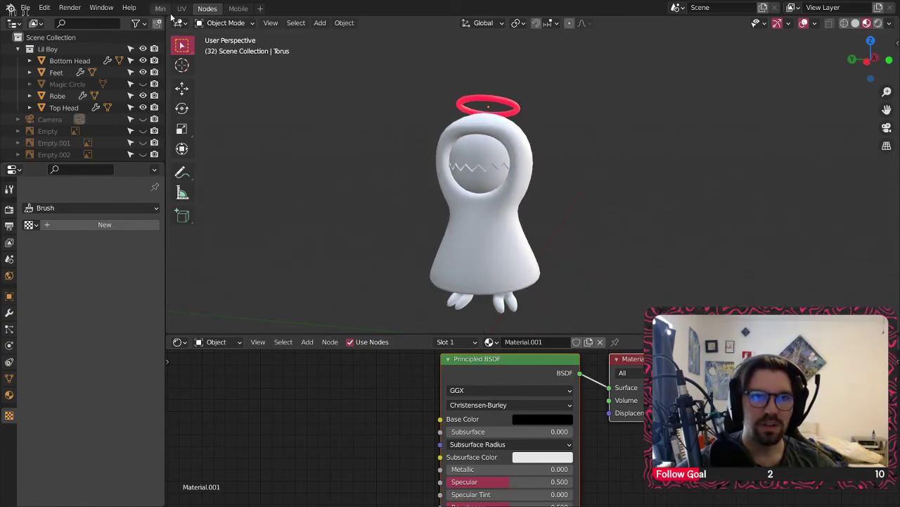
{"action": "left_click", "coordinate": [162, 10]}
{"action": "middle_click_drag", "start_coordinate": [500, 294], "coordinate": [493, 256], "text": "shift"}
{"action": "scroll", "coordinate": [493, 256], "scroll_direction": "down", "scroll_amount": 3}
{"action": "middle_click_drag", "start_coordinate": [494, 316], "coordinate": [490, 263], "text": "shift"}
{"action": "middle_click_drag", "start_coordinate": [490, 186], "coordinate": [487, 126], "text": "shift"}
{"action": "scroll", "coordinate": [445, 135], "scroll_direction": "up", "scroll_amount": 3}
{"action": "scroll", "coordinate": [444, 162], "scroll_direction": "down", "scroll_amount": 2}
{"action": "middle_click_drag", "start_coordinate": [444, 162], "coordinate": [415, 161]}
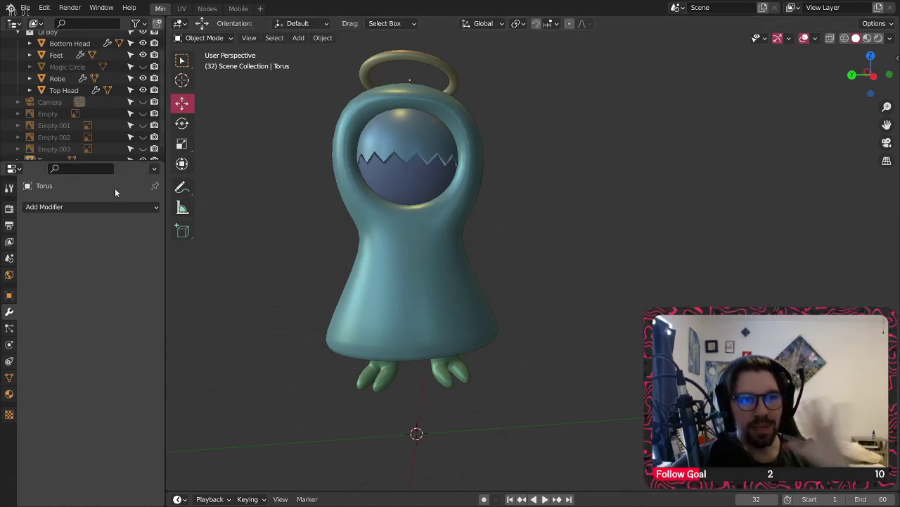
- Unhide the Magic Circle and check the whole character in Material Preview before returning to Solid shading
{"action": "left_click", "coordinate": [143, 66]}
{"action": "scroll", "coordinate": [424, 315], "scroll_direction": "down", "scroll_amount": 4}
{"action": "middle_click_drag", "start_coordinate": [424, 315], "coordinate": [380, 335]}
{"action": "left_click", "coordinate": [868, 39]}
{"action": "mouse_move", "coordinate": [379, 296]}
{"action": "middle_mouse_down", "text": "shift"}
{"action": "mouse_move", "coordinate": [458, 247]}
{"action": "mouse_move", "coordinate": [455, 230]}
{"action": "mouse_move", "coordinate": [472, 205]}
{"action": "middle_mouse_up", "text": "shift"}
{"action": "scroll", "coordinate": [458, 249], "scroll_direction": "up", "scroll_amount": 3}
{"action": "middle_click_drag", "start_coordinate": [472, 246], "coordinate": [467, 308], "text": "shift"}
{"action": "left_click", "coordinate": [856, 40]}
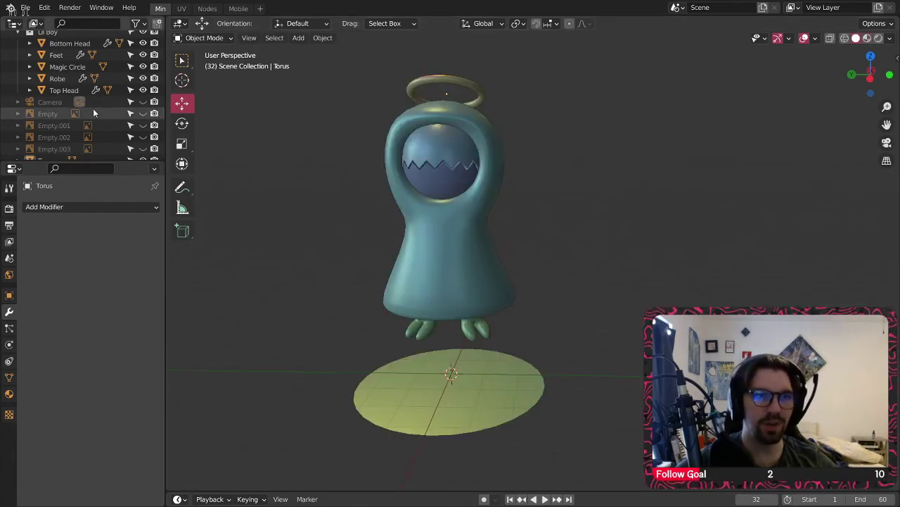
- Delete the hidden reference images Empty, Empty.001, Empty.002 and Empty.003 from the scene
{"action": "scroll", "coordinate": [95, 113], "scroll_direction": "down", "scroll_amount": 1}
{"action": "left_click", "coordinate": [55, 102]}
{"action": "key", "text": "x"}
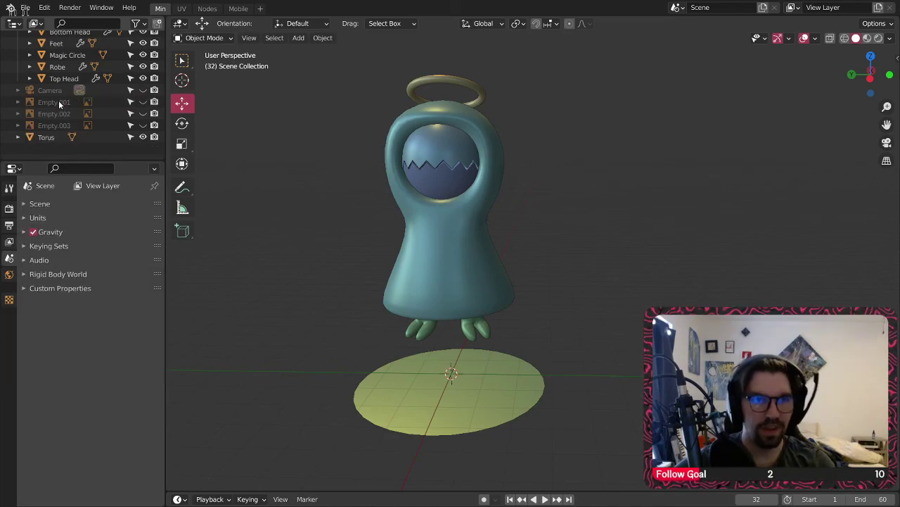
{"action": "left_click", "coordinate": [58, 100]}
{"action": "left_click", "coordinate": [61, 115]}
{"action": "key", "text": "x"}
{"action": "left_click", "coordinate": [56, 124]}
{"action": "key", "text": "x"}
{"action": "left_click", "coordinate": [61, 130]}
{"action": "key", "text": "x"}
- Move the Torus object into the Lil Boy collection and rename it Halo
{"action": "left_click_drag", "start_coordinate": [50, 133], "coordinate": [74, 85]}
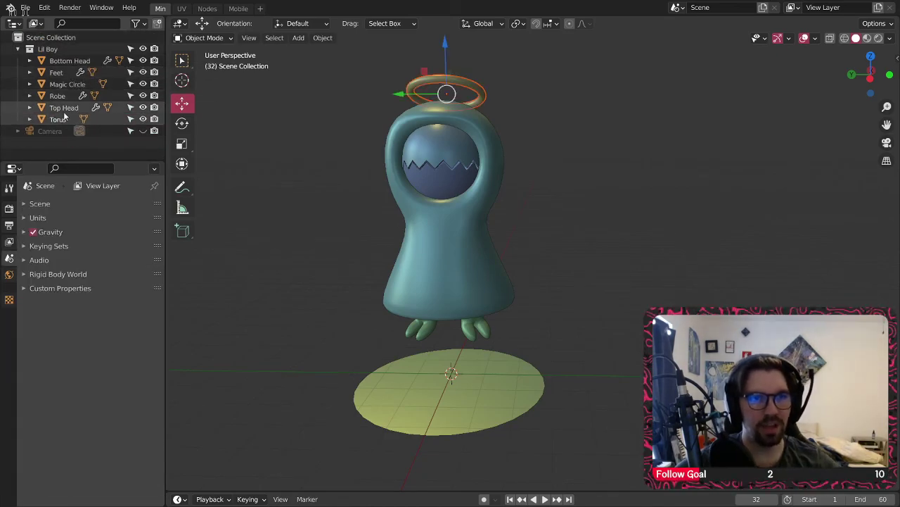
{"action": "left_click", "coordinate": [60, 119]}
{"action": "type", "text": "Halo"}
{"action": "key", "text": "Return"}
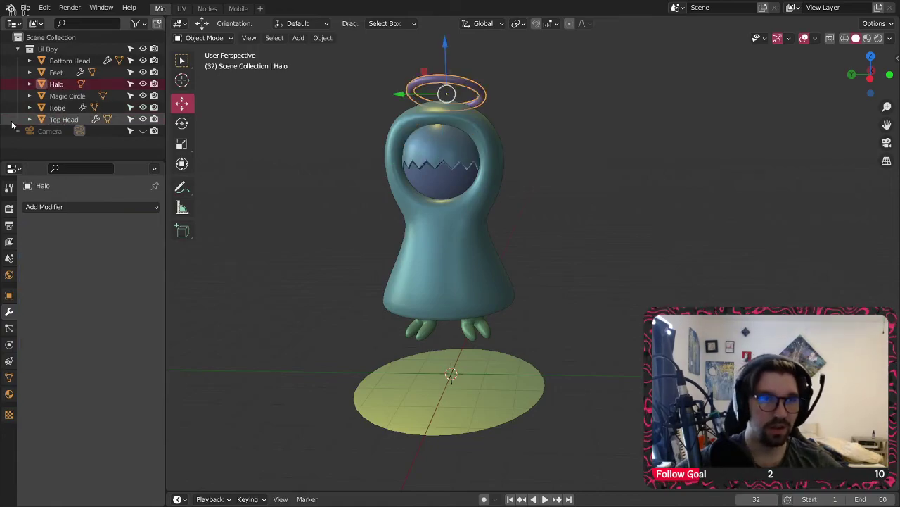
- Add a cube mesh and move it up beside the robe, clear of the character's body
{"action": "left_click", "coordinate": [579, 178]}
{"action": "middle_click_drag", "start_coordinate": [552, 112], "coordinate": [539, 107]}
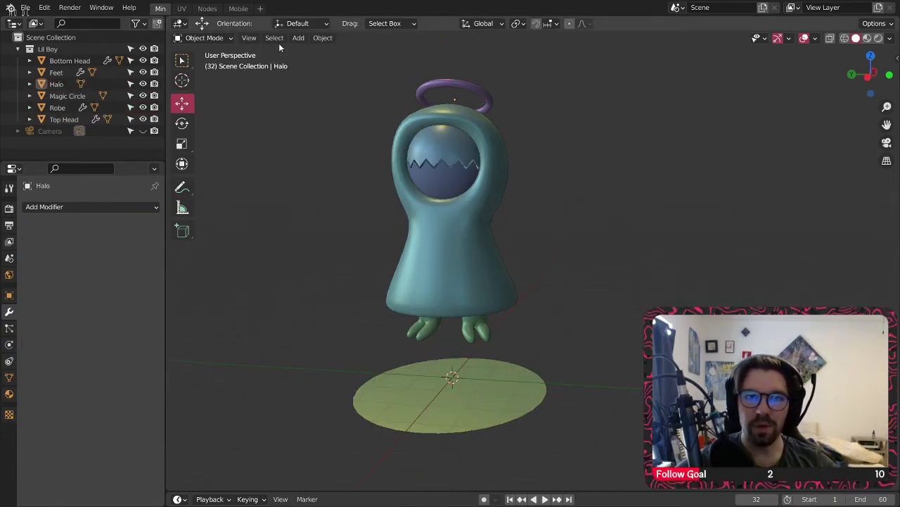
{"action": "left_click", "coordinate": [298, 37]}
{"action": "mouse_move", "coordinate": [313, 55]}
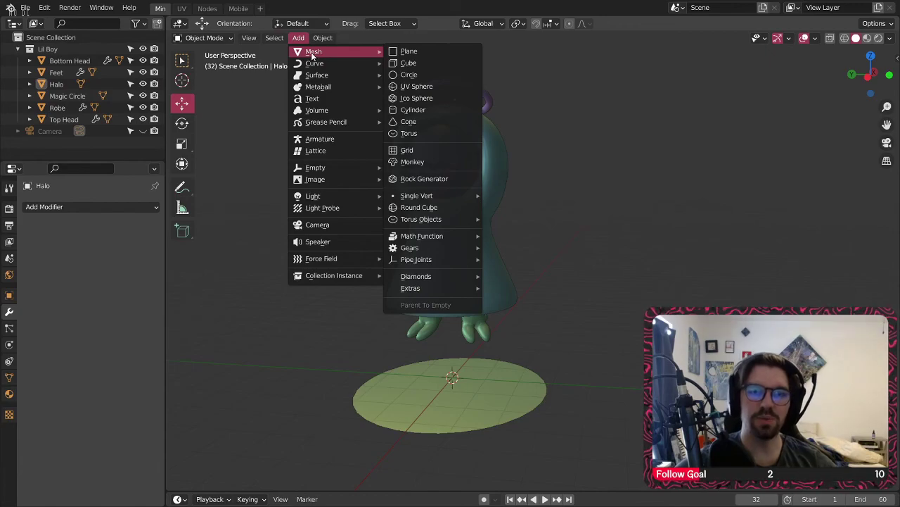
{"action": "left_click", "coordinate": [421, 64]}
{"action": "middle_click_drag", "start_coordinate": [406, 347], "coordinate": [482, 368]}
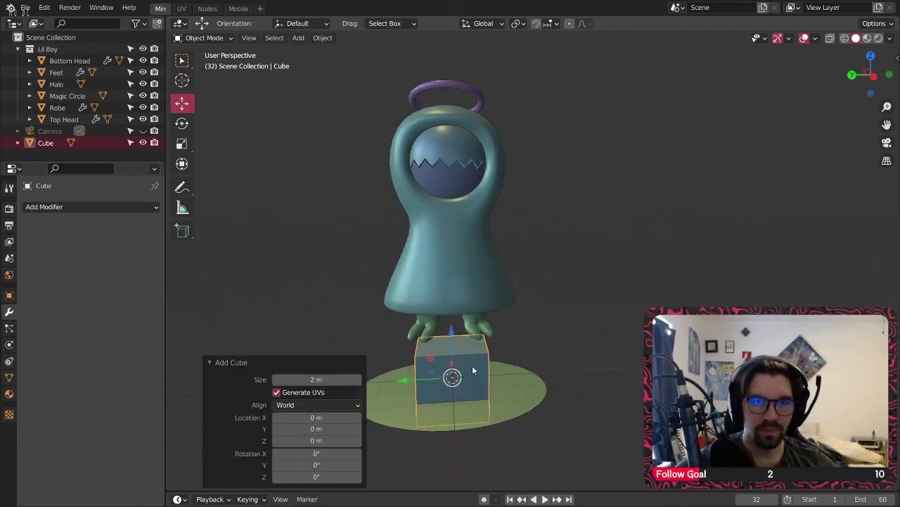
{"action": "left_click_drag", "start_coordinate": [430, 364], "coordinate": [550, 224]}
{"action": "middle_click_drag", "start_coordinate": [664, 219], "coordinate": [535, 228]}
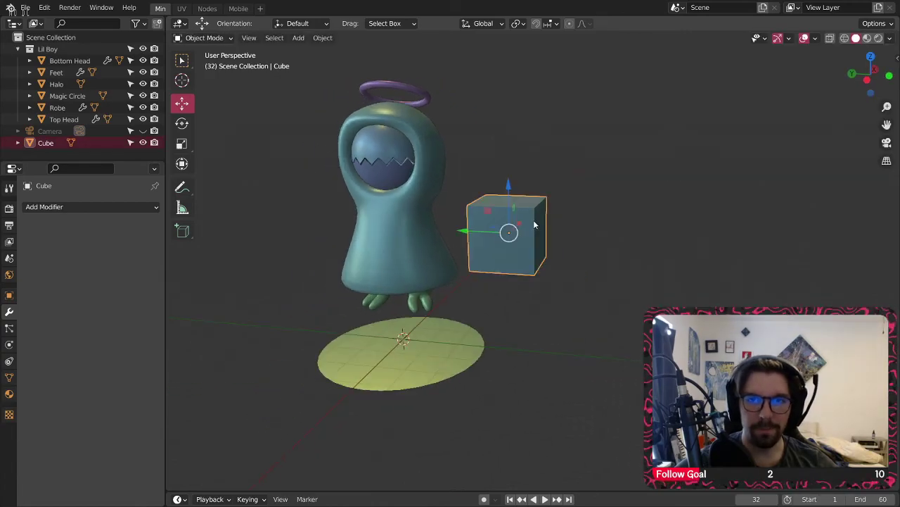
- In Edit Mode, scale the cube uniformly by 0.346 and stretch it by 5.215 along Z into a tall post
{"action": "left_click", "coordinate": [224, 39]}
{"action": "left_click", "coordinate": [211, 64]}
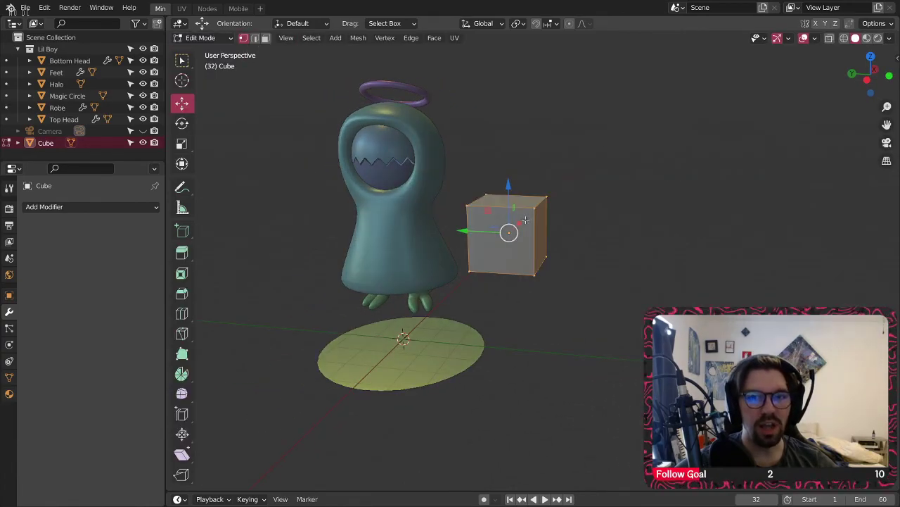
{"action": "scroll", "coordinate": [519, 211], "scroll_direction": "up", "scroll_amount": 2}
{"action": "key", "text": "s"}
{"action": "left_click", "coordinate": [503, 225]}
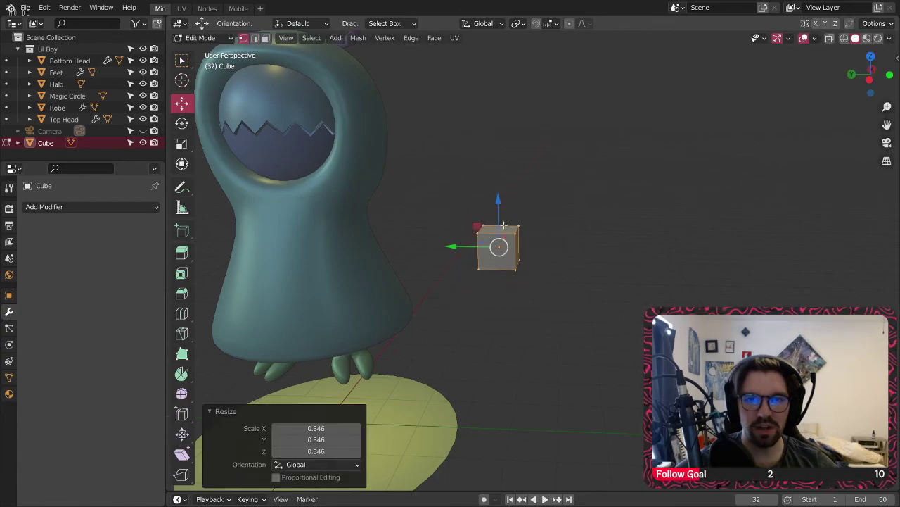
{"action": "key", "text": "s"}
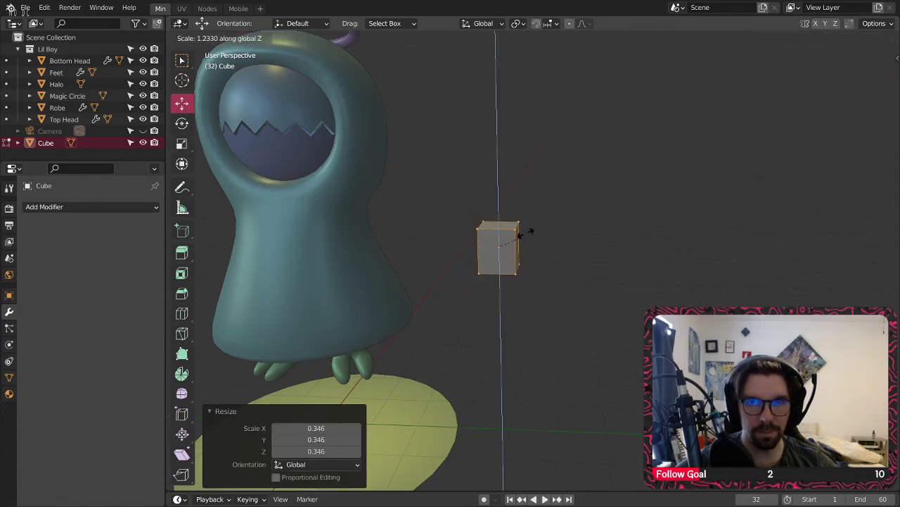
{"action": "key", "text": "z"}
{"action": "left_click", "coordinate": [535, 128]}
{"action": "middle_click_drag", "start_coordinate": [534, 128], "coordinate": [489, 202]}
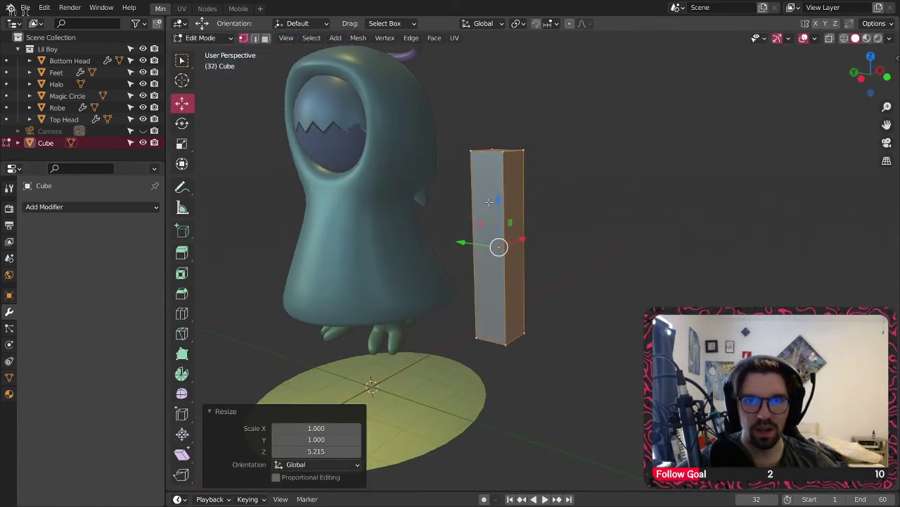
- Add a Subdivision Surface modifier to the tall cube with 2 viewport levels
{"action": "left_click", "coordinate": [78, 208]}
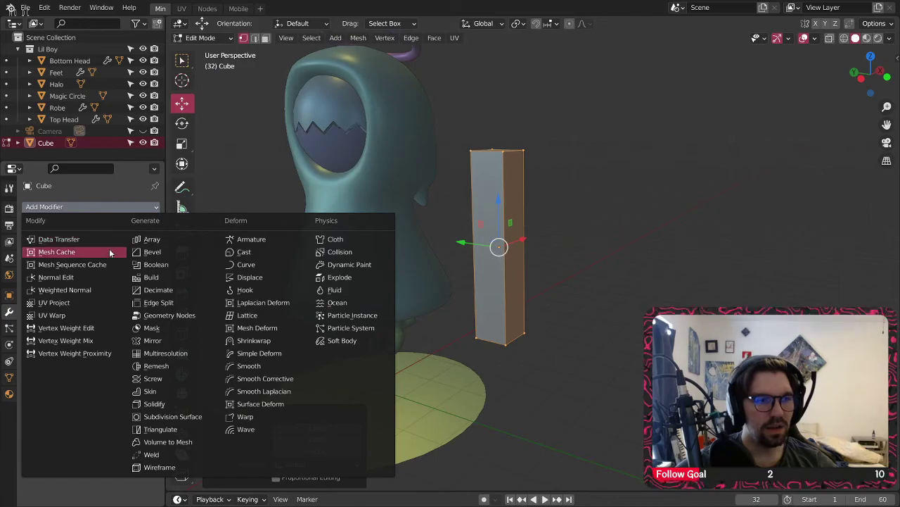
{"action": "left_click", "coordinate": [172, 416]}
{"action": "left_click", "coordinate": [148, 261]}
{"action": "middle_click_drag", "start_coordinate": [535, 429], "coordinate": [494, 300]}
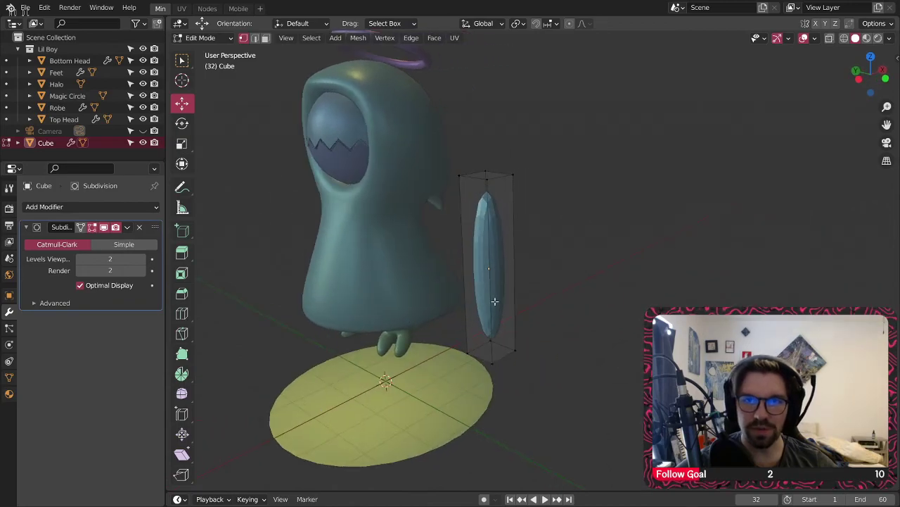
- Cut a lengthwise edge loop through the middle of the tall cube and set its smoothness to 0.5
{"action": "scroll", "coordinate": [489, 192], "scroll_direction": "up", "scroll_amount": 2}
{"action": "middle_click_drag", "start_coordinate": [415, 120], "coordinate": [399, 145]}
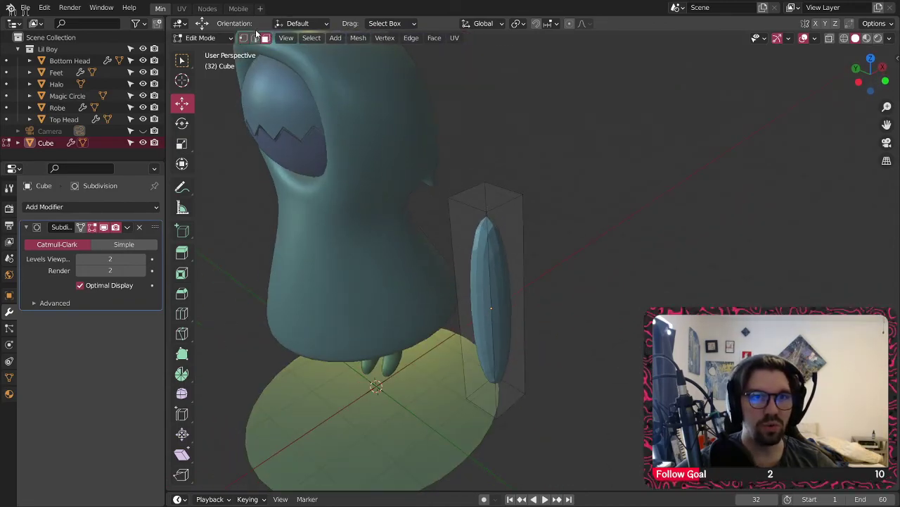
{"action": "left_click", "coordinate": [184, 316]}
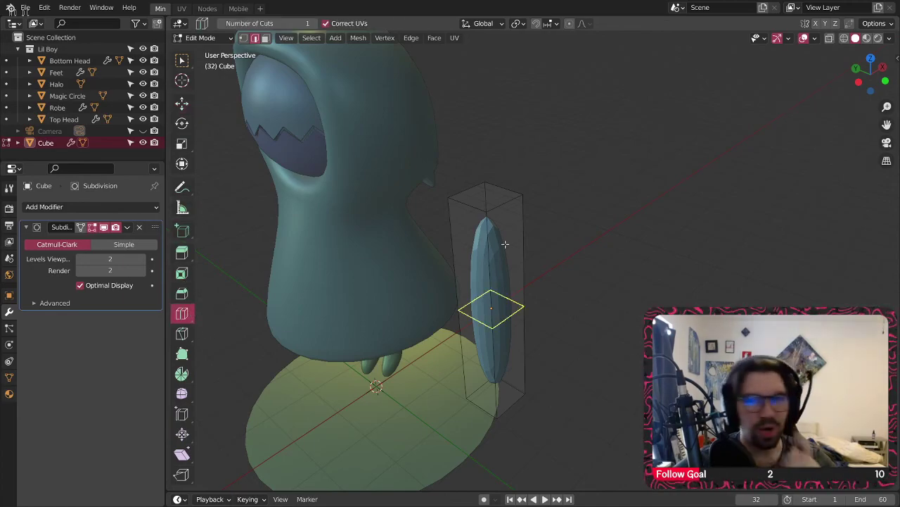
{"action": "middle_click_drag", "start_coordinate": [505, 244], "coordinate": [531, 238]}
{"action": "left_click", "coordinate": [482, 214]}
{"action": "double_click", "coordinate": [352, 399]}
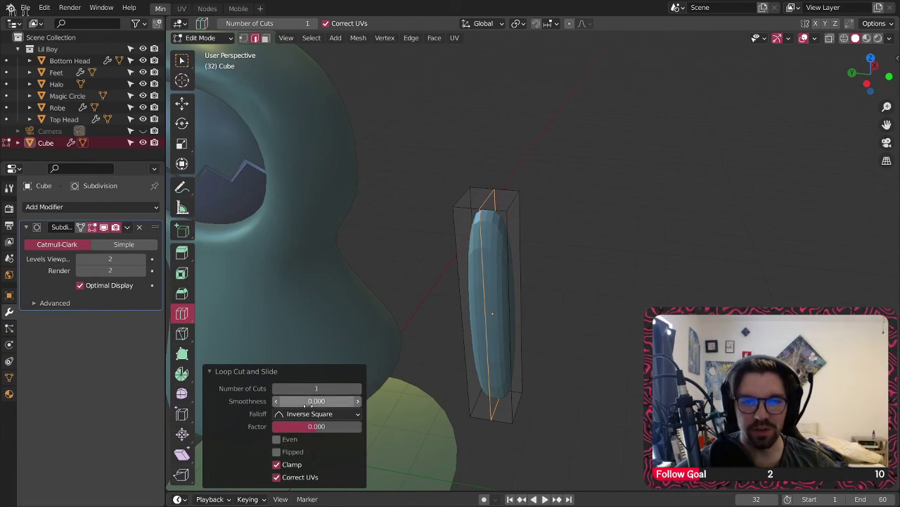
{"action": "key", "text": "Return"}
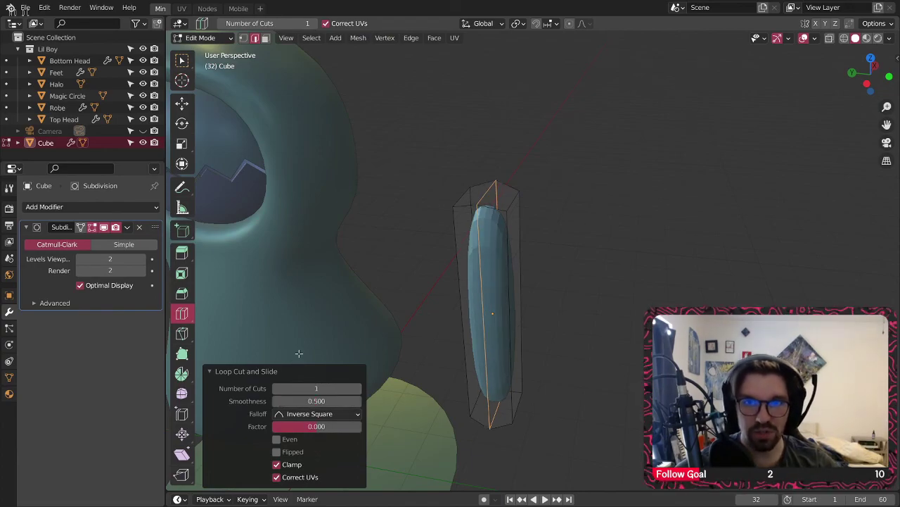
{"action": "middle_click_drag", "start_coordinate": [567, 134], "coordinate": [500, 171]}
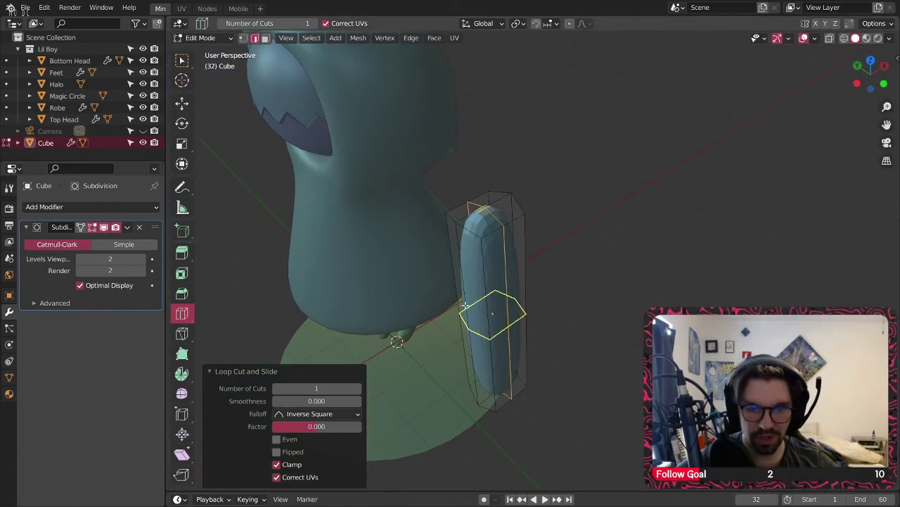
- Set the smoothness of the second lengthwise edge loop on the tall cube to 0.5
{"action": "double_click", "coordinate": [329, 399]}
{"action": "type", "text": "."}
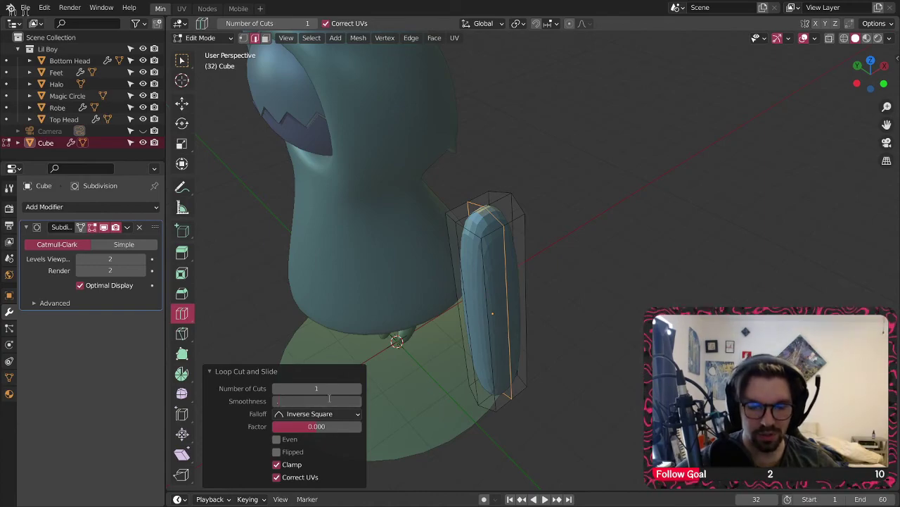
{"action": "type", "text": "5"}
{"action": "key", "text": "Return"}
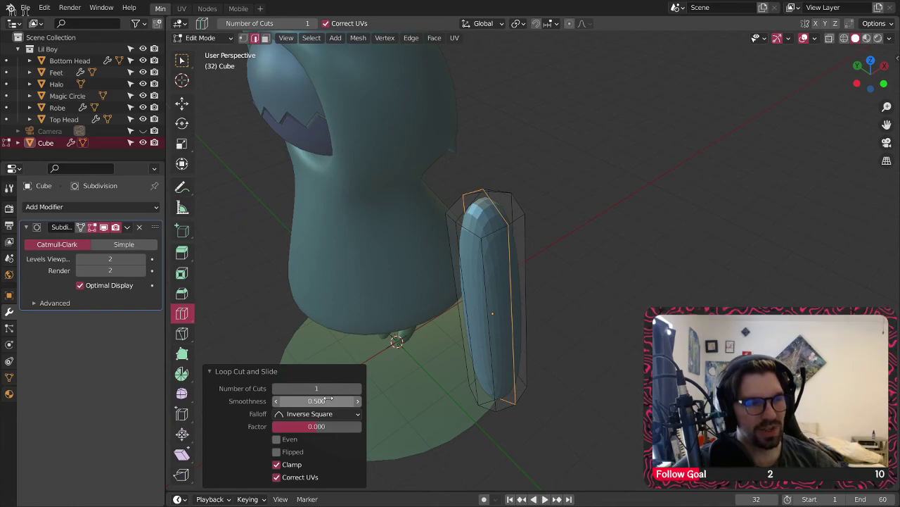
- Select the faces at the post's upper end and flatten them by scaling to 0 along Z
{"action": "left_click", "coordinate": [265, 39]}
{"action": "scroll", "coordinate": [432, 178], "scroll_direction": "up", "scroll_amount": 1}
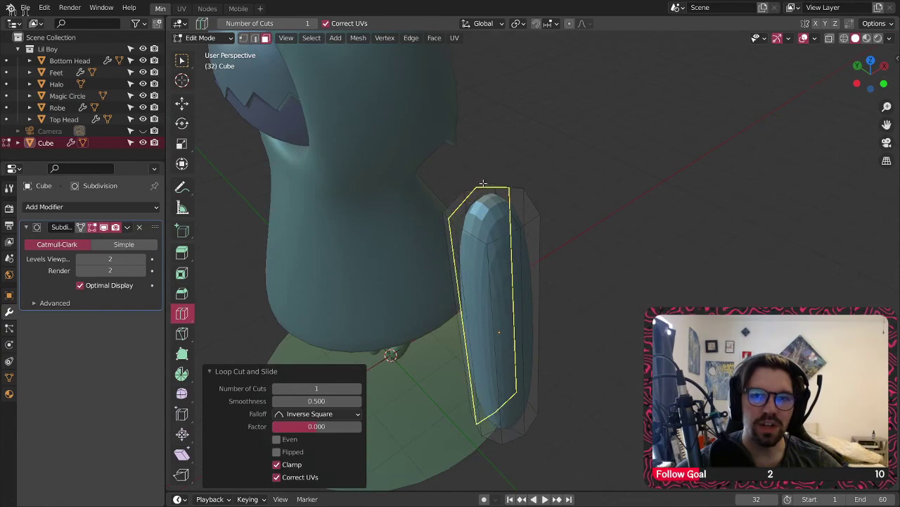
{"action": "left_click", "coordinate": [188, 60]}
{"action": "scroll", "coordinate": [501, 189], "scroll_direction": "up", "scroll_amount": 1}
{"action": "middle_click_drag", "start_coordinate": [502, 190], "coordinate": [512, 225]}
{"action": "left_click_drag", "start_coordinate": [462, 218], "coordinate": [473, 233]}
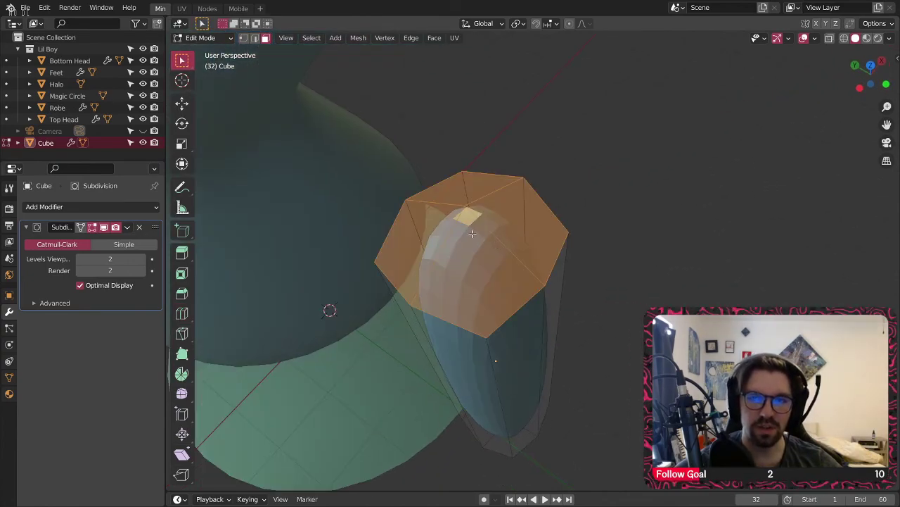
{"action": "middle_click_drag", "start_coordinate": [485, 252], "coordinate": [505, 193]}
{"action": "key", "text": "s"}
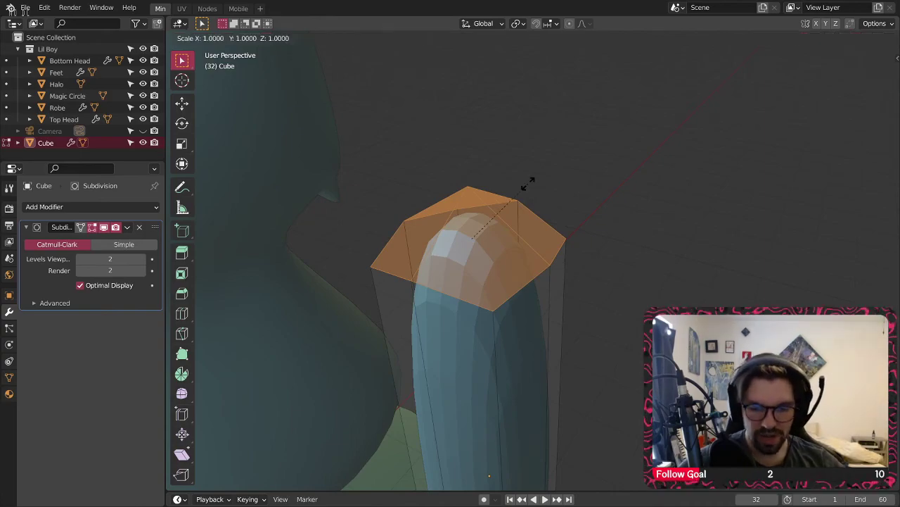
{"action": "key", "text": "z"}
{"action": "key", "text": "0"}
{"action": "key", "text": "Return"}
{"action": "scroll", "coordinate": [427, 386], "scroll_direction": "down", "scroll_amount": 2}
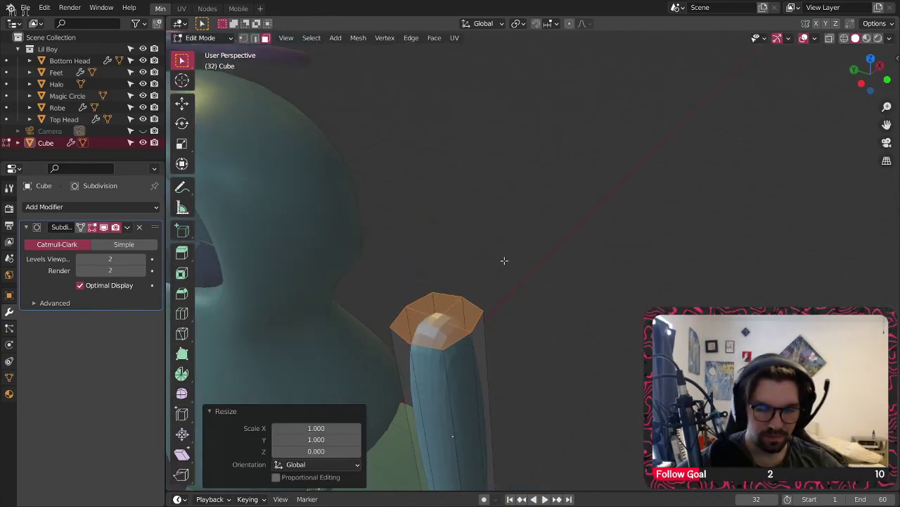
- Crease the edges of the flattened upper cap and return to Object Mode to examine the post
{"action": "key", "text": "shift+e"}
{"action": "left_click", "coordinate": [542, 180]}
{"action": "middle_click_drag", "start_coordinate": [539, 201], "coordinate": [620, 188]}
{"action": "left_click", "coordinate": [204, 37]}
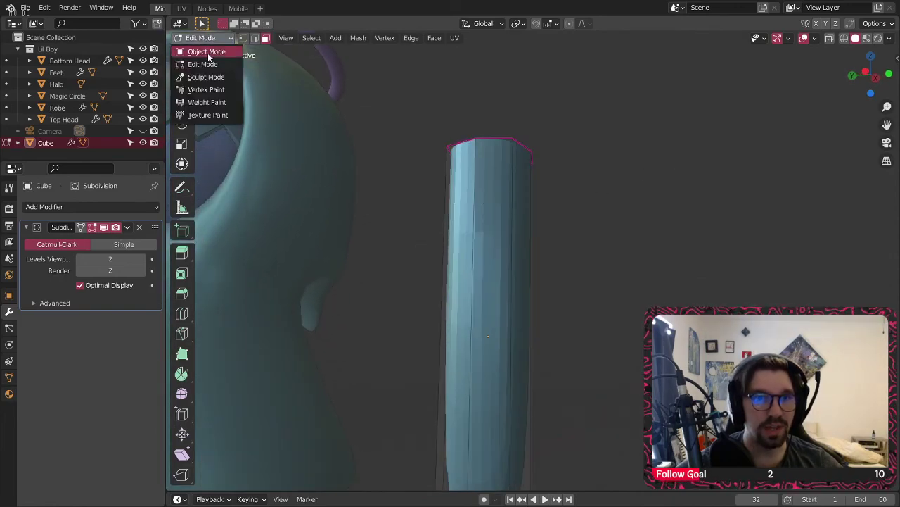
{"action": "left_click", "coordinate": [211, 43]}
{"action": "scroll", "coordinate": [595, 161], "scroll_direction": "down", "scroll_amount": 4}
{"action": "scroll", "coordinate": [577, 198], "scroll_direction": "up", "scroll_amount": 4}
{"action": "middle_click_drag", "start_coordinate": [559, 173], "coordinate": [513, 273]}
{"action": "middle_click_drag", "start_coordinate": [552, 201], "coordinate": [545, 199]}
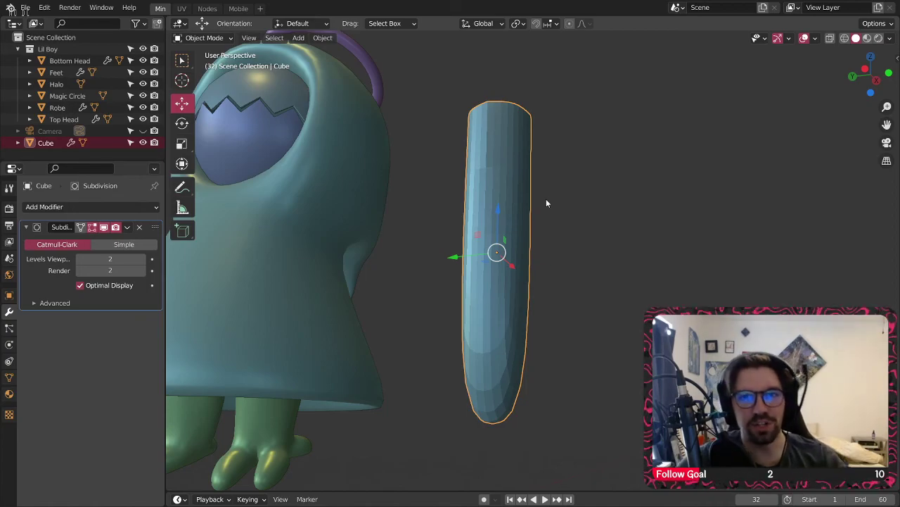
- In Edit Mode, undo the crease, flattening, loop cuts and Subdivision Surface modifier back to the plain tall cube
{"action": "left_click", "coordinate": [204, 39]}
{"action": "left_click", "coordinate": [202, 64]}
{"action": "middle_click_drag", "start_coordinate": [457, 282], "coordinate": [487, 261]}
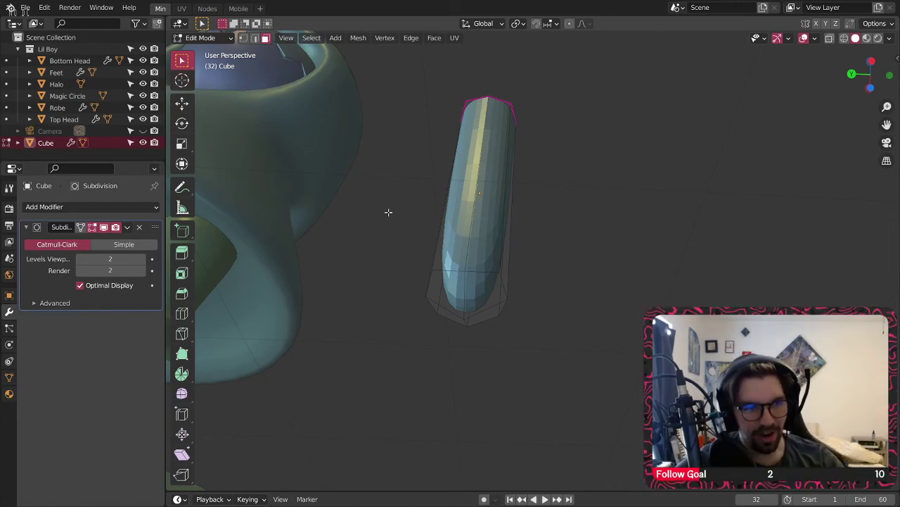
{"action": "middle_click_drag", "start_coordinate": [491, 159], "coordinate": [491, 205]}
{"action": "key", "text": "ctrl+z"}
{"action": "key", "text": "ctrl+z"}
{"action": "key", "text": "ctrl+z"}
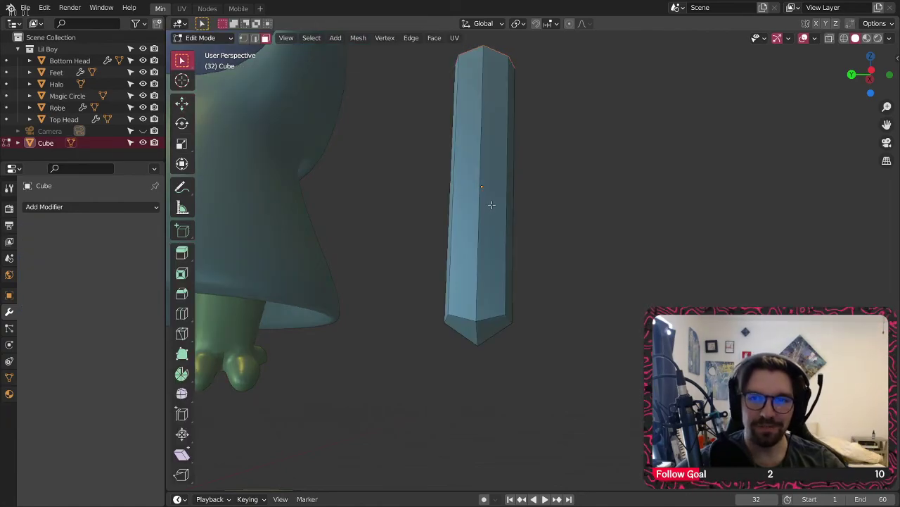
{"action": "key", "text": "ctrl+z"}
{"action": "key", "text": "ctrl+z"}
{"action": "key", "text": "ctrl+z"}
{"action": "middle_click_drag", "start_coordinate": [487, 164], "coordinate": [485, 193]}
{"action": "middle_click_drag", "start_coordinate": [472, 64], "coordinate": [382, 223], "text": "shift"}
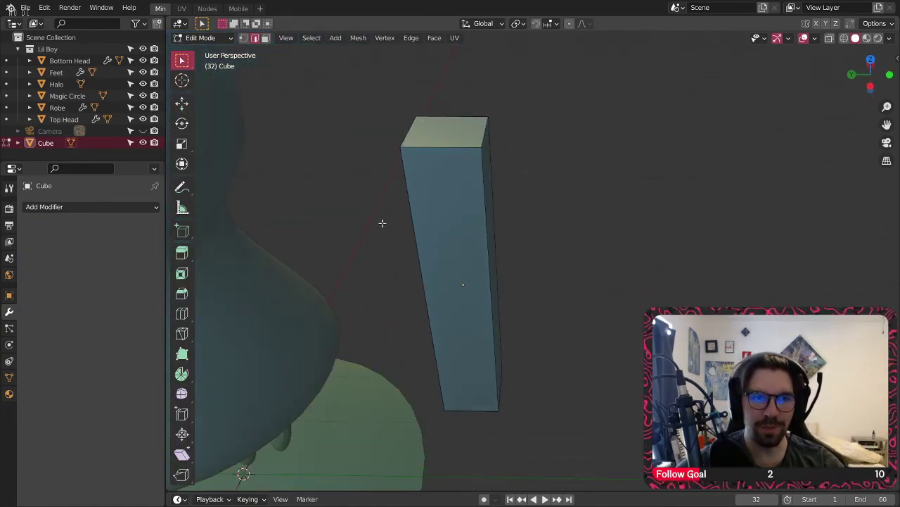
- Cut two lengthwise edge loops through the tall cube and set their smoothness to 0.5
{"action": "left_click", "coordinate": [181, 313]}
{"action": "left_click", "coordinate": [444, 156]}
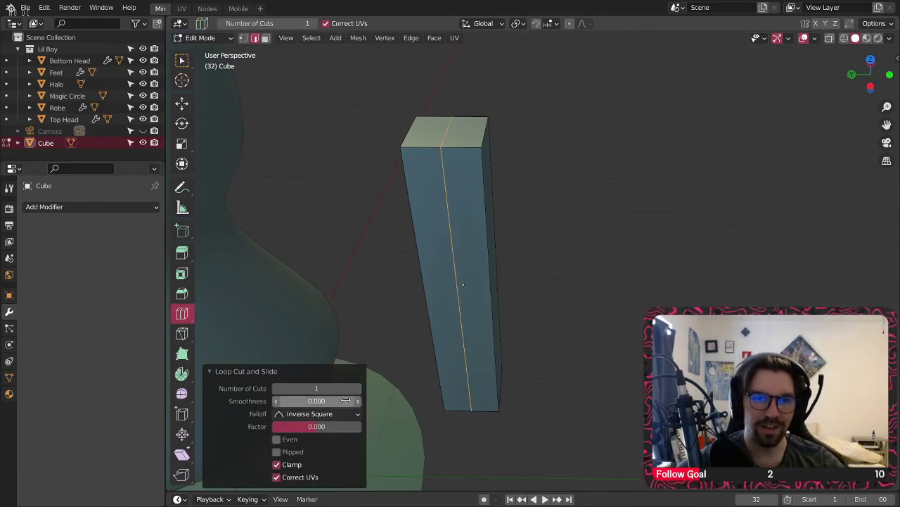
{"action": "left_click", "coordinate": [360, 389]}
{"action": "left_click", "coordinate": [333, 401]}
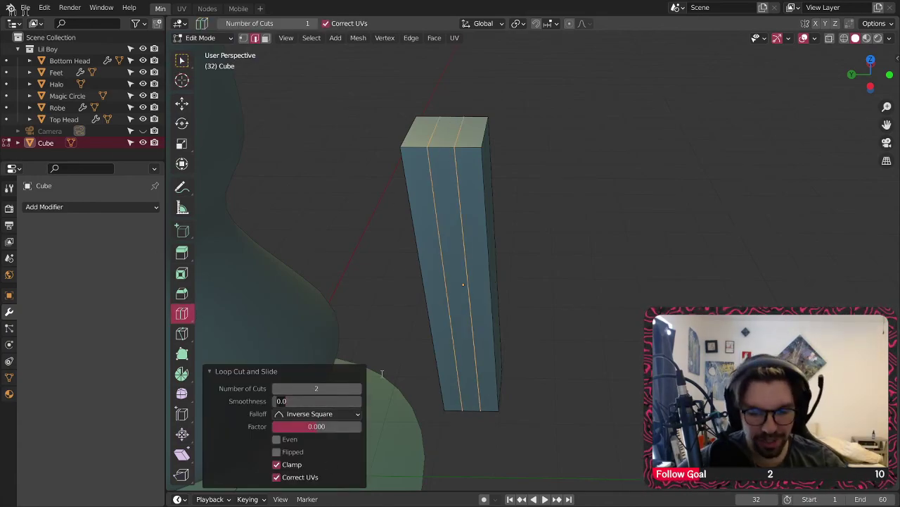
{"action": "type", "text": ".5"}
{"action": "key", "text": "Return"}
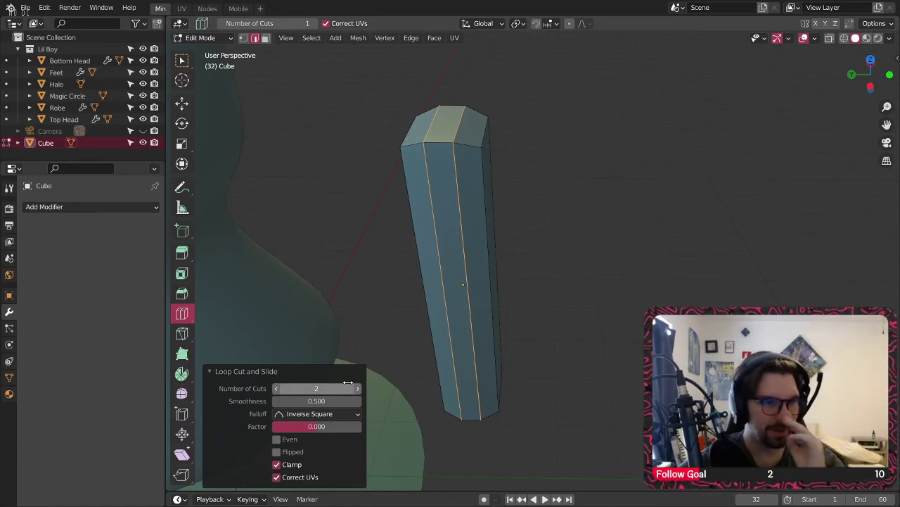
- Cut two more lengthwise edge loops through the adjacent sides of the post with a smoothness of 0.5
{"action": "mouse_move", "coordinate": [462, 185]}
{"action": "middle_mouse_down"}
{"action": "mouse_move", "coordinate": [446, 160]}
{"action": "mouse_move", "coordinate": [458, 168]}
{"action": "middle_mouse_up"}
{"action": "left_click", "coordinate": [457, 167]}
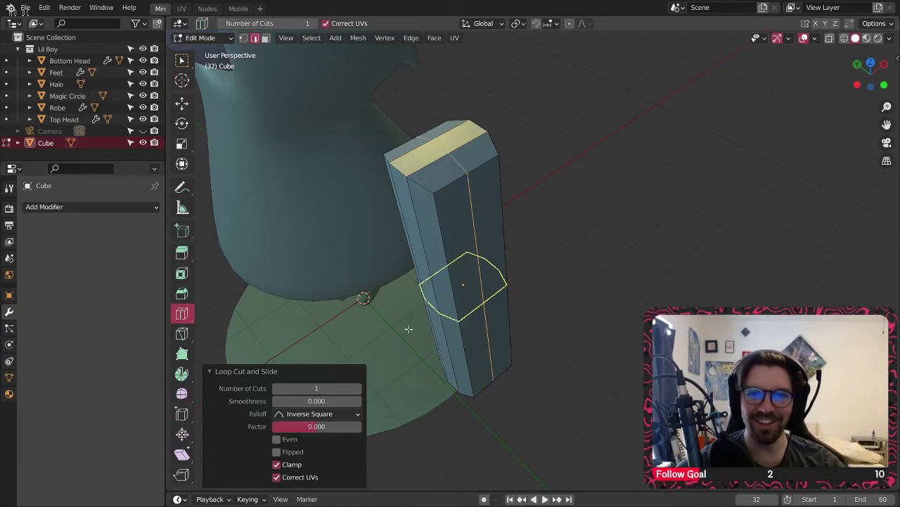
{"action": "left_click", "coordinate": [333, 397]}
{"action": "type", "text": "0.5"}
{"action": "key", "text": "Return"}
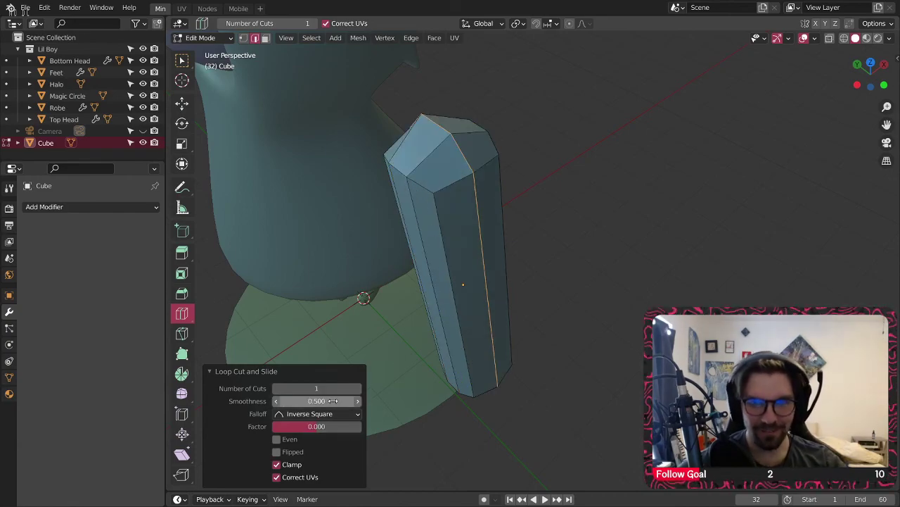
{"action": "left_click", "coordinate": [357, 389]}
{"action": "middle_click_drag", "start_coordinate": [454, 291], "coordinate": [509, 248]}
{"action": "middle_click_drag", "start_coordinate": [490, 164], "coordinate": [488, 196]}
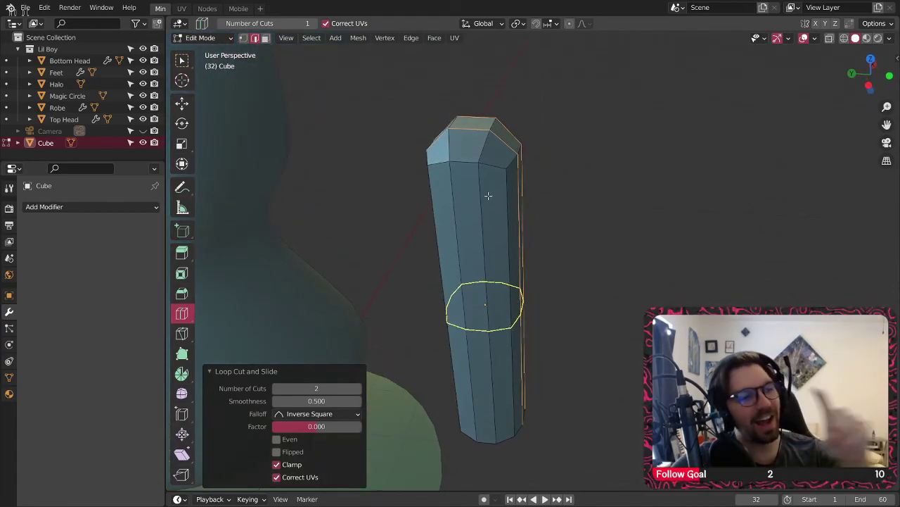
{"action": "middle_click_drag", "start_coordinate": [501, 197], "coordinate": [480, 207]}
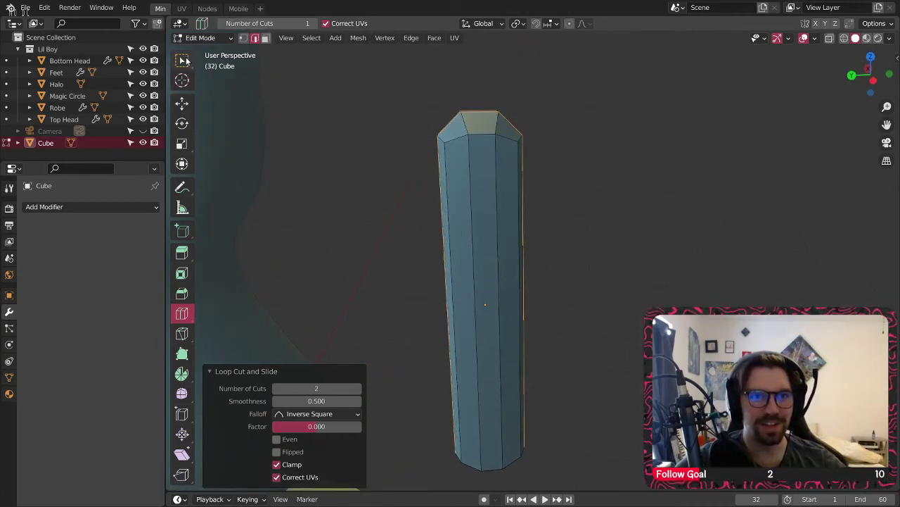
- Select all the faces of the post's upper cap and flatten them by scaling to 0 along Z
{"action": "left_click", "coordinate": [182, 60]}
{"action": "middle_click_drag", "start_coordinate": [338, 91], "coordinate": [466, 192]}
{"action": "left_click_drag", "start_coordinate": [424, 158], "coordinate": [507, 223]}
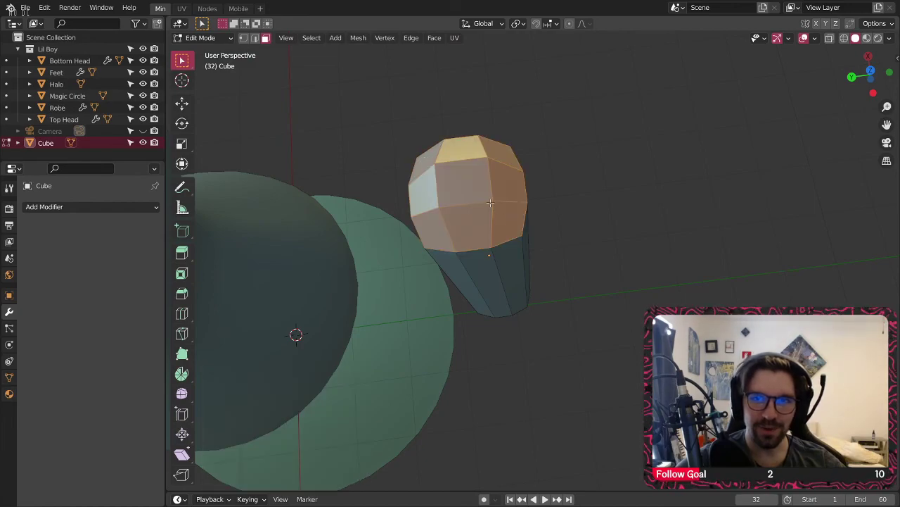
{"action": "middle_click_drag", "start_coordinate": [493, 208], "coordinate": [466, 182]}
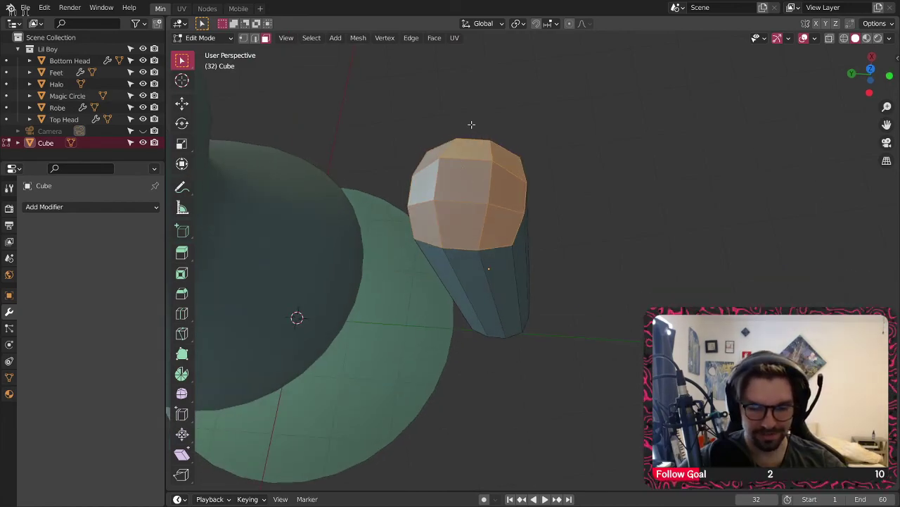
{"action": "key", "text": "s"}
{"action": "key", "text": "z"}
{"action": "key", "text": "0"}
{"action": "key", "text": "Return"}
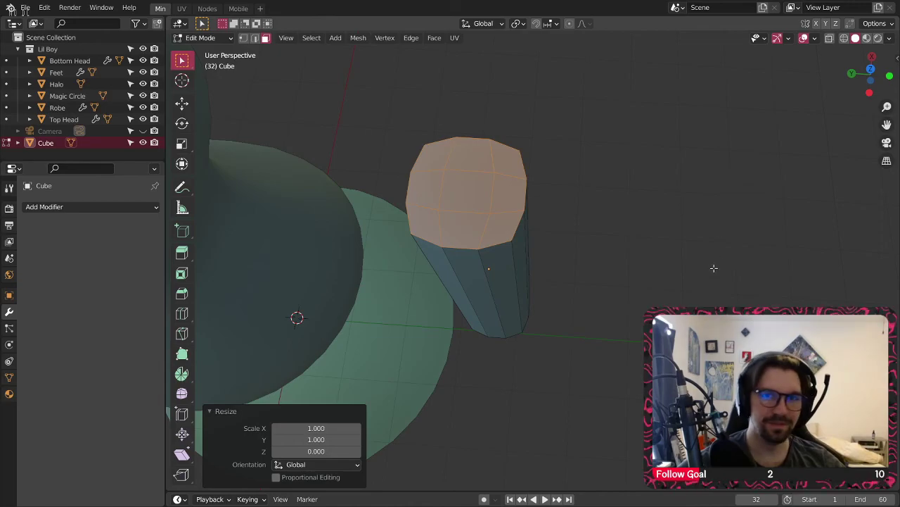
{"action": "middle_click_drag", "start_coordinate": [526, 358], "coordinate": [519, 279]}
{"action": "middle_click_drag", "start_coordinate": [524, 316], "coordinate": [538, 131], "text": "shift"}
{"action": "middle_click_drag", "start_coordinate": [529, 287], "coordinate": [431, 236]}
{"action": "scroll", "coordinate": [418, 257], "scroll_direction": "down", "scroll_amount": 3}
{"action": "middle_click_drag", "start_coordinate": [420, 231], "coordinate": [429, 269]}
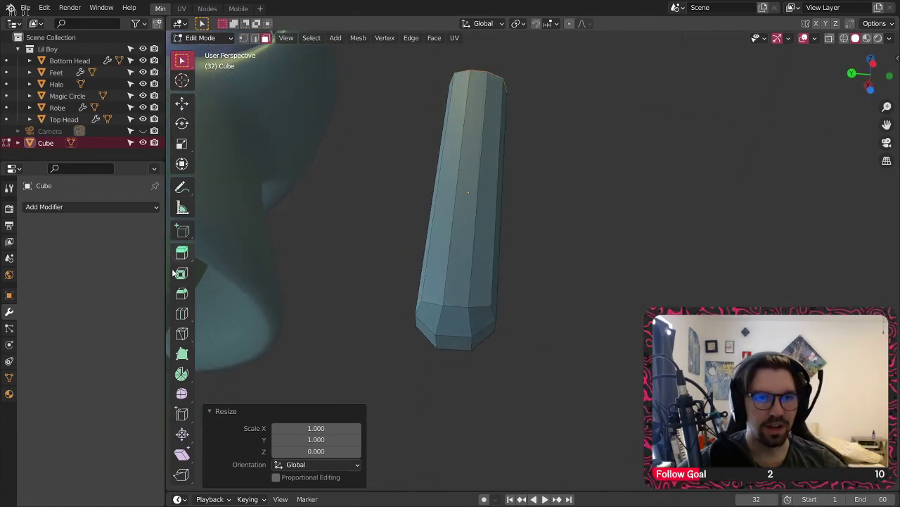
- Add a Subdivision Surface modifier to the post and set its viewport levels to 2
{"action": "left_click", "coordinate": [120, 207]}
{"action": "left_click", "coordinate": [180, 418]}
{"action": "left_click", "coordinate": [143, 259]}
{"action": "middle_click_drag", "start_coordinate": [491, 240], "coordinate": [493, 199]}
{"action": "middle_click_drag", "start_coordinate": [469, 134], "coordinate": [472, 297]}
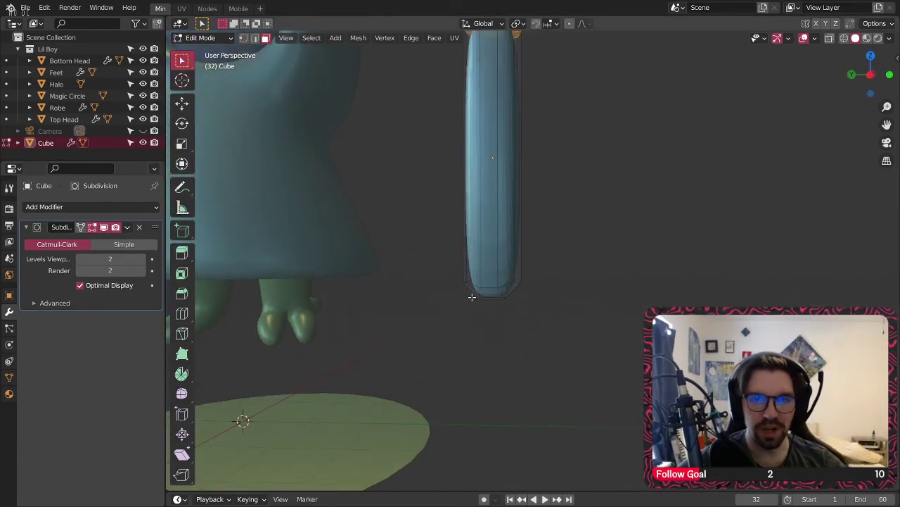
{"action": "middle_click_drag", "start_coordinate": [451, 268], "coordinate": [312, 107]}
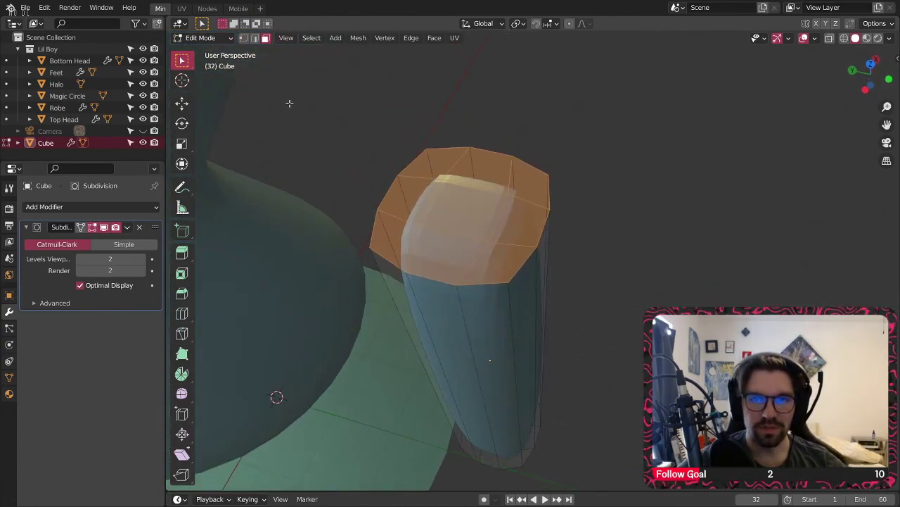
- Round the selected upper cap faces of the post into a circle with LoopTools
{"action": "right_click", "coordinate": [461, 170]}
{"action": "mouse_move", "coordinate": [471, 166]}
{"action": "left_click", "coordinate": [520, 177]}
{"action": "mouse_move", "coordinate": [525, 180]}
{"action": "middle_mouse_down"}
{"action": "mouse_move", "coordinate": [565, 187]}
{"action": "mouse_move", "coordinate": [541, 177]}
{"action": "middle_mouse_up"}
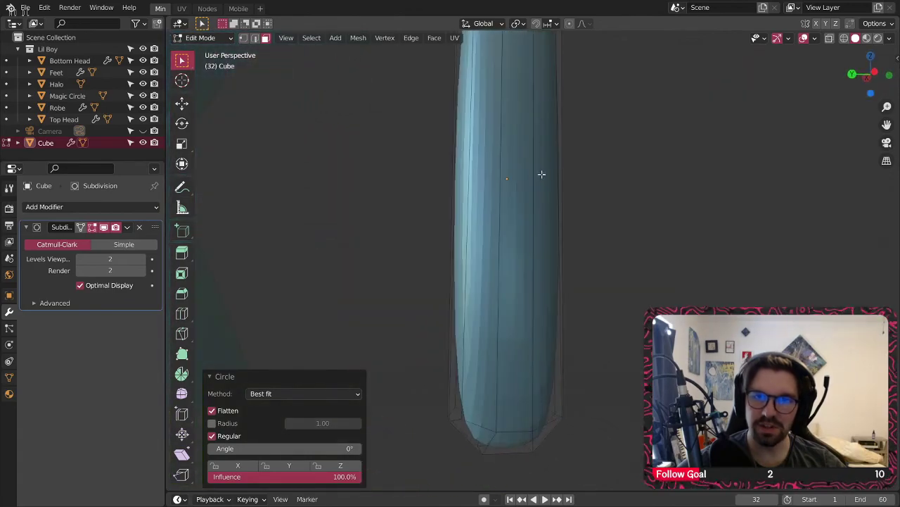
{"action": "scroll", "coordinate": [530, 255], "scroll_direction": "down", "scroll_amount": 4}
{"action": "middle_click_drag", "start_coordinate": [511, 241], "coordinate": [369, 305]}
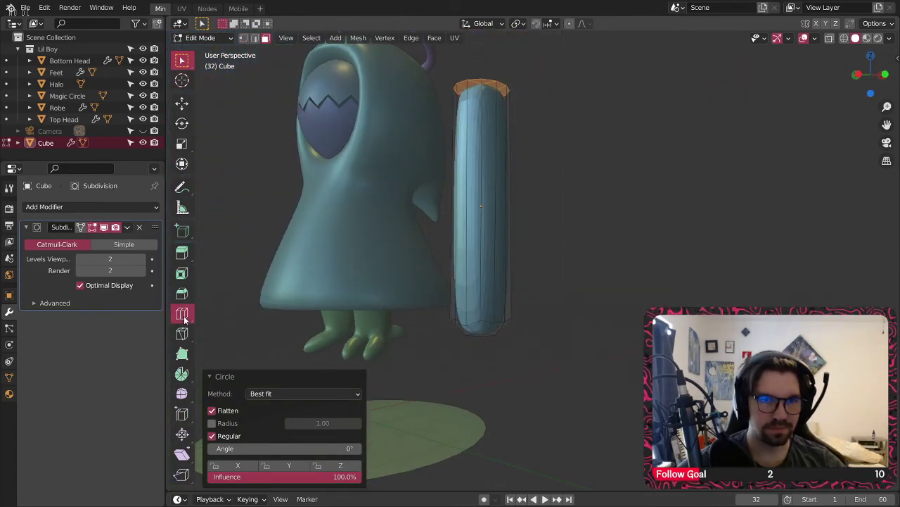
- Cut one horizontal edge loop around the middle of the post
{"action": "left_click", "coordinate": [184, 318]}
{"action": "left_click", "coordinate": [483, 202]}
{"action": "middle_click_drag", "start_coordinate": [483, 202], "coordinate": [390, 88]}
{"action": "scroll", "coordinate": [499, 219], "scroll_direction": "up", "scroll_amount": 2}
{"action": "key", "text": "ctrl+z"}
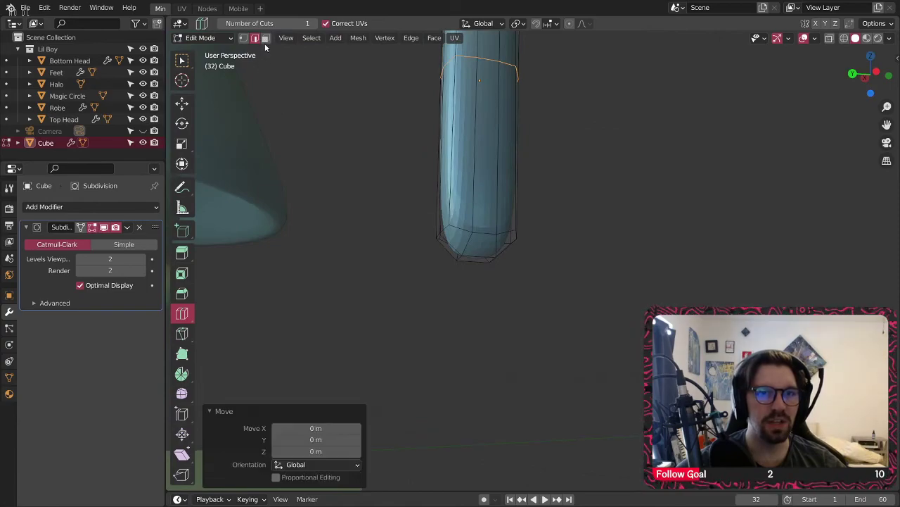
{"action": "scroll", "coordinate": [404, 148], "scroll_direction": "down", "scroll_amount": 3}
{"action": "middle_click_drag", "start_coordinate": [392, 147], "coordinate": [393, 215]}
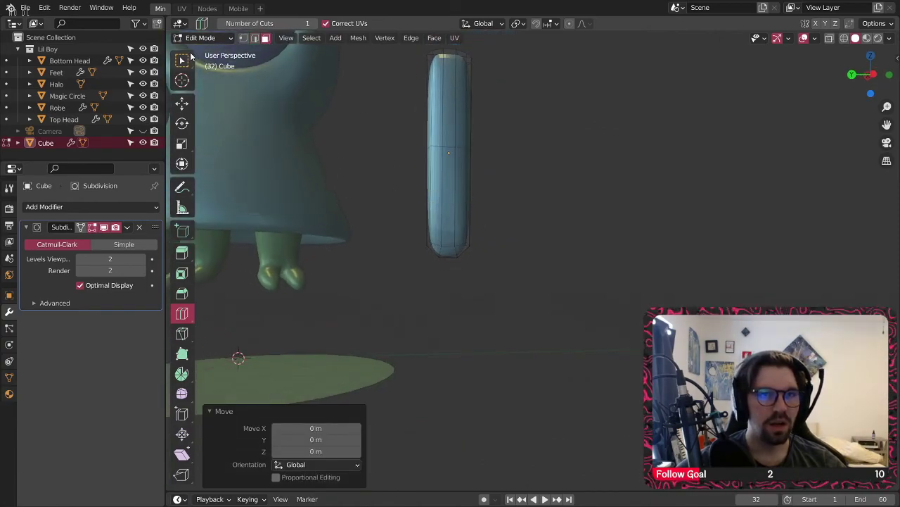
- Select a bevelled corner face at the post's lower end and extrude it along its normal into an angled spike
{"action": "left_click", "coordinate": [190, 58]}
{"action": "scroll", "coordinate": [429, 229], "scroll_direction": "up", "scroll_amount": 4}
{"action": "left_click", "coordinate": [463, 274]}
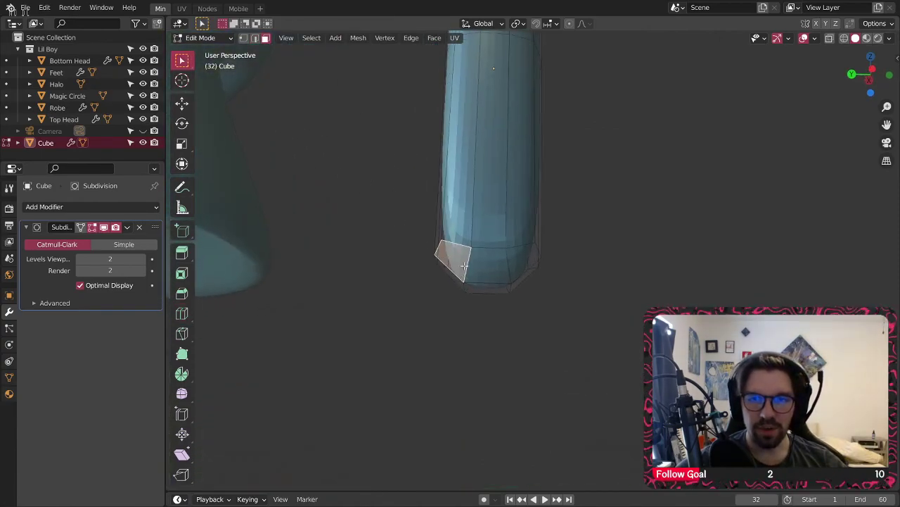
{"action": "middle_click_drag", "start_coordinate": [464, 274], "coordinate": [442, 213]}
{"action": "right_click", "coordinate": [442, 213]}
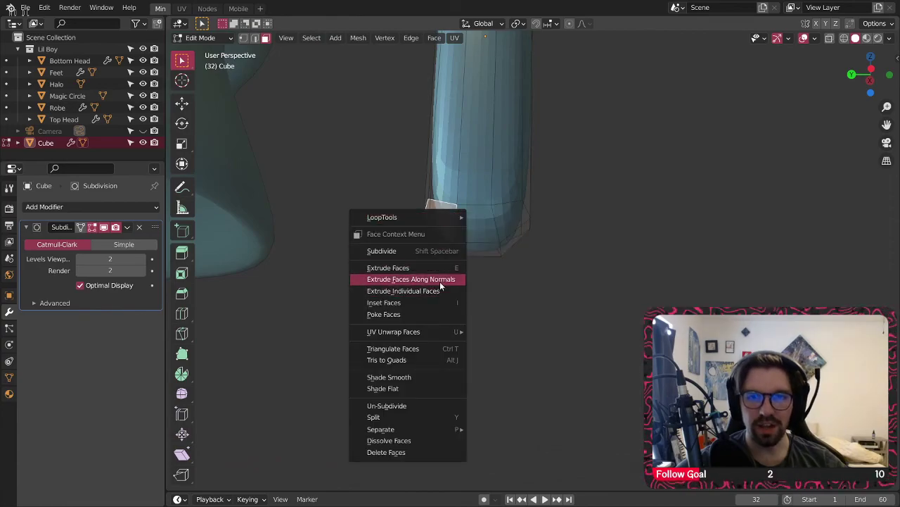
{"action": "left_click", "coordinate": [439, 279]}
{"action": "left_click", "coordinate": [450, 240]}
{"action": "middle_click_drag", "start_coordinate": [450, 239], "coordinate": [404, 258]}
{"action": "scroll", "coordinate": [404, 257], "scroll_direction": "down", "scroll_amount": 4}
{"action": "middle_click_drag", "start_coordinate": [479, 204], "coordinate": [497, 286], "text": "shift"}
{"action": "left_click", "coordinate": [534, 236]}
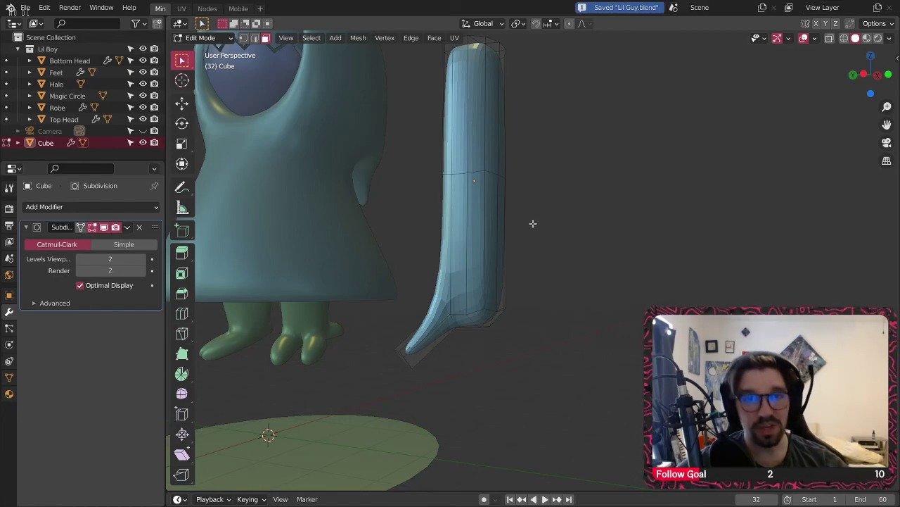
- Save Lil Guy.blend and open the recent file Big Man.blend, viewing its character from the front
{"action": "scroll", "coordinate": [533, 223], "scroll_direction": "down", "scroll_amount": 4}
{"action": "middle_click_drag", "start_coordinate": [533, 224], "coordinate": [235, 123]}
{"action": "key", "text": "ctrl+s"}
{"action": "left_click", "coordinate": [24, 7]}
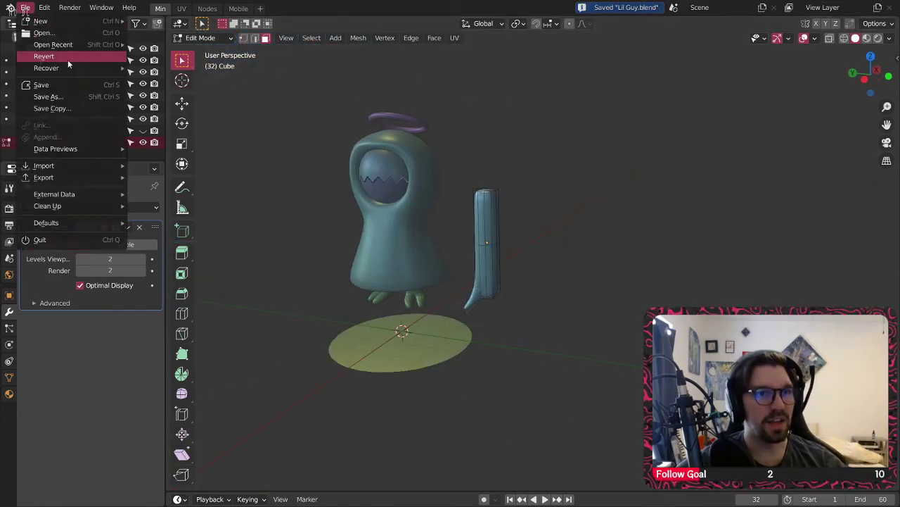
{"action": "mouse_move", "coordinate": [89, 45]}
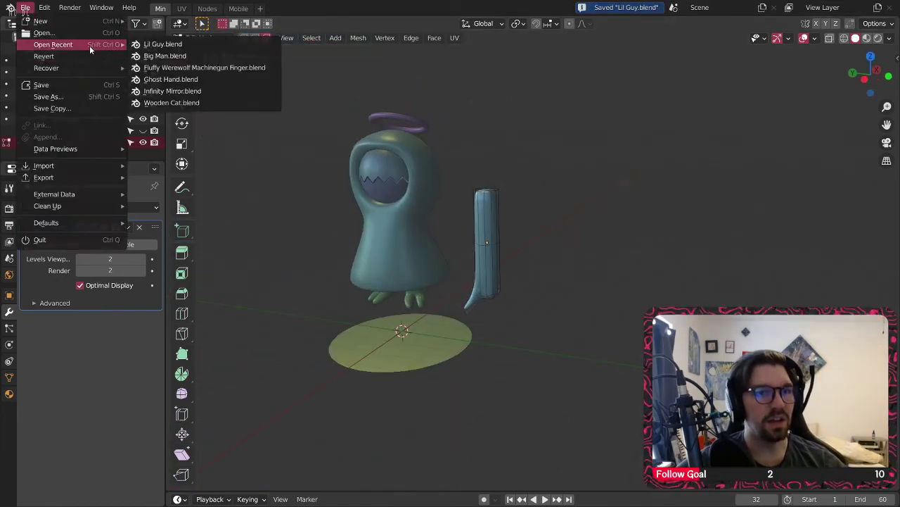
{"action": "left_click", "coordinate": [191, 60]}
{"action": "scroll", "coordinate": [402, 329], "scroll_direction": "up", "scroll_amount": 4}
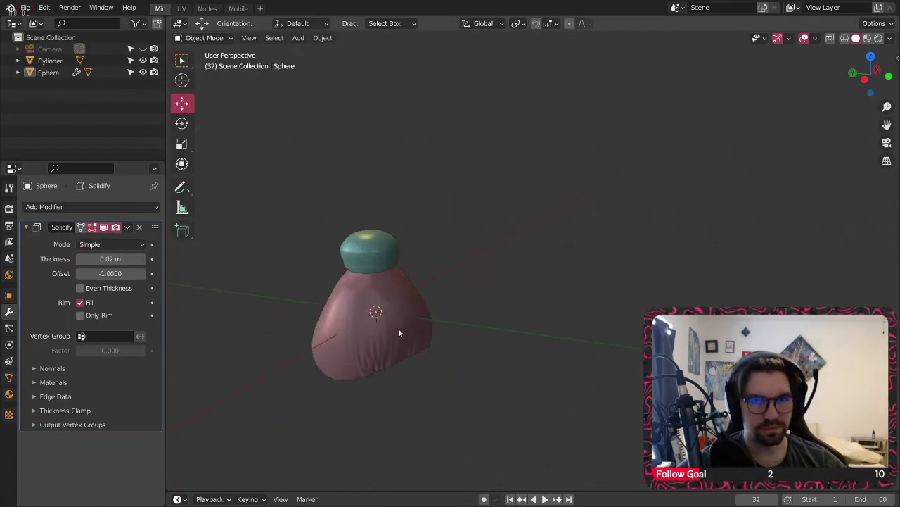
{"action": "middle_click_drag", "start_coordinate": [341, 270], "coordinate": [664, 194]}
{"action": "middle_click_drag", "start_coordinate": [357, 196], "coordinate": [349, 150]}
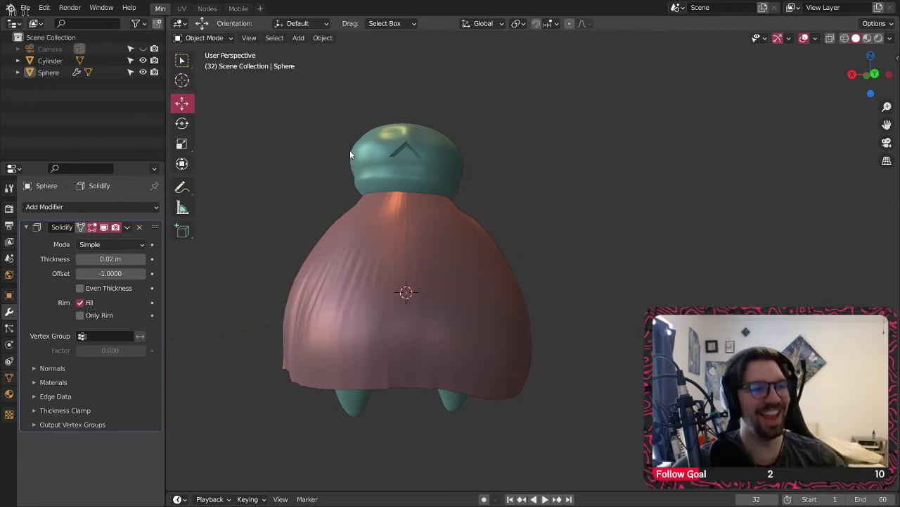
- Examine the Big Man character's head and cloak from several angles
{"action": "middle_click_drag", "start_coordinate": [568, 235], "coordinate": [446, 164]}
{"action": "scroll", "coordinate": [397, 148], "scroll_direction": "up", "scroll_amount": 2}
{"action": "scroll", "coordinate": [388, 166], "scroll_direction": "up", "scroll_amount": 3}
{"action": "scroll", "coordinate": [447, 189], "scroll_direction": "down", "scroll_amount": 3}
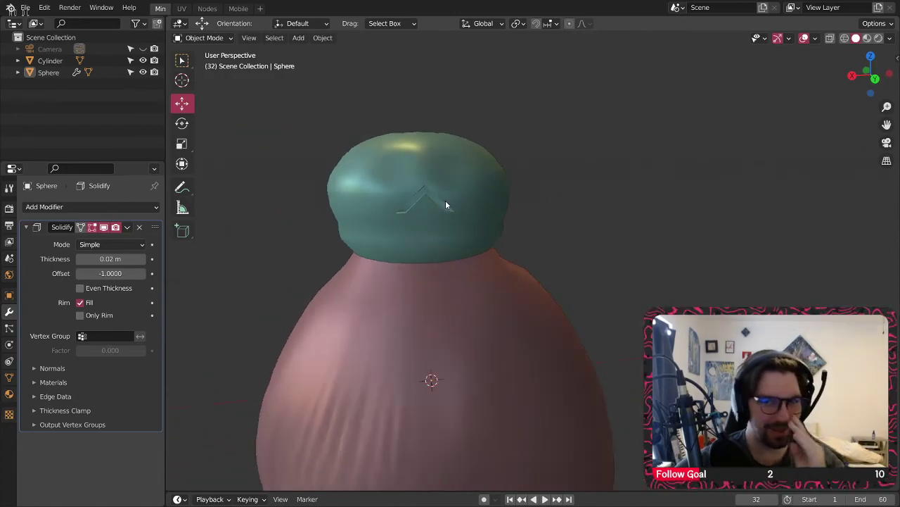
{"action": "middle_click_drag", "start_coordinate": [415, 250], "coordinate": [462, 248]}
{"action": "scroll", "coordinate": [440, 252], "scroll_direction": "up", "scroll_amount": 3}
{"action": "scroll", "coordinate": [465, 287], "scroll_direction": "down", "scroll_amount": 9}
{"action": "middle_click_drag", "start_coordinate": [476, 310], "coordinate": [415, 275]}
{"action": "scroll", "coordinate": [432, 260], "scroll_direction": "up", "scroll_amount": 4}
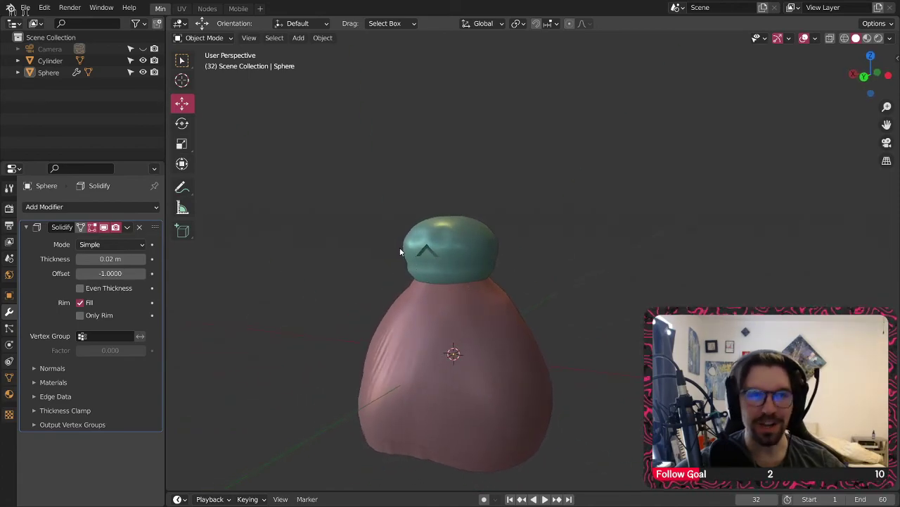
- Open the recent file Lil Guy.blend and bring the spike at the post's lower end into close view
{"action": "left_click", "coordinate": [24, 8]}
{"action": "mouse_move", "coordinate": [76, 44]}
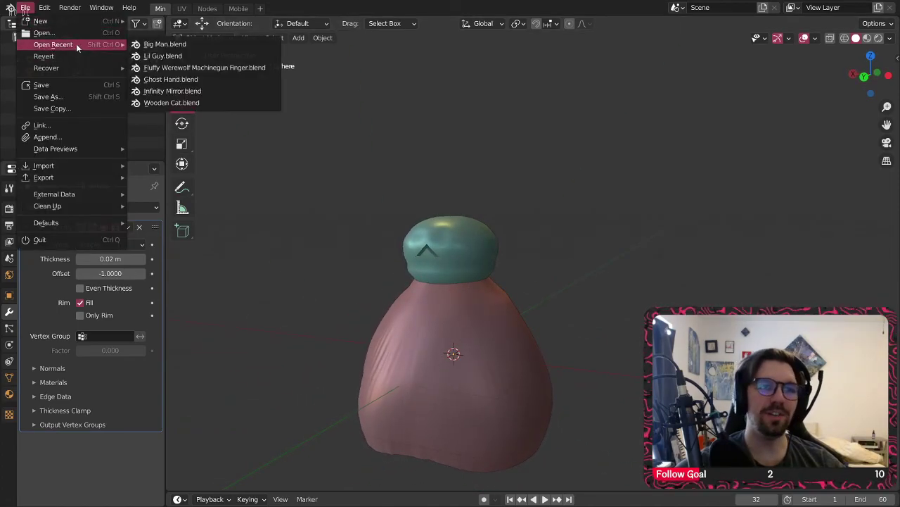
{"action": "left_click", "coordinate": [163, 54]}
{"action": "scroll", "coordinate": [462, 290], "scroll_direction": "down", "scroll_amount": 8}
{"action": "middle_click_drag", "start_coordinate": [475, 175], "coordinate": [473, 303], "text": "shift"}
{"action": "middle_click_drag", "start_coordinate": [521, 246], "coordinate": [394, 262]}
{"action": "scroll", "coordinate": [465, 270], "scroll_direction": "up", "scroll_amount": 4}
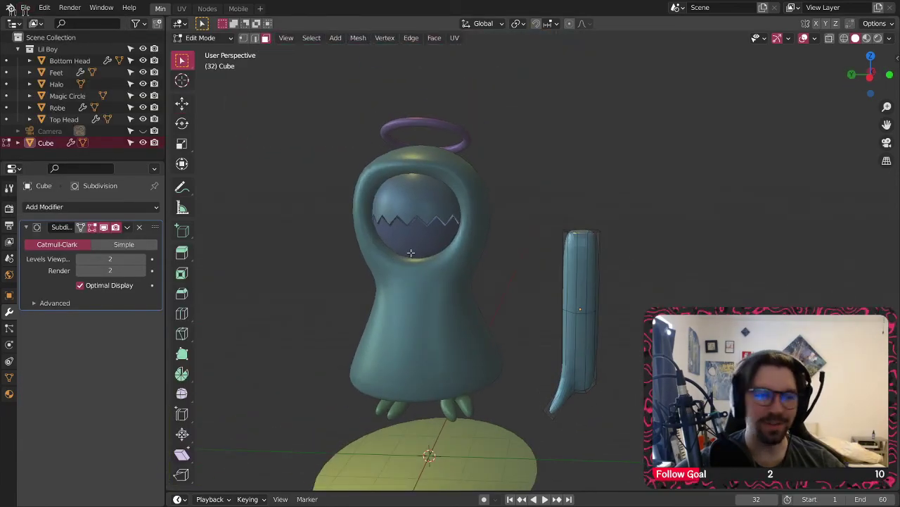
{"action": "middle_click_drag", "start_coordinate": [542, 362], "coordinate": [477, 292], "text": "shift"}
{"action": "scroll", "coordinate": [469, 305], "scroll_direction": "up", "scroll_amount": 4}
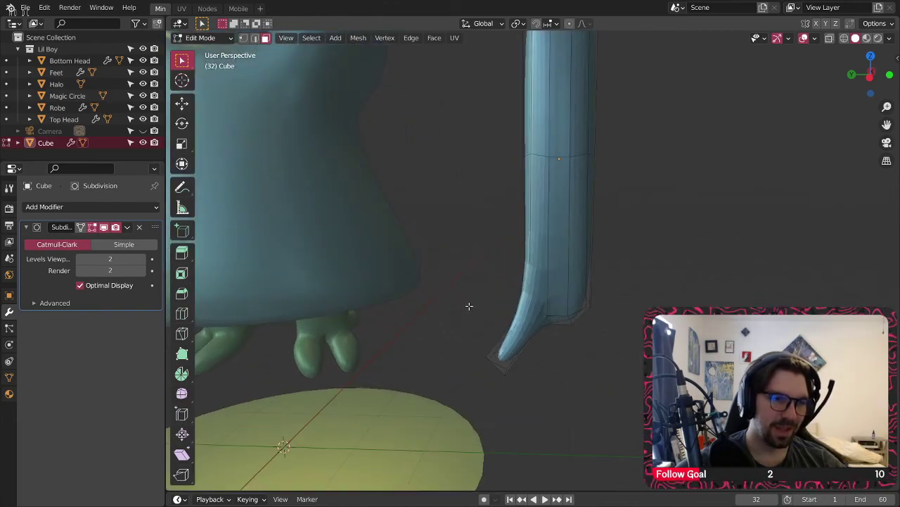
{"action": "middle_click_drag", "start_coordinate": [471, 323], "coordinate": [579, 312]}
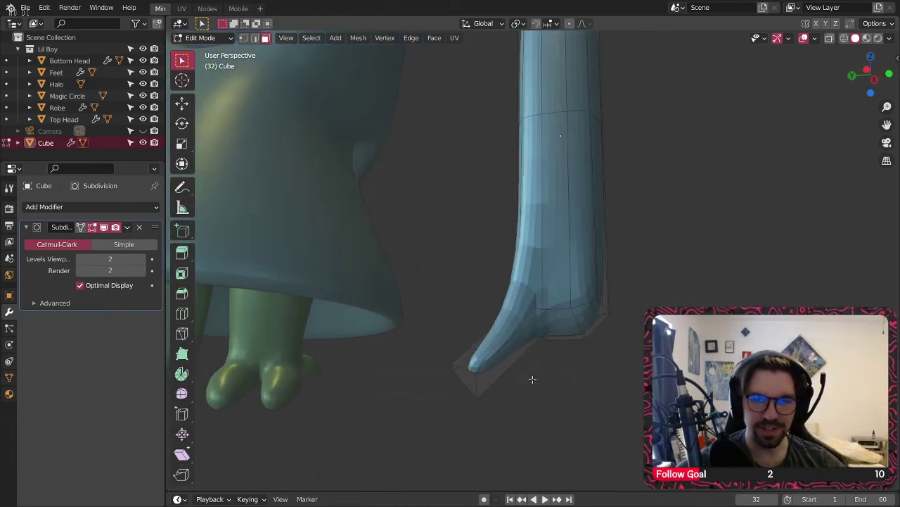
- Select the angled spike at the post's lower end in Edit Mode and delete its faces
{"action": "key", "text": "Tab"}
{"action": "middle_click_drag", "start_coordinate": [556, 356], "coordinate": [461, 322]}
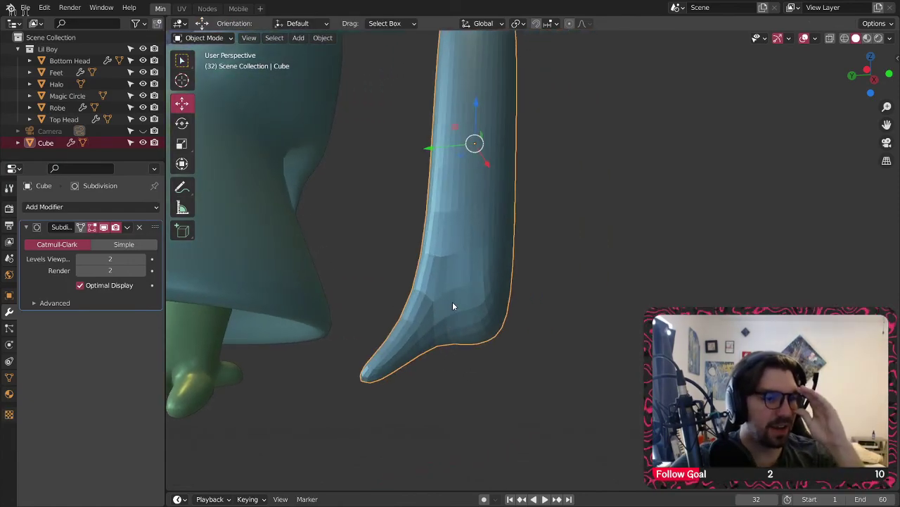
{"action": "middle_click_drag", "start_coordinate": [442, 288], "coordinate": [436, 197]}
{"action": "left_click", "coordinate": [204, 38]}
{"action": "left_click", "coordinate": [211, 63]}
{"action": "middle_click_drag", "start_coordinate": [371, 253], "coordinate": [407, 296]}
{"action": "left_click", "coordinate": [353, 324]}
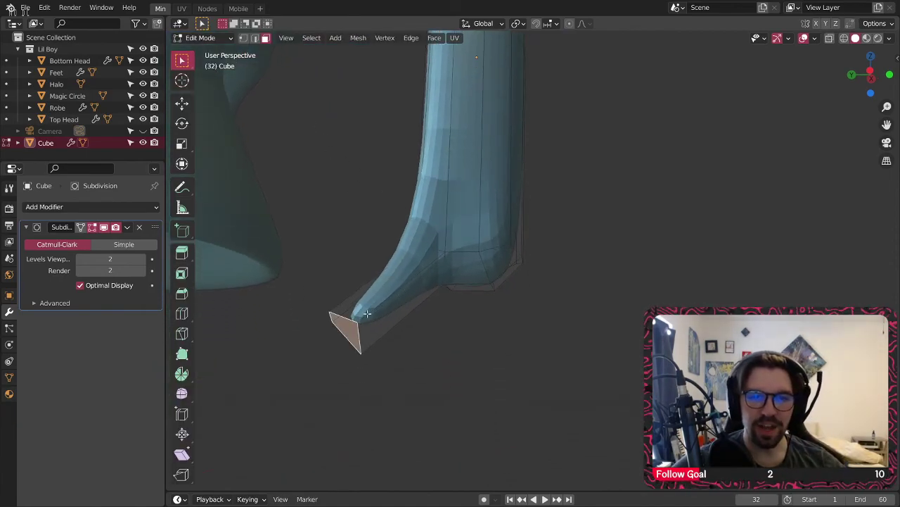
{"action": "key", "text": "l"}
{"action": "key", "text": "x"}
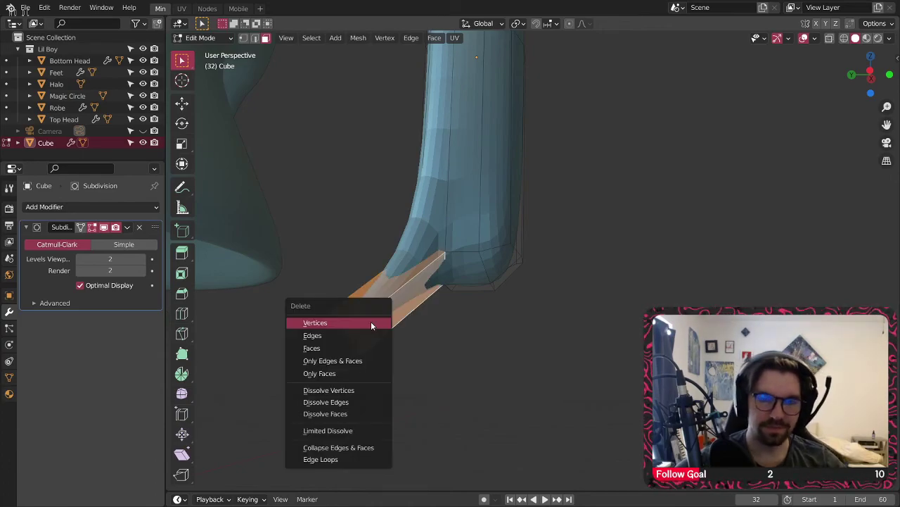
{"action": "left_click", "coordinate": [336, 347]}
- Fill the open corner hole at the post's lower end with a new face in vertex selection
{"action": "middle_click_drag", "start_coordinate": [338, 333], "coordinate": [267, 55]}
{"action": "middle_click_drag", "start_coordinate": [414, 245], "coordinate": [426, 244]}
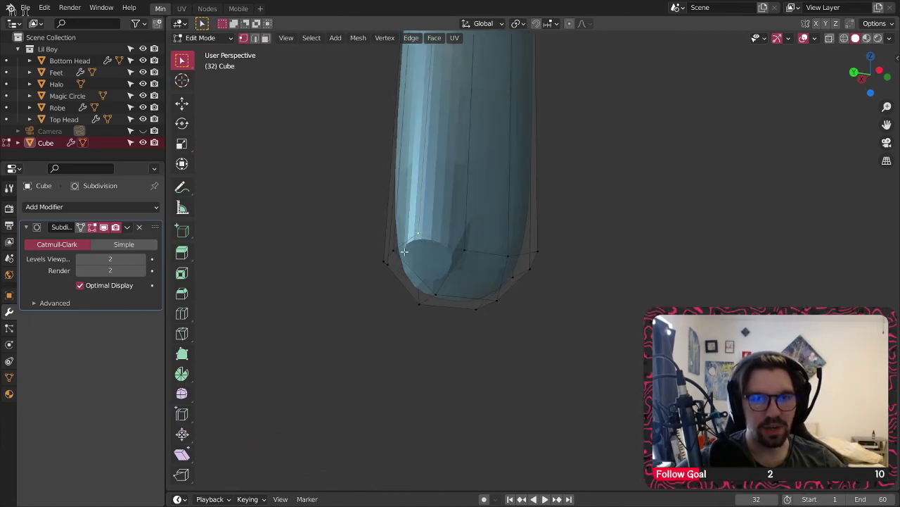
{"action": "key", "text": "f"}
{"action": "left_click", "coordinate": [636, 218]}
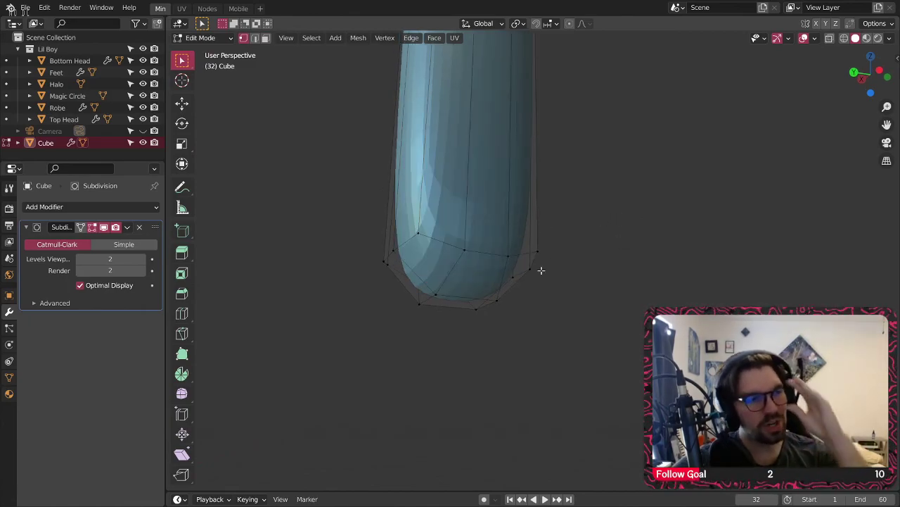
- Extrude three of the post's lower bevelled corner faces along their normals into angled spikes
{"action": "middle_click_drag", "start_coordinate": [512, 245], "coordinate": [263, 74]}
{"action": "left_click", "coordinate": [407, 274]}
{"action": "middle_click_drag", "start_coordinate": [409, 271], "coordinate": [436, 241]}
{"action": "key", "text": "alt+e"}
{"action": "left_click", "coordinate": [434, 237]}
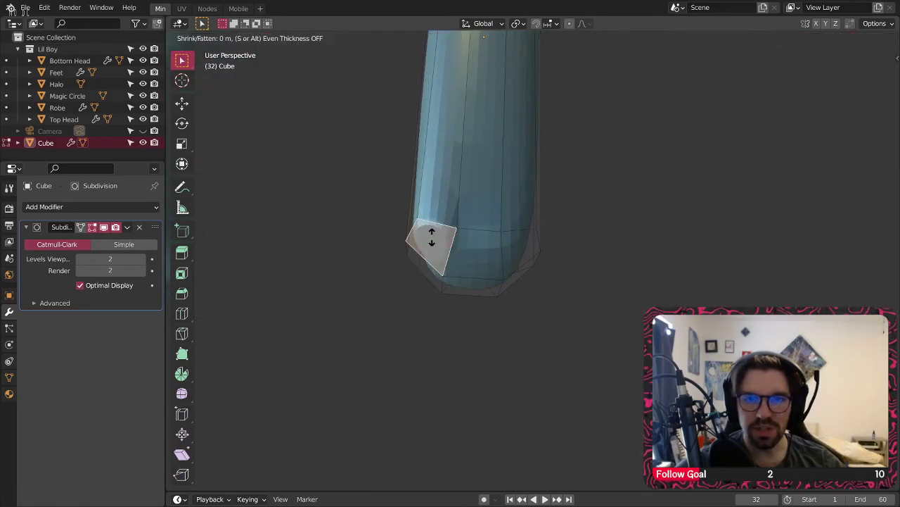
{"action": "left_click", "coordinate": [470, 171]}
{"action": "left_click", "coordinate": [471, 241]}
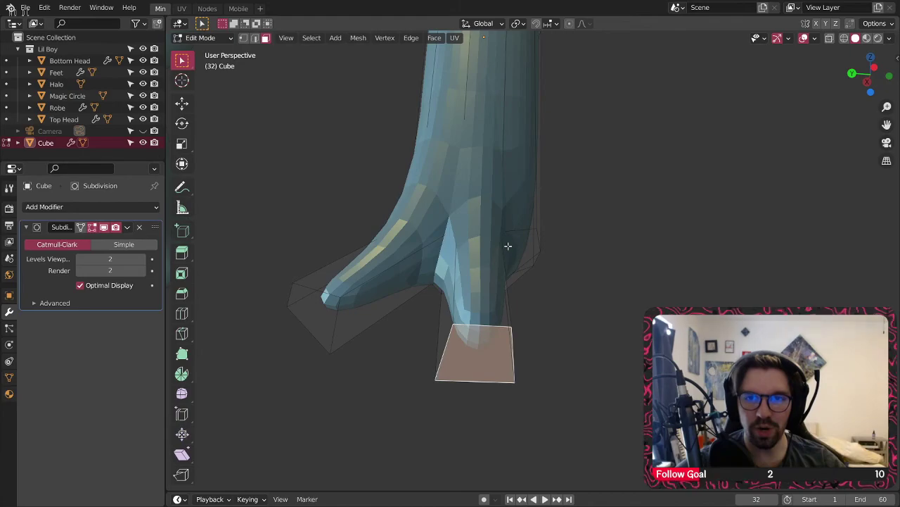
{"action": "left_click", "coordinate": [515, 245]}
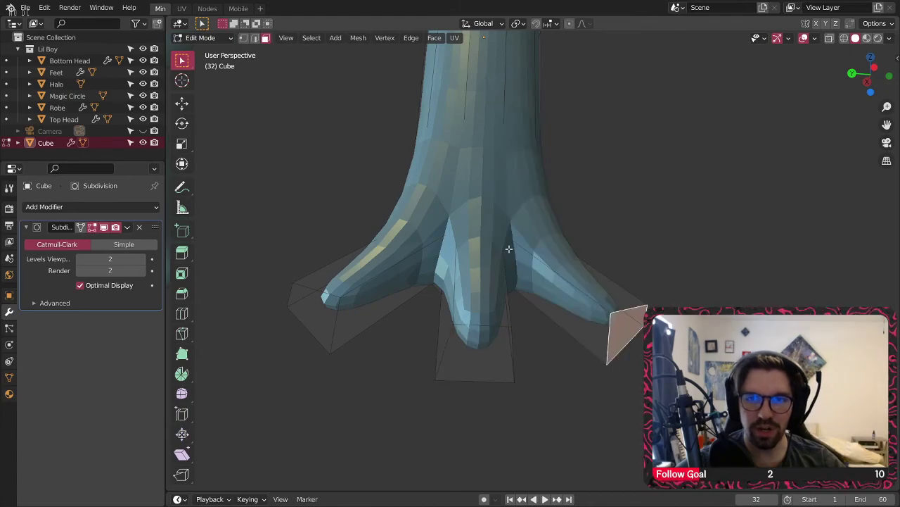
- Extrude the remaining lower corner face of the post along its normal into a fourth spike
{"action": "middle_click_drag", "start_coordinate": [509, 249], "coordinate": [627, 257]}
{"action": "left_click", "coordinate": [420, 110]}
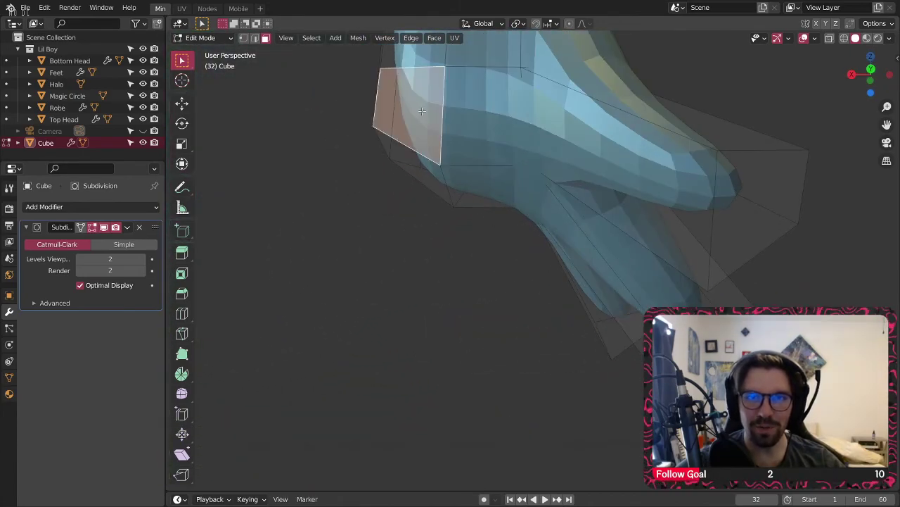
{"action": "key", "text": "shift+e"}
{"action": "right_click", "coordinate": [413, 120]}
{"action": "middle_click_drag", "start_coordinate": [431, 110], "coordinate": [374, 274]}
{"action": "middle_click_drag", "start_coordinate": [317, 326], "coordinate": [250, 340]}
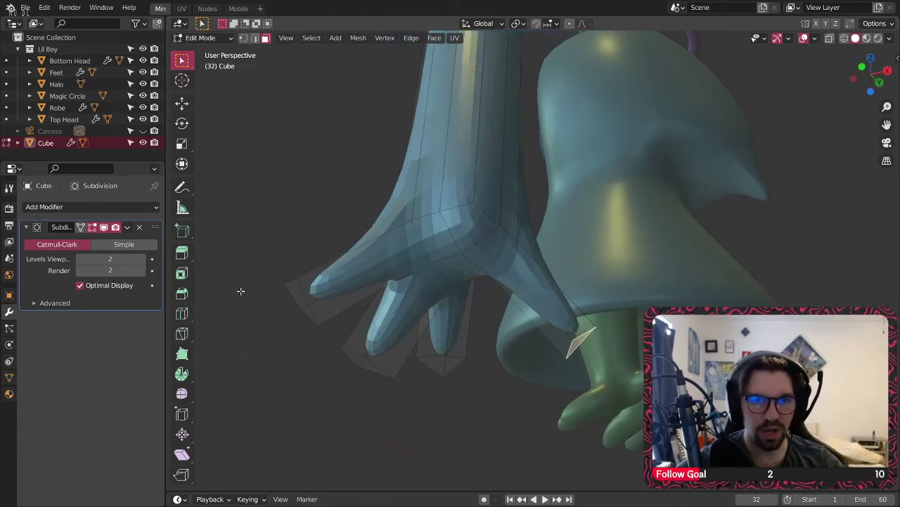
- Cut one edge loop around the middle of each of the four spikes and return to box selection
{"action": "left_click", "coordinate": [181, 313]}
{"action": "left_click", "coordinate": [380, 303]}
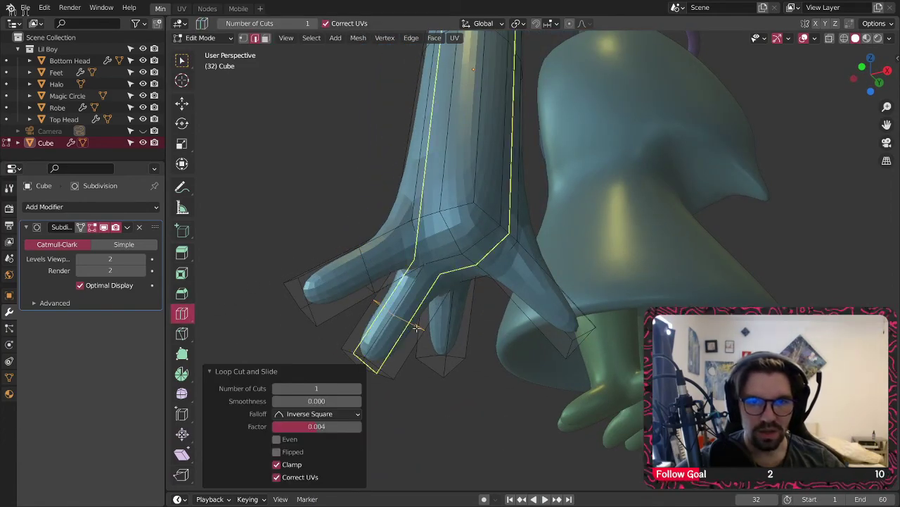
{"action": "middle_click_drag", "start_coordinate": [536, 310], "coordinate": [667, 255]}
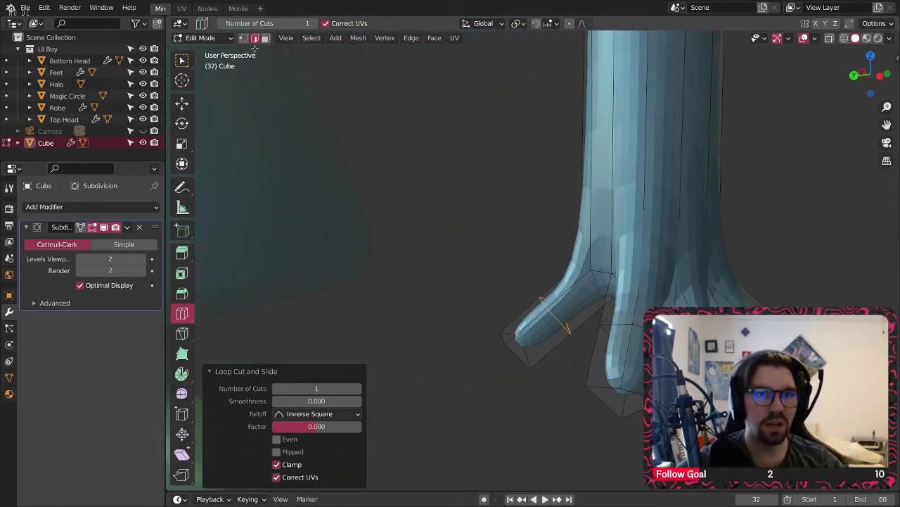
{"action": "left_click", "coordinate": [181, 59]}
{"action": "middle_click_drag", "start_coordinate": [394, 232], "coordinate": [454, 285]}
{"action": "middle_click_drag", "start_coordinate": [401, 391], "coordinate": [408, 325]}
{"action": "scroll", "coordinate": [488, 276], "scroll_direction": "down", "scroll_amount": 3}
{"action": "middle_click_drag", "start_coordinate": [488, 276], "coordinate": [507, 243]}
{"action": "scroll", "coordinate": [610, 195], "scroll_direction": "down", "scroll_amount": 5}
{"action": "middle_click_drag", "start_coordinate": [507, 243], "coordinate": [485, 211]}
{"action": "scroll", "coordinate": [565, 273], "scroll_direction": "up", "scroll_amount": 5}
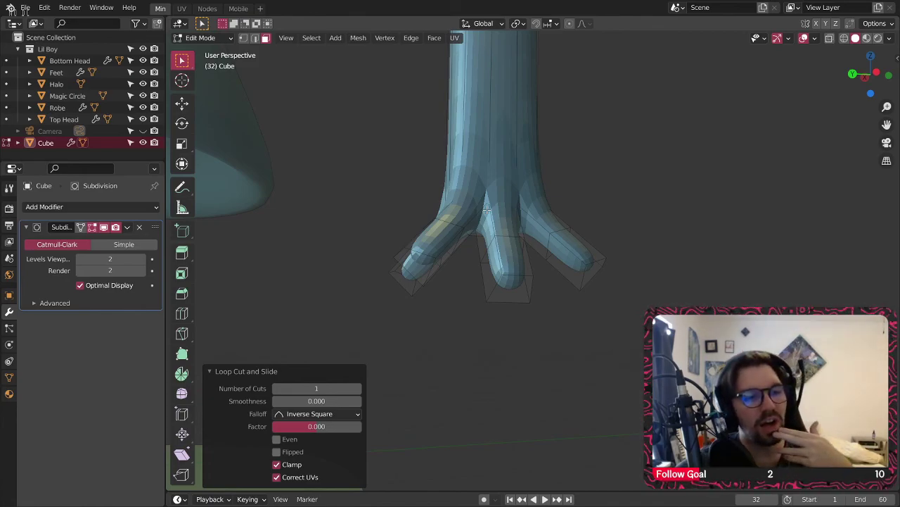
- Select the end faces of all four spikes and move them down about 0.7 m along global Z
{"action": "mouse_move", "coordinate": [432, 253]}
{"action": "middle_mouse_down"}
{"action": "mouse_move", "coordinate": [401, 257]}
{"action": "mouse_move", "coordinate": [428, 253]}
{"action": "middle_mouse_up"}
{"action": "left_click", "coordinate": [428, 253]}
{"action": "left_click", "coordinate": [553, 293], "text": "shift"}
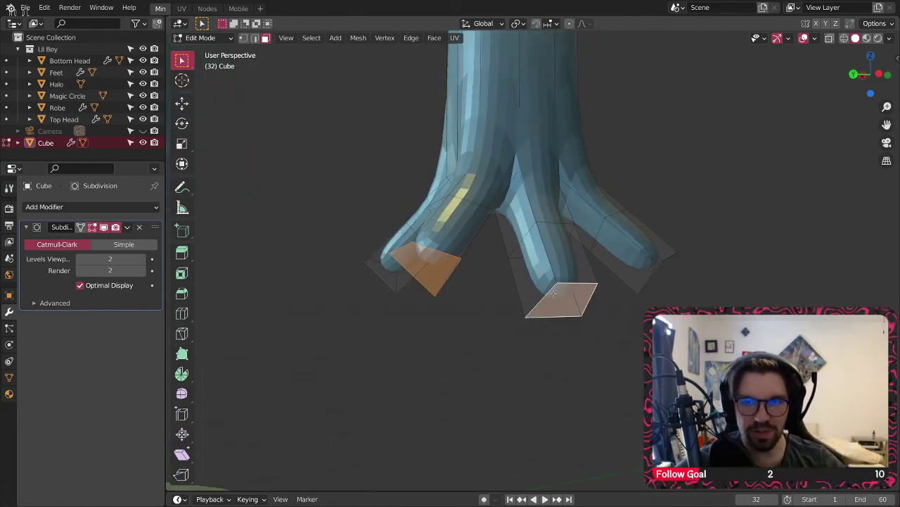
{"action": "middle_click_drag", "start_coordinate": [655, 277], "coordinate": [634, 277]}
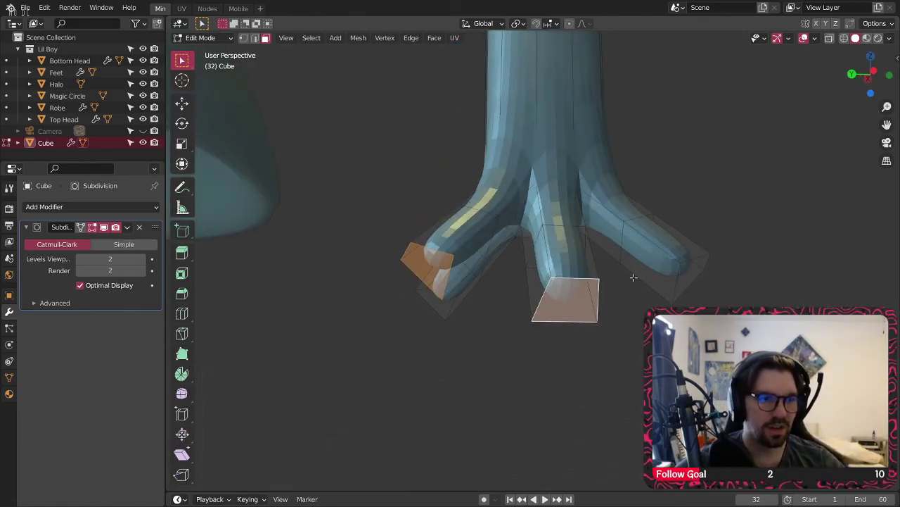
{"action": "left_click", "coordinate": [680, 278], "text": "shift"}
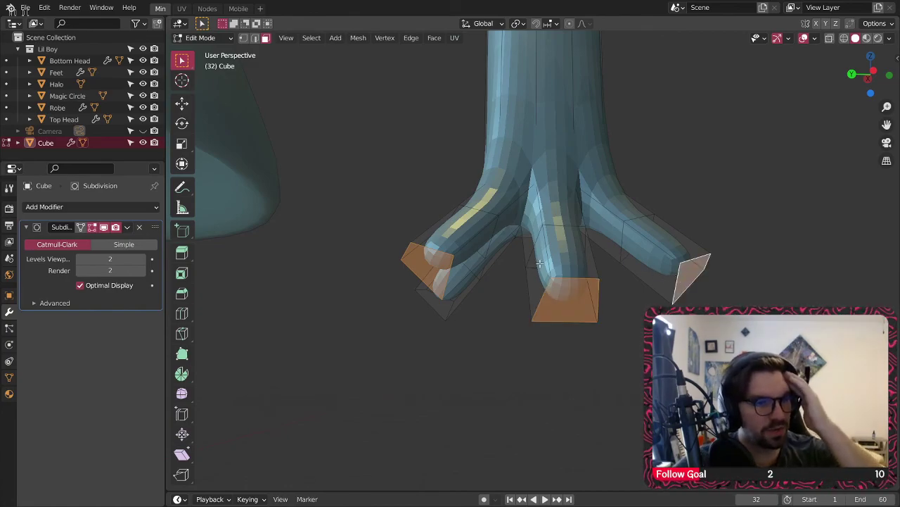
{"action": "middle_click_drag", "start_coordinate": [540, 264], "coordinate": [550, 235]}
{"action": "middle_click_drag", "start_coordinate": [250, 195], "coordinate": [374, 218]}
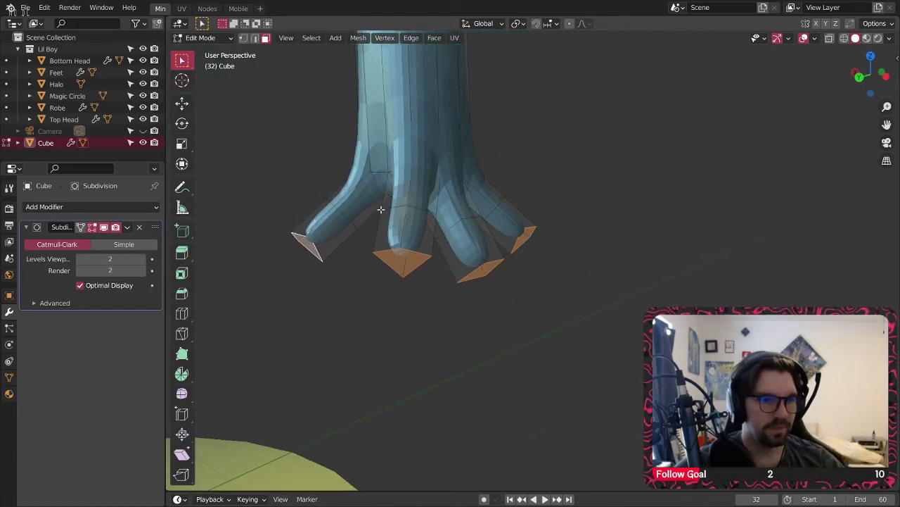
{"action": "left_click", "coordinate": [182, 104]}
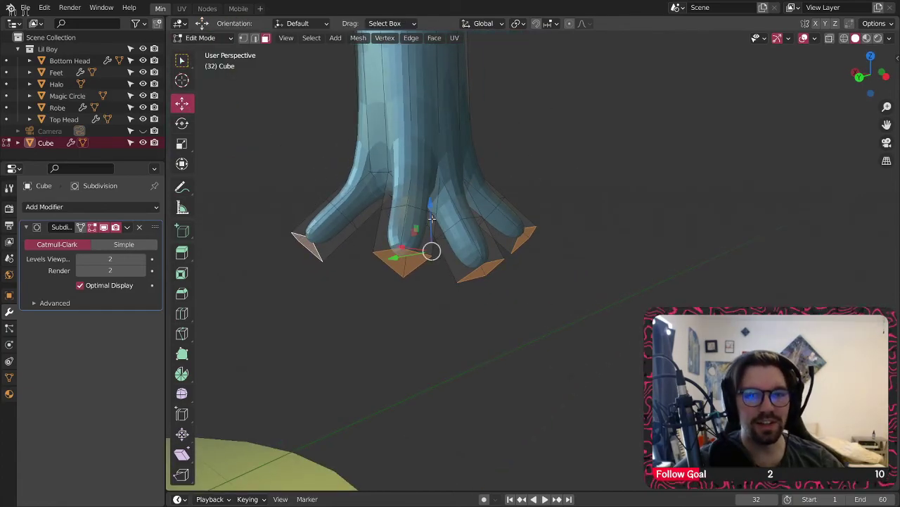
{"action": "left_click_drag", "start_coordinate": [433, 205], "coordinate": [416, 280]}
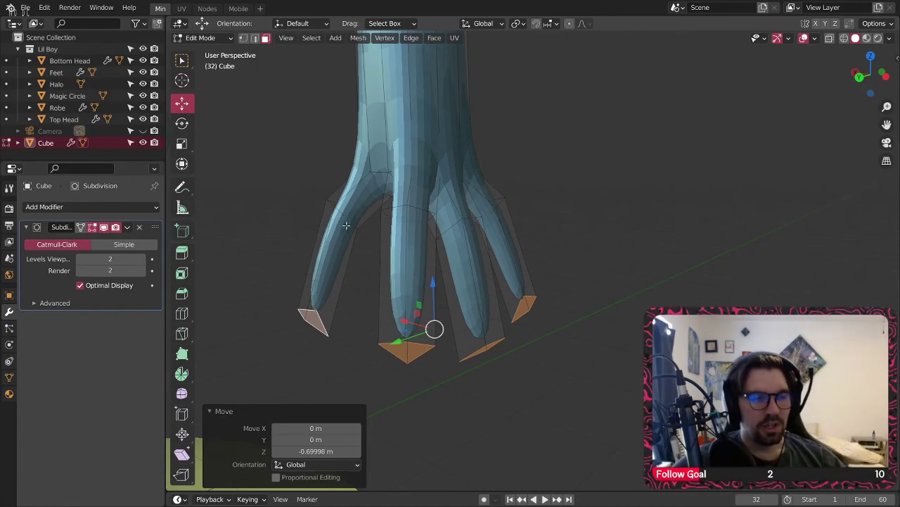
- Select one spike's end face and merge its vertices at center into a single point
{"action": "scroll", "coordinate": [336, 266], "scroll_direction": "up", "scroll_amount": 3}
{"action": "scroll", "coordinate": [320, 335], "scroll_direction": "down", "scroll_amount": 1}
{"action": "middle_click_drag", "start_coordinate": [320, 334], "coordinate": [382, 258]}
{"action": "left_click", "coordinate": [334, 261]}
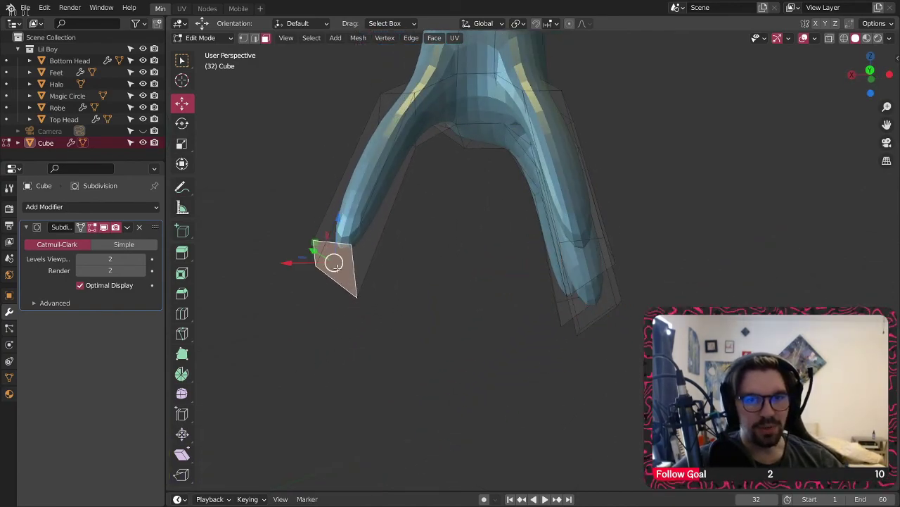
{"action": "left_click", "coordinate": [242, 39]}
{"action": "right_click", "coordinate": [335, 249]}
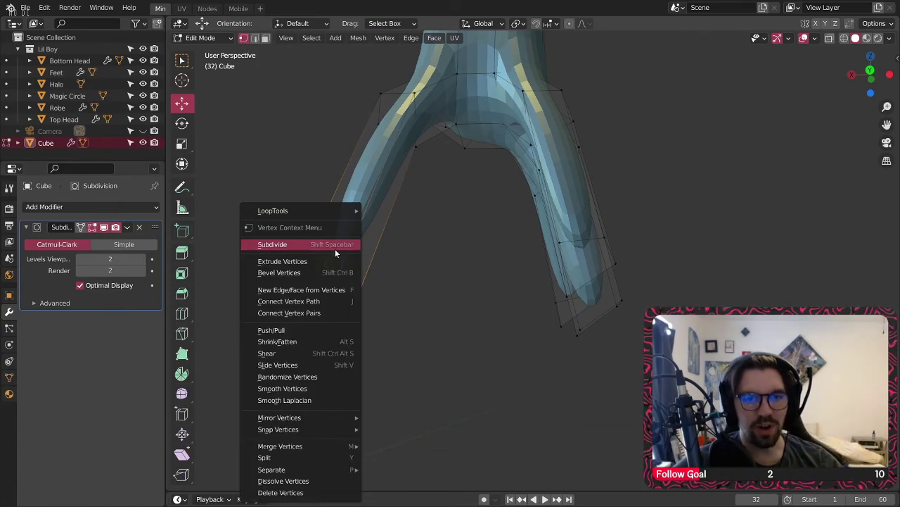
{"action": "mouse_move", "coordinate": [341, 450]}
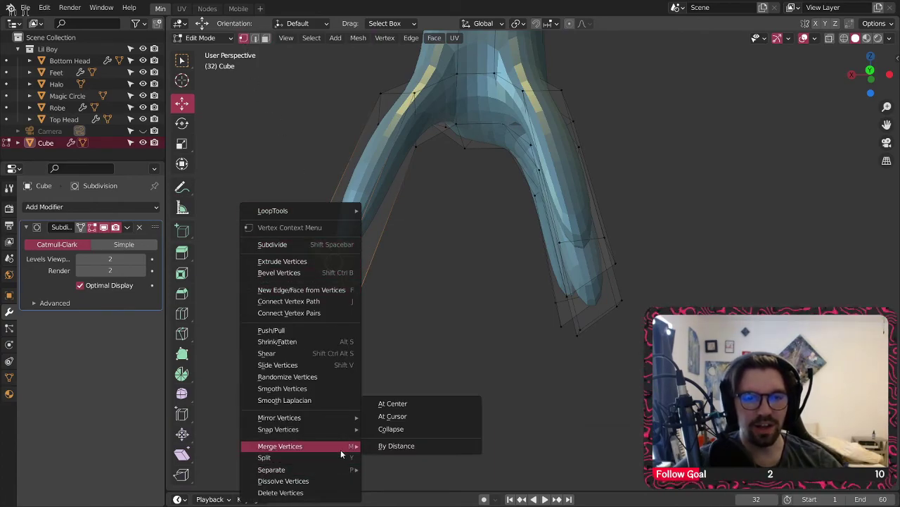
{"action": "left_click", "coordinate": [397, 406]}
- Repeat the center merge on the end faces of the other three spikes in face selection
{"action": "left_click", "coordinate": [265, 40]}
{"action": "middle_click_drag", "start_coordinate": [492, 246], "coordinate": [504, 265]}
{"action": "left_click", "coordinate": [502, 262]}
{"action": "key", "text": "shift+r"}
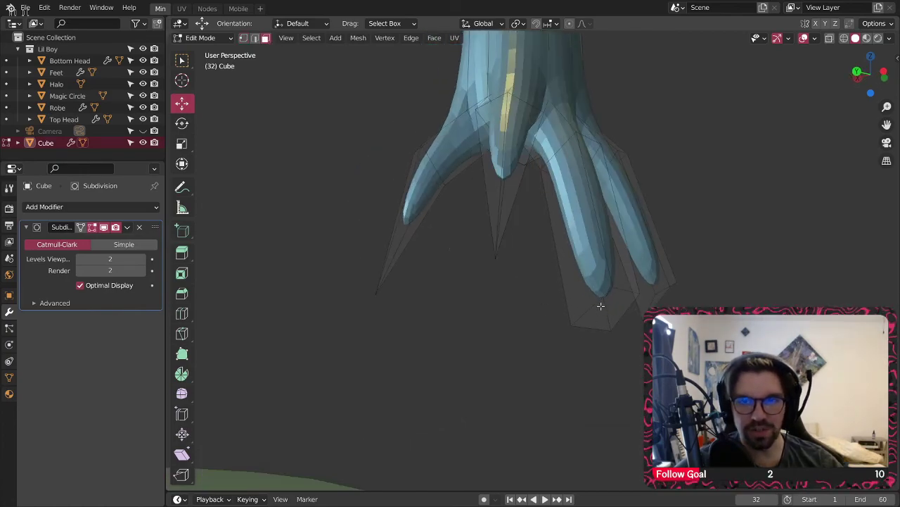
{"action": "left_click", "coordinate": [601, 308]}
{"action": "key", "text": "shift+r"}
{"action": "middle_click_drag", "start_coordinate": [714, 309], "coordinate": [683, 305]}
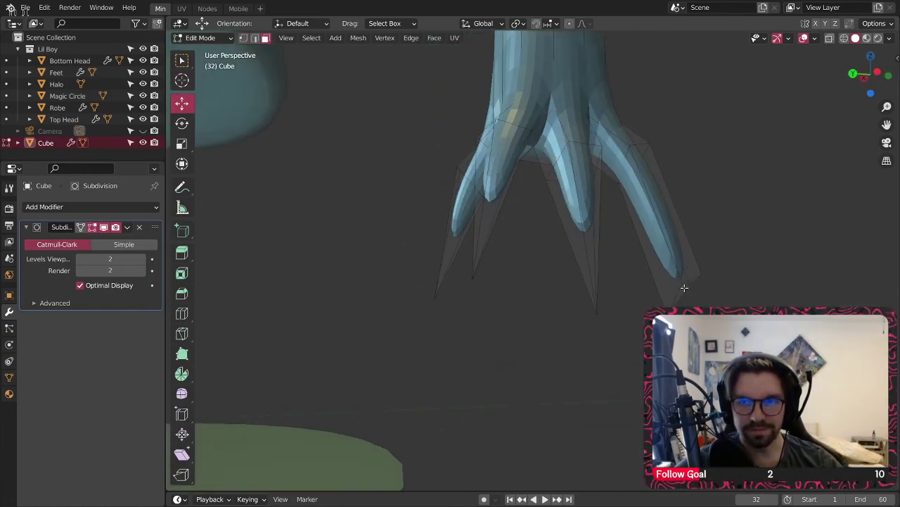
{"action": "left_click", "coordinate": [685, 289]}
{"action": "key", "text": "shift+r"}
{"action": "middle_click_drag", "start_coordinate": [602, 204], "coordinate": [622, 211]}
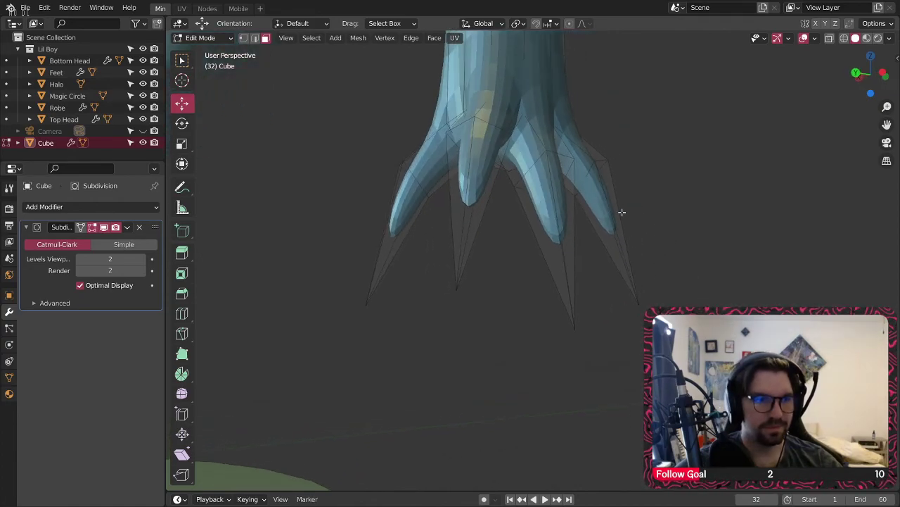
- Select the lengthwise edges converging on all four claw tips, crease them to 1.000 and return to Object Mode
{"action": "middle_click_drag", "start_coordinate": [386, 219], "coordinate": [366, 227]}
{"action": "left_click", "coordinate": [328, 218], "text": "shift"}
{"action": "left_click", "coordinate": [319, 226], "text": "shift"}
{"action": "left_click", "coordinate": [383, 225], "text": "shift"}
{"action": "left_click", "coordinate": [373, 227], "text": "shift"}
{"action": "left_click", "coordinate": [350, 230], "text": "shift"}
{"action": "left_click", "coordinate": [316, 237], "text": "shift"}
{"action": "left_click", "coordinate": [295, 243], "text": "shift"}
{"action": "left_click", "coordinate": [278, 234], "text": "shift"}
{"action": "left_click", "coordinate": [242, 211], "text": "shift"}
{"action": "left_click", "coordinate": [243, 211], "text": "shift"}
{"action": "left_click", "coordinate": [227, 180], "text": "shift"}
{"action": "middle_click_drag", "start_coordinate": [227, 180], "coordinate": [291, 193]}
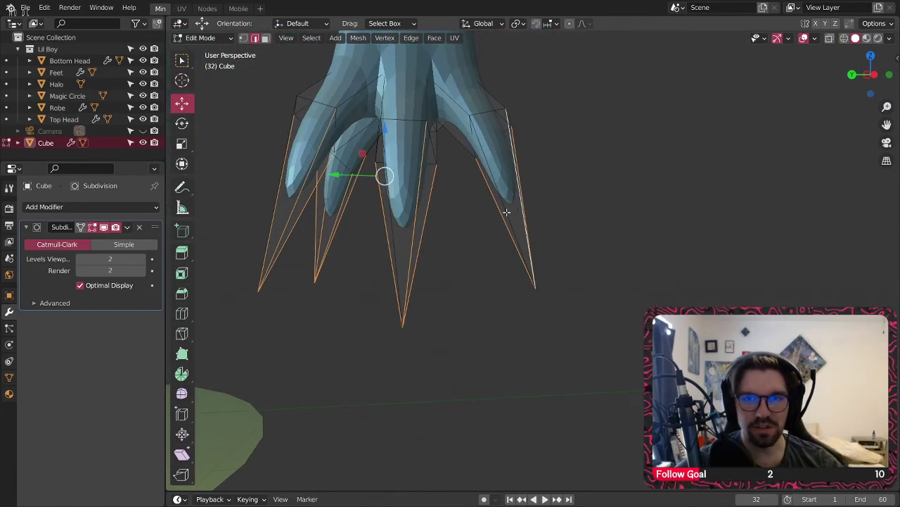
{"action": "middle_click_drag", "start_coordinate": [417, 237], "coordinate": [408, 204]}
{"action": "scroll", "coordinate": [460, 223], "scroll_direction": "down", "scroll_amount": 3}
{"action": "scroll", "coordinate": [349, 247], "scroll_direction": "up", "scroll_amount": 2}
{"action": "key", "text": "shift+e"}
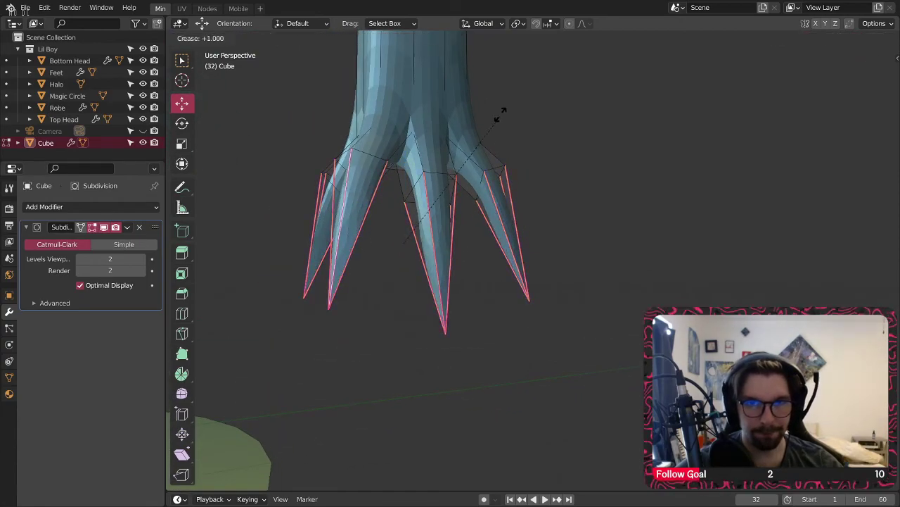
{"action": "left_click", "coordinate": [533, 83]}
{"action": "left_click", "coordinate": [202, 37]}
{"action": "left_click", "coordinate": [204, 53]}
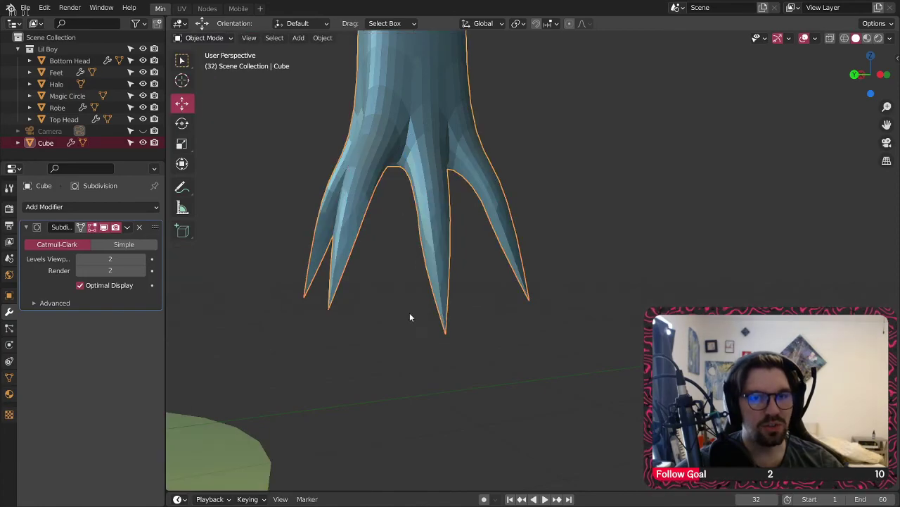
{"action": "middle_click_drag", "start_coordinate": [412, 210], "coordinate": [423, 254]}
{"action": "scroll", "coordinate": [410, 296], "scroll_direction": "up", "scroll_amount": 3}
{"action": "middle_click_drag", "start_coordinate": [410, 295], "coordinate": [424, 269]}
{"action": "scroll", "coordinate": [417, 272], "scroll_direction": "down", "scroll_amount": 1}
{"action": "left_click", "coordinate": [204, 38]}
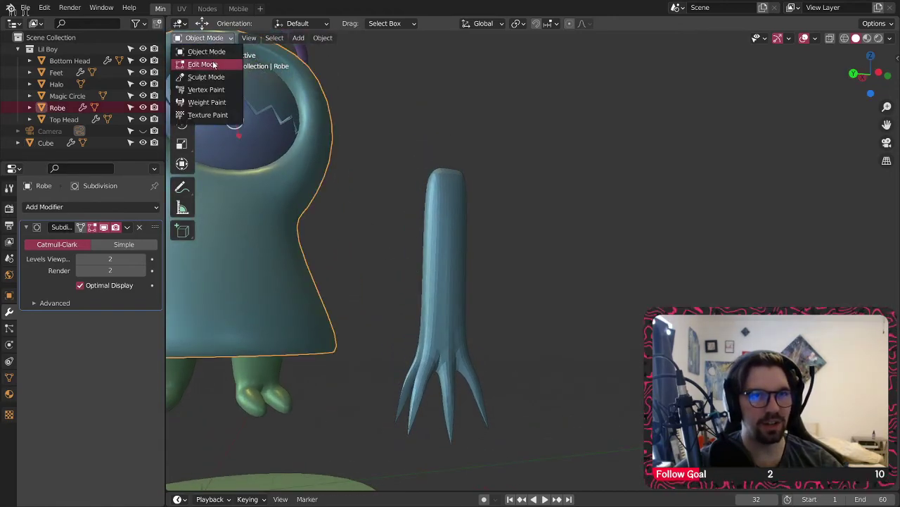
{"action": "left_click", "coordinate": [202, 64]}
{"action": "middle_click_drag", "start_coordinate": [442, 312], "coordinate": [432, 276], "text": "shift"}
{"action": "left_click", "coordinate": [197, 38]}
{"action": "left_click", "coordinate": [205, 51]}
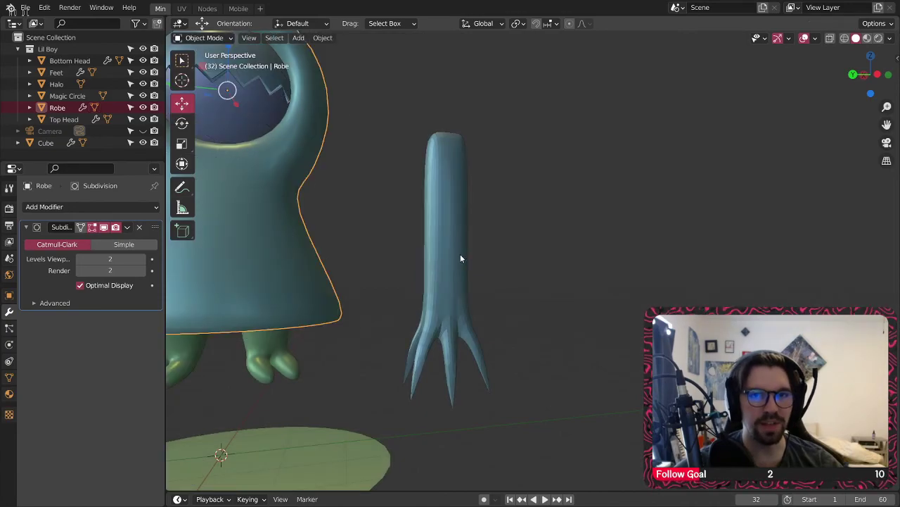
- Add a loop cut around the clawed limb just above the claws, with a slide factor of about 0.628
{"action": "left_click", "coordinate": [204, 38]}
{"action": "left_click", "coordinate": [203, 64]}
{"action": "scroll", "coordinate": [423, 288], "scroll_direction": "up", "scroll_amount": 4}
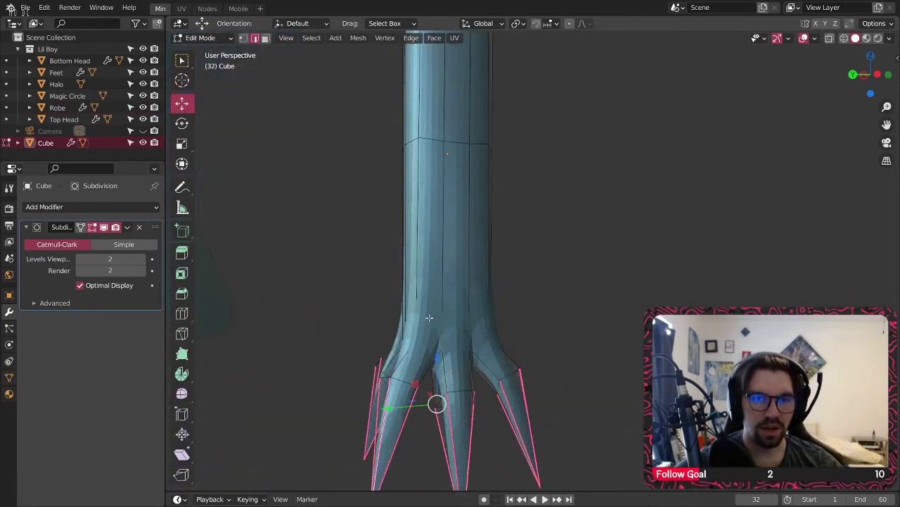
{"action": "middle_click_drag", "start_coordinate": [424, 288], "coordinate": [439, 295]}
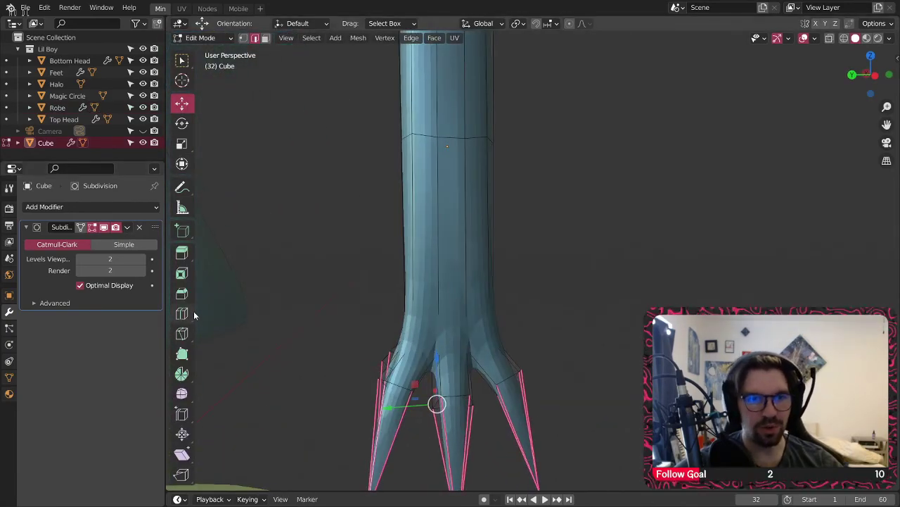
{"action": "left_click_drag", "start_coordinate": [392, 277], "coordinate": [419, 259]}
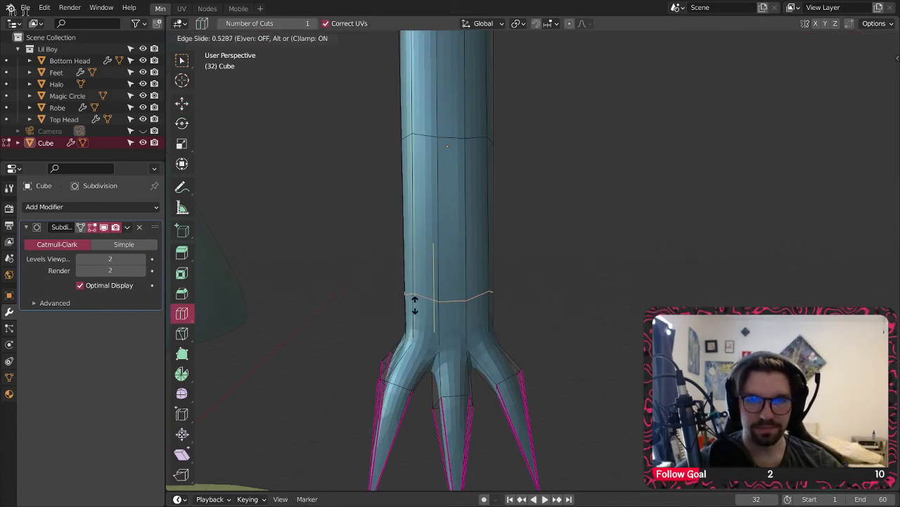
{"action": "left_click_drag", "start_coordinate": [413, 317], "coordinate": [414, 315]}
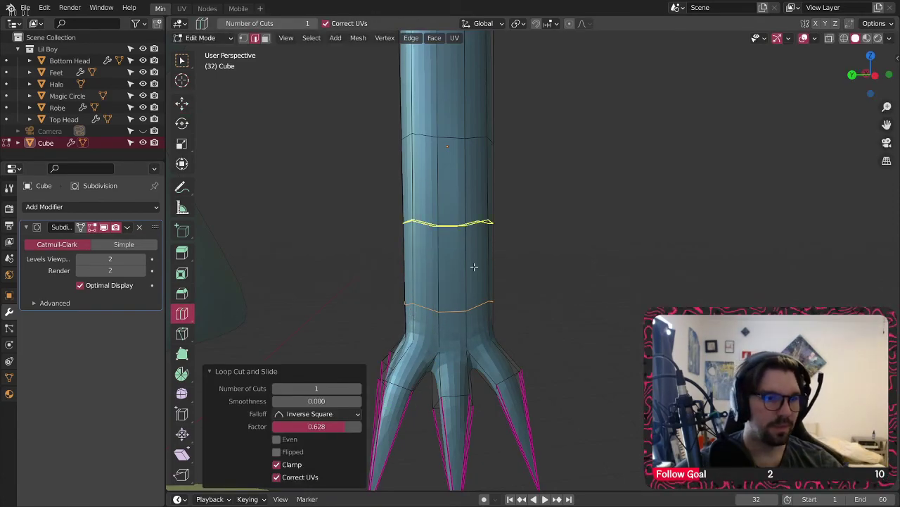
- Scale the new wrist loop by about 1.316, shift it along global Y and move it about 0.19 m along X
{"action": "key", "text": "s"}
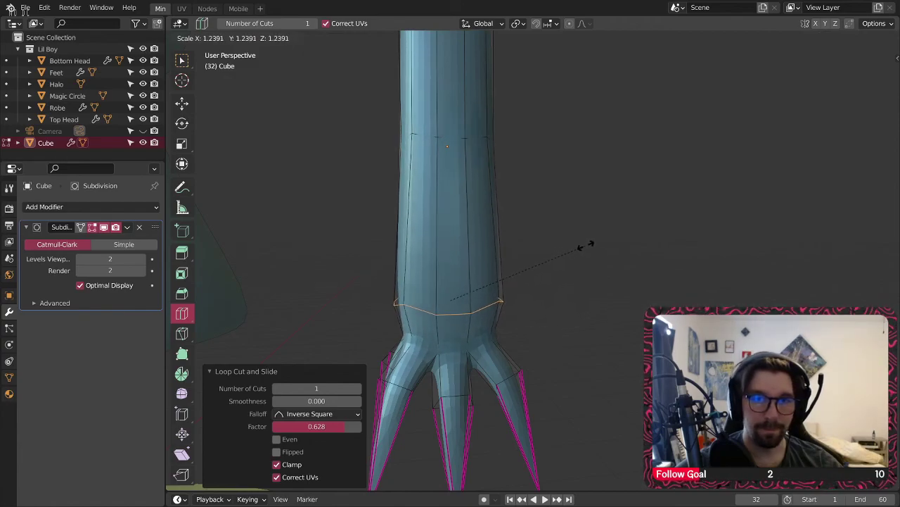
{"action": "left_click", "coordinate": [595, 242]}
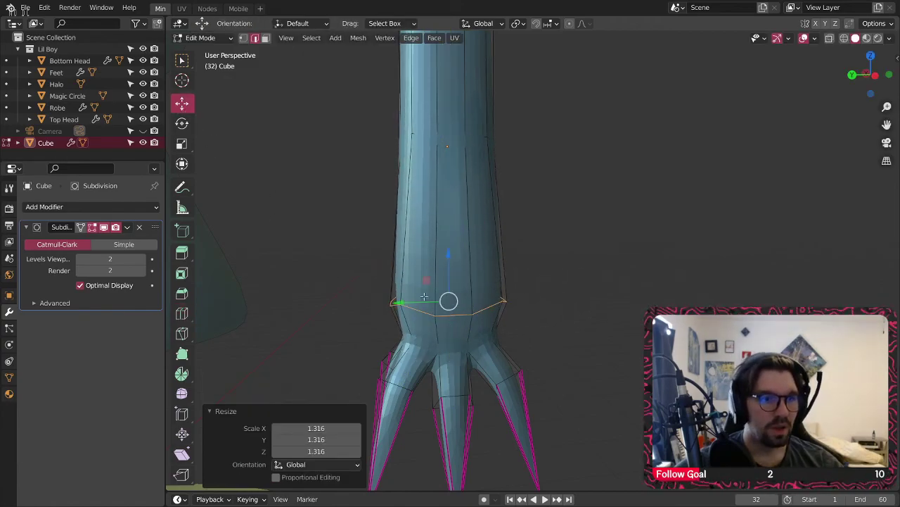
{"action": "left_click_drag", "start_coordinate": [399, 303], "coordinate": [415, 305]}
{"action": "middle_click_drag", "start_coordinate": [414, 305], "coordinate": [486, 320]}
{"action": "scroll", "coordinate": [485, 320], "scroll_direction": "up", "scroll_amount": 1}
{"action": "middle_click_drag", "start_coordinate": [351, 338], "coordinate": [424, 328]}
{"action": "mouse_move", "coordinate": [378, 317]}
{"action": "left_mouse_down"}
{"action": "mouse_move", "coordinate": [355, 323]}
{"action": "mouse_move", "coordinate": [369, 313]}
{"action": "left_mouse_up"}
{"action": "middle_click_drag", "start_coordinate": [370, 313], "coordinate": [385, 260]}
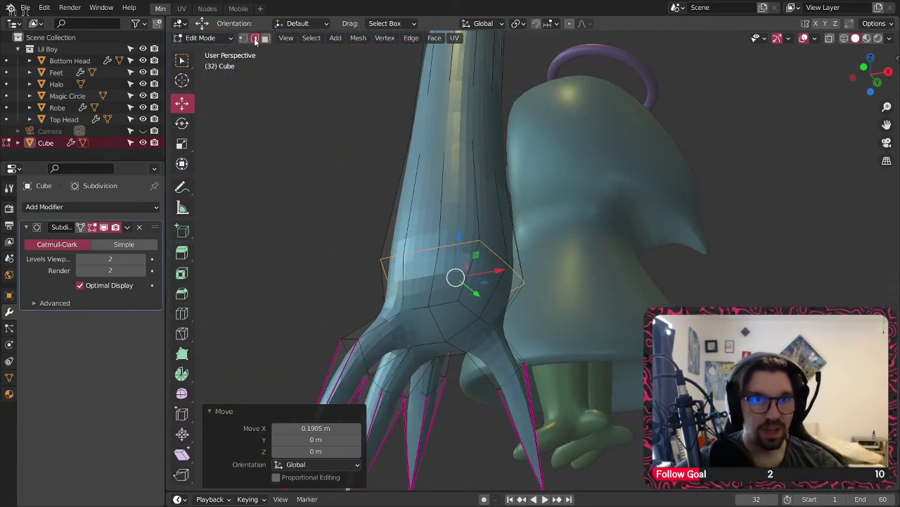
- In vertex selection, select the vertices around one face above the claws and raise them along Z
{"action": "left_click", "coordinate": [477, 242]}
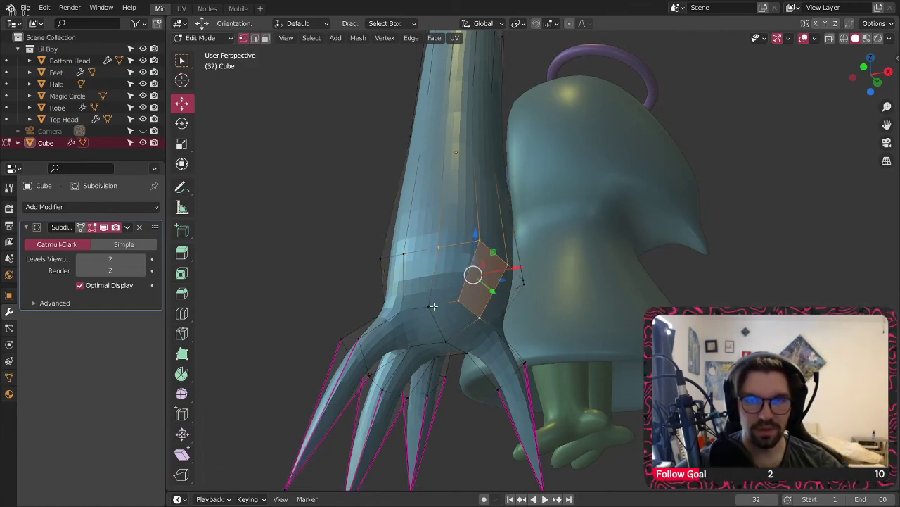
{"action": "left_click_drag", "start_coordinate": [468, 241], "coordinate": [470, 211]}
{"action": "left_click", "coordinate": [315, 234]}
- Return to Object Mode and examine the reshaped wrist and claws from several sides
{"action": "left_click", "coordinate": [211, 38]}
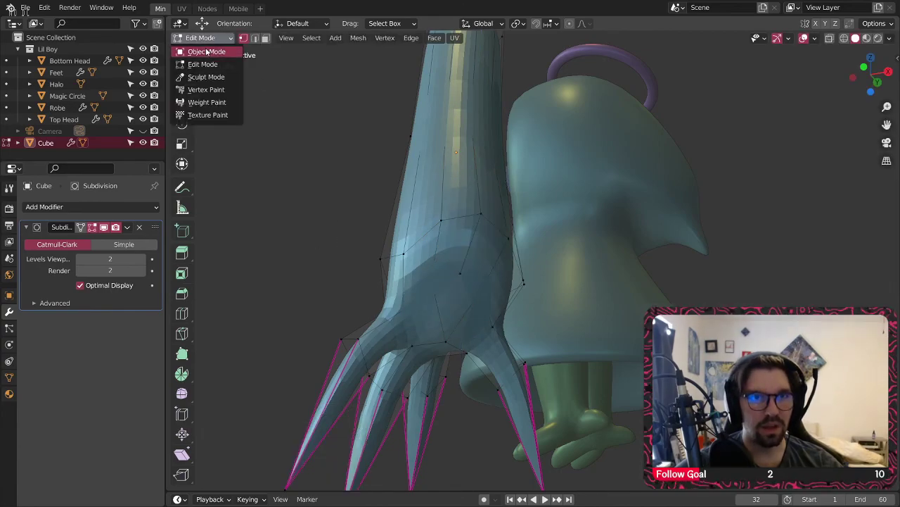
{"action": "left_click", "coordinate": [209, 50]}
{"action": "scroll", "coordinate": [322, 213], "scroll_direction": "down", "scroll_amount": 4}
{"action": "middle_click_drag", "start_coordinate": [322, 213], "coordinate": [436, 230]}
{"action": "scroll", "coordinate": [338, 233], "scroll_direction": "up", "scroll_amount": 4}
{"action": "left_click", "coordinate": [436, 230]}
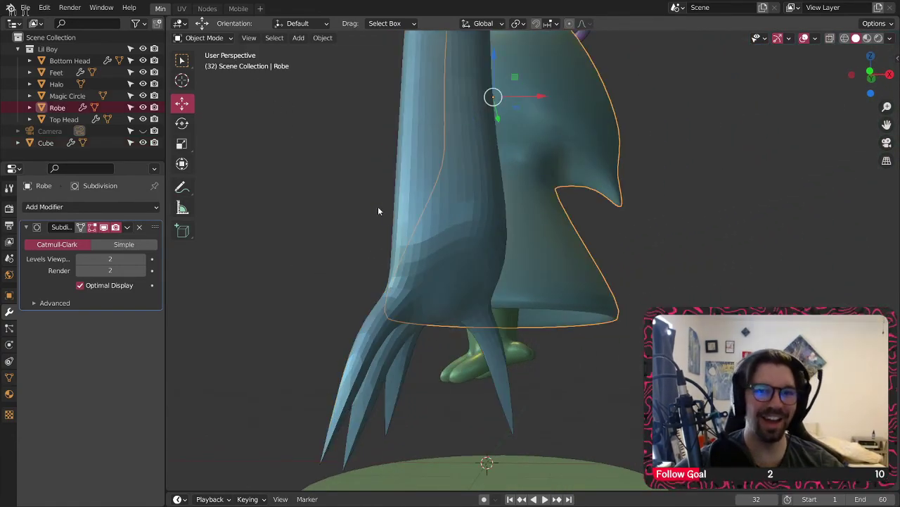
{"action": "left_click_drag", "start_coordinate": [365, 197], "coordinate": [445, 255]}
{"action": "middle_click_drag", "start_coordinate": [445, 255], "coordinate": [423, 261]}
{"action": "left_click", "coordinate": [344, 205]}
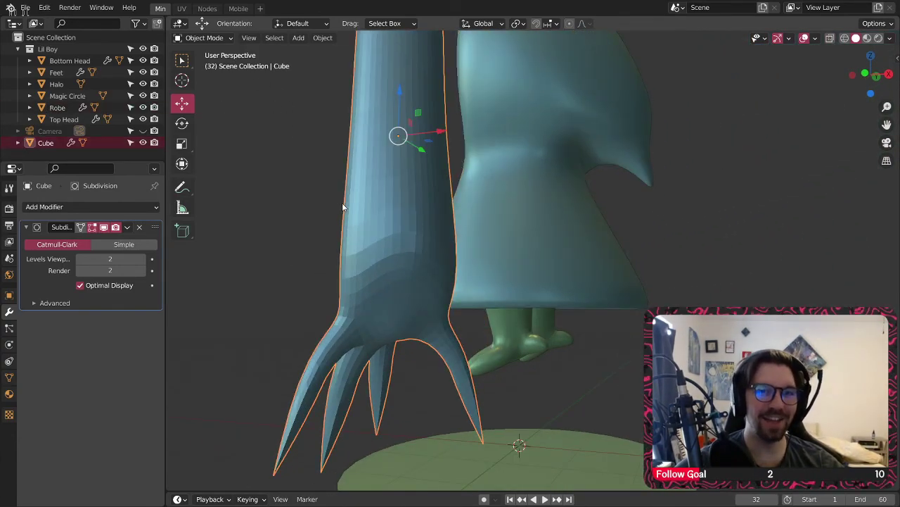
- In Edit Mode, raise a single wrist-loop vertex along Z and shift it sideways to reshape the hand
{"action": "left_click", "coordinate": [206, 38]}
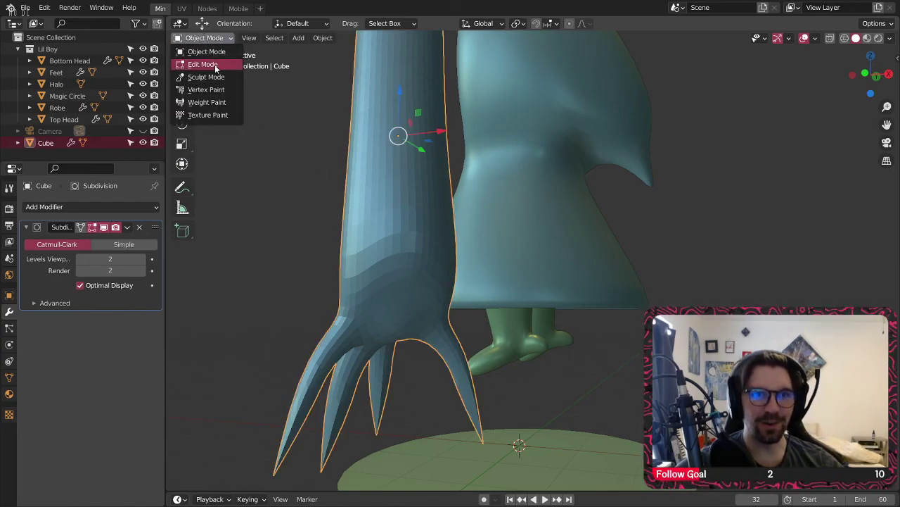
{"action": "left_click", "coordinate": [211, 64]}
{"action": "scroll", "coordinate": [404, 249], "scroll_direction": "up", "scroll_amount": 2}
{"action": "middle_click_drag", "start_coordinate": [412, 243], "coordinate": [390, 245]}
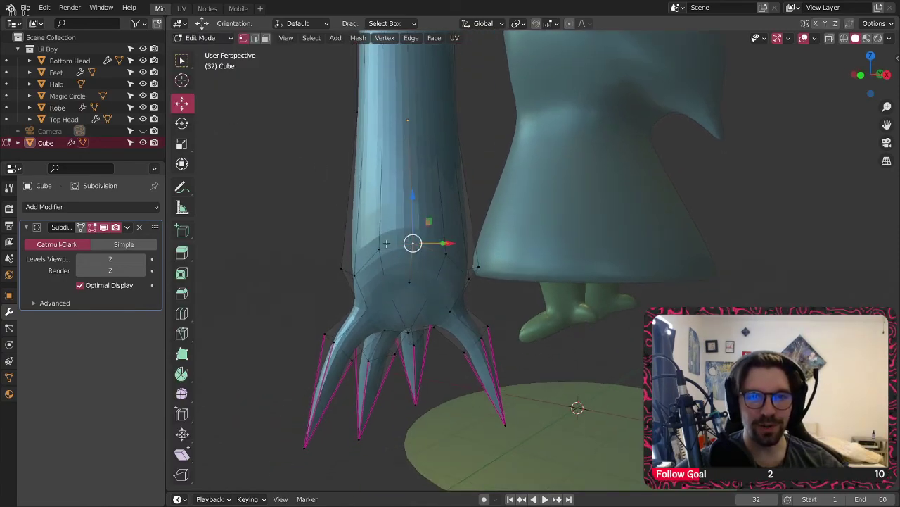
{"action": "left_click_drag", "start_coordinate": [415, 205], "coordinate": [415, 171]}
{"action": "middle_click_drag", "start_coordinate": [415, 171], "coordinate": [507, 191]}
{"action": "left_click_drag", "start_coordinate": [457, 218], "coordinate": [434, 219]}
{"action": "middle_click_drag", "start_coordinate": [432, 219], "coordinate": [407, 229]}
- Move a vertex just above the claws about -0.134 m along X and raise it along Z
{"action": "left_click", "coordinate": [344, 282]}
{"action": "middle_click_drag", "start_coordinate": [345, 282], "coordinate": [387, 281]}
{"action": "left_click_drag", "start_coordinate": [386, 281], "coordinate": [366, 281]}
{"action": "middle_click_drag", "start_coordinate": [367, 281], "coordinate": [332, 335]}
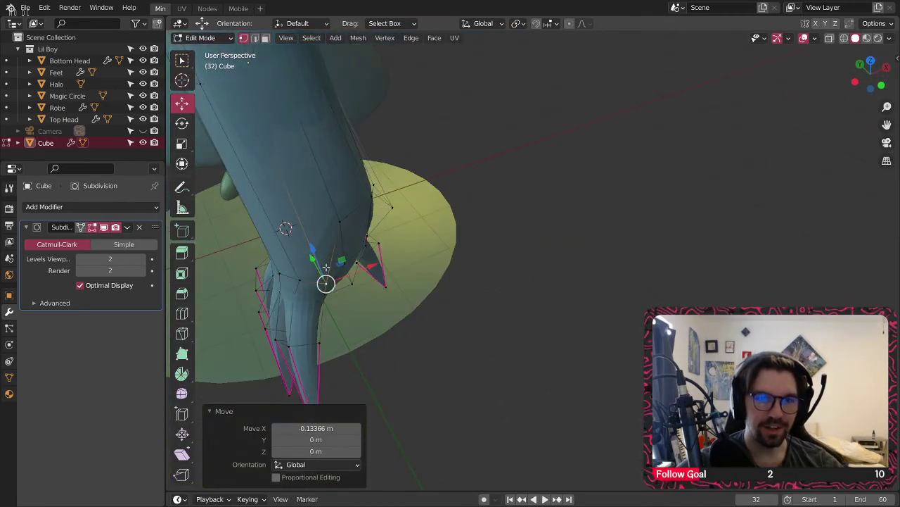
{"action": "middle_click_drag", "start_coordinate": [327, 268], "coordinate": [325, 243]}
{"action": "left_click_drag", "start_coordinate": [325, 242], "coordinate": [335, 199]}
{"action": "middle_click_drag", "start_coordinate": [368, 239], "coordinate": [295, 237]}
{"action": "middle_click_drag", "start_coordinate": [447, 278], "coordinate": [404, 276]}
- Select another vertex above the claws, raise it along Z and shift it horizontally
{"action": "left_click", "coordinate": [437, 301]}
{"action": "left_click_drag", "start_coordinate": [432, 260], "coordinate": [434, 221]}
{"action": "middle_click_drag", "start_coordinate": [437, 223], "coordinate": [504, 249]}
{"action": "left_click_drag", "start_coordinate": [482, 260], "coordinate": [458, 255]}
{"action": "middle_click_drag", "start_coordinate": [458, 255], "coordinate": [410, 256]}
- Move the vertex at the middle of the hand, above the claws, about -0.098 m along X
{"action": "middle_click_drag", "start_coordinate": [402, 211], "coordinate": [422, 221]}
{"action": "left_click", "coordinate": [390, 258]}
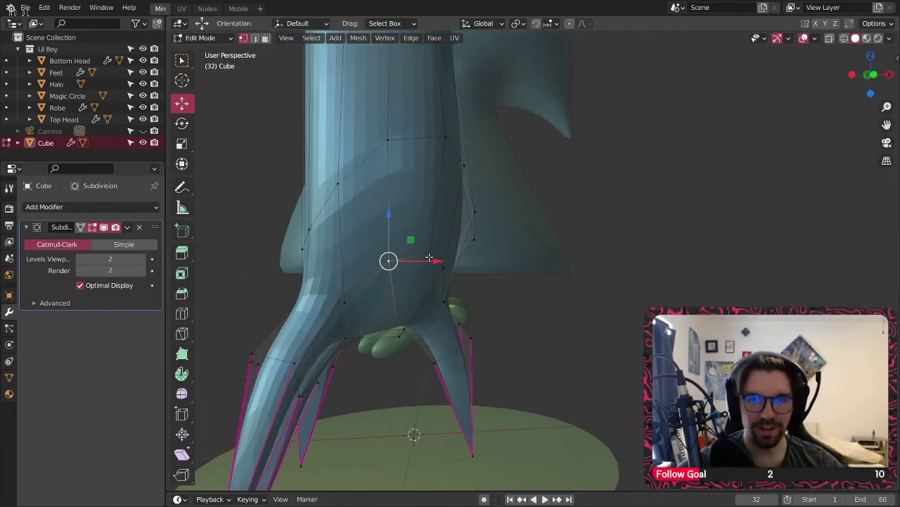
{"action": "left_click_drag", "start_coordinate": [468, 262], "coordinate": [449, 270]}
{"action": "scroll", "coordinate": [453, 271], "scroll_direction": "down", "scroll_amount": 2}
{"action": "middle_click_drag", "start_coordinate": [465, 223], "coordinate": [448, 221]}
{"action": "scroll", "coordinate": [449, 219], "scroll_direction": "up", "scroll_amount": 2}
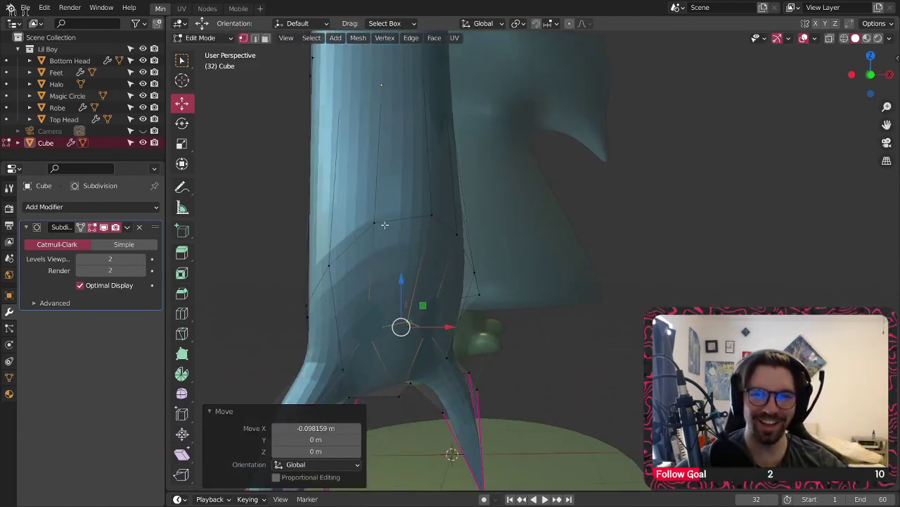
- Select the two uppermost wrist-loop vertices and move them about -0.083 m along X
{"action": "key", "text": "alt+a"}
{"action": "left_click_drag", "start_coordinate": [431, 214], "coordinate": [373, 225]}
{"action": "left_click_drag", "start_coordinate": [458, 221], "coordinate": [440, 224]}
{"action": "middle_click_drag", "start_coordinate": [456, 229], "coordinate": [442, 255]}
{"action": "scroll", "coordinate": [442, 255], "scroll_direction": "down", "scroll_amount": 3}
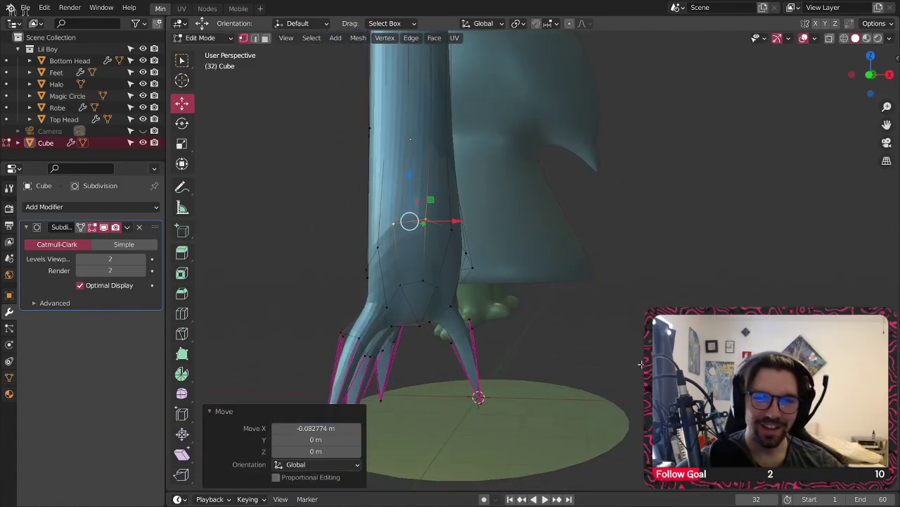
{"action": "left_click", "coordinate": [593, 352]}
- Adjust a vertex above the claws and shade the clawed limb smooth in Object Mode
{"action": "scroll", "coordinate": [447, 328], "scroll_direction": "up", "scroll_amount": 4}
{"action": "middle_click_drag", "start_coordinate": [390, 317], "coordinate": [350, 294]}
{"action": "scroll", "coordinate": [356, 274], "scroll_direction": "up", "scroll_amount": 3}
{"action": "left_click_drag", "start_coordinate": [347, 234], "coordinate": [367, 196]}
{"action": "left_click", "coordinate": [200, 37]}
{"action": "left_click", "coordinate": [211, 49]}
{"action": "middle_click_drag", "start_coordinate": [331, 200], "coordinate": [391, 178]}
{"action": "left_click", "coordinate": [390, 178]}
{"action": "left_click", "coordinate": [409, 179]}
{"action": "right_click", "coordinate": [409, 179]}
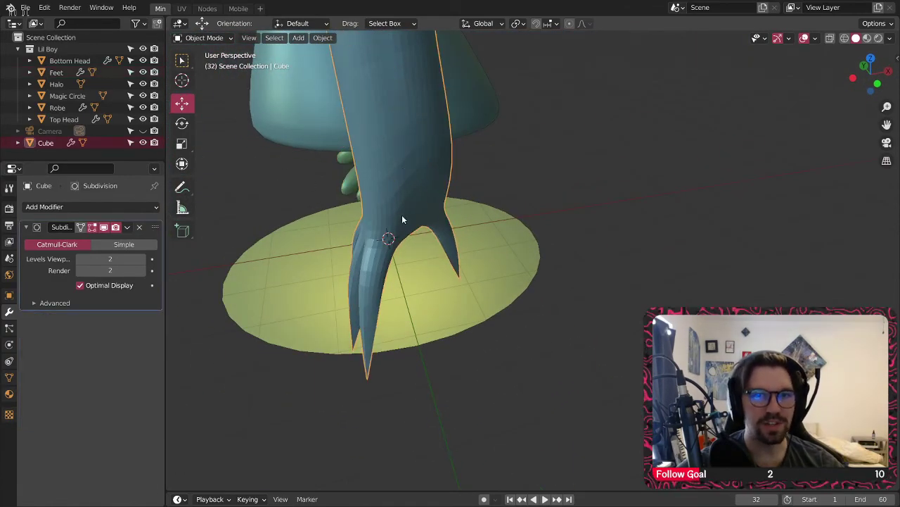
{"action": "left_click", "coordinate": [408, 179]}
{"action": "middle_click_drag", "start_coordinate": [393, 214], "coordinate": [405, 261]}
- In Edit Mode, move the vertex above the outer claw about -0.2 m along Y
{"action": "left_click", "coordinate": [196, 40]}
{"action": "left_click", "coordinate": [196, 64]}
{"action": "scroll", "coordinate": [356, 243], "scroll_direction": "up", "scroll_amount": 3}
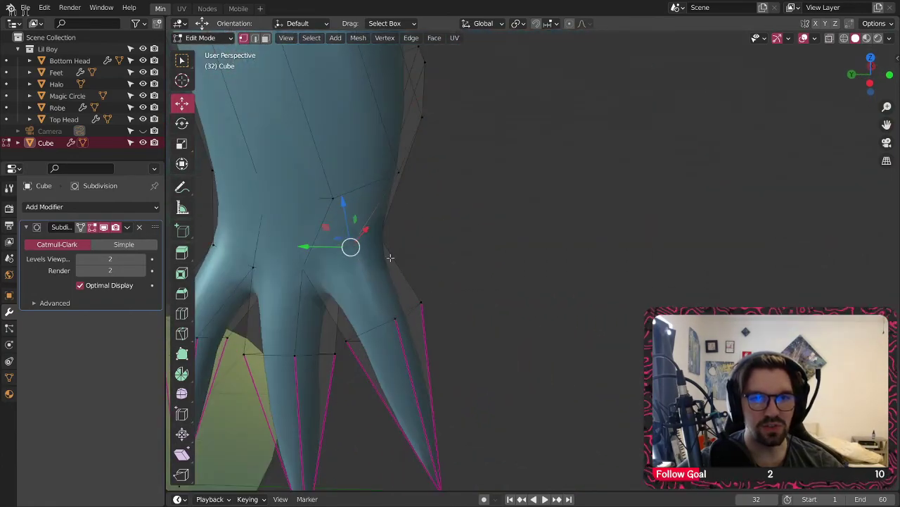
{"action": "left_click_drag", "start_coordinate": [317, 248], "coordinate": [362, 244]}
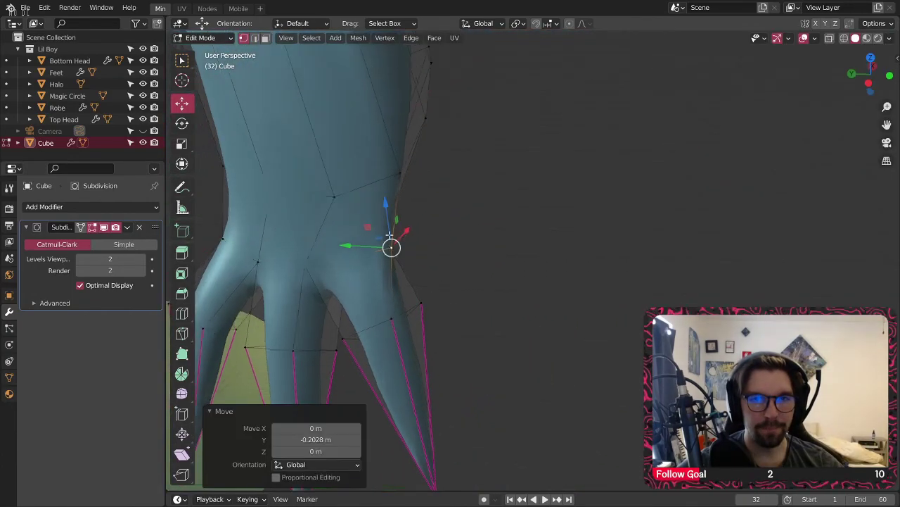
{"action": "middle_click_drag", "start_coordinate": [361, 244], "coordinate": [247, 216]}
- Select the neighbouring vertex above the same outer claw and move it about -0.32 m along Y
{"action": "left_click", "coordinate": [452, 252]}
{"action": "middle_click_drag", "start_coordinate": [452, 252], "coordinate": [418, 257]}
{"action": "left_click_drag", "start_coordinate": [478, 252], "coordinate": [477, 252]}
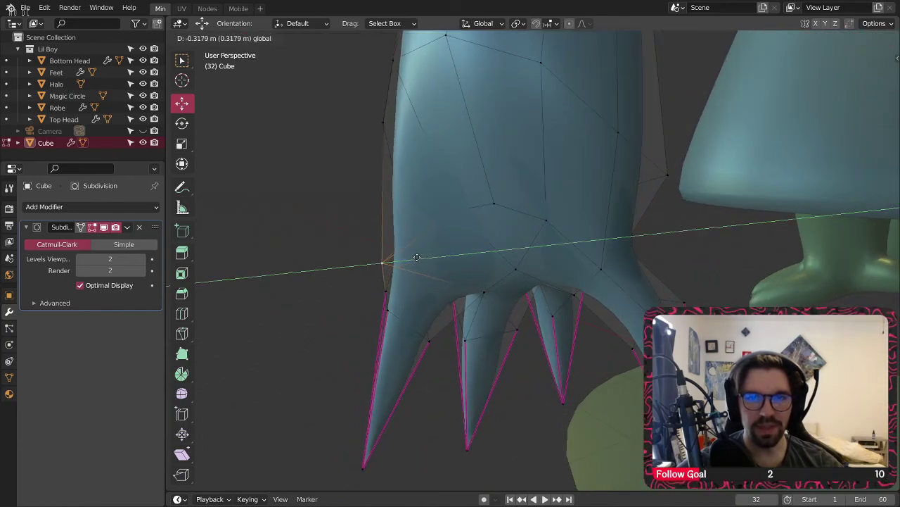
{"action": "left_click_drag", "start_coordinate": [417, 258], "coordinate": [417, 257]}
{"action": "middle_click_drag", "start_coordinate": [391, 223], "coordinate": [610, 233]}
- Nudge another vertex above the outer claw about -0.038 m along Y and return to Object Mode
{"action": "left_click", "coordinate": [317, 261]}
{"action": "middle_click_drag", "start_coordinate": [340, 277], "coordinate": [420, 264], "text": "shift"}
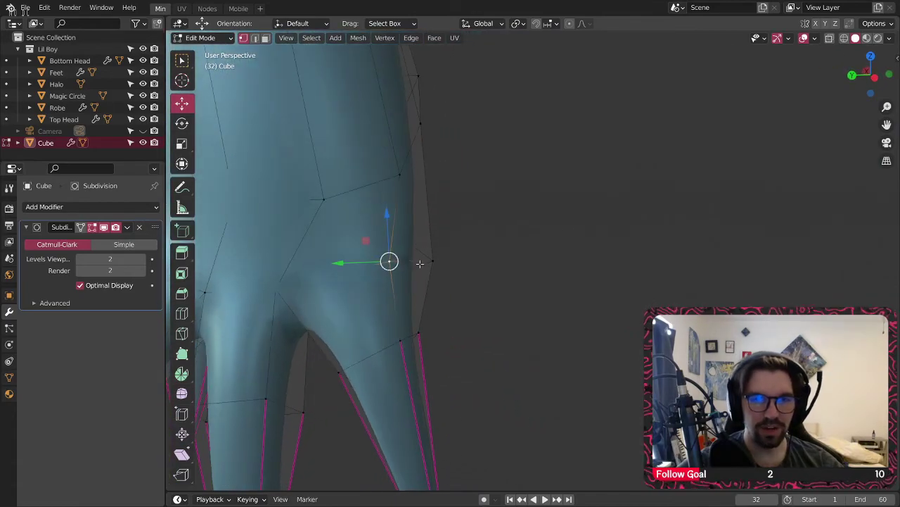
{"action": "left_click_drag", "start_coordinate": [340, 264], "coordinate": [353, 266]}
{"action": "middle_click_drag", "start_coordinate": [398, 261], "coordinate": [432, 270]}
{"action": "left_click", "coordinate": [200, 38]}
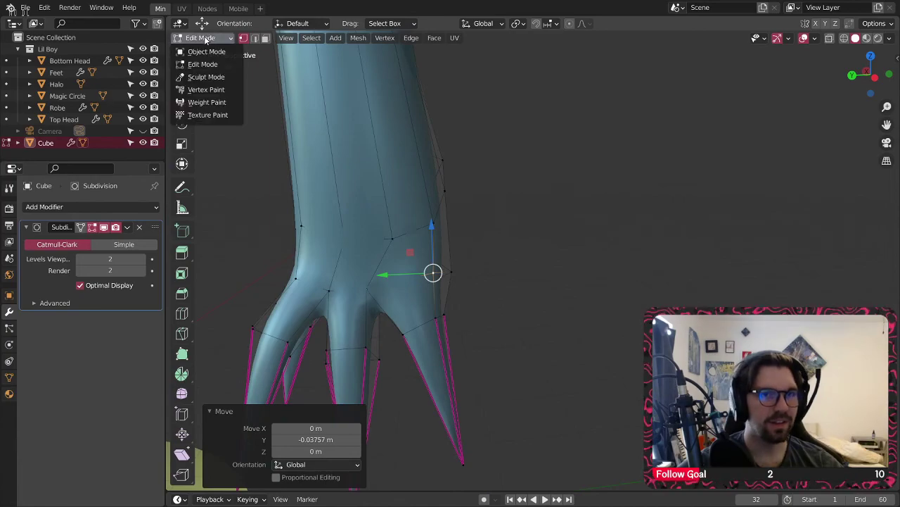
{"action": "left_click", "coordinate": [206, 52]}
- In Edit Mode, shift three neighbouring wrist-loop vertices in the positive X direction to smooth the hand's contour
{"action": "middle_click_drag", "start_coordinate": [387, 159], "coordinate": [293, 250]}
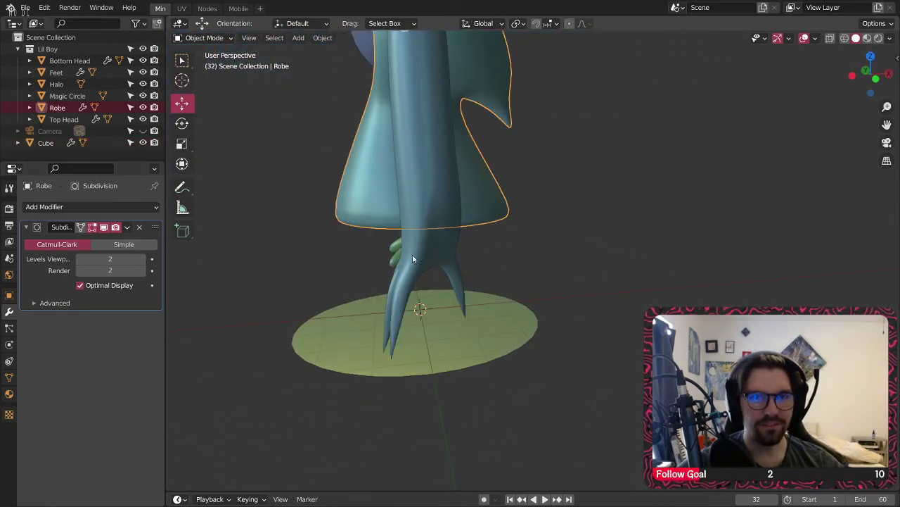
{"action": "left_click", "coordinate": [200, 38]}
{"action": "left_click", "coordinate": [204, 64]}
{"action": "scroll", "coordinate": [382, 241], "scroll_direction": "up", "scroll_amount": 4}
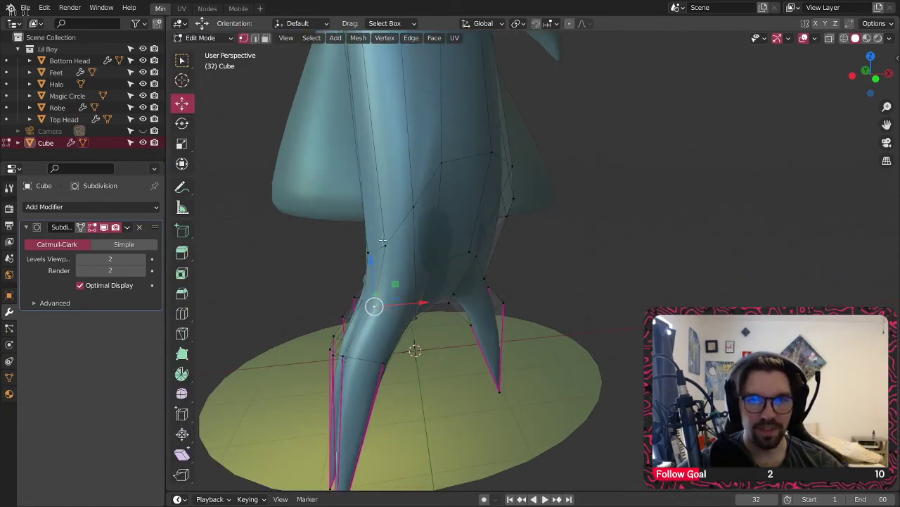
{"action": "left_click_drag", "start_coordinate": [449, 229], "coordinate": [460, 226]}
{"action": "left_click", "coordinate": [441, 163]}
{"action": "left_click_drag", "start_coordinate": [490, 164], "coordinate": [457, 161]}
{"action": "left_click", "coordinate": [347, 195]}
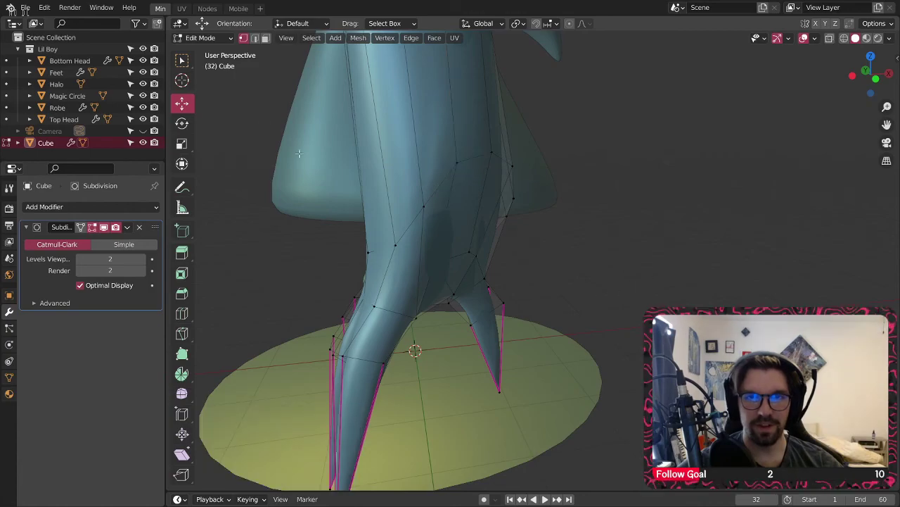
- Examine the clawed limb's shape in Object Mode from another side
{"action": "left_click", "coordinate": [206, 41]}
{"action": "left_click", "coordinate": [207, 52]}
{"action": "left_click", "coordinate": [585, 230]}
{"action": "scroll", "coordinate": [585, 230], "scroll_direction": "down", "scroll_amount": 4}
{"action": "middle_click_drag", "start_coordinate": [586, 230], "coordinate": [457, 309]}
{"action": "scroll", "coordinate": [496, 226], "scroll_direction": "up", "scroll_amount": 2}
{"action": "left_click", "coordinate": [498, 222]}
- In Edit Mode, move the vertex at the base between the claws about 0.2 m along X
{"action": "left_click", "coordinate": [206, 38]}
{"action": "left_click", "coordinate": [215, 64]}
{"action": "scroll", "coordinate": [450, 258], "scroll_direction": "up", "scroll_amount": 3}
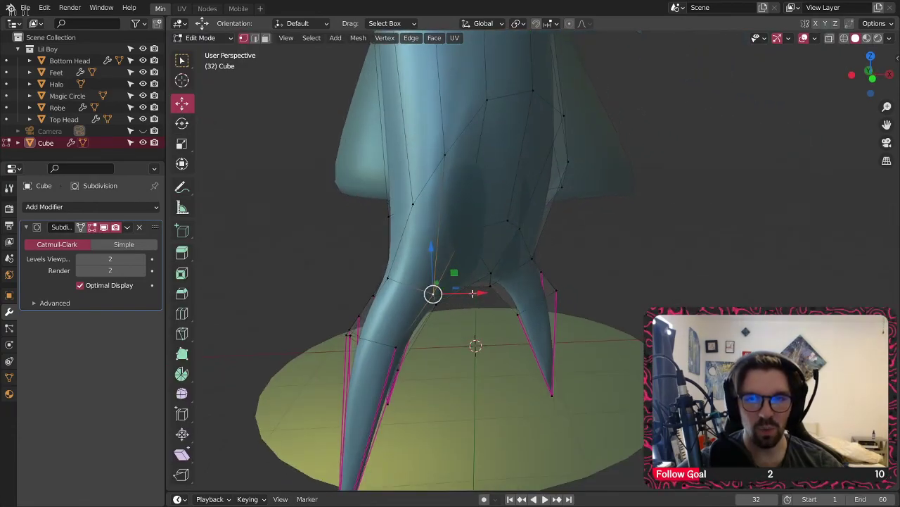
{"action": "left_click_drag", "start_coordinate": [479, 294], "coordinate": [489, 298]}
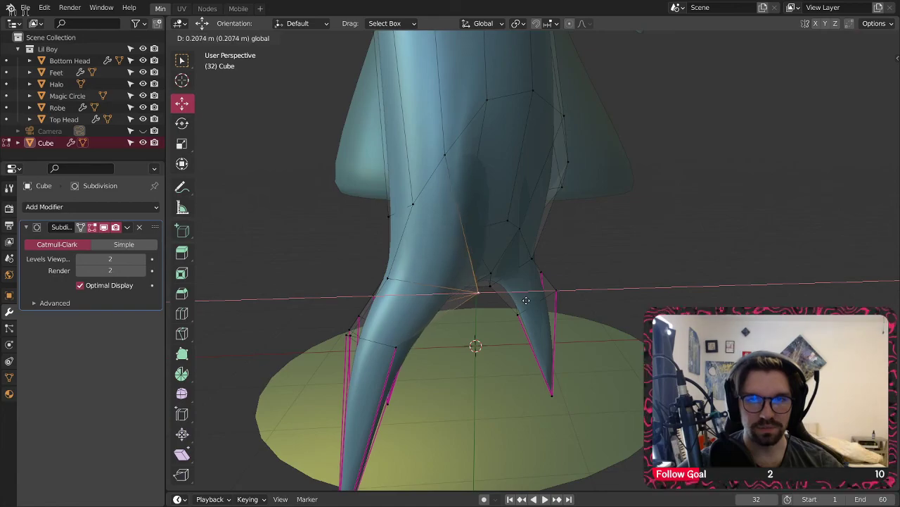
{"action": "left_click_drag", "start_coordinate": [515, 301], "coordinate": [519, 303]}
{"action": "scroll", "coordinate": [518, 301], "scroll_direction": "up", "scroll_amount": 1}
{"action": "middle_click_drag", "start_coordinate": [517, 298], "coordinate": [432, 259]}
- Select the vertex inside the palm above the claws and move it about 0.153 m along X
{"action": "left_click", "coordinate": [510, 241]}
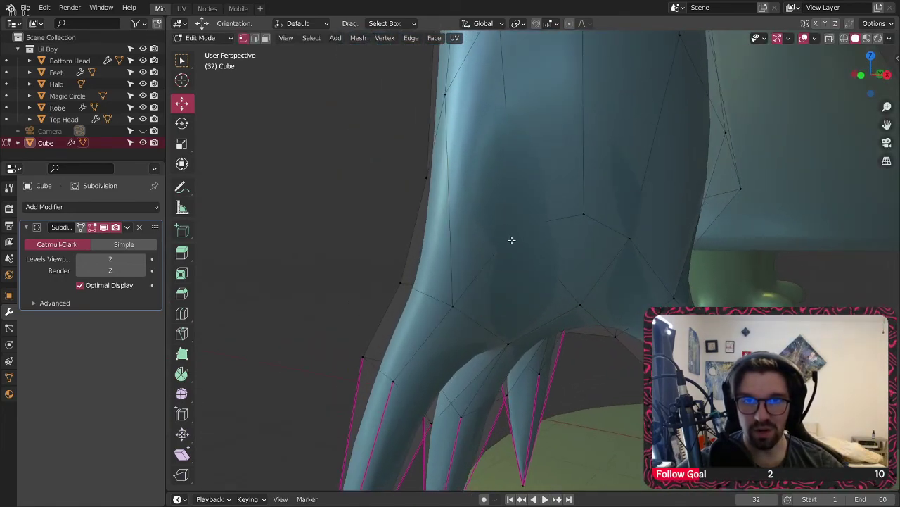
{"action": "middle_click_drag", "start_coordinate": [503, 248], "coordinate": [555, 228]}
{"action": "left_click_drag", "start_coordinate": [555, 228], "coordinate": [603, 237]}
{"action": "middle_click_drag", "start_coordinate": [602, 237], "coordinate": [492, 231]}
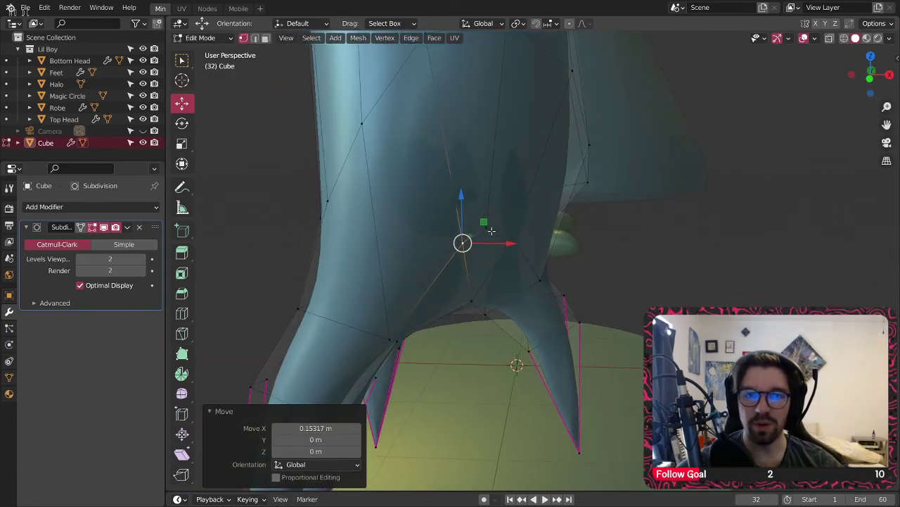
- Shift the adjacent palm vertex slightly in the positive X direction and return to Object Mode
{"action": "left_click", "coordinate": [503, 222]}
{"action": "left_click_drag", "start_coordinate": [532, 230], "coordinate": [537, 235]}
{"action": "scroll", "coordinate": [537, 235], "scroll_direction": "down", "scroll_amount": 3}
{"action": "middle_click_drag", "start_coordinate": [536, 235], "coordinate": [498, 236]}
{"action": "left_click", "coordinate": [231, 39]}
{"action": "left_click", "coordinate": [209, 42]}
- In Edit Mode, move the edge at the base of the outer claw slightly in the negative Y direction, then return to Object Mode
{"action": "middle_click_drag", "start_coordinate": [217, 60], "coordinate": [504, 246]}
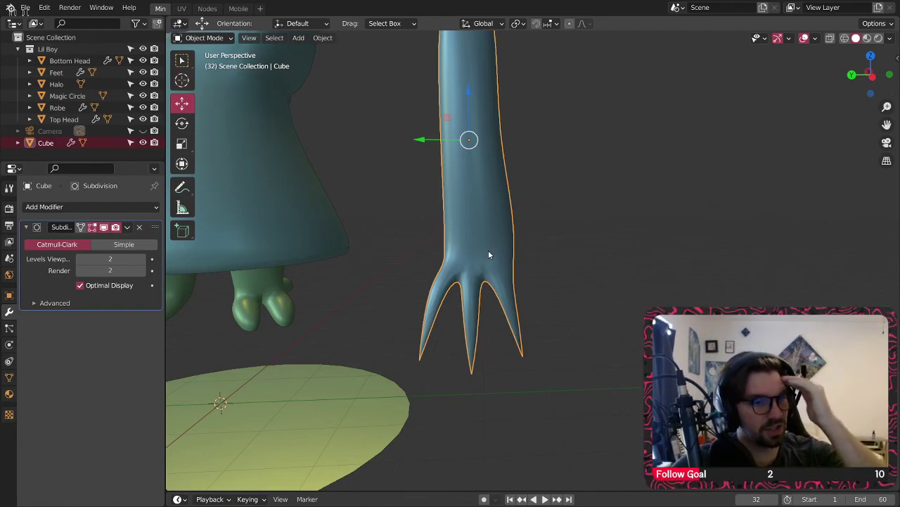
{"action": "scroll", "coordinate": [485, 267], "scroll_direction": "up", "scroll_amount": 3}
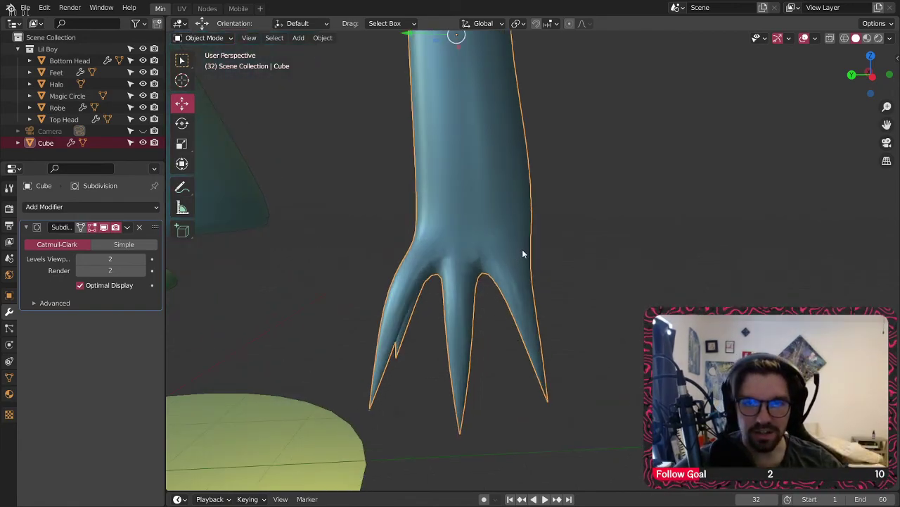
{"action": "left_click", "coordinate": [214, 66]}
{"action": "scroll", "coordinate": [489, 275], "scroll_direction": "up", "scroll_amount": 3}
{"action": "middle_click_drag", "start_coordinate": [488, 275], "coordinate": [507, 267]}
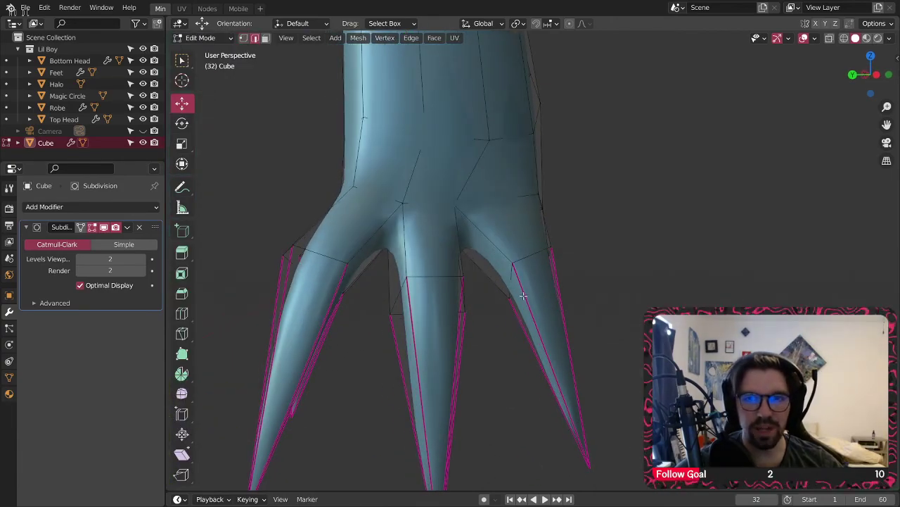
{"action": "key", "text": "g"}
{"action": "key", "text": "y"}
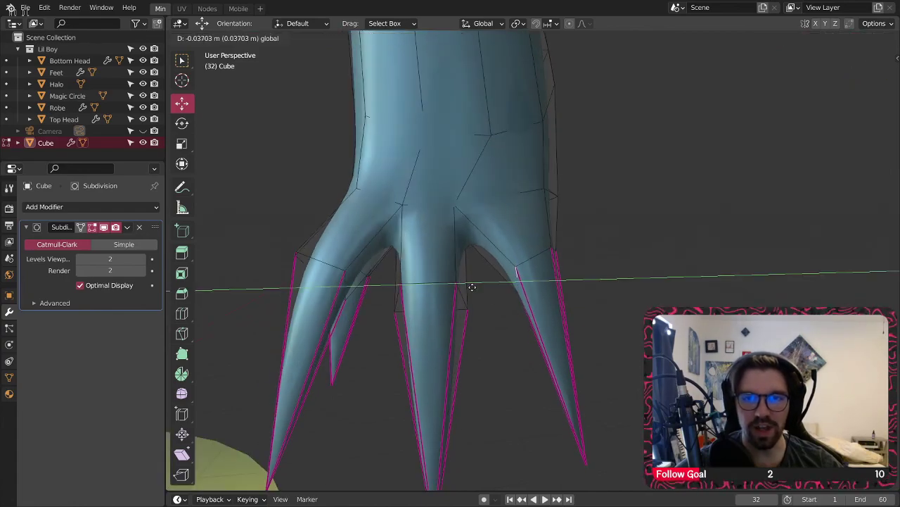
{"action": "left_click", "coordinate": [477, 287]}
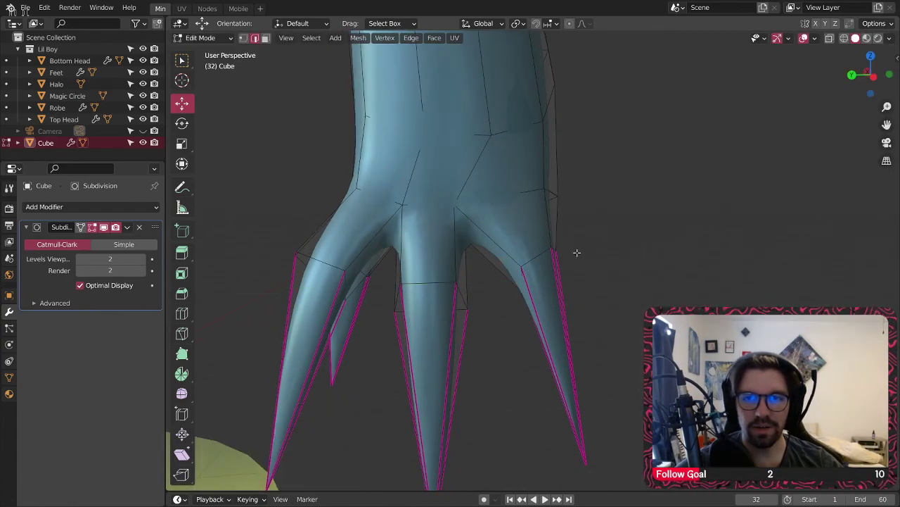
{"action": "left_click", "coordinate": [194, 38]}
{"action": "left_click", "coordinate": [204, 52]}
- Examine the clawed arm's silhouette in Object Mode from several sides beside the character
{"action": "scroll", "coordinate": [657, 239], "scroll_direction": "down", "scroll_amount": 4}
{"action": "middle_click_drag", "start_coordinate": [659, 241], "coordinate": [845, 243]}
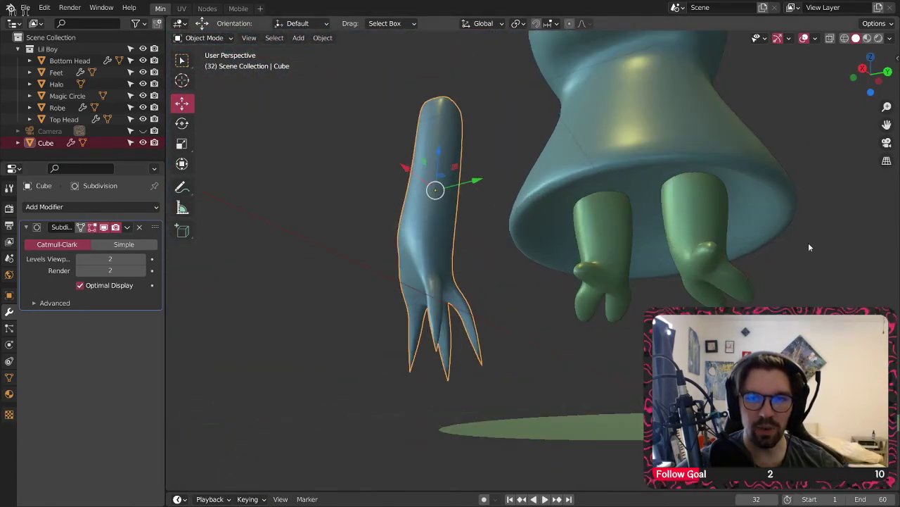
{"action": "scroll", "coordinate": [410, 246], "scroll_direction": "up", "scroll_amount": 1}
{"action": "middle_click_drag", "start_coordinate": [411, 245], "coordinate": [450, 241]}
{"action": "scroll", "coordinate": [450, 241], "scroll_direction": "up", "scroll_amount": 2}
{"action": "middle_click_drag", "start_coordinate": [316, 159], "coordinate": [586, 288]}
{"action": "mouse_move", "coordinate": [710, 251]}
{"action": "middle_mouse_down"}
{"action": "mouse_move", "coordinate": [867, 221]}
{"action": "mouse_move", "coordinate": [816, 210]}
{"action": "mouse_move", "coordinate": [773, 142]}
{"action": "mouse_move", "coordinate": [792, 242]}
{"action": "mouse_move", "coordinate": [516, 226]}
{"action": "mouse_move", "coordinate": [517, 209]}
{"action": "mouse_move", "coordinate": [511, 226]}
{"action": "mouse_move", "coordinate": [519, 227]}
{"action": "middle_mouse_up"}
{"action": "scroll", "coordinate": [488, 227], "scroll_direction": "down", "scroll_amount": 3}
{"action": "scroll", "coordinate": [516, 209], "scroll_direction": "up", "scroll_amount": 3}
- In Edit Mode, select the edge loop around the middle of the arm, adjust its position and rotate it 28.2° about X
{"action": "left_click", "coordinate": [206, 38]}
{"action": "left_click", "coordinate": [211, 65]}
{"action": "left_click", "coordinate": [432, 237], "text": "alt"}
{"action": "middle_click_drag", "start_coordinate": [472, 247], "coordinate": [506, 232]}
{"action": "mouse_move", "coordinate": [485, 247]}
{"action": "left_mouse_down"}
{"action": "mouse_move", "coordinate": [503, 245]}
{"action": "mouse_move", "coordinate": [490, 251]}
{"action": "left_mouse_up"}
{"action": "middle_click_drag", "start_coordinate": [490, 252], "coordinate": [508, 237]}
{"action": "left_click_drag", "start_coordinate": [509, 237], "coordinate": [450, 245]}
{"action": "left_click", "coordinate": [182, 123]}
{"action": "left_click_drag", "start_coordinate": [388, 237], "coordinate": [381, 247]}
{"action": "middle_click_drag", "start_coordinate": [483, 275], "coordinate": [451, 210]}
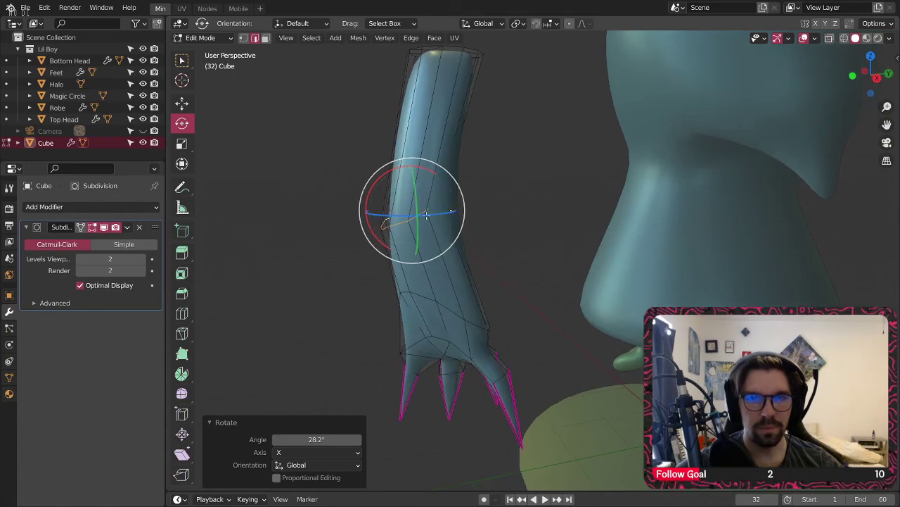
- Scale the mid-arm edge loop up to about 1.44 to thicken the elbow, then return to Object Mode and deselect the arm
{"action": "key", "text": "s"}
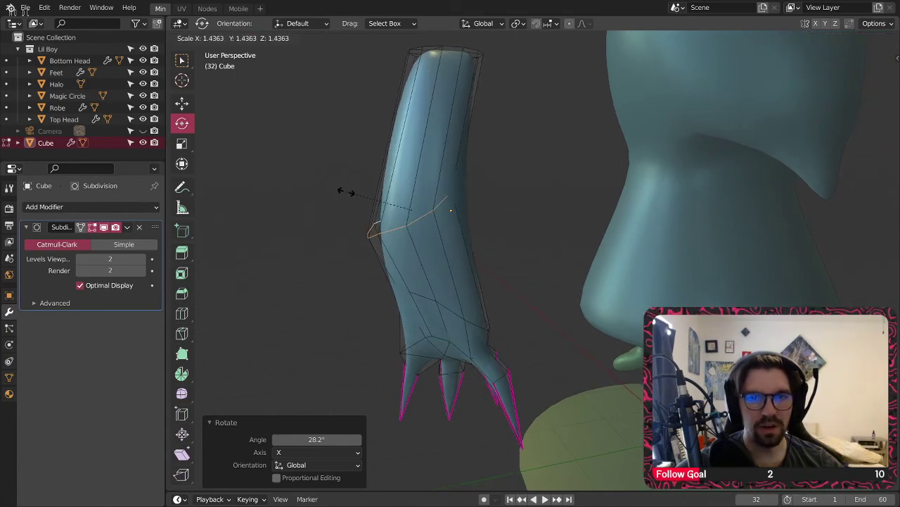
{"action": "left_click", "coordinate": [350, 190]}
{"action": "left_click", "coordinate": [201, 38]}
{"action": "left_click", "coordinate": [206, 52]}
{"action": "left_click", "coordinate": [317, 173]}
- Reselect the arm, shift its mid-arm edge loop slightly in Edit Mode, and return to Object Mode
{"action": "middle_click_drag", "start_coordinate": [327, 199], "coordinate": [440, 193]}
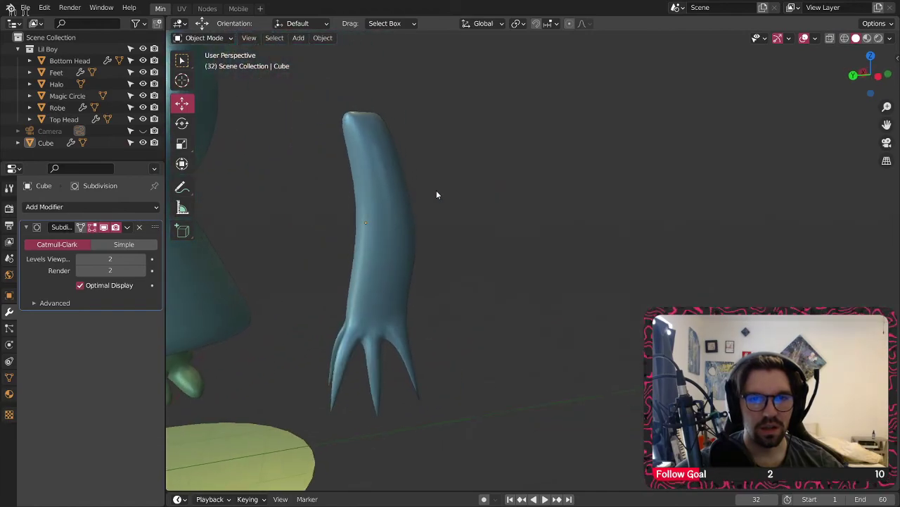
{"action": "scroll", "coordinate": [440, 193], "scroll_direction": "up", "scroll_amount": 3}
{"action": "left_click", "coordinate": [366, 232]}
{"action": "left_click", "coordinate": [204, 38]}
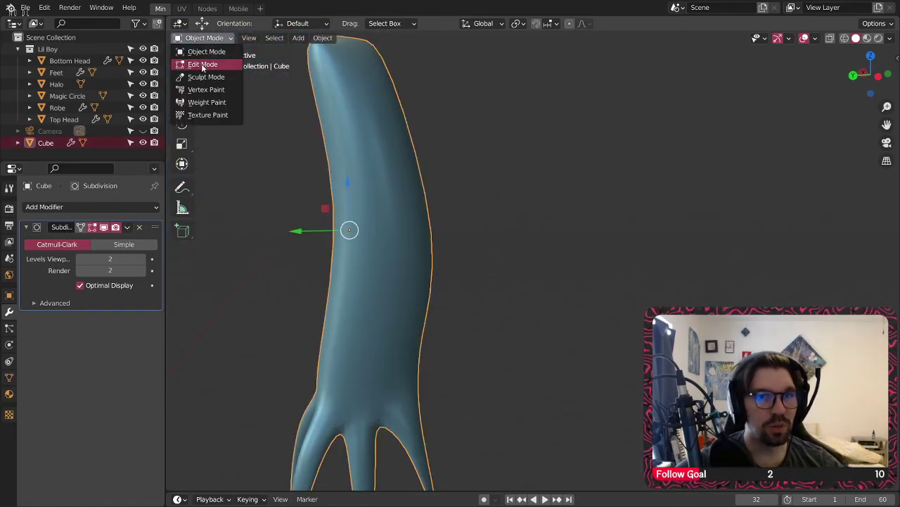
{"action": "left_click", "coordinate": [207, 63]}
{"action": "middle_click_drag", "start_coordinate": [417, 260], "coordinate": [427, 263]}
{"action": "left_click", "coordinate": [182, 102]}
{"action": "left_click_drag", "start_coordinate": [366, 224], "coordinate": [357, 229]}
{"action": "left_click", "coordinate": [204, 37]}
{"action": "left_click", "coordinate": [207, 50]}
{"action": "middle_click_drag", "start_coordinate": [317, 204], "coordinate": [405, 219]}
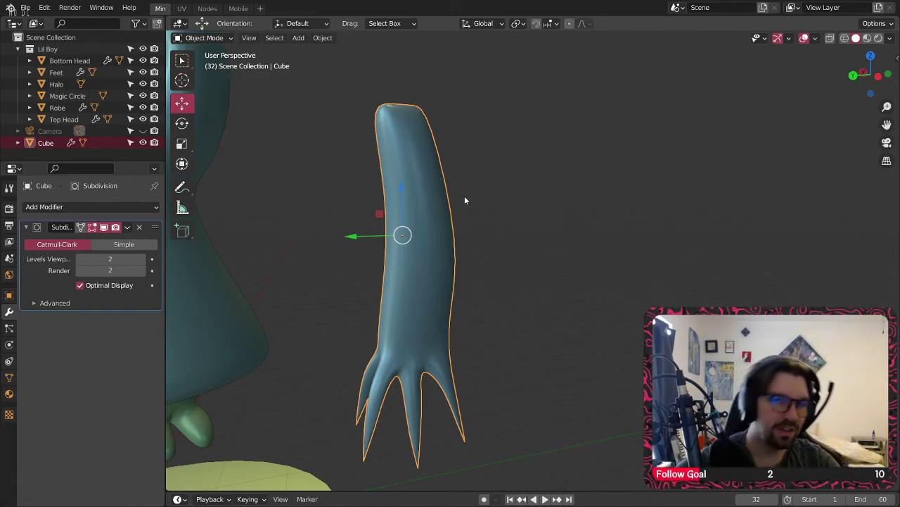
- In Edit Mode, select the faces capping the arm's upper end and scale them to 0.573
{"action": "middle_click_drag", "start_coordinate": [464, 200], "coordinate": [399, 187]}
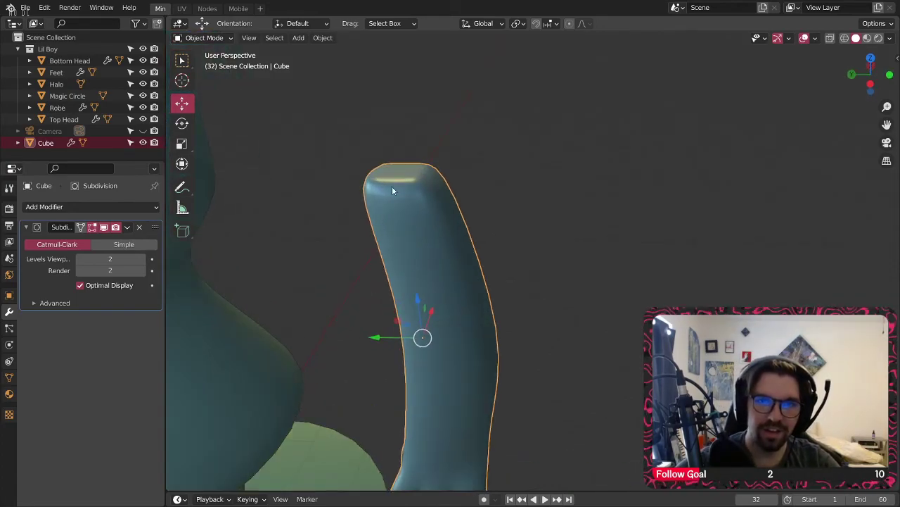
{"action": "left_click", "coordinate": [217, 38]}
{"action": "left_click", "coordinate": [210, 62]}
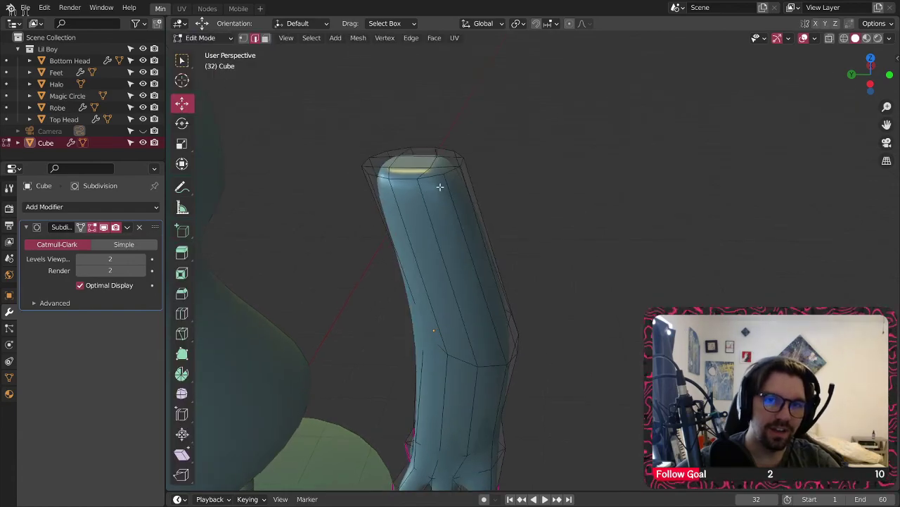
{"action": "left_click", "coordinate": [265, 39]}
{"action": "middle_click_drag", "start_coordinate": [371, 76], "coordinate": [387, 127]}
{"action": "left_click_drag", "start_coordinate": [414, 153], "coordinate": [460, 178]}
{"action": "mouse_move", "coordinate": [425, 147]}
{"action": "middle_mouse_down"}
{"action": "mouse_move", "coordinate": [441, 150]}
{"action": "mouse_move", "coordinate": [391, 143]}
{"action": "mouse_move", "coordinate": [418, 131]}
{"action": "middle_mouse_up"}
{"action": "key", "text": "s"}
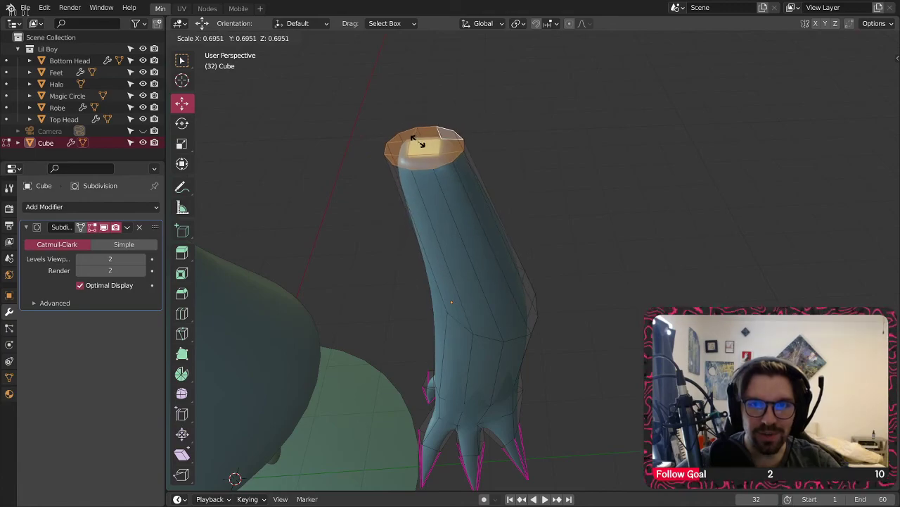
{"action": "left_click", "coordinate": [424, 144]}
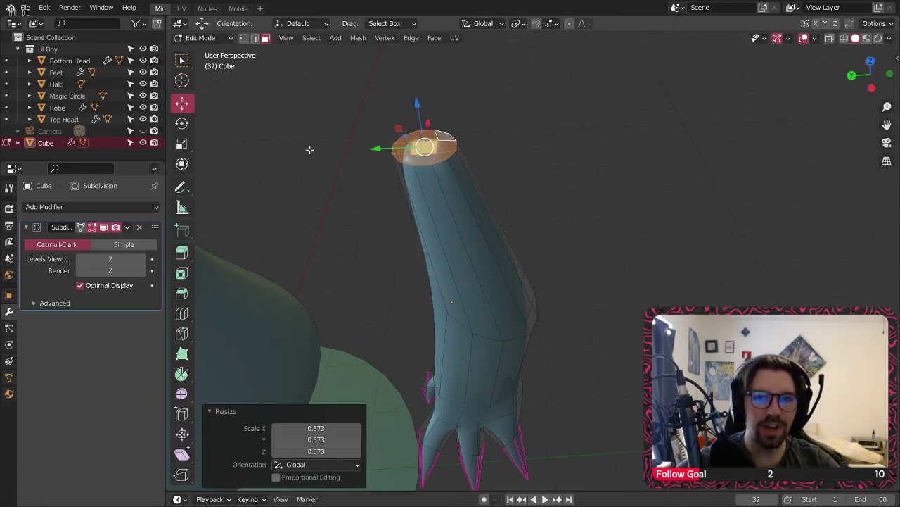
- Rotate the arm's upper cap faces -14.1° about X and return to Object Mode
{"action": "left_click", "coordinate": [185, 143]}
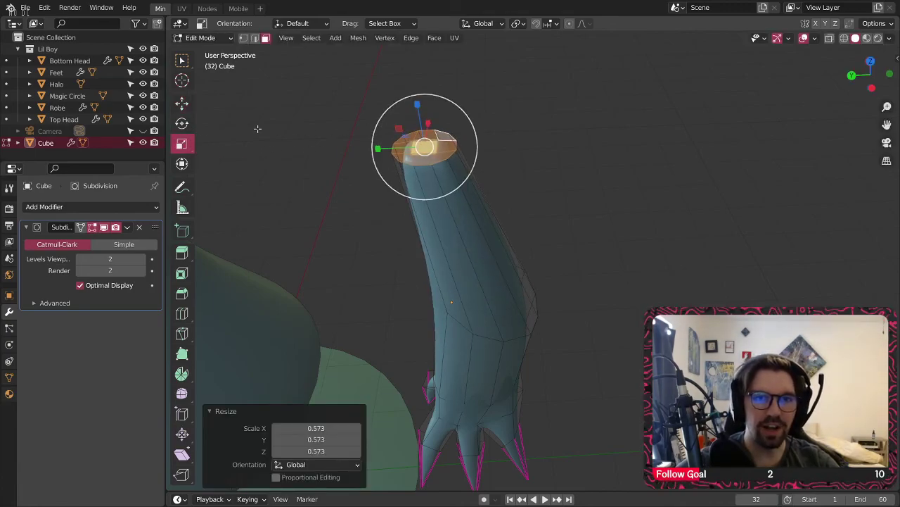
{"action": "left_click", "coordinate": [181, 123]}
{"action": "left_click_drag", "start_coordinate": [387, 120], "coordinate": [379, 132]}
{"action": "middle_click_drag", "start_coordinate": [515, 262], "coordinate": [508, 157]}
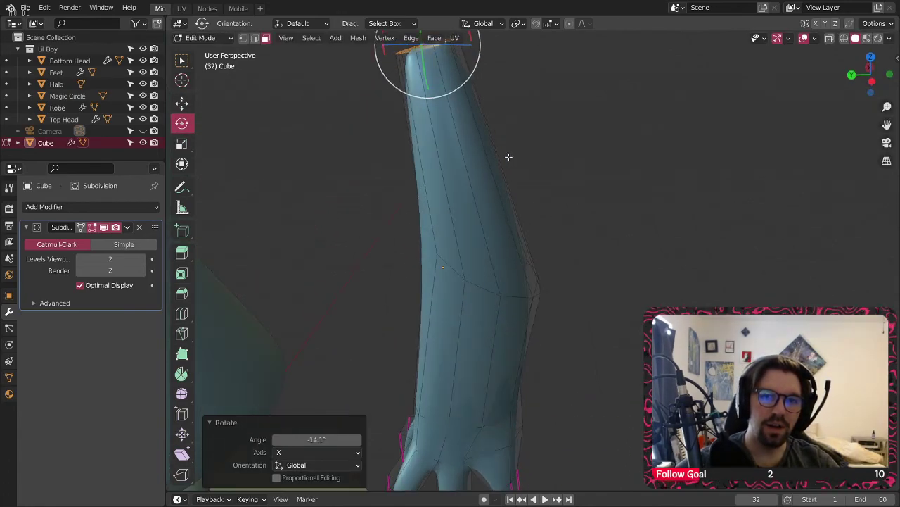
{"action": "scroll", "coordinate": [509, 157], "scroll_direction": "down", "scroll_amount": 5}
{"action": "left_click", "coordinate": [200, 38]}
{"action": "left_click", "coordinate": [210, 50]}
- Select the arm object and move it about 1.52 m along Y toward the robe
{"action": "scroll", "coordinate": [541, 223], "scroll_direction": "down", "scroll_amount": 3}
{"action": "scroll", "coordinate": [541, 224], "scroll_direction": "up", "scroll_amount": 3}
{"action": "middle_click_drag", "start_coordinate": [562, 204], "coordinate": [489, 227]}
{"action": "middle_click_drag", "start_coordinate": [478, 230], "coordinate": [434, 236]}
{"action": "left_click", "coordinate": [510, 218]}
{"action": "middle_click_drag", "start_coordinate": [510, 220], "coordinate": [520, 191]}
{"action": "scroll", "coordinate": [528, 184], "scroll_direction": "up", "scroll_amount": 3}
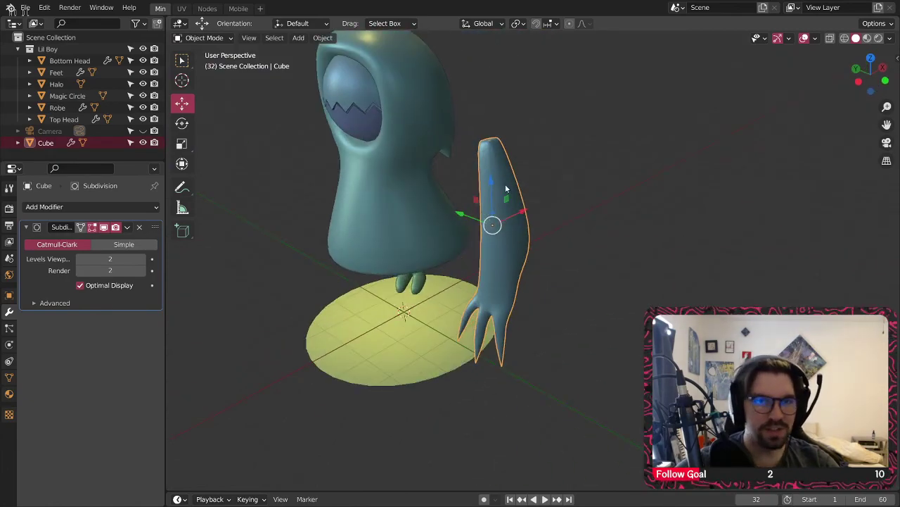
{"action": "left_click", "coordinate": [181, 123]}
{"action": "left_click", "coordinate": [184, 145]}
{"action": "middle_click_drag", "start_coordinate": [400, 228], "coordinate": [442, 209]}
{"action": "left_click", "coordinate": [182, 104]}
{"action": "left_click_drag", "start_coordinate": [442, 210], "coordinate": [400, 218]}
{"action": "middle_click_drag", "start_coordinate": [401, 218], "coordinate": [337, 215]}
- Rotate the arm about Y, then turn it 32.1° about Z to face the claws forward
{"action": "left_click", "coordinate": [182, 123]}
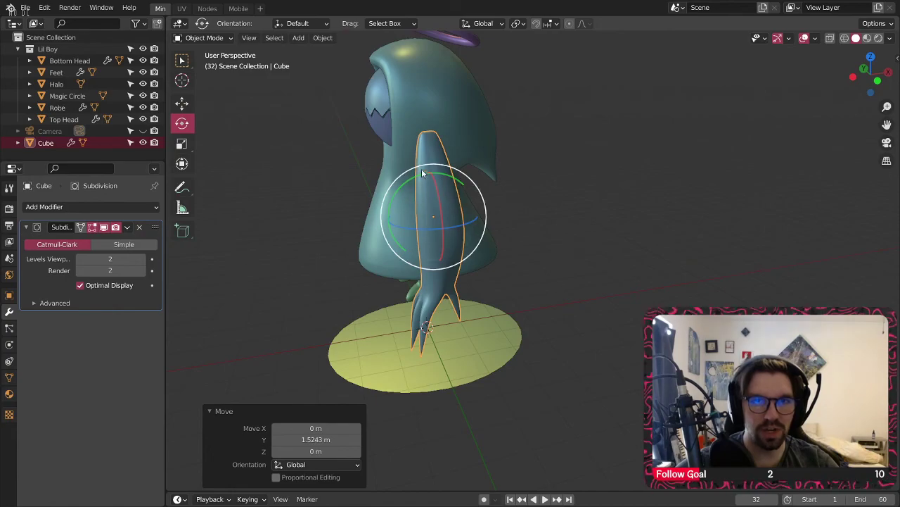
{"action": "left_click_drag", "start_coordinate": [415, 181], "coordinate": [399, 208]}
{"action": "middle_click_drag", "start_coordinate": [400, 207], "coordinate": [424, 234]}
{"action": "left_click_drag", "start_coordinate": [425, 233], "coordinate": [424, 235]}
{"action": "middle_click_drag", "start_coordinate": [425, 235], "coordinate": [516, 180]}
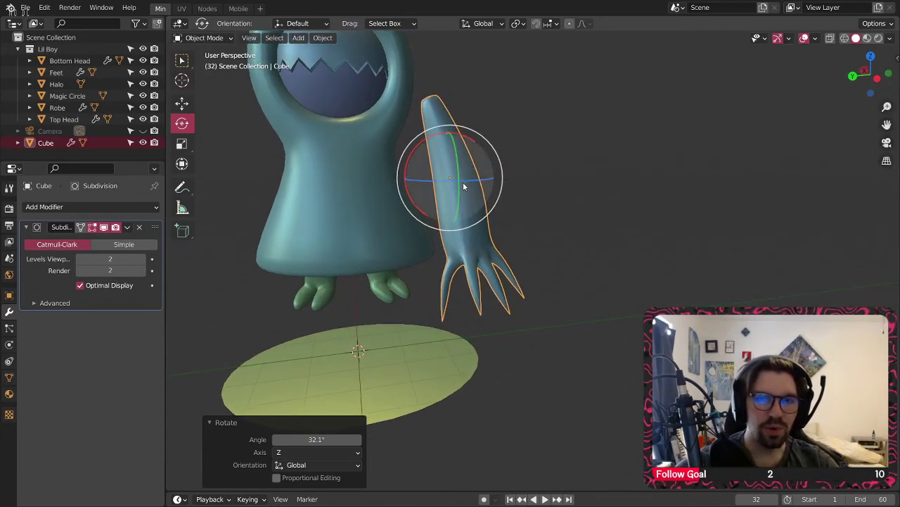
- Tilt the arm so its claws point away from the body, finishing with a trackball rotation of 5.73° and -18.9°
{"action": "left_click_drag", "start_coordinate": [434, 185], "coordinate": [439, 177]}
{"action": "left_click_drag", "start_coordinate": [415, 146], "coordinate": [412, 150]}
{"action": "left_click_drag", "start_coordinate": [447, 179], "coordinate": [426, 183]}
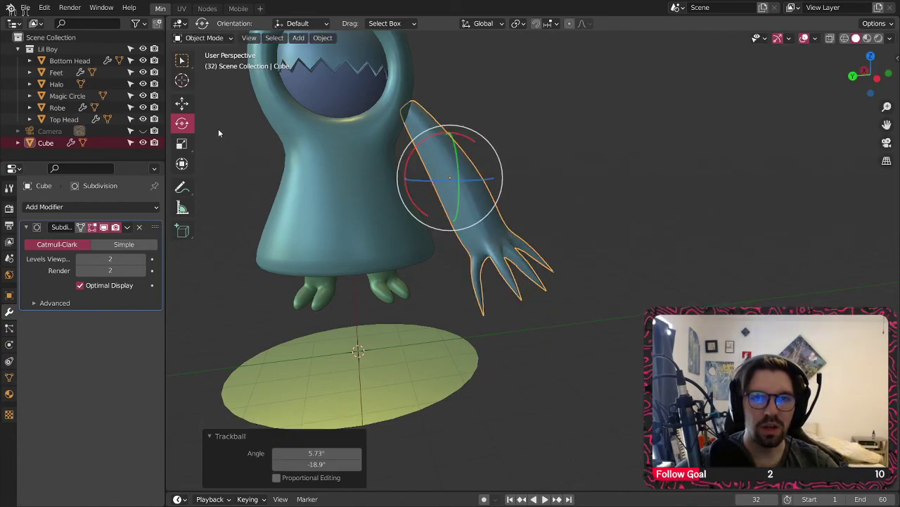
- Lower the arm along Z and shift it slightly away from the body along Y
{"action": "left_click", "coordinate": [183, 104]}
{"action": "left_click_drag", "start_coordinate": [452, 137], "coordinate": [452, 169]}
{"action": "left_click_drag", "start_coordinate": [401, 217], "coordinate": [413, 214]}
{"action": "left_click_drag", "start_coordinate": [457, 158], "coordinate": [457, 147]}
{"action": "left_click", "coordinate": [503, 146]}
{"action": "left_click", "coordinate": [458, 200]}
- Scale the arm down, raise it slightly, and move it about 0.366 m along Y to the robe's shoulder
{"action": "key", "text": "s"}
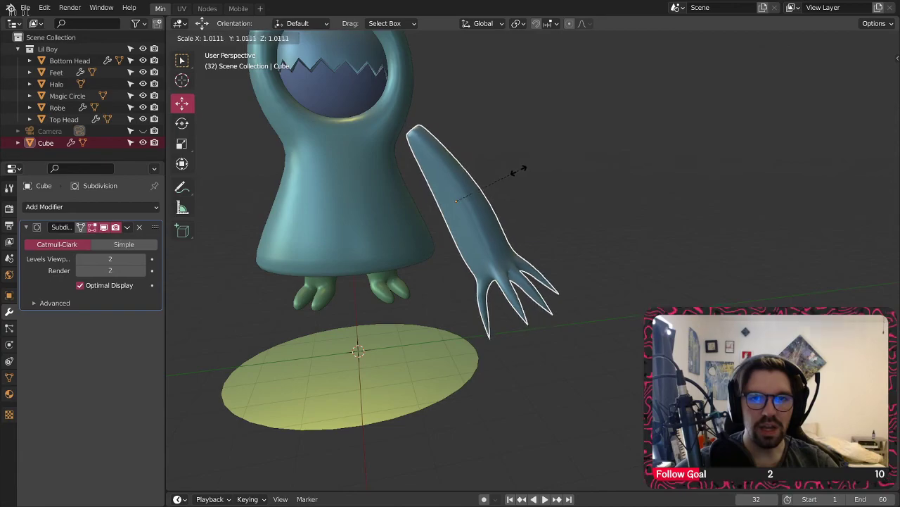
{"action": "left_click", "coordinate": [472, 179]}
{"action": "left_click_drag", "start_coordinate": [454, 156], "coordinate": [454, 146]}
{"action": "left_click_drag", "start_coordinate": [416, 196], "coordinate": [404, 195]}
{"action": "middle_click_drag", "start_coordinate": [404, 195], "coordinate": [422, 174]}
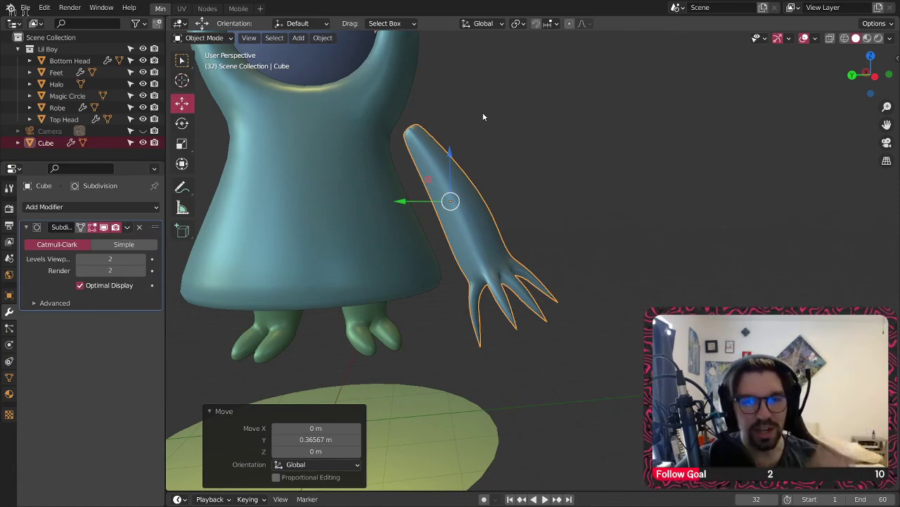
- Apply the Subdivision modifier on the arm
{"action": "middle_click_drag", "start_coordinate": [475, 208], "coordinate": [461, 184]}
{"action": "middle_click_drag", "start_coordinate": [434, 287], "coordinate": [482, 264]}
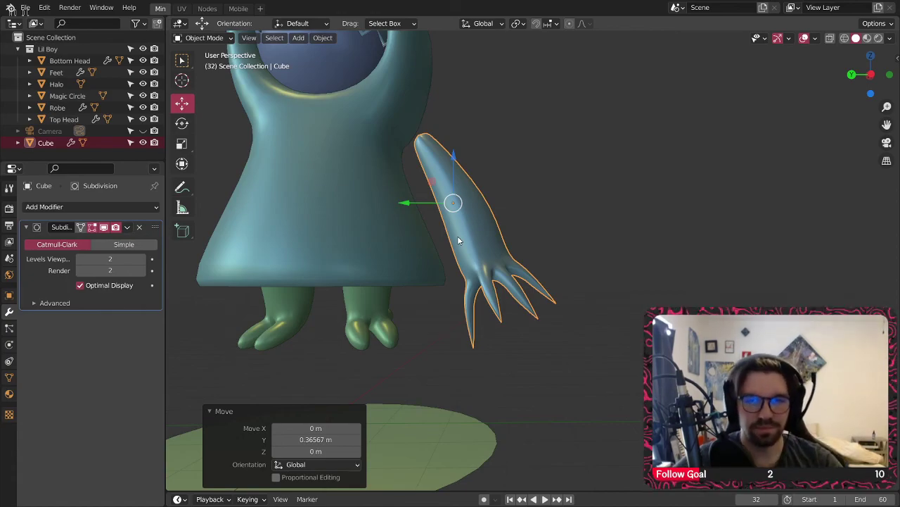
{"action": "middle_click_drag", "start_coordinate": [524, 173], "coordinate": [510, 251]}
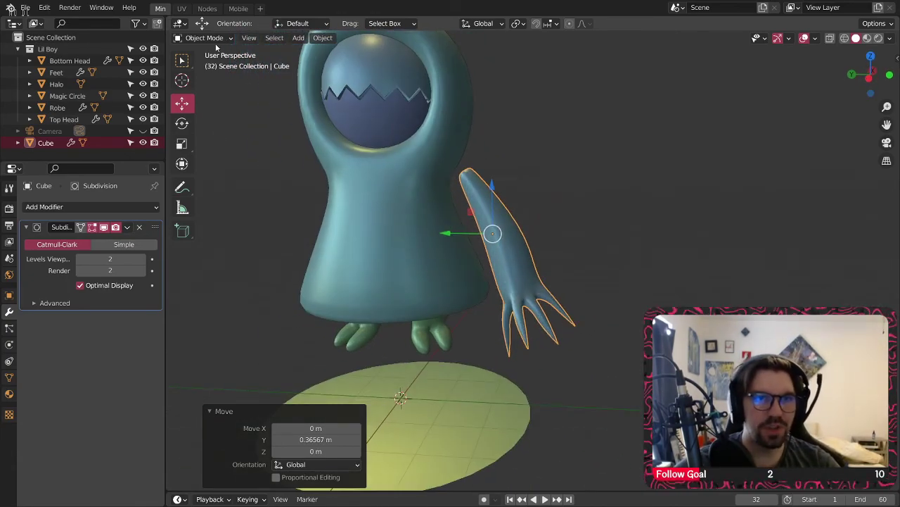
{"action": "left_click", "coordinate": [127, 227]}
{"action": "left_click", "coordinate": [144, 239]}
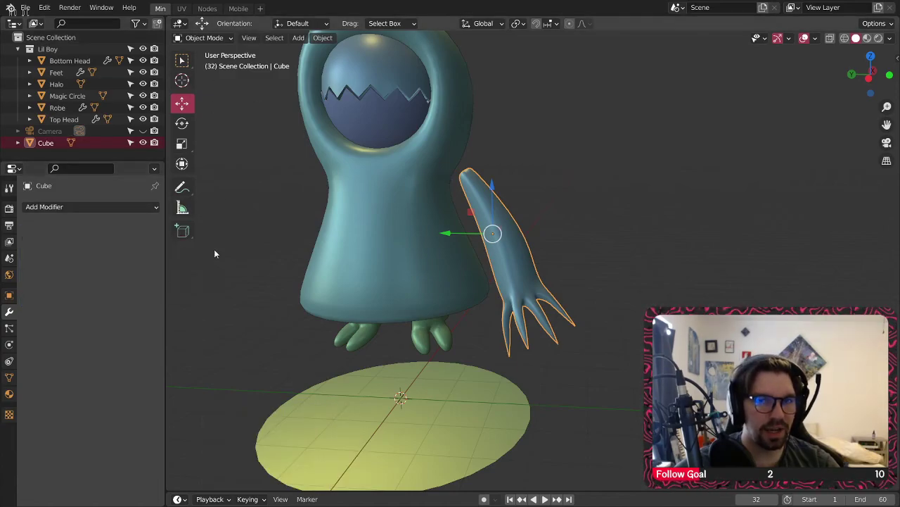
- Inspect the arm's dense mesh in Edit Mode with everything selected, then return to Object Mode
{"action": "left_click", "coordinate": [200, 37]}
{"action": "left_click", "coordinate": [204, 75]}
{"action": "left_click", "coordinate": [200, 38]}
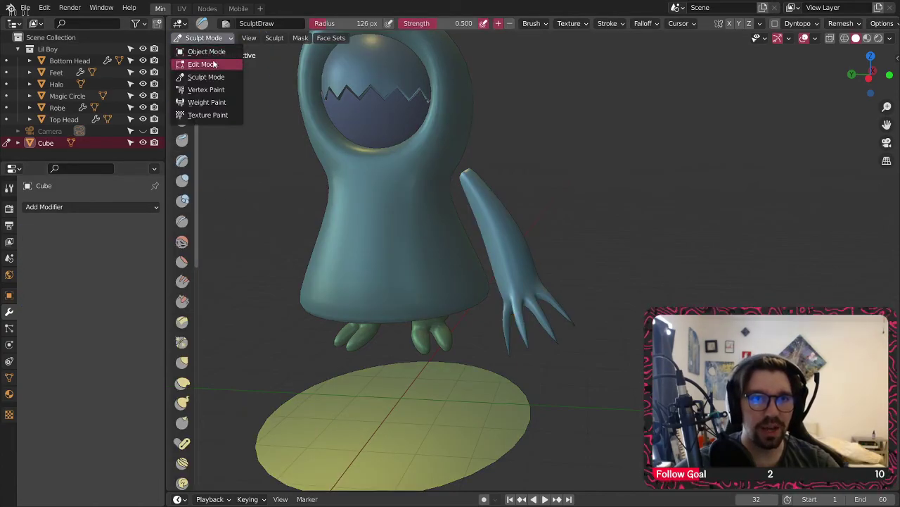
{"action": "left_click", "coordinate": [204, 62]}
{"action": "scroll", "coordinate": [529, 268], "scroll_direction": "up", "scroll_amount": 2}
{"action": "key", "text": "a"}
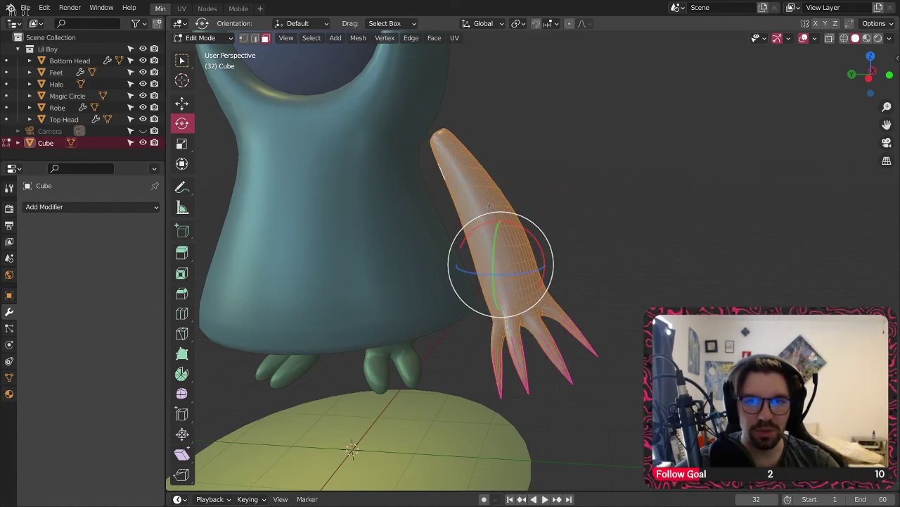
{"action": "scroll", "coordinate": [526, 310], "scroll_direction": "up", "scroll_amount": 4}
{"action": "mouse_move", "coordinate": [525, 310]}
{"action": "middle_mouse_down"}
{"action": "mouse_move", "coordinate": [295, 297]}
{"action": "mouse_move", "coordinate": [295, 280]}
{"action": "mouse_move", "coordinate": [539, 325]}
{"action": "mouse_move", "coordinate": [535, 309]}
{"action": "middle_mouse_up"}
{"action": "left_click", "coordinate": [201, 38]}
{"action": "left_click", "coordinate": [206, 67]}
{"action": "left_click", "coordinate": [191, 38]}
{"action": "left_click", "coordinate": [203, 51]}
{"action": "middle_click_drag", "start_coordinate": [436, 168], "coordinate": [526, 255], "text": "shift"}
{"action": "left_click", "coordinate": [201, 38]}
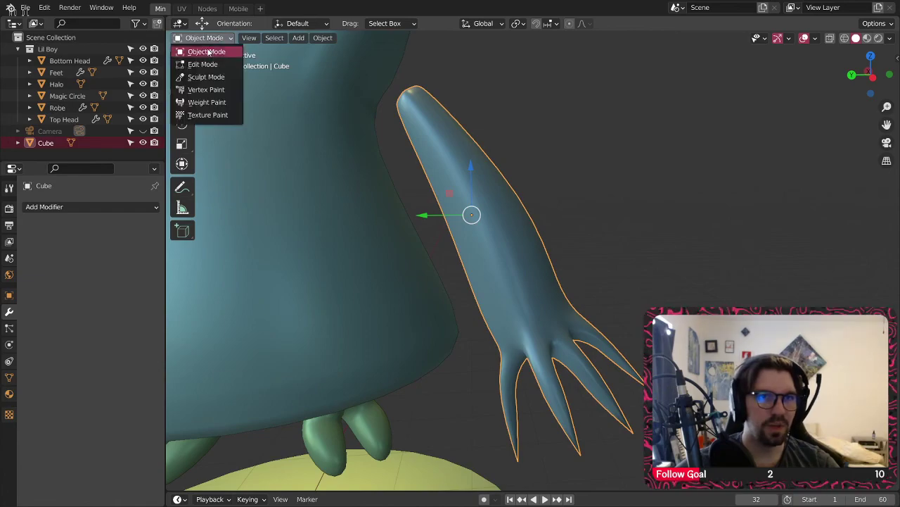
{"action": "left_click", "coordinate": [209, 76]}
{"action": "scroll", "coordinate": [496, 187], "scroll_direction": "down", "scroll_amount": 2}
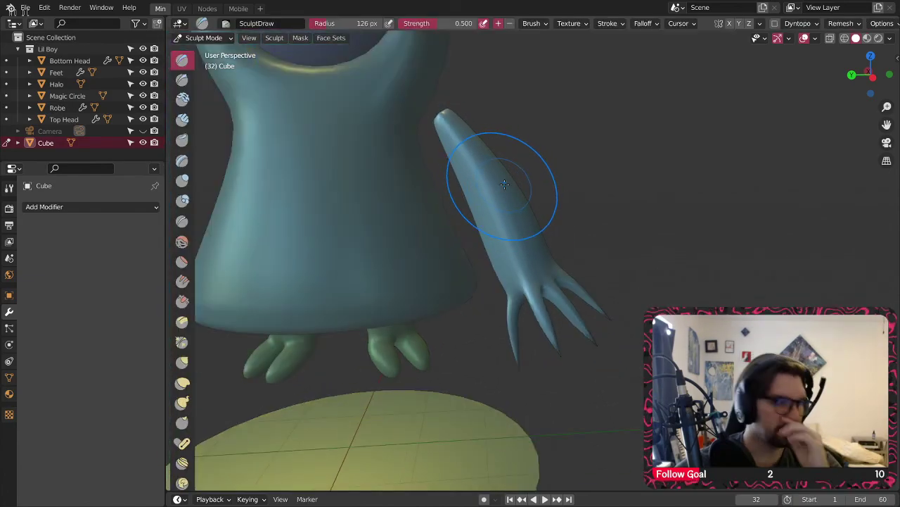
{"action": "left_click", "coordinate": [201, 38]}
{"action": "left_click", "coordinate": [205, 50]}
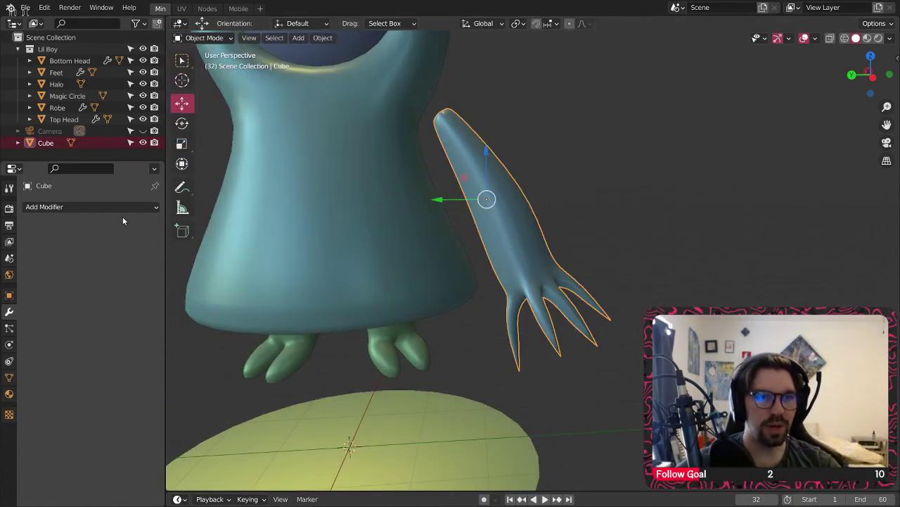
- Add a Mirror modifier to the arm with Robe as the mirror object, mirroring only across the Y axis
{"action": "left_click", "coordinate": [121, 206]}
{"action": "left_click", "coordinate": [176, 336]}
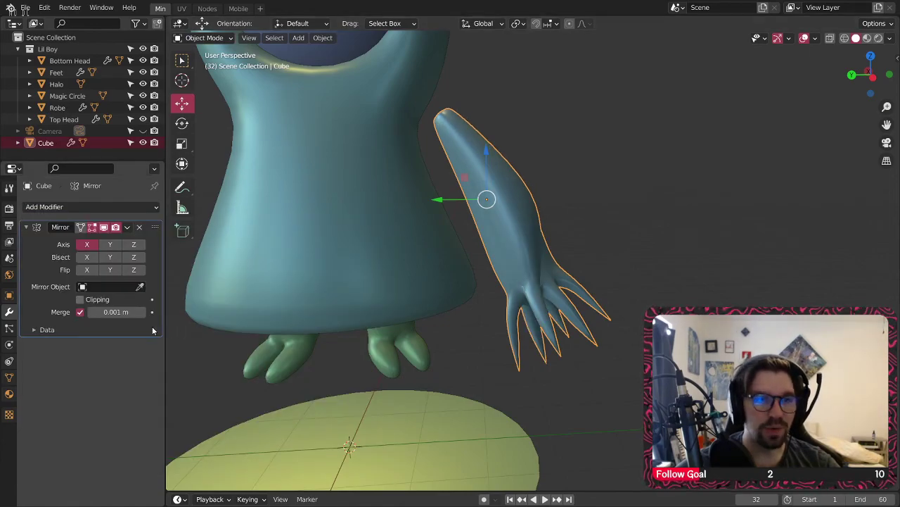
{"action": "left_click", "coordinate": [108, 285]}
{"action": "left_click", "coordinate": [88, 362]}
{"action": "left_click", "coordinate": [110, 244]}
{"action": "left_click", "coordinate": [89, 247]}
- Deselect everything and examine both mirrored arms against the robe, then inspect one arm up close
{"action": "scroll", "coordinate": [343, 199], "scroll_direction": "down", "scroll_amount": 3}
{"action": "middle_click_drag", "start_coordinate": [373, 204], "coordinate": [457, 211], "text": "shift"}
{"action": "key", "text": "alt+a"}
{"action": "scroll", "coordinate": [473, 149], "scroll_direction": "down", "scroll_amount": 4}
{"action": "middle_click_drag", "start_coordinate": [473, 146], "coordinate": [479, 212], "text": "shift"}
{"action": "scroll", "coordinate": [444, 207], "scroll_direction": "up", "scroll_amount": 4}
{"action": "scroll", "coordinate": [434, 249], "scroll_direction": "down", "scroll_amount": 2}
{"action": "middle_click_drag", "start_coordinate": [434, 251], "coordinate": [414, 256]}
{"action": "scroll", "coordinate": [404, 243], "scroll_direction": "up", "scroll_amount": 3}
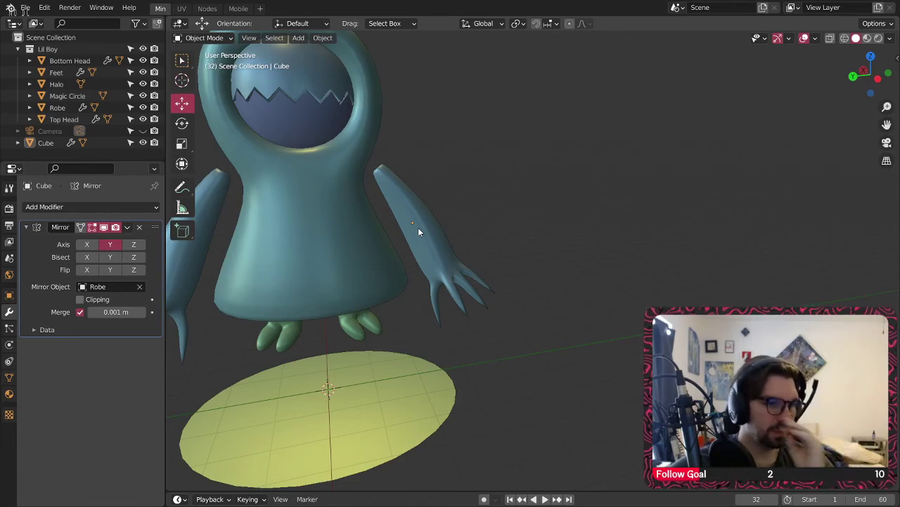
{"action": "middle_click_drag", "start_coordinate": [418, 230], "coordinate": [448, 221]}
{"action": "scroll", "coordinate": [457, 224], "scroll_direction": "up", "scroll_amount": 6}
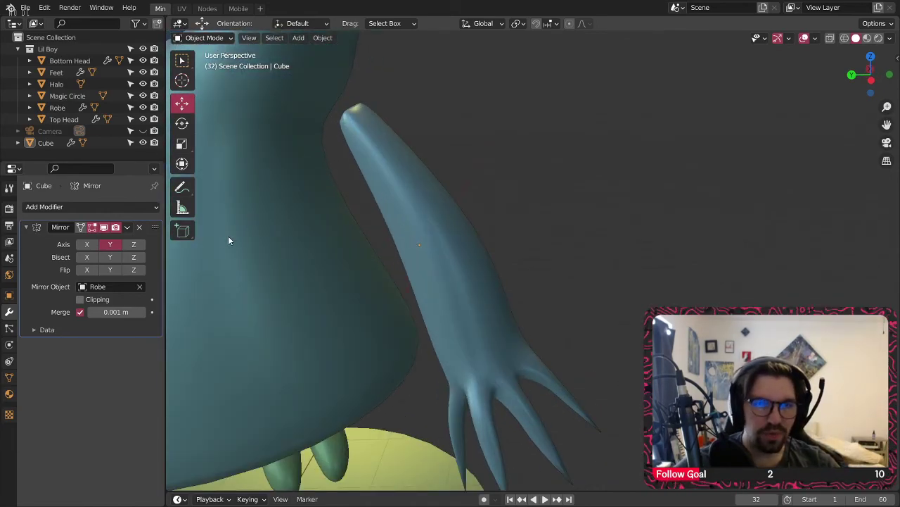
{"action": "left_click", "coordinate": [204, 37]}
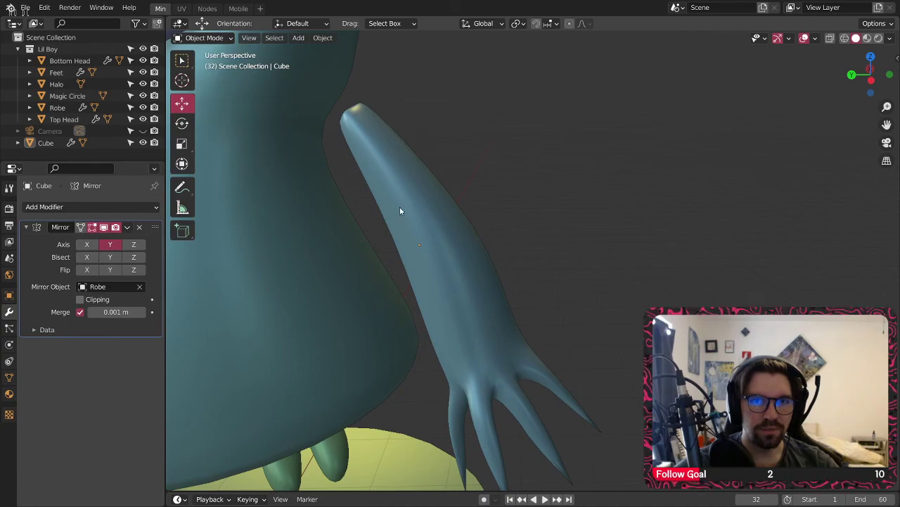
- Select the arm and switch it to Sculpt Mode
{"action": "left_click", "coordinate": [401, 210]}
{"action": "left_click", "coordinate": [204, 37]}
{"action": "left_click", "coordinate": [207, 80]}
- Build up rounded knuckles at the bases of the arm's claws with the Blob brush
{"action": "mouse_move", "coordinate": [415, 232]}
{"action": "middle_mouse_down"}
{"action": "mouse_move", "coordinate": [469, 177]}
{"action": "mouse_move", "coordinate": [441, 301]}
{"action": "mouse_move", "coordinate": [426, 276]}
{"action": "mouse_move", "coordinate": [453, 249]}
{"action": "middle_mouse_up"}
{"action": "scroll", "coordinate": [441, 301], "scroll_direction": "up", "scroll_amount": 2}
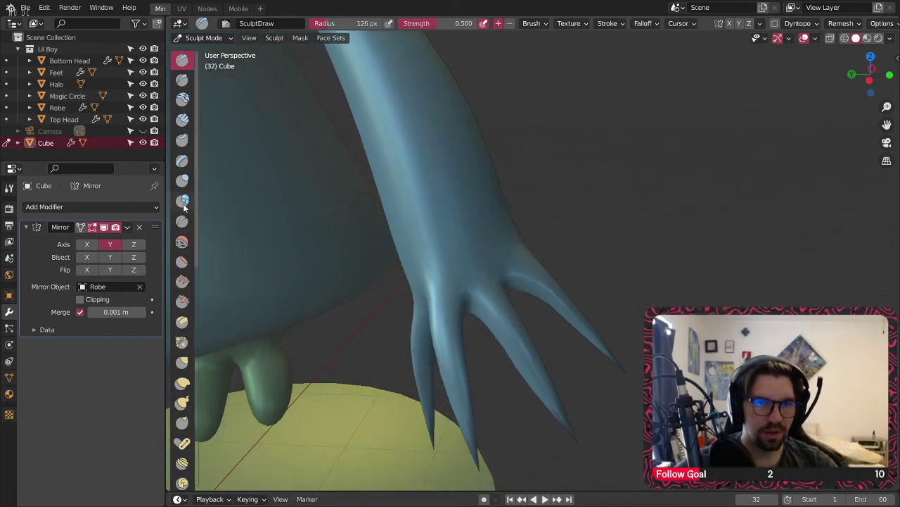
{"action": "left_click", "coordinate": [185, 202]}
{"action": "middle_click_drag", "start_coordinate": [458, 290], "coordinate": [439, 290]}
{"action": "mouse_move", "coordinate": [464, 301]}
{"action": "middle_mouse_down"}
{"action": "mouse_move", "coordinate": [488, 291]}
{"action": "mouse_move", "coordinate": [422, 261]}
{"action": "mouse_move", "coordinate": [555, 285]}
{"action": "middle_mouse_up"}
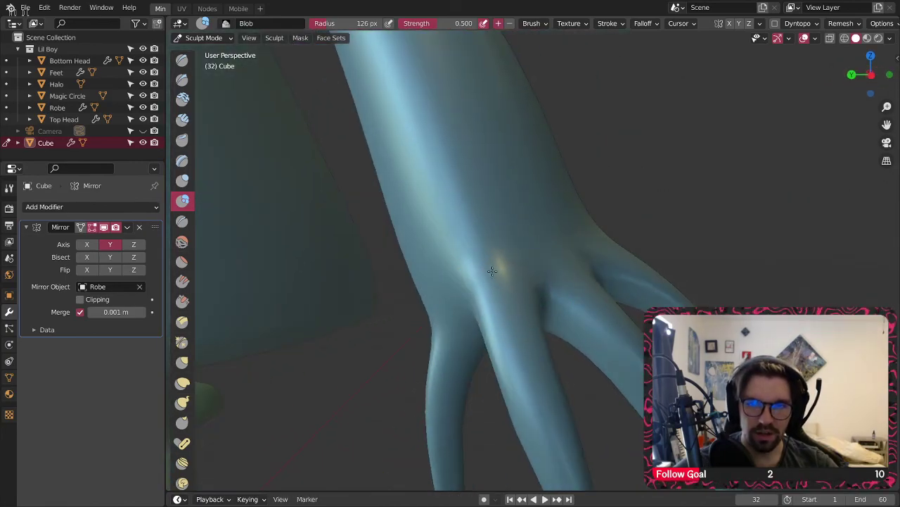
{"action": "middle_click_drag", "start_coordinate": [489, 270], "coordinate": [460, 299]}
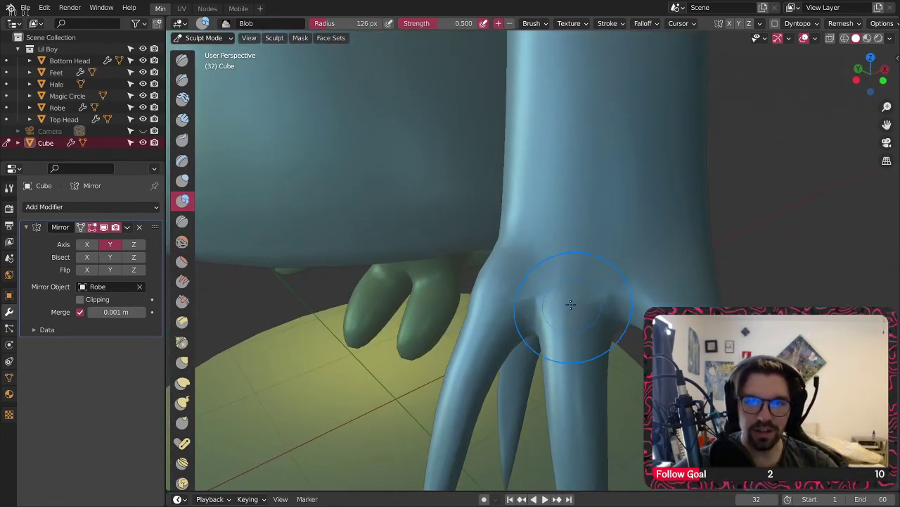
{"action": "middle_click_drag", "start_coordinate": [573, 304], "coordinate": [574, 290]}
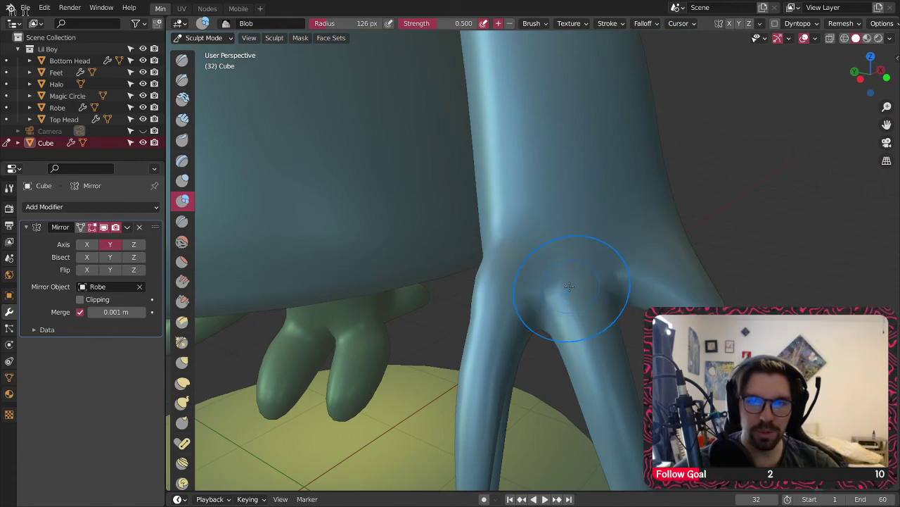
{"action": "mouse_move", "coordinate": [596, 270]}
{"action": "middle_mouse_down"}
{"action": "mouse_move", "coordinate": [578, 266]}
{"action": "mouse_move", "coordinate": [587, 278]}
{"action": "mouse_move", "coordinate": [563, 278]}
{"action": "mouse_move", "coordinate": [488, 263]}
{"action": "mouse_move", "coordinate": [502, 302]}
{"action": "mouse_move", "coordinate": [588, 246]}
{"action": "mouse_move", "coordinate": [557, 279]}
{"action": "mouse_move", "coordinate": [685, 245]}
{"action": "mouse_move", "coordinate": [606, 271]}
{"action": "middle_mouse_up"}
{"action": "mouse_move", "coordinate": [617, 309]}
{"action": "middle_mouse_down"}
{"action": "mouse_move", "coordinate": [599, 275]}
{"action": "mouse_move", "coordinate": [514, 246]}
{"action": "mouse_move", "coordinate": [423, 239]}
{"action": "mouse_move", "coordinate": [451, 222]}
{"action": "middle_mouse_up"}
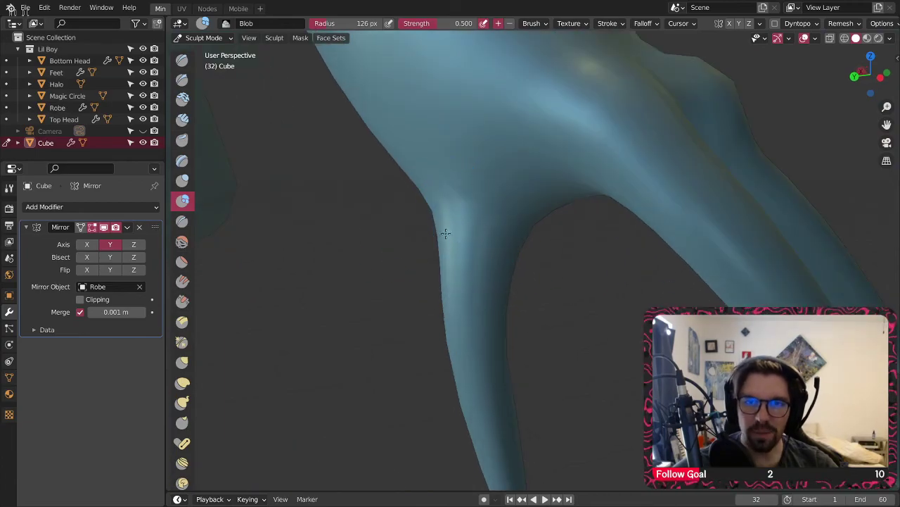
- Sculpt a knuckle and subtle joint shape on the separate claw nearest the robe with the Blob brush
{"action": "middle_click_drag", "start_coordinate": [432, 193], "coordinate": [476, 321]}
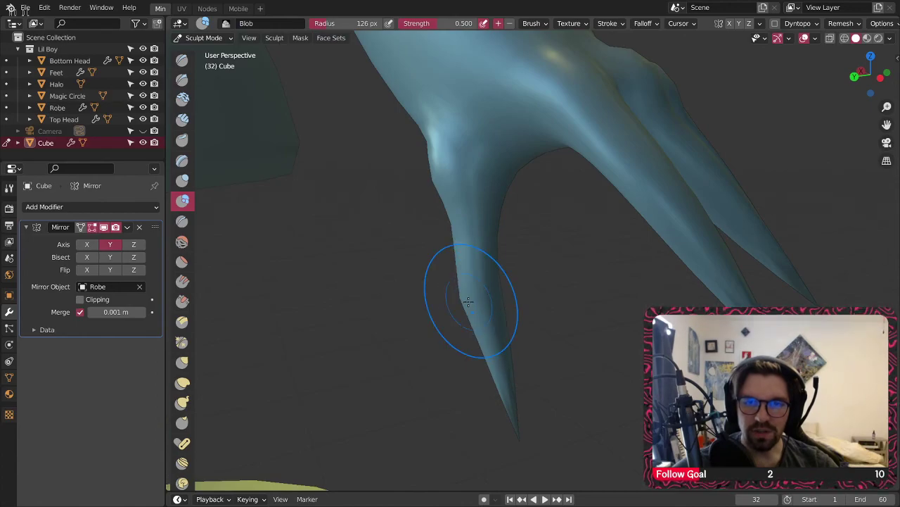
{"action": "left_click_drag", "start_coordinate": [467, 298], "coordinate": [512, 253]}
{"action": "mouse_move", "coordinate": [468, 327]}
{"action": "middle_mouse_down"}
{"action": "mouse_move", "coordinate": [475, 272]}
{"action": "mouse_move", "coordinate": [502, 258]}
{"action": "middle_mouse_up"}
{"action": "left_click_drag", "start_coordinate": [507, 253], "coordinate": [499, 252]}
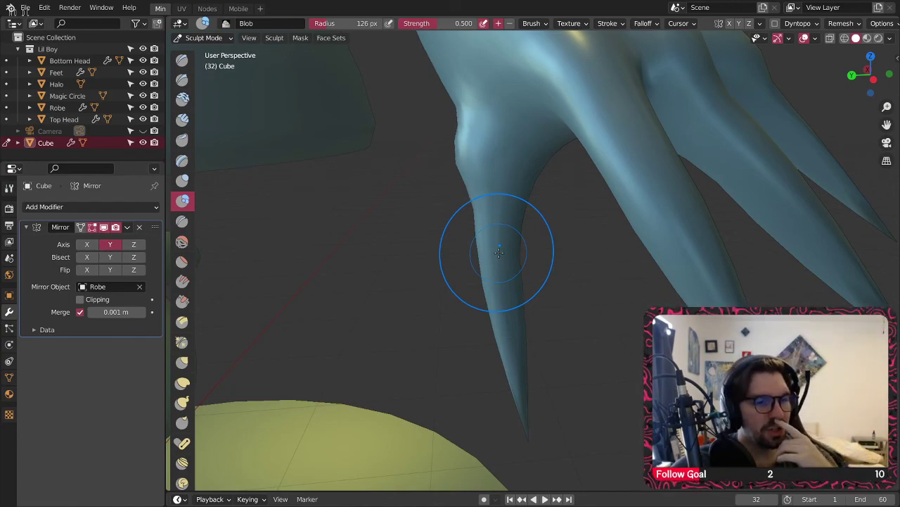
{"action": "scroll", "coordinate": [677, 295], "scroll_direction": "down", "scroll_amount": 4}
{"action": "middle_click_drag", "start_coordinate": [647, 232], "coordinate": [408, 130]}
{"action": "mouse_move", "coordinate": [457, 219]}
{"action": "middle_mouse_down"}
{"action": "mouse_move", "coordinate": [366, 227]}
{"action": "mouse_move", "coordinate": [482, 253]}
{"action": "mouse_move", "coordinate": [455, 214]}
{"action": "middle_mouse_up"}
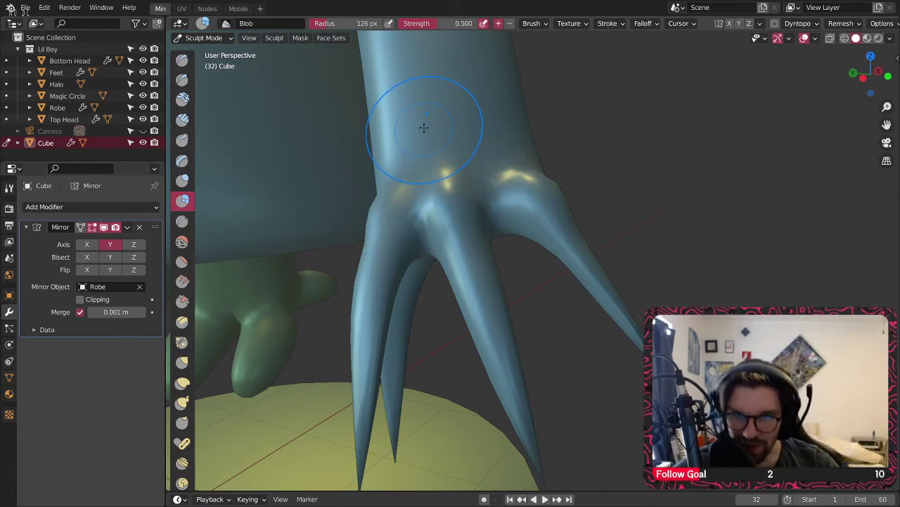
- Sculpt subtle dents along the forearm with the Crease brush
{"action": "mouse_move", "coordinate": [412, 165]}
{"action": "middle_mouse_down"}
{"action": "mouse_move", "coordinate": [429, 161]}
{"action": "mouse_move", "coordinate": [410, 205]}
{"action": "mouse_move", "coordinate": [498, 246]}
{"action": "mouse_move", "coordinate": [467, 211]}
{"action": "mouse_move", "coordinate": [213, 233]}
{"action": "middle_mouse_up"}
{"action": "left_click", "coordinate": [183, 221]}
{"action": "scroll", "coordinate": [420, 232], "scroll_direction": "up", "scroll_amount": 1}
{"action": "middle_click_drag", "start_coordinate": [420, 232], "coordinate": [378, 237]}
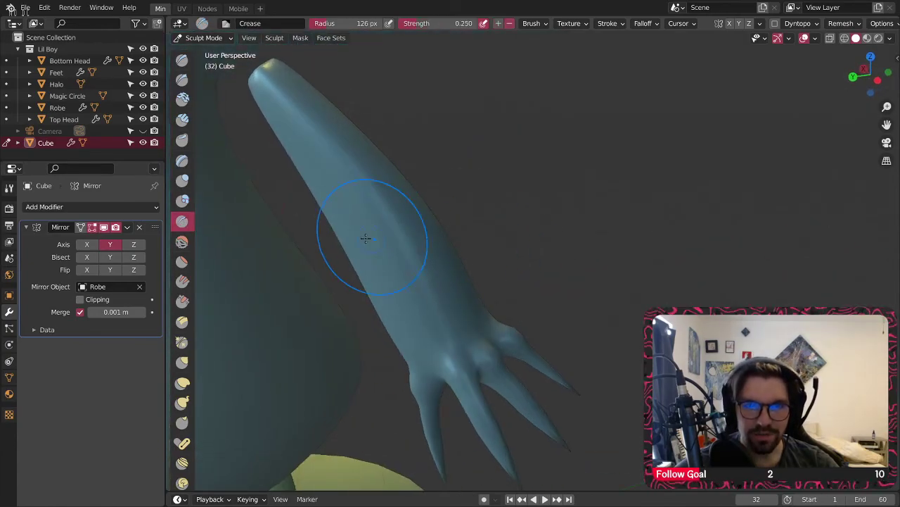
{"action": "scroll", "coordinate": [355, 246], "scroll_direction": "up", "scroll_amount": 1}
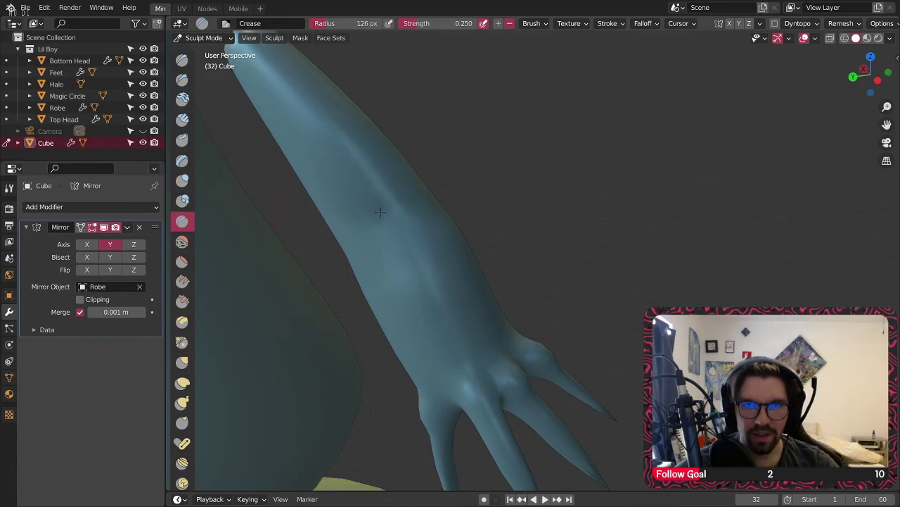
{"action": "mouse_move", "coordinate": [375, 237]}
{"action": "middle_mouse_down"}
{"action": "mouse_move", "coordinate": [317, 227]}
{"action": "mouse_move", "coordinate": [365, 214]}
{"action": "middle_mouse_up"}
{"action": "mouse_move", "coordinate": [382, 151]}
{"action": "middle_mouse_down"}
{"action": "mouse_move", "coordinate": [353, 221]}
{"action": "mouse_move", "coordinate": [463, 169]}
{"action": "mouse_move", "coordinate": [439, 185]}
{"action": "mouse_move", "coordinate": [440, 117]}
{"action": "mouse_move", "coordinate": [449, 201]}
{"action": "mouse_move", "coordinate": [467, 261]}
{"action": "mouse_move", "coordinate": [487, 266]}
{"action": "mouse_move", "coordinate": [478, 267]}
{"action": "mouse_move", "coordinate": [472, 211]}
{"action": "mouse_move", "coordinate": [421, 209]}
{"action": "mouse_move", "coordinate": [530, 168]}
{"action": "mouse_move", "coordinate": [492, 299]}
{"action": "mouse_move", "coordinate": [532, 210]}
{"action": "mouse_move", "coordinate": [493, 160]}
{"action": "middle_mouse_up"}
- Swell the elbow area of the arm using the Inflate/Deflate brush with a 212 px radius
{"action": "left_click", "coordinate": [183, 181]}
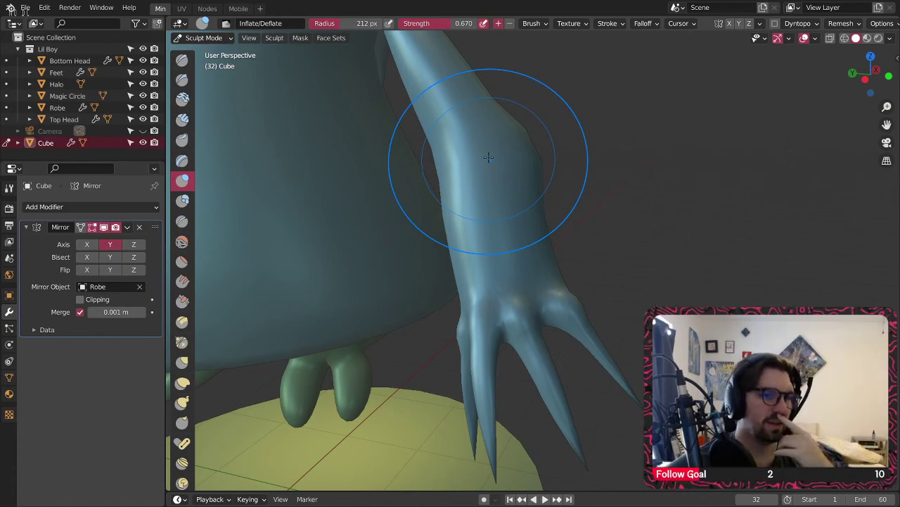
{"action": "mouse_move", "coordinate": [583, 161]}
{"action": "middle_mouse_down"}
{"action": "mouse_move", "coordinate": [493, 180]}
{"action": "mouse_move", "coordinate": [405, 178]}
{"action": "mouse_move", "coordinate": [484, 182]}
{"action": "middle_mouse_up"}
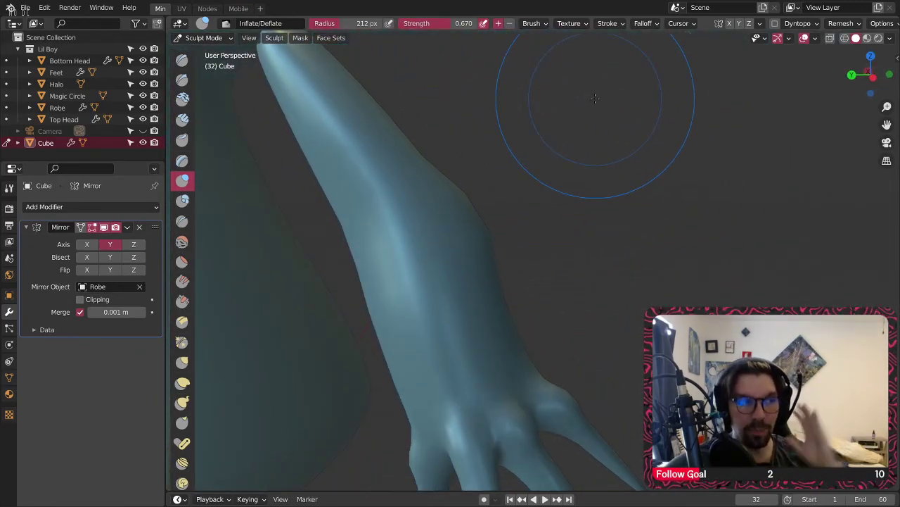
{"action": "middle_click_drag", "start_coordinate": [506, 165], "coordinate": [462, 161]}
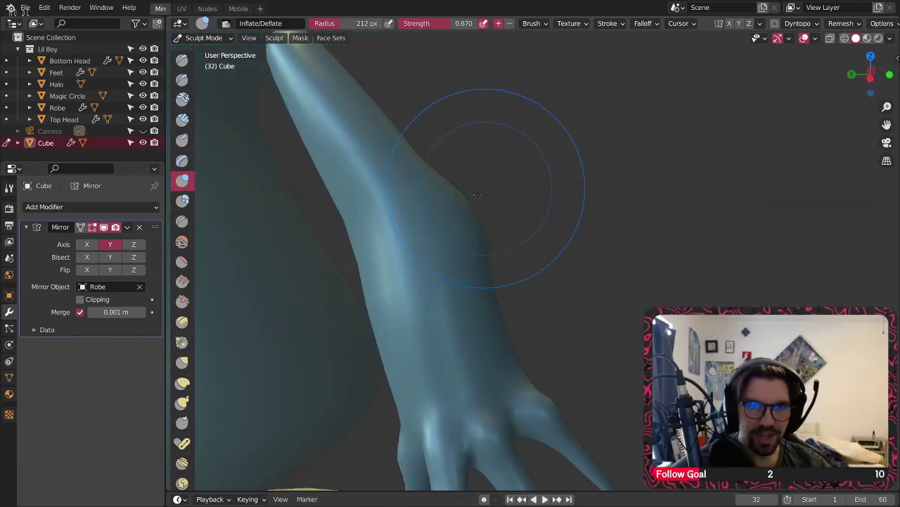
- Add a Subdivision modifier below the arm's Mirror modifier and set its viewport level to 2
{"action": "left_click", "coordinate": [102, 206]}
{"action": "left_click", "coordinate": [182, 416]}
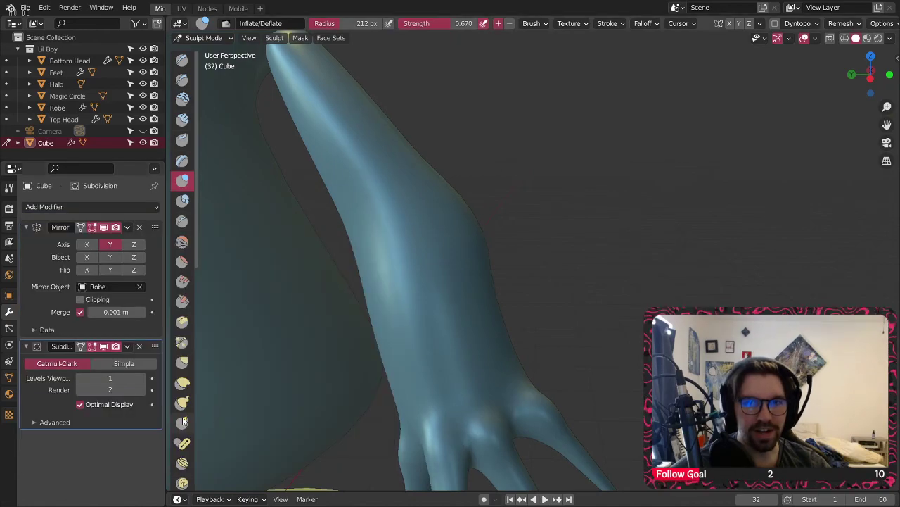
{"action": "left_click", "coordinate": [142, 379]}
- Soften the knuckles at the bases of the arm's claws using the Smooth brush
{"action": "middle_click_drag", "start_coordinate": [351, 169], "coordinate": [431, 260]}
{"action": "scroll", "coordinate": [444, 275], "scroll_direction": "up", "scroll_amount": 3}
{"action": "mouse_move", "coordinate": [451, 334]}
{"action": "middle_mouse_down", "text": "shift"}
{"action": "mouse_move", "coordinate": [444, 275]}
{"action": "mouse_move", "coordinate": [534, 255]}
{"action": "mouse_move", "coordinate": [494, 257]}
{"action": "mouse_move", "coordinate": [468, 246]}
{"action": "middle_mouse_up", "text": "shift"}
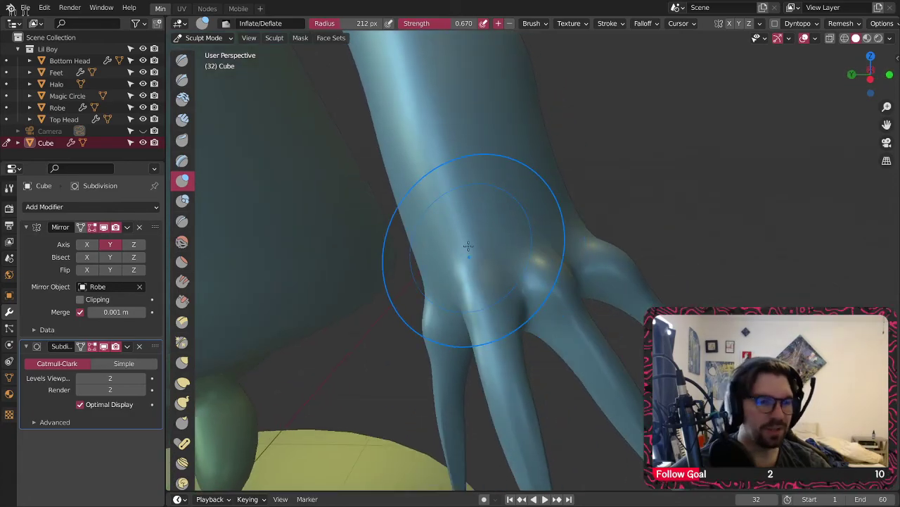
{"action": "middle_click_drag", "start_coordinate": [525, 285], "coordinate": [382, 237]}
{"action": "left_click", "coordinate": [181, 242]}
{"action": "middle_click_drag", "start_coordinate": [436, 267], "coordinate": [596, 269]}
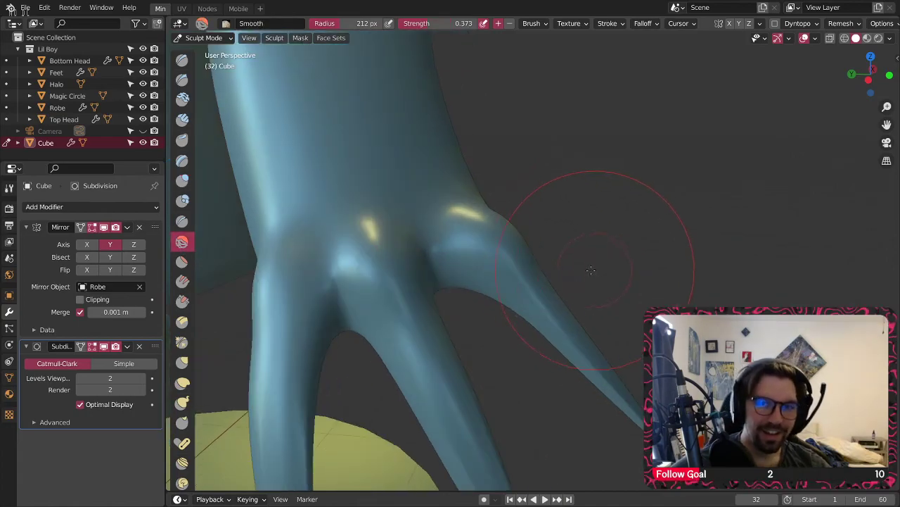
{"action": "left_click_drag", "start_coordinate": [524, 232], "coordinate": [481, 228]}
{"action": "mouse_move", "coordinate": [473, 236]}
{"action": "middle_mouse_down"}
{"action": "mouse_move", "coordinate": [513, 249]}
{"action": "mouse_move", "coordinate": [494, 247]}
{"action": "middle_mouse_up"}
{"action": "mouse_move", "coordinate": [494, 246]}
{"action": "left_mouse_down"}
{"action": "mouse_move", "coordinate": [496, 280]}
{"action": "mouse_move", "coordinate": [484, 257]}
{"action": "left_mouse_up"}
{"action": "middle_click_drag", "start_coordinate": [483, 255], "coordinate": [535, 249]}
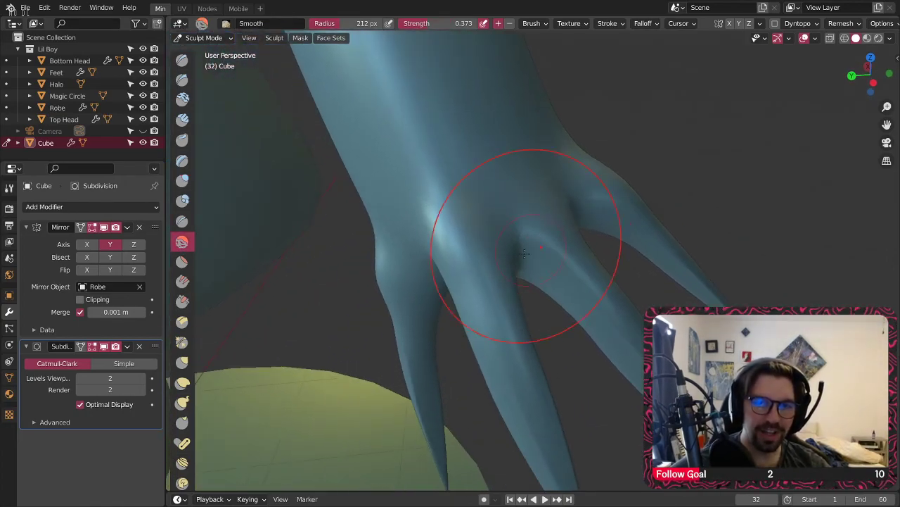
- Smooth the claw nearest the robe and the back of the hand into even transitions
{"action": "middle_click_drag", "start_coordinate": [482, 293], "coordinate": [491, 285]}
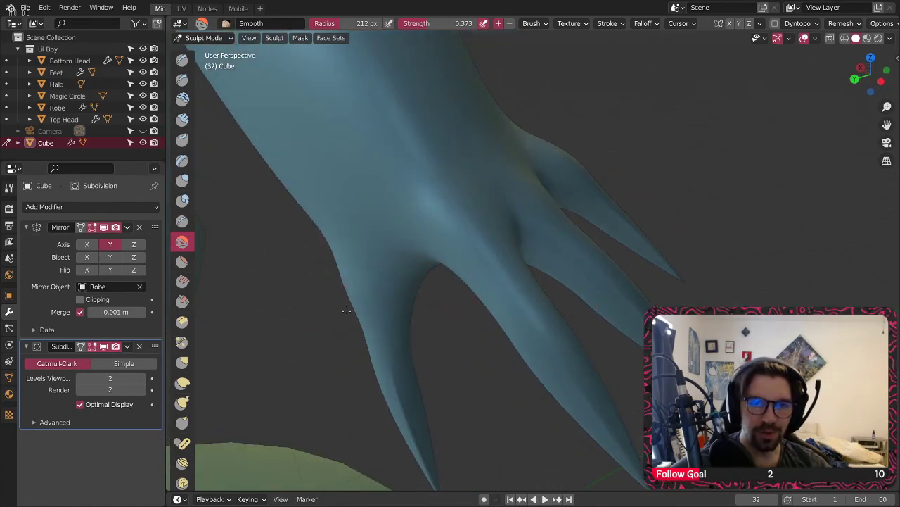
{"action": "middle_click_drag", "start_coordinate": [349, 279], "coordinate": [441, 288]}
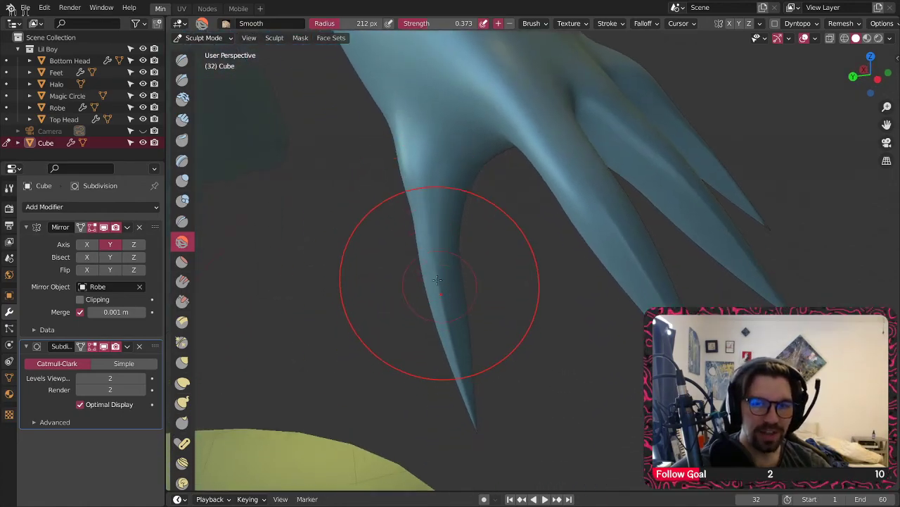
{"action": "middle_click_drag", "start_coordinate": [432, 382], "coordinate": [422, 352]}
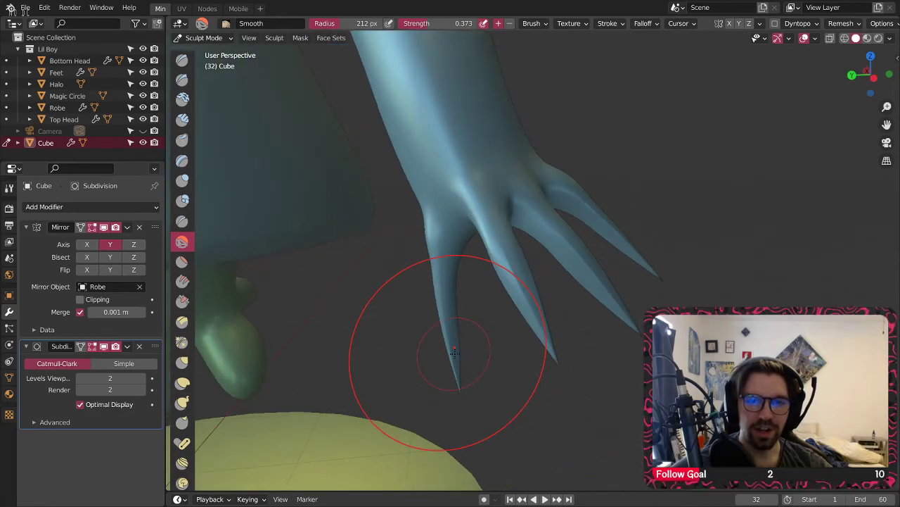
{"action": "scroll", "coordinate": [437, 312], "scroll_direction": "up", "scroll_amount": 2}
{"action": "middle_click_drag", "start_coordinate": [437, 312], "coordinate": [506, 327]}
{"action": "mouse_move", "coordinate": [415, 304]}
{"action": "middle_mouse_down"}
{"action": "mouse_move", "coordinate": [421, 327]}
{"action": "mouse_move", "coordinate": [412, 280]}
{"action": "mouse_move", "coordinate": [483, 231]}
{"action": "mouse_move", "coordinate": [392, 272]}
{"action": "middle_mouse_up"}
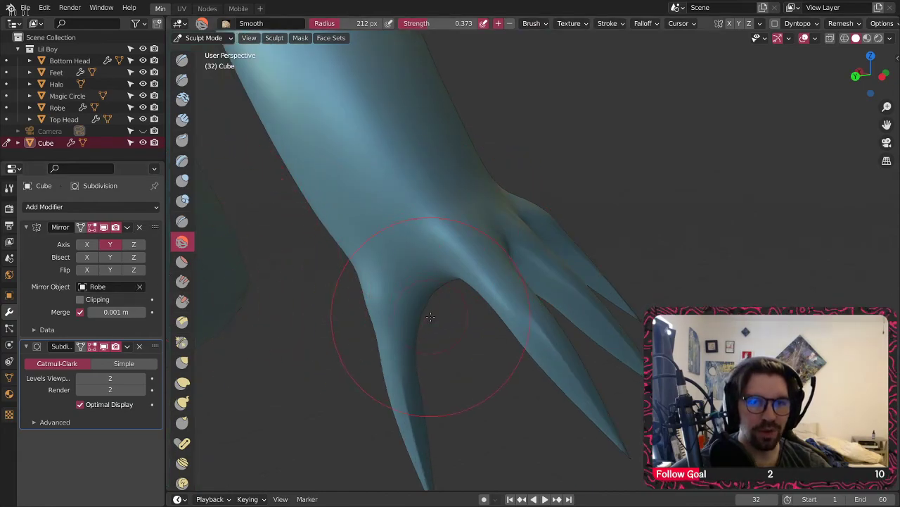
{"action": "mouse_move", "coordinate": [350, 229]}
{"action": "left_mouse_down"}
{"action": "mouse_move", "coordinate": [358, 213]}
{"action": "mouse_move", "coordinate": [430, 232]}
{"action": "left_mouse_up"}
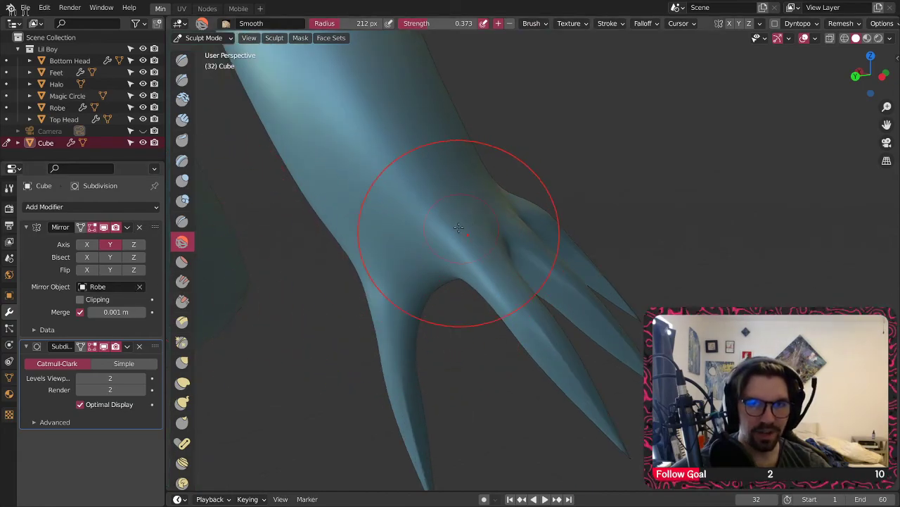
- Inflate the palm of the hand using the Inflate/Deflate brush at a 212 px radius
{"action": "middle_click_drag", "start_coordinate": [466, 227], "coordinate": [415, 234]}
{"action": "middle_click_drag", "start_coordinate": [552, 201], "coordinate": [500, 193]}
{"action": "middle_click_drag", "start_coordinate": [680, 272], "coordinate": [514, 277]}
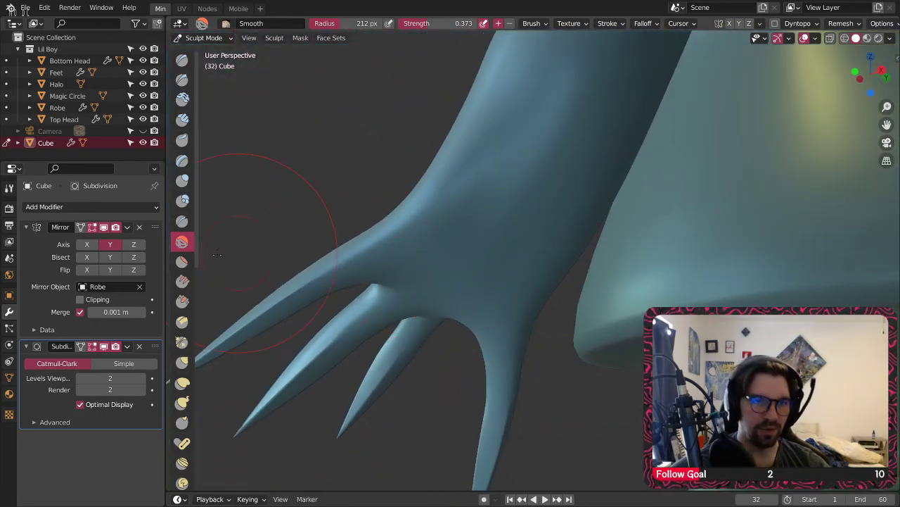
{"action": "left_click", "coordinate": [181, 182]}
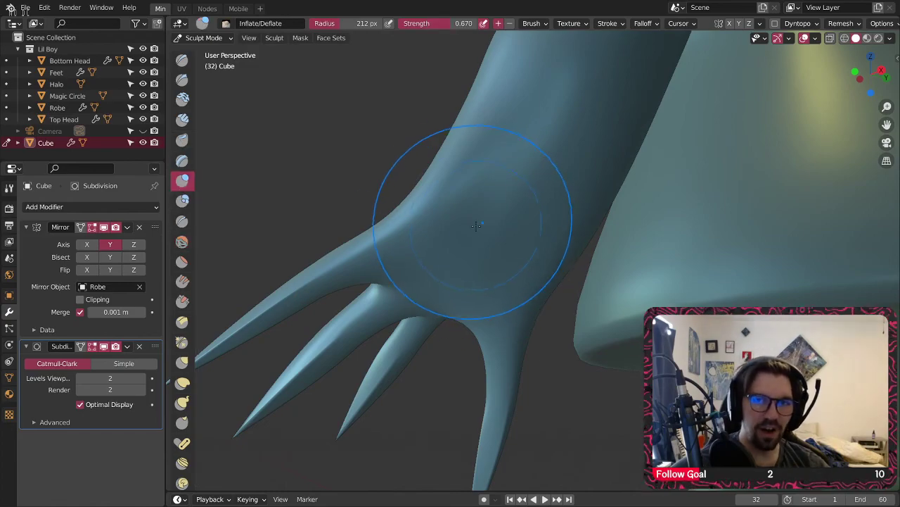
{"action": "left_click_drag", "start_coordinate": [489, 224], "coordinate": [529, 247]}
{"action": "mouse_move", "coordinate": [540, 280]}
{"action": "middle_mouse_down"}
{"action": "mouse_move", "coordinate": [458, 245]}
{"action": "mouse_move", "coordinate": [484, 255]}
{"action": "mouse_move", "coordinate": [533, 196]}
{"action": "middle_mouse_up"}
{"action": "mouse_move", "coordinate": [453, 219]}
{"action": "middle_mouse_down"}
{"action": "mouse_move", "coordinate": [469, 198]}
{"action": "mouse_move", "coordinate": [428, 214]}
{"action": "middle_mouse_up"}
- Reduce the Inflate/Deflate brush radius to 89 px and build up the heel and outer edge of the palm
{"action": "key", "text": "bracketleft"}
{"action": "key", "text": "bracketleft"}
{"action": "key", "text": "bracketleft"}
{"action": "key", "text": "bracketleft"}
{"action": "key", "text": "bracketleft"}
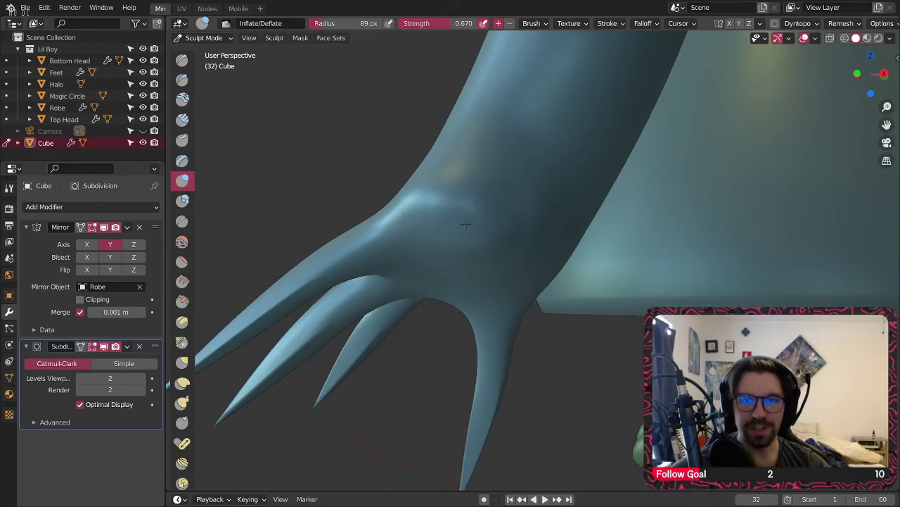
{"action": "mouse_move", "coordinate": [521, 265]}
{"action": "middle_mouse_down"}
{"action": "mouse_move", "coordinate": [576, 271]}
{"action": "mouse_move", "coordinate": [569, 241]}
{"action": "mouse_move", "coordinate": [569, 255]}
{"action": "middle_mouse_up"}
{"action": "middle_click_drag", "start_coordinate": [619, 220], "coordinate": [498, 267]}
{"action": "mouse_move", "coordinate": [592, 199]}
{"action": "middle_mouse_down", "text": "shift"}
{"action": "mouse_move", "coordinate": [518, 290]}
{"action": "mouse_move", "coordinate": [504, 270]}
{"action": "middle_mouse_up", "text": "shift"}
{"action": "left_click_drag", "start_coordinate": [415, 373], "coordinate": [519, 248]}
{"action": "mouse_move", "coordinate": [519, 247]}
{"action": "middle_mouse_down"}
{"action": "mouse_move", "coordinate": [539, 251]}
{"action": "mouse_move", "coordinate": [451, 285]}
{"action": "middle_mouse_up"}
{"action": "mouse_move", "coordinate": [451, 207]}
{"action": "middle_mouse_down"}
{"action": "mouse_move", "coordinate": [464, 201]}
{"action": "mouse_move", "coordinate": [444, 217]}
{"action": "middle_mouse_up"}
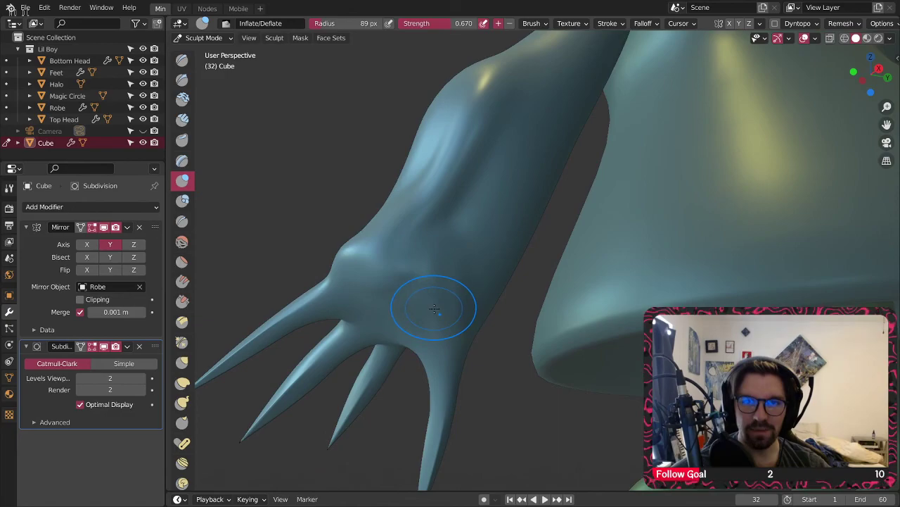
- Inflate the base of the thumb where it joins the palm with the Inflate/Deflate brush at 89 px
{"action": "middle_click_drag", "start_coordinate": [441, 281], "coordinate": [448, 284]}
{"action": "middle_click_drag", "start_coordinate": [503, 230], "coordinate": [469, 318], "text": "shift"}
{"action": "mouse_move", "coordinate": [500, 285]}
{"action": "middle_mouse_down"}
{"action": "mouse_move", "coordinate": [507, 250]}
{"action": "mouse_move", "coordinate": [472, 245]}
{"action": "middle_mouse_up"}
{"action": "left_click", "coordinate": [183, 221]}
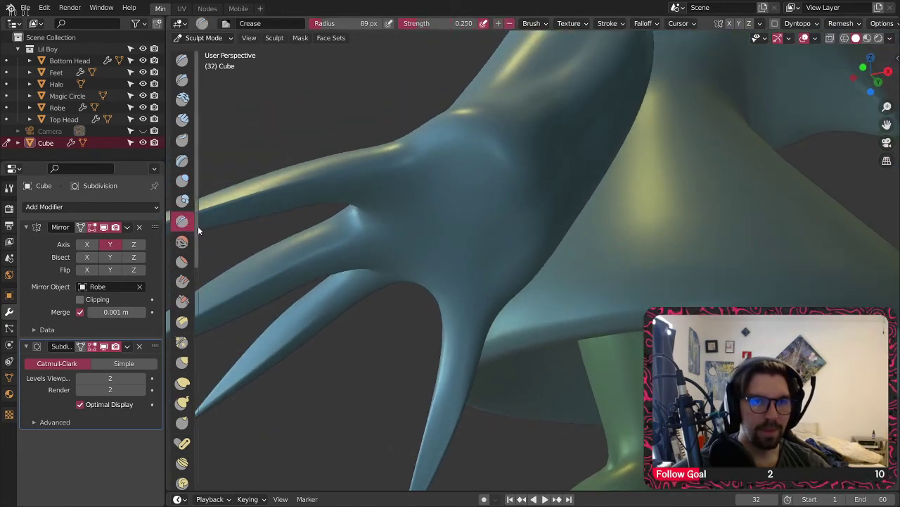
{"action": "left_click", "coordinate": [182, 180]}
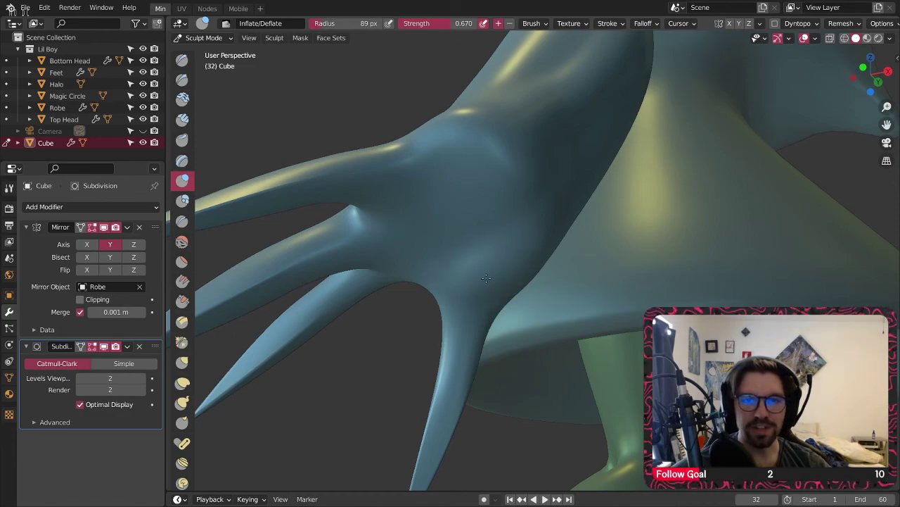
{"action": "middle_click_drag", "start_coordinate": [458, 328], "coordinate": [535, 192]}
{"action": "middle_click_drag", "start_coordinate": [479, 241], "coordinate": [425, 223]}
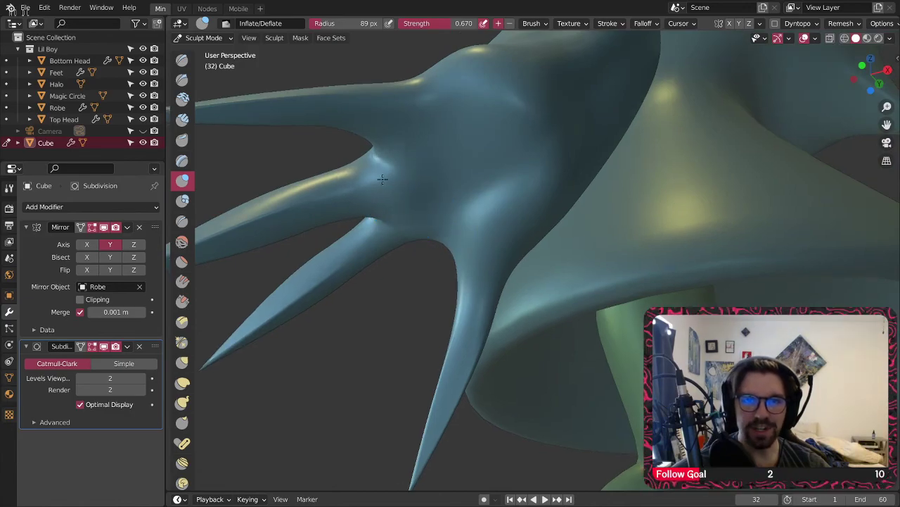
- Build up the bases of the fingers on the palm side with the Inflate/Deflate brush
{"action": "middle_click_drag", "start_coordinate": [410, 128], "coordinate": [462, 92]}
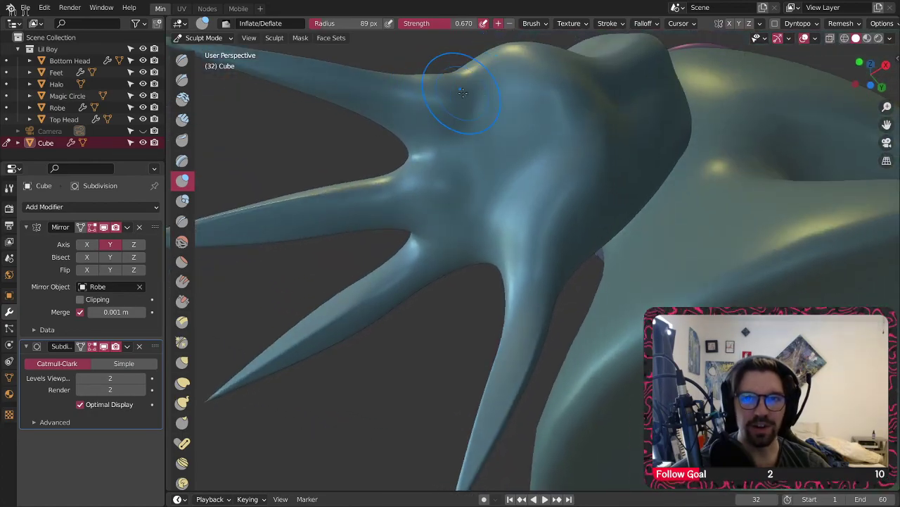
{"action": "middle_click_drag", "start_coordinate": [506, 67], "coordinate": [434, 143]}
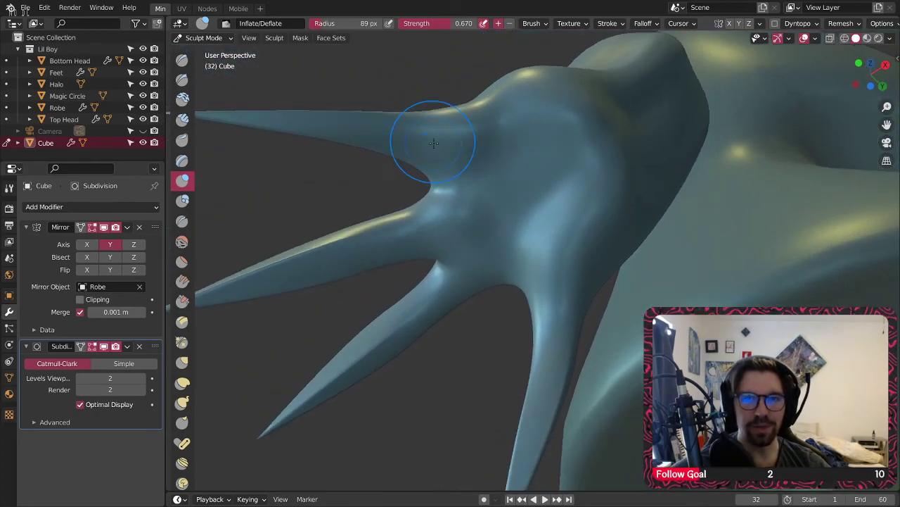
{"action": "mouse_move", "coordinate": [471, 248]}
{"action": "middle_mouse_down"}
{"action": "mouse_move", "coordinate": [482, 194]}
{"action": "mouse_move", "coordinate": [488, 241]}
{"action": "middle_mouse_up"}
{"action": "scroll", "coordinate": [487, 240], "scroll_direction": "up", "scroll_amount": 2}
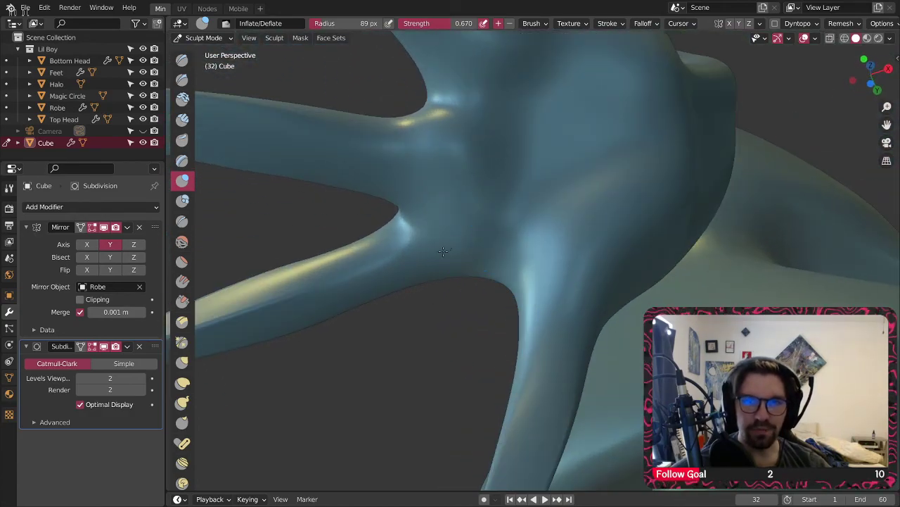
{"action": "middle_click_drag", "start_coordinate": [380, 273], "coordinate": [480, 249], "text": "shift"}
{"action": "scroll", "coordinate": [481, 249], "scroll_direction": "down", "scroll_amount": 2}
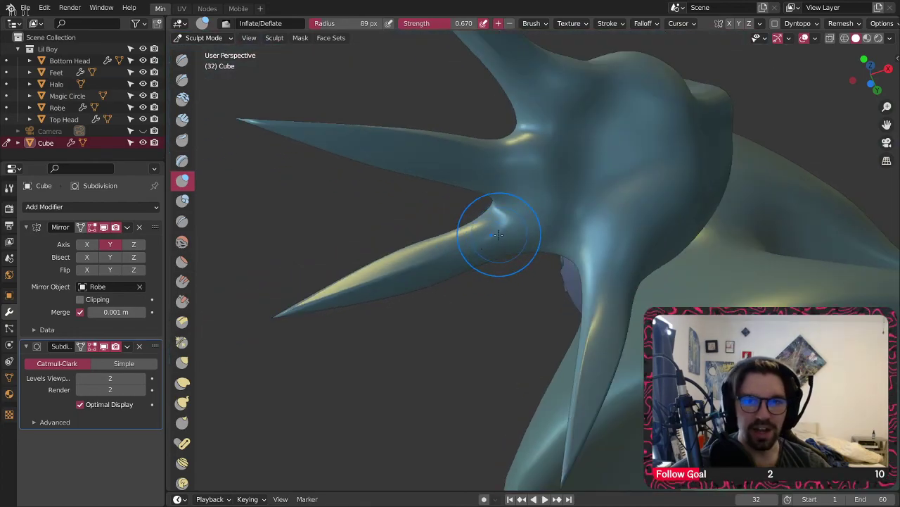
- Thicken the fingers and the thumb along their length with the Inflate/Deflate brush
{"action": "mouse_move", "coordinate": [427, 258]}
{"action": "middle_mouse_down"}
{"action": "mouse_move", "coordinate": [514, 265]}
{"action": "mouse_move", "coordinate": [500, 292]}
{"action": "mouse_move", "coordinate": [460, 263]}
{"action": "mouse_move", "coordinate": [437, 226]}
{"action": "mouse_move", "coordinate": [437, 173]}
{"action": "mouse_move", "coordinate": [488, 117]}
{"action": "middle_mouse_up"}
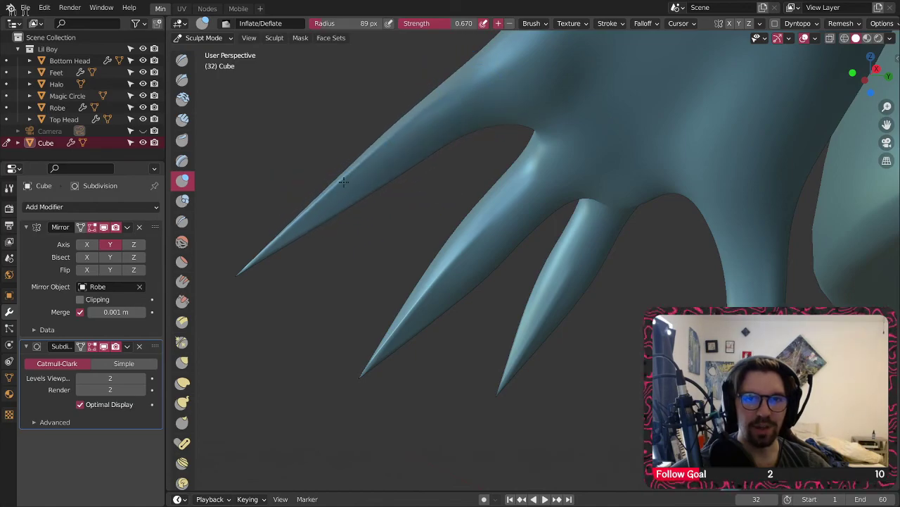
{"action": "mouse_move", "coordinate": [350, 190]}
{"action": "middle_mouse_down"}
{"action": "mouse_move", "coordinate": [533, 150]}
{"action": "mouse_move", "coordinate": [518, 211]}
{"action": "mouse_move", "coordinate": [610, 223]}
{"action": "mouse_move", "coordinate": [723, 221]}
{"action": "middle_mouse_up"}
{"action": "middle_click_drag", "start_coordinate": [662, 263], "coordinate": [510, 243]}
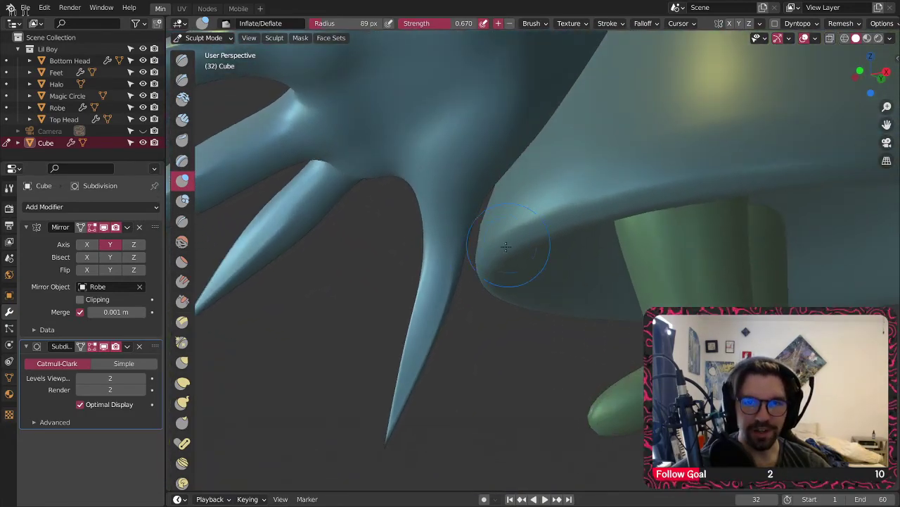
{"action": "mouse_move", "coordinate": [439, 286]}
{"action": "middle_mouse_down"}
{"action": "mouse_move", "coordinate": [446, 204]}
{"action": "mouse_move", "coordinate": [459, 212]}
{"action": "mouse_move", "coordinate": [582, 189]}
{"action": "mouse_move", "coordinate": [530, 209]}
{"action": "middle_mouse_up"}
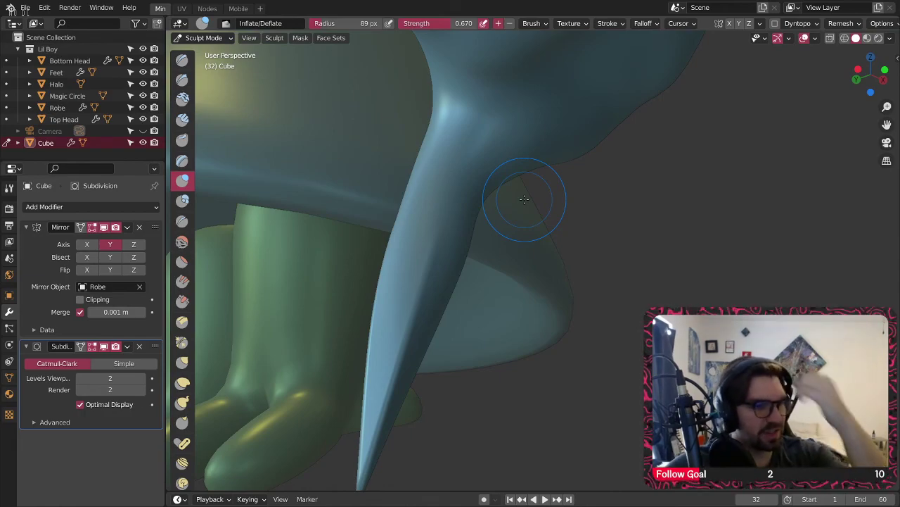
{"action": "mouse_move", "coordinate": [525, 225]}
{"action": "middle_mouse_down"}
{"action": "mouse_move", "coordinate": [472, 276]}
{"action": "mouse_move", "coordinate": [532, 237]}
{"action": "mouse_move", "coordinate": [587, 221]}
{"action": "mouse_move", "coordinate": [508, 237]}
{"action": "mouse_move", "coordinate": [484, 204]}
{"action": "middle_mouse_up"}
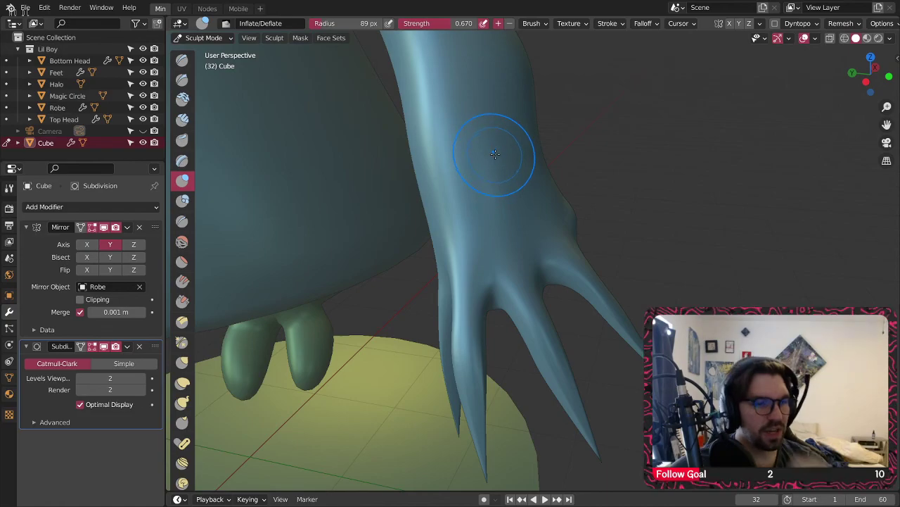
- Inflate the knuckles on the back of the hand at the finger bases
{"action": "middle_click_drag", "start_coordinate": [496, 152], "coordinate": [457, 223]}
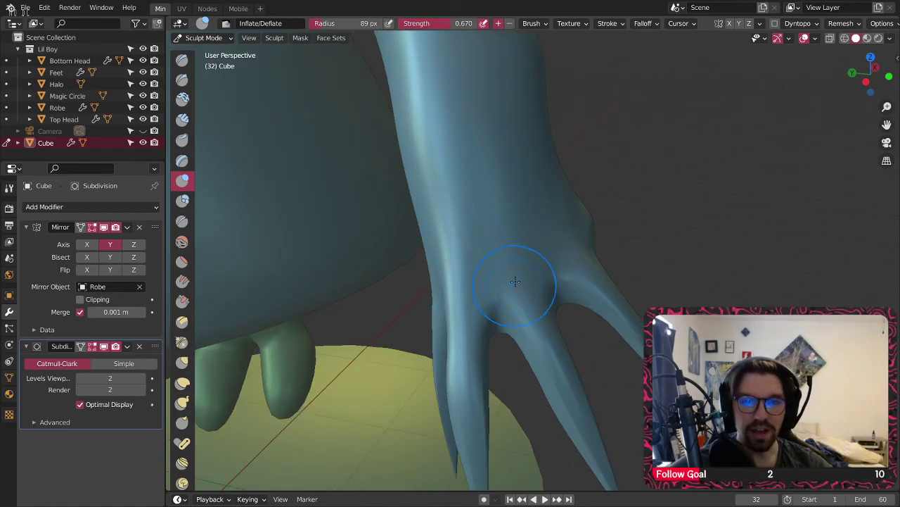
{"action": "middle_click_drag", "start_coordinate": [521, 314], "coordinate": [506, 230]}
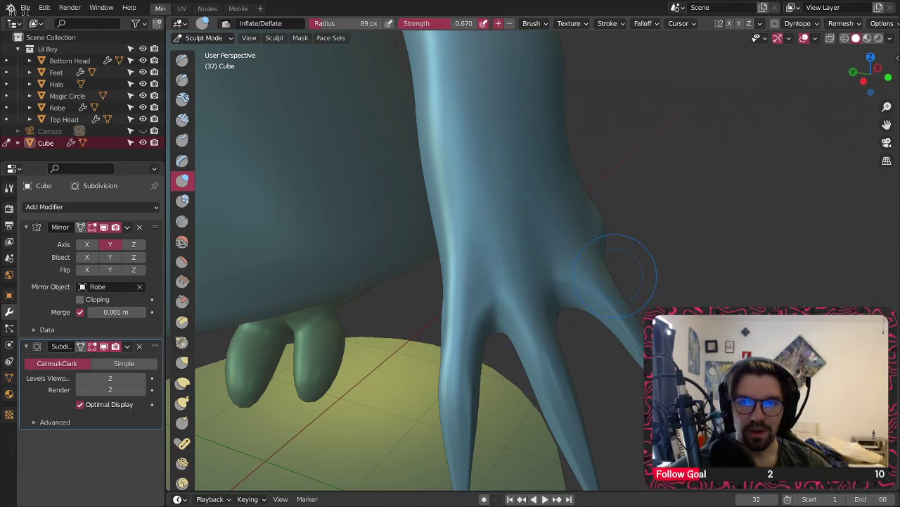
{"action": "middle_click_drag", "start_coordinate": [615, 277], "coordinate": [553, 261]}
- Soften the knuckles and the back of the hand with the Smooth brush at a 147 px radius
{"action": "mouse_move", "coordinate": [631, 224]}
{"action": "middle_mouse_down"}
{"action": "mouse_move", "coordinate": [474, 244]}
{"action": "mouse_move", "coordinate": [521, 285]}
{"action": "middle_mouse_up"}
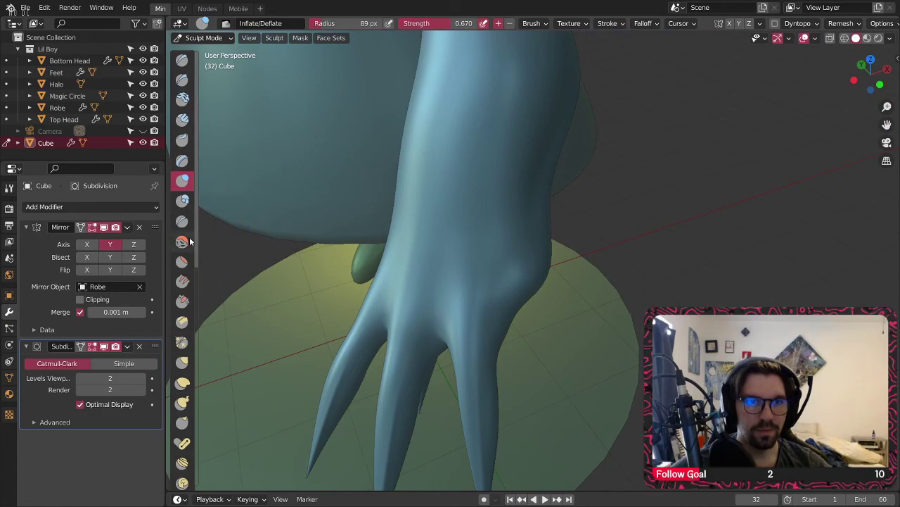
{"action": "mouse_move", "coordinate": [574, 274]}
{"action": "middle_mouse_down"}
{"action": "mouse_move", "coordinate": [535, 279]}
{"action": "mouse_move", "coordinate": [519, 301]}
{"action": "mouse_move", "coordinate": [482, 284]}
{"action": "mouse_move", "coordinate": [507, 267]}
{"action": "mouse_move", "coordinate": [553, 202]}
{"action": "mouse_move", "coordinate": [526, 253]}
{"action": "mouse_move", "coordinate": [552, 260]}
{"action": "middle_mouse_up"}
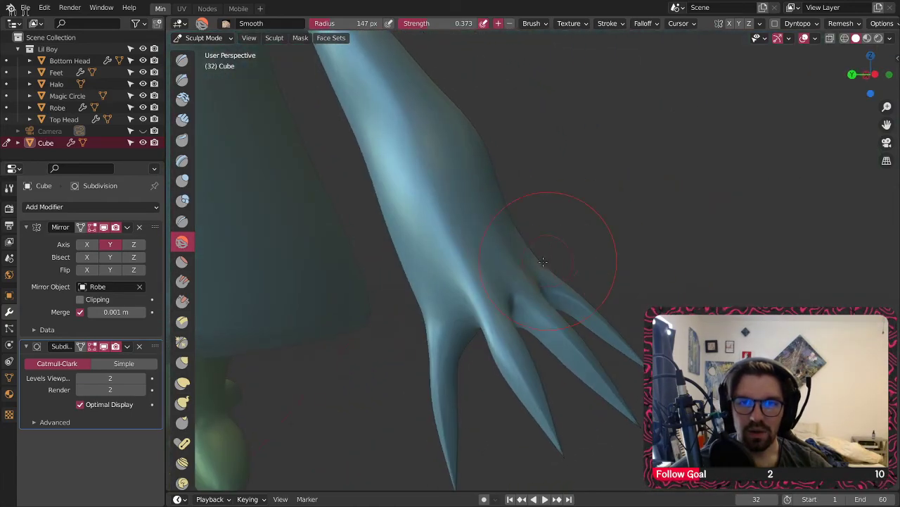
{"action": "middle_click_drag", "start_coordinate": [497, 291], "coordinate": [535, 280]}
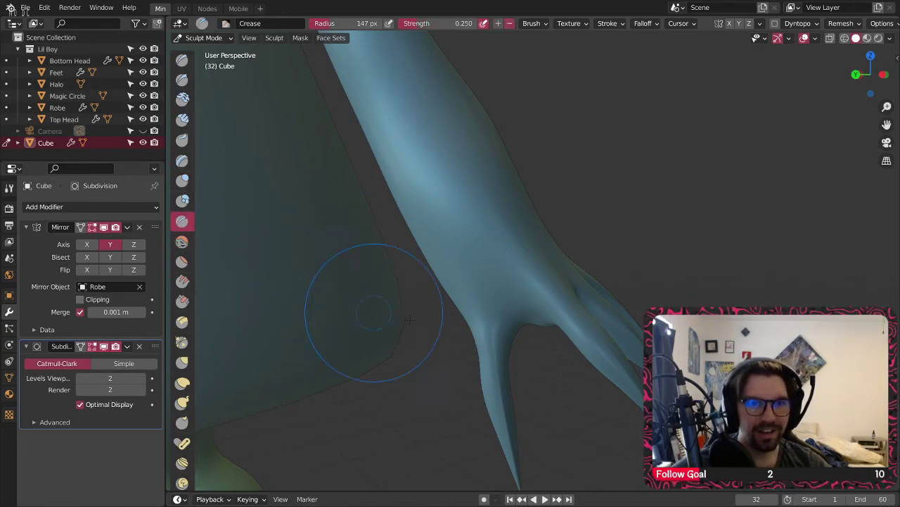
- Carve folds into the palm between the thumb and finger pads with the Crease brush at 147 px
{"action": "scroll", "coordinate": [518, 310], "scroll_direction": "up", "scroll_amount": 3}
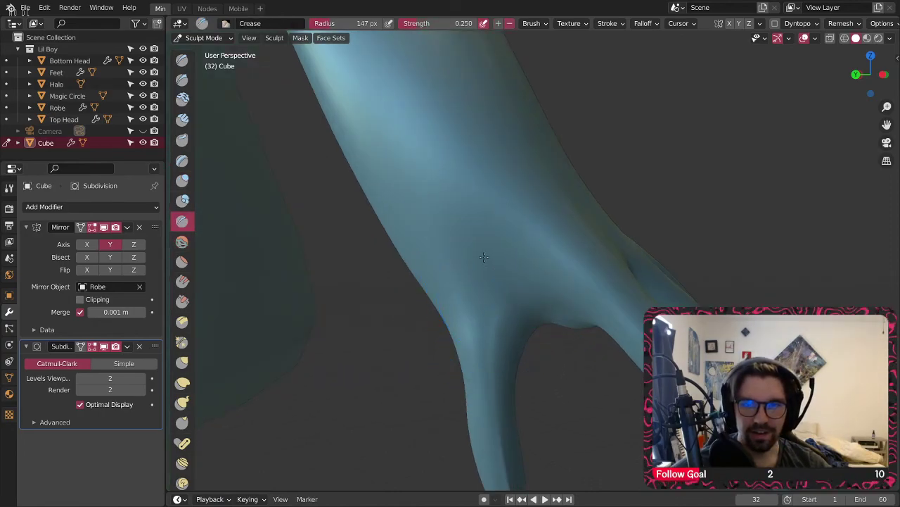
{"action": "mouse_move", "coordinate": [474, 129]}
{"action": "middle_mouse_down"}
{"action": "mouse_move", "coordinate": [471, 181]}
{"action": "mouse_move", "coordinate": [491, 240]}
{"action": "mouse_move", "coordinate": [476, 268]}
{"action": "mouse_move", "coordinate": [429, 231]}
{"action": "mouse_move", "coordinate": [483, 322]}
{"action": "mouse_move", "coordinate": [477, 223]}
{"action": "middle_mouse_up"}
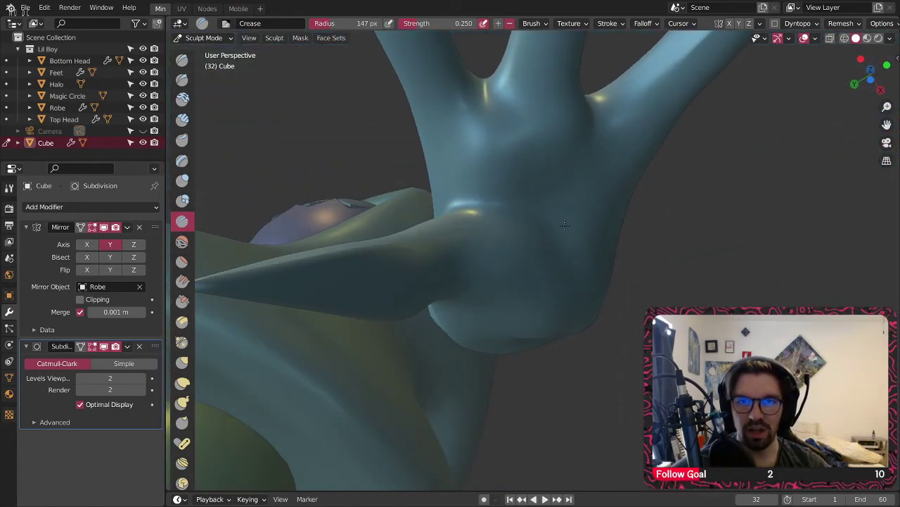
{"action": "middle_click_drag", "start_coordinate": [564, 223], "coordinate": [477, 250]}
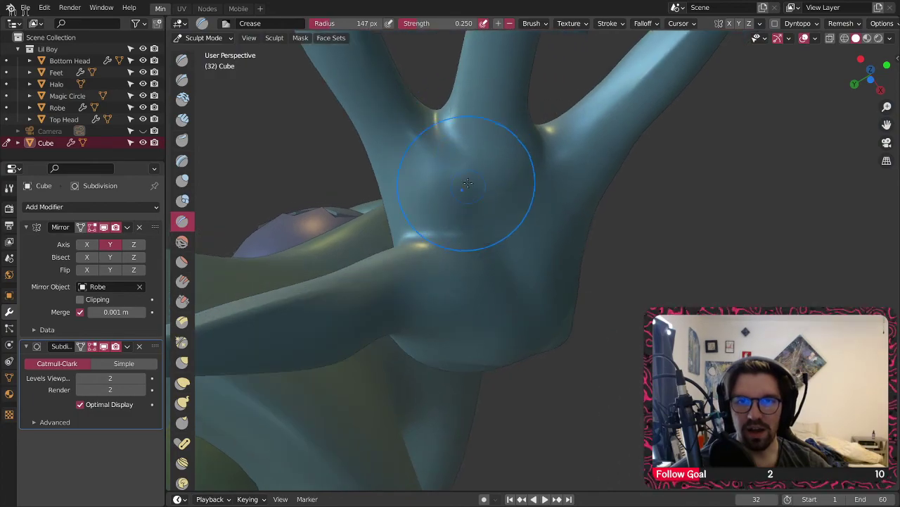
{"action": "middle_click_drag", "start_coordinate": [563, 190], "coordinate": [496, 222]}
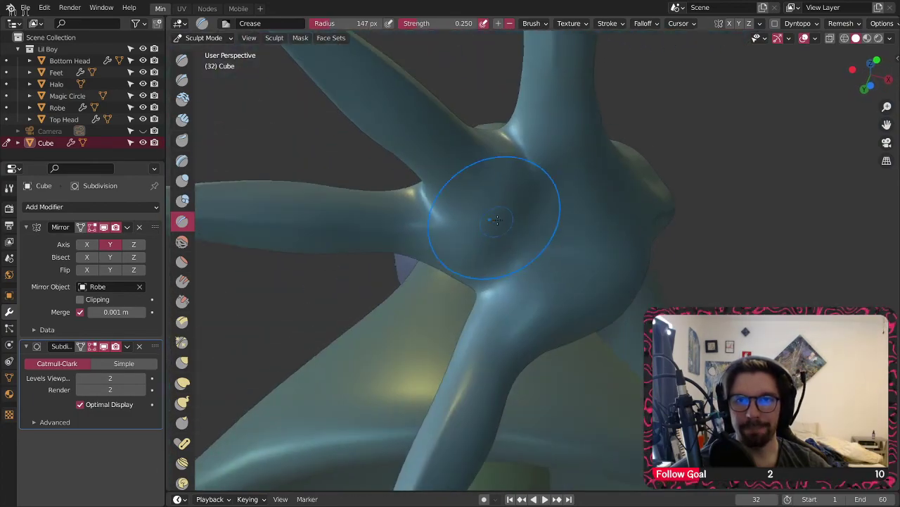
{"action": "left_click_drag", "start_coordinate": [543, 240], "coordinate": [619, 249]}
{"action": "mouse_move", "coordinate": [596, 254]}
{"action": "middle_mouse_down"}
{"action": "mouse_move", "coordinate": [475, 262]}
{"action": "mouse_move", "coordinate": [493, 215]}
{"action": "mouse_move", "coordinate": [485, 239]}
{"action": "mouse_move", "coordinate": [496, 258]}
{"action": "mouse_move", "coordinate": [626, 248]}
{"action": "mouse_move", "coordinate": [528, 221]}
{"action": "mouse_move", "coordinate": [493, 197]}
{"action": "mouse_move", "coordinate": [455, 121]}
{"action": "mouse_move", "coordinate": [478, 117]}
{"action": "mouse_move", "coordinate": [450, 161]}
{"action": "mouse_move", "coordinate": [472, 190]}
{"action": "mouse_move", "coordinate": [437, 232]}
{"action": "mouse_move", "coordinate": [443, 211]}
{"action": "mouse_move", "coordinate": [452, 242]}
{"action": "mouse_move", "coordinate": [240, 303]}
{"action": "middle_mouse_up"}
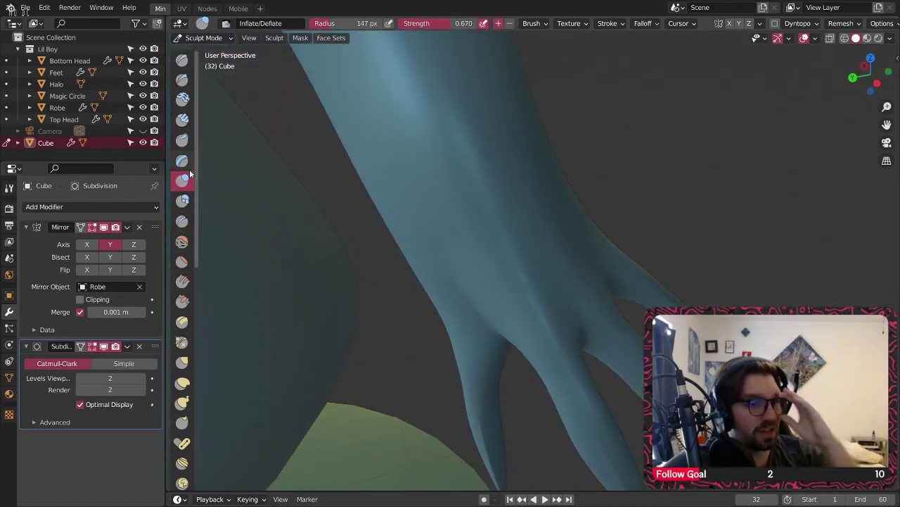
- Hide the Lil Boy collection to isolate the arm
{"action": "mouse_move", "coordinate": [342, 241]}
{"action": "middle_mouse_down"}
{"action": "mouse_move", "coordinate": [467, 247]}
{"action": "mouse_move", "coordinate": [446, 237]}
{"action": "mouse_move", "coordinate": [432, 260]}
{"action": "middle_mouse_up"}
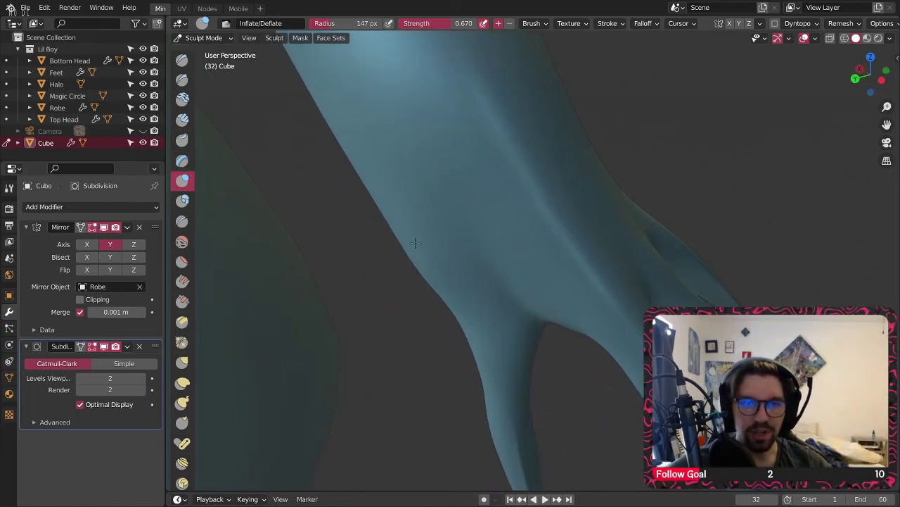
{"action": "mouse_move", "coordinate": [436, 318]}
{"action": "middle_mouse_down"}
{"action": "mouse_move", "coordinate": [431, 211]}
{"action": "mouse_move", "coordinate": [438, 227]}
{"action": "mouse_move", "coordinate": [408, 315]}
{"action": "mouse_move", "coordinate": [485, 199]}
{"action": "mouse_move", "coordinate": [565, 133]}
{"action": "mouse_move", "coordinate": [483, 232]}
{"action": "mouse_move", "coordinate": [432, 271]}
{"action": "mouse_move", "coordinate": [112, 158]}
{"action": "middle_mouse_up"}
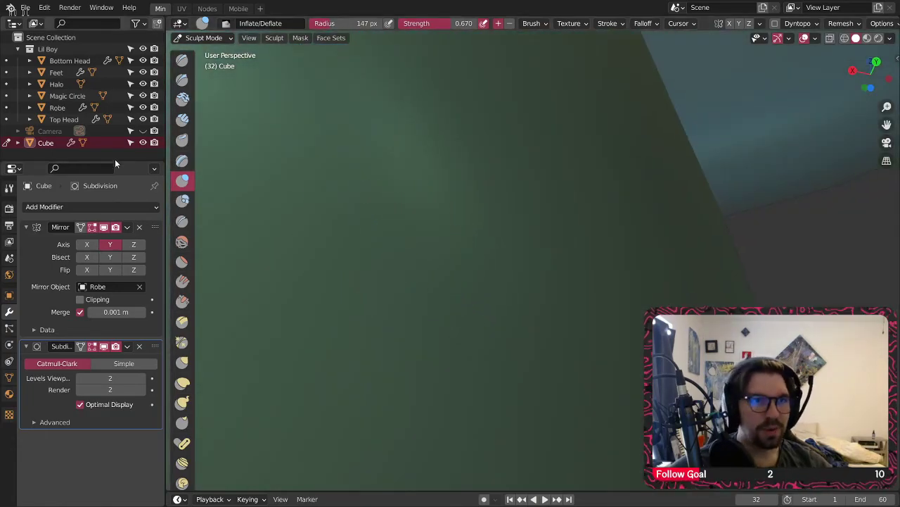
{"action": "left_click", "coordinate": [142, 49]}
{"action": "mouse_move", "coordinate": [399, 272]}
{"action": "middle_mouse_down"}
{"action": "mouse_move", "coordinate": [589, 261]}
{"action": "mouse_move", "coordinate": [487, 271]}
{"action": "mouse_move", "coordinate": [506, 267]}
{"action": "mouse_move", "coordinate": [472, 285]}
{"action": "mouse_move", "coordinate": [520, 261]}
{"action": "mouse_move", "coordinate": [422, 361]}
{"action": "mouse_move", "coordinate": [501, 312]}
{"action": "mouse_move", "coordinate": [505, 345]}
{"action": "middle_mouse_up"}
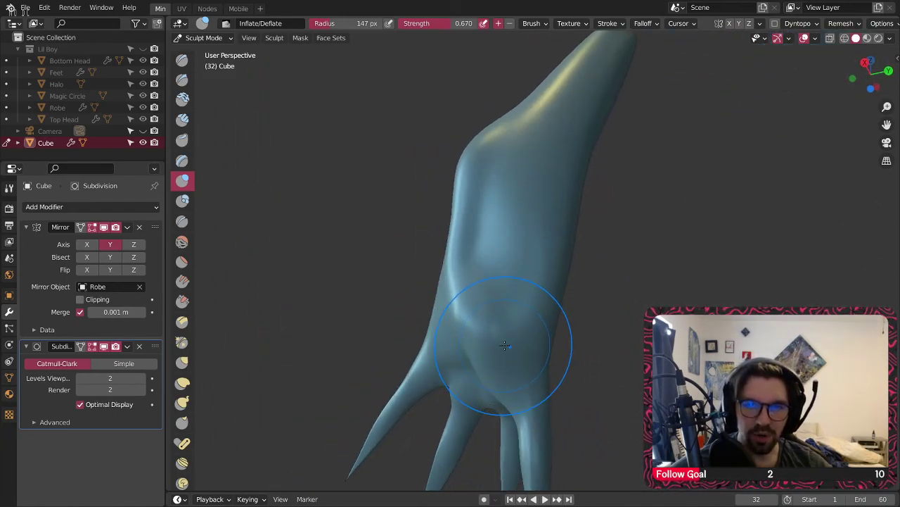
- Add volume to the wrist and the heel of the palm with the Inflate/Deflate brush at 147 px
{"action": "mouse_move", "coordinate": [528, 229]}
{"action": "middle_mouse_down"}
{"action": "mouse_move", "coordinate": [507, 266]}
{"action": "mouse_move", "coordinate": [492, 256]}
{"action": "middle_mouse_up"}
{"action": "middle_click_drag", "start_coordinate": [489, 343], "coordinate": [499, 338]}
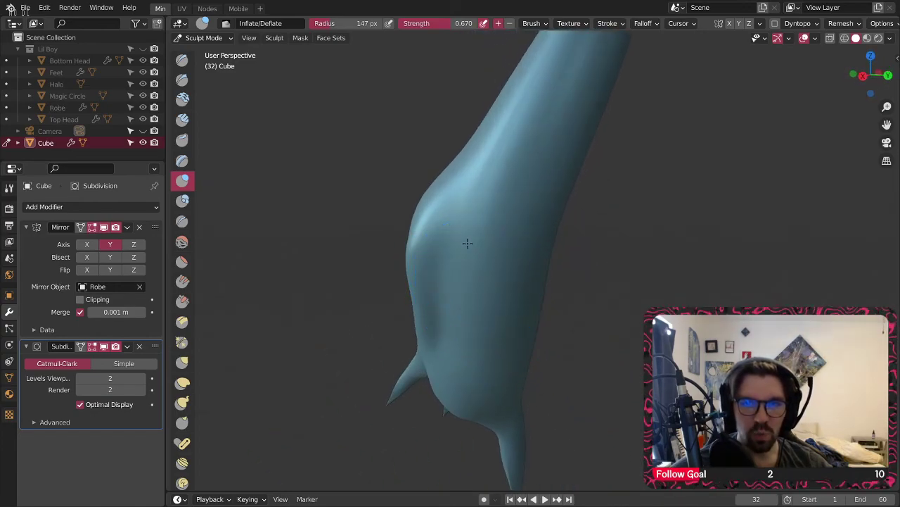
{"action": "middle_click_drag", "start_coordinate": [448, 218], "coordinate": [461, 228]}
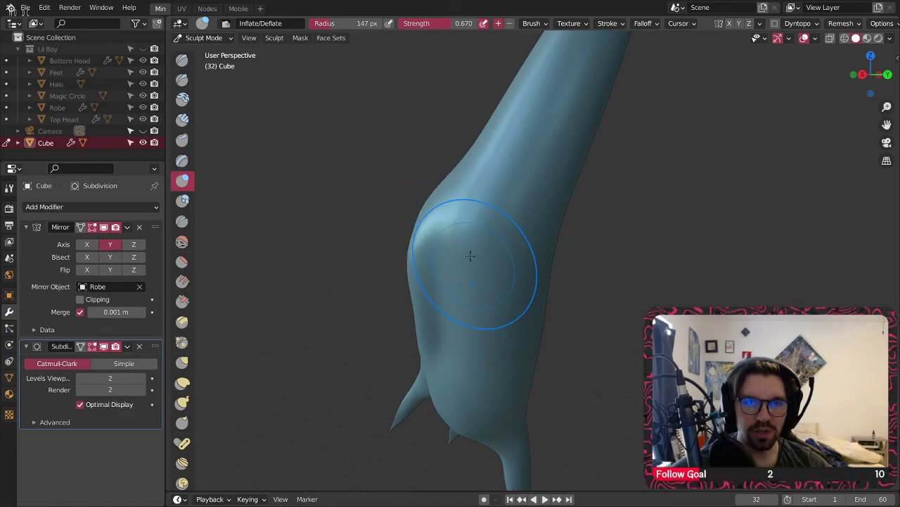
{"action": "mouse_move", "coordinate": [467, 331]}
{"action": "middle_mouse_down"}
{"action": "mouse_move", "coordinate": [402, 201]}
{"action": "mouse_move", "coordinate": [493, 228]}
{"action": "mouse_move", "coordinate": [510, 291]}
{"action": "mouse_move", "coordinate": [497, 231]}
{"action": "middle_mouse_up"}
{"action": "scroll", "coordinate": [496, 231], "scroll_direction": "up", "scroll_amount": 1}
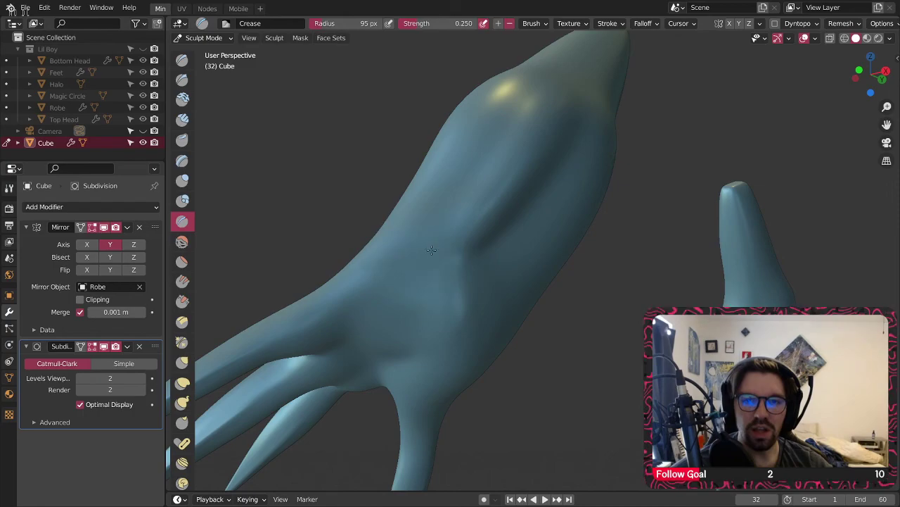
- Define the folds around the palm pads and the thumb base with the Crease brush at a 95 px radius
{"action": "mouse_move", "coordinate": [392, 324]}
{"action": "middle_mouse_down"}
{"action": "mouse_move", "coordinate": [416, 286]}
{"action": "mouse_move", "coordinate": [376, 356]}
{"action": "mouse_move", "coordinate": [468, 309]}
{"action": "mouse_move", "coordinate": [423, 265]}
{"action": "mouse_move", "coordinate": [557, 270]}
{"action": "mouse_move", "coordinate": [455, 273]}
{"action": "mouse_move", "coordinate": [533, 240]}
{"action": "middle_mouse_up"}
{"action": "scroll", "coordinate": [447, 310], "scroll_direction": "down", "scroll_amount": 4}
{"action": "scroll", "coordinate": [446, 322], "scroll_direction": "down", "scroll_amount": 1}
{"action": "scroll", "coordinate": [458, 302], "scroll_direction": "up", "scroll_amount": 2}
{"action": "middle_click_drag", "start_coordinate": [458, 302], "coordinate": [509, 269]}
{"action": "scroll", "coordinate": [510, 321], "scroll_direction": "up", "scroll_amount": 2}
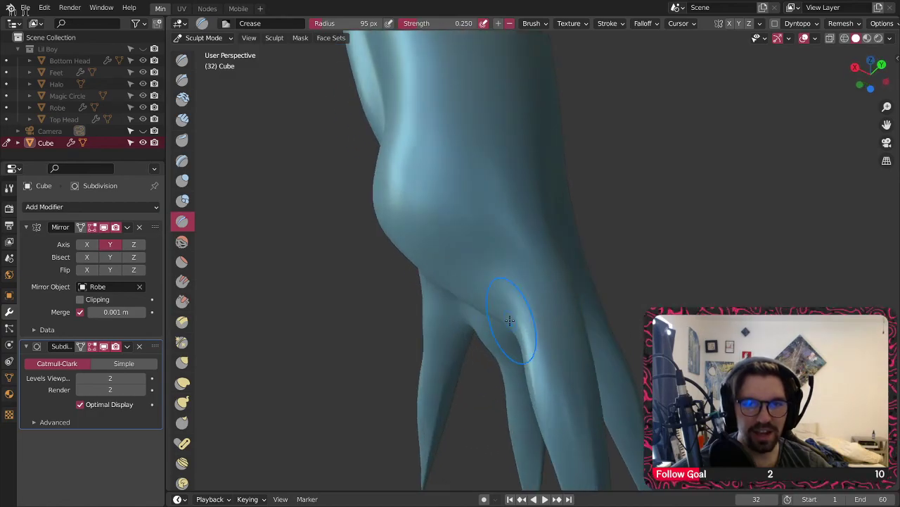
{"action": "middle_click_drag", "start_coordinate": [510, 321], "coordinate": [543, 325]}
- Fill out the thumb side of the palm with the Inflate/Deflate brush, enlarging its radius to 193 px
{"action": "middle_click_drag", "start_coordinate": [501, 304], "coordinate": [416, 266], "text": "shift"}
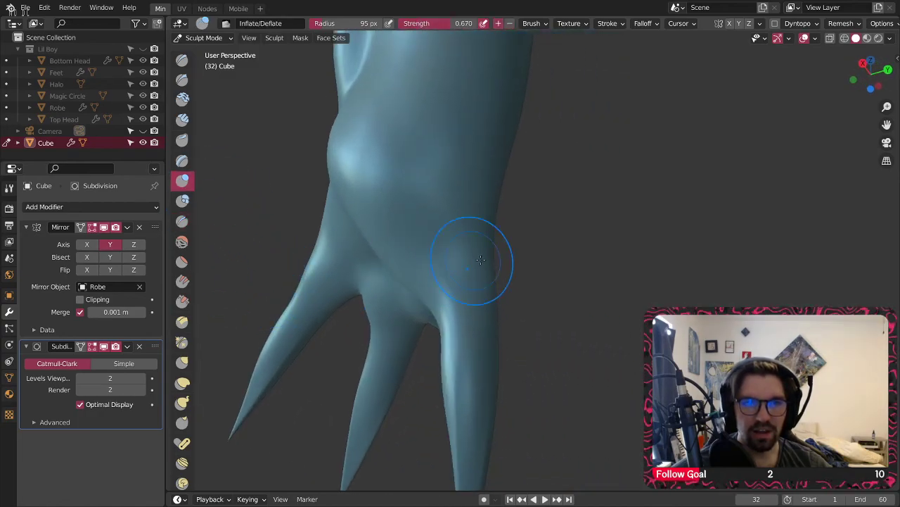
{"action": "middle_click_drag", "start_coordinate": [455, 250], "coordinate": [419, 185]}
{"action": "middle_click_drag", "start_coordinate": [453, 320], "coordinate": [461, 303], "text": "shift"}
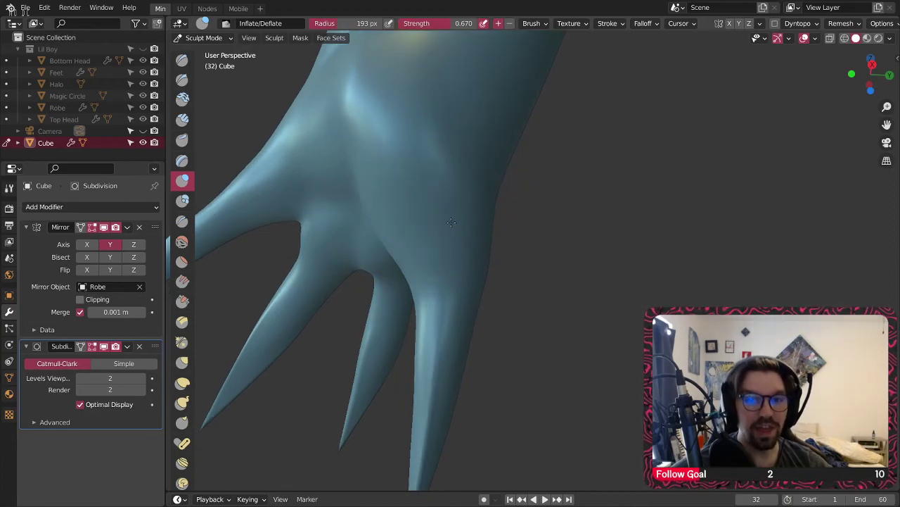
{"action": "mouse_move", "coordinate": [412, 214]}
{"action": "middle_mouse_down"}
{"action": "mouse_move", "coordinate": [468, 191]}
{"action": "mouse_move", "coordinate": [485, 204]}
{"action": "mouse_move", "coordinate": [310, 260]}
{"action": "mouse_move", "coordinate": [451, 249]}
{"action": "mouse_move", "coordinate": [485, 218]}
{"action": "middle_mouse_up"}
{"action": "mouse_move", "coordinate": [450, 301]}
{"action": "middle_mouse_down"}
{"action": "mouse_move", "coordinate": [428, 321]}
{"action": "mouse_move", "coordinate": [490, 269]}
{"action": "mouse_move", "coordinate": [464, 216]}
{"action": "mouse_move", "coordinate": [225, 255]}
{"action": "mouse_move", "coordinate": [655, 188]}
{"action": "mouse_move", "coordinate": [584, 181]}
{"action": "middle_mouse_up"}
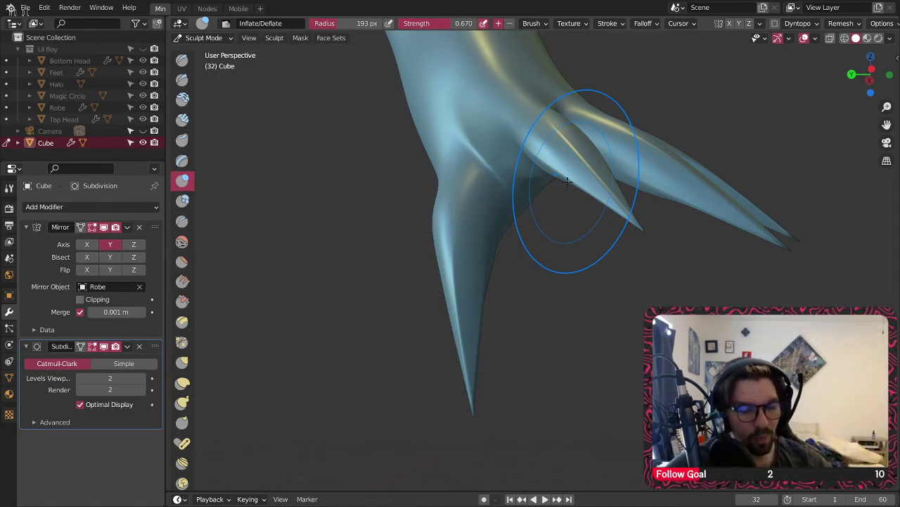
- Soften the fingers and the thumb with the Smooth brush at a 193 px radius
{"action": "mouse_move", "coordinate": [518, 132]}
{"action": "middle_mouse_down"}
{"action": "mouse_move", "coordinate": [587, 161]}
{"action": "mouse_move", "coordinate": [411, 216]}
{"action": "mouse_move", "coordinate": [449, 196]}
{"action": "middle_mouse_up"}
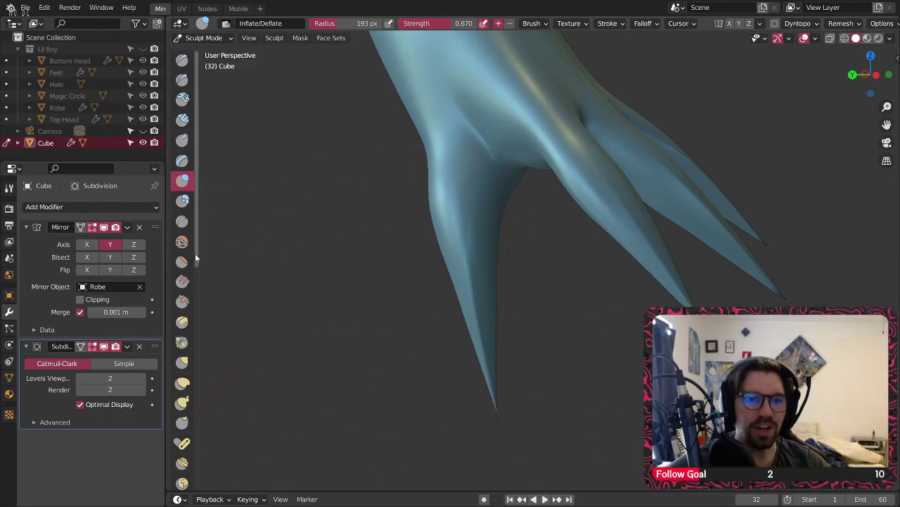
{"action": "mouse_move", "coordinate": [456, 263]}
{"action": "middle_mouse_down"}
{"action": "mouse_move", "coordinate": [517, 272]}
{"action": "mouse_move", "coordinate": [477, 276]}
{"action": "middle_mouse_up"}
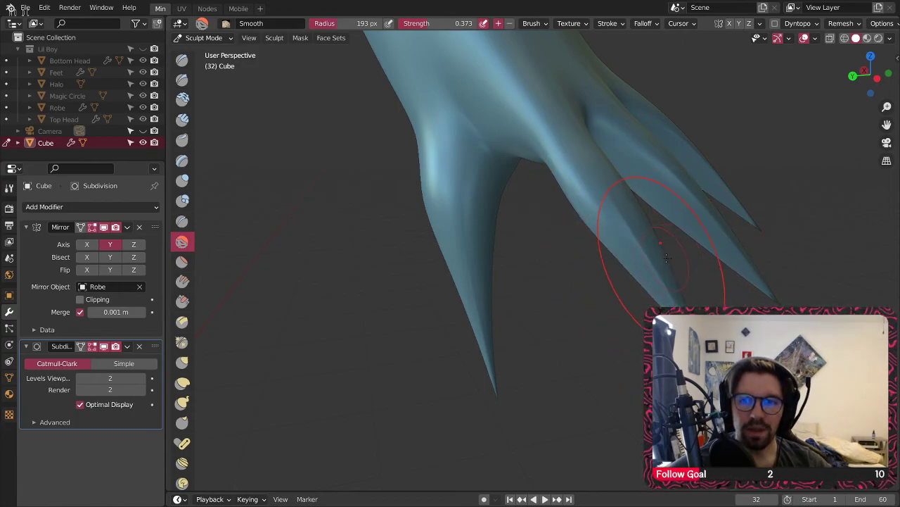
{"action": "middle_click_drag", "start_coordinate": [568, 245], "coordinate": [428, 171]}
{"action": "scroll", "coordinate": [428, 171], "scroll_direction": "up", "scroll_amount": 2}
{"action": "mouse_move", "coordinate": [453, 219]}
{"action": "middle_mouse_down"}
{"action": "mouse_move", "coordinate": [661, 244]}
{"action": "mouse_move", "coordinate": [375, 202]}
{"action": "mouse_move", "coordinate": [583, 181]}
{"action": "mouse_move", "coordinate": [466, 221]}
{"action": "mouse_move", "coordinate": [379, 140]}
{"action": "mouse_move", "coordinate": [336, 190]}
{"action": "mouse_move", "coordinate": [467, 235]}
{"action": "mouse_move", "coordinate": [389, 274]}
{"action": "mouse_move", "coordinate": [524, 273]}
{"action": "mouse_move", "coordinate": [505, 263]}
{"action": "mouse_move", "coordinate": [503, 244]}
{"action": "mouse_move", "coordinate": [265, 215]}
{"action": "middle_mouse_up"}
{"action": "scroll", "coordinate": [415, 198], "scroll_direction": "down", "scroll_amount": 3}
- Thicken the fingers and knuckles with the Inflate/Deflate brush at a 193 px radius and 0.670 strength
{"action": "left_click", "coordinate": [182, 180]}
{"action": "scroll", "coordinate": [440, 204], "scroll_direction": "up", "scroll_amount": 2}
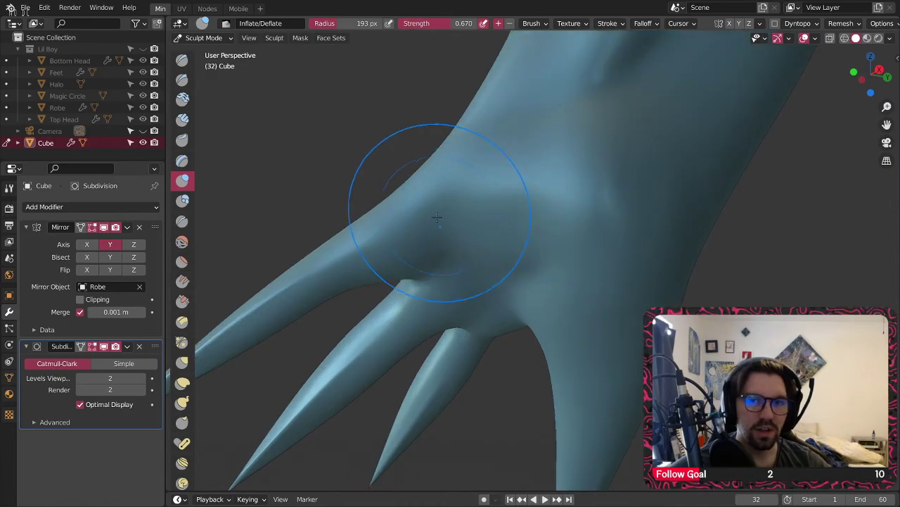
{"action": "middle_click_drag", "start_coordinate": [426, 216], "coordinate": [498, 216]}
{"action": "mouse_move", "coordinate": [437, 214]}
{"action": "middle_mouse_down"}
{"action": "mouse_move", "coordinate": [493, 137]}
{"action": "mouse_move", "coordinate": [487, 165]}
{"action": "middle_mouse_up"}
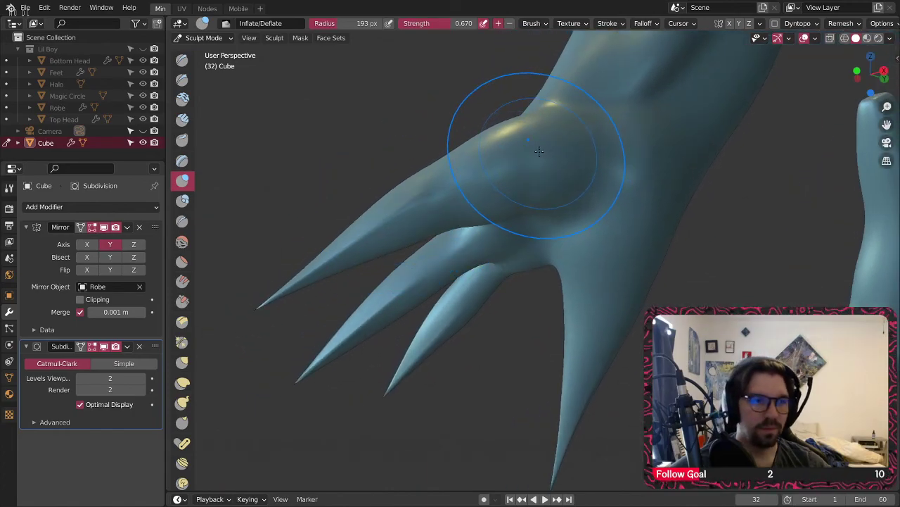
{"action": "mouse_move", "coordinate": [528, 199]}
{"action": "middle_mouse_down"}
{"action": "mouse_move", "coordinate": [482, 176]}
{"action": "mouse_move", "coordinate": [567, 199]}
{"action": "mouse_move", "coordinate": [482, 161]}
{"action": "mouse_move", "coordinate": [536, 211]}
{"action": "mouse_move", "coordinate": [474, 218]}
{"action": "mouse_move", "coordinate": [501, 200]}
{"action": "middle_mouse_up"}
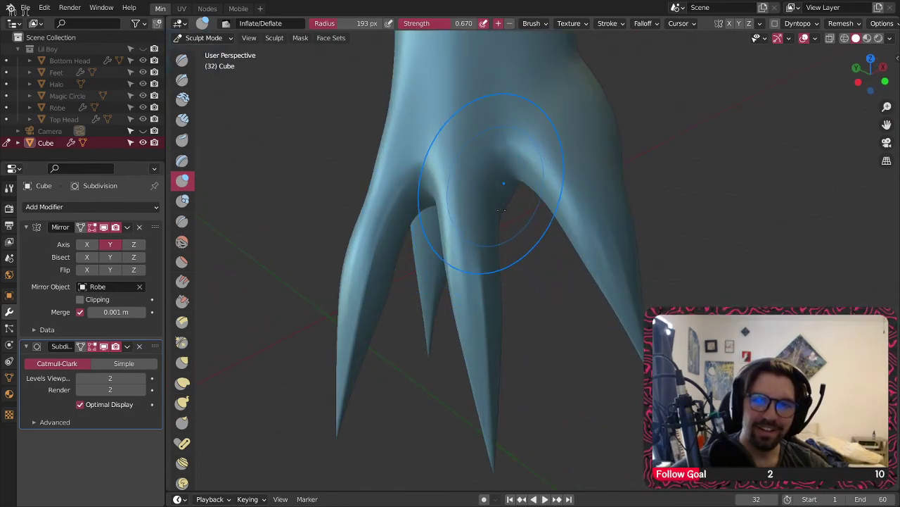
{"action": "mouse_move", "coordinate": [423, 230]}
{"action": "middle_mouse_down"}
{"action": "mouse_move", "coordinate": [480, 225]}
{"action": "mouse_move", "coordinate": [413, 246]}
{"action": "mouse_move", "coordinate": [436, 255]}
{"action": "mouse_move", "coordinate": [600, 231]}
{"action": "middle_mouse_up"}
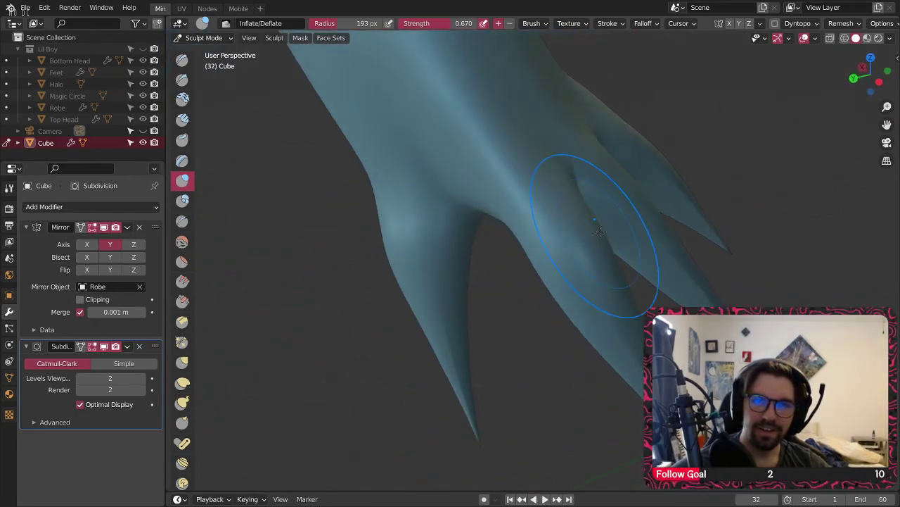
{"action": "mouse_move", "coordinate": [438, 148]}
{"action": "middle_mouse_down"}
{"action": "mouse_move", "coordinate": [328, 161]}
{"action": "mouse_move", "coordinate": [522, 208]}
{"action": "mouse_move", "coordinate": [475, 183]}
{"action": "mouse_move", "coordinate": [429, 275]}
{"action": "mouse_move", "coordinate": [428, 251]}
{"action": "middle_mouse_up"}
- Smooth the outer edge of the hand above the little finger with the Smooth brush at 193 px
{"action": "mouse_move", "coordinate": [380, 245]}
{"action": "middle_mouse_down"}
{"action": "mouse_move", "coordinate": [486, 255]}
{"action": "mouse_move", "coordinate": [542, 246]}
{"action": "middle_mouse_up"}
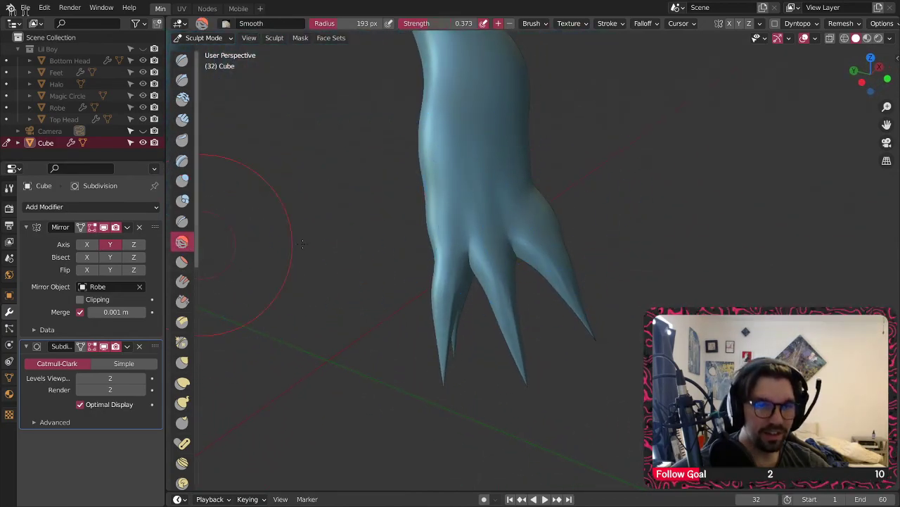
{"action": "scroll", "coordinate": [486, 201], "scroll_direction": "up", "scroll_amount": 3}
{"action": "mouse_move", "coordinate": [487, 161]}
{"action": "left_mouse_down"}
{"action": "mouse_move", "coordinate": [519, 229]}
{"action": "mouse_move", "coordinate": [505, 165]}
{"action": "left_mouse_up"}
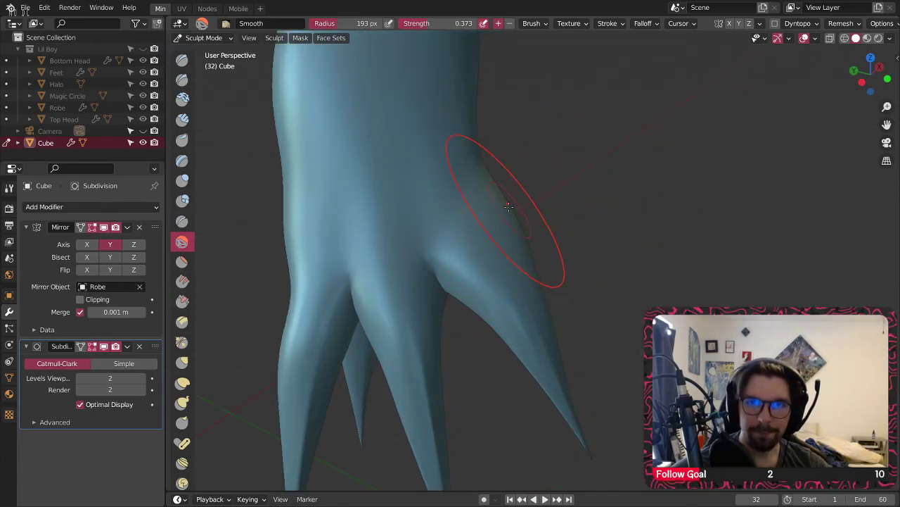
{"action": "middle_click_drag", "start_coordinate": [519, 243], "coordinate": [443, 174]}
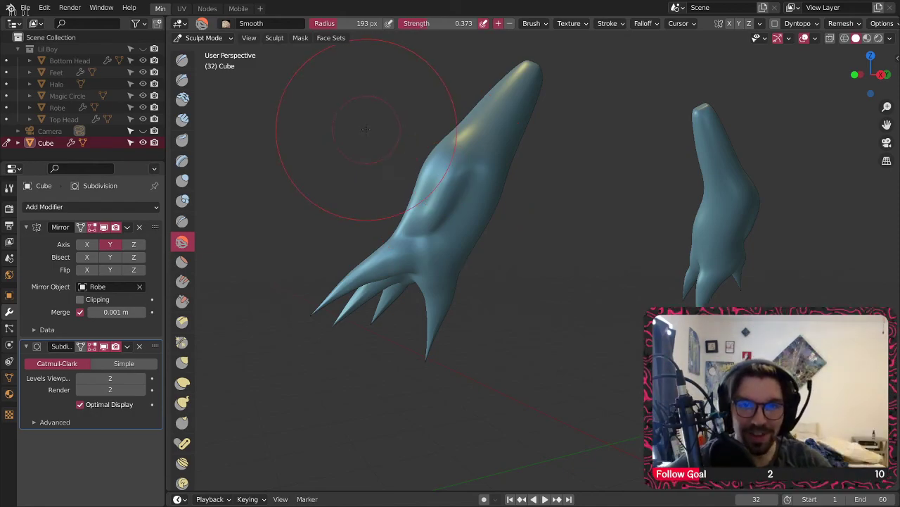
- Examine the forearm, palm, knuckles and fingers from all sides, switching to the Crease brush along the way
{"action": "mouse_move", "coordinate": [392, 240]}
{"action": "middle_mouse_down"}
{"action": "mouse_move", "coordinate": [442, 200]}
{"action": "mouse_move", "coordinate": [608, 195]}
{"action": "middle_mouse_up"}
{"action": "scroll", "coordinate": [563, 199], "scroll_direction": "up", "scroll_amount": 2}
{"action": "mouse_move", "coordinate": [451, 204]}
{"action": "middle_mouse_down"}
{"action": "mouse_move", "coordinate": [424, 216]}
{"action": "mouse_move", "coordinate": [493, 201]}
{"action": "mouse_move", "coordinate": [579, 302]}
{"action": "mouse_move", "coordinate": [383, 172]}
{"action": "mouse_move", "coordinate": [809, 244]}
{"action": "mouse_move", "coordinate": [563, 289]}
{"action": "mouse_move", "coordinate": [686, 163]}
{"action": "mouse_move", "coordinate": [533, 171]}
{"action": "middle_mouse_up"}
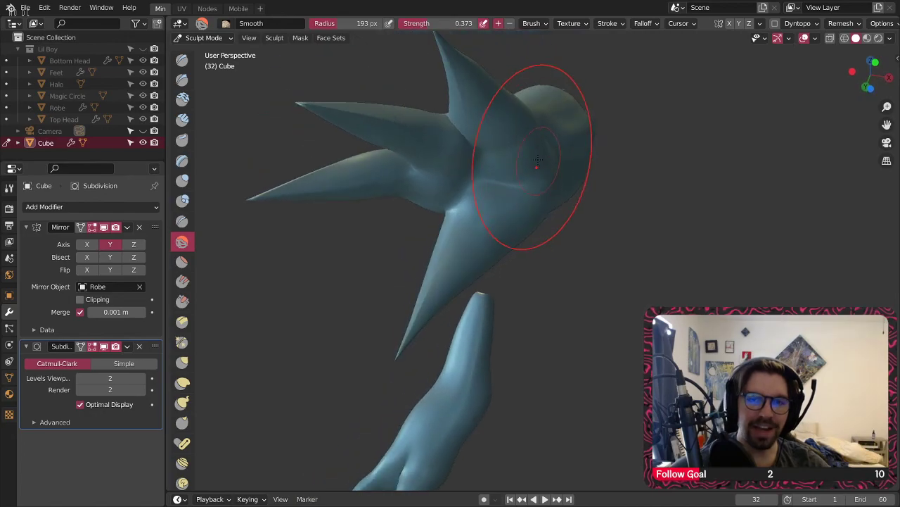
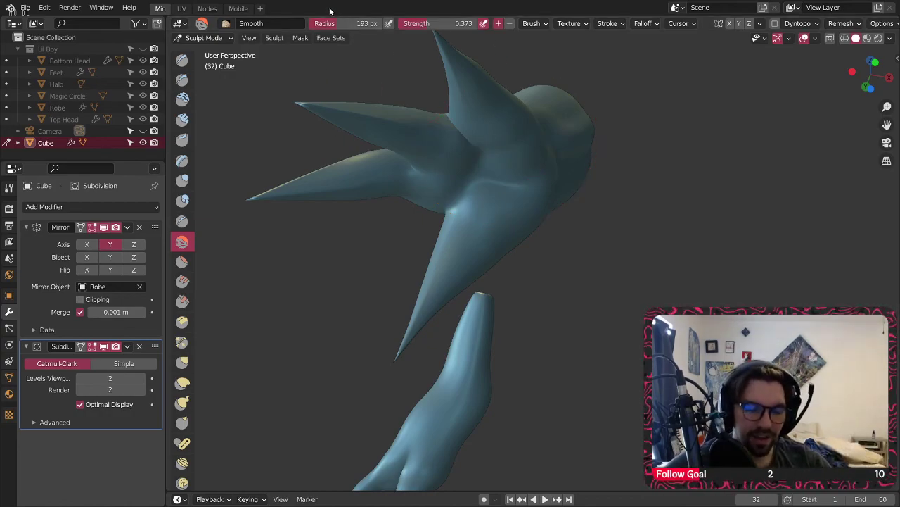
{"action": "mouse_move", "coordinate": [468, 132]}
{"action": "middle_mouse_down"}
{"action": "mouse_move", "coordinate": [632, 259]}
{"action": "mouse_move", "coordinate": [626, 189]}
{"action": "mouse_move", "coordinate": [623, 208]}
{"action": "middle_mouse_up"}
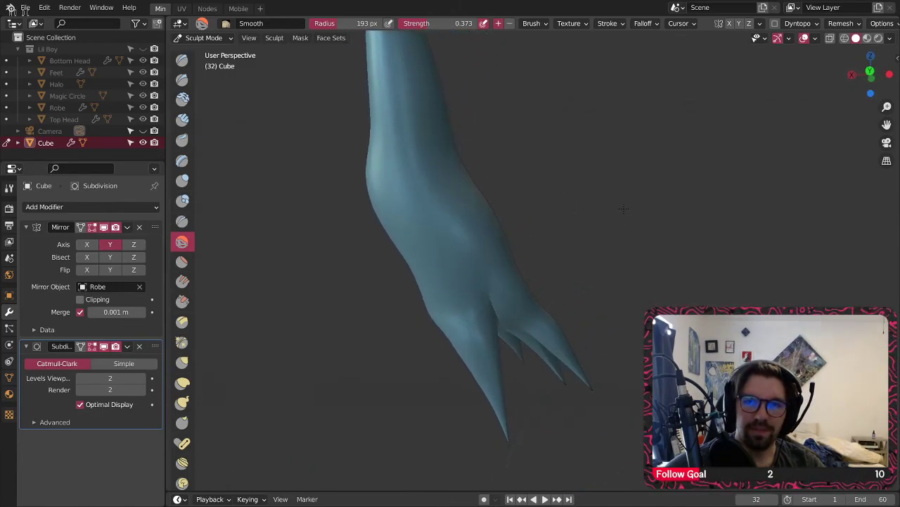
{"action": "middle_click_drag", "start_coordinate": [451, 189], "coordinate": [414, 219]}
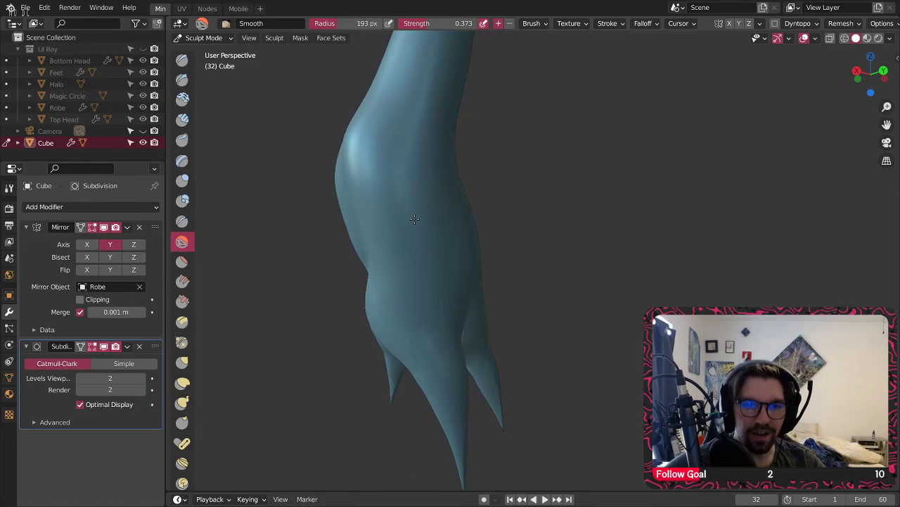
{"action": "left_click", "coordinate": [185, 222]}
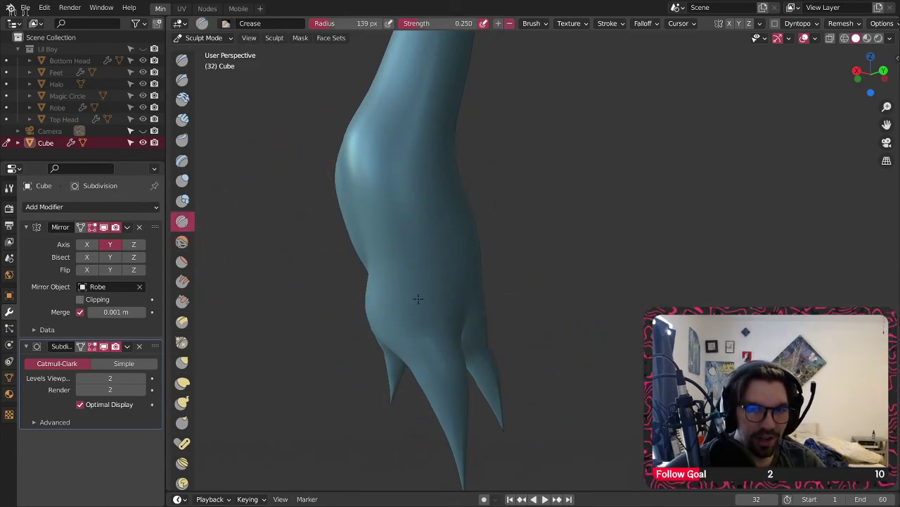
{"action": "middle_click_drag", "start_coordinate": [421, 340], "coordinate": [409, 264]}
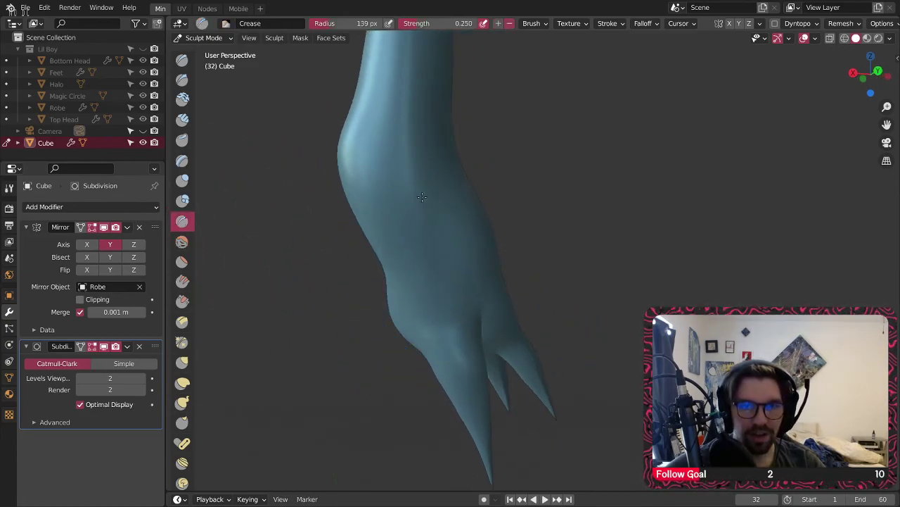
{"action": "mouse_move", "coordinate": [384, 155]}
{"action": "middle_mouse_down"}
{"action": "mouse_move", "coordinate": [372, 217]}
{"action": "mouse_move", "coordinate": [361, 217]}
{"action": "mouse_move", "coordinate": [401, 191]}
{"action": "mouse_move", "coordinate": [399, 301]}
{"action": "middle_mouse_up"}
{"action": "mouse_move", "coordinate": [417, 214]}
{"action": "middle_mouse_down"}
{"action": "mouse_move", "coordinate": [482, 211]}
{"action": "mouse_move", "coordinate": [415, 205]}
{"action": "mouse_move", "coordinate": [370, 171]}
{"action": "mouse_move", "coordinate": [469, 197]}
{"action": "mouse_move", "coordinate": [468, 219]}
{"action": "mouse_move", "coordinate": [526, 178]}
{"action": "mouse_move", "coordinate": [581, 216]}
{"action": "middle_mouse_up"}
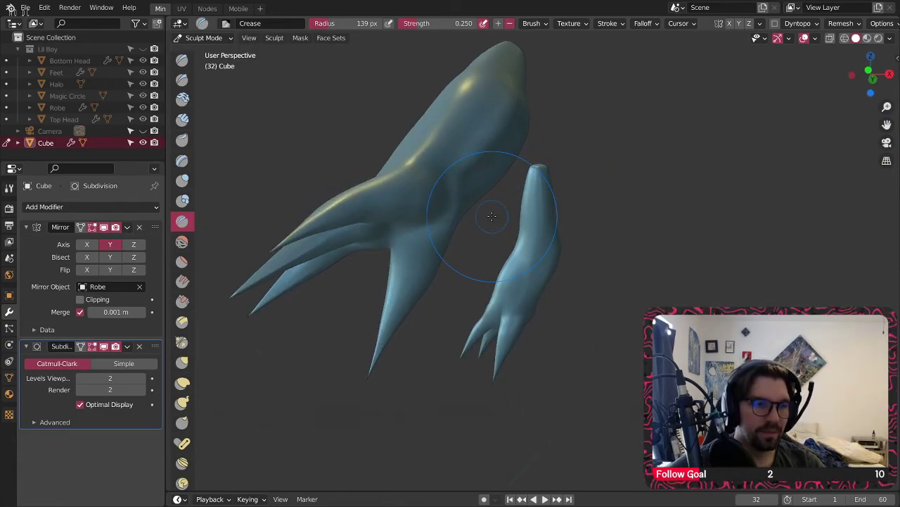
{"action": "mouse_move", "coordinate": [453, 160]}
{"action": "middle_mouse_down"}
{"action": "mouse_move", "coordinate": [497, 161]}
{"action": "mouse_move", "coordinate": [465, 215]}
{"action": "middle_mouse_up"}
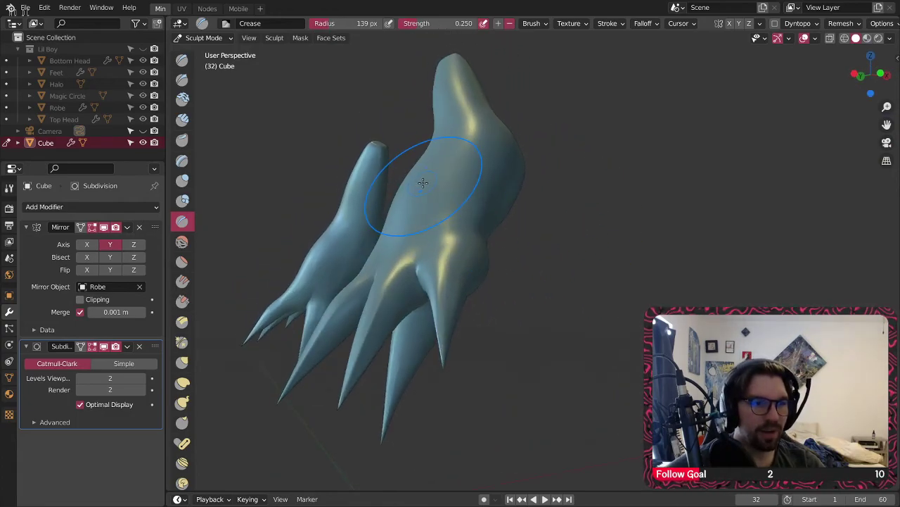
{"action": "mouse_move", "coordinate": [450, 176]}
{"action": "middle_mouse_down"}
{"action": "mouse_move", "coordinate": [485, 145]}
{"action": "mouse_move", "coordinate": [478, 227]}
{"action": "mouse_move", "coordinate": [517, 229]}
{"action": "mouse_move", "coordinate": [470, 204]}
{"action": "mouse_move", "coordinate": [458, 221]}
{"action": "mouse_move", "coordinate": [283, 223]}
{"action": "mouse_move", "coordinate": [346, 222]}
{"action": "mouse_move", "coordinate": [334, 212]}
{"action": "middle_mouse_up"}
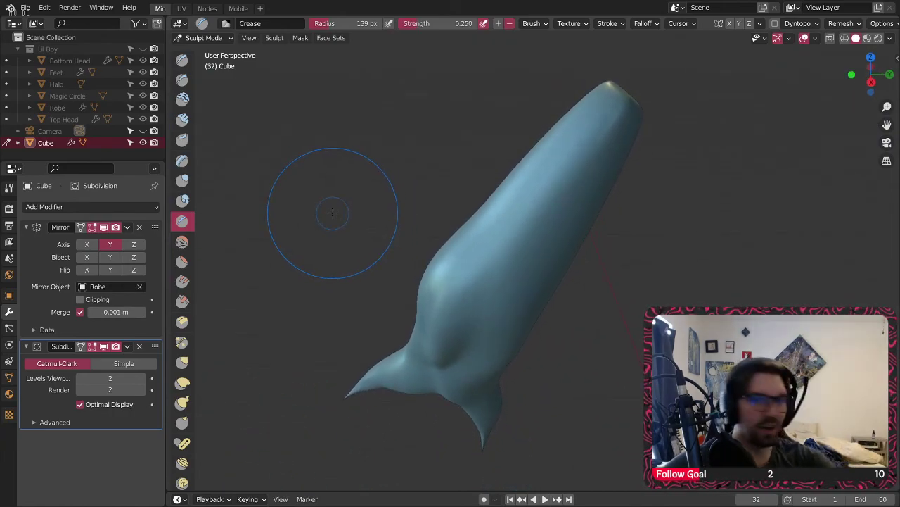
{"action": "mouse_move", "coordinate": [476, 275]}
{"action": "middle_mouse_down"}
{"action": "mouse_move", "coordinate": [492, 230]}
{"action": "mouse_move", "coordinate": [422, 296]}
{"action": "mouse_move", "coordinate": [433, 310]}
{"action": "mouse_move", "coordinate": [509, 199]}
{"action": "mouse_move", "coordinate": [499, 185]}
{"action": "mouse_move", "coordinate": [487, 194]}
{"action": "middle_mouse_up"}
{"action": "scroll", "coordinate": [422, 296], "scroll_direction": "up", "scroll_amount": 3}
{"action": "mouse_move", "coordinate": [584, 223]}
{"action": "middle_mouse_down"}
{"action": "mouse_move", "coordinate": [767, 161]}
{"action": "mouse_move", "coordinate": [727, 189]}
{"action": "mouse_move", "coordinate": [543, 110]}
{"action": "mouse_move", "coordinate": [532, 191]}
{"action": "mouse_move", "coordinate": [448, 209]}
{"action": "mouse_move", "coordinate": [467, 197]}
{"action": "mouse_move", "coordinate": [465, 253]}
{"action": "mouse_move", "coordinate": [464, 214]}
{"action": "mouse_move", "coordinate": [462, 231]}
{"action": "mouse_move", "coordinate": [318, 203]}
{"action": "mouse_move", "coordinate": [512, 181]}
{"action": "middle_mouse_up"}
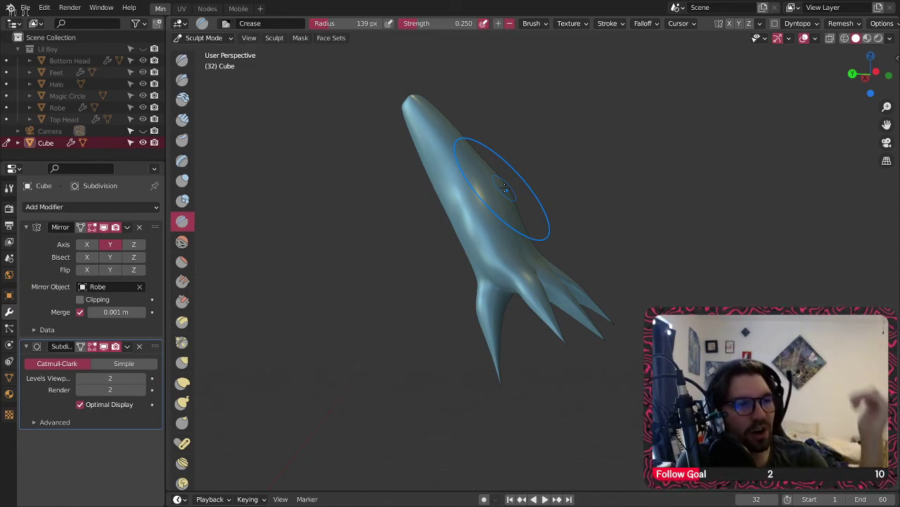
{"action": "middle_click_drag", "start_coordinate": [444, 66], "coordinate": [496, 179]}
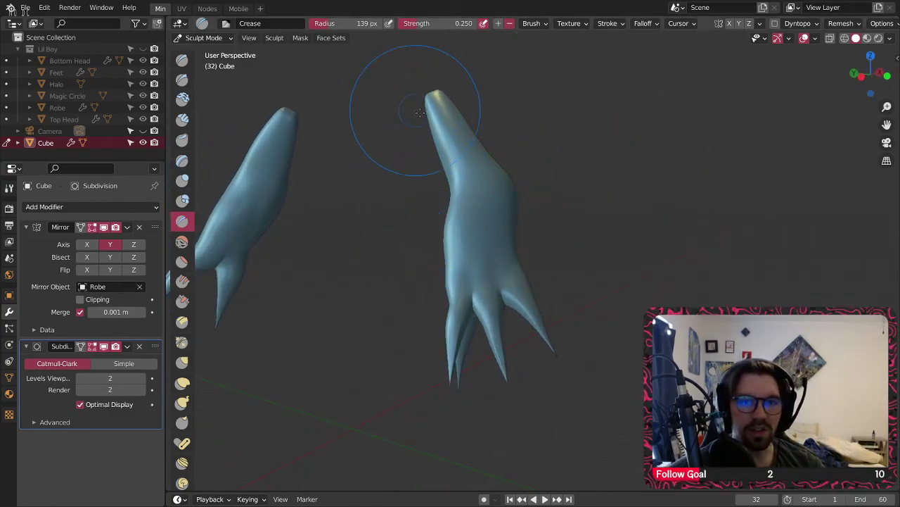
{"action": "mouse_move", "coordinate": [441, 104]}
{"action": "middle_mouse_down"}
{"action": "mouse_move", "coordinate": [476, 195]}
{"action": "mouse_move", "coordinate": [463, 176]}
{"action": "middle_mouse_up"}
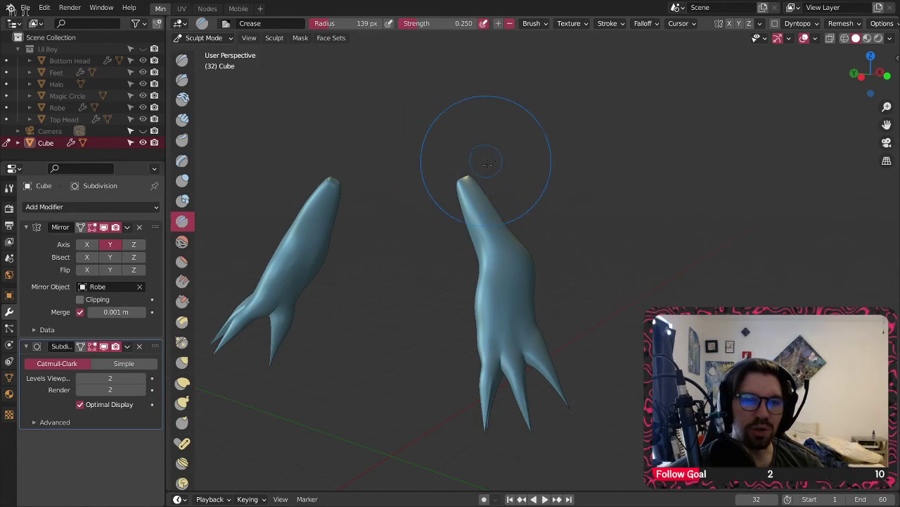
{"action": "mouse_move", "coordinate": [475, 221]}
{"action": "middle_mouse_down"}
{"action": "mouse_move", "coordinate": [434, 208]}
{"action": "mouse_move", "coordinate": [511, 205]}
{"action": "mouse_move", "coordinate": [490, 177]}
{"action": "mouse_move", "coordinate": [511, 94]}
{"action": "mouse_move", "coordinate": [533, 133]}
{"action": "mouse_move", "coordinate": [601, 84]}
{"action": "middle_mouse_up"}
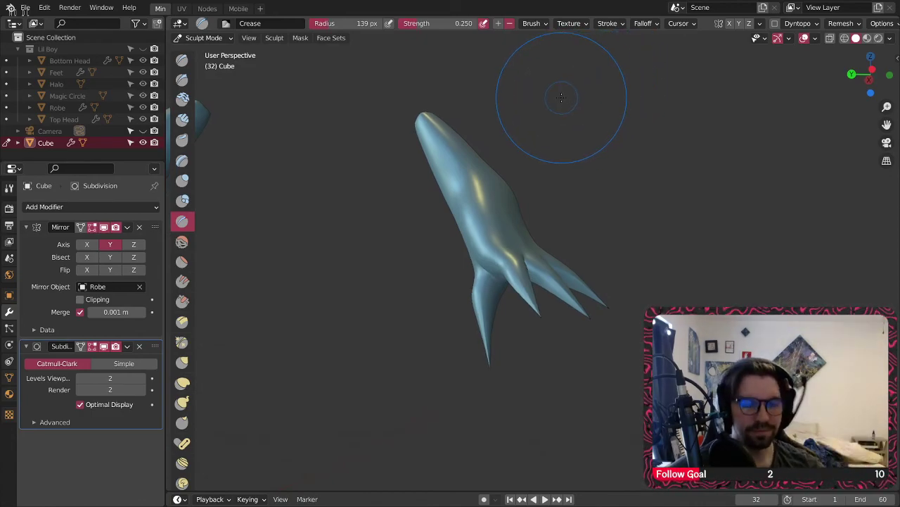
{"action": "middle_click_drag", "start_coordinate": [488, 190], "coordinate": [474, 145]}
{"action": "scroll", "coordinate": [500, 258], "scroll_direction": "up", "scroll_amount": 6}
{"action": "mouse_move", "coordinate": [496, 236]}
{"action": "middle_mouse_down"}
{"action": "mouse_move", "coordinate": [488, 176]}
{"action": "mouse_move", "coordinate": [466, 181]}
{"action": "mouse_move", "coordinate": [467, 148]}
{"action": "mouse_move", "coordinate": [468, 169]}
{"action": "mouse_move", "coordinate": [404, 136]}
{"action": "mouse_move", "coordinate": [444, 199]}
{"action": "mouse_move", "coordinate": [426, 193]}
{"action": "middle_mouse_up"}
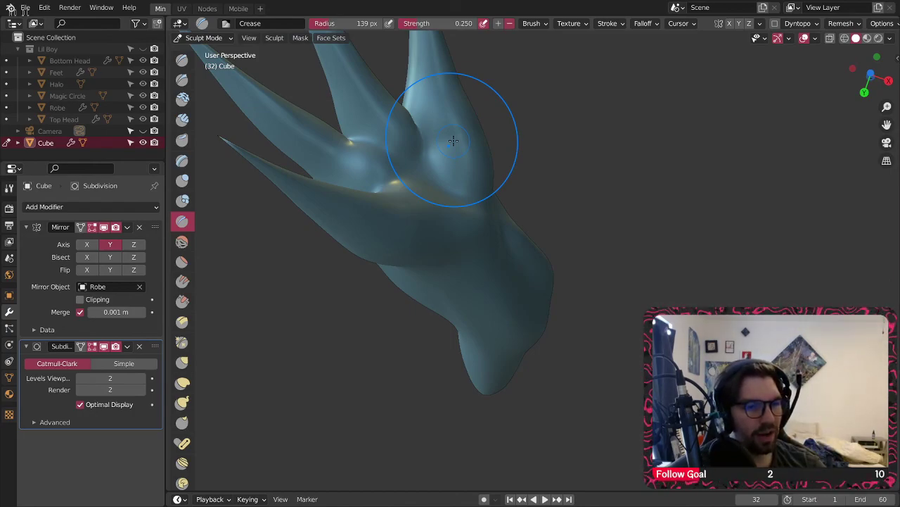
{"action": "mouse_move", "coordinate": [416, 126]}
{"action": "middle_mouse_down"}
{"action": "mouse_move", "coordinate": [572, 284]}
{"action": "mouse_move", "coordinate": [407, 246]}
{"action": "mouse_move", "coordinate": [422, 245]}
{"action": "mouse_move", "coordinate": [406, 237]}
{"action": "mouse_move", "coordinate": [391, 268]}
{"action": "mouse_move", "coordinate": [395, 307]}
{"action": "mouse_move", "coordinate": [396, 218]}
{"action": "middle_mouse_up"}
{"action": "scroll", "coordinate": [422, 239], "scroll_direction": "down", "scroll_amount": 3}
{"action": "scroll", "coordinate": [390, 289], "scroll_direction": "up", "scroll_amount": 3}
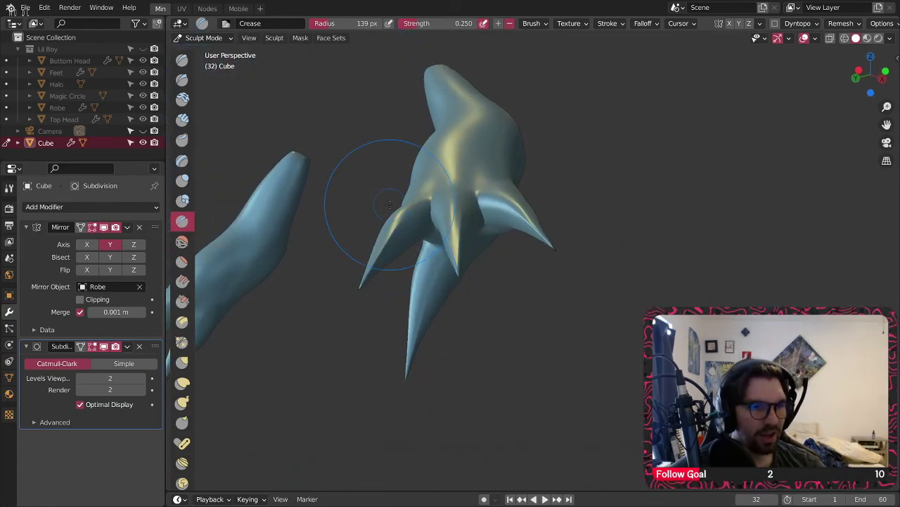
{"action": "mouse_move", "coordinate": [421, 178]}
{"action": "middle_mouse_down"}
{"action": "mouse_move", "coordinate": [472, 208]}
{"action": "mouse_move", "coordinate": [485, 229]}
{"action": "mouse_move", "coordinate": [379, 309]}
{"action": "mouse_move", "coordinate": [262, 182]}
{"action": "mouse_move", "coordinate": [413, 151]}
{"action": "mouse_move", "coordinate": [490, 295]}
{"action": "middle_mouse_up"}
{"action": "scroll", "coordinate": [491, 296], "scroll_direction": "up", "scroll_amount": 3}
{"action": "mouse_move", "coordinate": [473, 215]}
{"action": "middle_mouse_down"}
{"action": "mouse_move", "coordinate": [482, 259]}
{"action": "mouse_move", "coordinate": [493, 261]}
{"action": "mouse_move", "coordinate": [577, 205]}
{"action": "mouse_move", "coordinate": [600, 273]}
{"action": "mouse_move", "coordinate": [479, 225]}
{"action": "mouse_move", "coordinate": [512, 237]}
{"action": "mouse_move", "coordinate": [467, 242]}
{"action": "mouse_move", "coordinate": [338, 215]}
{"action": "middle_mouse_up"}
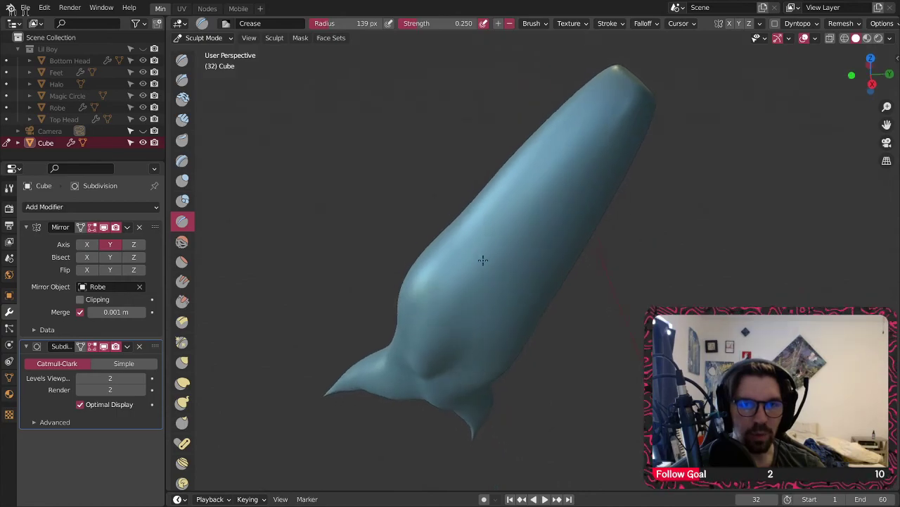
- Build up the heel of the palm with the Blob brush at a 139 px radius and 0.500 strength
{"action": "left_click", "coordinate": [182, 200]}
{"action": "scroll", "coordinate": [418, 268], "scroll_direction": "up", "scroll_amount": 3}
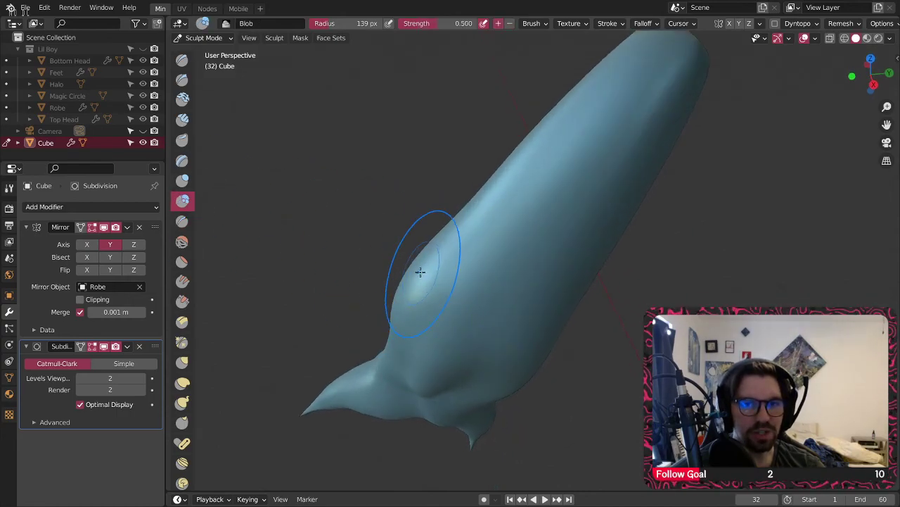
{"action": "mouse_move", "coordinate": [423, 282]}
{"action": "middle_mouse_down"}
{"action": "mouse_move", "coordinate": [453, 246]}
{"action": "mouse_move", "coordinate": [408, 201]}
{"action": "mouse_move", "coordinate": [448, 271]}
{"action": "mouse_move", "coordinate": [382, 215]}
{"action": "mouse_move", "coordinate": [464, 253]}
{"action": "mouse_move", "coordinate": [408, 197]}
{"action": "middle_mouse_up"}
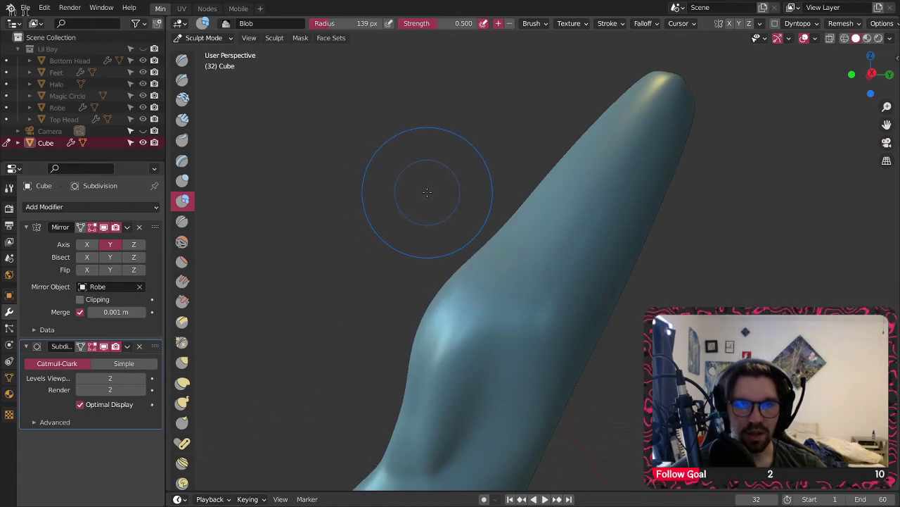
{"action": "scroll", "coordinate": [429, 204], "scroll_direction": "down", "scroll_amount": 5}
{"action": "middle_click_drag", "start_coordinate": [427, 205], "coordinate": [470, 235]}
- Return to Object Mode and rename the Cube object to Arms
{"action": "left_click", "coordinate": [206, 40]}
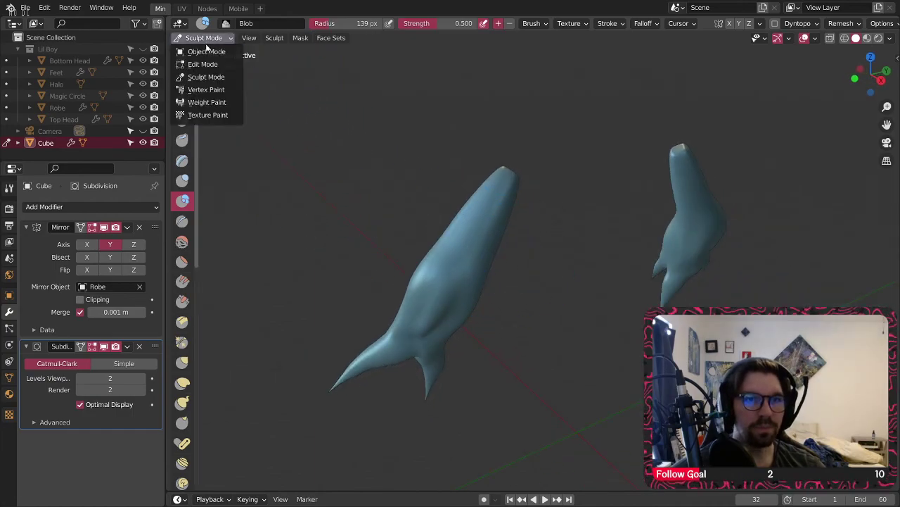
{"action": "left_click", "coordinate": [206, 52]}
{"action": "scroll", "coordinate": [338, 172], "scroll_direction": "down", "scroll_amount": 3}
{"action": "middle_click_drag", "start_coordinate": [350, 180], "coordinate": [452, 188]}
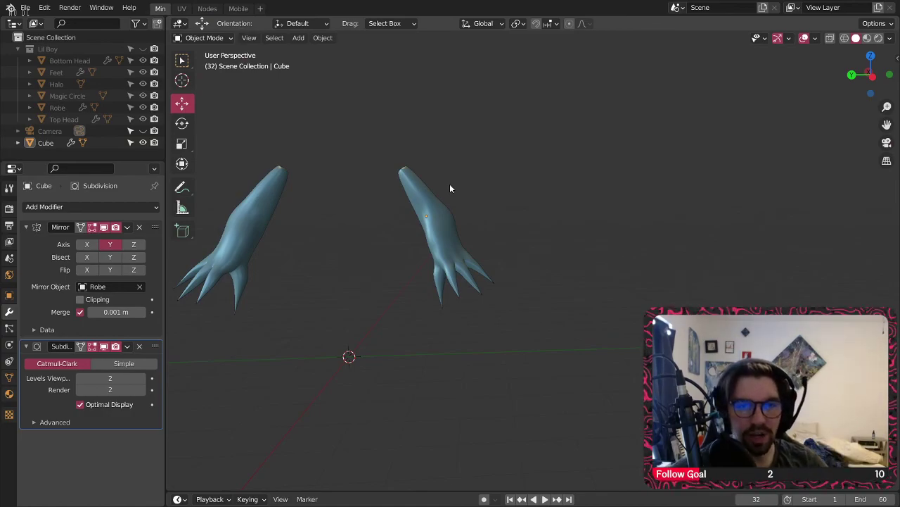
{"action": "left_click", "coordinate": [46, 143]}
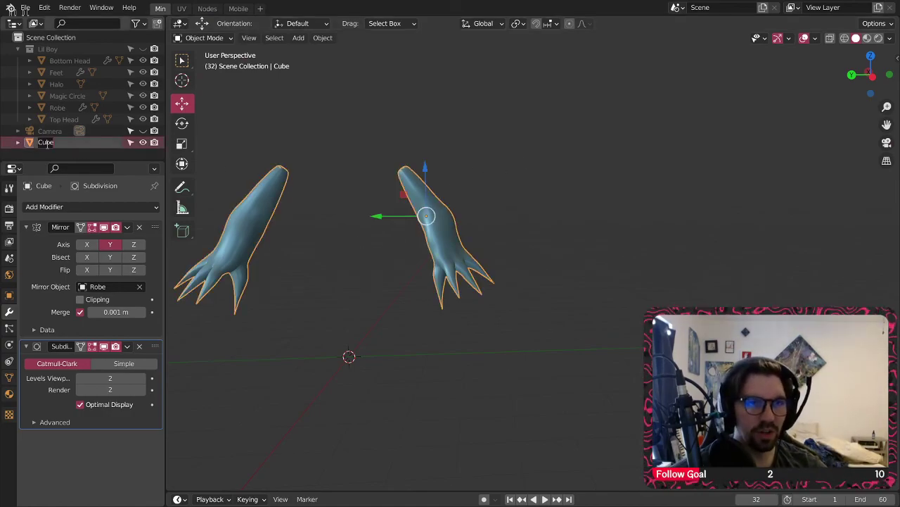
{"action": "type", "text": "Arms"}
{"action": "key", "text": "Return"}
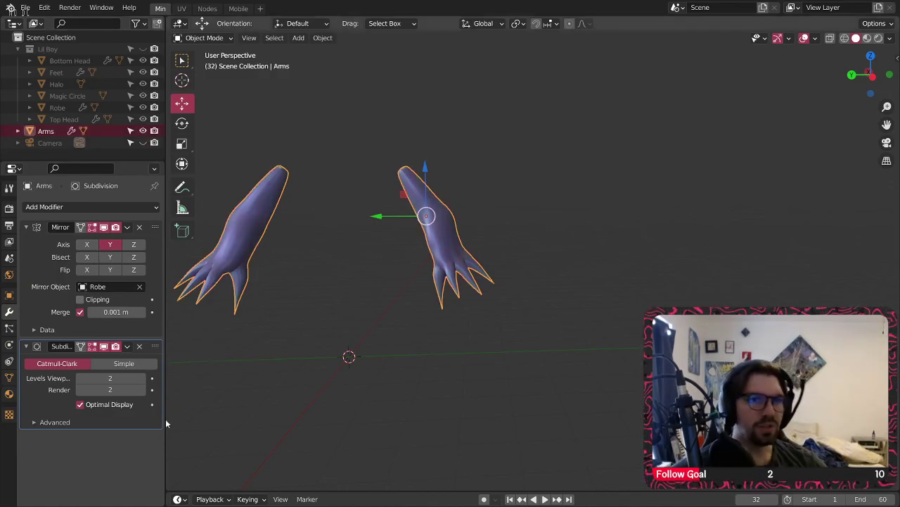
- Move the Arms object into the Lil Boy collection and make that collection visible again
{"action": "left_click_drag", "start_coordinate": [46, 131], "coordinate": [58, 91]}
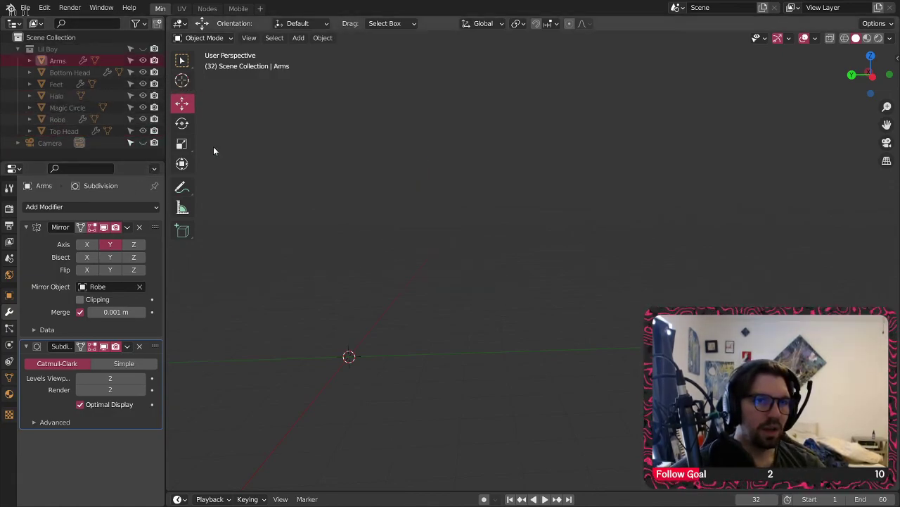
{"action": "left_click", "coordinate": [143, 49]}
{"action": "left_click", "coordinate": [371, 200]}
{"action": "left_click", "coordinate": [425, 167]}
{"action": "middle_click_drag", "start_coordinate": [425, 167], "coordinate": [490, 213], "text": "shift"}
- Hide the Halo and Magic Circle objects and check the character's proportions with the arms
{"action": "left_click", "coordinate": [408, 79]}
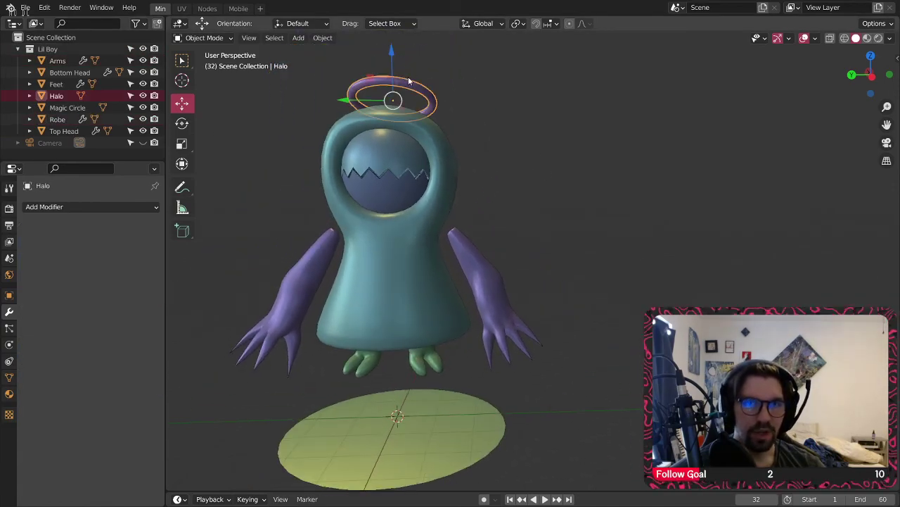
{"action": "left_click", "coordinate": [142, 96]}
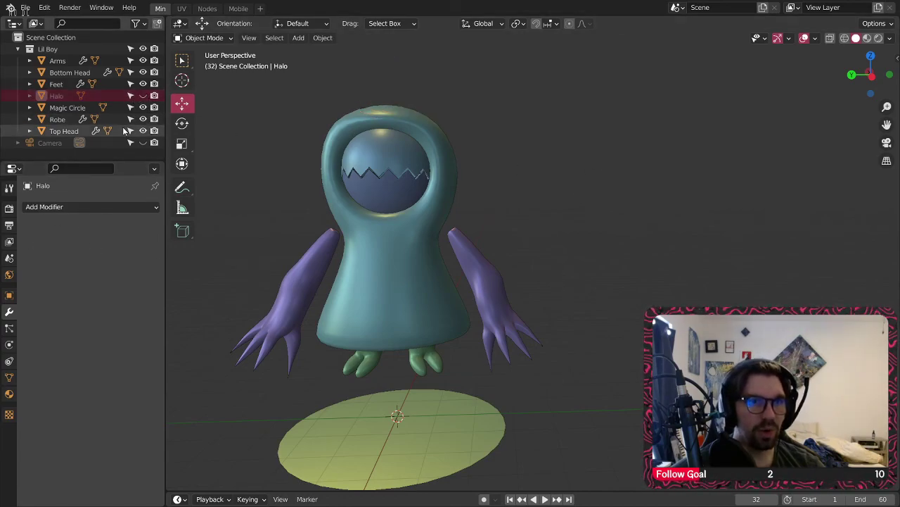
{"action": "left_click", "coordinate": [142, 107]}
{"action": "middle_click_drag", "start_coordinate": [226, 162], "coordinate": [527, 228]}
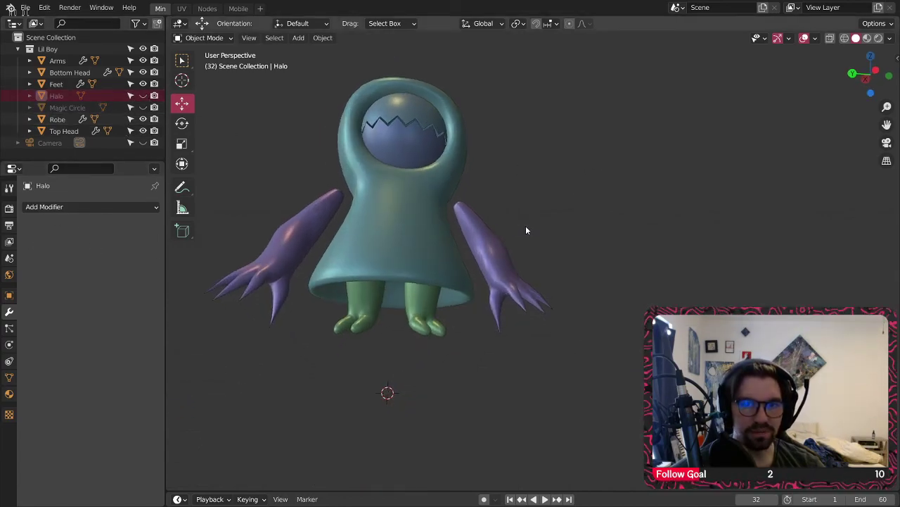
- Scale the Arms object up uniformly by a factor of 1.152
{"action": "left_click", "coordinate": [481, 244]}
{"action": "middle_click_drag", "start_coordinate": [476, 249], "coordinate": [475, 251]}
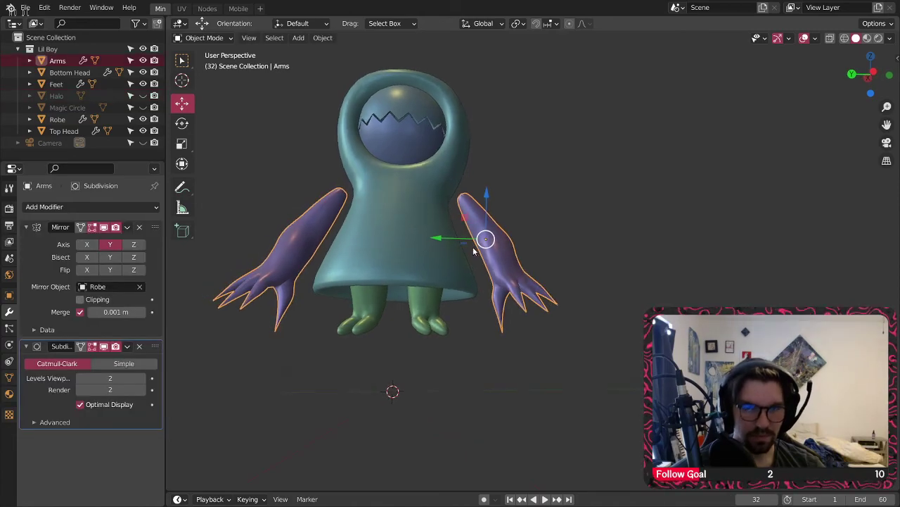
{"action": "left_click", "coordinate": [180, 145]}
{"action": "left_click_drag", "start_coordinate": [534, 213], "coordinate": [542, 210]}
{"action": "middle_click_drag", "start_coordinate": [454, 229], "coordinate": [443, 256]}
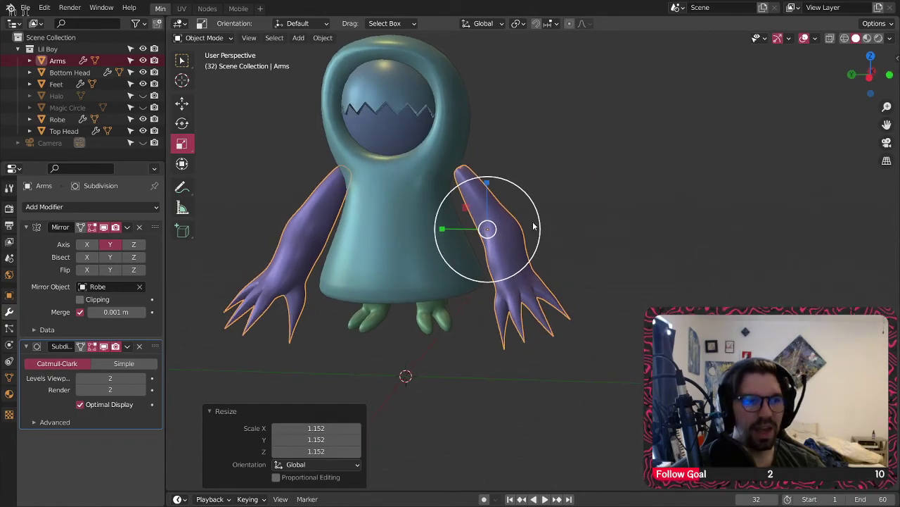
{"action": "left_click", "coordinate": [564, 205]}
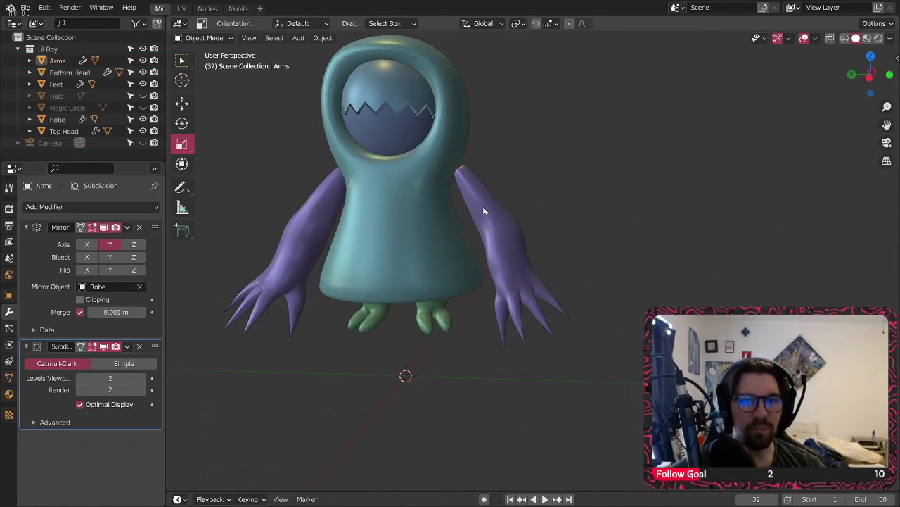
- Move the Arms object down 0.35107 m along Z
{"action": "left_click", "coordinate": [483, 206]}
{"action": "scroll", "coordinate": [483, 206], "scroll_direction": "up", "scroll_amount": 1}
{"action": "middle_click_drag", "start_coordinate": [484, 213], "coordinate": [488, 212]}
{"action": "left_click", "coordinate": [176, 102]}
{"action": "left_click_drag", "start_coordinate": [486, 188], "coordinate": [482, 204]}
{"action": "middle_click_drag", "start_coordinate": [489, 222], "coordinate": [371, 238]}
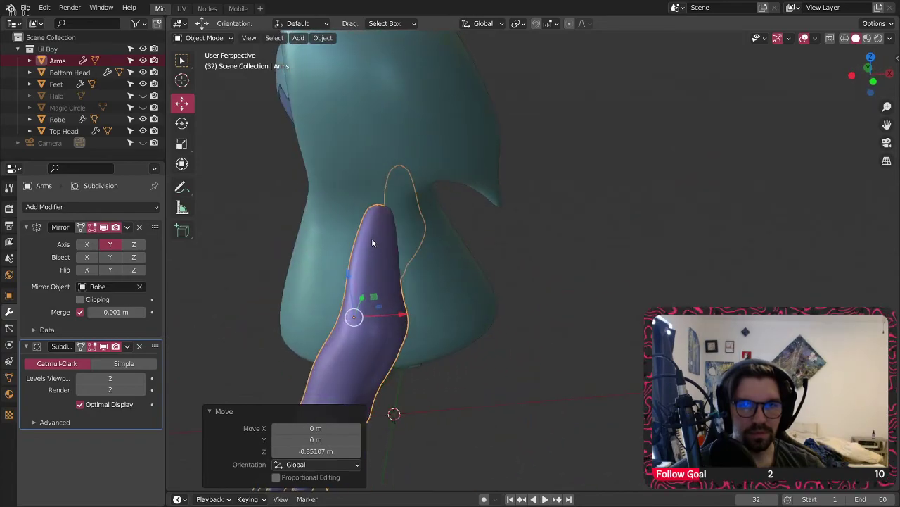
- Move the Arms object slightly along the X axis to adjust its front-to-back position against the robe
{"action": "key", "text": "g"}
{"action": "key", "text": "x"}
{"action": "left_click_drag", "start_coordinate": [366, 311], "coordinate": [357, 311]}
{"action": "middle_click_drag", "start_coordinate": [423, 307], "coordinate": [597, 274]}
{"action": "left_click", "coordinate": [582, 113]}
{"action": "middle_click_drag", "start_coordinate": [551, 150], "coordinate": [452, 237], "text": "shift"}
{"action": "scroll", "coordinate": [535, 199], "scroll_direction": "down", "scroll_amount": 3}
{"action": "scroll", "coordinate": [452, 237], "scroll_direction": "up", "scroll_amount": 2}
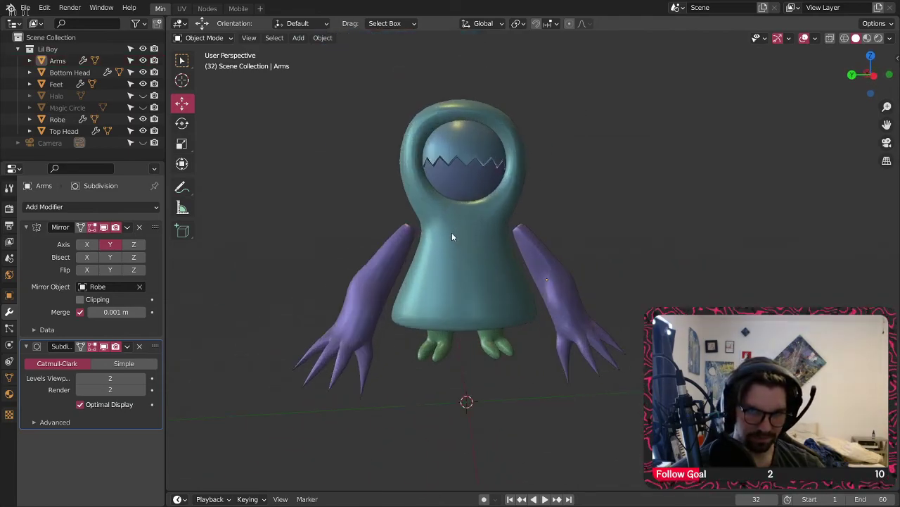
- Select the Arms object, switch to the Nodes workspace and frame the arms in its preview
{"action": "left_click", "coordinate": [547, 271]}
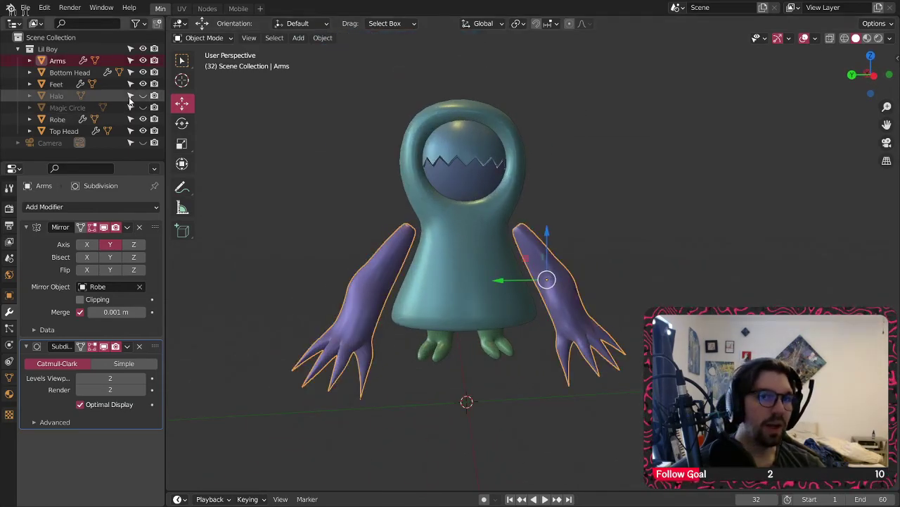
{"action": "left_click", "coordinate": [208, 9]}
{"action": "middle_click_drag", "start_coordinate": [704, 207], "coordinate": [512, 215]}
{"action": "scroll", "coordinate": [512, 213], "scroll_direction": "up", "scroll_amount": 3}
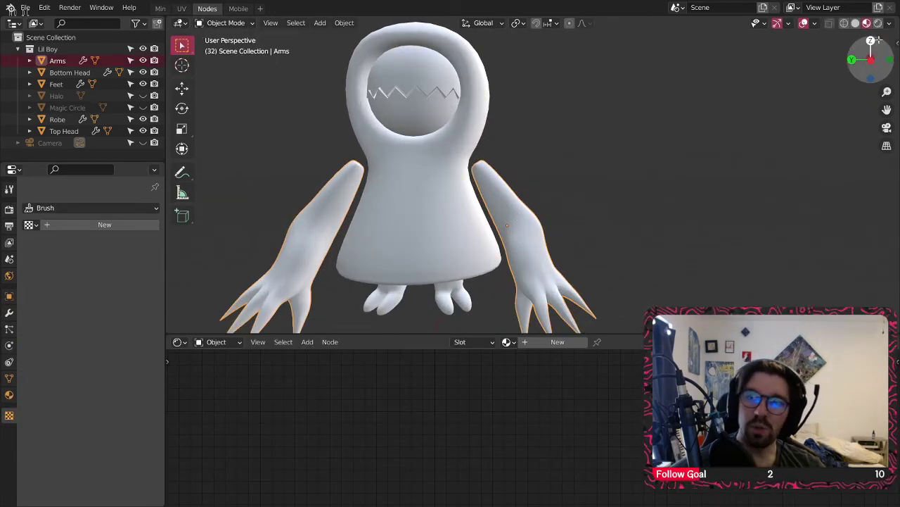
{"action": "middle_click_drag", "start_coordinate": [593, 228], "coordinate": [588, 183], "text": "shift"}
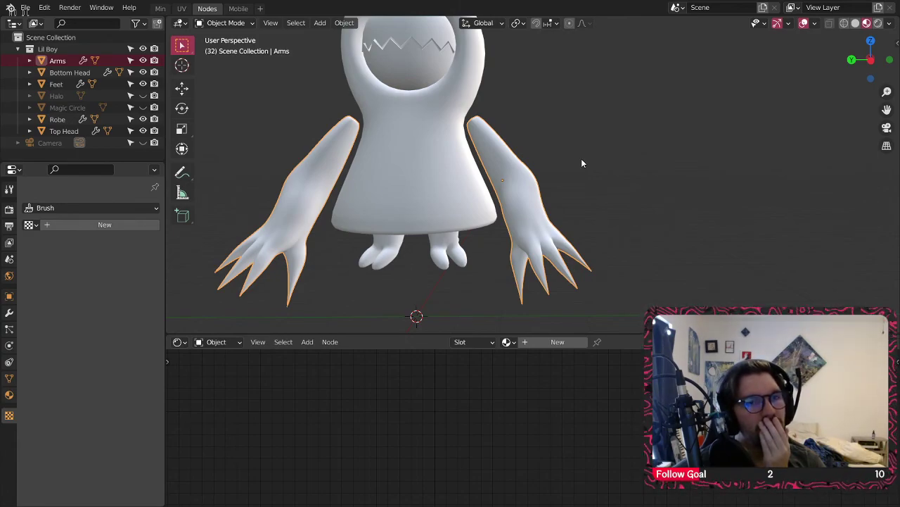
- Select every visible part of the character and move them all down 4.069 m along Z
{"action": "left_click", "coordinate": [64, 131], "text": "shift"}
{"action": "scroll", "coordinate": [290, 114], "scroll_direction": "down", "scroll_amount": 3}
{"action": "middle_click_drag", "start_coordinate": [473, 129], "coordinate": [497, 131], "text": "shift"}
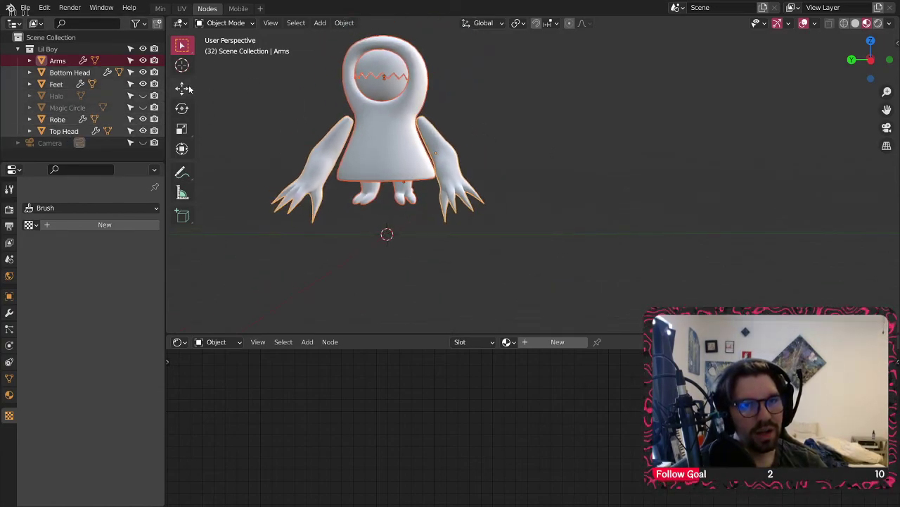
{"action": "left_click_drag", "start_coordinate": [399, 76], "coordinate": [375, 174]}
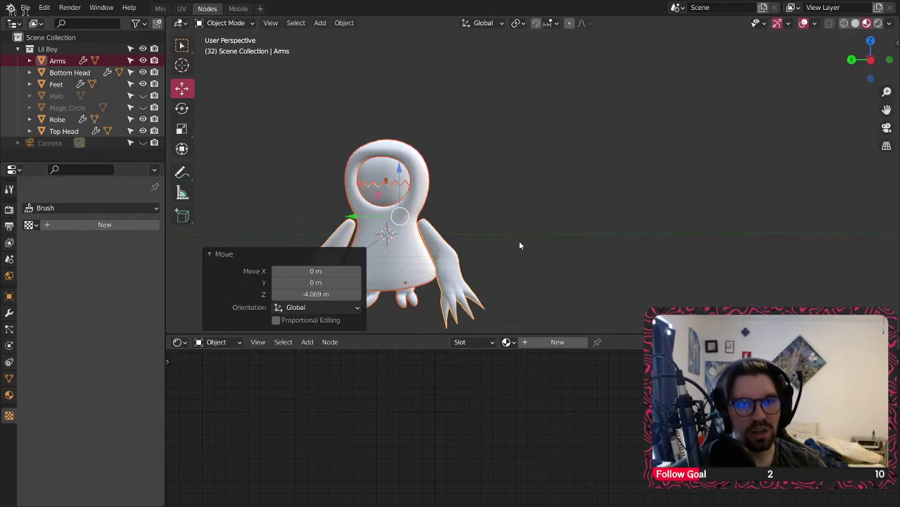
{"action": "left_click", "coordinate": [522, 244]}
- Set the origin of the Arms object to the 3D cursor
{"action": "left_click", "coordinate": [457, 264]}
{"action": "left_click", "coordinate": [346, 24]}
{"action": "mouse_move", "coordinate": [394, 49]}
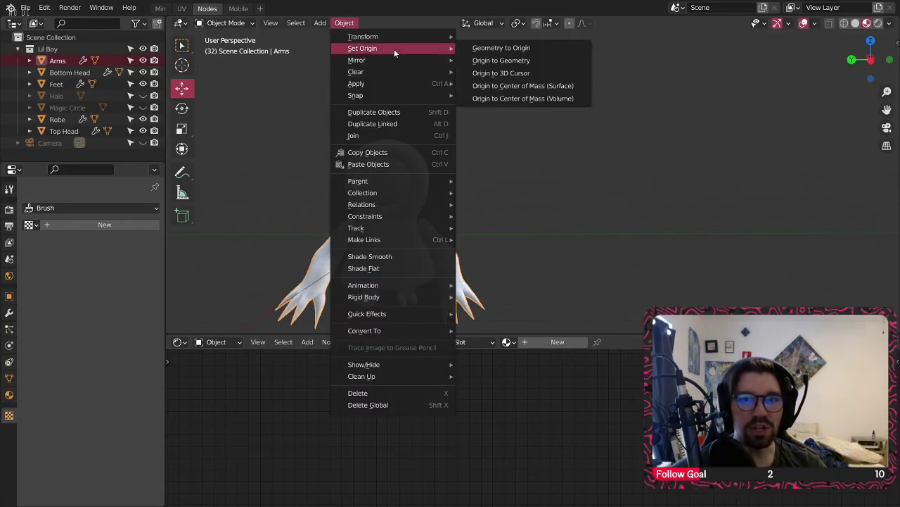
{"action": "left_click", "coordinate": [490, 72]}
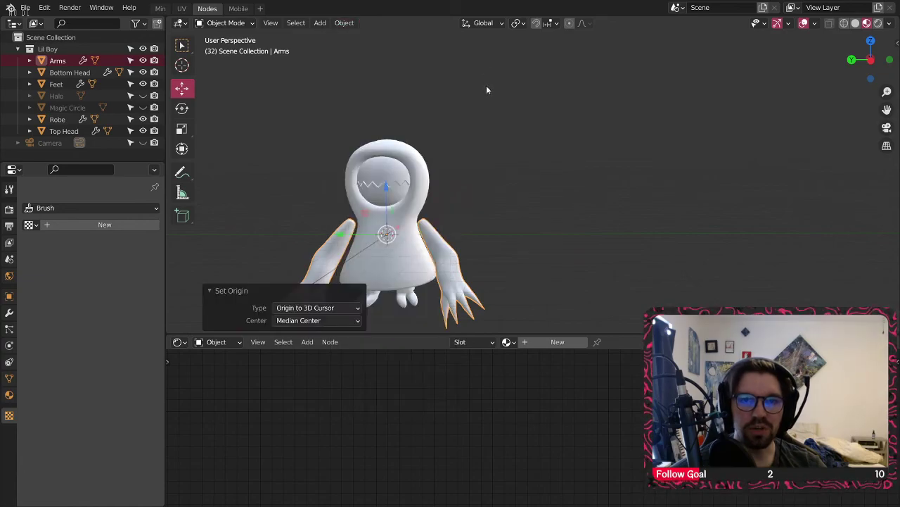
{"action": "left_click", "coordinate": [522, 173]}
{"action": "left_click_drag", "start_coordinate": [510, 104], "coordinate": [277, 332]}
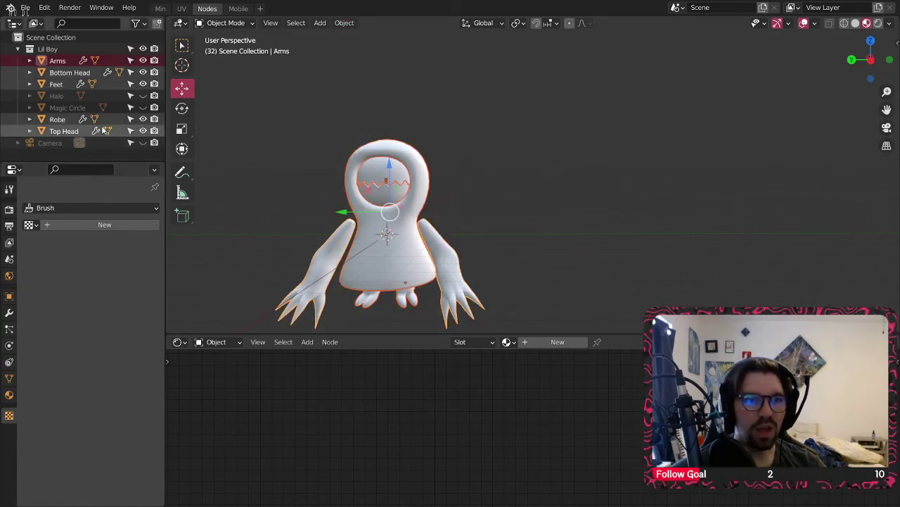
{"action": "left_click", "coordinate": [67, 106], "text": "shift"}
{"action": "left_click_drag", "start_coordinate": [392, 190], "coordinate": [392, 155]}
{"action": "key", "text": "ctrl+z"}
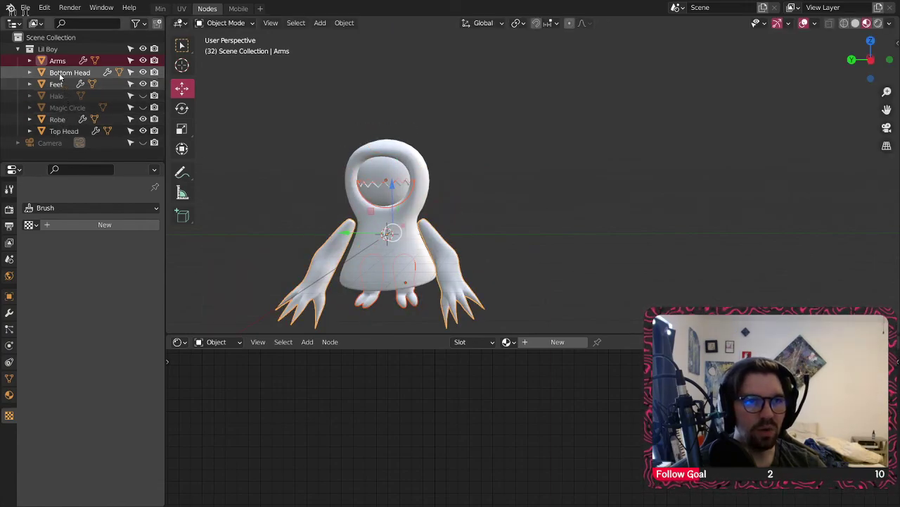
- Select the character's parts from Arms through Top Head and move them back up along Z above the grid
{"action": "left_click", "coordinate": [68, 130], "text": "shift"}
{"action": "left_click_drag", "start_coordinate": [392, 159], "coordinate": [397, 55]}
{"action": "key", "text": "alt+a"}
- Select the Arms object and create a new material for it
{"action": "scroll", "coordinate": [415, 51], "scroll_direction": "up", "scroll_amount": 2}
{"action": "mouse_move", "coordinate": [383, 51]}
{"action": "middle_mouse_down", "text": "shift"}
{"action": "mouse_move", "coordinate": [427, 173]}
{"action": "mouse_move", "coordinate": [369, 41]}
{"action": "middle_mouse_up", "text": "shift"}
{"action": "left_click", "coordinate": [464, 137]}
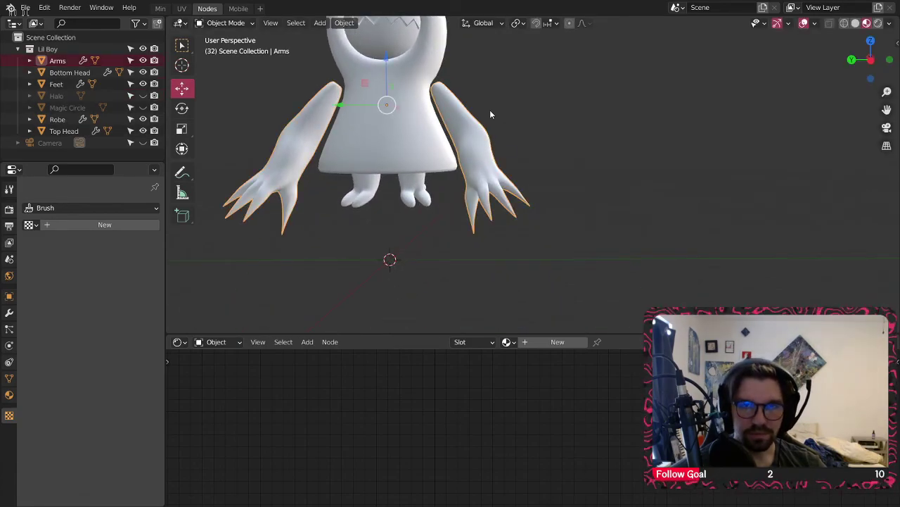
{"action": "left_click", "coordinate": [533, 344]}
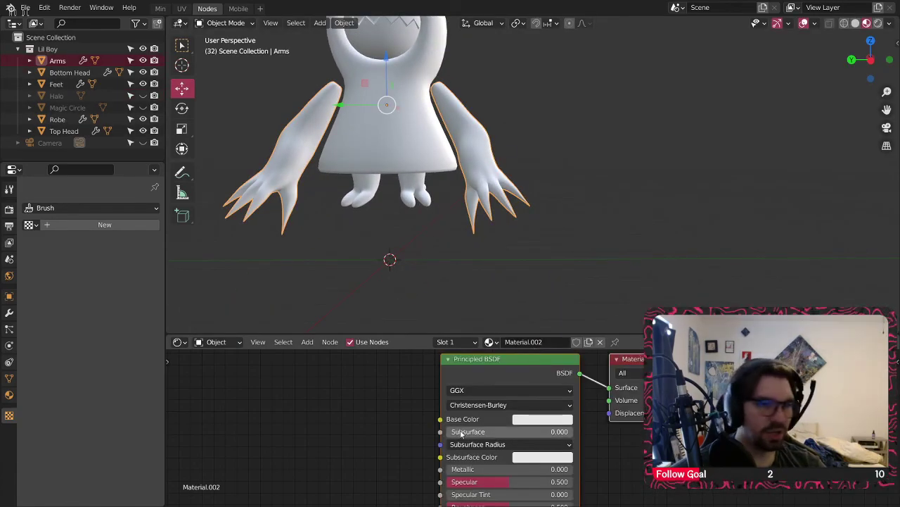
- Set the arms material's base color to black and its roughness to 1.000
{"action": "middle_click_drag", "start_coordinate": [413, 456], "coordinate": [438, 436]}
{"action": "middle_click_drag", "start_coordinate": [434, 379], "coordinate": [446, 464]}
{"action": "middle_click_drag", "start_coordinate": [435, 370], "coordinate": [435, 428]}
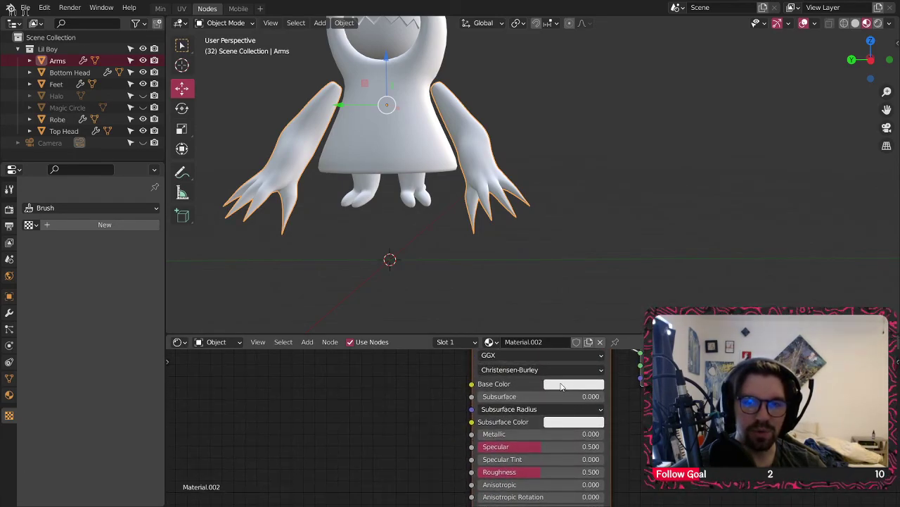
{"action": "left_click", "coordinate": [562, 384]}
{"action": "left_click_drag", "start_coordinate": [647, 296], "coordinate": [644, 303]}
{"action": "middle_click_drag", "start_coordinate": [445, 420], "coordinate": [430, 406]}
{"action": "middle_click_drag", "start_coordinate": [520, 460], "coordinate": [513, 453]}
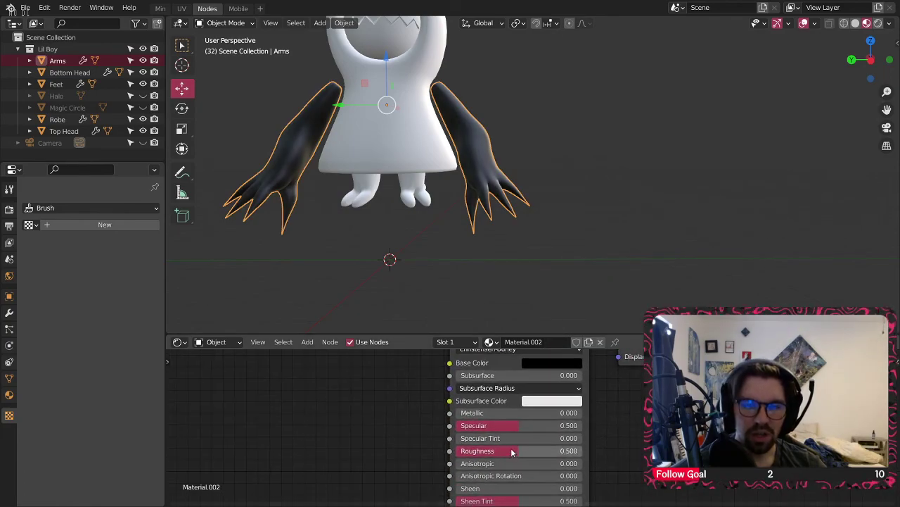
{"action": "left_click_drag", "start_coordinate": [513, 438], "coordinate": [589, 450]}
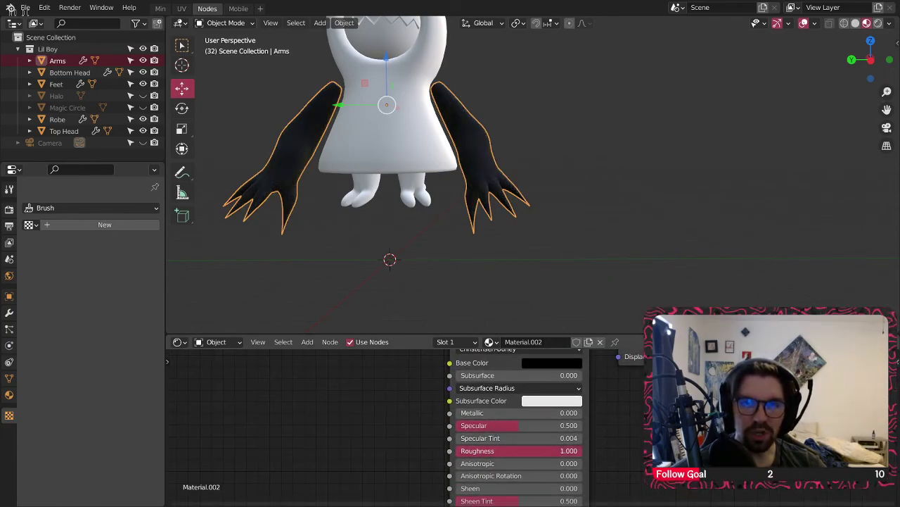
{"action": "middle_click_drag", "start_coordinate": [421, 203], "coordinate": [492, 178]}
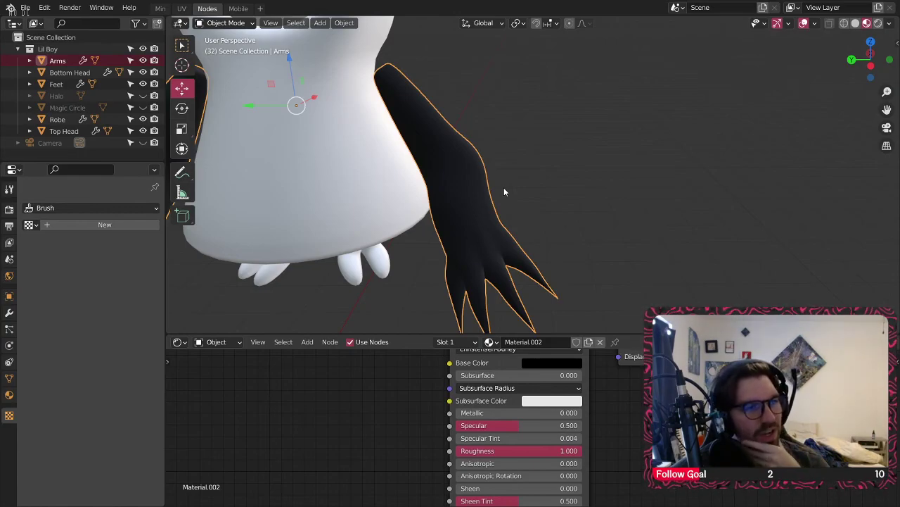
{"action": "mouse_move", "coordinate": [461, 183]}
{"action": "middle_mouse_down"}
{"action": "mouse_move", "coordinate": [515, 147]}
{"action": "mouse_move", "coordinate": [476, 175]}
{"action": "middle_mouse_up"}
{"action": "middle_click_drag", "start_coordinate": [539, 145], "coordinate": [454, 177]}
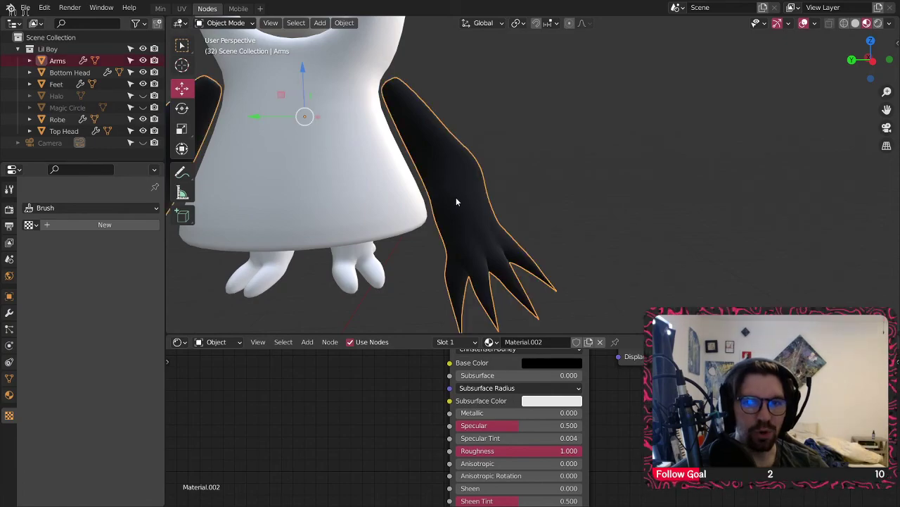
- Give the arms material a green emission color with hue 0.415, saturation 1.000 and lightness 0.227
{"action": "scroll", "coordinate": [578, 457], "scroll_direction": "down", "scroll_amount": 5}
{"action": "middle_click_drag", "start_coordinate": [591, 464], "coordinate": [582, 410]}
{"action": "scroll", "coordinate": [475, 204], "scroll_direction": "down", "scroll_amount": 2}
{"action": "middle_click_drag", "start_coordinate": [472, 211], "coordinate": [480, 167], "text": "shift"}
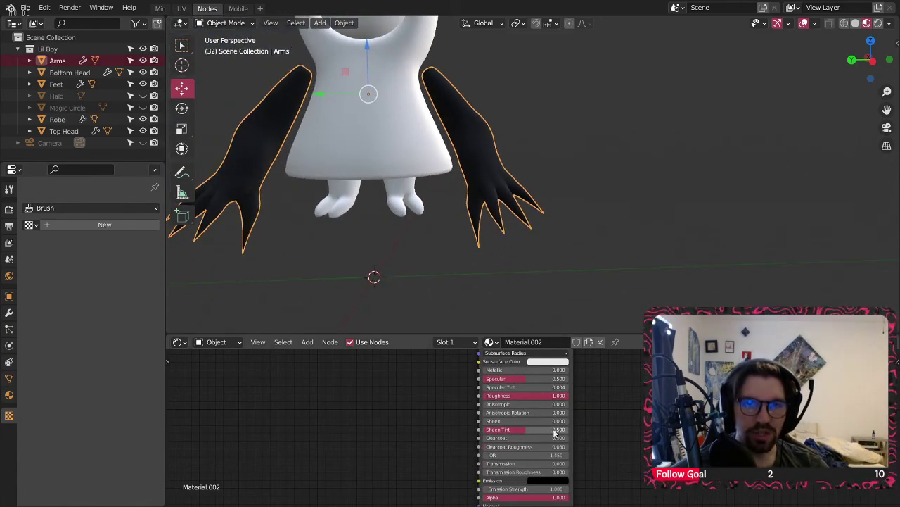
{"action": "scroll", "coordinate": [589, 424], "scroll_direction": "down", "scroll_amount": 3, "text": "shift"}
{"action": "scroll", "coordinate": [533, 417], "scroll_direction": "up", "scroll_amount": 3}
{"action": "left_click", "coordinate": [540, 419]}
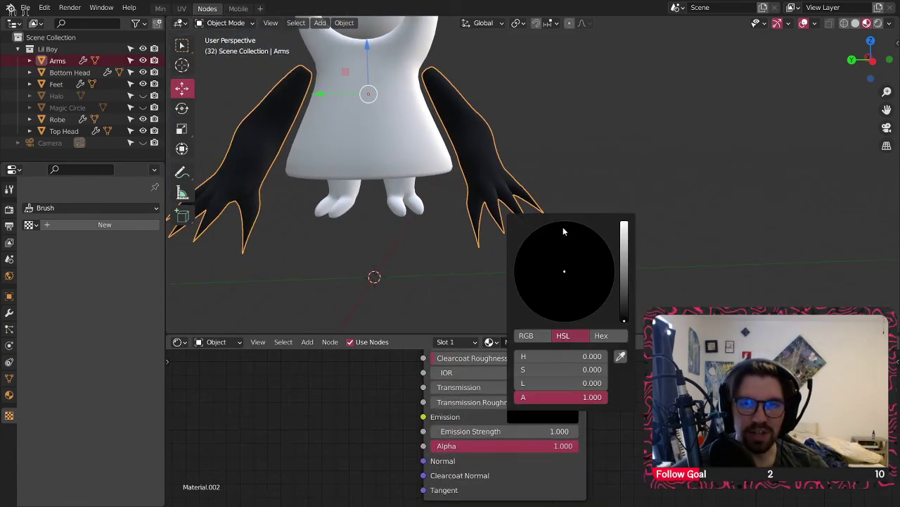
{"action": "left_click_drag", "start_coordinate": [626, 234], "coordinate": [626, 218]}
{"action": "left_click", "coordinate": [625, 274]}
{"action": "left_click_drag", "start_coordinate": [560, 249], "coordinate": [550, 223]}
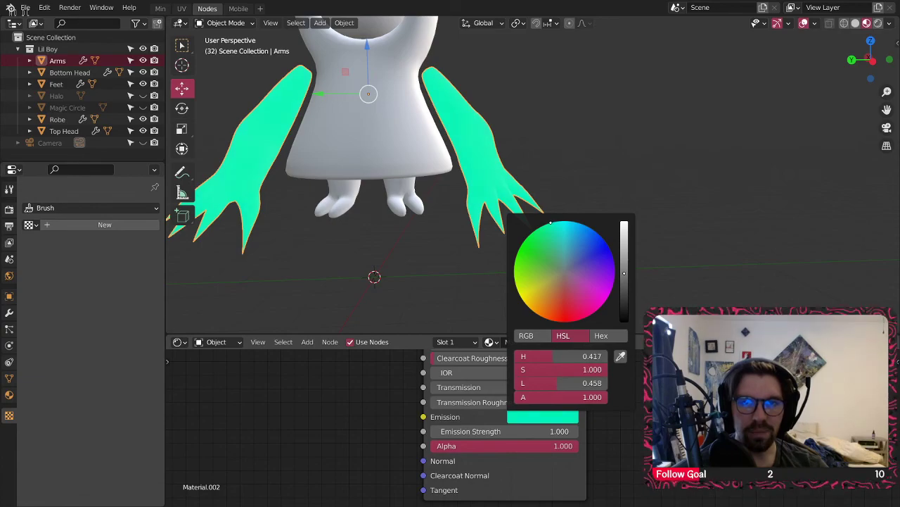
{"action": "left_click", "coordinate": [624, 286]}
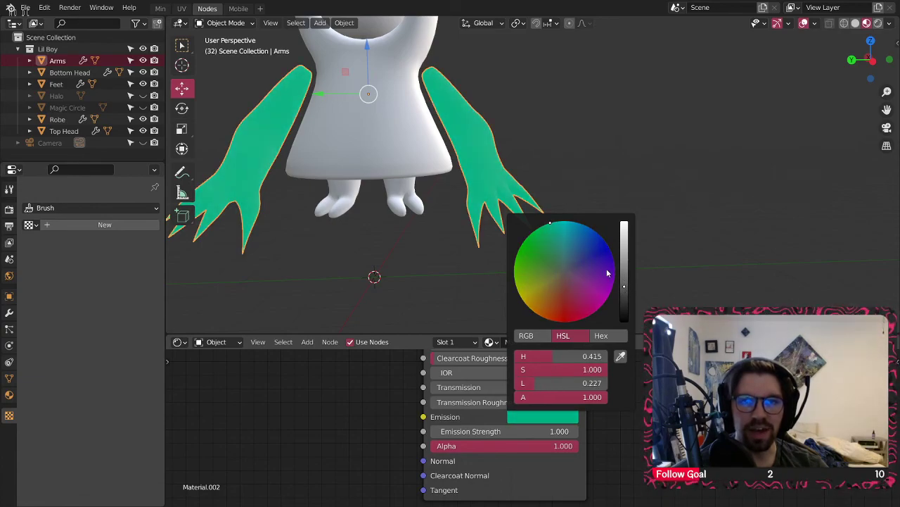
{"action": "middle_click_drag", "start_coordinate": [543, 207], "coordinate": [549, 269]}
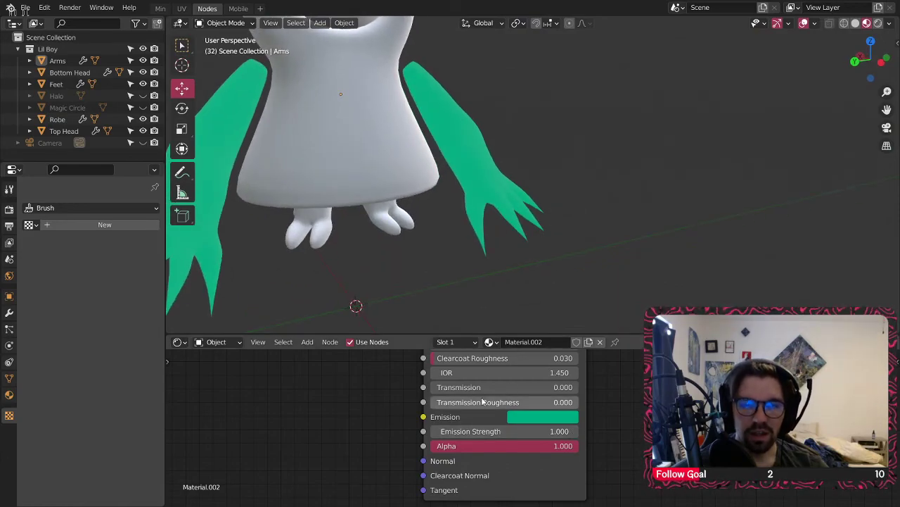
- Set the arms material's transmission to 1.000 and its roughness to 0.000
{"action": "left_click_drag", "start_coordinate": [465, 391], "coordinate": [562, 387]}
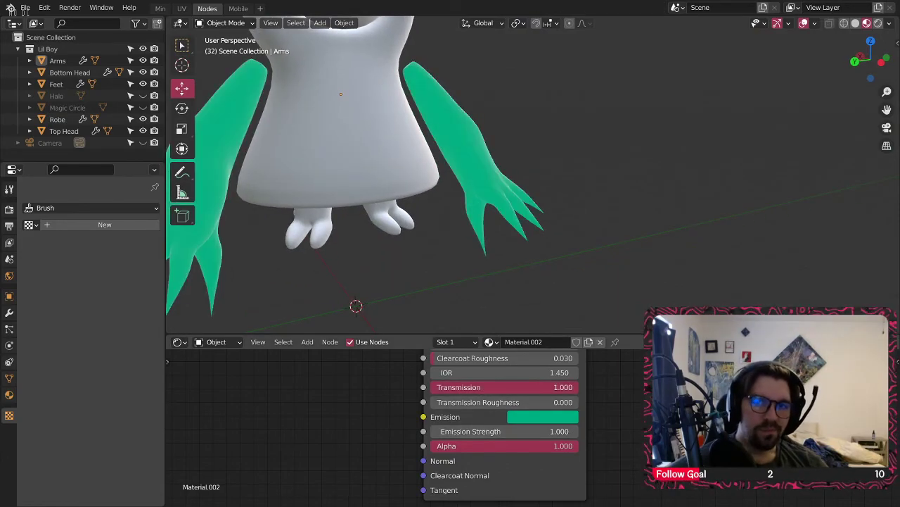
{"action": "scroll", "coordinate": [457, 155], "scroll_direction": "up", "scroll_amount": 2}
{"action": "middle_click_drag", "start_coordinate": [478, 201], "coordinate": [486, 232]}
{"action": "scroll", "coordinate": [470, 414], "scroll_direction": "down", "scroll_amount": 2}
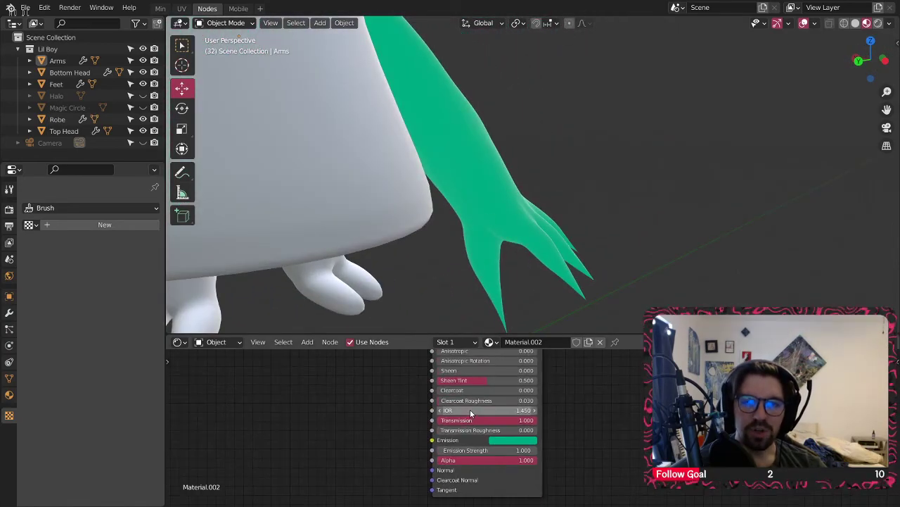
{"action": "scroll", "coordinate": [481, 380], "scroll_direction": "down", "scroll_amount": 2}
{"action": "middle_click_drag", "start_coordinate": [482, 380], "coordinate": [480, 402]}
{"action": "scroll", "coordinate": [488, 365], "scroll_direction": "up", "scroll_amount": 1}
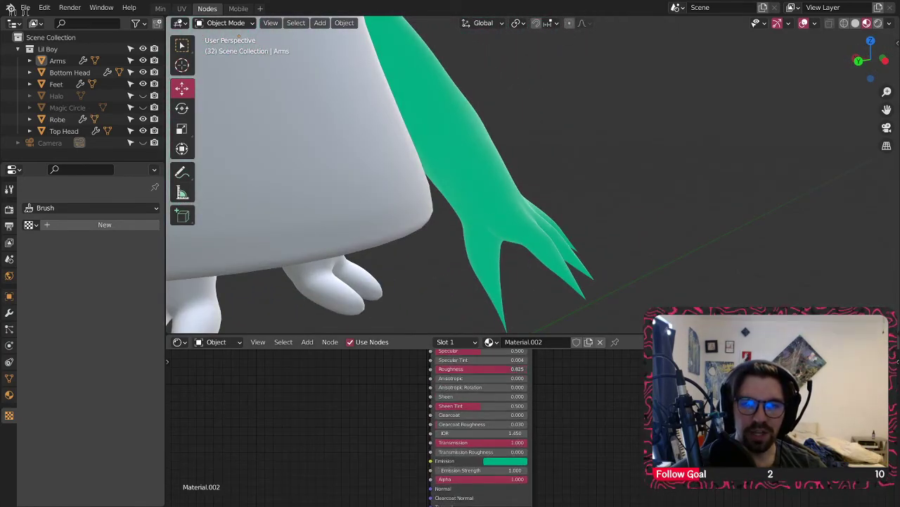
{"action": "left_click_drag", "start_coordinate": [488, 368], "coordinate": [401, 369]}
- Rotate the Arms object slightly and reposition it beside the robe
{"action": "middle_click_drag", "start_coordinate": [512, 171], "coordinate": [487, 184]}
{"action": "left_click", "coordinate": [486, 183]}
{"action": "left_click", "coordinate": [181, 109]}
{"action": "left_click_drag", "start_coordinate": [346, 121], "coordinate": [412, 144]}
{"action": "middle_click_drag", "start_coordinate": [412, 145], "coordinate": [436, 138]}
{"action": "left_click", "coordinate": [182, 87]}
{"action": "left_click_drag", "start_coordinate": [455, 86], "coordinate": [423, 87]}
{"action": "middle_click_drag", "start_coordinate": [672, 185], "coordinate": [626, 150]}
{"action": "left_click", "coordinate": [543, 131]}
{"action": "left_click", "coordinate": [628, 149]}
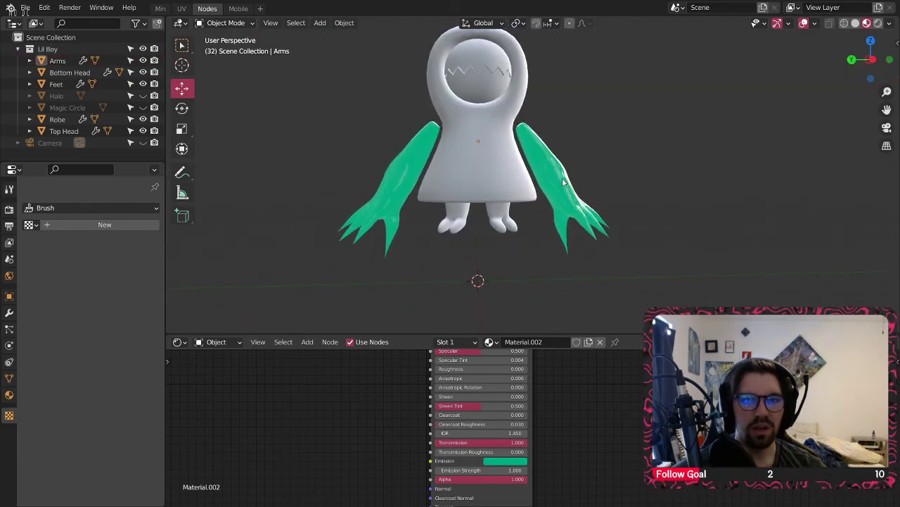
- Inspect the arms' glossy green material and the hand shapes from several angles
{"action": "scroll", "coordinate": [570, 181], "scroll_direction": "up", "scroll_amount": 4}
{"action": "left_click", "coordinate": [531, 182]}
{"action": "middle_click_drag", "start_coordinate": [531, 181], "coordinate": [505, 133]}
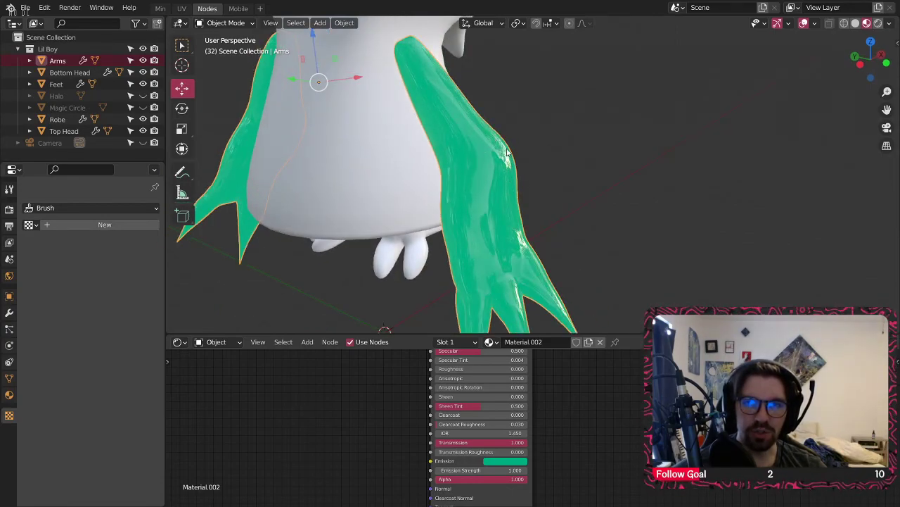
{"action": "middle_click_drag", "start_coordinate": [469, 170], "coordinate": [544, 131]}
{"action": "middle_click_drag", "start_coordinate": [520, 268], "coordinate": [518, 176]}
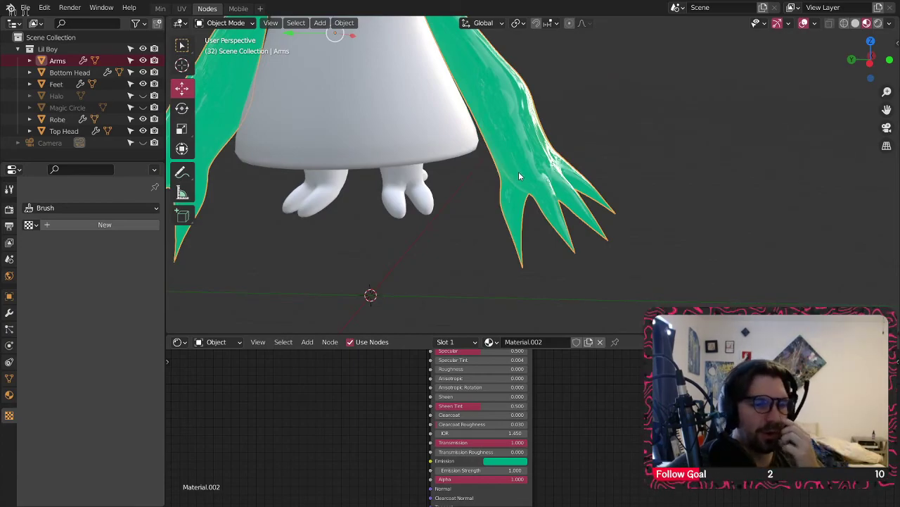
{"action": "left_click", "coordinate": [588, 140]}
{"action": "left_click", "coordinate": [545, 166]}
- Darken the arms' green emission color by setting its lightness to 0.15
{"action": "middle_click_drag", "start_coordinate": [522, 460], "coordinate": [526, 434]}
{"action": "scroll", "coordinate": [526, 434], "scroll_direction": "up", "scroll_amount": 2}
{"action": "left_click", "coordinate": [504, 431]}
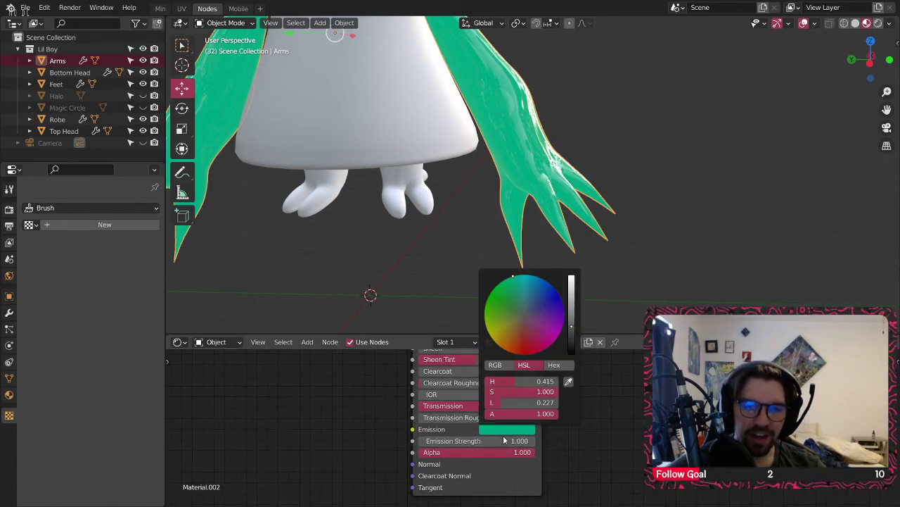
{"action": "left_click_drag", "start_coordinate": [573, 341], "coordinate": [575, 338]}
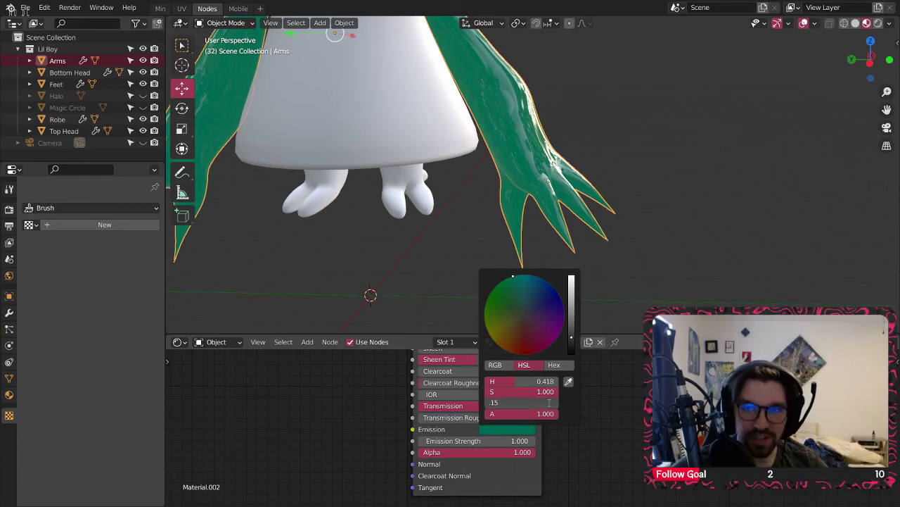
{"action": "key", "text": "Return"}
{"action": "left_click", "coordinate": [337, 251]}
{"action": "scroll", "coordinate": [491, 188], "scroll_direction": "down", "scroll_amount": 3}
{"action": "middle_click_drag", "start_coordinate": [491, 185], "coordinate": [506, 239], "text": "shift"}
{"action": "middle_click_drag", "start_coordinate": [506, 239], "coordinate": [522, 178], "text": "shift"}
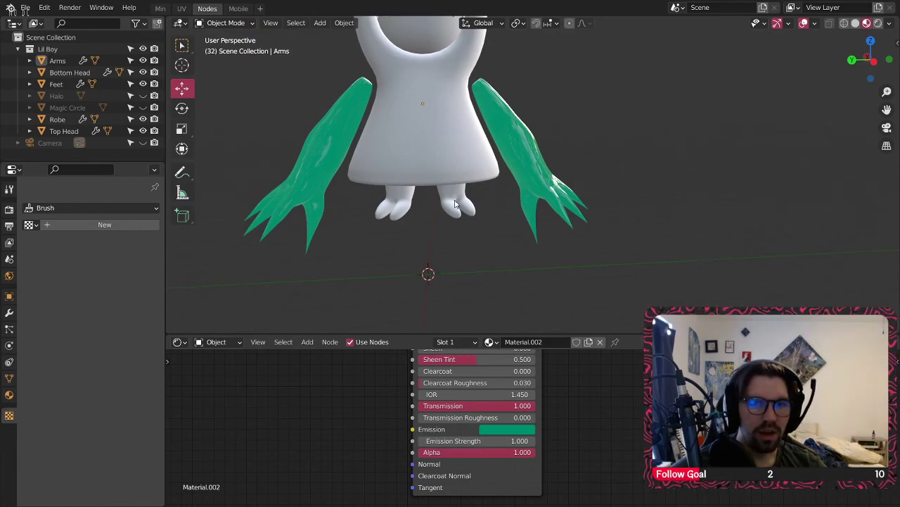
- Add a Gradient Texture node to the arms material
{"action": "middle_click_drag", "start_coordinate": [438, 158], "coordinate": [430, 163]}
{"action": "middle_click_drag", "start_coordinate": [347, 371], "coordinate": [409, 398]}
{"action": "scroll", "coordinate": [408, 398], "scroll_direction": "down", "scroll_amount": 4}
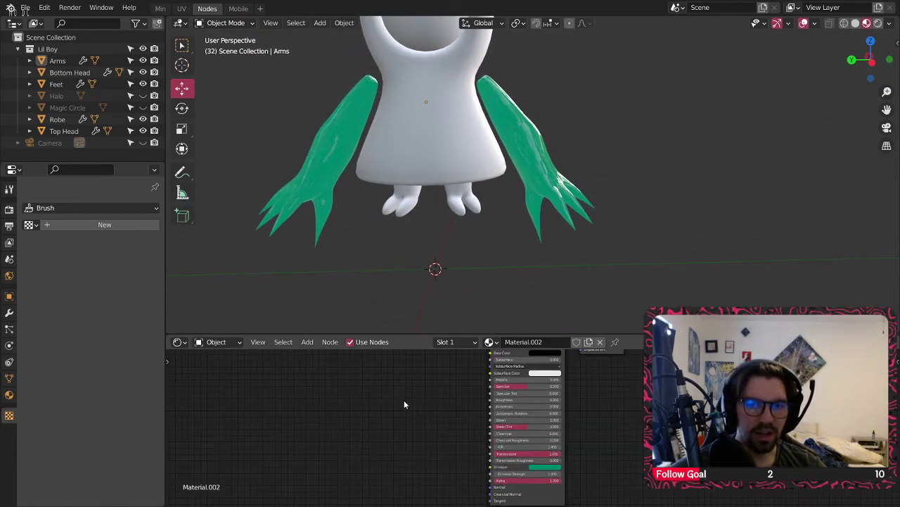
{"action": "left_click", "coordinate": [306, 342]}
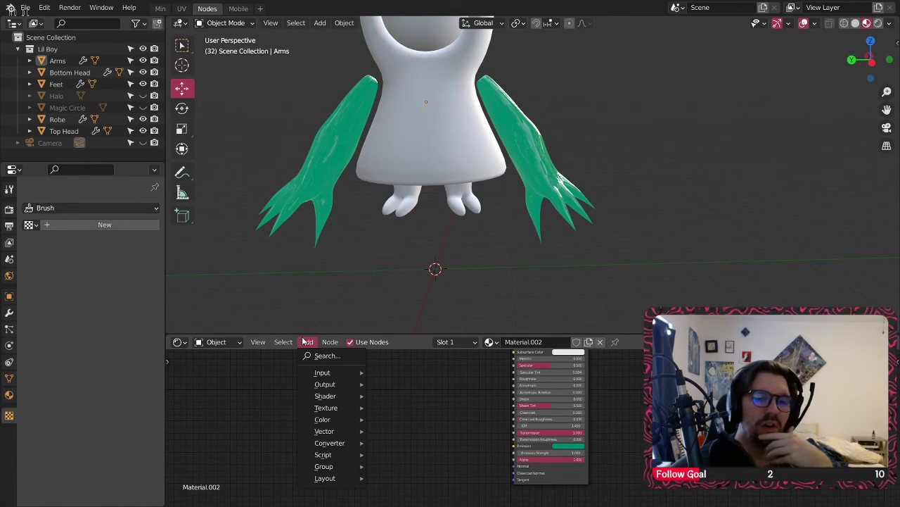
{"action": "mouse_move", "coordinate": [363, 409]}
{"action": "left_click", "coordinate": [307, 342]}
{"action": "mouse_move", "coordinate": [325, 396]}
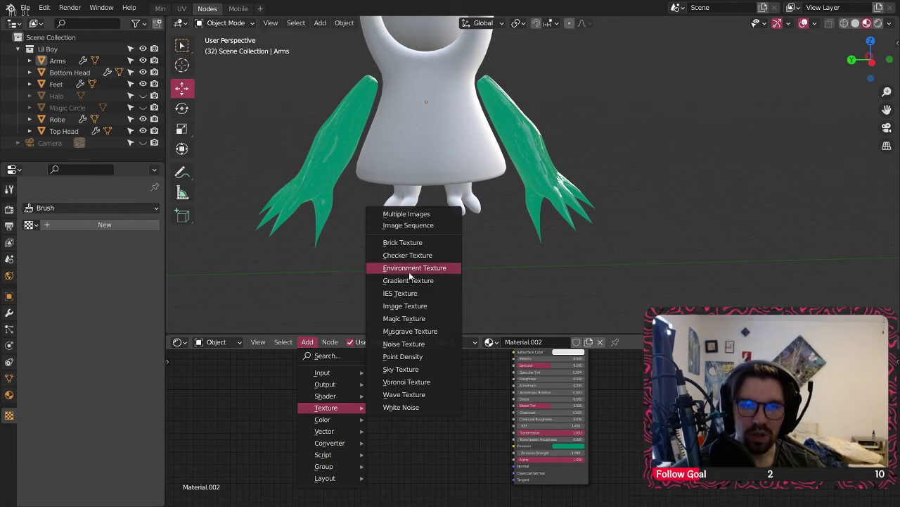
{"action": "left_click", "coordinate": [412, 273]}
{"action": "left_click", "coordinate": [382, 407]}
- Add a Texture Coordinate node and link its Object output to the Gradient Texture's Vector input
{"action": "left_click", "coordinate": [308, 341]}
{"action": "mouse_move", "coordinate": [322, 372]}
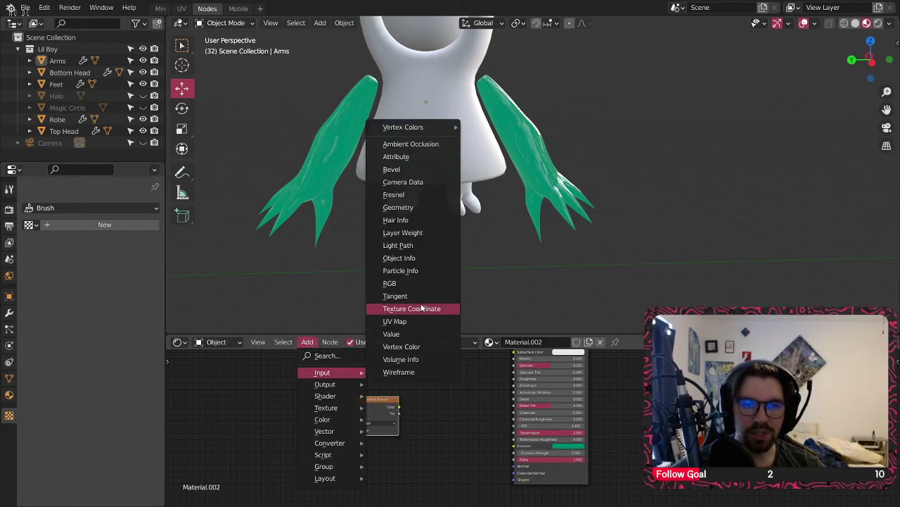
{"action": "left_click", "coordinate": [412, 308]}
{"action": "left_click", "coordinate": [257, 400]}
{"action": "scroll", "coordinate": [304, 431], "scroll_direction": "up", "scroll_amount": 2}
{"action": "mouse_move", "coordinate": [296, 425]}
{"action": "left_mouse_down"}
{"action": "mouse_move", "coordinate": [353, 428]}
{"action": "mouse_move", "coordinate": [303, 429]}
{"action": "left_mouse_up"}
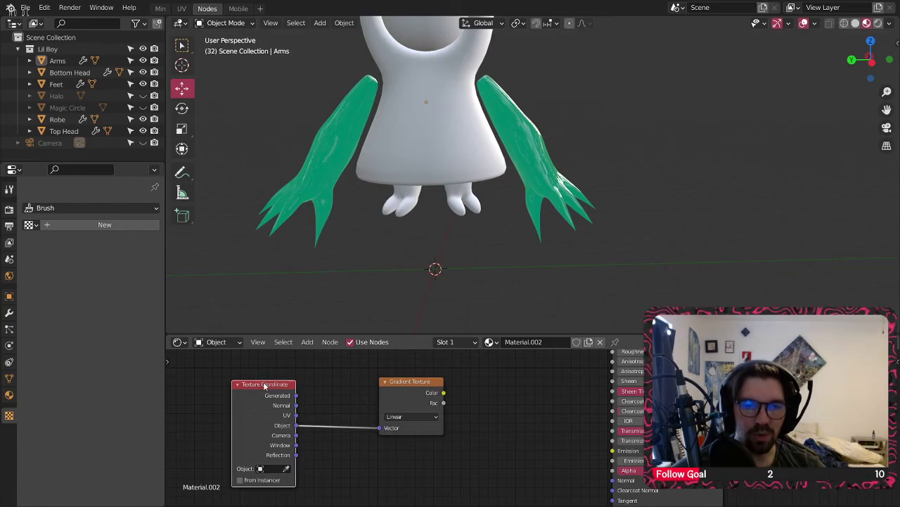
- Insert a Mapping node between the Texture Coordinate and Gradient Texture nodes
{"action": "left_click_drag", "start_coordinate": [270, 386], "coordinate": [222, 382]}
{"action": "left_click", "coordinate": [308, 342]}
{"action": "mouse_move", "coordinate": [324, 431]}
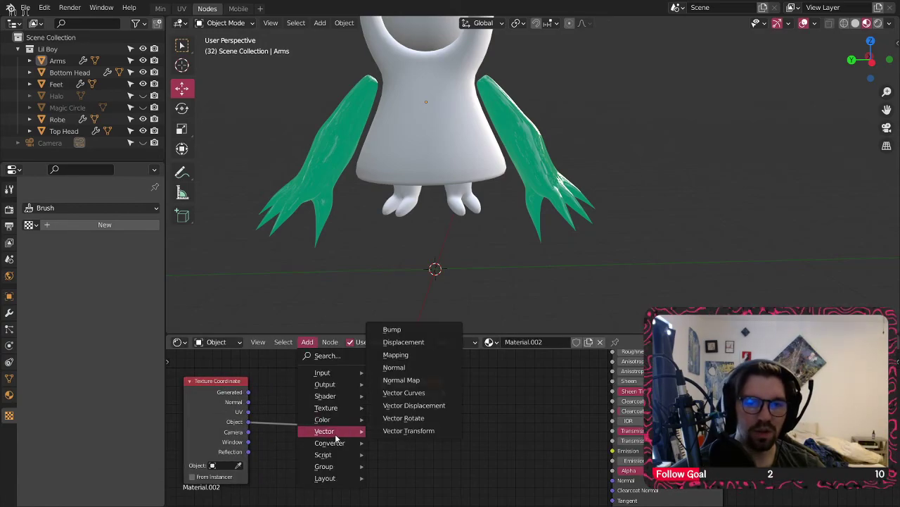
{"action": "left_click", "coordinate": [401, 355]}
{"action": "left_click", "coordinate": [317, 383]}
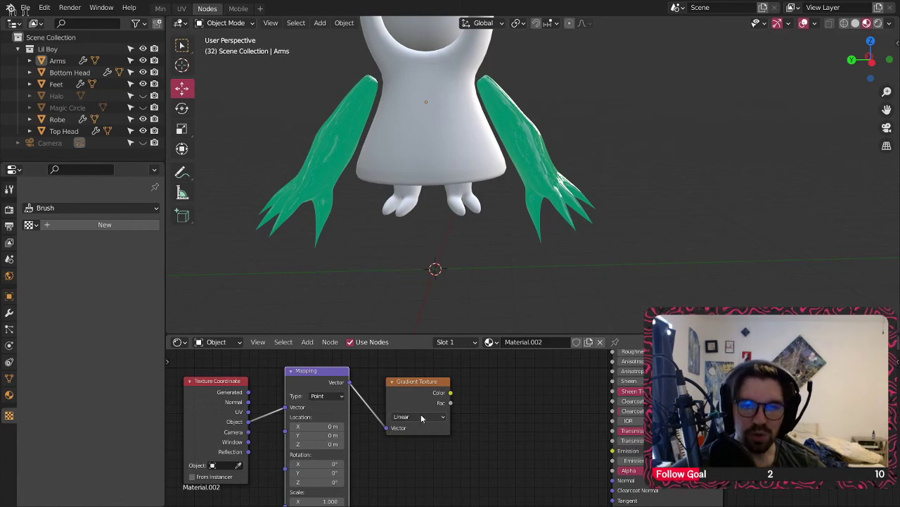
- Set the gradient type to Quadratic Sphere and link the gradient's color to the shader's Emission Strength
{"action": "middle_click_drag", "start_coordinate": [442, 395], "coordinate": [396, 384]}
{"action": "left_click", "coordinate": [371, 404]}
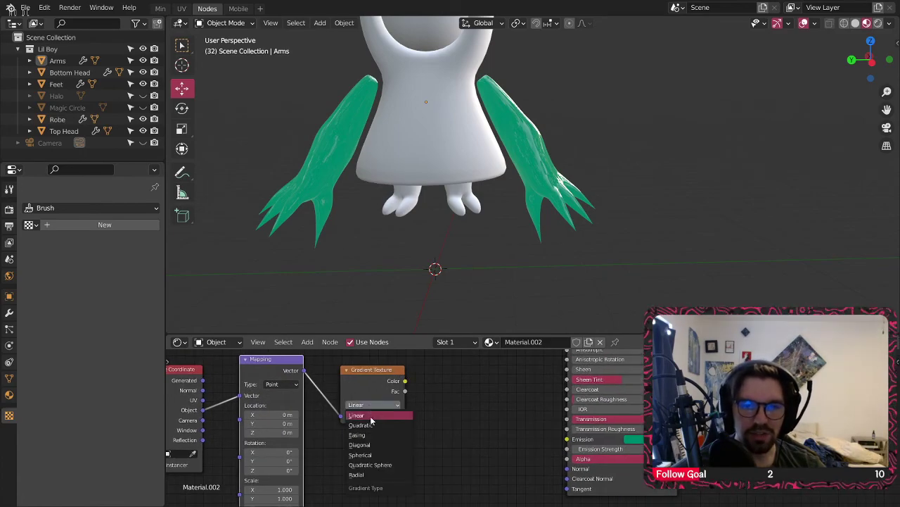
{"action": "left_click", "coordinate": [373, 466]}
{"action": "left_click_drag", "start_coordinate": [405, 383], "coordinate": [567, 449]}
{"action": "scroll", "coordinate": [426, 403], "scroll_direction": "down", "scroll_amount": 3}
{"action": "scroll", "coordinate": [481, 415], "scroll_direction": "down", "scroll_amount": 2}
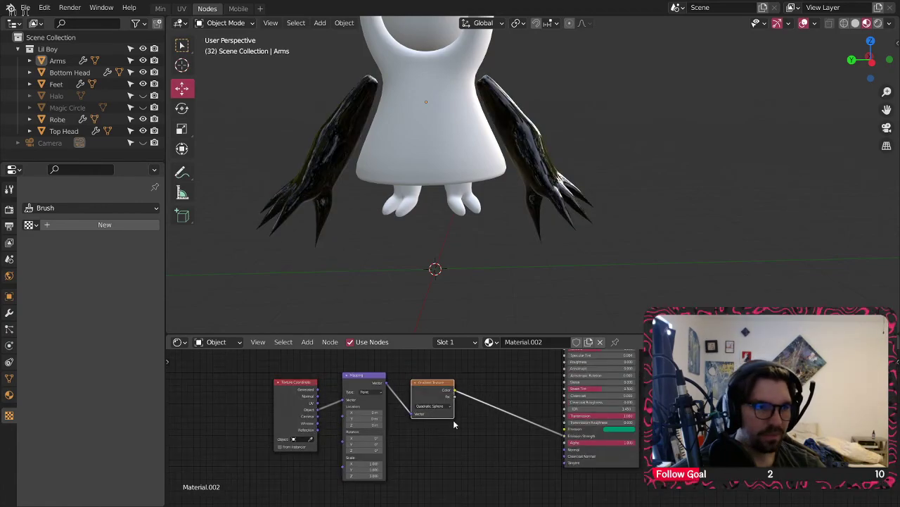
- Reposition the gradient node chain and relink the gradient's color from Emission Strength to the shader's Alpha
{"action": "middle_click_drag", "start_coordinate": [453, 417], "coordinate": [477, 423]}
{"action": "left_click_drag", "start_coordinate": [480, 372], "coordinate": [299, 460]}
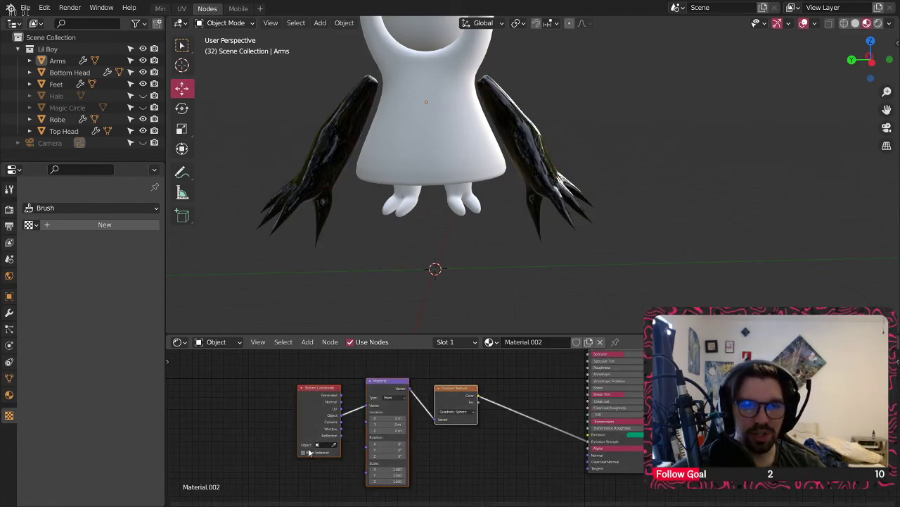
{"action": "left_click_drag", "start_coordinate": [325, 389], "coordinate": [362, 430]}
{"action": "scroll", "coordinate": [524, 419], "scroll_direction": "up", "scroll_amount": 3}
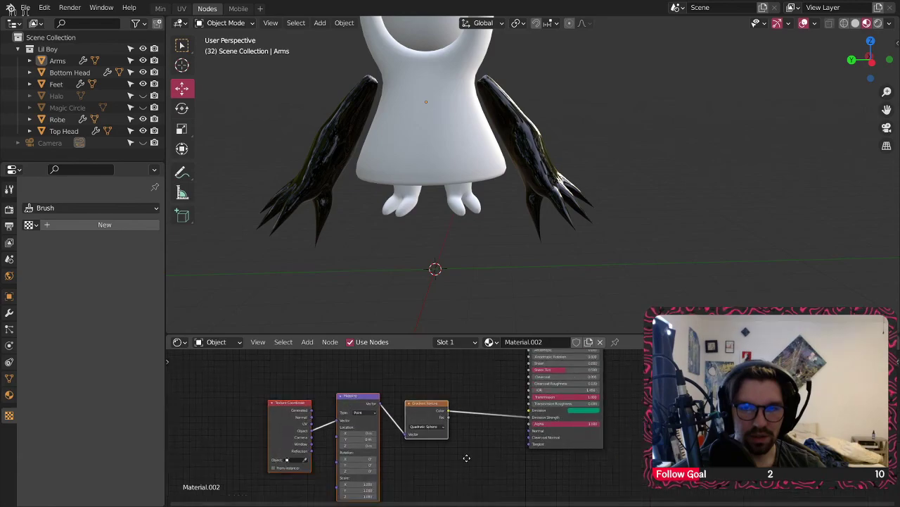
{"action": "left_click_drag", "start_coordinate": [513, 396], "coordinate": [513, 403]}
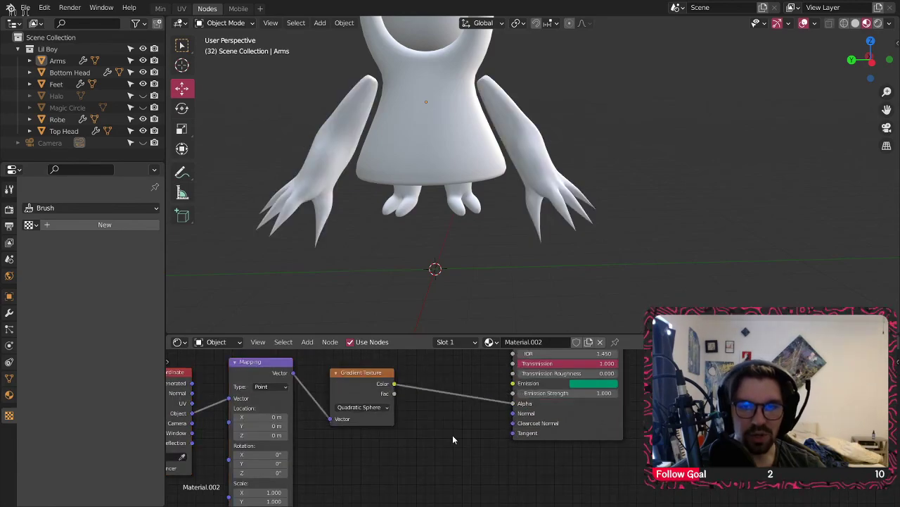
{"action": "middle_click_drag", "start_coordinate": [393, 231], "coordinate": [404, 348]}
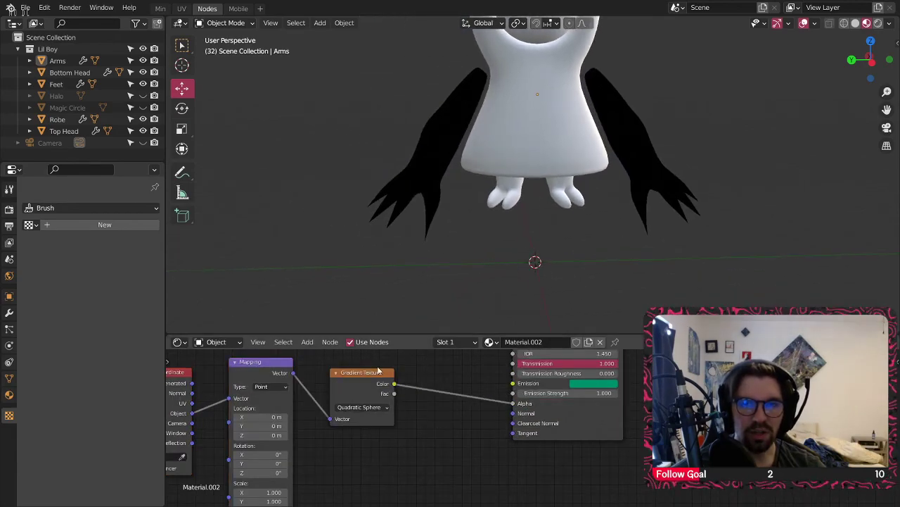
{"action": "mouse_move", "coordinate": [530, 120]}
{"action": "middle_mouse_down"}
{"action": "mouse_move", "coordinate": [488, 116]}
{"action": "mouse_move", "coordinate": [542, 118]}
{"action": "middle_mouse_up"}
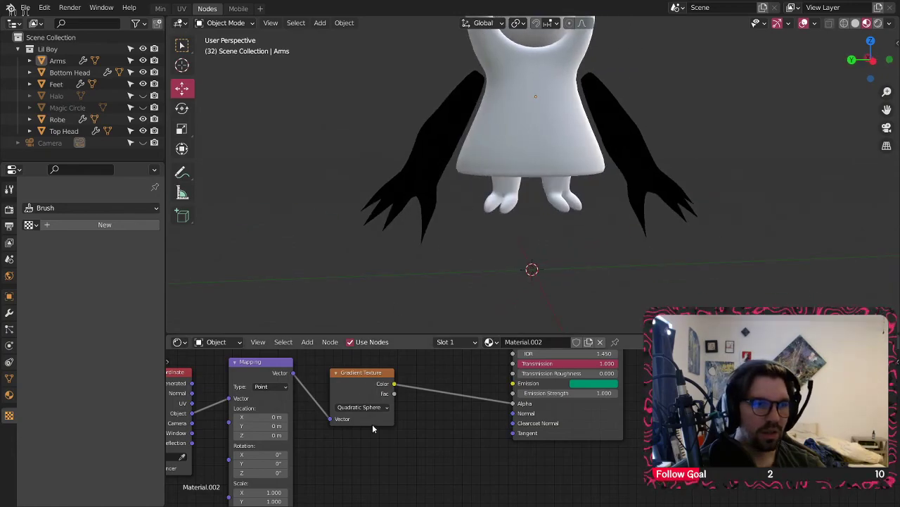
- Rearrange the Texture Coordinate, Mapping and Gradient Texture nodes to leave more space before the shader node
{"action": "scroll", "coordinate": [371, 424], "scroll_direction": "down", "scroll_amount": 2}
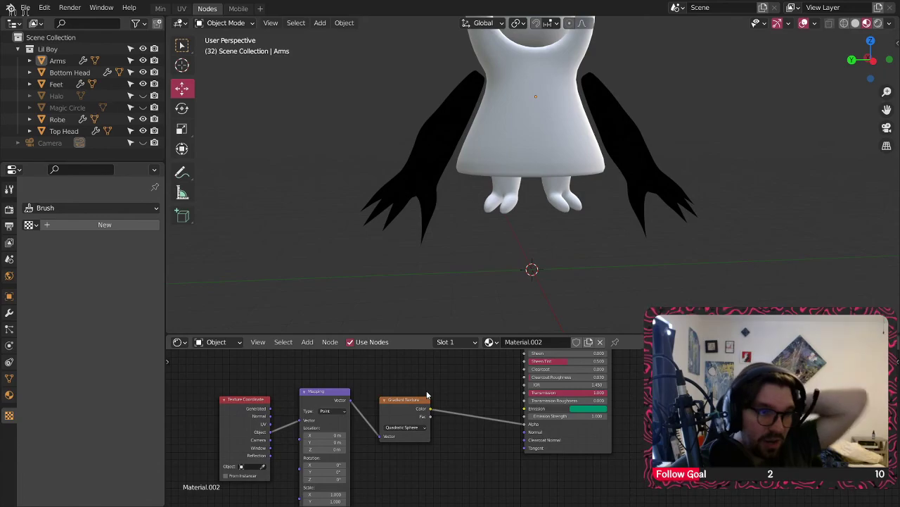
{"action": "middle_click_drag", "start_coordinate": [436, 385], "coordinate": [482, 371]}
{"action": "left_click_drag", "start_coordinate": [368, 376], "coordinate": [380, 413]}
{"action": "left_click", "coordinate": [380, 394]}
{"action": "left_click_drag", "start_coordinate": [299, 391], "coordinate": [322, 415]}
{"action": "scroll", "coordinate": [447, 379], "scroll_direction": "down", "scroll_amount": 2}
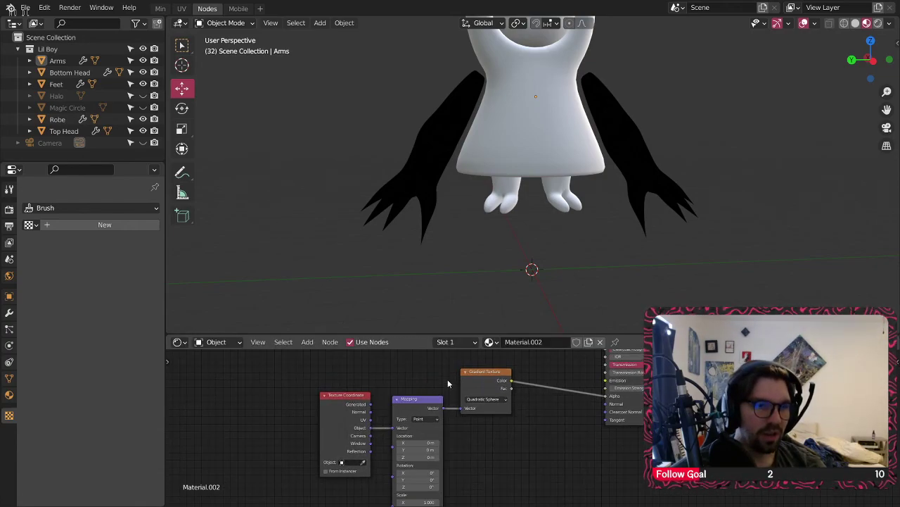
{"action": "left_click_drag", "start_coordinate": [525, 366], "coordinate": [337, 478]}
{"action": "left_click_drag", "start_coordinate": [442, 412], "coordinate": [338, 424]}
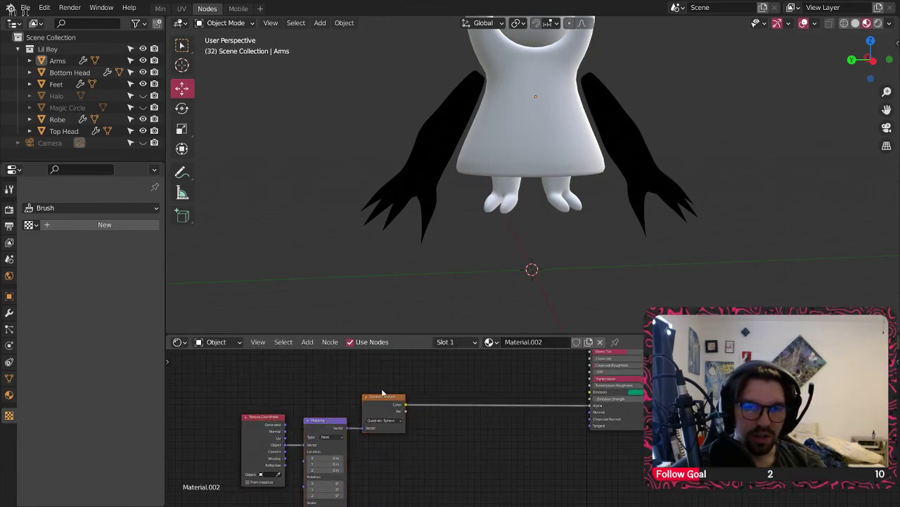
{"action": "left_click", "coordinate": [308, 342]}
{"action": "mouse_move", "coordinate": [330, 441]}
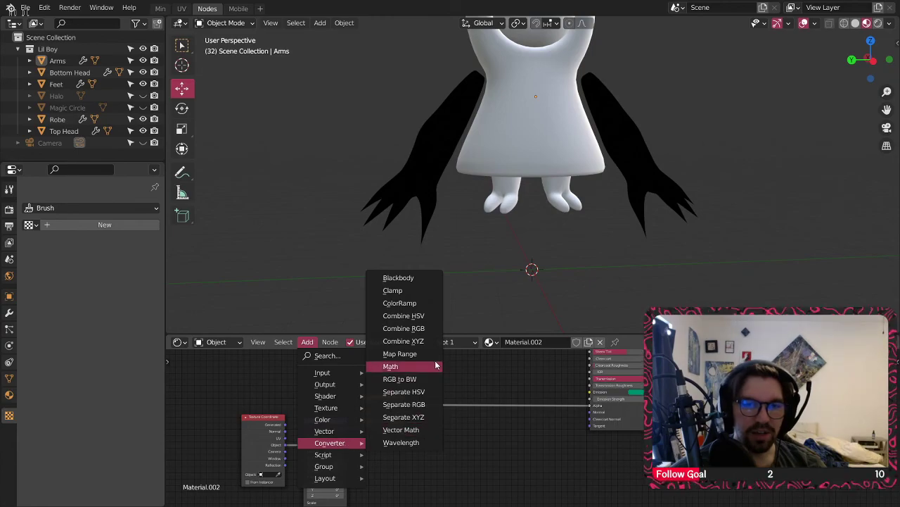
{"action": "left_click", "coordinate": [411, 316]}
{"action": "left_click", "coordinate": [458, 457]}
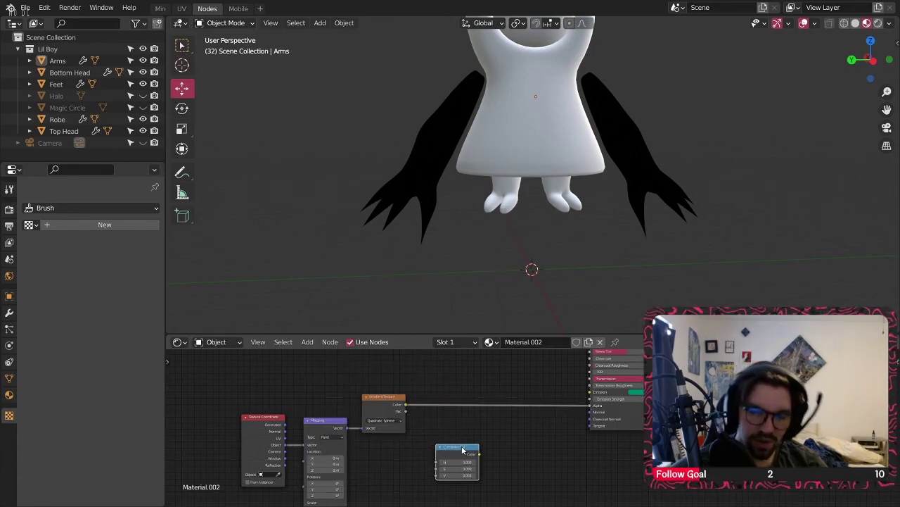
{"action": "key", "text": "x"}
- Insert a ColorRamp node on the link between the Gradient Texture and the shader's Alpha input
{"action": "left_click", "coordinate": [315, 343]}
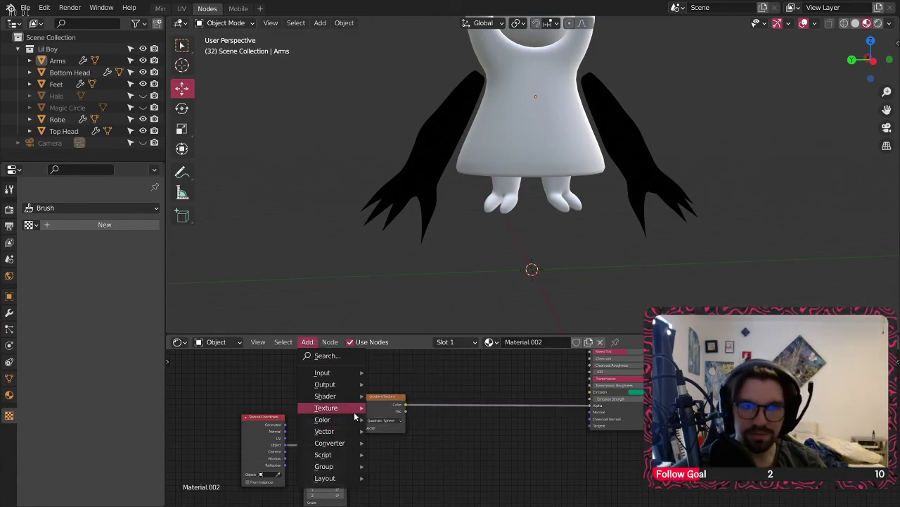
{"action": "mouse_move", "coordinate": [351, 443]}
{"action": "left_click", "coordinate": [400, 303]}
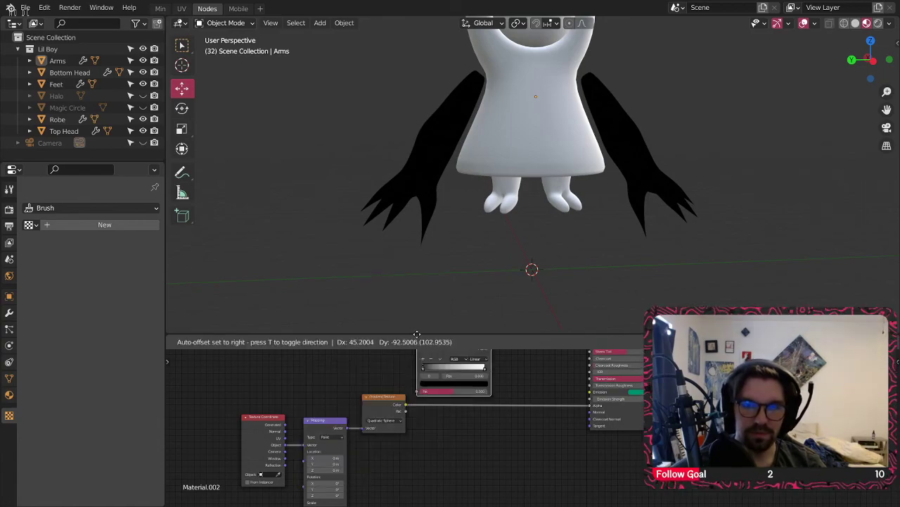
{"action": "left_click", "coordinate": [471, 422]}
{"action": "middle_click_drag", "start_coordinate": [308, 435], "coordinate": [392, 429]}
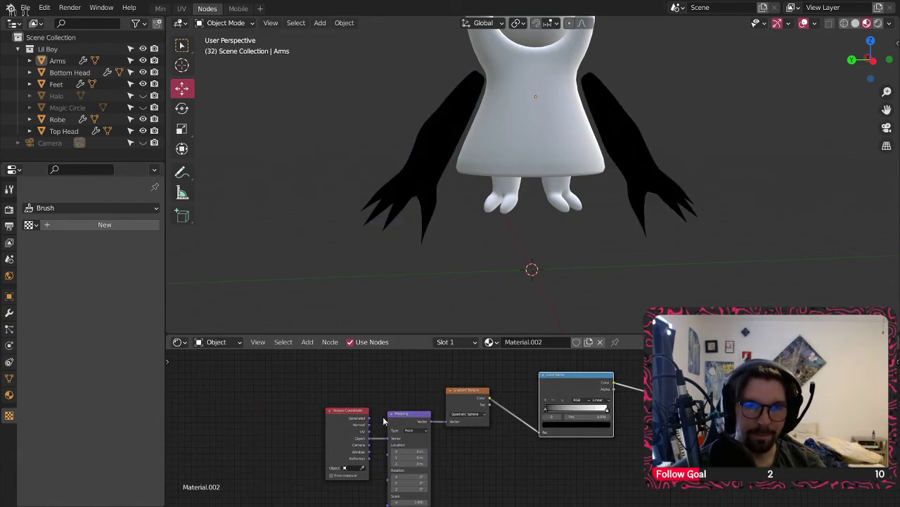
- Invert the ColorRamp so white sits at position 0.000, and move the black stop to 0.366
{"action": "scroll", "coordinate": [394, 423], "scroll_direction": "up", "scroll_amount": 5}
{"action": "left_click_drag", "start_coordinate": [406, 386], "coordinate": [380, 387]}
{"action": "left_click_drag", "start_coordinate": [535, 387], "coordinate": [556, 385]}
{"action": "left_click_drag", "start_coordinate": [470, 389], "coordinate": [359, 407]}
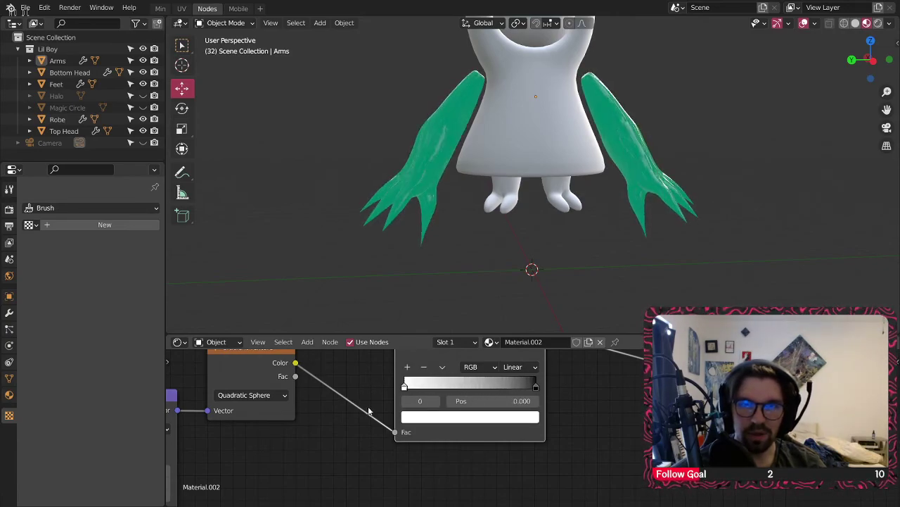
{"action": "left_click_drag", "start_coordinate": [536, 387], "coordinate": [452, 383]}
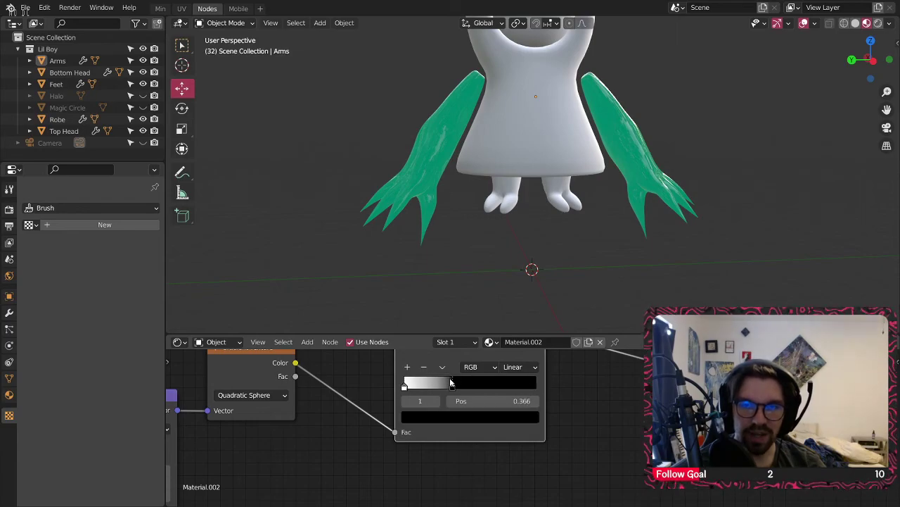
- Set the Mapping node's scale to 0.1 on X, Y and Z
{"action": "middle_click_drag", "start_coordinate": [308, 426], "coordinate": [437, 401]}
{"action": "middle_click_drag", "start_coordinate": [311, 477], "coordinate": [462, 423]}
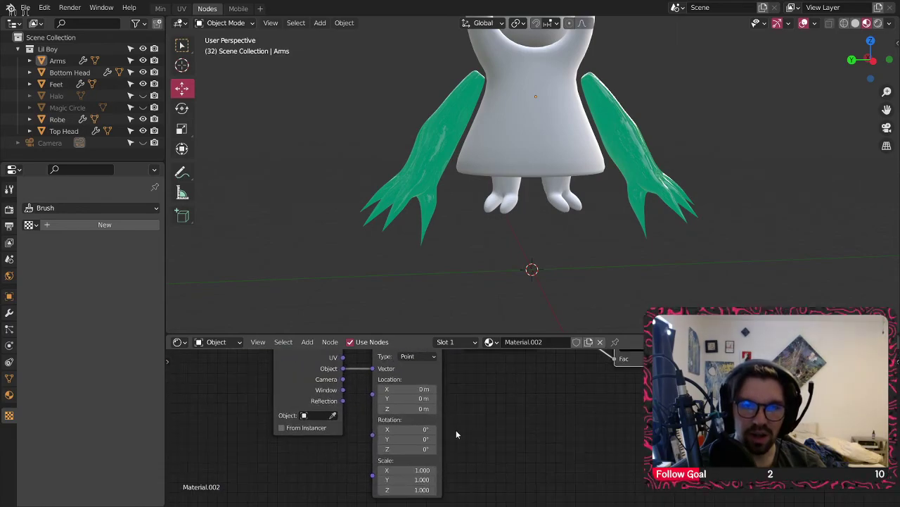
{"action": "middle_click_drag", "start_coordinate": [449, 484], "coordinate": [476, 416]}
{"action": "scroll", "coordinate": [476, 416], "scroll_direction": "up", "scroll_amount": 2}
{"action": "left_click_drag", "start_coordinate": [443, 410], "coordinate": [440, 439]}
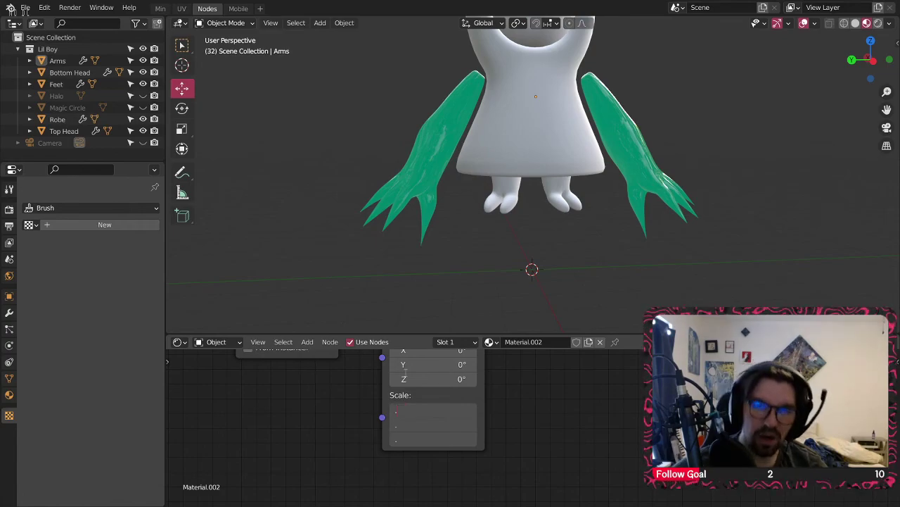
{"action": "type", "text": "0.1"}
{"action": "key", "text": "Return"}
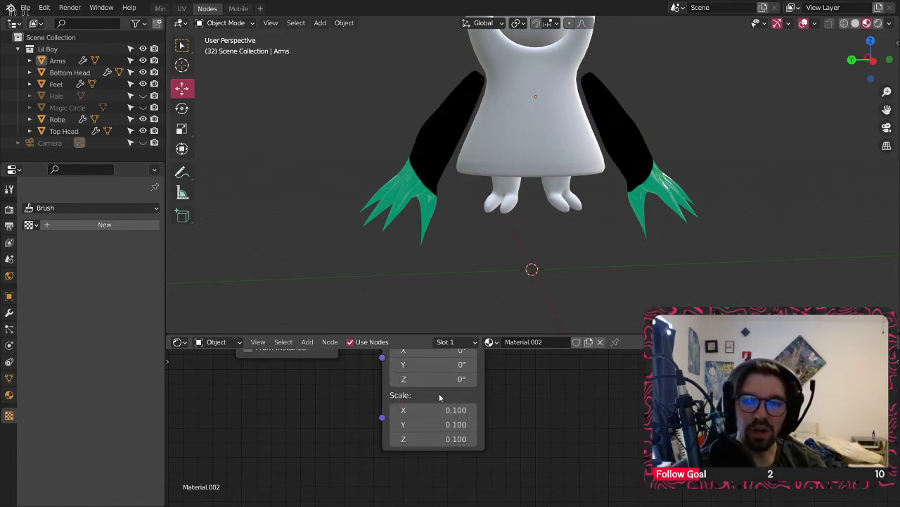
- Set the Mapping node's scale to 0.4 on all three axes
{"action": "left_click_drag", "start_coordinate": [429, 411], "coordinate": [432, 404]}
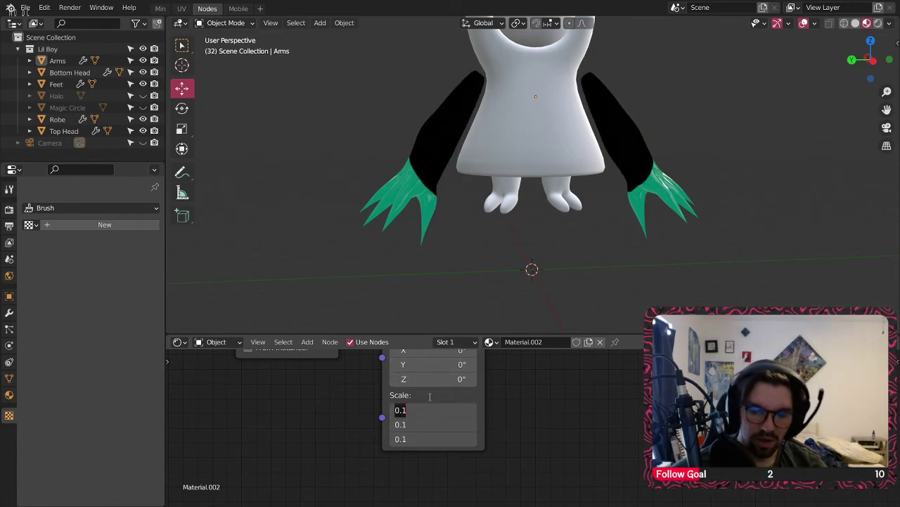
{"action": "type", "text": "0.4"}
{"action": "key", "text": "Return"}
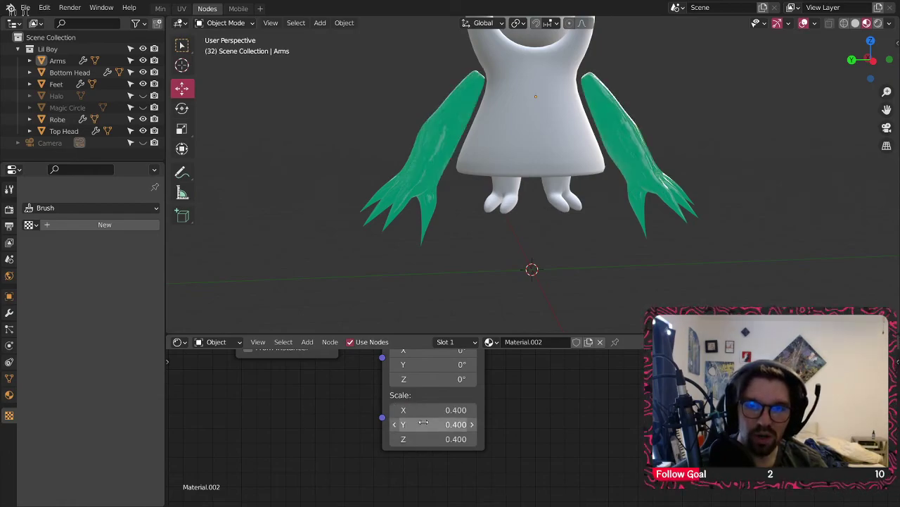
- Reposition the Mapping node beside the Texture Coordinate node
{"action": "key", "text": "g"}
{"action": "left_click", "coordinate": [435, 466]}
{"action": "scroll", "coordinate": [520, 416], "scroll_direction": "down", "scroll_amount": 4}
{"action": "middle_click_drag", "start_coordinate": [510, 397], "coordinate": [492, 482]}
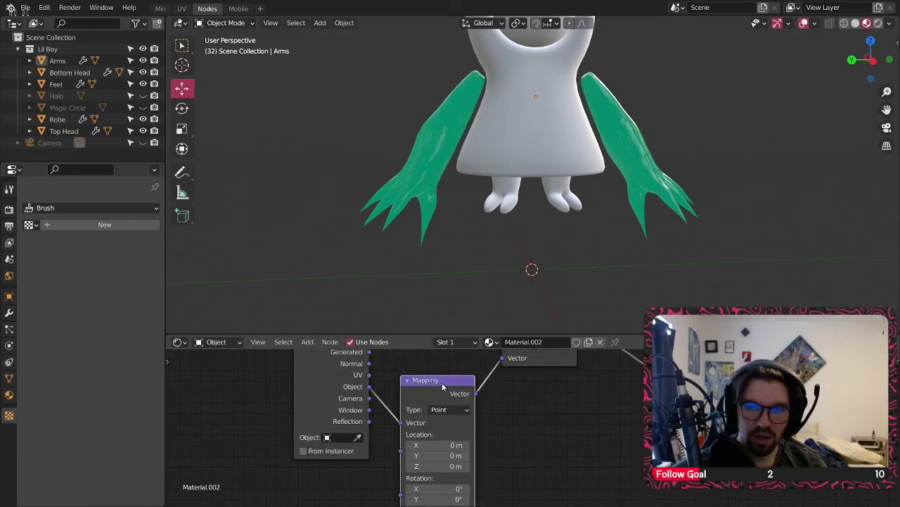
{"action": "left_click_drag", "start_coordinate": [441, 384], "coordinate": [440, 494]}
{"action": "left_click", "coordinate": [440, 494]}
{"action": "middle_click_drag", "start_coordinate": [440, 494], "coordinate": [420, 426]}
- Try Mapping scales of 0.3 and 0.2 on all three axes
{"action": "left_click_drag", "start_coordinate": [420, 420], "coordinate": [423, 431]}
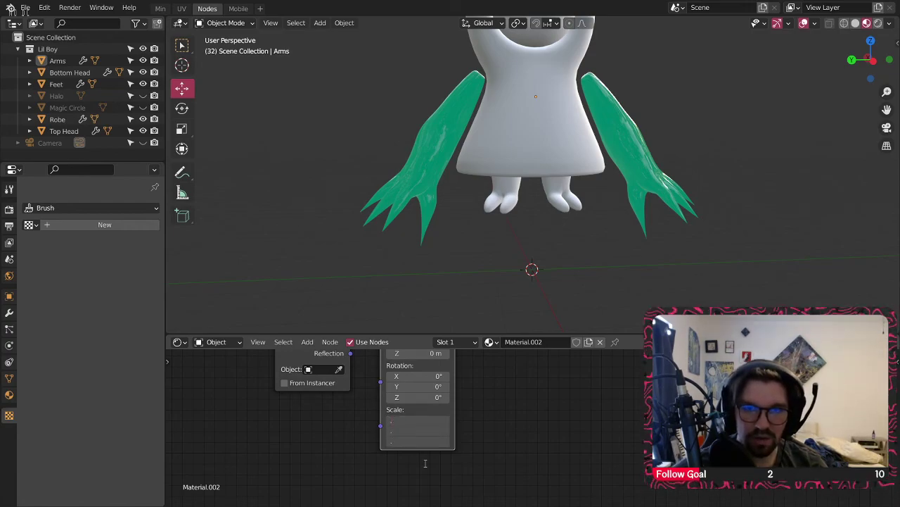
{"action": "type", "text": "0.3"}
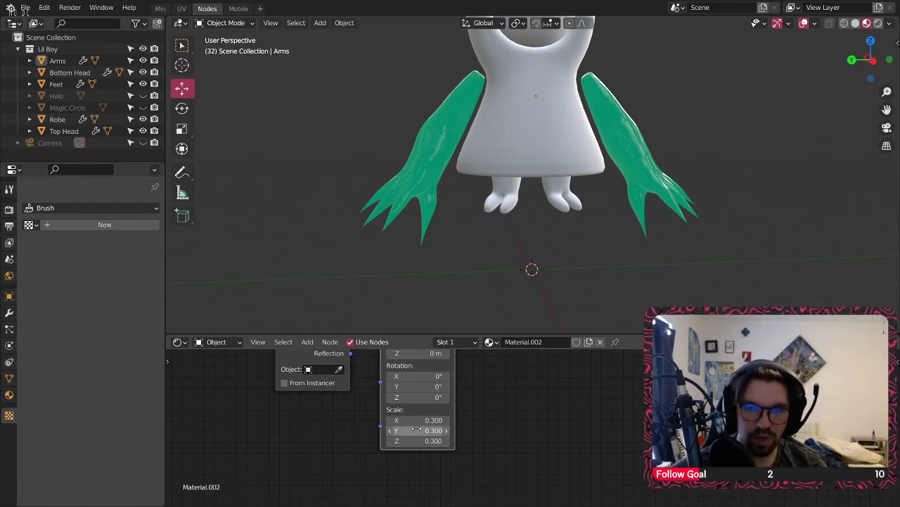
{"action": "key", "text": "Return"}
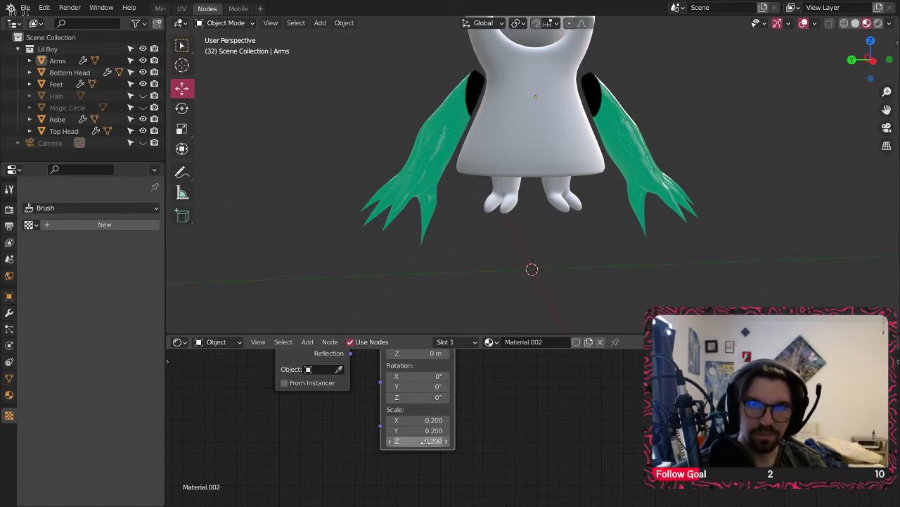
{"action": "left_click", "coordinate": [526, 434]}
- Set the Mapping node's scale to 0.17 on X, Y and Z
{"action": "left_click_drag", "start_coordinate": [421, 422], "coordinate": [421, 441]}
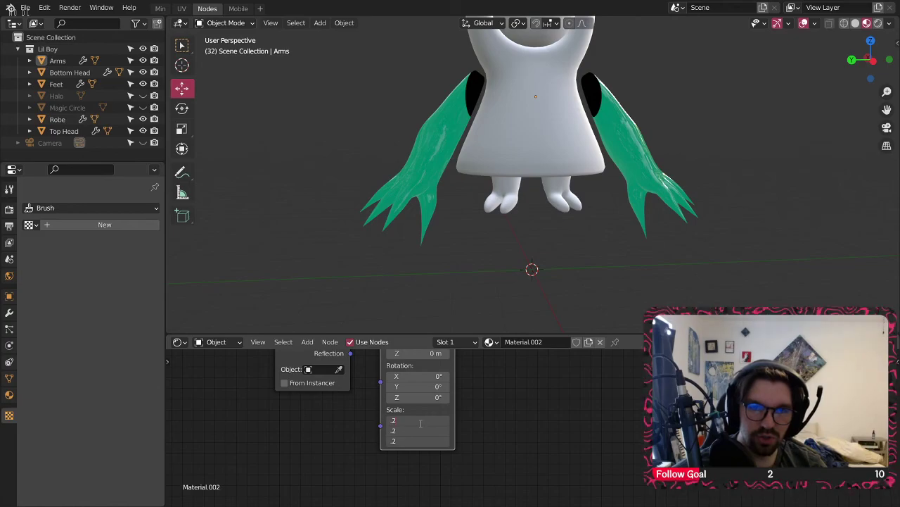
{"action": "type", "text": ".17"}
{"action": "key", "text": "Return"}
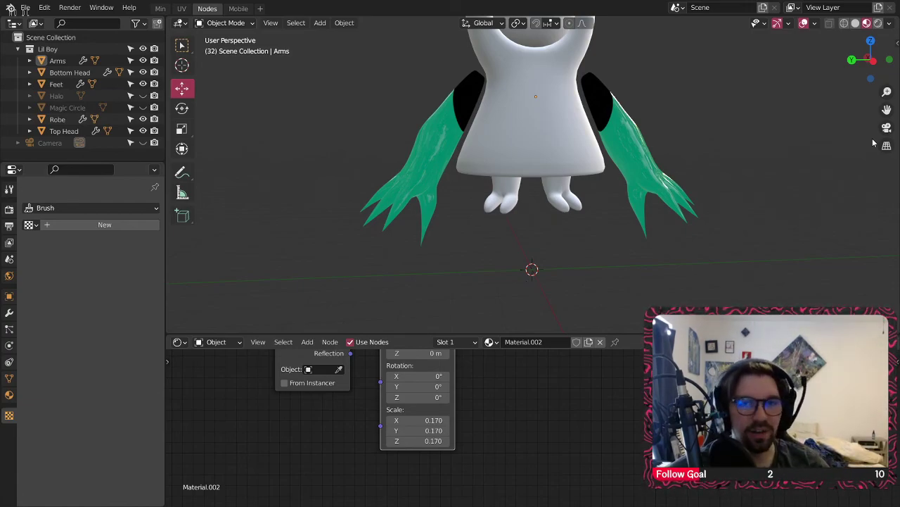
- Move all visible Lil Boy parts down along Z until the 3D cursor sits just below the chin
{"action": "scroll", "coordinate": [697, 126], "scroll_direction": "down", "scroll_amount": 2}
{"action": "middle_click_drag", "start_coordinate": [595, 156], "coordinate": [488, 187], "text": "shift"}
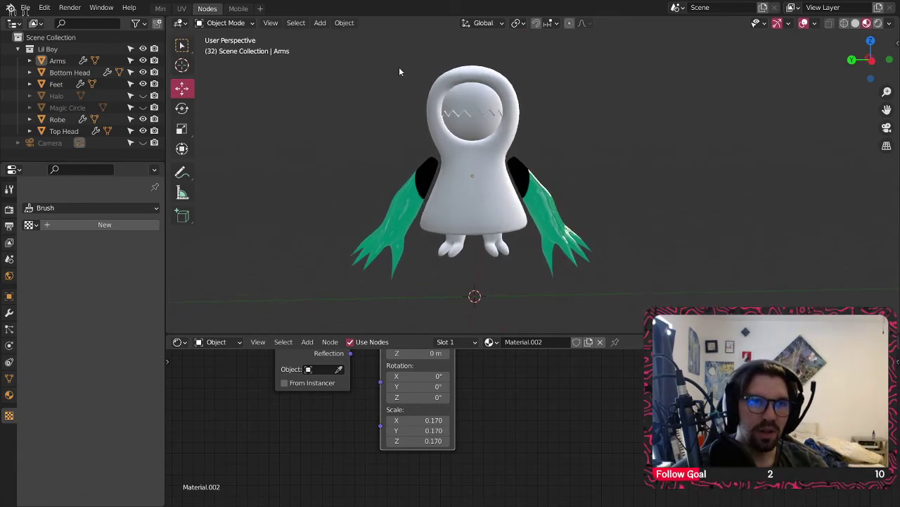
{"action": "left_click", "coordinate": [58, 61]}
{"action": "left_click", "coordinate": [64, 131], "text": "shift"}
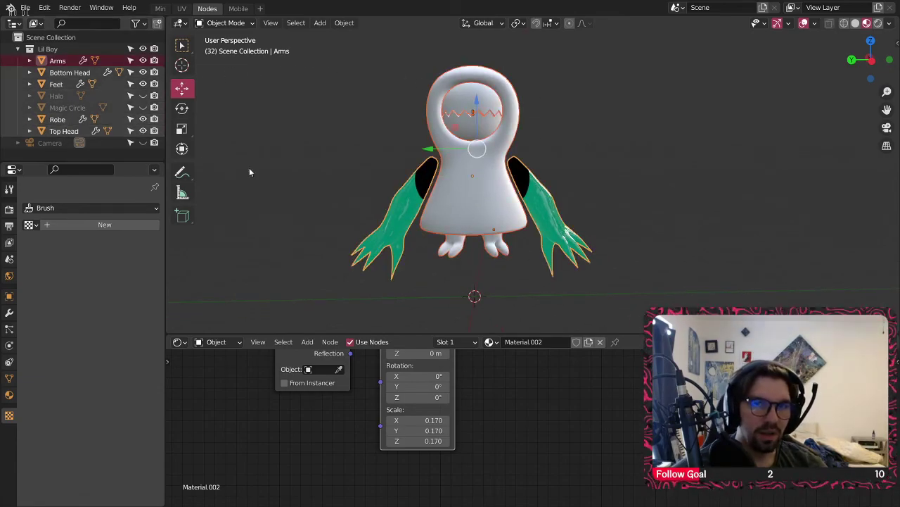
{"action": "left_click_drag", "start_coordinate": [475, 103], "coordinate": [473, 255]}
{"action": "middle_click_drag", "start_coordinate": [543, 252], "coordinate": [550, 109], "text": "shift"}
{"action": "left_click_drag", "start_coordinate": [487, 146], "coordinate": [487, 150]}
{"action": "left_click", "coordinate": [577, 160]}
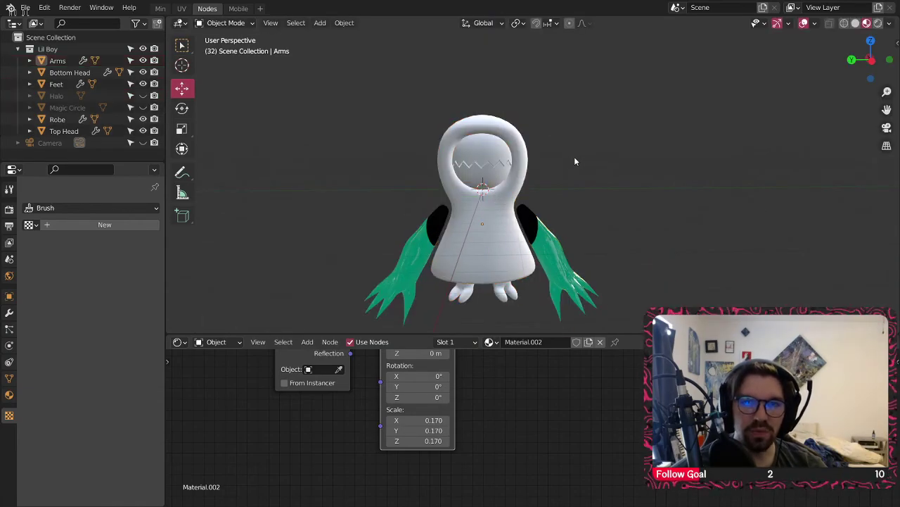
- Set the origin of the Arms object to the 3D cursor
{"action": "left_click", "coordinate": [542, 232]}
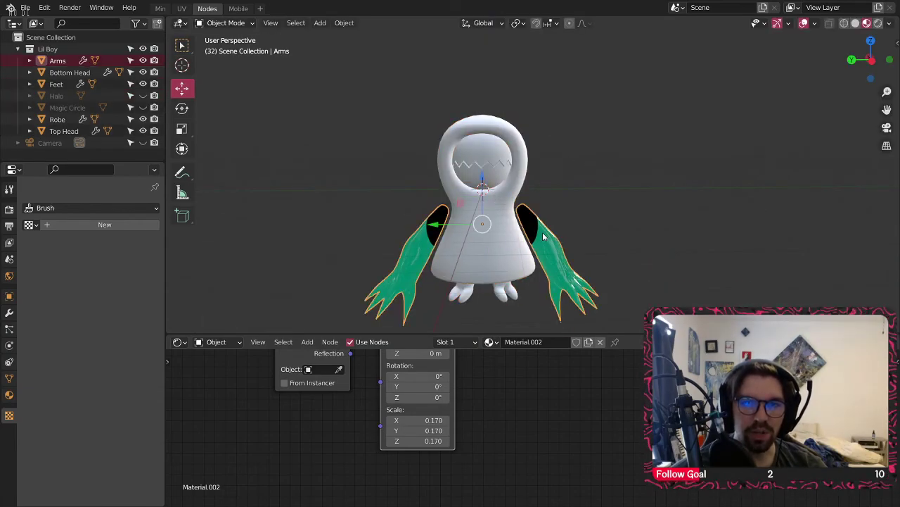
{"action": "left_click", "coordinate": [344, 22]}
{"action": "mouse_move", "coordinate": [430, 49]}
{"action": "left_click", "coordinate": [495, 73]}
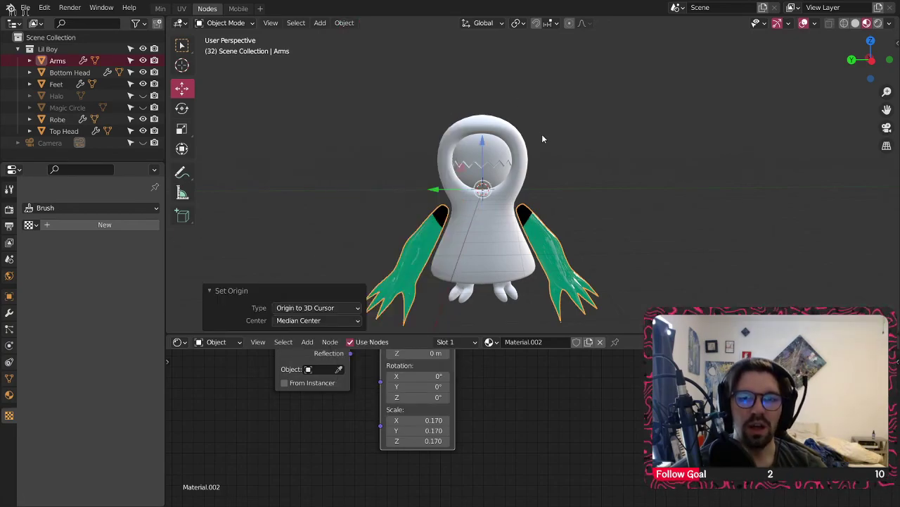
{"action": "left_click", "coordinate": [541, 142]}
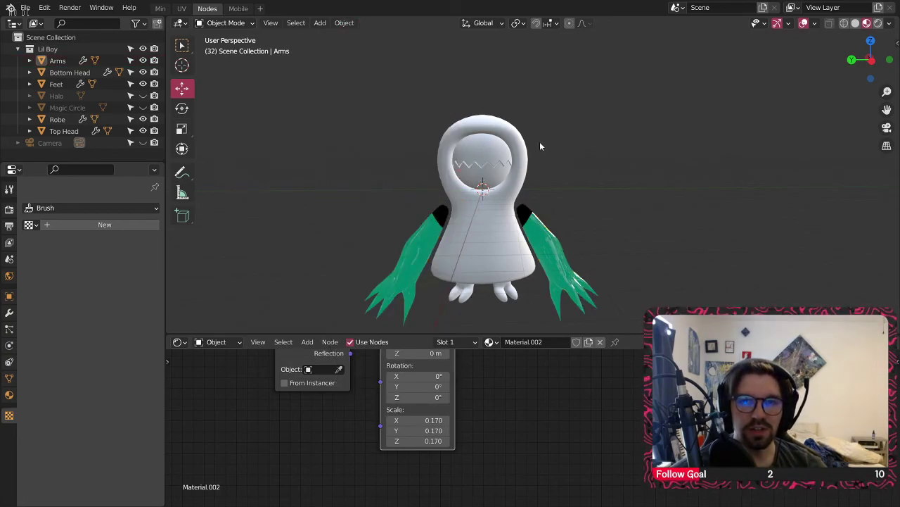
- Move all visible Lil Boy parts up about 4.53 m along Z so the feet stand above the 3D cursor
{"action": "left_click", "coordinate": [74, 59]}
{"action": "left_click", "coordinate": [70, 131], "text": "shift"}
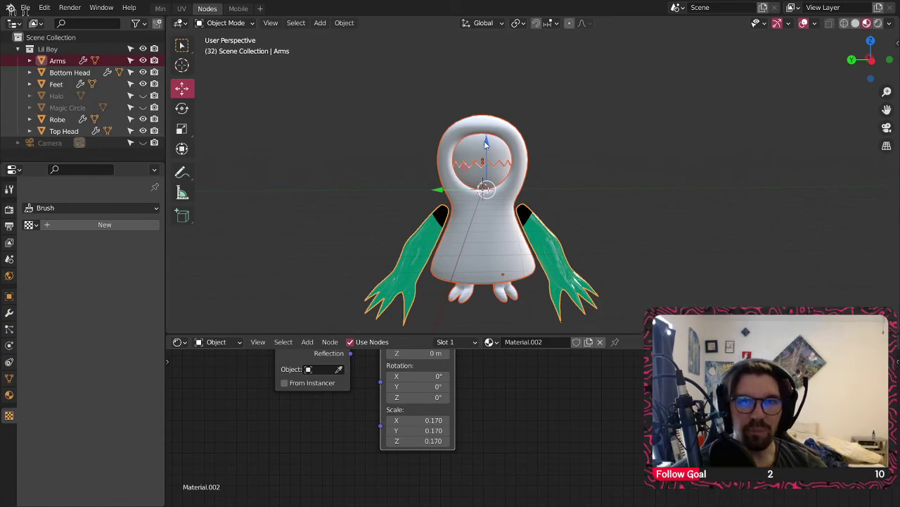
{"action": "left_click_drag", "start_coordinate": [488, 118], "coordinate": [494, 323]}
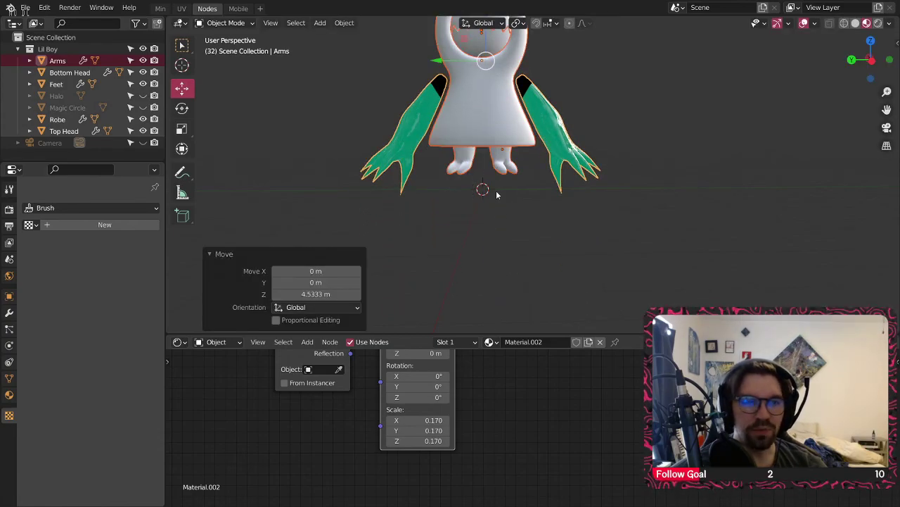
{"action": "middle_click_drag", "start_coordinate": [490, 180], "coordinate": [464, 251], "text": "shift"}
{"action": "scroll", "coordinate": [441, 205], "scroll_direction": "up", "scroll_amount": 2}
{"action": "left_click", "coordinate": [606, 103]}
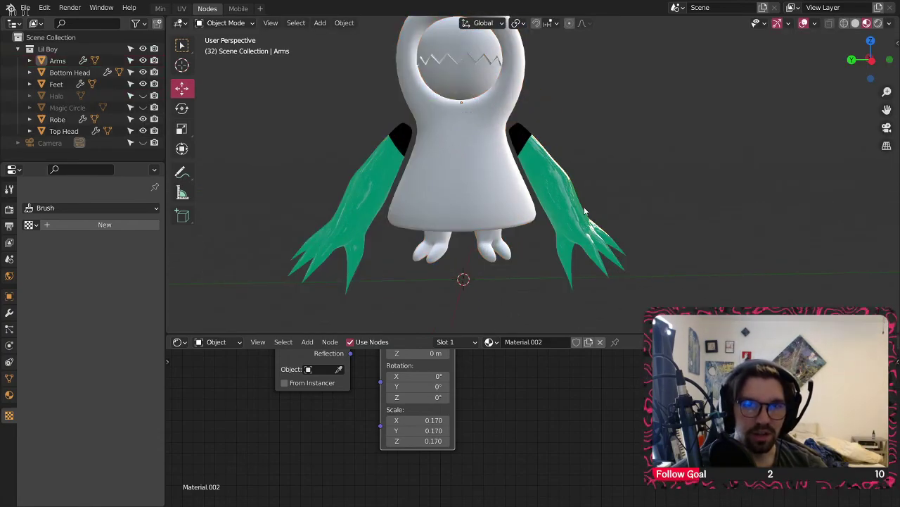
- Try Mapping node scales of 0.12 and 0.13 on all three axes
{"action": "middle_click_drag", "start_coordinate": [516, 387], "coordinate": [503, 389]}
{"action": "left_click_drag", "start_coordinate": [411, 420], "coordinate": [412, 440]}
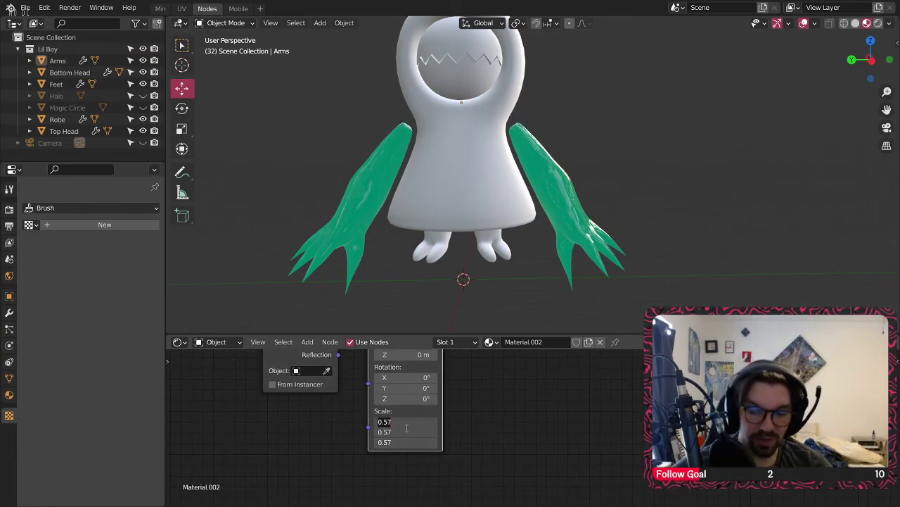
{"action": "type", "text": ".1"}
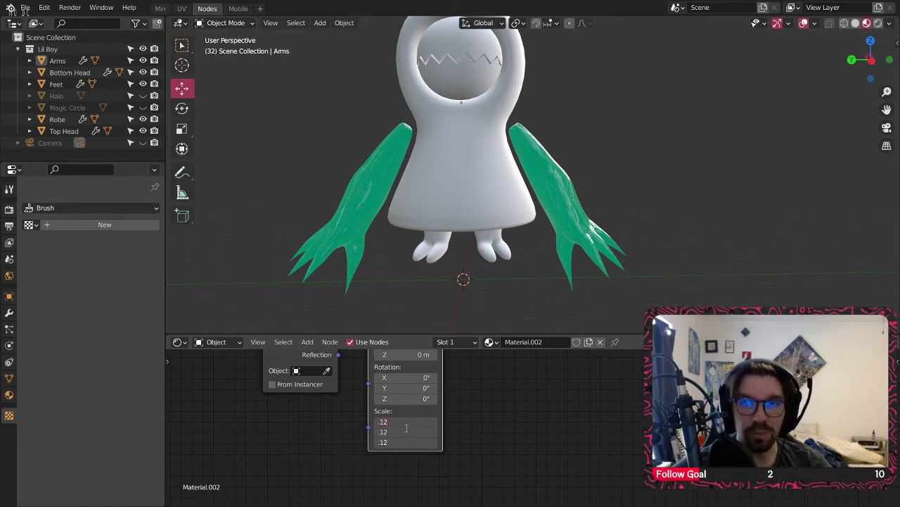
{"action": "type", "text": "2"}
{"action": "key", "text": "Return"}
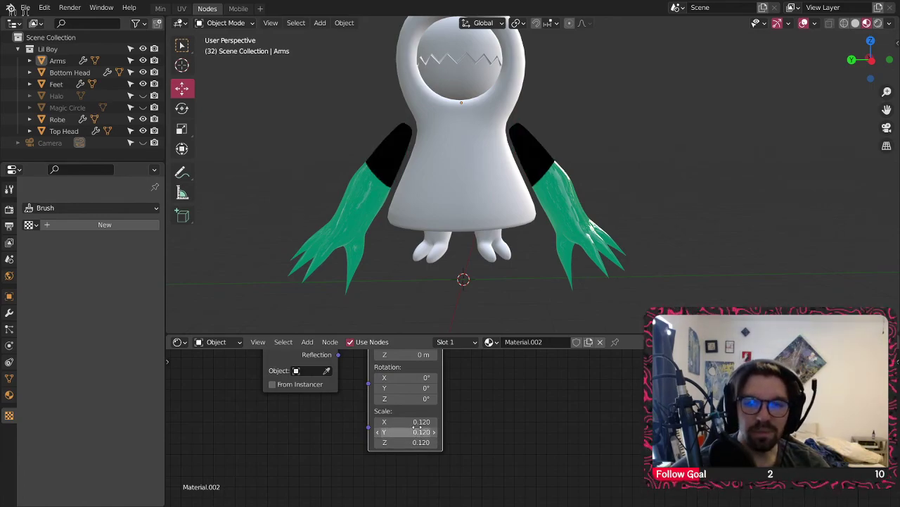
{"action": "left_click_drag", "start_coordinate": [412, 422], "coordinate": [411, 441]}
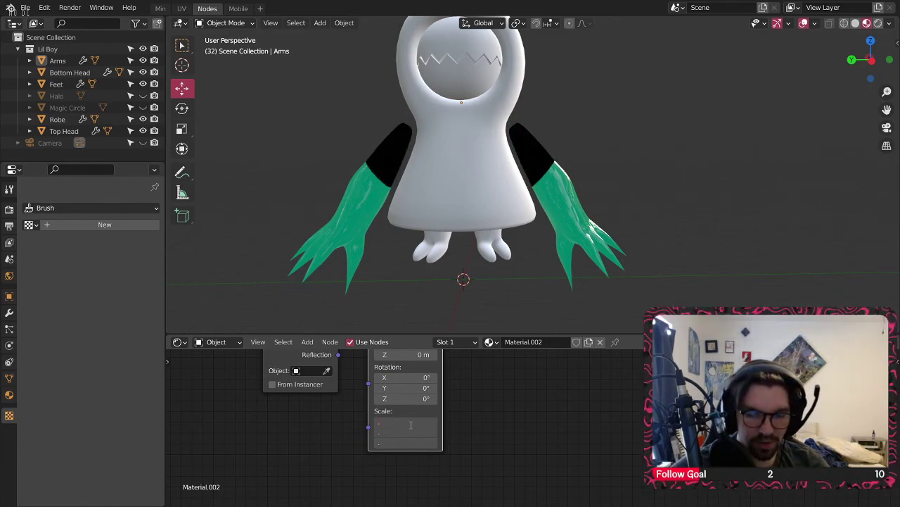
{"action": "type", "text": ".13"}
{"action": "key", "text": "Return"}
{"action": "scroll", "coordinate": [579, 174], "scroll_direction": "down", "scroll_amount": 3}
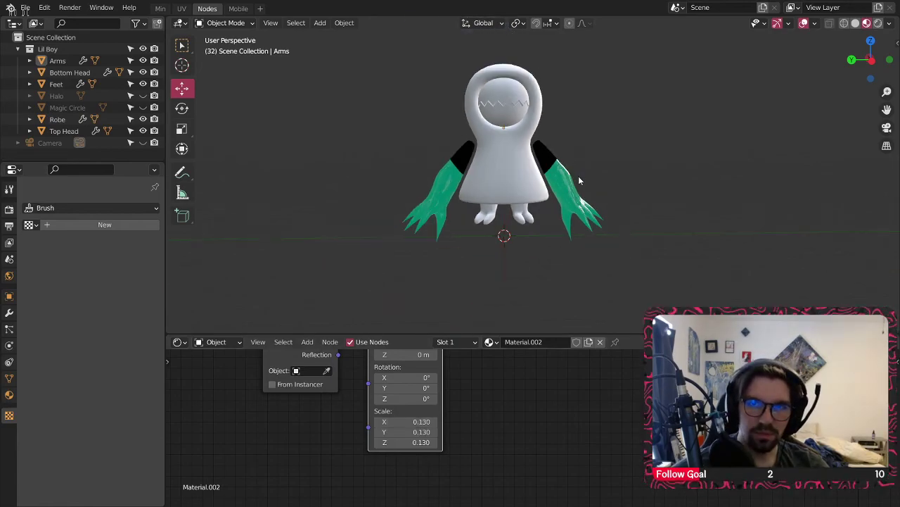
{"action": "scroll", "coordinate": [493, 172], "scroll_direction": "up", "scroll_amount": 4}
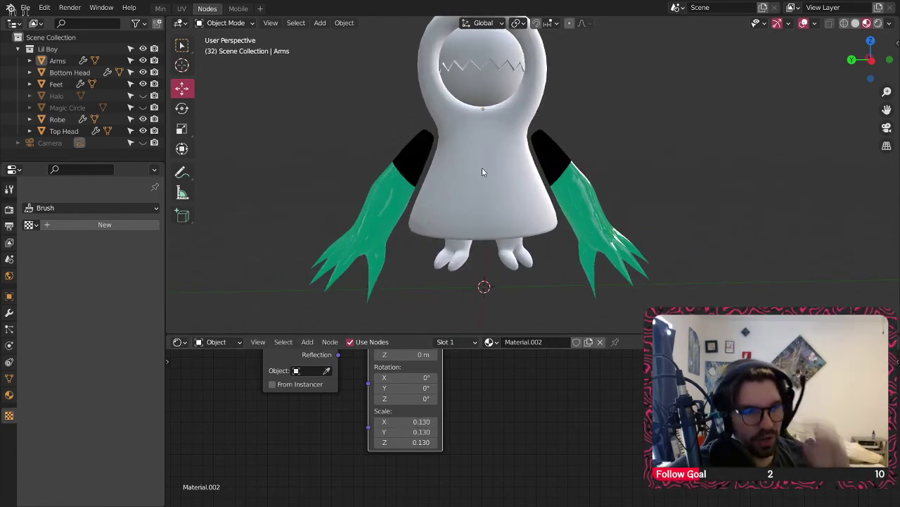
- Switch the viewport to rendered shading and set the Mapping node's scale to 0.14 on all three axes
{"action": "left_click", "coordinate": [879, 25]}
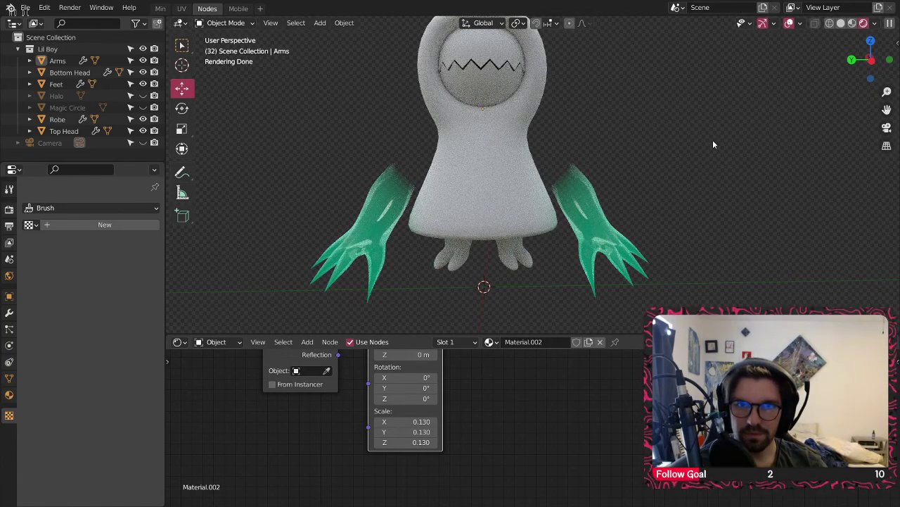
{"action": "left_click_drag", "start_coordinate": [425, 423], "coordinate": [425, 443]}
{"action": "type", "text": ".14"}
{"action": "key", "text": "Return"}
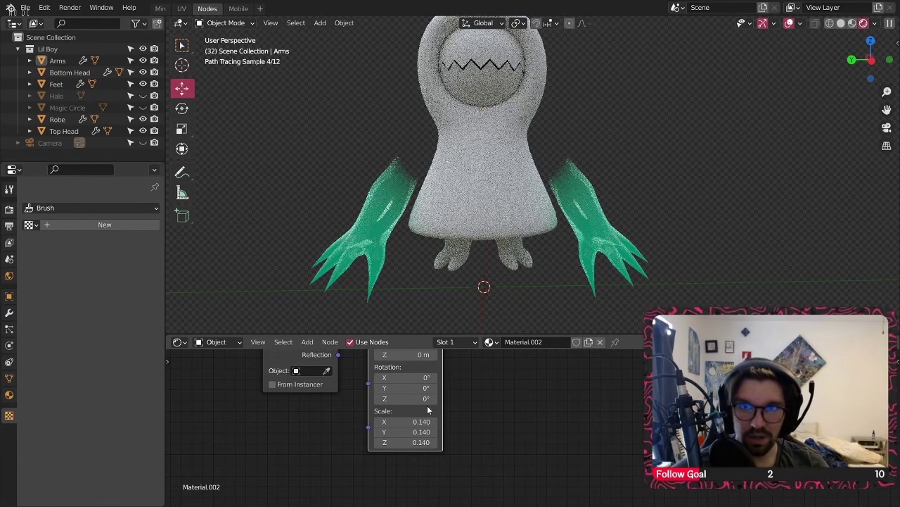
- Set the Mapping node's scale to 0.16 on X, Y and Z
{"action": "left_click_drag", "start_coordinate": [422, 442], "coordinate": [419, 422]}
{"action": "type", "text": ".16"}
{"action": "key", "text": "Return"}
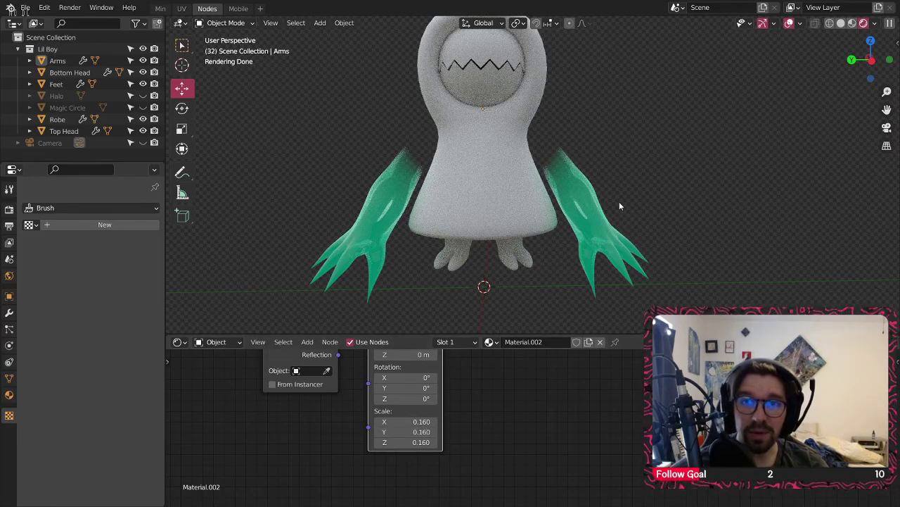
- Raise the Arms object about 0.67 m along Z
{"action": "middle_click_drag", "start_coordinate": [468, 133], "coordinate": [550, 91]}
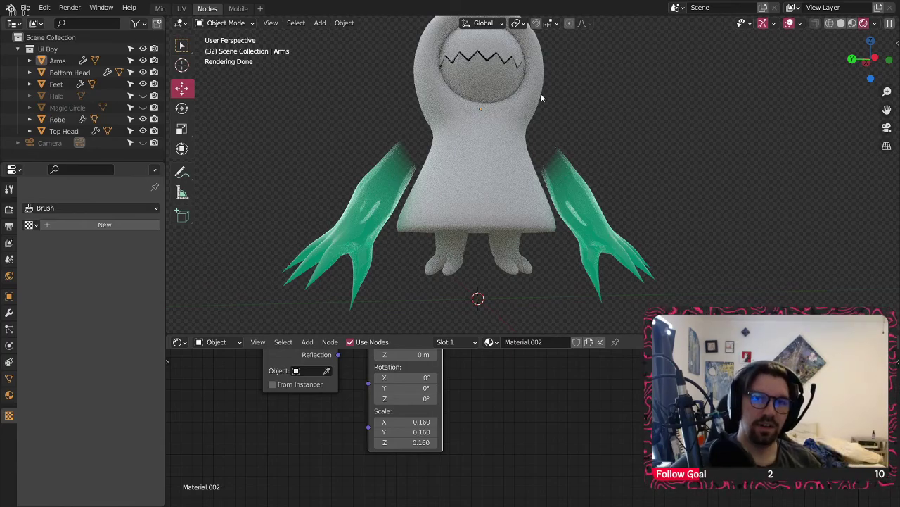
{"action": "scroll", "coordinate": [493, 145], "scroll_direction": "down", "scroll_amount": 2}
{"action": "mouse_move", "coordinate": [518, 145]}
{"action": "middle_mouse_down"}
{"action": "mouse_move", "coordinate": [568, 156]}
{"action": "mouse_move", "coordinate": [519, 171]}
{"action": "mouse_move", "coordinate": [478, 140]}
{"action": "middle_mouse_up"}
{"action": "left_click", "coordinate": [430, 178]}
{"action": "middle_click_drag", "start_coordinate": [430, 179], "coordinate": [414, 178]}
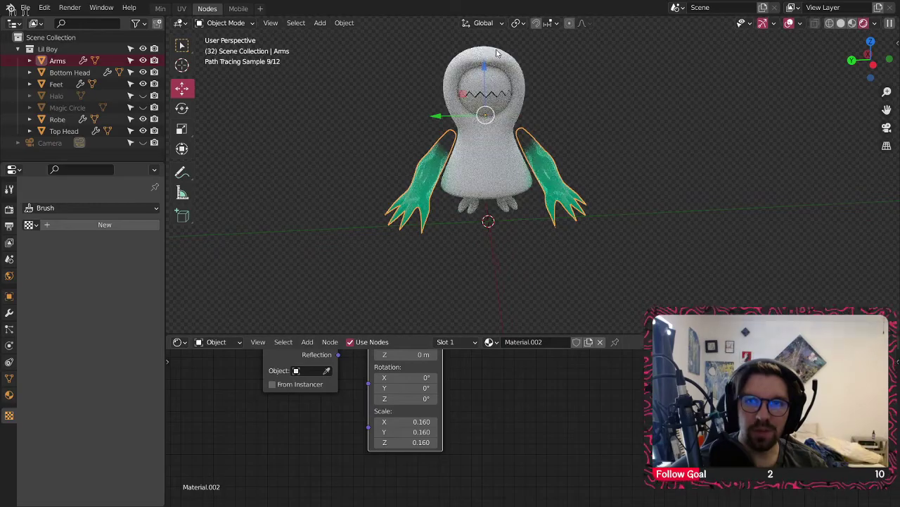
{"action": "left_click_drag", "start_coordinate": [485, 69], "coordinate": [485, 53]}
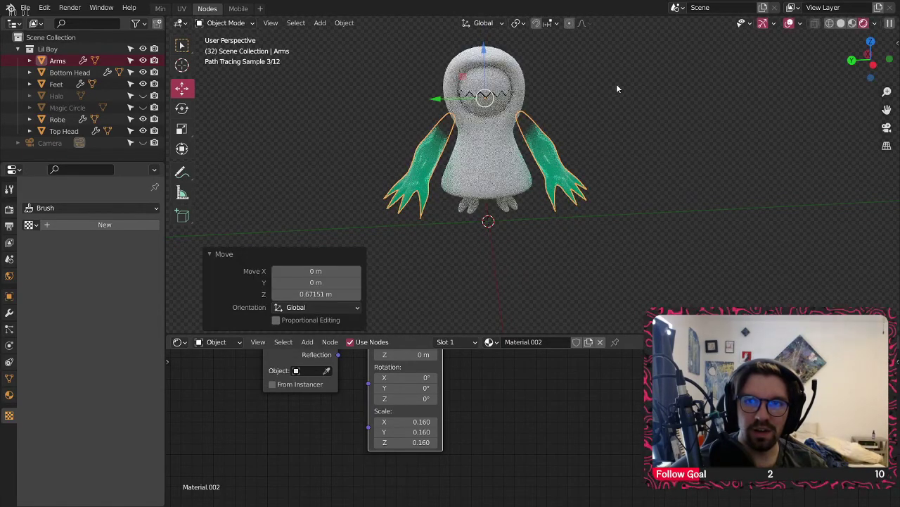
{"action": "left_click", "coordinate": [623, 89]}
- Move the Arms object along Y so both arms sit closer to the robe
{"action": "scroll", "coordinate": [513, 136], "scroll_direction": "up", "scroll_amount": 1}
{"action": "scroll", "coordinate": [513, 136], "scroll_direction": "up", "scroll_amount": 1}
{"action": "left_click", "coordinate": [521, 142]}
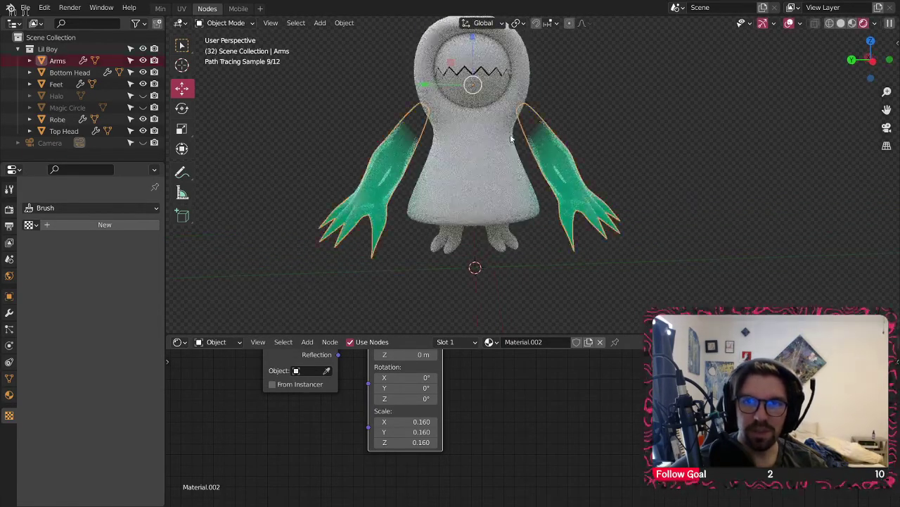
{"action": "left_click_drag", "start_coordinate": [428, 86], "coordinate": [417, 86]}
{"action": "left_click", "coordinate": [593, 115]}
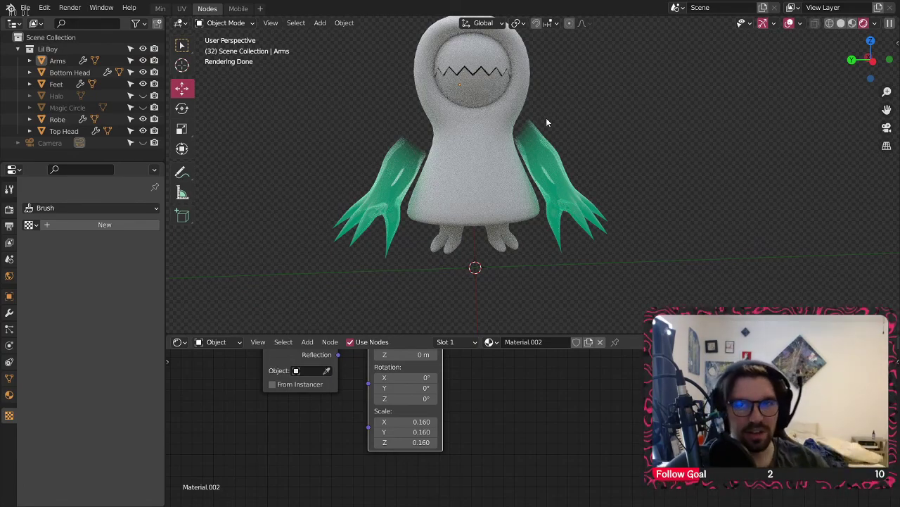
- Fine-tune the height of the Arms object along Z beside the robe
{"action": "scroll", "coordinate": [546, 134], "scroll_direction": "up", "scroll_amount": 2}
{"action": "left_click", "coordinate": [537, 153]}
{"action": "scroll", "coordinate": [537, 153], "scroll_direction": "up", "scroll_amount": 1}
{"action": "key", "text": "g"}
{"action": "key", "text": "z"}
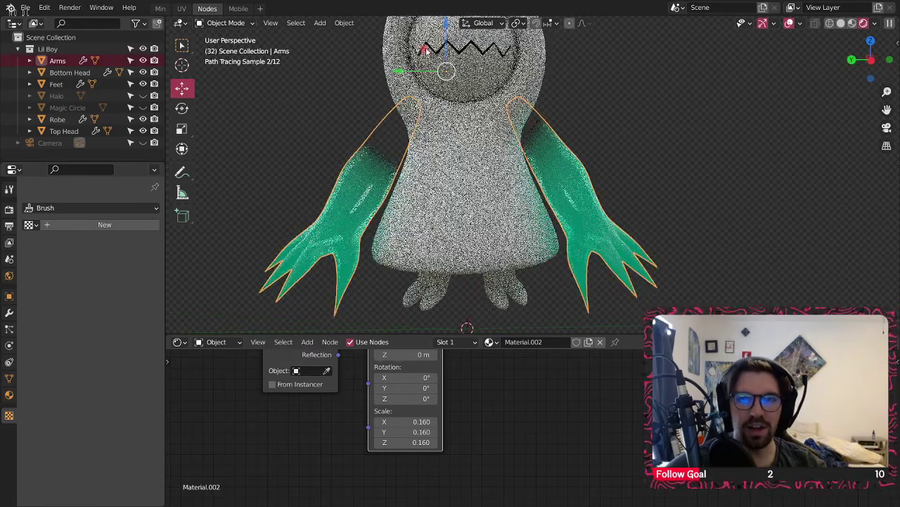
{"action": "left_click", "coordinate": [638, 155]}
{"action": "left_click", "coordinate": [638, 155]}
- Nudge the Arms object slightly along Y to adjust the gap between the arms and the robe
{"action": "mouse_move", "coordinate": [537, 140]}
{"action": "middle_mouse_down"}
{"action": "mouse_move", "coordinate": [544, 180]}
{"action": "mouse_move", "coordinate": [399, 77]}
{"action": "middle_mouse_up"}
{"action": "left_click", "coordinate": [546, 186]}
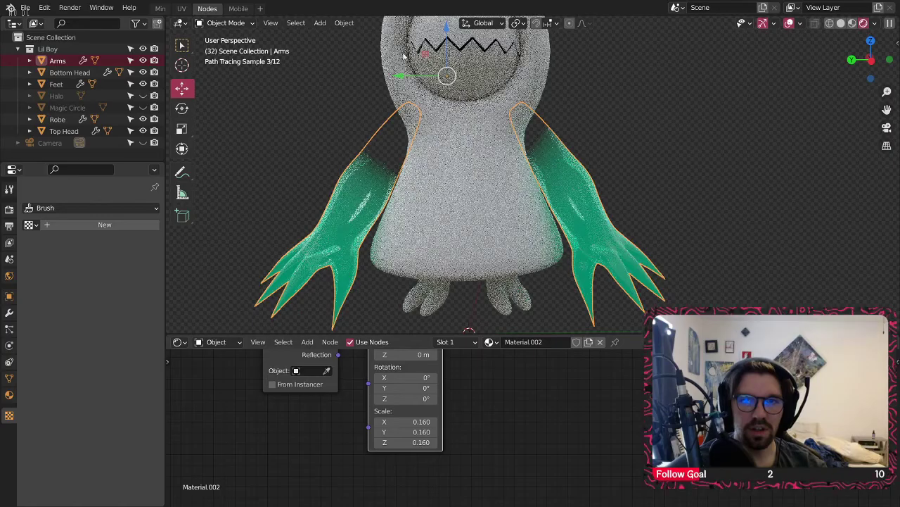
{"action": "left_click_drag", "start_coordinate": [396, 75], "coordinate": [405, 75]}
{"action": "left_click", "coordinate": [620, 138]}
- Examine the rendered arms from several angles, checking the fade at the shoulders and the gap to the robe
{"action": "scroll", "coordinate": [619, 139], "scroll_direction": "down", "scroll_amount": 5}
{"action": "mouse_move", "coordinate": [538, 140]}
{"action": "middle_mouse_down"}
{"action": "mouse_move", "coordinate": [453, 147]}
{"action": "mouse_move", "coordinate": [428, 195]}
{"action": "mouse_move", "coordinate": [547, 142]}
{"action": "mouse_move", "coordinate": [609, 140]}
{"action": "mouse_move", "coordinate": [521, 139]}
{"action": "mouse_move", "coordinate": [479, 173]}
{"action": "mouse_move", "coordinate": [509, 192]}
{"action": "mouse_move", "coordinate": [499, 196]}
{"action": "middle_mouse_up"}
{"action": "scroll", "coordinate": [520, 139], "scroll_direction": "up", "scroll_amount": 3}
{"action": "scroll", "coordinate": [500, 196], "scroll_direction": "up", "scroll_amount": 1}
{"action": "middle_click_drag", "start_coordinate": [502, 175], "coordinate": [409, 129]}
{"action": "middle_click_drag", "start_coordinate": [514, 158], "coordinate": [436, 141]}
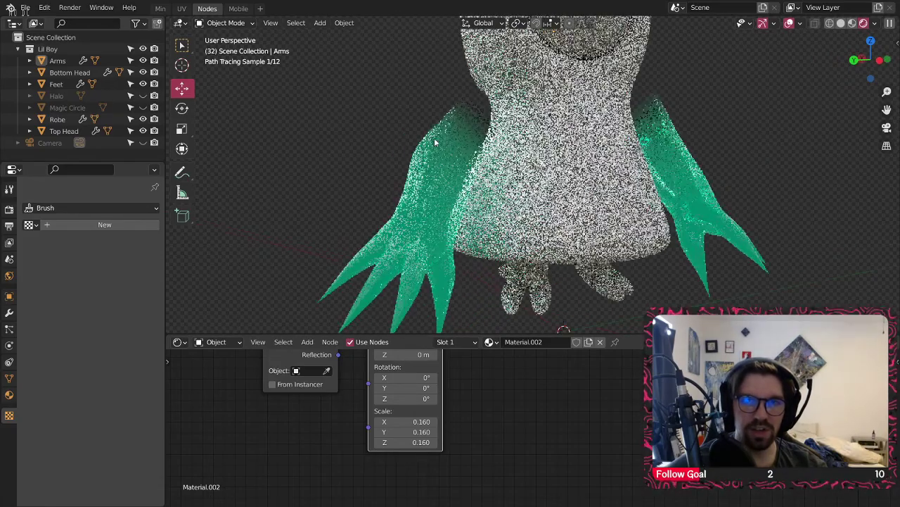
{"action": "scroll", "coordinate": [436, 141], "scroll_direction": "down", "scroll_amount": 4}
{"action": "middle_click_drag", "start_coordinate": [503, 156], "coordinate": [427, 181], "text": "shift"}
{"action": "scroll", "coordinate": [492, 194], "scroll_direction": "up", "scroll_amount": 3}
{"action": "middle_click_drag", "start_coordinate": [512, 200], "coordinate": [487, 192]}
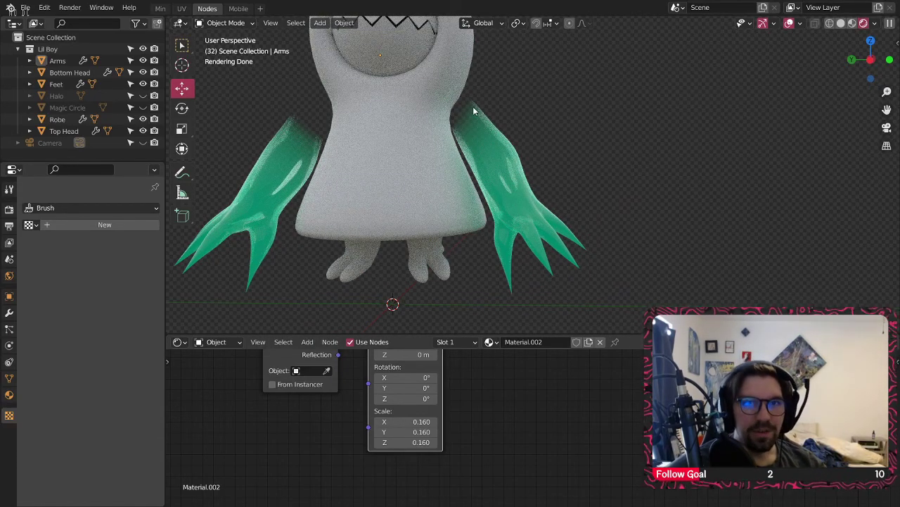
{"action": "middle_click_drag", "start_coordinate": [474, 111], "coordinate": [507, 171], "text": "shift"}
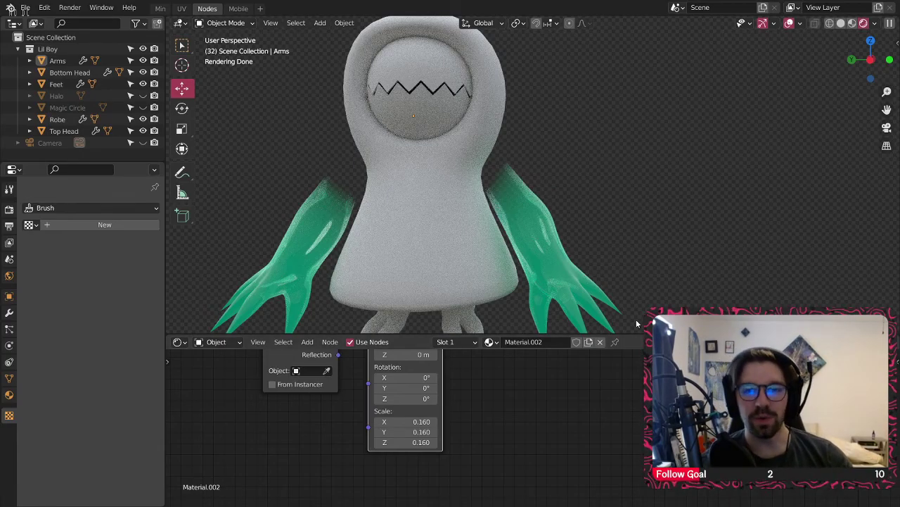
{"action": "middle_click_drag", "start_coordinate": [458, 254], "coordinate": [514, 211]}
{"action": "scroll", "coordinate": [515, 211], "scroll_direction": "down", "scroll_amount": 2}
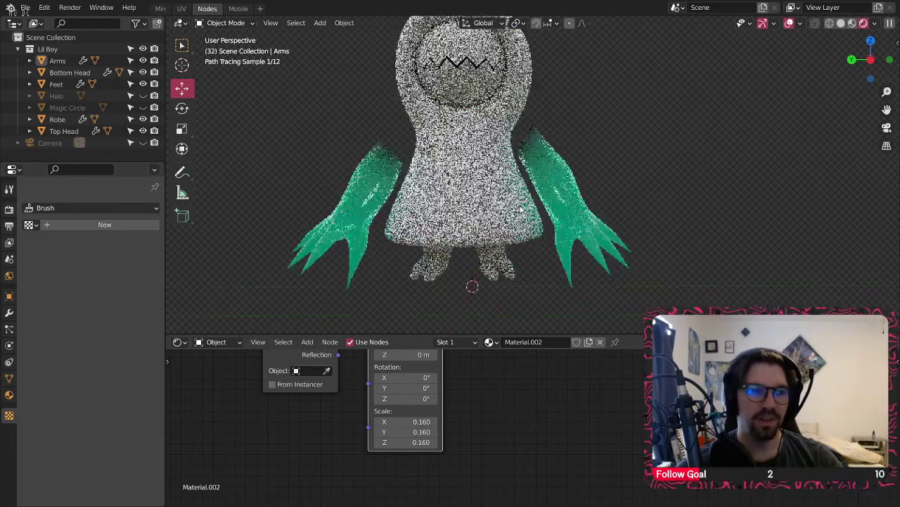
{"action": "middle_click_drag", "start_coordinate": [559, 174], "coordinate": [534, 206], "text": "shift"}
- Create a new material on the Bottom Head and name it Demon Black
{"action": "left_click", "coordinate": [462, 129]}
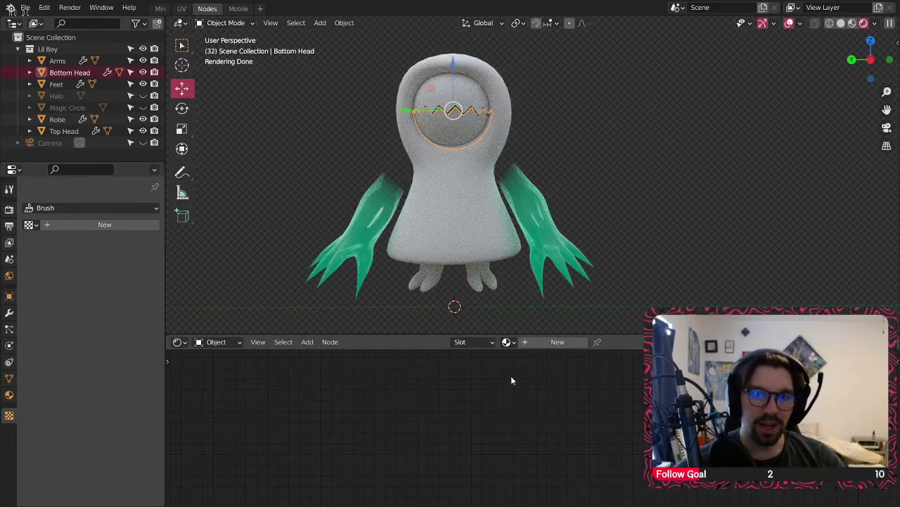
{"action": "left_click", "coordinate": [557, 341]}
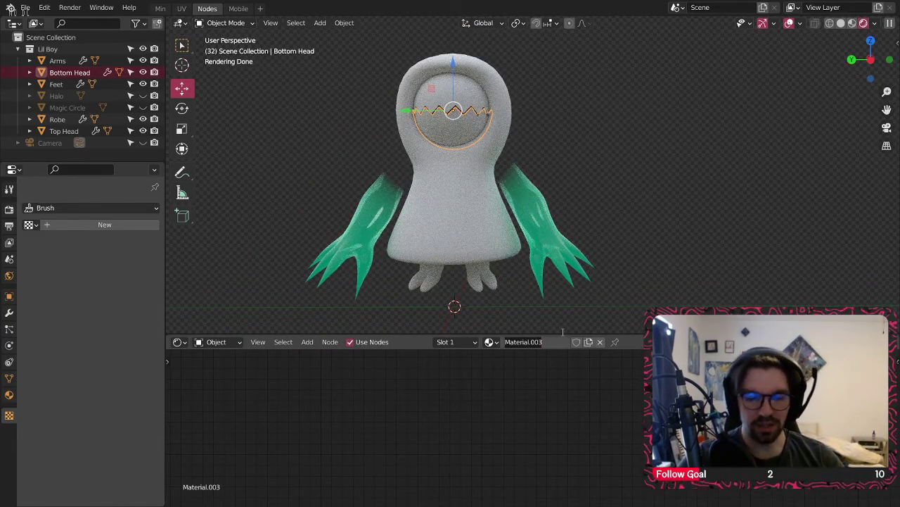
{"action": "double_click", "coordinate": [562, 337]}
{"action": "type", "text": "Demon Black"}
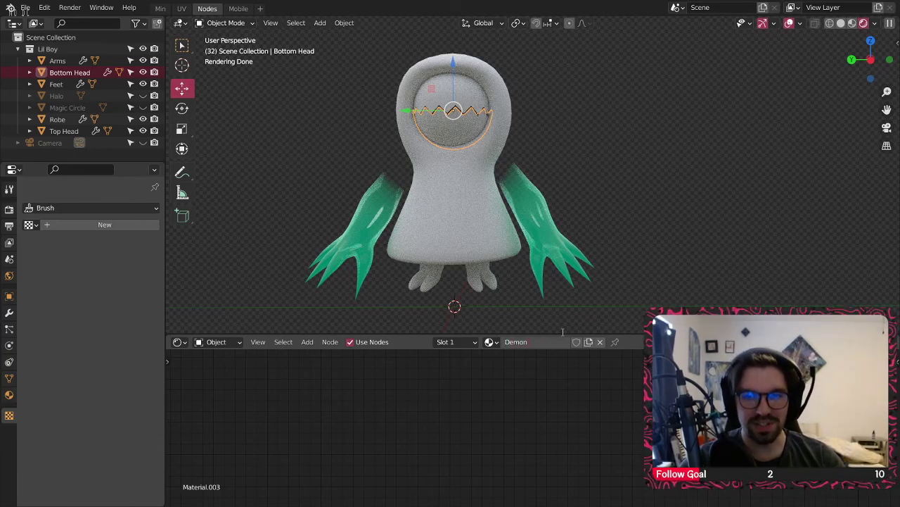
{"action": "key", "text": "Return"}
- Give the Bottom Head's Demon Black material a dark magenta base color with hue about 0.895 and saturation about 0.818
{"action": "left_click", "coordinate": [448, 163]}
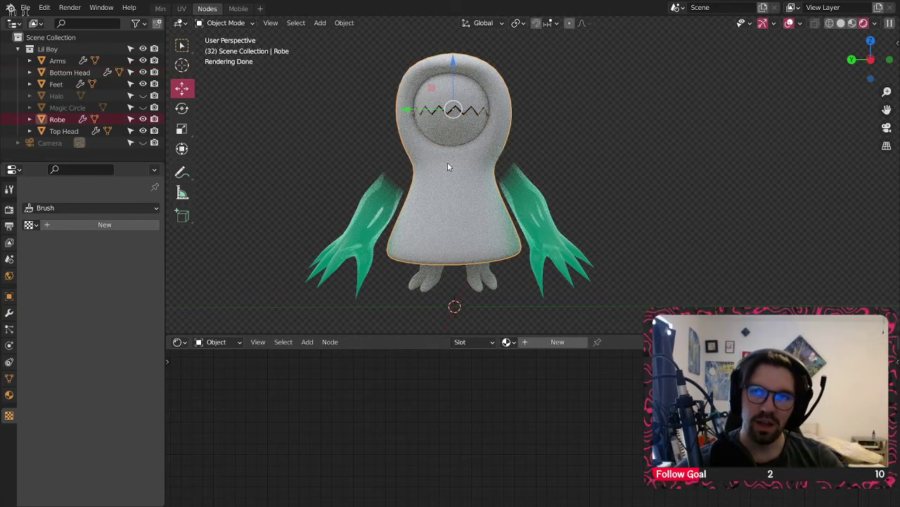
{"action": "scroll", "coordinate": [452, 124], "scroll_direction": "up", "scroll_amount": 4}
{"action": "left_click", "coordinate": [472, 130]}
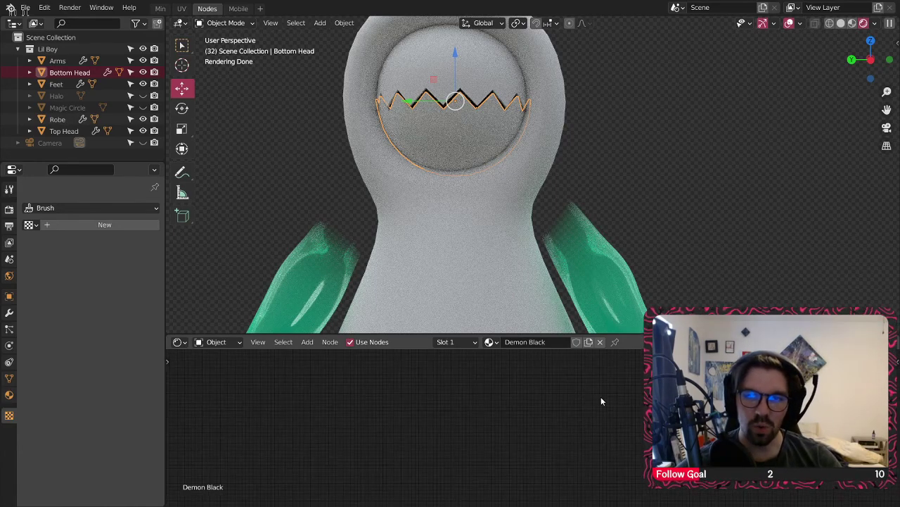
{"action": "middle_click_drag", "start_coordinate": [686, 406], "coordinate": [537, 412]}
{"action": "middle_click_drag", "start_coordinate": [555, 353], "coordinate": [581, 413]}
{"action": "scroll", "coordinate": [549, 408], "scroll_direction": "up", "scroll_amount": 4}
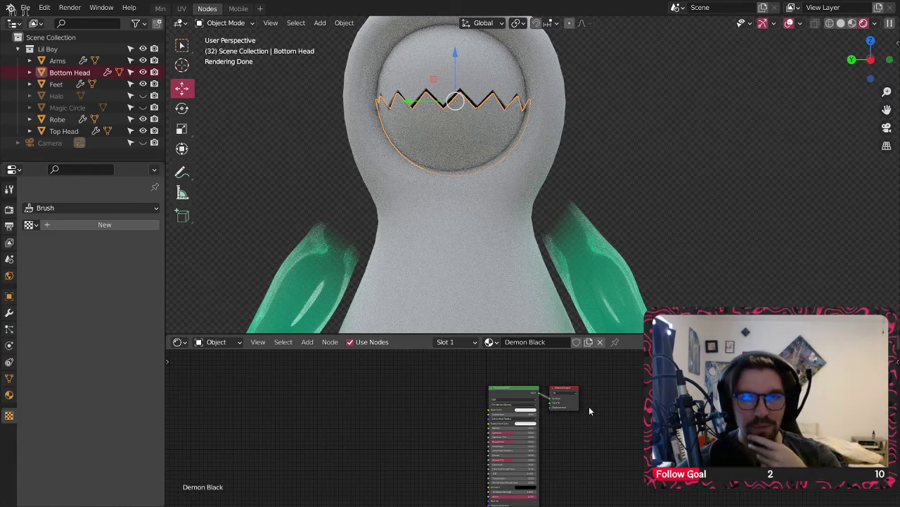
{"action": "scroll", "coordinate": [590, 411], "scroll_direction": "up", "scroll_amount": 4}
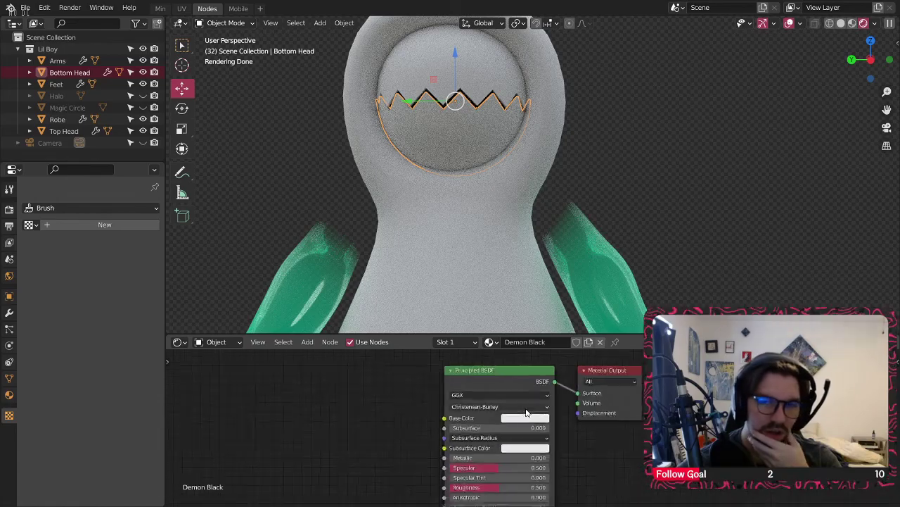
{"action": "scroll", "coordinate": [563, 433], "scroll_direction": "up", "scroll_amount": 3}
{"action": "left_click", "coordinate": [498, 389]}
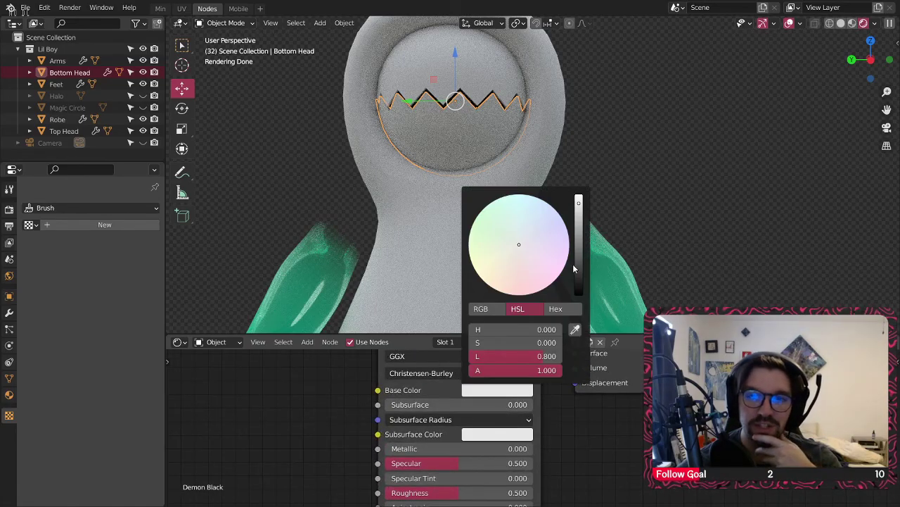
{"action": "left_click", "coordinate": [539, 264]}
{"action": "left_click", "coordinate": [579, 266]}
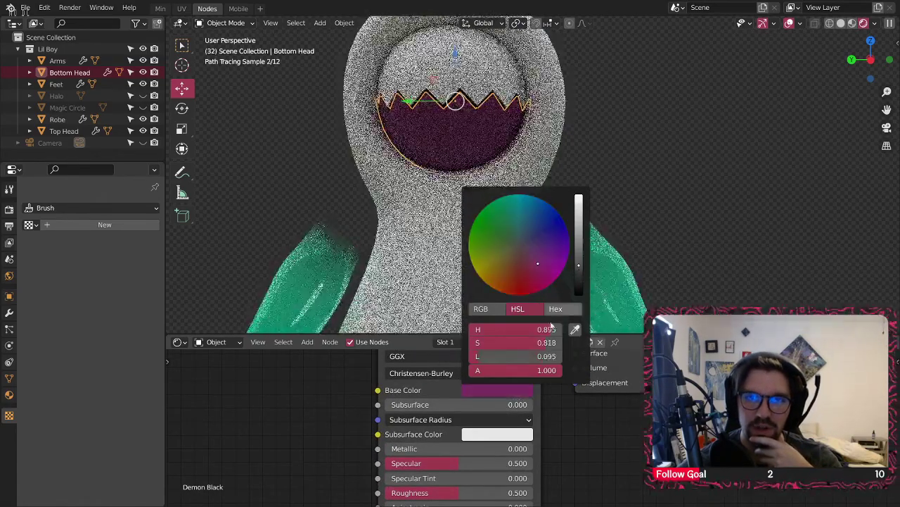
- Set the lightness of the Demon Black base color to 0.075
{"action": "left_click", "coordinate": [526, 358]}
{"action": "type", "text": "."}
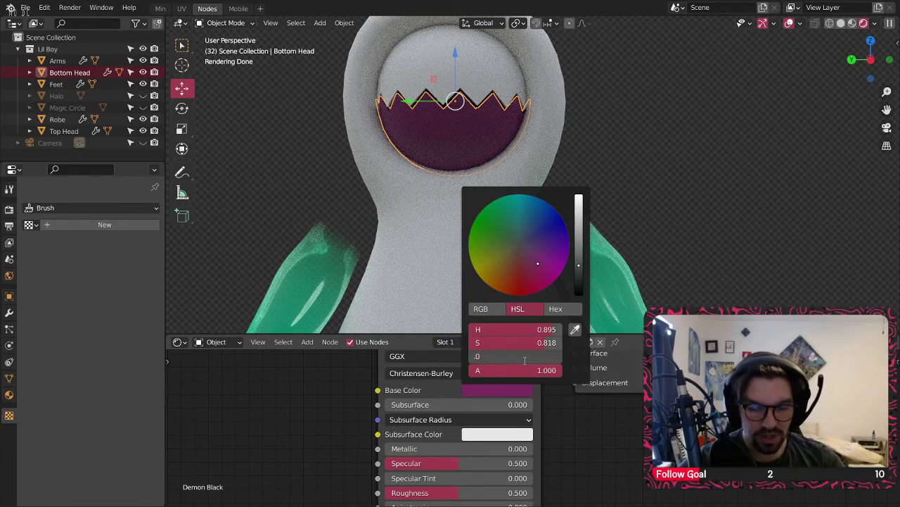
{"action": "type", "text": "075"}
{"action": "key", "text": "Return"}
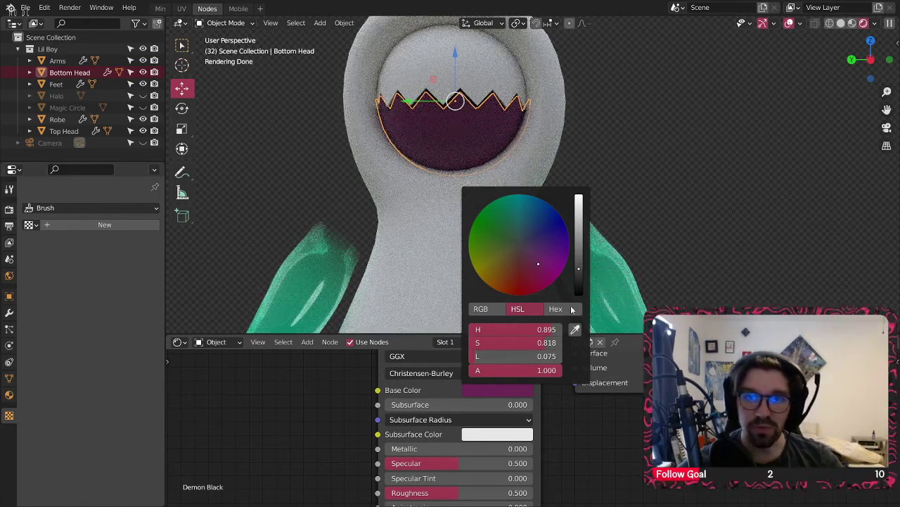
- Shift the Demon Black base color to a muted dark violet with hue 0.734, saturation 0.514 and lightness 0.030
{"action": "left_click", "coordinate": [518, 390]}
{"action": "left_click", "coordinate": [553, 249]}
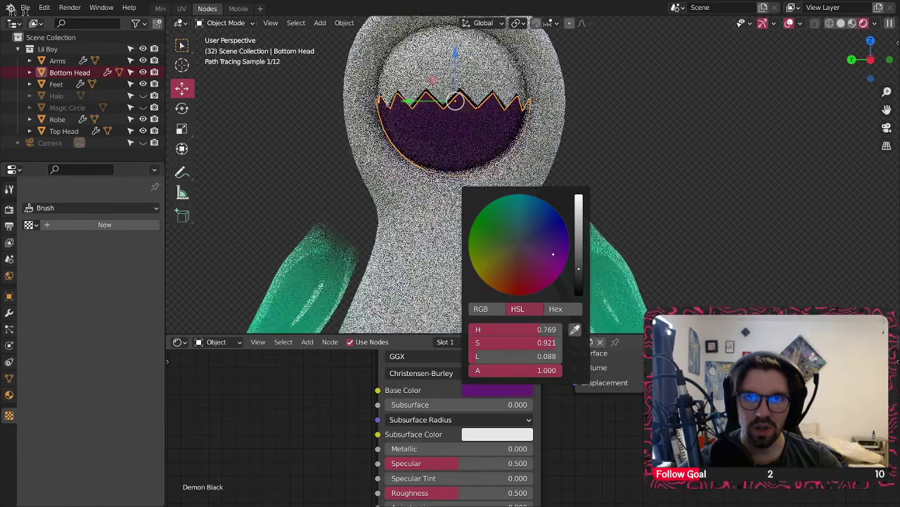
{"action": "mouse_move", "coordinate": [553, 249]}
{"action": "left_mouse_down"}
{"action": "mouse_move", "coordinate": [545, 261]}
{"action": "mouse_move", "coordinate": [542, 241]}
{"action": "mouse_move", "coordinate": [567, 233]}
{"action": "mouse_move", "coordinate": [533, 244]}
{"action": "left_mouse_up"}
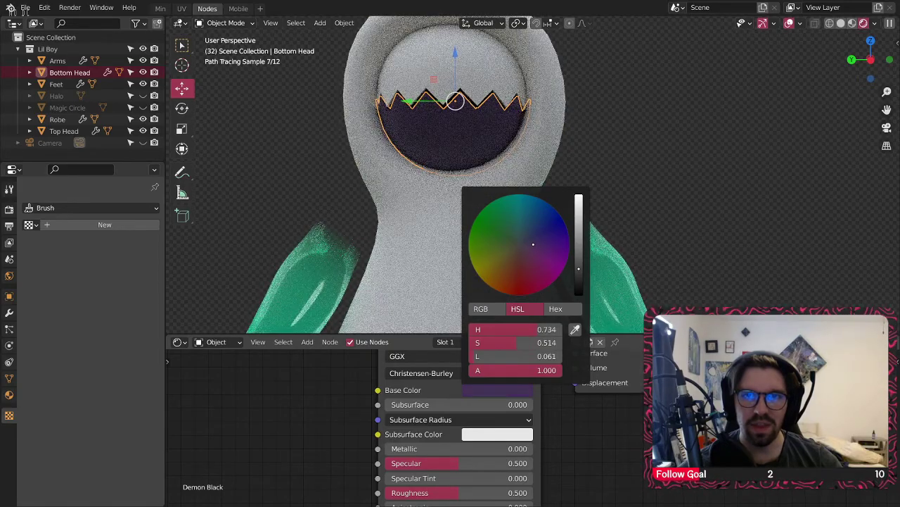
{"action": "double_click", "coordinate": [517, 356]}
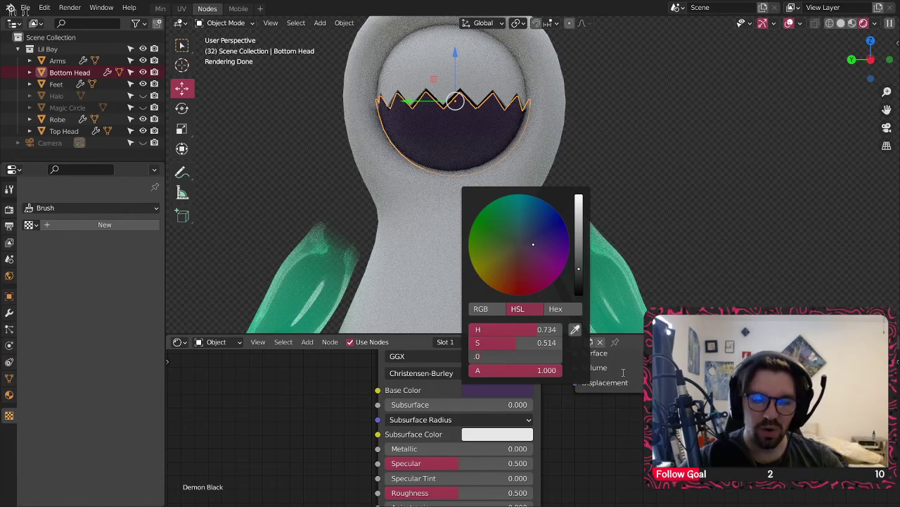
{"action": "key", "text": "Return"}
{"action": "left_click", "coordinate": [615, 126]}
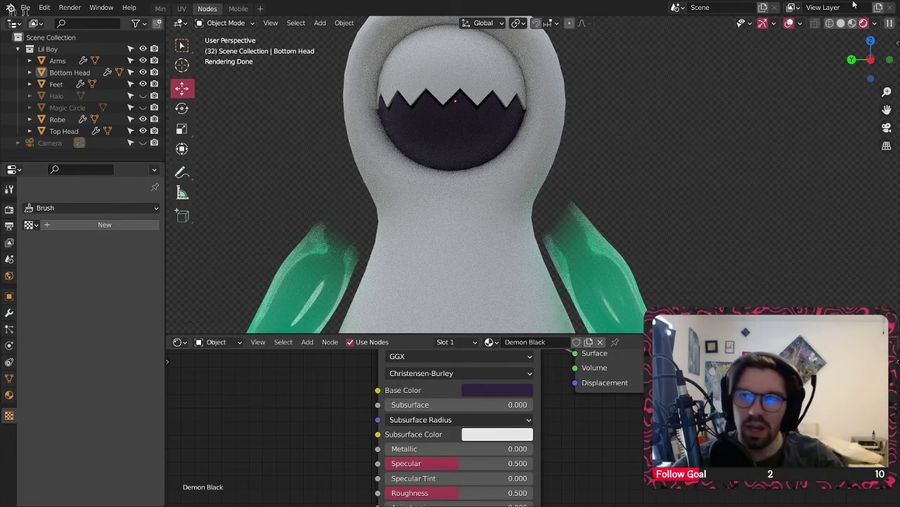
- Switch the viewport to Material Preview and set the Bottom Head material's Metallic value to 1.000
{"action": "left_click", "coordinate": [853, 23]}
{"action": "scroll", "coordinate": [462, 102], "scroll_direction": "up", "scroll_amount": 3}
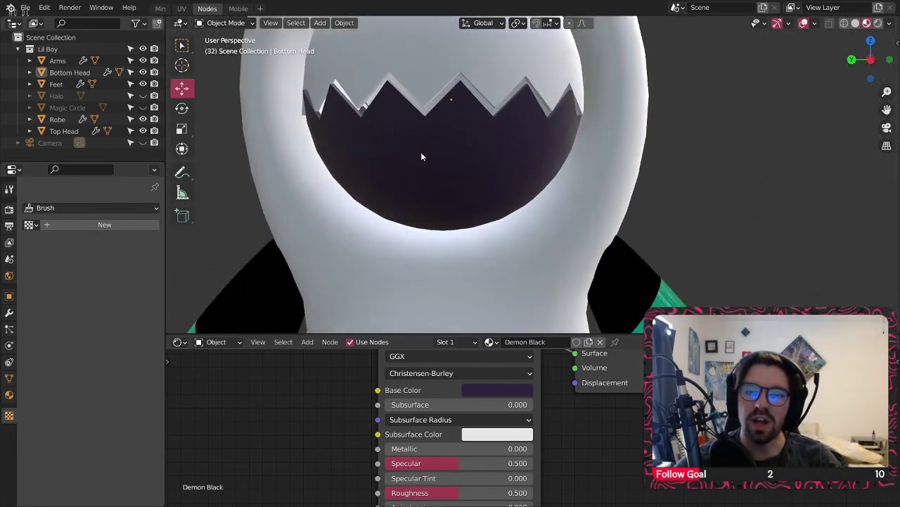
{"action": "scroll", "coordinate": [420, 152], "scroll_direction": "down", "scroll_amount": 3}
{"action": "scroll", "coordinate": [423, 149], "scroll_direction": "up", "scroll_amount": 4}
{"action": "left_click", "coordinate": [455, 111]}
{"action": "middle_click_drag", "start_coordinate": [579, 456], "coordinate": [594, 428]}
{"action": "left_click_drag", "start_coordinate": [430, 420], "coordinate": [549, 420]}
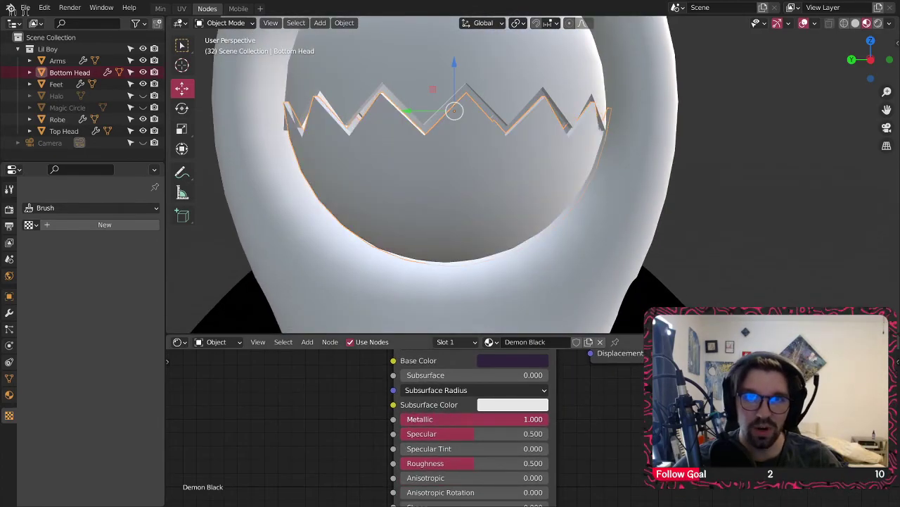
{"action": "left_click", "coordinate": [778, 173]}
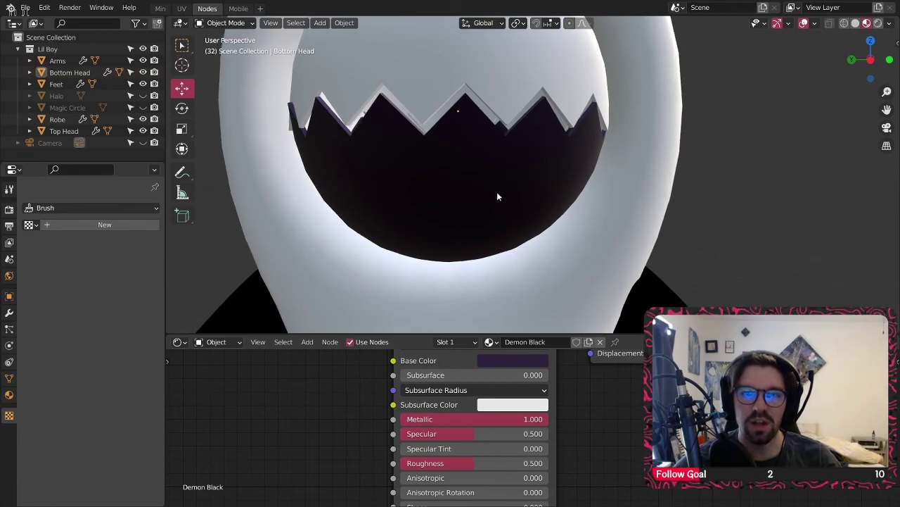
- Try a Roughness of 0.2 on Demon Black and view the Bottom Head from another angle
{"action": "middle_click_drag", "start_coordinate": [582, 449], "coordinate": [589, 392]}
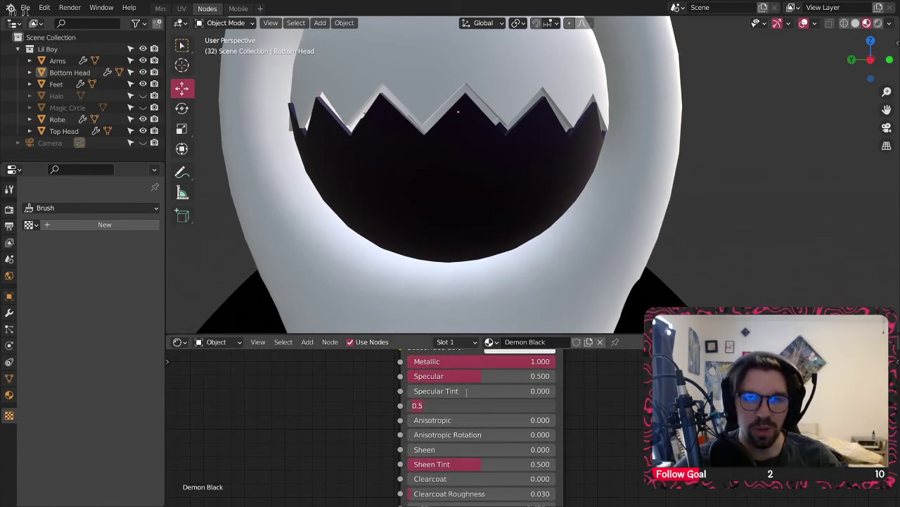
{"action": "type", "text": ".2"}
{"action": "key", "text": "Return"}
{"action": "middle_click_drag", "start_coordinate": [437, 180], "coordinate": [345, 232]}
- Set the Roughness of Demon Black to 0.3
{"action": "left_click", "coordinate": [445, 406]}
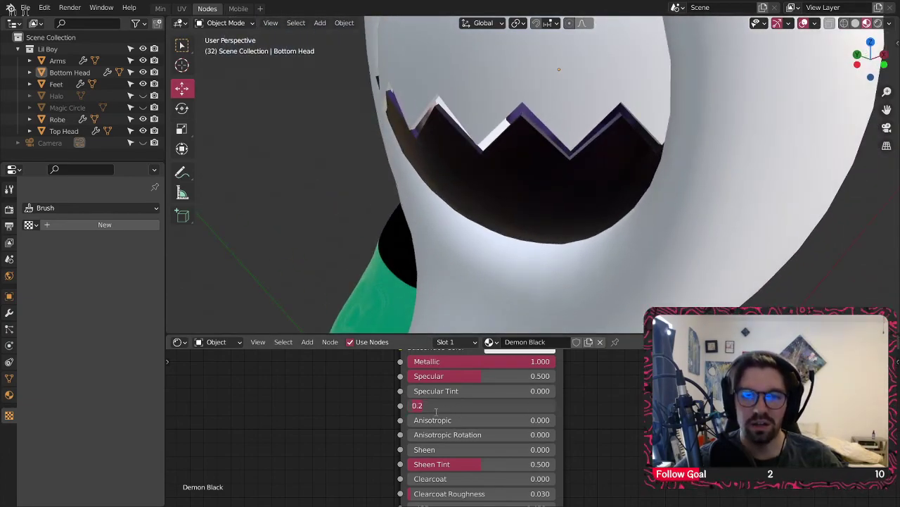
{"action": "type", "text": ".3"}
{"action": "key", "text": "Return"}
- Assign the existing Demon Black material to the Top Head
{"action": "middle_click_drag", "start_coordinate": [535, 211], "coordinate": [606, 152]}
{"action": "left_click", "coordinate": [607, 152]}
{"action": "left_click", "coordinate": [505, 343]}
{"action": "left_click", "coordinate": [535, 361]}
- Assign the existing Demon Black material to the Feet
{"action": "left_click", "coordinate": [739, 147]}
{"action": "middle_click_drag", "start_coordinate": [739, 147], "coordinate": [550, 68]}
{"action": "left_click", "coordinate": [532, 204]}
{"action": "left_click", "coordinate": [482, 342]}
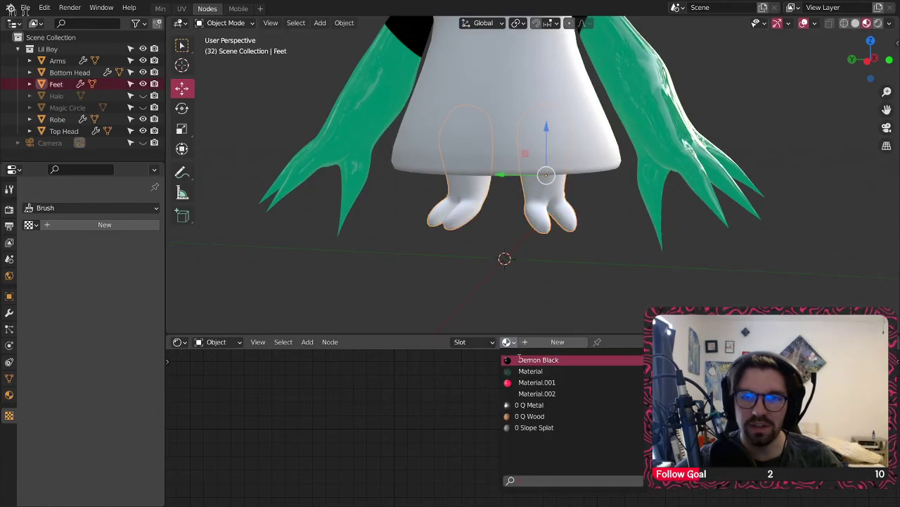
{"action": "left_click", "coordinate": [529, 358]}
- Select the Top Head and try an Anisotropic value of about 0.487 on Demon Black
{"action": "middle_click_drag", "start_coordinate": [668, 28], "coordinate": [641, 149], "text": "shift"}
{"action": "scroll", "coordinate": [456, 92], "scroll_direction": "up", "scroll_amount": 4}
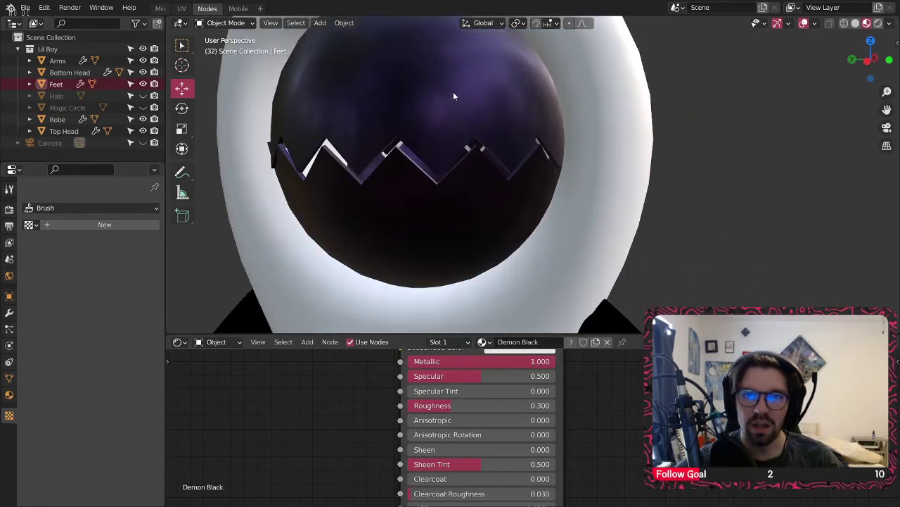
{"action": "left_click", "coordinate": [453, 92]}
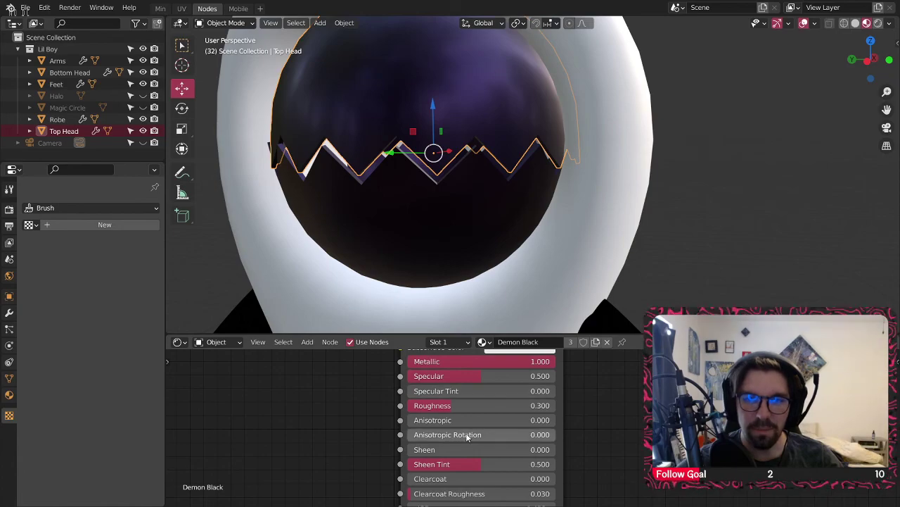
{"action": "left_click_drag", "start_coordinate": [432, 420], "coordinate": [507, 420]}
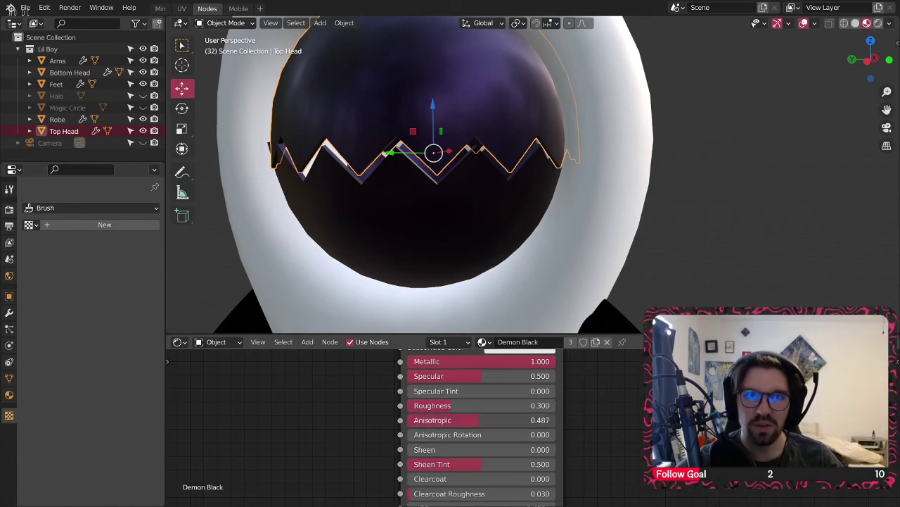
- Set Demon Black's Sheen to 1.000 and its Sheen Tint to 0.000
{"action": "middle_click_drag", "start_coordinate": [472, 462], "coordinate": [522, 419]}
{"action": "left_click_drag", "start_coordinate": [492, 406], "coordinate": [517, 406]}
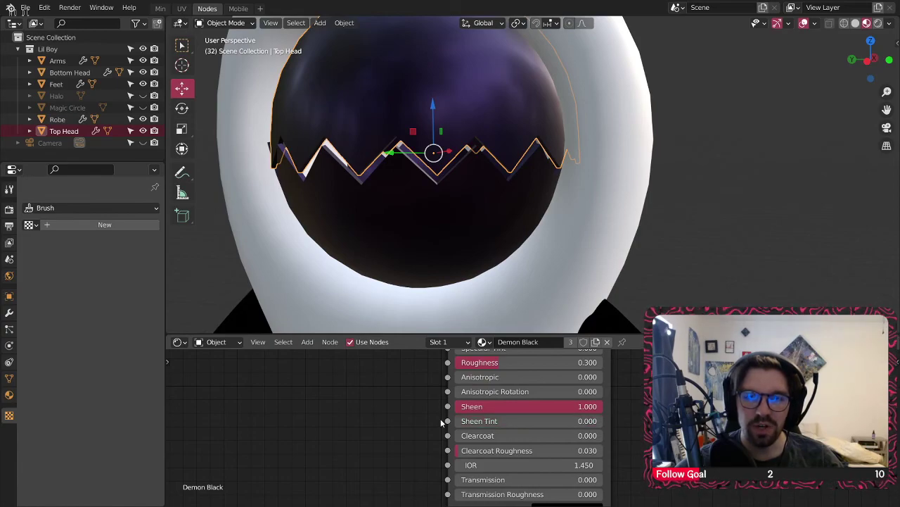
{"action": "mouse_move", "coordinate": [566, 406]}
{"action": "left_mouse_down"}
{"action": "mouse_move", "coordinate": [426, 407]}
{"action": "mouse_move", "coordinate": [566, 407]}
{"action": "left_mouse_up"}
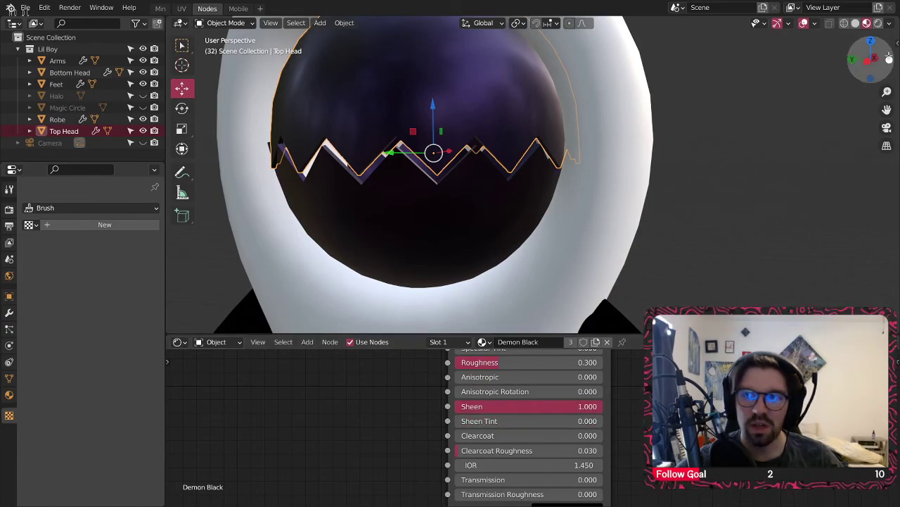
- Switch the viewport to Rendered shading, hide the Arms object and deselect everything
{"action": "left_click", "coordinate": [877, 25]}
{"action": "middle_click_drag", "start_coordinate": [672, 201], "coordinate": [682, 185]}
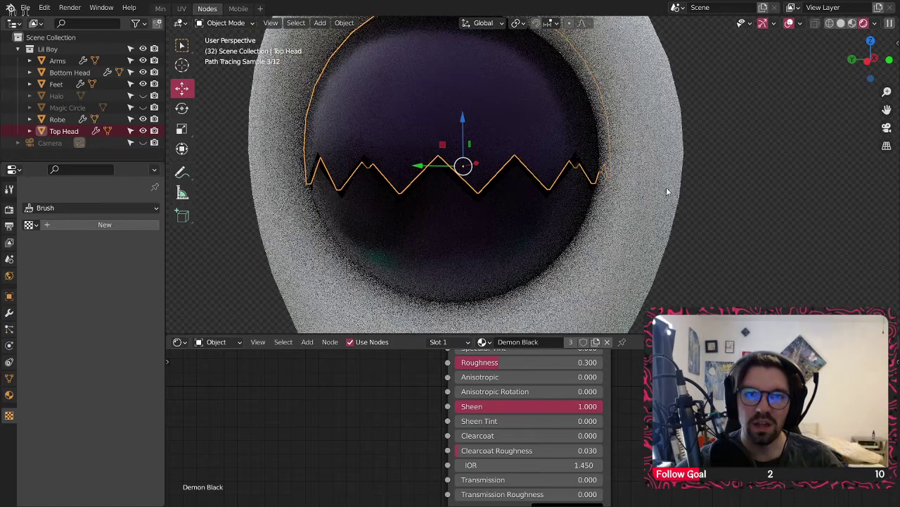
{"action": "left_click", "coordinate": [143, 61]}
{"action": "key", "text": "alt+a"}
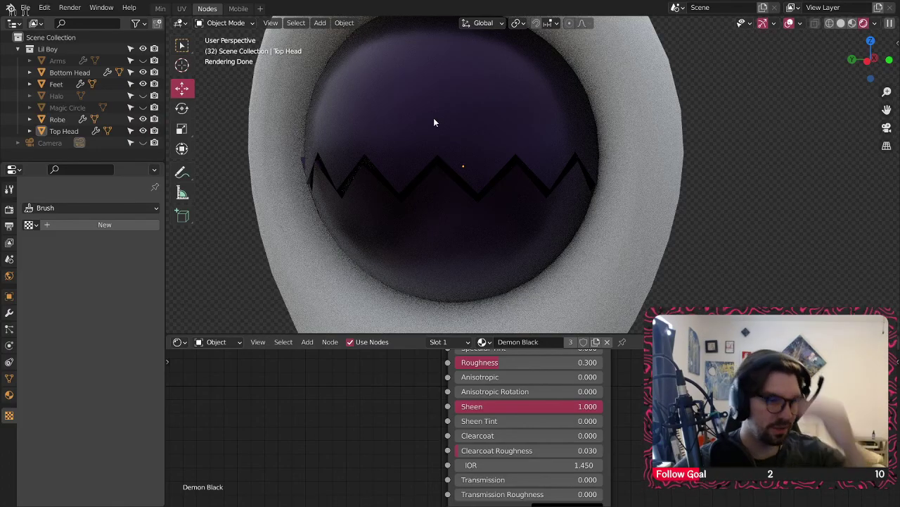
- Raise both the Anisotropic and Sheen Tint values of Demon Black to 1.000
{"action": "mouse_move", "coordinate": [494, 423]}
{"action": "left_mouse_down"}
{"action": "mouse_move", "coordinate": [644, 423]}
{"action": "mouse_move", "coordinate": [495, 423]}
{"action": "left_mouse_up"}
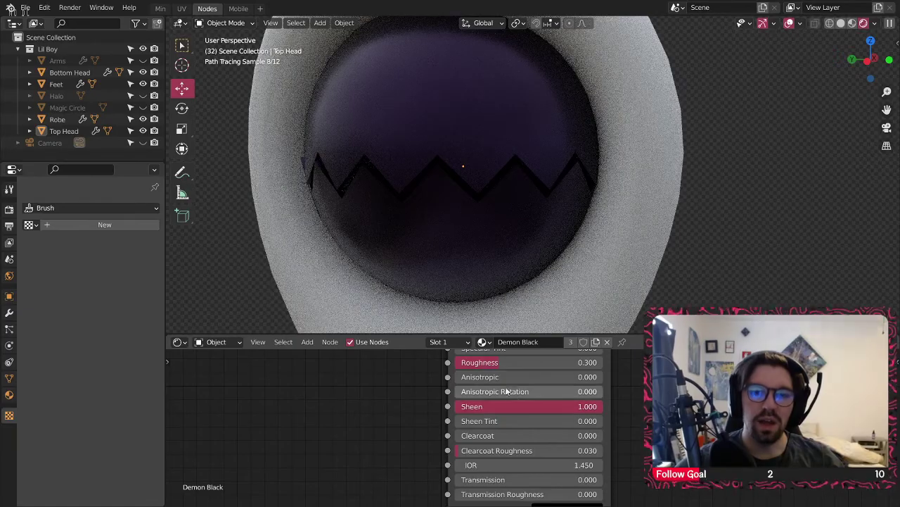
{"action": "middle_click_drag", "start_coordinate": [500, 365], "coordinate": [491, 390]}
{"action": "left_click_drag", "start_coordinate": [488, 402], "coordinate": [644, 402]}
{"action": "mouse_move", "coordinate": [364, 152]}
{"action": "middle_mouse_down"}
{"action": "mouse_move", "coordinate": [446, 141]}
{"action": "mouse_move", "coordinate": [377, 156]}
{"action": "middle_mouse_up"}
{"action": "mouse_move", "coordinate": [473, 418]}
{"action": "left_mouse_down"}
{"action": "mouse_move", "coordinate": [622, 417]}
{"action": "mouse_move", "coordinate": [470, 417]}
{"action": "mouse_move", "coordinate": [619, 446]}
{"action": "left_mouse_up"}
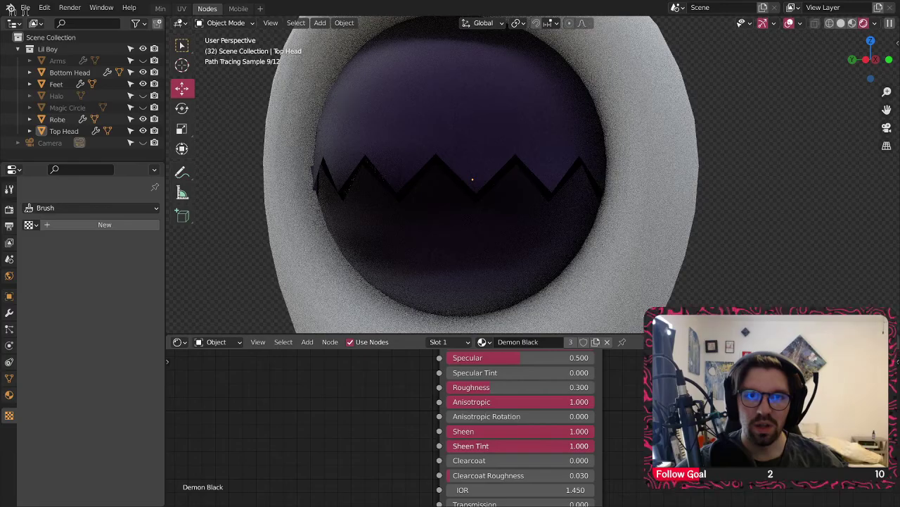
- Raise the Clearcoat and Clearcoat Roughness of Demon Black to 1.000
{"action": "middle_click_drag", "start_coordinate": [596, 450], "coordinate": [590, 420]}
{"action": "left_click_drag", "start_coordinate": [479, 432], "coordinate": [628, 432]}
{"action": "left_click_drag", "start_coordinate": [473, 445], "coordinate": [619, 445]}
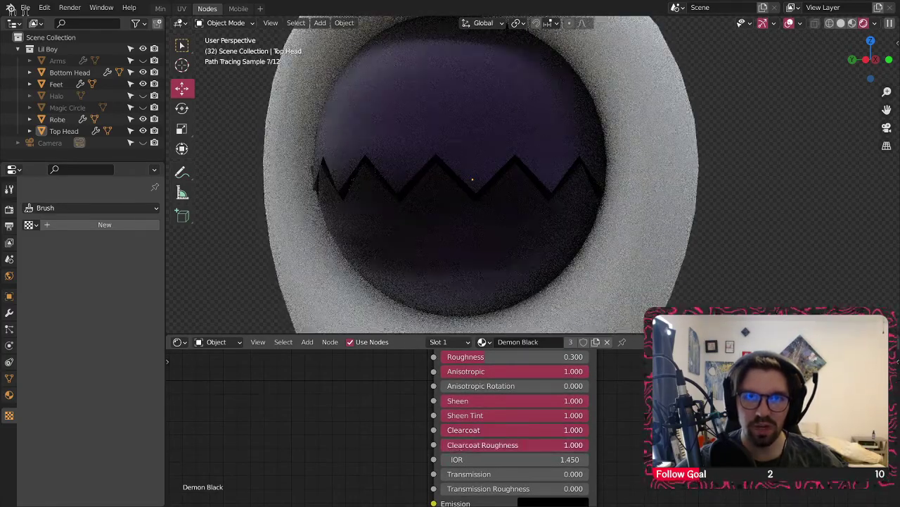
- Examine the rendered head from several angles, checking the highlights and sheen on its dark surface
{"action": "middle_click_drag", "start_coordinate": [452, 193], "coordinate": [505, 183]}
{"action": "scroll", "coordinate": [493, 180], "scroll_direction": "down", "scroll_amount": 2}
{"action": "mouse_move", "coordinate": [478, 153]}
{"action": "middle_mouse_down"}
{"action": "mouse_move", "coordinate": [508, 162]}
{"action": "mouse_move", "coordinate": [390, 142]}
{"action": "mouse_move", "coordinate": [444, 142]}
{"action": "mouse_move", "coordinate": [417, 147]}
{"action": "mouse_move", "coordinate": [425, 148]}
{"action": "middle_mouse_up"}
{"action": "scroll", "coordinate": [390, 142], "scroll_direction": "up", "scroll_amount": 2}
{"action": "scroll", "coordinate": [444, 142], "scroll_direction": "up", "scroll_amount": 1}
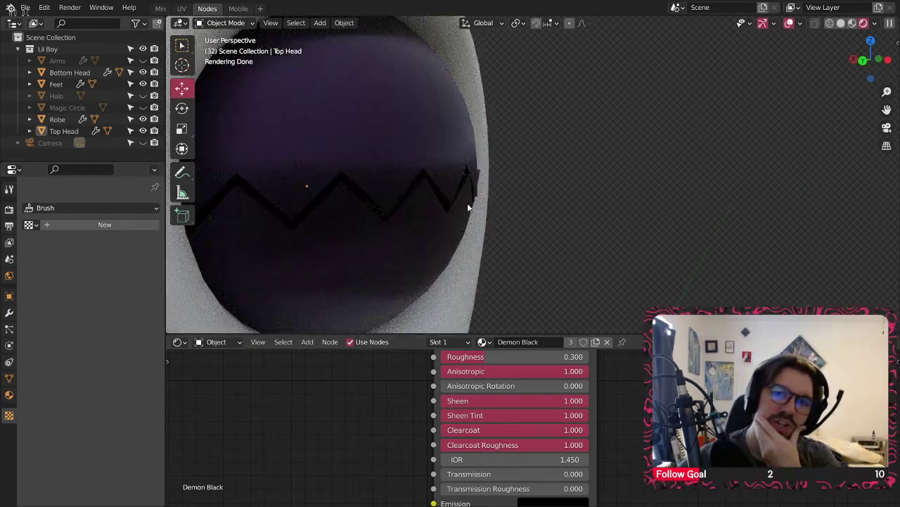
{"action": "scroll", "coordinate": [422, 419], "scroll_direction": "down", "scroll_amount": 3}
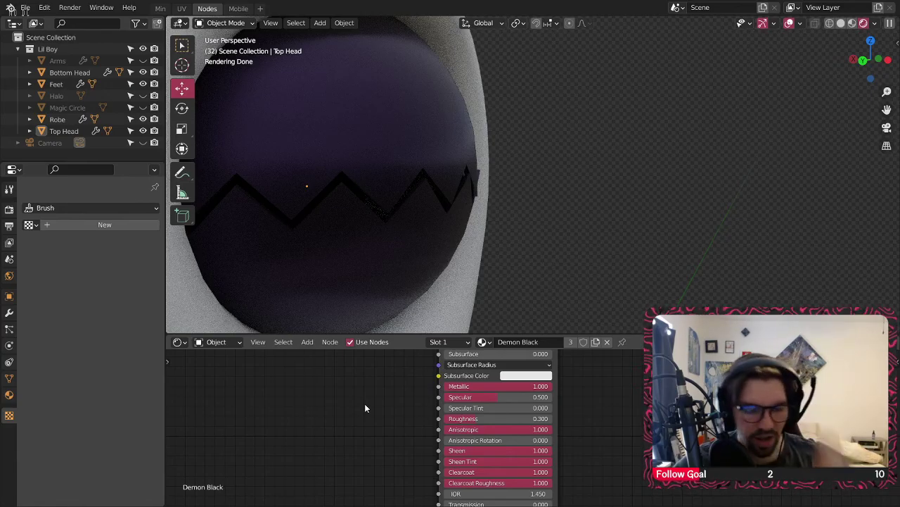
{"action": "scroll", "coordinate": [445, 194], "scroll_direction": "up", "scroll_amount": 4}
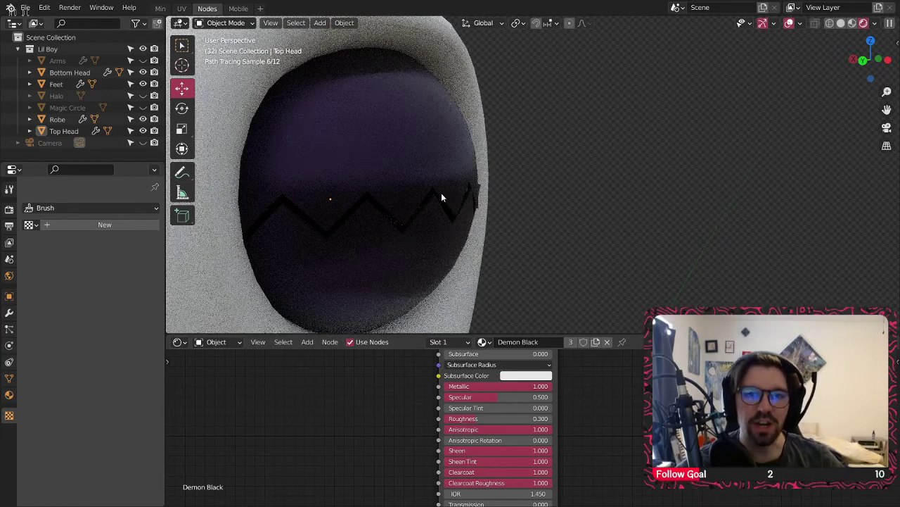
- Select the Top Head and try a saturation of 0.3 for the Demon Black base color
{"action": "left_click", "coordinate": [414, 147]}
{"action": "scroll", "coordinate": [569, 429], "scroll_direction": "up", "scroll_amount": 4}
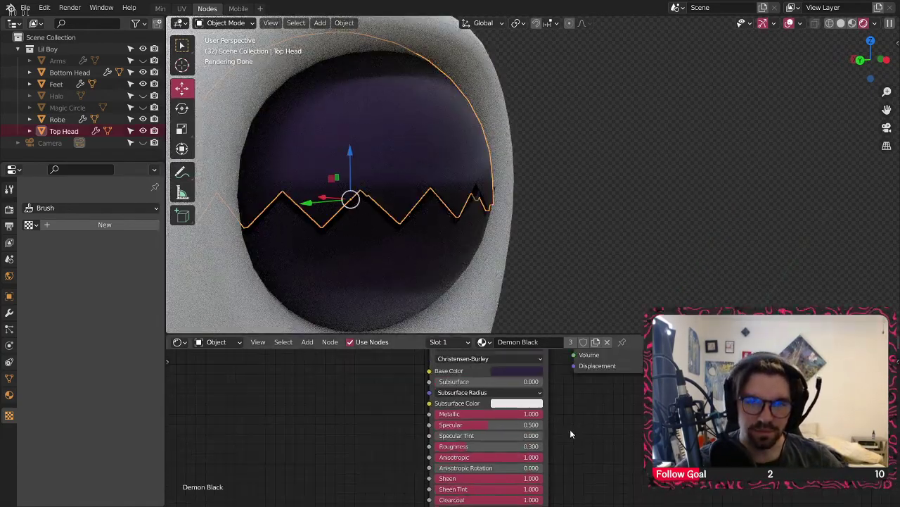
{"action": "left_click", "coordinate": [503, 377]}
{"action": "left_click", "coordinate": [563, 316]}
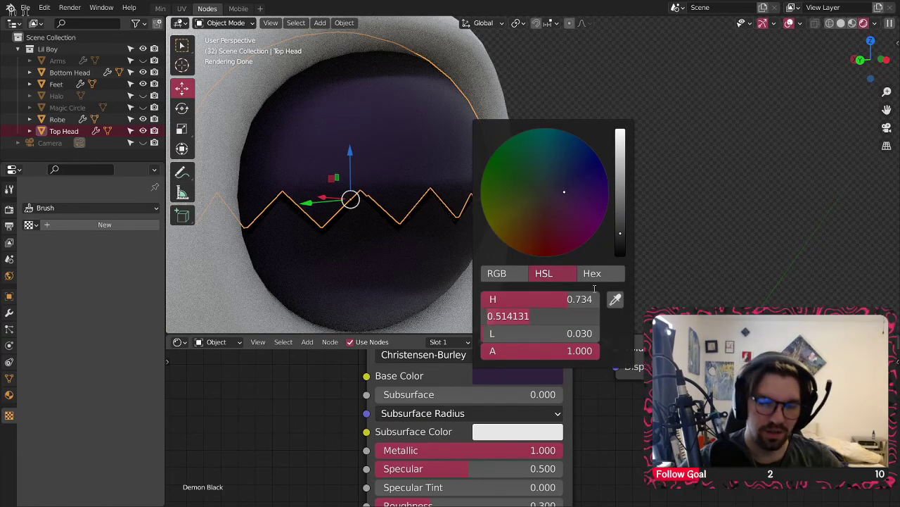
{"action": "type", "text": ".3"}
{"action": "key", "text": "Return"}
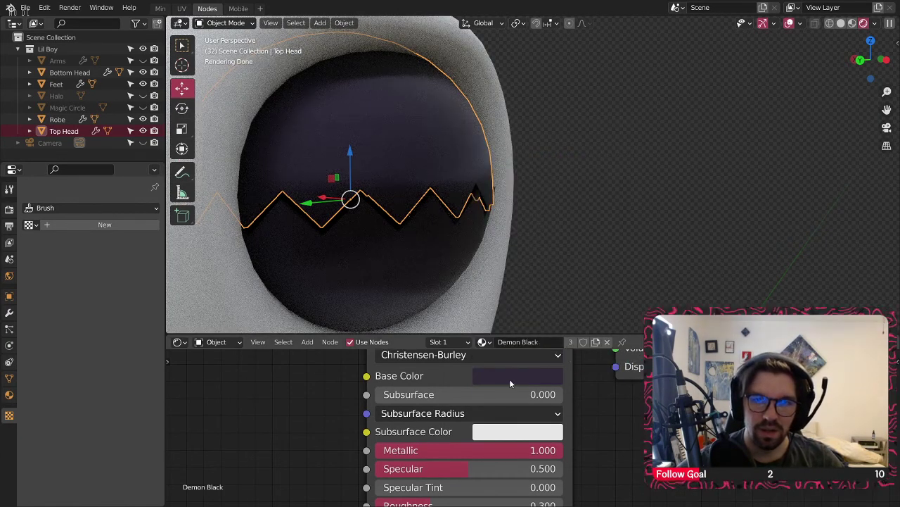
- Set the saturation of the Demon Black base color to 0.4
{"action": "left_click", "coordinate": [513, 378]}
{"action": "left_click", "coordinate": [542, 310]}
{"action": "type", "text": ".4"}
{"action": "key", "text": "Return"}
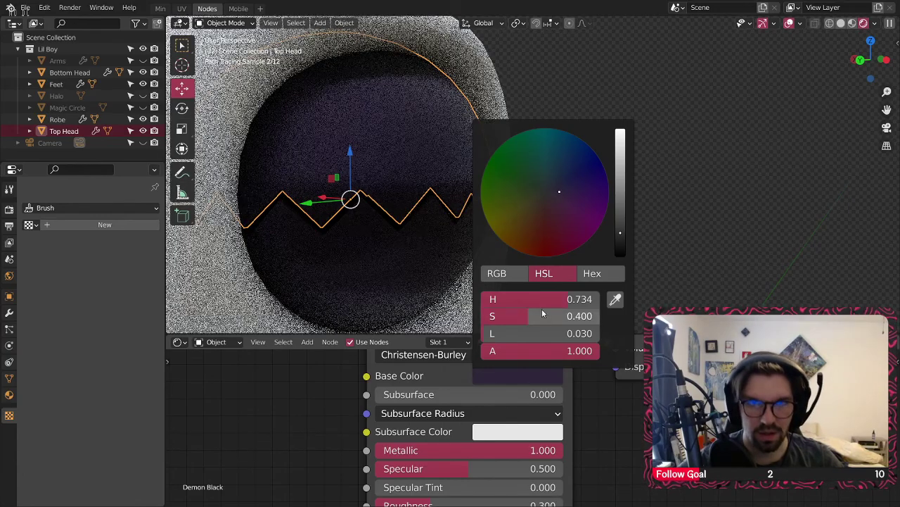
- Examine the full character and its rendered head from several angles, checking the dark purple surface color
{"action": "left_click", "coordinate": [508, 169]}
{"action": "scroll", "coordinate": [450, 183], "scroll_direction": "down", "scroll_amount": 3}
{"action": "scroll", "coordinate": [431, 193], "scroll_direction": "down", "scroll_amount": 3}
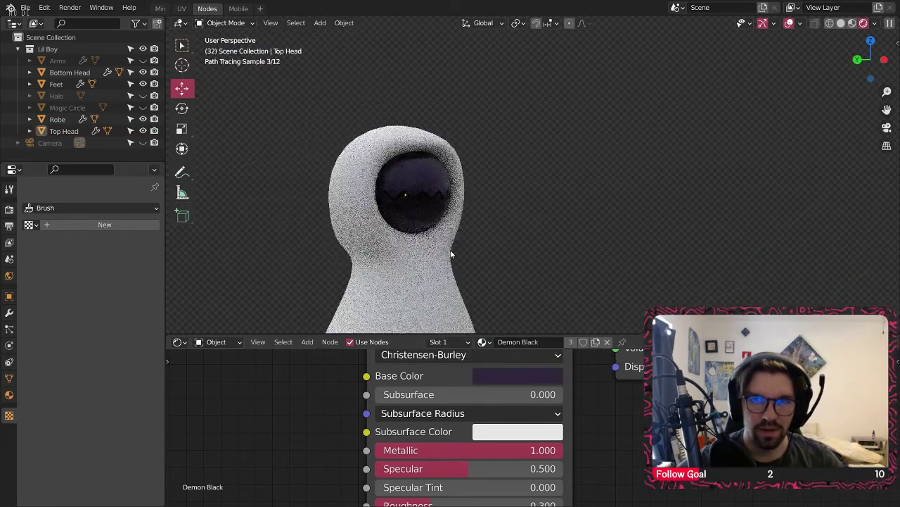
{"action": "middle_click_drag", "start_coordinate": [459, 325], "coordinate": [459, 223], "text": "shift"}
{"action": "middle_click_drag", "start_coordinate": [432, 116], "coordinate": [408, 120]}
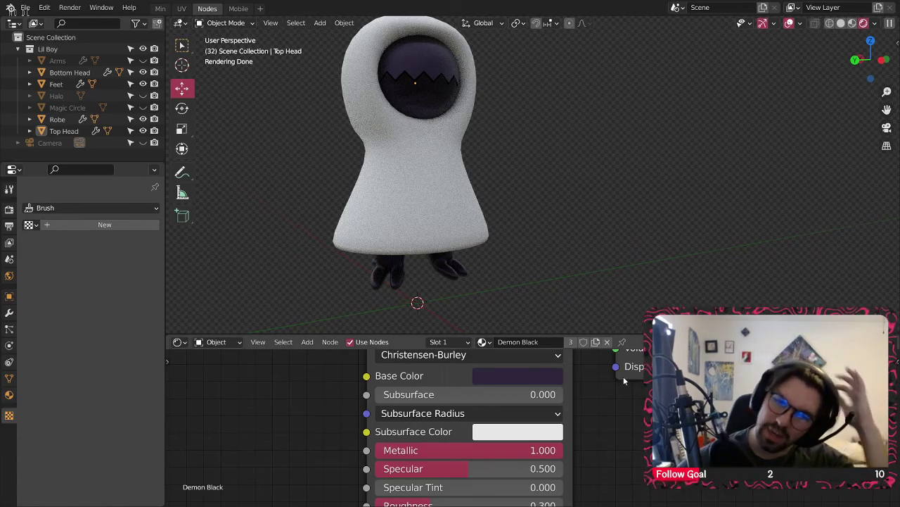
{"action": "scroll", "coordinate": [422, 64], "scroll_direction": "up", "scroll_amount": 5}
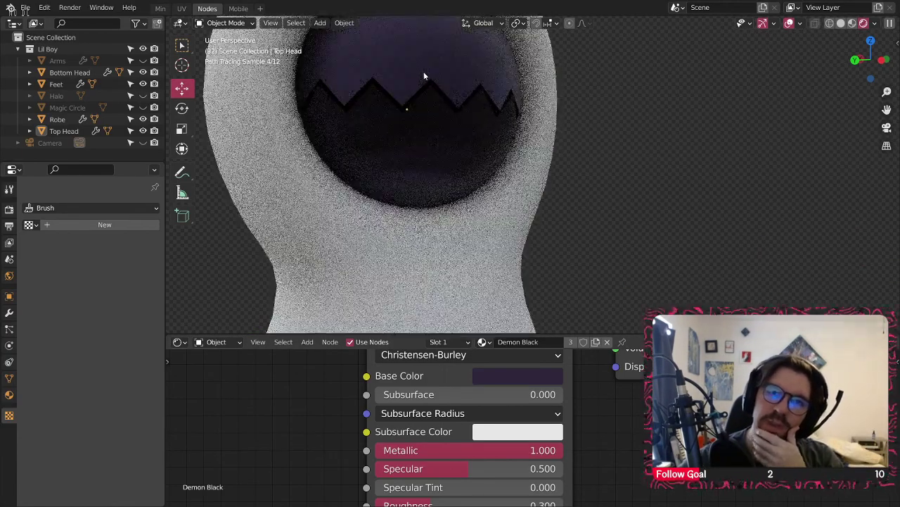
{"action": "scroll", "coordinate": [413, 81], "scroll_direction": "up", "scroll_amount": 5}
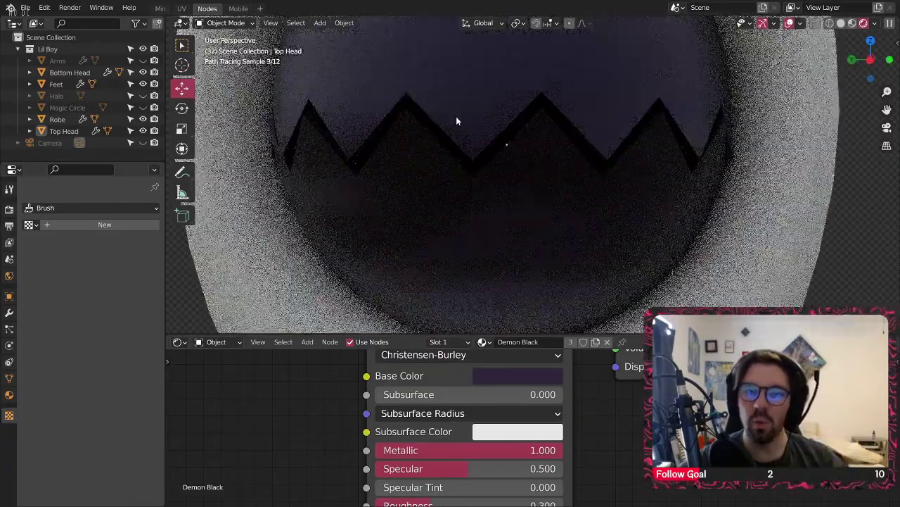
{"action": "mouse_move", "coordinate": [456, 117]}
{"action": "middle_mouse_down"}
{"action": "mouse_move", "coordinate": [408, 104]}
{"action": "mouse_move", "coordinate": [346, 118]}
{"action": "mouse_move", "coordinate": [471, 109]}
{"action": "middle_mouse_up"}
{"action": "scroll", "coordinate": [507, 107], "scroll_direction": "down", "scroll_amount": 5}
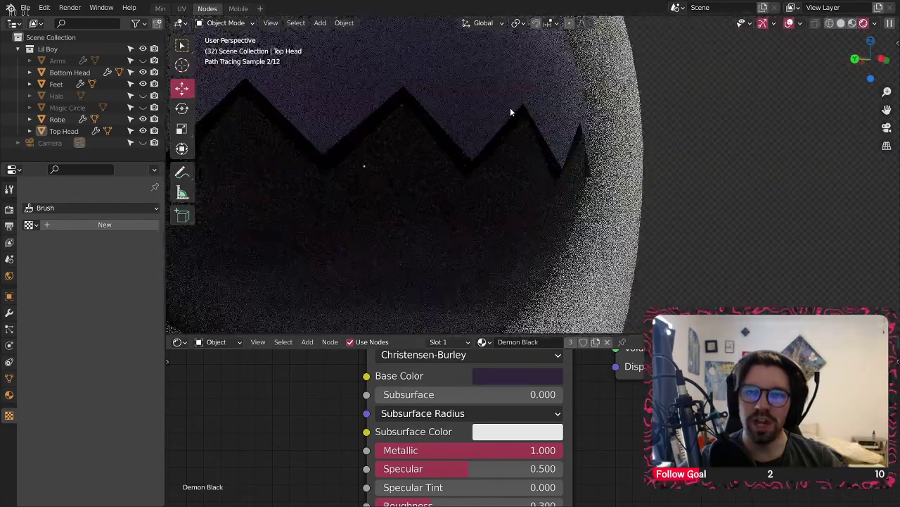
- Inspect the Top Head and its zigzag edge up close, with and without the object selected
{"action": "left_click", "coordinate": [495, 113]}
{"action": "left_click", "coordinate": [467, 194]}
{"action": "left_click", "coordinate": [511, 87]}
{"action": "left_click", "coordinate": [685, 141]}
{"action": "left_click", "coordinate": [499, 131]}
{"action": "middle_click_drag", "start_coordinate": [499, 132], "coordinate": [469, 206], "text": "shift"}
{"action": "middle_click_drag", "start_coordinate": [465, 226], "coordinate": [490, 163], "text": "shift"}
{"action": "scroll", "coordinate": [459, 144], "scroll_direction": "up", "scroll_amount": 2}
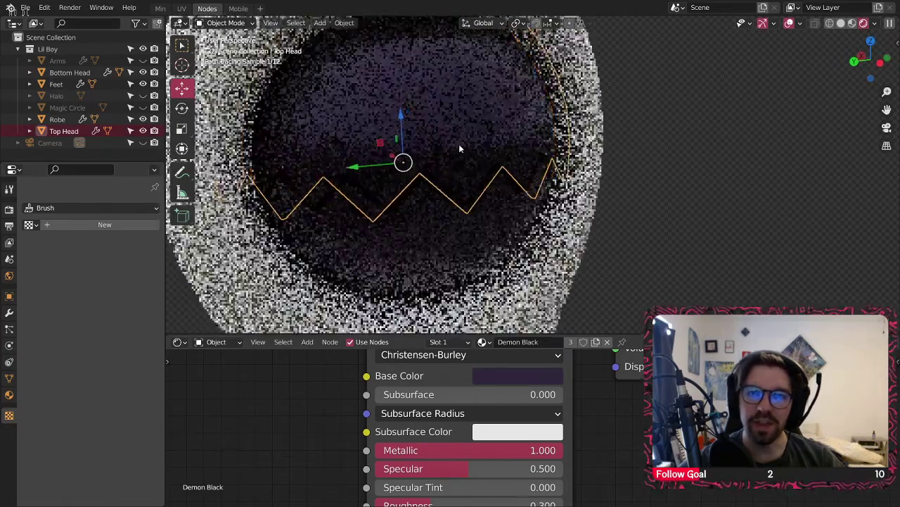
{"action": "left_click", "coordinate": [709, 169]}
{"action": "left_click", "coordinate": [465, 143]}
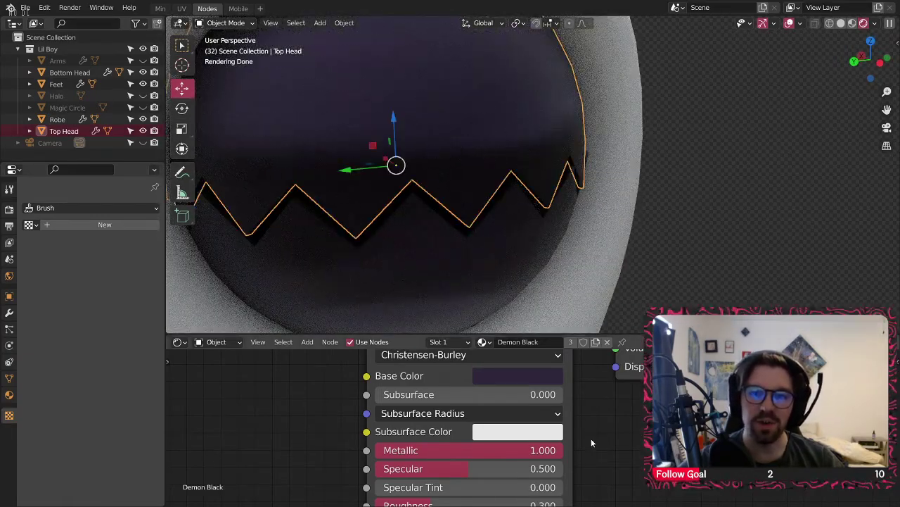
- Set the Roughness of the Demon Black material to 0.4
{"action": "scroll", "coordinate": [592, 434], "scroll_direction": "down", "scroll_amount": 8, "text": "shift"}
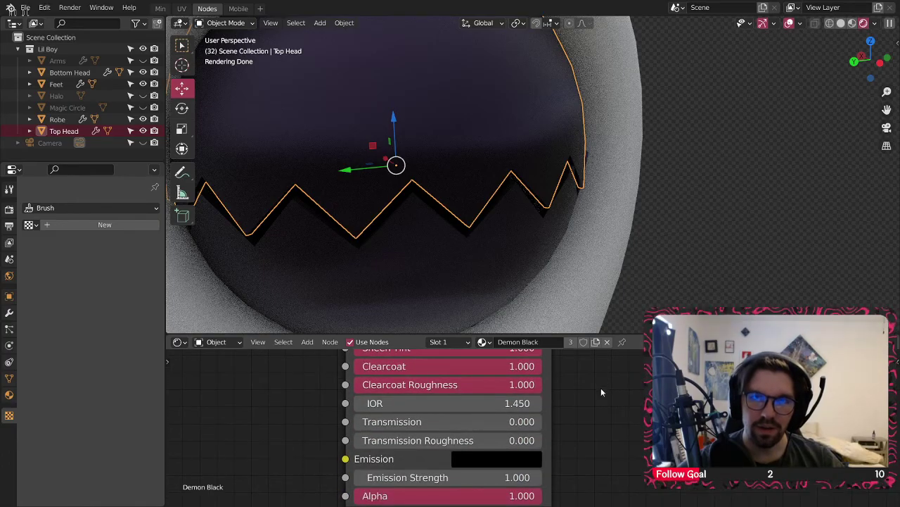
{"action": "left_click", "coordinate": [715, 220]}
{"action": "scroll", "coordinate": [633, 232], "scroll_direction": "down", "scroll_amount": 6}
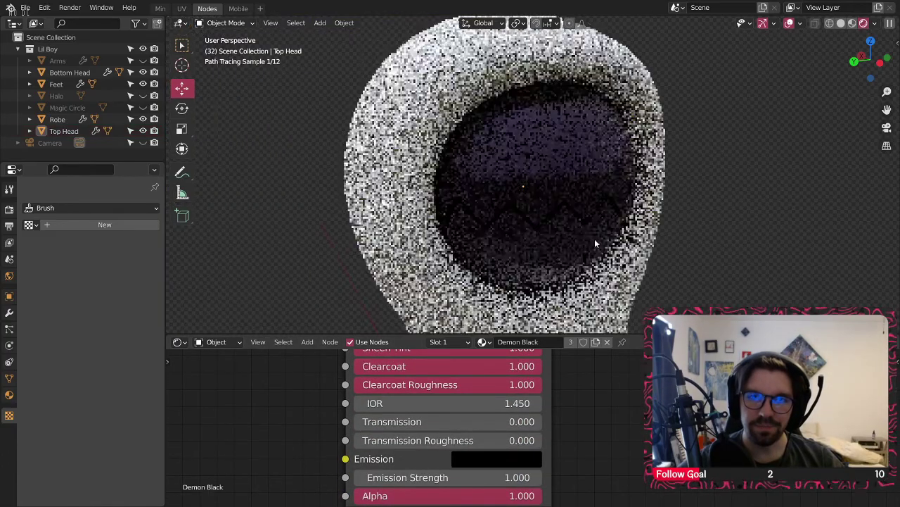
{"action": "scroll", "coordinate": [584, 225], "scroll_direction": "down", "scroll_amount": 2}
{"action": "middle_click_drag", "start_coordinate": [573, 215], "coordinate": [519, 181], "text": "shift"}
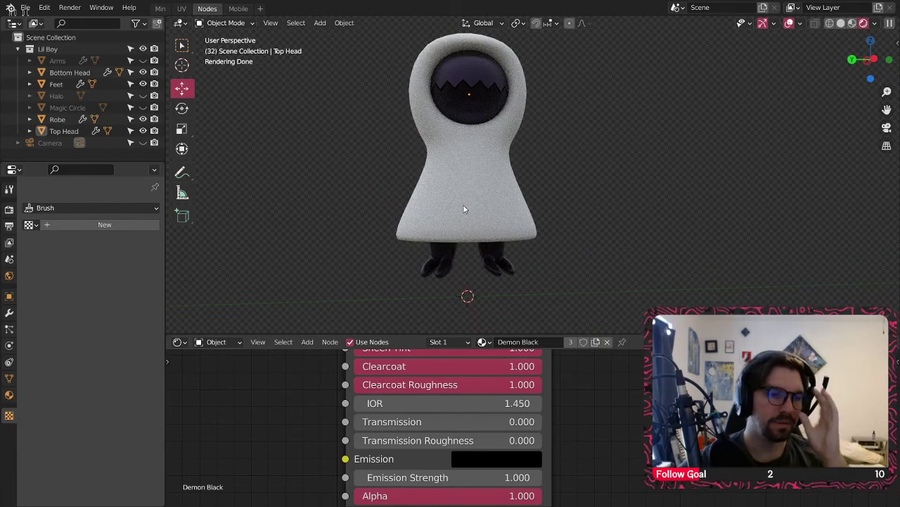
{"action": "middle_click_drag", "start_coordinate": [587, 431], "coordinate": [612, 428]}
{"action": "double_click", "coordinate": [471, 426]}
{"action": "key", "text": "BackSpace"}
{"action": "type", "text": "0.4"}
{"action": "key", "text": "Return"}
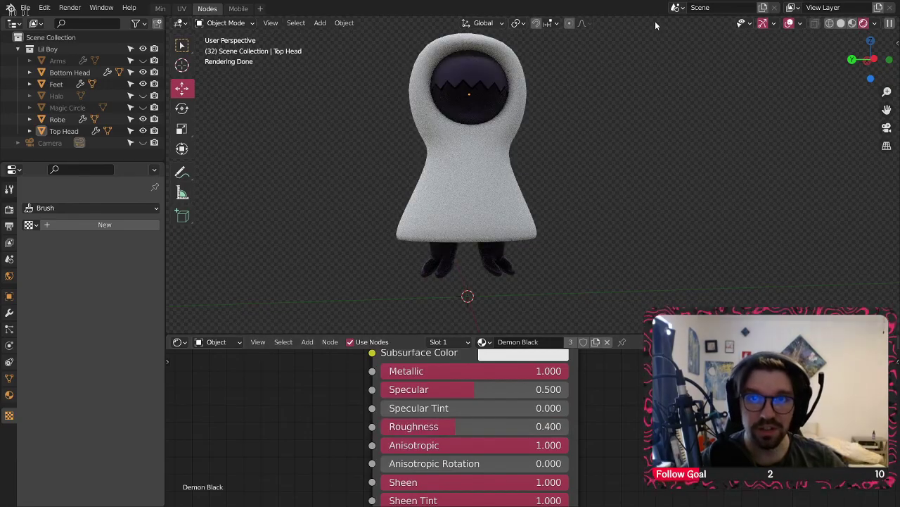
- Check the softer reflections on the dark head, both close up and from a distance
{"action": "scroll", "coordinate": [445, 146], "scroll_direction": "up", "scroll_amount": 8}
{"action": "scroll", "coordinate": [397, 121], "scroll_direction": "down", "scroll_amount": 2}
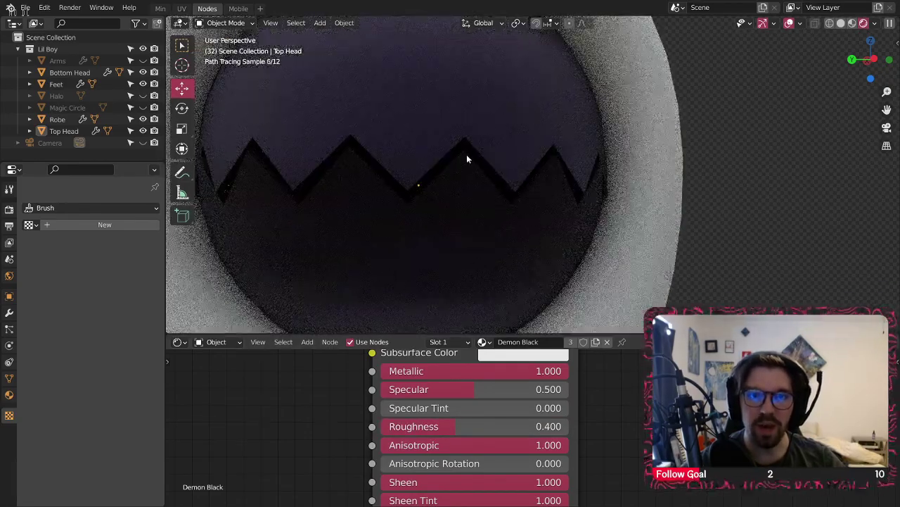
{"action": "scroll", "coordinate": [353, 183], "scroll_direction": "up", "scroll_amount": 4}
{"action": "scroll", "coordinate": [353, 181], "scroll_direction": "down", "scroll_amount": 3}
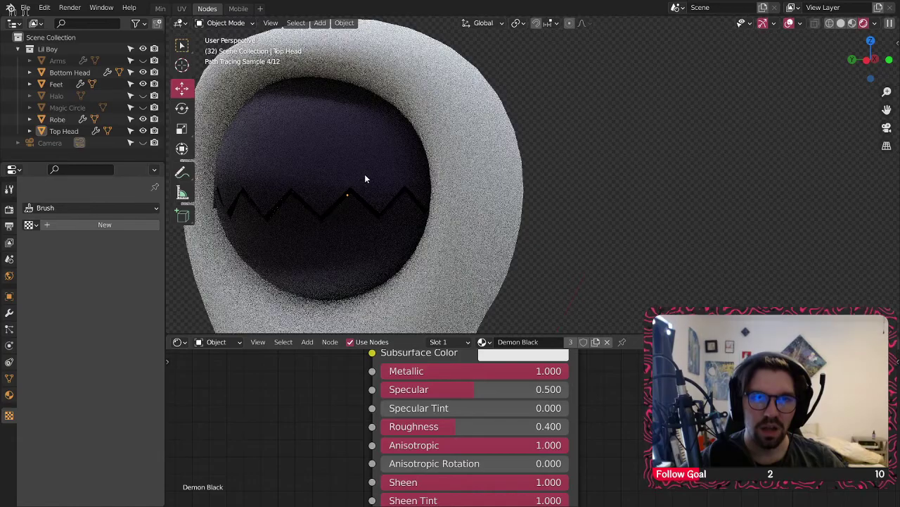
{"action": "scroll", "coordinate": [360, 173], "scroll_direction": "down", "scroll_amount": 2}
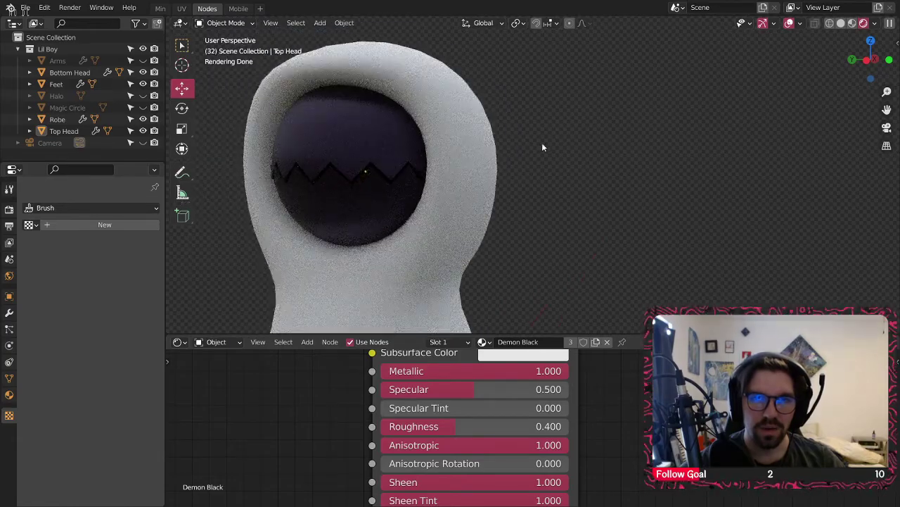
{"action": "scroll", "coordinate": [388, 142], "scroll_direction": "down", "scroll_amount": 3}
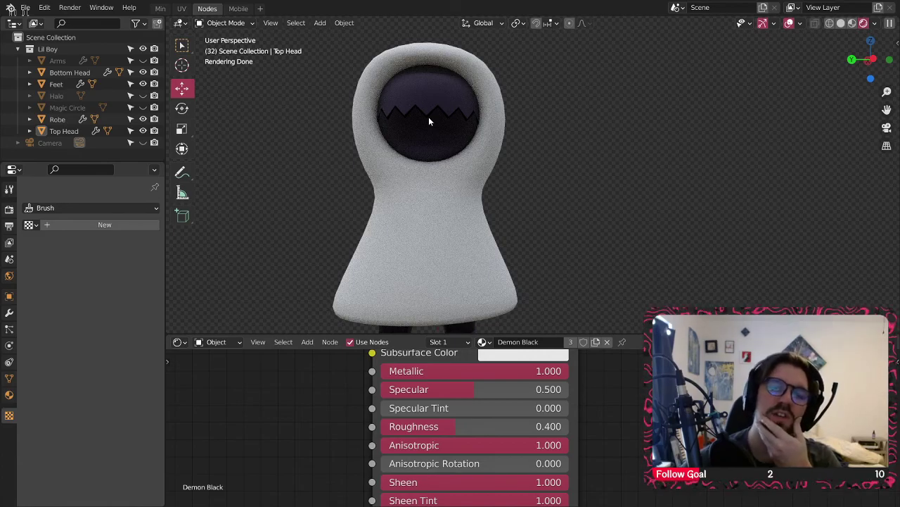
- Select the Robe and create a new material for it
{"action": "left_click", "coordinate": [429, 120]}
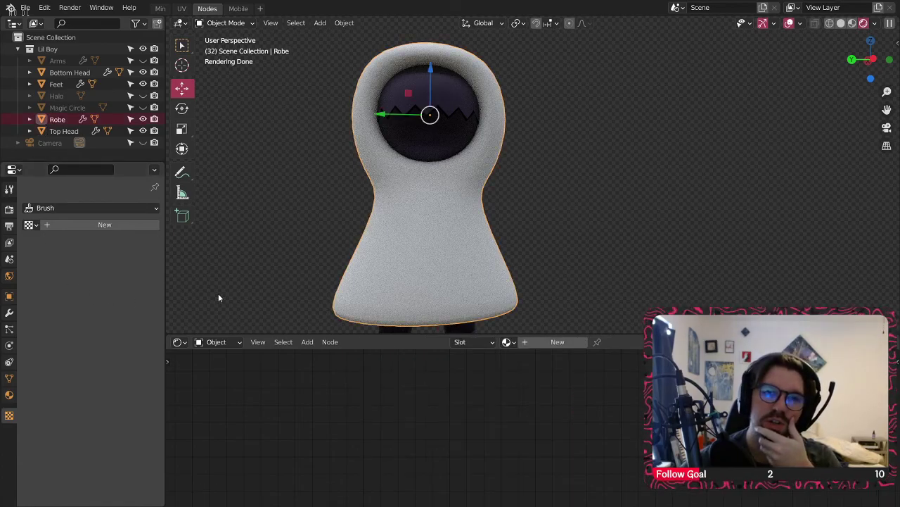
{"action": "left_click", "coordinate": [9, 312]}
{"action": "key", "text": "alt+a"}
{"action": "left_click", "coordinate": [434, 184]}
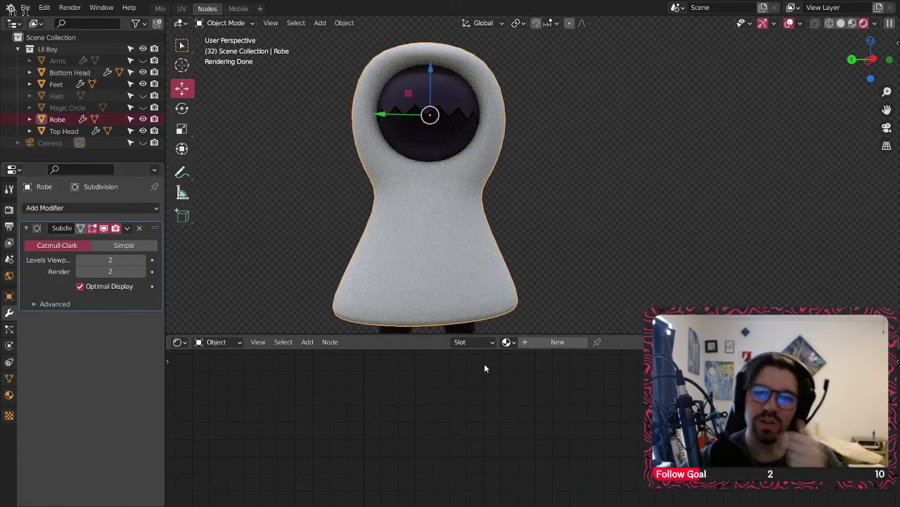
{"action": "left_click", "coordinate": [529, 331]}
{"action": "left_click", "coordinate": [515, 309]}
{"action": "left_click", "coordinate": [555, 342]}
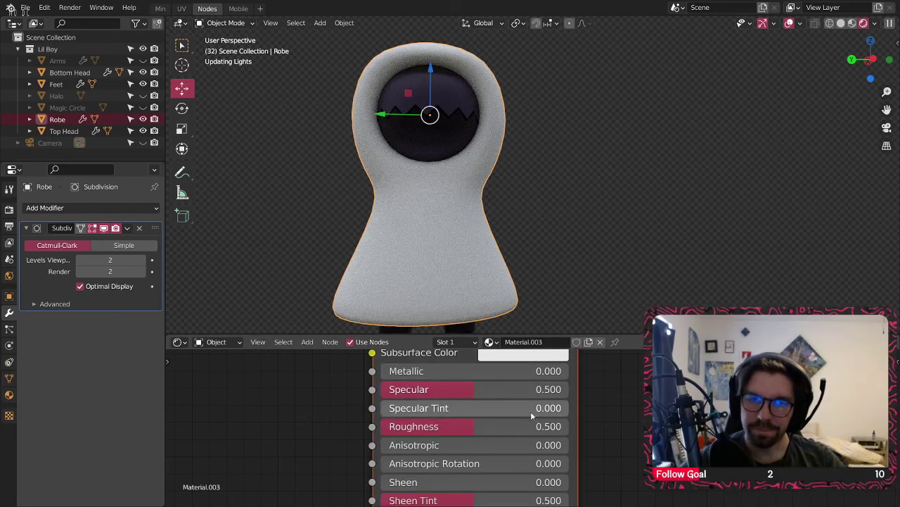
{"action": "middle_click_drag", "start_coordinate": [605, 385], "coordinate": [605, 428]}
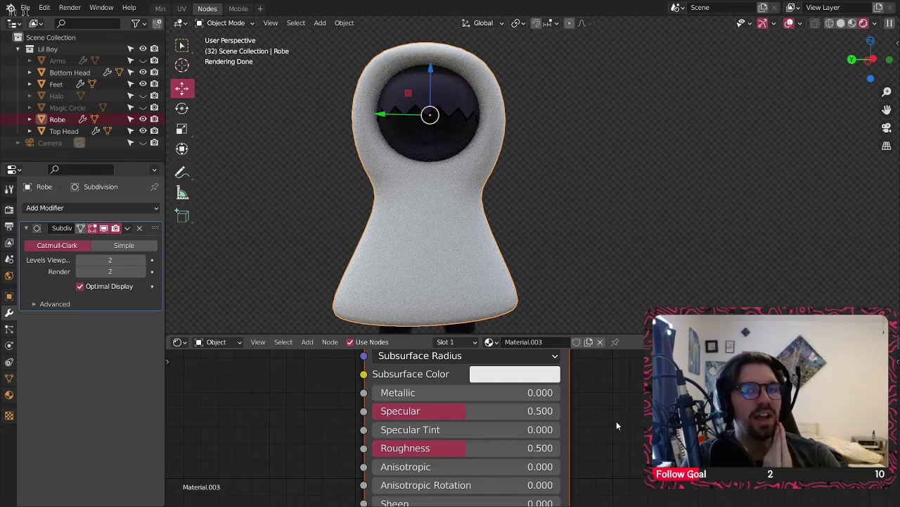
{"action": "scroll", "coordinate": [600, 405], "scroll_direction": "down", "scroll_amount": 3}
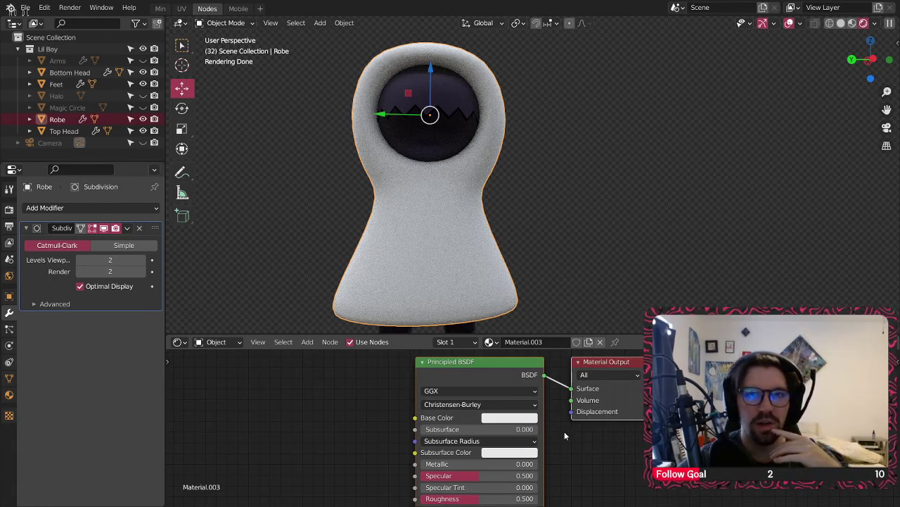
- Return to the Top Head and try a white emission color with lightness 1.000 on Demon Black
{"action": "scroll", "coordinate": [457, 101], "scroll_direction": "up", "scroll_amount": 4}
{"action": "left_click", "coordinate": [443, 87]}
{"action": "left_click", "coordinate": [560, 144]}
{"action": "scroll", "coordinate": [462, 145], "scroll_direction": "up", "scroll_amount": 2}
{"action": "scroll", "coordinate": [445, 146], "scroll_direction": "up", "scroll_amount": 1}
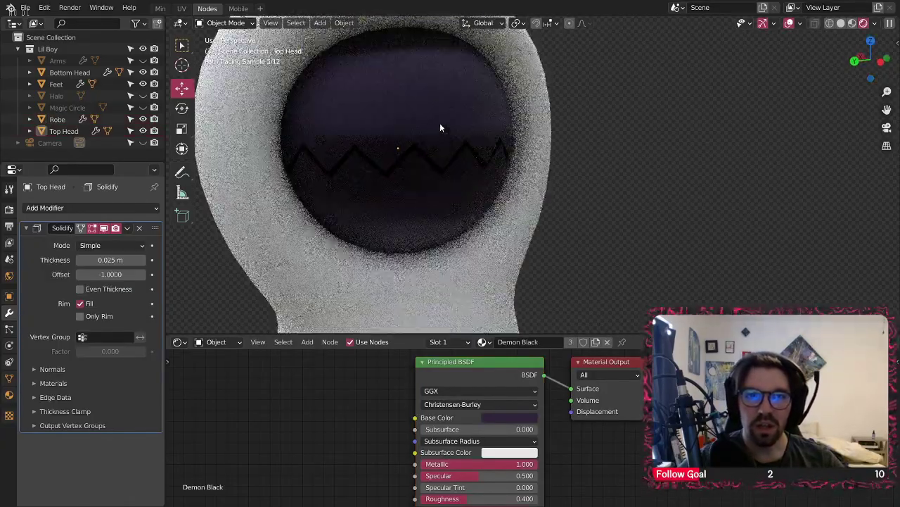
{"action": "left_click", "coordinate": [440, 124]}
{"action": "middle_click_drag", "start_coordinate": [624, 454], "coordinate": [595, 362]}
{"action": "scroll", "coordinate": [476, 400], "scroll_direction": "up", "scroll_amount": 3}
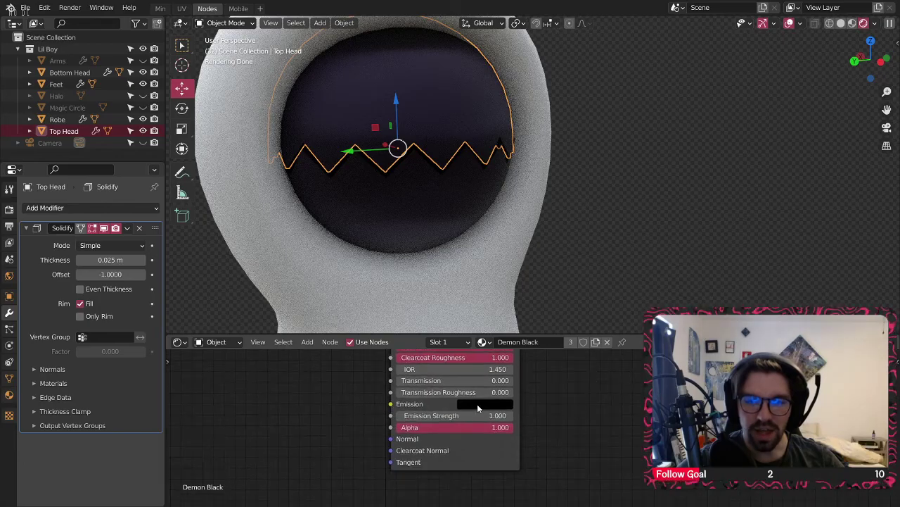
{"action": "left_click", "coordinate": [477, 411]}
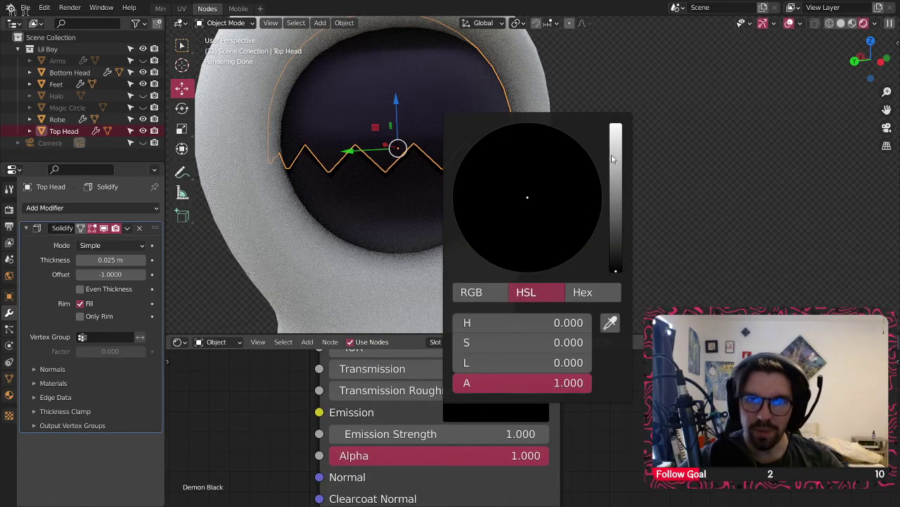
{"action": "left_click_drag", "start_coordinate": [509, 361], "coordinate": [591, 362]}
{"action": "left_click", "coordinate": [590, 194]}
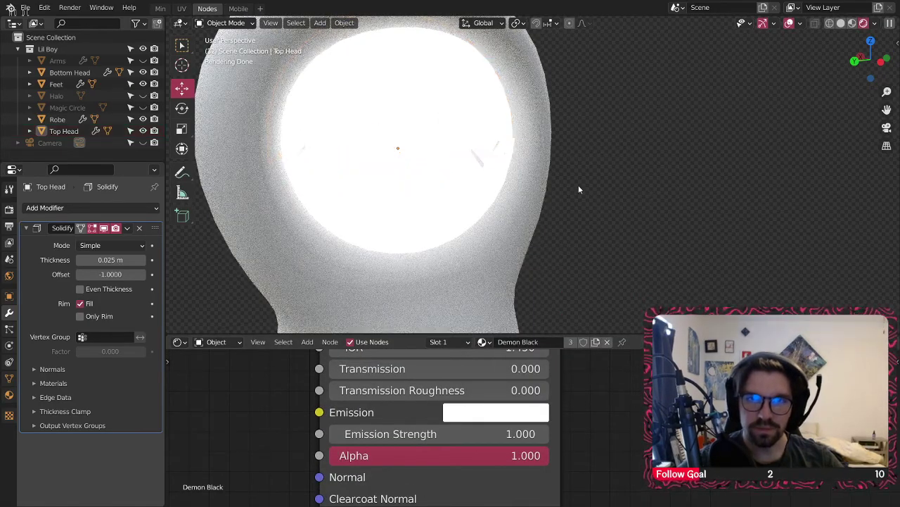
- Examine how the emission affects the head and the surrounding robe, both near and far
{"action": "scroll", "coordinate": [508, 113], "scroll_direction": "down", "scroll_amount": 5}
{"action": "scroll", "coordinate": [505, 113], "scroll_direction": "up", "scroll_amount": 3}
{"action": "scroll", "coordinate": [502, 120], "scroll_direction": "down", "scroll_amount": 3}
{"action": "middle_click_drag", "start_coordinate": [526, 192], "coordinate": [491, 142], "text": "shift"}
{"action": "middle_click_drag", "start_coordinate": [472, 108], "coordinate": [466, 151], "text": "shift"}
{"action": "scroll", "coordinate": [466, 151], "scroll_direction": "up", "scroll_amount": 4}
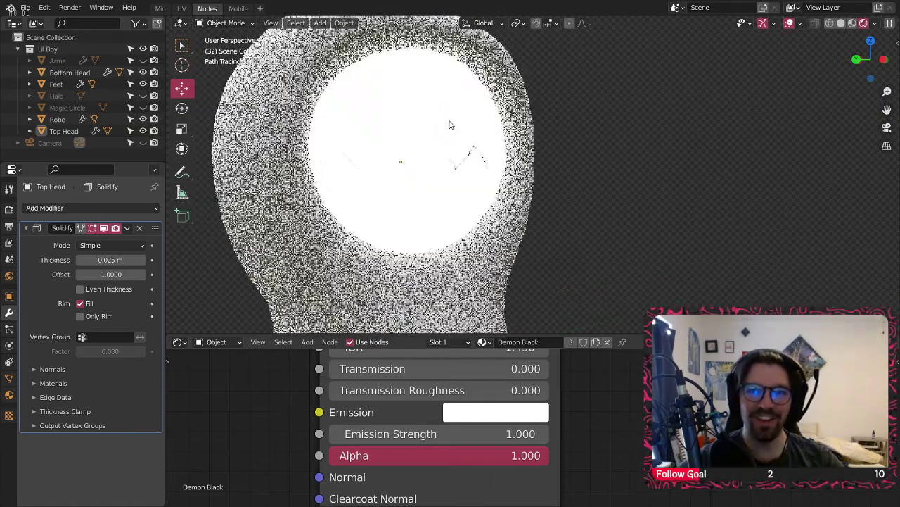
{"action": "scroll", "coordinate": [448, 114], "scroll_direction": "up", "scroll_amount": 2}
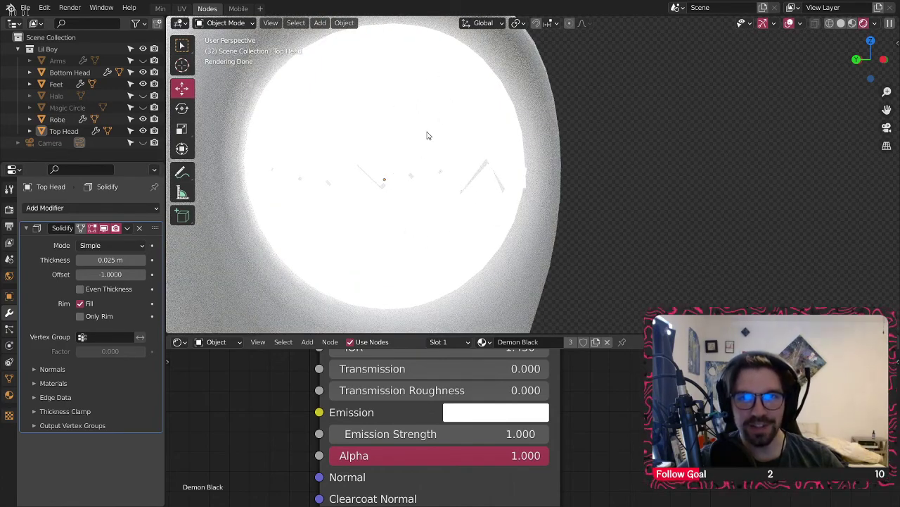
- Change the Demon Black emission color to a dark crimson with hue 0.976, saturation 1.000 and lightness 0.192
{"action": "left_click", "coordinate": [422, 137]}
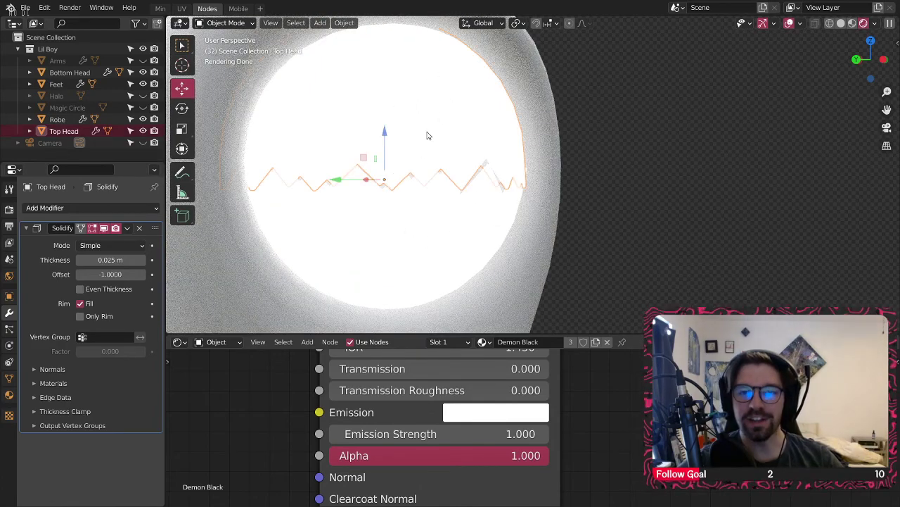
{"action": "left_click", "coordinate": [505, 415]}
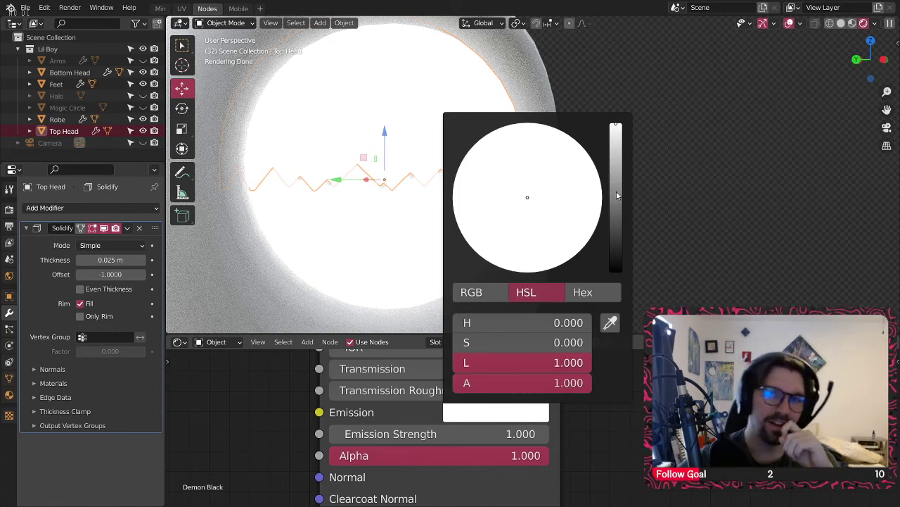
{"action": "left_click_drag", "start_coordinate": [617, 191], "coordinate": [614, 226]}
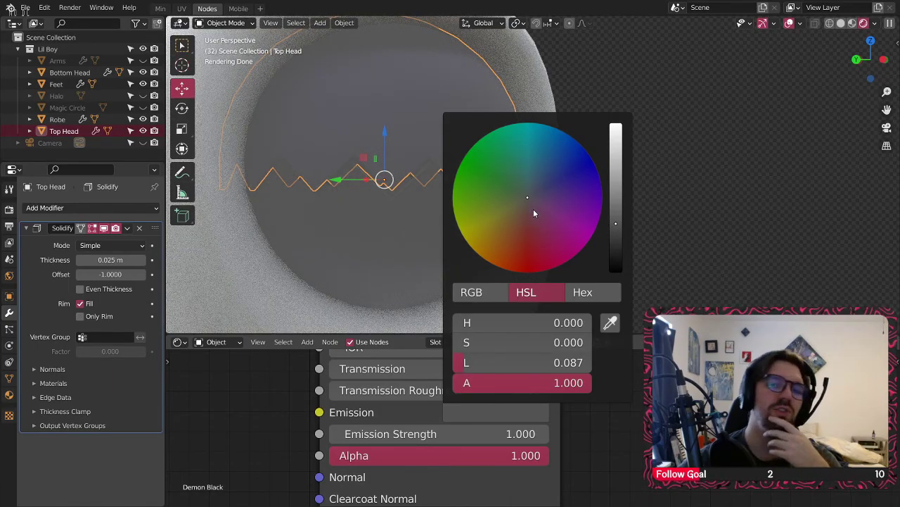
{"action": "left_click_drag", "start_coordinate": [534, 204], "coordinate": [558, 266]}
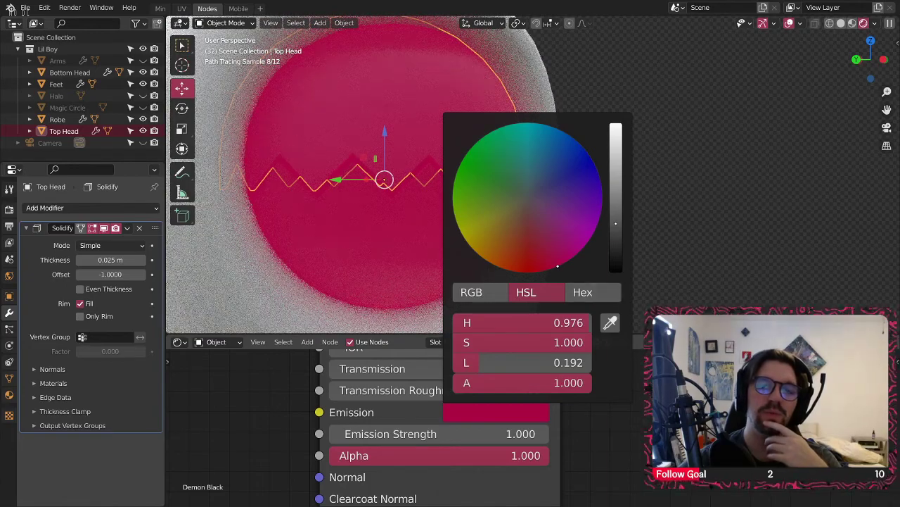
- Set the Emission Strength of Demon Black to -0.1 and check the head from the side
{"action": "left_click", "coordinate": [539, 433]}
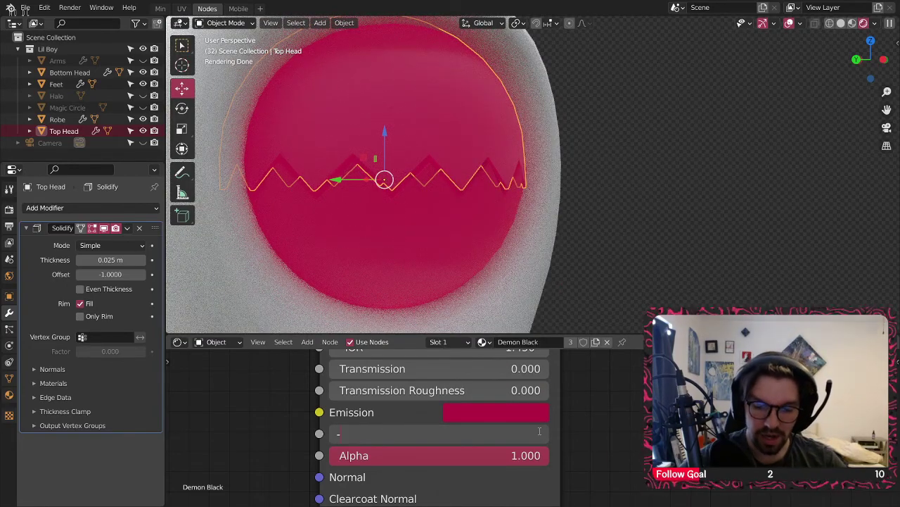
{"action": "type", "text": "-0.1"}
{"action": "key", "text": "Return"}
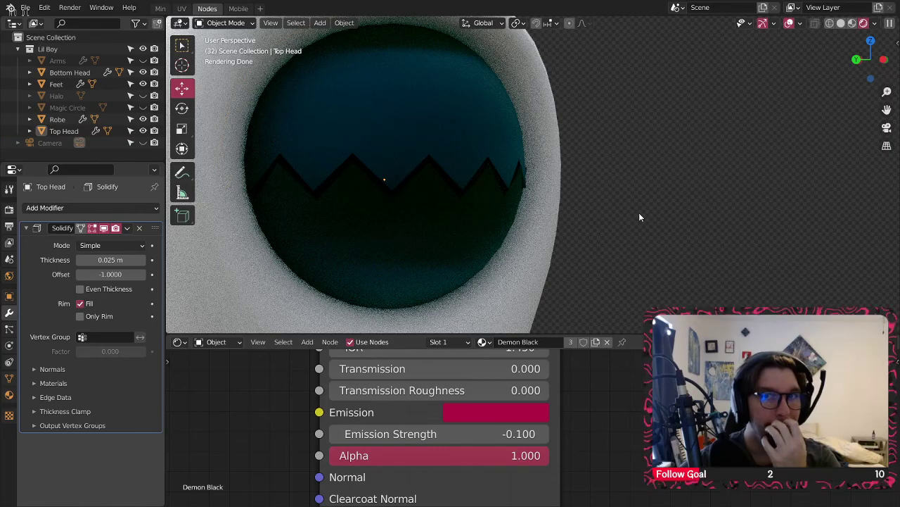
{"action": "middle_click_drag", "start_coordinate": [434, 120], "coordinate": [466, 115]}
- Reduce the saturation of the Demon Black emission color to a greyish pink
{"action": "left_click", "coordinate": [515, 409]}
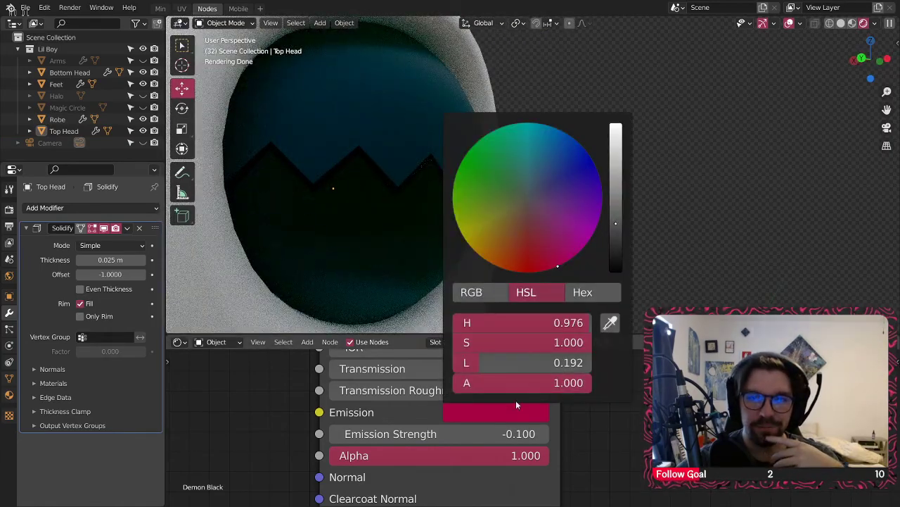
{"action": "left_click", "coordinate": [529, 208]}
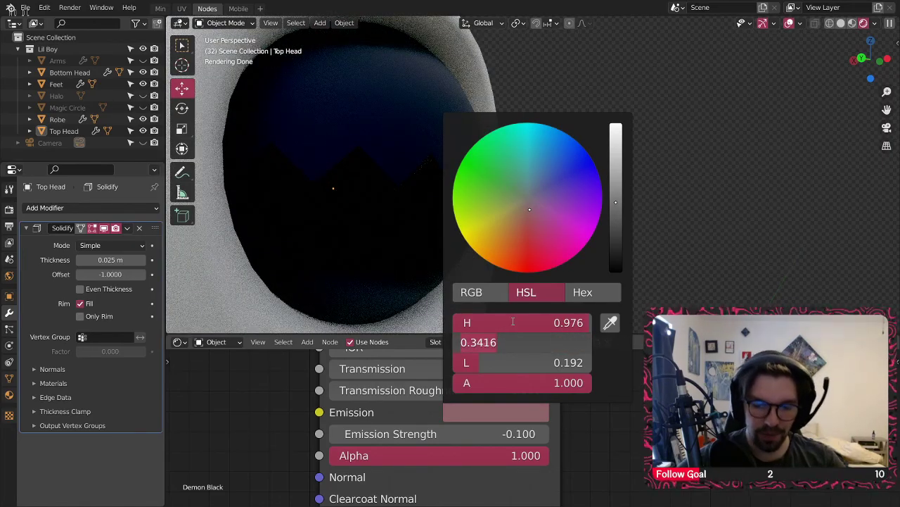
{"action": "type", "text": "1"}
{"action": "key", "text": "Return"}
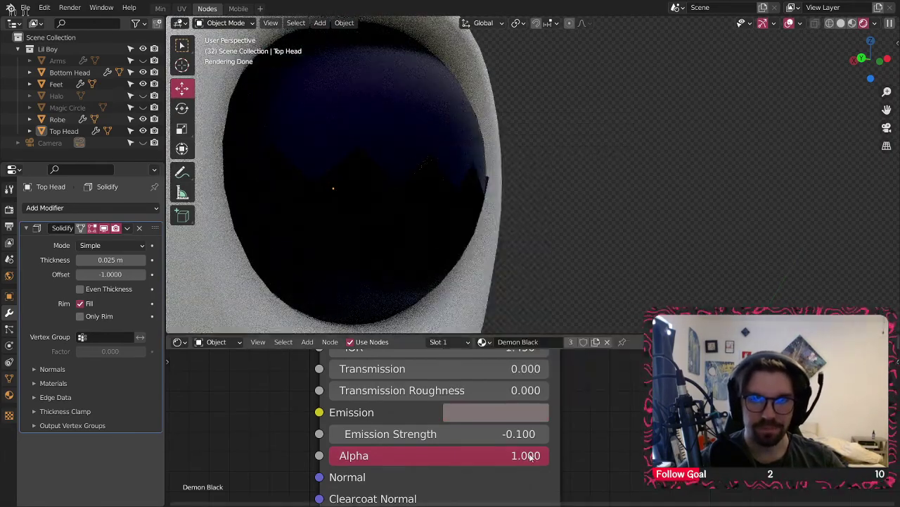
- Set the Emission Strength of Demon Black to -0.01
{"action": "left_click", "coordinate": [531, 435]}
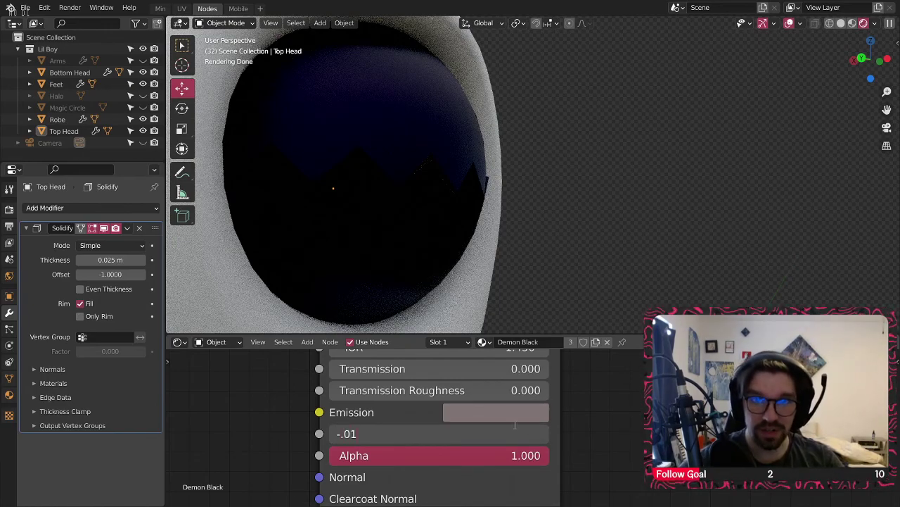
{"action": "type", "text": "-.01"}
{"action": "key", "text": "Return"}
- Set the Emission Strength of Demon Black to -0.04 and check the head from the front
{"action": "left_click", "coordinate": [368, 435]}
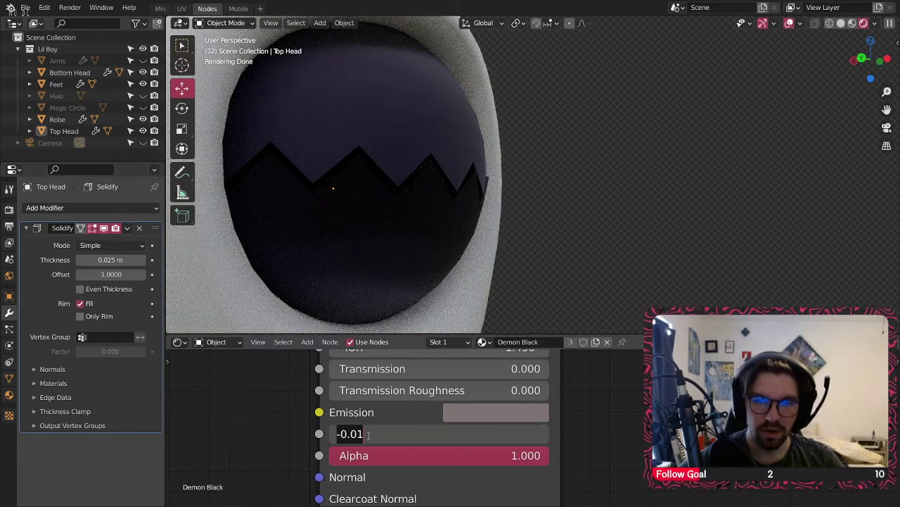
{"action": "key", "text": "Return"}
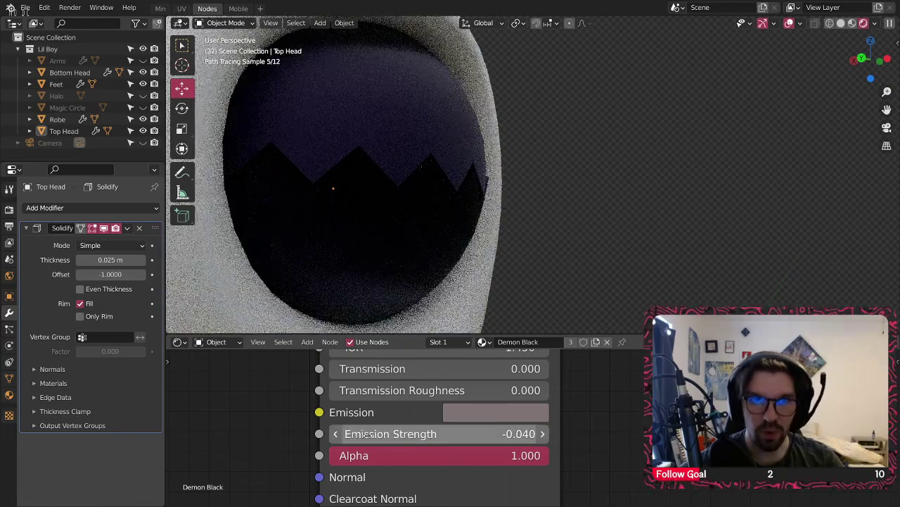
{"action": "scroll", "coordinate": [533, 166], "scroll_direction": "down", "scroll_amount": 3}
{"action": "middle_click_drag", "start_coordinate": [533, 166], "coordinate": [442, 173]}
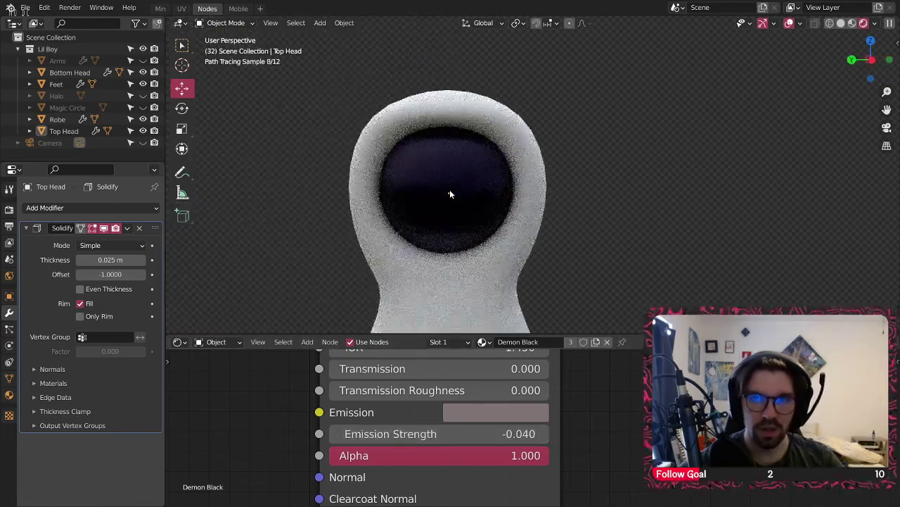
{"action": "scroll", "coordinate": [441, 190], "scroll_direction": "up", "scroll_amount": 5}
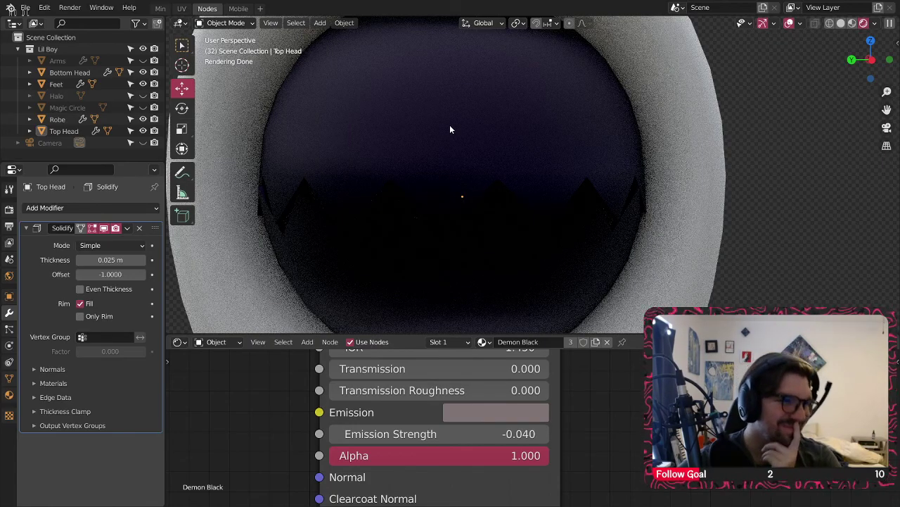
{"action": "scroll", "coordinate": [487, 162], "scroll_direction": "up", "scroll_amount": 2}
- Set the Emission Strength of Demon Black to -0.02 and check the head from several angles and the whole character
{"action": "left_click", "coordinate": [513, 435]}
{"action": "key", "text": "Return"}
{"action": "scroll", "coordinate": [414, 154], "scroll_direction": "down", "scroll_amount": 3}
{"action": "mouse_move", "coordinate": [444, 192]}
{"action": "middle_mouse_down"}
{"action": "mouse_move", "coordinate": [419, 144]}
{"action": "mouse_move", "coordinate": [377, 161]}
{"action": "mouse_move", "coordinate": [437, 143]}
{"action": "mouse_move", "coordinate": [407, 166]}
{"action": "middle_mouse_up"}
{"action": "scroll", "coordinate": [430, 156], "scroll_direction": "up", "scroll_amount": 2}
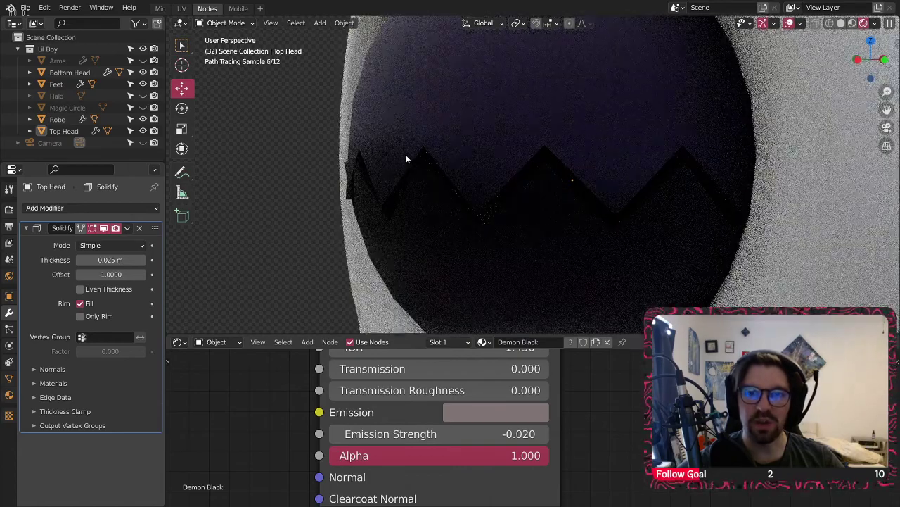
{"action": "middle_click_drag", "start_coordinate": [441, 145], "coordinate": [502, 137]}
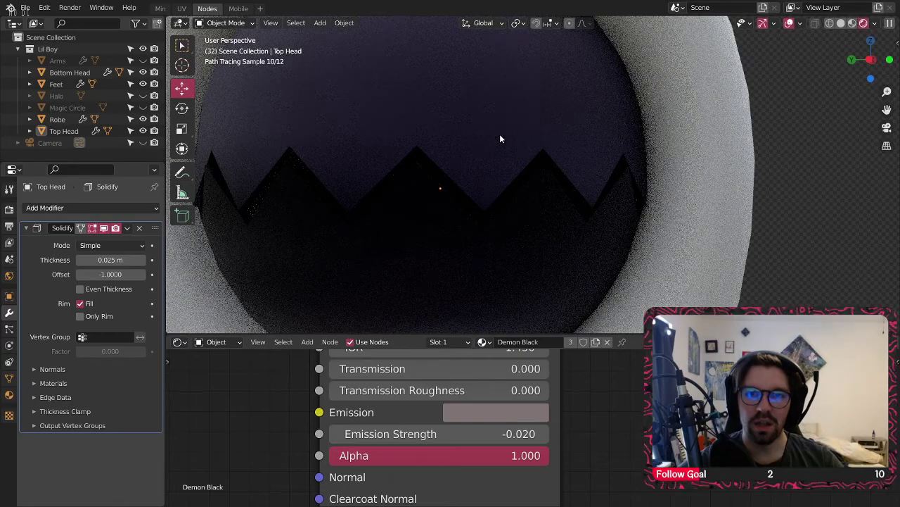
{"action": "scroll", "coordinate": [499, 135], "scroll_direction": "down", "scroll_amount": 5}
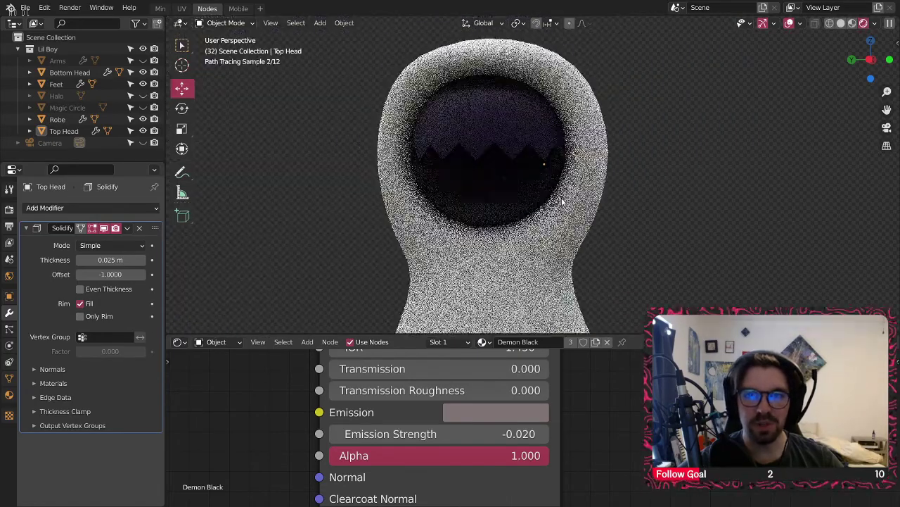
{"action": "scroll", "coordinate": [568, 190], "scroll_direction": "down", "scroll_amount": 4}
{"action": "mouse_move", "coordinate": [535, 242]}
{"action": "middle_mouse_down", "text": "shift"}
{"action": "mouse_move", "coordinate": [451, 236]}
{"action": "mouse_move", "coordinate": [482, 225]}
{"action": "middle_mouse_up", "text": "shift"}
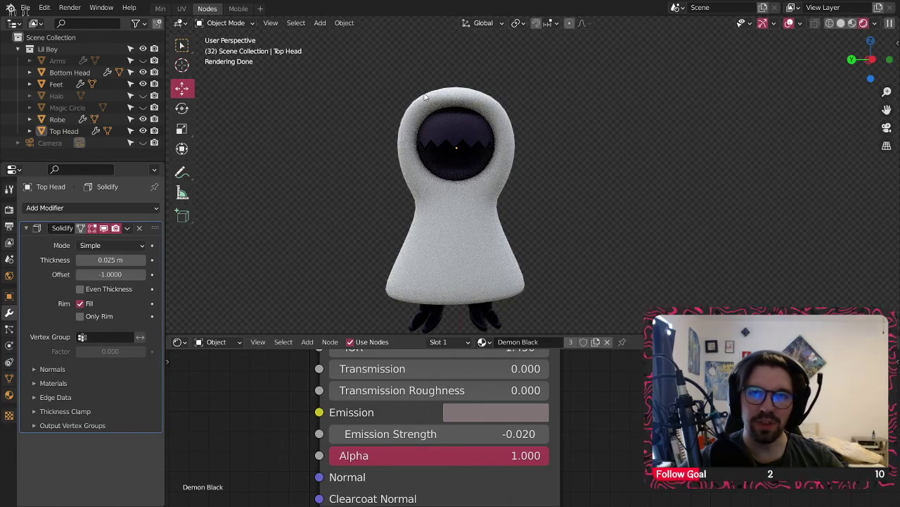
- Select the robe to bring up its material nodes
{"action": "left_click", "coordinate": [486, 260]}
{"action": "scroll", "coordinate": [557, 373], "scroll_direction": "down", "scroll_amount": 4}
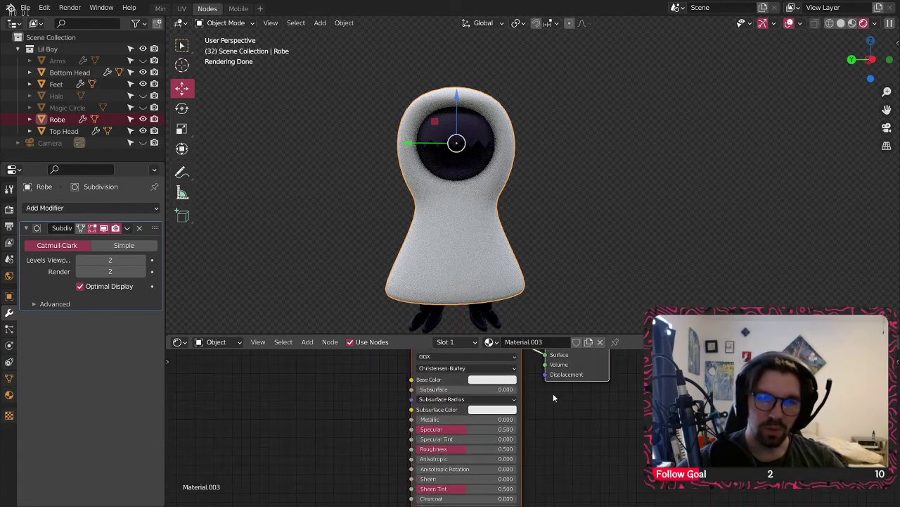
{"action": "scroll", "coordinate": [552, 398], "scroll_direction": "up", "scroll_amount": 3}
- Try a saturated green and a hot pink as the robe's base color
{"action": "left_click", "coordinate": [539, 429]}
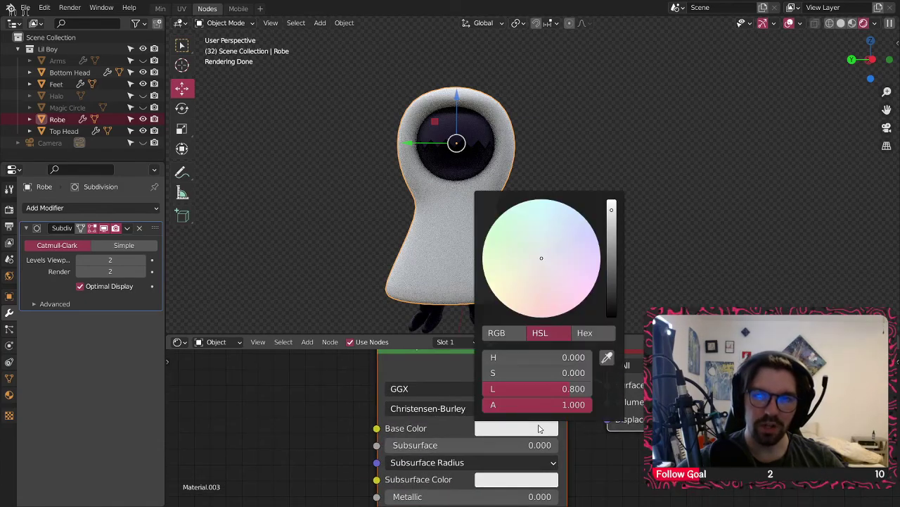
{"action": "left_click_drag", "start_coordinate": [611, 231], "coordinate": [611, 260]}
{"action": "left_click", "coordinate": [522, 204]}
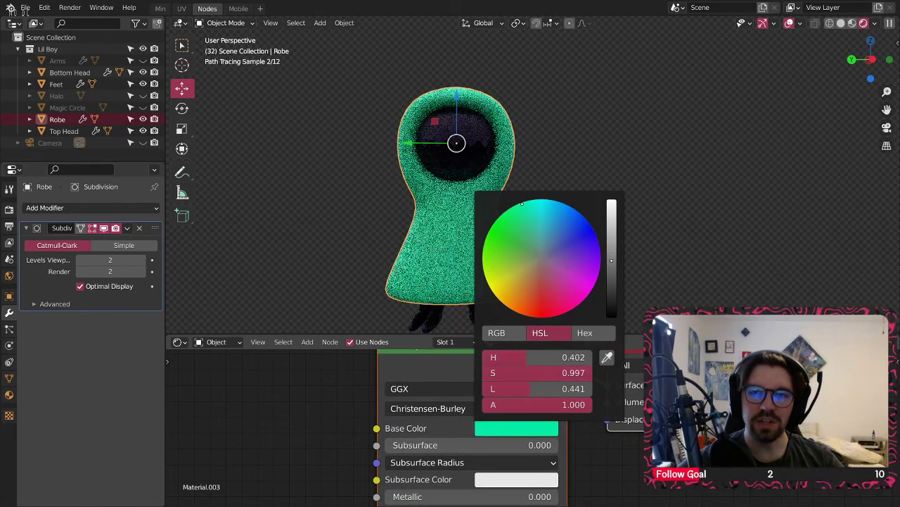
{"action": "left_click", "coordinate": [574, 307]}
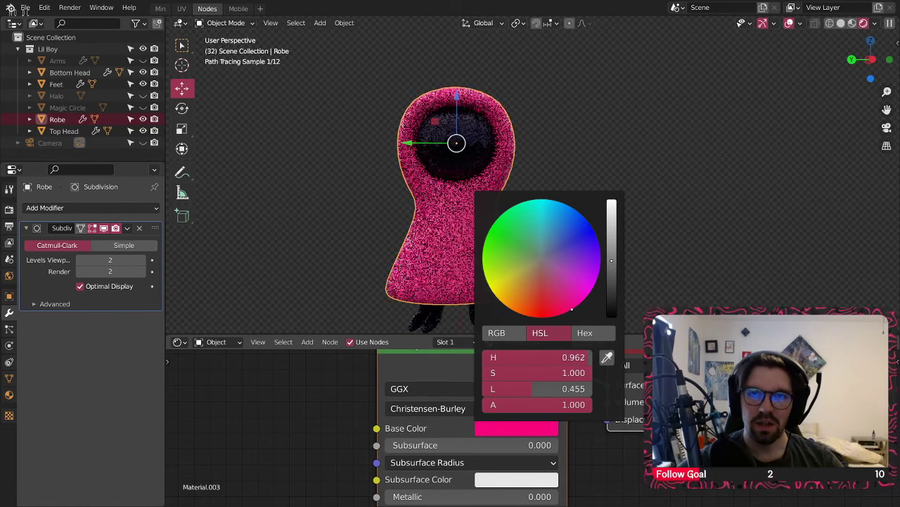
- Change the robe's base color to a dark green with hue 0.317, saturation 0.893 and lightness 0.054
{"action": "mouse_move", "coordinate": [574, 308]}
{"action": "left_mouse_down"}
{"action": "mouse_move", "coordinate": [580, 213]}
{"action": "mouse_move", "coordinate": [546, 199]}
{"action": "mouse_move", "coordinate": [495, 220]}
{"action": "mouse_move", "coordinate": [513, 254]}
{"action": "left_mouse_up"}
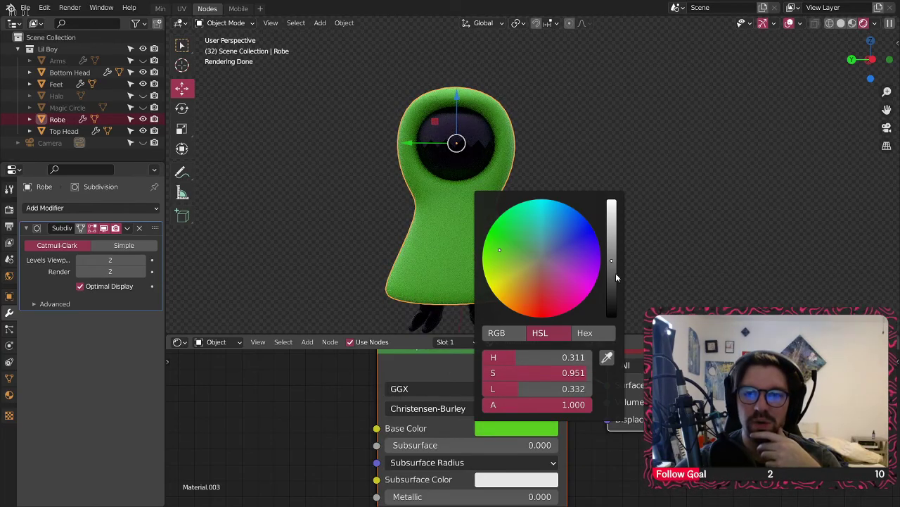
{"action": "left_click_drag", "start_coordinate": [612, 273], "coordinate": [611, 298]}
{"action": "mouse_move", "coordinate": [495, 250]}
{"action": "left_mouse_down"}
{"action": "mouse_move", "coordinate": [513, 248]}
{"action": "mouse_move", "coordinate": [483, 247]}
{"action": "mouse_move", "coordinate": [503, 245]}
{"action": "left_mouse_up"}
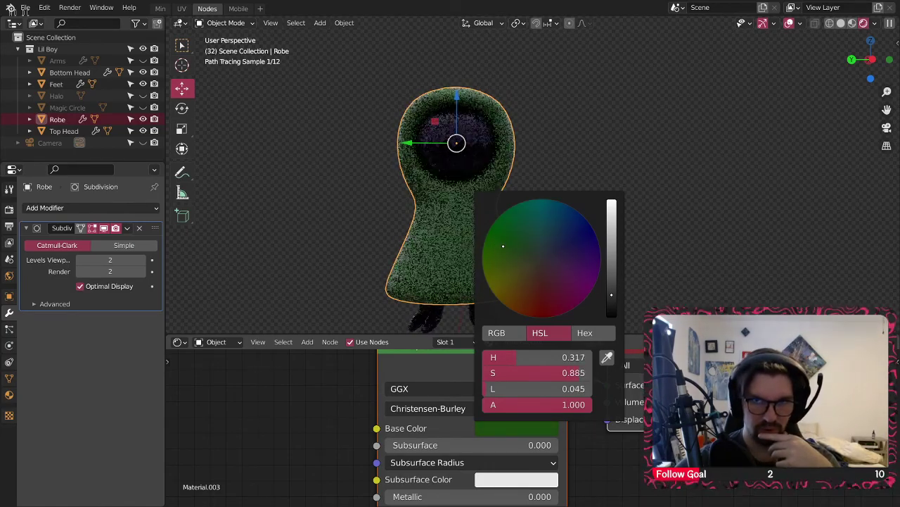
{"action": "left_click", "coordinate": [329, 197]}
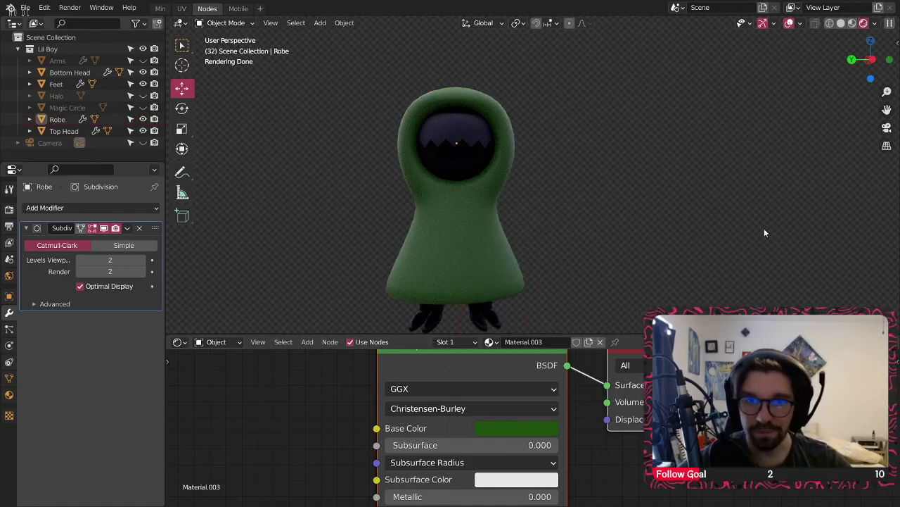
- Set the robe's base color to hex #535F55 and check it up close at an angle
{"action": "scroll", "coordinate": [540, 448], "scroll_direction": "up", "scroll_amount": 3}
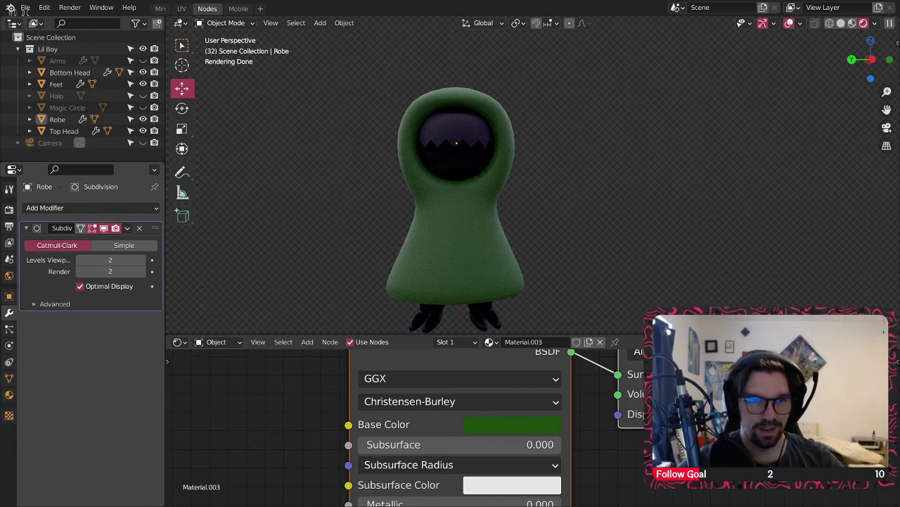
{"action": "left_click", "coordinate": [531, 429]}
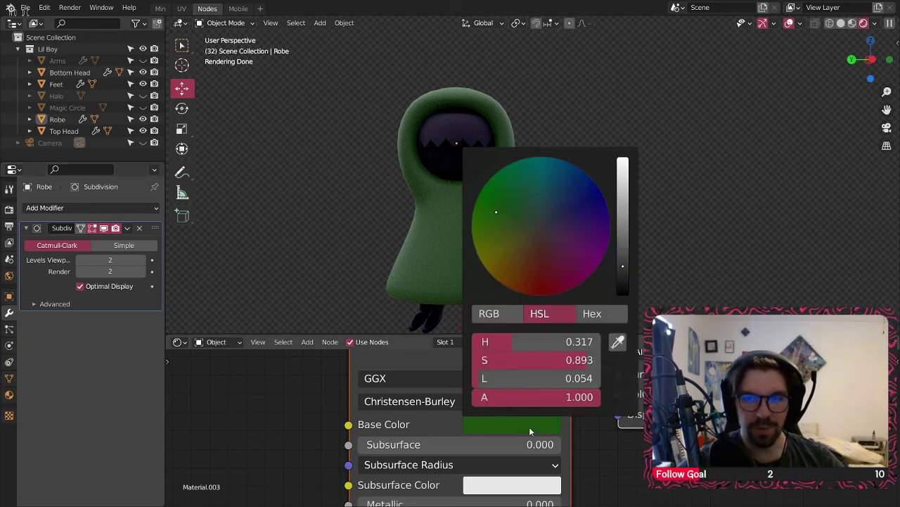
{"action": "left_click", "coordinate": [612, 319]}
{"action": "left_click", "coordinate": [562, 344]}
{"action": "type", "text": "#535F55"}
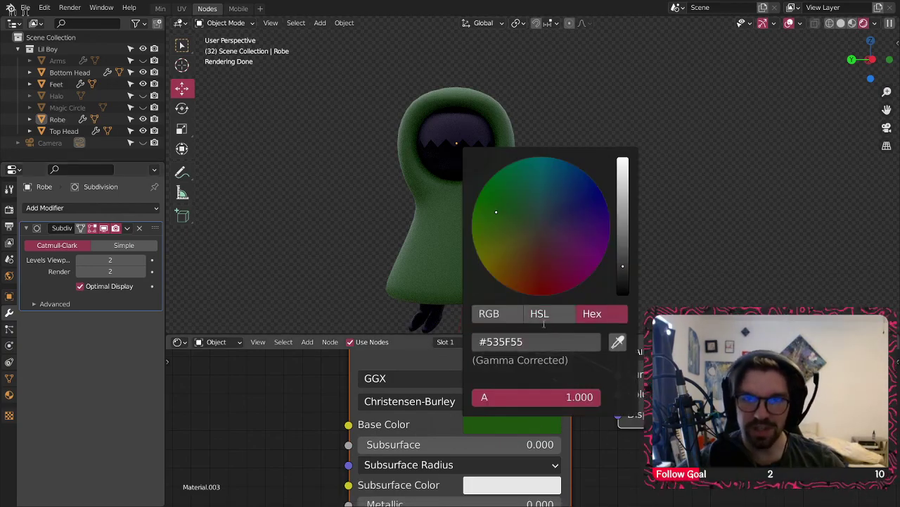
{"action": "scroll", "coordinate": [437, 209], "scroll_direction": "up", "scroll_amount": 5}
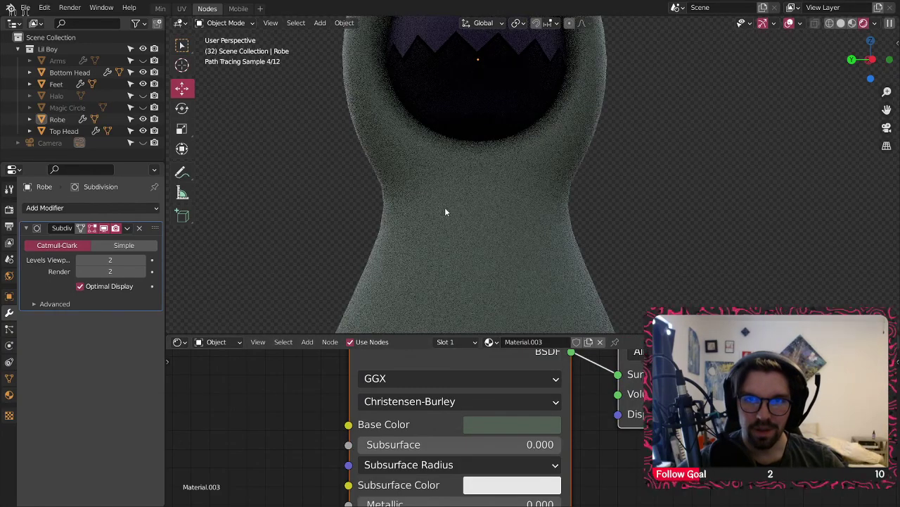
{"action": "middle_click_drag", "start_coordinate": [447, 209], "coordinate": [403, 209]}
{"action": "middle_click_drag", "start_coordinate": [475, 209], "coordinate": [386, 230], "text": "shift"}
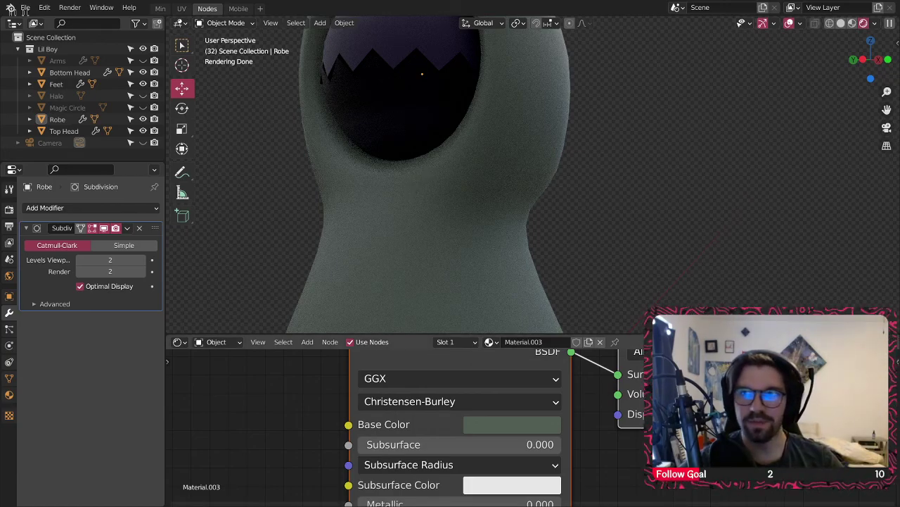
- Set the robe's base color saturation to 0.3 and lightness to 0.15
{"action": "left_click", "coordinate": [497, 427]}
{"action": "left_click", "coordinate": [540, 313]}
{"action": "left_click", "coordinate": [562, 357]}
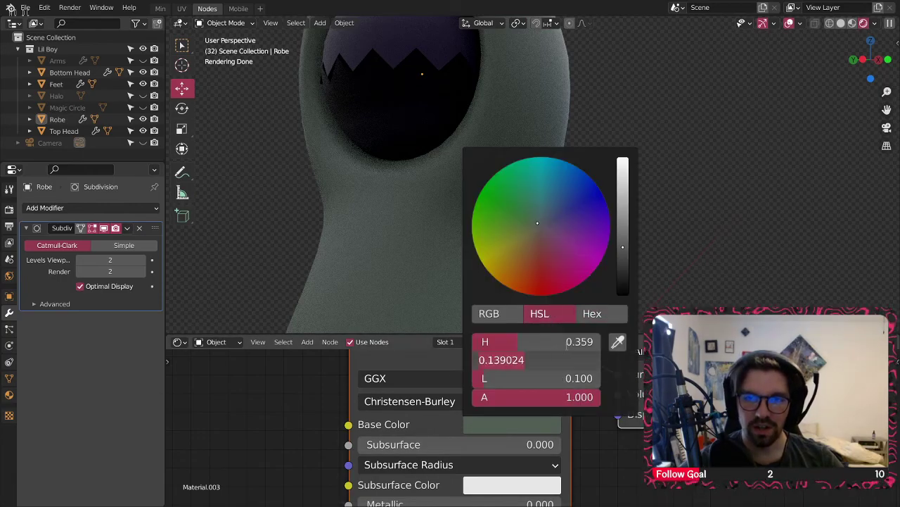
{"action": "type", "text": ".3"}
{"action": "key", "text": "Return"}
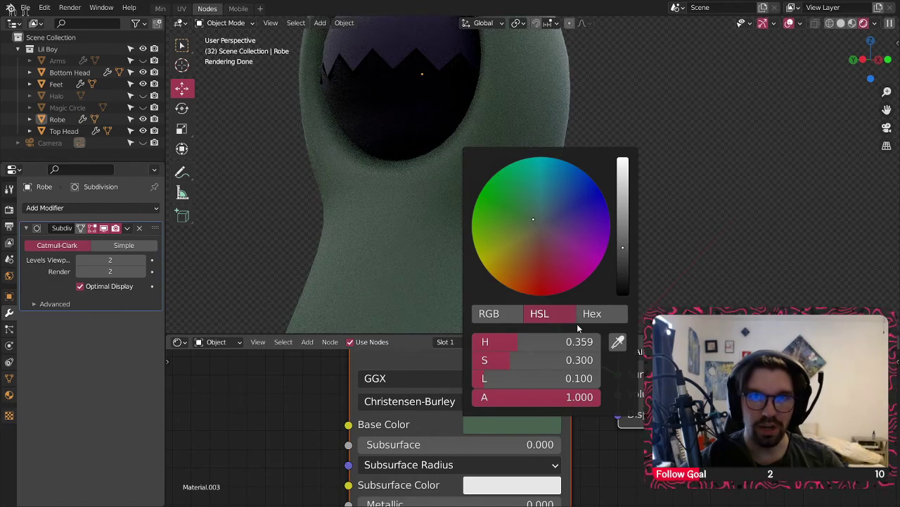
{"action": "left_click", "coordinate": [539, 374]}
{"action": "type", "text": ".15"}
{"action": "key", "text": "Return"}
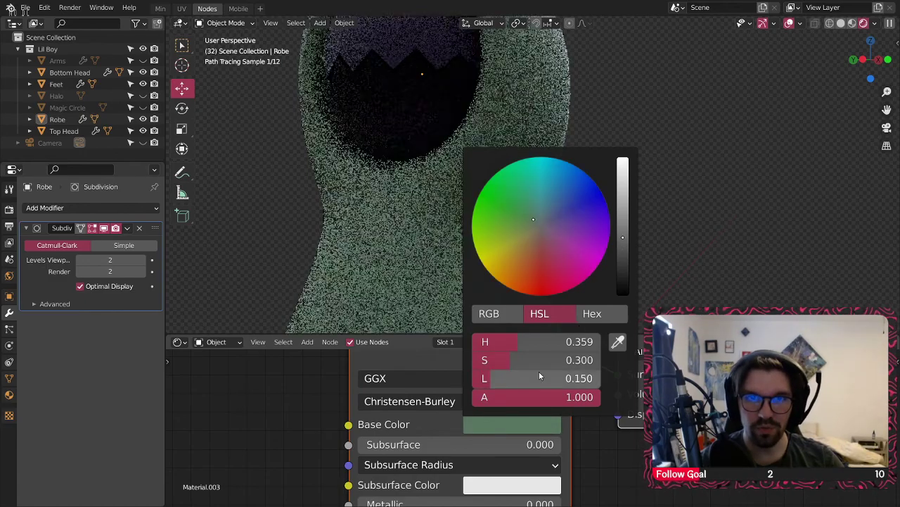
- Unhide the arms and compare the robe color with them from the front and side
{"action": "scroll", "coordinate": [570, 187], "scroll_direction": "down", "scroll_amount": 3}
{"action": "middle_click_drag", "start_coordinate": [571, 186], "coordinate": [613, 187]}
{"action": "middle_click_drag", "start_coordinate": [594, 249], "coordinate": [471, 243], "text": "shift"}
{"action": "scroll", "coordinate": [446, 210], "scroll_direction": "down", "scroll_amount": 3}
{"action": "middle_click_drag", "start_coordinate": [445, 210], "coordinate": [432, 220]}
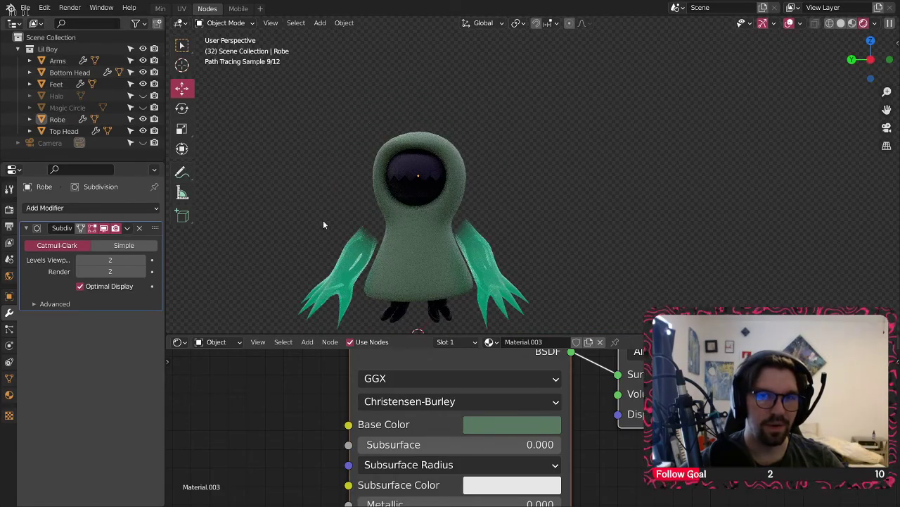
{"action": "mouse_move", "coordinate": [341, 223]}
{"action": "middle_mouse_down"}
{"action": "mouse_move", "coordinate": [287, 221]}
{"action": "mouse_move", "coordinate": [436, 221]}
{"action": "mouse_move", "coordinate": [459, 201]}
{"action": "middle_mouse_up"}
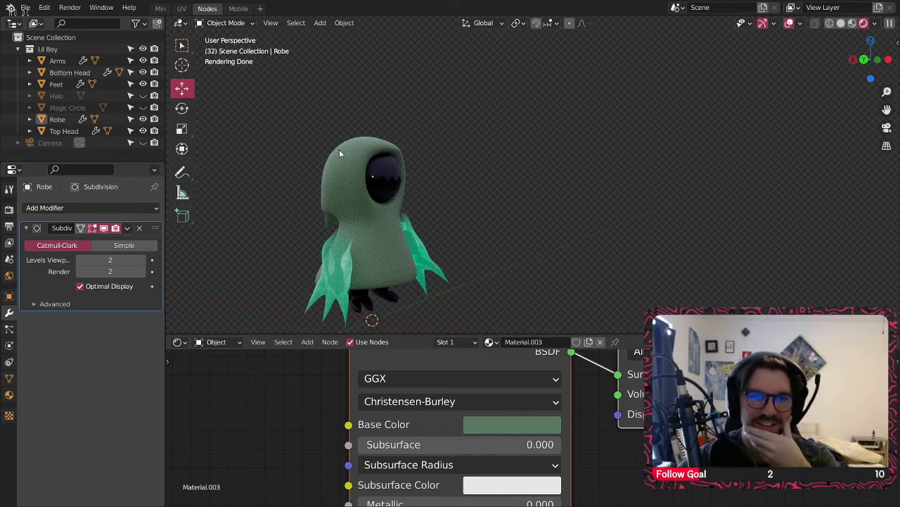
{"action": "scroll", "coordinate": [339, 150], "scroll_direction": "up", "scroll_amount": 4}
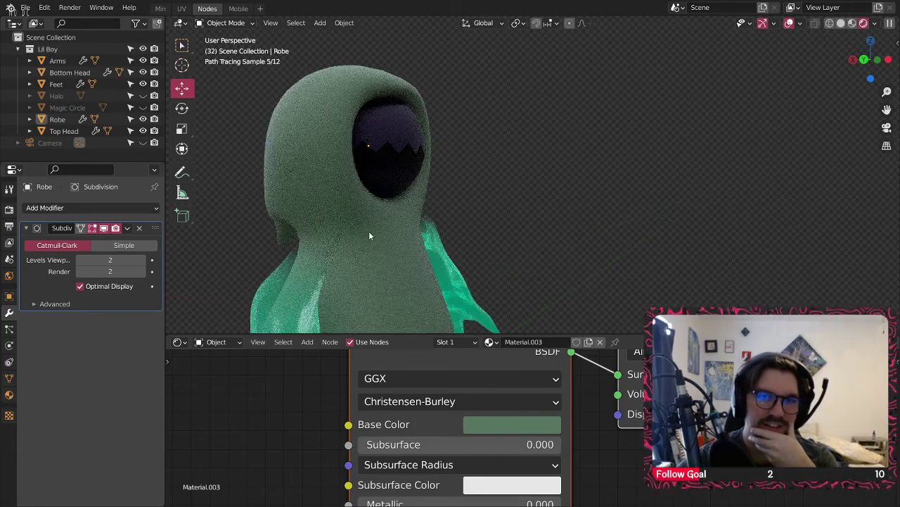
{"action": "middle_click_drag", "start_coordinate": [323, 254], "coordinate": [276, 260]}
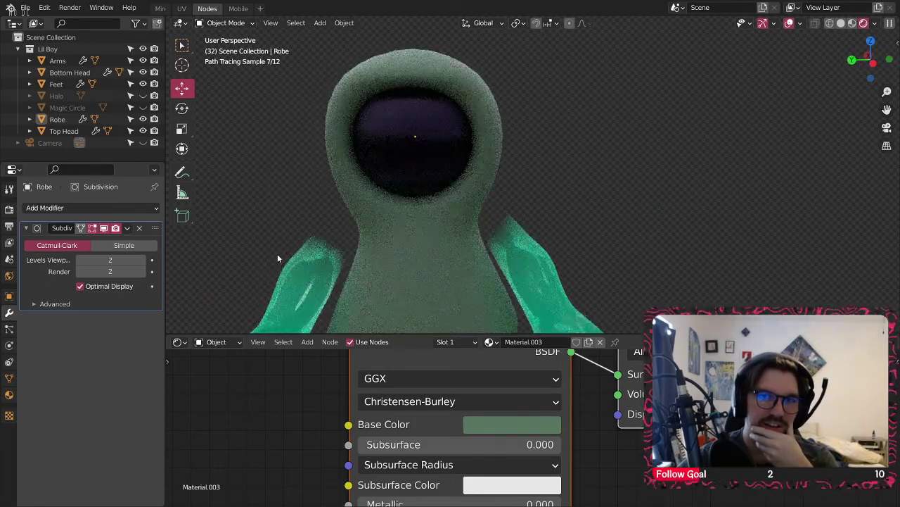
- Change the robe's base color to a vivid purple
{"action": "left_click", "coordinate": [485, 423]}
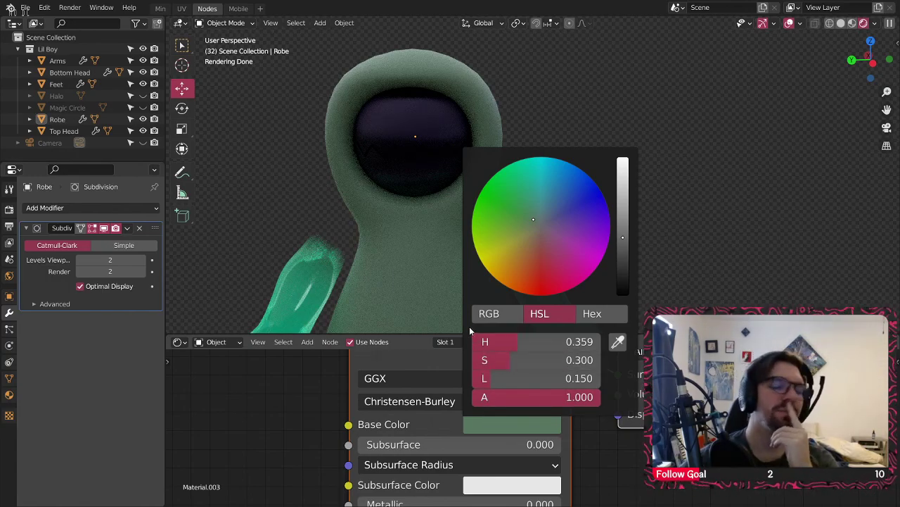
{"action": "mouse_move", "coordinate": [511, 168]}
{"action": "left_mouse_down"}
{"action": "mouse_move", "coordinate": [525, 159]}
{"action": "mouse_move", "coordinate": [474, 212]}
{"action": "mouse_move", "coordinate": [486, 266]}
{"action": "mouse_move", "coordinate": [501, 282]}
{"action": "mouse_move", "coordinate": [597, 201]}
{"action": "mouse_move", "coordinate": [598, 178]}
{"action": "mouse_move", "coordinate": [610, 235]}
{"action": "left_mouse_up"}
{"action": "scroll", "coordinate": [289, 401], "scroll_direction": "down", "scroll_amount": 2}
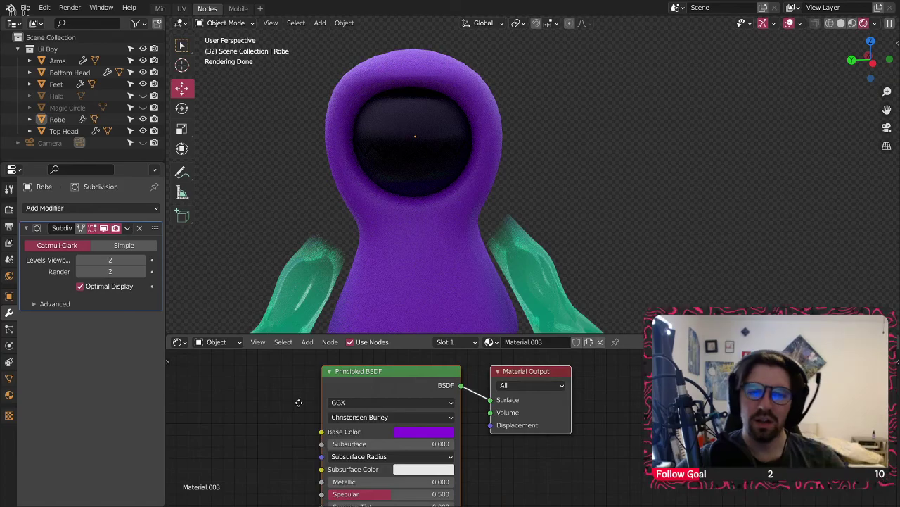
- Add a ColorRamp node to the robe material and connect its Color output to the Base Color of the Principled BSDF
{"action": "middle_click_drag", "start_coordinate": [289, 402], "coordinate": [353, 384]}
{"action": "left_click", "coordinate": [310, 343]}
{"action": "mouse_move", "coordinate": [330, 372]}
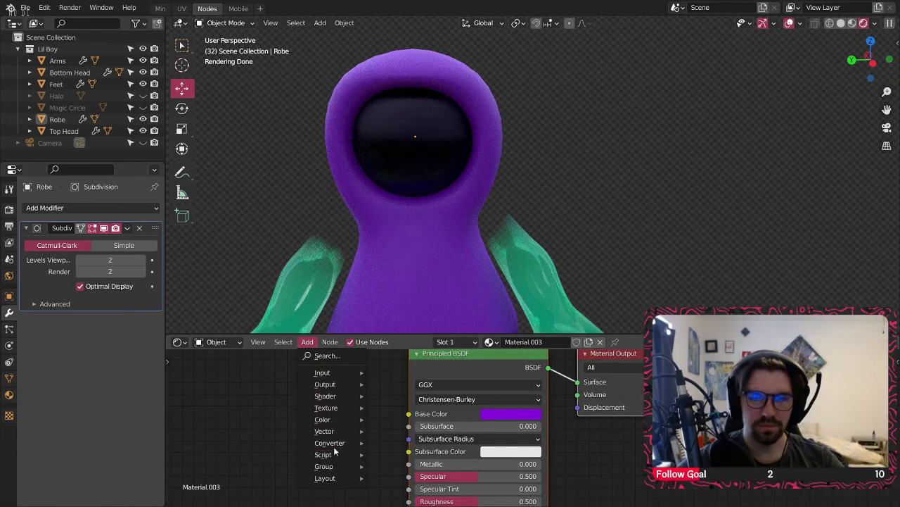
{"action": "mouse_move", "coordinate": [337, 444]}
{"action": "left_click", "coordinate": [413, 302]}
{"action": "left_click", "coordinate": [238, 373]}
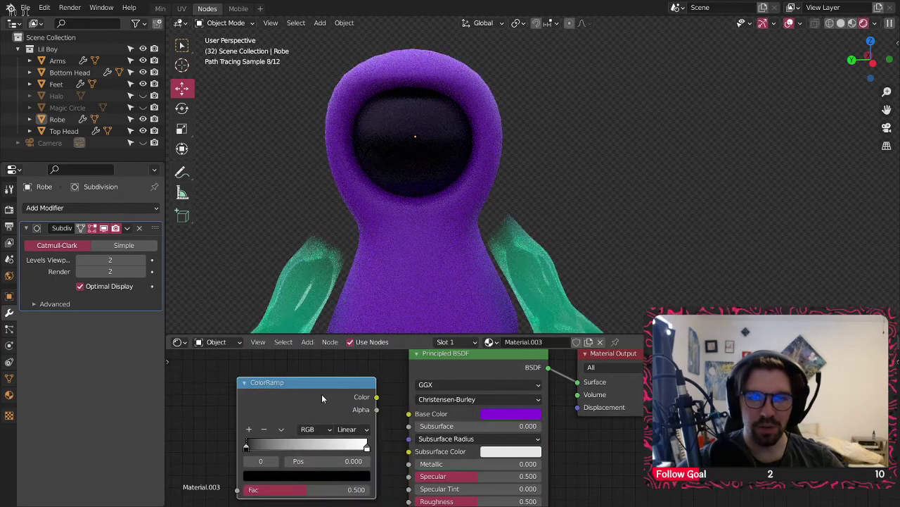
{"action": "middle_click_drag", "start_coordinate": [321, 395], "coordinate": [389, 376]}
{"action": "left_click_drag", "start_coordinate": [361, 365], "coordinate": [342, 380]}
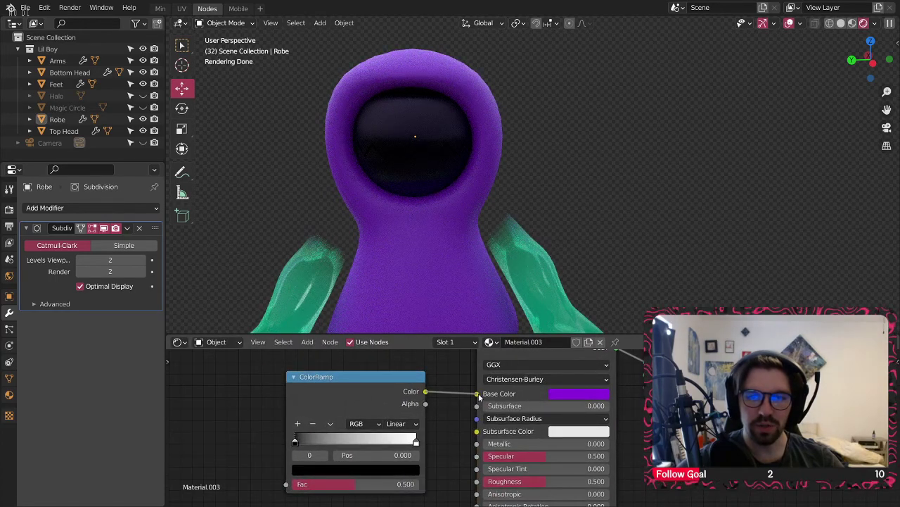
- Add a color stop at position 0.500 on the ramp and select the black stop at position 0.000
{"action": "left_click", "coordinate": [297, 422]}
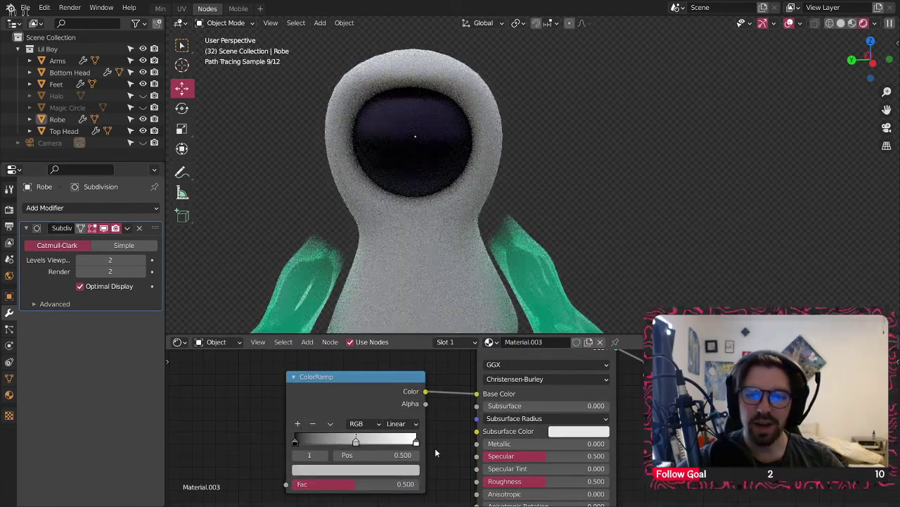
{"action": "middle_click_drag", "start_coordinate": [434, 448], "coordinate": [425, 429]}
{"action": "left_click", "coordinate": [286, 424]}
{"action": "middle_click_drag", "start_coordinate": [548, 378], "coordinate": [539, 386]}
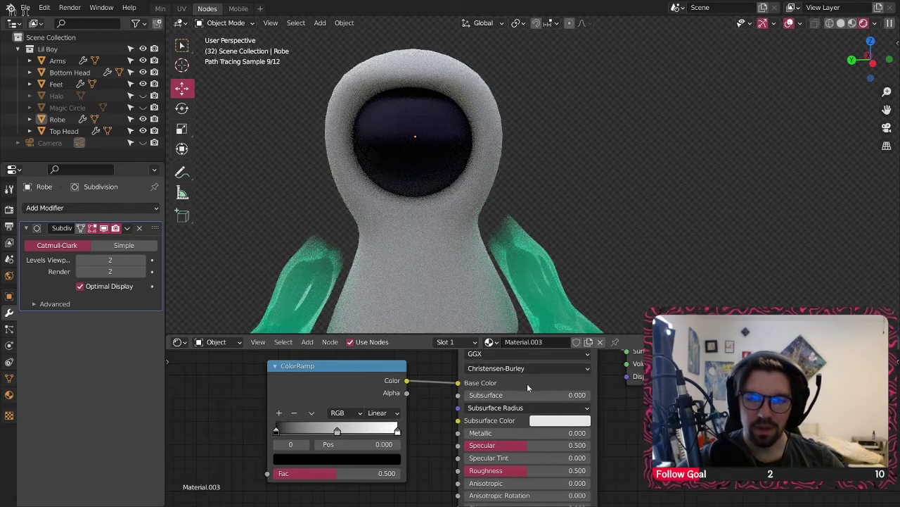
- Disconnect the ColorRamp from the robe shader's Base Color and set the base color to a pale blue
{"action": "left_click_drag", "start_coordinate": [459, 385], "coordinate": [442, 394]}
{"action": "left_click", "coordinate": [548, 382]}
{"action": "mouse_move", "coordinate": [631, 256]}
{"action": "left_mouse_down"}
{"action": "mouse_move", "coordinate": [630, 265]}
{"action": "mouse_move", "coordinate": [593, 261]}
{"action": "left_mouse_up"}
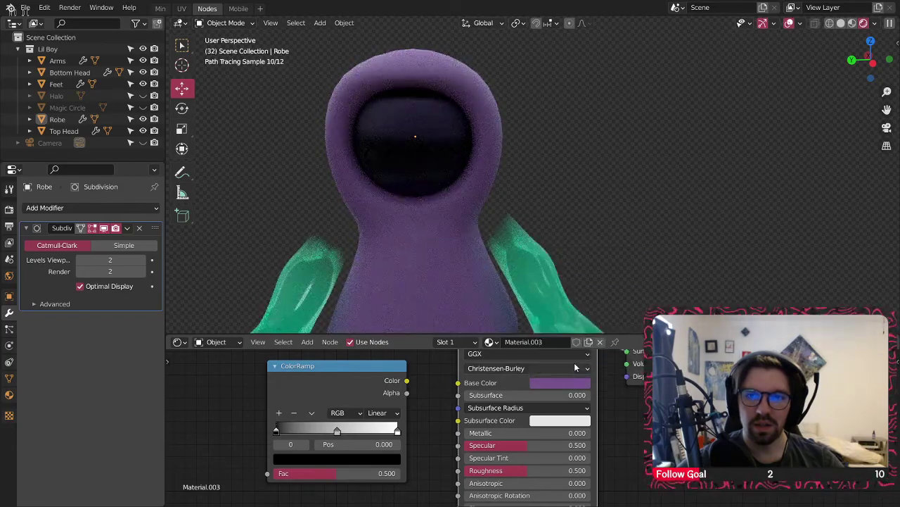
{"action": "left_click", "coordinate": [569, 382]}
{"action": "left_click_drag", "start_coordinate": [572, 354], "coordinate": [621, 354]}
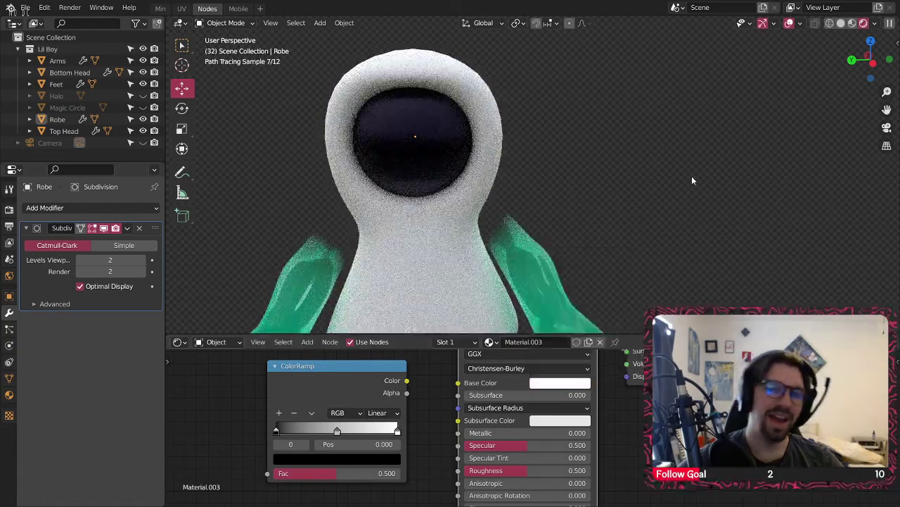
{"action": "left_click", "coordinate": [551, 386]}
{"action": "left_click", "coordinate": [631, 227]}
{"action": "mouse_move", "coordinate": [572, 253]}
{"action": "left_mouse_down"}
{"action": "mouse_move", "coordinate": [572, 263]}
{"action": "mouse_move", "coordinate": [605, 237]}
{"action": "mouse_move", "coordinate": [584, 235]}
{"action": "left_mouse_up"}
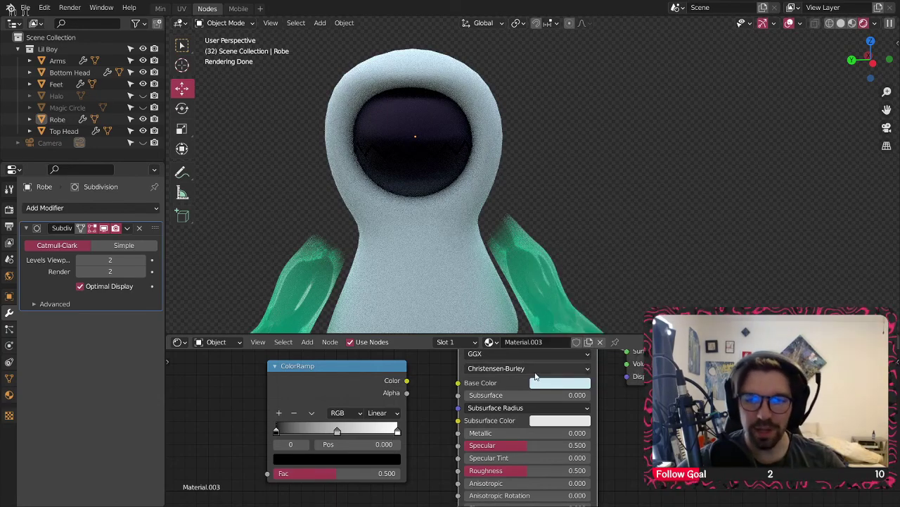
- Sample the pale blue base color into the ramp stop at position 1.000 and select the middle stop
{"action": "left_click", "coordinate": [397, 431]}
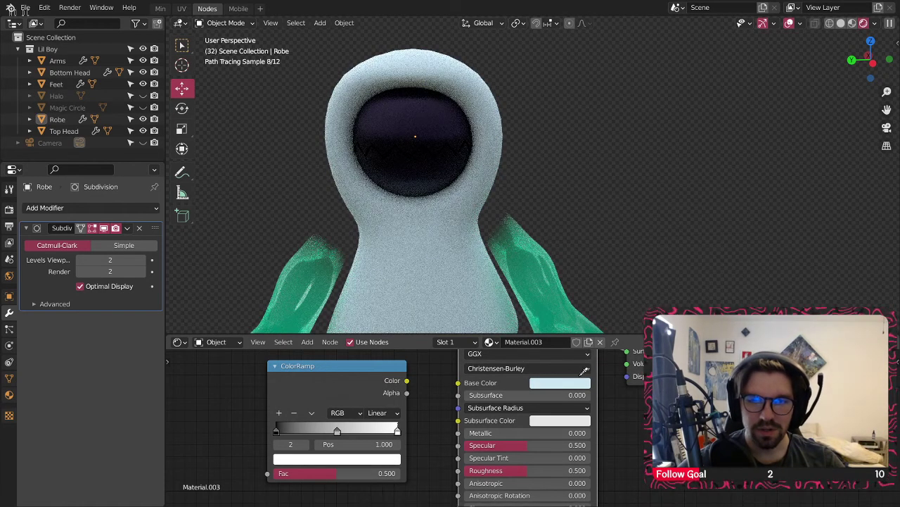
{"action": "left_click", "coordinate": [565, 377]}
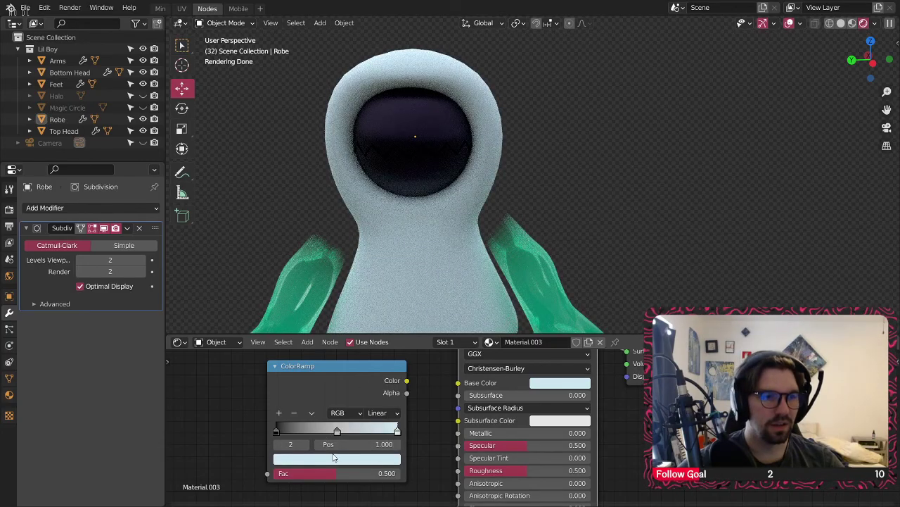
{"action": "left_click", "coordinate": [338, 431]}
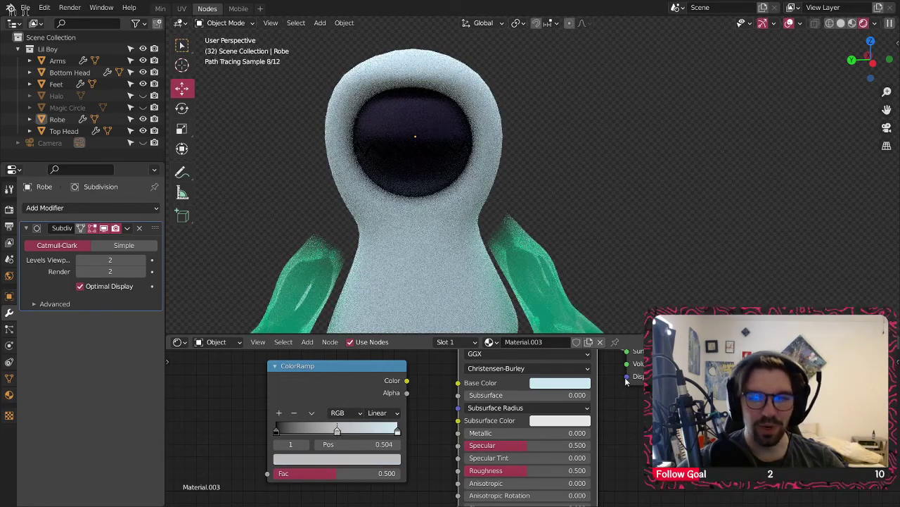
- Change the robe's base color to a dark red with hue 0.997, saturation 1.000 and lightness 0.043
{"action": "left_click", "coordinate": [571, 380]}
{"action": "left_click_drag", "start_coordinate": [573, 245], "coordinate": [544, 232]}
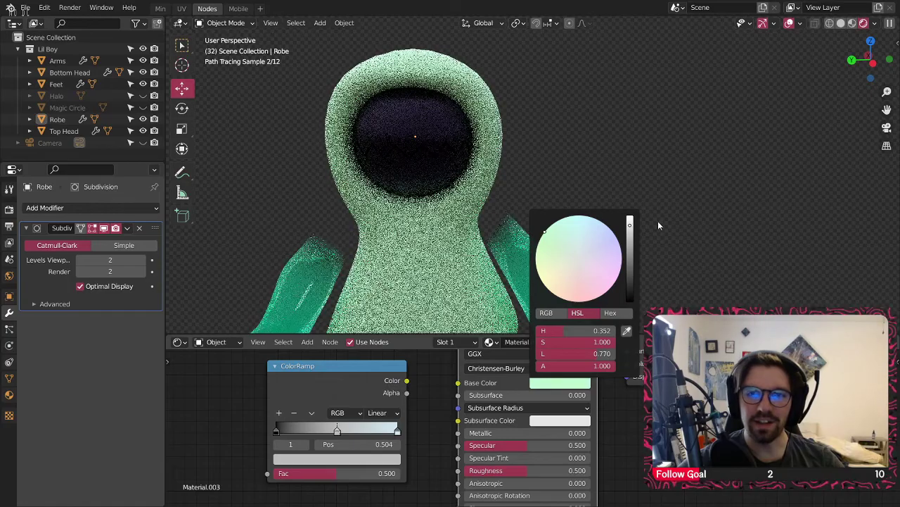
{"action": "left_click_drag", "start_coordinate": [630, 225], "coordinate": [631, 289]}
{"action": "left_click_drag", "start_coordinate": [539, 266], "coordinate": [581, 302]}
{"action": "left_click_drag", "start_coordinate": [629, 281], "coordinate": [629, 291]}
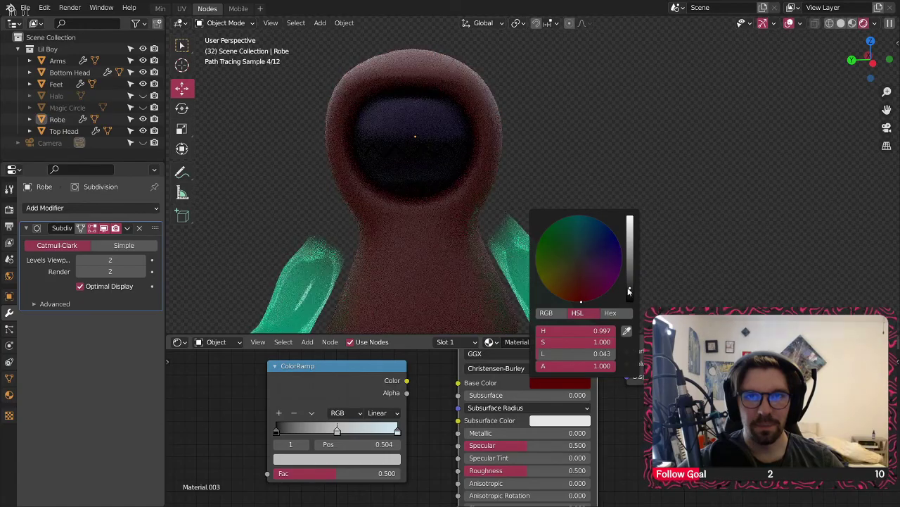
{"action": "scroll", "coordinate": [583, 82], "scroll_direction": "down", "scroll_amount": 4}
{"action": "scroll", "coordinate": [509, 106], "scroll_direction": "up", "scroll_amount": 2}
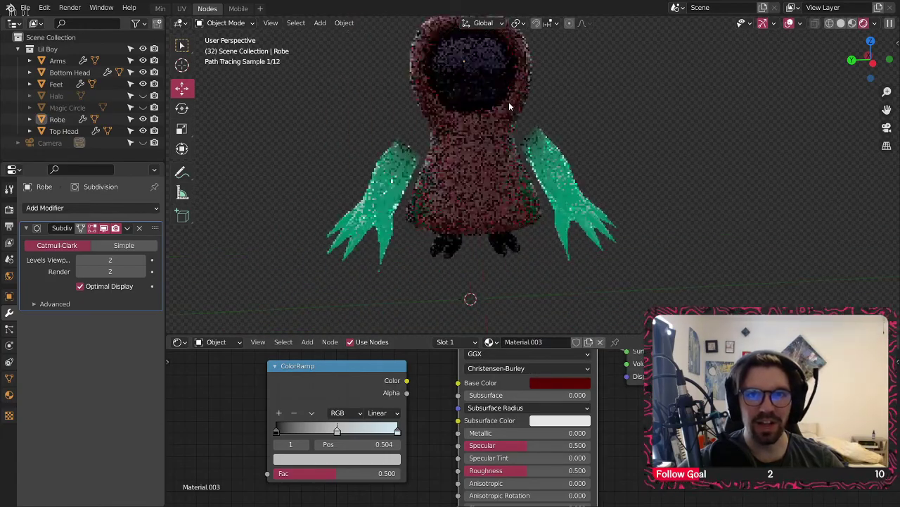
{"action": "scroll", "coordinate": [492, 127], "scroll_direction": "up", "scroll_amount": 2}
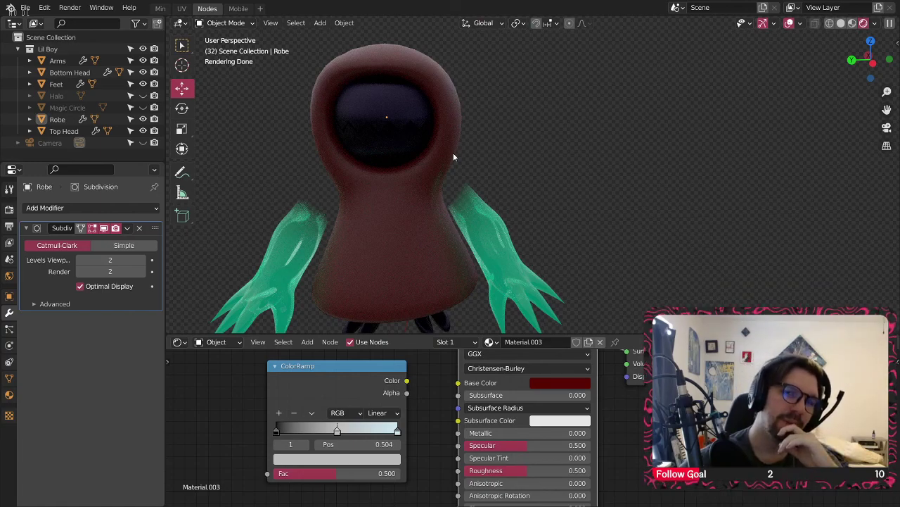
- Set the robe shader's Roughness to 1.000 and its Specular to 0.1
{"action": "left_click", "coordinate": [560, 382]}
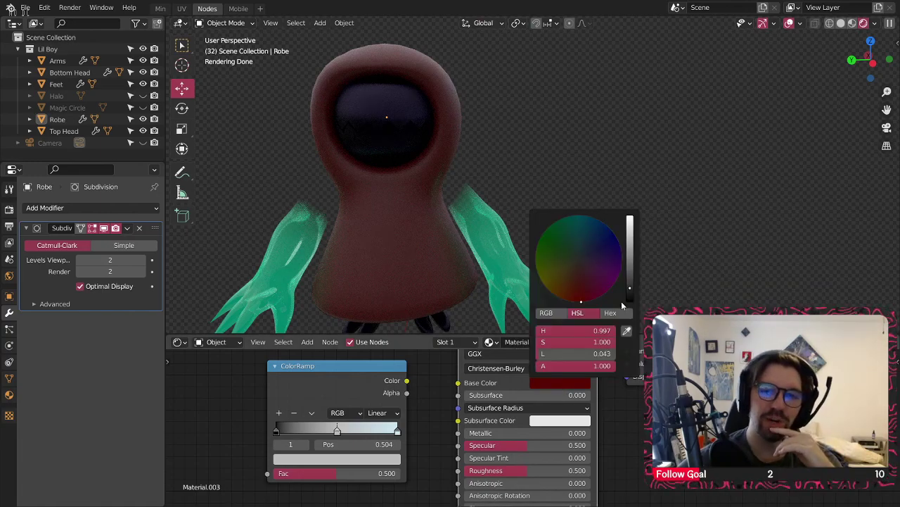
{"action": "middle_click_drag", "start_coordinate": [561, 469], "coordinate": [522, 399]}
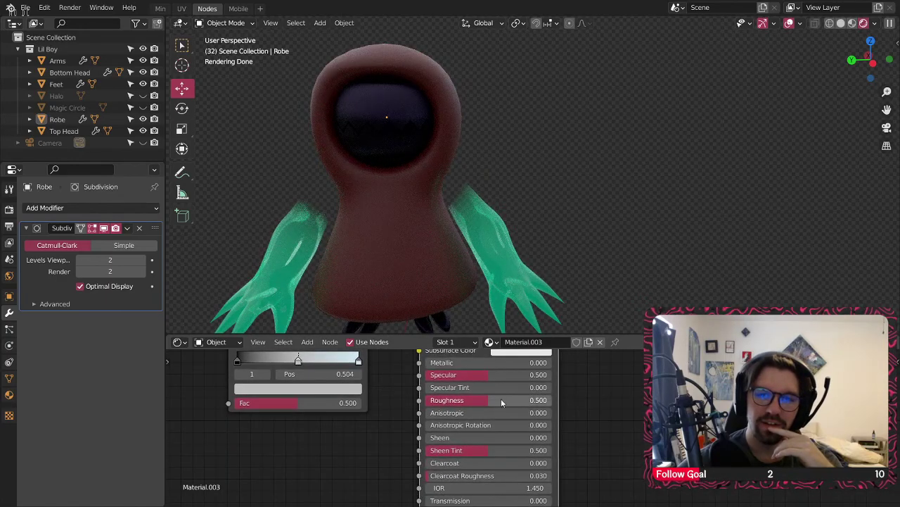
{"action": "left_click_drag", "start_coordinate": [502, 398], "coordinate": [561, 400]}
{"action": "middle_click_drag", "start_coordinate": [368, 169], "coordinate": [377, 163]}
{"action": "middle_click_drag", "start_coordinate": [480, 363], "coordinate": [491, 369]}
{"action": "left_click_drag", "start_coordinate": [491, 381], "coordinate": [431, 382]}
{"action": "left_click", "coordinate": [477, 381]}
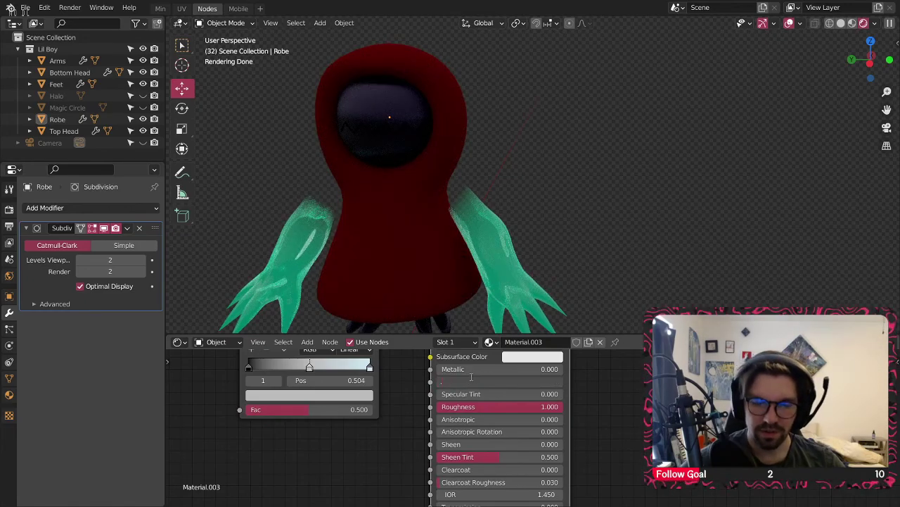
{"action": "type", "text": "0.1"}
{"action": "key", "text": "Return"}
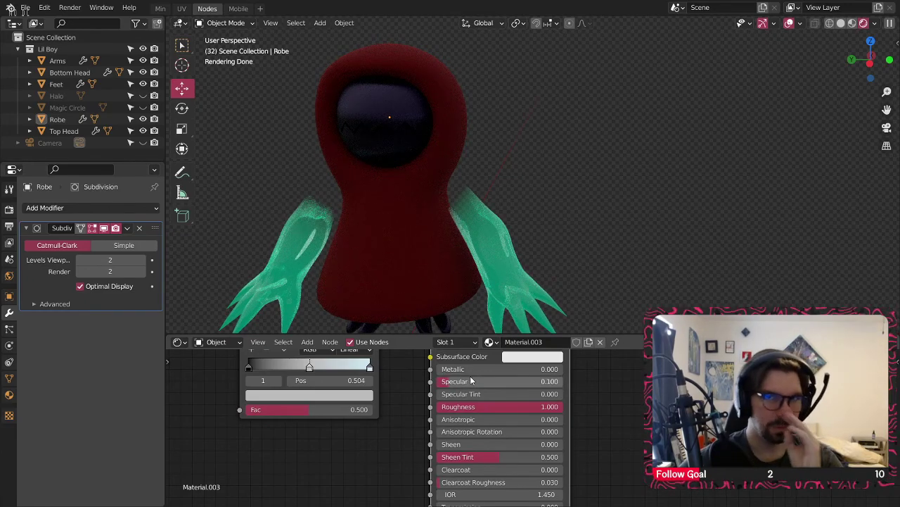
- Shift the robe's base color from dark red towards a deep burgundy
{"action": "middle_click_drag", "start_coordinate": [406, 397], "coordinate": [453, 443]}
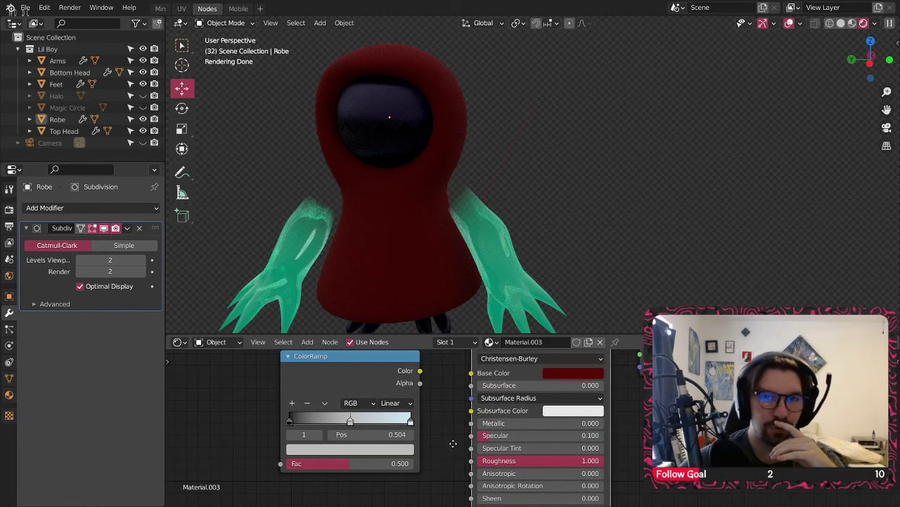
{"action": "left_click", "coordinate": [576, 374]}
{"action": "left_click_drag", "start_coordinate": [593, 291], "coordinate": [601, 289]}
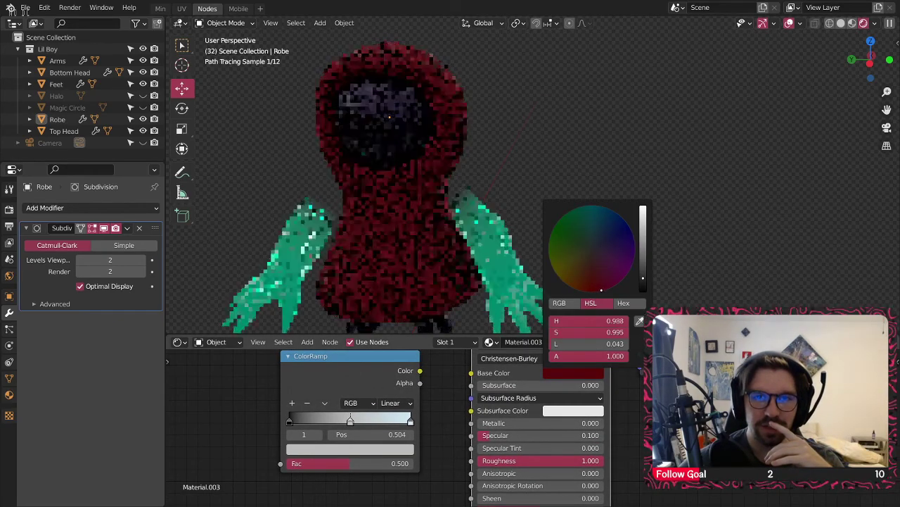
{"action": "middle_click_drag", "start_coordinate": [425, 159], "coordinate": [460, 138]}
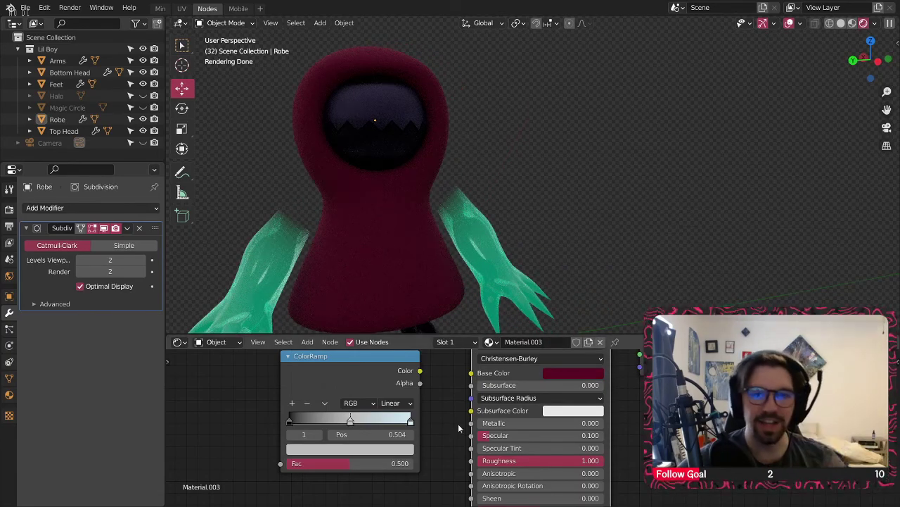
- Sample the burgundy base color into the middle stop of the ColorRamp
{"action": "left_click", "coordinate": [349, 424]}
{"action": "key", "text": "e"}
{"action": "left_click", "coordinate": [572, 372]}
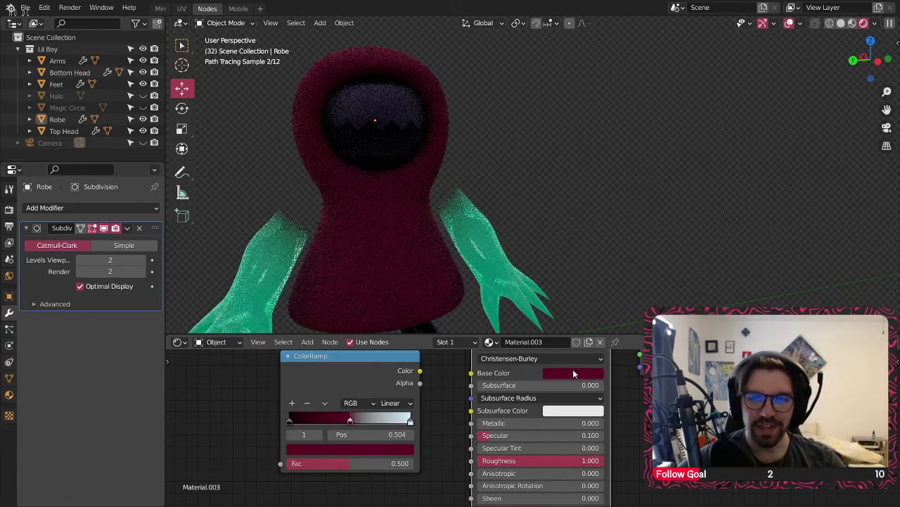
- Try a third robe color for the black stop, setting the base color to dark green with hue 0.438, saturation 1.000 and lightness 0.025
{"action": "left_click", "coordinate": [289, 420]}
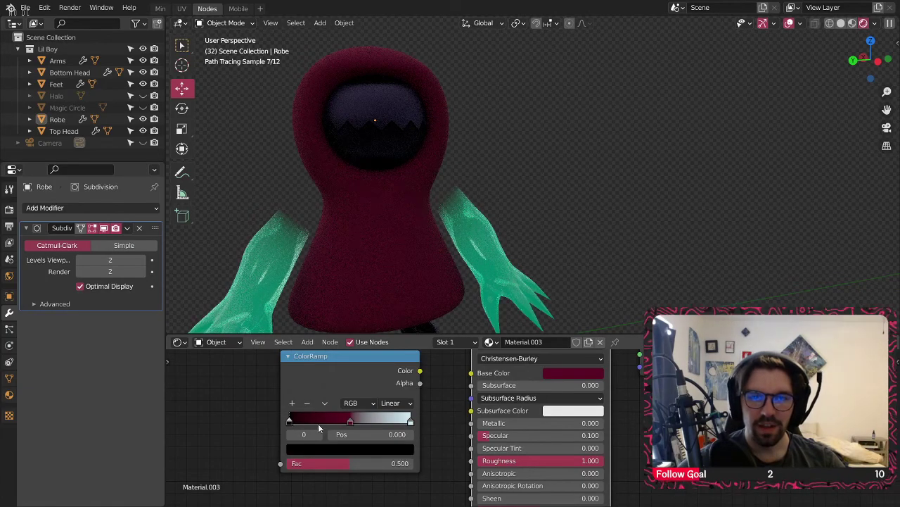
{"action": "left_click", "coordinate": [580, 370]}
{"action": "mouse_move", "coordinate": [644, 284]}
{"action": "left_mouse_down"}
{"action": "mouse_move", "coordinate": [649, 314]}
{"action": "mouse_move", "coordinate": [644, 272]}
{"action": "mouse_move", "coordinate": [623, 273]}
{"action": "mouse_move", "coordinate": [635, 245]}
{"action": "mouse_move", "coordinate": [596, 292]}
{"action": "mouse_move", "coordinate": [566, 282]}
{"action": "mouse_move", "coordinate": [584, 261]}
{"action": "left_mouse_up"}
{"action": "left_click", "coordinate": [564, 375]}
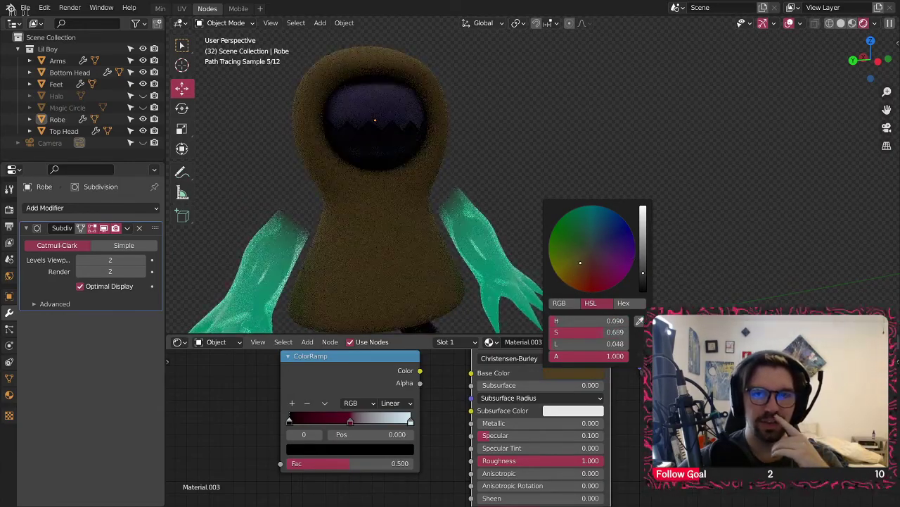
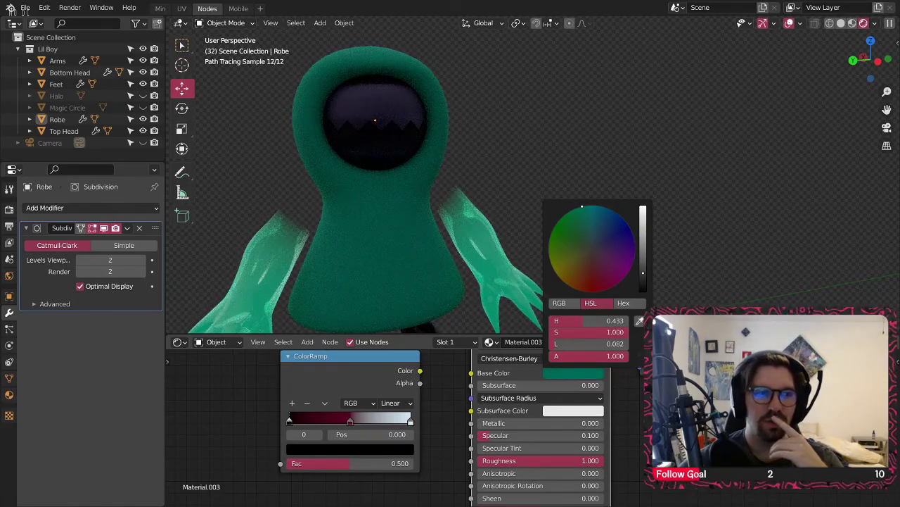
{"action": "left_click_drag", "start_coordinate": [644, 274], "coordinate": [640, 284]}
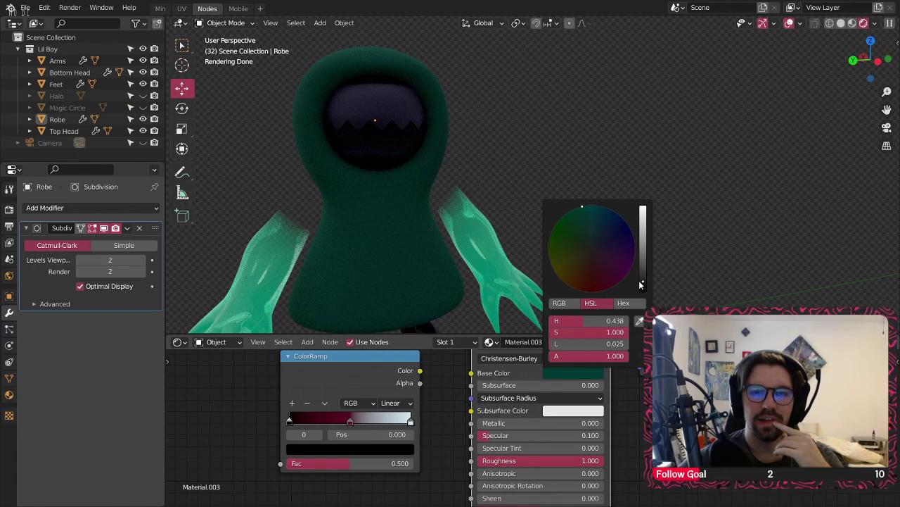
- Remove the black ramp stop, then move the burgundy stop to position 0.380 and the pale blue stop to 0.609
{"action": "left_click", "coordinate": [289, 422]}
{"action": "left_click", "coordinate": [307, 403]}
{"action": "mouse_move", "coordinate": [350, 422]}
{"action": "left_mouse_down"}
{"action": "mouse_move", "coordinate": [258, 430]}
{"action": "mouse_move", "coordinate": [335, 420]}
{"action": "left_mouse_up"}
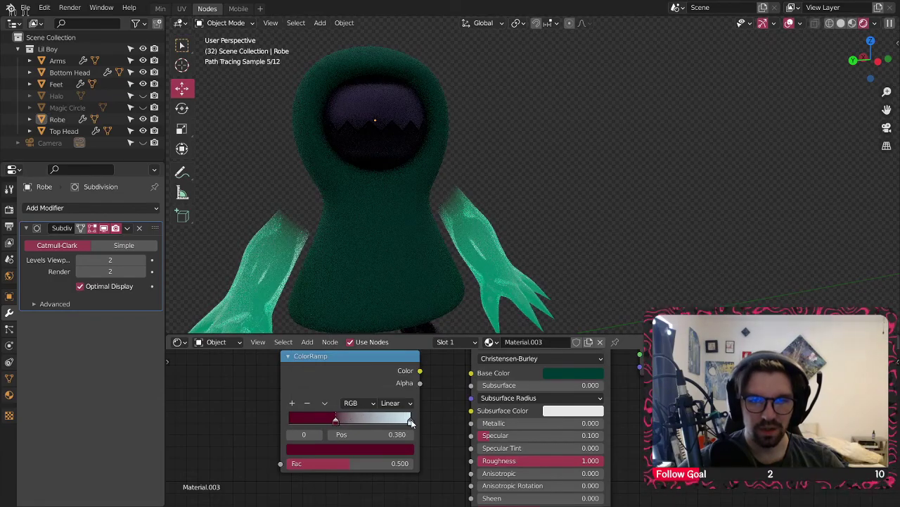
{"action": "left_click_drag", "start_coordinate": [412, 422], "coordinate": [363, 420]}
- Reconnect the ColorRamp's Color output to the Base Color of the robe's Principled BSDF
{"action": "middle_click_drag", "start_coordinate": [371, 213], "coordinate": [446, 195], "text": "shift"}
{"action": "scroll", "coordinate": [441, 186], "scroll_direction": "down", "scroll_amount": 2}
{"action": "left_click_drag", "start_coordinate": [420, 371], "coordinate": [471, 372]}
{"action": "scroll", "coordinate": [480, 155], "scroll_direction": "up", "scroll_amount": 4}
{"action": "scroll", "coordinate": [475, 141], "scroll_direction": "down", "scroll_amount": 2}
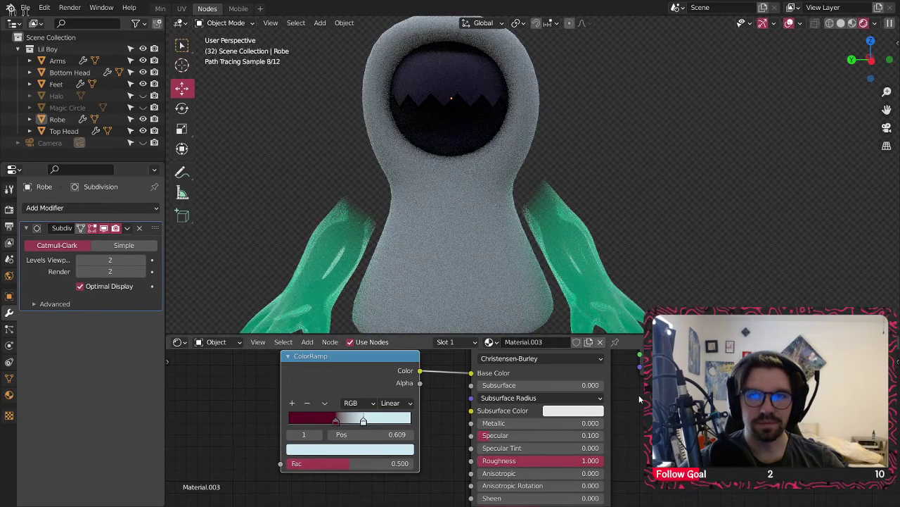
- Set the pale blue stop's lightness to 0.650 and shift the ramp stops, placing the burgundy one at position 0.489
{"action": "left_click", "coordinate": [364, 449]}
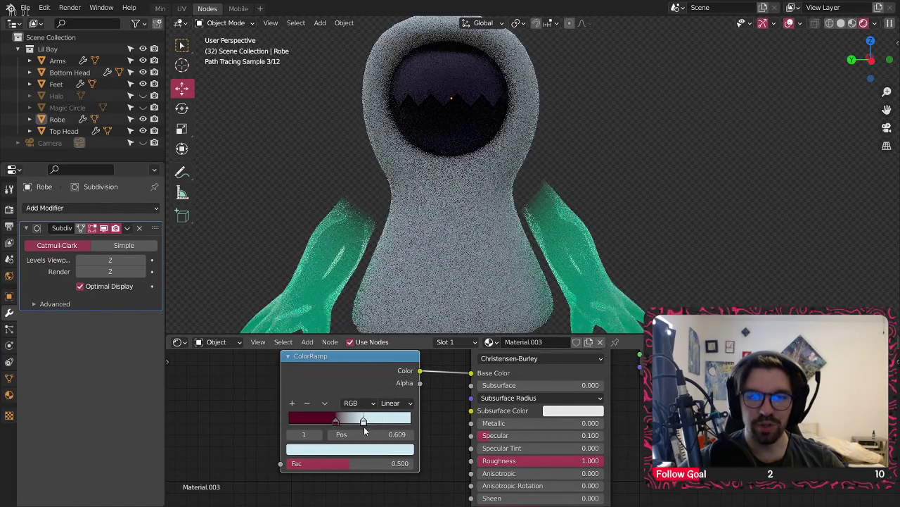
{"action": "left_click", "coordinate": [365, 449]}
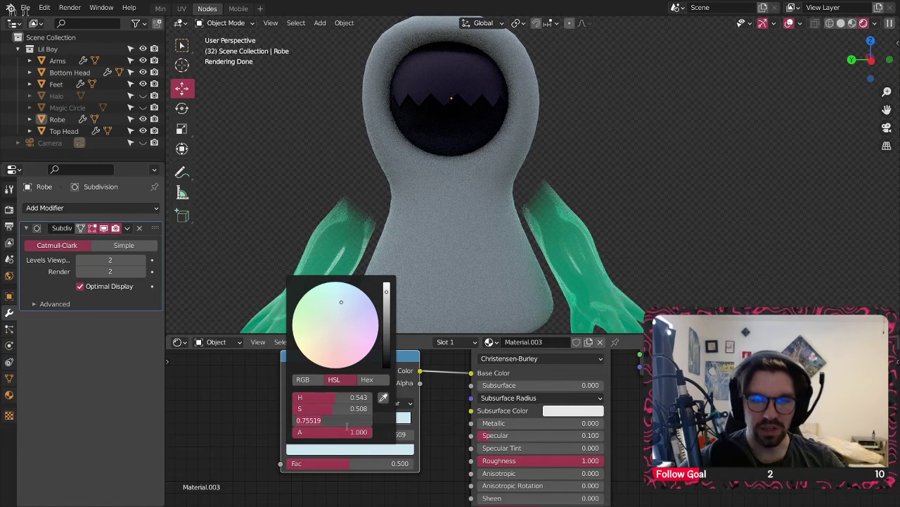
{"action": "type", "text": "0.6"}
{"action": "key", "text": "Return"}
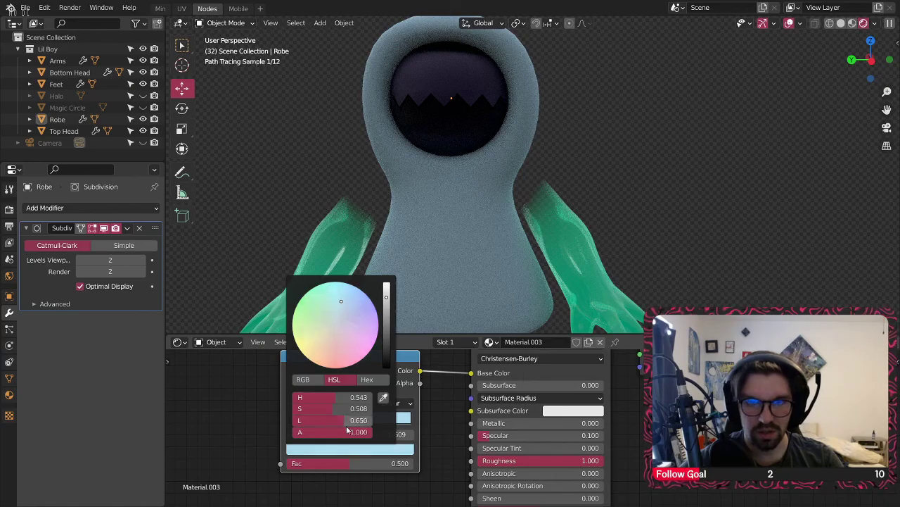
{"action": "key", "text": "Return"}
{"action": "scroll", "coordinate": [503, 221], "scroll_direction": "down", "scroll_amount": 3}
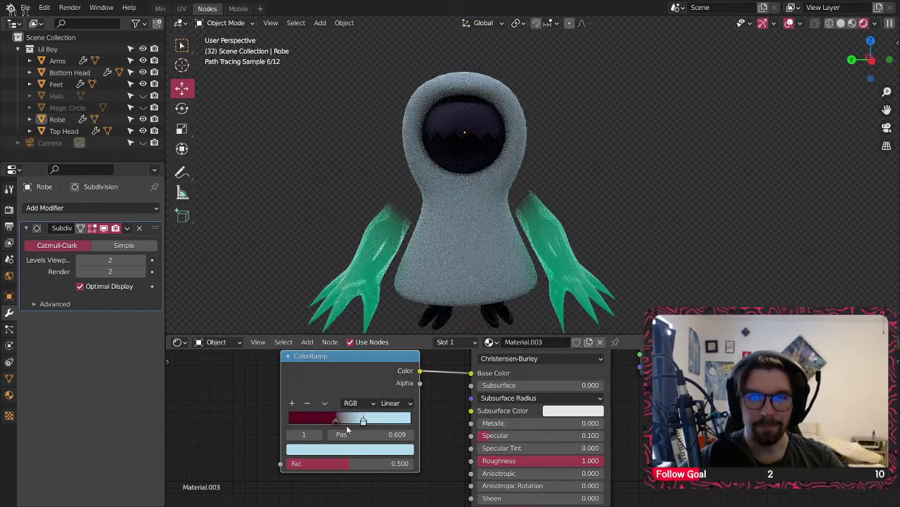
{"action": "mouse_move", "coordinate": [363, 421]}
{"action": "left_mouse_down"}
{"action": "mouse_move", "coordinate": [383, 422]}
{"action": "mouse_move", "coordinate": [336, 421]}
{"action": "mouse_move", "coordinate": [350, 421]}
{"action": "left_mouse_up"}
- Set the robe shader's Sheen and Sheen Tint to 1.000 and its Clearcoat Roughness to 0.000
{"action": "middle_click_drag", "start_coordinate": [492, 501], "coordinate": [458, 415]}
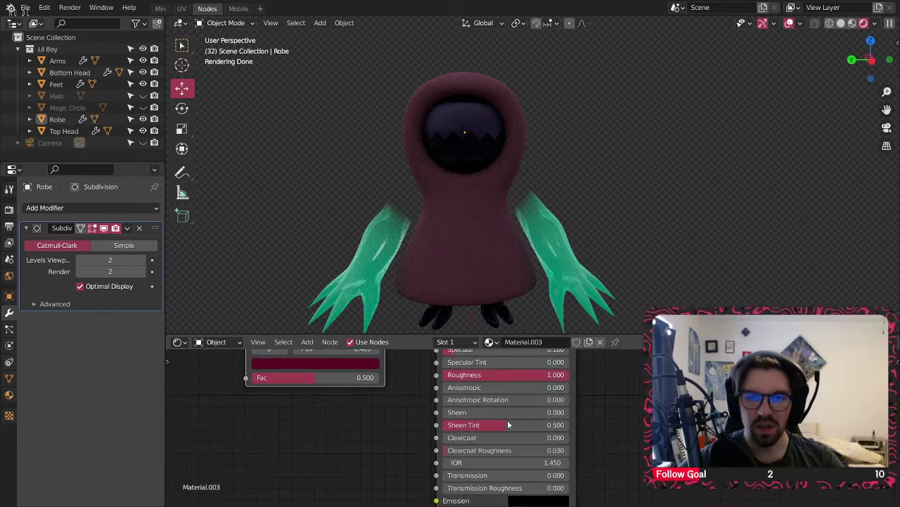
{"action": "left_click_drag", "start_coordinate": [458, 415], "coordinate": [581, 414]}
{"action": "left_click_drag", "start_coordinate": [500, 428], "coordinate": [596, 411]}
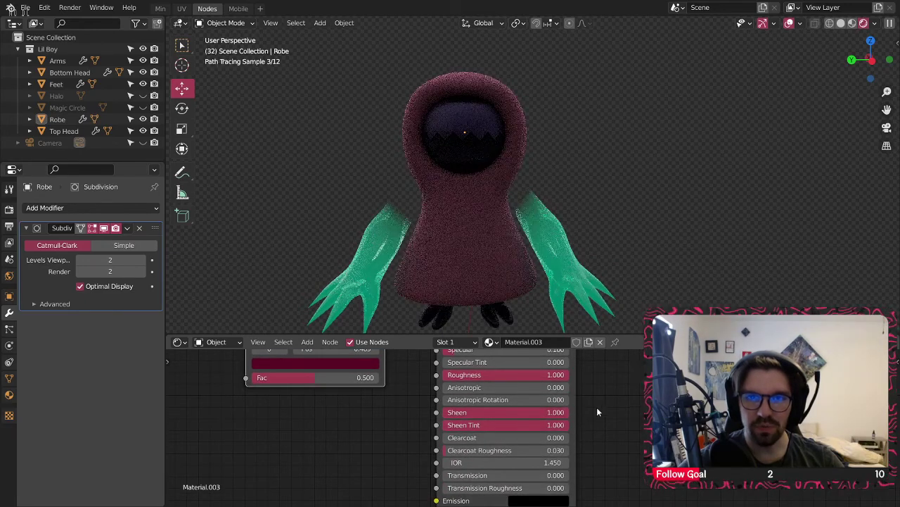
{"action": "left_click_drag", "start_coordinate": [457, 454], "coordinate": [433, 454]}
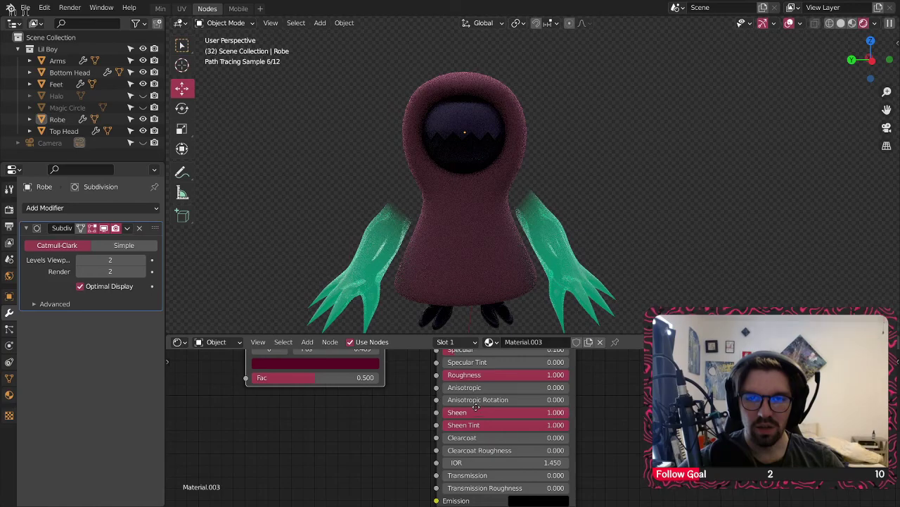
- Reduce the robe shader's Sheen to 0.5
{"action": "middle_click_drag", "start_coordinate": [477, 405], "coordinate": [471, 439]}
{"action": "left_click_drag", "start_coordinate": [533, 443], "coordinate": [501, 444]}
{"action": "left_click", "coordinate": [533, 442]}
{"action": "type", "text": "0.5"}
{"action": "key", "text": "Return"}
{"action": "scroll", "coordinate": [555, 402], "scroll_direction": "down", "scroll_amount": 3, "text": "shift"}
{"action": "scroll", "coordinate": [562, 411], "scroll_direction": "down", "scroll_amount": 1, "text": "shift"}
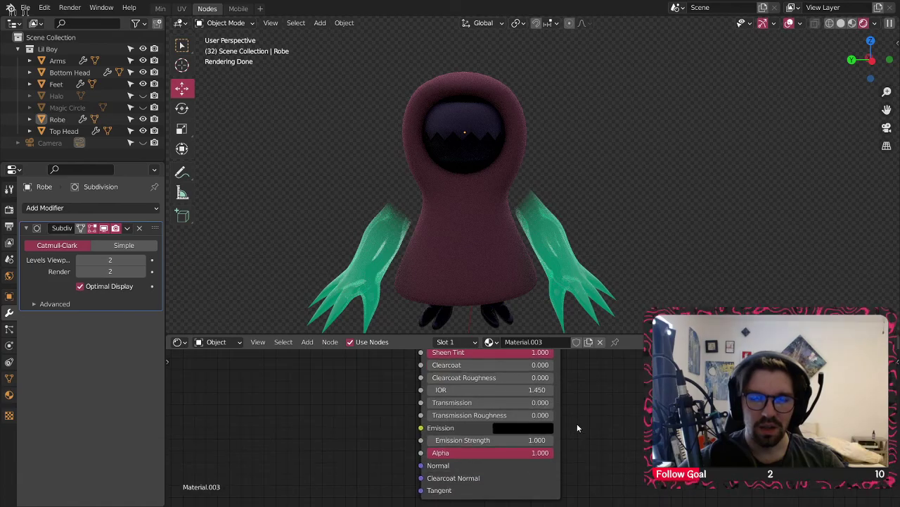
- Add a Musgrave Texture node to the robe material and place it well ahead of the ColorRamp's Fac input
{"action": "middle_click_drag", "start_coordinate": [369, 399], "coordinate": [401, 448]}
{"action": "scroll", "coordinate": [388, 424], "scroll_direction": "down", "scroll_amount": 3}
{"action": "middle_click_drag", "start_coordinate": [390, 409], "coordinate": [466, 459]}
{"action": "middle_click_drag", "start_coordinate": [321, 406], "coordinate": [405, 457]}
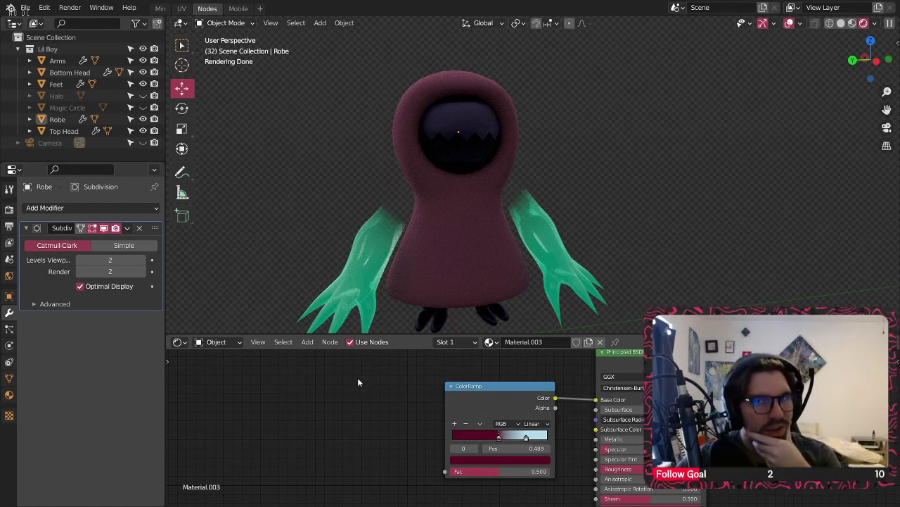
{"action": "left_click", "coordinate": [307, 344]}
{"action": "mouse_move", "coordinate": [340, 408]}
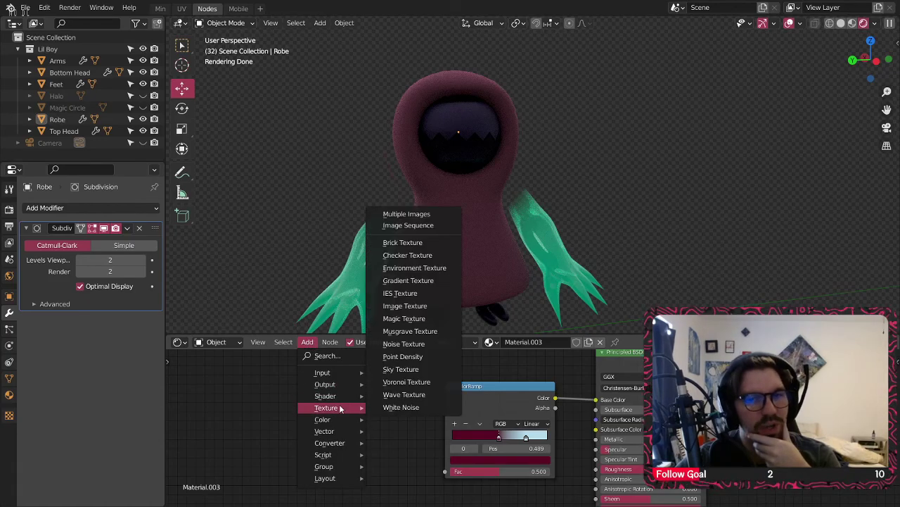
{"action": "left_click", "coordinate": [390, 330]}
{"action": "left_click", "coordinate": [197, 413]}
{"action": "middle_click_drag", "start_coordinate": [275, 423], "coordinate": [318, 404]}
{"action": "left_click_drag", "start_coordinate": [291, 408], "coordinate": [265, 400]}
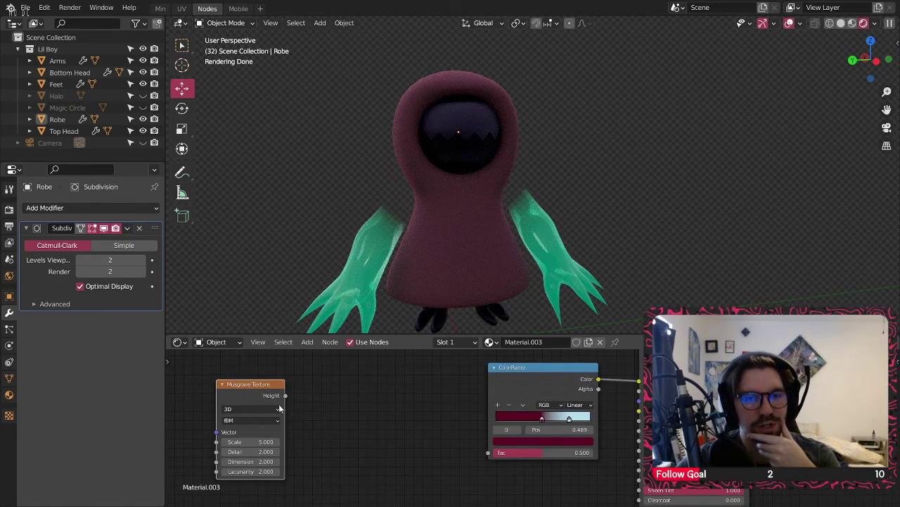
- Add a Wave Texture node, feeding the Musgrave Height into its Vector and its Color into the ColorRamp's Fac
{"action": "mouse_move", "coordinate": [344, 411]}
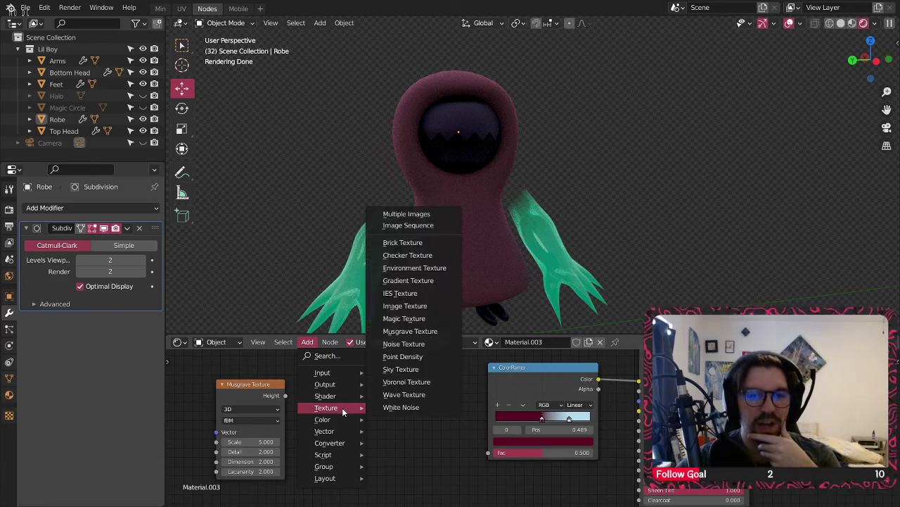
{"action": "left_click", "coordinate": [403, 394]}
{"action": "left_click", "coordinate": [304, 395]}
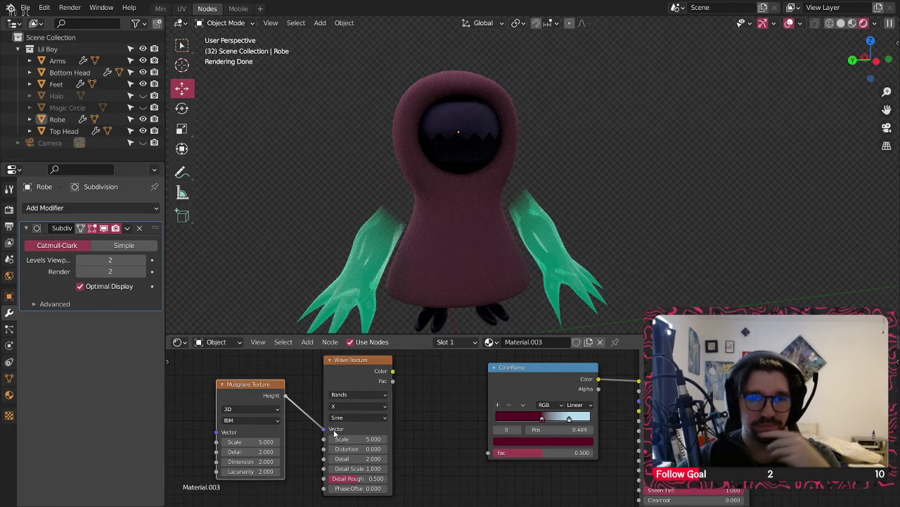
{"action": "left_click_drag", "start_coordinate": [464, 438], "coordinate": [488, 452]}
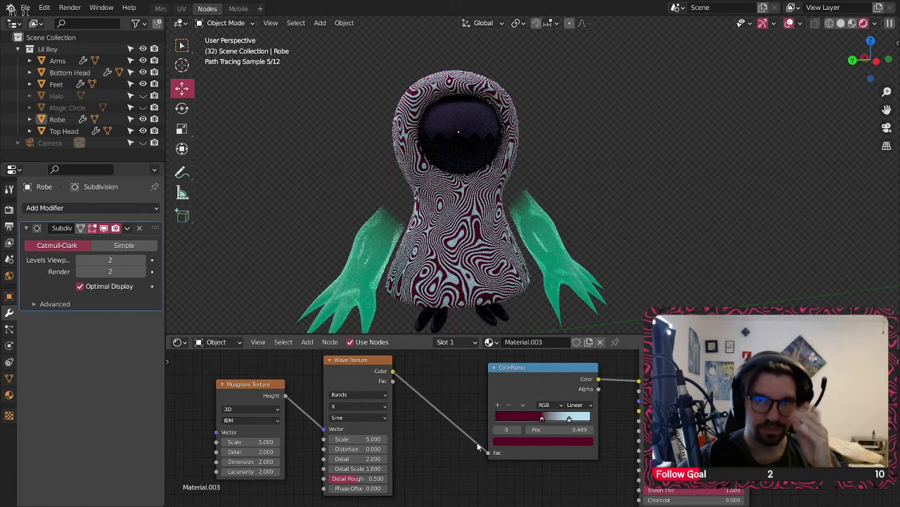
{"action": "scroll", "coordinate": [481, 197], "scroll_direction": "up", "scroll_amount": 2}
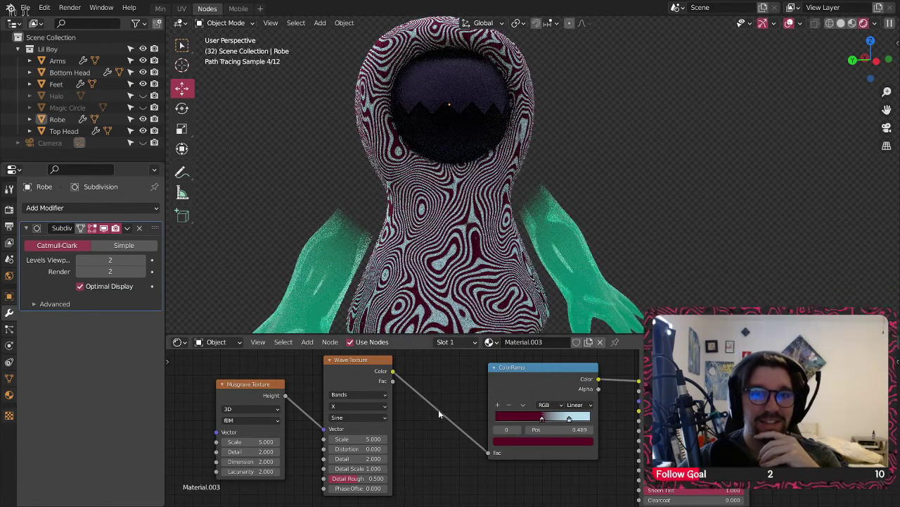
{"action": "middle_click_drag", "start_coordinate": [424, 473], "coordinate": [441, 459]}
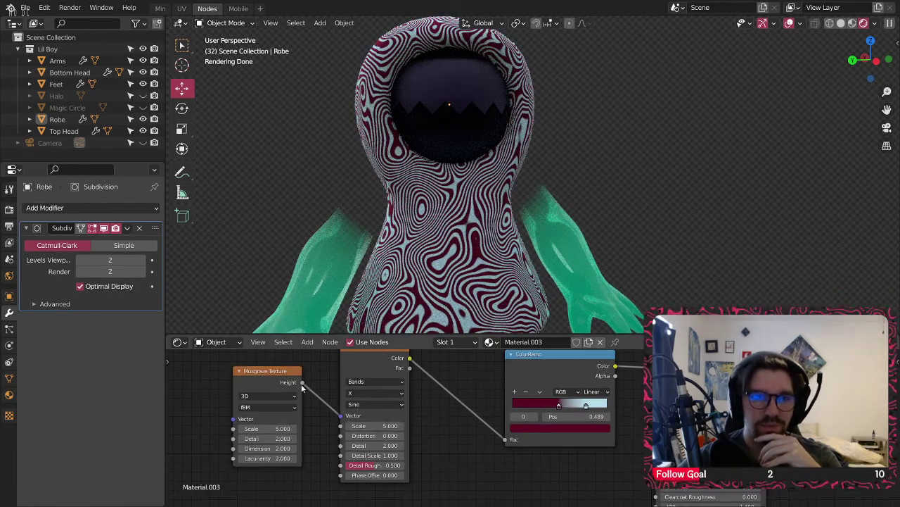
- Reorder the texture nodes so the Wave Color drives the Musgrave Vector and the Musgrave Height feeds the ColorRamp's Fac
{"action": "left_click_drag", "start_coordinate": [342, 416], "coordinate": [460, 370]}
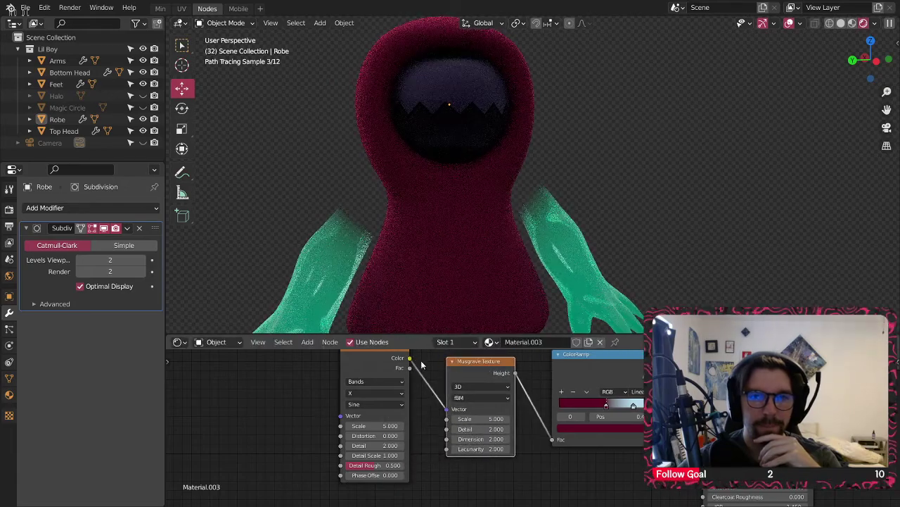
{"action": "left_click_drag", "start_coordinate": [394, 355], "coordinate": [343, 368]}
{"action": "left_click_drag", "start_coordinate": [458, 369], "coordinate": [418, 379]}
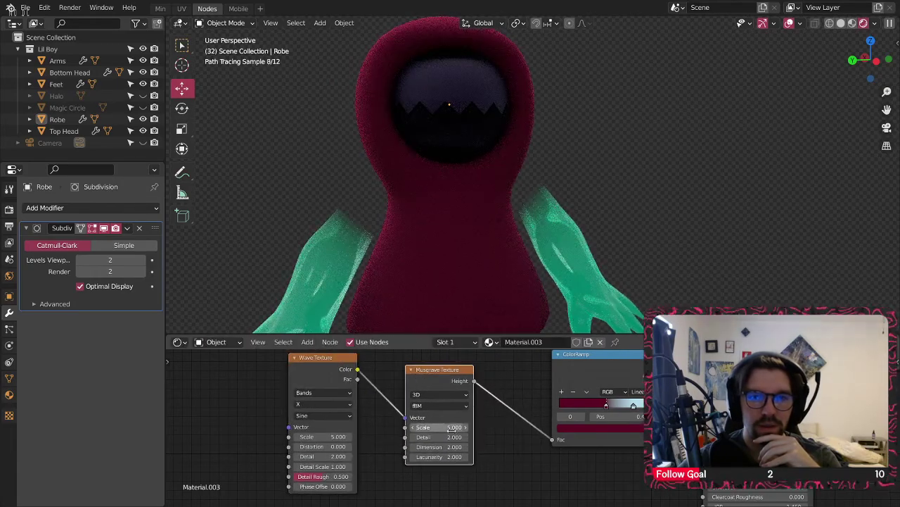
- Set the Scale of both the Wave Texture and the Musgrave Texture to 10
{"action": "scroll", "coordinate": [454, 435], "scroll_direction": "up", "scroll_amount": 3}
{"action": "middle_click_drag", "start_coordinate": [390, 433], "coordinate": [480, 422]}
{"action": "scroll", "coordinate": [393, 428], "scroll_direction": "up", "scroll_amount": 3}
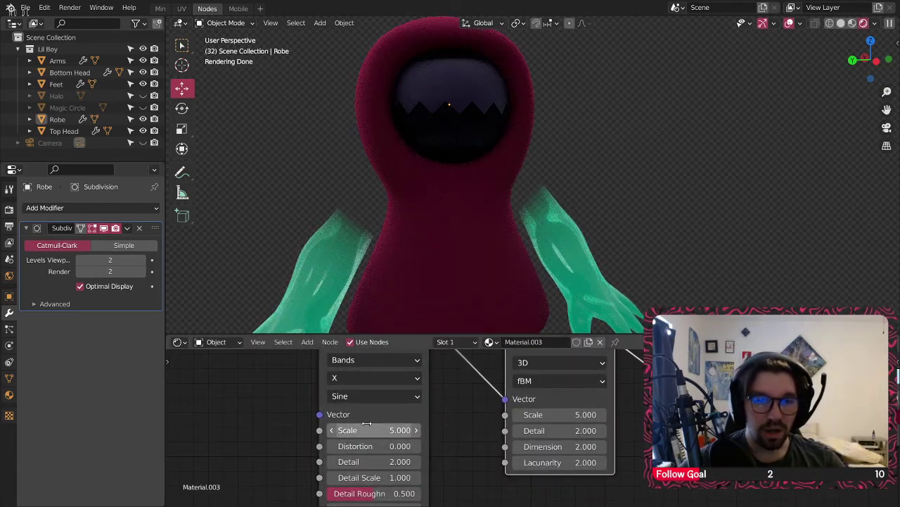
{"action": "key", "text": "Return"}
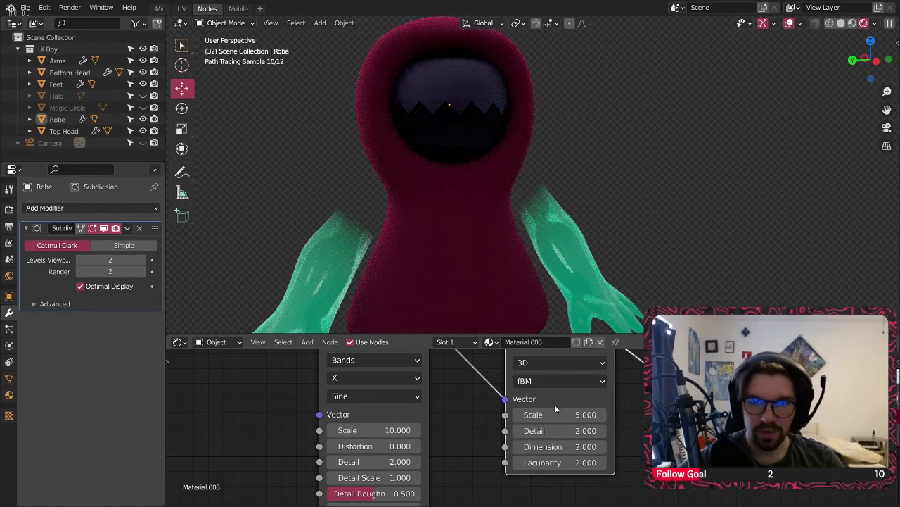
{"action": "type", "text": "10"}
{"action": "key", "text": "Return"}
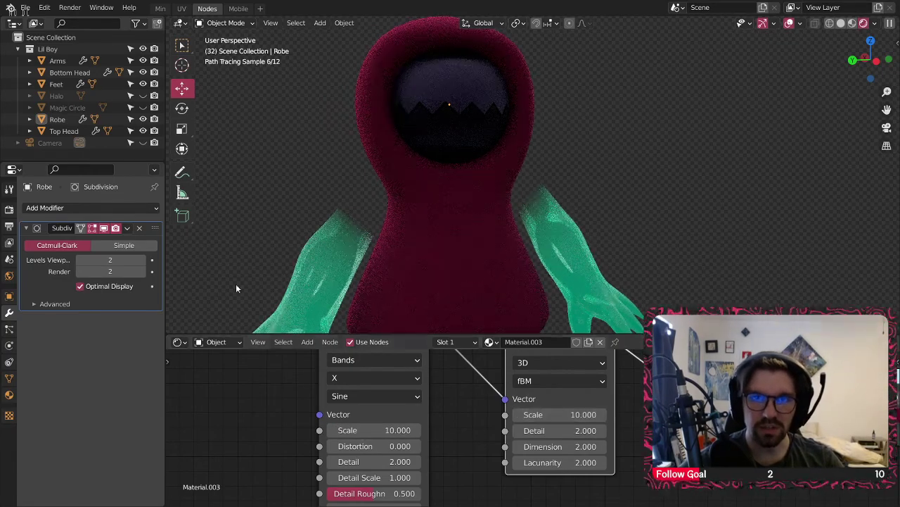
- Try the Musgrave Texture's Scale at 1 and at 100, checking the robe's surface up close
{"action": "middle_click_drag", "start_coordinate": [523, 114], "coordinate": [388, 120]}
{"action": "middle_click_drag", "start_coordinate": [563, 417], "coordinate": [467, 448]}
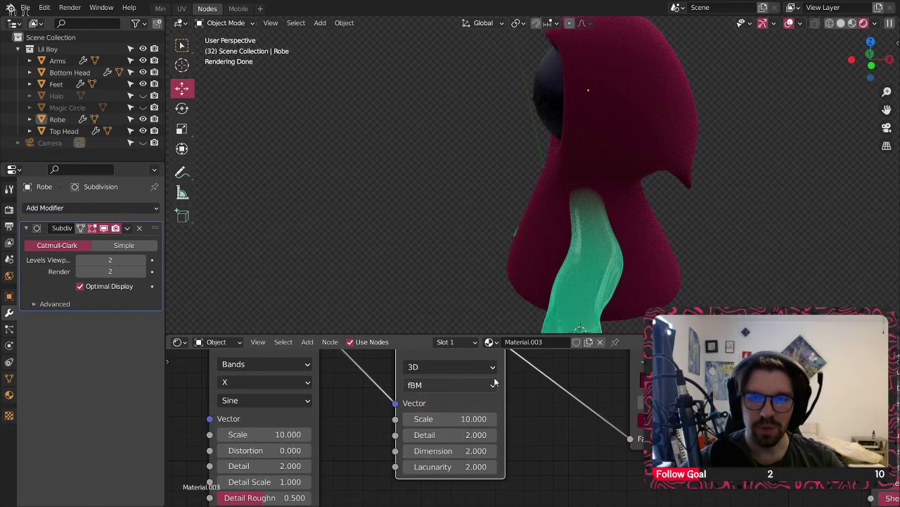
{"action": "middle_click_drag", "start_coordinate": [491, 383], "coordinate": [508, 396]}
{"action": "double_click", "coordinate": [482, 431]}
{"action": "type", "text": "1"}
{"action": "key", "text": "Return"}
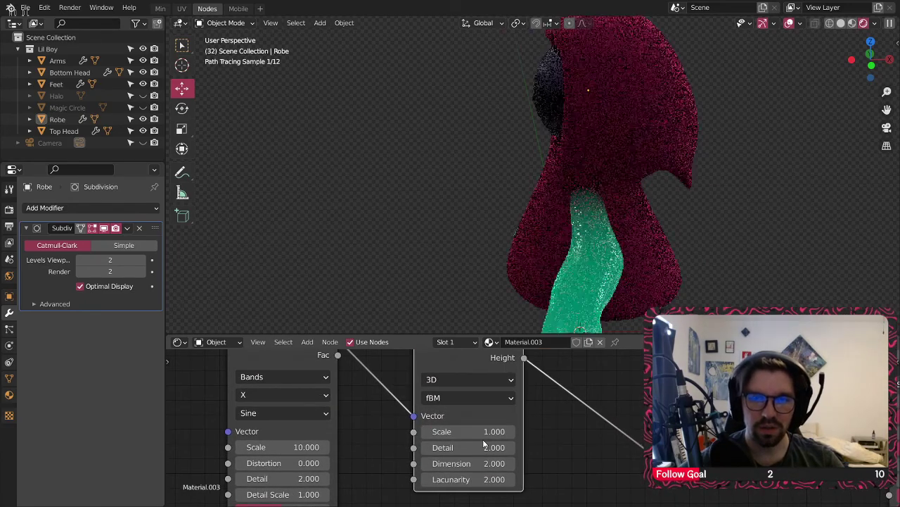
{"action": "type", "text": "00"}
{"action": "key", "text": "Return"}
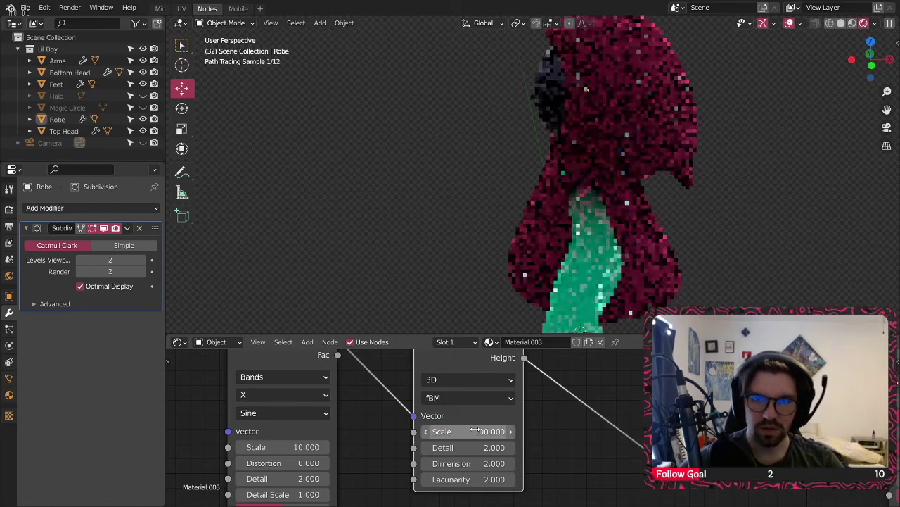
{"action": "scroll", "coordinate": [632, 142], "scroll_direction": "up", "scroll_amount": 5}
{"action": "scroll", "coordinate": [556, 97], "scroll_direction": "up", "scroll_amount": 3}
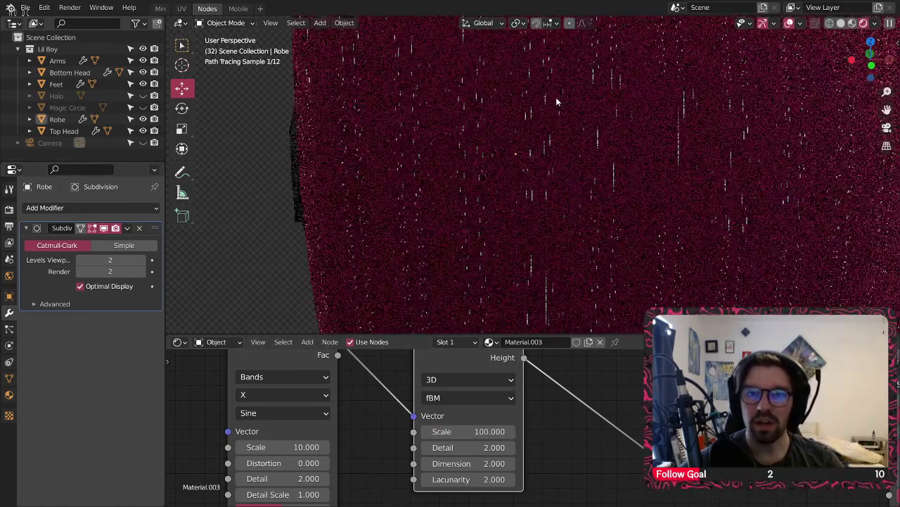
{"action": "scroll", "coordinate": [547, 112], "scroll_direction": "up", "scroll_amount": 2}
- Try a Wave Texture Scale of 3 and settle on 1, checking the stripes on the hood
{"action": "middle_click_drag", "start_coordinate": [377, 422], "coordinate": [447, 437]}
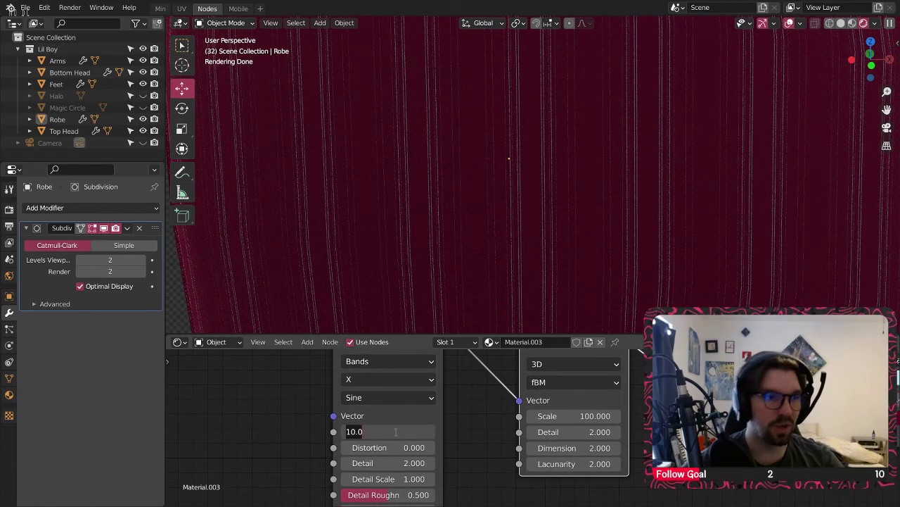
{"action": "type", "text": "3"}
{"action": "key", "text": "Return"}
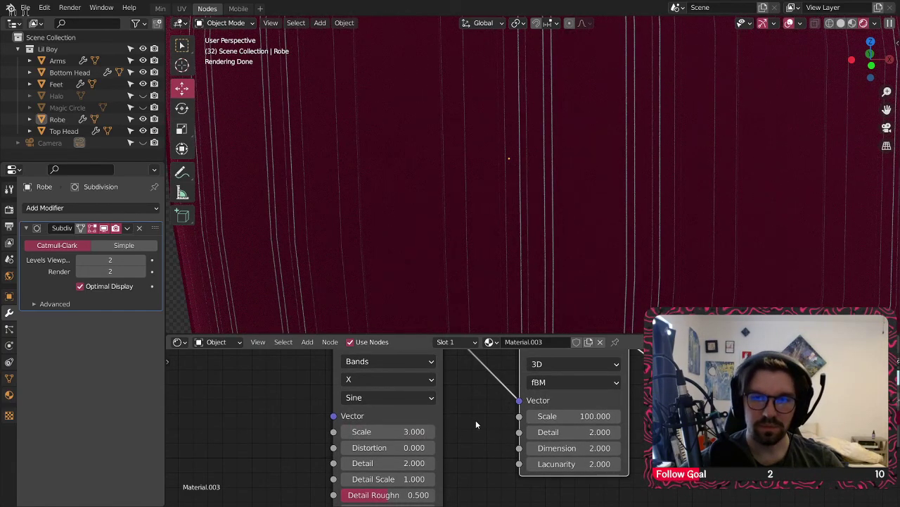
{"action": "key", "text": "Return"}
{"action": "middle_click_drag", "start_coordinate": [578, 133], "coordinate": [628, 120]}
{"action": "scroll", "coordinate": [468, 429], "scroll_direction": "down", "scroll_amount": 3}
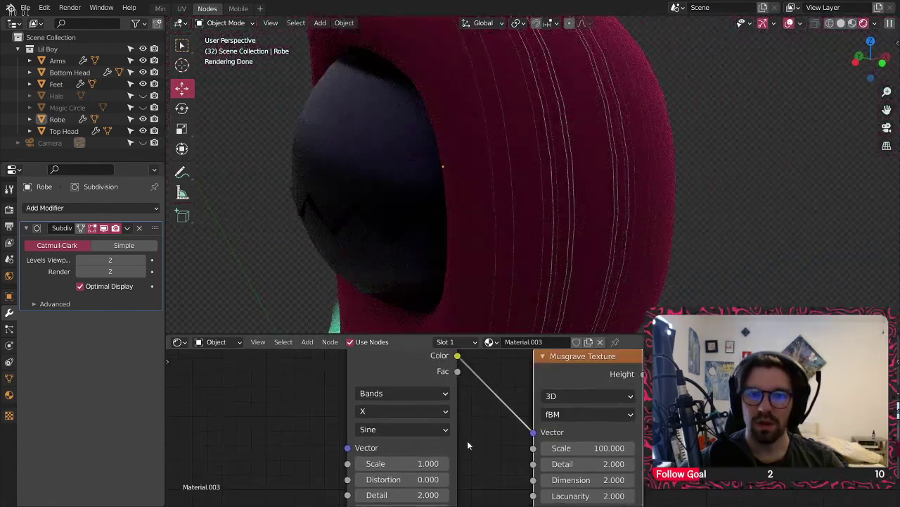
- Switch the Wave Texture's band direction to Z and check the whole character from the front
{"action": "left_click", "coordinate": [417, 415]}
{"action": "left_click", "coordinate": [408, 452]}
{"action": "scroll", "coordinate": [475, 171], "scroll_direction": "down", "scroll_amount": 3}
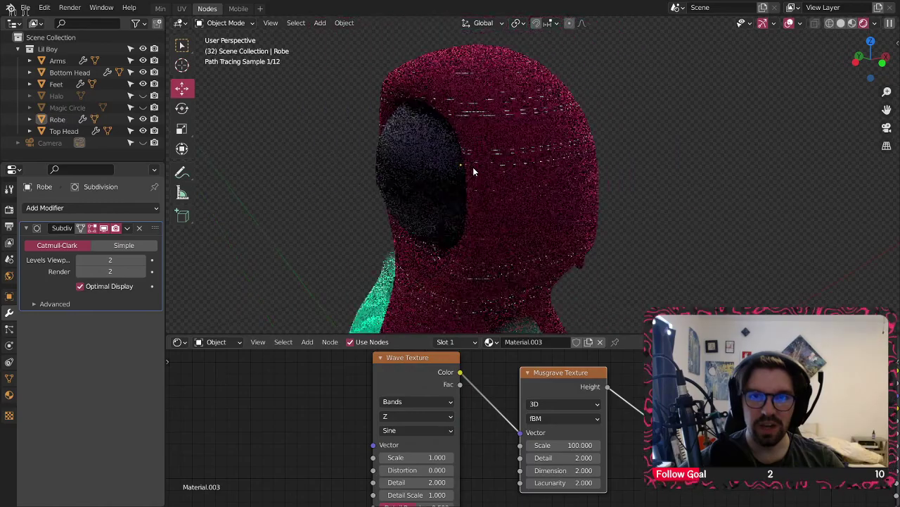
{"action": "middle_click_drag", "start_coordinate": [474, 171], "coordinate": [502, 244]}
{"action": "middle_click_drag", "start_coordinate": [394, 314], "coordinate": [471, 183], "text": "shift"}
{"action": "scroll", "coordinate": [470, 181], "scroll_direction": "down", "scroll_amount": 4}
- Add a Texture Coordinate node ahead of the Wave Texture and connect its Object output to the Wave's Vector input
{"action": "middle_click_drag", "start_coordinate": [326, 416], "coordinate": [396, 420]}
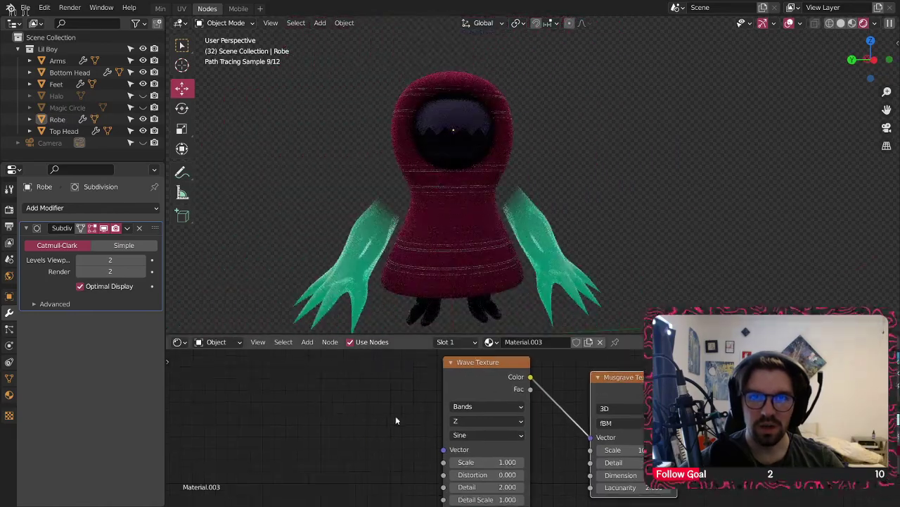
{"action": "mouse_move", "coordinate": [343, 378]}
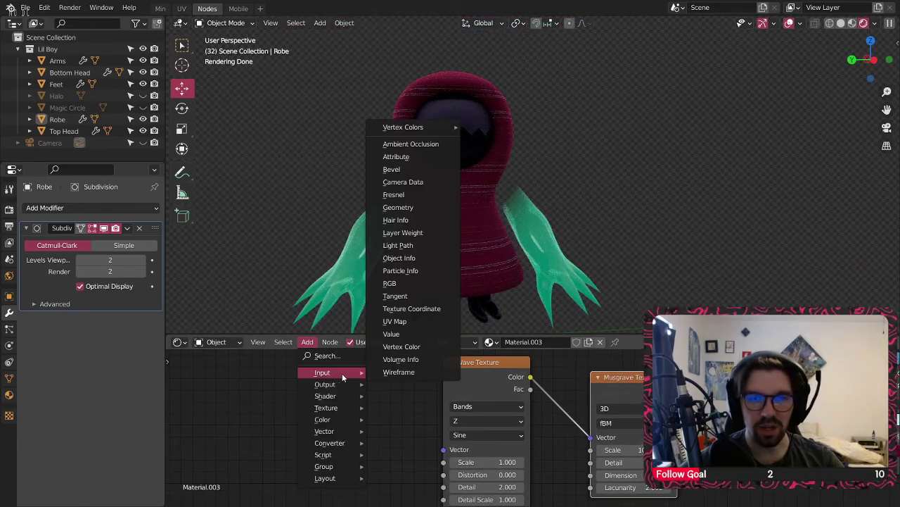
{"action": "left_click", "coordinate": [419, 309]}
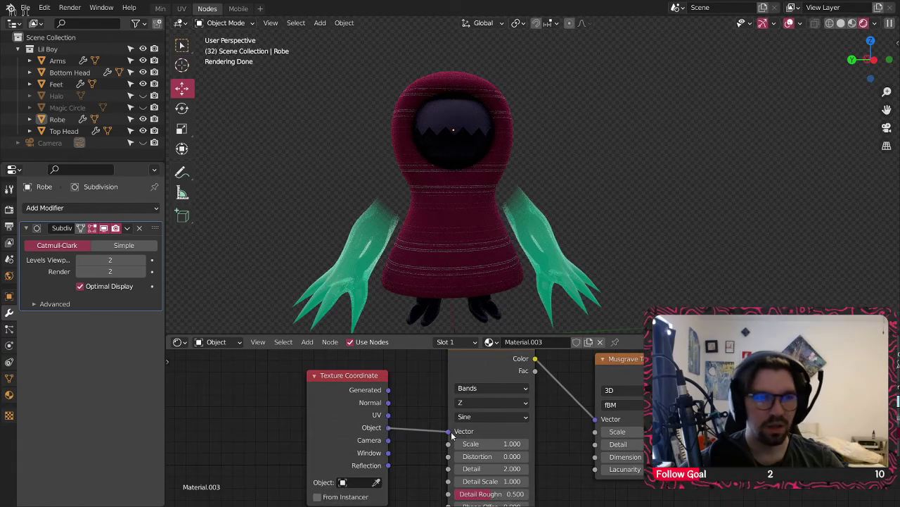
{"action": "middle_click_drag", "start_coordinate": [407, 382], "coordinate": [415, 393]}
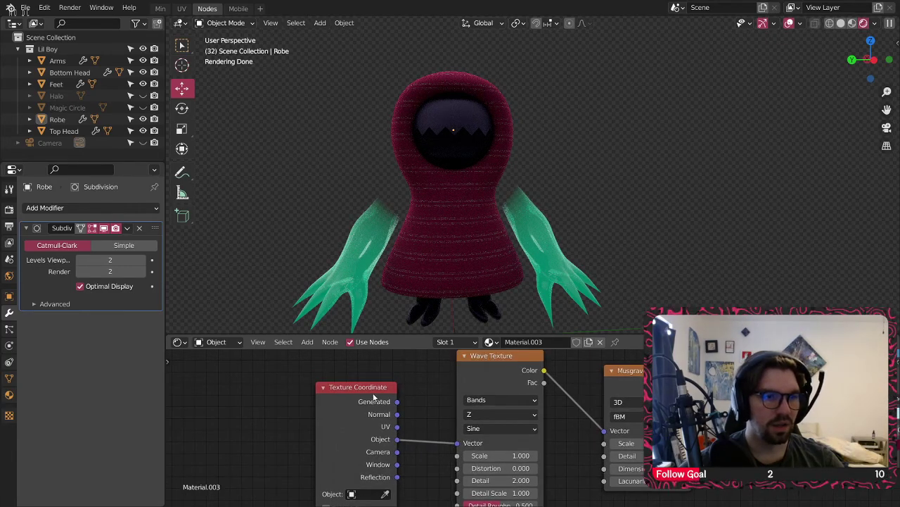
{"action": "left_click_drag", "start_coordinate": [390, 384], "coordinate": [384, 386]}
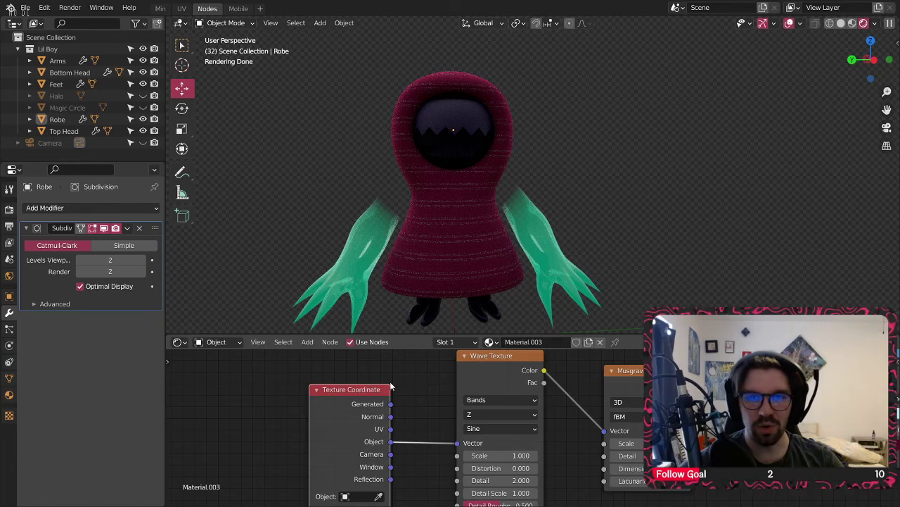
- Set the Musgrave Texture's Scale to 50 and compare the stripes up close and from further away
{"action": "scroll", "coordinate": [450, 169], "scroll_direction": "up", "scroll_amount": 6}
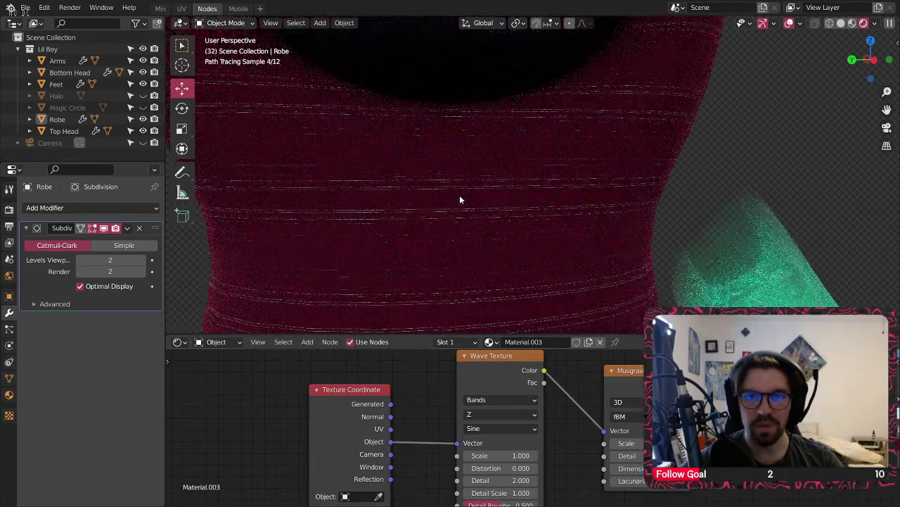
{"action": "middle_click_drag", "start_coordinate": [461, 190], "coordinate": [459, 241]}
{"action": "middle_click_drag", "start_coordinate": [605, 423], "coordinate": [339, 392]}
{"action": "middle_click_drag", "start_coordinate": [459, 376], "coordinate": [543, 412]}
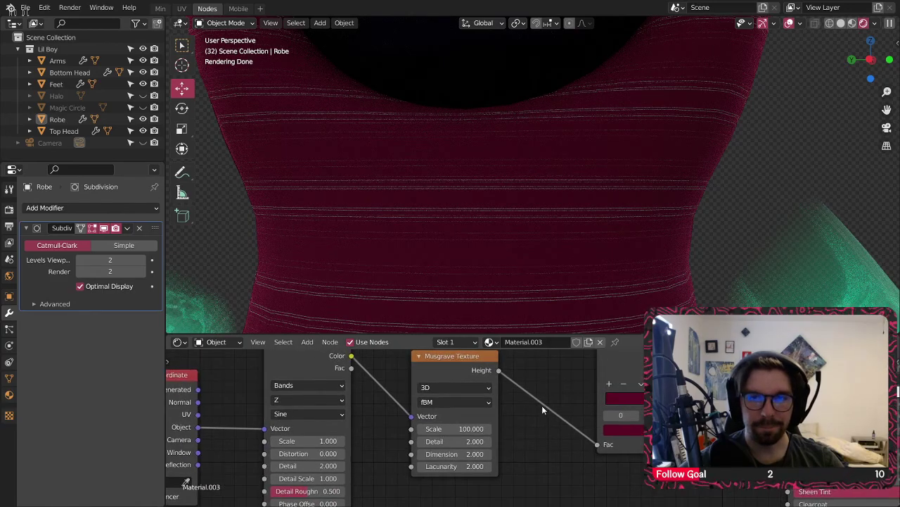
{"action": "left_click", "coordinate": [429, 430]}
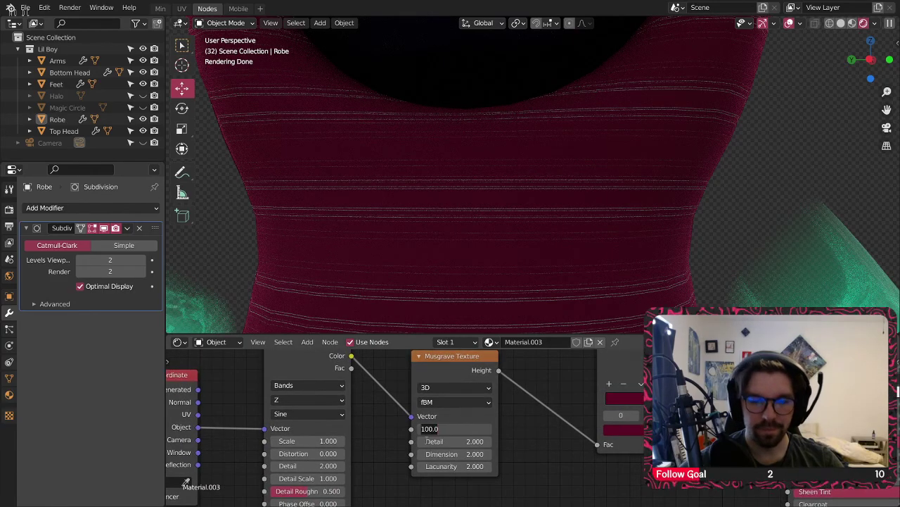
{"action": "type", "text": "50"}
{"action": "key", "text": "Return"}
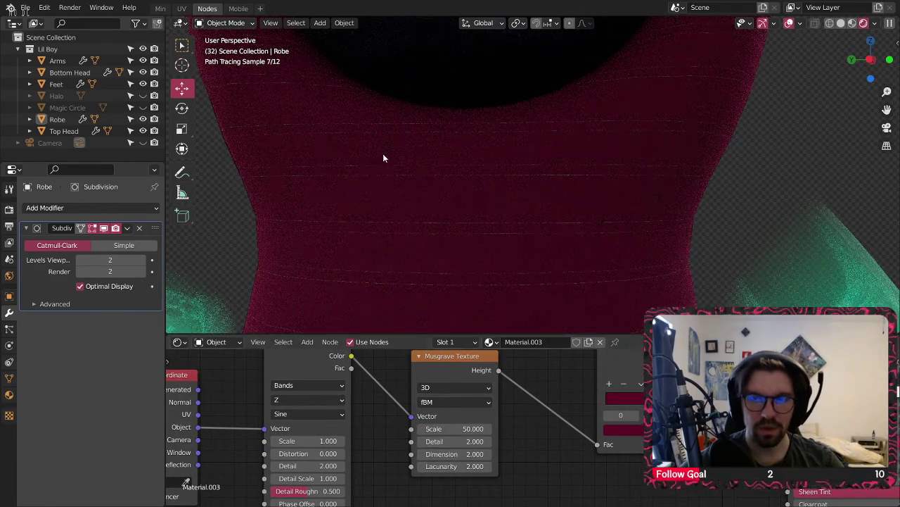
{"action": "scroll", "coordinate": [522, 168], "scroll_direction": "down", "scroll_amount": 6}
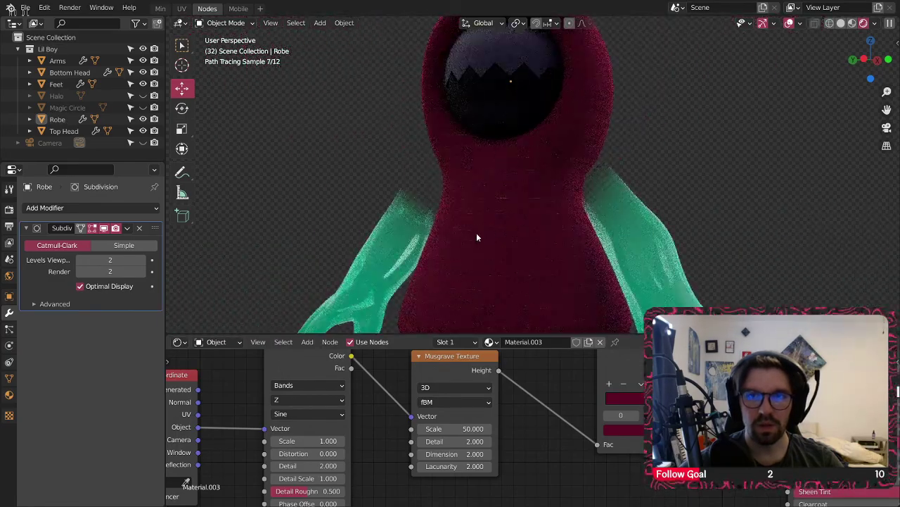
- Reduce the Wave Texture's Detail Roughness to 0 and inspect the robe's thin stripes
{"action": "middle_click_drag", "start_coordinate": [380, 443], "coordinate": [445, 415]}
{"action": "mouse_move", "coordinate": [378, 465]}
{"action": "left_mouse_down"}
{"action": "mouse_move", "coordinate": [440, 465]}
{"action": "mouse_move", "coordinate": [373, 465]}
{"action": "left_mouse_up"}
{"action": "scroll", "coordinate": [496, 158], "scroll_direction": "up", "scroll_amount": 5}
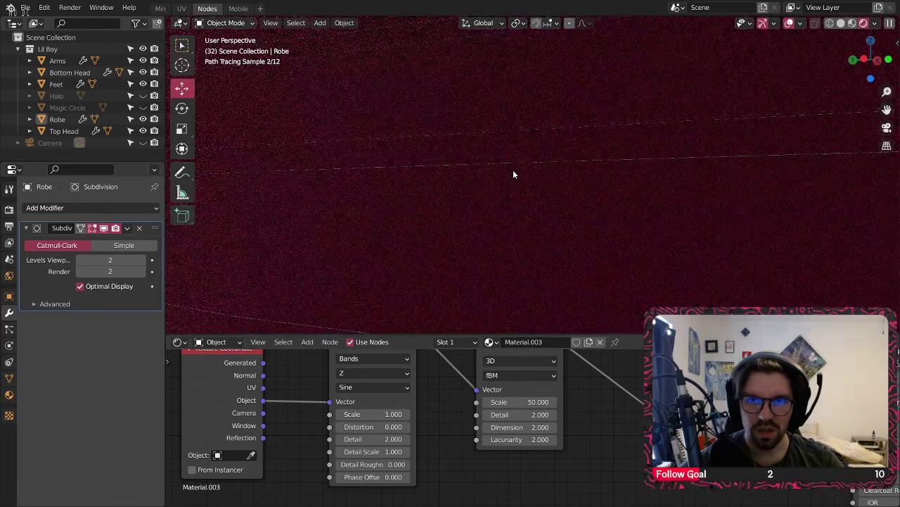
{"action": "scroll", "coordinate": [513, 172], "scroll_direction": "down", "scroll_amount": 5}
- Set the Wave Texture's Distortion to 1 and check the robe's stripes from further away
{"action": "middle_click_drag", "start_coordinate": [448, 361], "coordinate": [479, 372]}
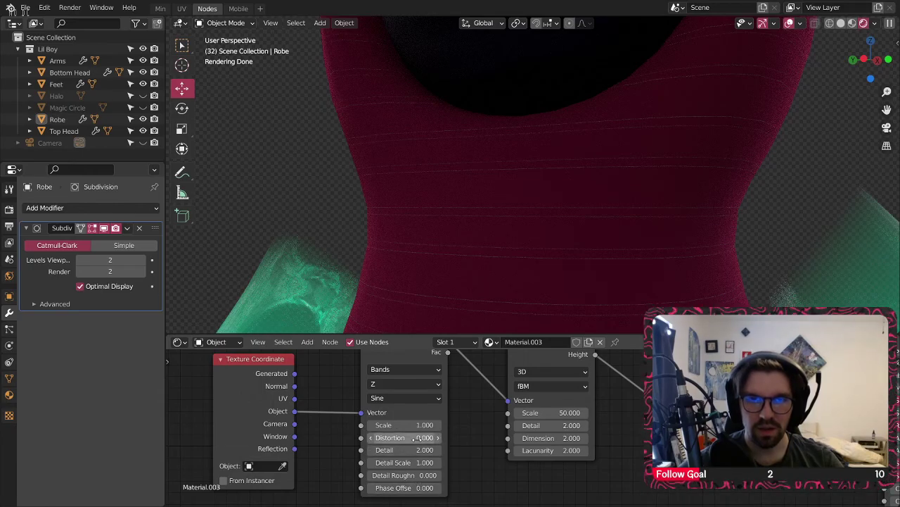
{"action": "type", "text": "1"}
{"action": "key", "text": "Return"}
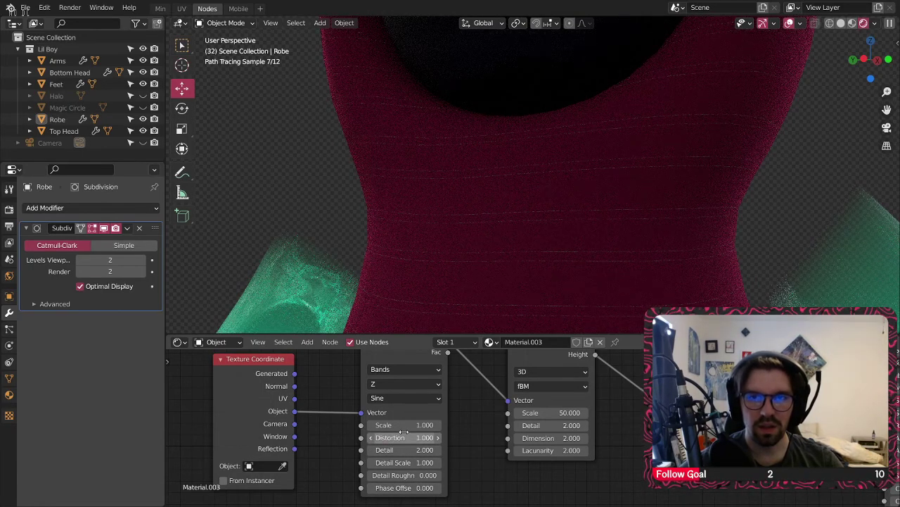
{"action": "scroll", "coordinate": [592, 132], "scroll_direction": "down", "scroll_amount": 5}
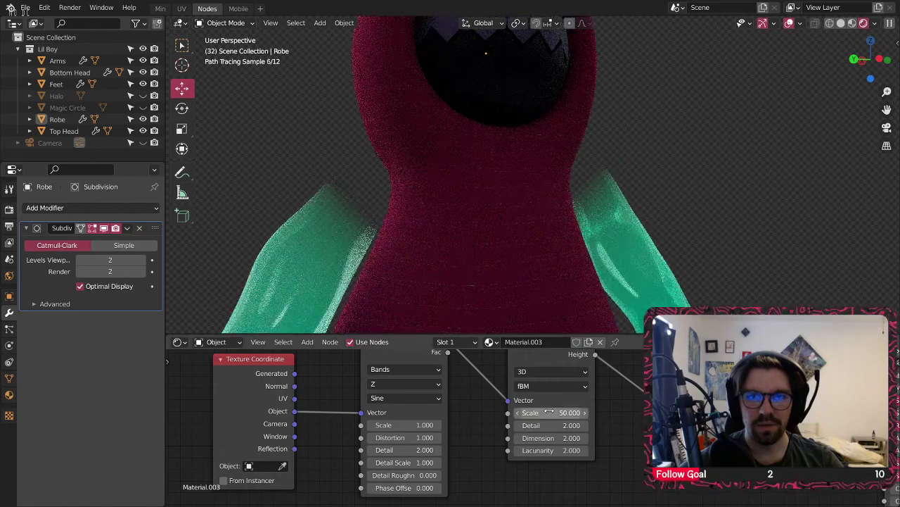
- Try lower Musgrave Texture Scale values, including 30, and settle on 20
{"action": "scroll", "coordinate": [549, 412], "scroll_direction": "up", "scroll_amount": 2}
{"action": "left_click", "coordinate": [543, 413]}
{"action": "type", "text": "2"}
{"action": "key", "text": "Return"}
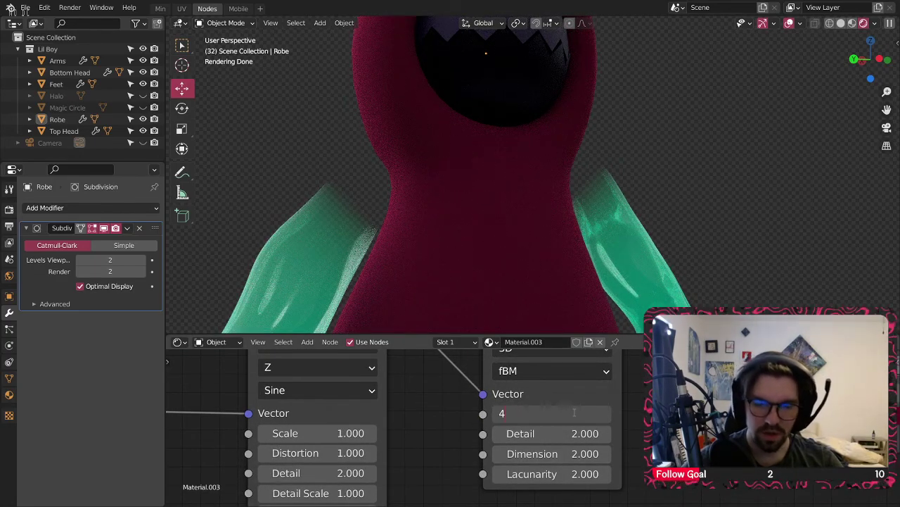
{"action": "key", "text": "BackSpace"}
{"action": "type", "text": "30"}
{"action": "key", "text": "Return"}
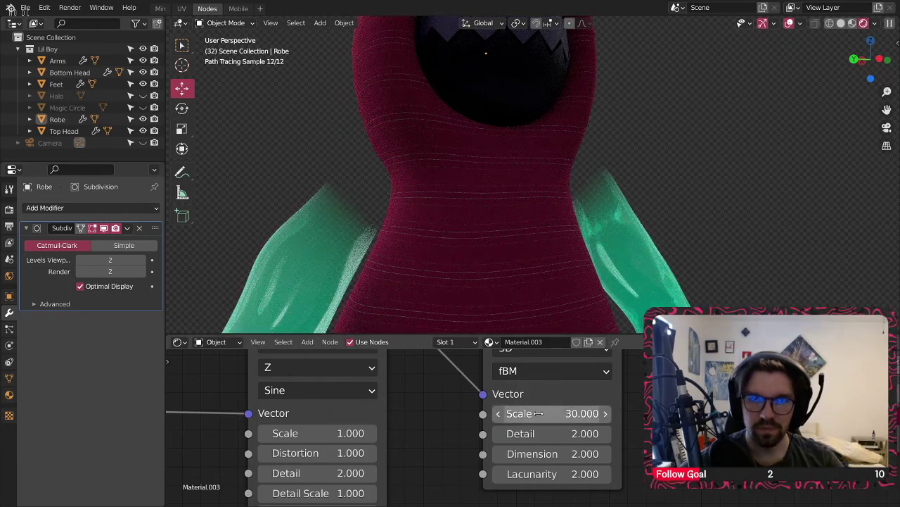
{"action": "left_click", "coordinate": [538, 414]}
{"action": "type", "text": "20"}
{"action": "key", "text": "Return"}
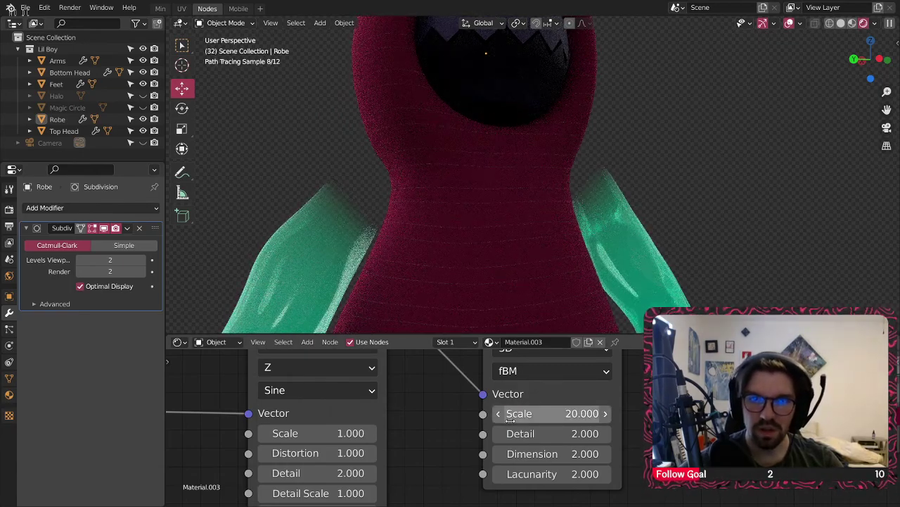
- Set the Musgrave Texture's Scale to 10, then reconnect the Wave Texture's Color output to the Musgrave Scale input
{"action": "type", "text": "10"}
{"action": "key", "text": "Return"}
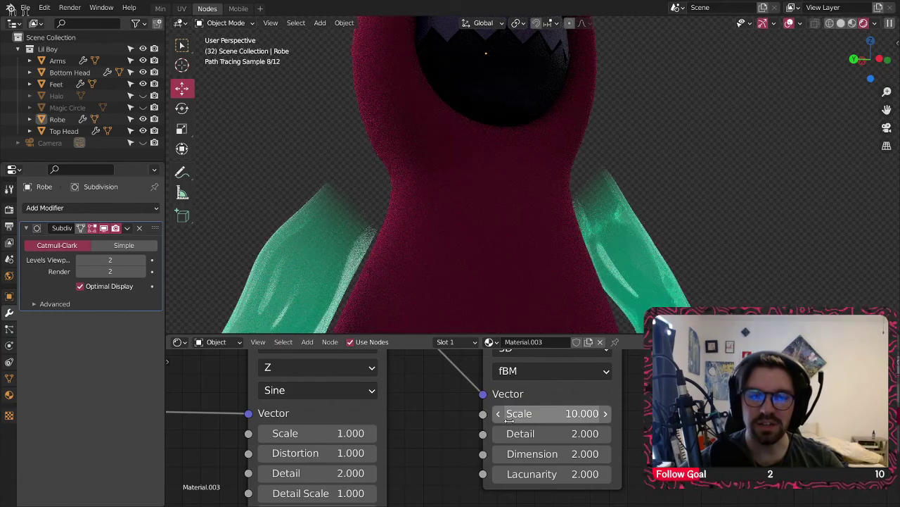
{"action": "scroll", "coordinate": [509, 417], "scroll_direction": "down", "scroll_amount": 3}
{"action": "left_click_drag", "start_coordinate": [445, 386], "coordinate": [500, 451]}
{"action": "middle_click_drag", "start_coordinate": [440, 129], "coordinate": [321, 144]}
{"action": "scroll", "coordinate": [473, 135], "scroll_direction": "down", "scroll_amount": 5}
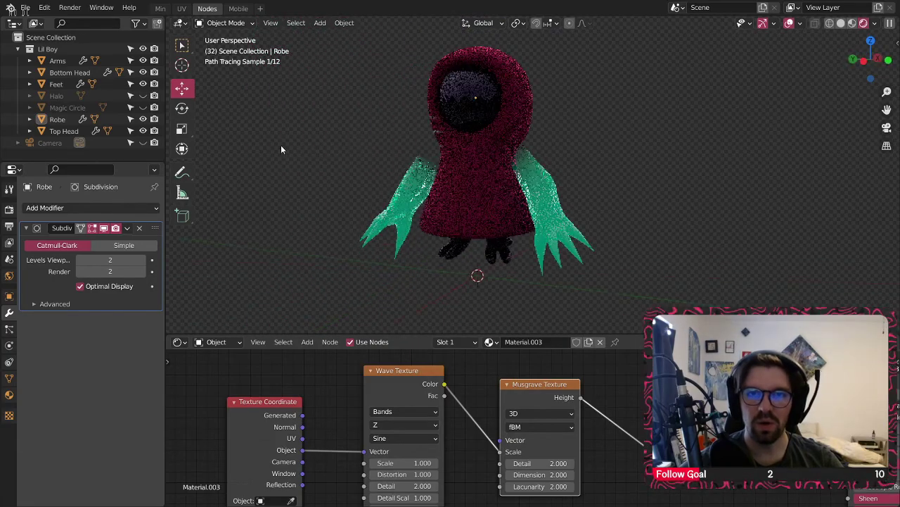
{"action": "middle_click_drag", "start_coordinate": [488, 435], "coordinate": [395, 378]}
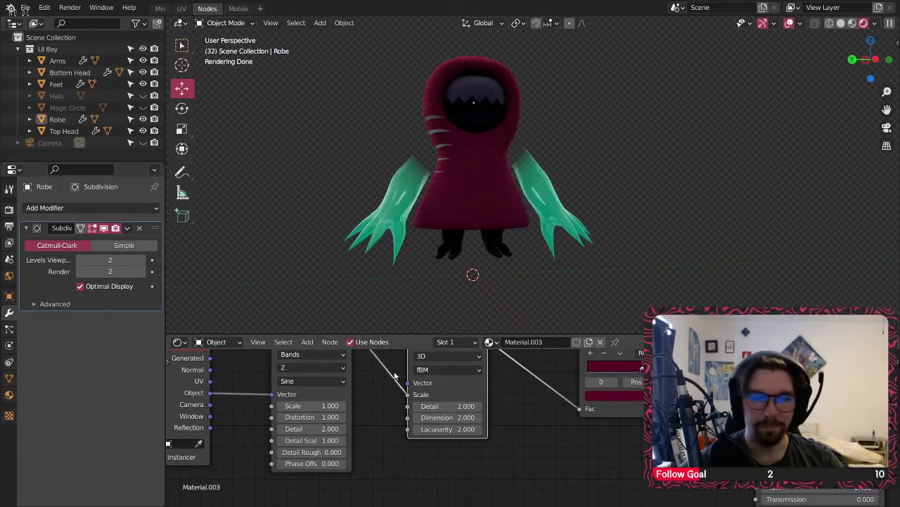
- Apply the robe's scale transform, deselect the robe and check its stripes
{"action": "left_click", "coordinate": [482, 178]}
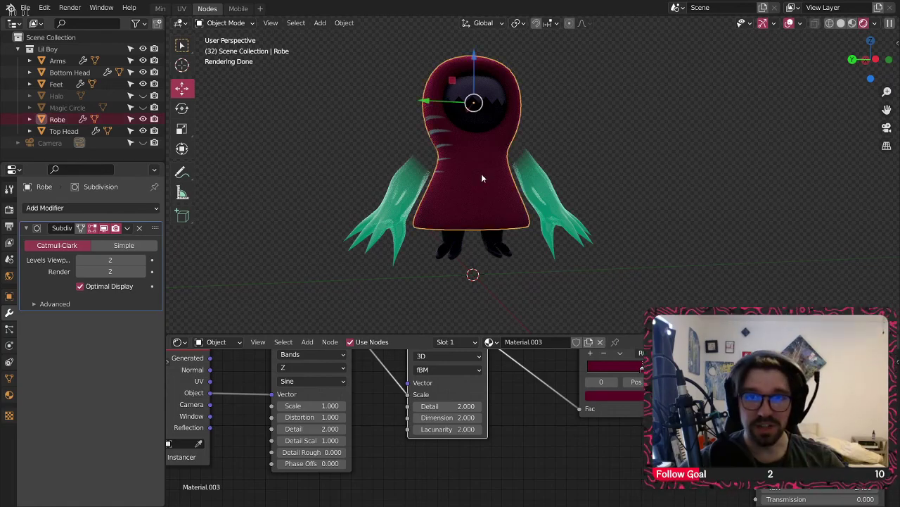
{"action": "key", "text": "ctrl+a"}
{"action": "left_click", "coordinate": [450, 191]}
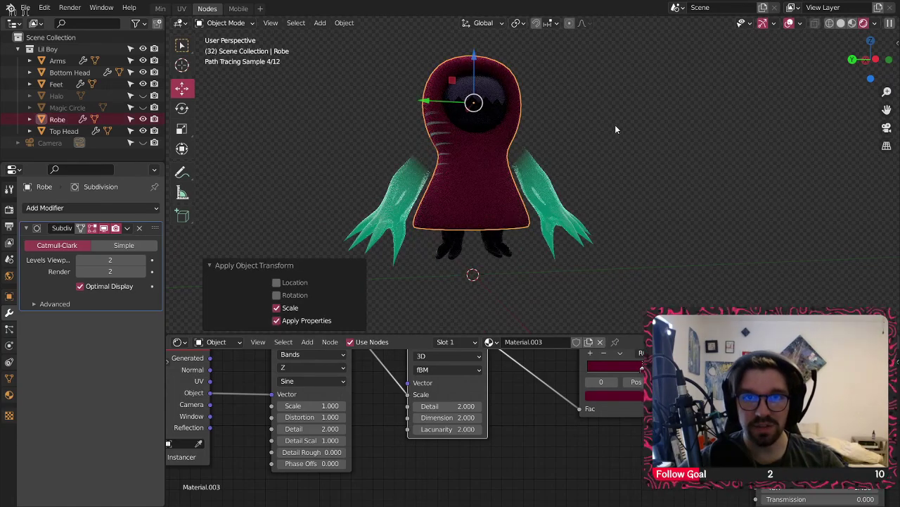
{"action": "left_click", "coordinate": [615, 132]}
{"action": "middle_click_drag", "start_coordinate": [457, 137], "coordinate": [492, 161]}
{"action": "middle_click_drag", "start_coordinate": [483, 396], "coordinate": [505, 401]}
{"action": "middle_click_drag", "start_coordinate": [447, 156], "coordinate": [412, 156]}
{"action": "middle_click_drag", "start_coordinate": [403, 420], "coordinate": [465, 431]}
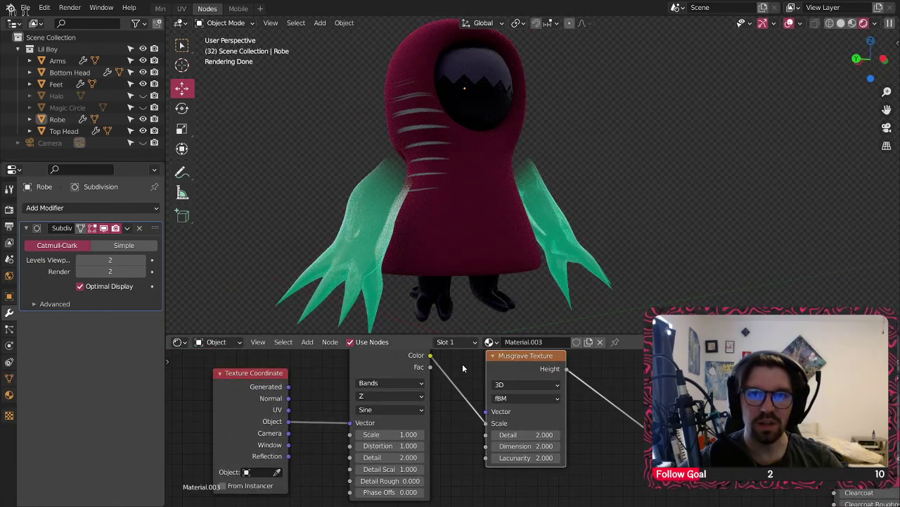
- Shift the ColorRamp stop so the pale-blue stripes cover more of the robe, and inspect the hood from above
{"action": "left_click_drag", "start_coordinate": [739, 426], "coordinate": [710, 425]}
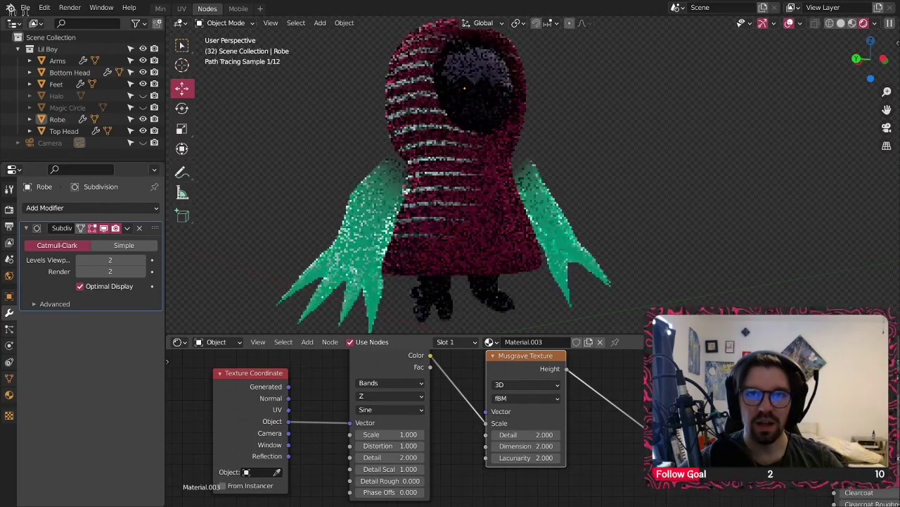
{"action": "scroll", "coordinate": [504, 156], "scroll_direction": "down", "scroll_amount": 2}
{"action": "middle_click_drag", "start_coordinate": [504, 156], "coordinate": [511, 68]}
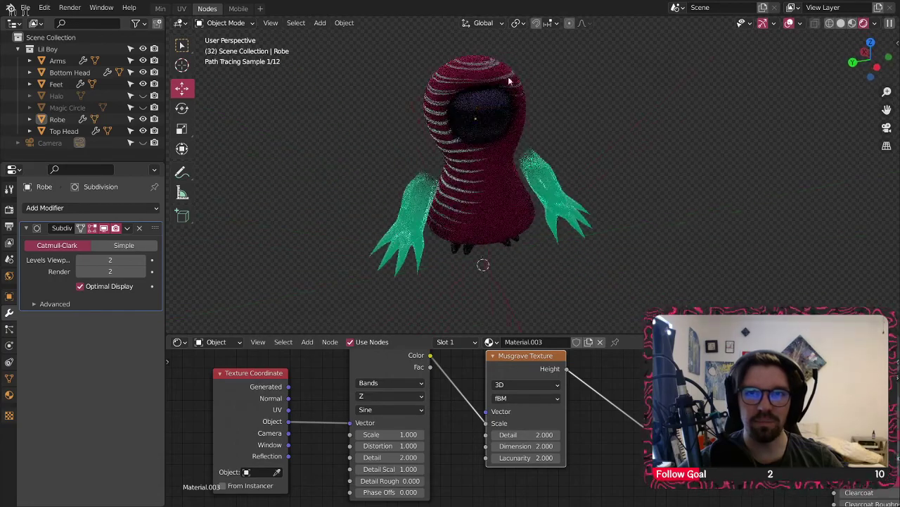
{"action": "scroll", "coordinate": [484, 155], "scroll_direction": "up", "scroll_amount": 4}
{"action": "middle_click_drag", "start_coordinate": [547, 205], "coordinate": [613, 454]}
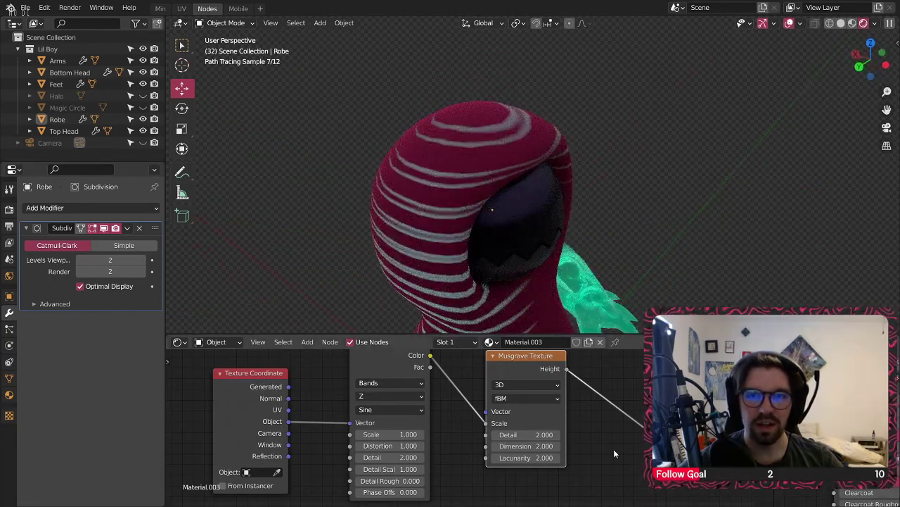
- Try connecting the Wave Texture's Color output directly to the ColorRamp's Fac input, bypassing the Musgrave Texture
{"action": "left_click_drag", "start_coordinate": [537, 362], "coordinate": [542, 398]}
{"action": "left_click_drag", "start_coordinate": [431, 355], "coordinate": [658, 436]}
{"action": "left_click_drag", "start_coordinate": [548, 395], "coordinate": [555, 362]}
- Set the Musgrave Texture's Detail to 10
{"action": "scroll", "coordinate": [506, 215], "scroll_direction": "down", "scroll_amount": 3}
{"action": "middle_click_drag", "start_coordinate": [506, 232], "coordinate": [480, 217]}
{"action": "middle_click_drag", "start_coordinate": [567, 431], "coordinate": [557, 406], "text": "shift"}
{"action": "scroll", "coordinate": [555, 411], "scroll_direction": "up", "scroll_amount": 3}
{"action": "left_click", "coordinate": [522, 417]}
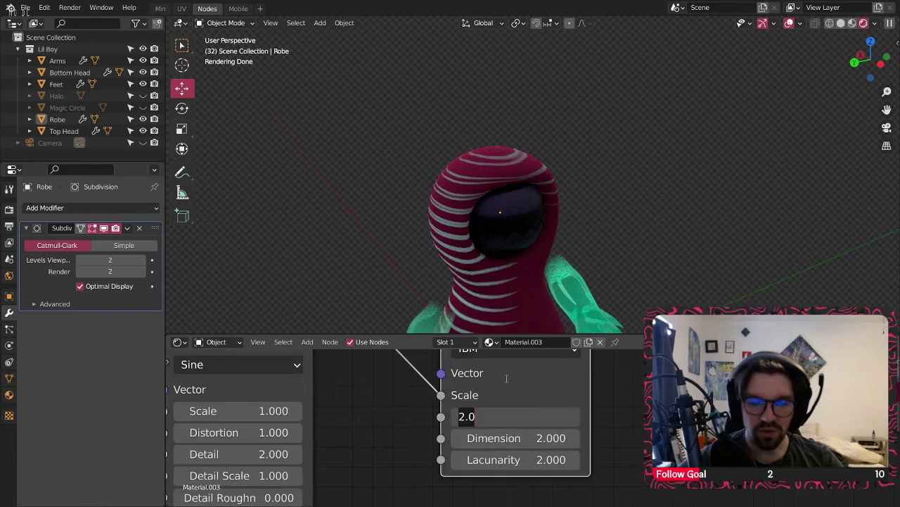
{"action": "type", "text": "10"}
{"action": "key", "text": "Return"}
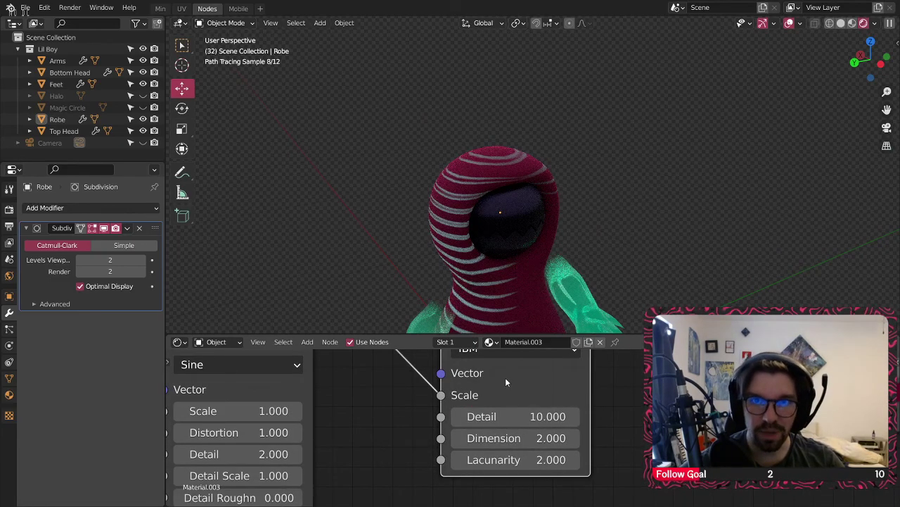
- Try a Musgrave Texture Dimension of 1 and settle on 5
{"action": "left_click", "coordinate": [499, 438]}
{"action": "type", "text": "1"}
{"action": "key", "text": "Return"}
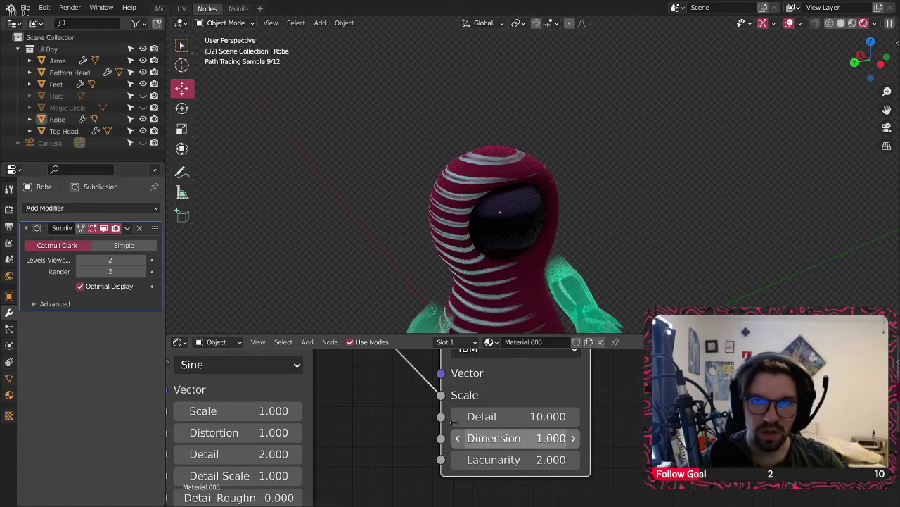
{"action": "left_click", "coordinate": [527, 437]}
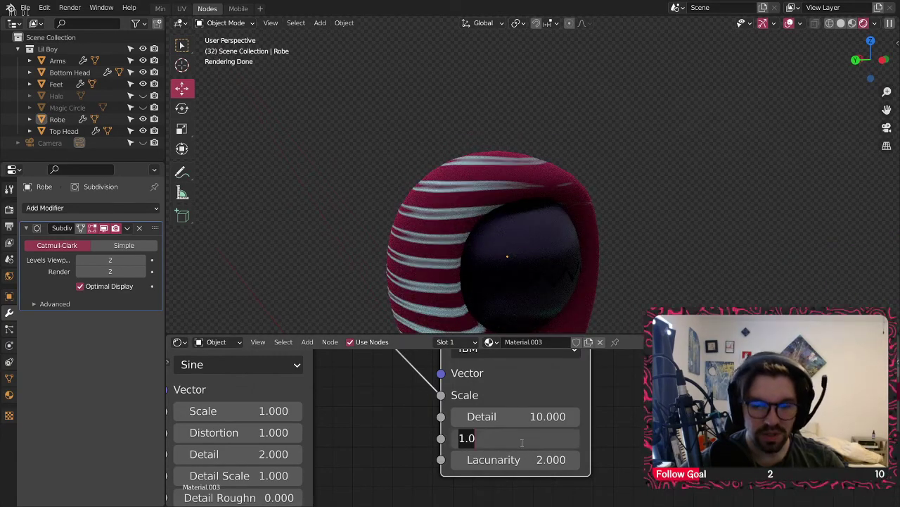
{"action": "type", "text": "5"}
{"action": "key", "text": "Return"}
- Examine the stripes' coverage on the robe's front and side, both close up and from further away
{"action": "middle_click_drag", "start_coordinate": [649, 141], "coordinate": [539, 220]}
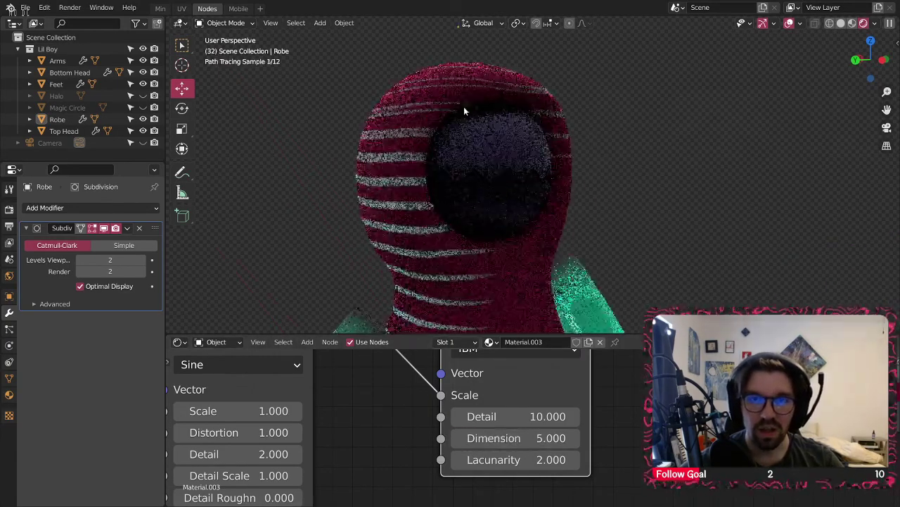
{"action": "middle_click_drag", "start_coordinate": [492, 288], "coordinate": [480, 151], "text": "shift"}
{"action": "middle_click_drag", "start_coordinate": [490, 220], "coordinate": [454, 206]}
{"action": "scroll", "coordinate": [456, 203], "scroll_direction": "down", "scroll_amount": 4}
{"action": "middle_click_drag", "start_coordinate": [469, 141], "coordinate": [522, 139]}
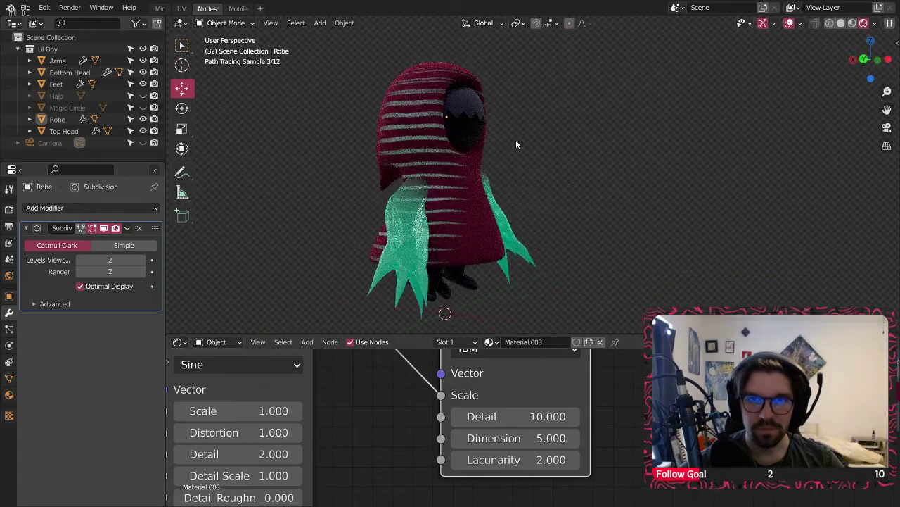
{"action": "scroll", "coordinate": [522, 140], "scroll_direction": "up", "scroll_amount": 6}
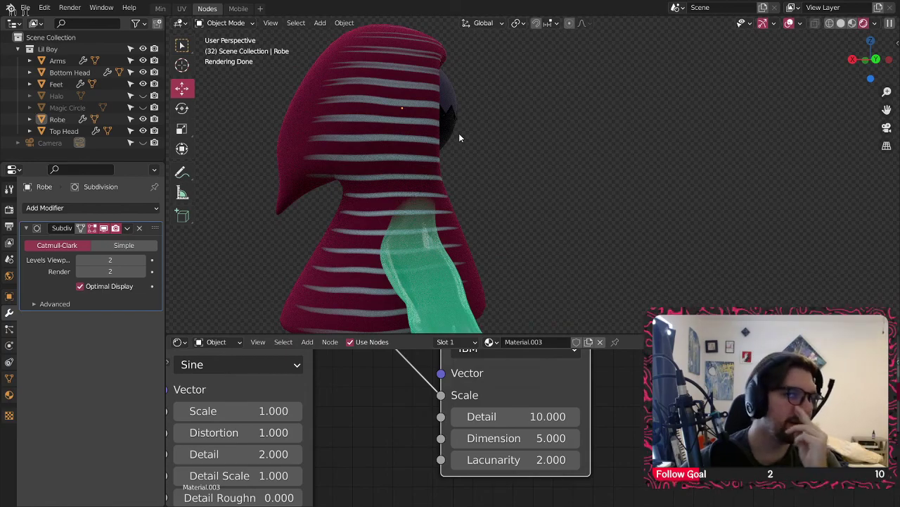
{"action": "middle_click_drag", "start_coordinate": [459, 138], "coordinate": [311, 161]}
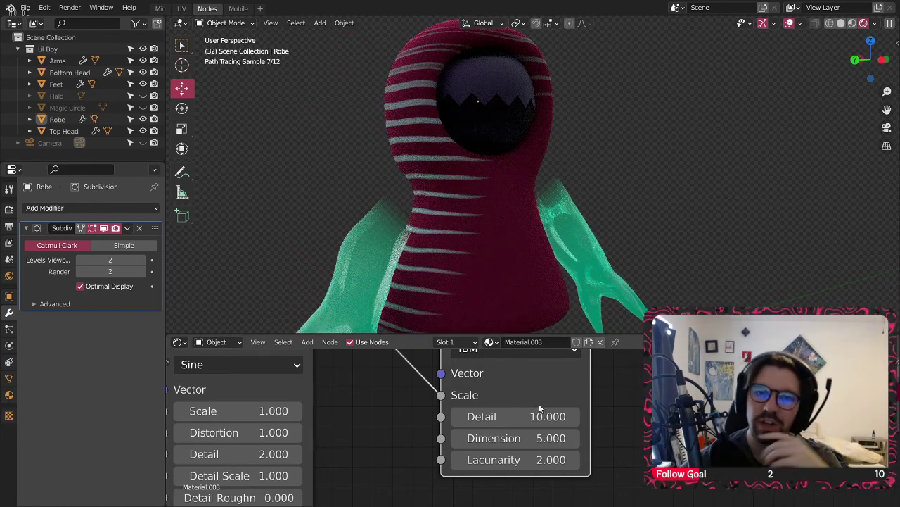
- Set the Musgrave Texture's Lacunarity to 3
{"action": "middle_click_drag", "start_coordinate": [617, 414], "coordinate": [559, 413]}
{"action": "left_click", "coordinate": [465, 457]}
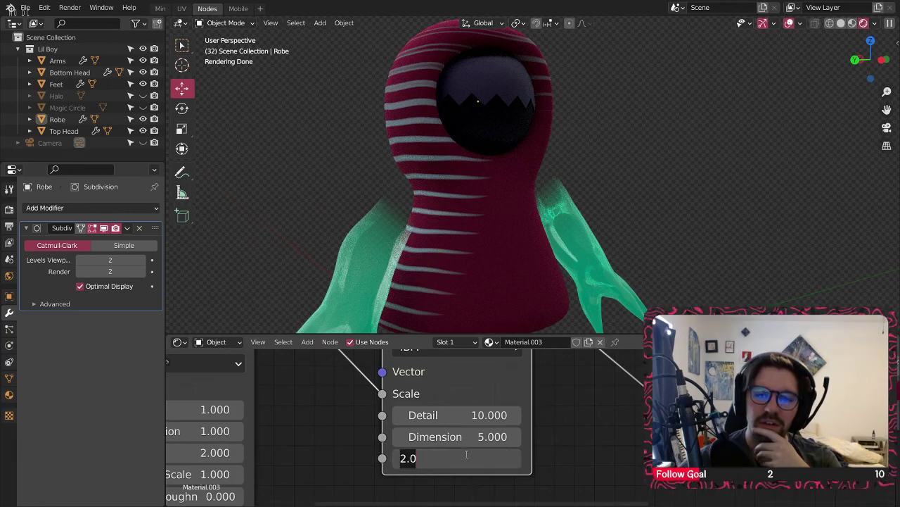
{"action": "type", "text": "3"}
{"action": "key", "text": "Return"}
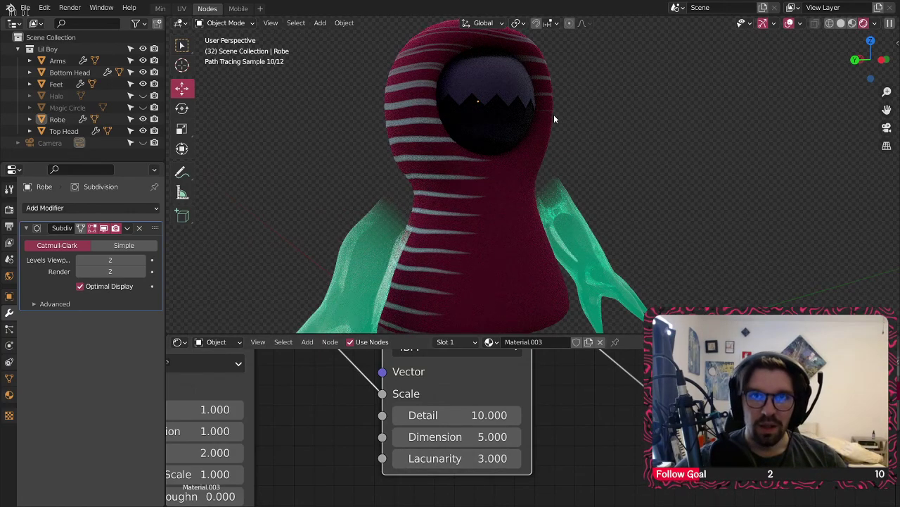
- Add a third stop between the two existing colours on the robe material's ColorRamp and make it black
{"action": "middle_click_drag", "start_coordinate": [552, 93], "coordinate": [483, 151], "text": "shift"}
{"action": "middle_click_drag", "start_coordinate": [662, 424], "coordinate": [498, 424]}
{"action": "scroll", "coordinate": [498, 424], "scroll_direction": "down", "scroll_amount": 4}
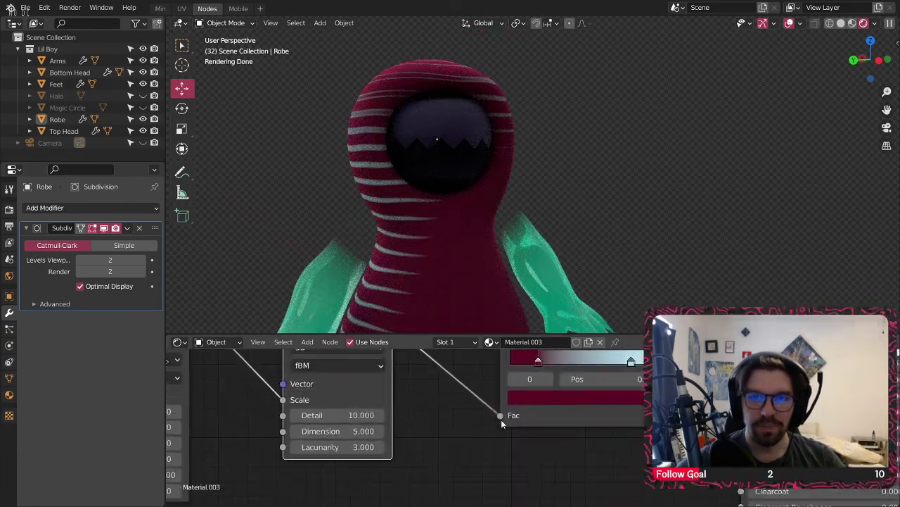
{"action": "middle_click_drag", "start_coordinate": [543, 380], "coordinate": [519, 459]}
{"action": "middle_click_drag", "start_coordinate": [470, 407], "coordinate": [420, 422]}
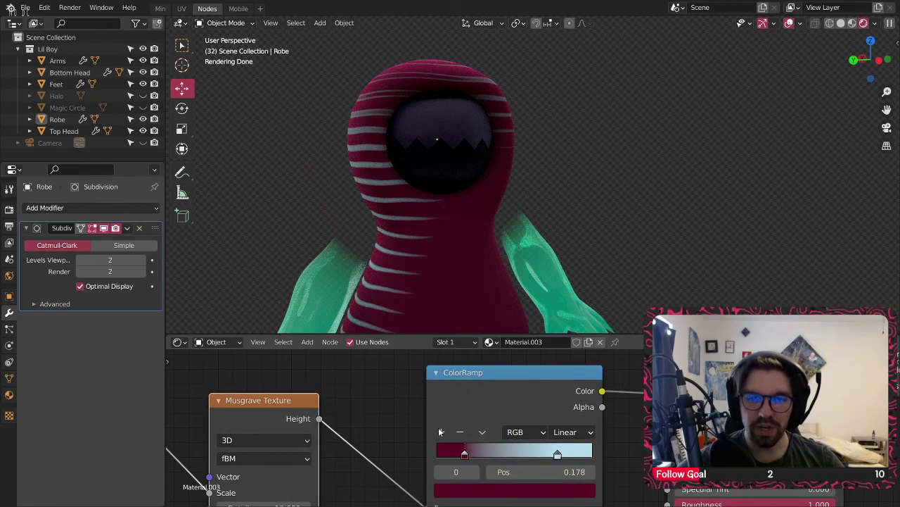
{"action": "left_click", "coordinate": [440, 431]}
{"action": "left_click_drag", "start_coordinate": [512, 457], "coordinate": [528, 458]}
{"action": "left_click", "coordinate": [529, 490]}
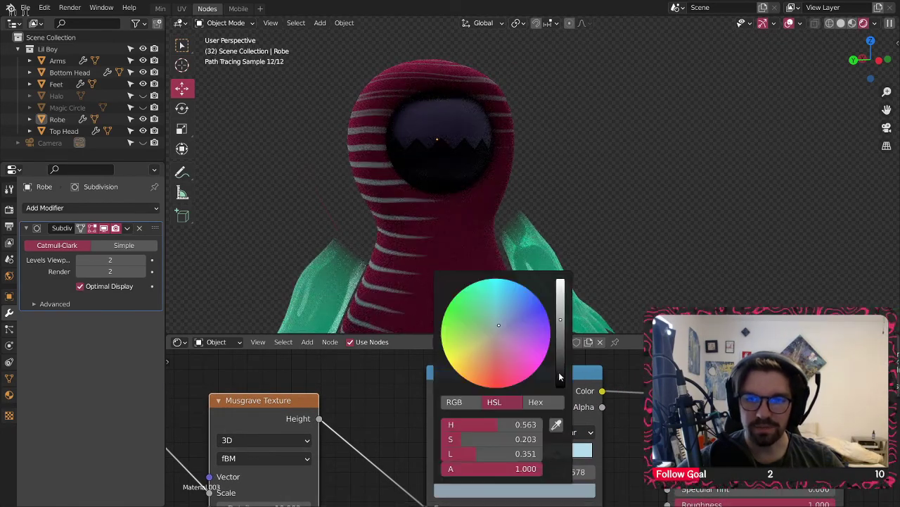
{"action": "left_click_drag", "start_coordinate": [560, 377], "coordinate": [558, 388]}
- Place the ColorRamp's black stop at position 0.389 with the light blue stop just after it, and check the robe's stripes
{"action": "mouse_move", "coordinate": [524, 458]}
{"action": "left_mouse_down"}
{"action": "mouse_move", "coordinate": [514, 457]}
{"action": "mouse_move", "coordinate": [540, 459]}
{"action": "mouse_move", "coordinate": [496, 456]}
{"action": "mouse_move", "coordinate": [509, 456]}
{"action": "left_mouse_up"}
{"action": "left_click", "coordinate": [521, 457]}
{"action": "left_click", "coordinate": [497, 455]}
{"action": "middle_click_drag", "start_coordinate": [376, 228], "coordinate": [448, 214]}
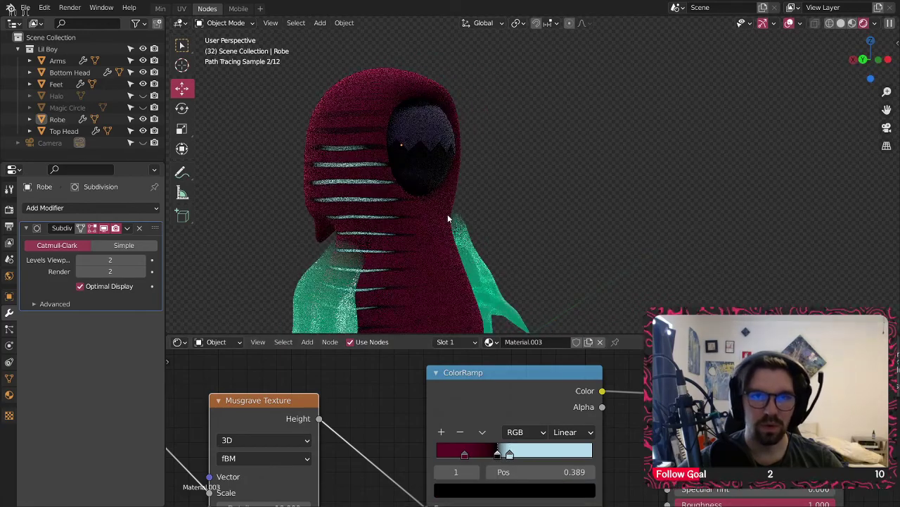
{"action": "middle_click_drag", "start_coordinate": [385, 200], "coordinate": [504, 202]}
{"action": "scroll", "coordinate": [437, 165], "scroll_direction": "down", "scroll_amount": 3}
{"action": "middle_click_drag", "start_coordinate": [321, 177], "coordinate": [294, 184]}
{"action": "scroll", "coordinate": [293, 186], "scroll_direction": "up", "scroll_amount": 2}
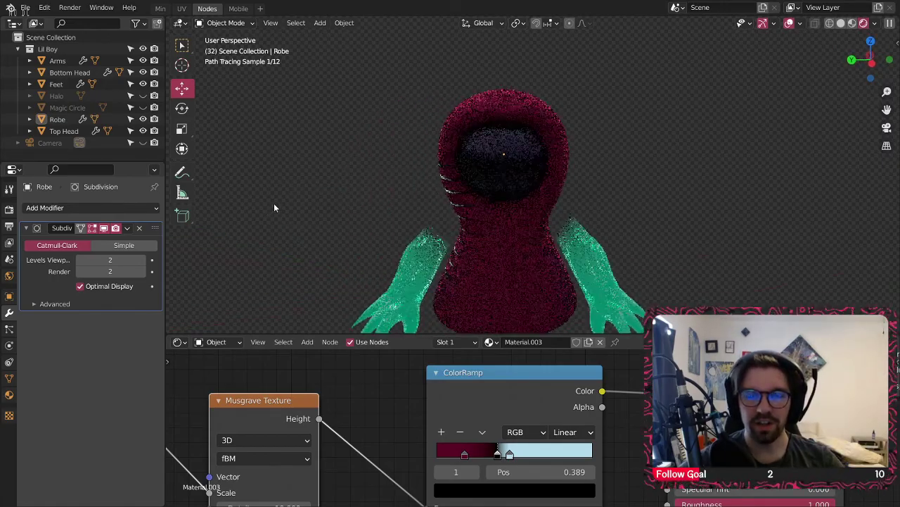
{"action": "scroll", "coordinate": [352, 422], "scroll_direction": "down", "scroll_amount": 1}
- Move the Wave and Musgrave Texture nodes down and shift the Texture Coordinate node away to free up space
{"action": "scroll", "coordinate": [352, 418], "scroll_direction": "down", "scroll_amount": 5}
{"action": "middle_click_drag", "start_coordinate": [345, 394], "coordinate": [480, 392]}
{"action": "left_click_drag", "start_coordinate": [440, 387], "coordinate": [457, 397]}
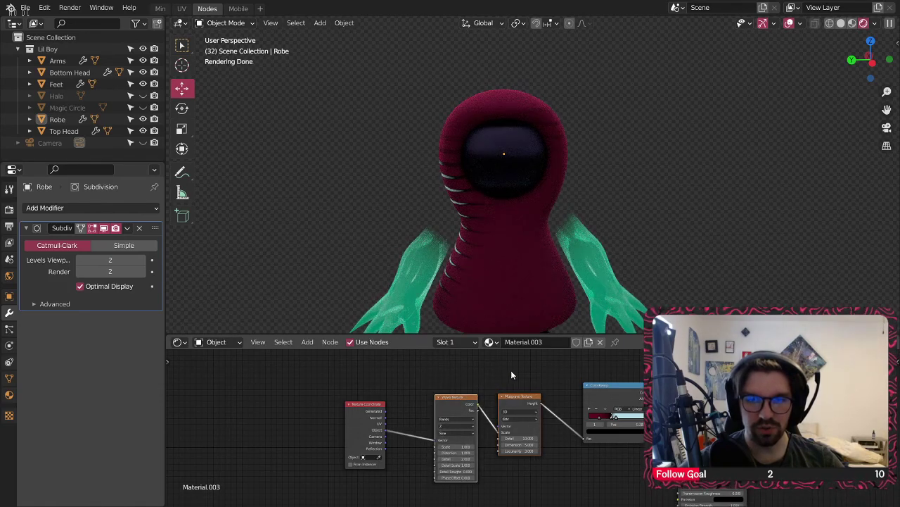
{"action": "left_click_drag", "start_coordinate": [546, 366], "coordinate": [422, 468]}
{"action": "middle_click_drag", "start_coordinate": [513, 368], "coordinate": [512, 413]}
{"action": "left_click_drag", "start_coordinate": [454, 397], "coordinate": [444, 453]}
{"action": "left_click", "coordinate": [410, 426]}
{"action": "left_click_drag", "start_coordinate": [359, 403], "coordinate": [325, 409]}
{"action": "middle_click_drag", "start_coordinate": [438, 428], "coordinate": [453, 395]}
- Duplicate the Wave Texture and Musgrave Texture nodes together and place the copies above the originals
{"action": "mouse_move", "coordinate": [542, 393]}
{"action": "left_mouse_down"}
{"action": "mouse_move", "coordinate": [449, 450]}
{"action": "mouse_move", "coordinate": [437, 440]}
{"action": "left_mouse_up"}
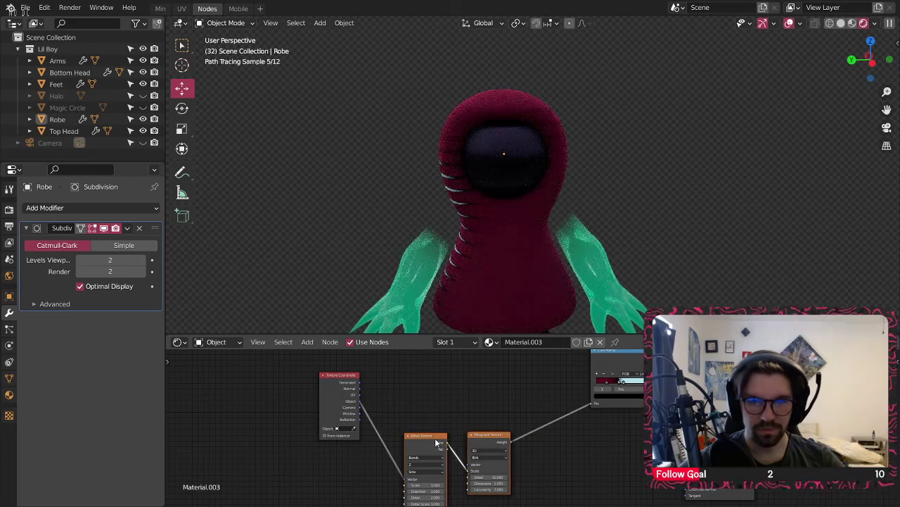
{"action": "key", "text": "shift+d"}
{"action": "left_click", "coordinate": [435, 491]}
{"action": "left_click", "coordinate": [387, 409]}
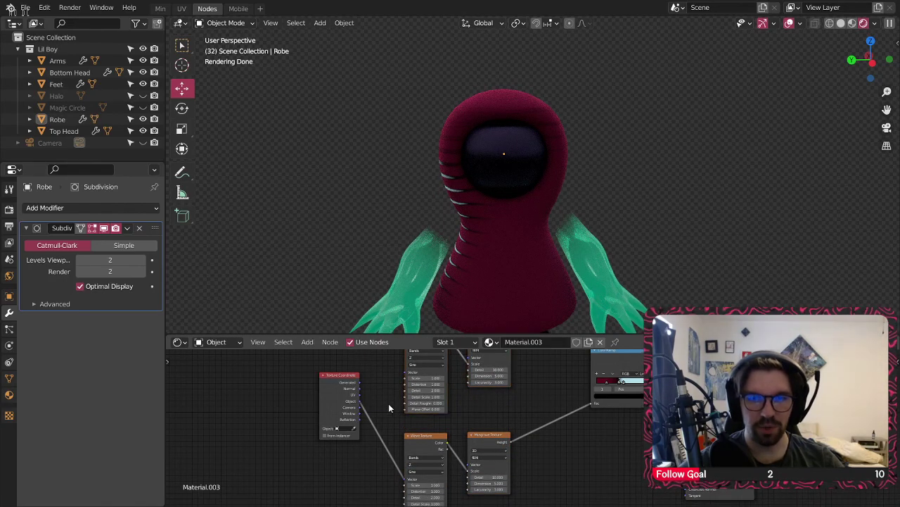
- Insert a Mix colour node on the link between the original Musgrave Texture and the ColorRamp
{"action": "middle_click_drag", "start_coordinate": [386, 409], "coordinate": [398, 461]}
{"action": "left_click", "coordinate": [307, 342]}
{"action": "mouse_move", "coordinate": [331, 408]}
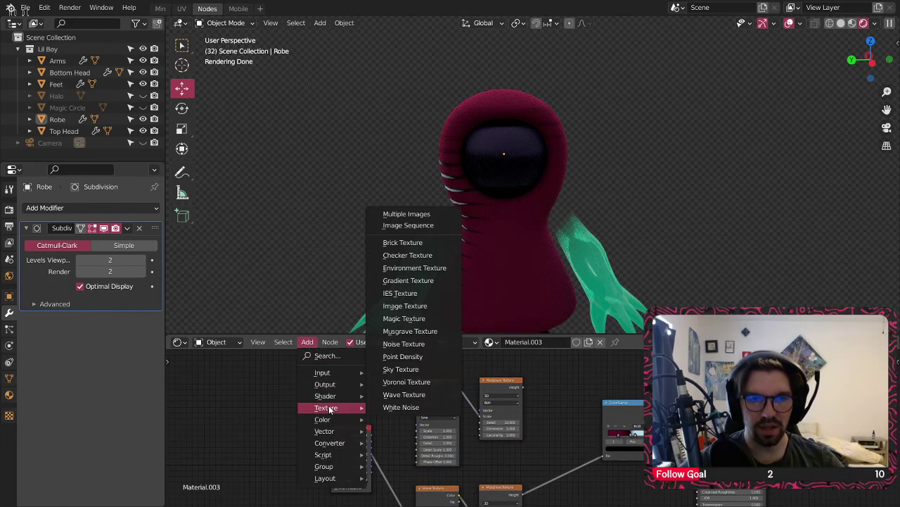
{"action": "left_click", "coordinate": [401, 406]}
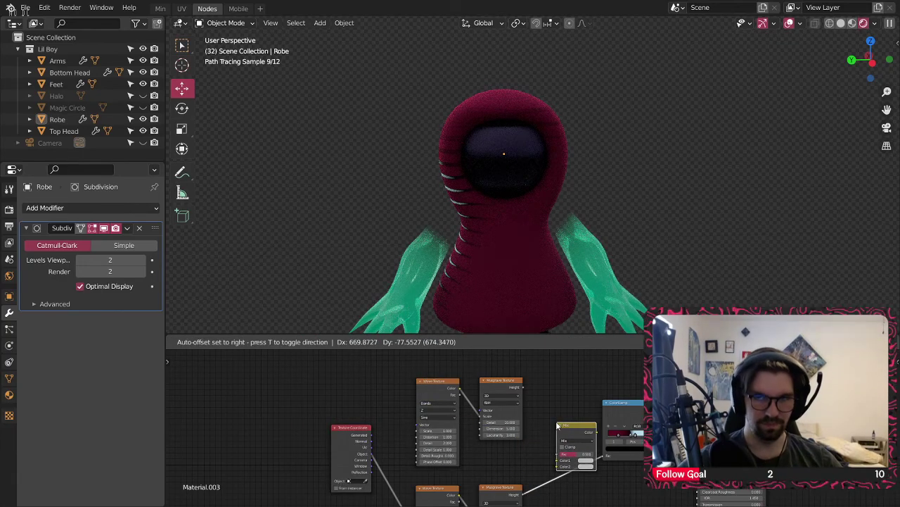
{"action": "left_click", "coordinate": [556, 422]}
{"action": "scroll", "coordinate": [527, 453], "scroll_direction": "up", "scroll_amount": 3}
{"action": "middle_click_drag", "start_coordinate": [484, 360], "coordinate": [492, 398]}
{"action": "scroll", "coordinate": [481, 405], "scroll_direction": "down", "scroll_amount": 1}
- Connect the lower Musgrave Texture's Height to the Mix node's Color2 and the upper one's Height to Color1
{"action": "left_click_drag", "start_coordinate": [532, 464], "coordinate": [532, 482]}
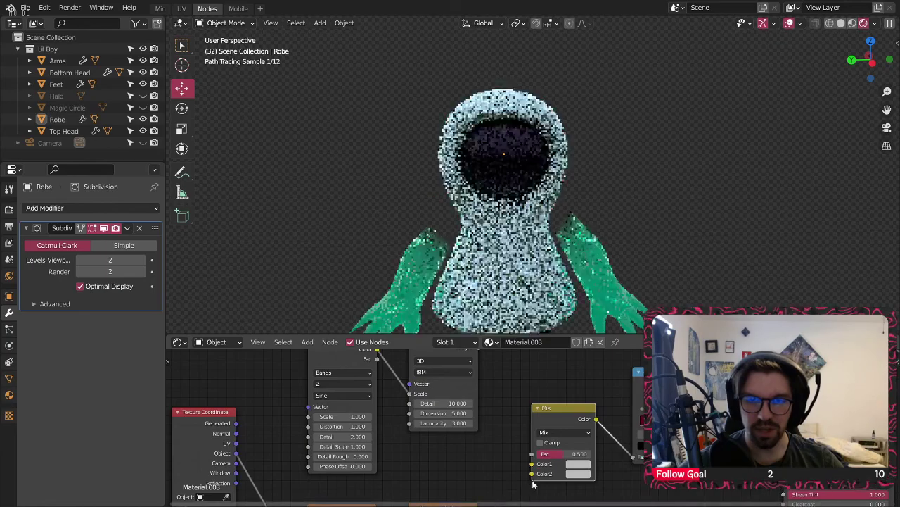
{"action": "scroll", "coordinate": [516, 496], "scroll_direction": "down", "scroll_amount": 3}
{"action": "middle_click_drag", "start_coordinate": [515, 497], "coordinate": [492, 438]}
{"action": "scroll", "coordinate": [478, 447], "scroll_direction": "up", "scroll_amount": 1}
{"action": "left_click_drag", "start_coordinate": [468, 453], "coordinate": [515, 415]}
{"action": "middle_click_drag", "start_coordinate": [494, 383], "coordinate": [497, 435]}
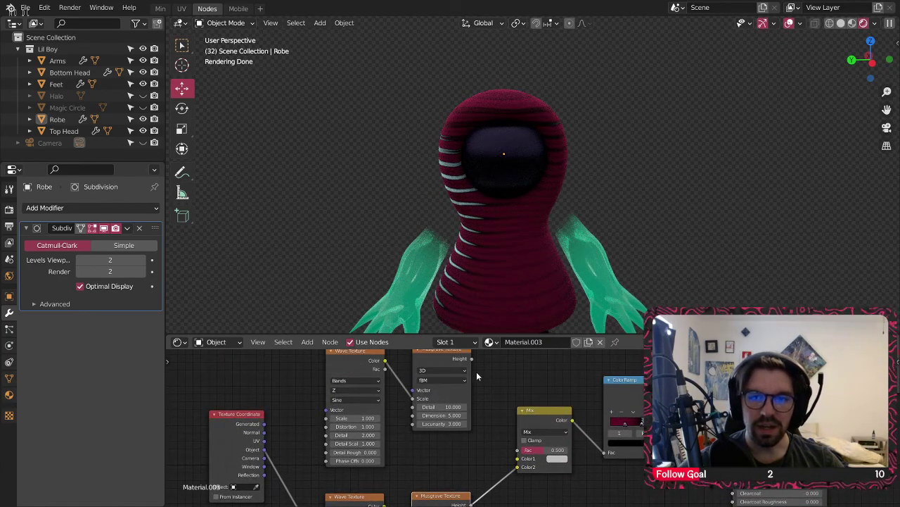
{"action": "left_click_drag", "start_coordinate": [516, 461], "coordinate": [516, 459]}
- Move the Texture Coordinate node farther away and add a Mapping node before the duplicated Wave Texture
{"action": "scroll", "coordinate": [478, 444], "scroll_direction": "down", "scroll_amount": 4}
{"action": "middle_click_drag", "start_coordinate": [478, 444], "coordinate": [551, 426]}
{"action": "left_click_drag", "start_coordinate": [387, 408], "coordinate": [321, 421]}
{"action": "middle_click_drag", "start_coordinate": [365, 431], "coordinate": [391, 425]}
{"action": "left_click_drag", "start_coordinate": [337, 422], "coordinate": [307, 422]}
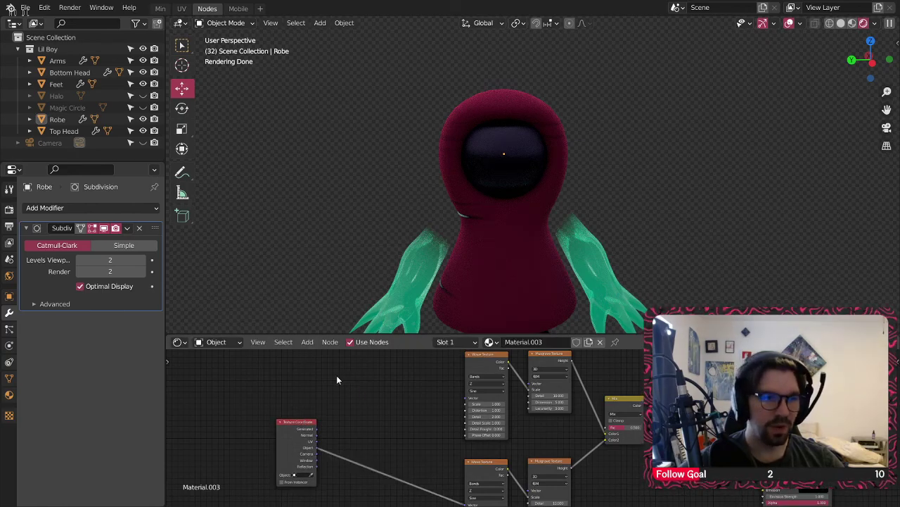
{"action": "left_click", "coordinate": [307, 342]}
{"action": "mouse_move", "coordinate": [338, 431]}
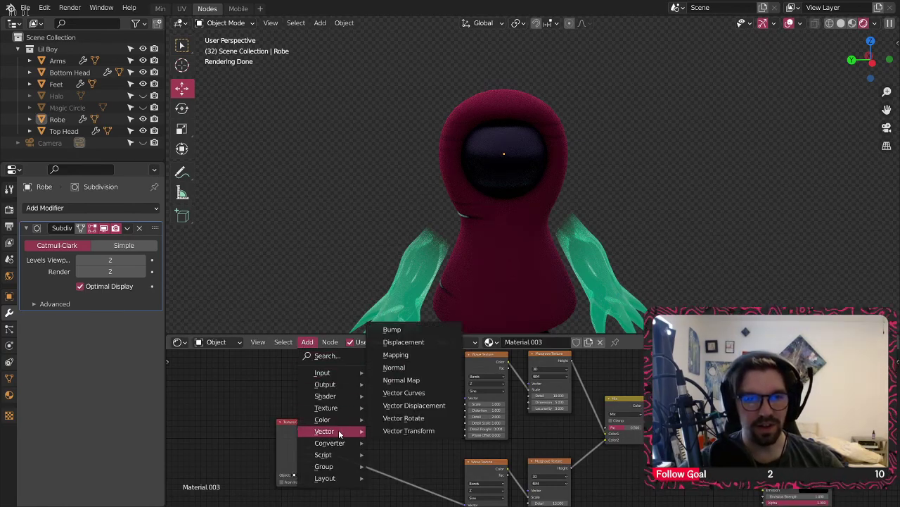
{"action": "left_click", "coordinate": [396, 355]}
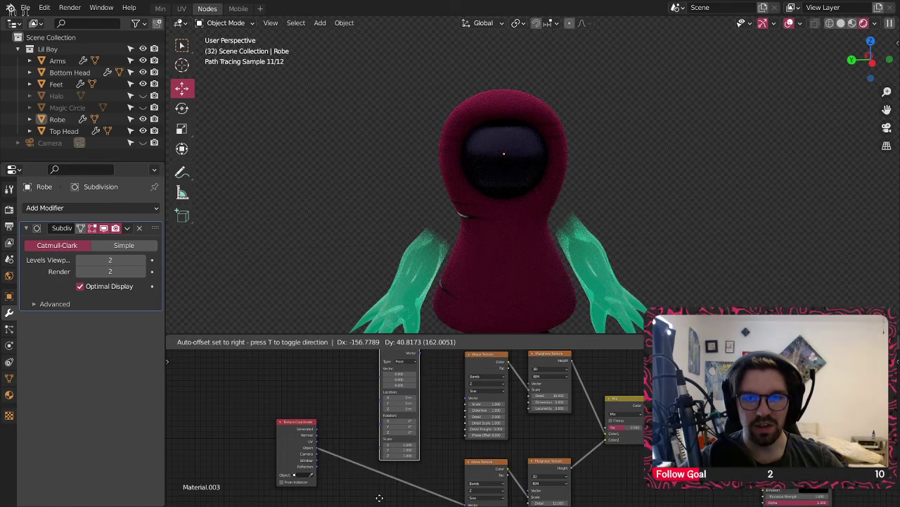
{"action": "left_click", "coordinate": [379, 497]}
- Link the Texture Coordinate's Object output through the Mapping node to the duplicated Wave Texture's Vector, and reposition the Mapping node
{"action": "left_click_drag", "start_coordinate": [317, 448], "coordinate": [385, 381]}
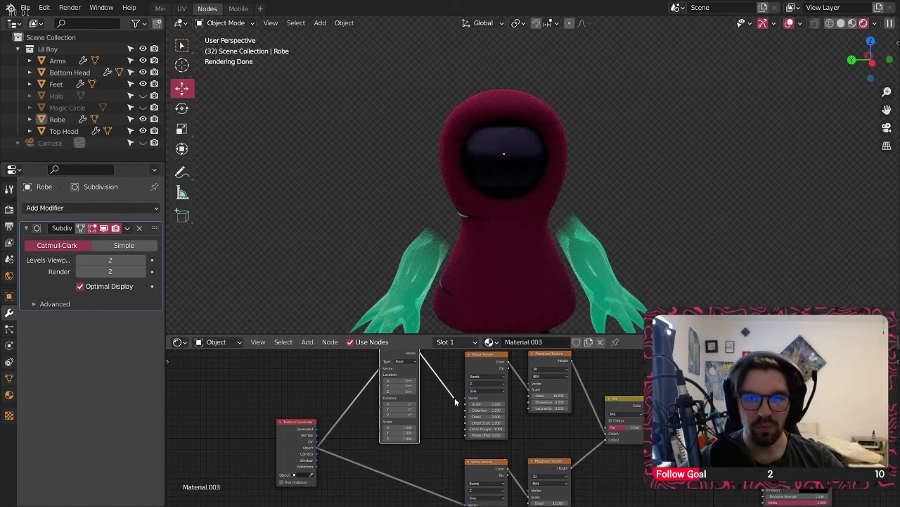
{"action": "middle_click_drag", "start_coordinate": [425, 362], "coordinate": [431, 372]}
{"action": "left_click_drag", "start_coordinate": [409, 359], "coordinate": [414, 376]}
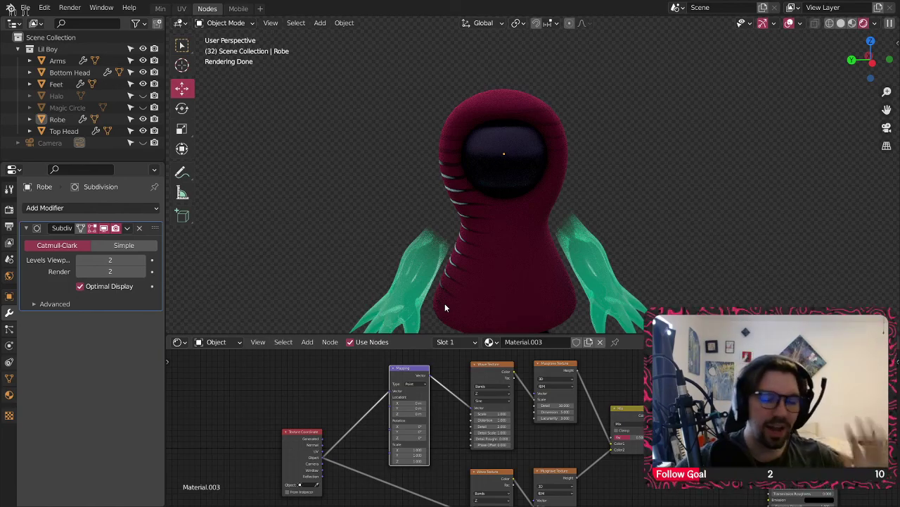
- Try a Z rotation of 180° on the Mapping node and reset it to 0°
{"action": "scroll", "coordinate": [401, 427], "scroll_direction": "up", "scroll_amount": 5}
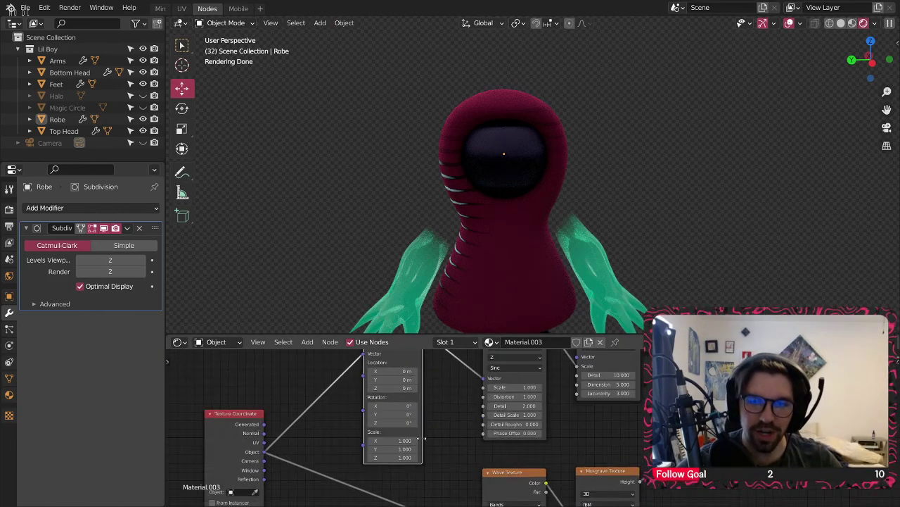
{"action": "left_click", "coordinate": [367, 413]}
{"action": "key", "text": "Return"}
{"action": "left_click", "coordinate": [383, 414]}
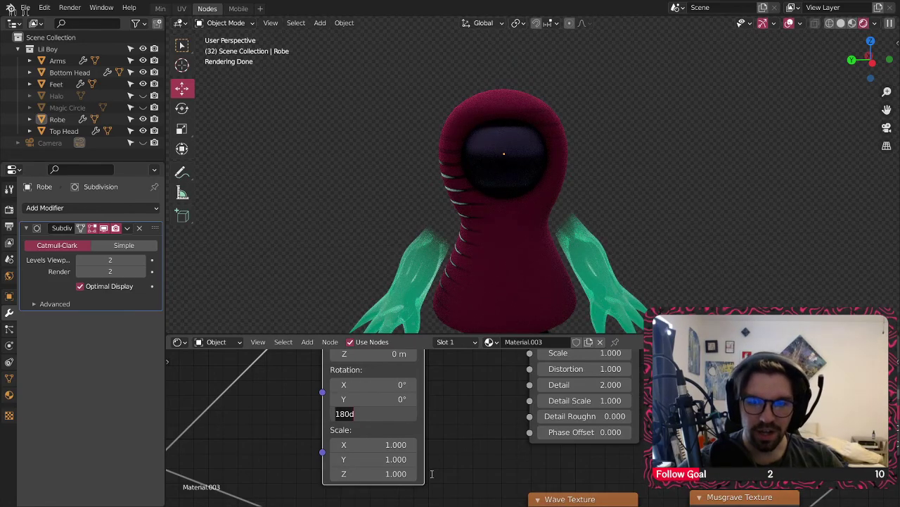
{"action": "type", "text": "0"}
- Try a Y rotation of 180° on the Mapping node, check the robe, and reset it to 0°
{"action": "left_click", "coordinate": [385, 399]}
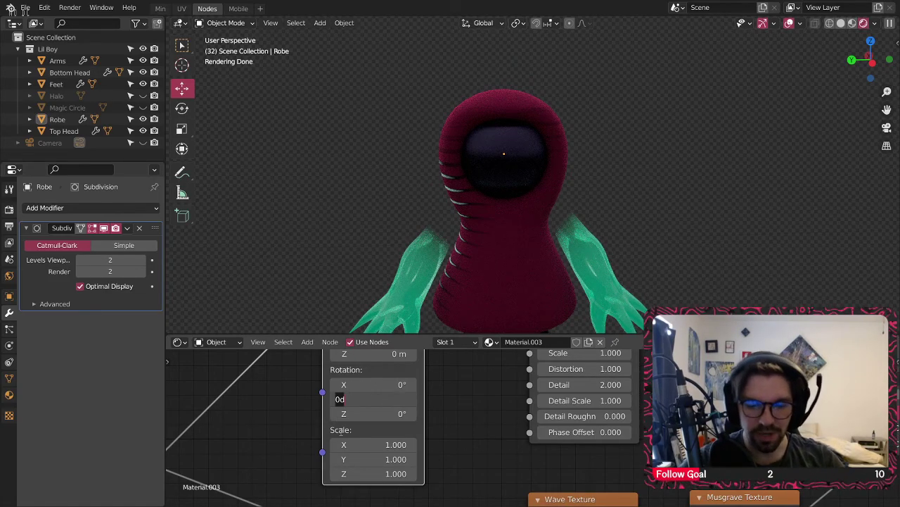
{"action": "key", "text": "Return"}
{"action": "scroll", "coordinate": [472, 405], "scroll_direction": "down", "scroll_amount": 5}
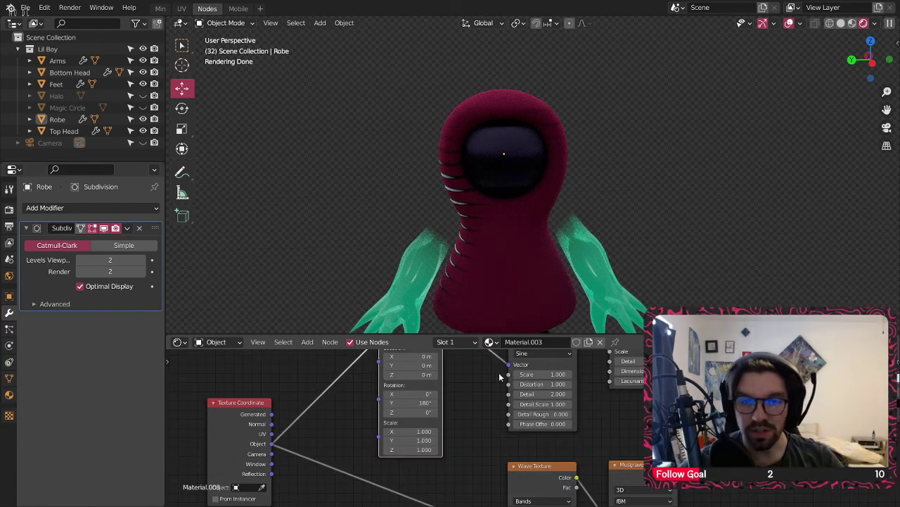
{"action": "middle_click_drag", "start_coordinate": [596, 380], "coordinate": [537, 421]}
{"action": "middle_click_drag", "start_coordinate": [651, 453], "coordinate": [519, 456]}
{"action": "scroll", "coordinate": [518, 456], "scroll_direction": "up", "scroll_amount": 4}
{"action": "mouse_move", "coordinate": [501, 207]}
{"action": "middle_mouse_down"}
{"action": "mouse_move", "coordinate": [458, 206]}
{"action": "mouse_move", "coordinate": [490, 201]}
{"action": "middle_mouse_up"}
{"action": "middle_click_drag", "start_coordinate": [299, 421], "coordinate": [520, 403]}
{"action": "middle_click_drag", "start_coordinate": [331, 421], "coordinate": [416, 422]}
{"action": "left_click", "coordinate": [360, 429]}
{"action": "key", "text": "Return"}
- Try an X rotation of 180° on the Mapping node and reset it to 0°
{"action": "left_click", "coordinate": [351, 414]}
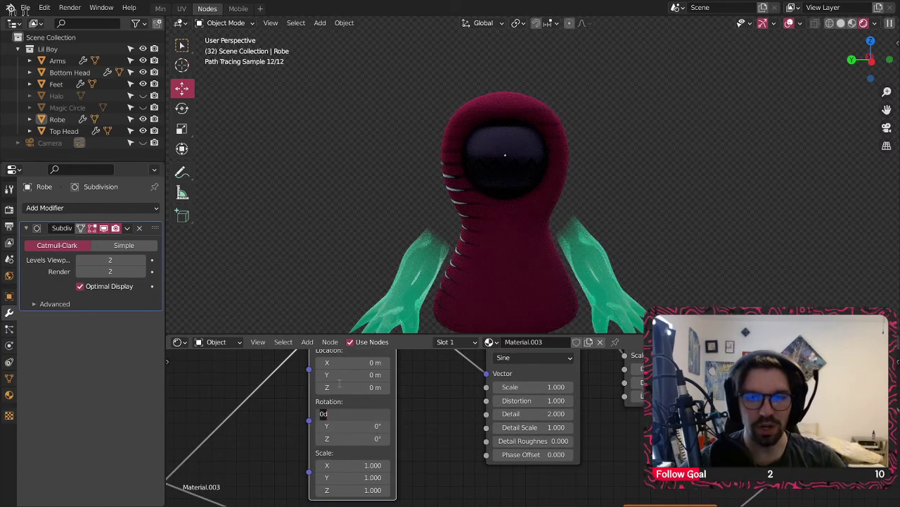
{"action": "type", "text": "180"}
{"action": "key", "text": "Return"}
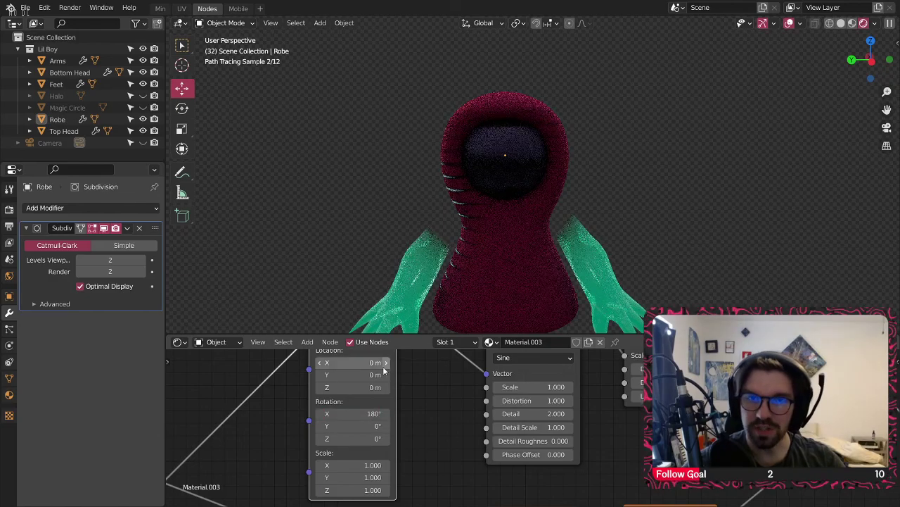
{"action": "key", "text": "Return"}
- Set the Mapping node's Z and Y rotations to 180° each
{"action": "scroll", "coordinate": [550, 408], "scroll_direction": "down", "scroll_amount": 4}
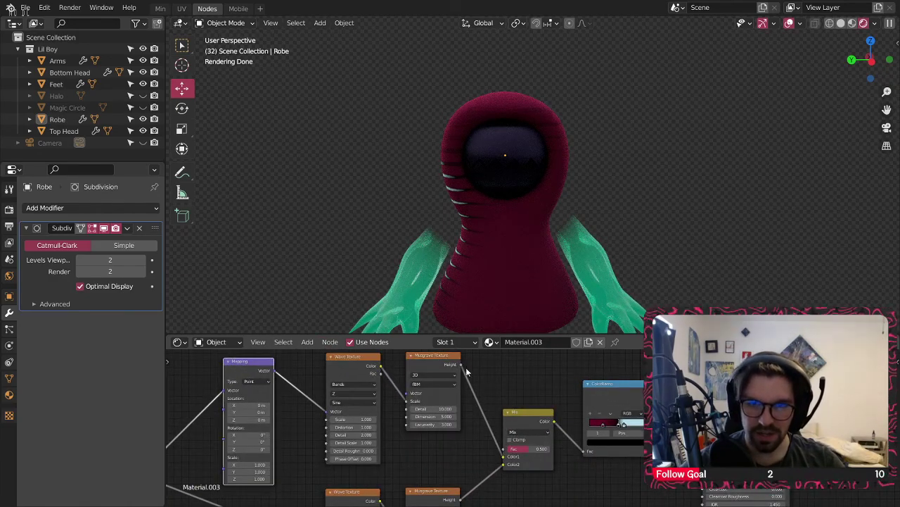
{"action": "left_click_drag", "start_coordinate": [541, 412], "coordinate": [541, 445]}
{"action": "middle_click_drag", "start_coordinate": [463, 440], "coordinate": [570, 410]}
{"action": "middle_click_drag", "start_coordinate": [358, 419], "coordinate": [464, 414]}
{"action": "scroll", "coordinate": [464, 414], "scroll_direction": "up", "scroll_amount": 5}
{"action": "left_click", "coordinate": [401, 423]}
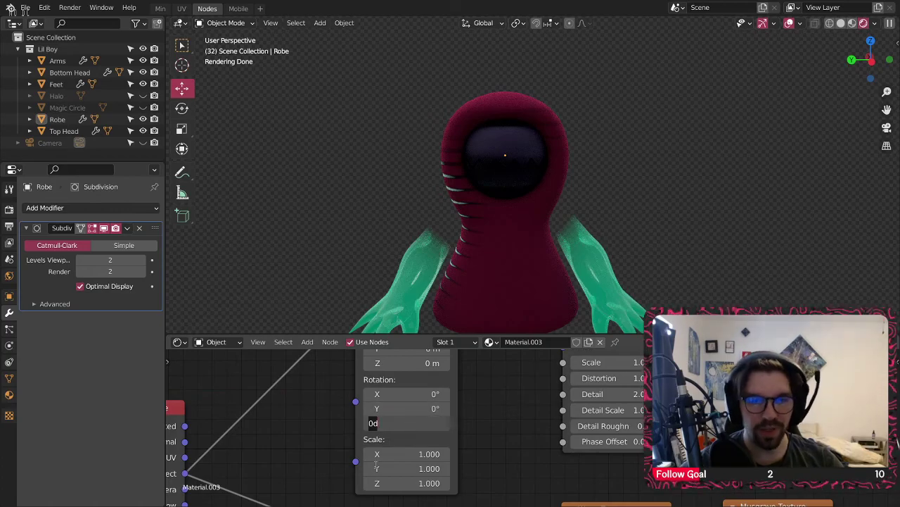
{"action": "type", "text": "180"}
{"action": "key", "text": "Return"}
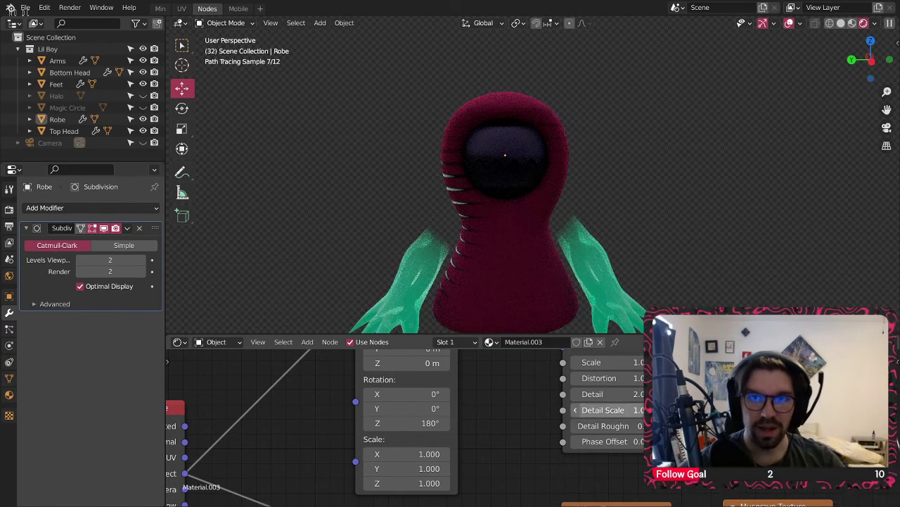
{"action": "double_click", "coordinate": [407, 408]}
{"action": "type", "text": "180"}
{"action": "key", "text": "Return"}
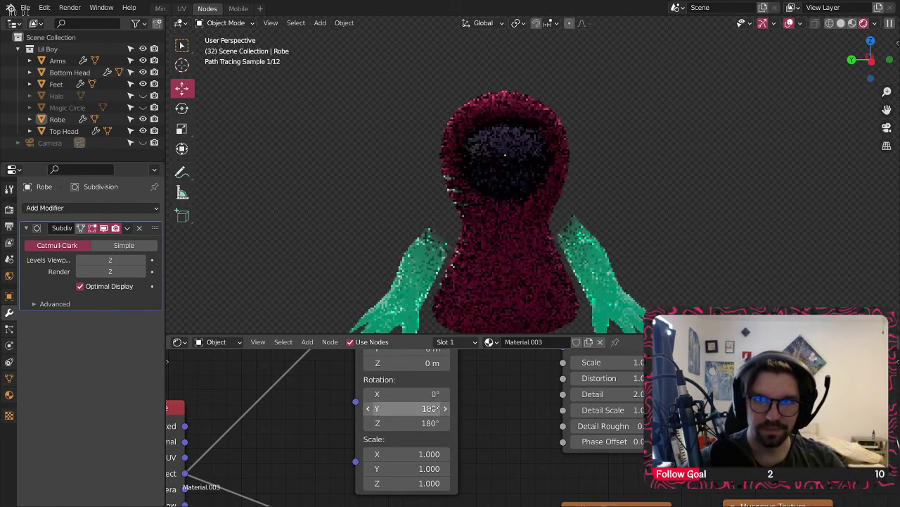
- Connect the Mapping node's Vector output to the duplicated Musgrave Texture's Vector and rearrange the Mapping and Wave Texture nodes
{"action": "mouse_move", "coordinate": [503, 187]}
{"action": "middle_mouse_down"}
{"action": "mouse_move", "coordinate": [406, 186]}
{"action": "mouse_move", "coordinate": [579, 172]}
{"action": "middle_mouse_up"}
{"action": "scroll", "coordinate": [482, 413], "scroll_direction": "down", "scroll_amount": 3}
{"action": "middle_click_drag", "start_coordinate": [484, 370], "coordinate": [482, 413]}
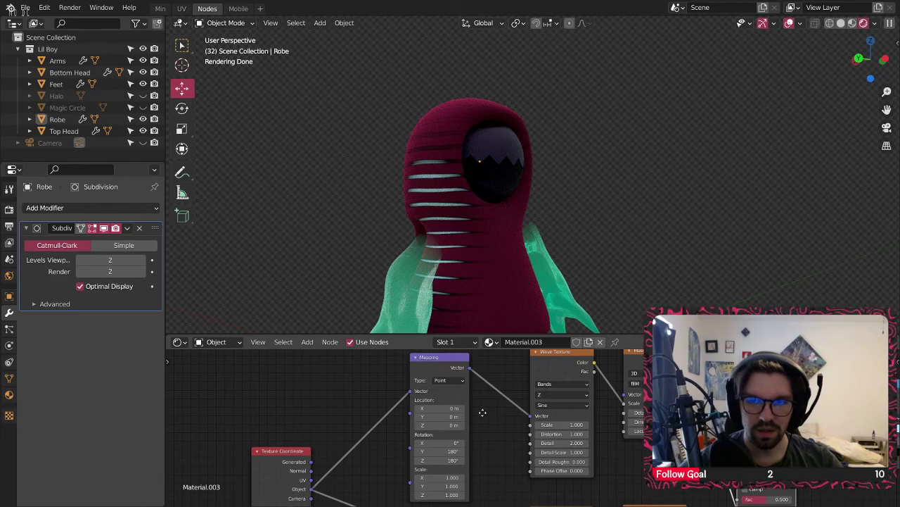
{"action": "middle_click_drag", "start_coordinate": [514, 384], "coordinate": [504, 396]}
{"action": "left_click_drag", "start_coordinate": [527, 371], "coordinate": [522, 397]}
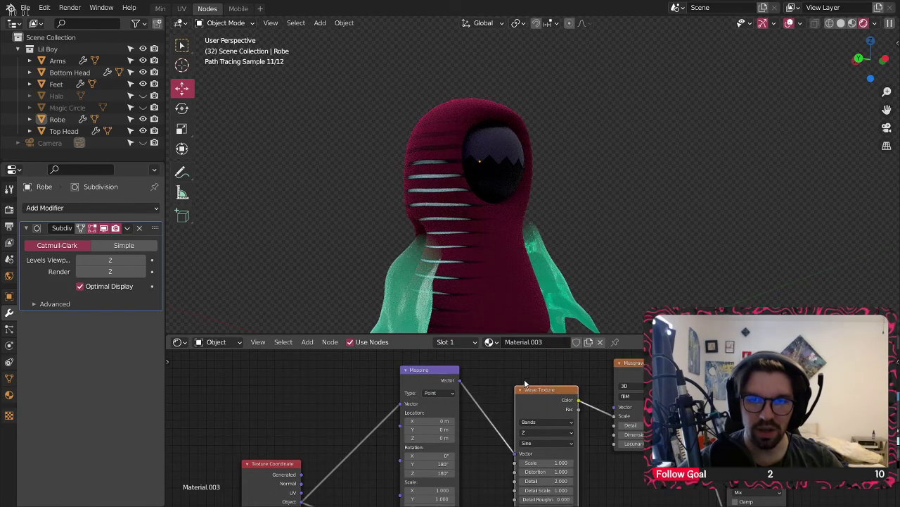
{"action": "middle_click_drag", "start_coordinate": [526, 383], "coordinate": [517, 379]}
{"action": "left_click_drag", "start_coordinate": [437, 372], "coordinate": [430, 356]}
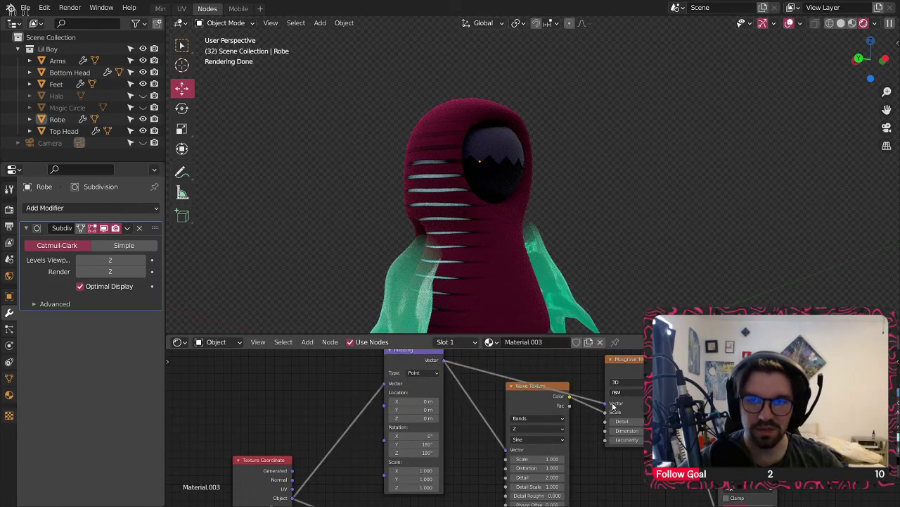
{"action": "left_click_drag", "start_coordinate": [613, 404], "coordinate": [611, 404]}
{"action": "left_click_drag", "start_coordinate": [530, 393], "coordinate": [516, 406]}
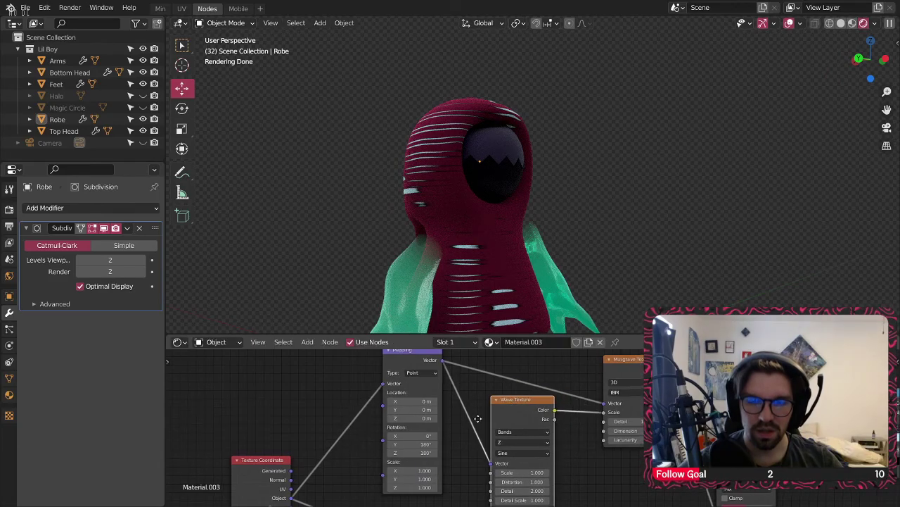
- Reset the Mapping node's Y and Z rotations to 0°
{"action": "middle_click_drag", "start_coordinate": [431, 437], "coordinate": [429, 415]}
{"action": "scroll", "coordinate": [429, 415], "scroll_direction": "up", "scroll_amount": 3}
{"action": "type", "text": "0"}
{"action": "key", "text": "Return"}
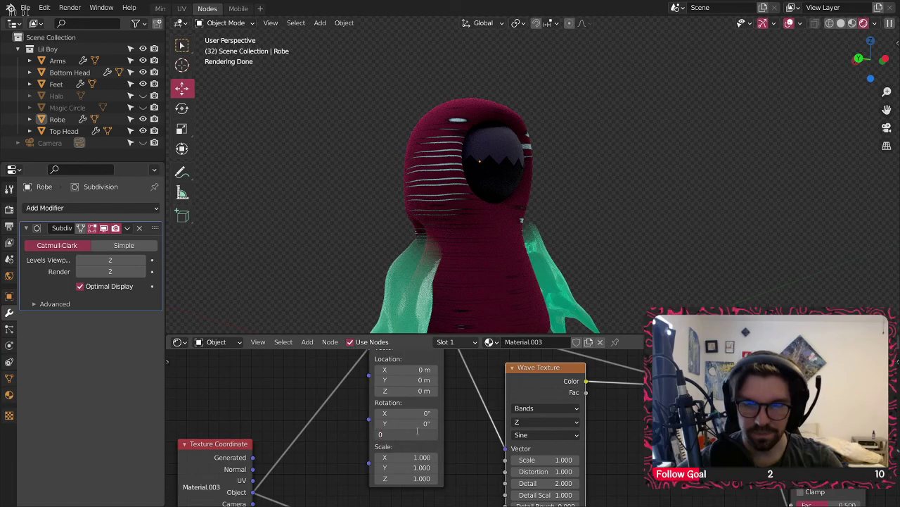
{"action": "key", "text": "Return"}
- Feed the Mapping node's Vector input from the Texture Coordinate's Generated output instead of Object
{"action": "middle_click_drag", "start_coordinate": [523, 272], "coordinate": [450, 254]}
{"action": "middle_click_drag", "start_coordinate": [489, 288], "coordinate": [468, 236], "text": "shift"}
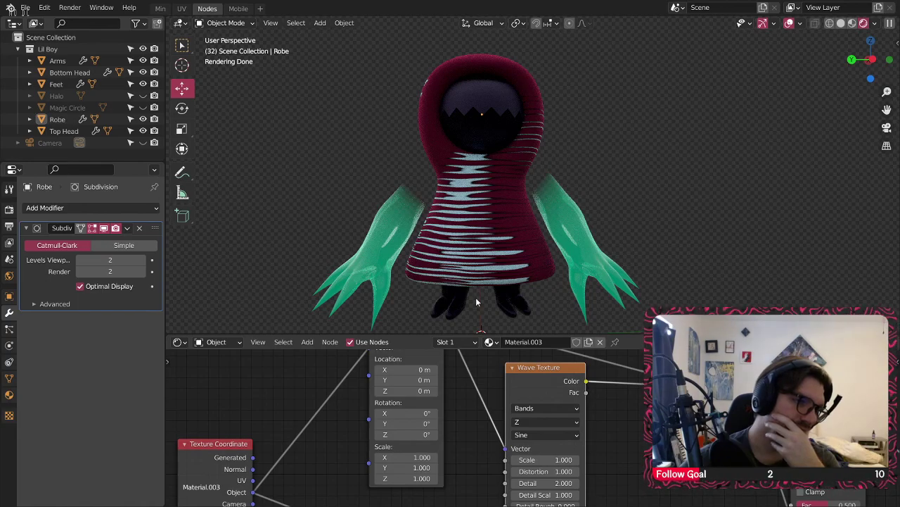
{"action": "scroll", "coordinate": [339, 416], "scroll_direction": "down", "scroll_amount": 2}
{"action": "middle_click_drag", "start_coordinate": [339, 415], "coordinate": [406, 423]}
{"action": "left_click_drag", "start_coordinate": [335, 458], "coordinate": [378, 429]}
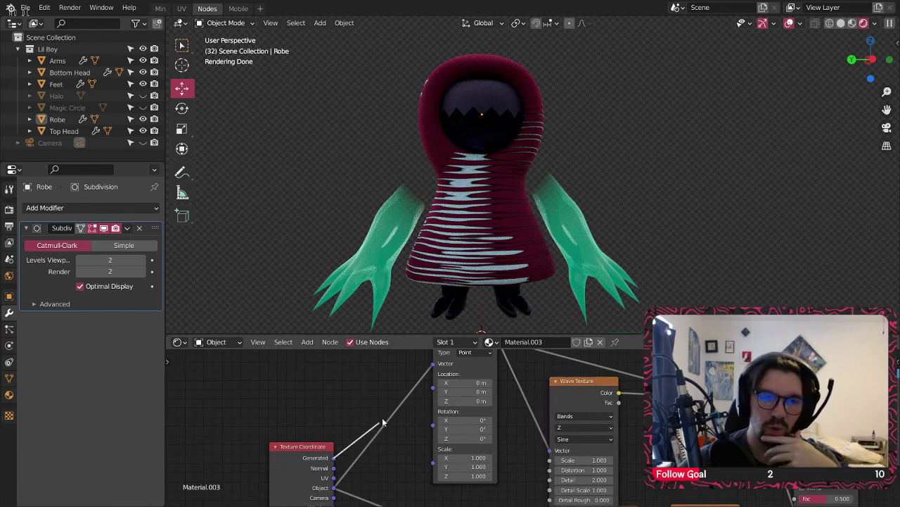
{"action": "left_click_drag", "start_coordinate": [436, 365], "coordinate": [434, 364]}
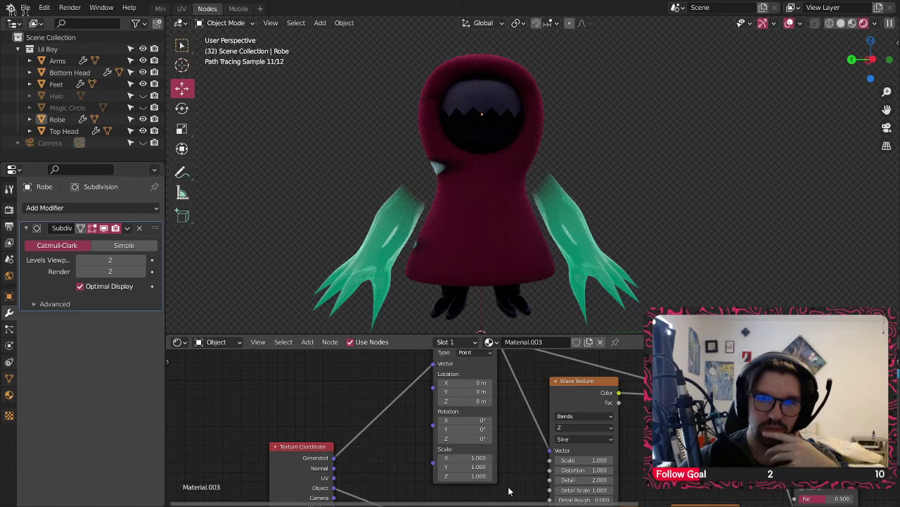
- Feed the upper Wave Texture's Vector input from the Texture Coordinate's Object output instead of the Mapping node
{"action": "middle_click_drag", "start_coordinate": [353, 505], "coordinate": [303, 439]}
{"action": "left_click_drag", "start_coordinate": [498, 389], "coordinate": [499, 380]}
{"action": "middle_click_drag", "start_coordinate": [467, 370], "coordinate": [464, 429]}
{"action": "left_click_drag", "start_coordinate": [425, 406], "coordinate": [412, 361]}
{"action": "scroll", "coordinate": [462, 461], "scroll_direction": "down", "scroll_amount": 3}
{"action": "middle_click_drag", "start_coordinate": [470, 459], "coordinate": [436, 399]}
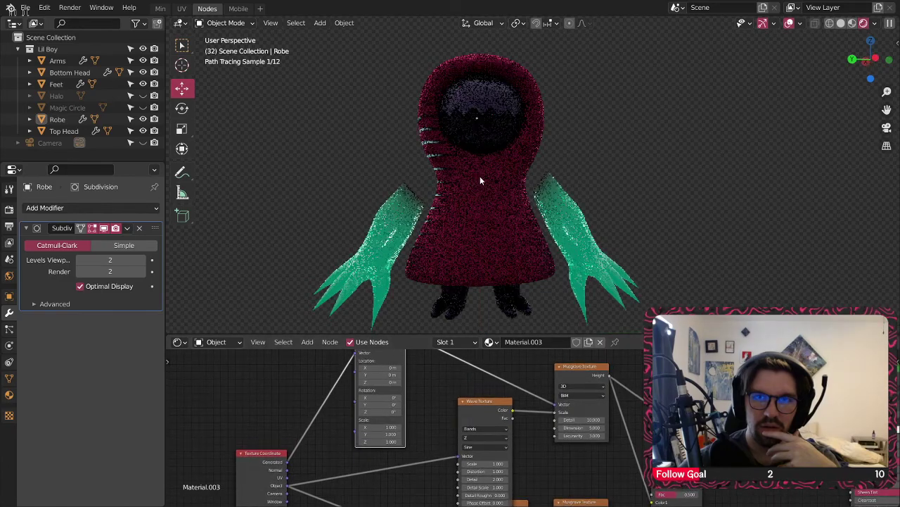
- Try a Z rotation of 180° on the Mapping node and reset it to 0°
{"action": "middle_click_drag", "start_coordinate": [476, 176], "coordinate": [538, 183]}
{"action": "middle_click_drag", "start_coordinate": [445, 374], "coordinate": [473, 401]}
{"action": "scroll", "coordinate": [447, 415], "scroll_direction": "up", "scroll_amount": 3}
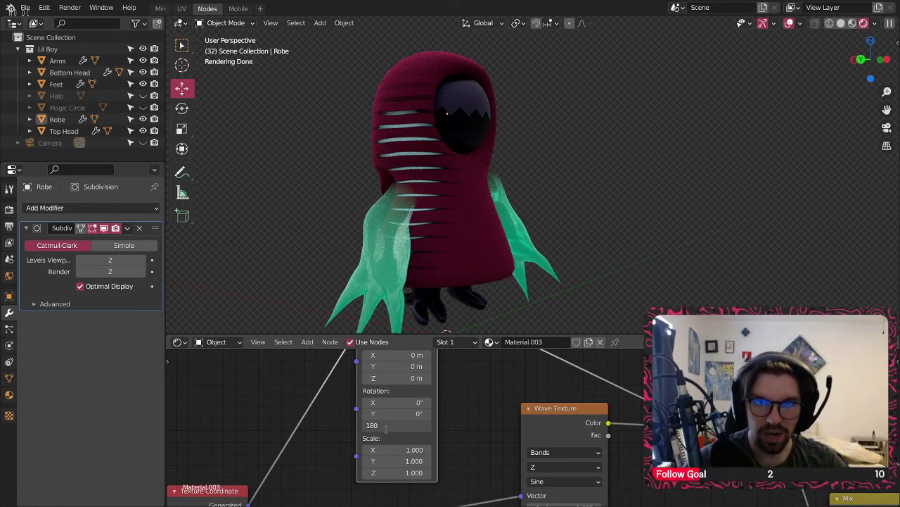
{"action": "key", "text": "Return"}
{"action": "middle_click_drag", "start_coordinate": [380, 352], "coordinate": [360, 346]}
{"action": "middle_click_drag", "start_coordinate": [436, 221], "coordinate": [482, 218]}
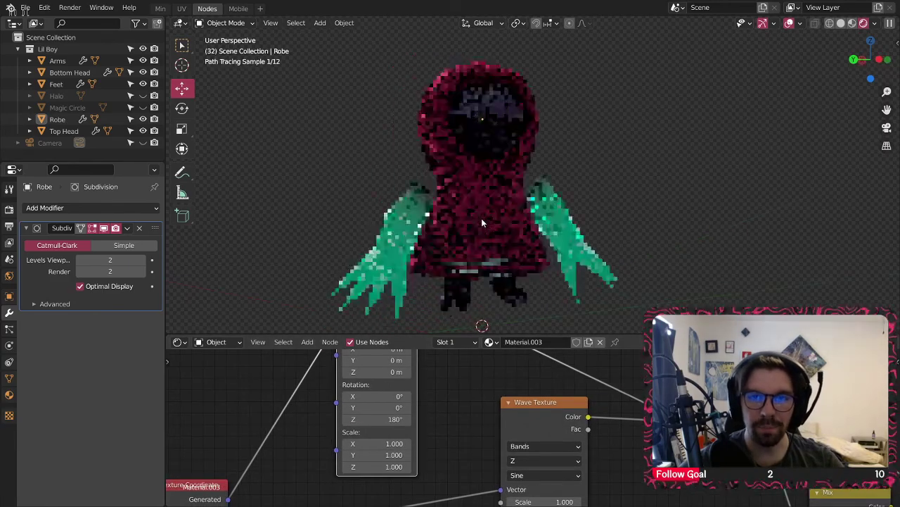
{"action": "key", "text": "Return"}
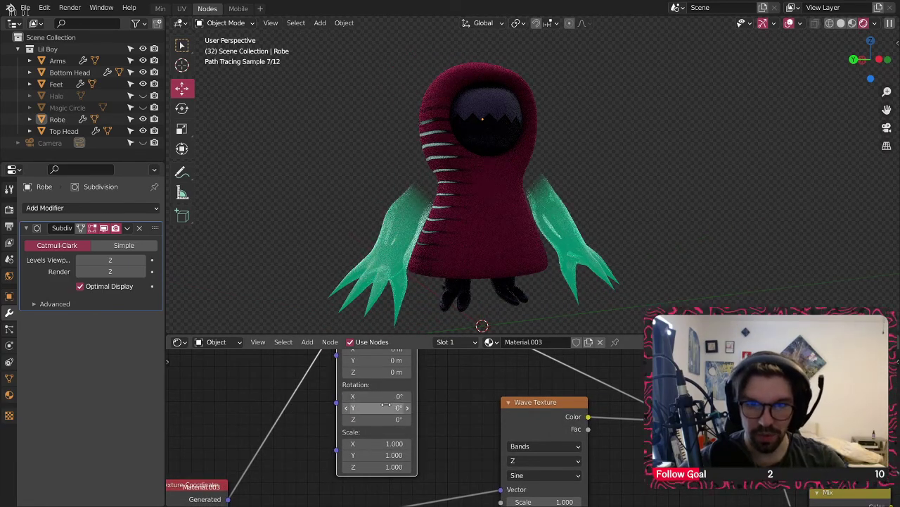
- Try a Y rotation of 180° on the Mapping node and return it to 0°
{"action": "left_click", "coordinate": [392, 404]}
{"action": "type", "text": "180"}
{"action": "key", "text": "Return"}
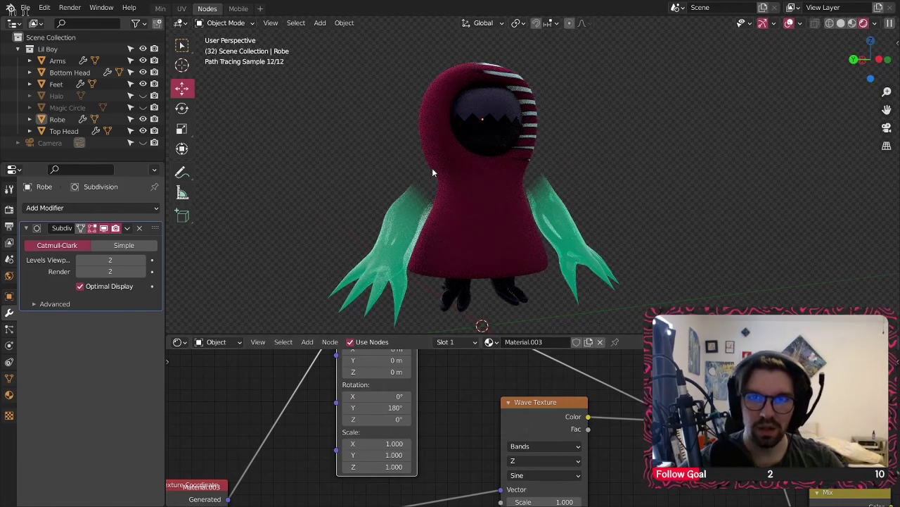
{"action": "middle_click_drag", "start_coordinate": [461, 86], "coordinate": [432, 85]}
{"action": "middle_click_drag", "start_coordinate": [443, 186], "coordinate": [437, 208]}
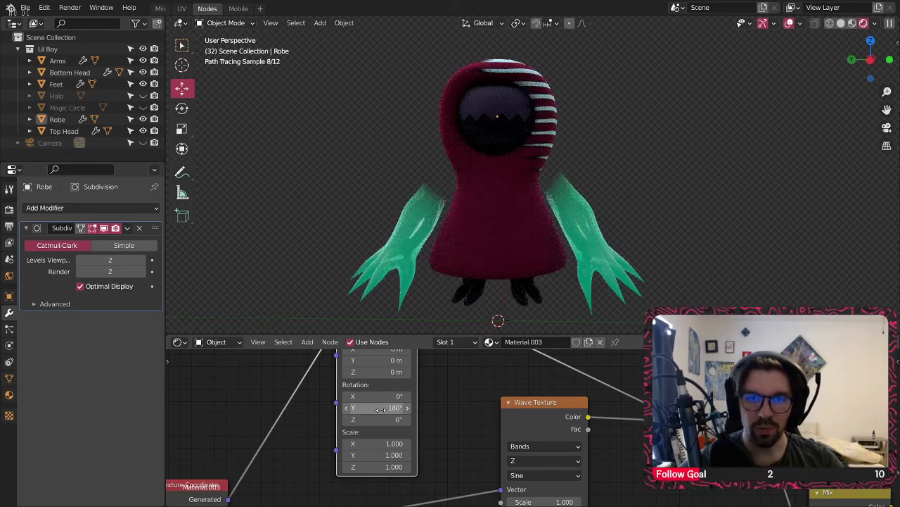
{"action": "type", "text": "0"}
{"action": "key", "text": "Return"}
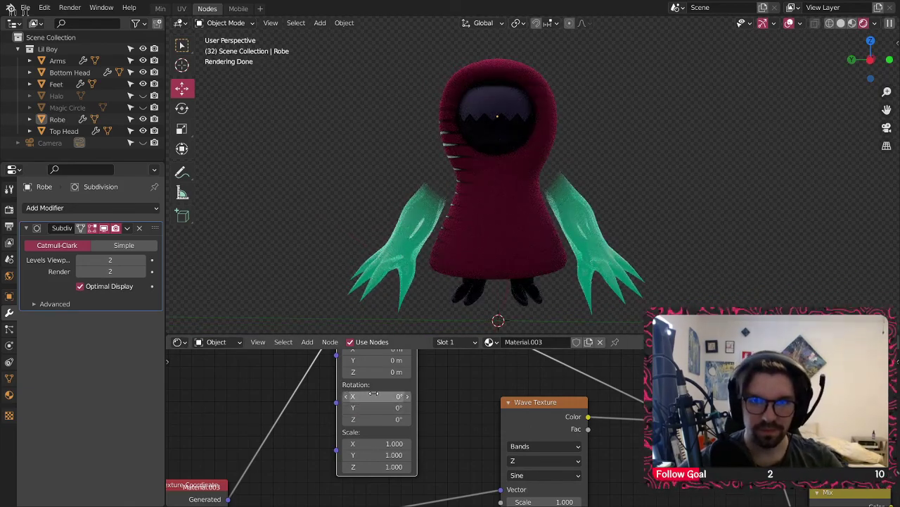
- Try an X rotation of 180° on the Mapping node and set it back to 0°
{"action": "left_click", "coordinate": [365, 395]}
{"action": "type", "text": "180"}
{"action": "key", "text": "Return"}
{"action": "left_click", "coordinate": [373, 395]}
{"action": "type", "text": "0"}
{"action": "key", "text": "Return"}
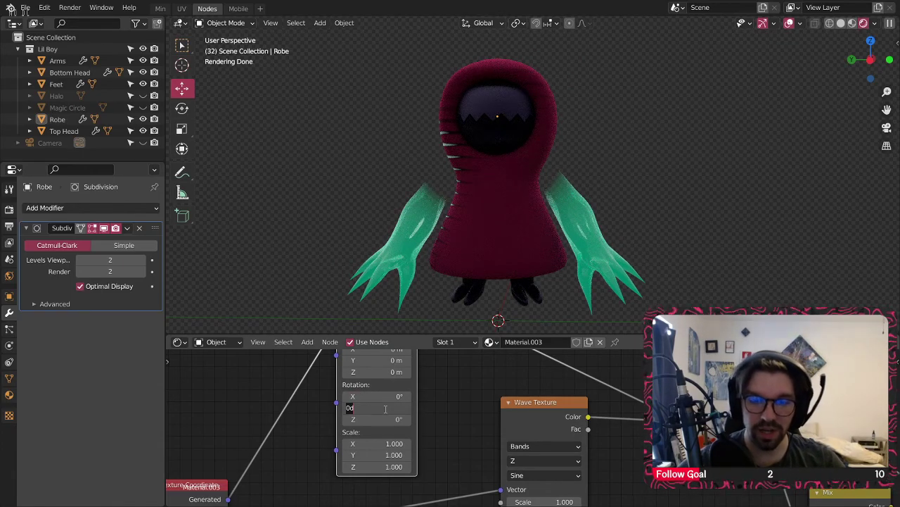
- Try Y rotations of 90°, 180° and 270° on the Mapping node, checking the robe's stripes from the side
{"action": "left_click", "coordinate": [385, 409]}
{"action": "type", "text": "90"}
{"action": "key", "text": "Return"}
{"action": "middle_click_drag", "start_coordinate": [567, 192], "coordinate": [364, 169]}
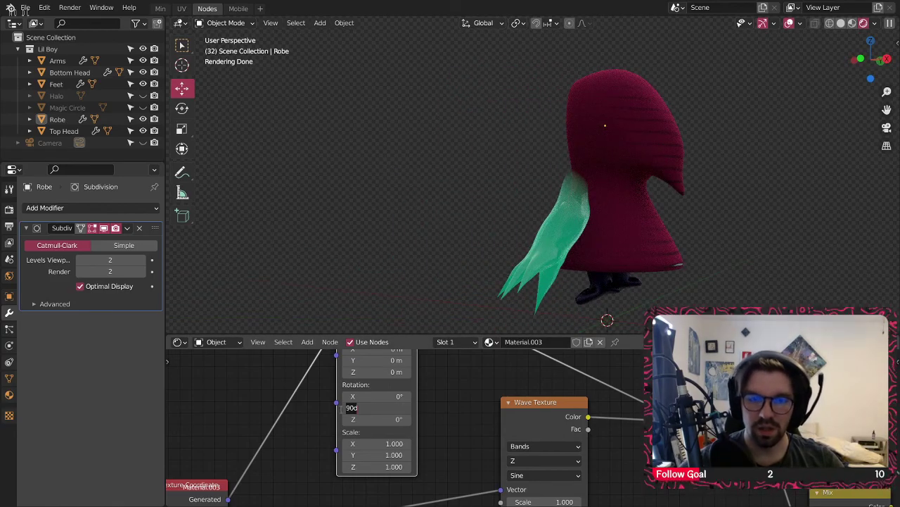
{"action": "key", "text": "Return"}
{"action": "middle_click_drag", "start_coordinate": [557, 150], "coordinate": [437, 173]}
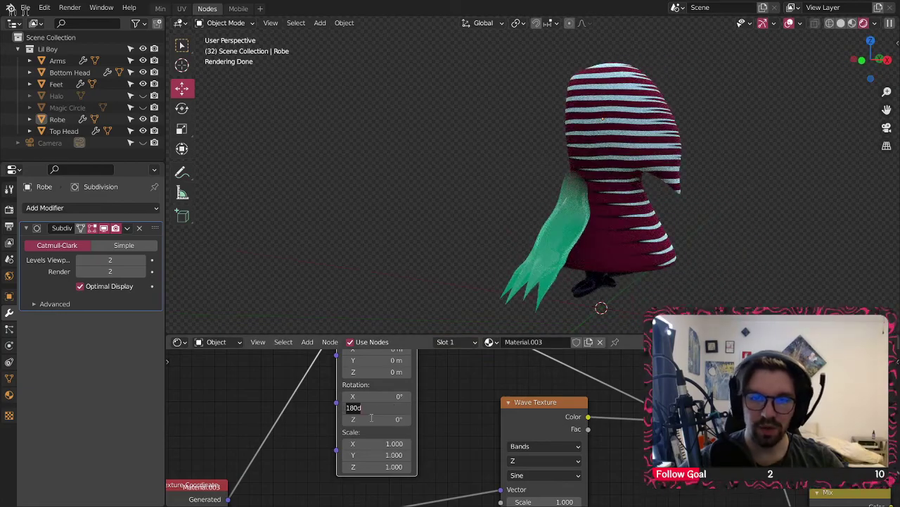
{"action": "left_click", "coordinate": [371, 417]}
{"action": "type", "text": "270"}
{"action": "key", "text": "Return"}
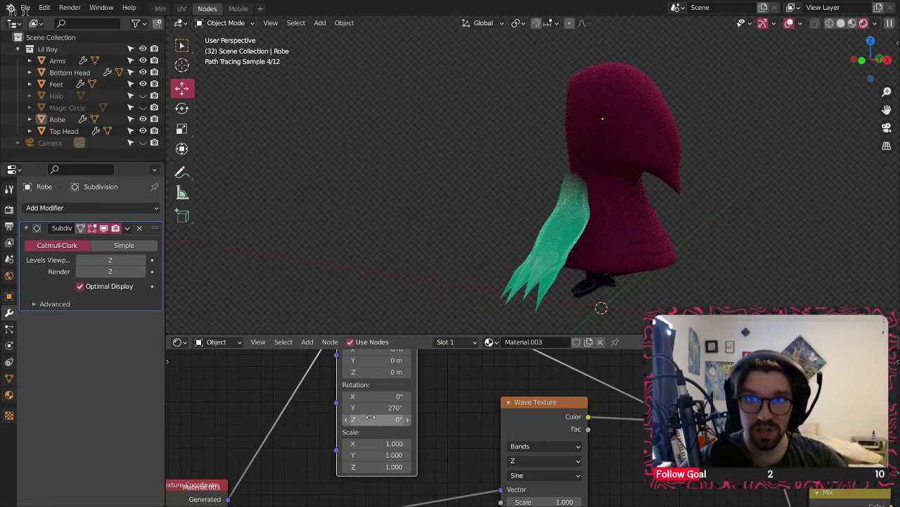
- Try Y rotations of 220°, 200° and 180° on the Mapping node, comparing the stripes around the hood
{"action": "middle_click_drag", "start_coordinate": [689, 200], "coordinate": [636, 225]}
{"action": "left_click", "coordinate": [371, 408]}
{"action": "type", "text": "220"}
{"action": "key", "text": "Return"}
{"action": "middle_click_drag", "start_coordinate": [457, 77], "coordinate": [533, 66]}
{"action": "left_click", "coordinate": [382, 407]}
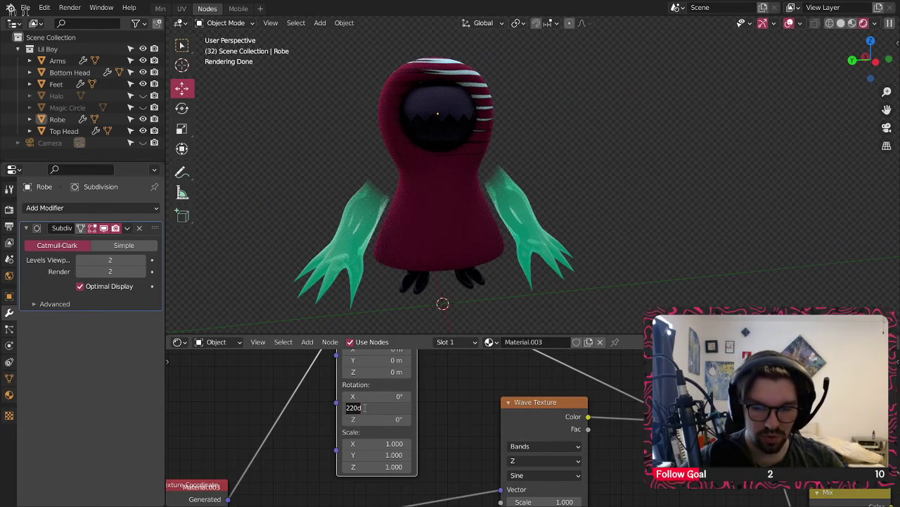
{"action": "type", "text": "200"}
{"action": "key", "text": "Return"}
{"action": "middle_click_drag", "start_coordinate": [433, 80], "coordinate": [499, 377]}
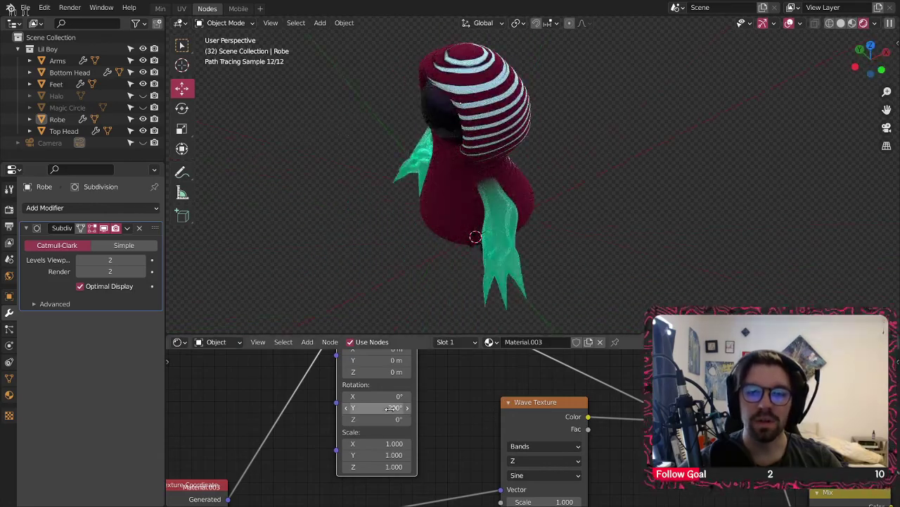
{"action": "type", "text": "0"}
{"action": "key", "text": "Return"}
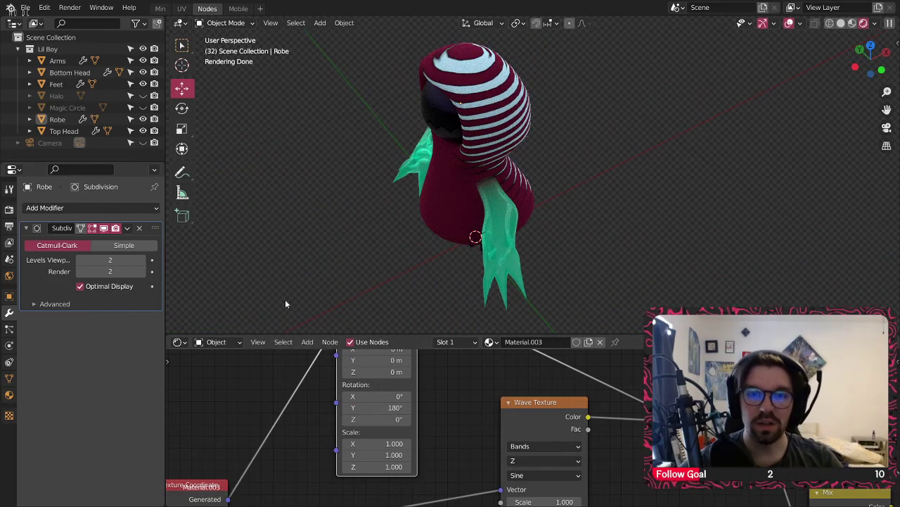
- Set the Mapping node's Y rotation to 150° and inspect the hood
{"action": "double_click", "coordinate": [395, 407]}
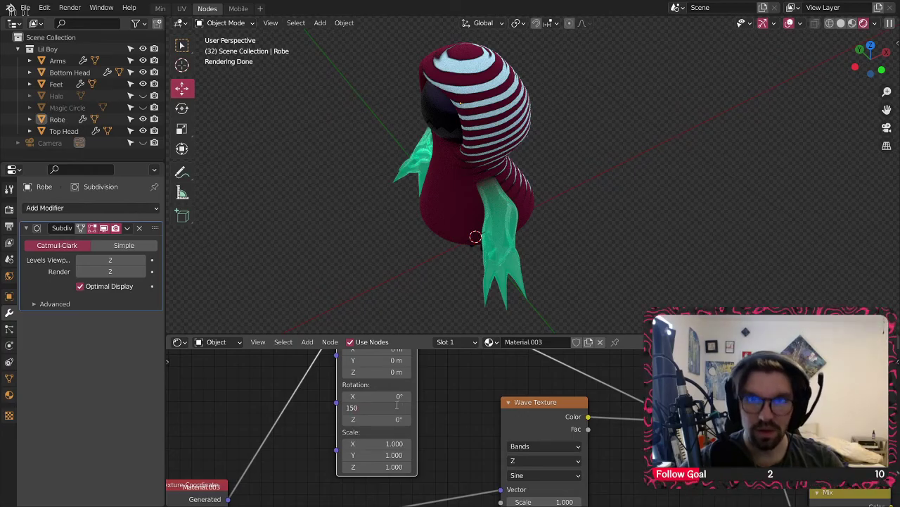
{"action": "key", "text": "Return"}
{"action": "middle_click_drag", "start_coordinate": [417, 39], "coordinate": [341, 54]}
{"action": "middle_click_drag", "start_coordinate": [449, 96], "coordinate": [581, 43]}
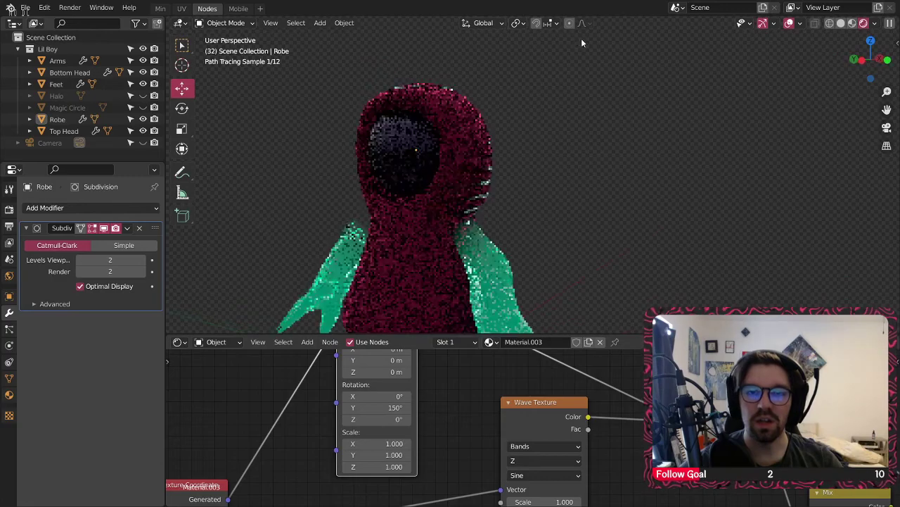
- Tidy the overlapping texture nodes and connect the Mix node's Color output to the ColorRamp's Fac input
{"action": "scroll", "coordinate": [500, 375], "scroll_direction": "down", "scroll_amount": 5}
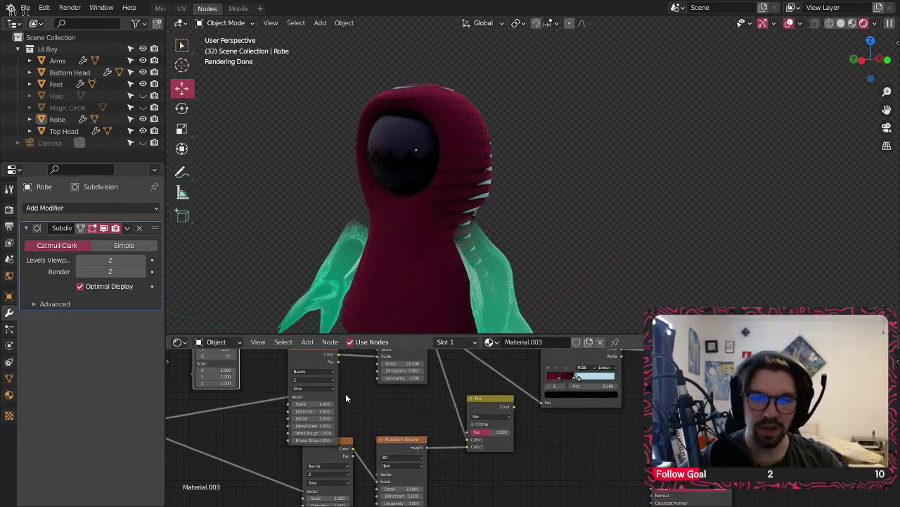
{"action": "middle_click_drag", "start_coordinate": [343, 399], "coordinate": [408, 441]}
{"action": "left_click_drag", "start_coordinate": [358, 390], "coordinate": [331, 375]}
{"action": "middle_click_drag", "start_coordinate": [589, 474], "coordinate": [529, 438]}
{"action": "left_click_drag", "start_coordinate": [503, 411], "coordinate": [496, 404]}
{"action": "left_click_drag", "start_coordinate": [553, 413], "coordinate": [549, 412]}
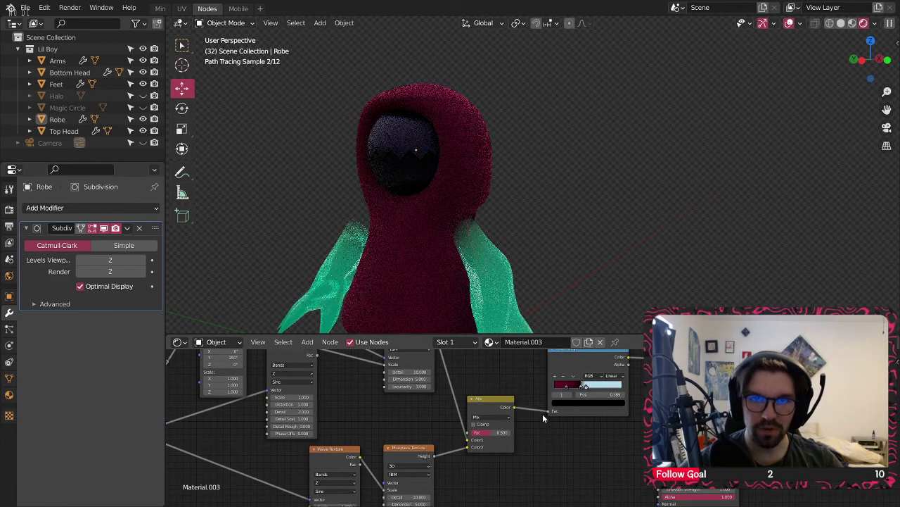
- Try the Add blending mode on the Mix node with a Fac of 1.000
{"action": "left_click", "coordinate": [492, 417]}
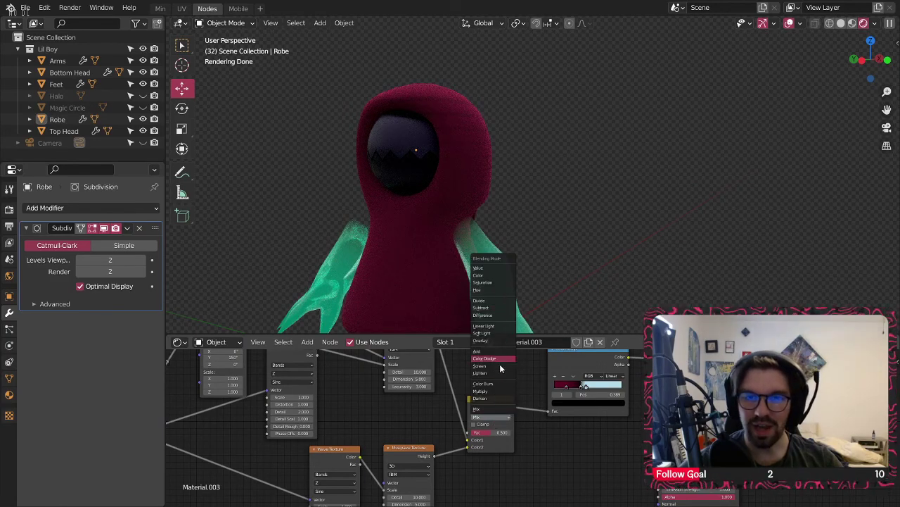
{"action": "left_click", "coordinate": [491, 351]}
{"action": "left_click_drag", "start_coordinate": [490, 434], "coordinate": [516, 430]}
{"action": "middle_click_drag", "start_coordinate": [450, 174], "coordinate": [496, 173]}
{"action": "scroll", "coordinate": [401, 192], "scroll_direction": "down", "scroll_amount": 3}
{"action": "middle_click_drag", "start_coordinate": [400, 192], "coordinate": [523, 451]}
{"action": "scroll", "coordinate": [522, 451], "scroll_direction": "up", "scroll_amount": 3}
{"action": "left_click_drag", "start_coordinate": [470, 380], "coordinate": [478, 367]}
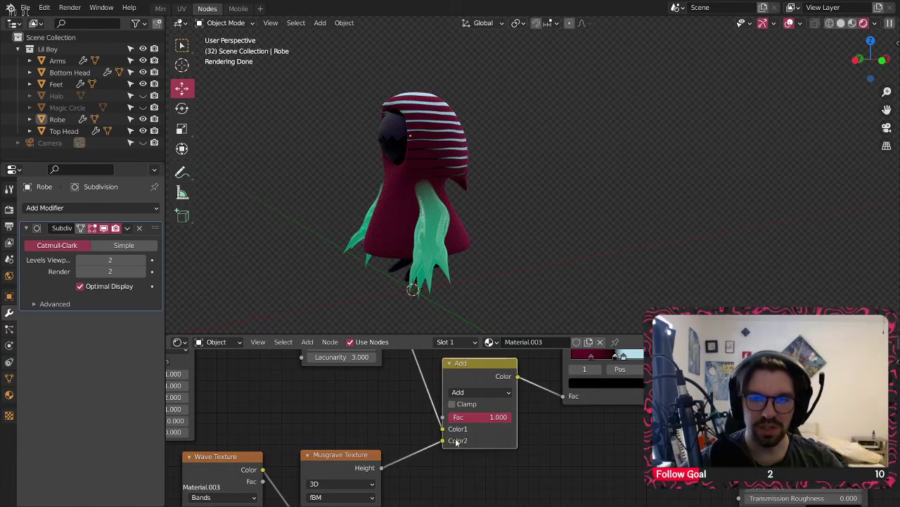
- Try the lower Musgrave Texture's Height directly in the ColorRamp's Fac and reconnect it to the Add node's Color2
{"action": "middle_click_drag", "start_coordinate": [450, 183], "coordinate": [589, 184]}
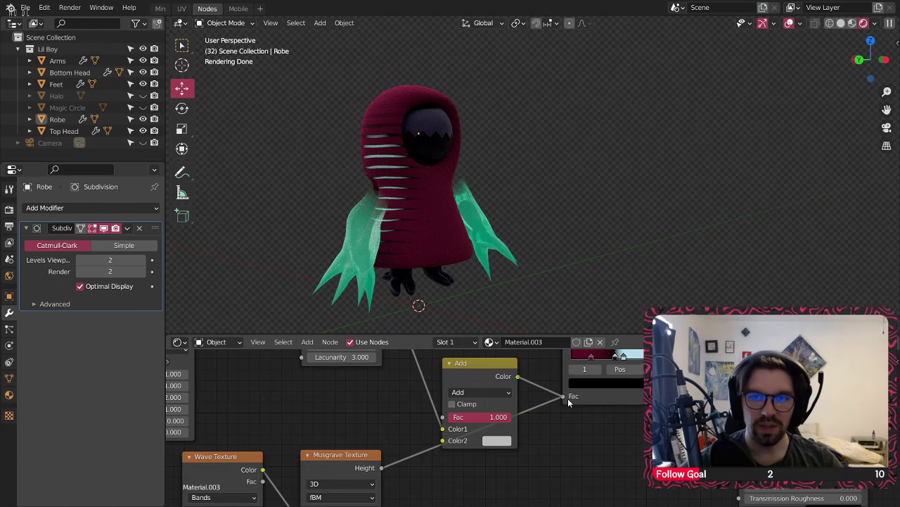
{"action": "left_click_drag", "start_coordinate": [569, 401], "coordinate": [565, 396]}
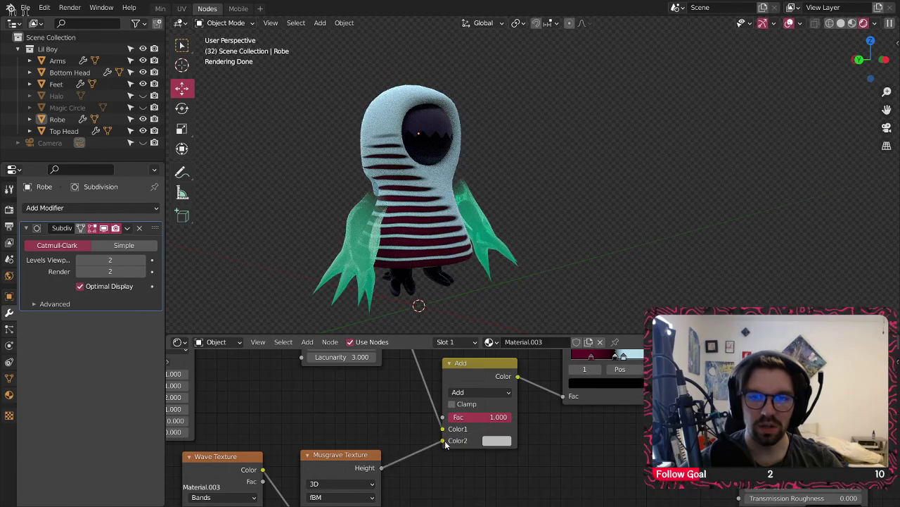
{"action": "left_click_drag", "start_coordinate": [444, 443], "coordinate": [443, 441]}
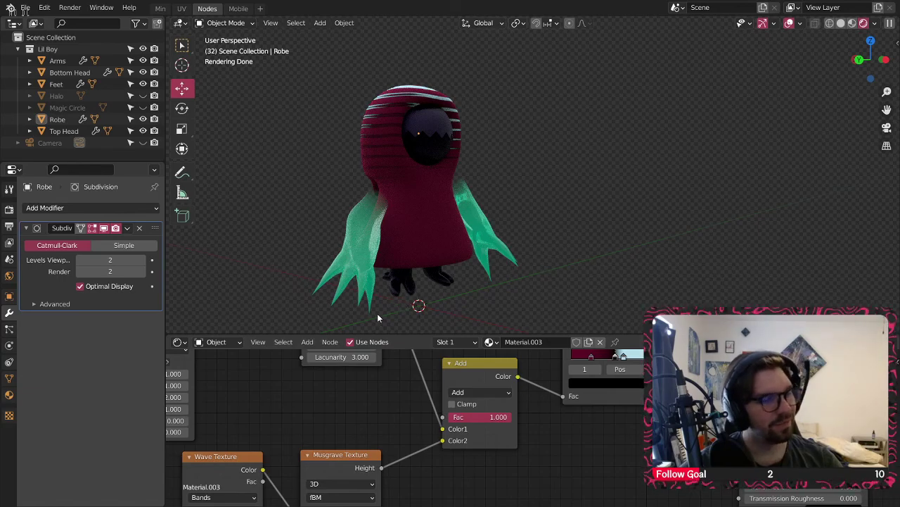
- Try the Overlay blending mode on the mix node with Fac at 1.000
{"action": "left_click", "coordinate": [473, 390]}
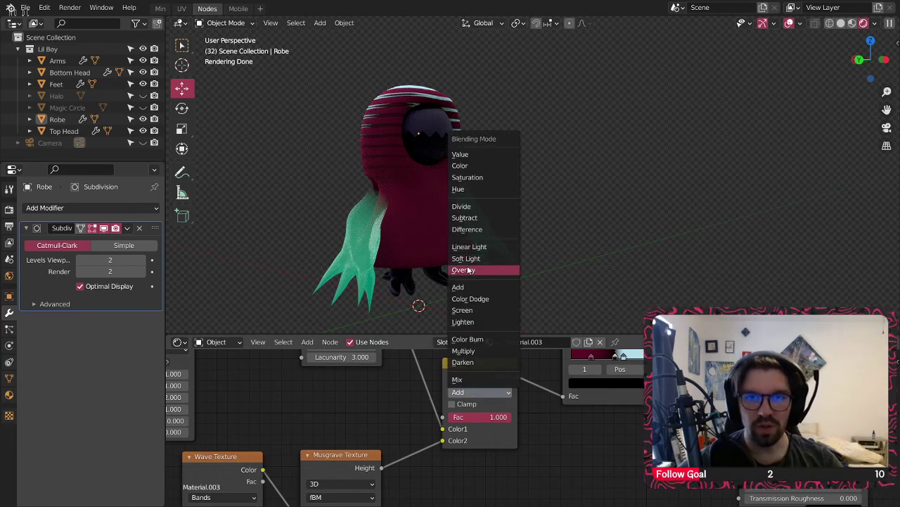
{"action": "left_click", "coordinate": [468, 271]}
{"action": "mouse_move", "coordinate": [498, 420]}
{"action": "left_mouse_down"}
{"action": "mouse_move", "coordinate": [450, 420]}
{"action": "mouse_move", "coordinate": [506, 418]}
{"action": "left_mouse_up"}
- Swap the two Musgrave Texture links between the Overlay node's Color1 and Color2 inputs and set its Fac to 0.000
{"action": "scroll", "coordinate": [344, 421], "scroll_direction": "down", "scroll_amount": 9}
{"action": "middle_click_drag", "start_coordinate": [339, 422], "coordinate": [459, 402]}
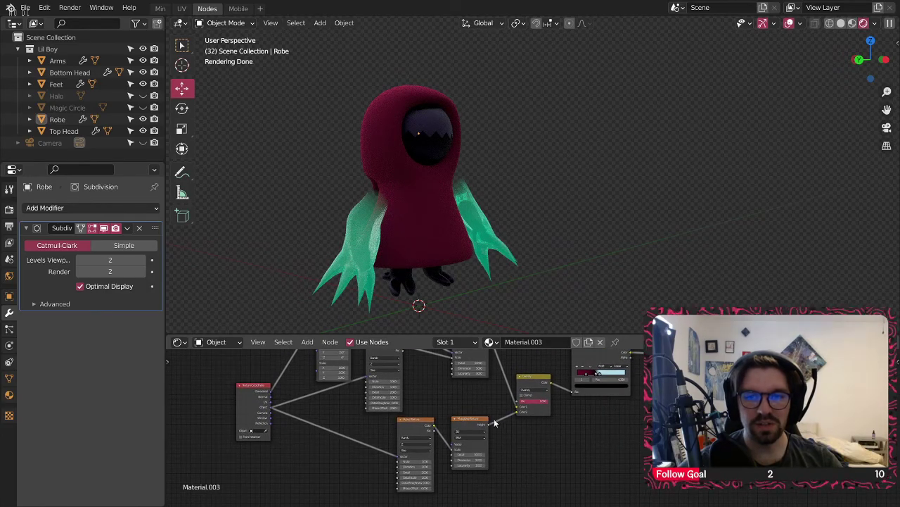
{"action": "scroll", "coordinate": [510, 415], "scroll_direction": "up", "scroll_amount": 4}
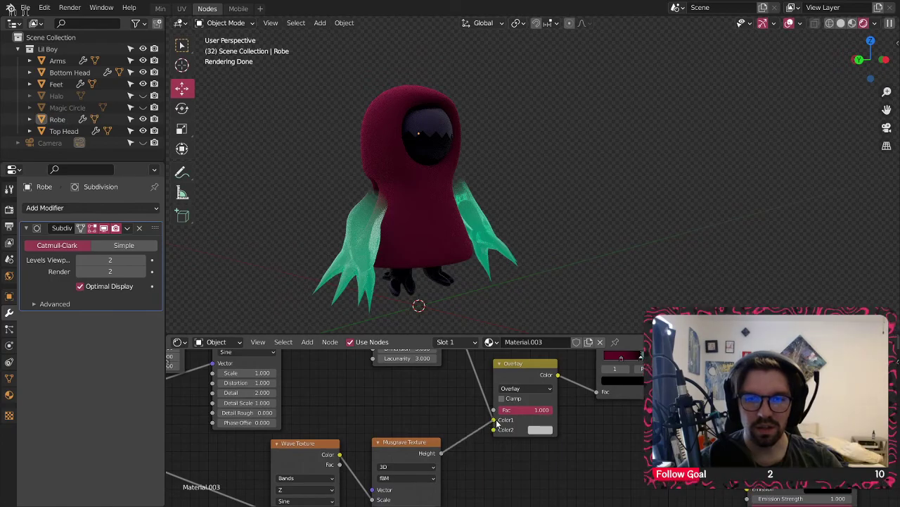
{"action": "left_click_drag", "start_coordinate": [523, 412], "coordinate": [467, 412]}
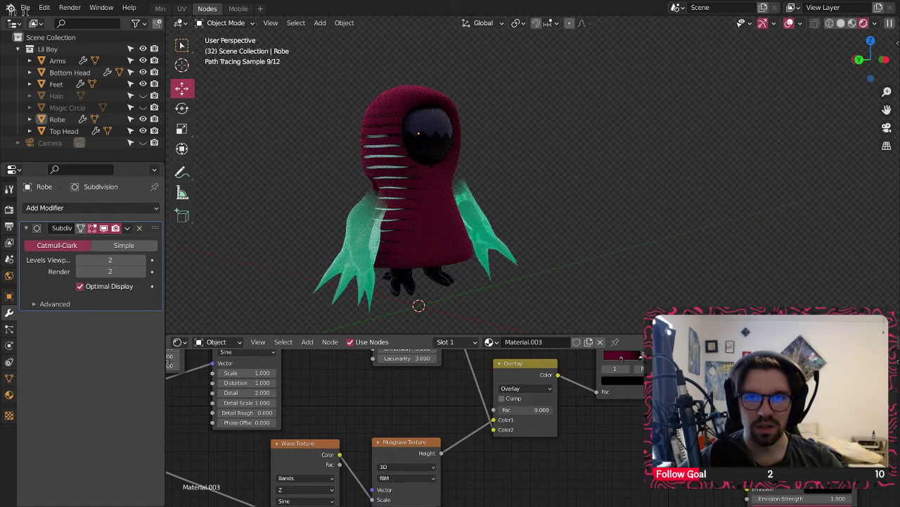
- Try the Linear Light blending mode on the mix node, varying its Fac to compare the stripes
{"action": "left_click", "coordinate": [539, 389]}
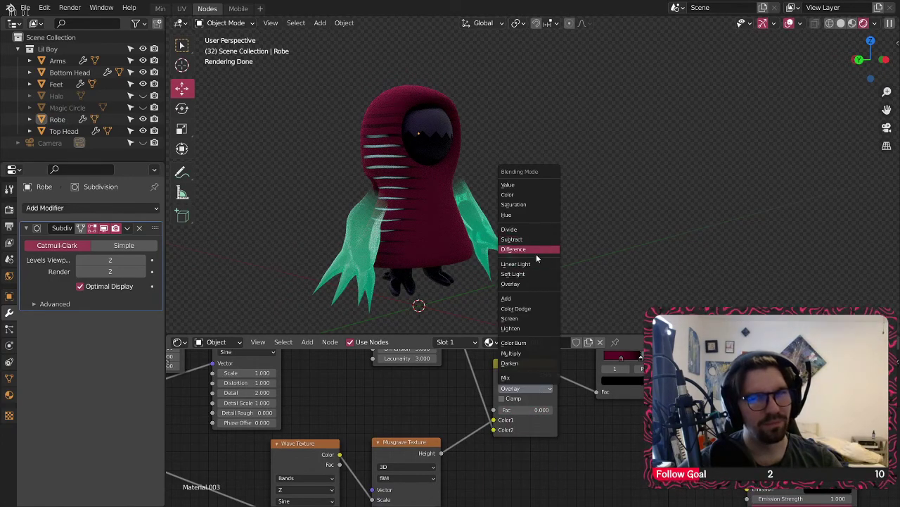
{"action": "left_click", "coordinate": [529, 263]}
{"action": "mouse_move", "coordinate": [521, 410]}
{"action": "left_mouse_down"}
{"action": "mouse_move", "coordinate": [574, 411]}
{"action": "mouse_move", "coordinate": [528, 410]}
{"action": "left_mouse_up"}
{"action": "middle_click_drag", "start_coordinate": [430, 216], "coordinate": [380, 216]}
{"action": "left_click_drag", "start_coordinate": [529, 410], "coordinate": [517, 410]}
- Try the Add blending mode again with the swapped inputs and Fac at 0.000
{"action": "left_click", "coordinate": [530, 389]}
{"action": "left_click", "coordinate": [526, 299]}
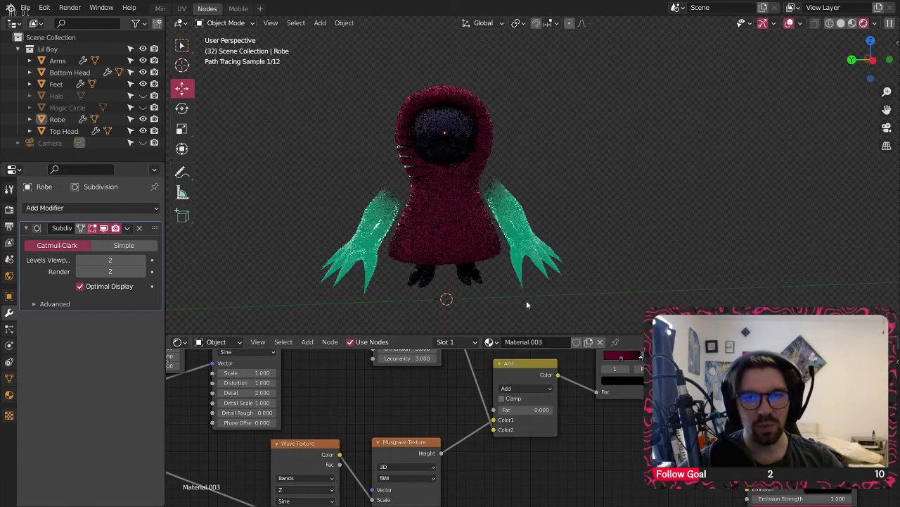
{"action": "scroll", "coordinate": [423, 145], "scroll_direction": "up", "scroll_amount": 1}
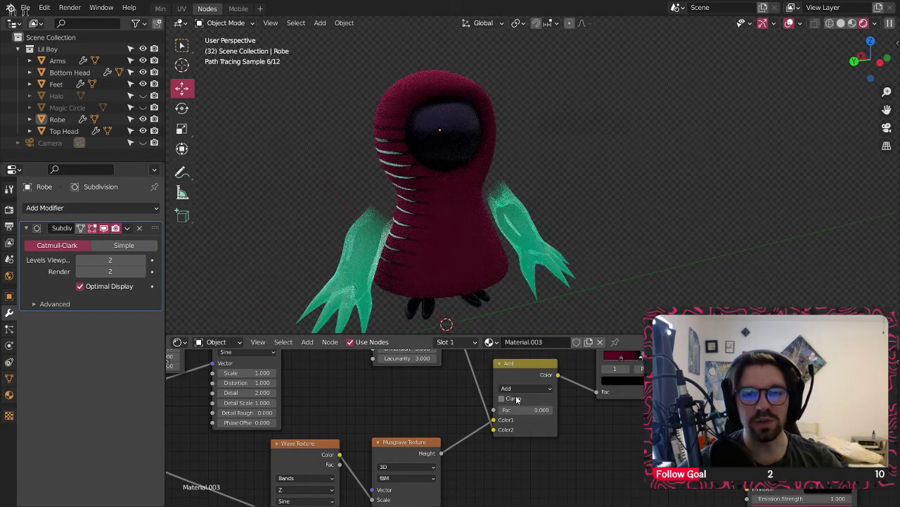
{"action": "mouse_move", "coordinate": [513, 413]}
{"action": "left_mouse_down"}
{"action": "mouse_move", "coordinate": [568, 412]}
{"action": "mouse_move", "coordinate": [501, 410]}
{"action": "left_mouse_up"}
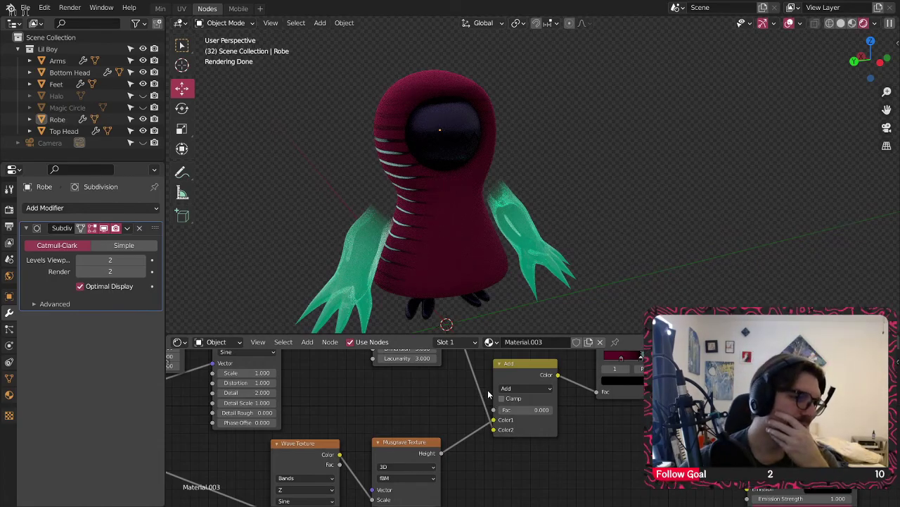
- Set the mix node's blending mode to Subtract with a Fac of 1.000
{"action": "left_click", "coordinate": [536, 390]}
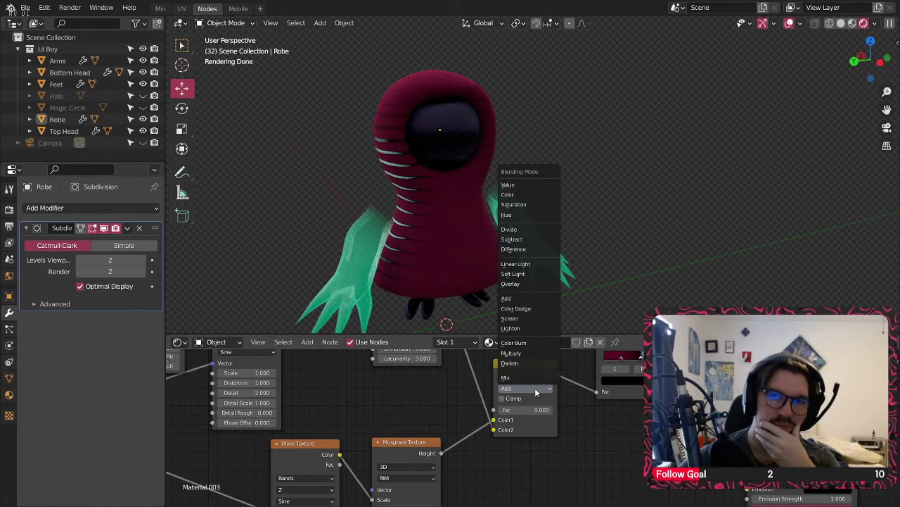
{"action": "left_click", "coordinate": [532, 240]}
{"action": "left_click_drag", "start_coordinate": [520, 410], "coordinate": [568, 410]}
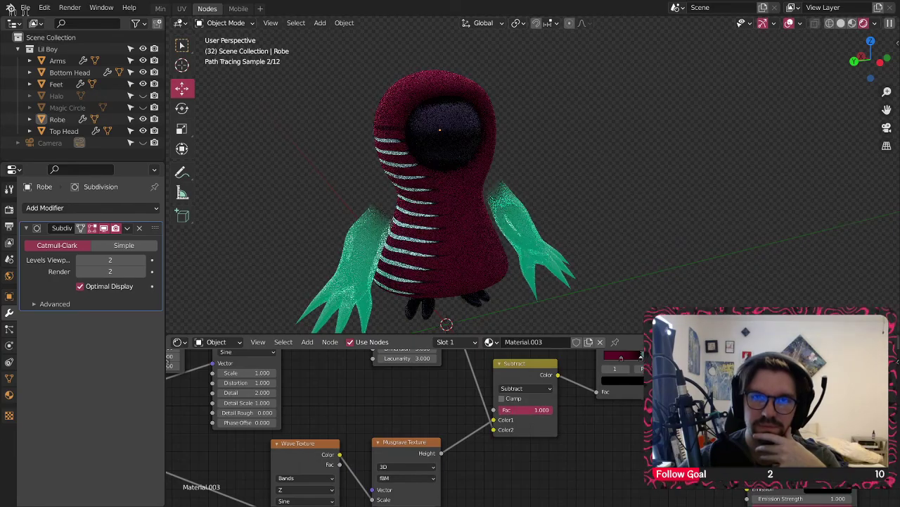
- Try the Divide blending mode on the mix node with a Fac of 1.000
{"action": "middle_click_drag", "start_coordinate": [447, 176], "coordinate": [486, 211]}
{"action": "scroll", "coordinate": [535, 404], "scroll_direction": "up", "scroll_amount": 3}
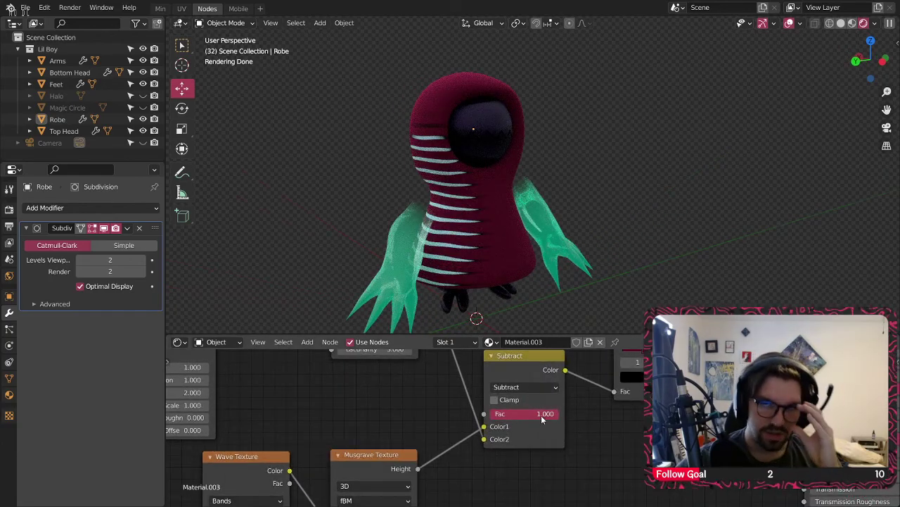
{"action": "left_click", "coordinate": [526, 380]}
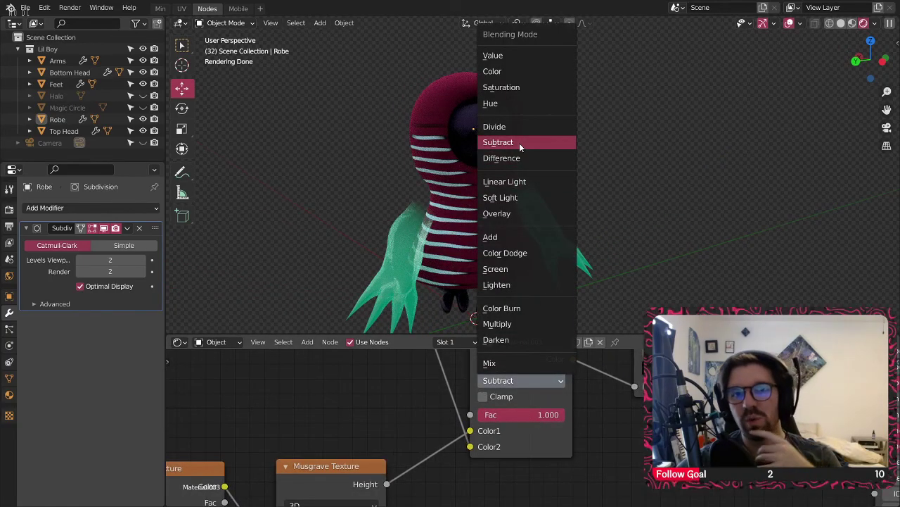
{"action": "left_click", "coordinate": [502, 127]}
{"action": "mouse_move", "coordinate": [558, 419]}
{"action": "left_mouse_down"}
{"action": "mouse_move", "coordinate": [478, 419]}
{"action": "mouse_move", "coordinate": [567, 413]}
{"action": "left_mouse_up"}
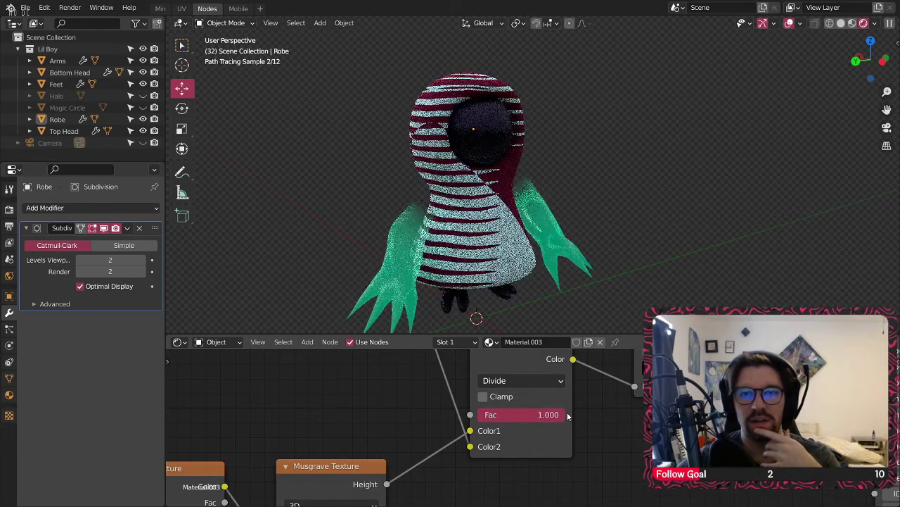
- Set the mix node's blending mode to Difference with a Fac of 0.700
{"action": "left_click", "coordinate": [526, 381]}
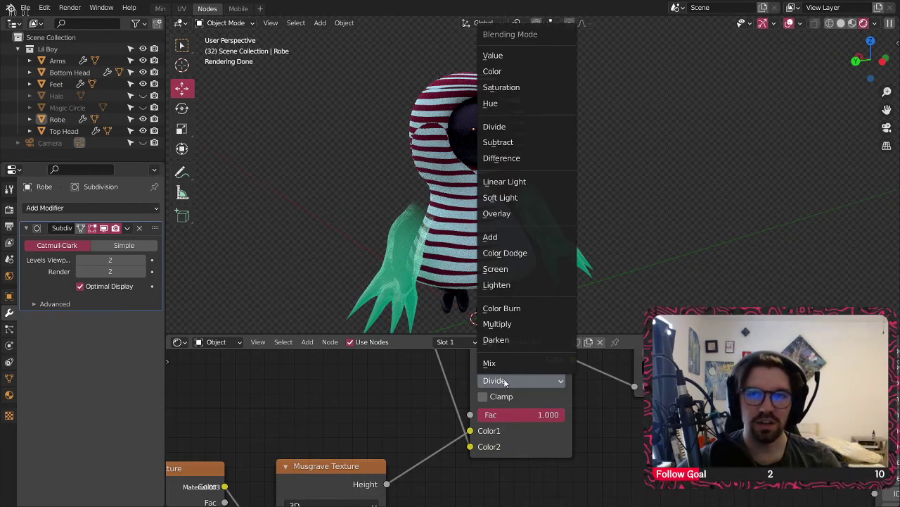
{"action": "left_click", "coordinate": [502, 158]}
{"action": "middle_click_drag", "start_coordinate": [465, 296], "coordinate": [220, 132]}
{"action": "left_click_drag", "start_coordinate": [551, 415], "coordinate": [517, 414]}
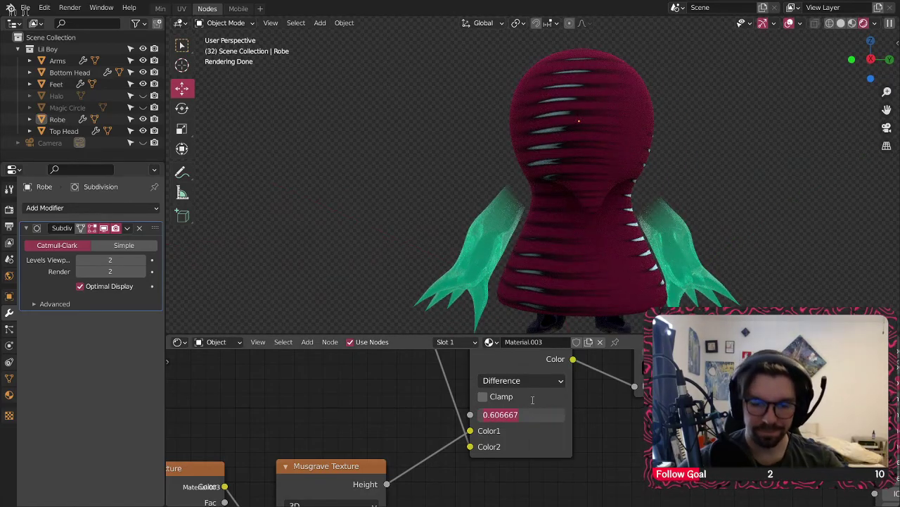
{"action": "type", "text": ".75"}
{"action": "key", "text": "Return"}
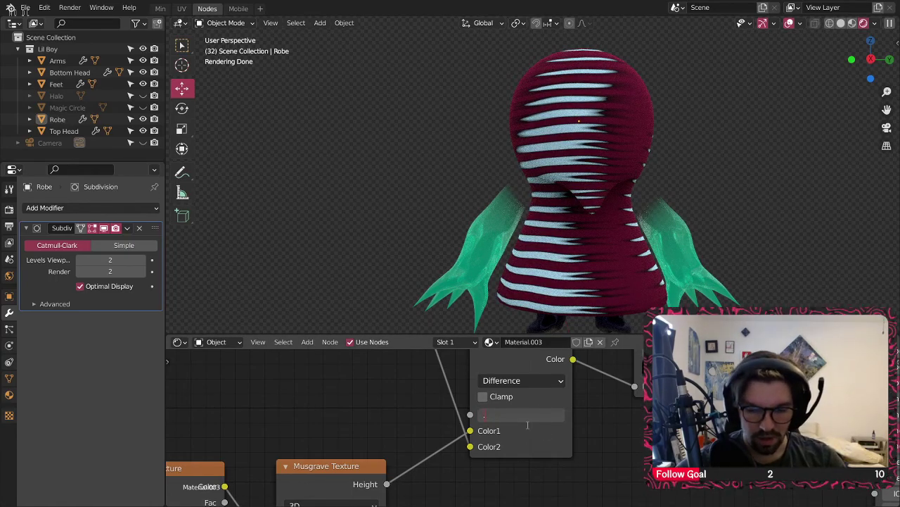
{"action": "type", "text": "7"}
{"action": "key", "text": "Return"}
- Slide the ColorRamp's dark red stop closer to the black stop
{"action": "middle_click_drag", "start_coordinate": [436, 165], "coordinate": [632, 154]}
{"action": "middle_click_drag", "start_coordinate": [524, 144], "coordinate": [563, 312]}
{"action": "scroll", "coordinate": [556, 380], "scroll_direction": "down", "scroll_amount": 2}
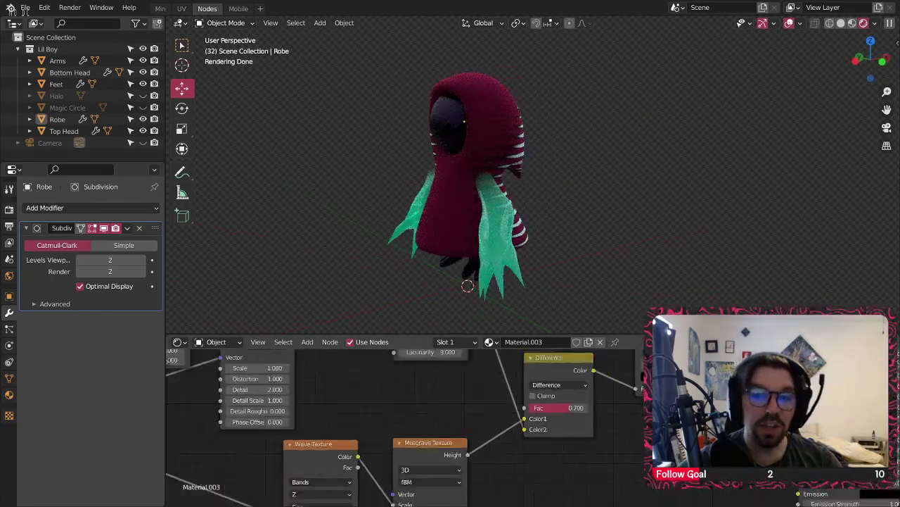
{"action": "middle_click_drag", "start_coordinate": [712, 381], "coordinate": [555, 416]}
{"action": "scroll", "coordinate": [555, 416], "scroll_direction": "up", "scroll_amount": 8}
{"action": "middle_click_drag", "start_coordinate": [528, 154], "coordinate": [494, 144]}
{"action": "scroll", "coordinate": [495, 144], "scroll_direction": "up", "scroll_amount": 5}
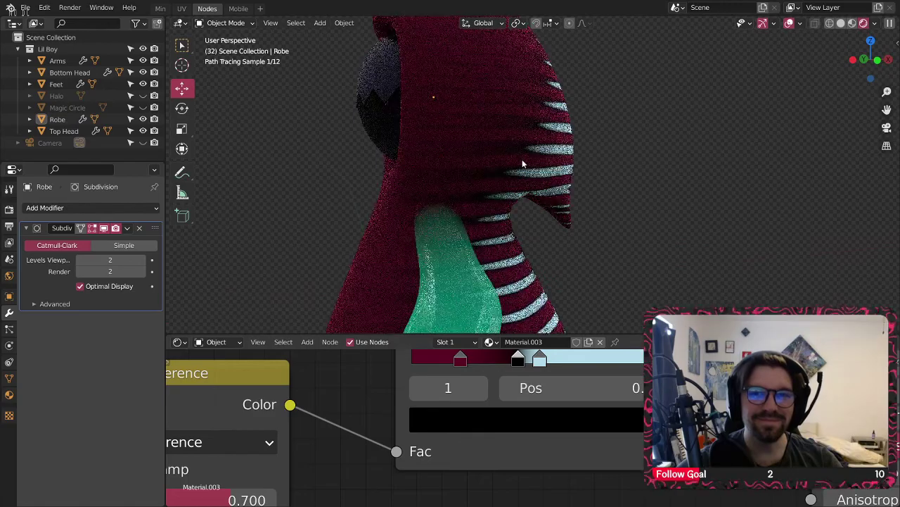
{"action": "scroll", "coordinate": [523, 164], "scroll_direction": "up", "scroll_amount": 2}
{"action": "left_click_drag", "start_coordinate": [460, 359], "coordinate": [497, 358]}
{"action": "scroll", "coordinate": [463, 197], "scroll_direction": "down", "scroll_amount": 3}
{"action": "scroll", "coordinate": [403, 197], "scroll_direction": "down", "scroll_amount": 3}
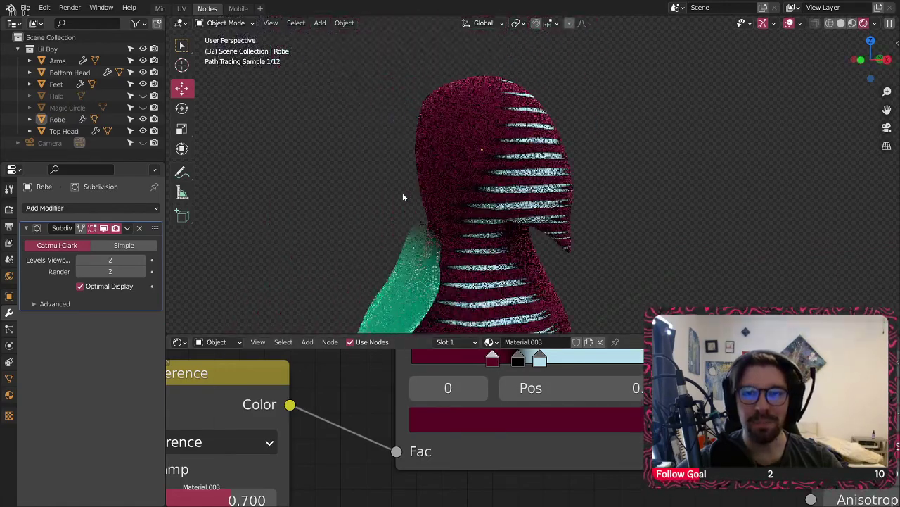
- Slide the ColorRamp's black stop up against the light blue stop to sharpen the stripe edges
{"action": "scroll", "coordinate": [453, 188], "scroll_direction": "down", "scroll_amount": 4}
{"action": "scroll", "coordinate": [555, 351], "scroll_direction": "up", "scroll_amount": 1}
{"action": "middle_click_drag", "start_coordinate": [510, 175], "coordinate": [498, 173]}
{"action": "scroll", "coordinate": [497, 171], "scroll_direction": "up", "scroll_amount": 6}
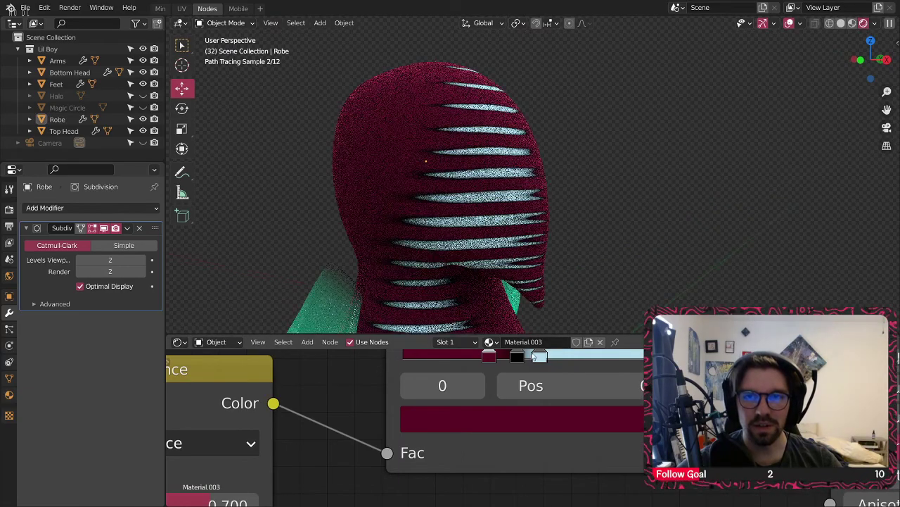
{"action": "left_click_drag", "start_coordinate": [517, 356], "coordinate": [533, 358]}
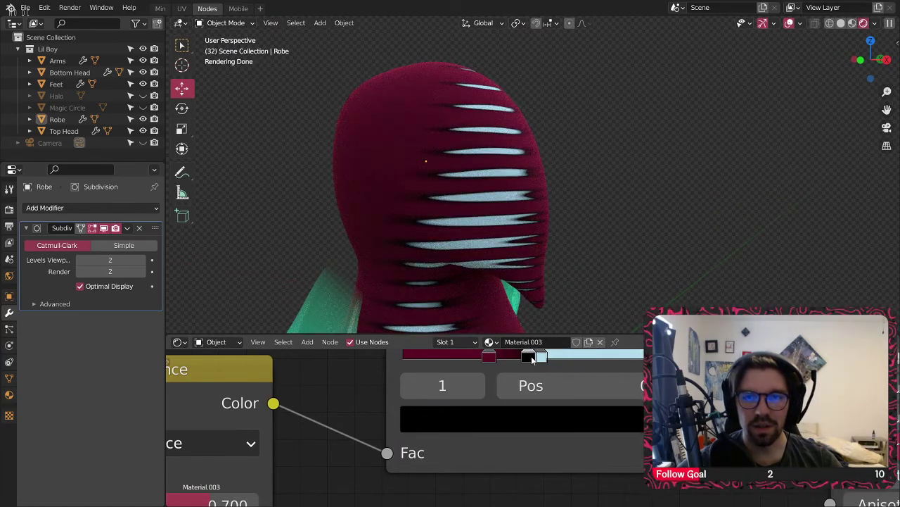
- Nudge the ColorRamp's dark red stop slightly further towards the black stop and check the robe from the front
{"action": "mouse_move", "coordinate": [488, 187]}
{"action": "middle_mouse_down"}
{"action": "mouse_move", "coordinate": [362, 157]}
{"action": "mouse_move", "coordinate": [477, 160]}
{"action": "mouse_move", "coordinate": [372, 148]}
{"action": "middle_mouse_up"}
{"action": "scroll", "coordinate": [371, 149], "scroll_direction": "down", "scroll_amount": 3}
{"action": "left_click", "coordinate": [493, 356]}
{"action": "left_click_drag", "start_coordinate": [498, 357], "coordinate": [503, 357]}
{"action": "mouse_move", "coordinate": [496, 224]}
{"action": "middle_mouse_down"}
{"action": "mouse_move", "coordinate": [430, 209]}
{"action": "mouse_move", "coordinate": [509, 218]}
{"action": "middle_mouse_up"}
{"action": "scroll", "coordinate": [456, 197], "scroll_direction": "up", "scroll_amount": 4}
{"action": "scroll", "coordinate": [379, 215], "scroll_direction": "down", "scroll_amount": 1}
{"action": "mouse_move", "coordinate": [379, 215]}
{"action": "middle_mouse_down"}
{"action": "mouse_move", "coordinate": [308, 213]}
{"action": "mouse_move", "coordinate": [499, 193]}
{"action": "mouse_move", "coordinate": [442, 196]}
{"action": "middle_mouse_up"}
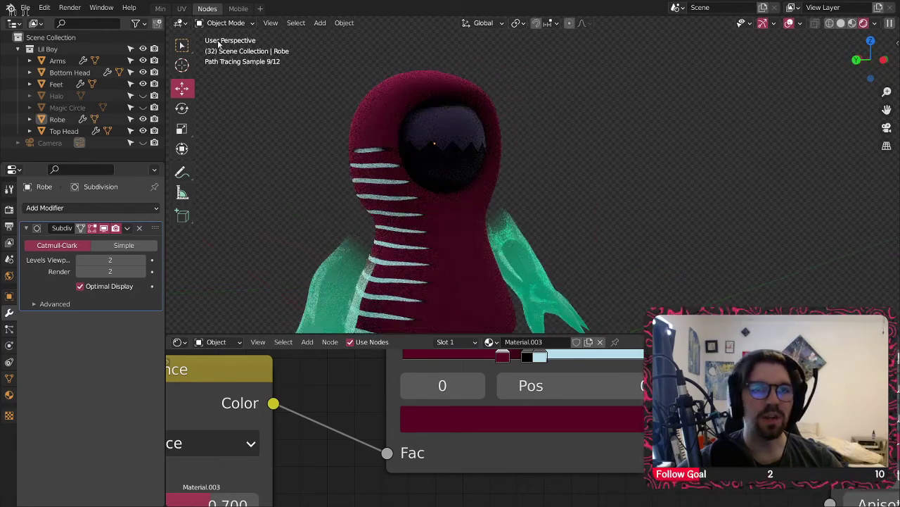
- Show the hidden Halo object in the viewport and select it
{"action": "scroll", "coordinate": [441, 190], "scroll_direction": "down", "scroll_amount": 6}
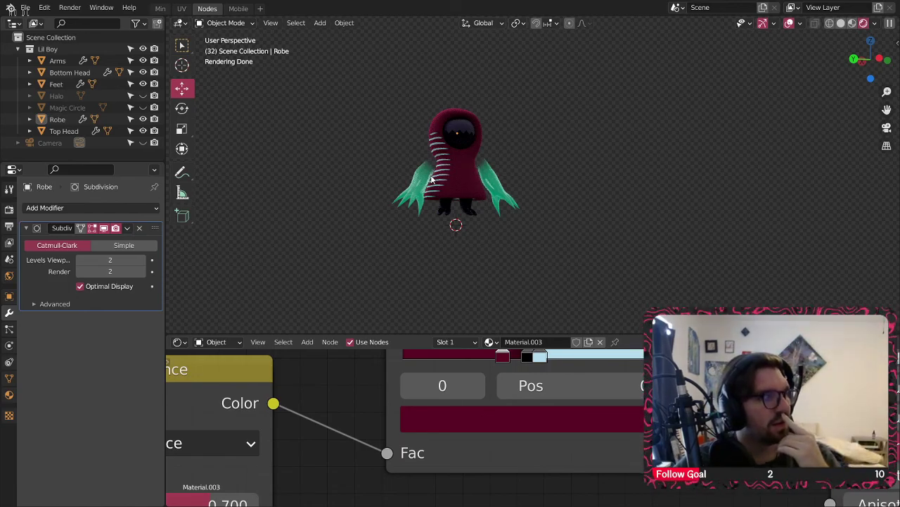
{"action": "left_click", "coordinate": [143, 95]}
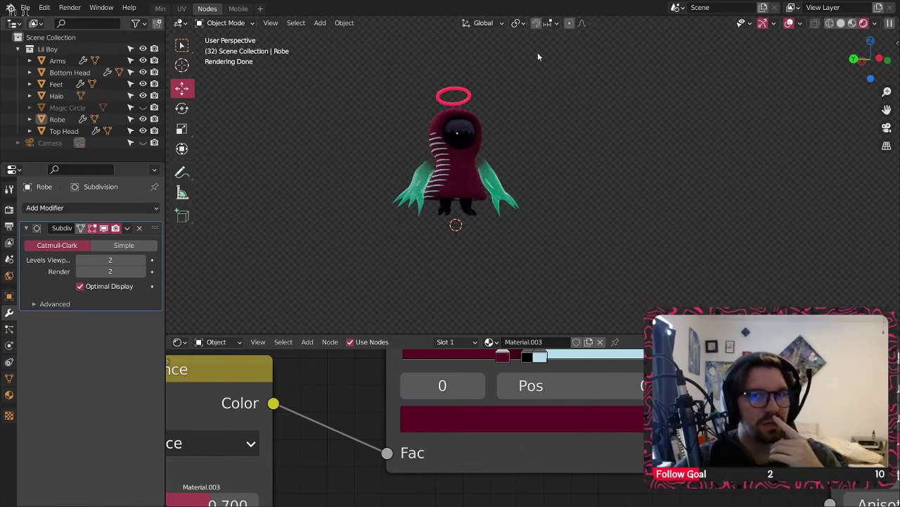
{"action": "scroll", "coordinate": [543, 56], "scroll_direction": "up", "scroll_amount": 2}
{"action": "left_click", "coordinate": [463, 100]}
- Set the Halo material's emission colour to turquoise green with hue 0.420, saturation 1.000 and lightness 0.502
{"action": "scroll", "coordinate": [471, 382], "scroll_direction": "down", "scroll_amount": 5}
{"action": "middle_click_drag", "start_coordinate": [746, 362], "coordinate": [526, 450]}
{"action": "scroll", "coordinate": [613, 429], "scroll_direction": "down", "scroll_amount": 4}
{"action": "middle_click_drag", "start_coordinate": [643, 486], "coordinate": [628, 346]}
{"action": "middle_click_drag", "start_coordinate": [705, 422], "coordinate": [607, 346]}
{"action": "scroll", "coordinate": [493, 423], "scroll_direction": "down", "scroll_amount": 1}
{"action": "scroll", "coordinate": [482, 424], "scroll_direction": "up", "scroll_amount": 2}
{"action": "left_click", "coordinate": [447, 427]}
{"action": "left_click_drag", "start_coordinate": [474, 237], "coordinate": [466, 220]}
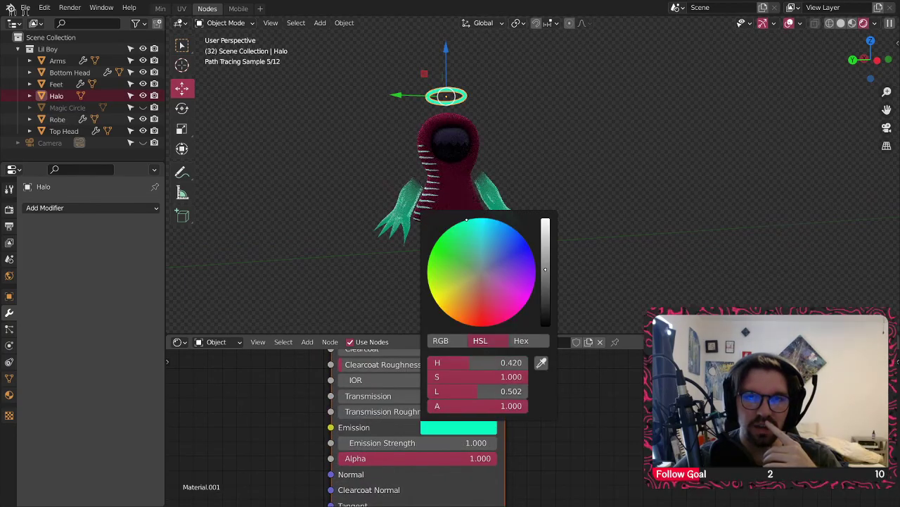
{"action": "left_click", "coordinate": [493, 72]}
{"action": "scroll", "coordinate": [492, 71], "scroll_direction": "up", "scroll_amount": 2}
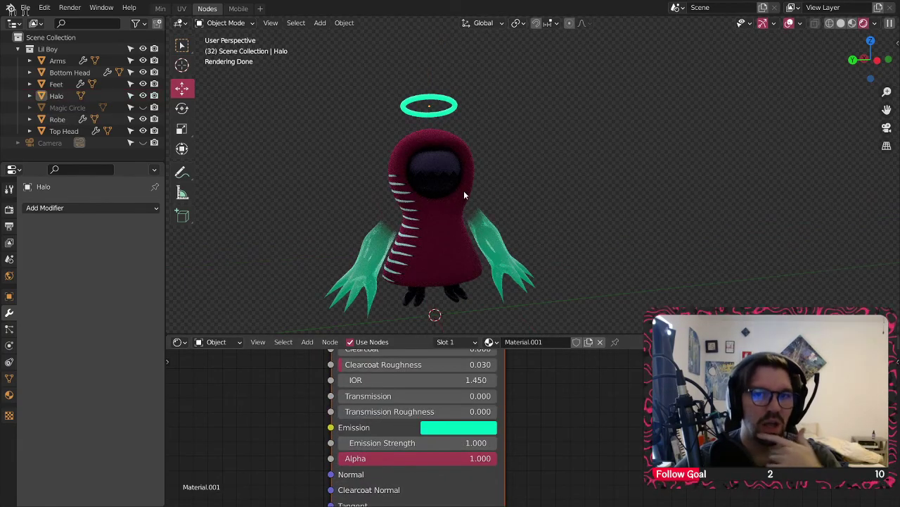
{"action": "middle_click_drag", "start_coordinate": [449, 191], "coordinate": [431, 193]}
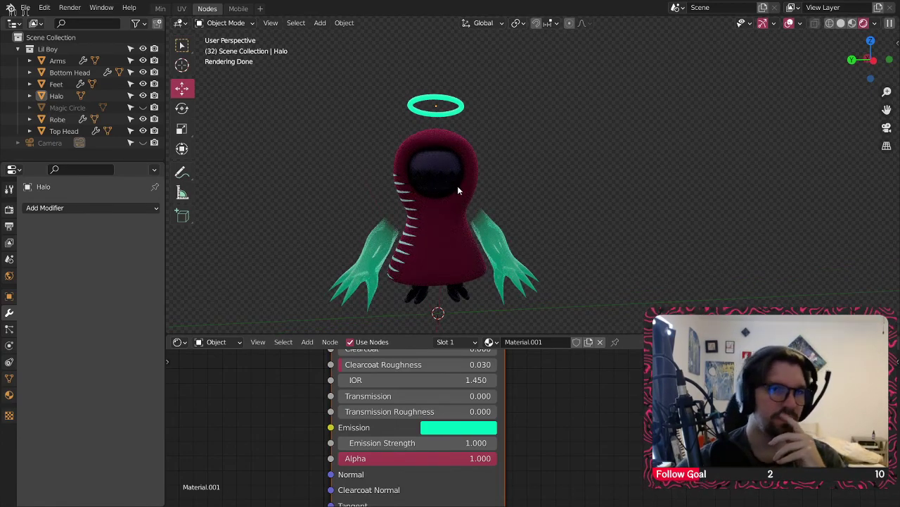
- Show the hidden Magic Circle object in the viewport and select it
{"action": "left_click", "coordinate": [143, 107]}
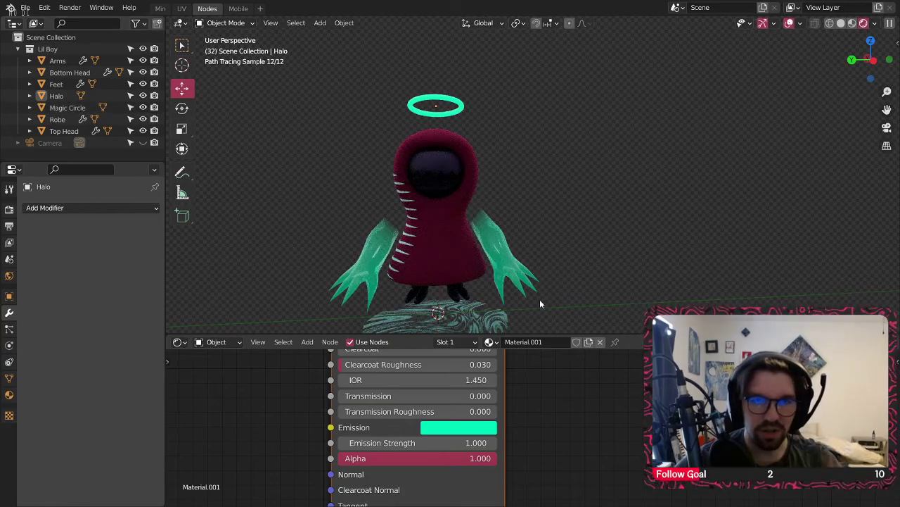
{"action": "middle_click_drag", "start_coordinate": [547, 301], "coordinate": [512, 258]}
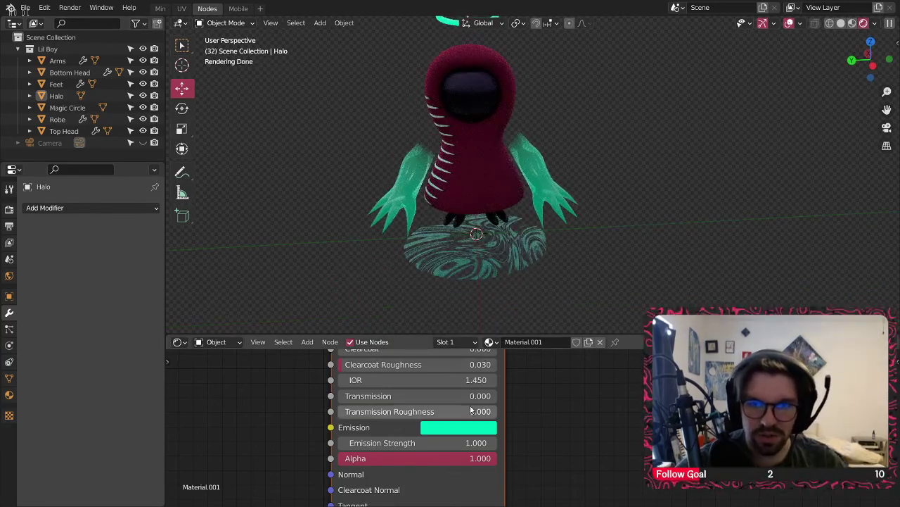
{"action": "left_click", "coordinate": [478, 255]}
- Brighten the Magic Circle material's emission colour to a vivid turquoise and compare it with the halo
{"action": "left_click", "coordinate": [465, 426]}
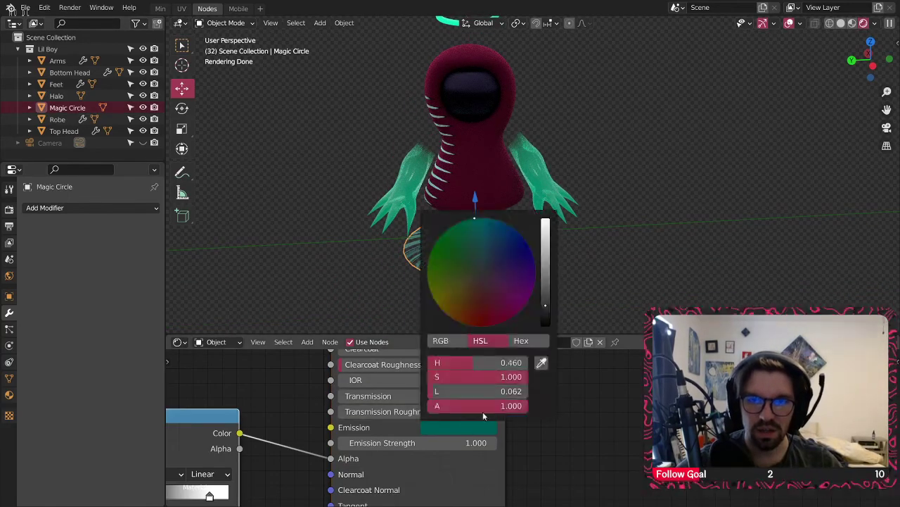
{"action": "left_click", "coordinate": [548, 276]}
{"action": "scroll", "coordinate": [460, 218], "scroll_direction": "down", "scroll_amount": 2}
{"action": "left_click", "coordinate": [605, 184]}
{"action": "middle_click_drag", "start_coordinate": [480, 233], "coordinate": [477, 194], "text": "shift"}
{"action": "scroll", "coordinate": [496, 210], "scroll_direction": "up", "scroll_amount": 3}
{"action": "scroll", "coordinate": [478, 198], "scroll_direction": "down", "scroll_amount": 2}
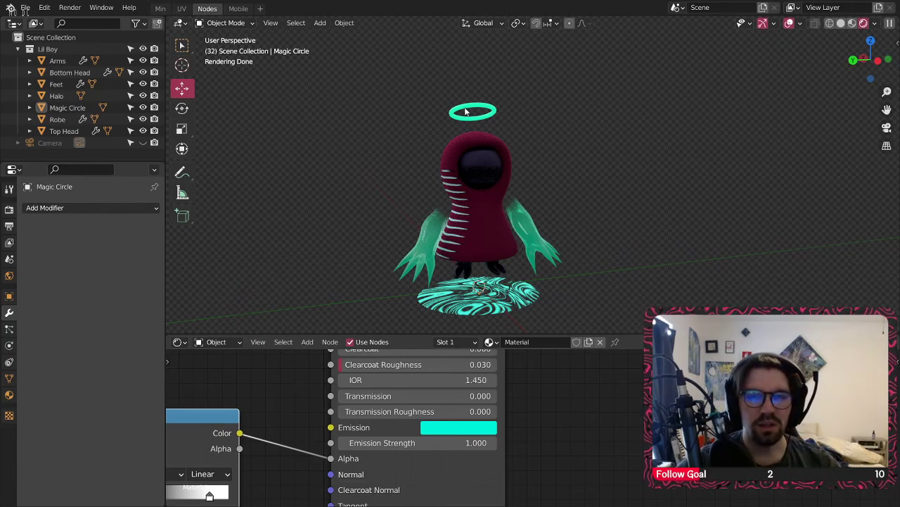
{"action": "scroll", "coordinate": [465, 113], "scroll_direction": "up", "scroll_amount": 2}
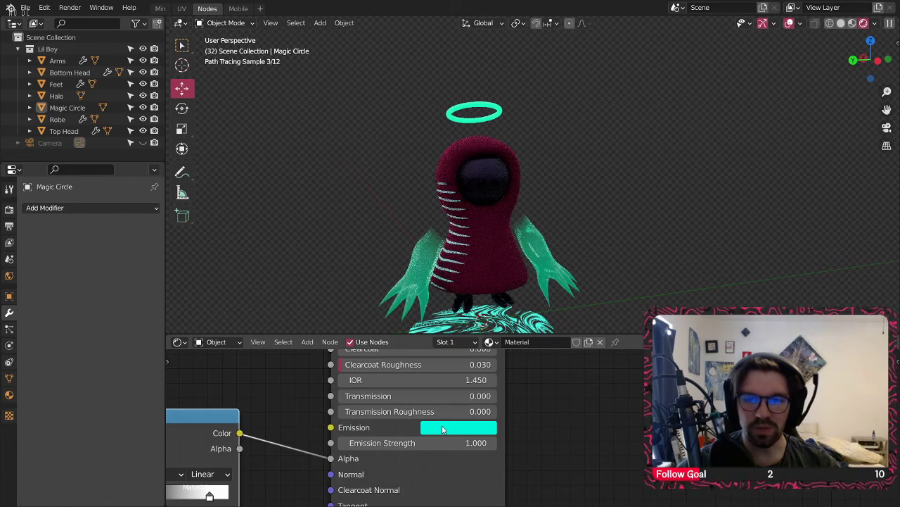
- Darken the Magic Circle's emission colour slightly by setting its lightness to 0.4
{"action": "left_click", "coordinate": [443, 428]}
{"action": "type", "text": ".4"}
{"action": "key", "text": "Return"}
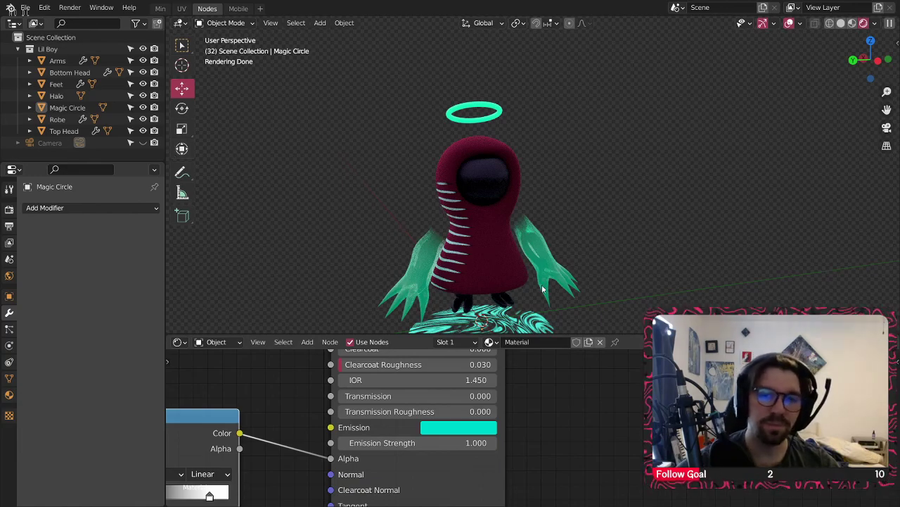
{"action": "middle_click_drag", "start_coordinate": [538, 288], "coordinate": [456, 88]}
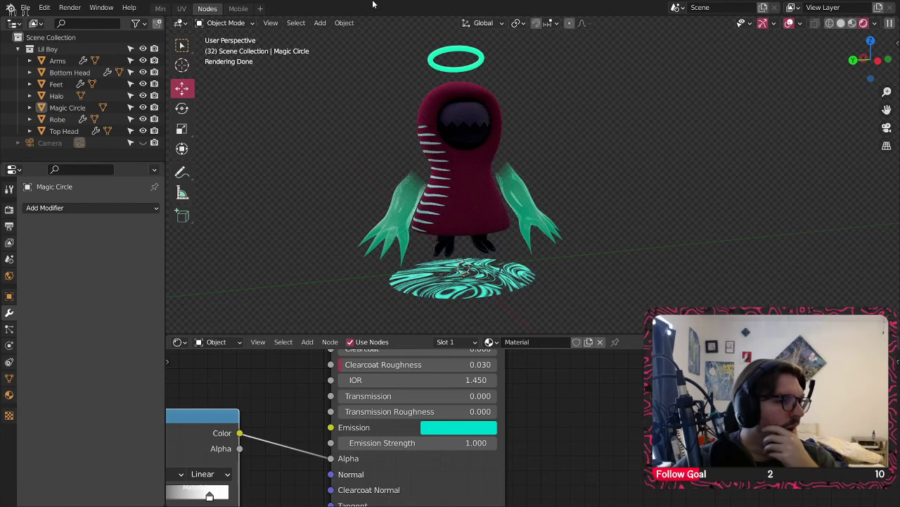
- Switch to the Min workspace and hide the Halo in the viewport
{"action": "left_click", "coordinate": [162, 9]}
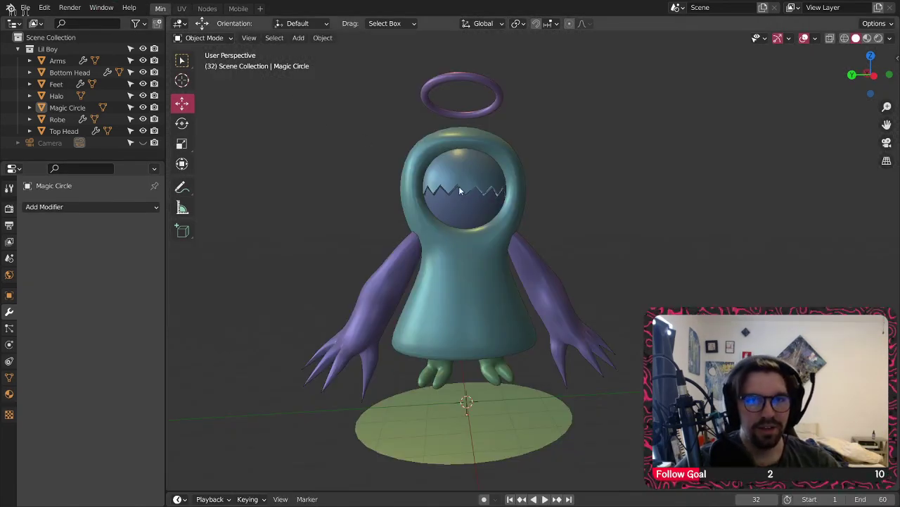
{"action": "middle_click_drag", "start_coordinate": [458, 195], "coordinate": [444, 174]}
{"action": "scroll", "coordinate": [453, 200], "scroll_direction": "down", "scroll_amount": 3}
{"action": "middle_click_drag", "start_coordinate": [449, 212], "coordinate": [474, 223]}
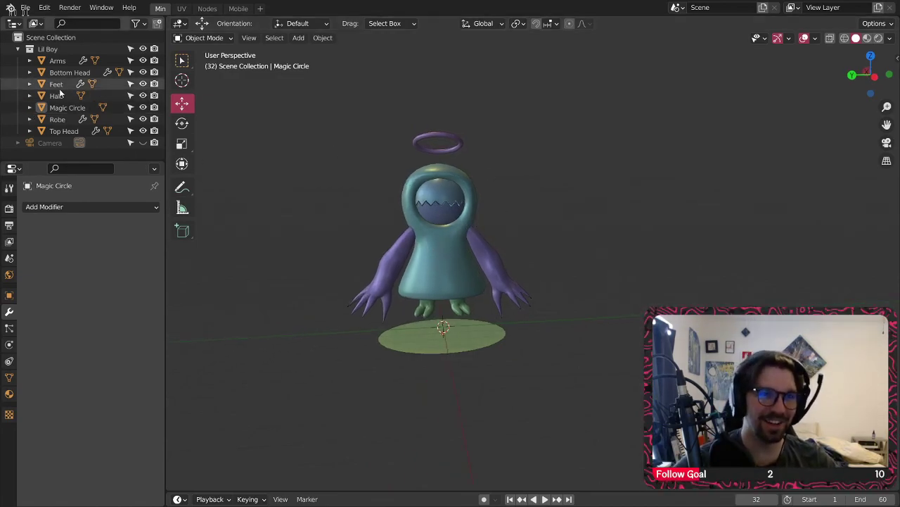
{"action": "left_click", "coordinate": [142, 96]}
{"action": "middle_click_drag", "start_coordinate": [516, 255], "coordinate": [506, 220]}
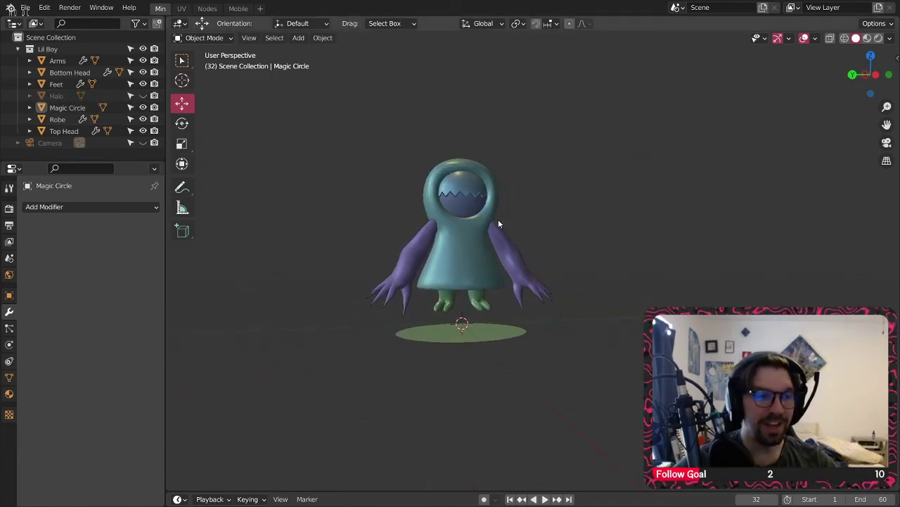
- Add a UV sphere with 32 segments and 16 rings, and set its Y rotation to 90°
{"action": "scroll", "coordinate": [505, 220], "scroll_direction": "up", "scroll_amount": 3}
{"action": "middle_click_drag", "start_coordinate": [471, 158], "coordinate": [458, 217]}
{"action": "middle_click_drag", "start_coordinate": [401, 162], "coordinate": [447, 187]}
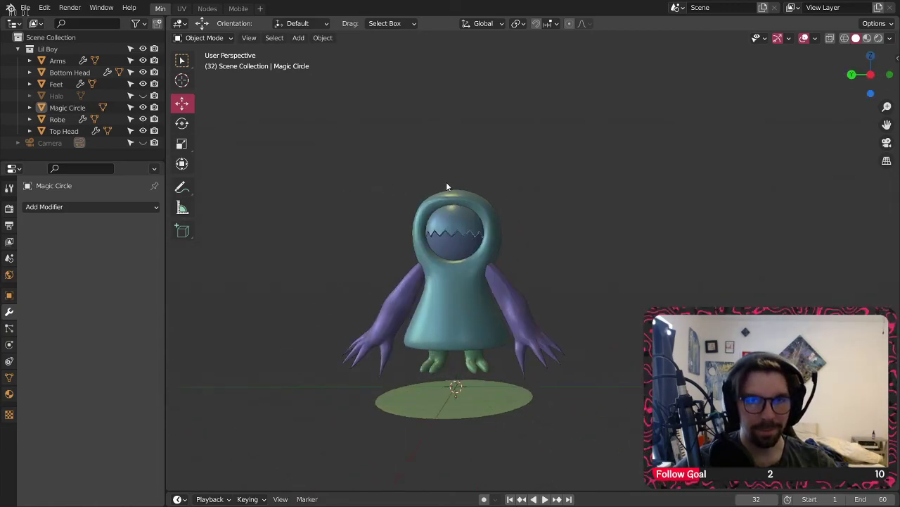
{"action": "left_click", "coordinate": [298, 38]}
{"action": "left_click", "coordinate": [298, 38]}
{"action": "left_click", "coordinate": [299, 38]}
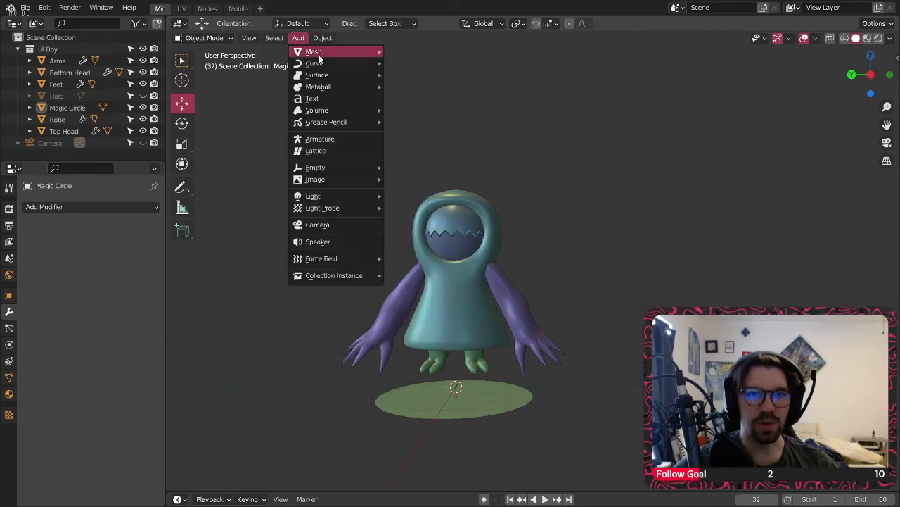
{"action": "mouse_move", "coordinate": [317, 54]}
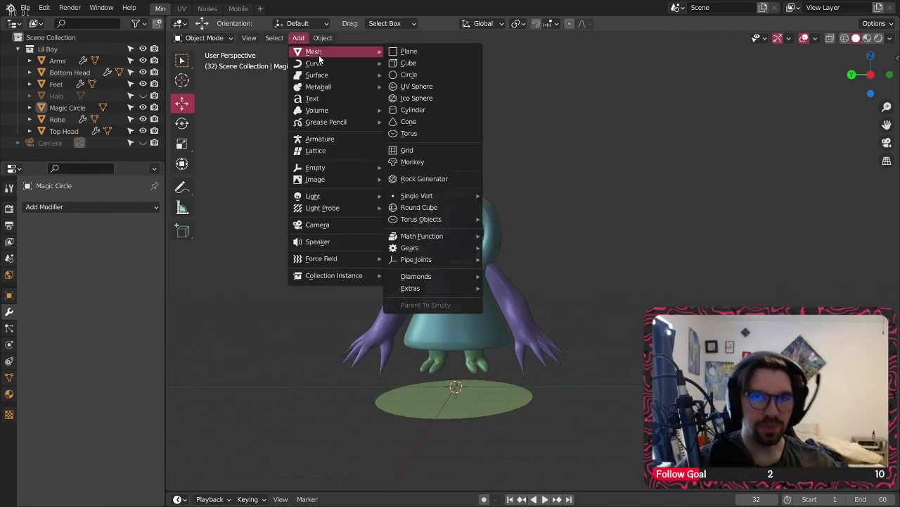
{"action": "left_click", "coordinate": [413, 85]}
{"action": "scroll", "coordinate": [400, 321], "scroll_direction": "up", "scroll_amount": 2}
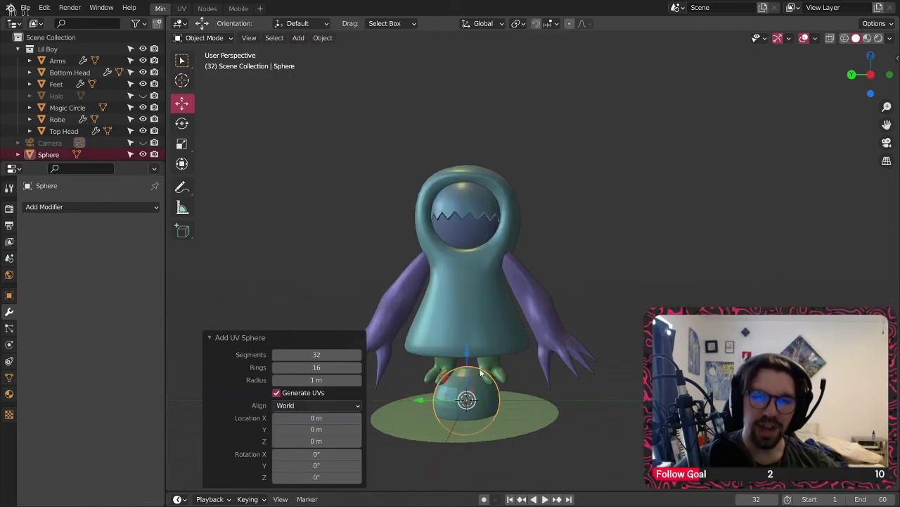
{"action": "left_click", "coordinate": [10, 295]}
{"action": "double_click", "coordinate": [111, 280]}
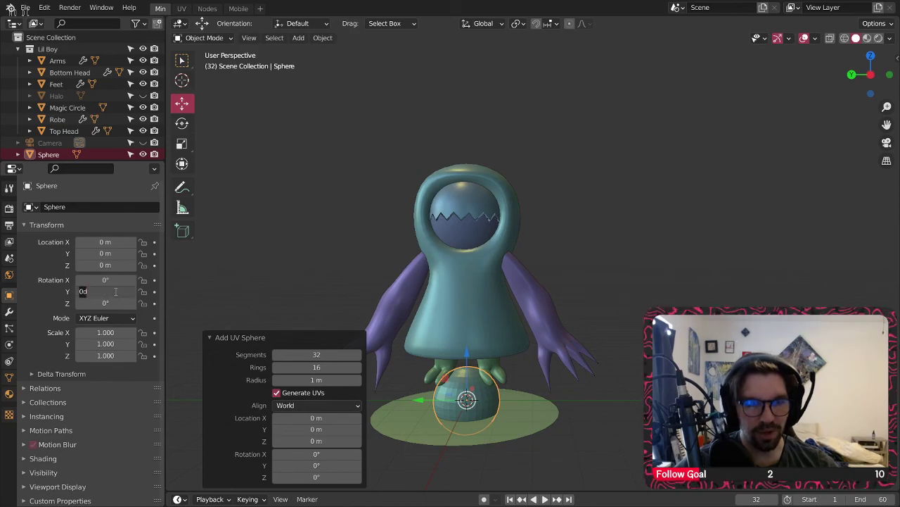
- Move the sphere in front of the character's face, to about -2.18 m in X and 5.94 m in Z
{"action": "middle_click_drag", "start_coordinate": [474, 409], "coordinate": [584, 323]}
{"action": "left_click_drag", "start_coordinate": [584, 323], "coordinate": [511, 326]}
{"action": "left_click_drag", "start_coordinate": [475, 288], "coordinate": [478, 92]}
{"action": "middle_click_drag", "start_coordinate": [477, 91], "coordinate": [524, 118]}
{"action": "scroll", "coordinate": [434, 118], "scroll_direction": "up", "scroll_amount": 3}
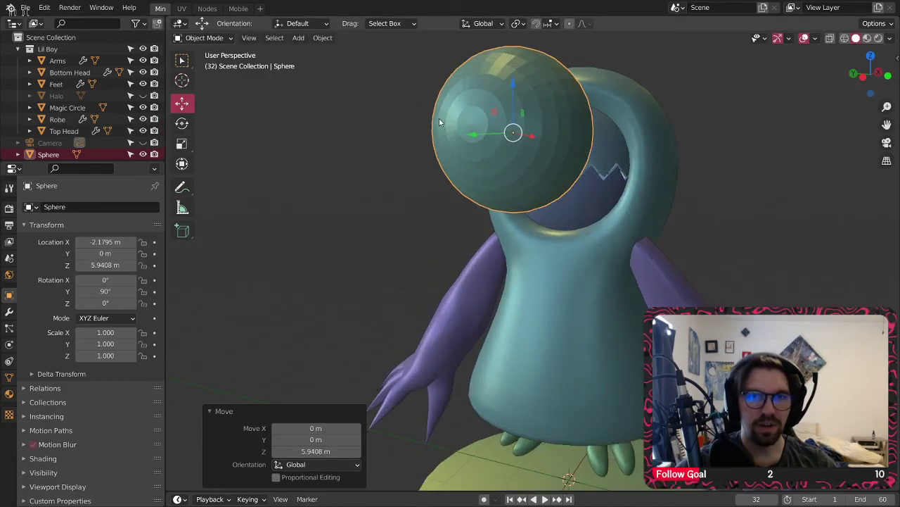
- Scale the sphere down uniformly to eye size, about -0.134 on all three axes
{"action": "key", "text": "s"}
{"action": "left_click", "coordinate": [512, 125]}
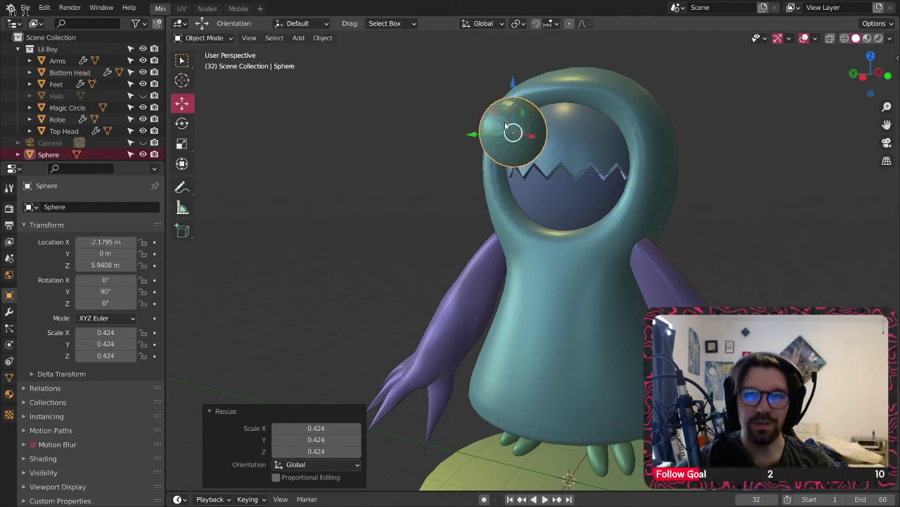
{"action": "scroll", "coordinate": [510, 135], "scroll_direction": "up", "scroll_amount": 3}
{"action": "key", "text": "s"}
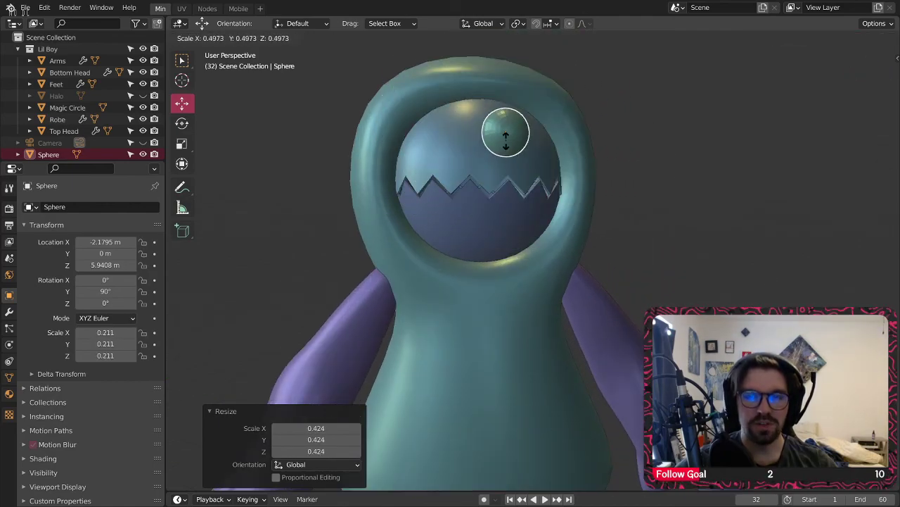
{"action": "left_click", "coordinate": [506, 133]}
{"action": "scroll", "coordinate": [508, 132], "scroll_direction": "up", "scroll_amount": 3}
{"action": "key", "text": "s"}
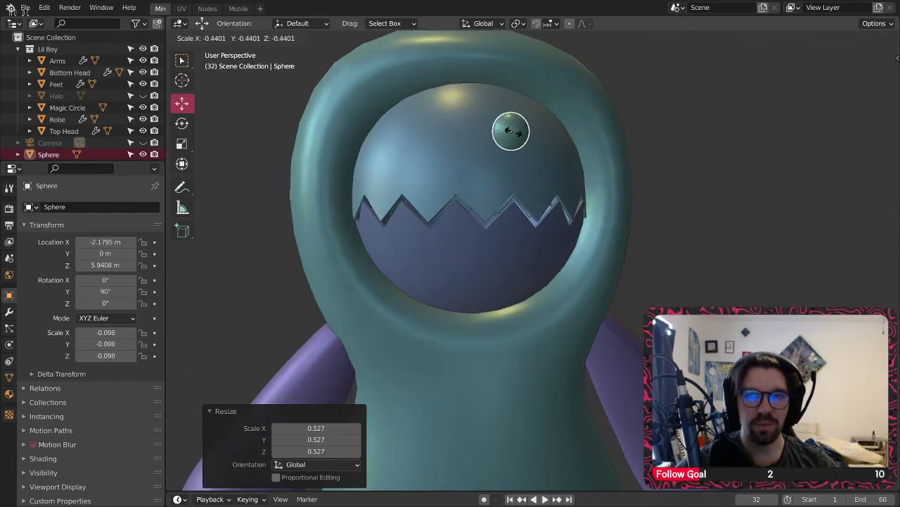
{"action": "left_click", "coordinate": [510, 132]}
{"action": "middle_click_drag", "start_coordinate": [509, 125], "coordinate": [505, 135]}
{"action": "key", "text": "s"}
{"action": "left_click", "coordinate": [501, 135]}
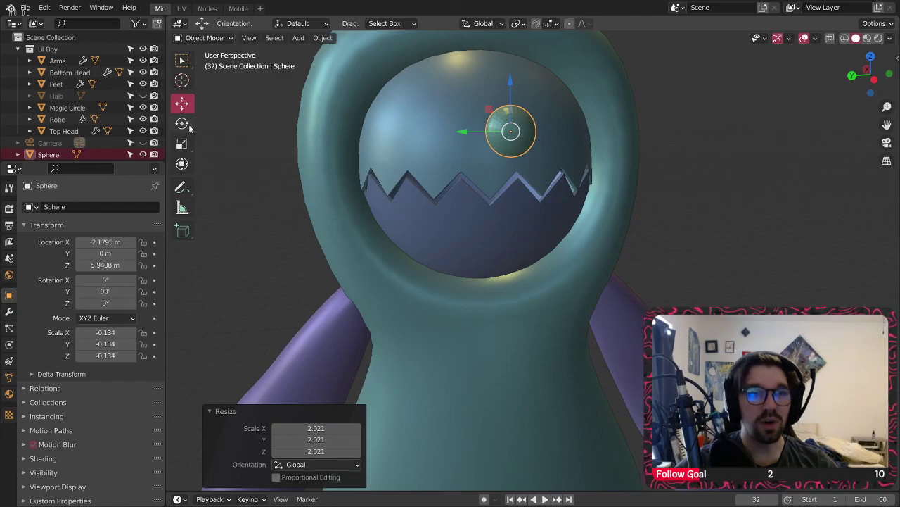
- Flatten the sphere along the global X axis, to a Z scale of about -0.056
{"action": "left_click", "coordinate": [175, 143]}
{"action": "middle_click_drag", "start_coordinate": [380, 102], "coordinate": [527, 82]}
{"action": "left_click_drag", "start_coordinate": [467, 131], "coordinate": [483, 131]}
{"action": "right_click", "coordinate": [506, 129]}
{"action": "left_click", "coordinate": [508, 127]}
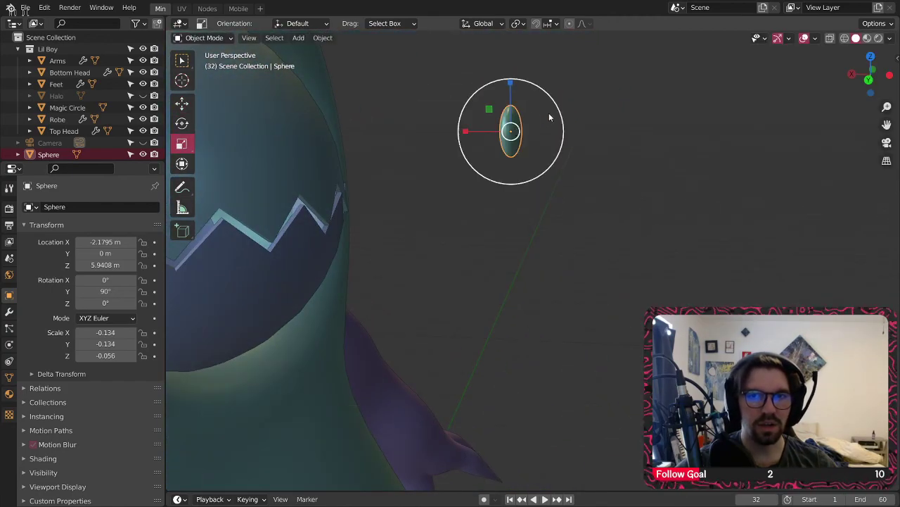
- Move the flattened sphere onto the face as an eye, to about -0.937 m in X and 0.471 m in Y
{"action": "middle_click_drag", "start_coordinate": [619, 141], "coordinate": [607, 181]}
{"action": "left_click", "coordinate": [515, 191]}
{"action": "left_click", "coordinate": [182, 104]}
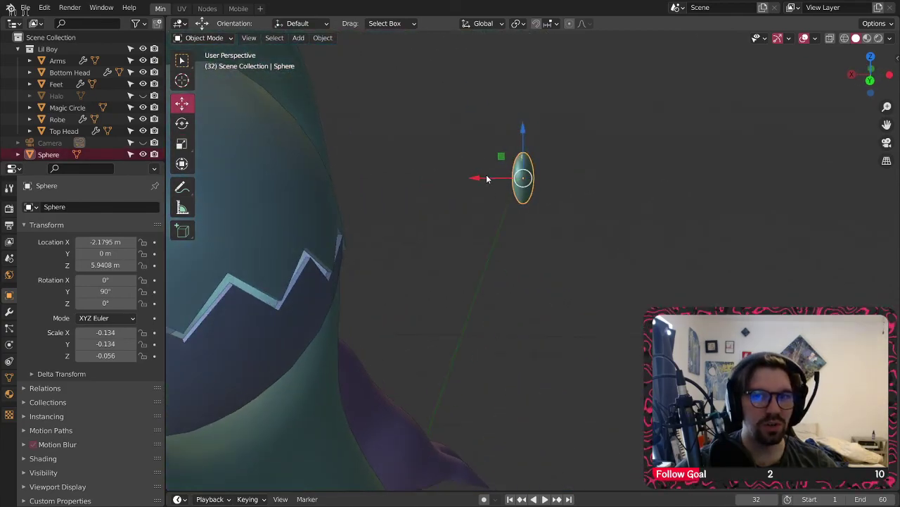
{"action": "left_click_drag", "start_coordinate": [487, 178], "coordinate": [262, 178]}
{"action": "middle_click_drag", "start_coordinate": [267, 179], "coordinate": [397, 177]}
{"action": "left_click_drag", "start_coordinate": [398, 178], "coordinate": [326, 196]}
{"action": "scroll", "coordinate": [326, 196], "scroll_direction": "up", "scroll_amount": 2}
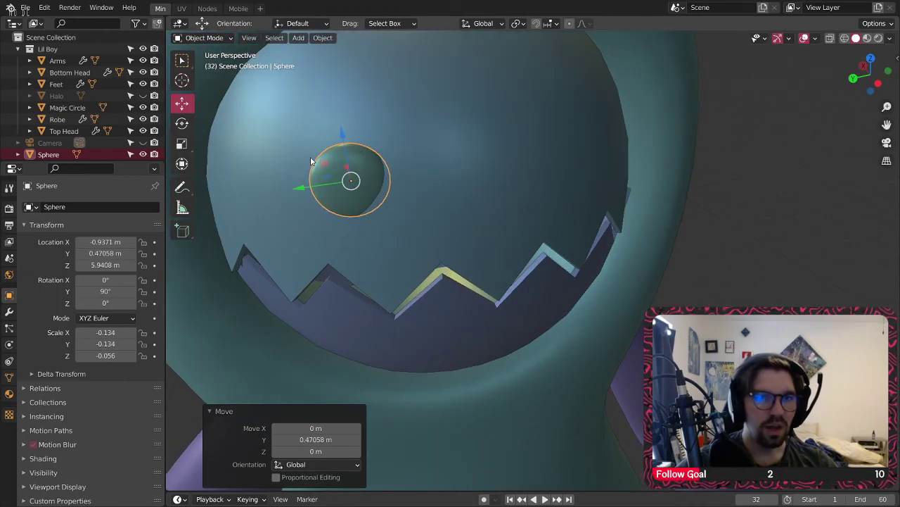
- Rotate the eye by about -21.9° around the global Z axis to follow the head's curve
{"action": "left_click", "coordinate": [182, 124]}
{"action": "middle_click_drag", "start_coordinate": [339, 207], "coordinate": [342, 192]}
{"action": "key", "text": "r"}
{"action": "key", "text": "x"}
{"action": "left_click", "coordinate": [331, 186]}
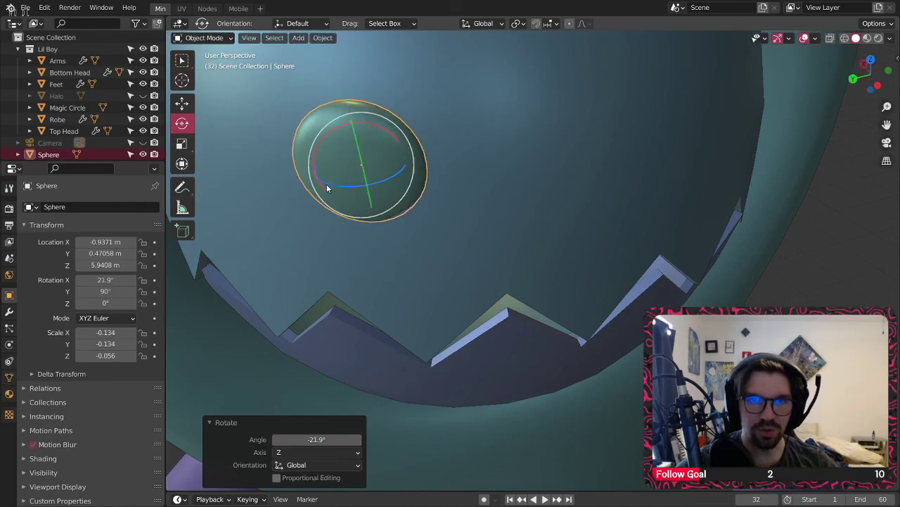
- Tilt the eye around the global Y axis to lie against the face, with a Y rotation of about -254°
{"action": "key", "text": "r"}
{"action": "key", "text": "y"}
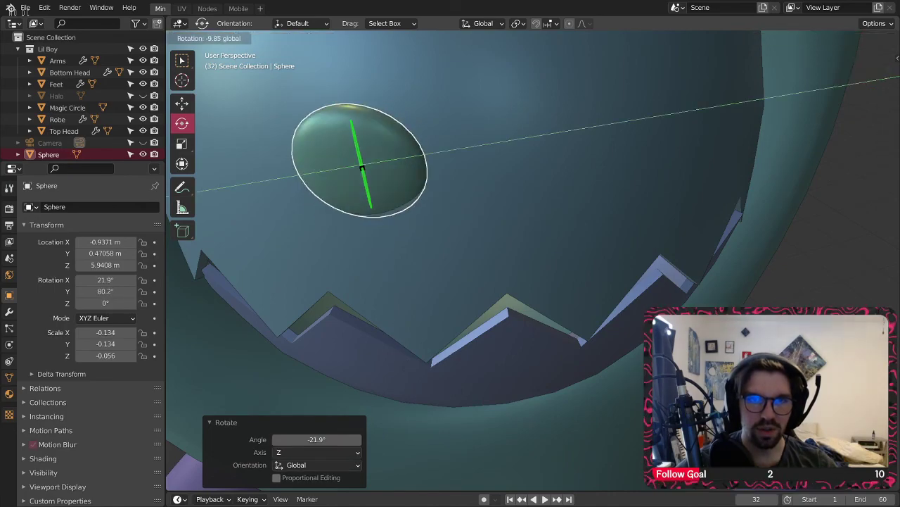
{"action": "left_click", "coordinate": [341, 173]}
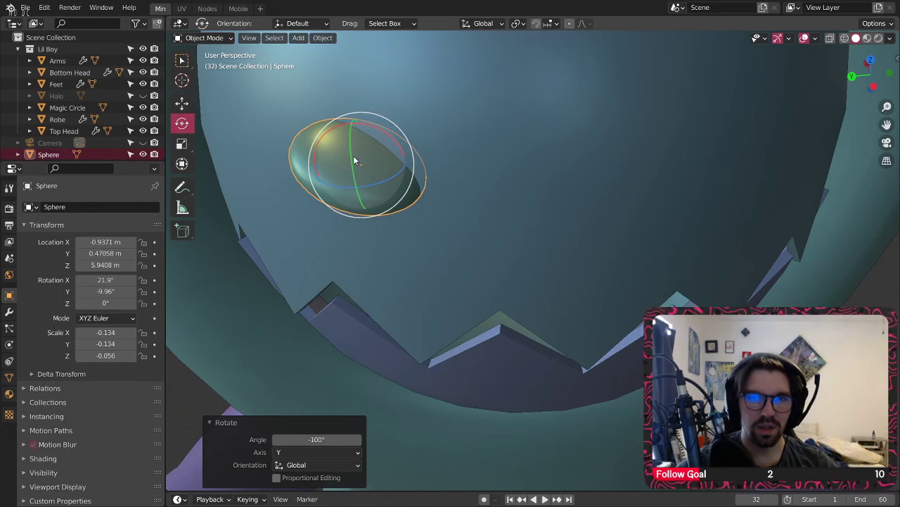
{"action": "key", "text": "r"}
{"action": "key", "text": "y"}
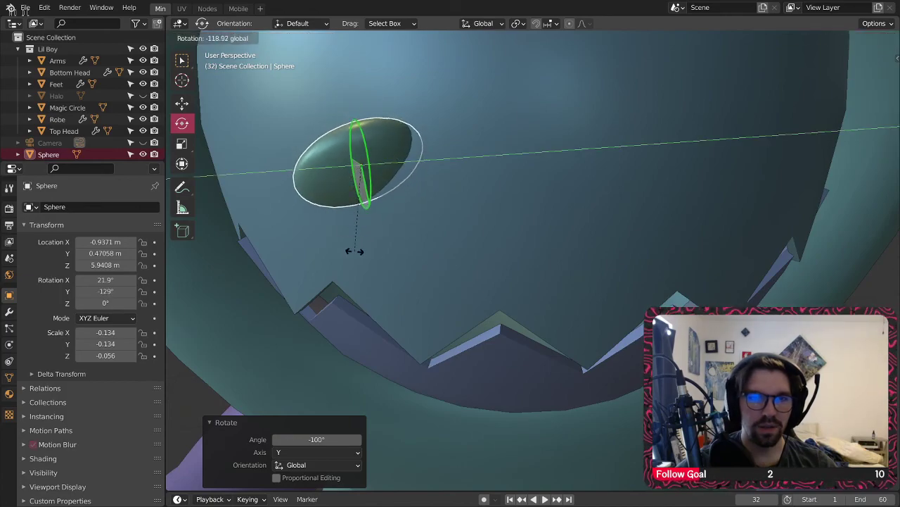
{"action": "left_click", "coordinate": [359, 249]}
{"action": "key", "text": "r"}
{"action": "key", "text": "y"}
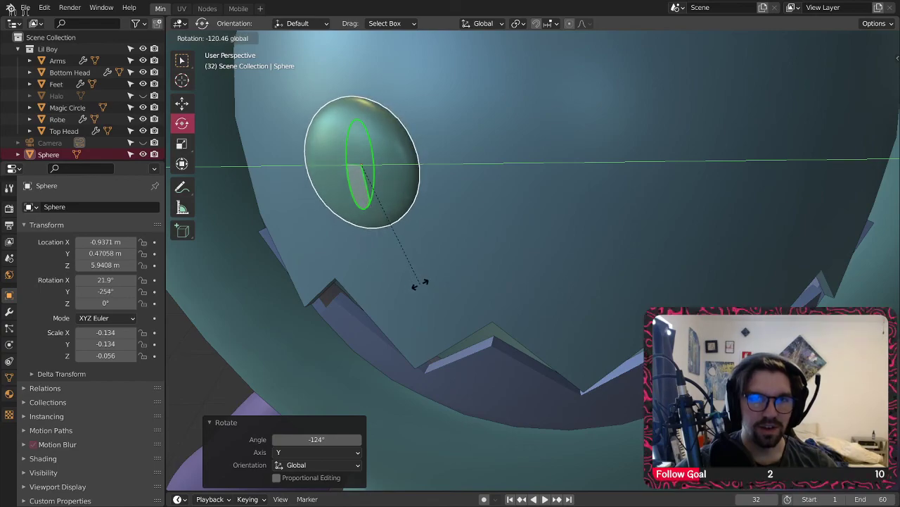
{"action": "left_click", "coordinate": [406, 263]}
{"action": "middle_click_drag", "start_coordinate": [405, 264], "coordinate": [539, 165]}
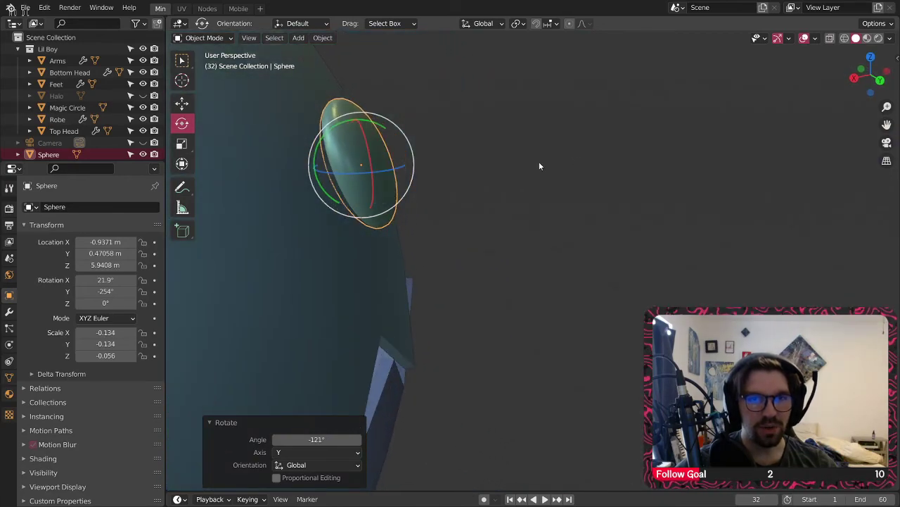
- Fine-tune the eye's tilt by about -3.44° around global Z and 2.25° around global Y
{"action": "key", "text": "r"}
{"action": "key", "text": "z"}
{"action": "left_click", "coordinate": [365, 180]}
{"action": "middle_click_drag", "start_coordinate": [365, 180], "coordinate": [330, 121]}
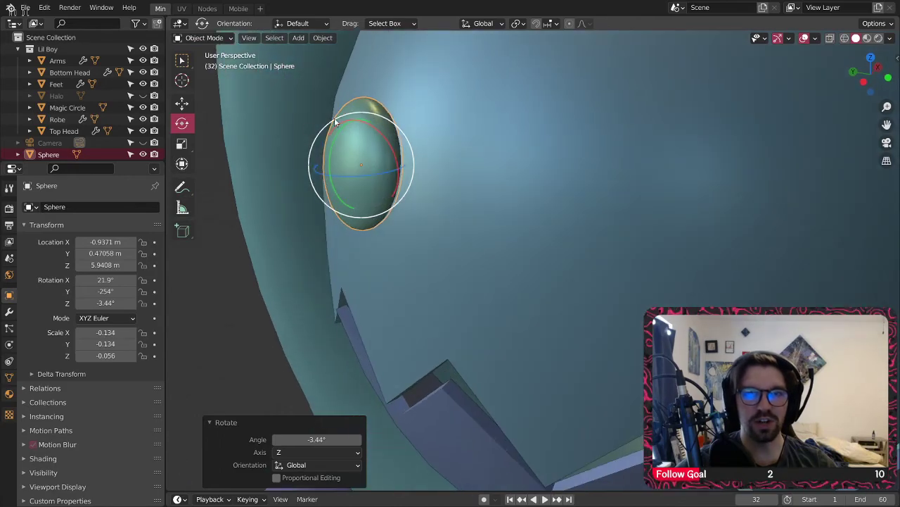
{"action": "key", "text": "r"}
{"action": "key", "text": "y"}
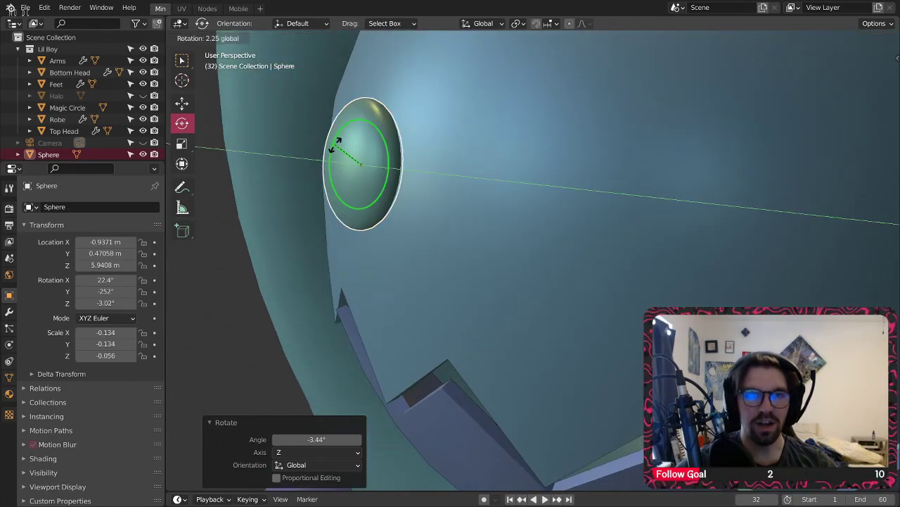
{"action": "left_click", "coordinate": [335, 145]}
{"action": "middle_click_drag", "start_coordinate": [369, 187], "coordinate": [522, 220]}
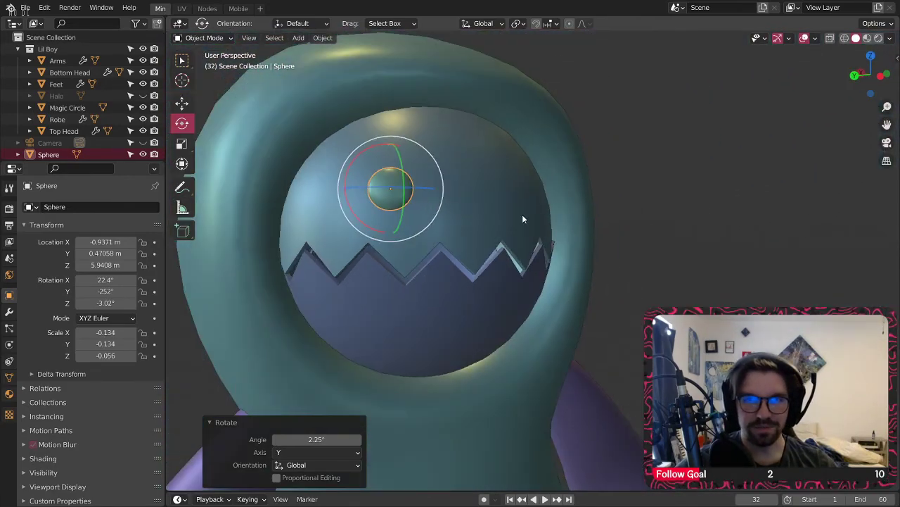
- Add a Mirror modifier to the eye, using only the Y axis and the Robe as mirror object
{"action": "scroll", "coordinate": [524, 220], "scroll_direction": "down", "scroll_amount": 3}
{"action": "left_click", "coordinate": [638, 267]}
{"action": "middle_click_drag", "start_coordinate": [461, 191], "coordinate": [420, 186]}
{"action": "scroll", "coordinate": [458, 209], "scroll_direction": "up", "scroll_amount": 3}
{"action": "scroll", "coordinate": [496, 238], "scroll_direction": "down", "scroll_amount": 4}
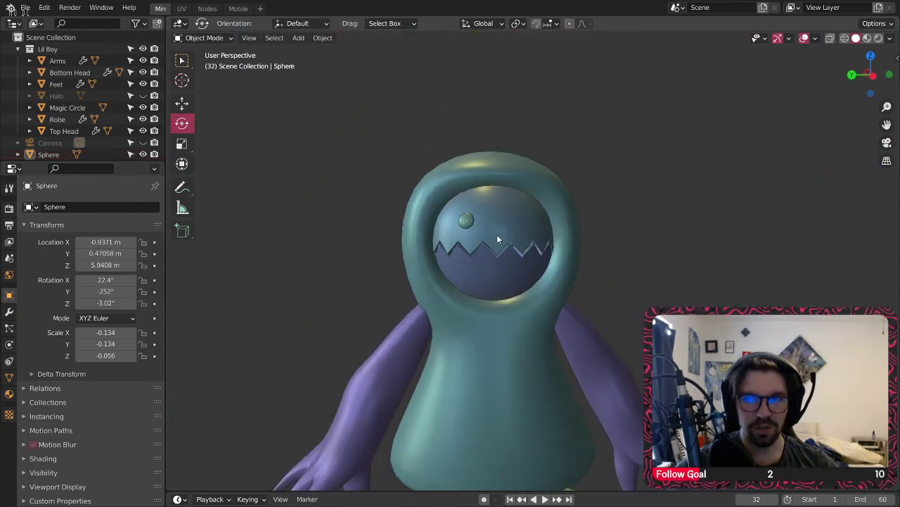
{"action": "scroll", "coordinate": [432, 217], "scroll_direction": "up", "scroll_amount": 5}
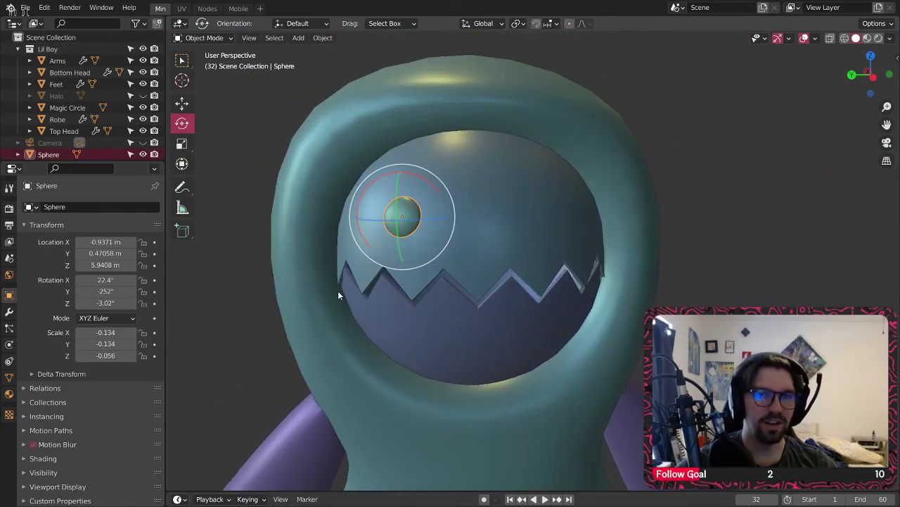
{"action": "left_click", "coordinate": [9, 312]}
{"action": "left_click", "coordinate": [82, 209]}
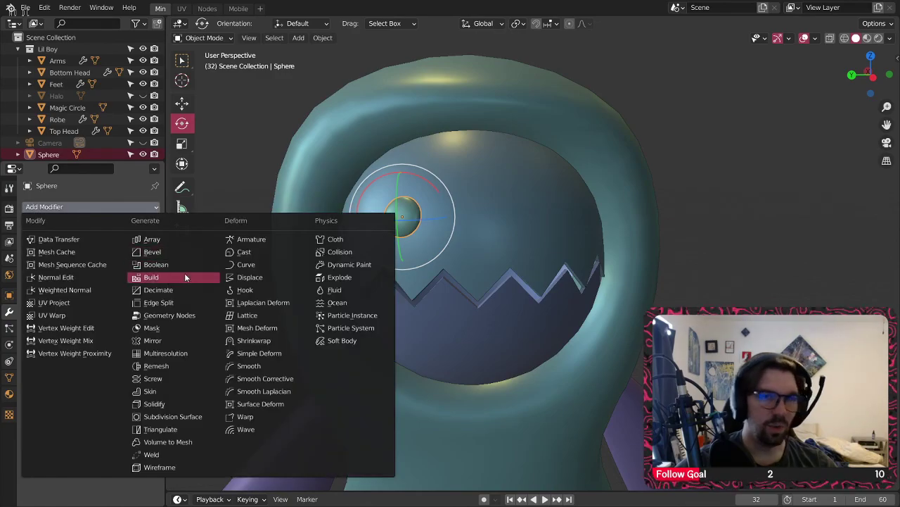
{"action": "left_click", "coordinate": [158, 340]}
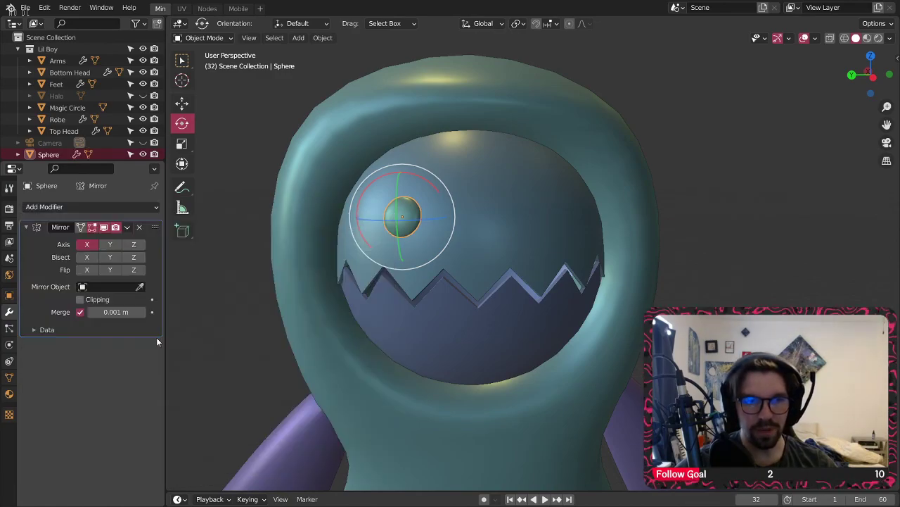
{"action": "left_click", "coordinate": [105, 286]}
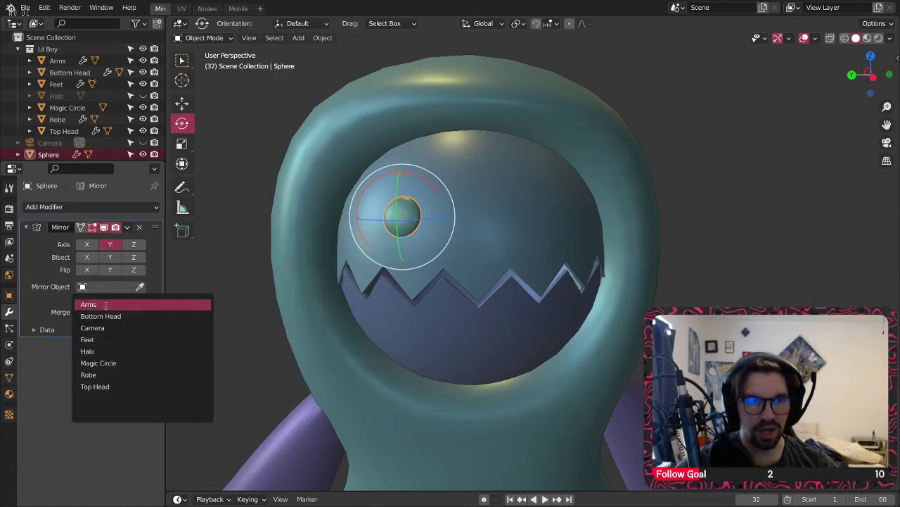
{"action": "left_click", "coordinate": [91, 374]}
- Scale both eyes up uniformly by a factor of about 2.24
{"action": "scroll", "coordinate": [245, 172], "scroll_direction": "down", "scroll_amount": 4}
{"action": "scroll", "coordinate": [324, 190], "scroll_direction": "down", "scroll_amount": 5}
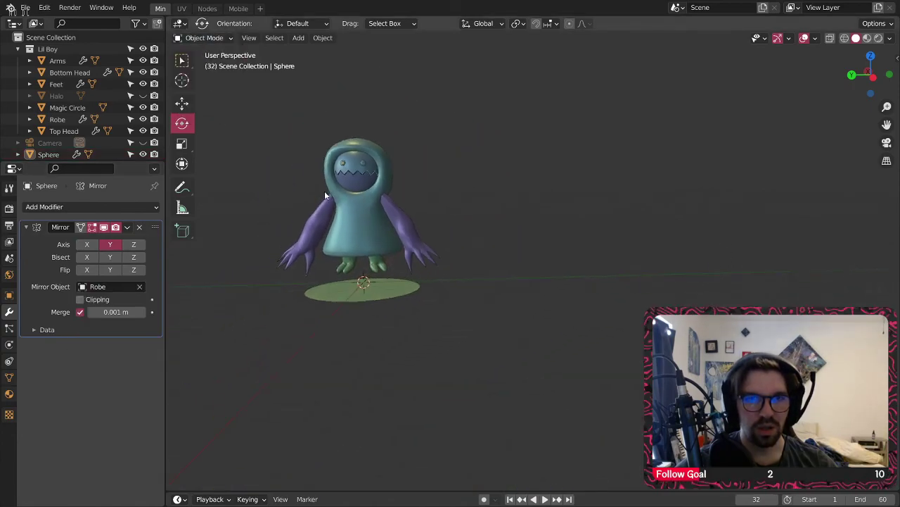
{"action": "scroll", "coordinate": [350, 179], "scroll_direction": "up", "scroll_amount": 6}
{"action": "scroll", "coordinate": [363, 173], "scroll_direction": "up", "scroll_amount": 5}
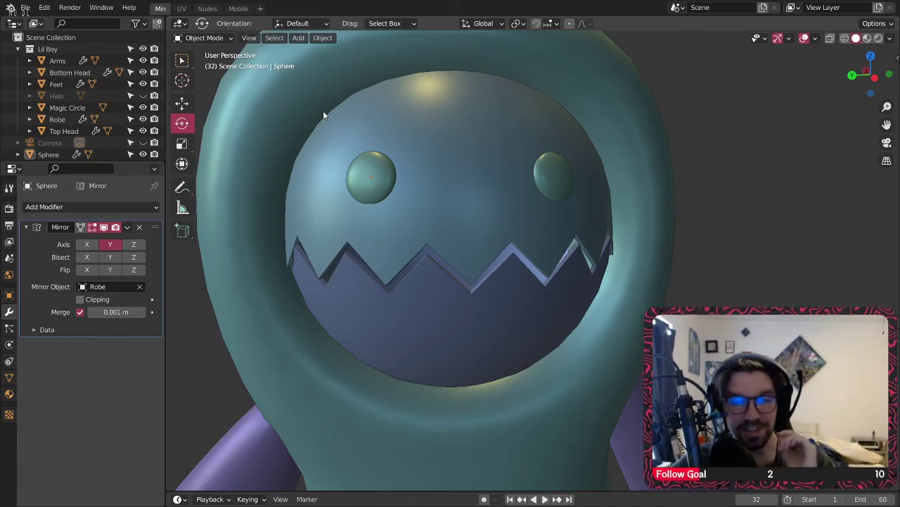
{"action": "left_click", "coordinate": [371, 176]}
{"action": "key", "text": "s"}
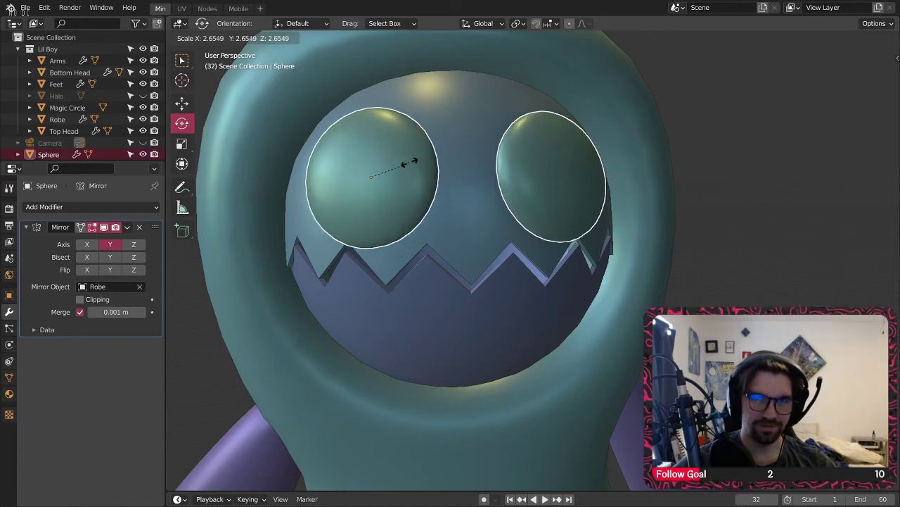
{"action": "left_click", "coordinate": [402, 167]}
- Scale both eyes down uniformly by a factor of about 0.225
{"action": "middle_click_drag", "start_coordinate": [420, 181], "coordinate": [439, 176]}
{"action": "key", "text": "s"}
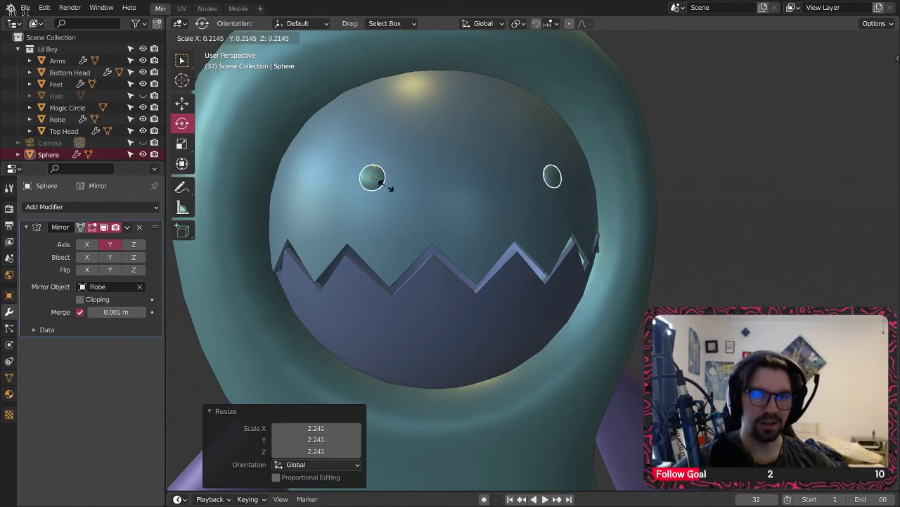
{"action": "left_click", "coordinate": [384, 181]}
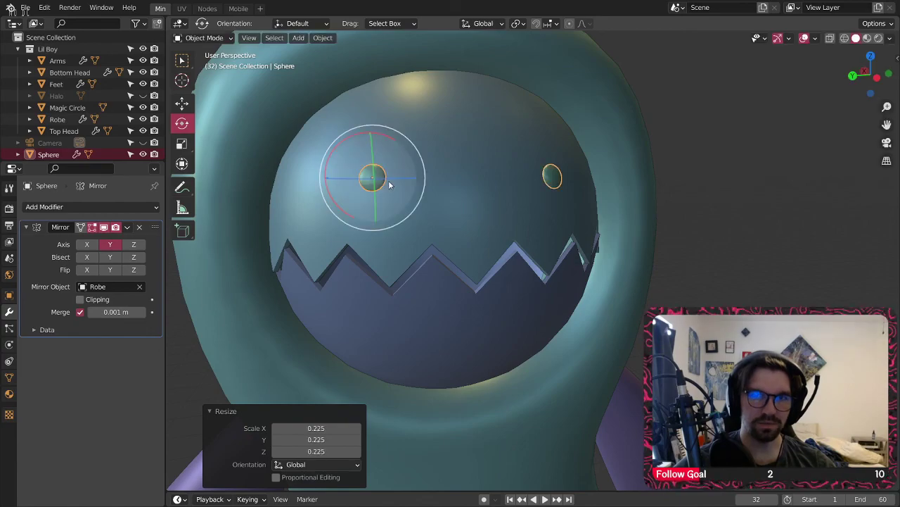
{"action": "scroll", "coordinate": [387, 178], "scroll_direction": "down", "scroll_amount": 4}
{"action": "middle_click_drag", "start_coordinate": [469, 177], "coordinate": [436, 141]}
{"action": "scroll", "coordinate": [399, 174], "scroll_direction": "up", "scroll_amount": 3}
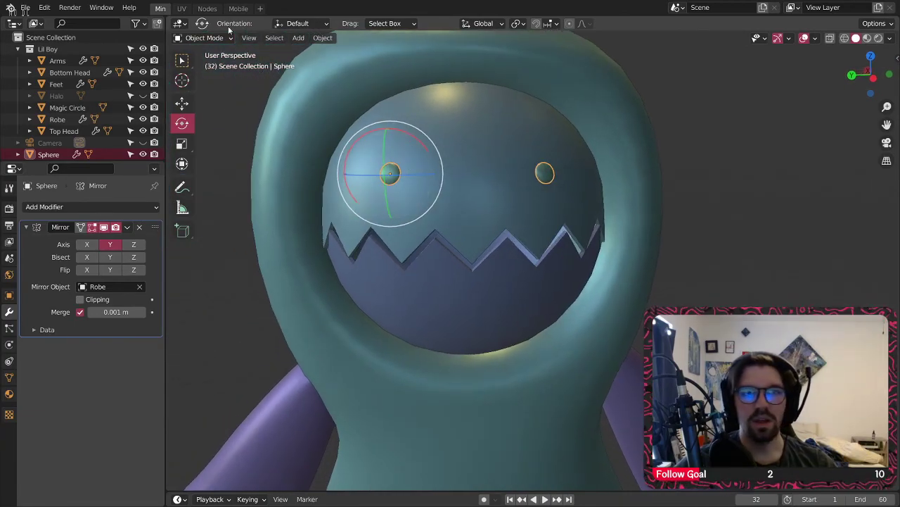
- Switch to the Nodes workspace and give the eyes a new material, keeping Material.004 assigned
{"action": "left_click", "coordinate": [207, 9]}
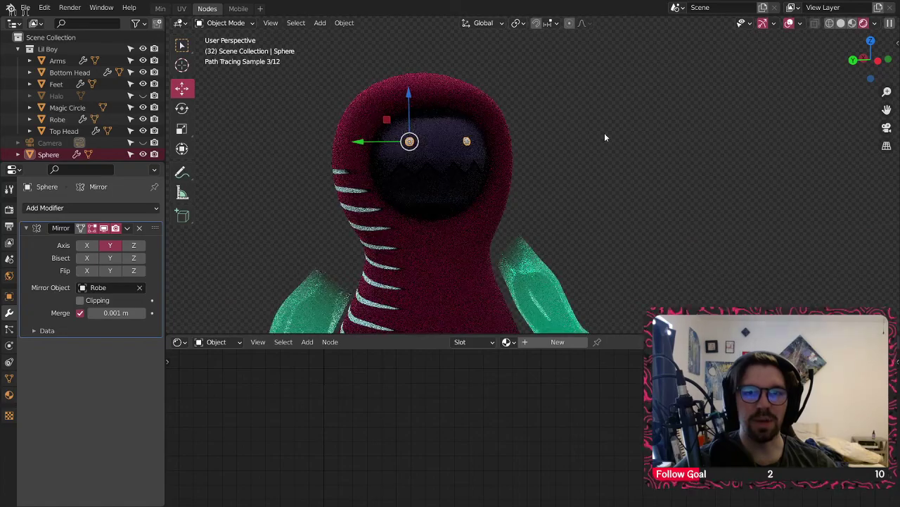
{"action": "left_click", "coordinate": [410, 145]}
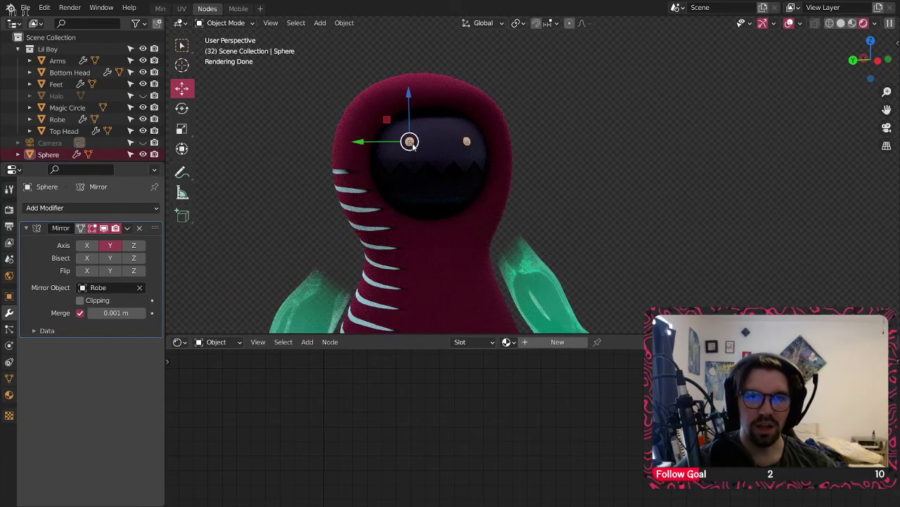
{"action": "left_click", "coordinate": [525, 342]}
{"action": "middle_click_drag", "start_coordinate": [508, 358], "coordinate": [498, 436]}
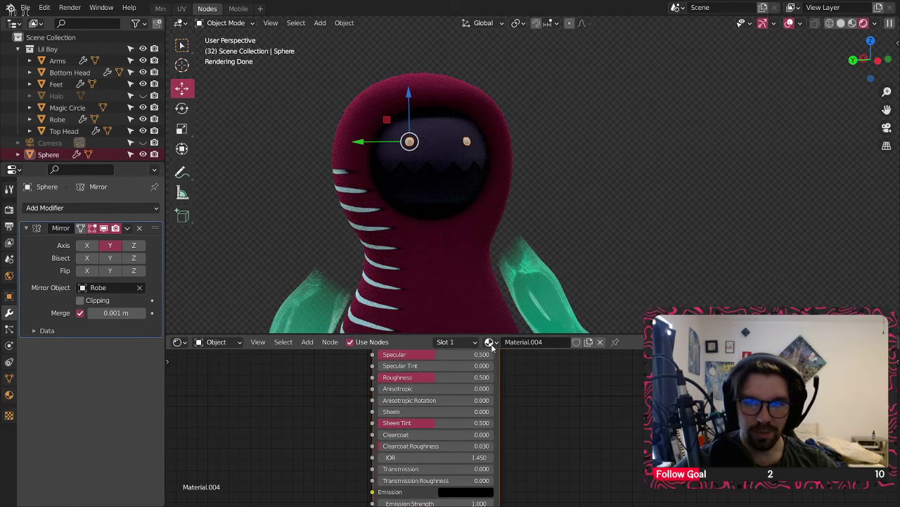
{"action": "left_click", "coordinate": [489, 343]}
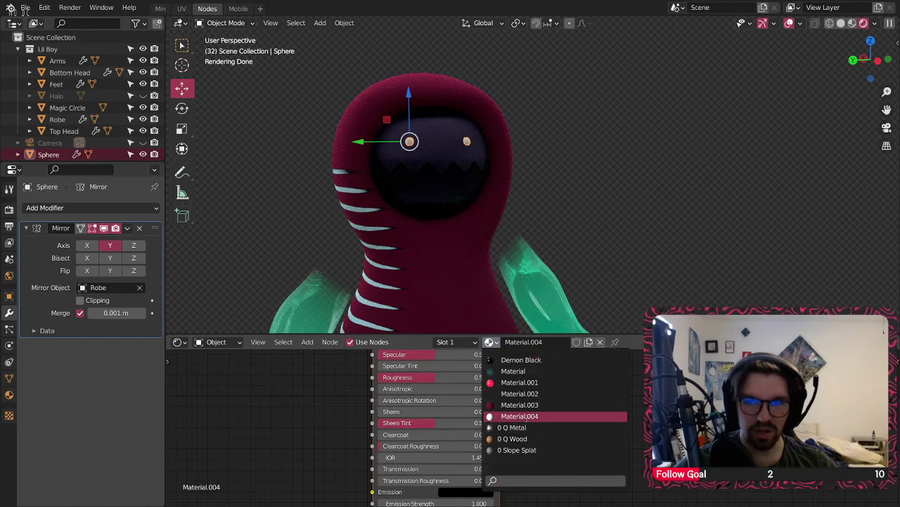
{"action": "left_click", "coordinate": [519, 416]}
{"action": "scroll", "coordinate": [562, 176], "scroll_direction": "up", "scroll_amount": 5}
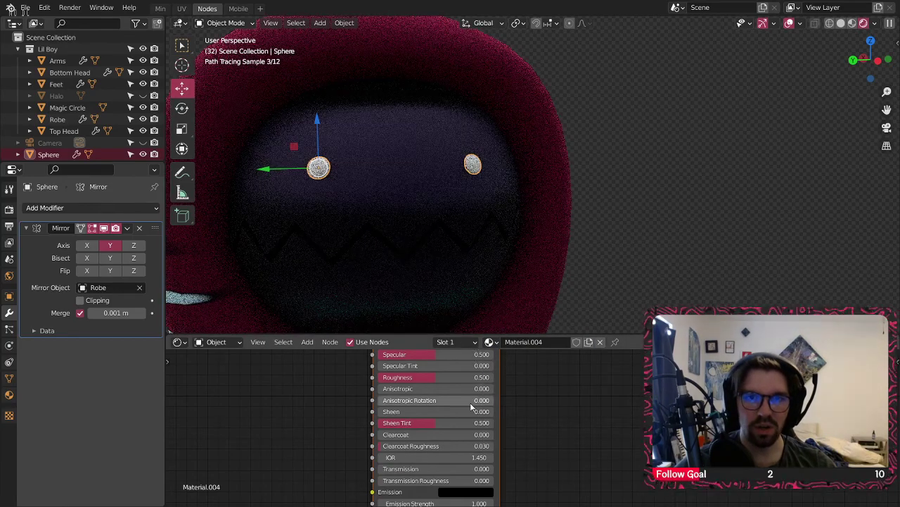
- Assign the glowing turquoise Material.001 to the eyes and rename it Cyan Glow
{"action": "left_click", "coordinate": [490, 342]}
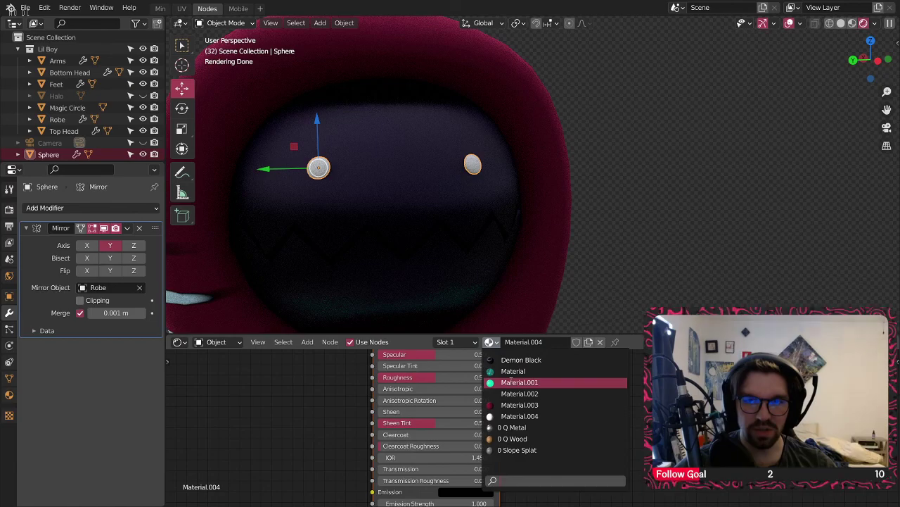
{"action": "left_click", "coordinate": [520, 382]}
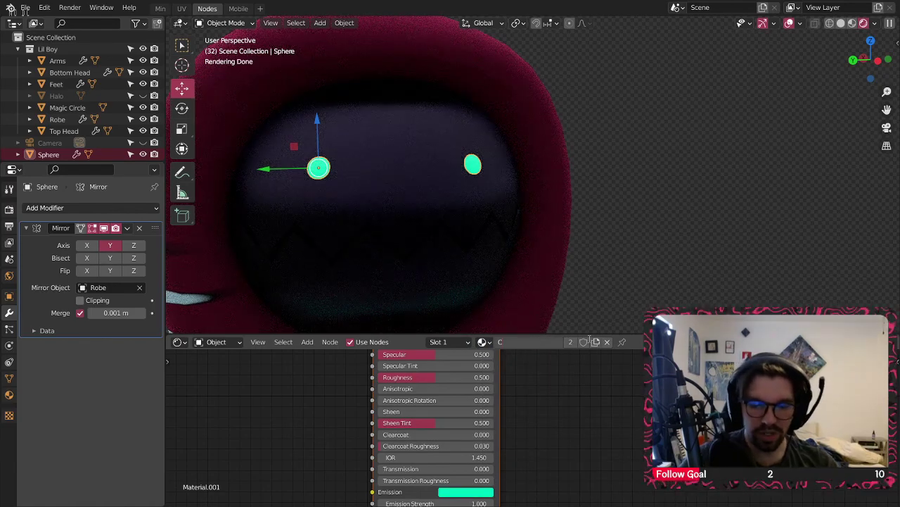
{"action": "scroll", "coordinate": [595, 159], "scroll_direction": "up", "scroll_amount": 2}
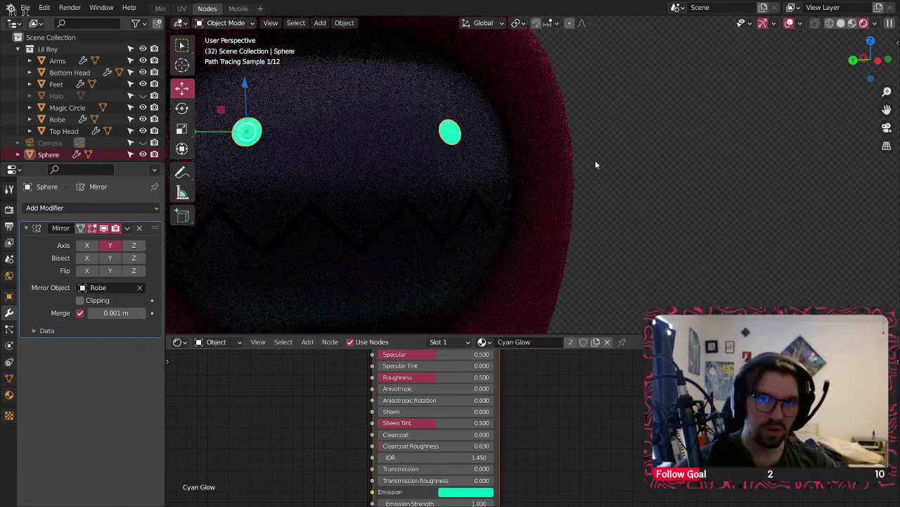
- Rename the robe's material to Textured Robe
{"action": "left_click", "coordinate": [420, 223]}
{"action": "scroll", "coordinate": [420, 223], "scroll_direction": "down", "scroll_amount": 4}
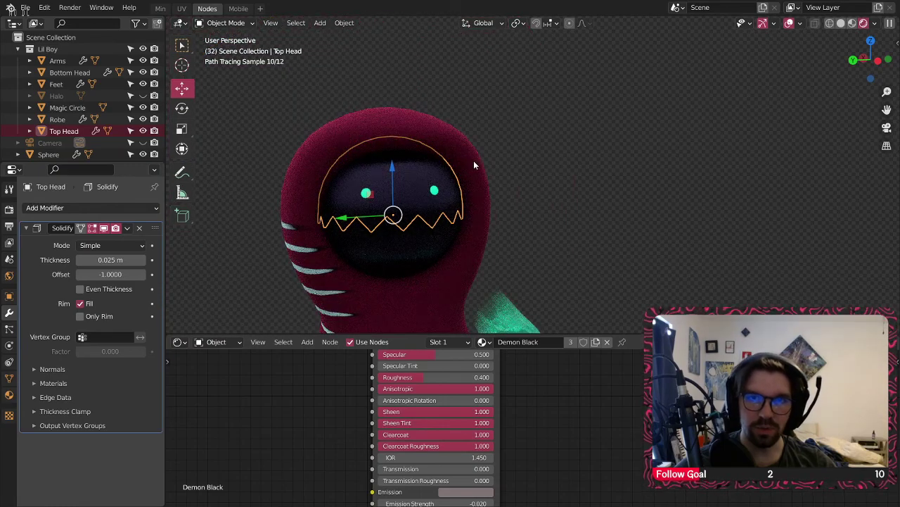
{"action": "left_click", "coordinate": [473, 160]}
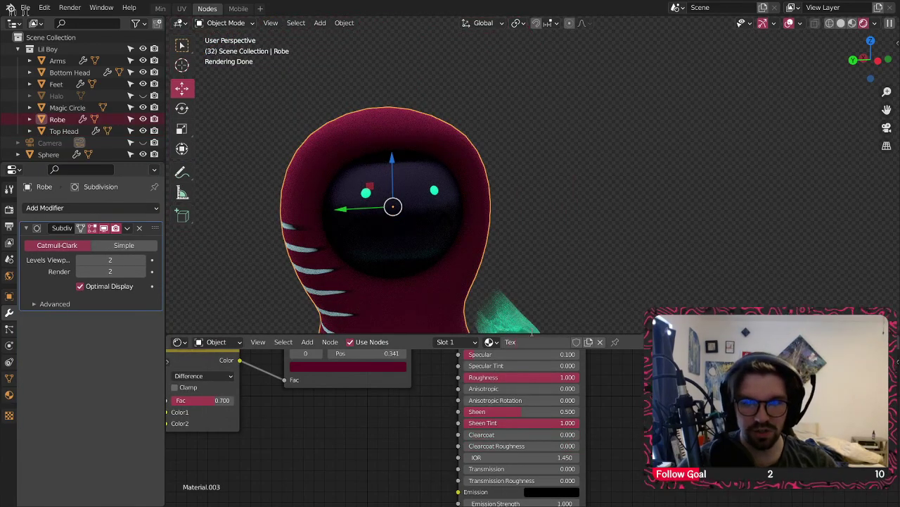
{"action": "left_click", "coordinate": [532, 339]}
{"action": "type", "text": "Textured Robe"}
{"action": "key", "text": "Return"}
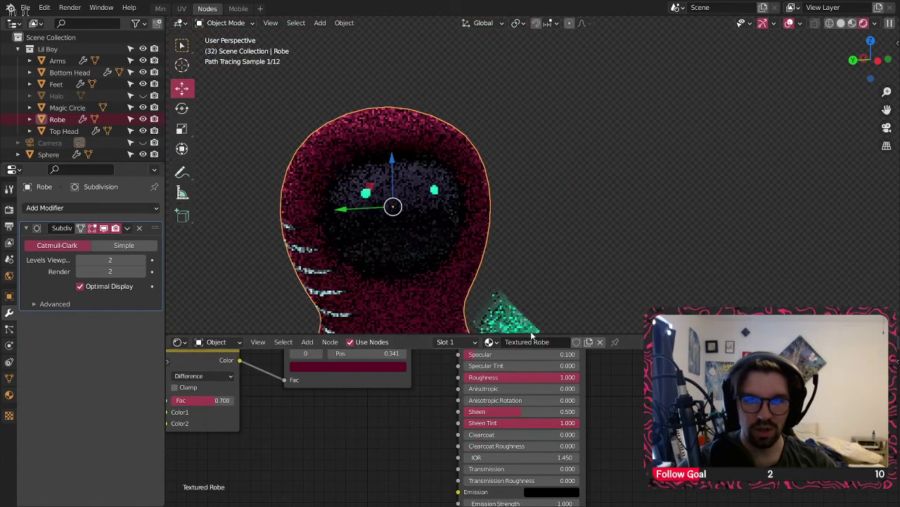
- Select the arms and rename their turquoise material
{"action": "scroll", "coordinate": [557, 217], "scroll_direction": "down", "scroll_amount": 2}
{"action": "middle_click_drag", "start_coordinate": [557, 217], "coordinate": [520, 145], "text": "shift"}
{"action": "left_click", "coordinate": [497, 249]}
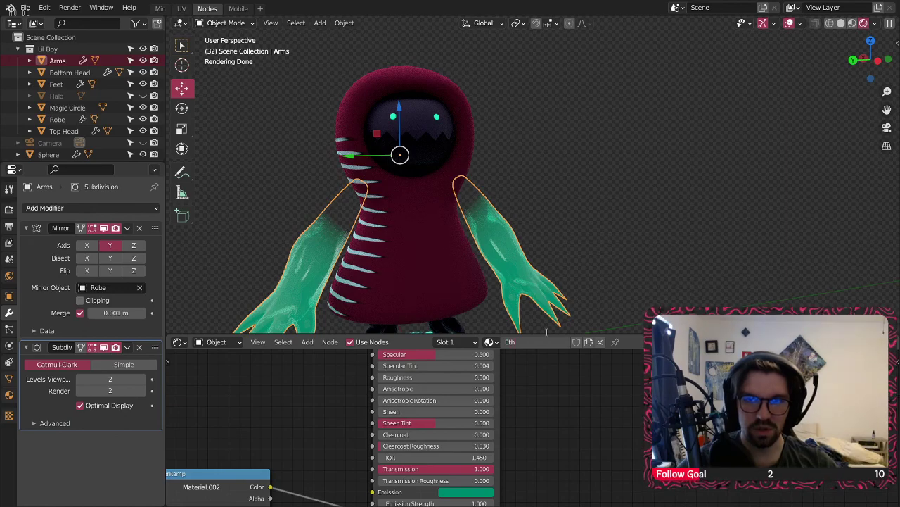
{"action": "type", "text": "s"}
{"action": "key", "text": "Return"}
{"action": "left_click", "coordinate": [608, 251]}
- Select the disc below the character and rename its material to Magic Circle
{"action": "middle_click_drag", "start_coordinate": [608, 251], "coordinate": [615, 133], "text": "shift"}
{"action": "left_click", "coordinate": [520, 276]}
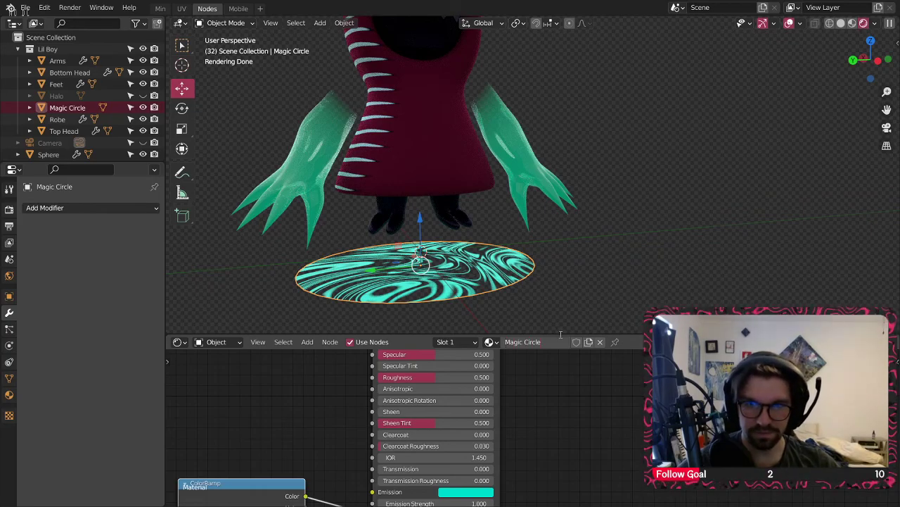
{"action": "scroll", "coordinate": [559, 182], "scroll_direction": "down", "scroll_amount": 1}
{"action": "middle_click_drag", "start_coordinate": [569, 119], "coordinate": [517, 244], "text": "shift"}
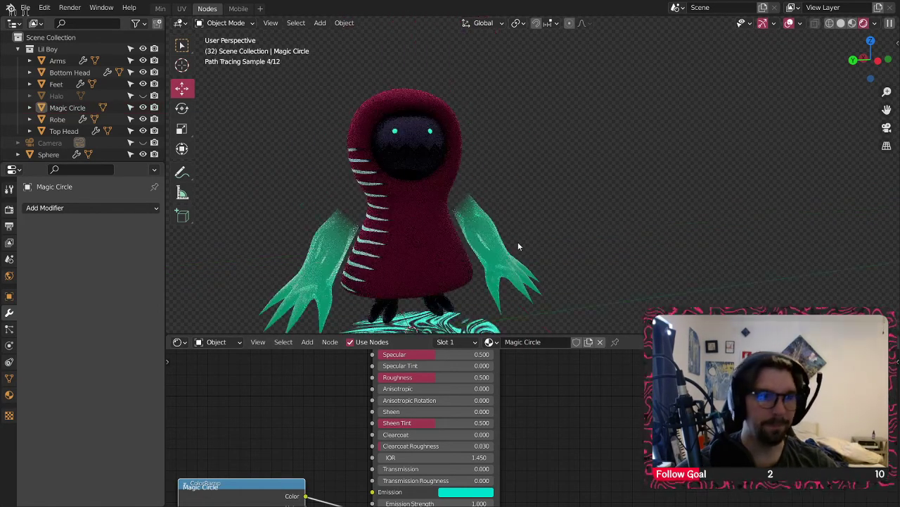
- Change the emission colour of the eyes' Cyan Glow material to a saturated hot pink
{"action": "middle_click_drag", "start_coordinate": [471, 223], "coordinate": [444, 219]}
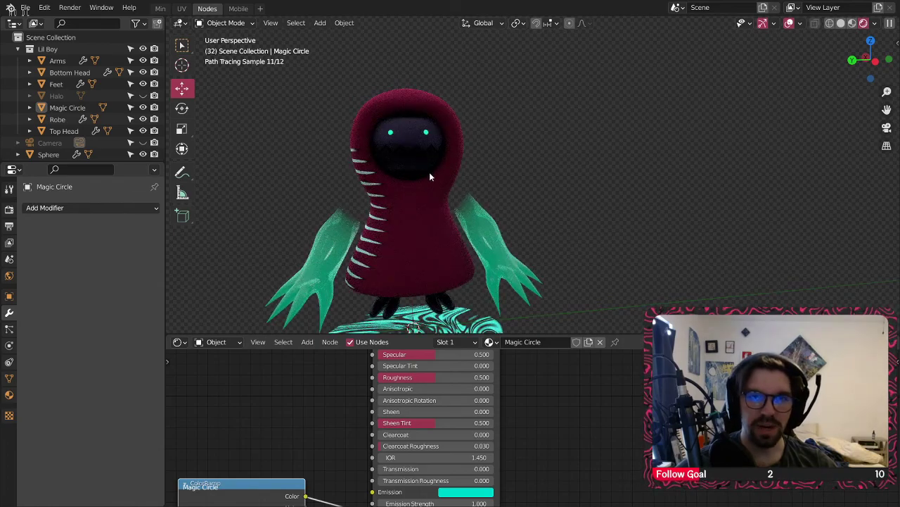
{"action": "scroll", "coordinate": [430, 177], "scroll_direction": "down", "scroll_amount": 3}
{"action": "mouse_move", "coordinate": [442, 153]}
{"action": "middle_mouse_down"}
{"action": "mouse_move", "coordinate": [367, 182]}
{"action": "mouse_move", "coordinate": [518, 172]}
{"action": "mouse_move", "coordinate": [426, 168]}
{"action": "mouse_move", "coordinate": [491, 164]}
{"action": "mouse_move", "coordinate": [558, 174]}
{"action": "mouse_move", "coordinate": [458, 189]}
{"action": "middle_mouse_up"}
{"action": "scroll", "coordinate": [450, 168], "scroll_direction": "up", "scroll_amount": 6}
{"action": "scroll", "coordinate": [438, 154], "scroll_direction": "down", "scroll_amount": 4}
{"action": "middle_click_drag", "start_coordinate": [463, 226], "coordinate": [444, 223]}
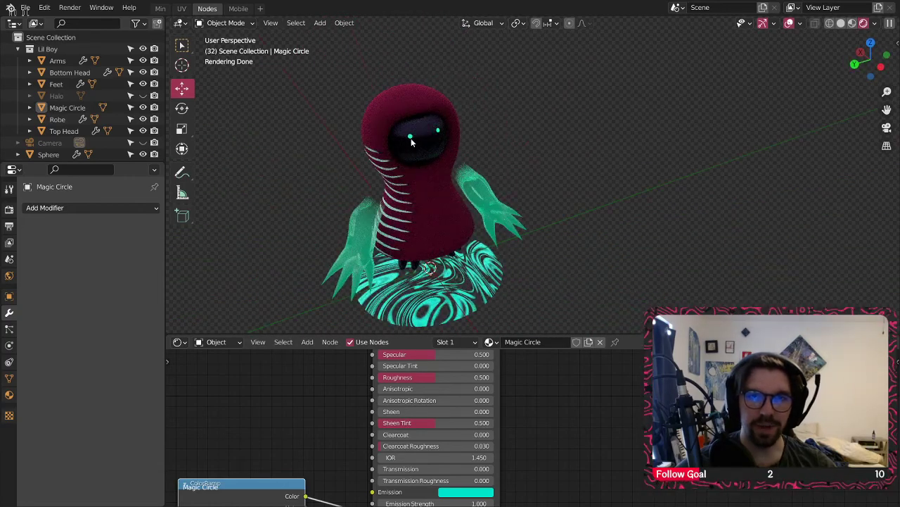
{"action": "left_click", "coordinate": [411, 137]}
{"action": "middle_click_drag", "start_coordinate": [527, 400], "coordinate": [534, 365]}
{"action": "left_click", "coordinate": [485, 434]}
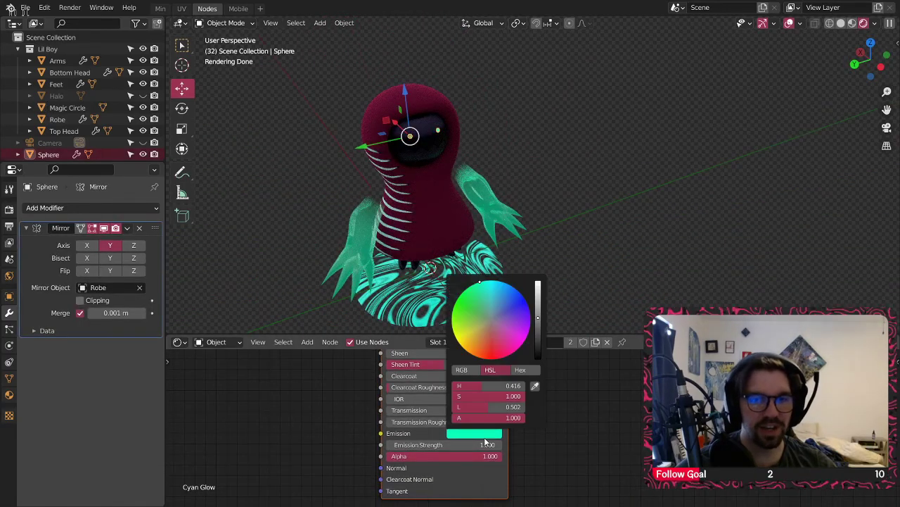
{"action": "left_click_drag", "start_coordinate": [521, 348], "coordinate": [506, 356]}
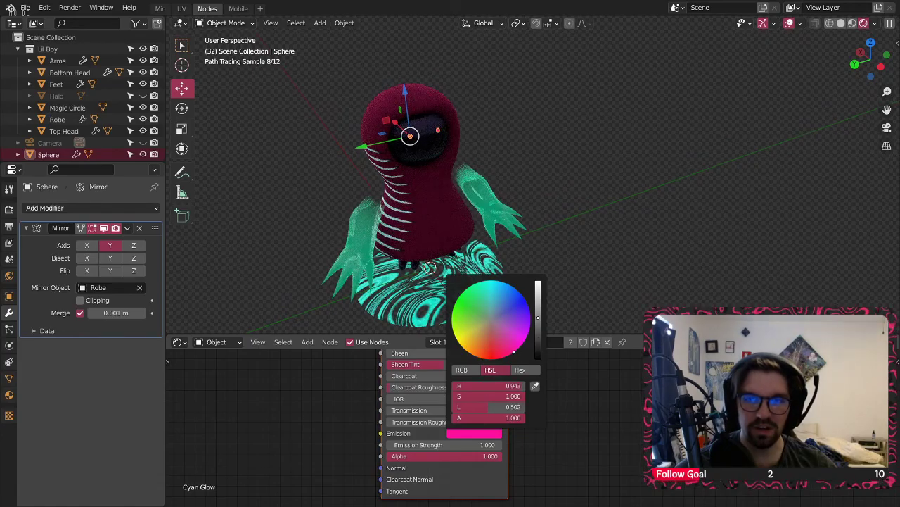
{"action": "left_click", "coordinate": [593, 250]}
- Switch to the Min workspace with the whole character in view
{"action": "middle_click_drag", "start_coordinate": [442, 122], "coordinate": [415, 72]}
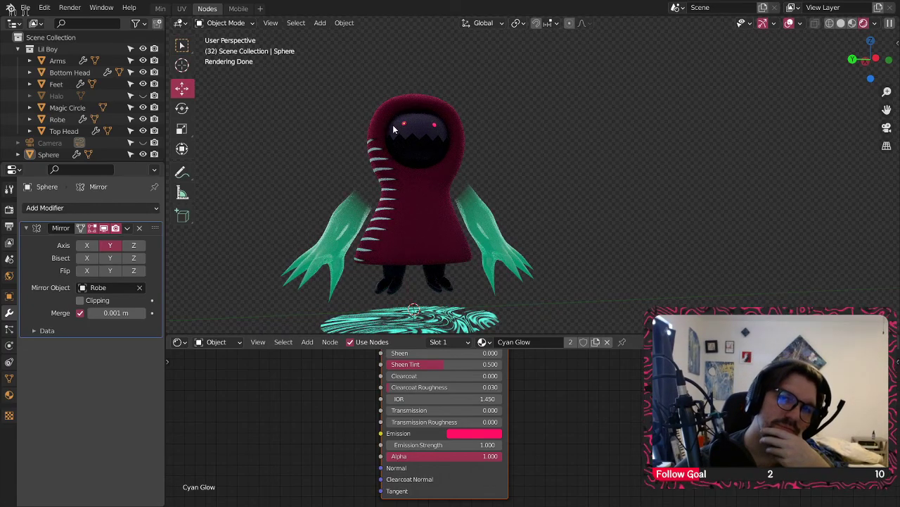
{"action": "scroll", "coordinate": [408, 127], "scroll_direction": "up", "scroll_amount": 4}
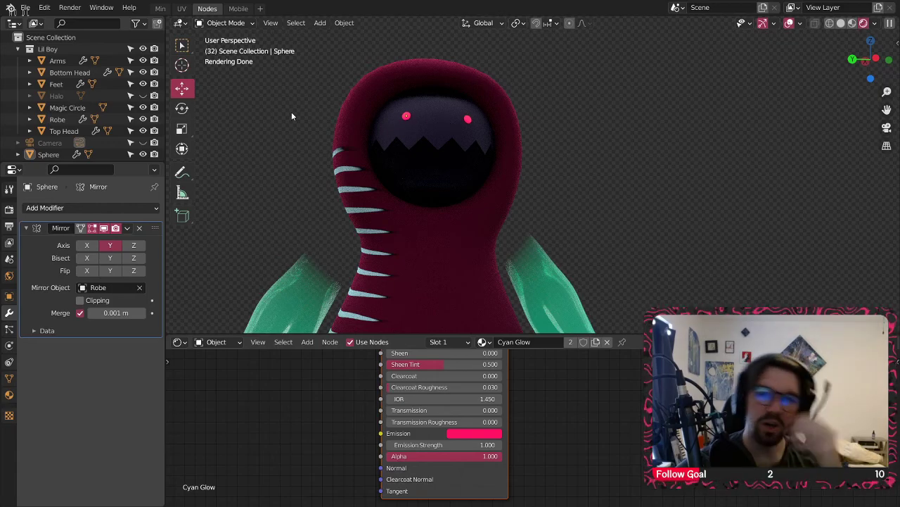
{"action": "left_click", "coordinate": [161, 9]}
{"action": "middle_click_drag", "start_coordinate": [744, 211], "coordinate": [457, 213], "text": "shift"}
{"action": "scroll", "coordinate": [491, 199], "scroll_direction": "down", "scroll_amount": 3}
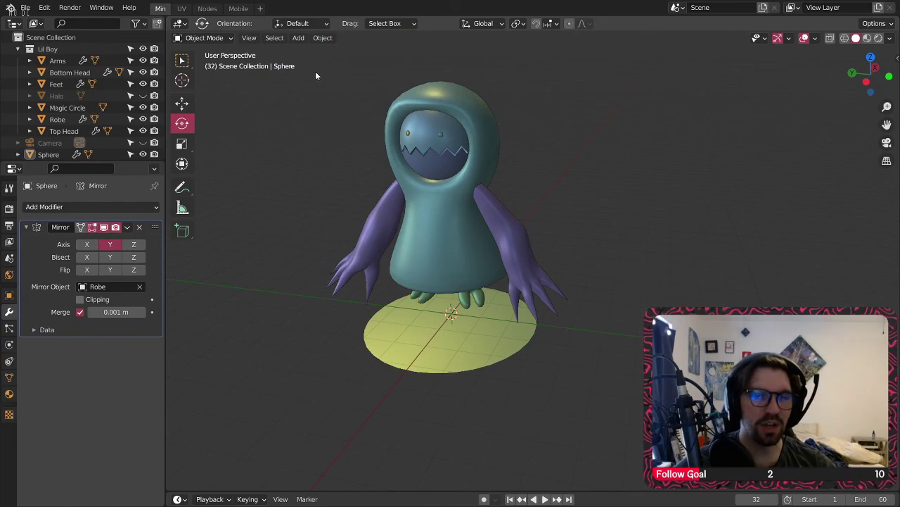
- Try placing a new UV sphere inside the character's head
{"action": "left_click", "coordinate": [304, 39]}
{"action": "mouse_move", "coordinate": [317, 55]}
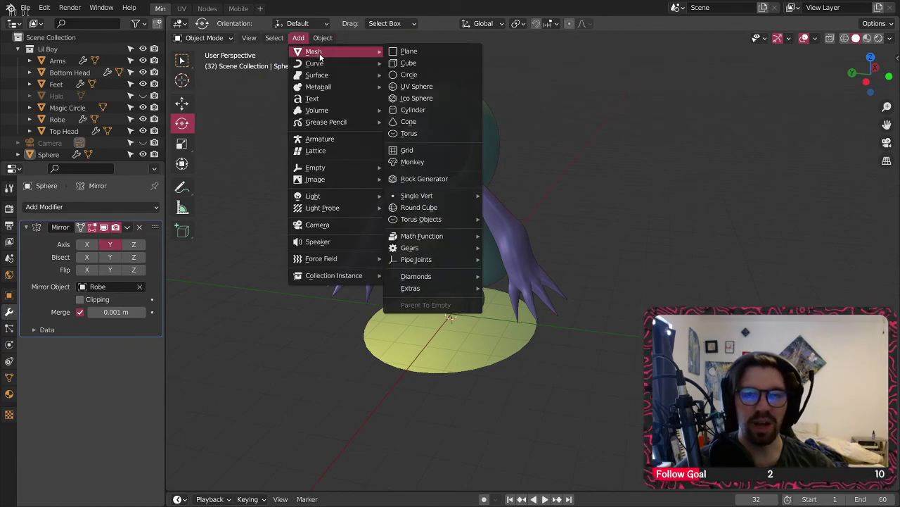
{"action": "left_click", "coordinate": [415, 87]}
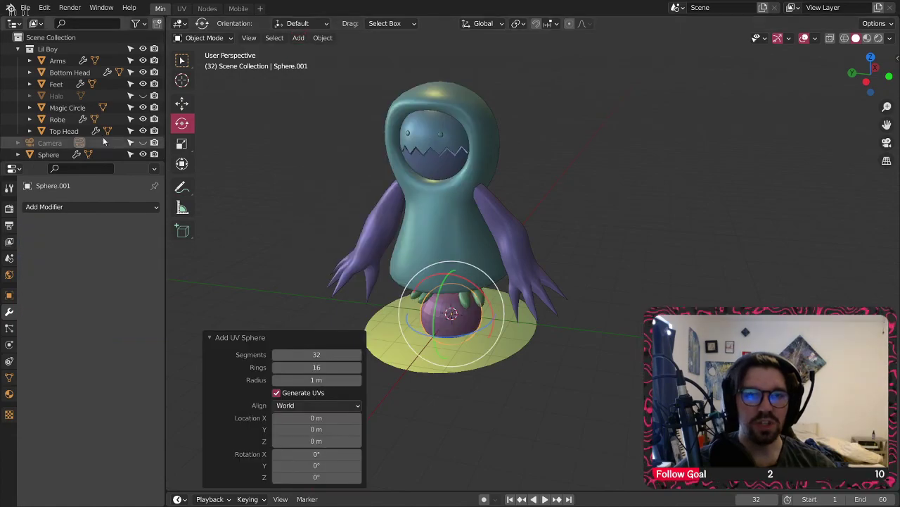
{"action": "left_click", "coordinate": [181, 102]}
{"action": "left_click_drag", "start_coordinate": [455, 278], "coordinate": [422, 187]}
{"action": "scroll", "coordinate": [409, 157], "scroll_direction": "up", "scroll_amount": 5}
{"action": "left_click_drag", "start_coordinate": [489, 153], "coordinate": [441, 172]}
{"action": "key", "text": "ctrl+z"}
- Add a plane mesh and raise it about 5.02 m along Z to the height of the head
{"action": "left_click", "coordinate": [454, 114]}
{"action": "left_click", "coordinate": [323, 38]}
{"action": "mouse_move", "coordinate": [360, 63]}
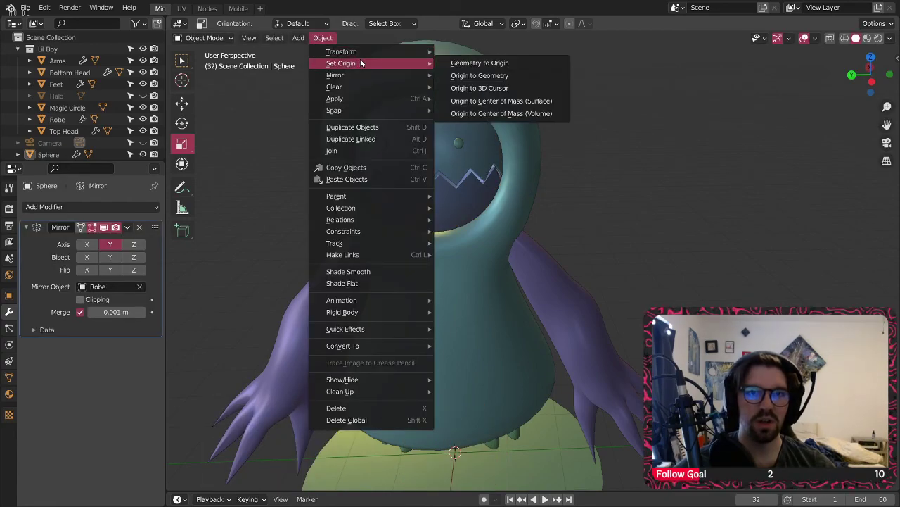
{"action": "mouse_move", "coordinate": [298, 38]}
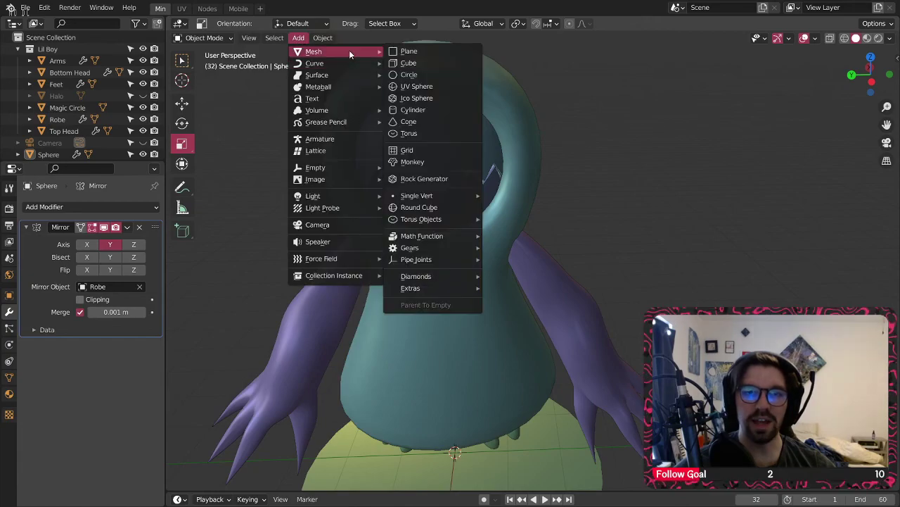
{"action": "left_click", "coordinate": [422, 51]}
{"action": "scroll", "coordinate": [435, 104], "scroll_direction": "down", "scroll_amount": 5}
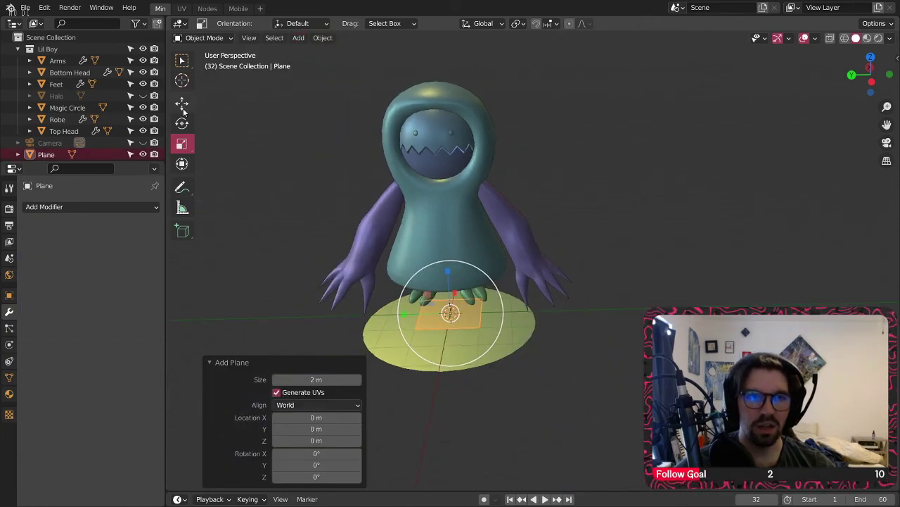
{"action": "left_click_drag", "start_coordinate": [441, 271], "coordinate": [442, 238]}
{"action": "left_click_drag", "start_coordinate": [450, 118], "coordinate": [451, 110]}
- Scale the plane down and adjust its position so it sits inside the head below the jagged mouth
{"action": "scroll", "coordinate": [448, 150], "scroll_direction": "up", "scroll_amount": 7}
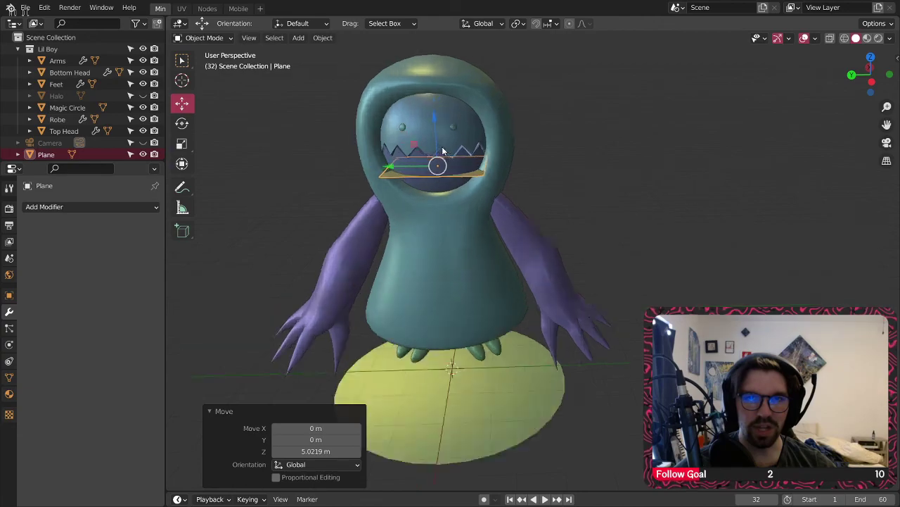
{"action": "key", "text": "s"}
{"action": "left_click", "coordinate": [435, 175]}
{"action": "mouse_move", "coordinate": [436, 148]}
{"action": "left_mouse_down"}
{"action": "mouse_move", "coordinate": [427, 141]}
{"action": "mouse_move", "coordinate": [424, 159]}
{"action": "left_mouse_up"}
{"action": "mouse_move", "coordinate": [446, 230]}
{"action": "middle_mouse_down"}
{"action": "mouse_move", "coordinate": [348, 208]}
{"action": "mouse_move", "coordinate": [414, 229]}
{"action": "mouse_move", "coordinate": [454, 224]}
{"action": "middle_mouse_up"}
{"action": "left_click", "coordinate": [782, 214]}
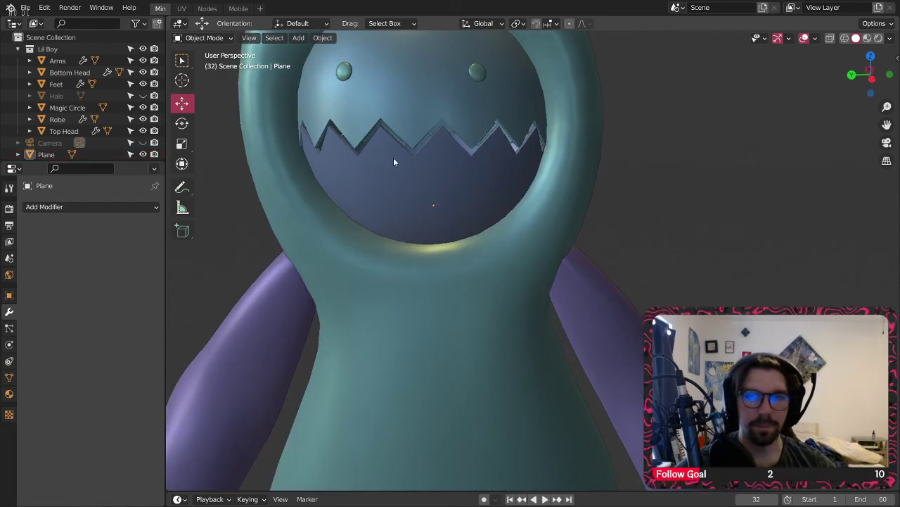
- Rename the eye sphere object to Eyes and put both it and the plane into the Lil Boy collection
{"action": "middle_click_drag", "start_coordinate": [393, 159], "coordinate": [399, 164]}
{"action": "scroll", "coordinate": [74, 148], "scroll_direction": "down", "scroll_amount": 1}
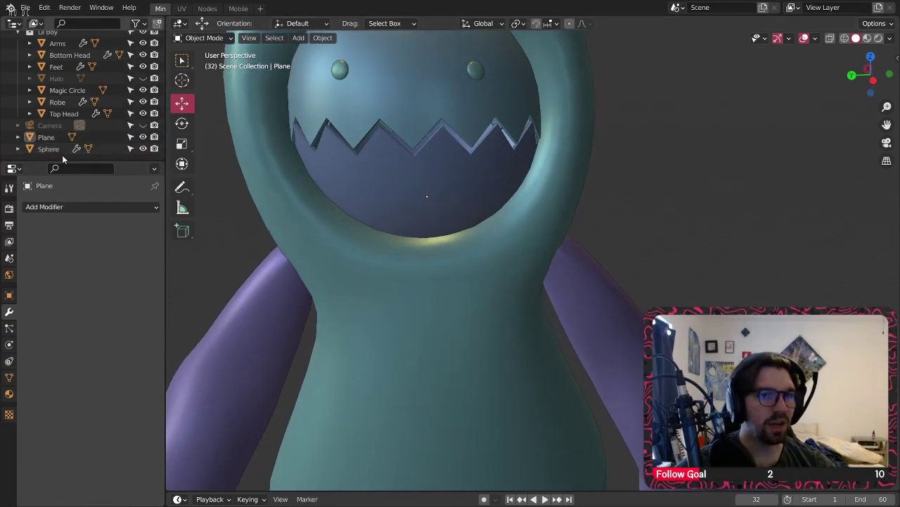
{"action": "left_click", "coordinate": [62, 149]}
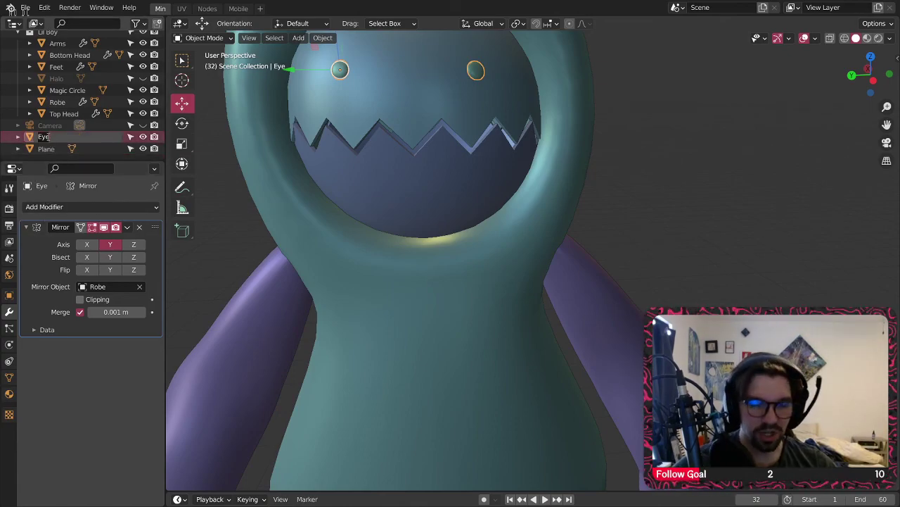
{"action": "left_click_drag", "start_coordinate": [49, 138], "coordinate": [80, 116]}
{"action": "left_click", "coordinate": [46, 150]}
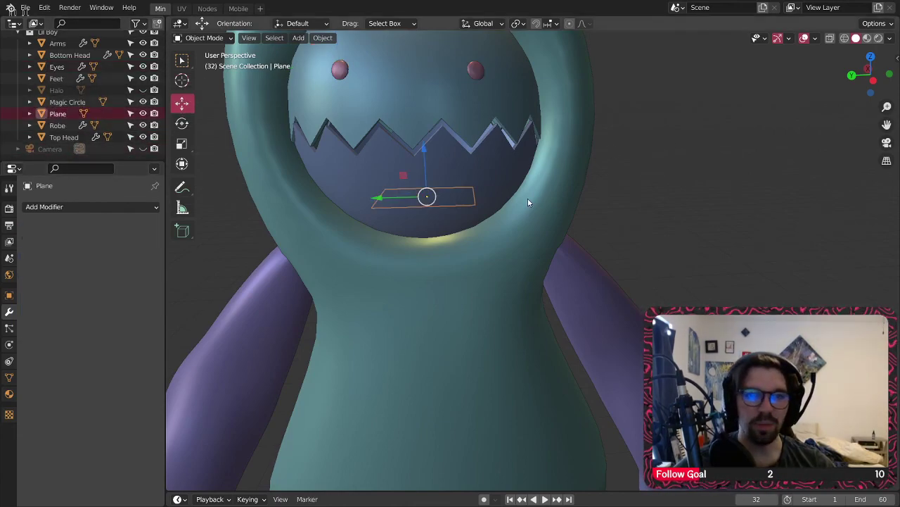
{"action": "left_click", "coordinate": [689, 136]}
{"action": "middle_click_drag", "start_coordinate": [480, 61], "coordinate": [462, 68], "text": "shift"}
{"action": "scroll", "coordinate": [463, 68], "scroll_direction": "down", "scroll_amount": 2}
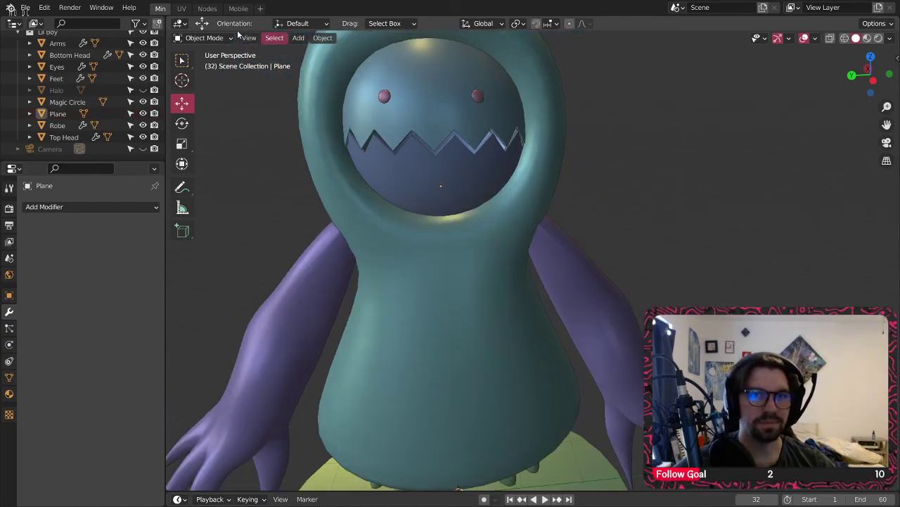
- Switch to the Nodes workspace and give the plane inside the head a new material named Glow
{"action": "left_click", "coordinate": [208, 8]}
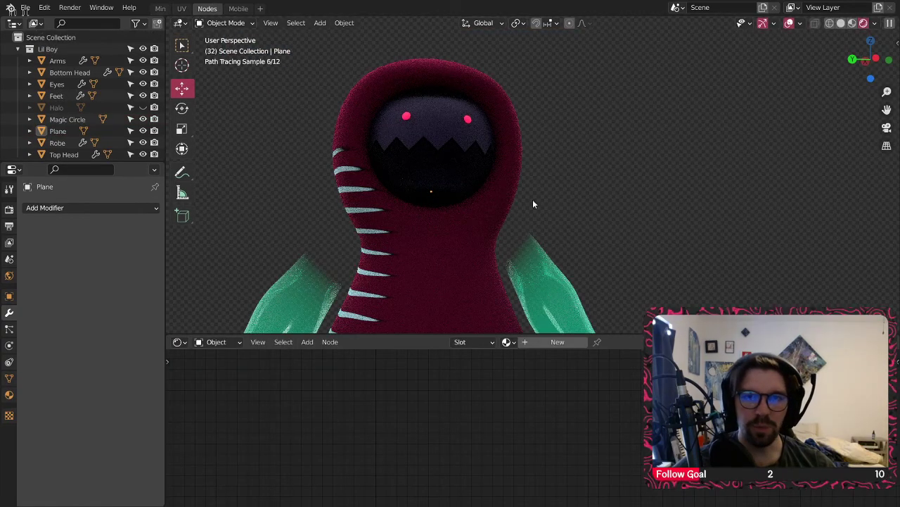
{"action": "scroll", "coordinate": [70, 126], "scroll_direction": "down", "scroll_amount": 1}
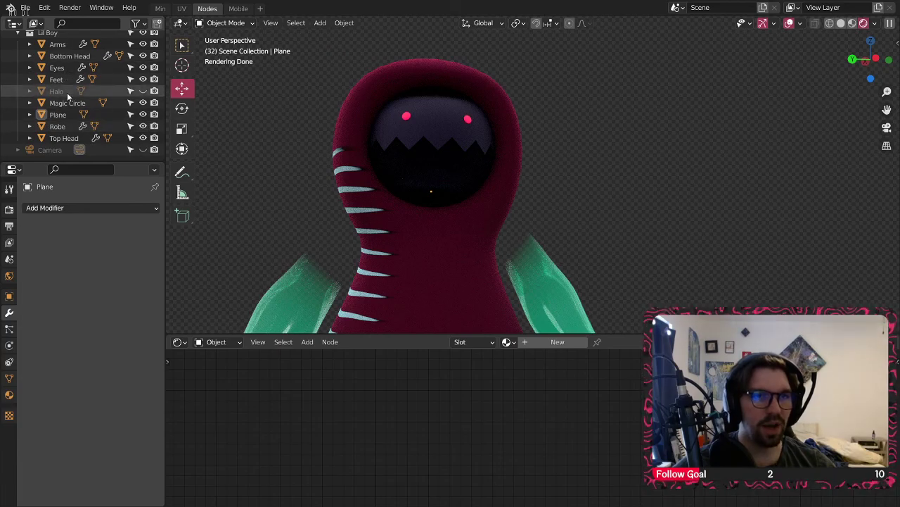
{"action": "left_click", "coordinate": [59, 114]}
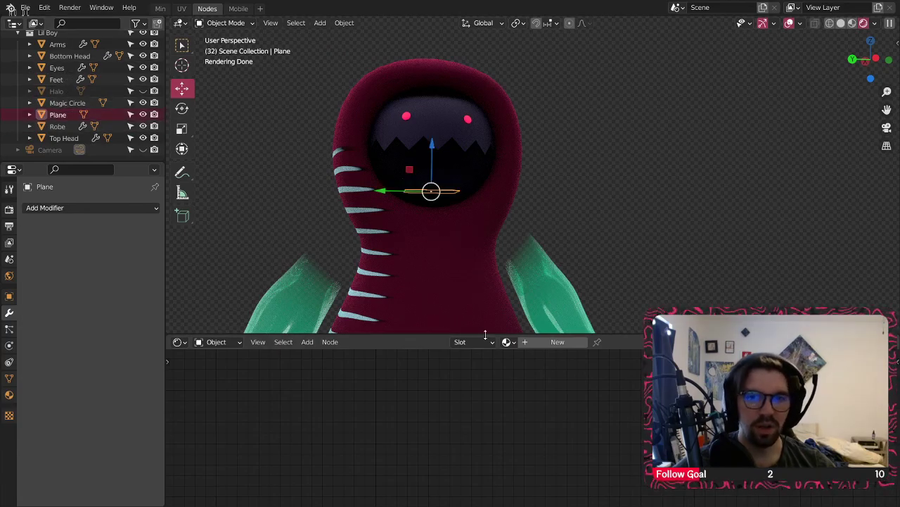
{"action": "left_click", "coordinate": [508, 341]}
{"action": "left_click", "coordinate": [538, 341]}
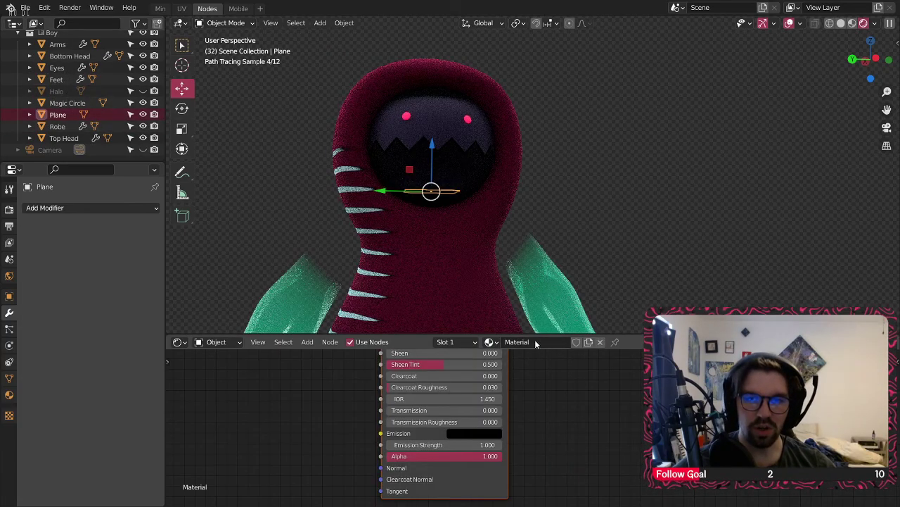
{"action": "type", "text": "Glow"}
{"action": "key", "text": "Return"}
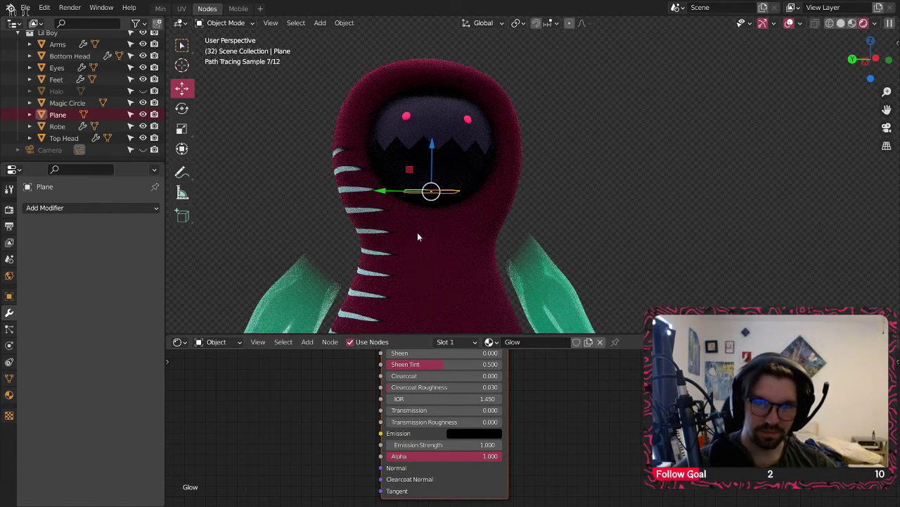
- Set the Glow material's emission colour to bright pink and its emission strength to 5
{"action": "left_click", "coordinate": [461, 433]}
{"action": "left_click", "coordinate": [513, 354]}
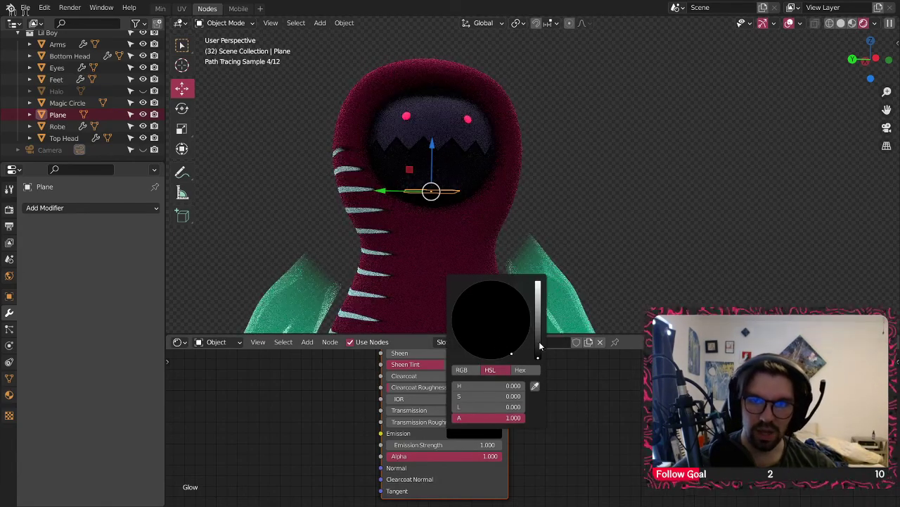
{"action": "left_click_drag", "start_coordinate": [538, 343], "coordinate": [538, 282]}
{"action": "left_click", "coordinate": [539, 314]}
{"action": "left_click_drag", "start_coordinate": [512, 353], "coordinate": [506, 357]}
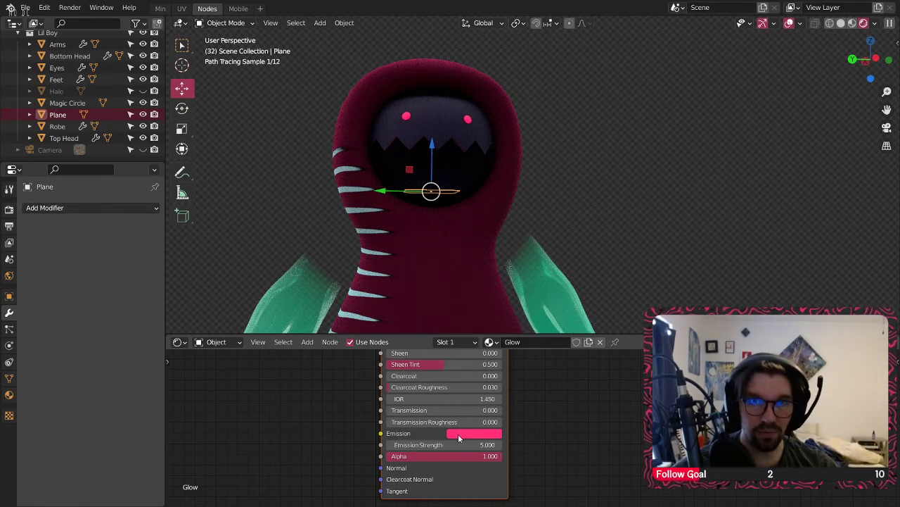
- Raise the Glow material's emission strength to 10 and check the light along the mouth's teeth
{"action": "scroll", "coordinate": [433, 165], "scroll_direction": "up", "scroll_amount": 8}
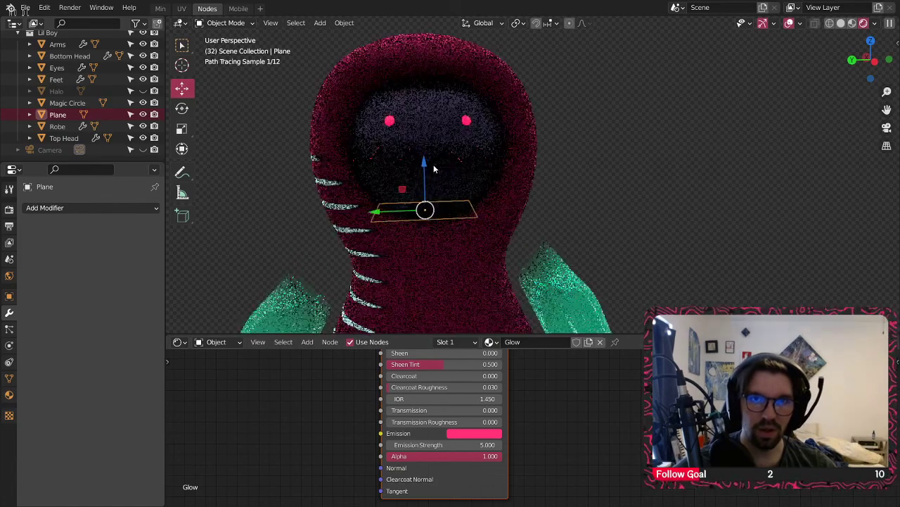
{"action": "left_click", "coordinate": [450, 445]}
{"action": "type", "text": "10"}
{"action": "key", "text": "Return"}
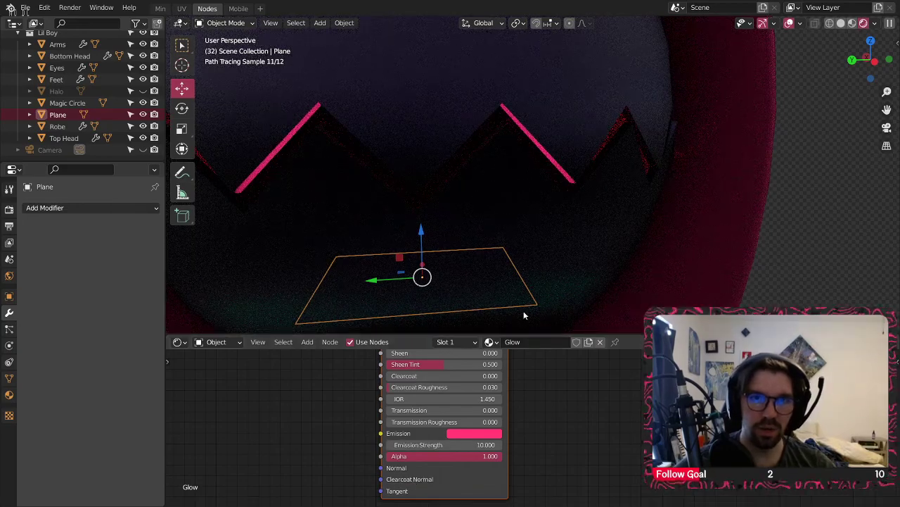
{"action": "left_click", "coordinate": [769, 233]}
{"action": "scroll", "coordinate": [591, 174], "scroll_direction": "down", "scroll_amount": 5}
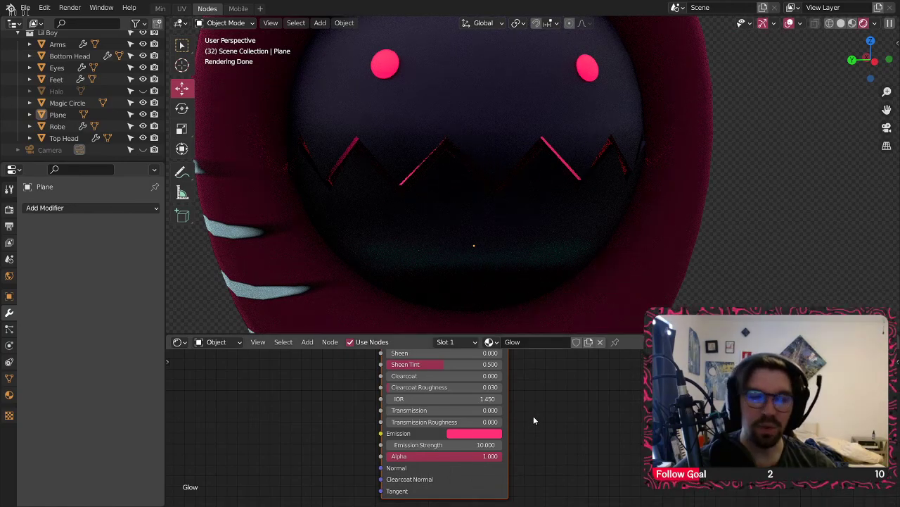
{"action": "middle_click_drag", "start_coordinate": [532, 431], "coordinate": [565, 387]}
{"action": "scroll", "coordinate": [504, 173], "scroll_direction": "down", "scroll_amount": 6}
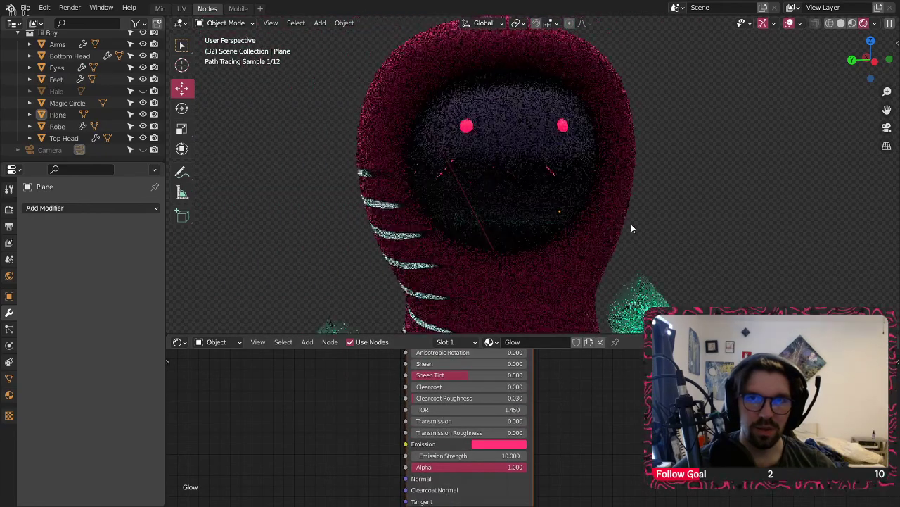
- Switch to the Min workspace and examine the whole character in rendered shading from the front, side and back
{"action": "left_click", "coordinate": [160, 9]}
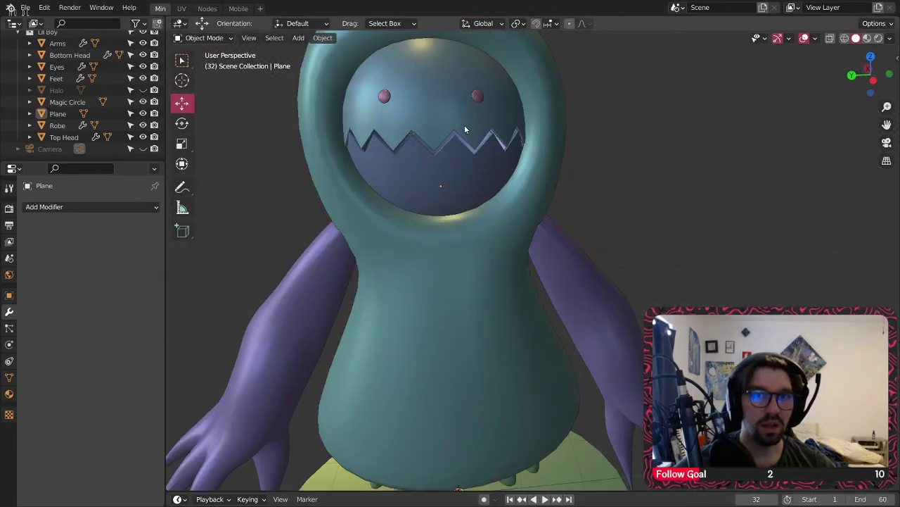
{"action": "scroll", "coordinate": [673, 174], "scroll_direction": "down", "scroll_amount": 8}
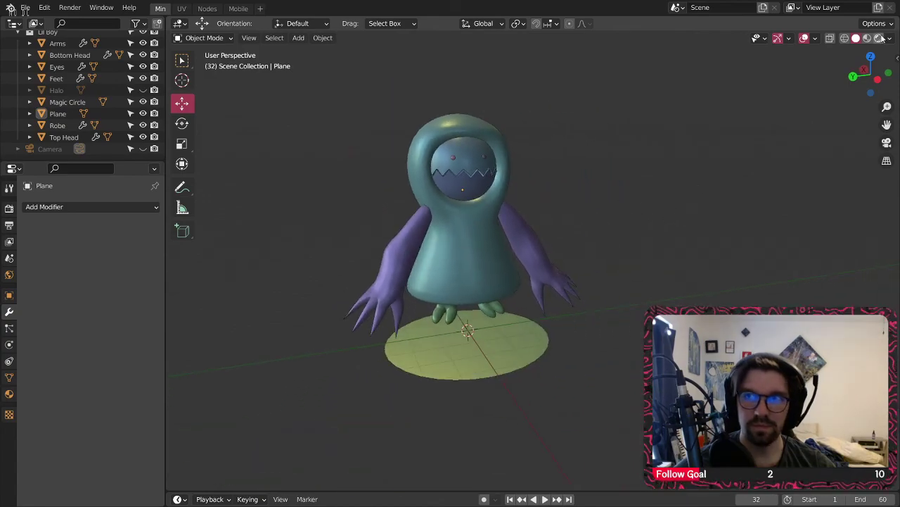
{"action": "left_click", "coordinate": [880, 38]}
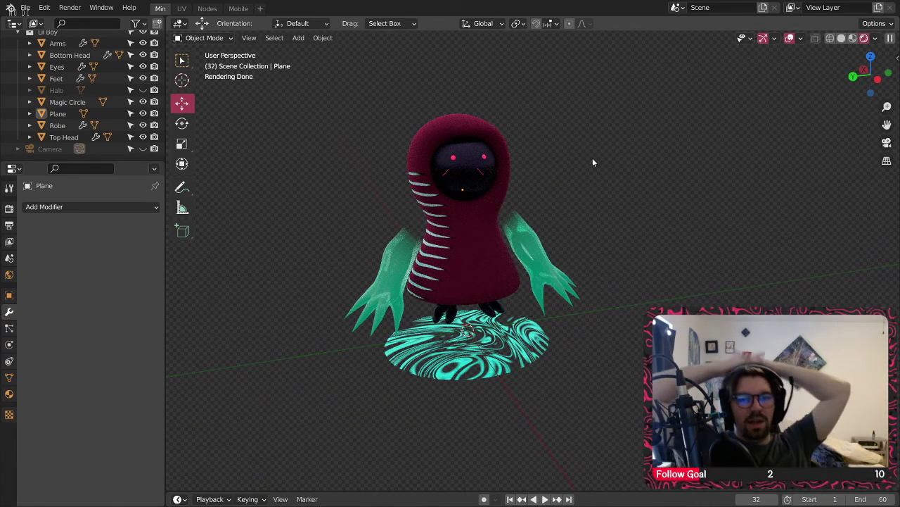
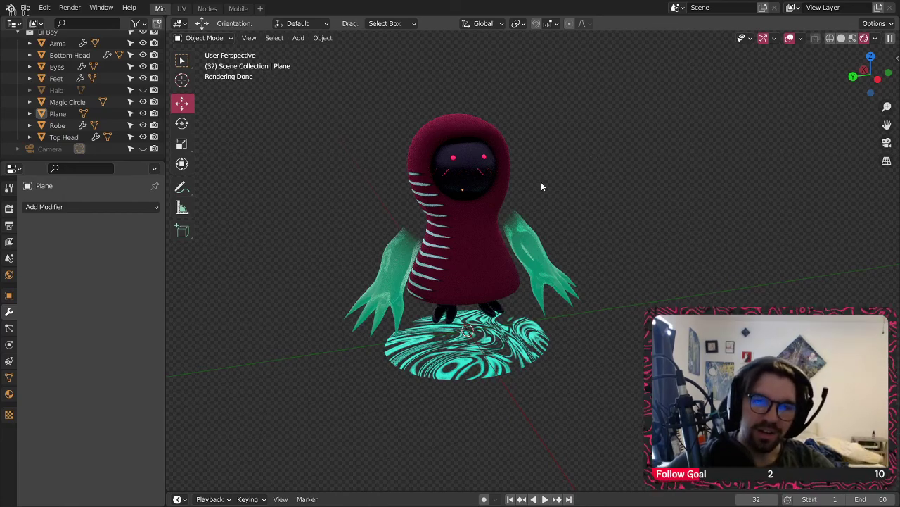
{"action": "middle_click_drag", "start_coordinate": [543, 183], "coordinate": [531, 185]}
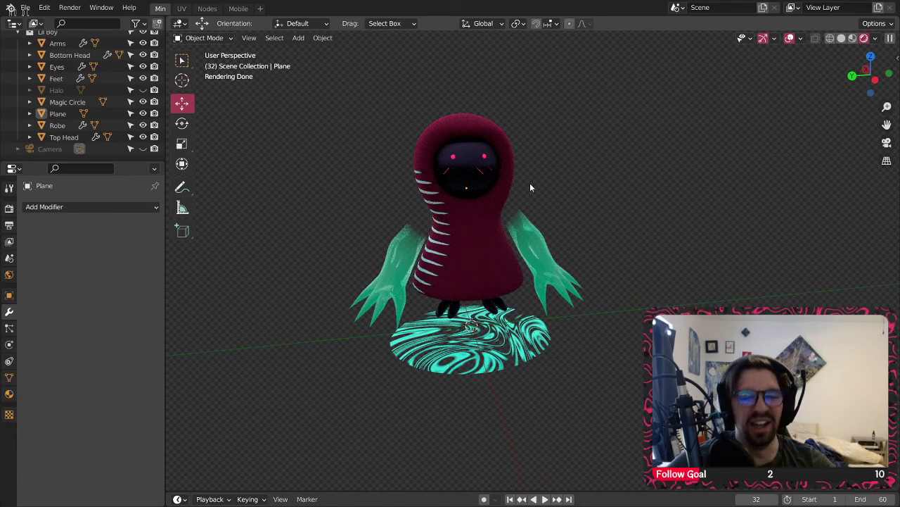
{"action": "mouse_move", "coordinate": [496, 120]}
{"action": "middle_mouse_down"}
{"action": "mouse_move", "coordinate": [546, 118]}
{"action": "mouse_move", "coordinate": [427, 140]}
{"action": "mouse_move", "coordinate": [505, 128]}
{"action": "mouse_move", "coordinate": [482, 159]}
{"action": "middle_mouse_up"}
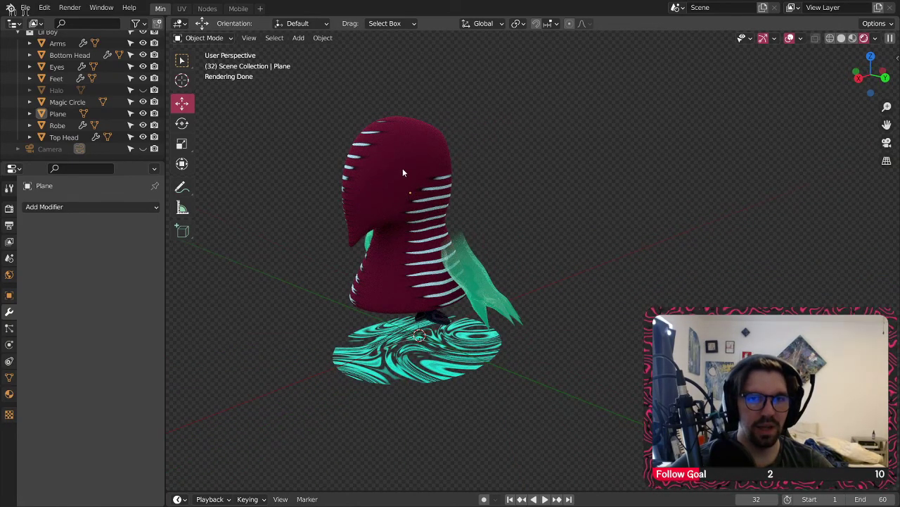
{"action": "middle_click_drag", "start_coordinate": [402, 172], "coordinate": [456, 153], "text": "shift"}
{"action": "left_click", "coordinate": [457, 153]}
{"action": "left_click", "coordinate": [540, 133]}
{"action": "middle_click_drag", "start_coordinate": [540, 133], "coordinate": [406, 217]}
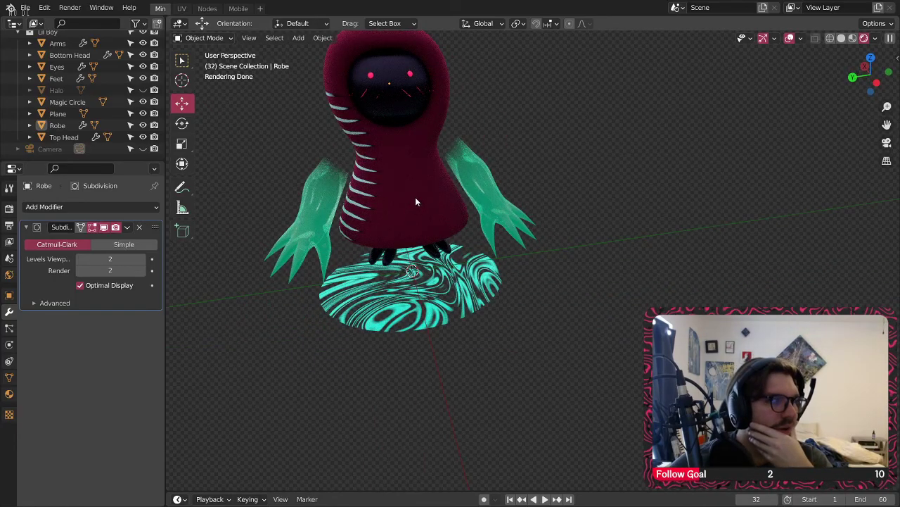
{"action": "scroll", "coordinate": [420, 196], "scroll_direction": "down", "scroll_amount": 4}
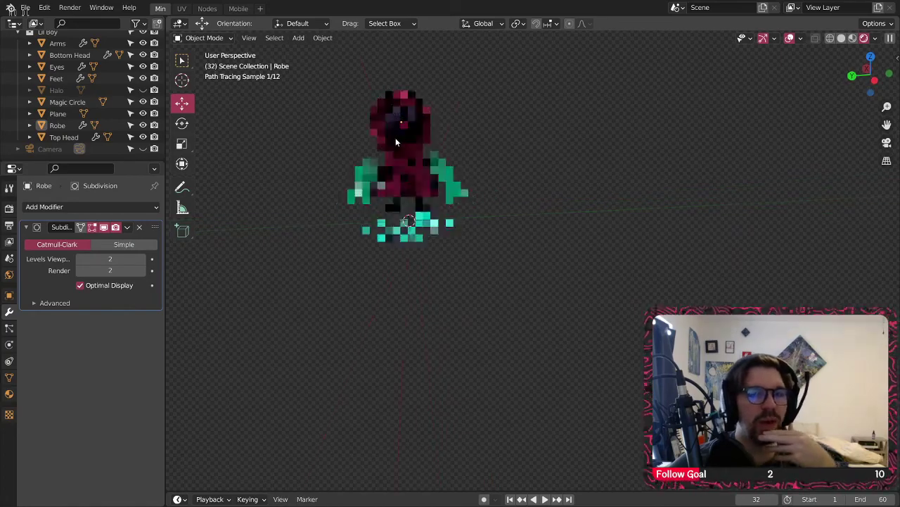
{"action": "scroll", "coordinate": [394, 145], "scroll_direction": "up", "scroll_amount": 4}
{"action": "left_click", "coordinate": [405, 158]}
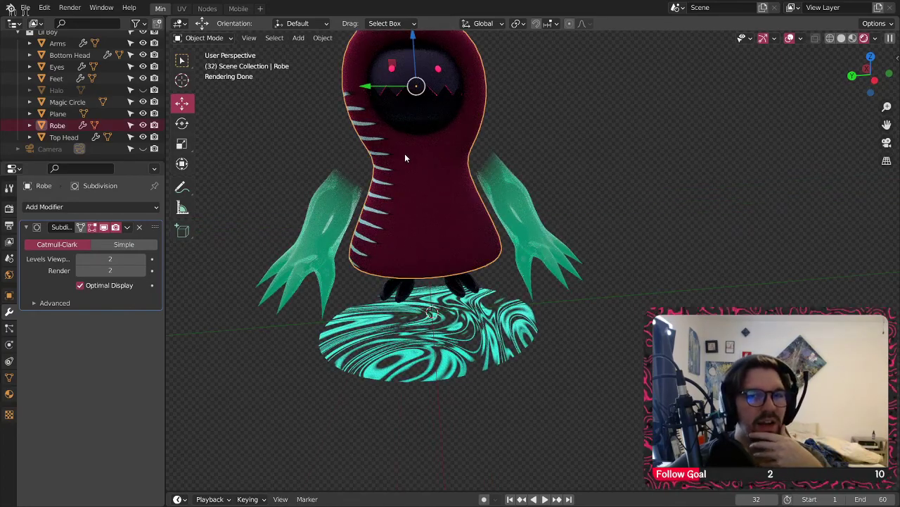
{"action": "mouse_move", "coordinate": [415, 181]}
{"action": "middle_mouse_down", "text": "shift"}
{"action": "mouse_move", "coordinate": [482, 227]}
{"action": "mouse_move", "coordinate": [587, 232]}
{"action": "mouse_move", "coordinate": [404, 200]}
{"action": "mouse_move", "coordinate": [523, 193]}
{"action": "middle_mouse_up", "text": "shift"}
{"action": "key", "text": "alt+a"}
- Return to solid shading and apply the Subdivision modifier on the robe
{"action": "left_click", "coordinate": [840, 39]}
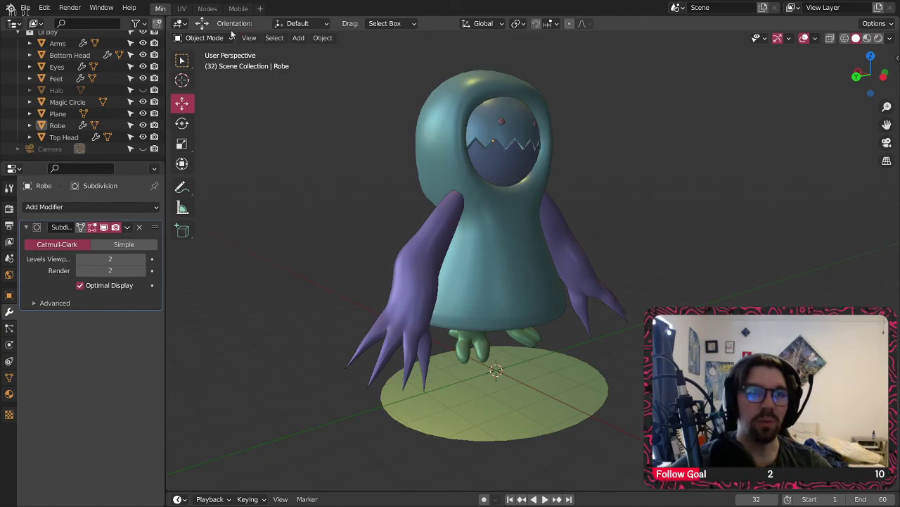
{"action": "middle_click_drag", "start_coordinate": [434, 198], "coordinate": [353, 193], "text": "shift"}
{"action": "left_click", "coordinate": [367, 251]}
{"action": "middle_click_drag", "start_coordinate": [247, 207], "coordinate": [280, 204], "text": "shift"}
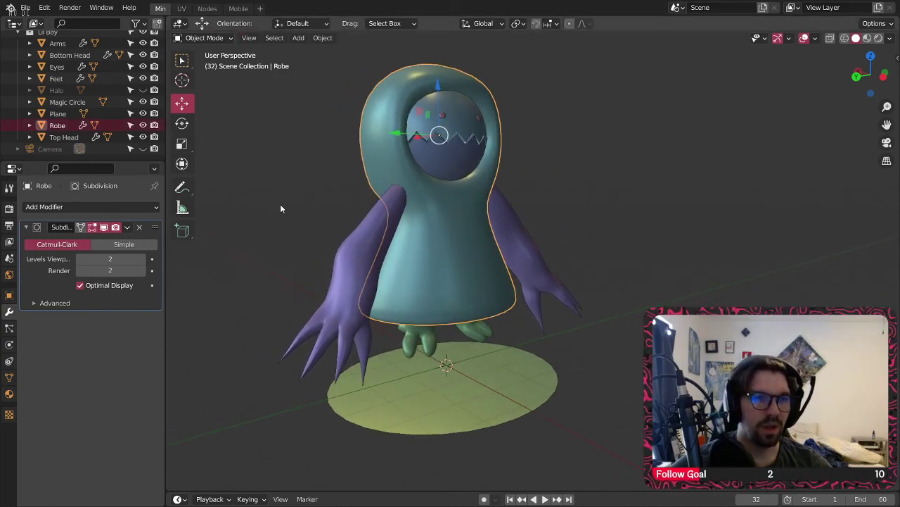
{"action": "left_click", "coordinate": [126, 226]}
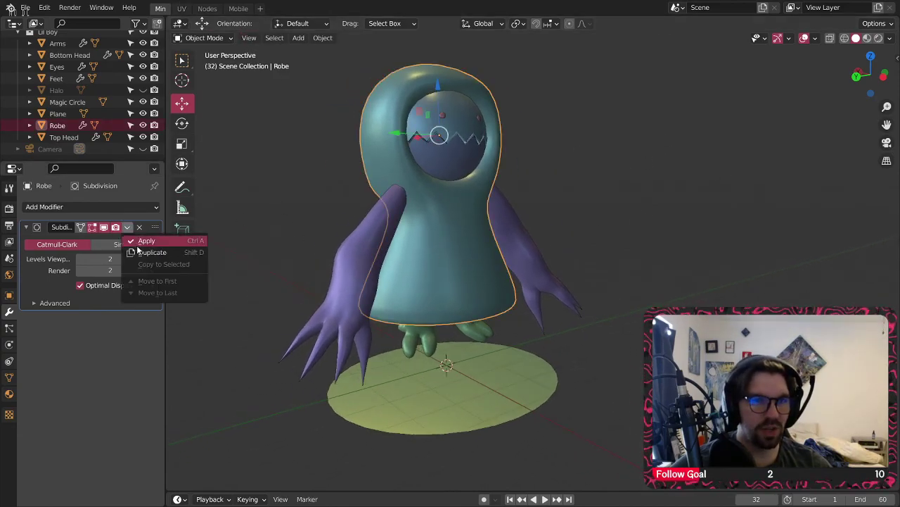
{"action": "left_click", "coordinate": [139, 240]}
- Enter Sculpt Mode on the robe and choose the Cloth brush
{"action": "middle_click_drag", "start_coordinate": [382, 232], "coordinate": [464, 204]}
{"action": "left_click", "coordinate": [204, 37]}
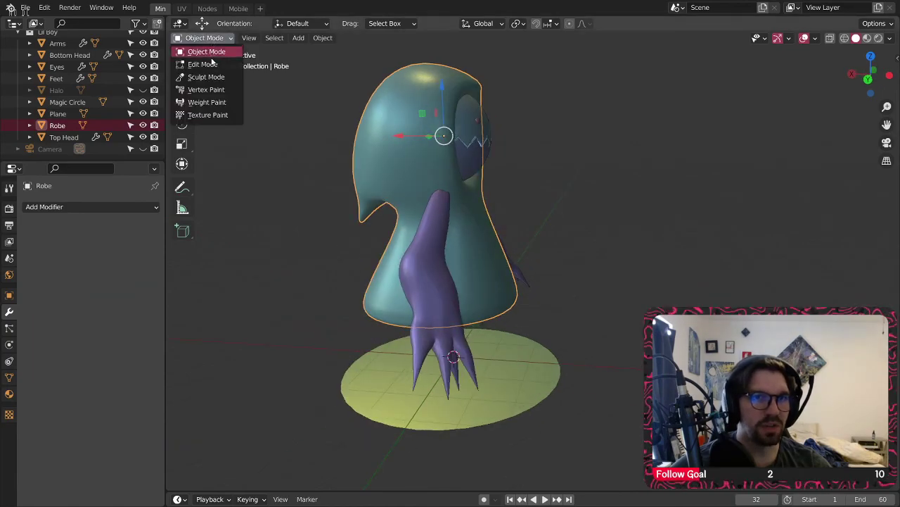
{"action": "left_click", "coordinate": [208, 77]}
{"action": "mouse_move", "coordinate": [376, 184]}
{"action": "middle_mouse_down"}
{"action": "mouse_move", "coordinate": [411, 189]}
{"action": "mouse_move", "coordinate": [428, 207]}
{"action": "mouse_move", "coordinate": [478, 211]}
{"action": "middle_mouse_up"}
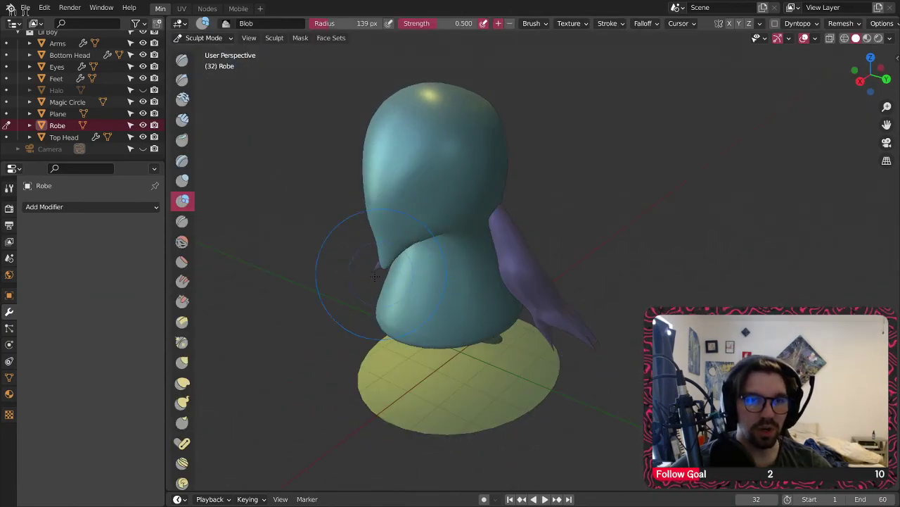
{"action": "scroll", "coordinate": [178, 415], "scroll_direction": "down", "scroll_amount": 5}
{"action": "left_click", "coordinate": [181, 375]}
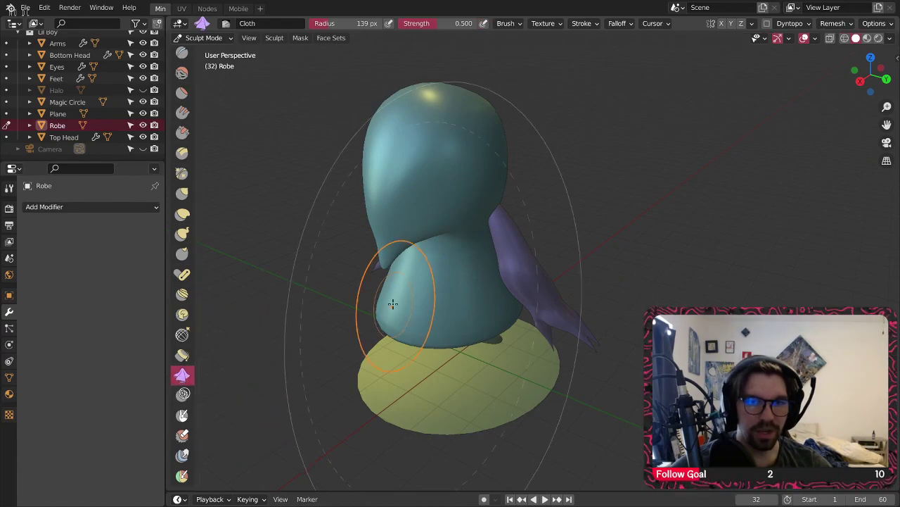
{"action": "scroll", "coordinate": [432, 320], "scroll_direction": "up", "scroll_amount": 4}
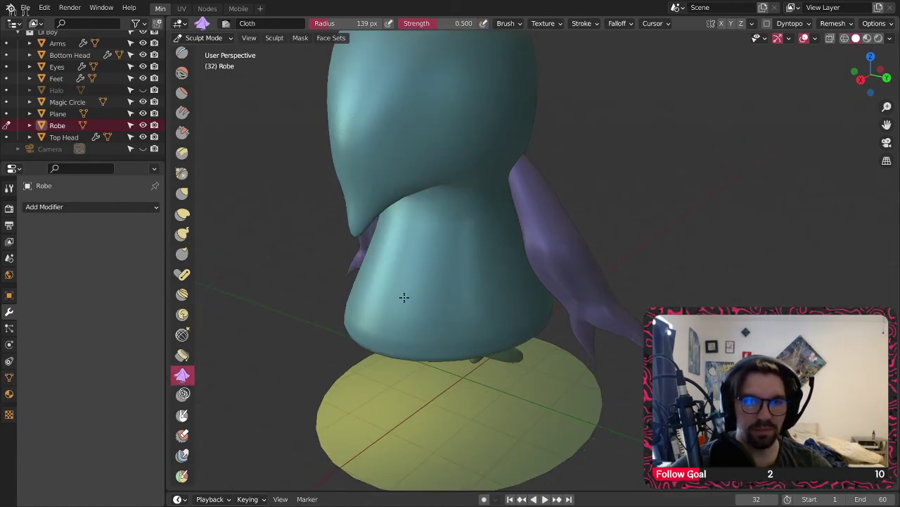
- Set the Cloth brush radius to 102 px and its strength to 1.000
{"action": "mouse_move", "coordinate": [467, 273]}
{"action": "middle_mouse_down"}
{"action": "mouse_move", "coordinate": [448, 291]}
{"action": "mouse_move", "coordinate": [331, 299]}
{"action": "middle_mouse_up"}
{"action": "key", "text": "bracketleft"}
{"action": "key", "text": "bracketleft"}
{"action": "key", "text": "bracketleft"}
{"action": "key", "text": "bracketleft"}
{"action": "key", "text": "bracketleft"}
{"action": "key", "text": "bracketleft"}
{"action": "key", "text": "bracketleft"}
{"action": "key", "text": "bracketleft"}
{"action": "key", "text": "bracketleft"}
{"action": "mouse_move", "coordinate": [425, 298]}
{"action": "middle_mouse_down"}
{"action": "mouse_move", "coordinate": [368, 316]}
{"action": "mouse_move", "coordinate": [411, 304]}
{"action": "middle_mouse_up"}
{"action": "key", "text": "f"}
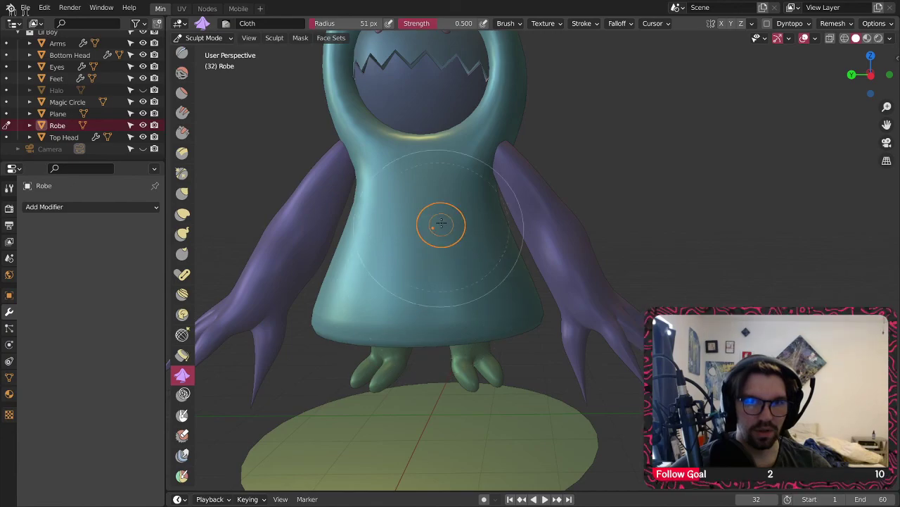
{"action": "scroll", "coordinate": [422, 133], "scroll_direction": "up", "scroll_amount": 3}
{"action": "key", "text": "f"}
{"action": "left_click", "coordinate": [425, 131]}
{"action": "key", "text": "shift+f"}
{"action": "left_click", "coordinate": [413, 171]}
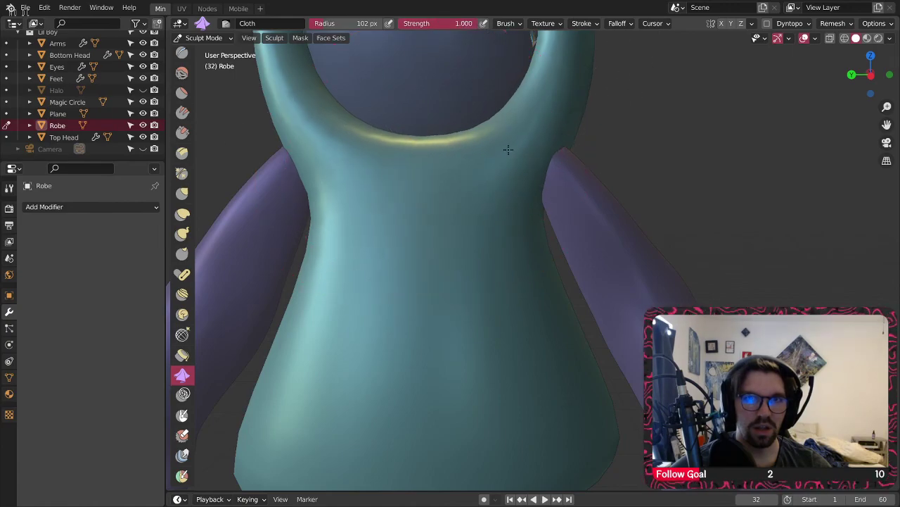
{"action": "scroll", "coordinate": [389, 135], "scroll_direction": "down", "scroll_amount": 3}
- Sculpt soft cloth folds into the front and sides of the robe's body below the face opening
{"action": "left_click_drag", "start_coordinate": [400, 184], "coordinate": [426, 212]}
{"action": "mouse_move", "coordinate": [418, 262]}
{"action": "middle_mouse_down"}
{"action": "mouse_move", "coordinate": [492, 181]}
{"action": "mouse_move", "coordinate": [394, 322]}
{"action": "middle_mouse_up"}
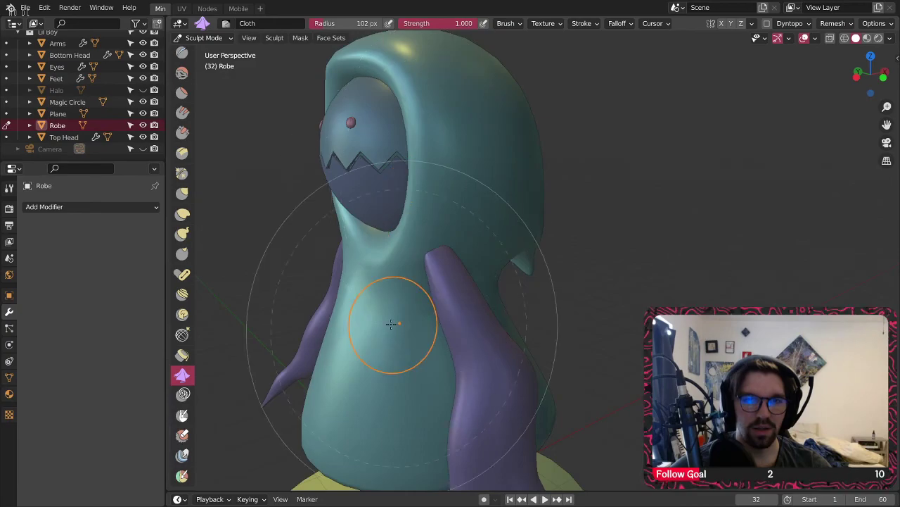
{"action": "mouse_move", "coordinate": [442, 348]}
{"action": "middle_mouse_down", "text": "shift"}
{"action": "mouse_move", "coordinate": [434, 271]}
{"action": "mouse_move", "coordinate": [478, 252]}
{"action": "middle_mouse_up", "text": "shift"}
{"action": "left_click_drag", "start_coordinate": [368, 261], "coordinate": [399, 283]}
{"action": "middle_click_drag", "start_coordinate": [384, 285], "coordinate": [462, 231], "text": "shift"}
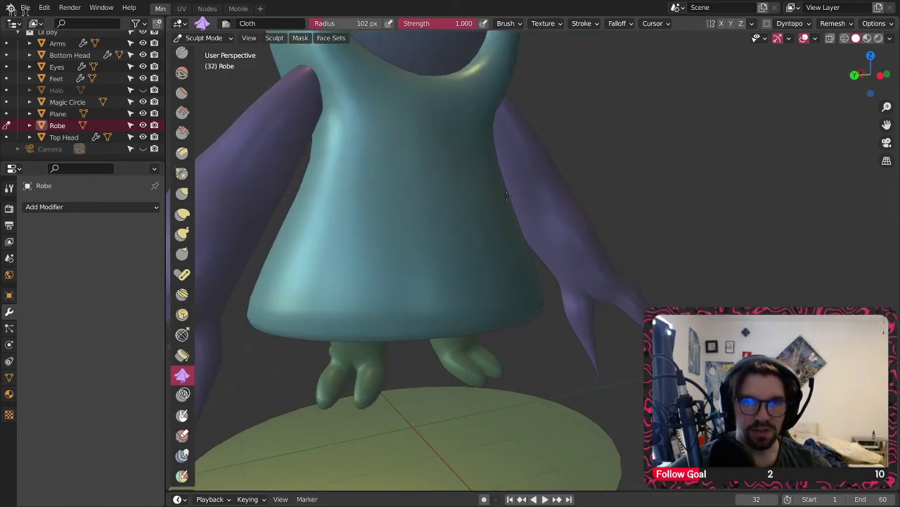
{"action": "middle_click_drag", "start_coordinate": [358, 227], "coordinate": [457, 184]}
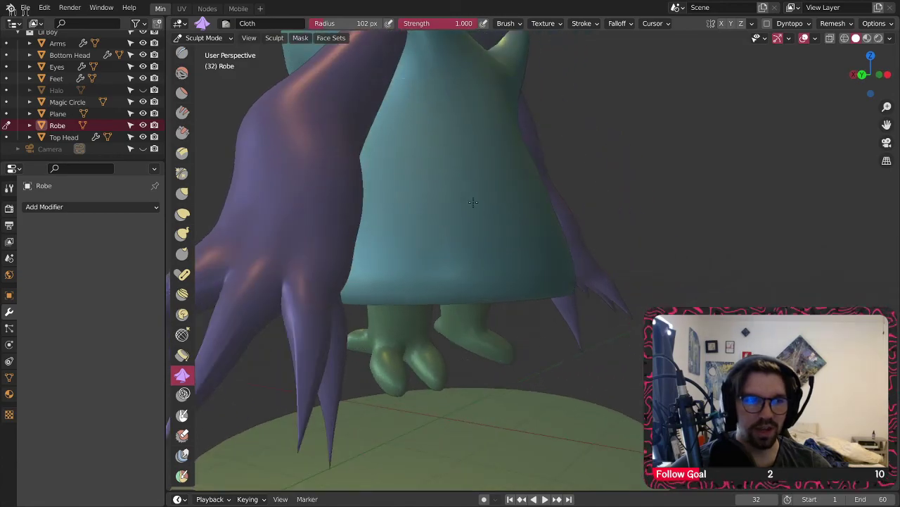
{"action": "scroll", "coordinate": [415, 216], "scroll_direction": "down", "scroll_amount": 4}
{"action": "middle_click_drag", "start_coordinate": [400, 217], "coordinate": [580, 227]}
{"action": "scroll", "coordinate": [439, 224], "scroll_direction": "up", "scroll_amount": 1}
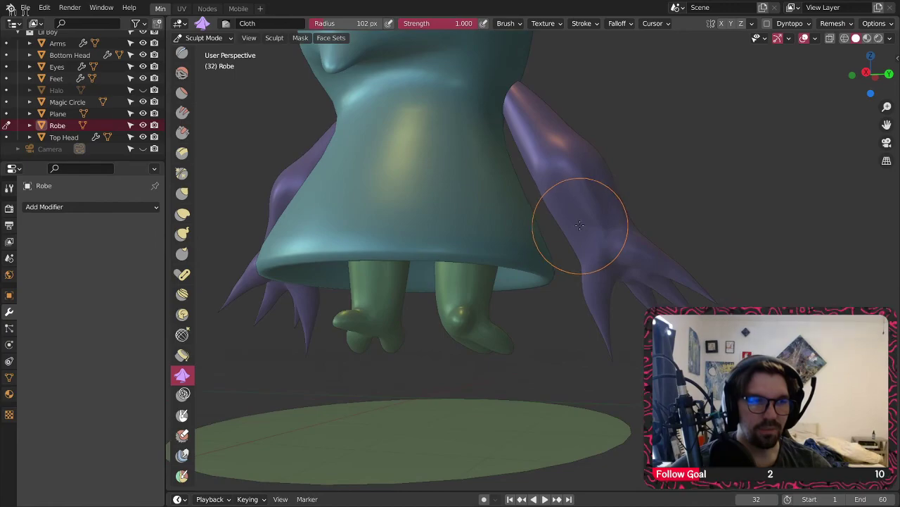
- Work the Cloth brush around the back of the robe's skirt and the waist under the hood's point
{"action": "middle_click_drag", "start_coordinate": [395, 244], "coordinate": [438, 197]}
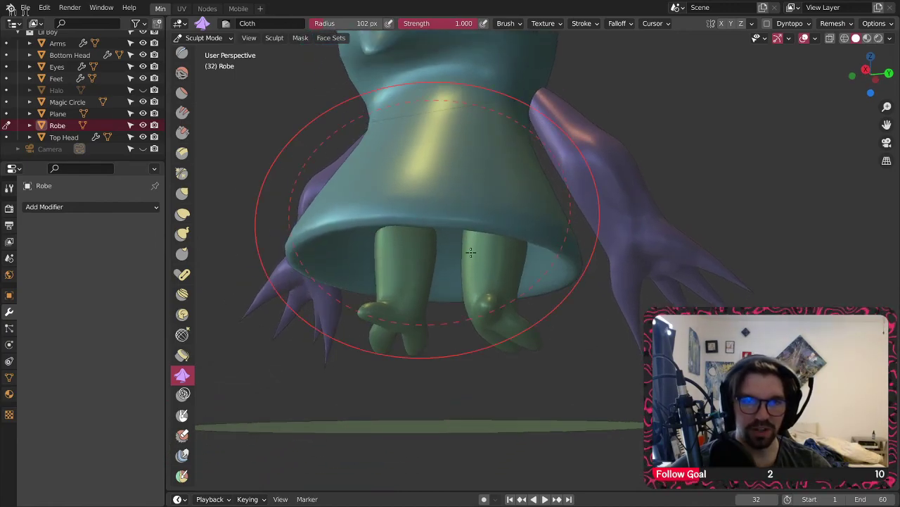
{"action": "mouse_move", "coordinate": [422, 246]}
{"action": "middle_mouse_down"}
{"action": "mouse_move", "coordinate": [476, 186]}
{"action": "mouse_move", "coordinate": [505, 211]}
{"action": "middle_mouse_up"}
{"action": "mouse_move", "coordinate": [442, 218]}
{"action": "middle_mouse_down"}
{"action": "mouse_move", "coordinate": [453, 201]}
{"action": "mouse_move", "coordinate": [440, 230]}
{"action": "middle_mouse_up"}
{"action": "middle_click_drag", "start_coordinate": [450, 276], "coordinate": [515, 184]}
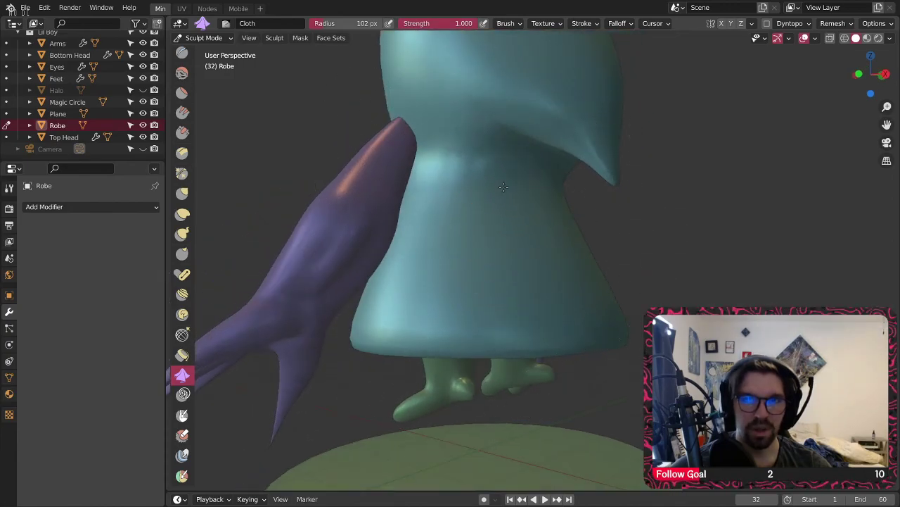
{"action": "mouse_move", "coordinate": [579, 139]}
{"action": "middle_mouse_down"}
{"action": "mouse_move", "coordinate": [562, 185]}
{"action": "mouse_move", "coordinate": [549, 179]}
{"action": "mouse_move", "coordinate": [555, 198]}
{"action": "mouse_move", "coordinate": [588, 201]}
{"action": "middle_mouse_up"}
{"action": "mouse_move", "coordinate": [535, 144]}
{"action": "middle_mouse_down"}
{"action": "mouse_move", "coordinate": [539, 153]}
{"action": "mouse_move", "coordinate": [422, 151]}
{"action": "middle_mouse_up"}
{"action": "middle_click_drag", "start_coordinate": [452, 192], "coordinate": [476, 232]}
- Shape the hood's back, side and upper rim with the Cloth brush for a looser fabric look
{"action": "mouse_move", "coordinate": [482, 139]}
{"action": "middle_mouse_down"}
{"action": "mouse_move", "coordinate": [458, 165]}
{"action": "mouse_move", "coordinate": [391, 195]}
{"action": "mouse_move", "coordinate": [472, 201]}
{"action": "mouse_move", "coordinate": [378, 216]}
{"action": "middle_mouse_up"}
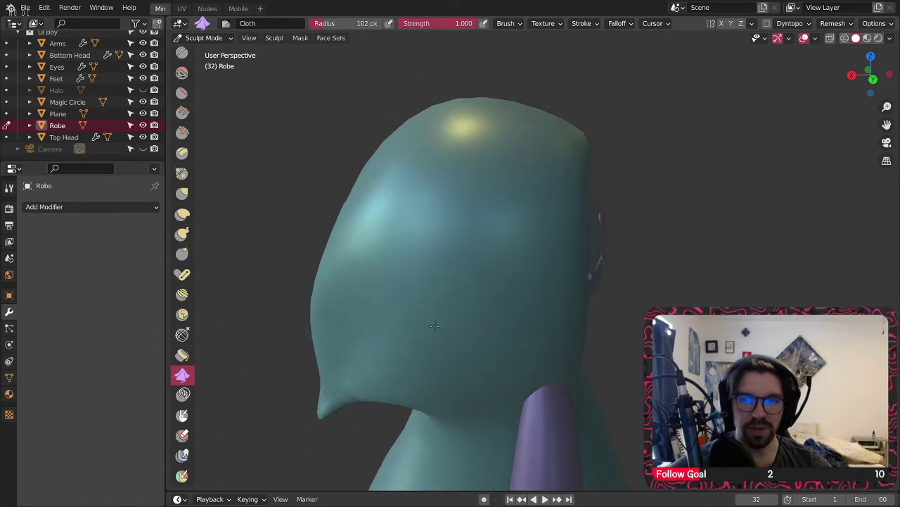
{"action": "middle_click_drag", "start_coordinate": [476, 293], "coordinate": [617, 306]}
{"action": "middle_click_drag", "start_coordinate": [661, 246], "coordinate": [494, 214]}
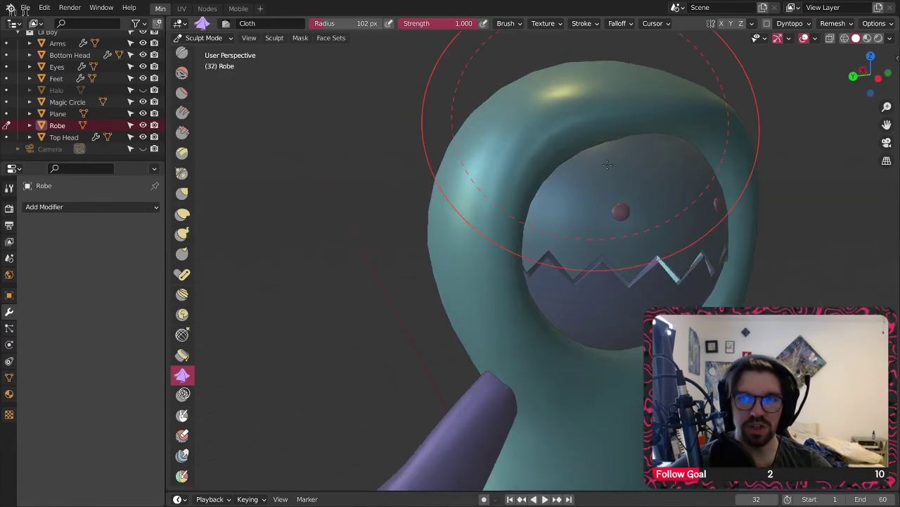
{"action": "middle_click_drag", "start_coordinate": [669, 117], "coordinate": [579, 204]}
{"action": "middle_click_drag", "start_coordinate": [450, 171], "coordinate": [458, 194]}
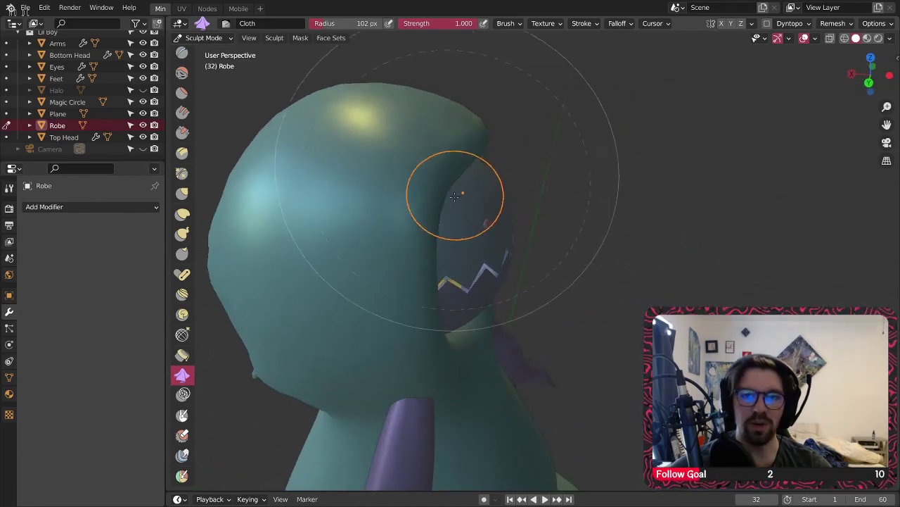
{"action": "middle_click_drag", "start_coordinate": [387, 207], "coordinate": [418, 197]}
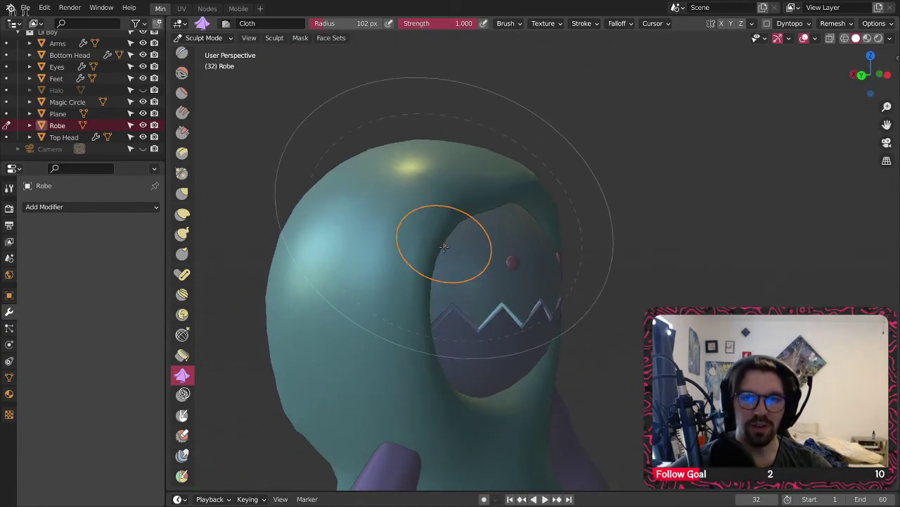
{"action": "middle_click_drag", "start_coordinate": [442, 235], "coordinate": [442, 181]}
{"action": "left_click_drag", "start_coordinate": [471, 196], "coordinate": [477, 193]}
{"action": "left_click_drag", "start_coordinate": [476, 145], "coordinate": [487, 169]}
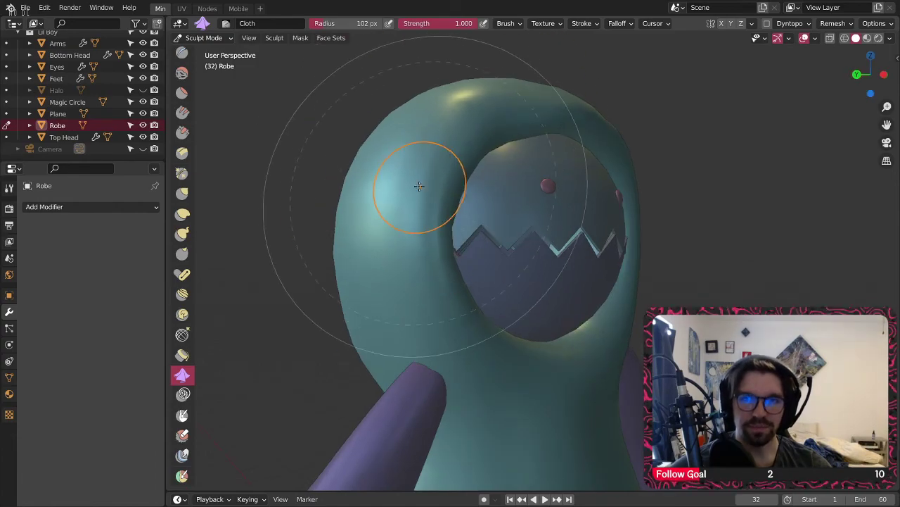
- Pull cloth creases along both side rims of the hood's face opening
{"action": "middle_click_drag", "start_coordinate": [418, 185], "coordinate": [432, 219]}
{"action": "left_click_drag", "start_coordinate": [431, 221], "coordinate": [496, 219]}
{"action": "left_click_drag", "start_coordinate": [418, 238], "coordinate": [483, 233]}
{"action": "middle_click_drag", "start_coordinate": [476, 259], "coordinate": [415, 272]}
{"action": "middle_click_drag", "start_coordinate": [603, 251], "coordinate": [522, 239]}
{"action": "mouse_move", "coordinate": [579, 208]}
{"action": "left_mouse_down"}
{"action": "mouse_move", "coordinate": [529, 216]}
{"action": "mouse_move", "coordinate": [519, 239]}
{"action": "left_mouse_up"}
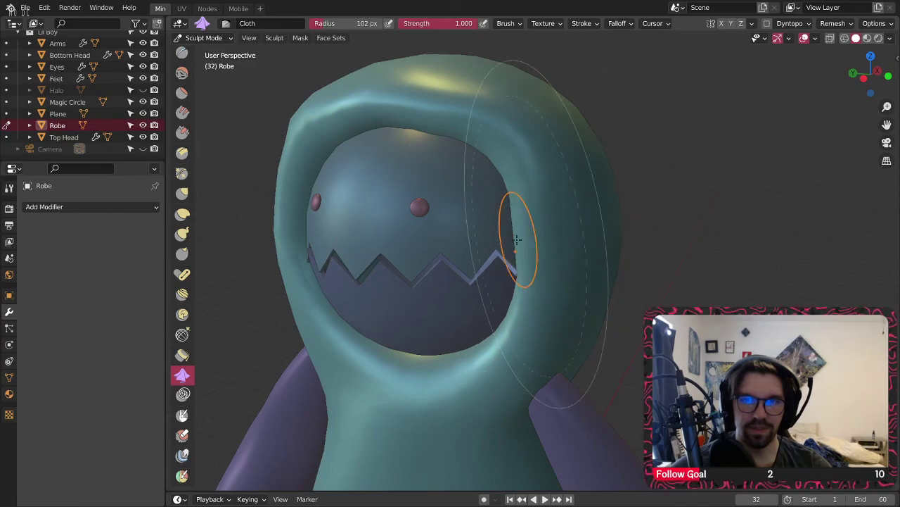
- Add cloth creases across the outer side and rear of the hood
{"action": "middle_click_drag", "start_coordinate": [519, 239], "coordinate": [405, 243]}
{"action": "middle_click_drag", "start_coordinate": [656, 296], "coordinate": [456, 267], "text": "shift"}
{"action": "left_click_drag", "start_coordinate": [416, 259], "coordinate": [501, 254]}
{"action": "mouse_move", "coordinate": [422, 277]}
{"action": "left_mouse_down"}
{"action": "mouse_move", "coordinate": [466, 277]}
{"action": "mouse_move", "coordinate": [533, 253]}
{"action": "left_mouse_up"}
{"action": "scroll", "coordinate": [534, 253], "scroll_direction": "down", "scroll_amount": 2}
{"action": "mouse_move", "coordinate": [533, 254]}
{"action": "middle_mouse_down", "text": "shift"}
{"action": "mouse_move", "coordinate": [553, 198]}
{"action": "mouse_move", "coordinate": [518, 259]}
{"action": "middle_mouse_up", "text": "shift"}
{"action": "left_click_drag", "start_coordinate": [519, 259], "coordinate": [580, 227]}
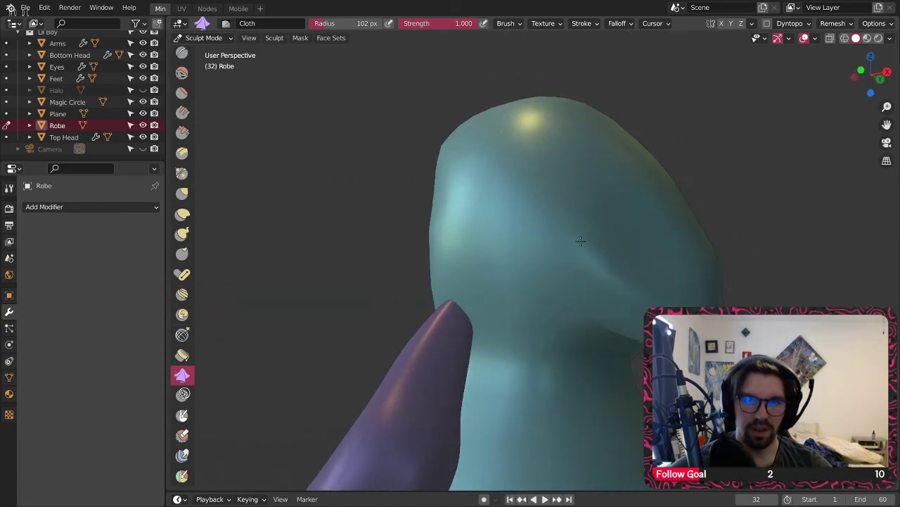
{"action": "middle_click_drag", "start_coordinate": [528, 328], "coordinate": [527, 260], "text": "shift"}
{"action": "left_click_drag", "start_coordinate": [527, 260], "coordinate": [552, 259]}
- Check the sculpted robe from the front, return to Object Mode and show the character in Material Preview shading
{"action": "mouse_move", "coordinate": [552, 259]}
{"action": "middle_mouse_down"}
{"action": "mouse_move", "coordinate": [511, 309]}
{"action": "mouse_move", "coordinate": [609, 307]}
{"action": "middle_mouse_up"}
{"action": "scroll", "coordinate": [511, 309], "scroll_direction": "down", "scroll_amount": 3}
{"action": "middle_click_drag", "start_coordinate": [482, 309], "coordinate": [571, 298], "text": "shift"}
{"action": "mouse_move", "coordinate": [571, 298]}
{"action": "left_mouse_down"}
{"action": "mouse_move", "coordinate": [539, 267]}
{"action": "mouse_move", "coordinate": [441, 289]}
{"action": "left_mouse_up"}
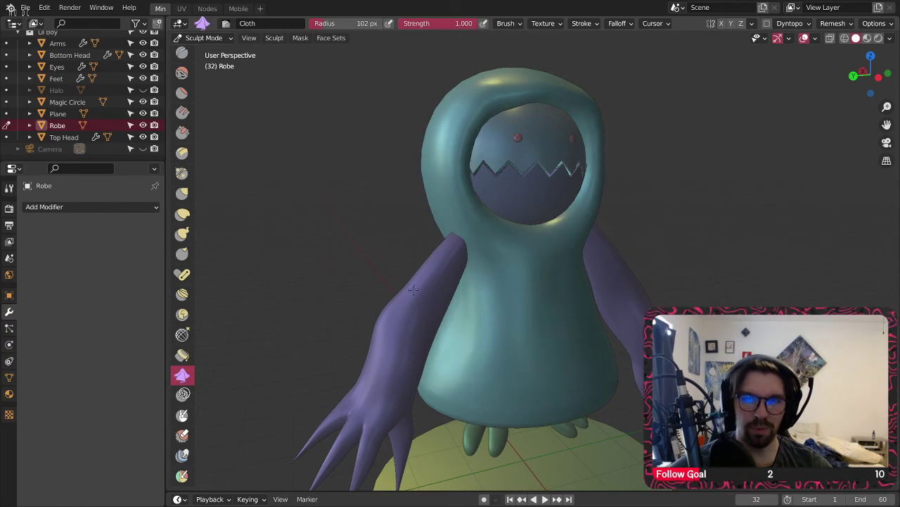
{"action": "middle_click_drag", "start_coordinate": [539, 327], "coordinate": [526, 296]}
{"action": "middle_click_drag", "start_coordinate": [464, 296], "coordinate": [518, 292]}
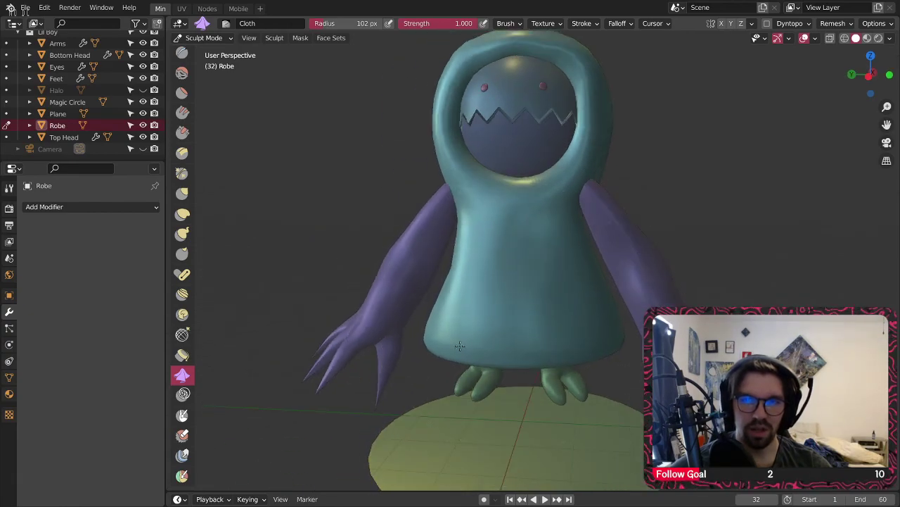
{"action": "left_click", "coordinate": [204, 38]}
{"action": "left_click", "coordinate": [211, 50]}
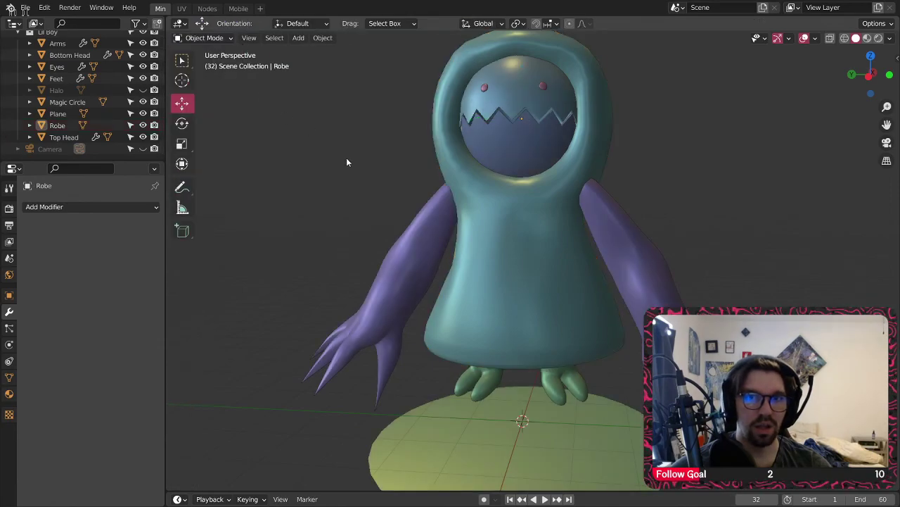
{"action": "left_click", "coordinate": [866, 38]}
{"action": "scroll", "coordinate": [715, 185], "scroll_direction": "down", "scroll_amount": 2}
{"action": "middle_click_drag", "start_coordinate": [705, 169], "coordinate": [527, 198], "text": "shift"}
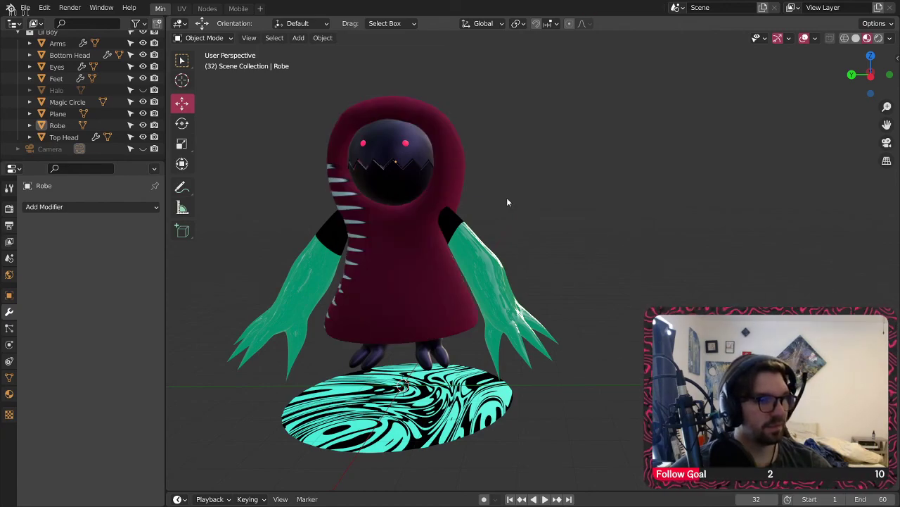
- Open the robe in Edit Mode and display the character in Solid shading
{"action": "middle_click_drag", "start_coordinate": [469, 185], "coordinate": [650, 178]}
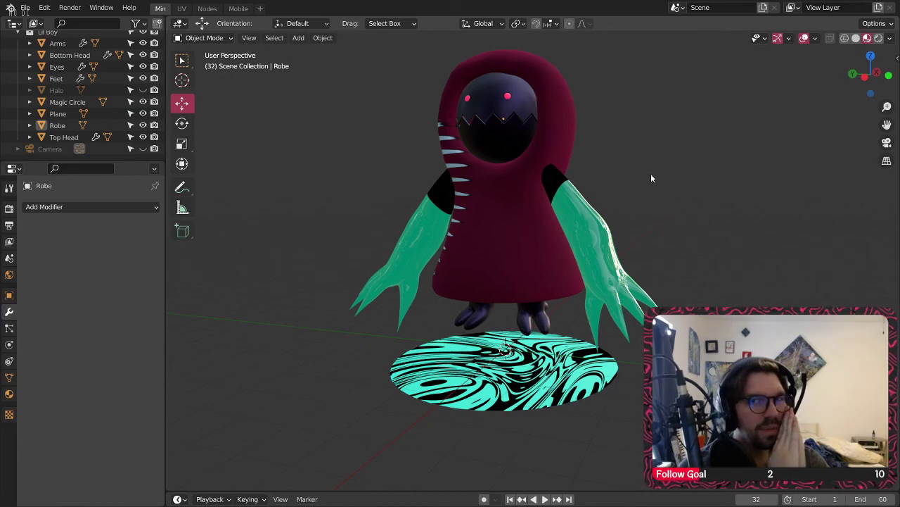
{"action": "middle_click_drag", "start_coordinate": [505, 94], "coordinate": [486, 160]}
{"action": "scroll", "coordinate": [417, 158], "scroll_direction": "up", "scroll_amount": 3}
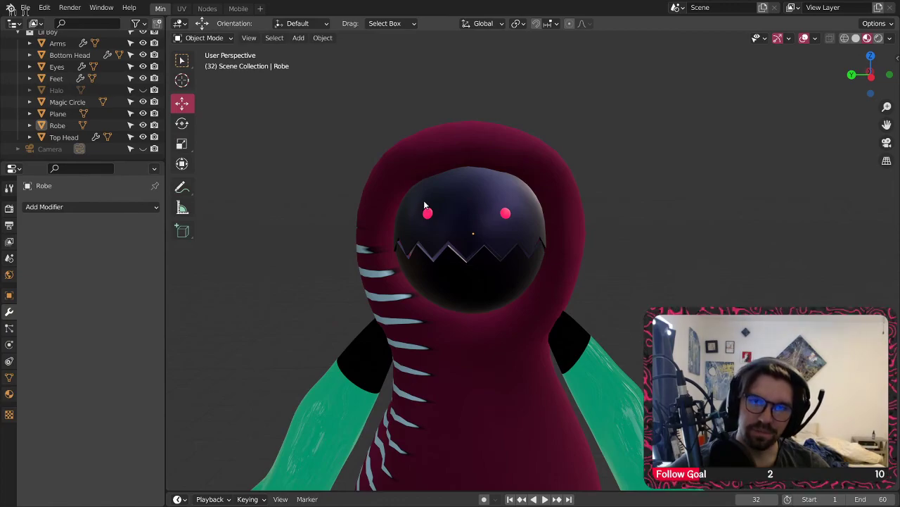
{"action": "left_click", "coordinate": [231, 38]}
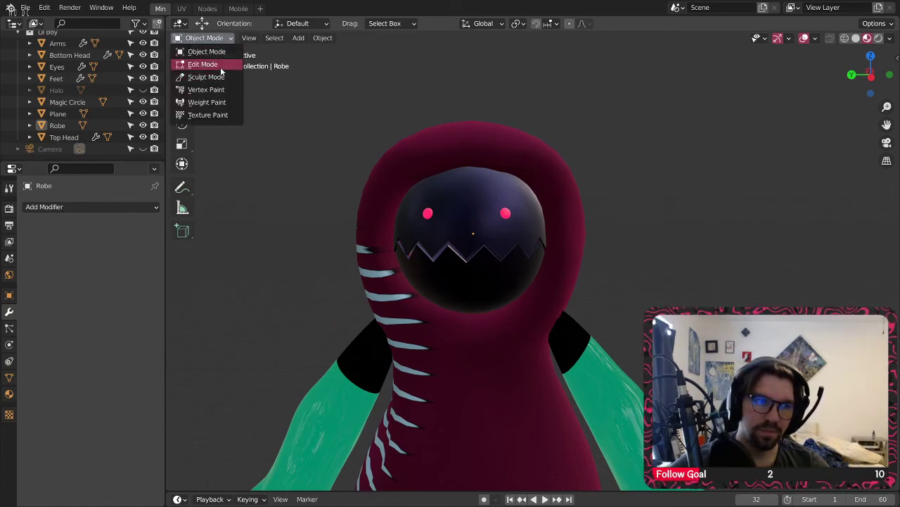
{"action": "left_click", "coordinate": [211, 65]}
{"action": "scroll", "coordinate": [491, 198], "scroll_direction": "down", "scroll_amount": 5}
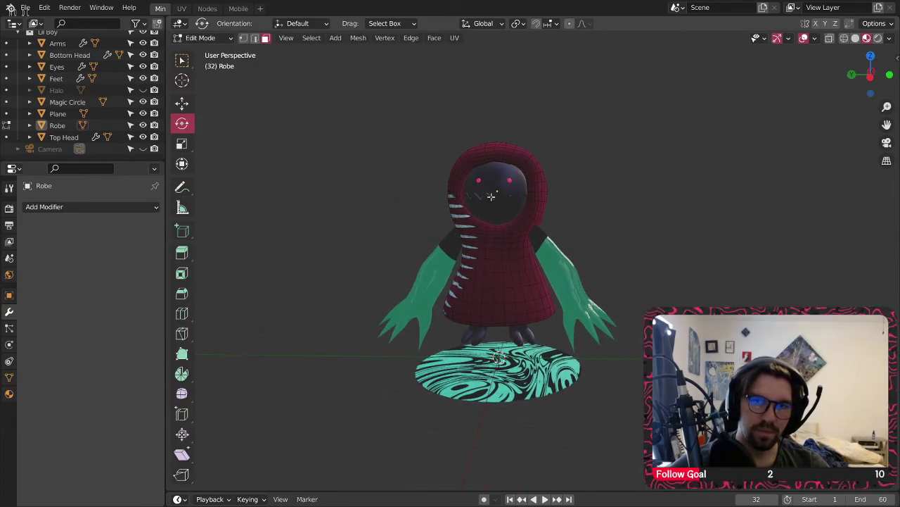
{"action": "scroll", "coordinate": [491, 198], "scroll_direction": "up", "scroll_amount": 4}
{"action": "left_click", "coordinate": [855, 39]}
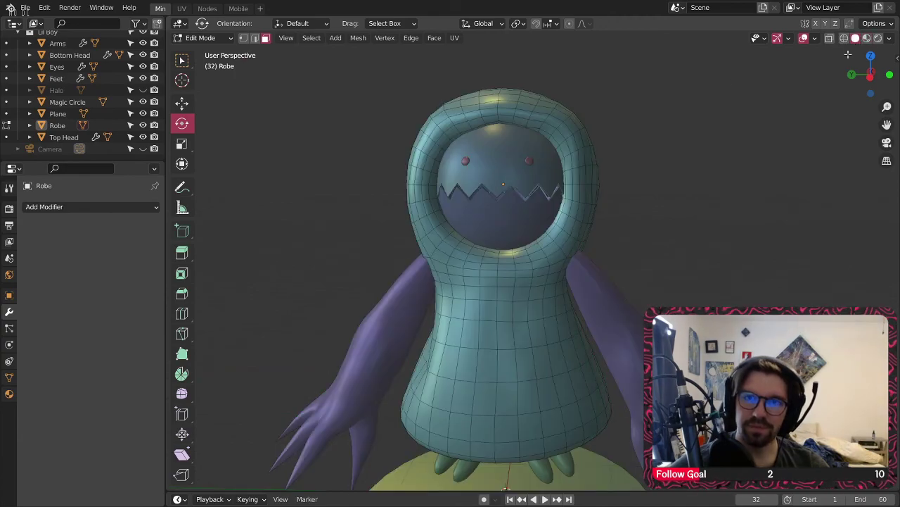
- Examine the robe's mesh around the hood opening, neck and back from several angles
{"action": "scroll", "coordinate": [517, 230], "scroll_direction": "down", "scroll_amount": 3}
{"action": "scroll", "coordinate": [459, 165], "scroll_direction": "up", "scroll_amount": 3}
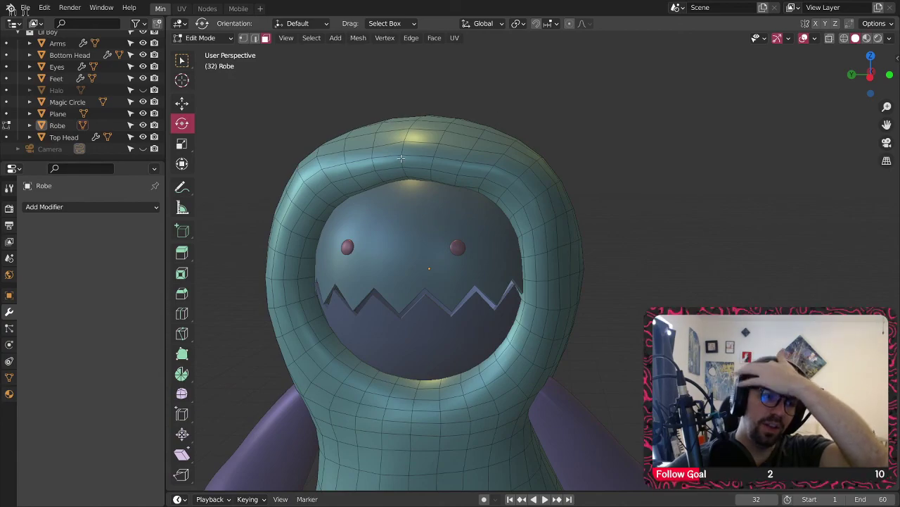
{"action": "middle_click_drag", "start_coordinate": [389, 163], "coordinate": [474, 169]}
{"action": "scroll", "coordinate": [396, 175], "scroll_direction": "down", "scroll_amount": 3}
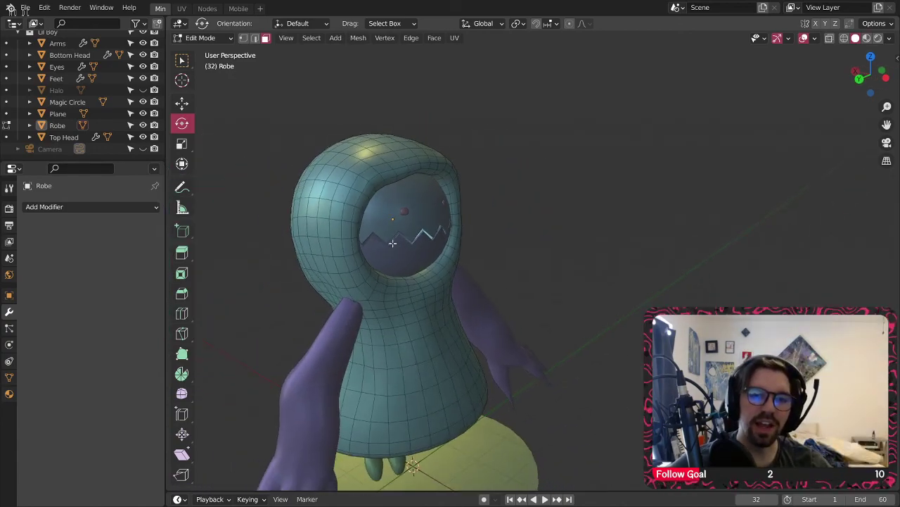
{"action": "middle_click_drag", "start_coordinate": [394, 245], "coordinate": [358, 225]}
{"action": "middle_click_drag", "start_coordinate": [400, 358], "coordinate": [497, 211], "text": "shift"}
{"action": "scroll", "coordinate": [493, 194], "scroll_direction": "up", "scroll_amount": 5}
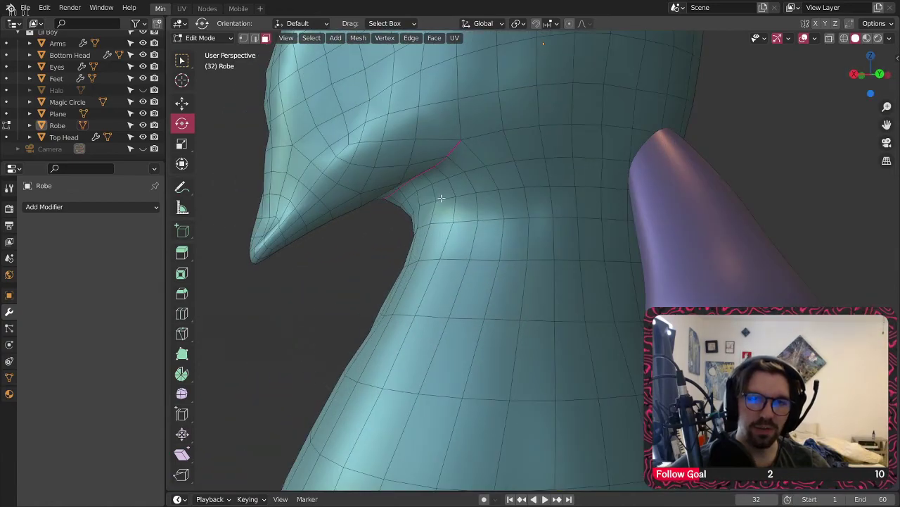
{"action": "scroll", "coordinate": [493, 194], "scroll_direction": "down", "scroll_amount": 7}
{"action": "middle_click_drag", "start_coordinate": [528, 171], "coordinate": [418, 211]}
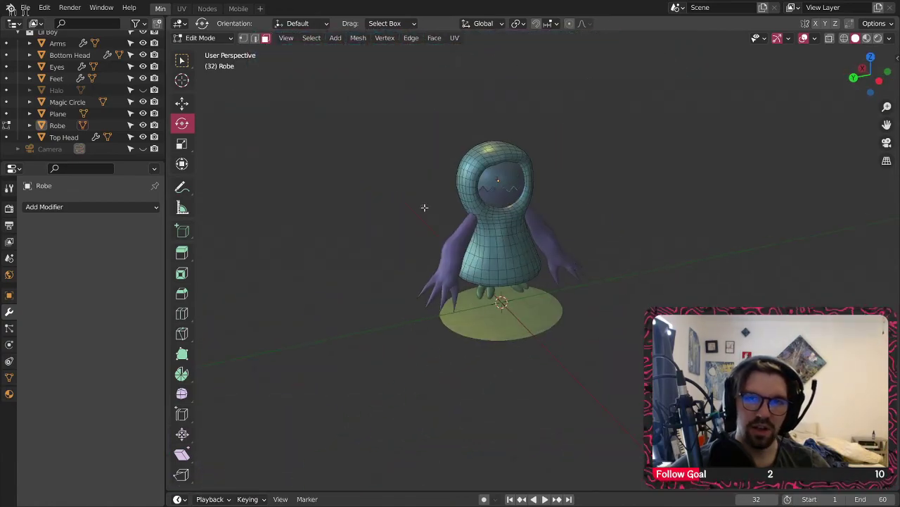
{"action": "scroll", "coordinate": [478, 180], "scroll_direction": "up", "scroll_amount": 6}
{"action": "scroll", "coordinate": [478, 180], "scroll_direction": "up", "scroll_amount": 3}
{"action": "scroll", "coordinate": [410, 197], "scroll_direction": "down", "scroll_amount": 6}
{"action": "middle_click_drag", "start_coordinate": [416, 170], "coordinate": [451, 218]}
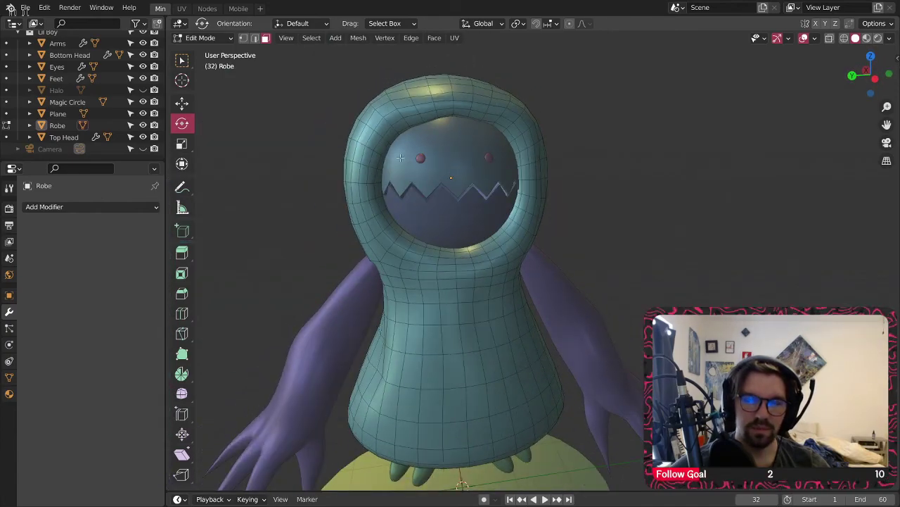
{"action": "scroll", "coordinate": [440, 129], "scroll_direction": "up", "scroll_amount": 3}
{"action": "middle_click_drag", "start_coordinate": [470, 113], "coordinate": [483, 96]}
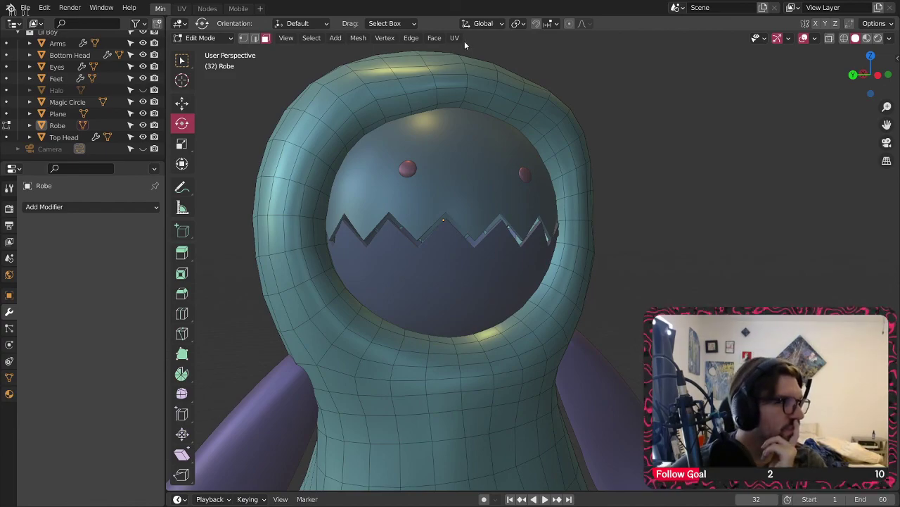
{"action": "scroll", "coordinate": [436, 134], "scroll_direction": "down", "scroll_amount": 4}
{"action": "scroll", "coordinate": [437, 134], "scroll_direction": "down", "scroll_amount": 5}
{"action": "scroll", "coordinate": [447, 121], "scroll_direction": "up", "scroll_amount": 4}
{"action": "middle_click_drag", "start_coordinate": [491, 113], "coordinate": [503, 158]}
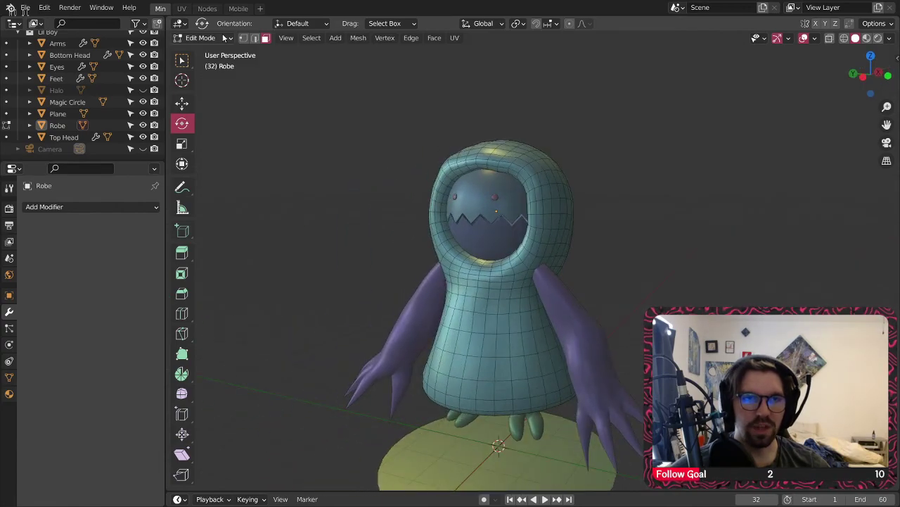
- Switch to the Nodes workspace, return to Object Mode and select the robe to view its whole shader node tree
{"action": "left_click", "coordinate": [207, 10]}
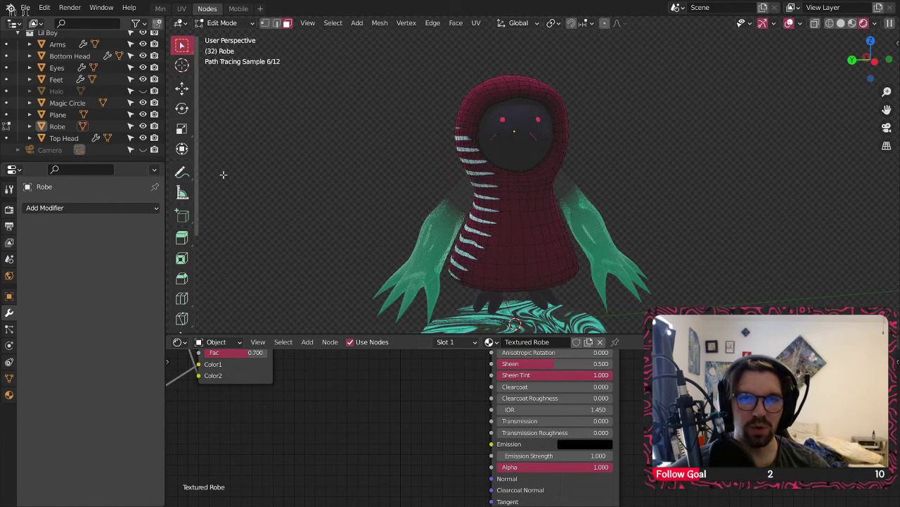
{"action": "left_click", "coordinate": [222, 22]}
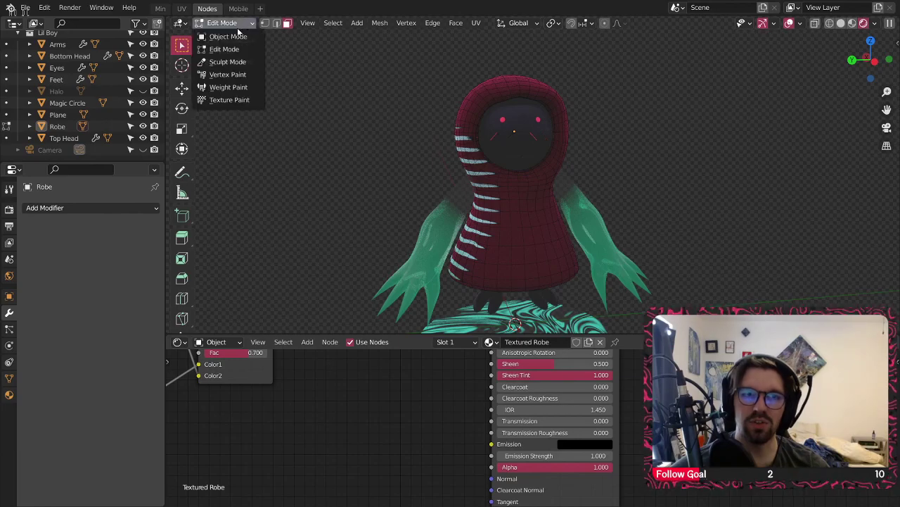
{"action": "left_click", "coordinate": [232, 36]}
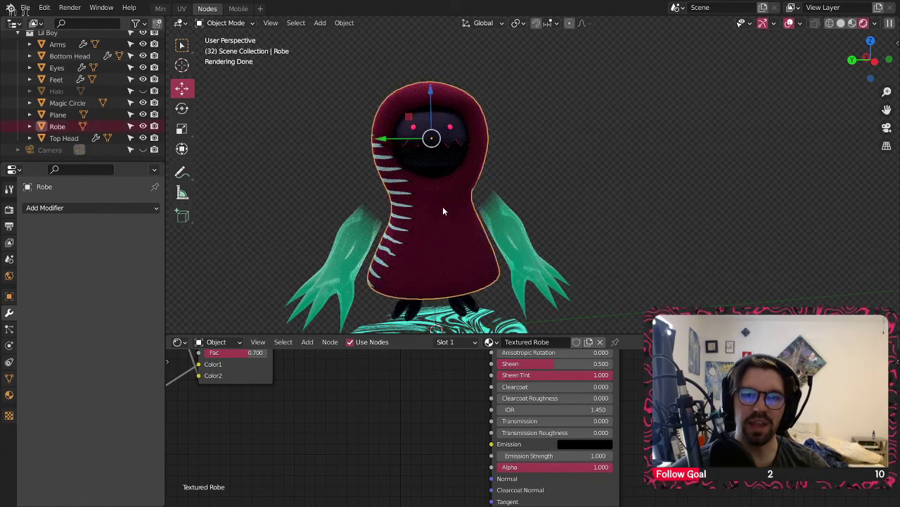
{"action": "left_click", "coordinate": [442, 207]}
{"action": "scroll", "coordinate": [404, 394], "scroll_direction": "down", "scroll_amount": 5}
{"action": "scroll", "coordinate": [408, 413], "scroll_direction": "down", "scroll_amount": 4}
{"action": "middle_click_drag", "start_coordinate": [408, 413], "coordinate": [479, 395]}
{"action": "scroll", "coordinate": [436, 369], "scroll_direction": "down", "scroll_amount": 3}
{"action": "middle_click_drag", "start_coordinate": [430, 360], "coordinate": [426, 394]}
{"action": "middle_click_drag", "start_coordinate": [470, 427], "coordinate": [499, 402]}
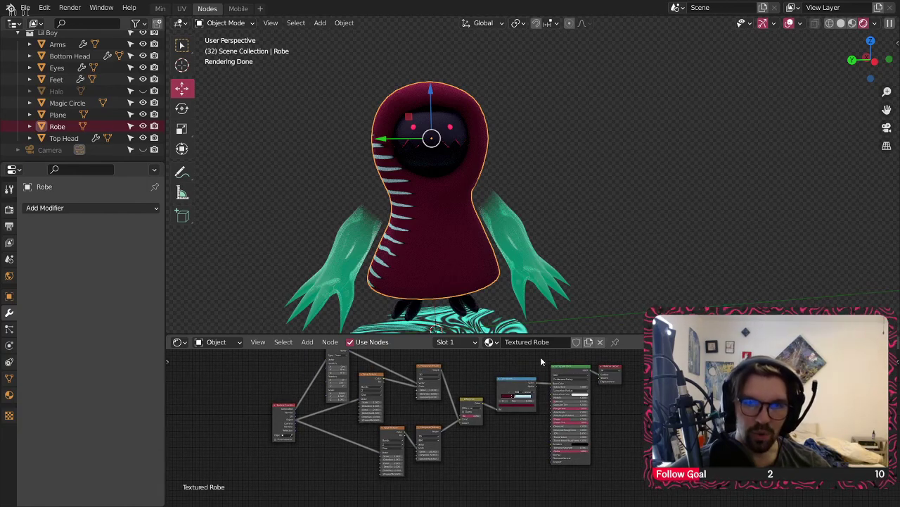
- Duplicate the robe's Textured Robe material and name the copy Robe 2.0
{"action": "left_click", "coordinate": [590, 342]}
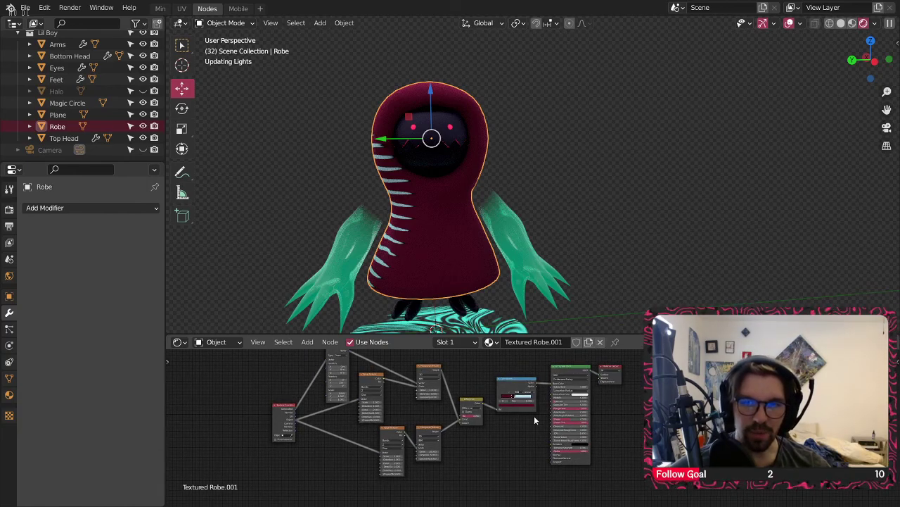
{"action": "double_click", "coordinate": [563, 340]}
{"action": "type", "text": "Robe 2."}
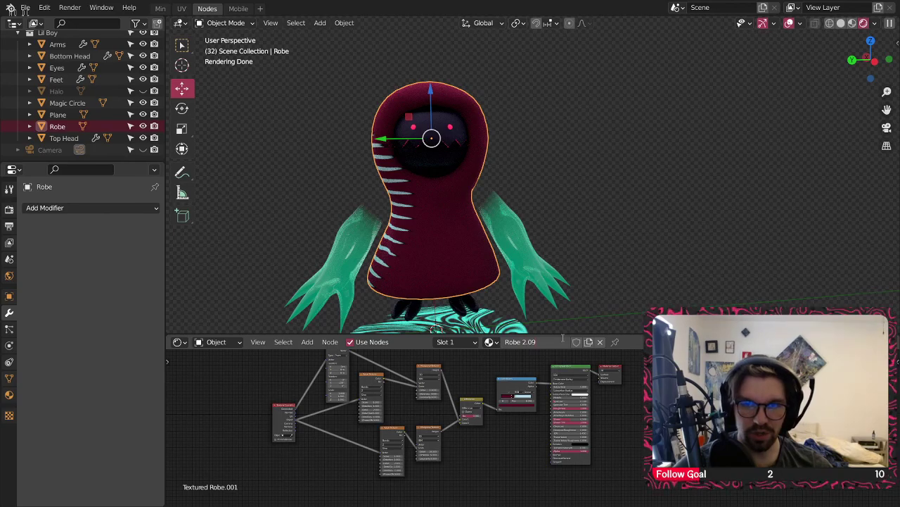
{"action": "type", "text": "0"}
{"action": "key", "text": "Return"}
- Delete all the texture, coordinate and mixing nodes feeding the ColorRamp in the Robe 2.0 material
{"action": "left_click_drag", "start_coordinate": [469, 367], "coordinate": [257, 476]}
{"action": "key", "text": "x"}
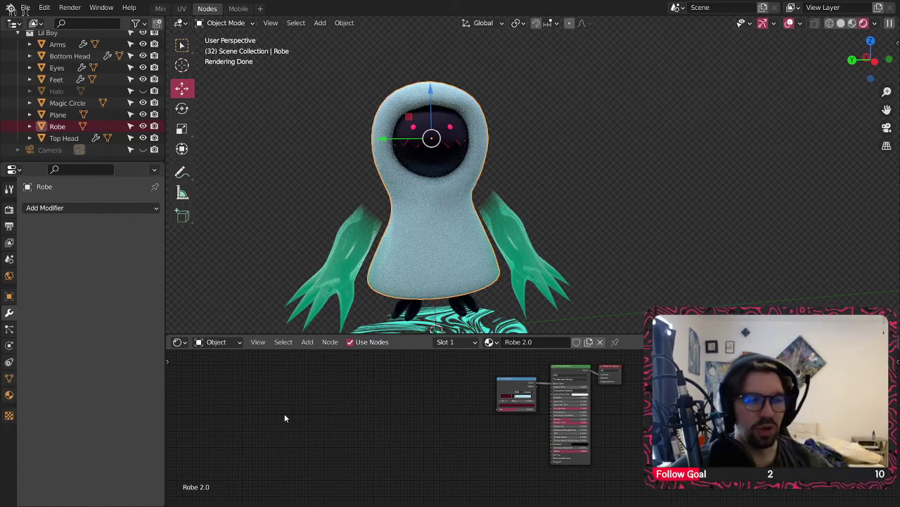
{"action": "scroll", "coordinate": [499, 375], "scroll_direction": "up", "scroll_amount": 5}
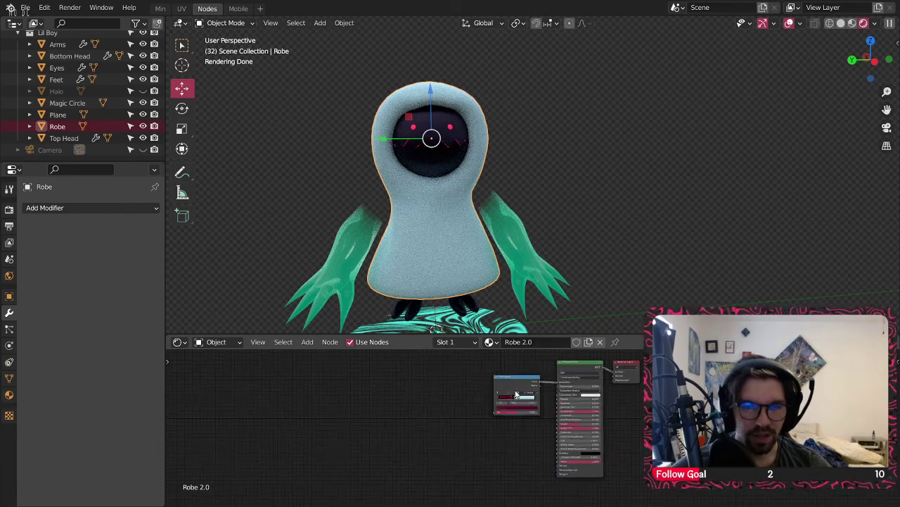
{"action": "left_click_drag", "start_coordinate": [509, 375], "coordinate": [511, 377]}
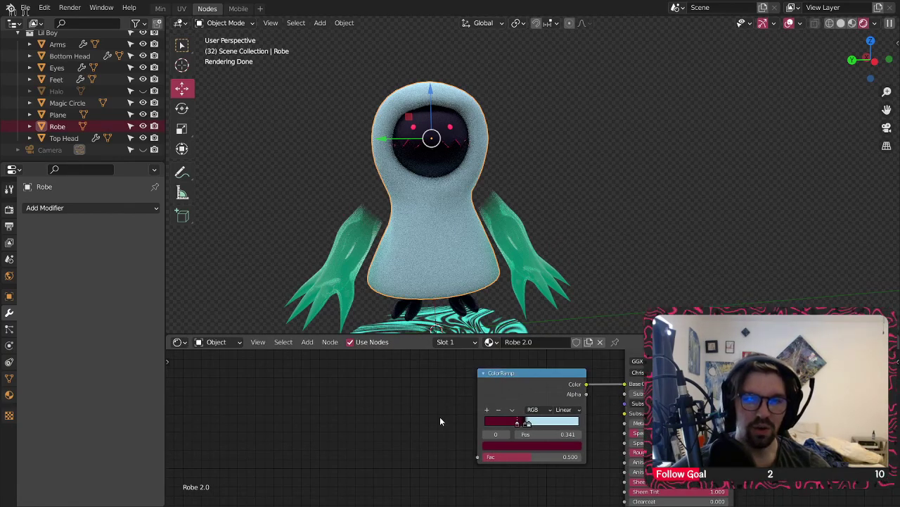
{"action": "middle_click_drag", "start_coordinate": [439, 415], "coordinate": [475, 395]}
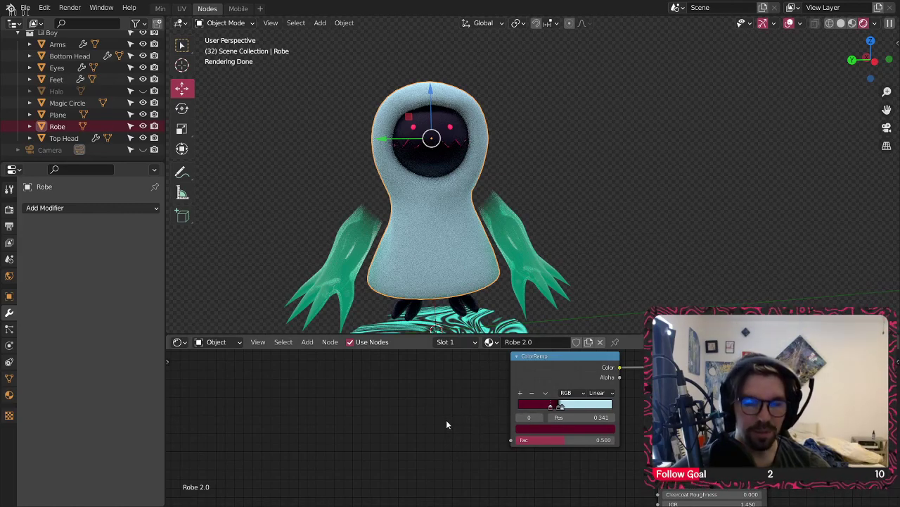
{"action": "left_click", "coordinate": [307, 343]}
{"action": "mouse_move", "coordinate": [338, 397]}
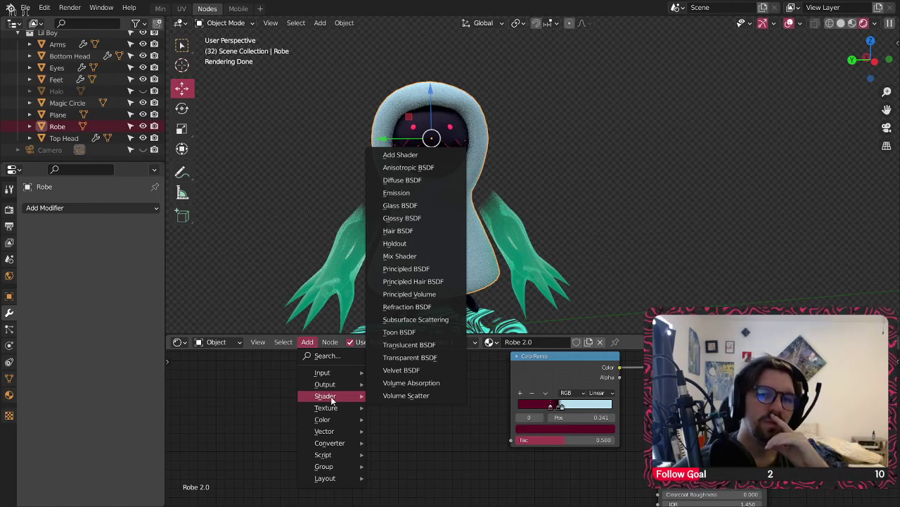
{"action": "mouse_move", "coordinate": [324, 411]}
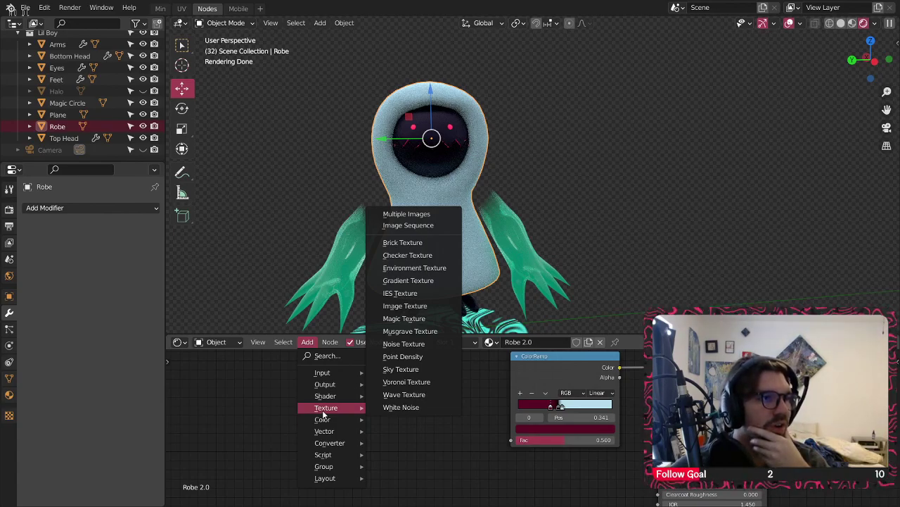
- Move the ColorRamp's black color stop just past the light blue one
{"action": "scroll", "coordinate": [558, 412], "scroll_direction": "up", "scroll_amount": 4}
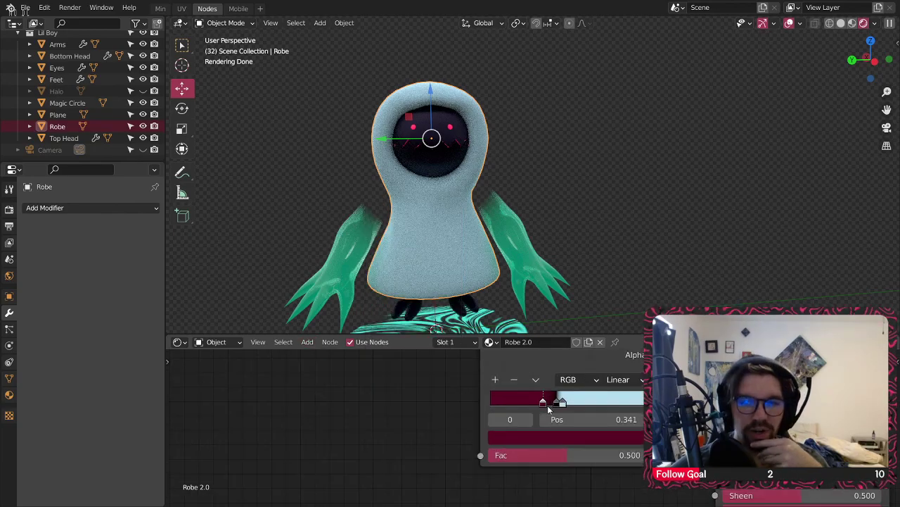
{"action": "mouse_move", "coordinate": [561, 403]}
{"action": "left_mouse_down"}
{"action": "mouse_move", "coordinate": [573, 403]}
{"action": "mouse_move", "coordinate": [561, 406]}
{"action": "left_mouse_up"}
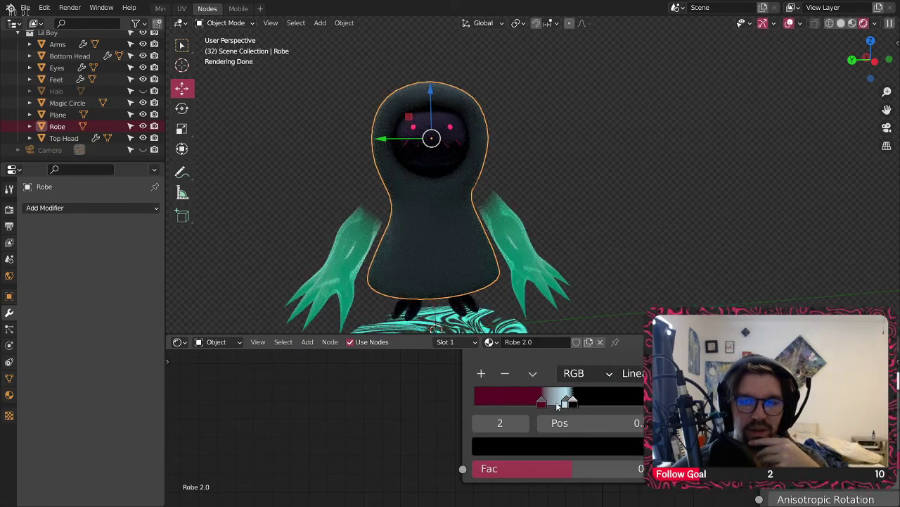
{"action": "middle_click_drag", "start_coordinate": [332, 398], "coordinate": [394, 404]}
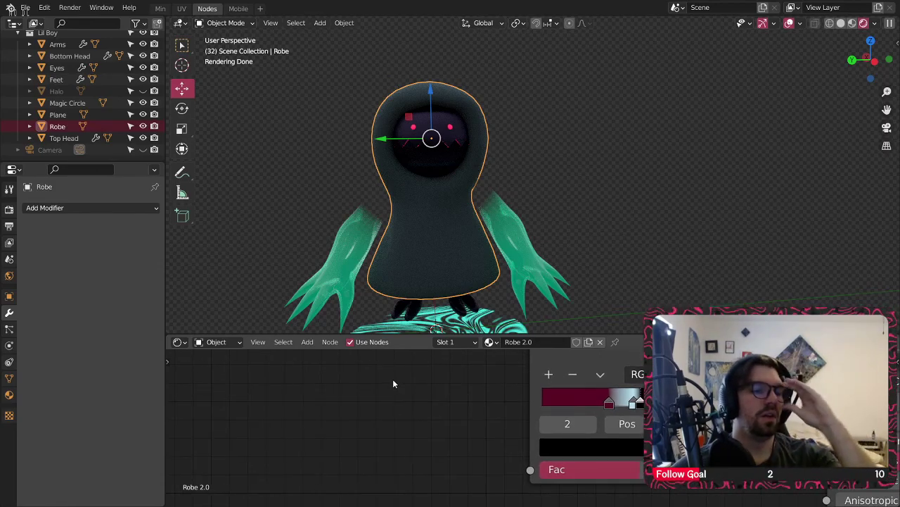
- Add a Musgrave Texture node and connect its Height output to the ColorRamp's Fac input
{"action": "left_click", "coordinate": [308, 342]}
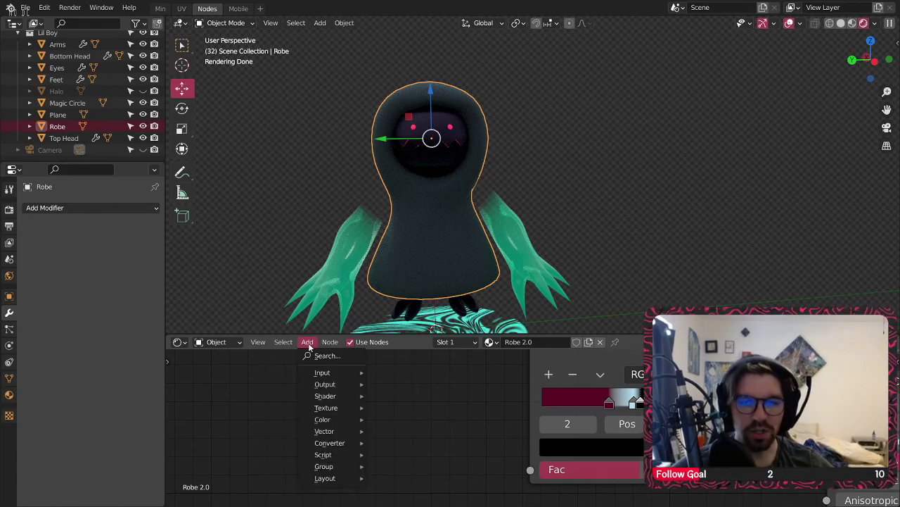
{"action": "mouse_move", "coordinate": [334, 409]}
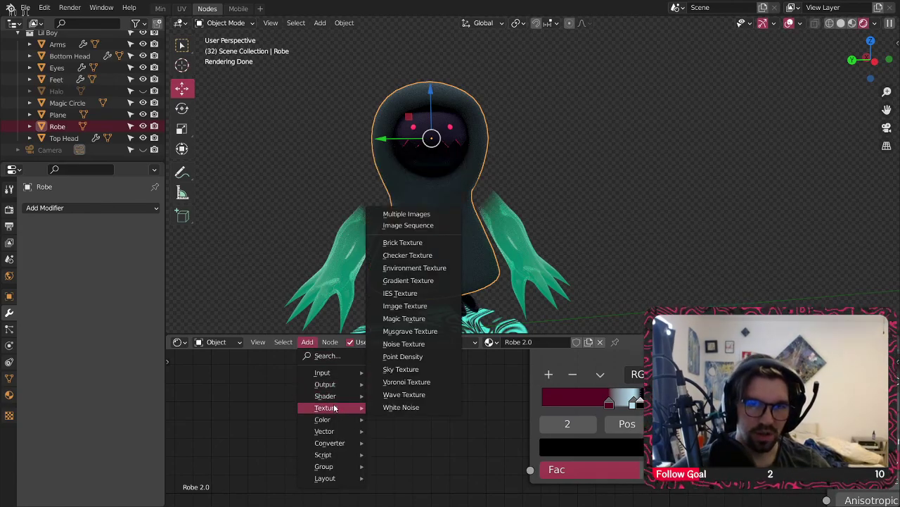
{"action": "left_click", "coordinate": [410, 331]}
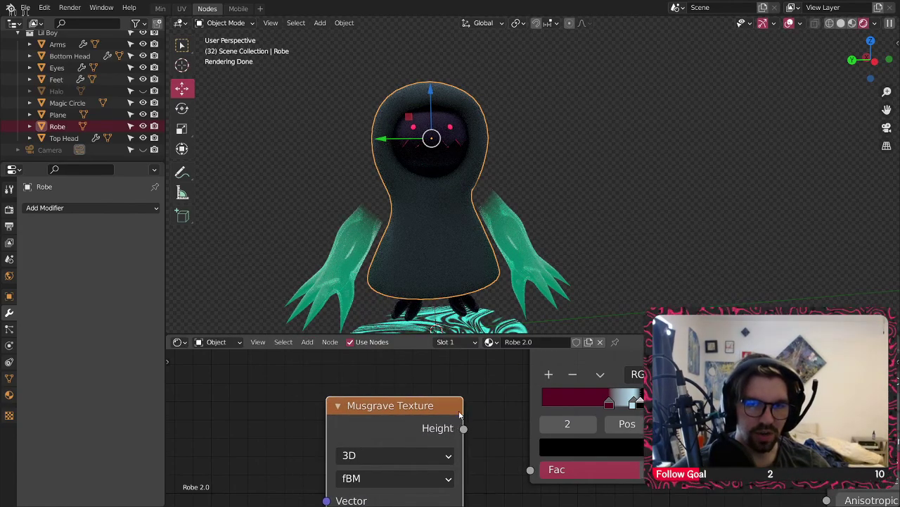
{"action": "left_click", "coordinate": [420, 393]}
{"action": "left_click_drag", "start_coordinate": [541, 447], "coordinate": [539, 444]}
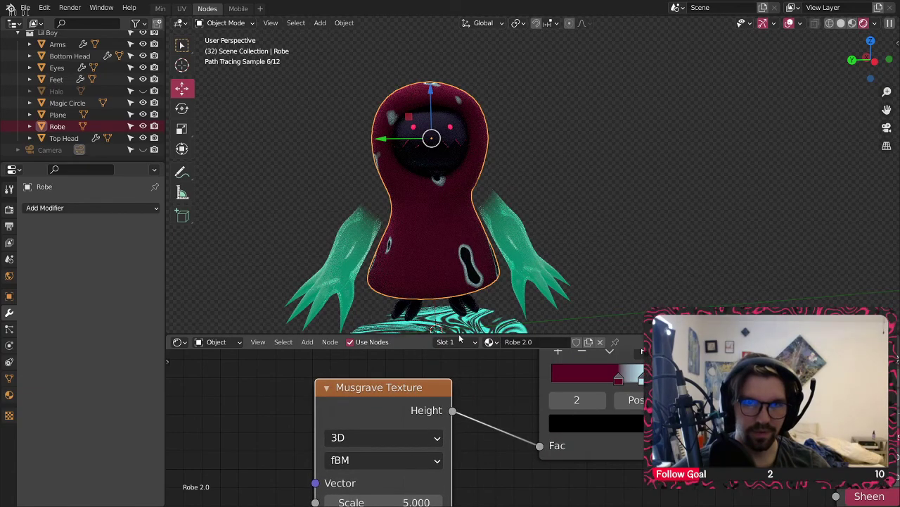
- Set the Musgrave texture's Detail to 5 and its Dimension to 0.75
{"action": "scroll", "coordinate": [438, 250], "scroll_direction": "up", "scroll_amount": 2}
{"action": "middle_click_drag", "start_coordinate": [493, 450], "coordinate": [498, 380]}
{"action": "scroll", "coordinate": [479, 422], "scroll_direction": "up", "scroll_amount": 3}
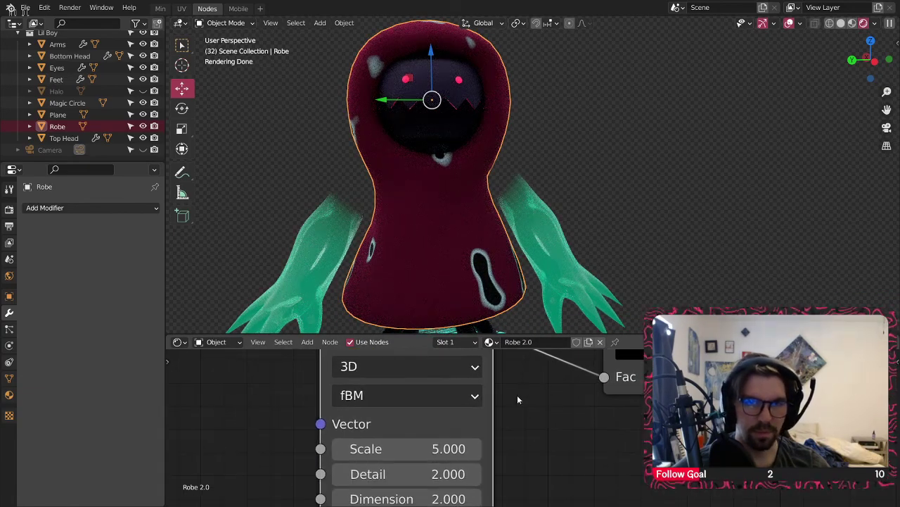
{"action": "middle_click_drag", "start_coordinate": [457, 301], "coordinate": [504, 301]}
{"action": "middle_click_drag", "start_coordinate": [503, 422], "coordinate": [504, 383]}
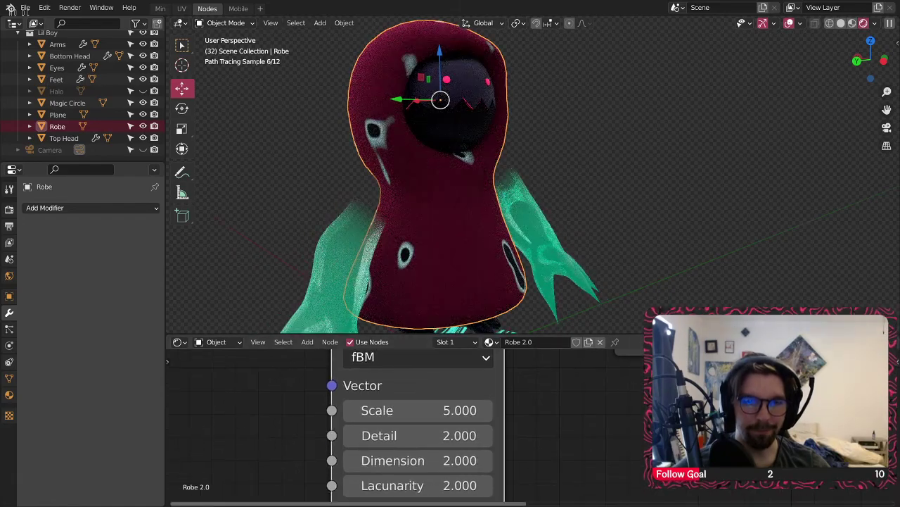
{"action": "middle_click_drag", "start_coordinate": [514, 461], "coordinate": [522, 426]}
{"action": "left_click", "coordinate": [460, 405]}
{"action": "type", "text": "5"}
{"action": "key", "text": "Return"}
{"action": "left_click", "coordinate": [489, 423]}
{"action": "type", "text": ".75"}
{"action": "key", "text": "Return"}
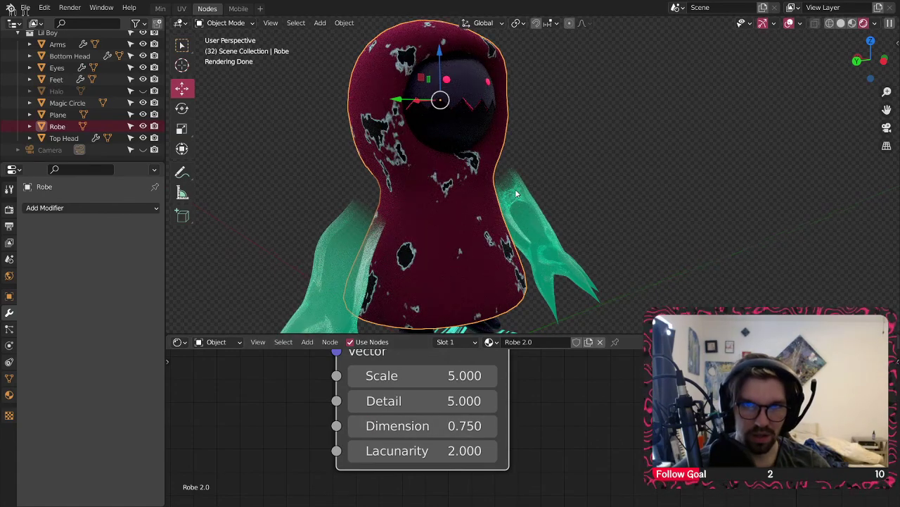
- Set the Musgrave texture's Scale to 10
{"action": "middle_click_drag", "start_coordinate": [517, 189], "coordinate": [492, 194]}
{"action": "left_click", "coordinate": [386, 382]}
{"action": "type", "text": "1"}
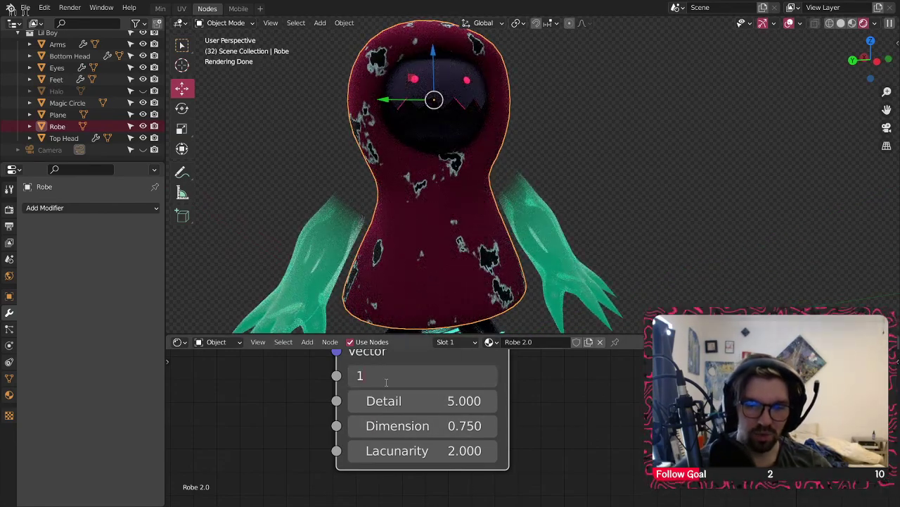
{"action": "type", "text": "0"}
{"action": "key", "text": "Return"}
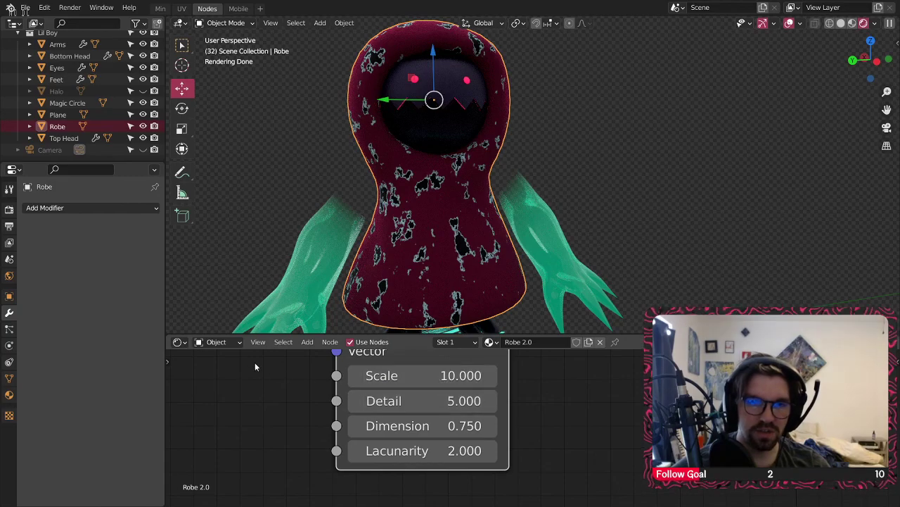
- Reposition the ColorRamp's color stops, placing the crimson stop at 0.464 to narrow the light blue band before black
{"action": "scroll", "coordinate": [255, 363], "scroll_direction": "down", "scroll_amount": 6}
{"action": "middle_click_drag", "start_coordinate": [532, 389], "coordinate": [453, 452]}
{"action": "middle_click_drag", "start_coordinate": [492, 423], "coordinate": [502, 450]}
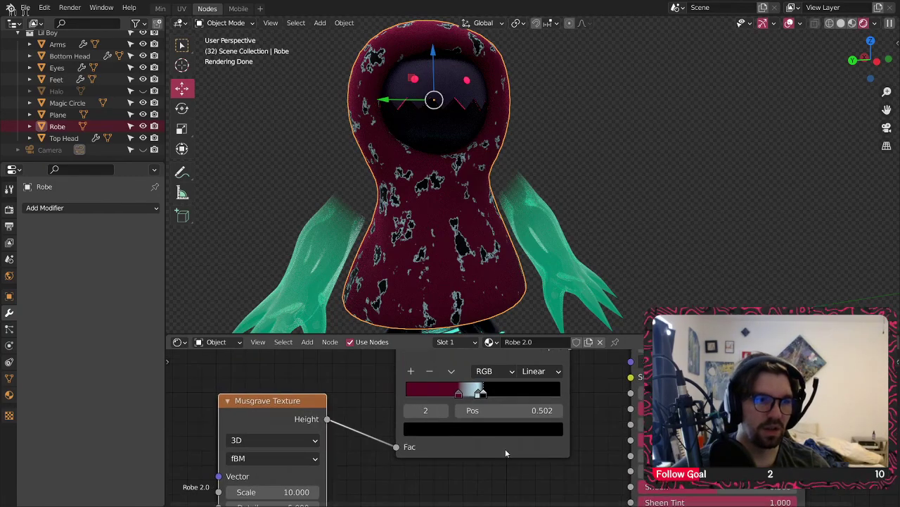
{"action": "scroll", "coordinate": [502, 454], "scroll_direction": "up", "scroll_amount": 4}
{"action": "left_click_drag", "start_coordinate": [464, 412], "coordinate": [497, 410]}
{"action": "left_click_drag", "start_coordinate": [417, 411], "coordinate": [454, 406]}
- Add a Texture Coordinate node in front of the Musgrave Texture node
{"action": "scroll", "coordinate": [438, 260], "scroll_direction": "down", "scroll_amount": 4}
{"action": "middle_click_drag", "start_coordinate": [434, 239], "coordinate": [253, 245]}
{"action": "middle_click_drag", "start_coordinate": [208, 428], "coordinate": [525, 436]}
{"action": "middle_click_drag", "start_coordinate": [349, 425], "coordinate": [590, 379]}
{"action": "left_click", "coordinate": [307, 341]}
{"action": "mouse_move", "coordinate": [333, 374]}
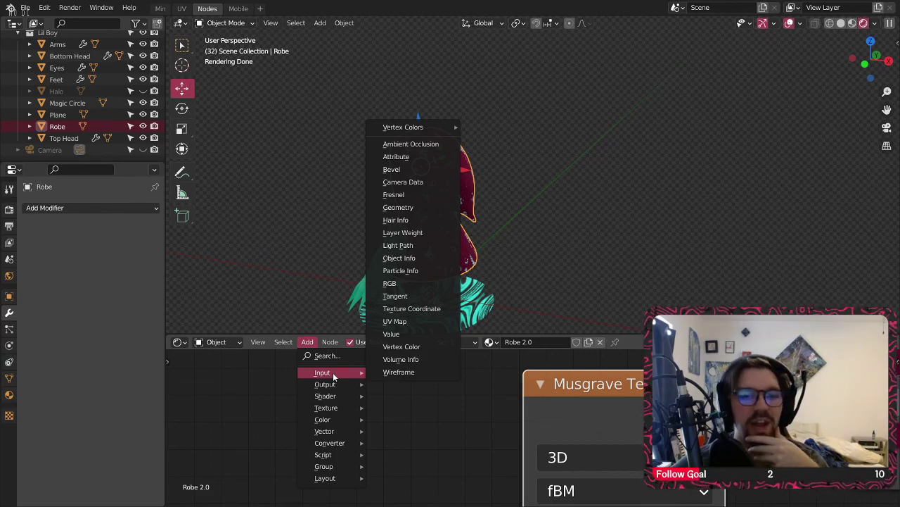
{"action": "mouse_move", "coordinate": [346, 407]}
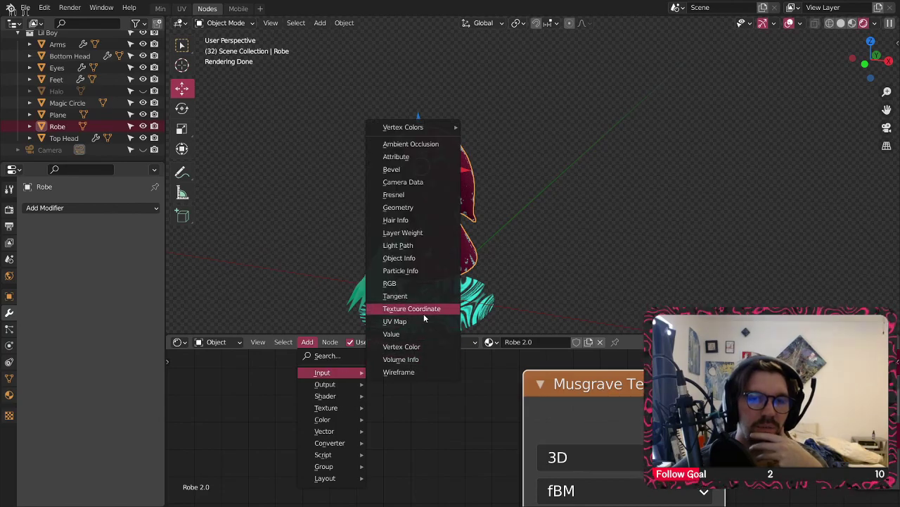
{"action": "left_click", "coordinate": [422, 314]}
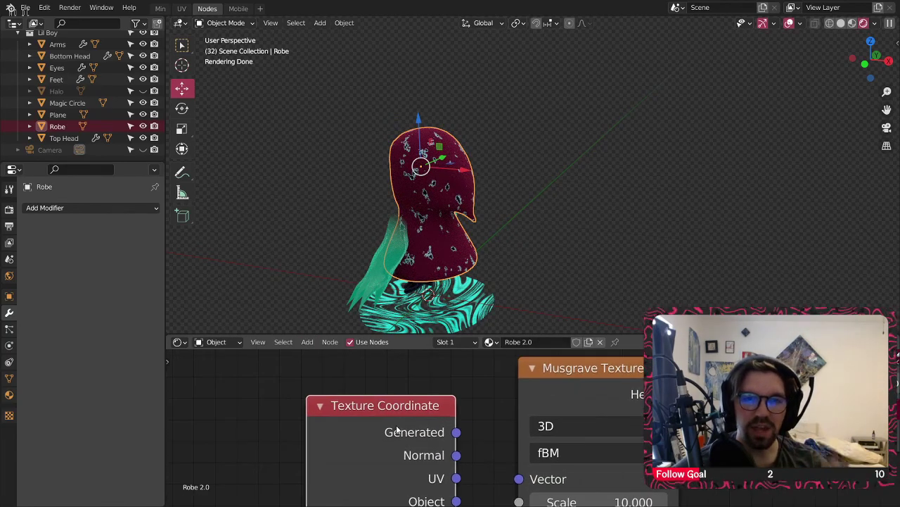
{"action": "scroll", "coordinate": [410, 432], "scroll_direction": "down", "scroll_amount": 1}
{"action": "middle_click_drag", "start_coordinate": [410, 432], "coordinate": [444, 380]}
{"action": "left_click_drag", "start_coordinate": [453, 357], "coordinate": [316, 365]}
- Connect the Texture Coordinate node's Object output to the Musgrave texture's Vector input
{"action": "left_click_drag", "start_coordinate": [350, 445], "coordinate": [536, 420]}
{"action": "scroll", "coordinate": [440, 414], "scroll_direction": "down", "scroll_amount": 4}
{"action": "middle_click_drag", "start_coordinate": [426, 407], "coordinate": [490, 421]}
{"action": "left_click_drag", "start_coordinate": [415, 393], "coordinate": [385, 380]}
- Set the Musgrave texture's Scale to 1 and check the pattern on the front of the robe
{"action": "middle_click_drag", "start_coordinate": [576, 427], "coordinate": [380, 358]}
{"action": "left_click", "coordinate": [440, 382]}
{"action": "type", "text": "1"}
{"action": "key", "text": "Return"}
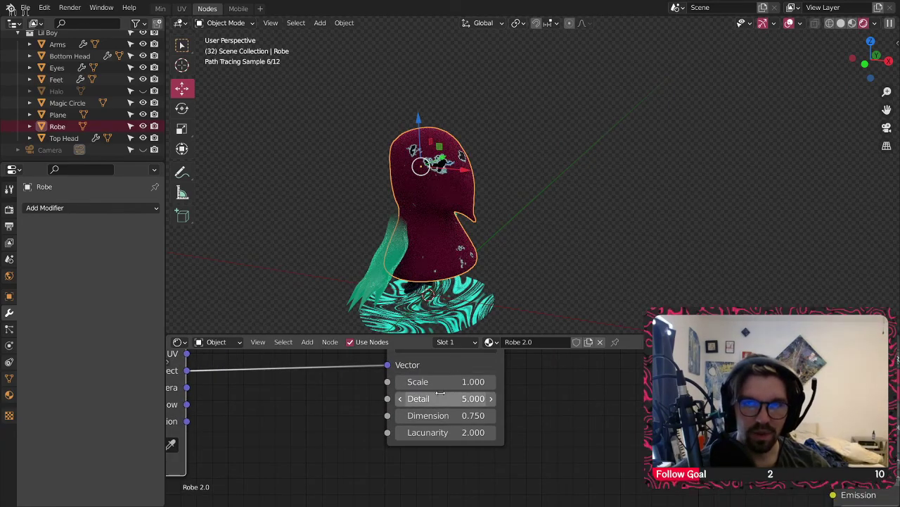
{"action": "scroll", "coordinate": [417, 203], "scroll_direction": "up", "scroll_amount": 5}
{"action": "mouse_move", "coordinate": [403, 190]}
{"action": "middle_mouse_down"}
{"action": "mouse_move", "coordinate": [241, 178]}
{"action": "mouse_move", "coordinate": [844, 169]}
{"action": "middle_mouse_up"}
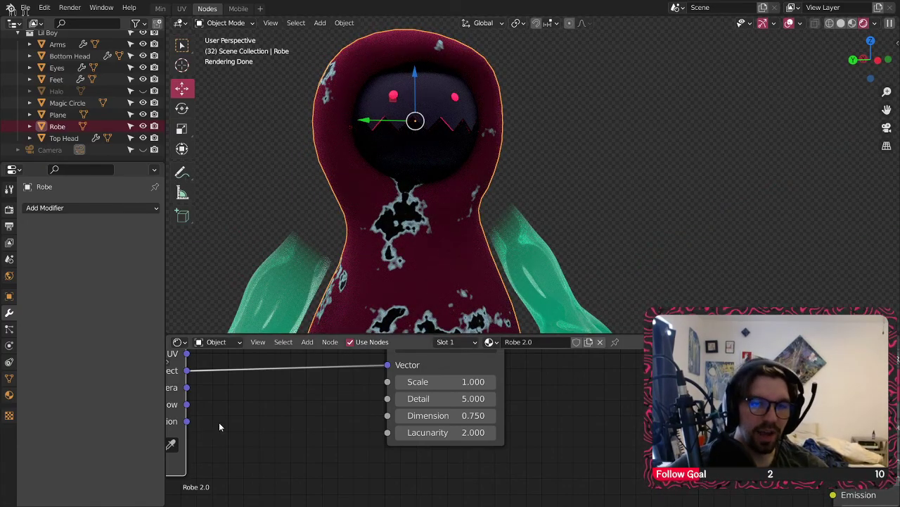
- Move the Texture Coordinate node farther away from the Musgrave Texture node to leave room between them
{"action": "middle_click_drag", "start_coordinate": [233, 428], "coordinate": [328, 486]}
{"action": "middle_click_drag", "start_coordinate": [330, 401], "coordinate": [354, 422]}
{"action": "left_click_drag", "start_coordinate": [272, 387], "coordinate": [252, 353]}
{"action": "middle_click_drag", "start_coordinate": [406, 143], "coordinate": [417, 204]}
{"action": "scroll", "coordinate": [418, 211], "scroll_direction": "down", "scroll_amount": 4}
{"action": "middle_click_drag", "start_coordinate": [469, 219], "coordinate": [443, 211]}
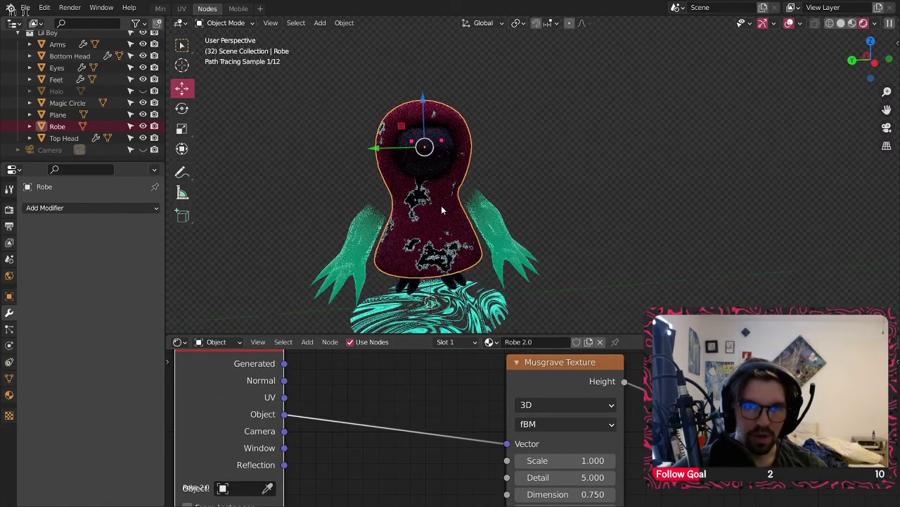
{"action": "scroll", "coordinate": [438, 203], "scroll_direction": "up", "scroll_amount": 4}
{"action": "middle_click_drag", "start_coordinate": [524, 423], "coordinate": [419, 368]}
{"action": "mouse_move", "coordinate": [363, 412]}
{"action": "middle_mouse_down"}
{"action": "mouse_move", "coordinate": [425, 422]}
{"action": "mouse_move", "coordinate": [532, 462]}
{"action": "middle_mouse_up"}
{"action": "scroll", "coordinate": [471, 421], "scroll_direction": "down", "scroll_amount": 1}
{"action": "mouse_move", "coordinate": [471, 422]}
{"action": "middle_mouse_down"}
{"action": "mouse_move", "coordinate": [544, 458]}
{"action": "mouse_move", "coordinate": [593, 460]}
{"action": "middle_mouse_up"}
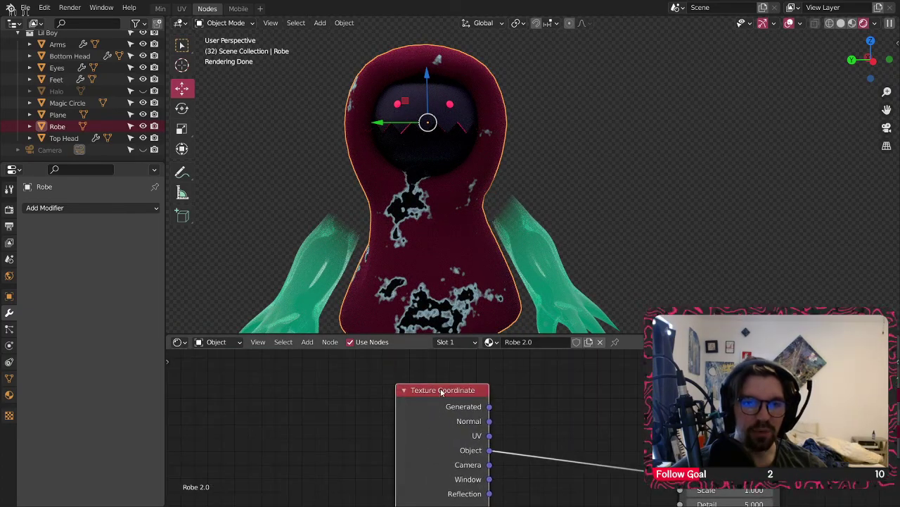
{"action": "left_click_drag", "start_coordinate": [442, 391], "coordinate": [392, 371]}
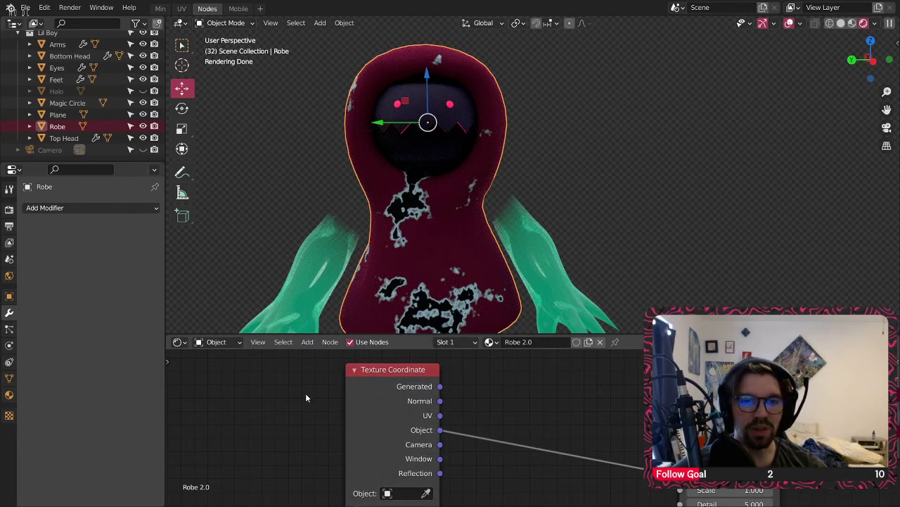
{"action": "left_click", "coordinate": [307, 341]}
{"action": "mouse_move", "coordinate": [322, 374]}
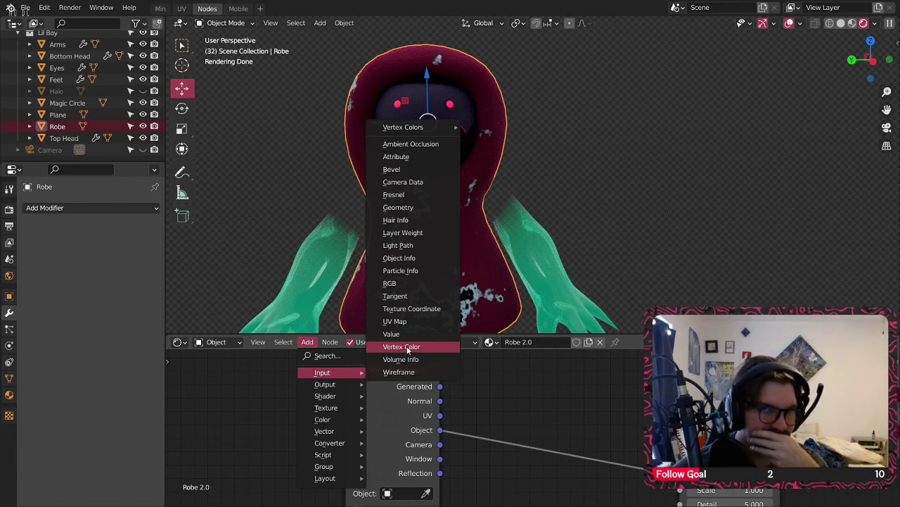
{"action": "left_click", "coordinate": [420, 156]}
{"action": "left_click", "coordinate": [242, 391]}
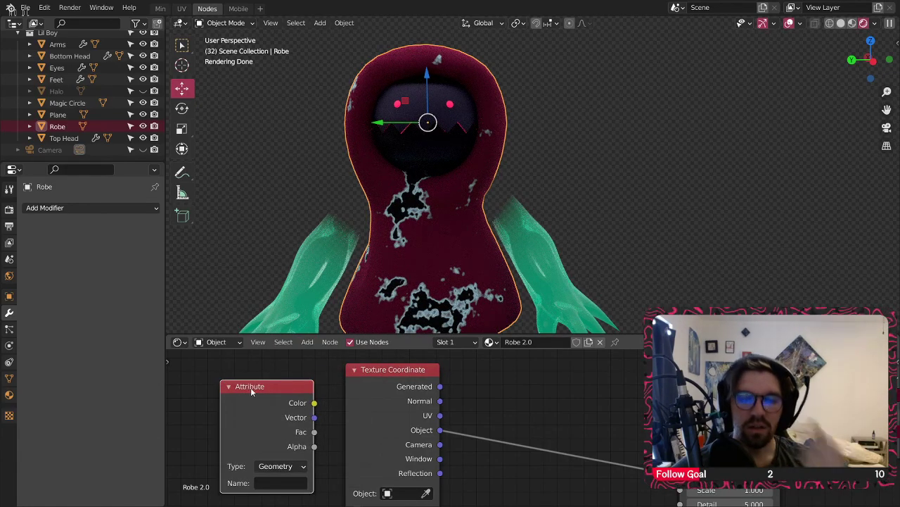
{"action": "key", "text": "x"}
{"action": "middle_click_drag", "start_coordinate": [475, 491], "coordinate": [457, 435]}
{"action": "left_click", "coordinate": [382, 436]}
{"action": "left_click", "coordinate": [432, 485]}
{"action": "left_click", "coordinate": [307, 341]}
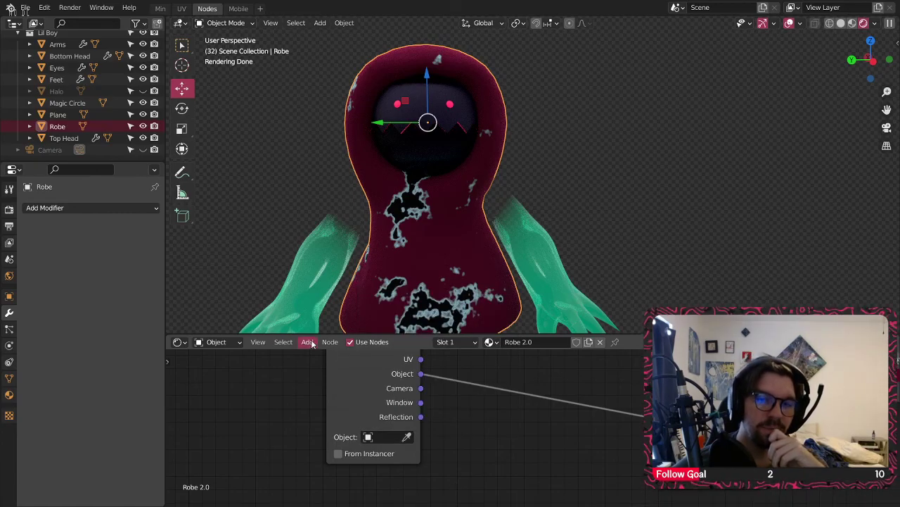
{"action": "mouse_move", "coordinate": [342, 395]}
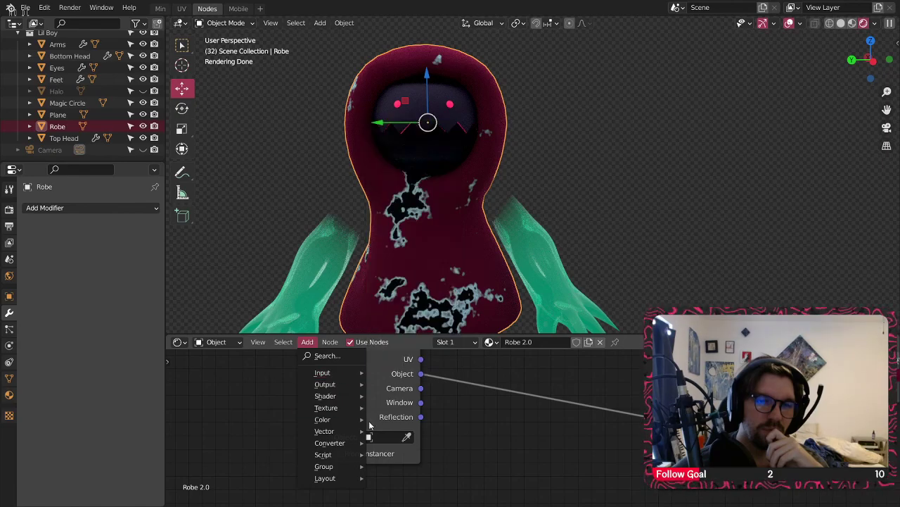
{"action": "mouse_move", "coordinate": [341, 433]}
{"action": "mouse_move", "coordinate": [331, 454]}
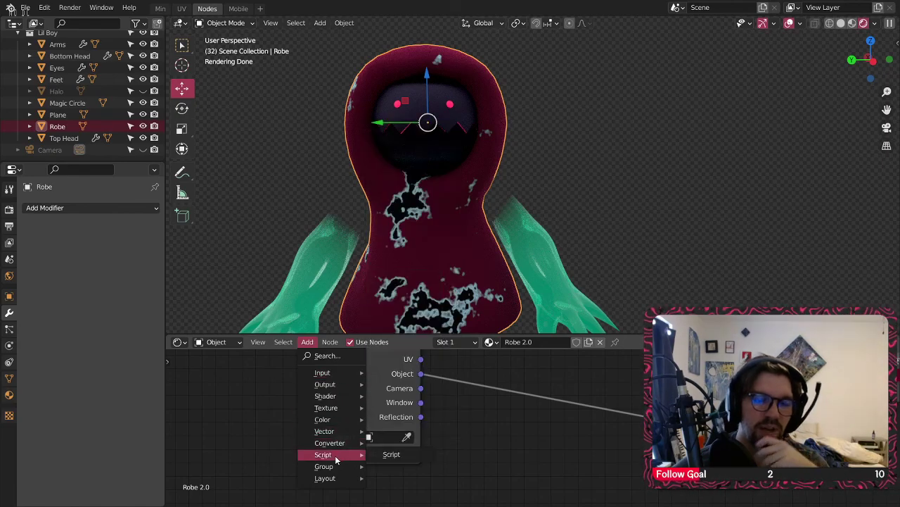
{"action": "middle_click_drag", "start_coordinate": [428, 102], "coordinate": [438, 108]}
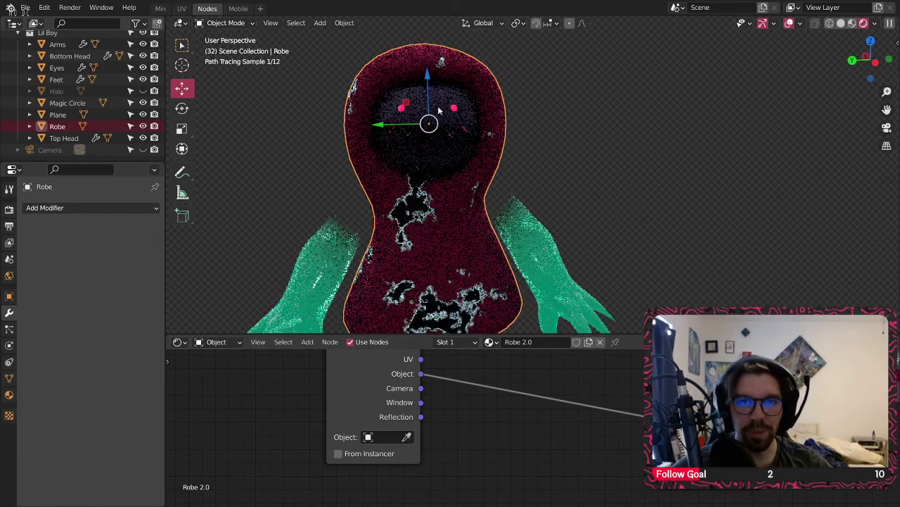
{"action": "middle_click_drag", "start_coordinate": [329, 124], "coordinate": [383, 140]}
{"action": "scroll", "coordinate": [456, 373], "scroll_direction": "down", "scroll_amount": 3}
- Switch the robe to Weight Paint mode and paint a diagonal streak down its front from the neck
{"action": "left_click", "coordinate": [225, 23]}
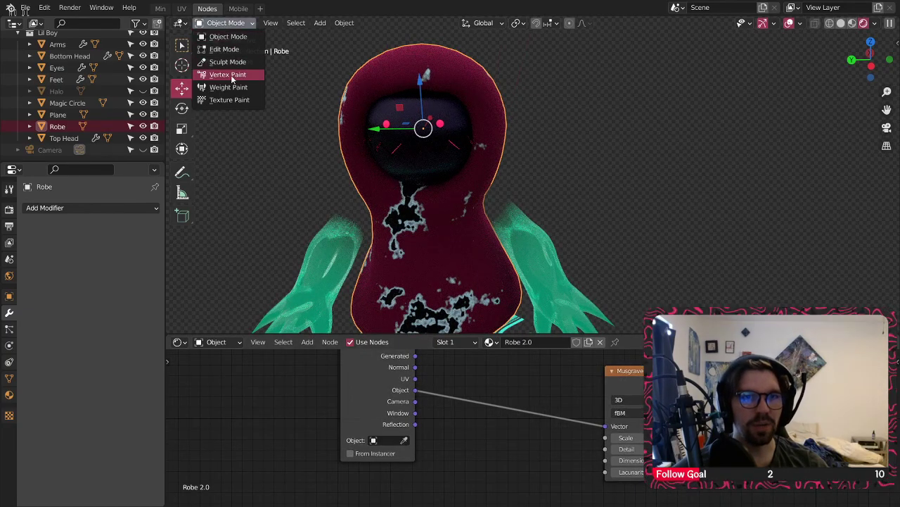
{"action": "left_click", "coordinate": [227, 87]}
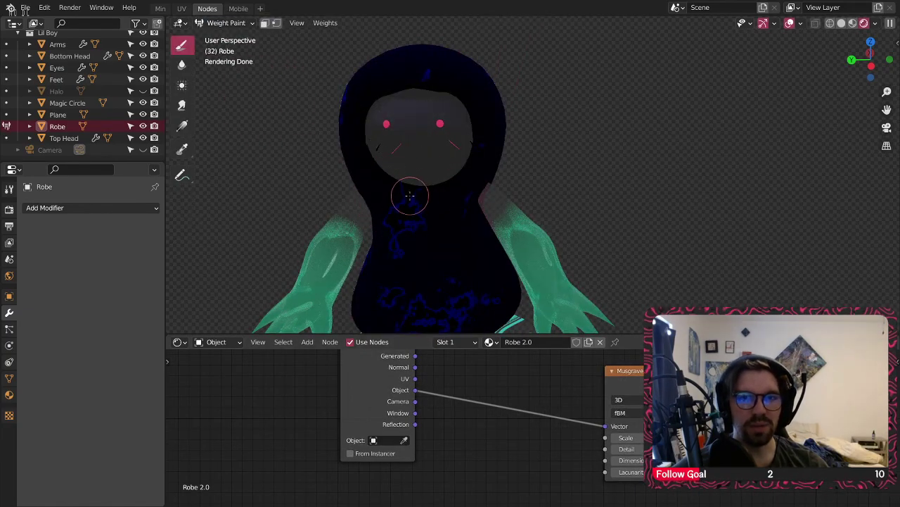
{"action": "left_click_drag", "start_coordinate": [402, 188], "coordinate": [448, 271]}
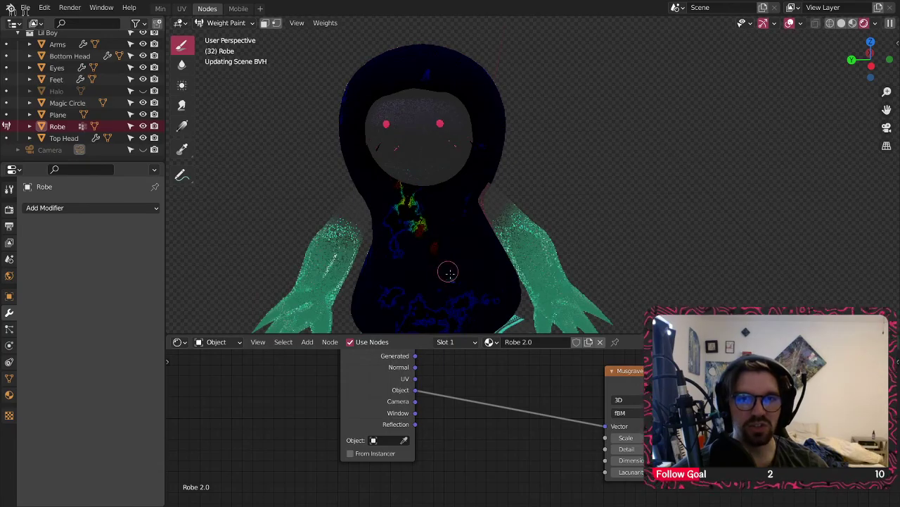
{"action": "left_click", "coordinate": [410, 176]}
{"action": "left_click", "coordinate": [410, 189]}
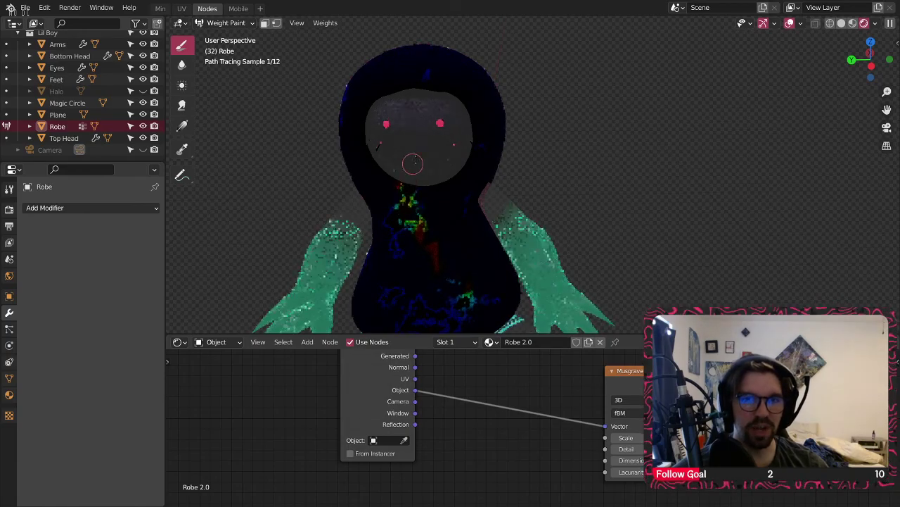
{"action": "scroll", "coordinate": [422, 167], "scroll_direction": "down", "scroll_amount": 2}
{"action": "mouse_move", "coordinate": [422, 168]}
{"action": "middle_mouse_down"}
{"action": "mouse_move", "coordinate": [430, 178]}
{"action": "mouse_move", "coordinate": [292, 171]}
{"action": "mouse_move", "coordinate": [438, 165]}
{"action": "mouse_move", "coordinate": [430, 169]}
{"action": "middle_mouse_up"}
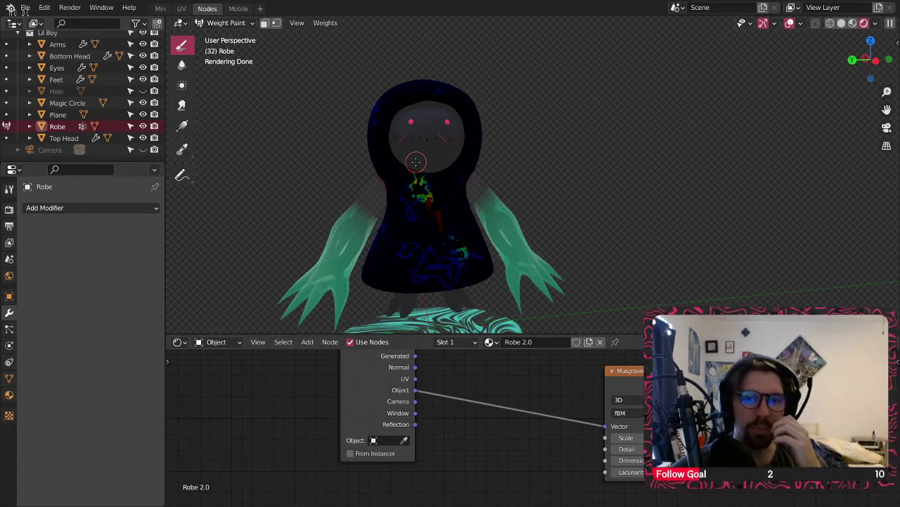
- Disconnect the ColorRamp's Color output from the Principled BSDF's Base Color
{"action": "middle_click_drag", "start_coordinate": [883, 351], "coordinate": [563, 407]}
{"action": "left_click_drag", "start_coordinate": [587, 379], "coordinate": [562, 382]}
{"action": "scroll", "coordinate": [561, 381], "scroll_direction": "down", "scroll_amount": 4}
{"action": "middle_click_drag", "start_coordinate": [568, 377], "coordinate": [538, 445]}
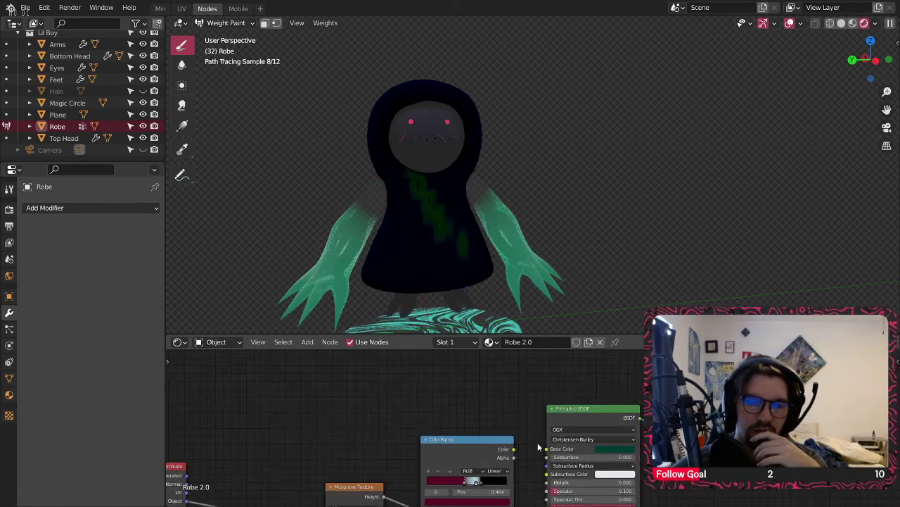
{"action": "scroll", "coordinate": [514, 407], "scroll_direction": "up", "scroll_amount": 2, "text": "shift"}
- Add an Image Texture node and place it above the Principled BSDF node
{"action": "left_click", "coordinate": [308, 342]}
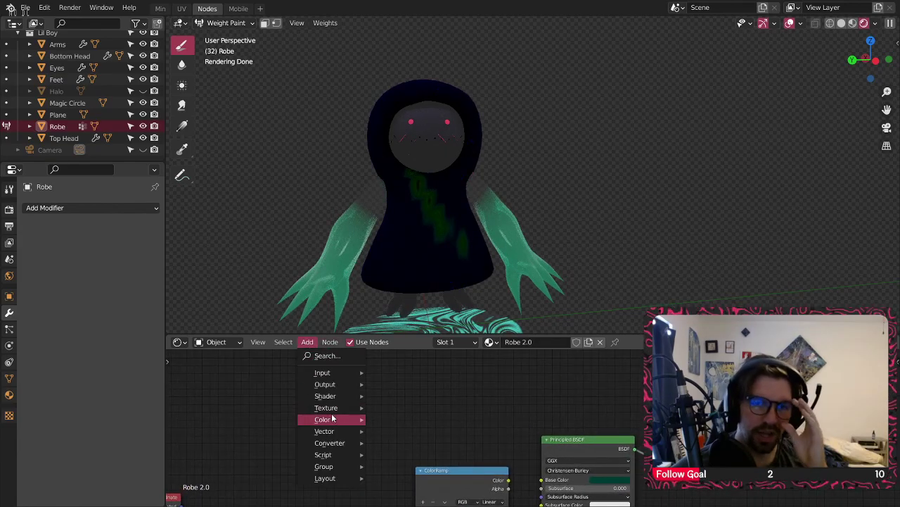
{"action": "mouse_move", "coordinate": [331, 420]}
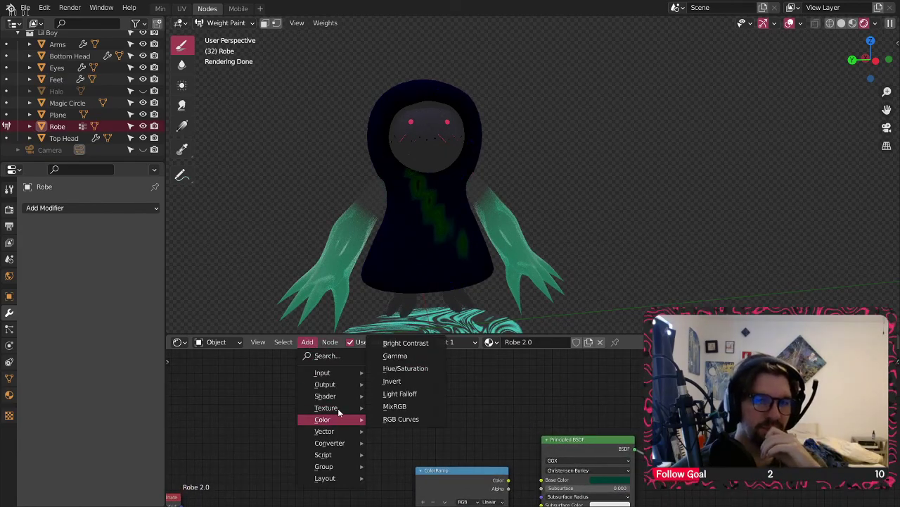
{"action": "left_click", "coordinate": [405, 306]}
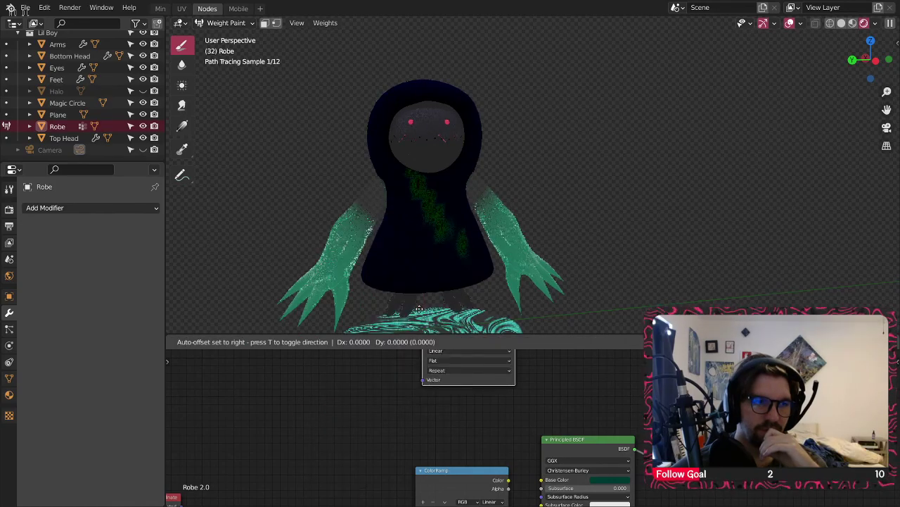
{"action": "left_click", "coordinate": [437, 360]}
{"action": "left_click_drag", "start_coordinate": [437, 359], "coordinate": [562, 353]}
- Create a new blank 1024 x 1024 px image named scar in the Image Texture node
{"action": "scroll", "coordinate": [496, 394], "scroll_direction": "up", "scroll_amount": 3}
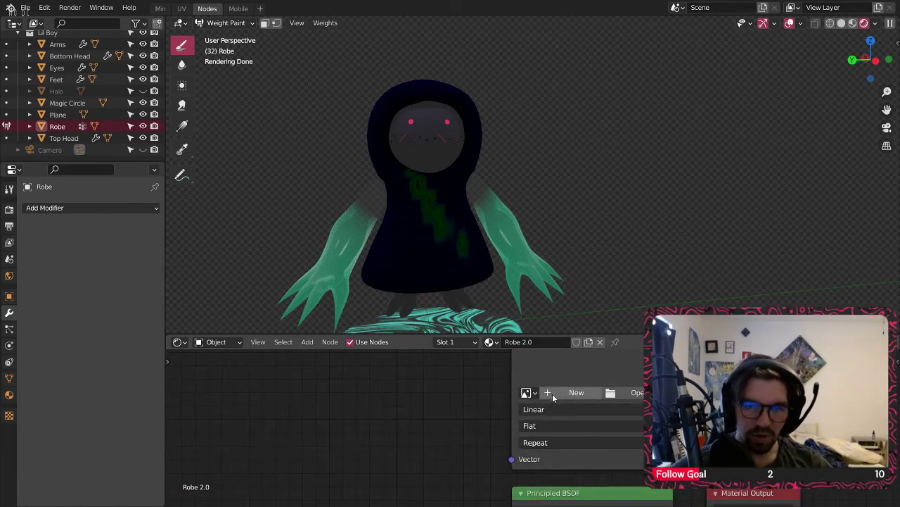
{"action": "left_click", "coordinate": [553, 394]}
{"action": "left_click", "coordinate": [585, 389]}
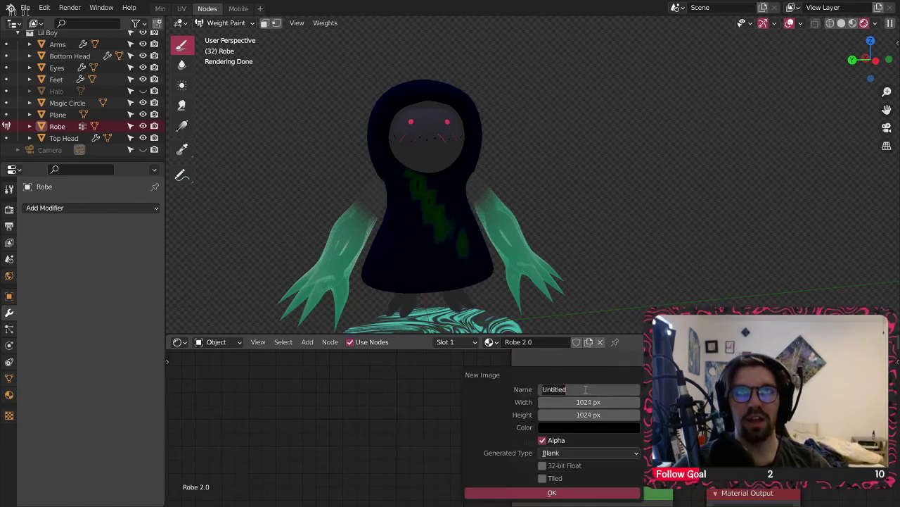
{"action": "type", "text": "scar"}
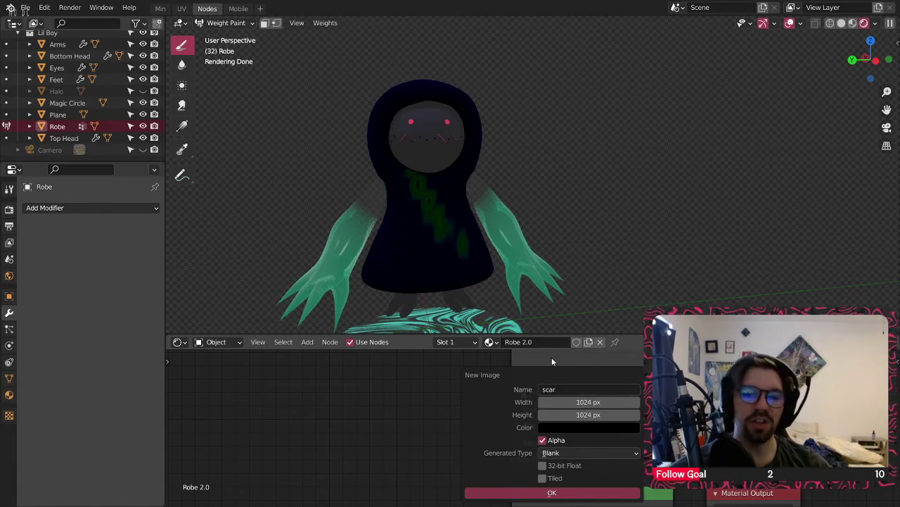
{"action": "left_click", "coordinate": [521, 492]}
{"action": "scroll", "coordinate": [422, 424], "scroll_direction": "down", "scroll_amount": 1}
{"action": "left_click_drag", "start_coordinate": [559, 360], "coordinate": [558, 497]}
- Switch the robe to Texture Paint mode and show the viewport's tool settings
{"action": "left_click", "coordinate": [225, 22]}
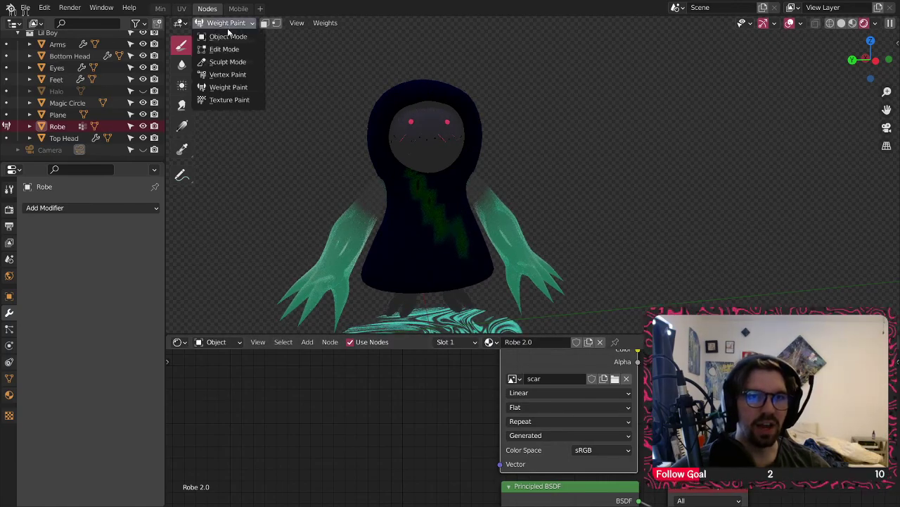
{"action": "left_click", "coordinate": [225, 100]}
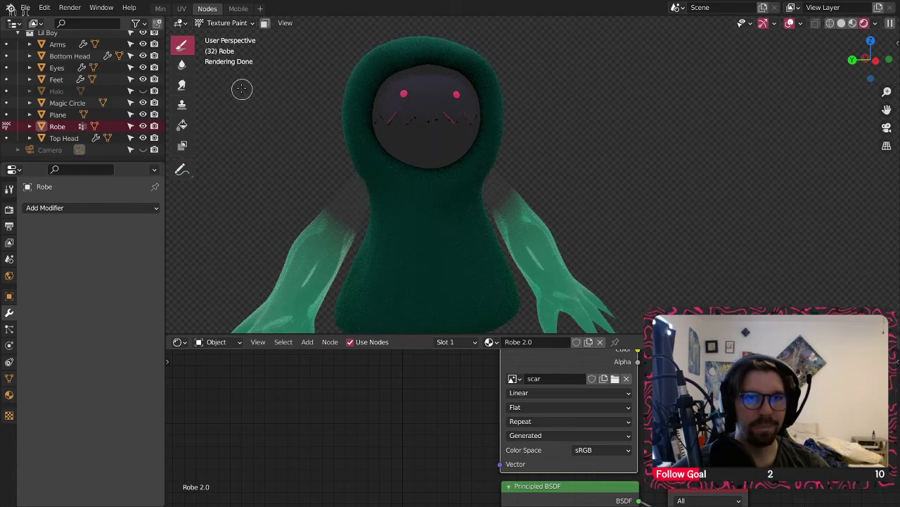
{"action": "right_click", "coordinate": [185, 24]}
{"action": "mouse_move", "coordinate": [204, 28]}
{"action": "left_click", "coordinate": [294, 45]}
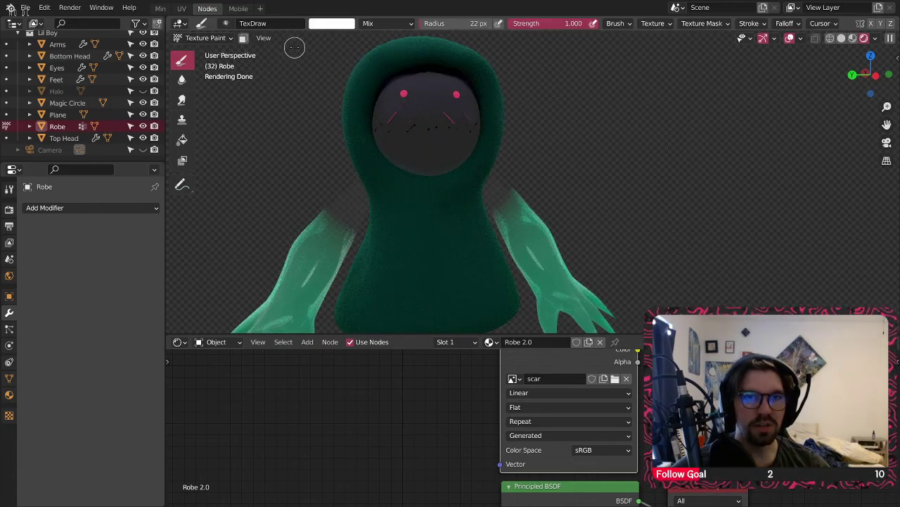
- Set the TexDraw brush color to red and its radius to 74 px
{"action": "left_click", "coordinate": [332, 23]}
{"action": "left_click_drag", "start_coordinate": [410, 39], "coordinate": [410, 78]}
{"action": "left_click", "coordinate": [359, 119]}
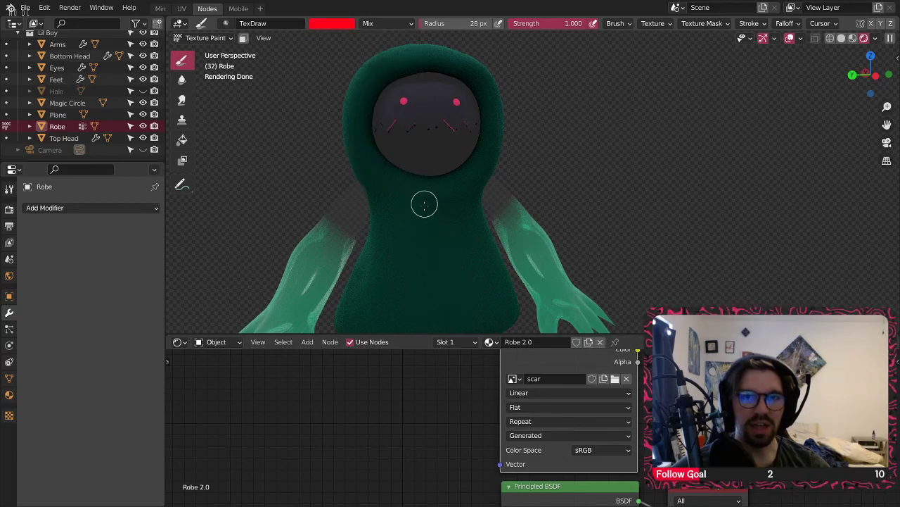
{"action": "scroll", "coordinate": [430, 197], "scroll_direction": "down", "scroll_amount": 3}
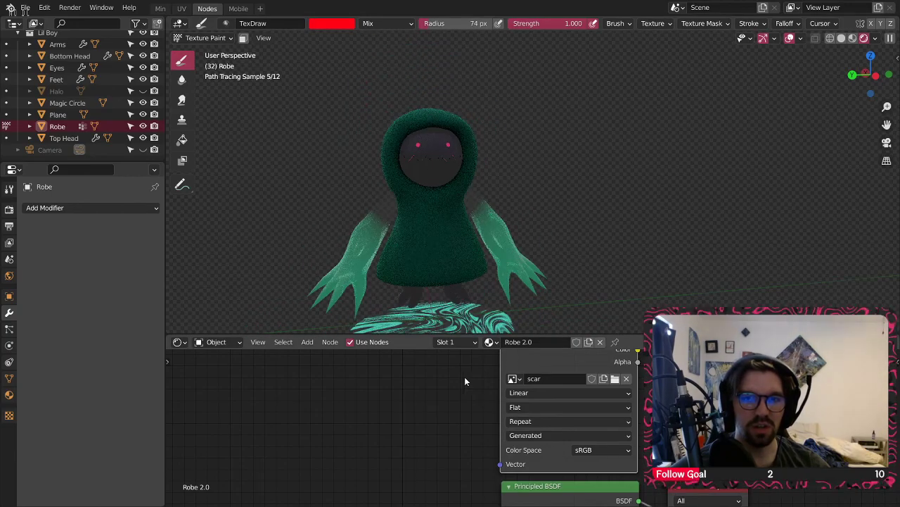
{"action": "middle_click_drag", "start_coordinate": [519, 355], "coordinate": [525, 406]}
{"action": "middle_click_drag", "start_coordinate": [452, 221], "coordinate": [238, 247]}
{"action": "scroll", "coordinate": [454, 426], "scroll_direction": "down", "scroll_amount": 6}
{"action": "middle_click_drag", "start_coordinate": [458, 472], "coordinate": [449, 403]}
{"action": "middle_click_drag", "start_coordinate": [469, 166], "coordinate": [603, 151]}
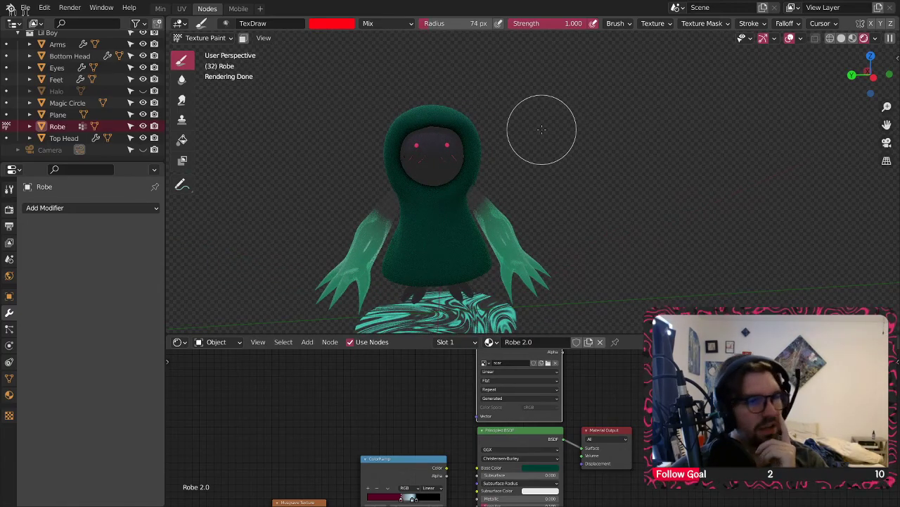
{"action": "scroll", "coordinate": [377, 224], "scroll_direction": "up", "scroll_amount": 3}
{"action": "middle_click_drag", "start_coordinate": [466, 195], "coordinate": [490, 164]}
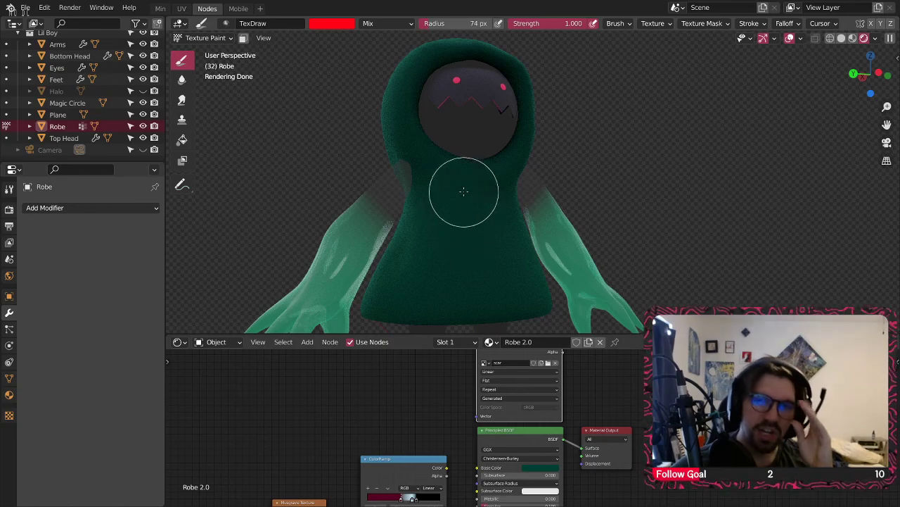
{"action": "mouse_move", "coordinate": [458, 194]}
{"action": "middle_mouse_down"}
{"action": "mouse_move", "coordinate": [462, 141]}
{"action": "mouse_move", "coordinate": [446, 161]}
{"action": "middle_mouse_up"}
{"action": "mouse_move", "coordinate": [449, 271]}
{"action": "middle_mouse_down"}
{"action": "mouse_move", "coordinate": [485, 181]}
{"action": "mouse_move", "coordinate": [462, 201]}
{"action": "mouse_move", "coordinate": [502, 176]}
{"action": "mouse_move", "coordinate": [458, 185]}
{"action": "middle_mouse_up"}
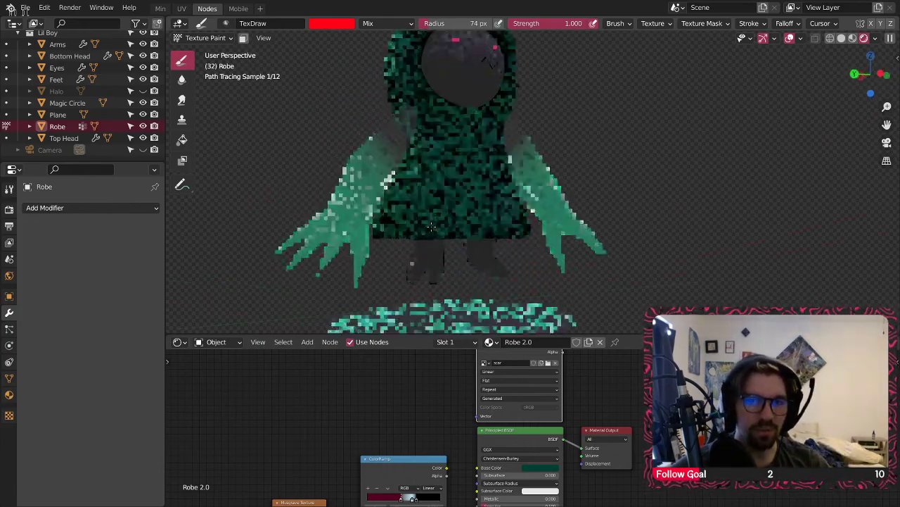
{"action": "scroll", "coordinate": [465, 211], "scroll_direction": "up", "scroll_amount": 2}
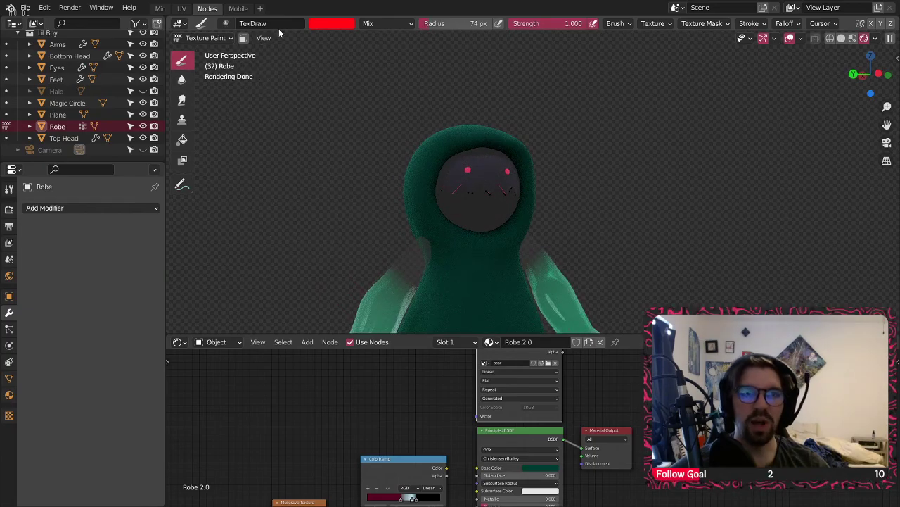
{"action": "left_click", "coordinate": [384, 23]}
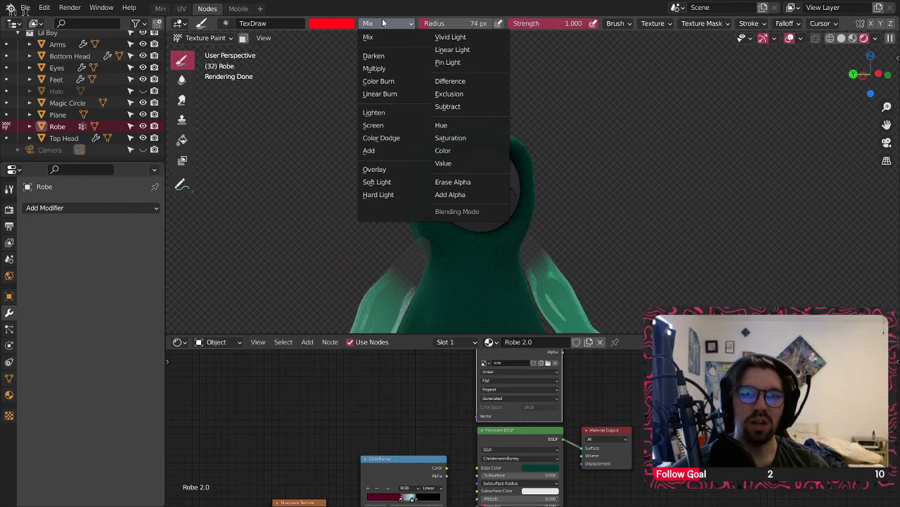
{"action": "middle_click_drag", "start_coordinate": [469, 271], "coordinate": [470, 205], "text": "shift"}
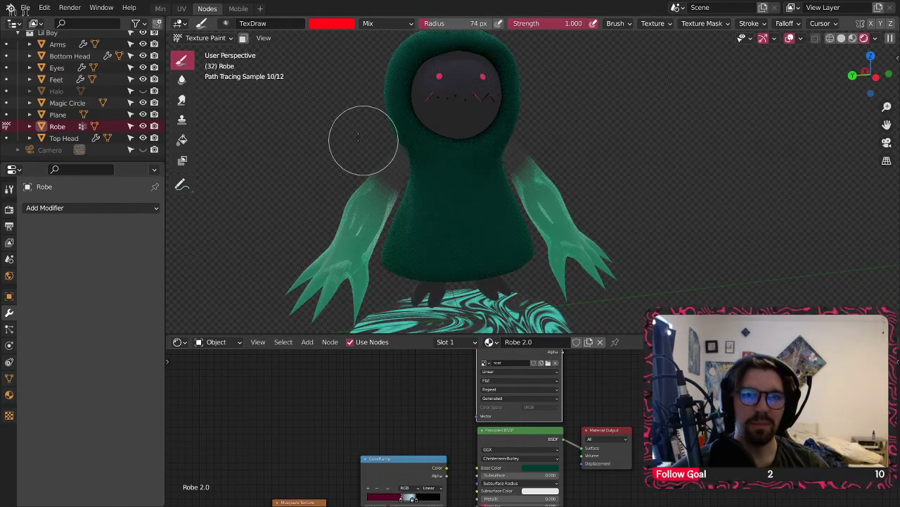
- Switch to the UV workspace and undo the recent red paint strokes on the robe
{"action": "left_click", "coordinate": [182, 9]}
{"action": "middle_click_drag", "start_coordinate": [642, 127], "coordinate": [635, 238], "text": "shift"}
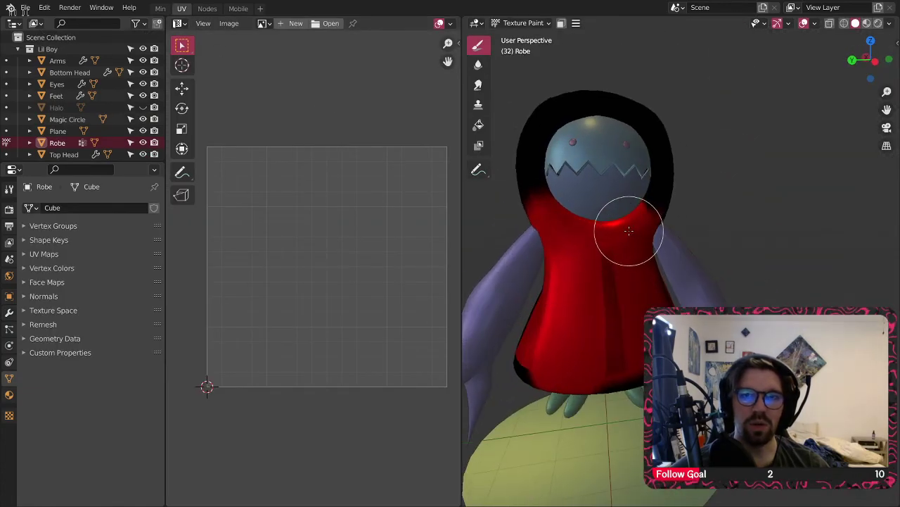
{"action": "key", "text": "ctrl+z"}
{"action": "key", "text": "ctrl+z"}
{"action": "key", "text": "ctrl+z"}
{"action": "key", "text": "ctrl+z"}
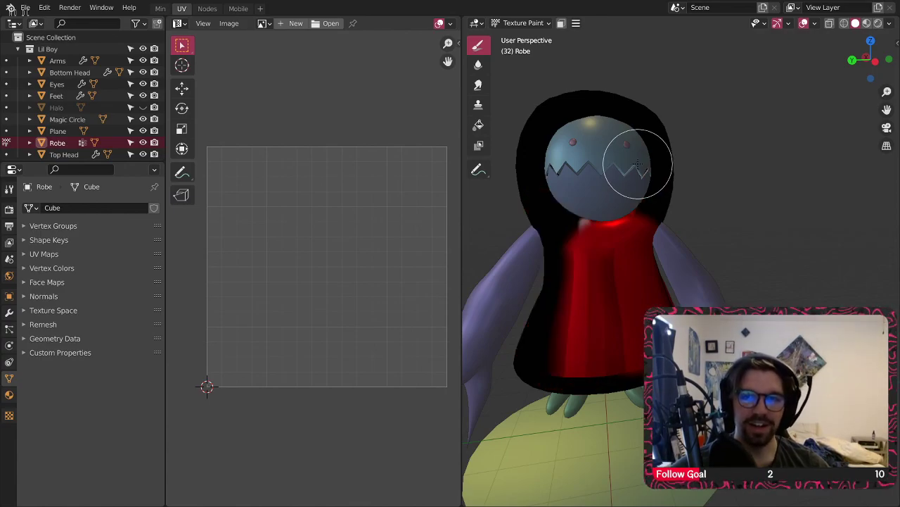
- Try a few red test strokes on the robe's chest and undo them
{"action": "mouse_move", "coordinate": [588, 214]}
{"action": "left_mouse_down"}
{"action": "mouse_move", "coordinate": [609, 272]}
{"action": "mouse_move", "coordinate": [605, 225]}
{"action": "mouse_move", "coordinate": [606, 273]}
{"action": "mouse_move", "coordinate": [596, 222]}
{"action": "left_mouse_up"}
{"action": "key", "text": "ctrl+z"}
{"action": "mouse_move", "coordinate": [597, 222]}
{"action": "middle_mouse_down"}
{"action": "mouse_move", "coordinate": [625, 228]}
{"action": "mouse_move", "coordinate": [556, 256]}
{"action": "mouse_move", "coordinate": [599, 280]}
{"action": "mouse_move", "coordinate": [616, 269]}
{"action": "middle_mouse_up"}
{"action": "key", "text": "ctrl+z"}
{"action": "mouse_move", "coordinate": [616, 200]}
{"action": "left_mouse_down"}
{"action": "mouse_move", "coordinate": [615, 223]}
{"action": "mouse_move", "coordinate": [591, 225]}
{"action": "mouse_move", "coordinate": [593, 256]}
{"action": "left_mouse_up"}
{"action": "mouse_move", "coordinate": [608, 253]}
{"action": "middle_mouse_down"}
{"action": "mouse_move", "coordinate": [524, 262]}
{"action": "mouse_move", "coordinate": [637, 246]}
{"action": "middle_mouse_up"}
{"action": "key", "text": "ctrl+z"}
- Put the robe in Edit Mode and examine its whole existing UV layout over the scar image
{"action": "left_click", "coordinate": [525, 24]}
{"action": "left_click", "coordinate": [524, 25]}
{"action": "left_click", "coordinate": [522, 24]}
{"action": "left_click", "coordinate": [521, 50]}
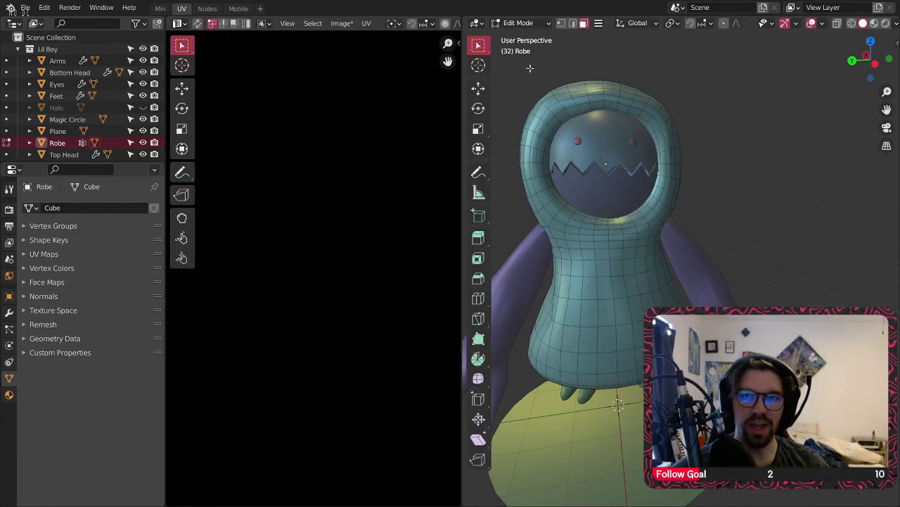
{"action": "scroll", "coordinate": [369, 190], "scroll_direction": "down", "scroll_amount": 6}
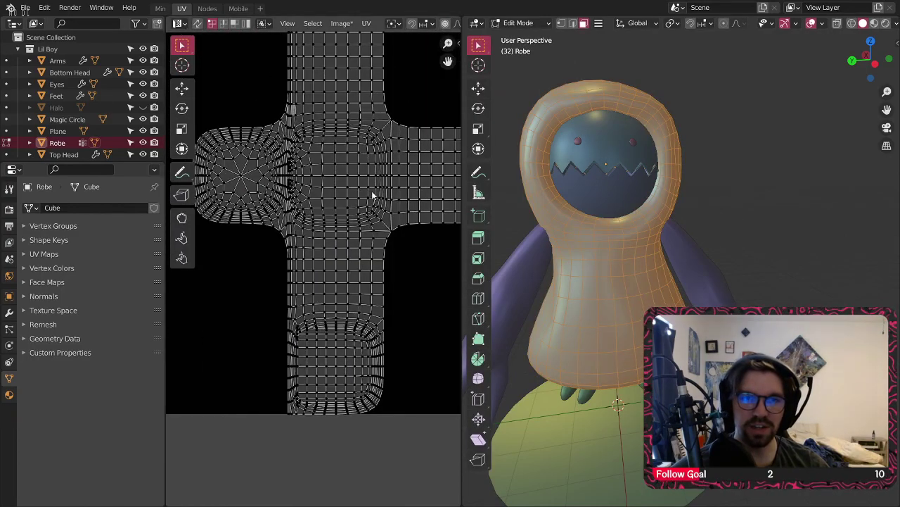
{"action": "middle_click_drag", "start_coordinate": [372, 190], "coordinate": [327, 208]}
{"action": "scroll", "coordinate": [317, 193], "scroll_direction": "up", "scroll_amount": 1}
{"action": "middle_click_drag", "start_coordinate": [323, 155], "coordinate": [339, 175], "text": "shift"}
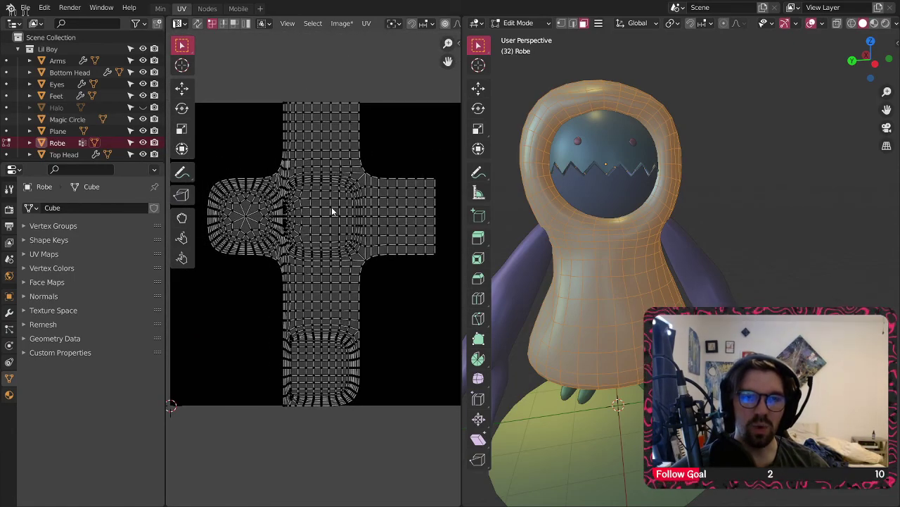
{"action": "middle_click_drag", "start_coordinate": [285, 218], "coordinate": [294, 224]}
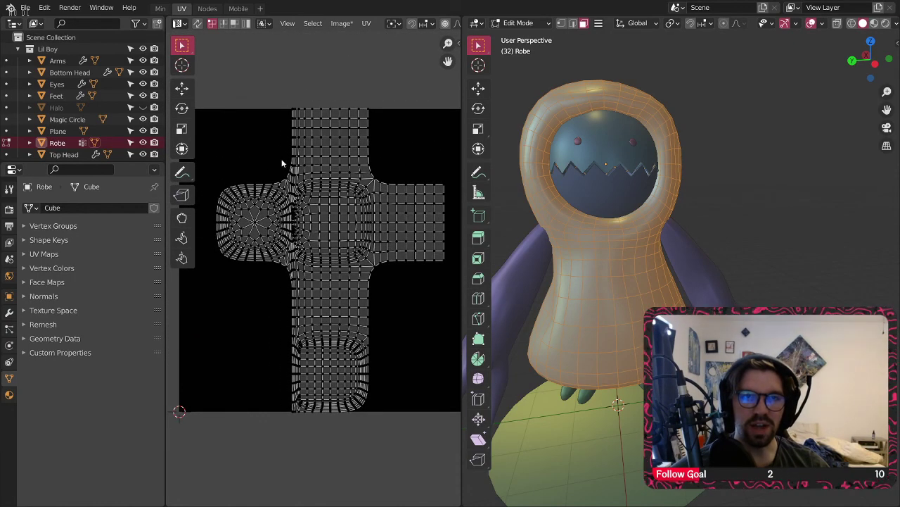
{"action": "left_click", "coordinate": [523, 28]}
{"action": "left_click", "coordinate": [520, 99]}
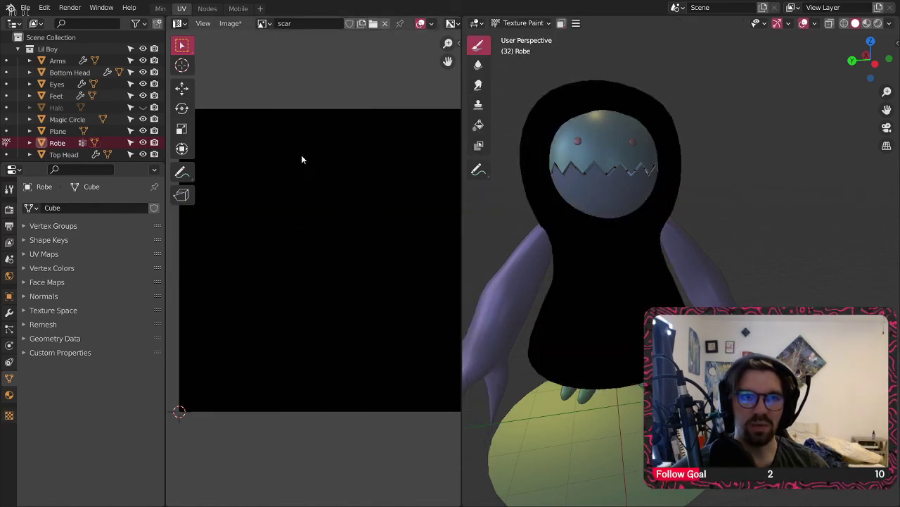
{"action": "left_click", "coordinate": [180, 23]}
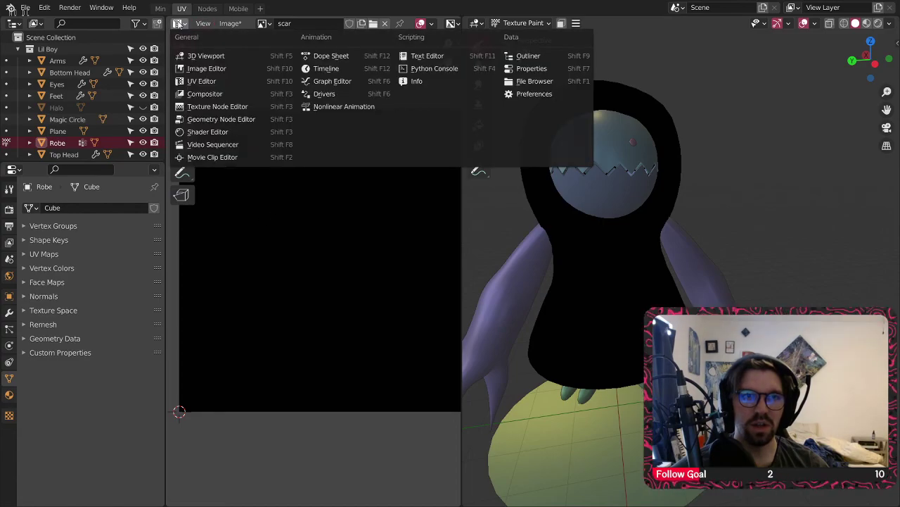
{"action": "left_click", "coordinate": [179, 25]}
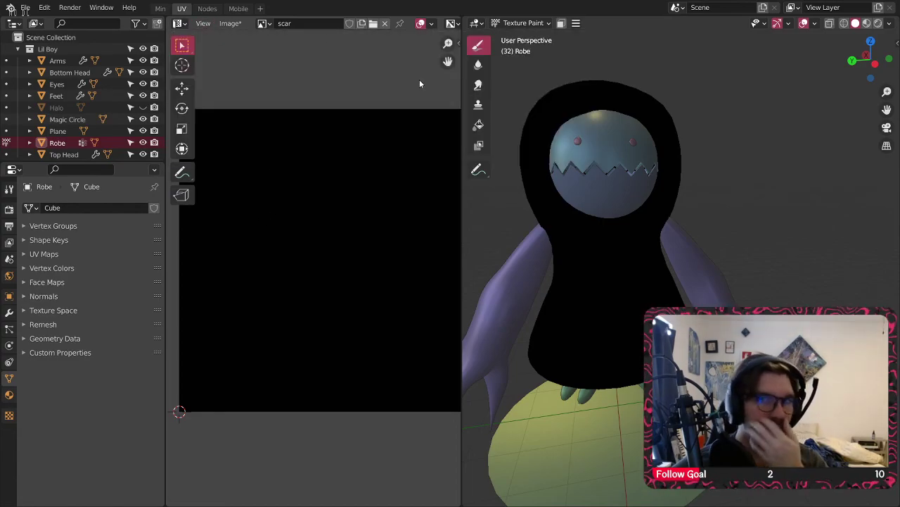
{"action": "left_click", "coordinate": [527, 23]}
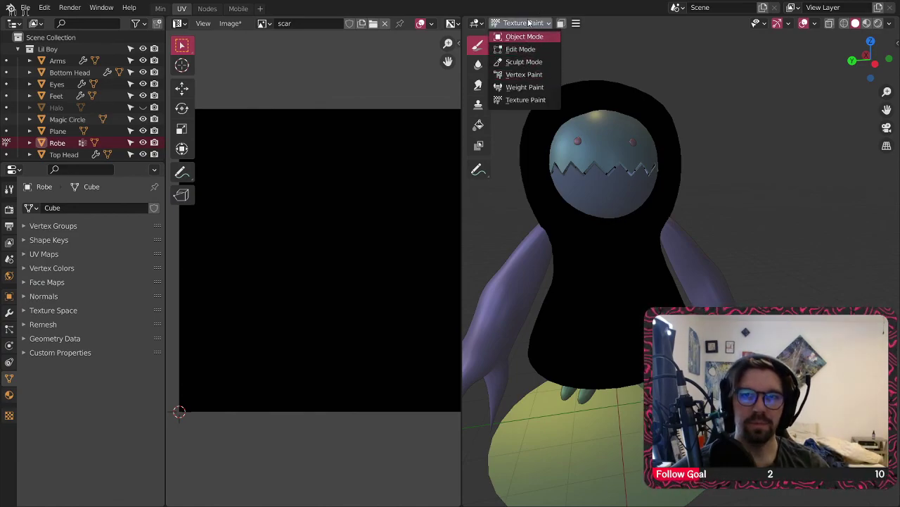
{"action": "left_click", "coordinate": [509, 24]}
{"action": "left_click", "coordinate": [478, 24]}
{"action": "left_click", "coordinate": [477, 24]}
{"action": "left_click", "coordinate": [477, 24]}
{"action": "left_click", "coordinate": [519, 26]}
{"action": "left_click", "coordinate": [521, 39]}
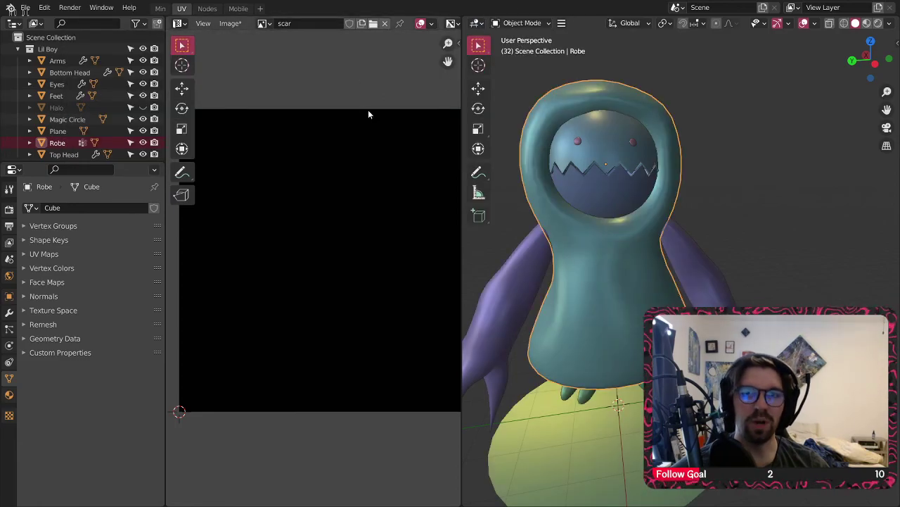
- Unwrap the robe in Edit Mode using Smart UV Project with a 66° angle limit and 0.000 island margin, and return to Texture Paint
{"action": "left_click", "coordinate": [520, 24]}
{"action": "left_click", "coordinate": [514, 50]}
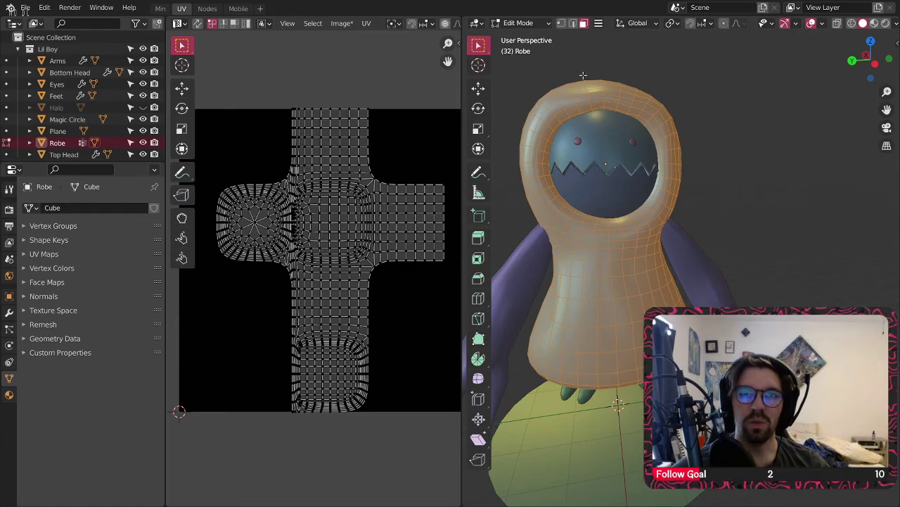
{"action": "left_click", "coordinate": [599, 24]}
{"action": "mouse_move", "coordinate": [655, 117]}
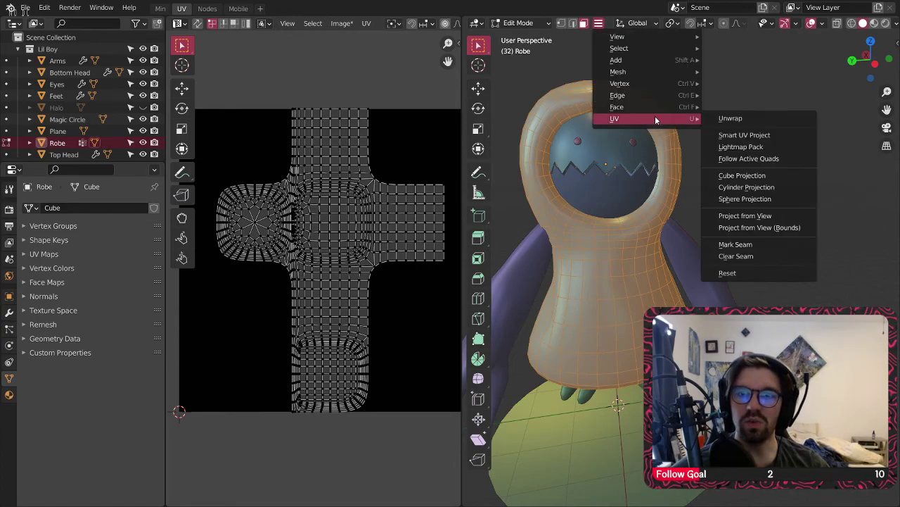
{"action": "left_click", "coordinate": [726, 136]}
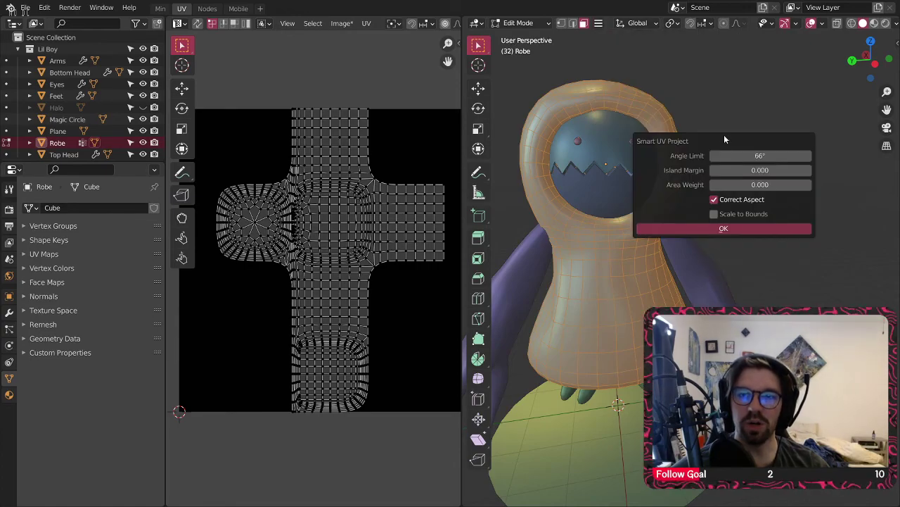
{"action": "left_click", "coordinate": [724, 228]}
{"action": "scroll", "coordinate": [329, 205], "scroll_direction": "down", "scroll_amount": 2}
{"action": "scroll", "coordinate": [325, 210], "scroll_direction": "up", "scroll_amount": 1}
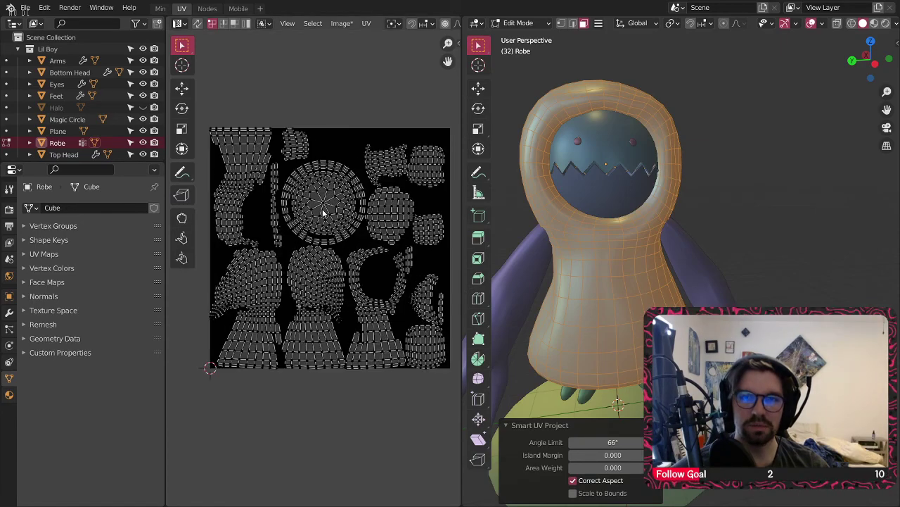
{"action": "left_click", "coordinate": [517, 23]}
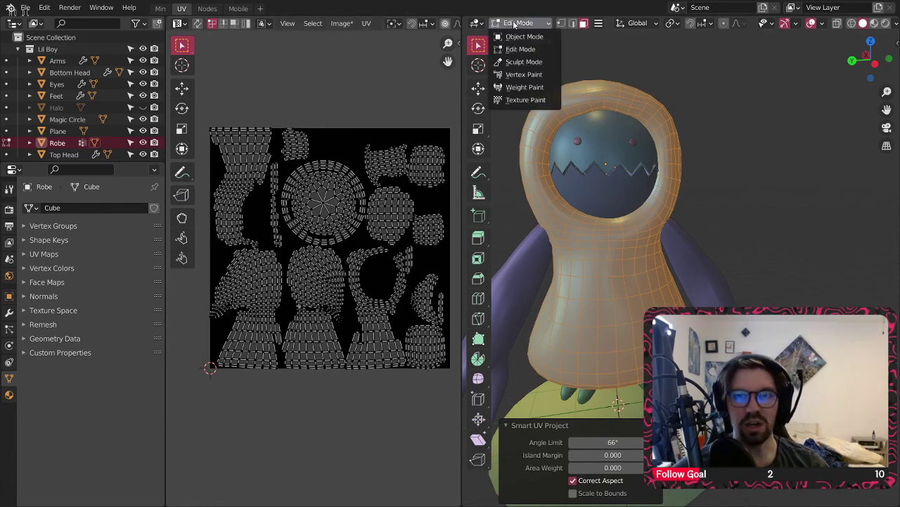
{"action": "left_click", "coordinate": [525, 102]}
- Paint red strokes on the robe's chest from below the face downward
{"action": "mouse_move", "coordinate": [616, 266]}
{"action": "left_mouse_down"}
{"action": "mouse_move", "coordinate": [607, 237]}
{"action": "mouse_move", "coordinate": [613, 297]}
{"action": "mouse_move", "coordinate": [602, 225]}
{"action": "mouse_move", "coordinate": [565, 176]}
{"action": "mouse_move", "coordinate": [603, 221]}
{"action": "mouse_move", "coordinate": [637, 192]}
{"action": "left_mouse_up"}
{"action": "scroll", "coordinate": [605, 234], "scroll_direction": "up", "scroll_amount": 1}
{"action": "scroll", "coordinate": [605, 233], "scroll_direction": "up", "scroll_amount": 1}
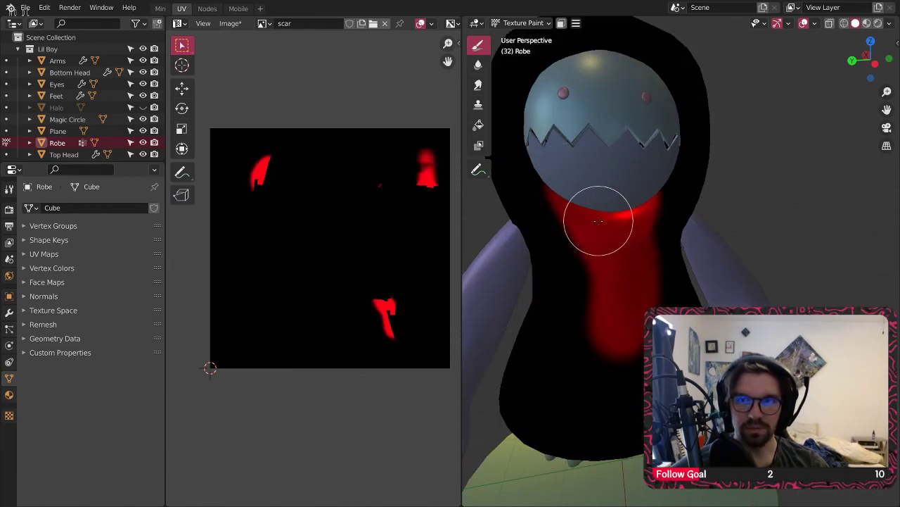
{"action": "left_click_drag", "start_coordinate": [619, 288], "coordinate": [633, 328]}
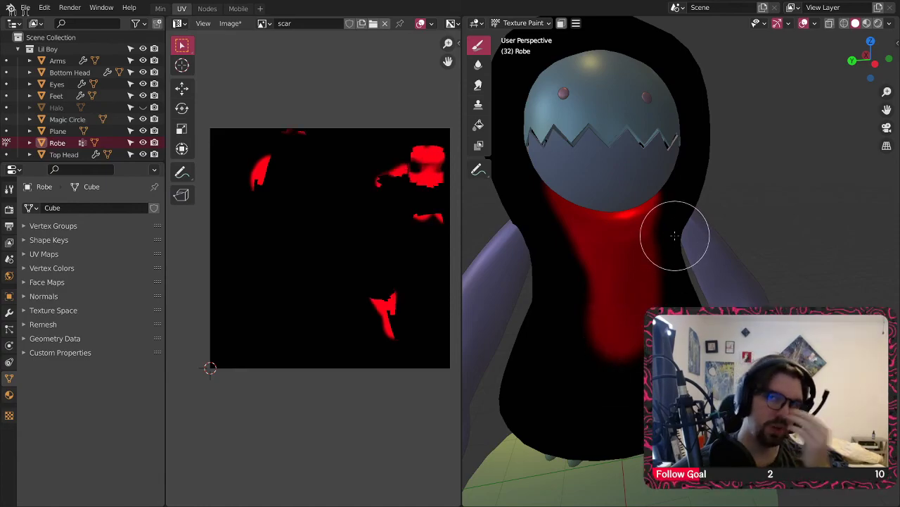
- Paint a red patch on the back of the hood
{"action": "middle_click_drag", "start_coordinate": [628, 119], "coordinate": [523, 121]}
{"action": "middle_click_drag", "start_coordinate": [701, 167], "coordinate": [502, 171]}
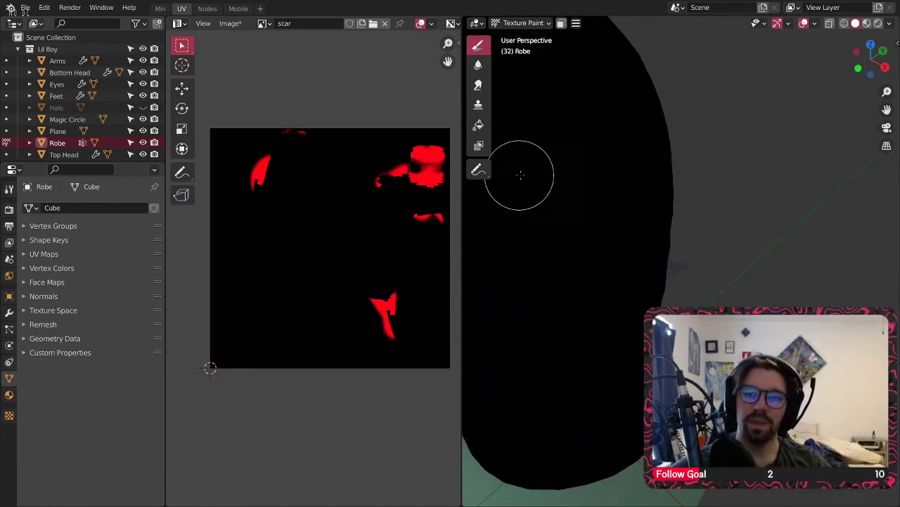
{"action": "left_click", "coordinate": [578, 212]}
{"action": "left_click_drag", "start_coordinate": [579, 212], "coordinate": [571, 193]}
{"action": "scroll", "coordinate": [571, 193], "scroll_direction": "down", "scroll_amount": 2}
{"action": "mouse_move", "coordinate": [570, 192]}
{"action": "middle_mouse_down", "text": "shift"}
{"action": "mouse_move", "coordinate": [628, 183]}
{"action": "mouse_move", "coordinate": [598, 217]}
{"action": "mouse_move", "coordinate": [596, 204]}
{"action": "middle_mouse_up", "text": "shift"}
{"action": "left_click_drag", "start_coordinate": [627, 81], "coordinate": [646, 163]}
{"action": "mouse_move", "coordinate": [645, 163]}
{"action": "middle_mouse_down"}
{"action": "mouse_move", "coordinate": [684, 110]}
{"action": "mouse_move", "coordinate": [690, 125]}
{"action": "mouse_move", "coordinate": [680, 152]}
{"action": "mouse_move", "coordinate": [832, 109]}
{"action": "mouse_move", "coordinate": [865, 112]}
{"action": "mouse_move", "coordinate": [668, 119]}
{"action": "mouse_move", "coordinate": [773, 114]}
{"action": "mouse_move", "coordinate": [607, 97]}
{"action": "middle_mouse_up"}
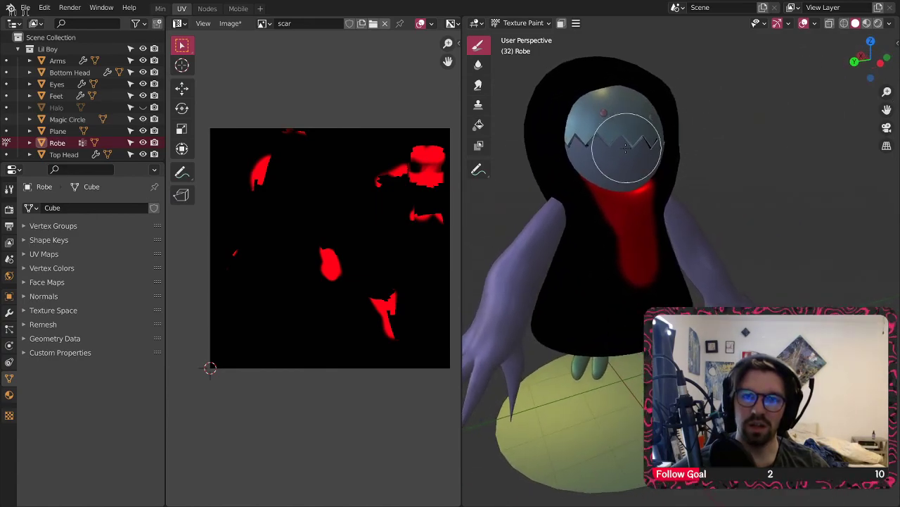
{"action": "scroll", "coordinate": [426, 179], "scroll_direction": "up", "scroll_amount": 1}
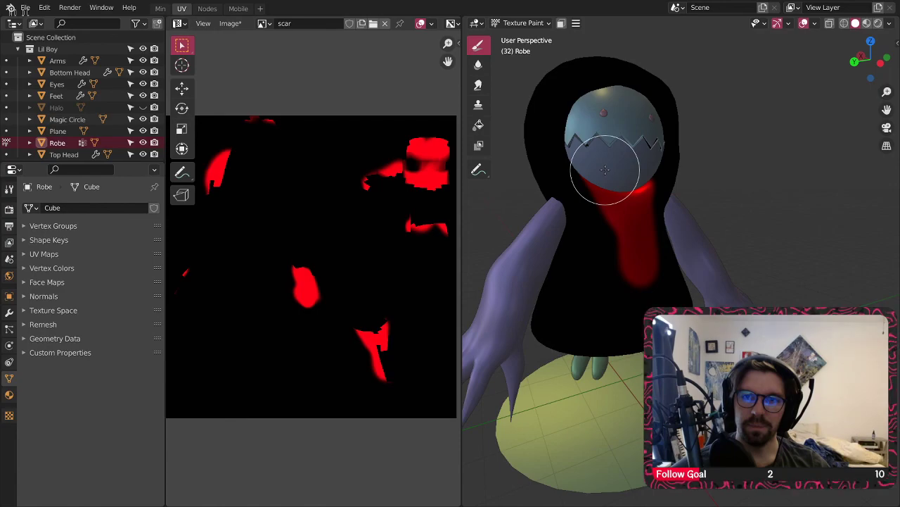
- Show the viewport's tool settings and set the TexDraw brush color to white
{"action": "left_click", "coordinate": [575, 25]}
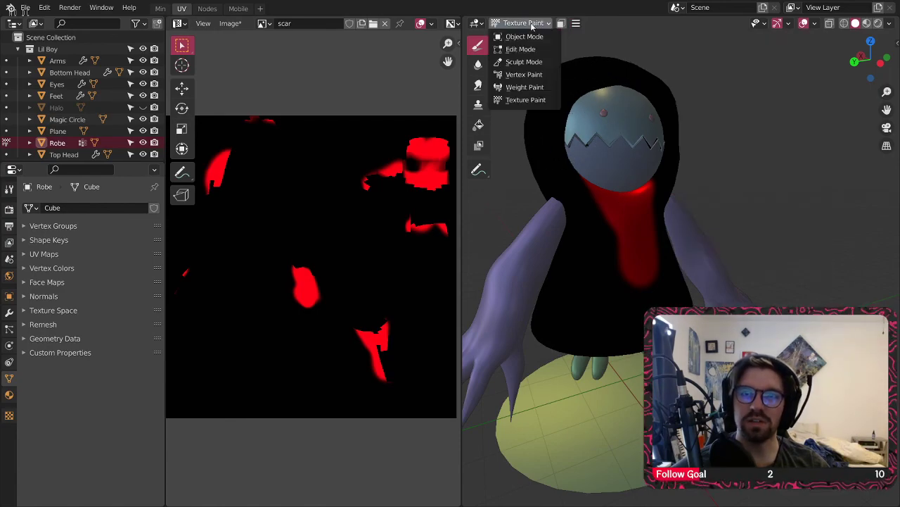
{"action": "key", "text": "Escape"}
{"action": "right_click", "coordinate": [532, 26]}
{"action": "left_click", "coordinate": [575, 41]}
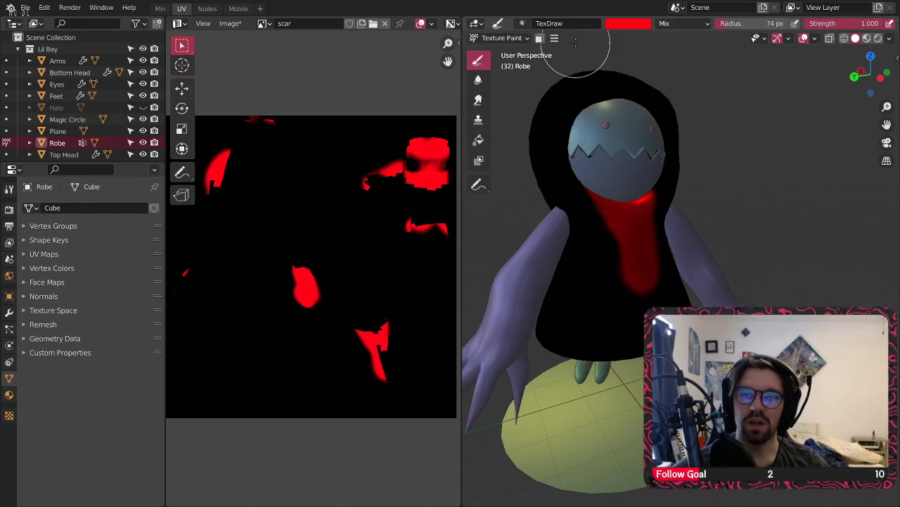
{"action": "left_click", "coordinate": [636, 24]}
{"action": "left_click_drag", "start_coordinate": [706, 76], "coordinate": [706, 37]}
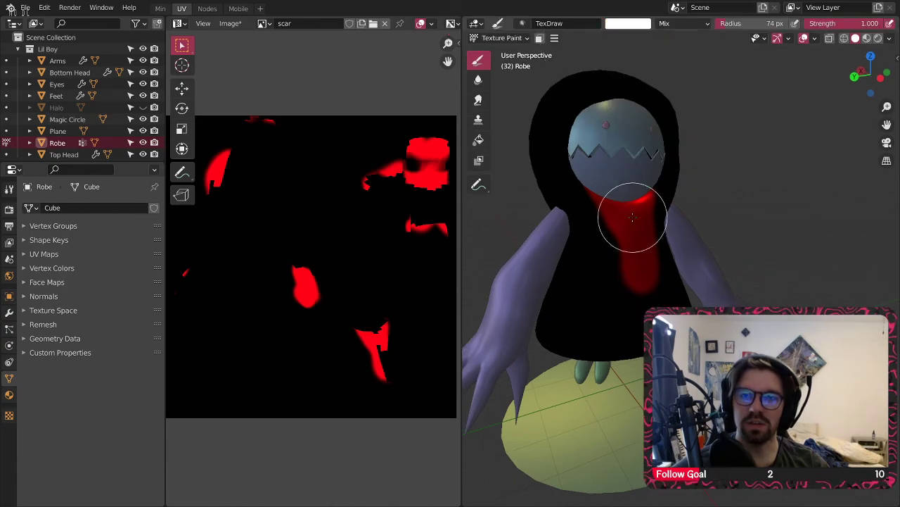
- Try painting white strokes over the red area on the robe's chest
{"action": "mouse_move", "coordinate": [643, 207]}
{"action": "left_mouse_down"}
{"action": "mouse_move", "coordinate": [643, 273]}
{"action": "mouse_move", "coordinate": [605, 183]}
{"action": "mouse_move", "coordinate": [620, 204]}
{"action": "left_mouse_up"}
{"action": "middle_click_drag", "start_coordinate": [647, 218], "coordinate": [617, 224]}
{"action": "mouse_move", "coordinate": [632, 257]}
{"action": "left_mouse_down"}
{"action": "mouse_move", "coordinate": [622, 282]}
{"action": "mouse_move", "coordinate": [625, 273]}
{"action": "left_mouse_up"}
{"action": "middle_click_drag", "start_coordinate": [651, 229], "coordinate": [623, 230]}
{"action": "left_click_drag", "start_coordinate": [610, 238], "coordinate": [587, 180]}
- Undo the white and red paint strokes on the scar image
{"action": "key", "text": "ctrl+z"}
{"action": "key", "text": "ctrl+z"}
{"action": "key", "text": "ctrl+z"}
{"action": "key", "text": "ctrl+z"}
{"action": "key", "text": "ctrl+z"}
{"action": "key", "text": "ctrl+z"}
{"action": "key", "text": "ctrl+z"}
{"action": "key", "text": "ctrl+z"}
{"action": "key", "text": "ctrl+z"}
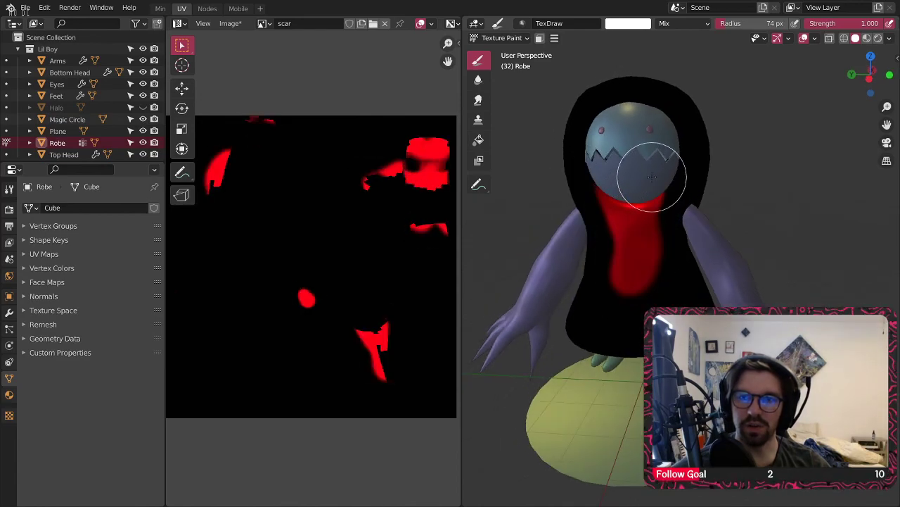
- Paint a white scar area on the robe's chest below the face, tapering downward
{"action": "mouse_move", "coordinate": [643, 204]}
{"action": "left_mouse_down"}
{"action": "mouse_move", "coordinate": [641, 240]}
{"action": "mouse_move", "coordinate": [639, 220]}
{"action": "left_mouse_up"}
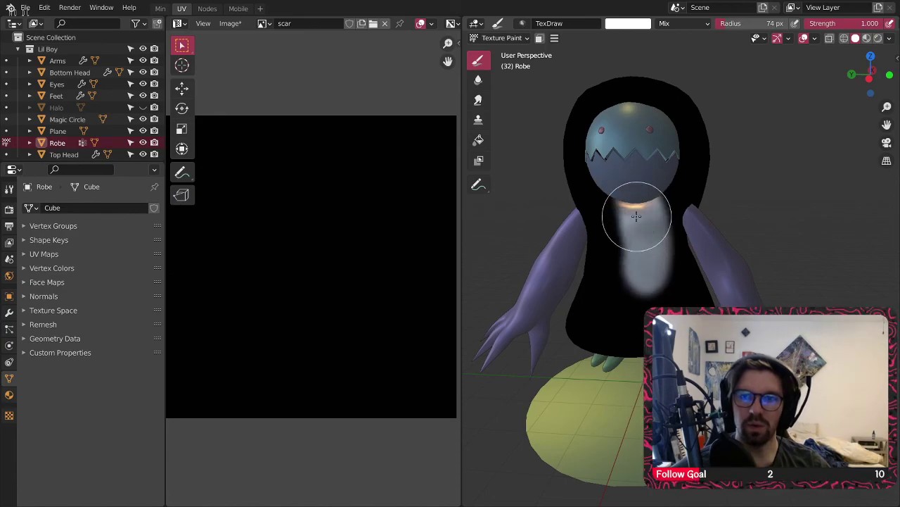
{"action": "middle_click_drag", "start_coordinate": [641, 176], "coordinate": [662, 180]}
{"action": "mouse_move", "coordinate": [659, 171]}
{"action": "left_mouse_down"}
{"action": "mouse_move", "coordinate": [615, 219]}
{"action": "mouse_move", "coordinate": [604, 167]}
{"action": "left_mouse_up"}
- Paint a rounded white patch on the back of the hood
{"action": "middle_click_drag", "start_coordinate": [672, 161], "coordinate": [511, 178]}
{"action": "mouse_move", "coordinate": [722, 162]}
{"action": "middle_mouse_down"}
{"action": "mouse_move", "coordinate": [706, 175]}
{"action": "mouse_move", "coordinate": [703, 162]}
{"action": "middle_mouse_up"}
{"action": "mouse_move", "coordinate": [701, 115]}
{"action": "left_mouse_down"}
{"action": "mouse_move", "coordinate": [696, 106]}
{"action": "mouse_move", "coordinate": [689, 120]}
{"action": "mouse_move", "coordinate": [719, 135]}
{"action": "left_mouse_up"}
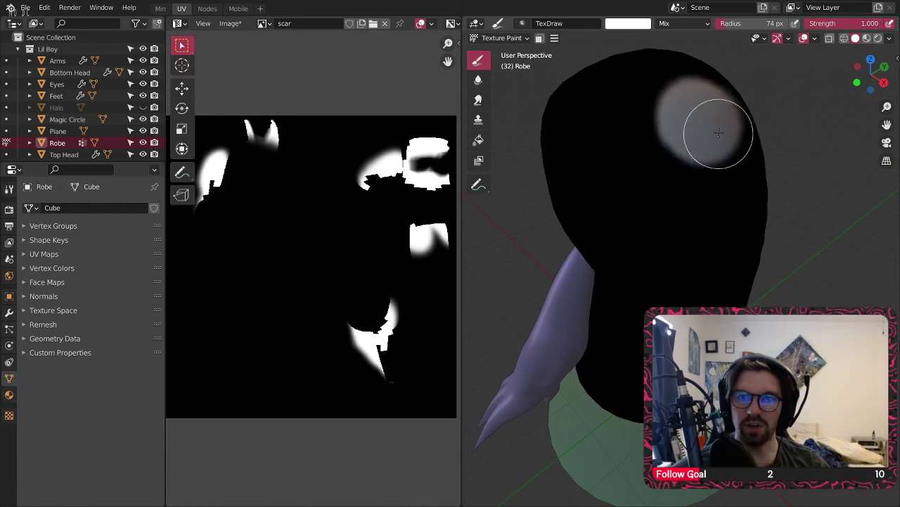
{"action": "left_click_drag", "start_coordinate": [700, 167], "coordinate": [728, 151]}
- Switch the robe to Edit Mode to show its UV islands over the painted scar image
{"action": "middle_click_drag", "start_coordinate": [654, 182], "coordinate": [753, 166]}
{"action": "mouse_move", "coordinate": [613, 269]}
{"action": "middle_mouse_down"}
{"action": "mouse_move", "coordinate": [794, 240]}
{"action": "mouse_move", "coordinate": [468, 241]}
{"action": "mouse_move", "coordinate": [809, 240]}
{"action": "mouse_move", "coordinate": [643, 237]}
{"action": "mouse_move", "coordinate": [601, 198]}
{"action": "mouse_move", "coordinate": [516, 175]}
{"action": "middle_mouse_up"}
{"action": "middle_click_drag", "start_coordinate": [645, 179], "coordinate": [636, 176]}
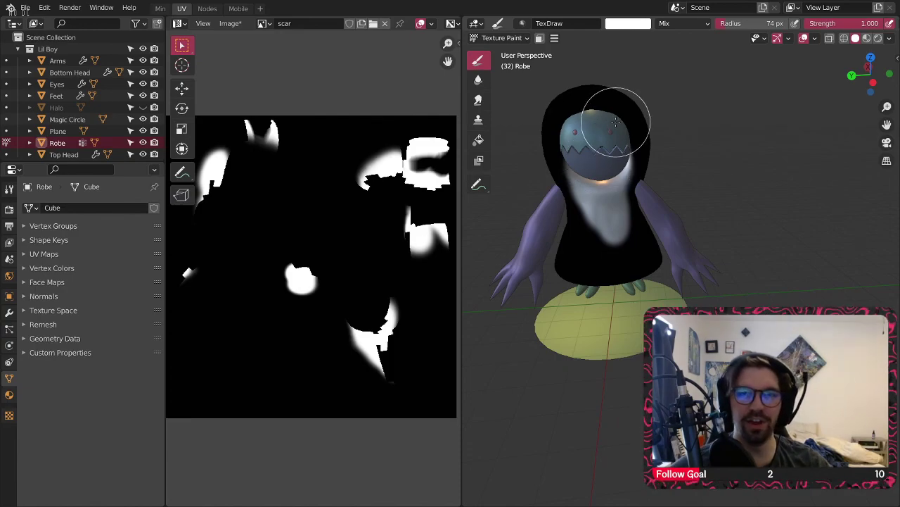
{"action": "left_click", "coordinate": [504, 38]}
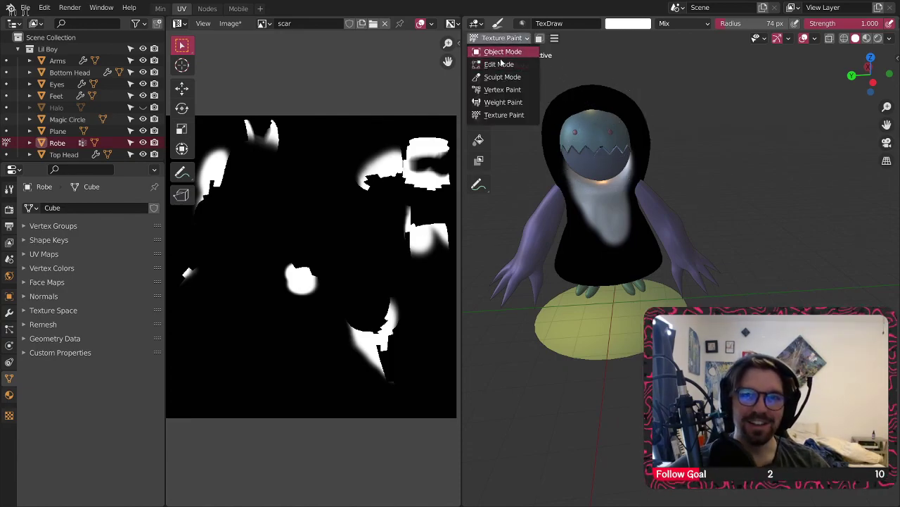
{"action": "left_click", "coordinate": [498, 63]}
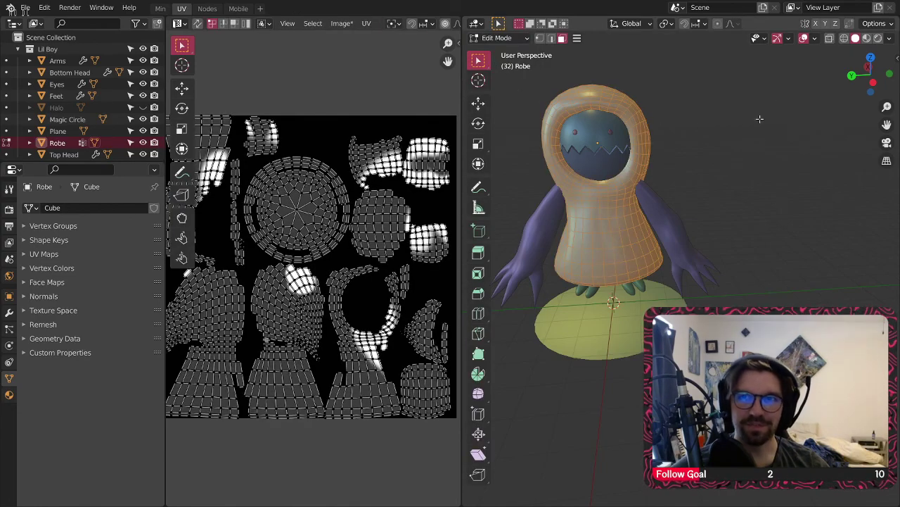
- Try a Cylinder Projection on the robe's UVs
{"action": "middle_click_drag", "start_coordinate": [676, 134], "coordinate": [728, 119], "text": "shift"}
{"action": "scroll", "coordinate": [689, 87], "scroll_direction": "up", "scroll_amount": 2}
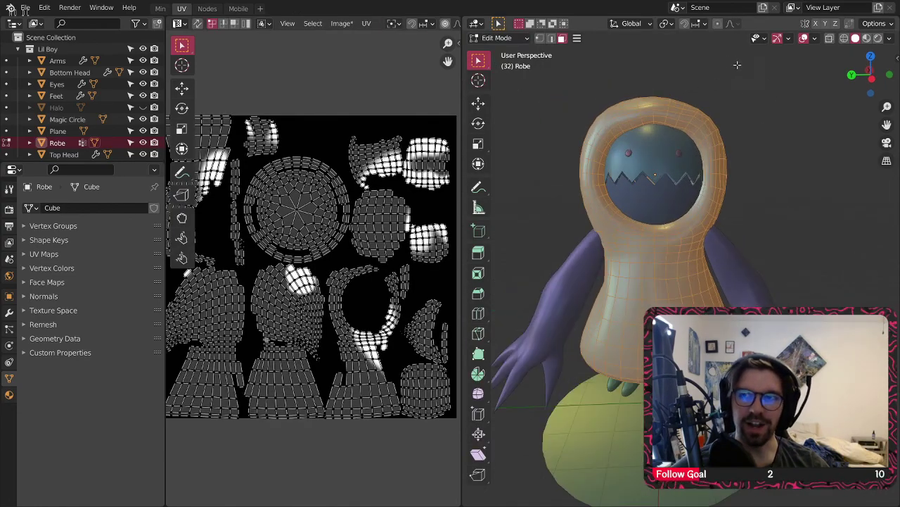
{"action": "left_click", "coordinate": [577, 38]}
{"action": "mouse_move", "coordinate": [654, 134]}
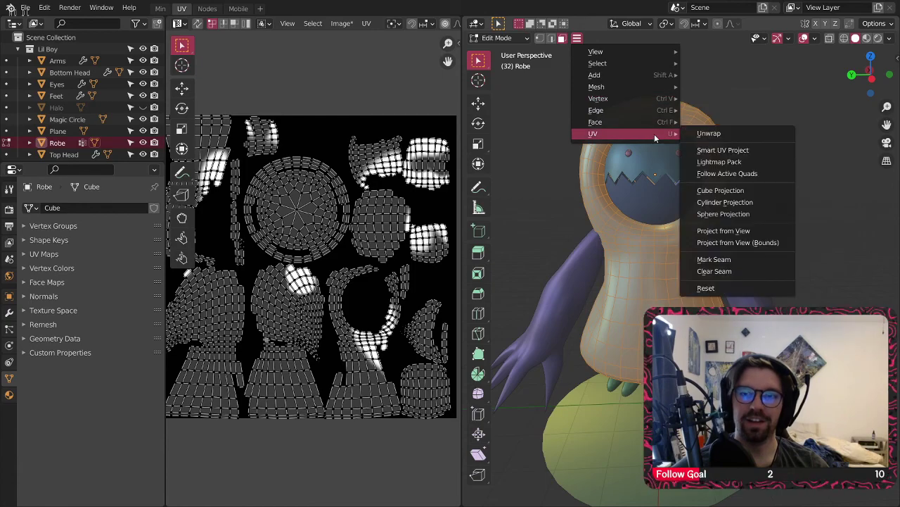
{"action": "left_click", "coordinate": [724, 202]}
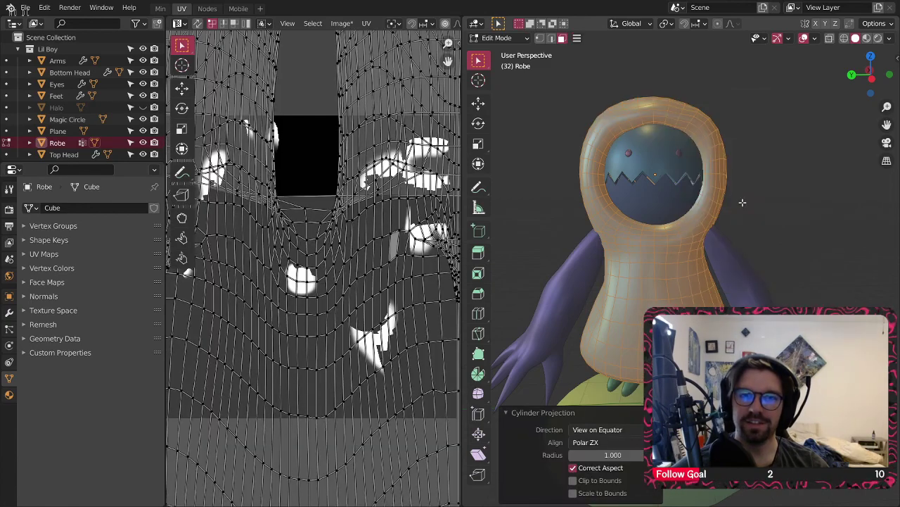
{"action": "scroll", "coordinate": [284, 235], "scroll_direction": "down", "scroll_amount": 6}
{"action": "scroll", "coordinate": [283, 235], "scroll_direction": "up", "scroll_amount": 2}
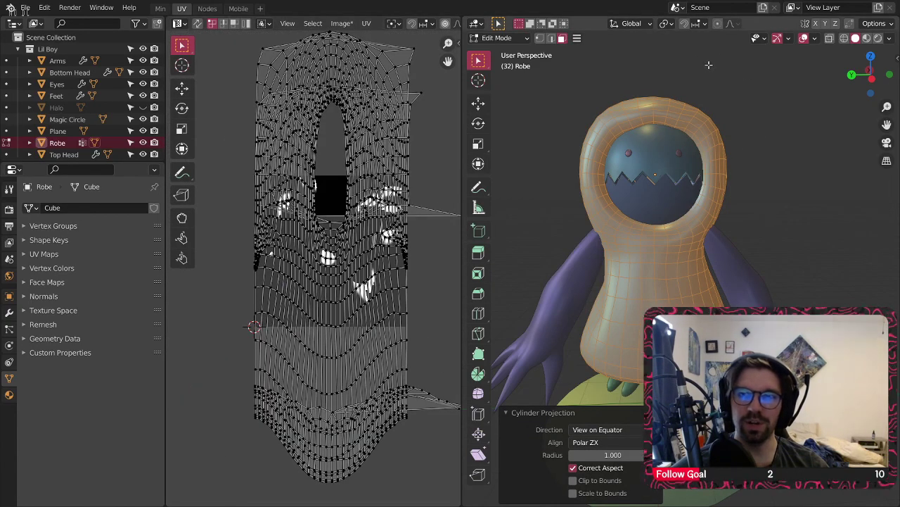
- Try a Sphere Projection on the robe's UVs and undo back to the separate island layout
{"action": "left_click", "coordinate": [577, 41]}
{"action": "mouse_move", "coordinate": [648, 138]}
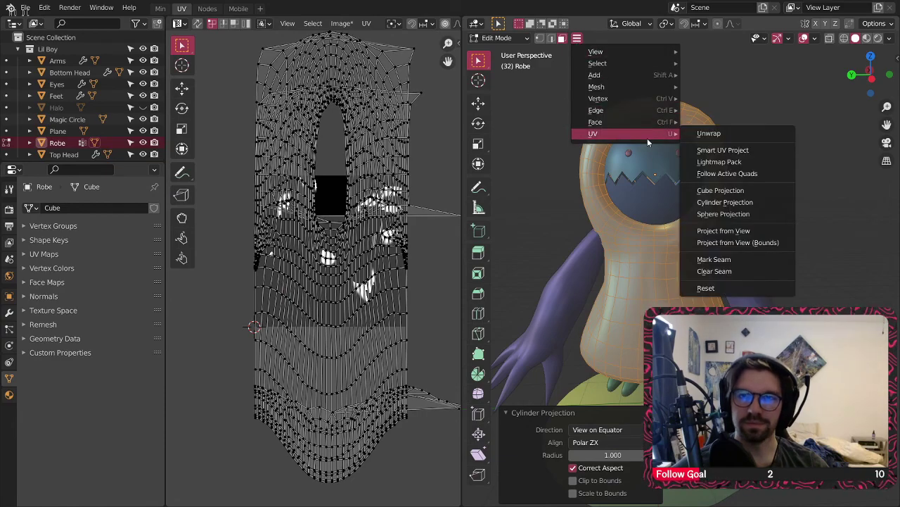
{"action": "left_click", "coordinate": [722, 213]}
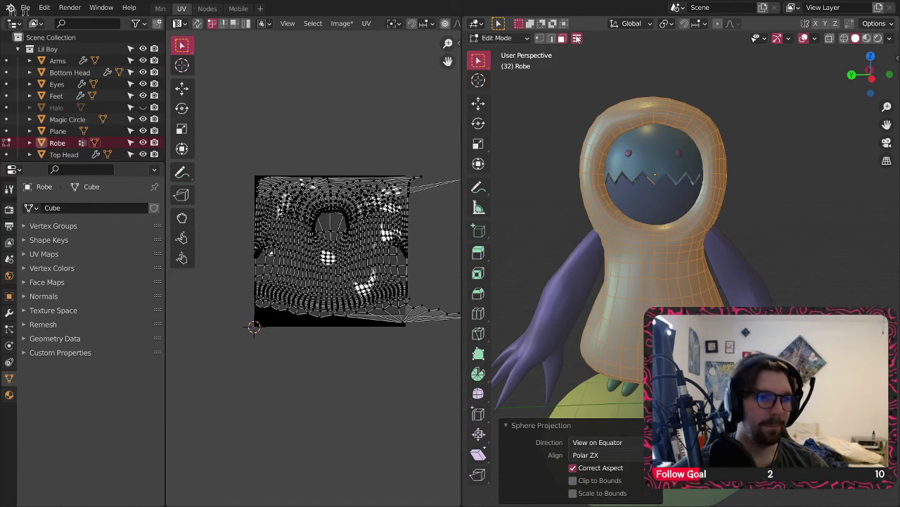
{"action": "key", "text": "ctrl+z"}
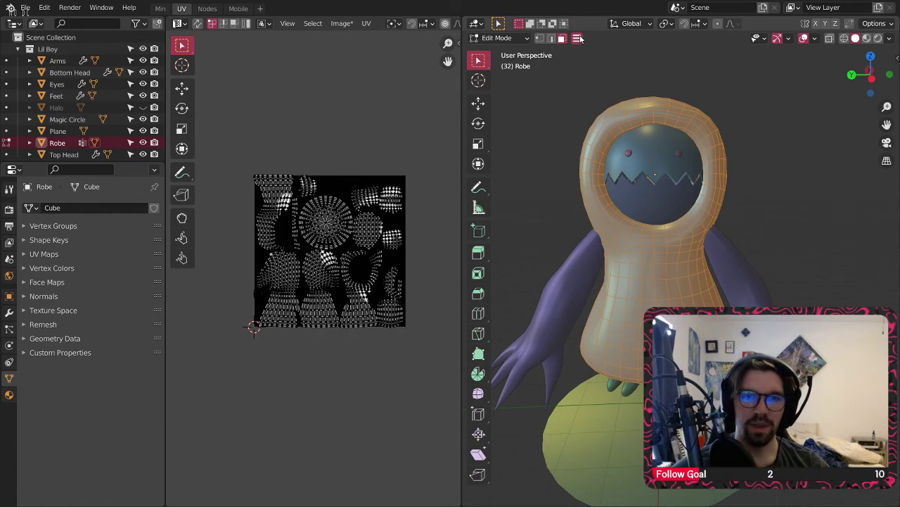
- Return the robe to Object Mode and show its Robe 2.0 material in the Nodes workspace with the robe selected
{"action": "scroll", "coordinate": [329, 220], "scroll_direction": "up", "scroll_amount": 4}
{"action": "left_click", "coordinate": [496, 38]}
{"action": "left_click", "coordinate": [494, 49]}
{"action": "scroll", "coordinate": [361, 201], "scroll_direction": "down", "scroll_amount": 2}
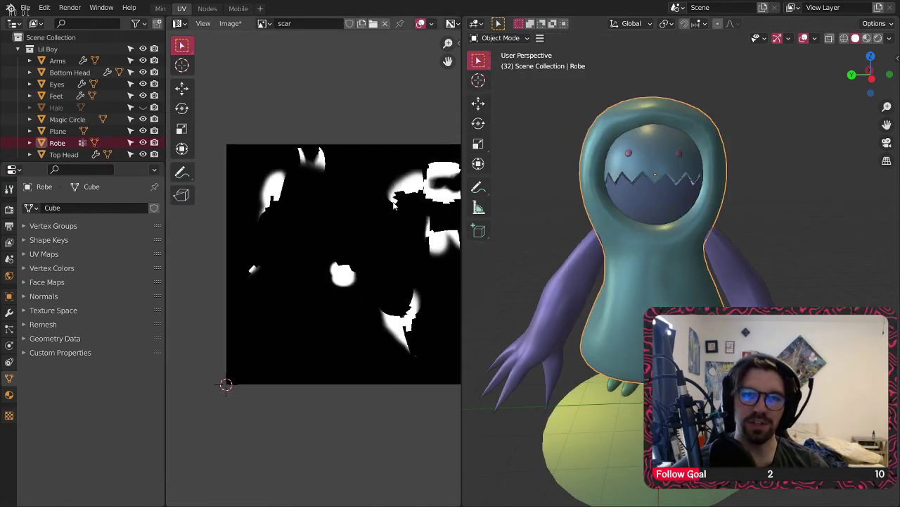
{"action": "middle_click_drag", "start_coordinate": [359, 203], "coordinate": [337, 204]}
{"action": "left_click", "coordinate": [576, 89]}
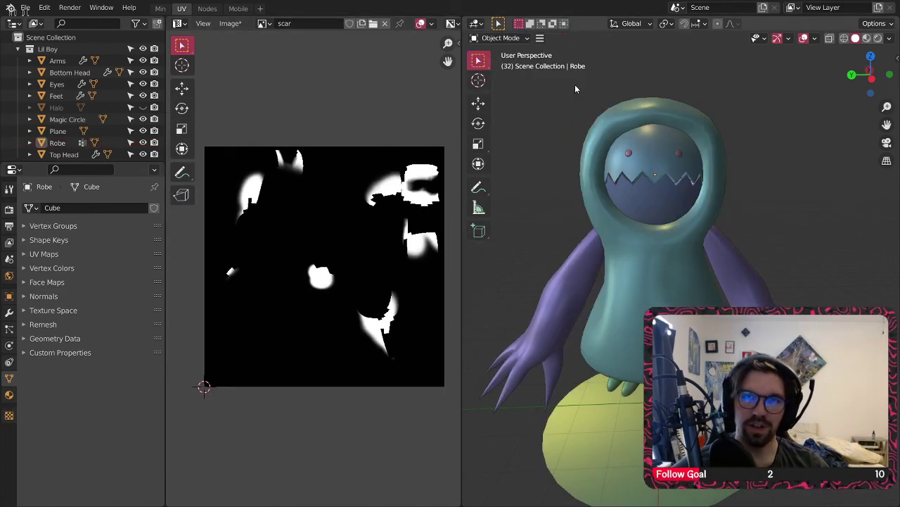
{"action": "left_click", "coordinate": [206, 8]}
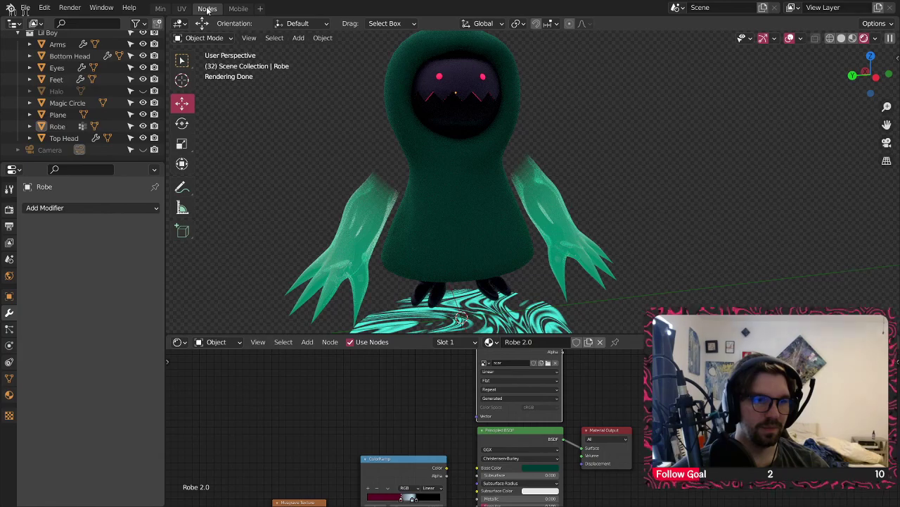
{"action": "left_click", "coordinate": [444, 125]}
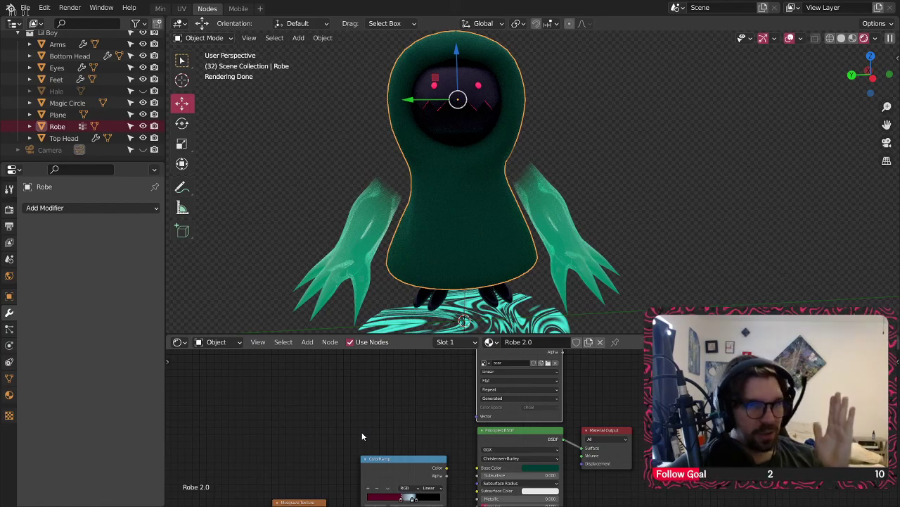
- Examine the Robe 2.0 node tree, from the texture nodes and scar image to the Principled BSDF
{"action": "scroll", "coordinate": [360, 430], "scroll_direction": "down", "scroll_amount": 4}
{"action": "middle_click_drag", "start_coordinate": [386, 382], "coordinate": [420, 392]}
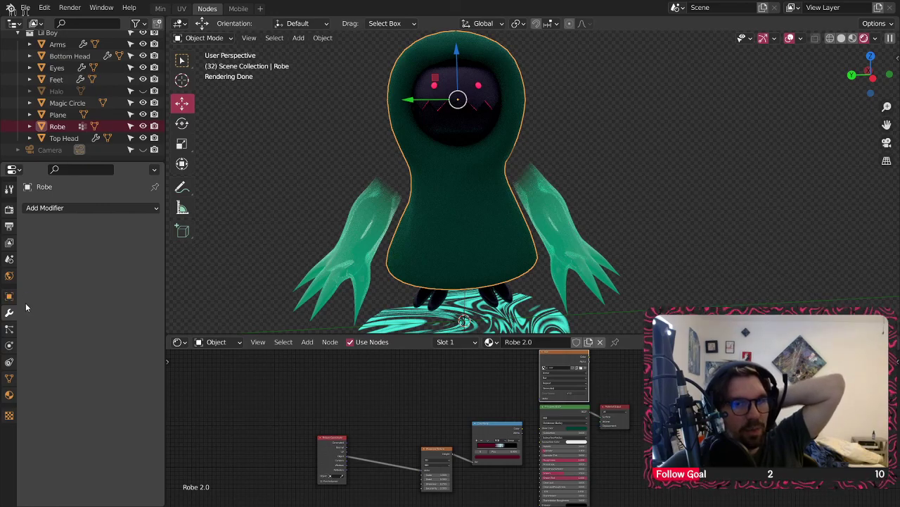
{"action": "scroll", "coordinate": [535, 366], "scroll_direction": "up", "scroll_amount": 3}
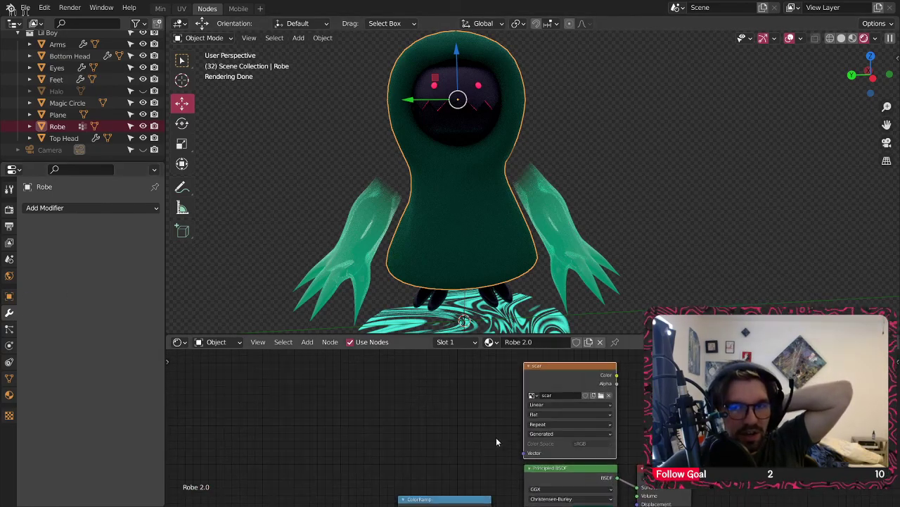
{"action": "scroll", "coordinate": [553, 362], "scroll_direction": "down", "scroll_amount": 3}
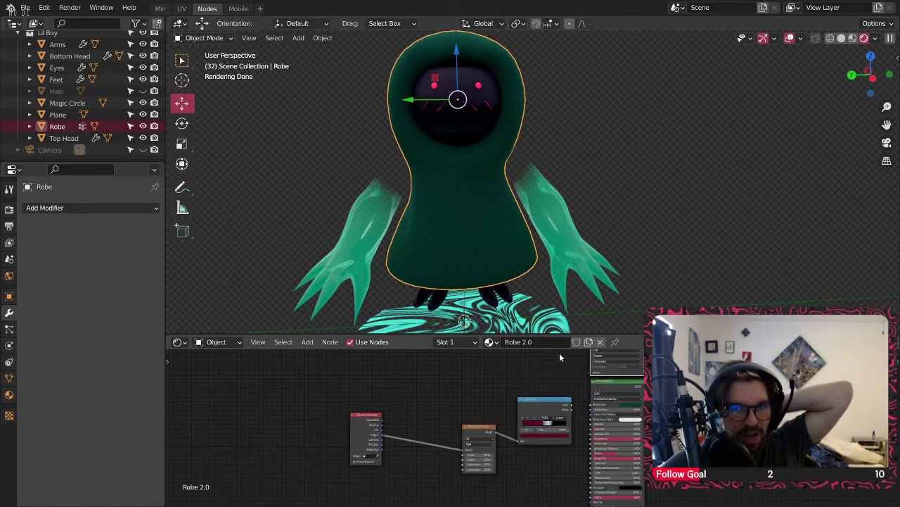
{"action": "middle_click_drag", "start_coordinate": [594, 374], "coordinate": [525, 430]}
{"action": "middle_click_drag", "start_coordinate": [425, 466], "coordinate": [461, 404]}
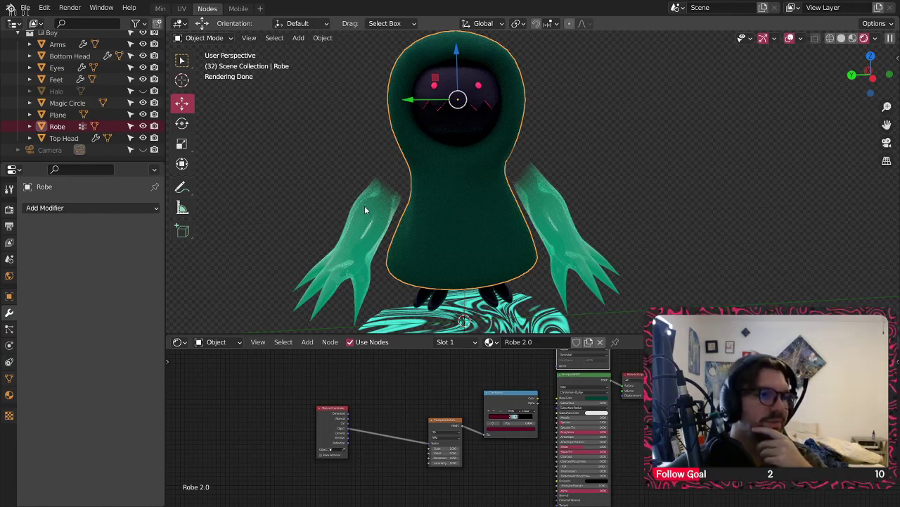
{"action": "middle_click_drag", "start_coordinate": [421, 353], "coordinate": [409, 387]}
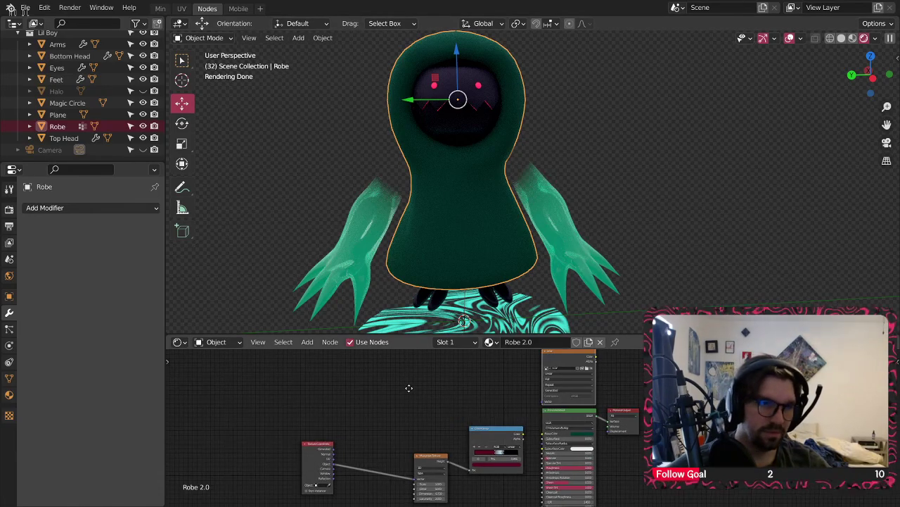
- Try to save the painted scar image as a new file
{"action": "left_click", "coordinate": [182, 9]}
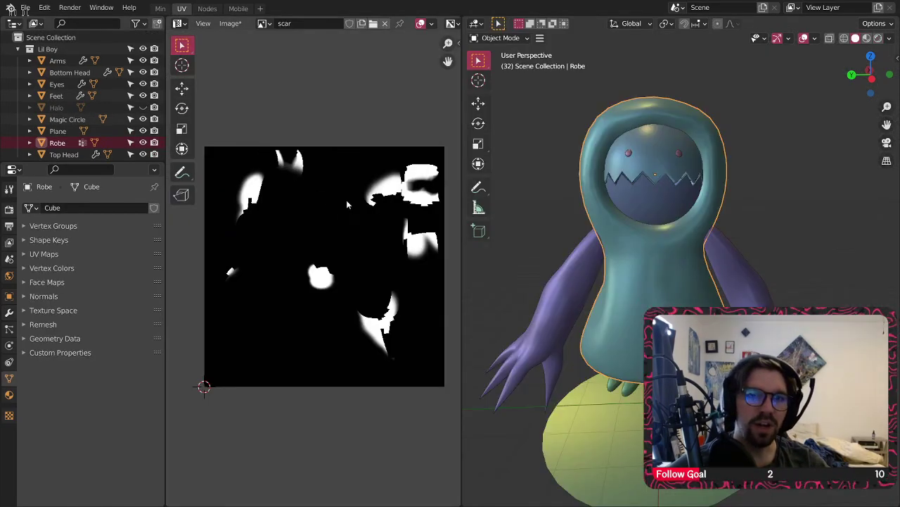
{"action": "left_click", "coordinate": [231, 23]}
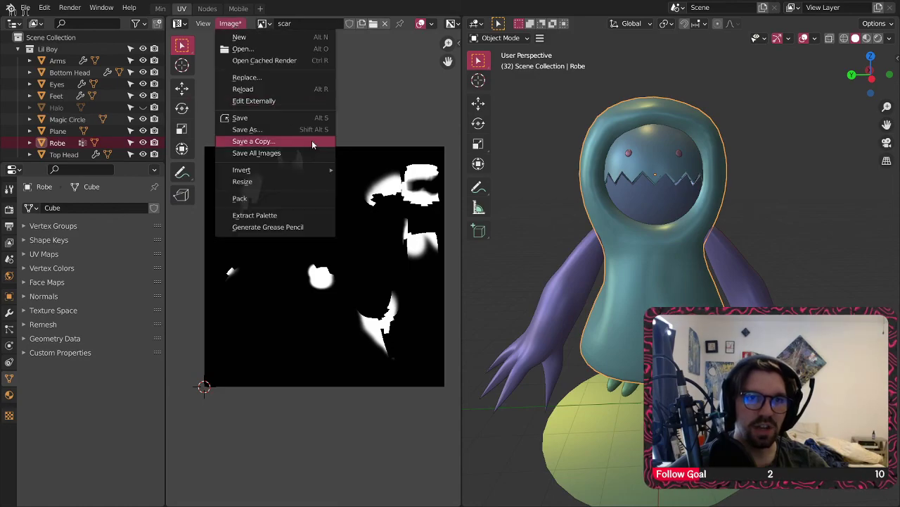
{"action": "left_click", "coordinate": [242, 129]}
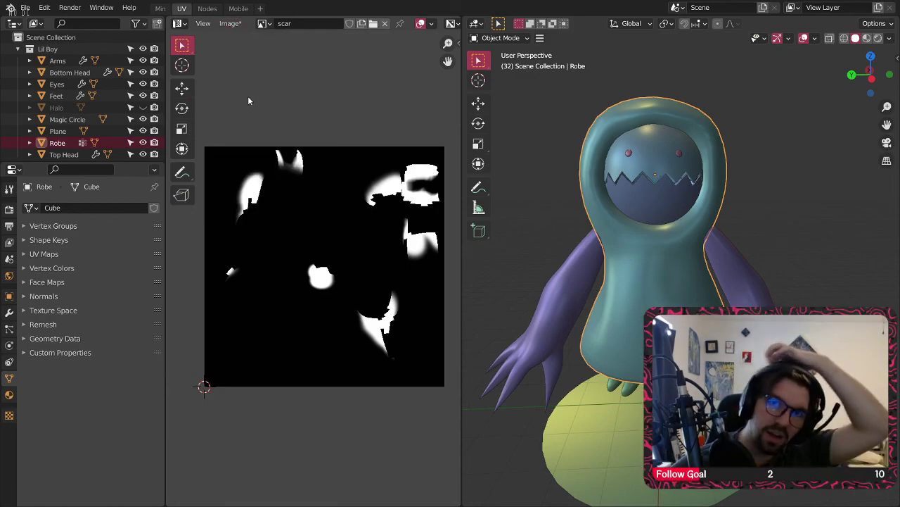
- In the Robe 2.0 node tree, move the scar image, Texture Coordinate and Musgrave Texture nodes away from the ColorRamp to free space
{"action": "left_click", "coordinate": [208, 8]}
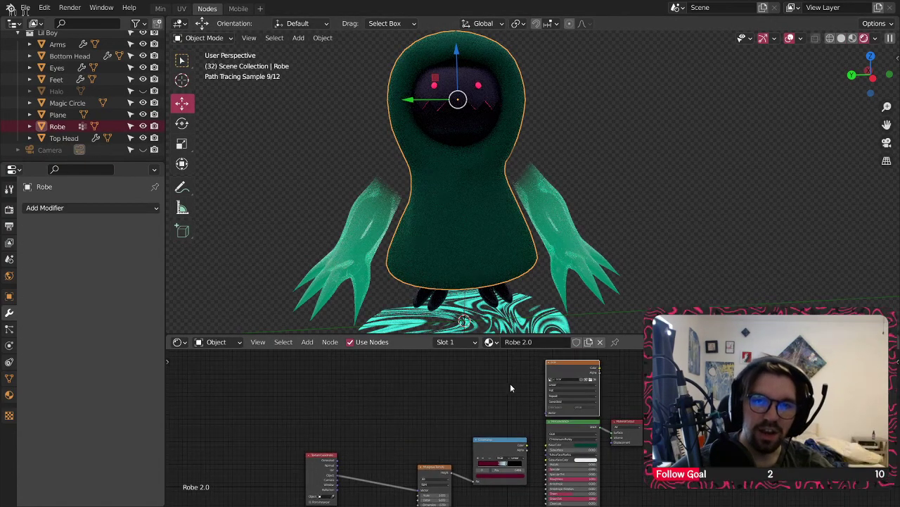
{"action": "left_click_drag", "start_coordinate": [571, 371], "coordinate": [408, 394]}
{"action": "left_click_drag", "start_coordinate": [552, 446], "coordinate": [491, 406]}
{"action": "scroll", "coordinate": [481, 403], "scroll_direction": "down", "scroll_amount": 2}
{"action": "middle_click_drag", "start_coordinate": [462, 407], "coordinate": [451, 368]}
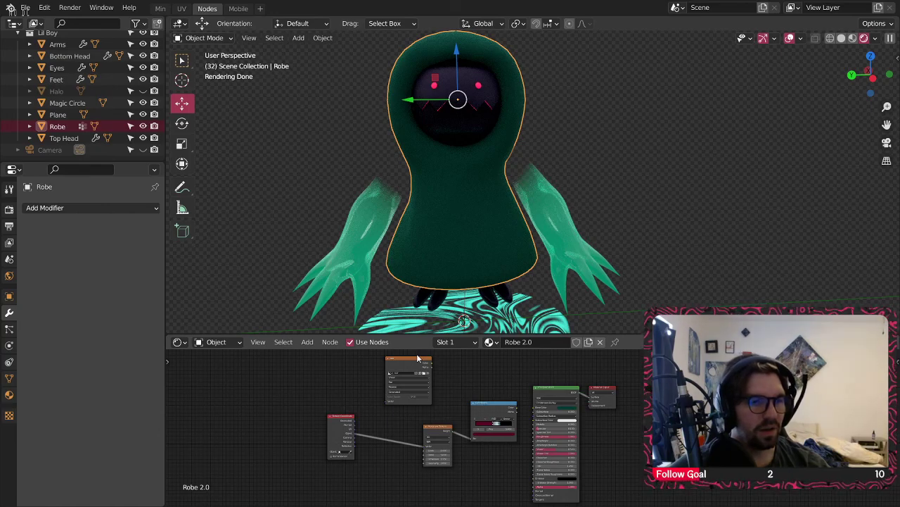
{"action": "scroll", "coordinate": [445, 390], "scroll_direction": "up", "scroll_amount": 2}
{"action": "left_click_drag", "start_coordinate": [331, 403], "coordinate": [293, 418]}
{"action": "left_click_drag", "start_coordinate": [482, 421], "coordinate": [361, 423]}
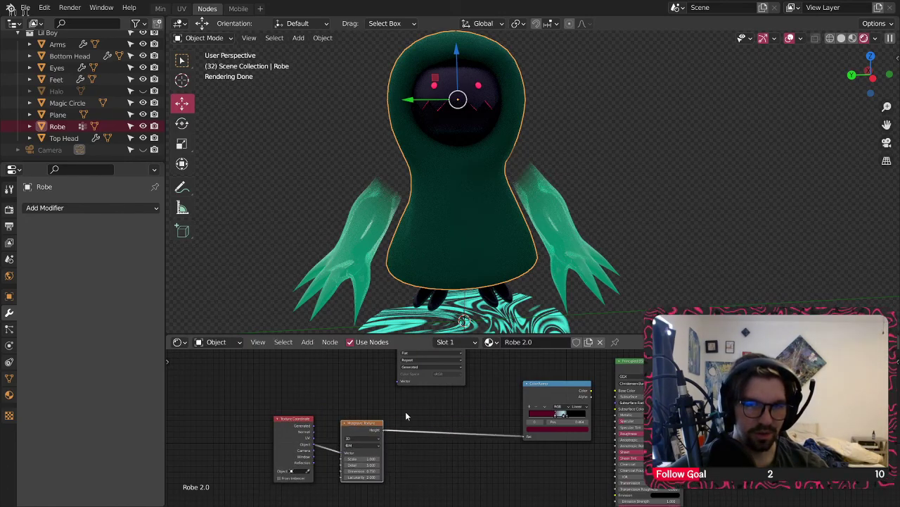
- Insert a MixRGB node on the link between the Musgrave Texture and the ColorRamp
{"action": "left_click", "coordinate": [308, 342]}
{"action": "mouse_move", "coordinate": [359, 419]}
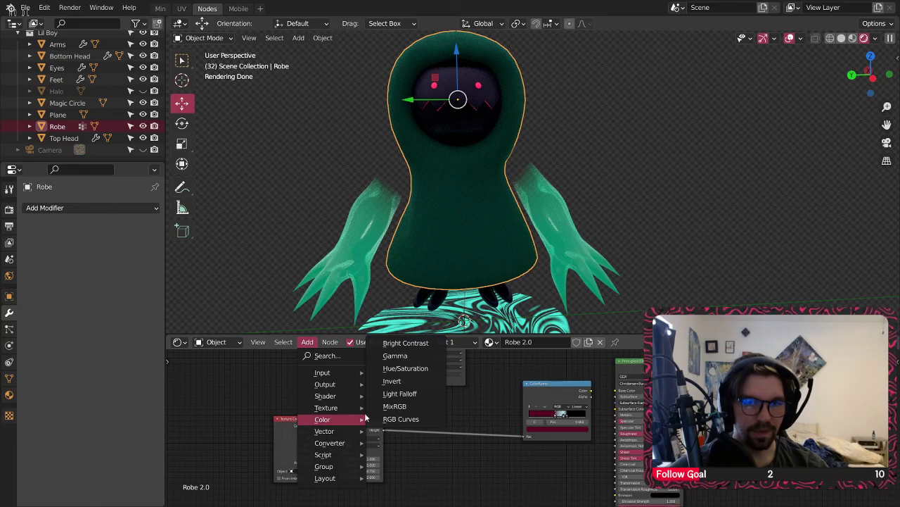
{"action": "left_click", "coordinate": [385, 407]}
{"action": "left_click", "coordinate": [434, 404]}
{"action": "scroll", "coordinate": [436, 436], "scroll_direction": "up", "scroll_amount": 3}
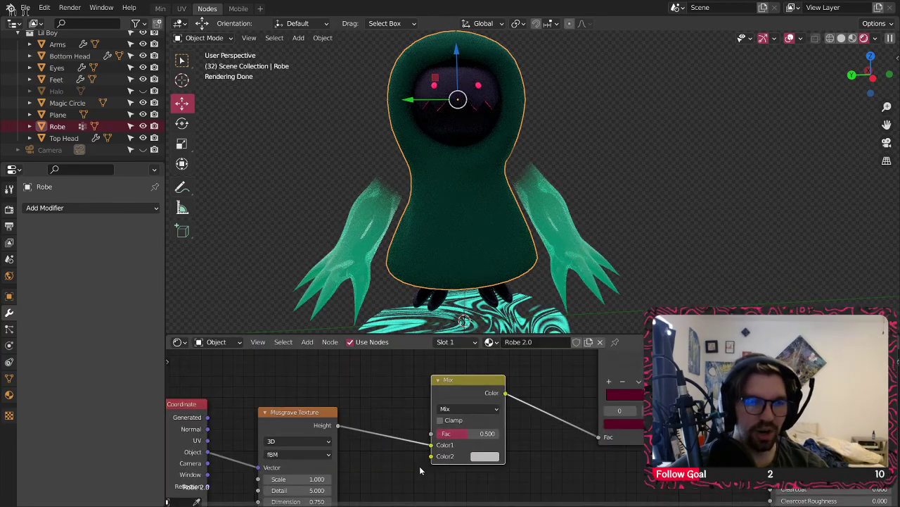
- Place the scar image texture above the Texture Coordinate node and connect its Color output to the Mix node's Fac
{"action": "middle_click_drag", "start_coordinate": [415, 416], "coordinate": [468, 452]}
{"action": "scroll", "coordinate": [503, 364], "scroll_direction": "down", "scroll_amount": 3}
{"action": "middle_click_drag", "start_coordinate": [505, 360], "coordinate": [515, 442]}
{"action": "left_click_drag", "start_coordinate": [468, 379], "coordinate": [380, 401]}
{"action": "scroll", "coordinate": [399, 416], "scroll_direction": "down", "scroll_amount": 3}
{"action": "middle_click_drag", "start_coordinate": [430, 426], "coordinate": [453, 377]}
{"action": "left_click_drag", "start_coordinate": [424, 358], "coordinate": [382, 368]}
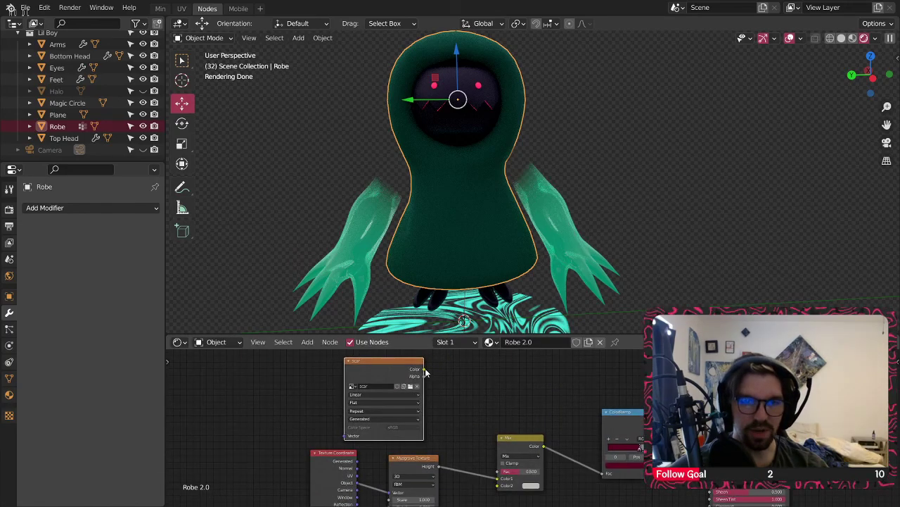
{"action": "middle_click_drag", "start_coordinate": [522, 430], "coordinate": [476, 386]}
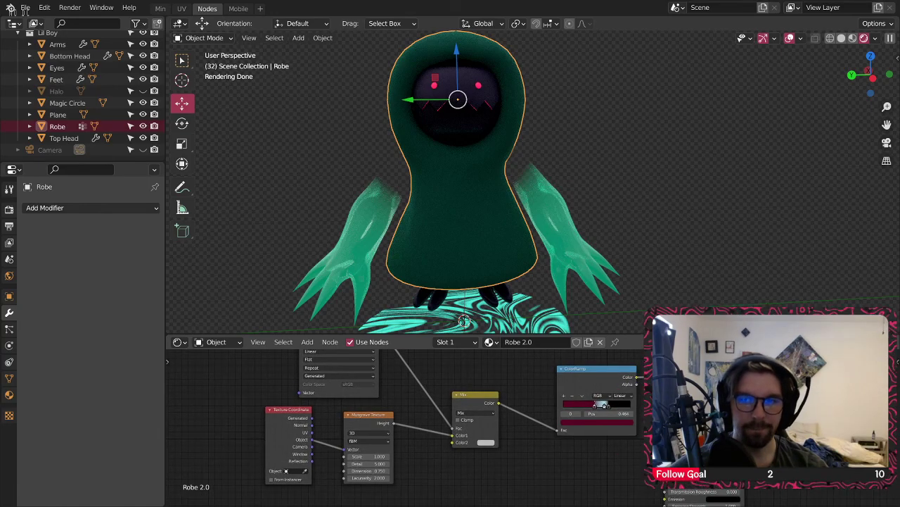
{"action": "scroll", "coordinate": [445, 440], "scroll_direction": "up", "scroll_amount": 2}
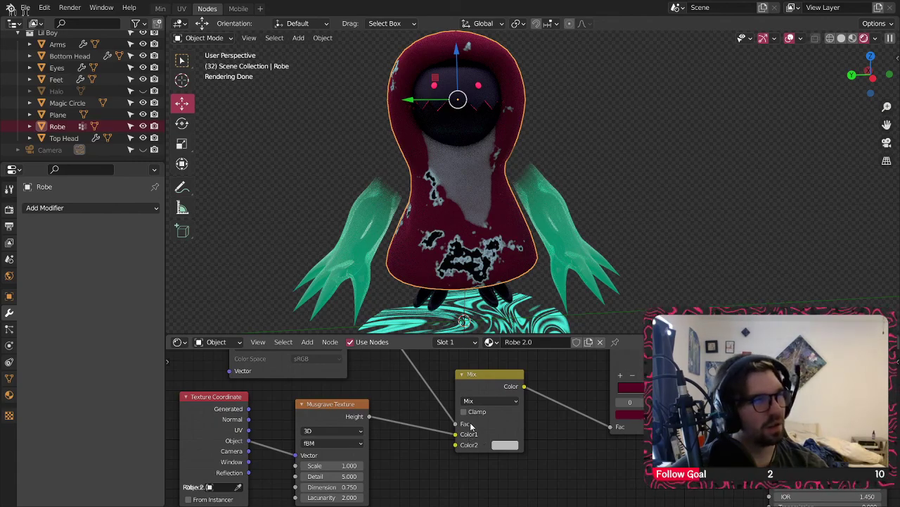
- Move the Musgrave Height link to the Mix node's Color2 input and set Color1 to black
{"action": "left_click_drag", "start_coordinate": [455, 434], "coordinate": [456, 445]}
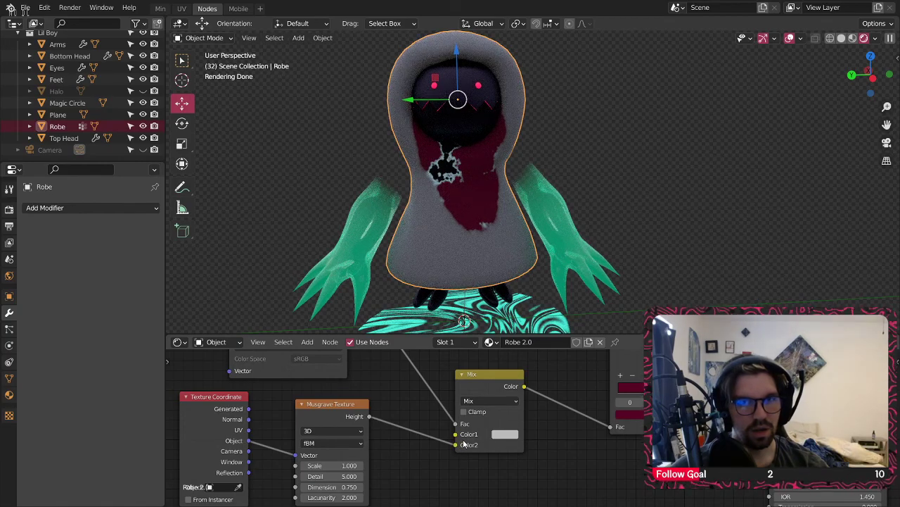
{"action": "scroll", "coordinate": [505, 439], "scroll_direction": "up", "scroll_amount": 1}
{"action": "left_click", "coordinate": [504, 437]}
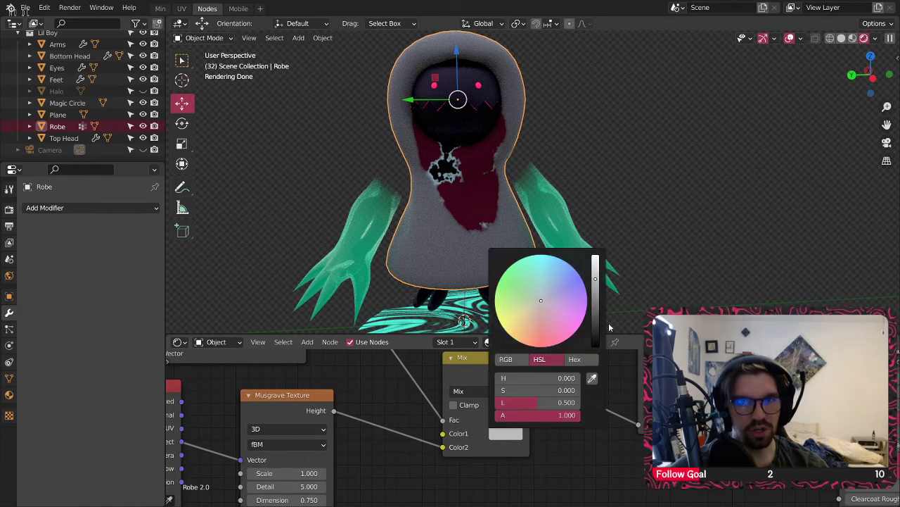
{"action": "left_click_drag", "start_coordinate": [595, 322], "coordinate": [595, 345]}
{"action": "middle_click_drag", "start_coordinate": [670, 208], "coordinate": [471, 156]}
{"action": "scroll", "coordinate": [532, 448], "scroll_direction": "down", "scroll_amount": 6}
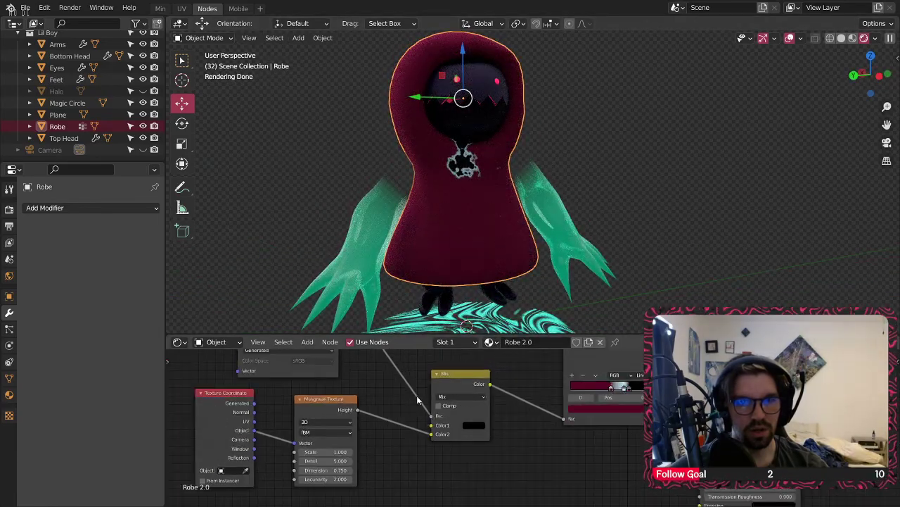
- Connect the Mix node's Color output to the Alpha input of the Principled BSDF
{"action": "middle_click_drag", "start_coordinate": [532, 448], "coordinate": [475, 415]}
{"action": "scroll", "coordinate": [440, 409], "scroll_direction": "up", "scroll_amount": 3}
{"action": "left_click_drag", "start_coordinate": [437, 403], "coordinate": [432, 429]}
{"action": "scroll", "coordinate": [445, 424], "scroll_direction": "up", "scroll_amount": 6}
{"action": "scroll", "coordinate": [445, 424], "scroll_direction": "down", "scroll_amount": 2}
{"action": "left_click_drag", "start_coordinate": [405, 388], "coordinate": [595, 473]}
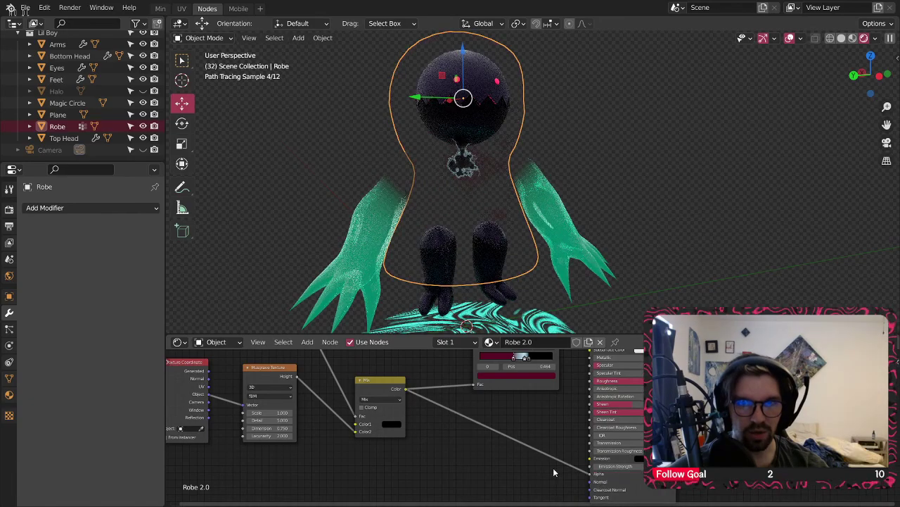
- Insert an Invert node on the link between the Mix node and the Principled BSDF's Alpha, and inspect the robe's chest
{"action": "middle_click_drag", "start_coordinate": [450, 460], "coordinate": [399, 437]}
{"action": "left_click", "coordinate": [308, 342]}
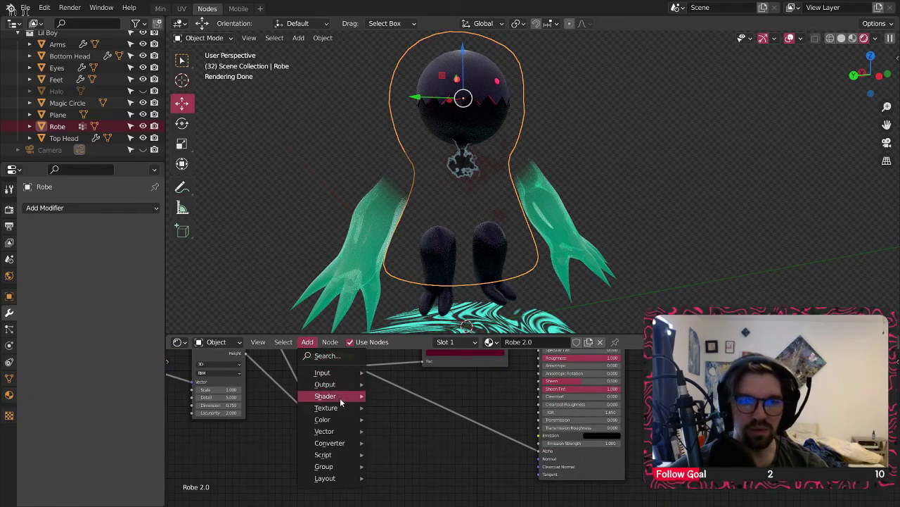
{"action": "mouse_move", "coordinate": [334, 420]}
{"action": "left_click", "coordinate": [392, 380]}
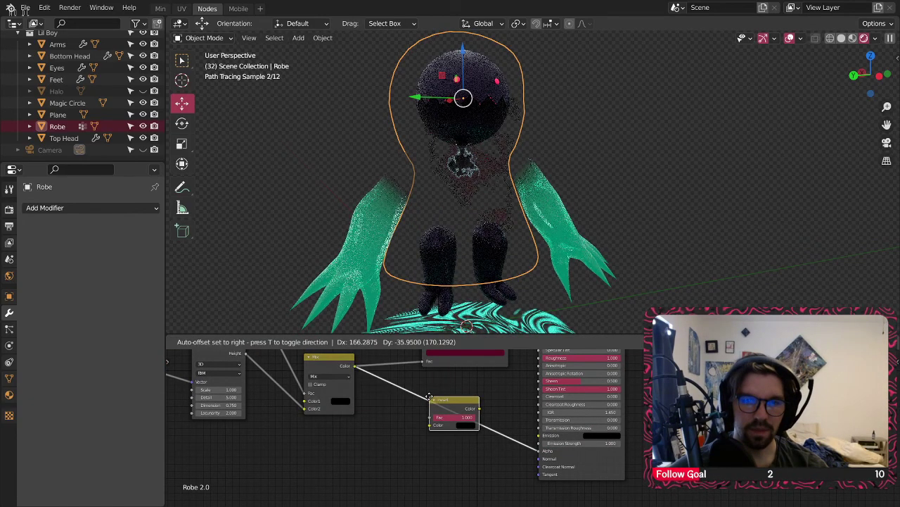
{"action": "left_click", "coordinate": [454, 413]}
{"action": "scroll", "coordinate": [456, 137], "scroll_direction": "up", "scroll_amount": 6}
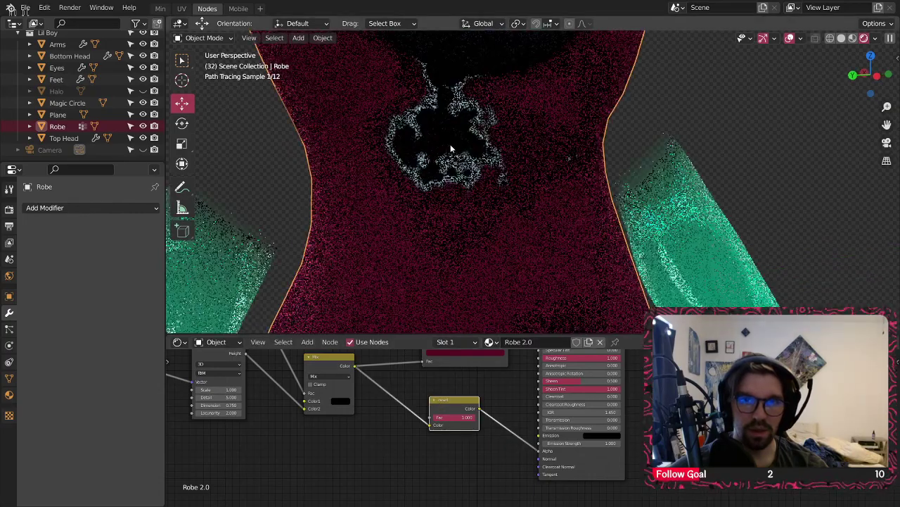
{"action": "scroll", "coordinate": [423, 134], "scroll_direction": "down", "scroll_amount": 7}
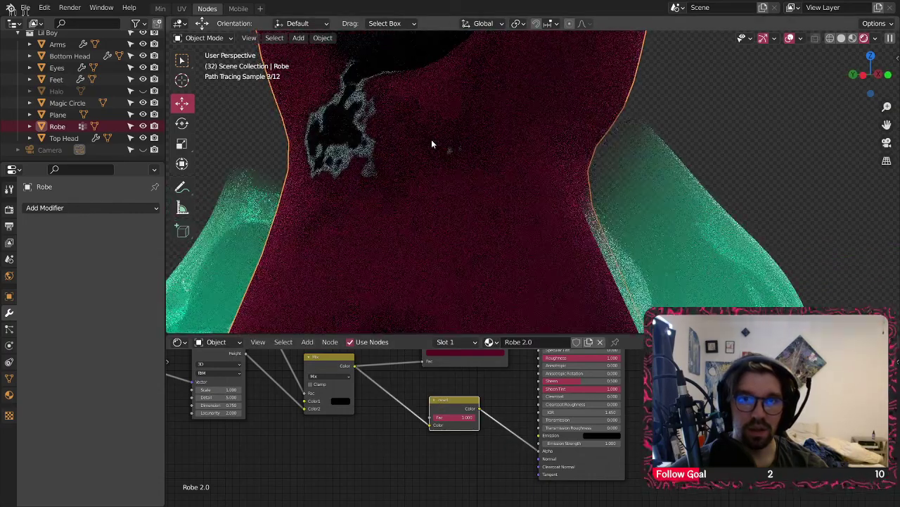
- Examine the torn areas on the robe's chest and on the back of the hood from several angles
{"action": "middle_click_drag", "start_coordinate": [403, 378], "coordinate": [435, 404]}
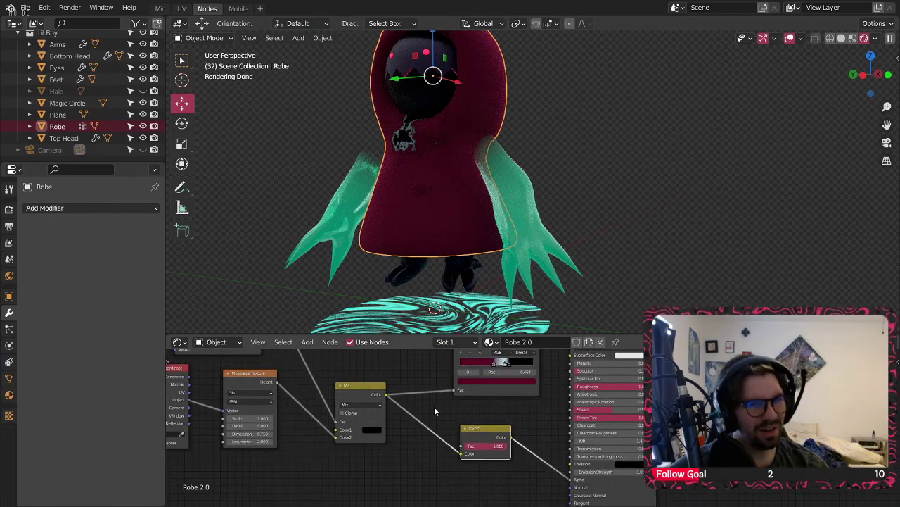
{"action": "middle_click_drag", "start_coordinate": [413, 182], "coordinate": [481, 162]}
{"action": "scroll", "coordinate": [481, 160], "scroll_direction": "up", "scroll_amount": 6}
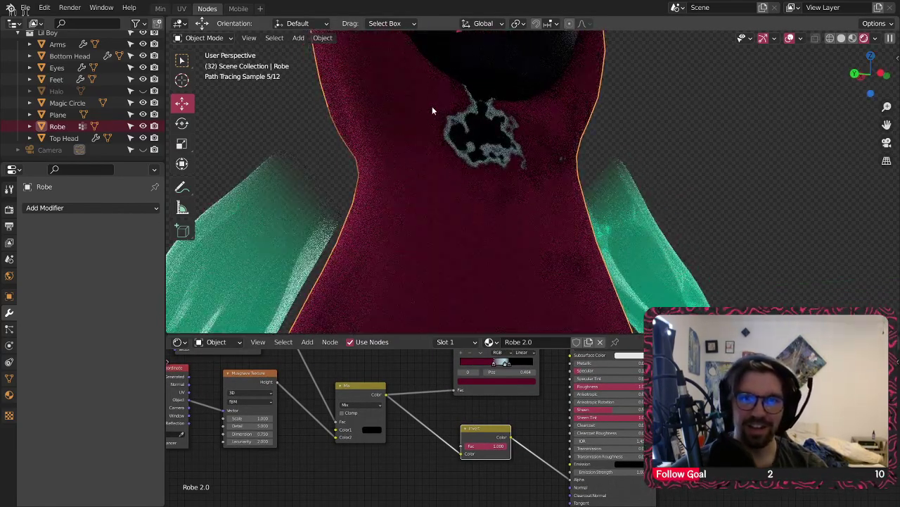
{"action": "scroll", "coordinate": [440, 106], "scroll_direction": "down", "scroll_amount": 5}
{"action": "middle_click_drag", "start_coordinate": [441, 114], "coordinate": [611, 144]}
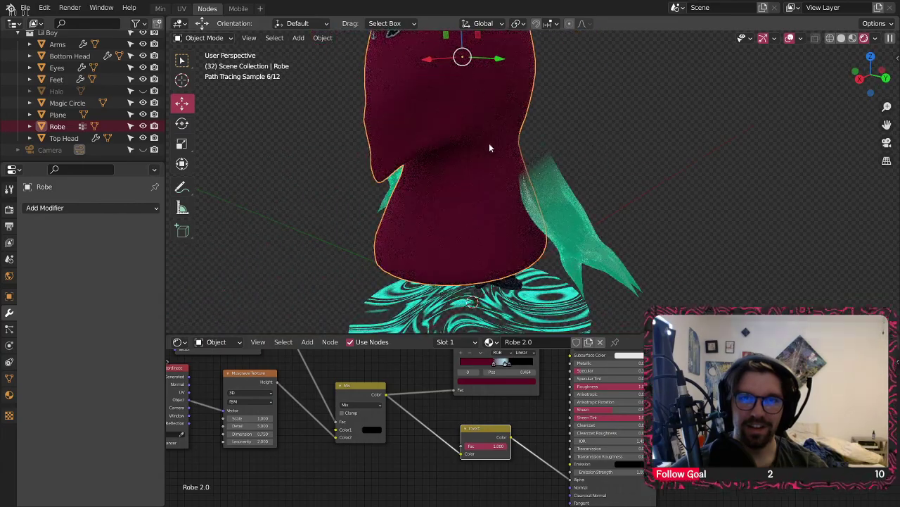
{"action": "middle_click_drag", "start_coordinate": [486, 129], "coordinate": [567, 152]}
{"action": "scroll", "coordinate": [567, 152], "scroll_direction": "up", "scroll_amount": 5}
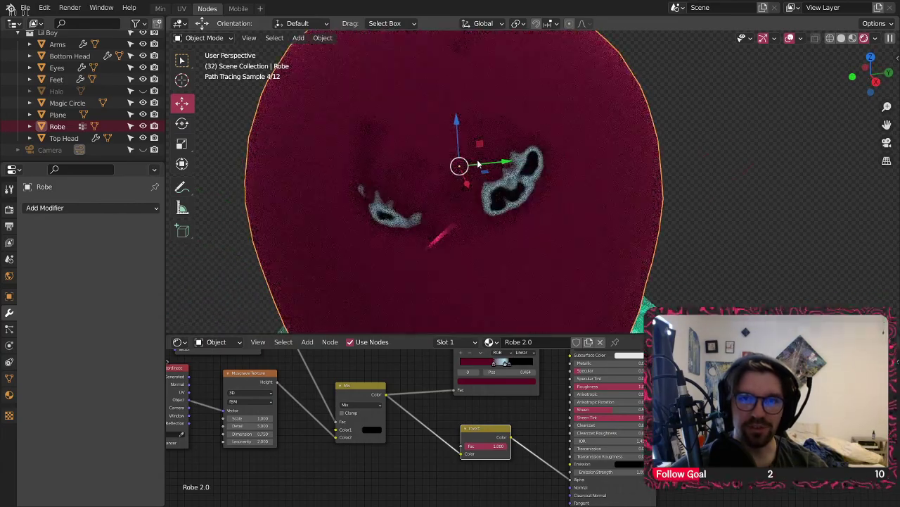
{"action": "scroll", "coordinate": [433, 232], "scroll_direction": "up", "scroll_amount": 3}
{"action": "middle_click_drag", "start_coordinate": [453, 218], "coordinate": [494, 211]}
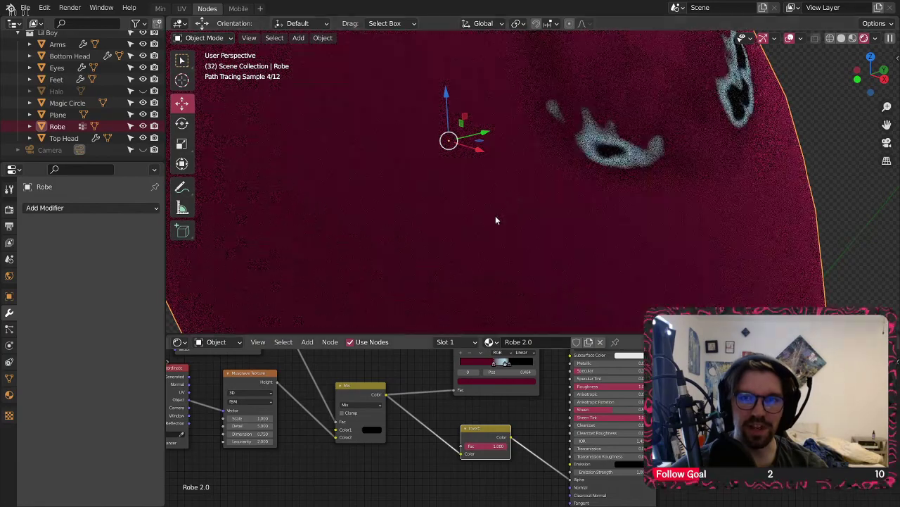
{"action": "scroll", "coordinate": [485, 443], "scroll_direction": "up", "scroll_amount": 2}
{"action": "middle_click_drag", "start_coordinate": [377, 429], "coordinate": [468, 433]}
{"action": "scroll", "coordinate": [484, 132], "scroll_direction": "down", "scroll_amount": 3}
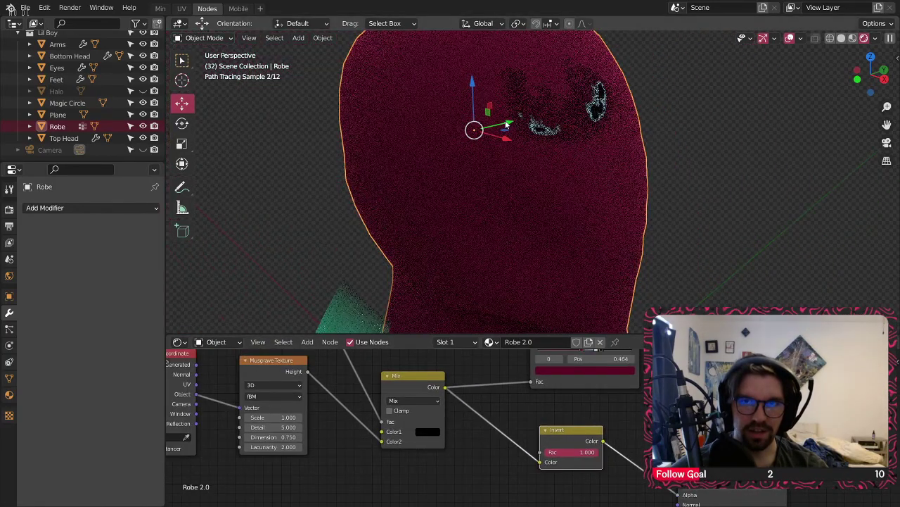
{"action": "middle_click_drag", "start_coordinate": [484, 132], "coordinate": [548, 274]}
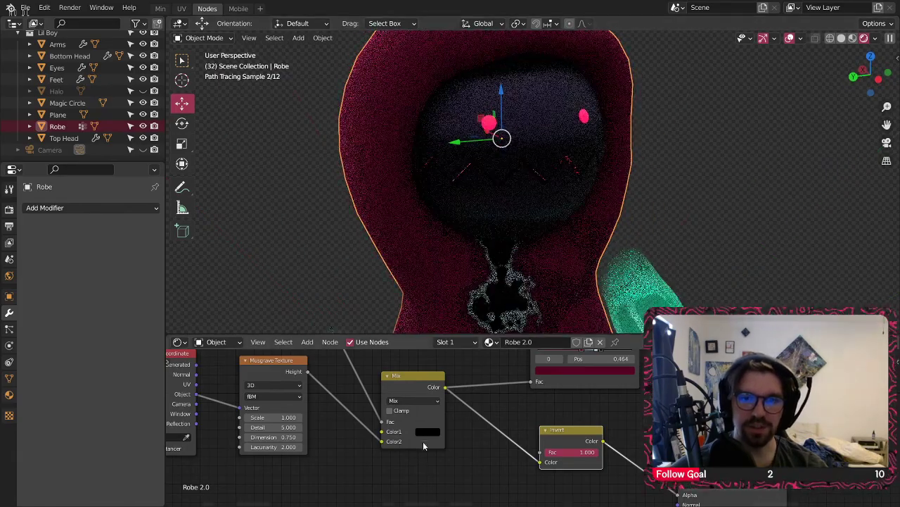
{"action": "left_click", "coordinate": [425, 438]}
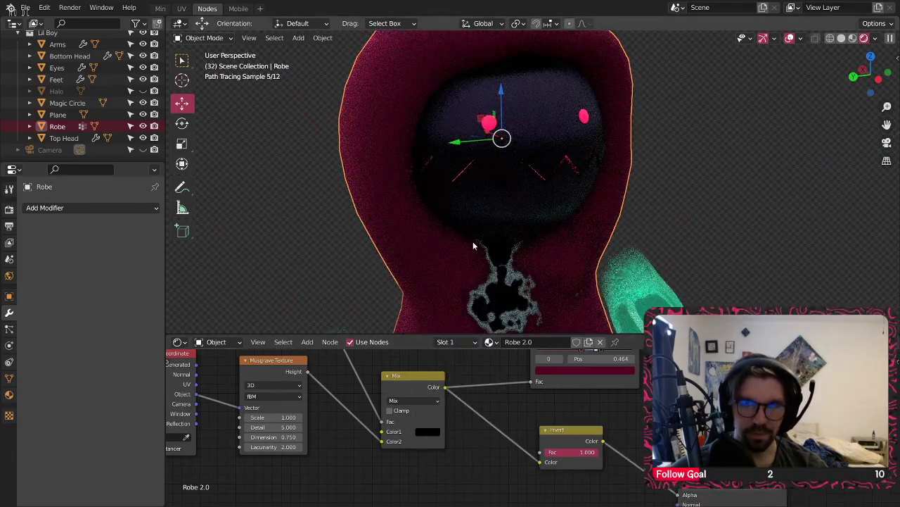
{"action": "scroll", "coordinate": [472, 241], "scroll_direction": "down", "scroll_amount": 2}
{"action": "scroll", "coordinate": [484, 421], "scroll_direction": "up", "scroll_amount": 2}
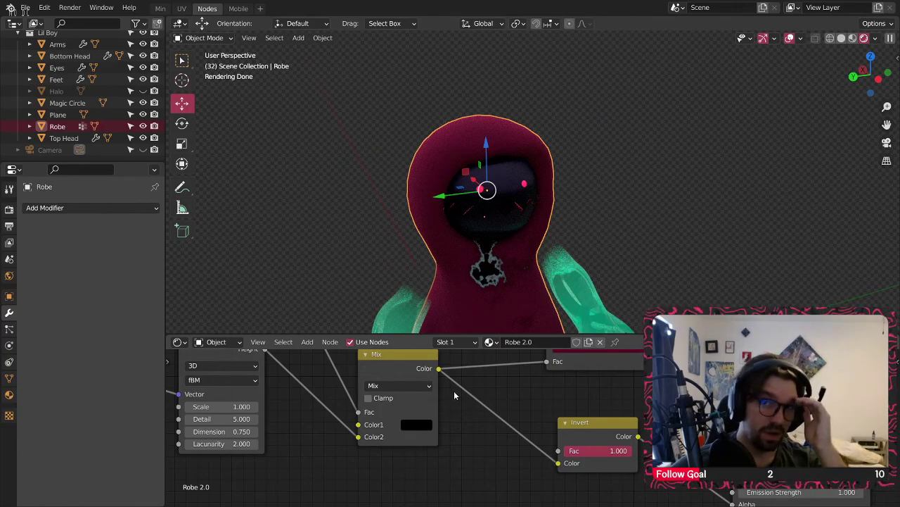
- Delete the Invert node between the Mix node and the Principled BSDF's Alpha input
{"action": "scroll", "coordinate": [518, 270], "scroll_direction": "down", "scroll_amount": 4}
{"action": "middle_click_drag", "start_coordinate": [567, 394], "coordinate": [518, 394]}
{"action": "left_click", "coordinate": [586, 415]}
{"action": "key", "text": "x"}
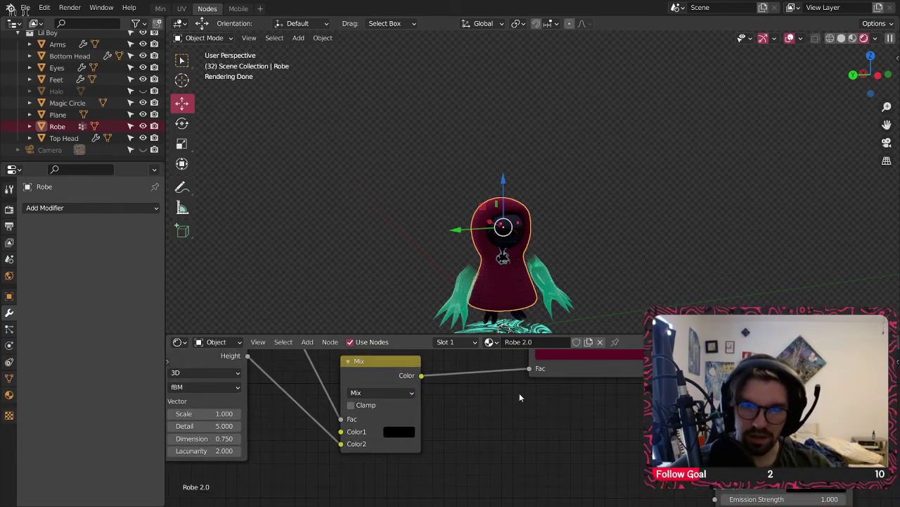
- Set the Musgrave Texture's Scale to 2 and inspect the tears on the robe's chest
{"action": "middle_click_drag", "start_coordinate": [497, 447], "coordinate": [522, 440]}
{"action": "middle_click_drag", "start_coordinate": [425, 427], "coordinate": [596, 454]}
{"action": "left_click", "coordinate": [407, 431]}
{"action": "type", "text": "2"}
{"action": "key", "text": "Return"}
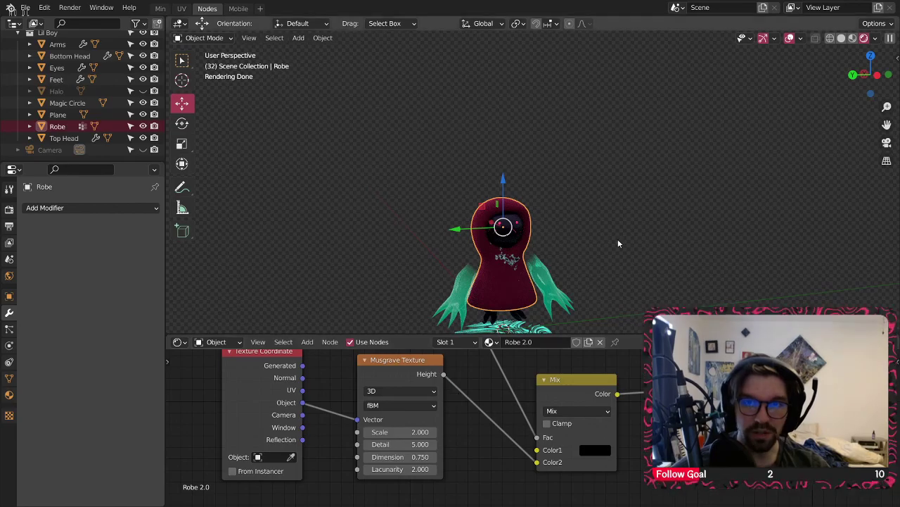
{"action": "scroll", "coordinate": [555, 232], "scroll_direction": "up", "scroll_amount": 5}
{"action": "middle_click_drag", "start_coordinate": [378, 261], "coordinate": [456, 224], "text": "shift"}
{"action": "scroll", "coordinate": [422, 200], "scroll_direction": "down", "scroll_amount": 4}
- Move the Mix node up and shift the Texture Coordinate and Musgrave Texture nodes slightly down to make room
{"action": "middle_click_drag", "start_coordinate": [493, 416], "coordinate": [479, 415]}
{"action": "scroll", "coordinate": [550, 437], "scroll_direction": "down", "scroll_amount": 2}
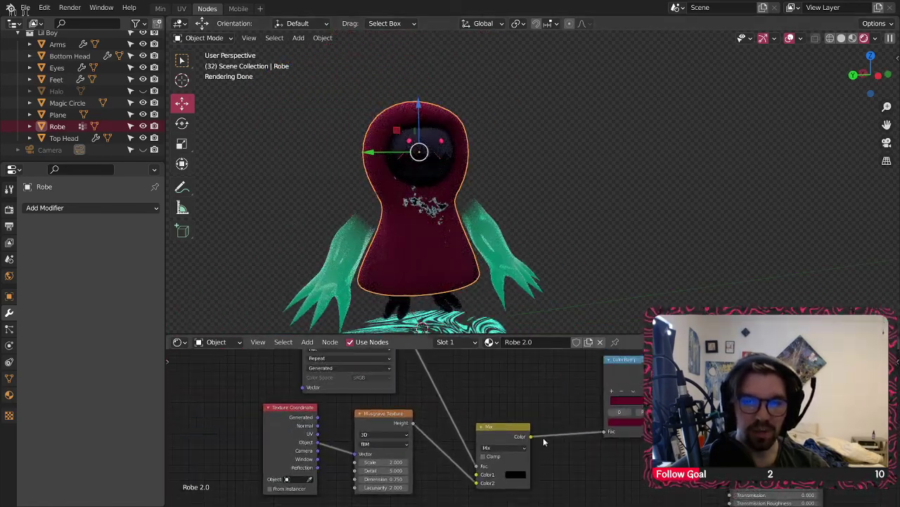
{"action": "left_click_drag", "start_coordinate": [497, 425], "coordinate": [489, 382]}
{"action": "left_click", "coordinate": [523, 441]}
{"action": "middle_click_drag", "start_coordinate": [477, 447], "coordinate": [476, 395]}
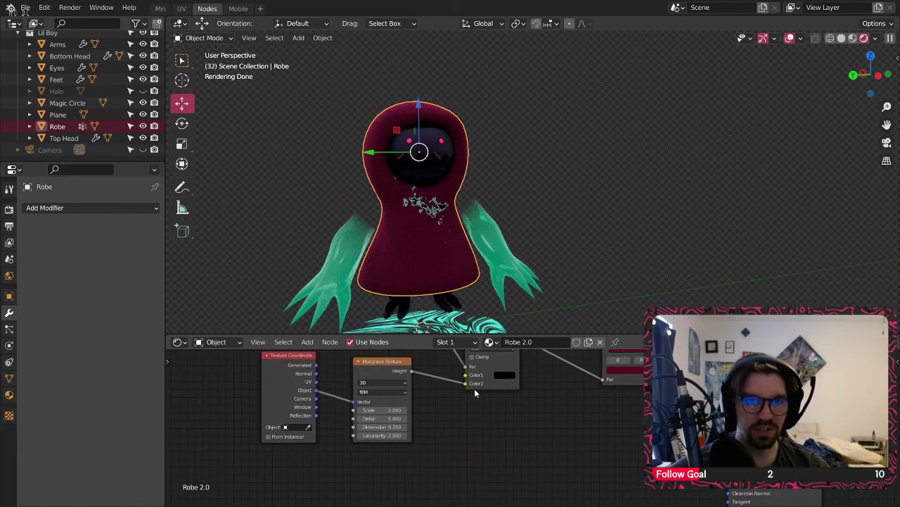
{"action": "middle_click_drag", "start_coordinate": [415, 376], "coordinate": [447, 380]}
{"action": "left_click_drag", "start_coordinate": [338, 370], "coordinate": [331, 382]}
{"action": "left_click_drag", "start_coordinate": [424, 379], "coordinate": [414, 392]}
{"action": "left_click", "coordinate": [451, 404]}
- Duplicate the ColorRamp, place the copy below the Mix node, and connect the Musgrave Height output to its Fac
{"action": "left_click", "coordinate": [308, 343]}
{"action": "middle_click_drag", "start_coordinate": [607, 396], "coordinate": [518, 441]}
{"action": "scroll", "coordinate": [527, 418], "scroll_direction": "down", "scroll_amount": 1}
{"action": "scroll", "coordinate": [527, 420], "scroll_direction": "down", "scroll_amount": 2}
{"action": "left_click", "coordinate": [555, 377]}
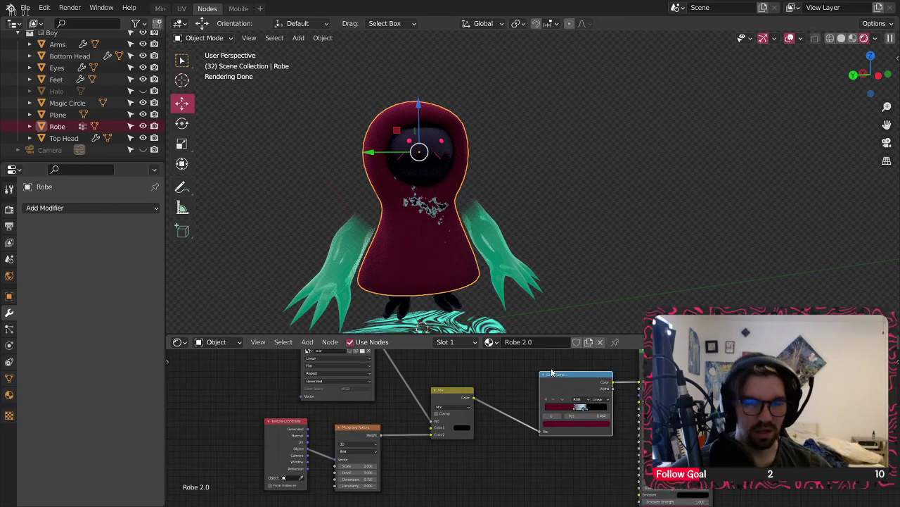
{"action": "left_click_drag", "start_coordinate": [553, 373], "coordinate": [442, 452]}
{"action": "scroll", "coordinate": [394, 409], "scroll_direction": "up", "scroll_amount": 3}
{"action": "left_click_drag", "start_coordinate": [367, 399], "coordinate": [433, 492]}
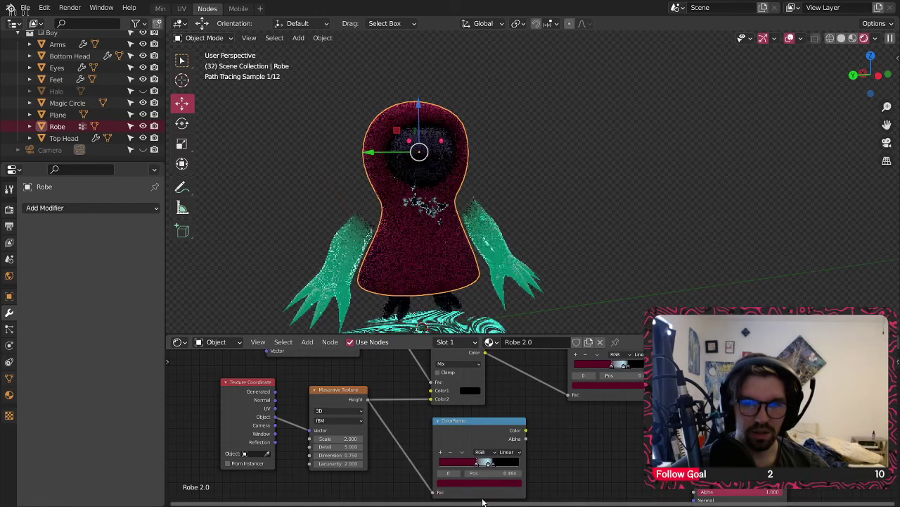
- Add a Bump node, feeding its Height from the duplicated ColorRamp's Color and its Normal into the Principled BSDF's Normal
{"action": "middle_click_drag", "start_coordinate": [469, 499], "coordinate": [410, 467]}
{"action": "left_click", "coordinate": [308, 341]}
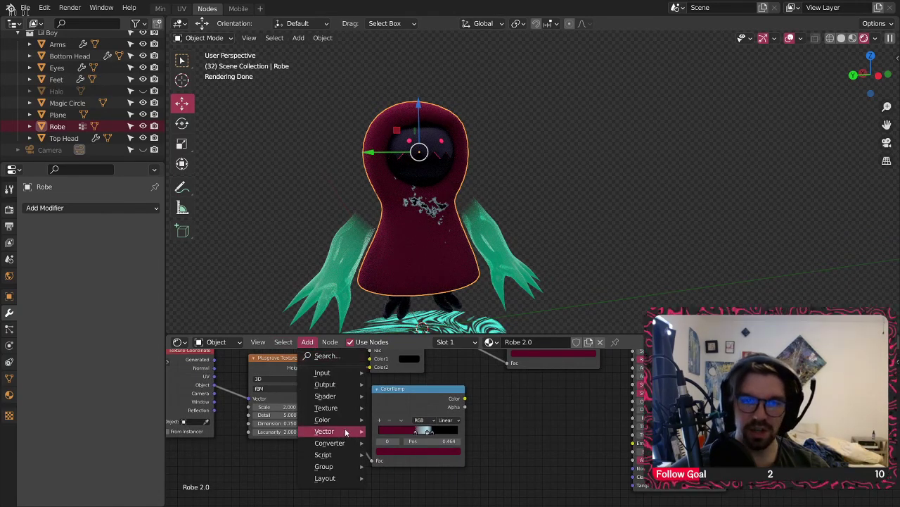
{"action": "mouse_move", "coordinate": [339, 444]}
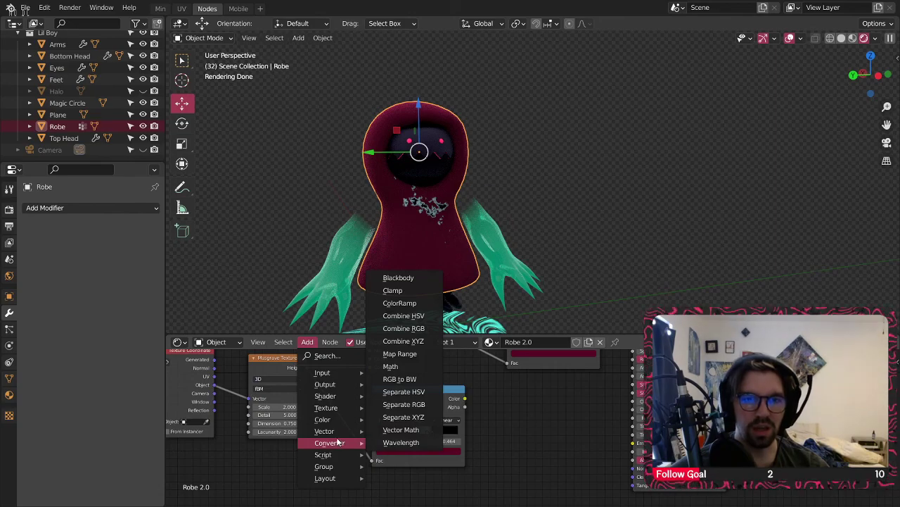
{"action": "left_click", "coordinate": [393, 328]}
{"action": "left_click", "coordinate": [488, 417]}
{"action": "left_click", "coordinate": [464, 400]}
{"action": "left_click_drag", "start_coordinate": [587, 433], "coordinate": [623, 465]}
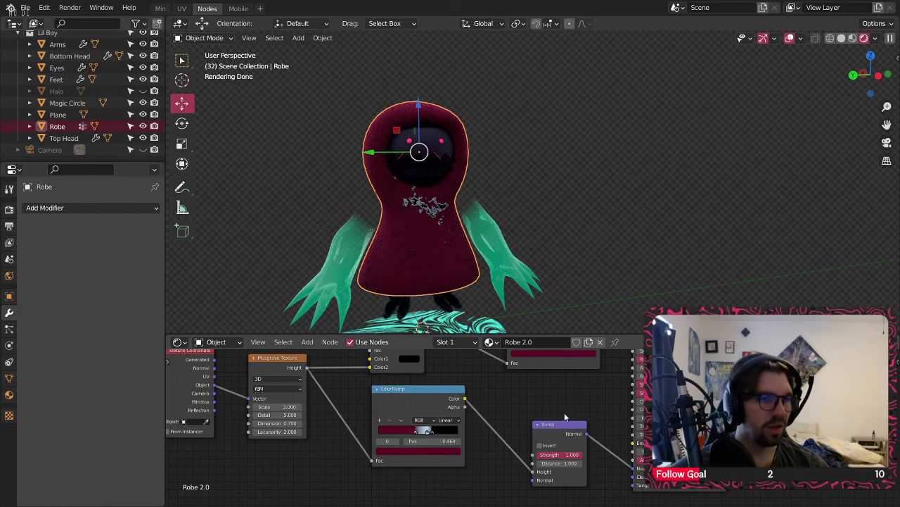
- Remove the light-blue stop from the duplicated ColorRamp and set its first stop to white
{"action": "middle_click_drag", "start_coordinate": [475, 452], "coordinate": [574, 442]}
{"action": "scroll", "coordinate": [386, 261], "scroll_direction": "up", "scroll_amount": 4}
{"action": "scroll", "coordinate": [432, 250], "scroll_direction": "up", "scroll_amount": 5}
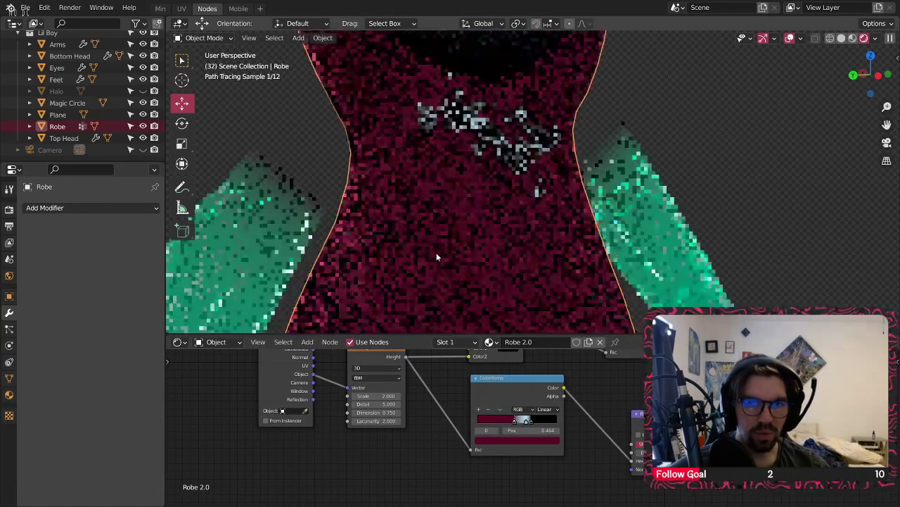
{"action": "middle_click_drag", "start_coordinate": [634, 459], "coordinate": [562, 444]}
{"action": "scroll", "coordinate": [462, 404], "scroll_direction": "up", "scroll_amount": 4}
{"action": "left_click", "coordinate": [445, 409]}
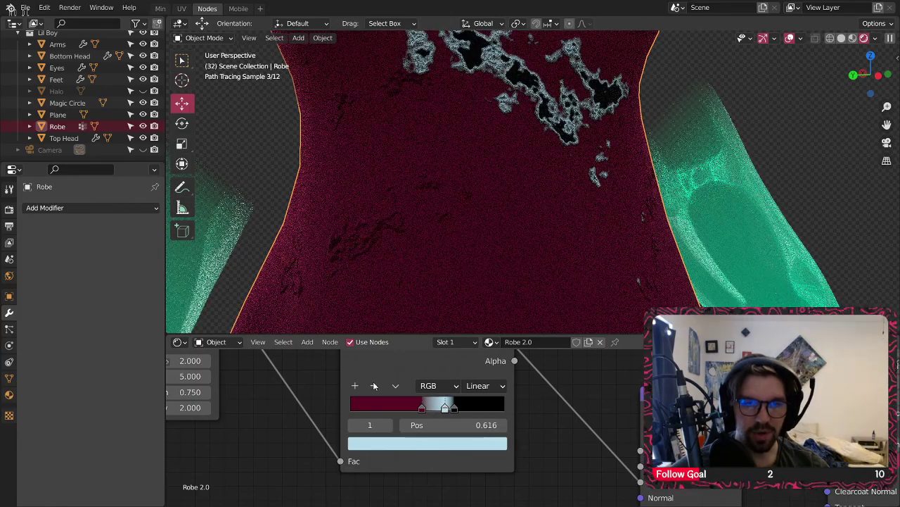
{"action": "left_click", "coordinate": [422, 407]}
{"action": "left_click", "coordinate": [431, 442]}
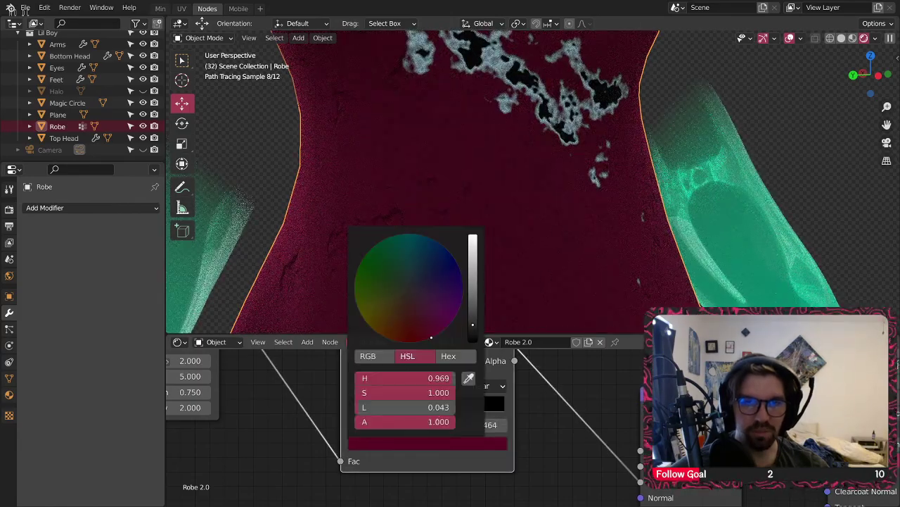
{"action": "left_click_drag", "start_coordinate": [473, 325], "coordinate": [486, 227]}
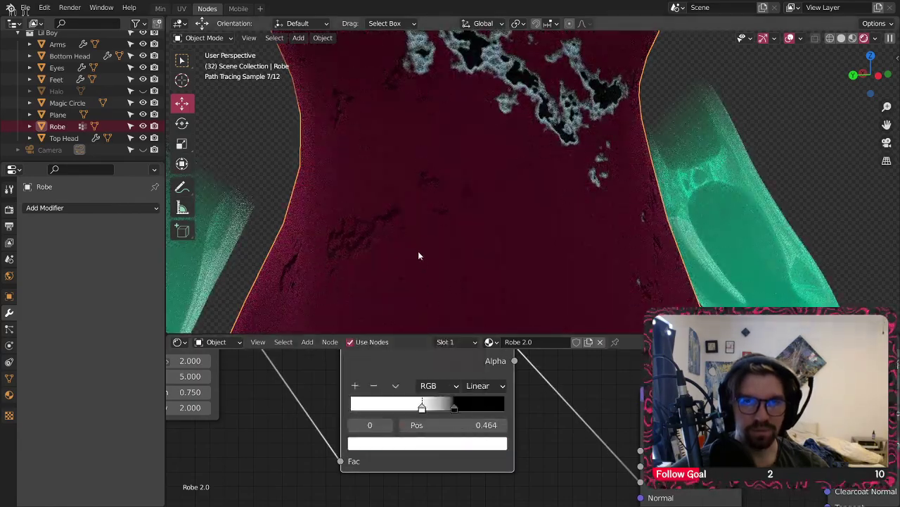
- Set the white stop of the Robe 2.0 ColorRamp to position 0.583
{"action": "middle_click_drag", "start_coordinate": [424, 261], "coordinate": [428, 235]}
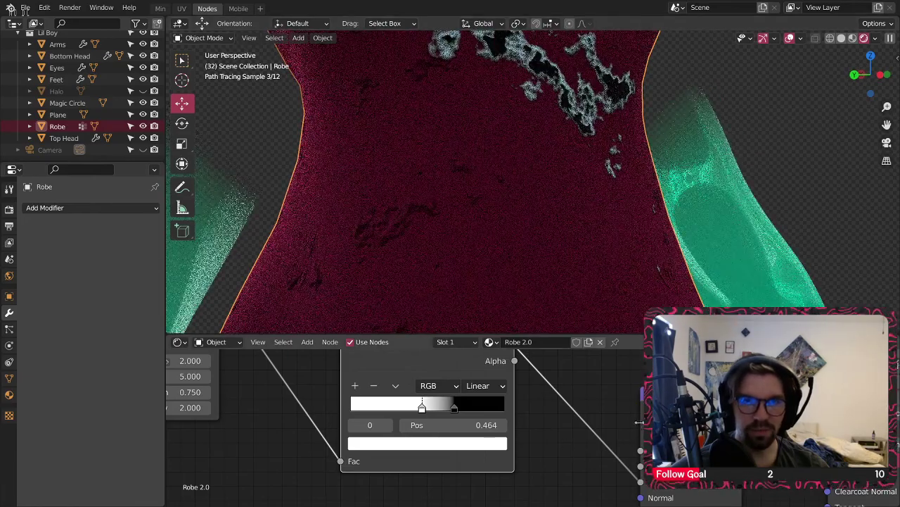
{"action": "left_click_drag", "start_coordinate": [423, 408], "coordinate": [441, 405]}
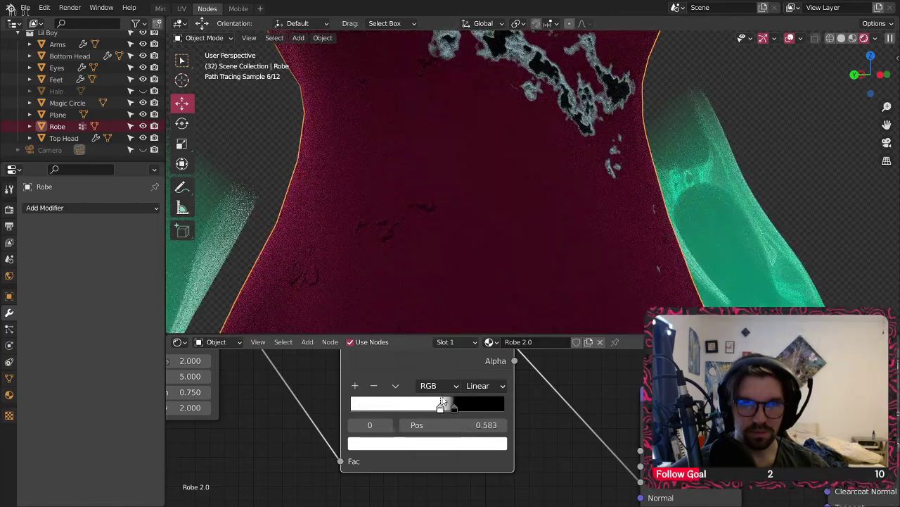
- Try an extra black stop in the ColorRamp at positions 0.329 and 0.535, and remove it
{"action": "left_click", "coordinate": [353, 385]}
{"action": "left_click_drag", "start_coordinate": [436, 415], "coordinate": [404, 449]}
{"action": "left_click", "coordinate": [405, 445]}
{"action": "left_click_drag", "start_coordinate": [473, 263], "coordinate": [473, 342]}
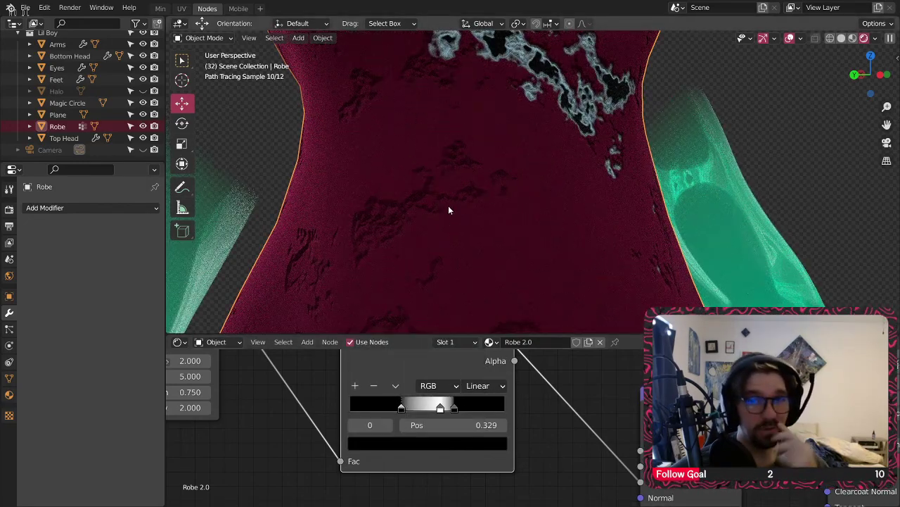
{"action": "middle_click_drag", "start_coordinate": [415, 200], "coordinate": [476, 151]}
{"action": "scroll", "coordinate": [470, 171], "scroll_direction": "down", "scroll_amount": 5}
{"action": "scroll", "coordinate": [421, 401], "scroll_direction": "up", "scroll_amount": 8}
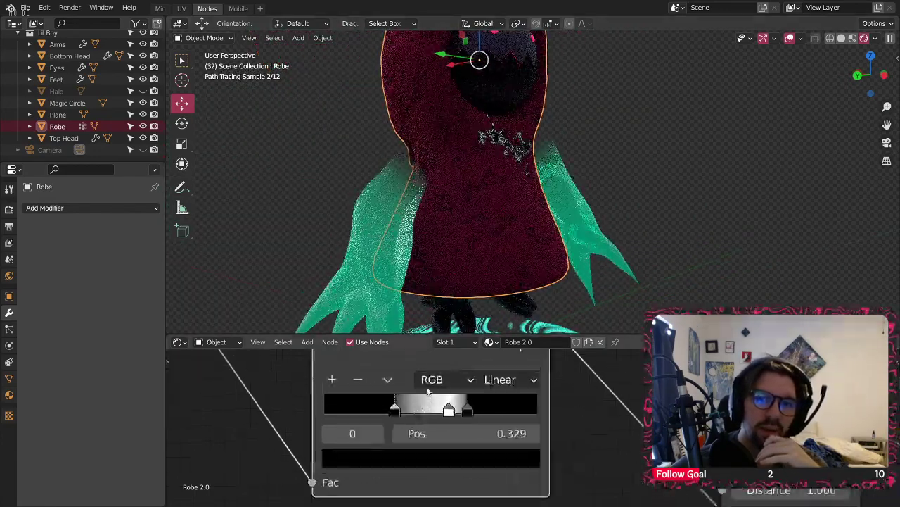
{"action": "scroll", "coordinate": [492, 200], "scroll_direction": "up", "scroll_amount": 8}
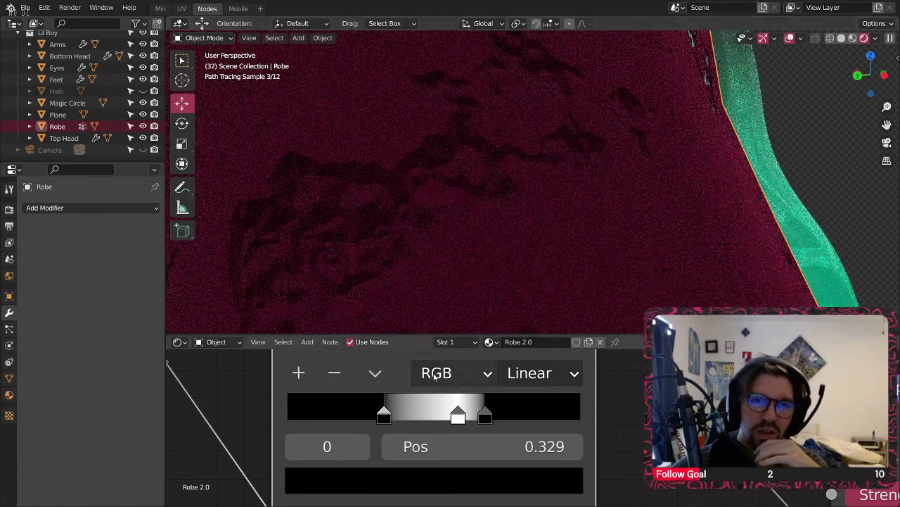
{"action": "left_click_drag", "start_coordinate": [391, 422], "coordinate": [445, 414]}
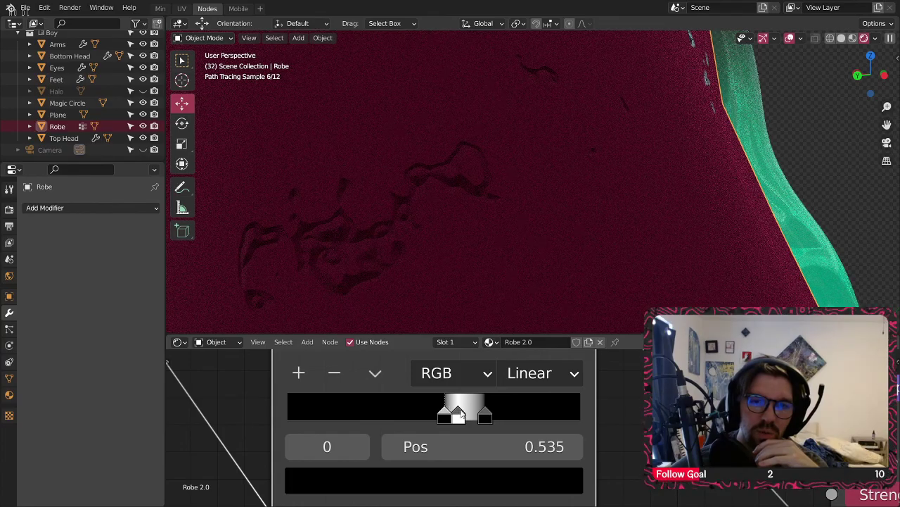
{"action": "left_click", "coordinate": [334, 373]}
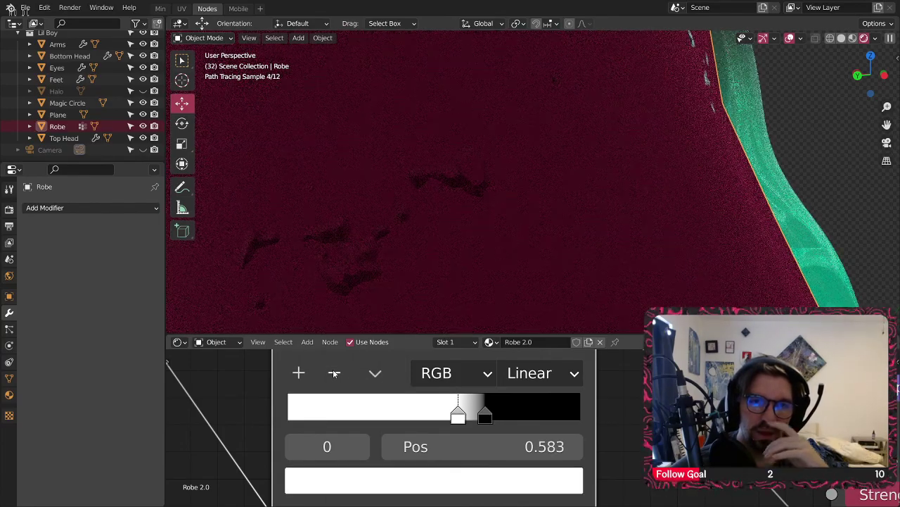
- Set the ColorRamp's black stop to position 0.618 and inspect the creases on the robe's front
{"action": "left_click_drag", "start_coordinate": [485, 420], "coordinate": [470, 418]}
{"action": "scroll", "coordinate": [440, 204], "scroll_direction": "down", "scroll_amount": 5}
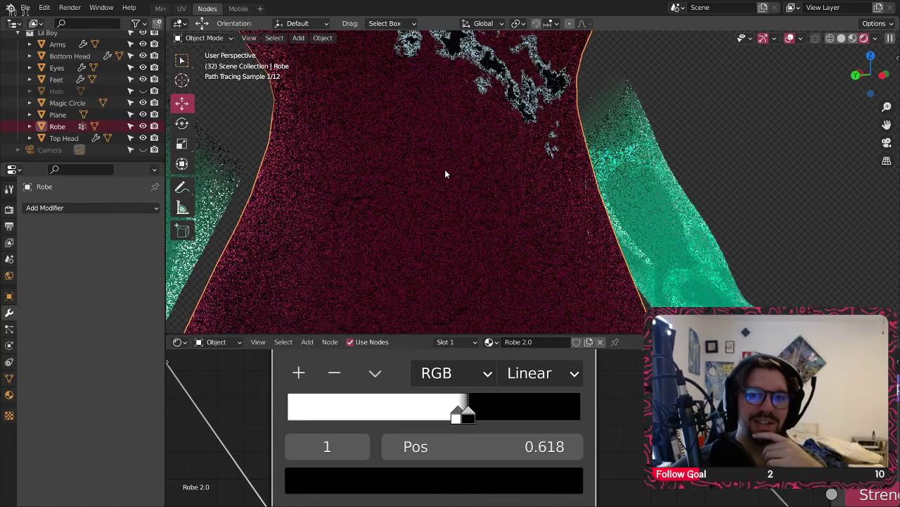
{"action": "middle_click_drag", "start_coordinate": [463, 211], "coordinate": [375, 223]}
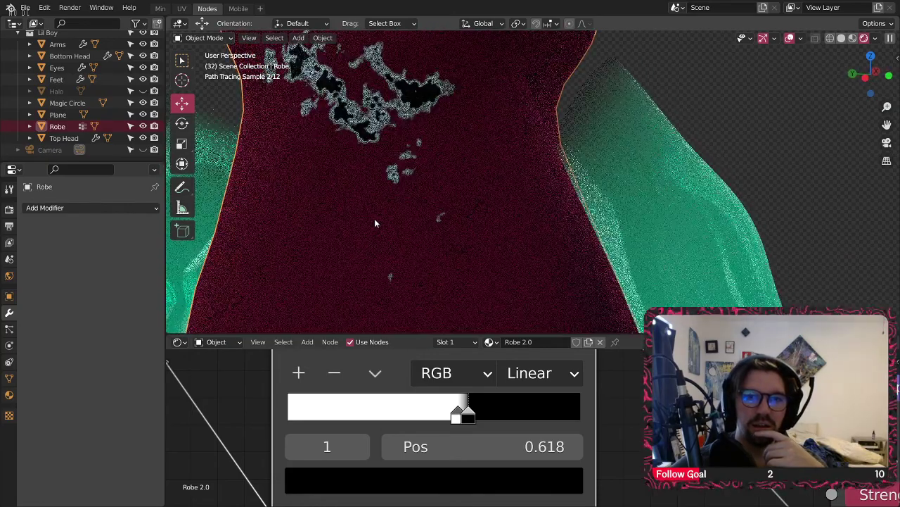
{"action": "middle_click_drag", "start_coordinate": [795, 465], "coordinate": [628, 429]}
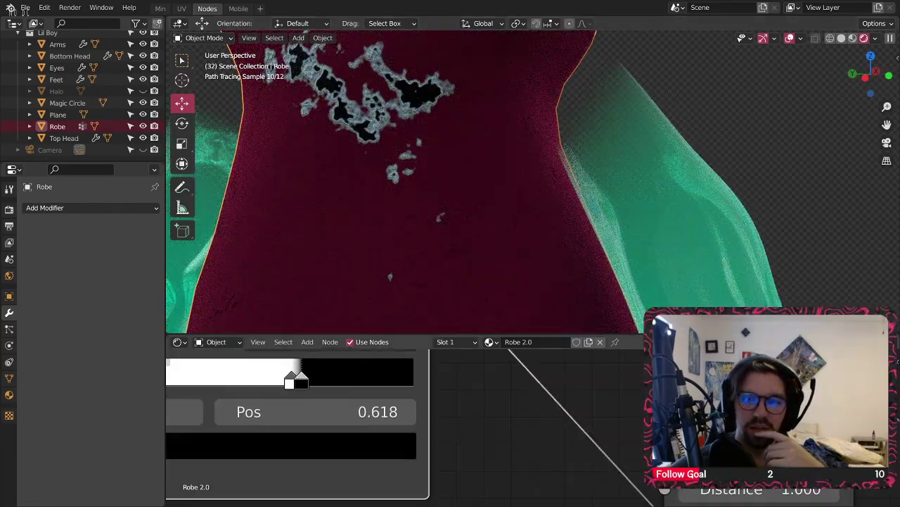
{"action": "mouse_move", "coordinate": [420, 220]}
{"action": "middle_mouse_down"}
{"action": "mouse_move", "coordinate": [498, 219]}
{"action": "mouse_move", "coordinate": [491, 223]}
{"action": "middle_mouse_up"}
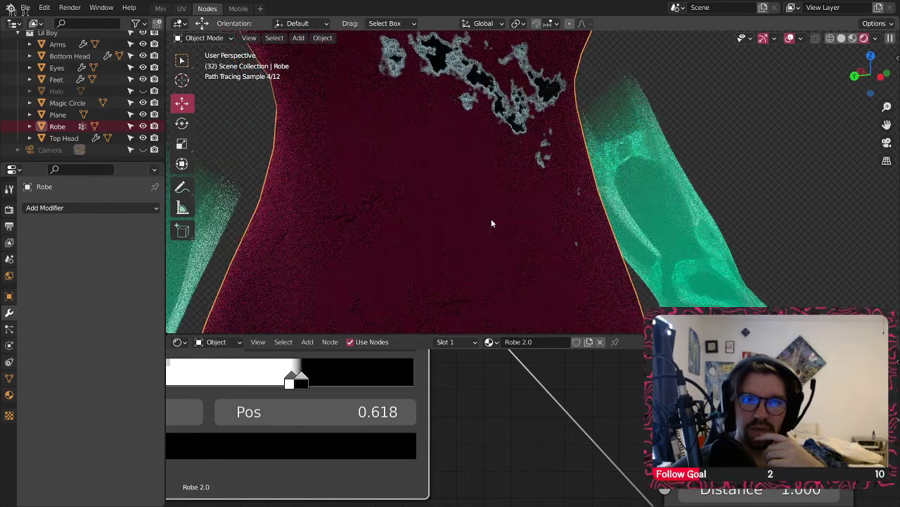
{"action": "scroll", "coordinate": [380, 214], "scroll_direction": "up", "scroll_amount": 3}
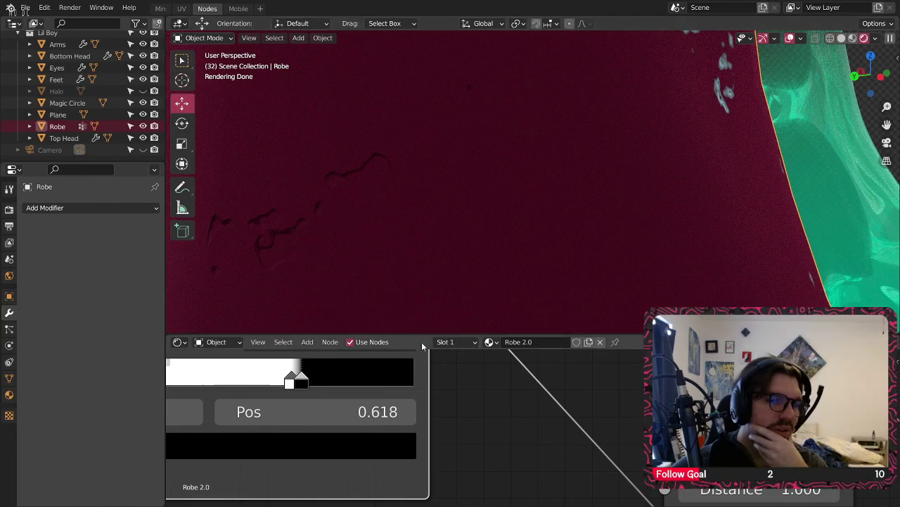
- Delete the Bump node and connect the ColorRamp's Color output directly to the robe's main shader node
{"action": "scroll", "coordinate": [503, 443], "scroll_direction": "down", "scroll_amount": 6}
{"action": "middle_click_drag", "start_coordinate": [596, 442], "coordinate": [500, 440]}
{"action": "left_click", "coordinate": [535, 389]}
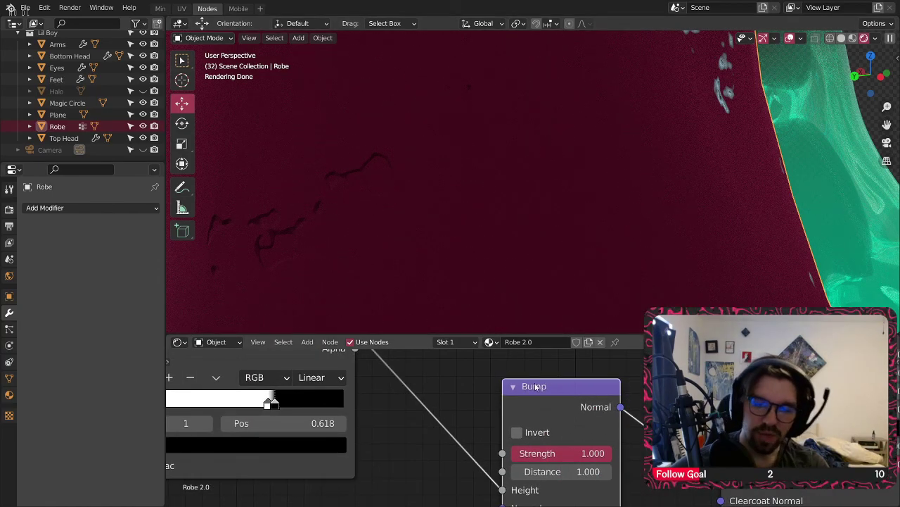
{"action": "key", "text": "x"}
{"action": "scroll", "coordinate": [535, 389], "scroll_direction": "down", "scroll_amount": 2}
{"action": "left_click_drag", "start_coordinate": [420, 370], "coordinate": [651, 448]}
{"action": "scroll", "coordinate": [398, 218], "scroll_direction": "down", "scroll_amount": 5}
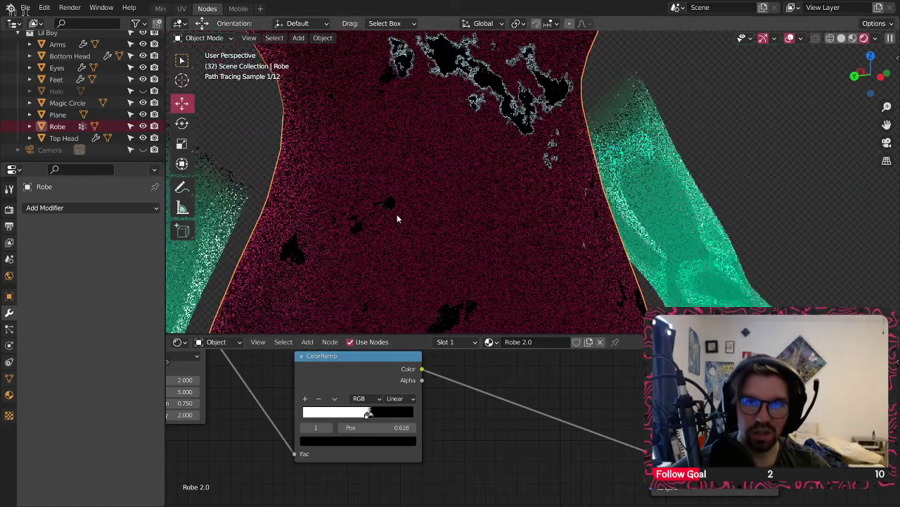
- Set the ColorRamp's black stop to position 1.000 to soften the patches on the robe
{"action": "scroll", "coordinate": [410, 204], "scroll_direction": "down", "scroll_amount": 2}
{"action": "middle_click_drag", "start_coordinate": [414, 207], "coordinate": [430, 232]}
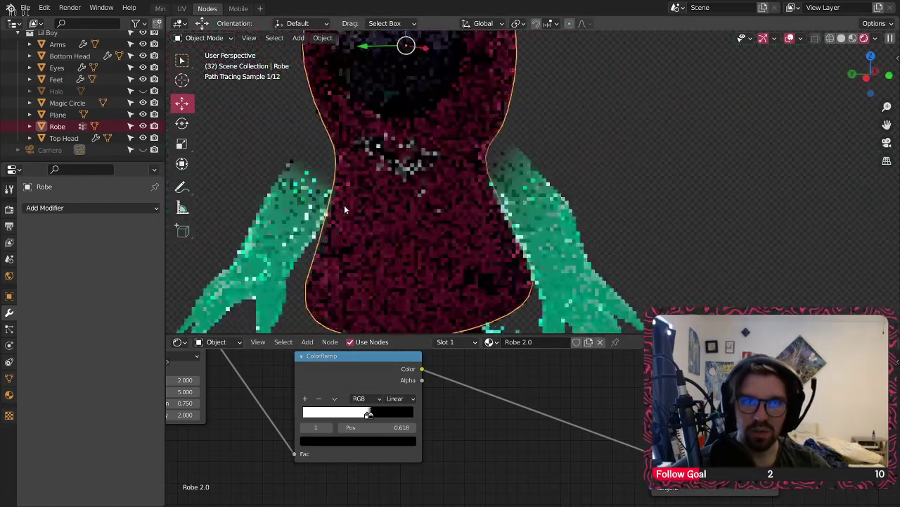
{"action": "scroll", "coordinate": [394, 412], "scroll_direction": "up", "scroll_amount": 2}
{"action": "scroll", "coordinate": [383, 420], "scroll_direction": "up", "scroll_amount": 2}
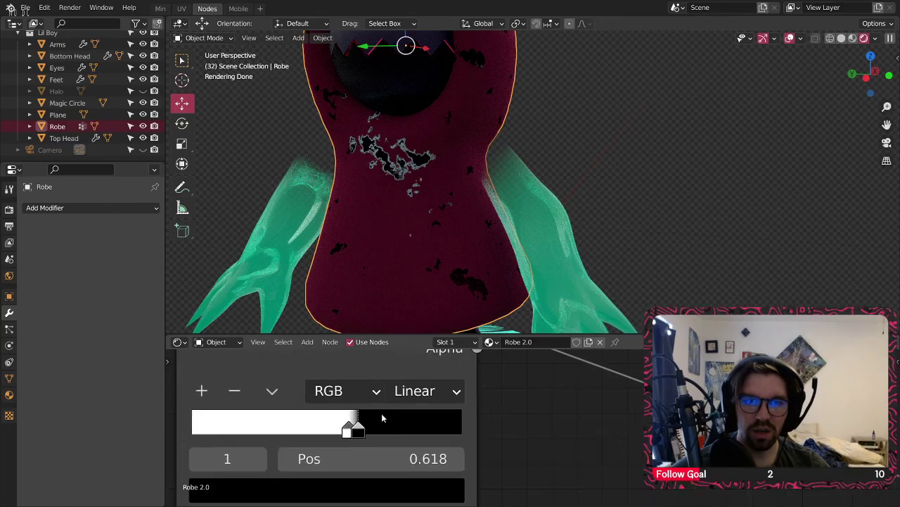
{"action": "left_click_drag", "start_coordinate": [357, 431], "coordinate": [461, 429]}
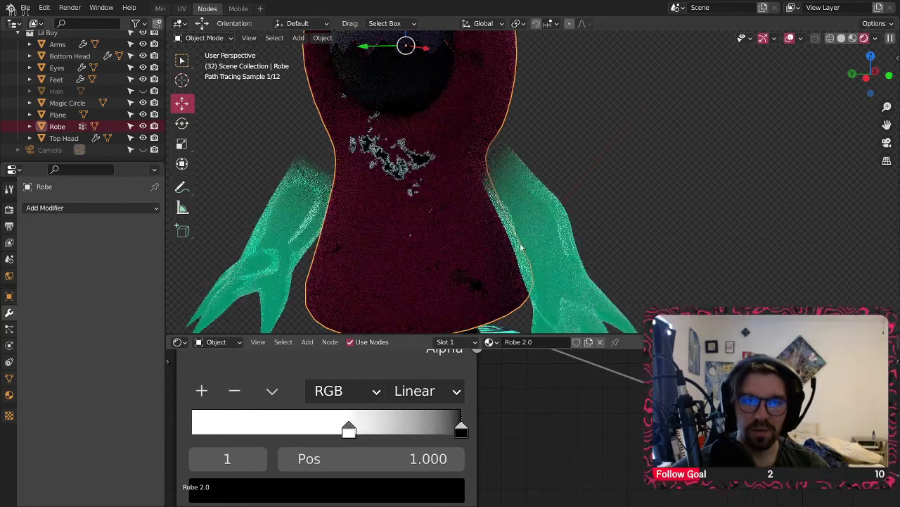
- Examine the softened dark patches on the robe's chest, hood and back
{"action": "scroll", "coordinate": [461, 222], "scroll_direction": "down", "scroll_amount": 3}
{"action": "middle_click_drag", "start_coordinate": [461, 222], "coordinate": [509, 197]}
{"action": "scroll", "coordinate": [470, 165], "scroll_direction": "up", "scroll_amount": 6}
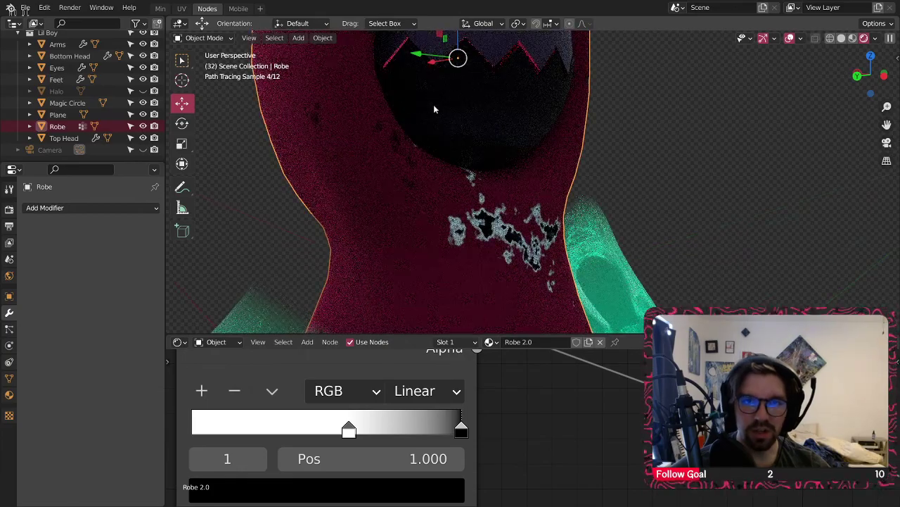
{"action": "middle_click_drag", "start_coordinate": [429, 97], "coordinate": [462, 211], "text": "shift"}
{"action": "scroll", "coordinate": [422, 181], "scroll_direction": "up", "scroll_amount": 4}
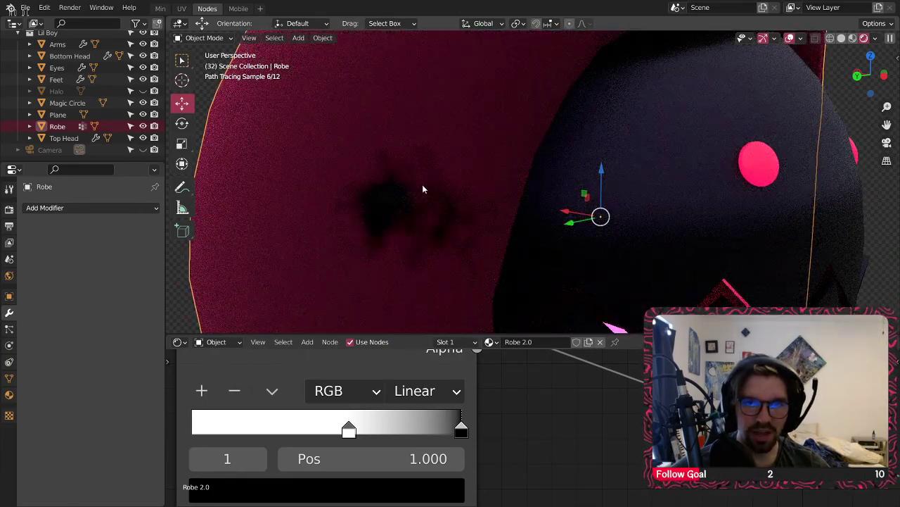
{"action": "middle_click_drag", "start_coordinate": [360, 159], "coordinate": [315, 219]}
{"action": "scroll", "coordinate": [427, 154], "scroll_direction": "down", "scroll_amount": 3}
{"action": "scroll", "coordinate": [415, 190], "scroll_direction": "down", "scroll_amount": 4}
{"action": "middle_click_drag", "start_coordinate": [432, 225], "coordinate": [395, 236]}
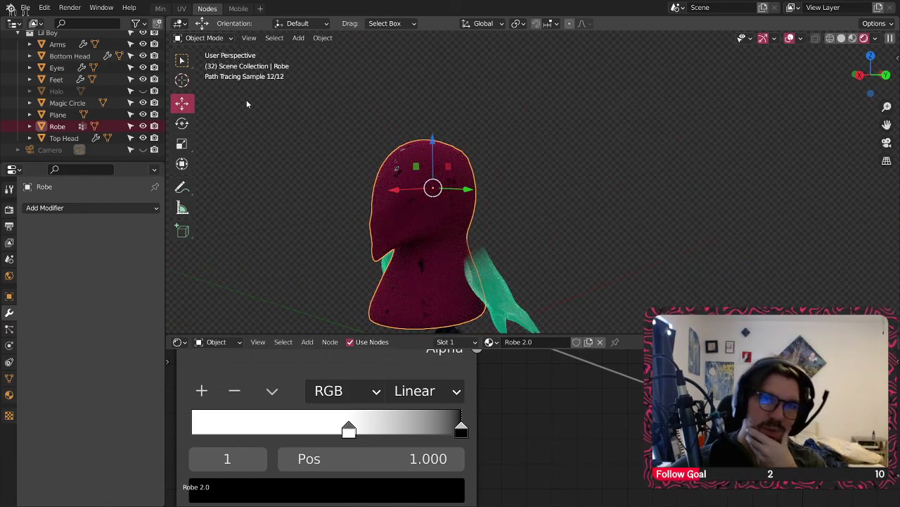
- Switch to the Min workspace, display the character in rendered shading and view it from several sides
{"action": "left_click", "coordinate": [160, 8]}
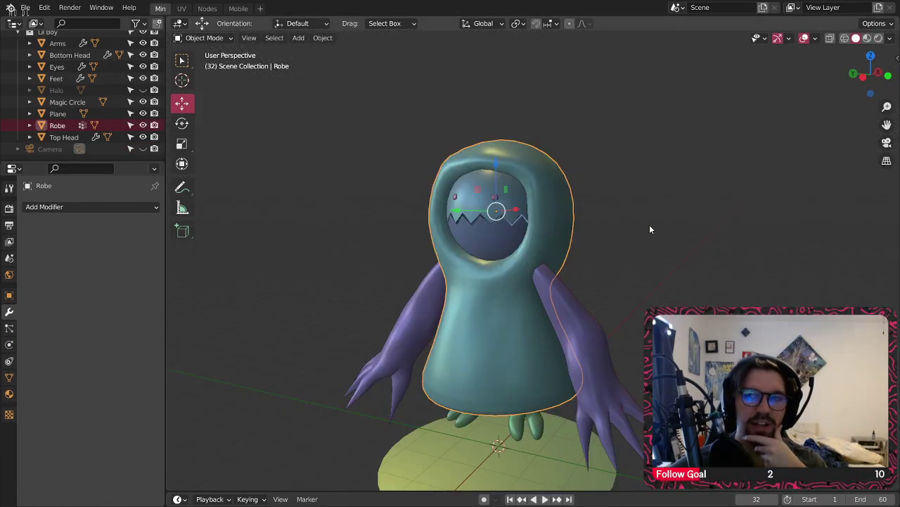
{"action": "left_click", "coordinate": [879, 38]}
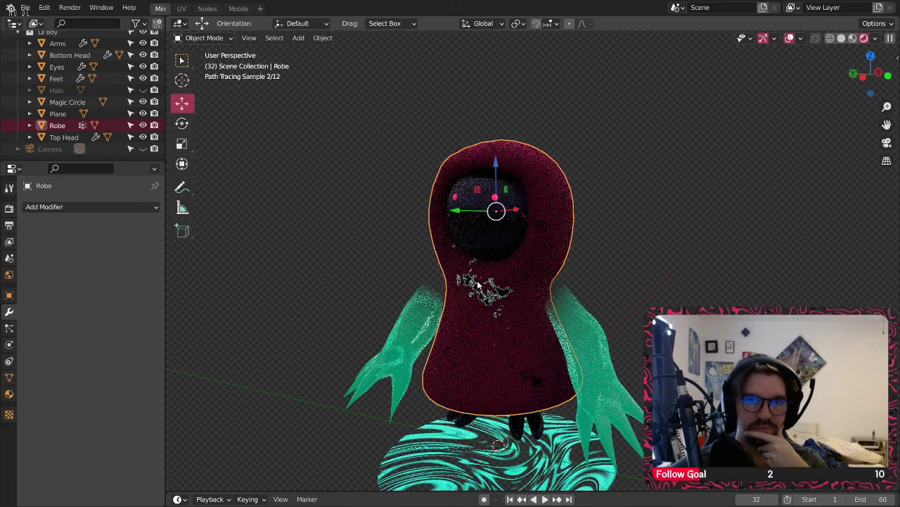
{"action": "left_click", "coordinate": [580, 218]}
{"action": "middle_click_drag", "start_coordinate": [574, 221], "coordinate": [514, 195]}
{"action": "mouse_move", "coordinate": [458, 283]}
{"action": "middle_mouse_down"}
{"action": "mouse_move", "coordinate": [357, 282]}
{"action": "mouse_move", "coordinate": [357, 269]}
{"action": "middle_mouse_up"}
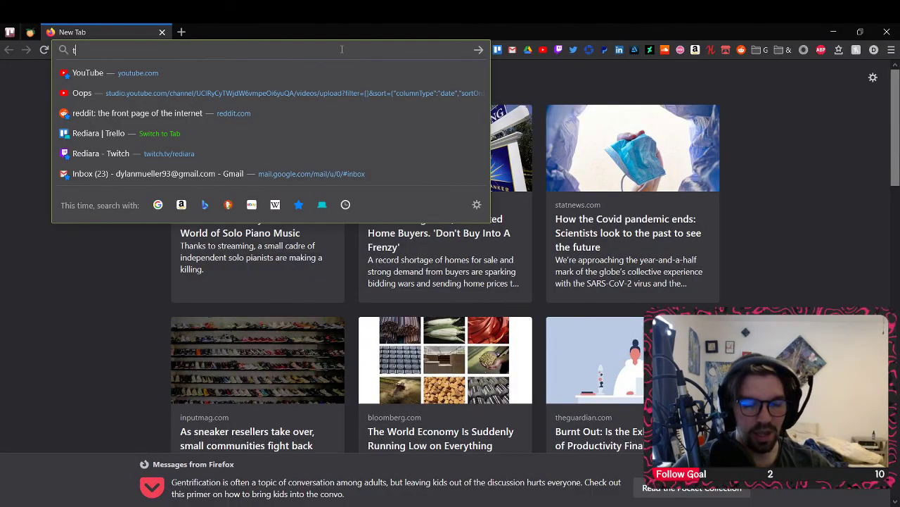
- Switch to Firefox and search Google Images for "religious robes"
{"action": "type", "text": "religious robes"}
{"action": "key", "text": "Return"}
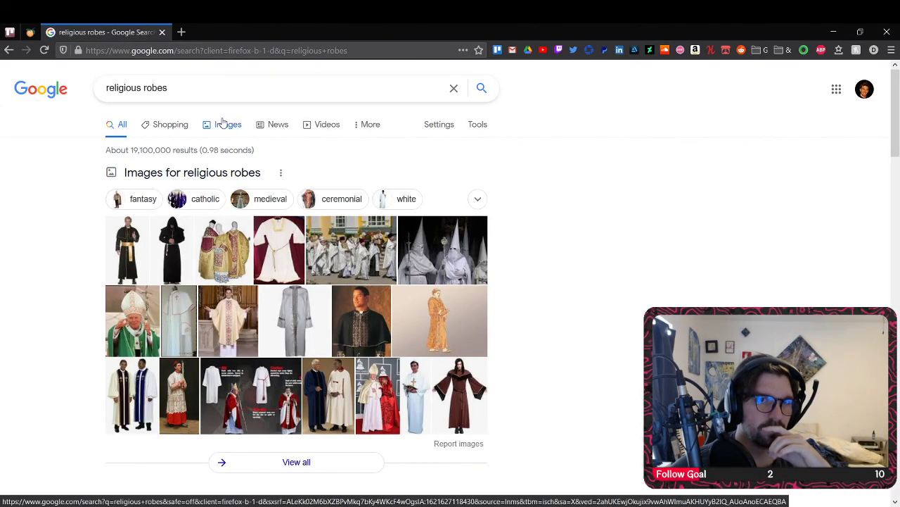
{"action": "left_click", "coordinate": [222, 123]}
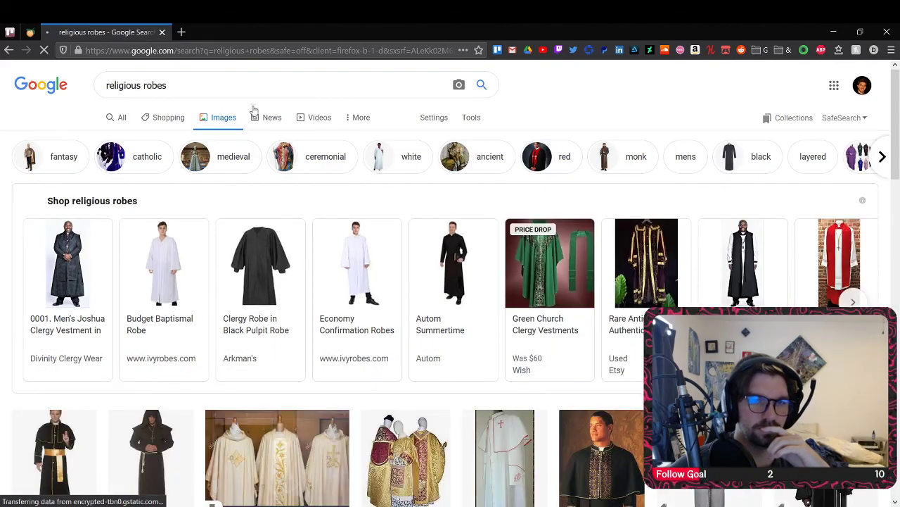
- Preview the black priest robe, the hooded robe and the cream embroidered vestments among the image results
{"action": "scroll", "coordinate": [247, 313], "scroll_direction": "down", "scroll_amount": 5}
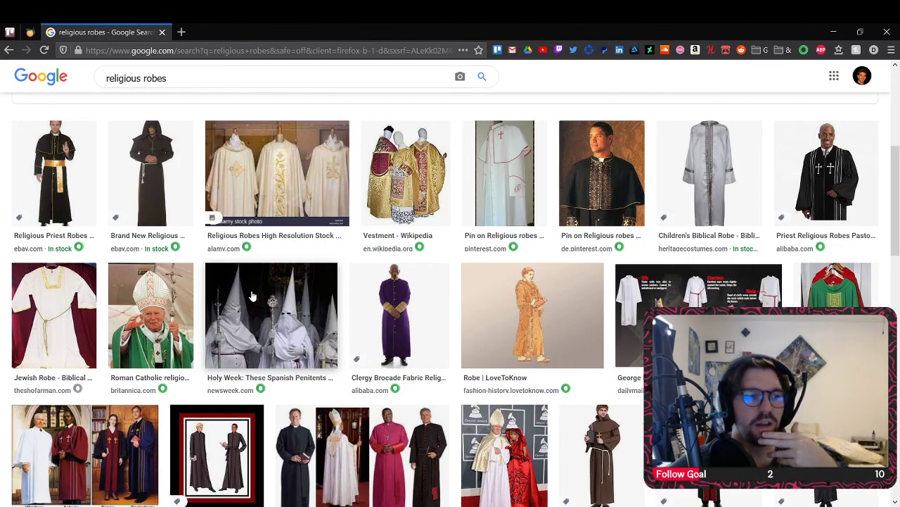
{"action": "left_click", "coordinate": [70, 157]}
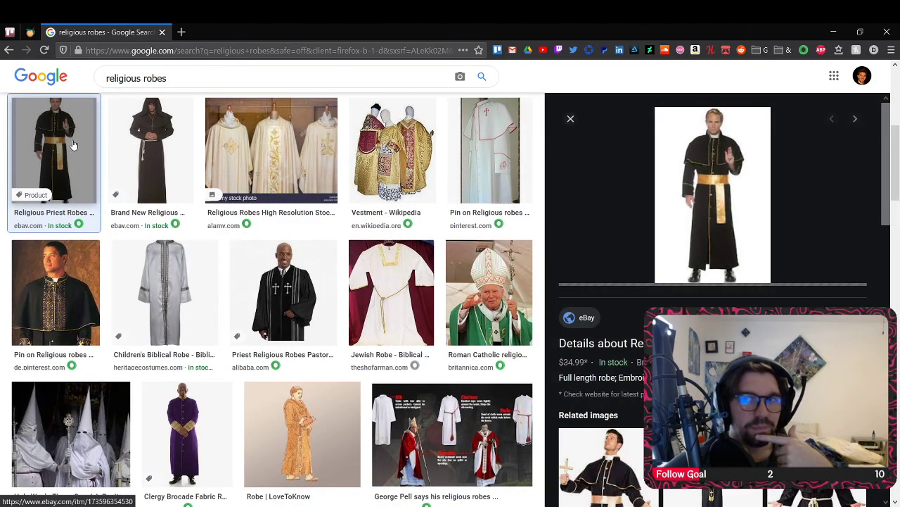
{"action": "left_click", "coordinate": [150, 148]}
{"action": "left_click", "coordinate": [259, 145]}
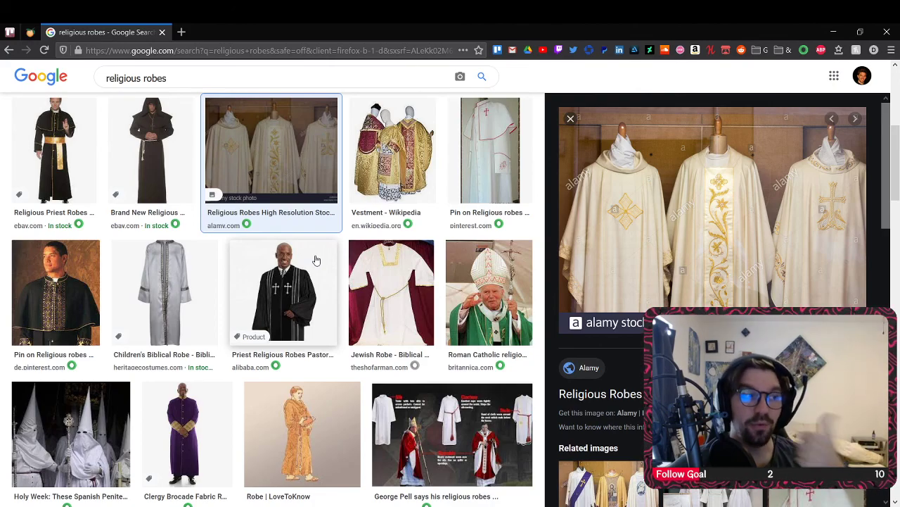
- Look through further robe images for design references and preview the brown hooded medieval robe
{"action": "scroll", "coordinate": [384, 370], "scroll_direction": "down", "scroll_amount": 4}
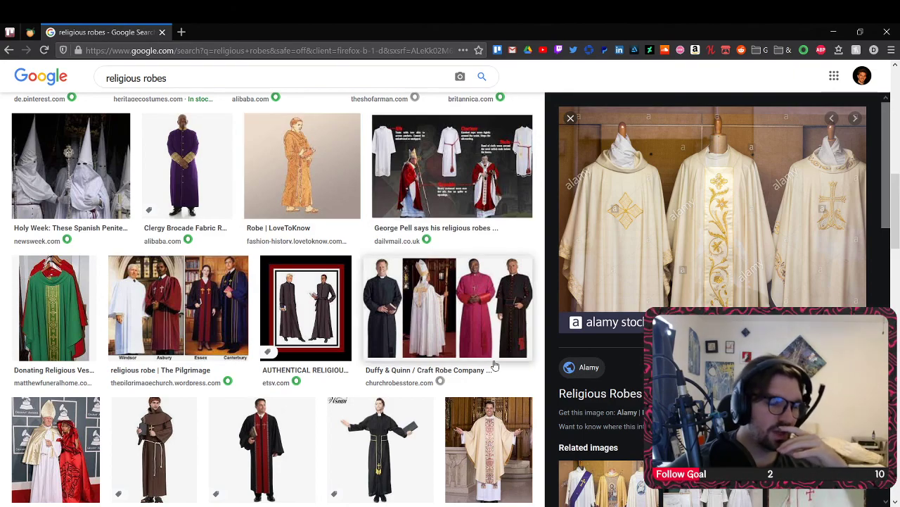
{"action": "scroll", "coordinate": [227, 331], "scroll_direction": "down", "scroll_amount": 5}
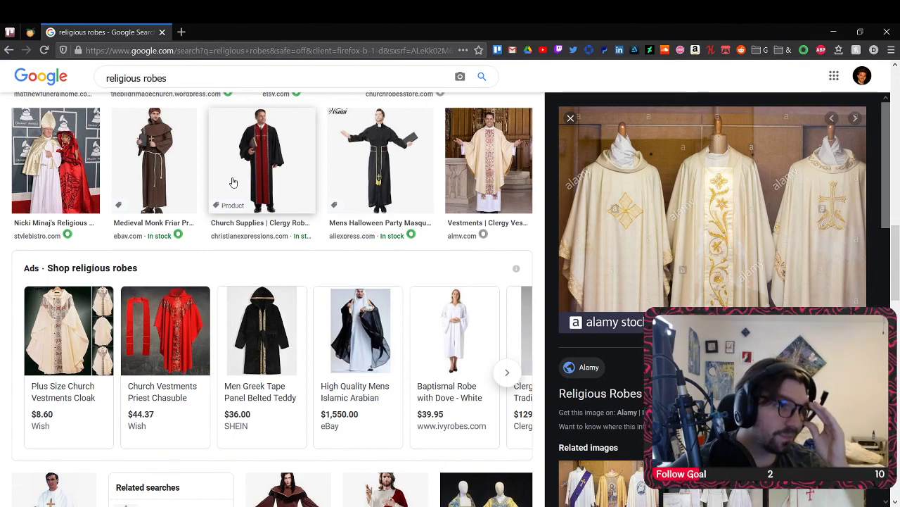
{"action": "scroll", "coordinate": [235, 176], "scroll_direction": "down", "scroll_amount": 2}
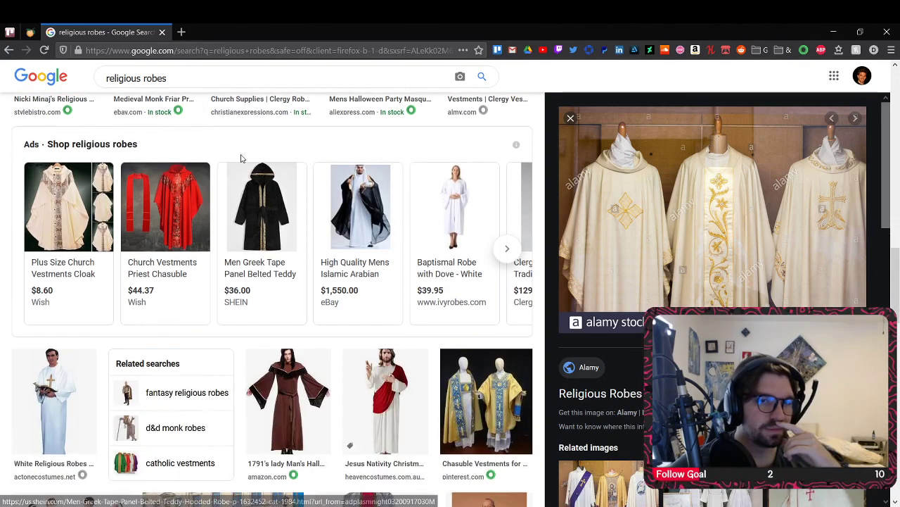
{"action": "scroll", "coordinate": [227, 239], "scroll_direction": "down", "scroll_amount": 2}
{"action": "left_click", "coordinate": [295, 320]}
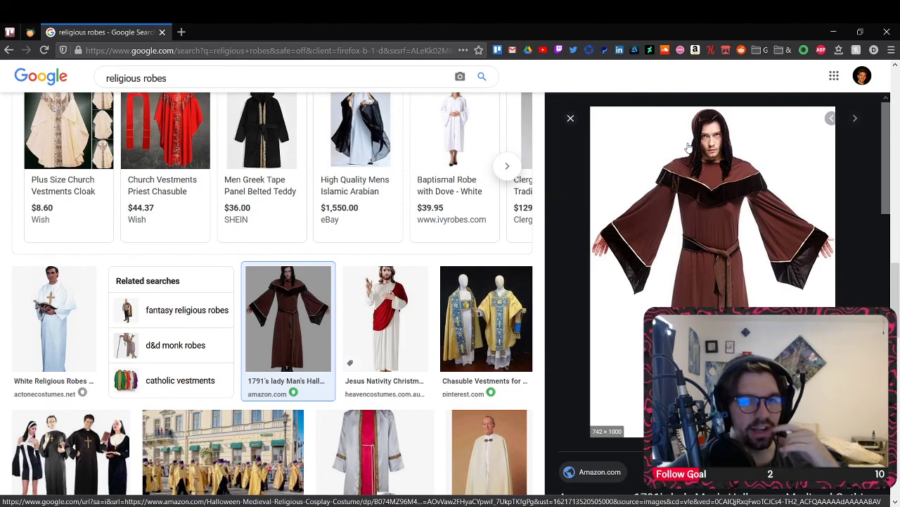
{"action": "scroll", "coordinate": [290, 271], "scroll_direction": "down", "scroll_amount": 5}
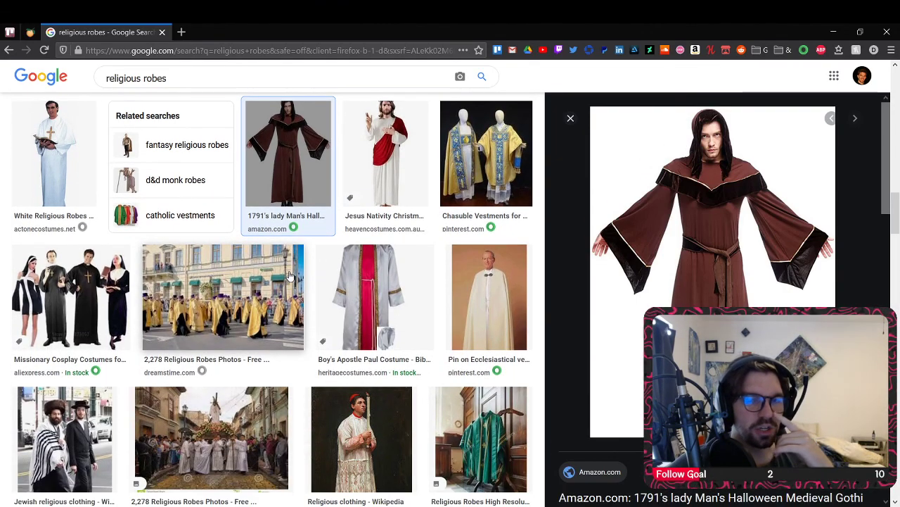
{"action": "scroll", "coordinate": [287, 261], "scroll_direction": "down", "scroll_amount": 4}
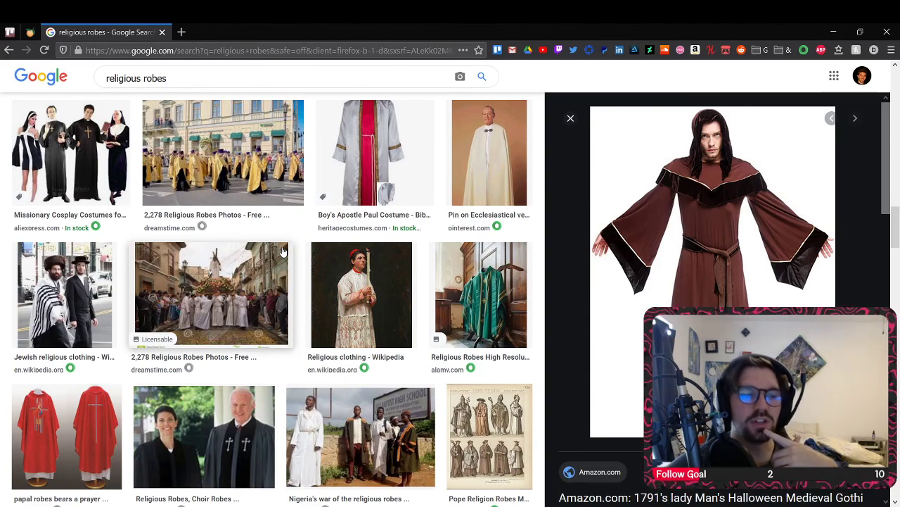
{"action": "scroll", "coordinate": [283, 251], "scroll_direction": "down", "scroll_amount": 3}
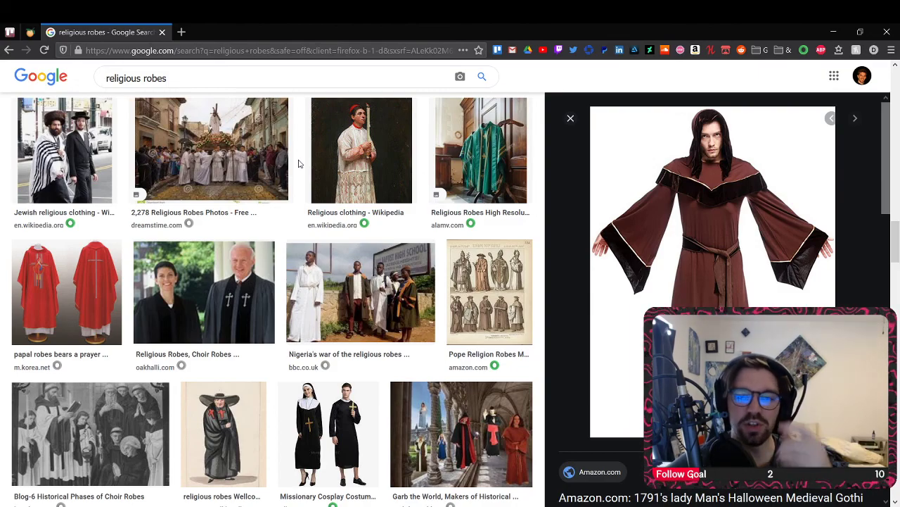
- Look through more religious robe images, previewing the black caped clerical costume and the illustrated blue, white and red priest vestments
{"action": "scroll", "coordinate": [443, 261], "scroll_direction": "down", "scroll_amount": 10}
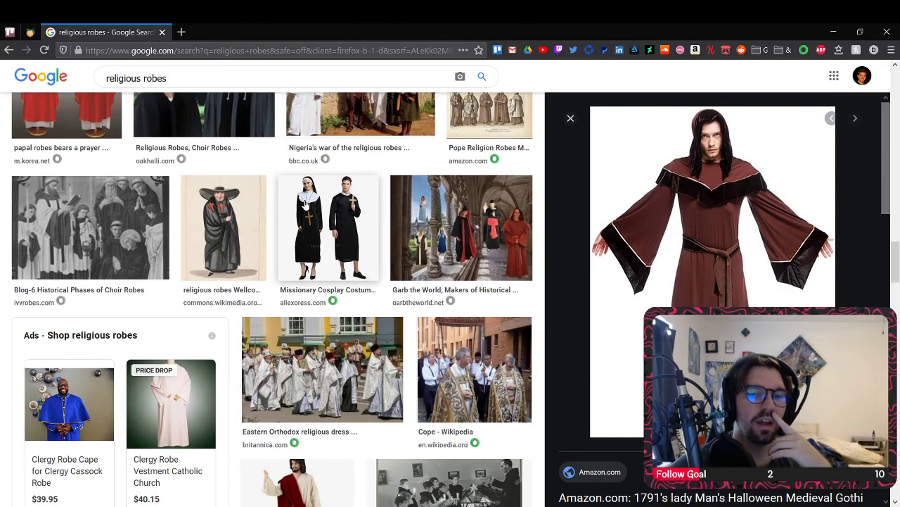
{"action": "scroll", "coordinate": [319, 193], "scroll_direction": "down", "scroll_amount": 1}
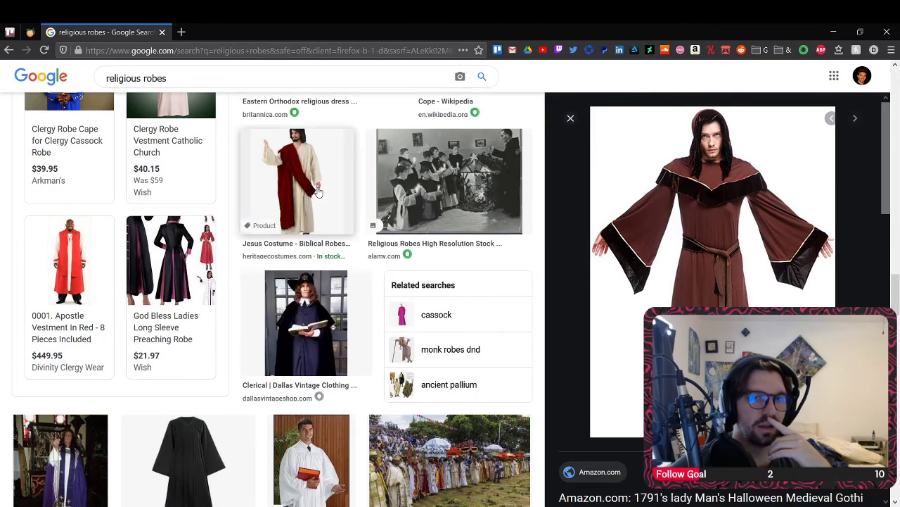
{"action": "scroll", "coordinate": [319, 193], "scroll_direction": "down", "scroll_amount": 2}
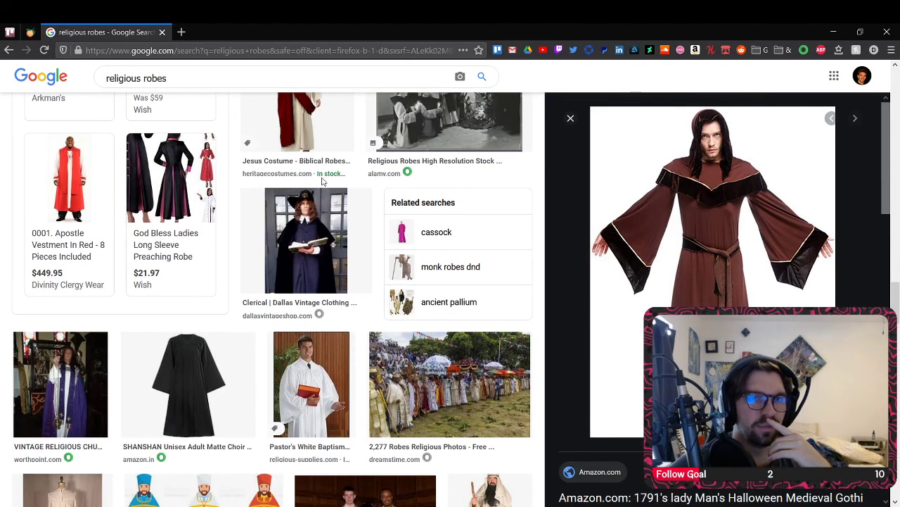
{"action": "left_click", "coordinate": [307, 241]}
{"action": "scroll", "coordinate": [310, 234], "scroll_direction": "down", "scroll_amount": 3}
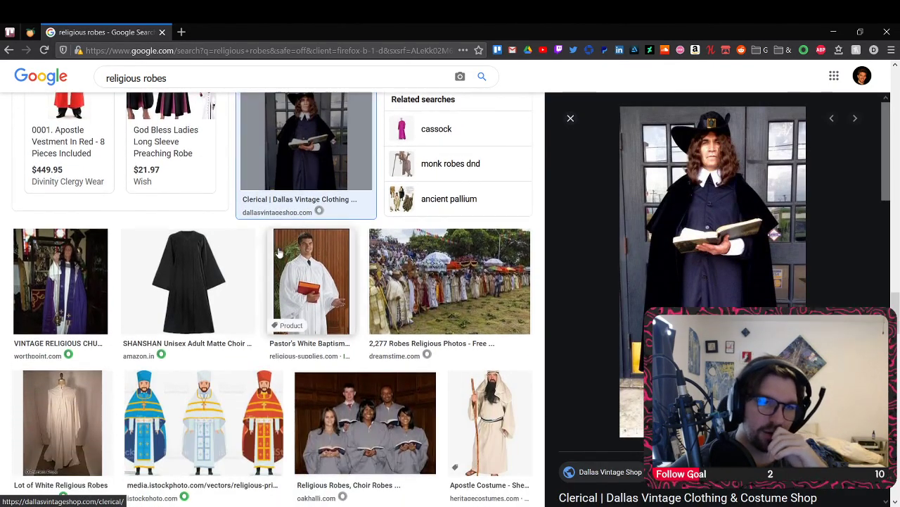
{"action": "left_click", "coordinate": [167, 438]}
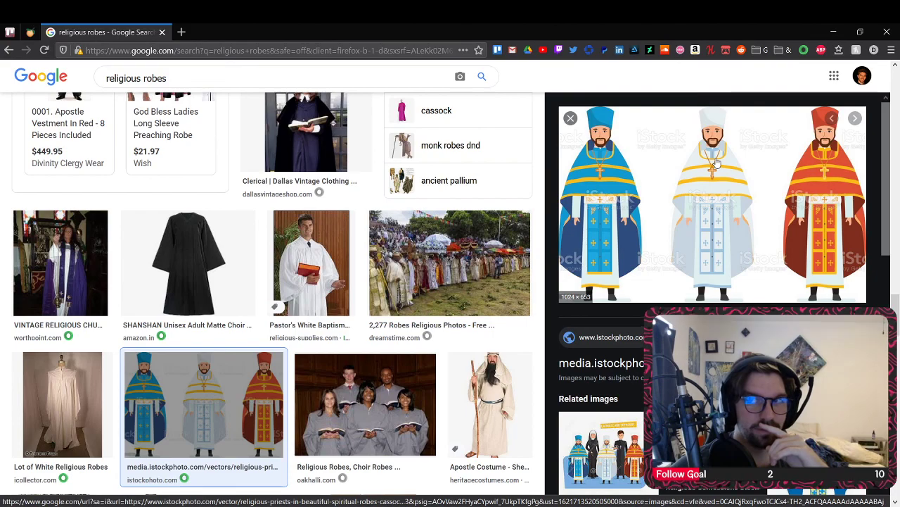
{"action": "scroll", "coordinate": [298, 228], "scroll_direction": "down", "scroll_amount": 4}
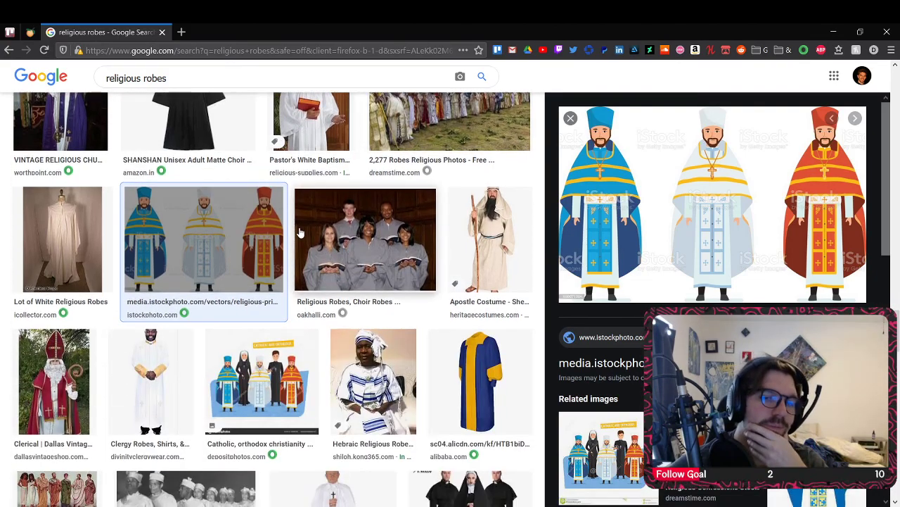
{"action": "scroll", "coordinate": [298, 223], "scroll_direction": "down", "scroll_amount": 2}
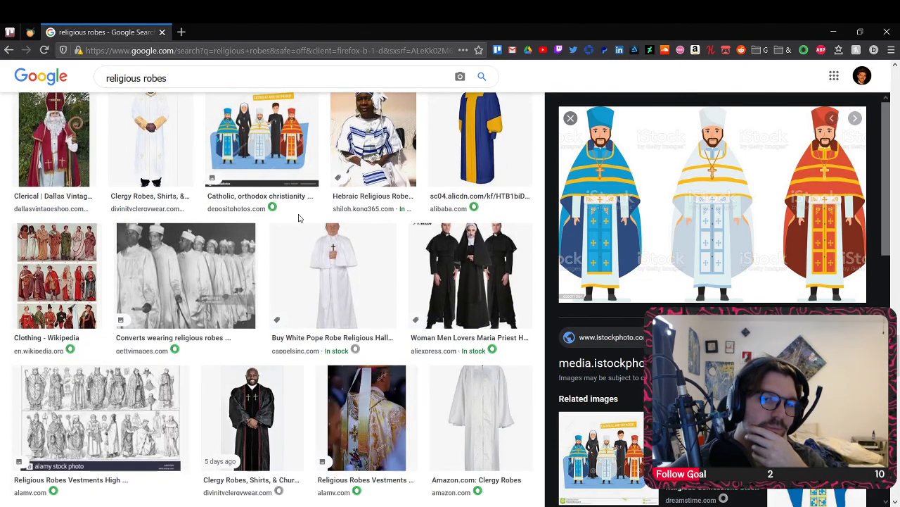
- Search Google Images for "ff black mage" as a further robe design reference
{"action": "scroll", "coordinate": [897, 366], "scroll_direction": "up", "scroll_amount": 10}
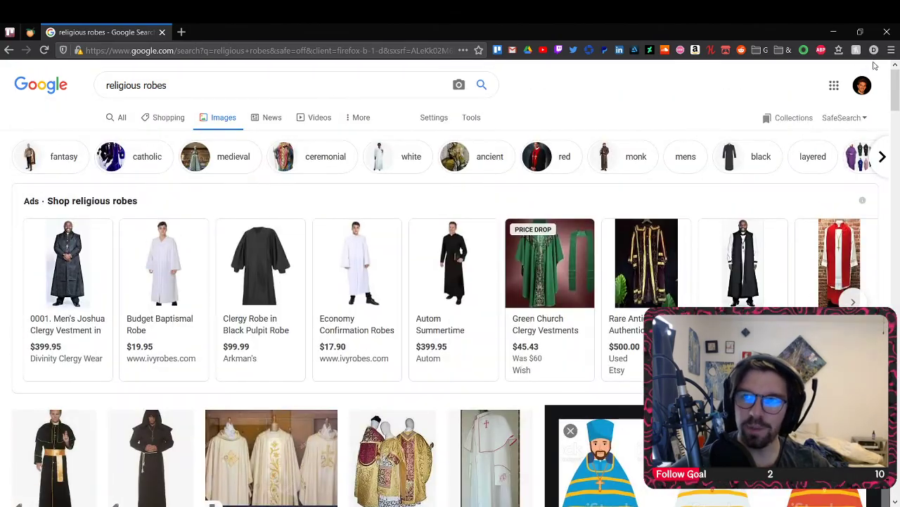
{"action": "triple_click", "coordinate": [220, 88]}
{"action": "type", "text": "ff black mage"}
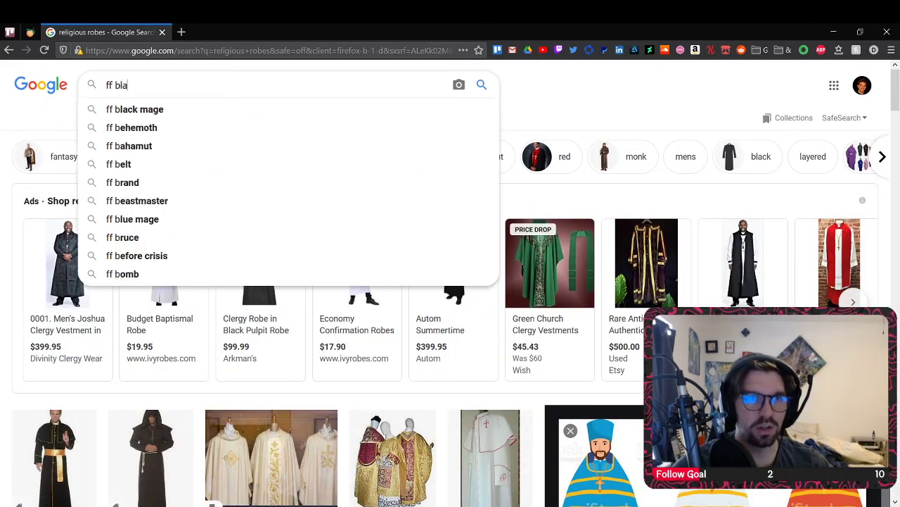
{"action": "key", "text": "Return"}
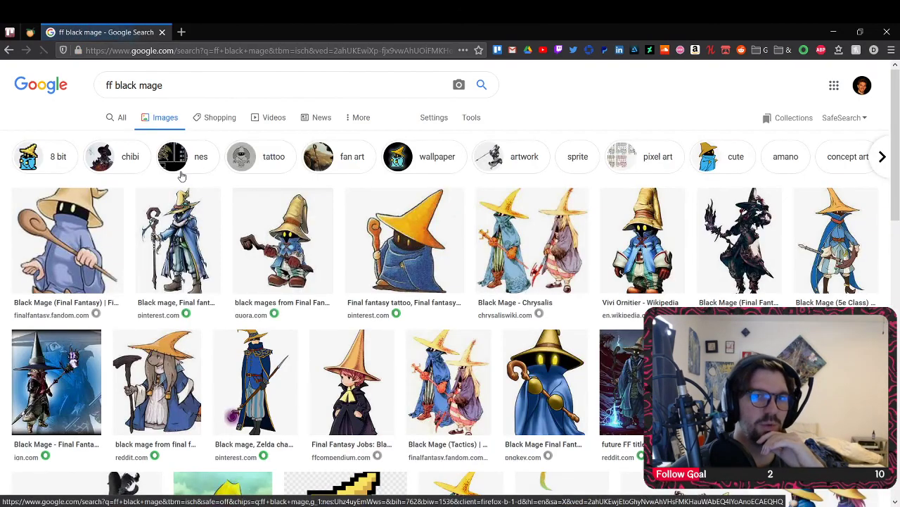
- Preview the blue-robed Final Fantasy black mage, the Chrysalis mage pair and the Final Fantasy Jobs black mage among the results
{"action": "left_click", "coordinate": [40, 226]}
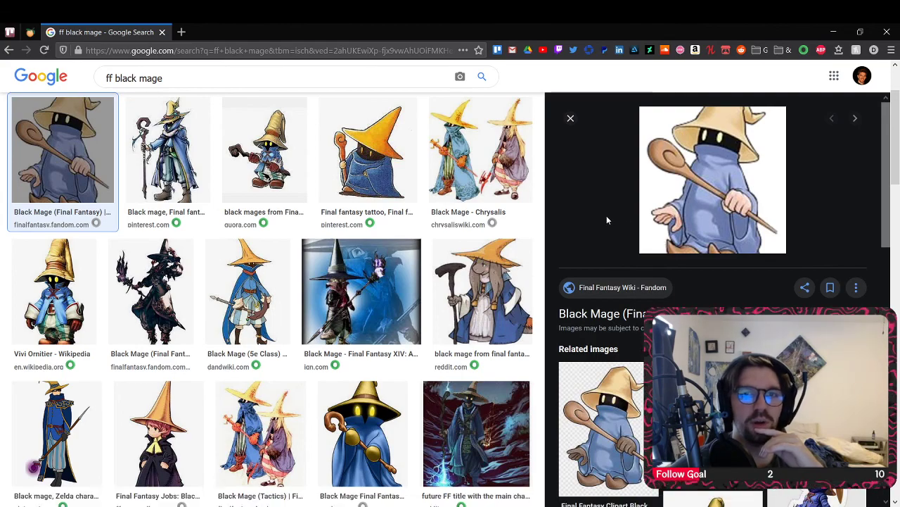
{"action": "left_click", "coordinate": [493, 168]}
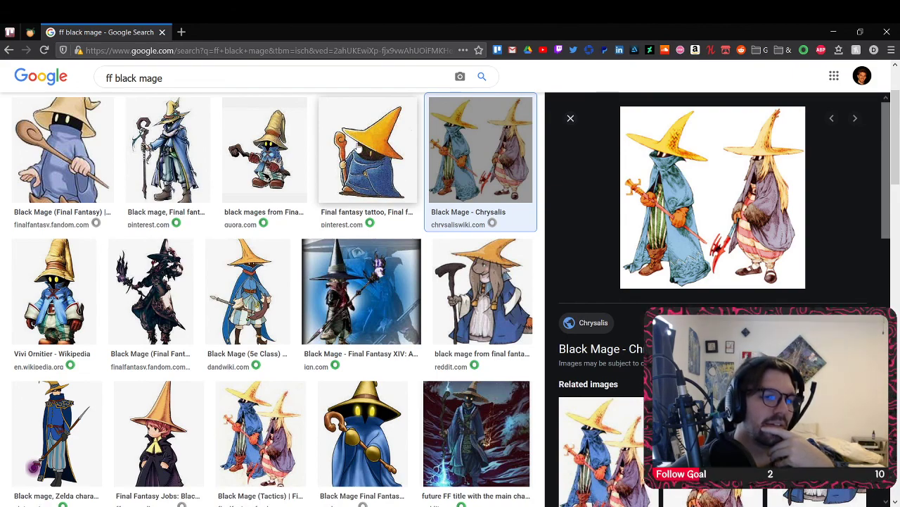
{"action": "scroll", "coordinate": [348, 197], "scroll_direction": "down", "scroll_amount": 1}
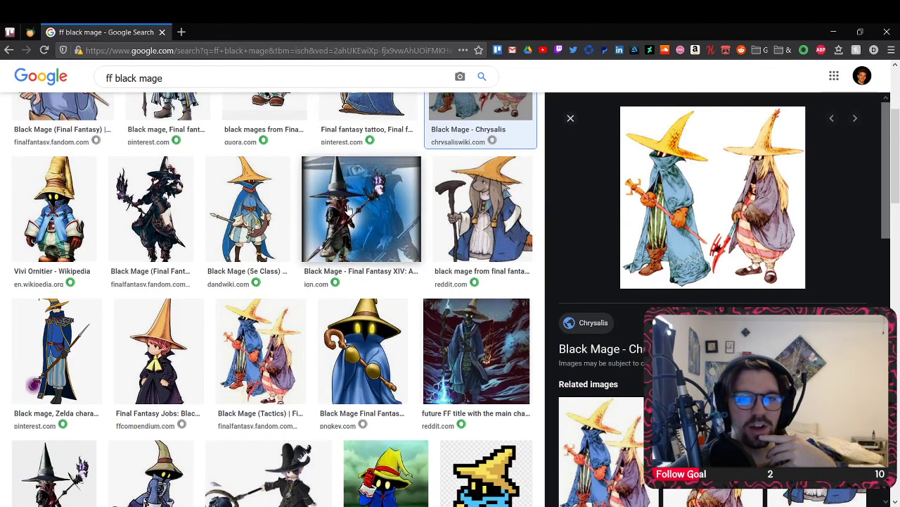
{"action": "scroll", "coordinate": [291, 199], "scroll_direction": "down", "scroll_amount": 1}
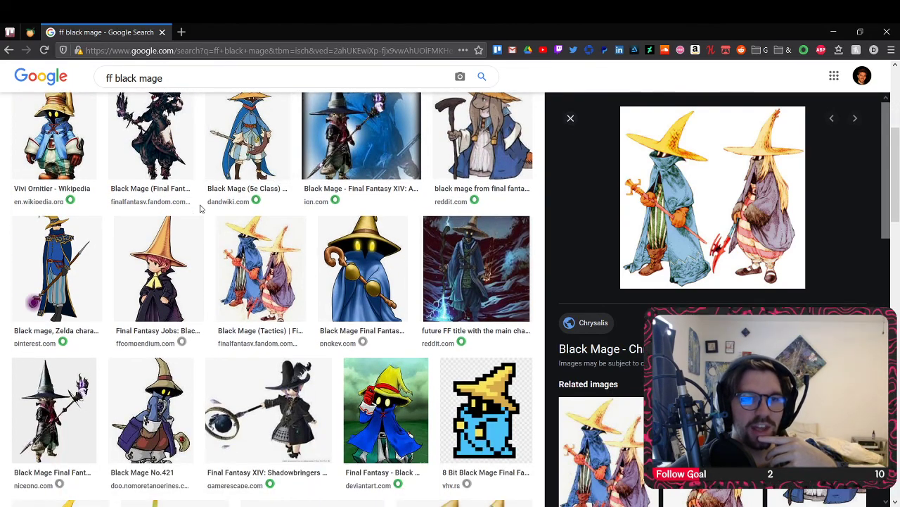
{"action": "left_click", "coordinate": [152, 243]}
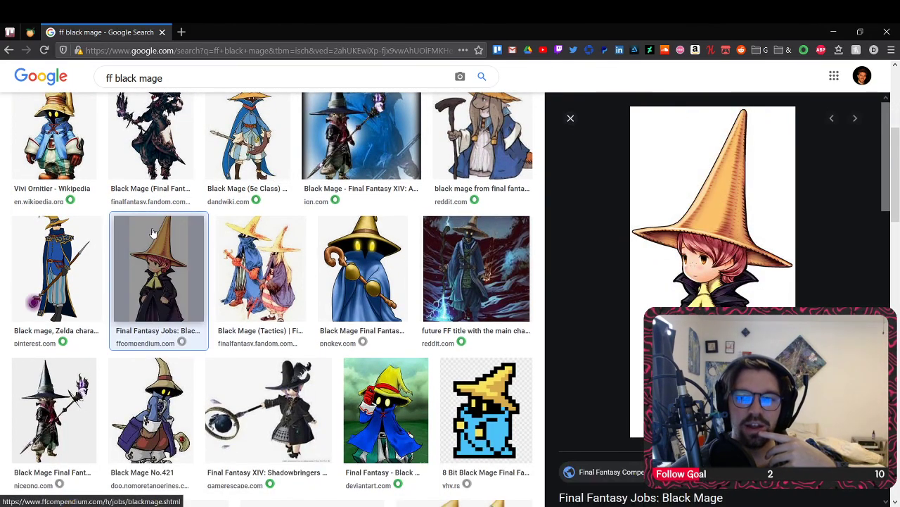
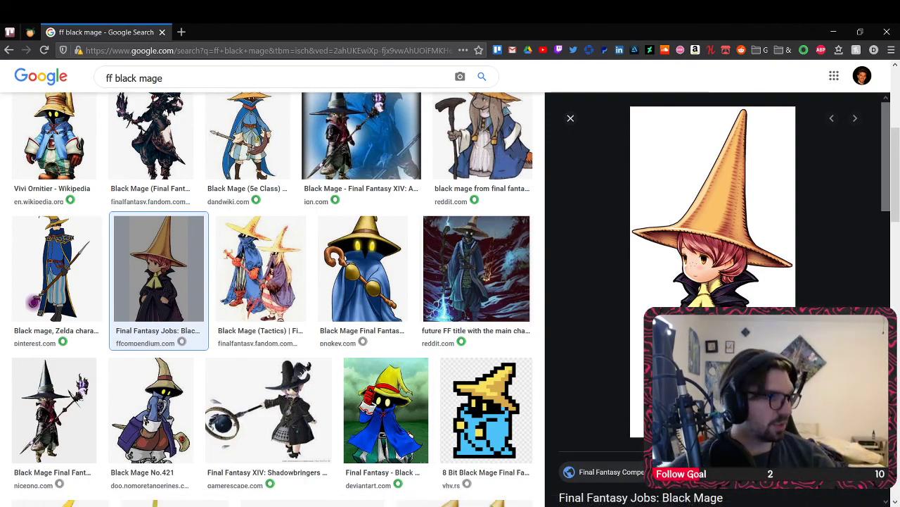
- Switch to Blender, select the character's robe and display its Robe 2.0 material nodes in the Nodes workspace
{"action": "key", "text": "alt+Tab"}
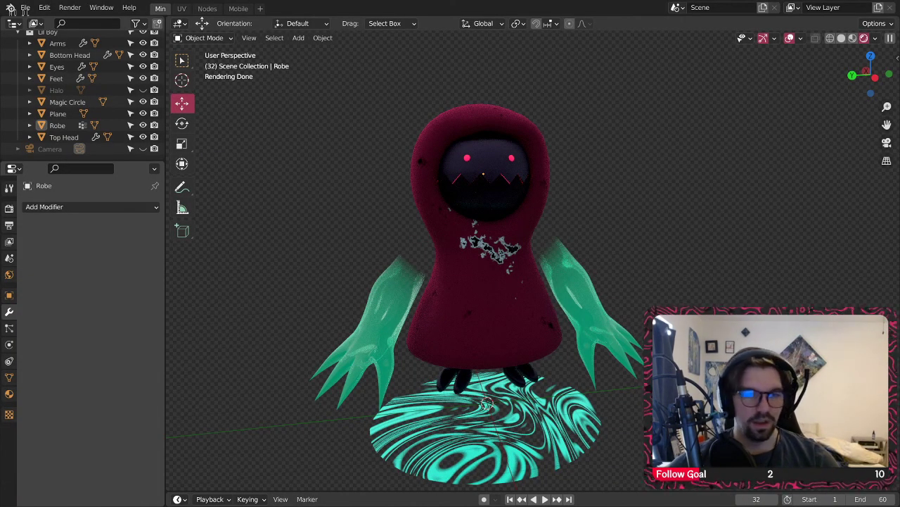
{"action": "middle_click_drag", "start_coordinate": [494, 193], "coordinate": [490, 200]}
{"action": "left_click", "coordinate": [544, 144]}
{"action": "left_click", "coordinate": [207, 8]}
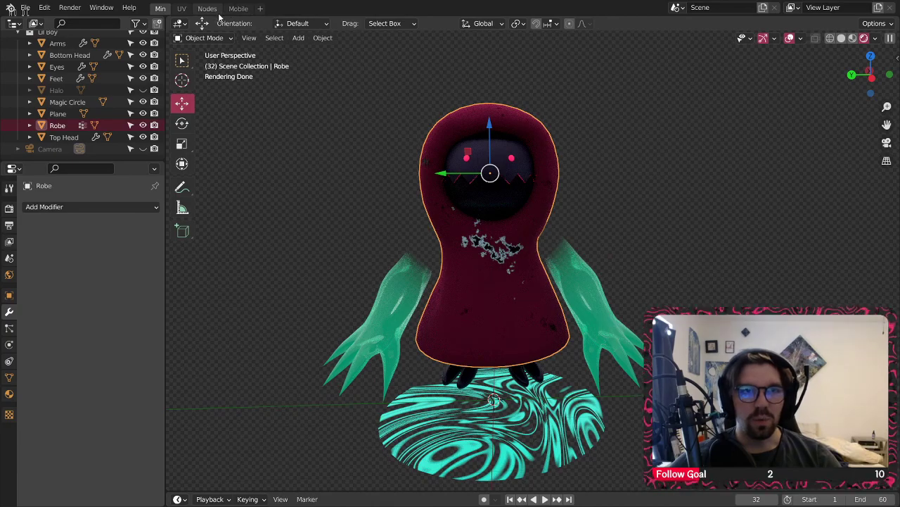
{"action": "scroll", "coordinate": [549, 408], "scroll_direction": "down", "scroll_amount": 6}
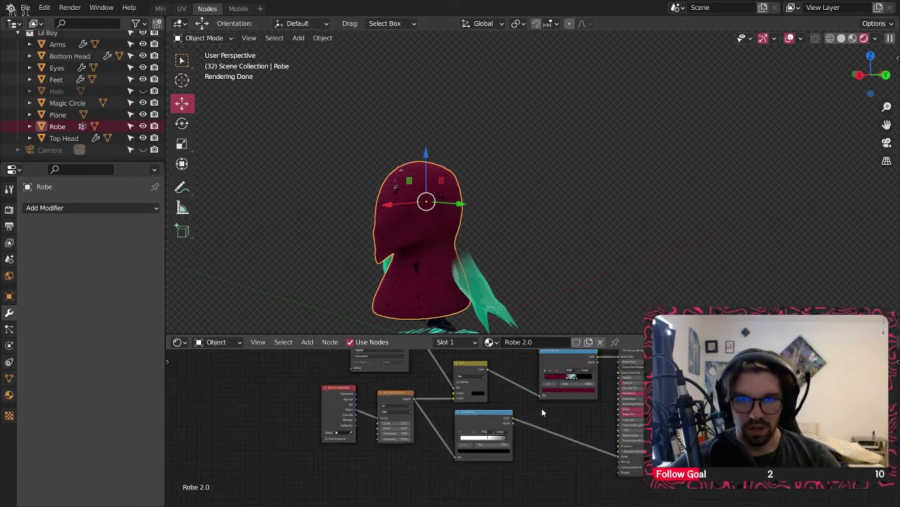
{"action": "middle_click_drag", "start_coordinate": [446, 228], "coordinate": [481, 231]}
{"action": "middle_click_drag", "start_coordinate": [482, 232], "coordinate": [389, 218]}
{"action": "scroll", "coordinate": [577, 437], "scroll_direction": "down", "scroll_amount": 2}
{"action": "middle_click_drag", "start_coordinate": [577, 436], "coordinate": [586, 447]}
{"action": "left_click_drag", "start_coordinate": [579, 361], "coordinate": [335, 438]}
{"action": "key", "text": "Delete"}
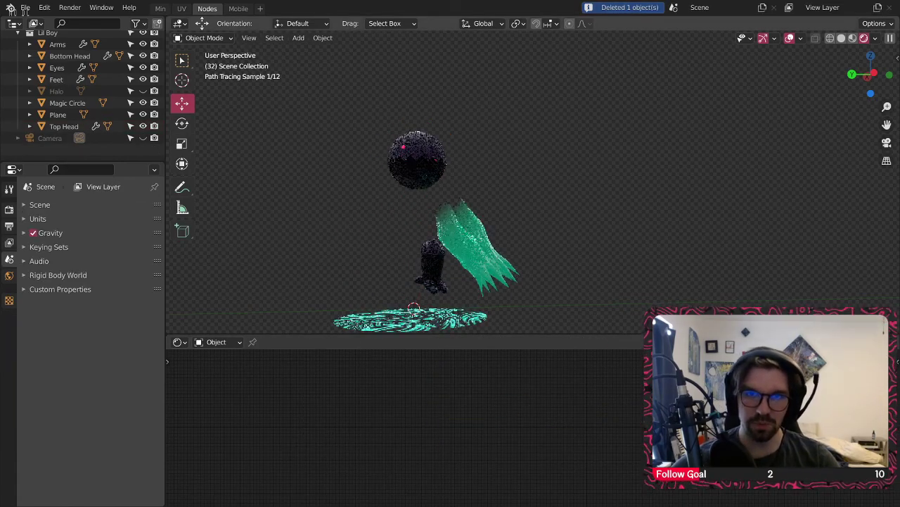
{"action": "middle_click_drag", "start_coordinate": [407, 250], "coordinate": [407, 254]}
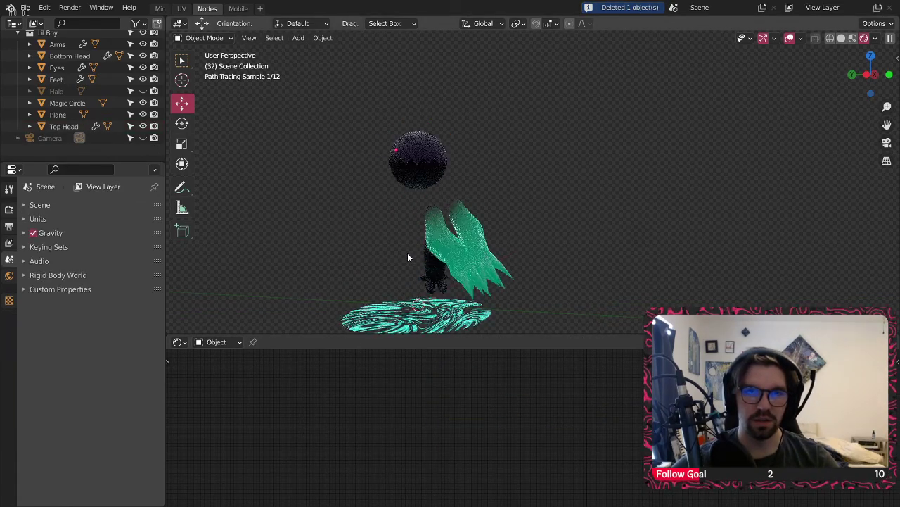
{"action": "key", "text": "ctrl+z"}
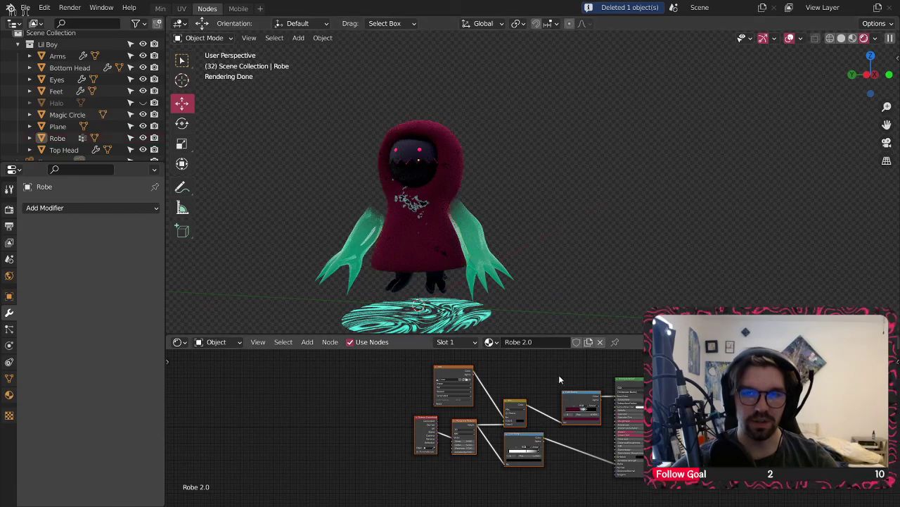
- Delete all texture, mix and colour ramp nodes feeding the Robe 2.0 material's Principled BSDF
{"action": "left_click_drag", "start_coordinate": [581, 367], "coordinate": [373, 455]}
{"action": "key", "text": "Delete"}
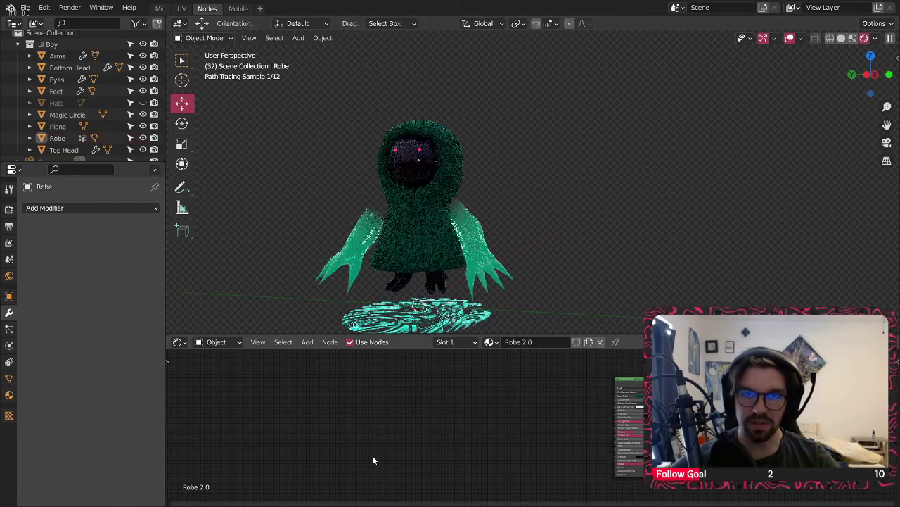
- Set the Principled BSDF base color to a dark red with hue 0.976, saturation 1.000 and lightness 0.01
{"action": "middle_click_drag", "start_coordinate": [543, 433], "coordinate": [458, 413]}
{"action": "scroll", "coordinate": [458, 413], "scroll_direction": "up", "scroll_amount": 7}
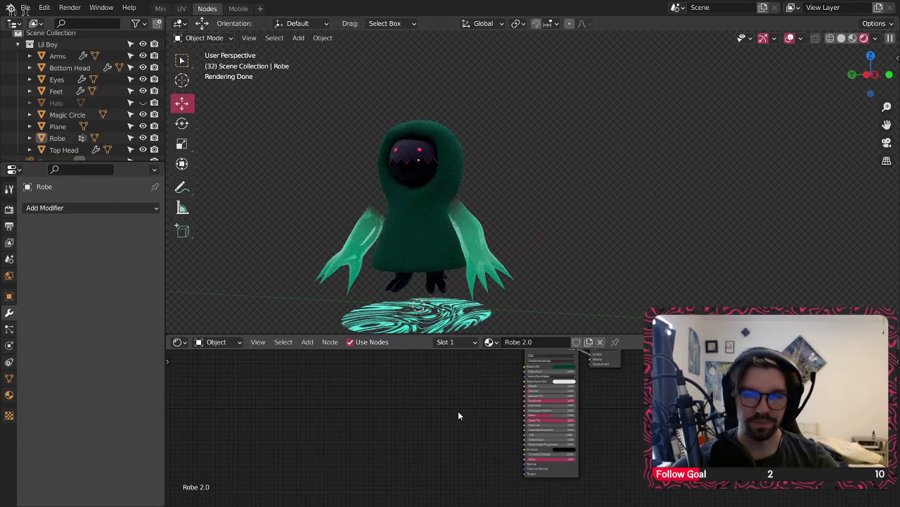
{"action": "middle_click_drag", "start_coordinate": [512, 393], "coordinate": [518, 415]}
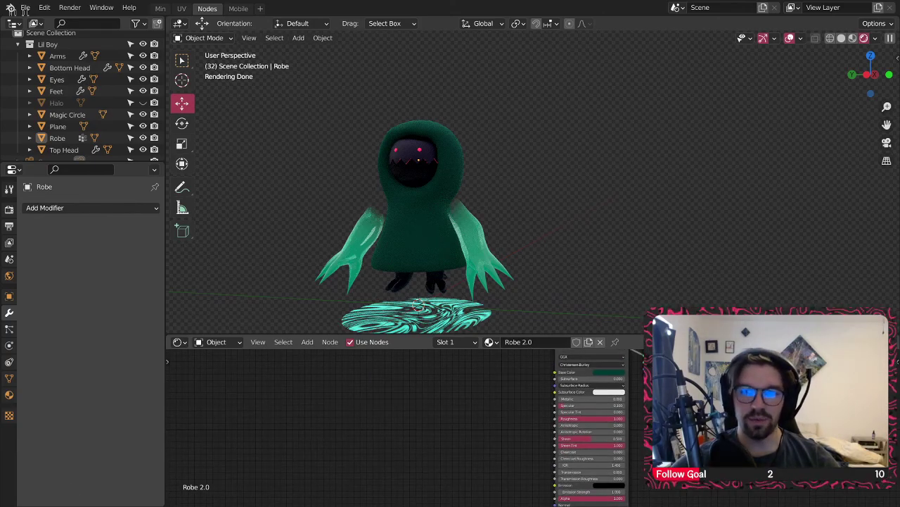
{"action": "scroll", "coordinate": [643, 330], "scroll_direction": "up", "scroll_amount": 8}
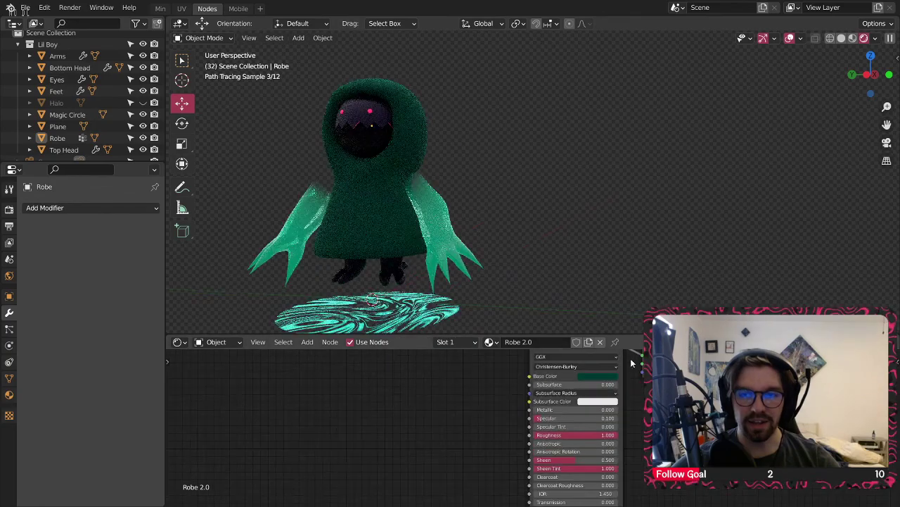
{"action": "scroll", "coordinate": [353, 216], "scroll_direction": "up", "scroll_amount": 3}
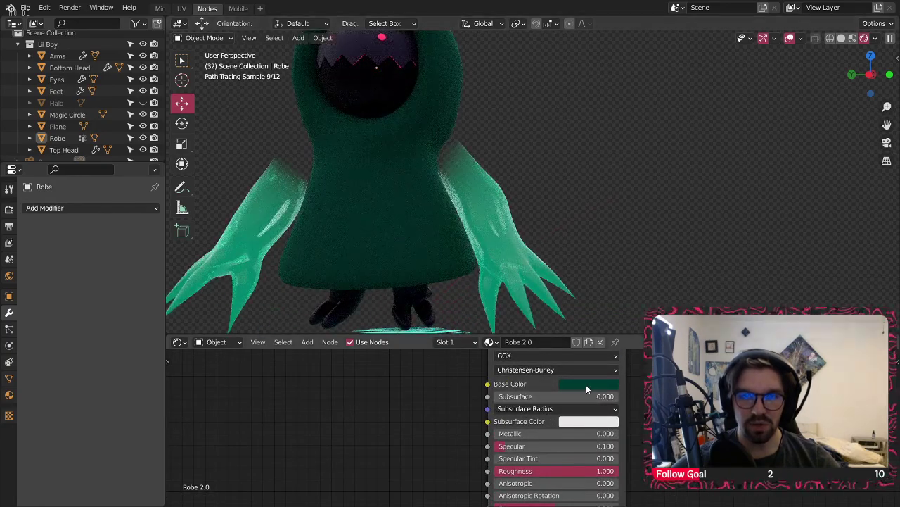
{"action": "left_click", "coordinate": [586, 384]}
{"action": "left_click_drag", "start_coordinate": [614, 295], "coordinate": [621, 301]}
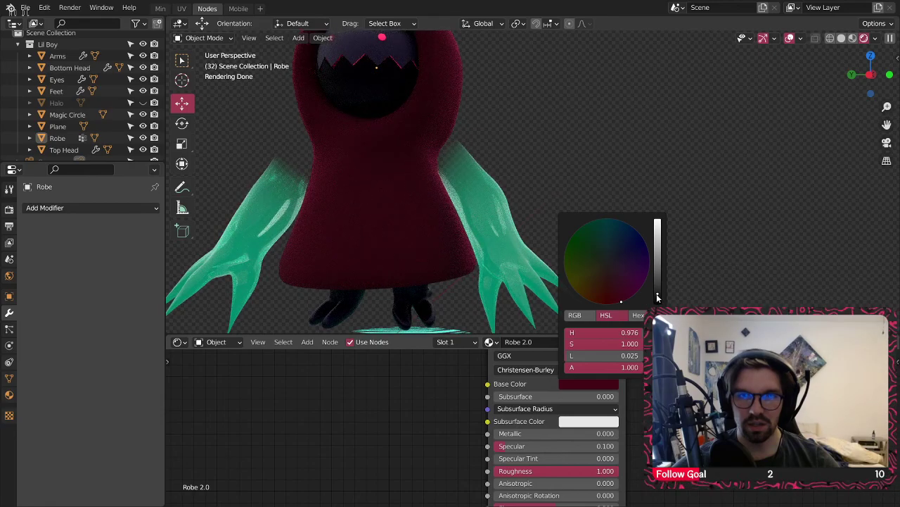
{"action": "left_click", "coordinate": [633, 356]}
{"action": "type", "text": ".01"}
{"action": "key", "text": "Return"}
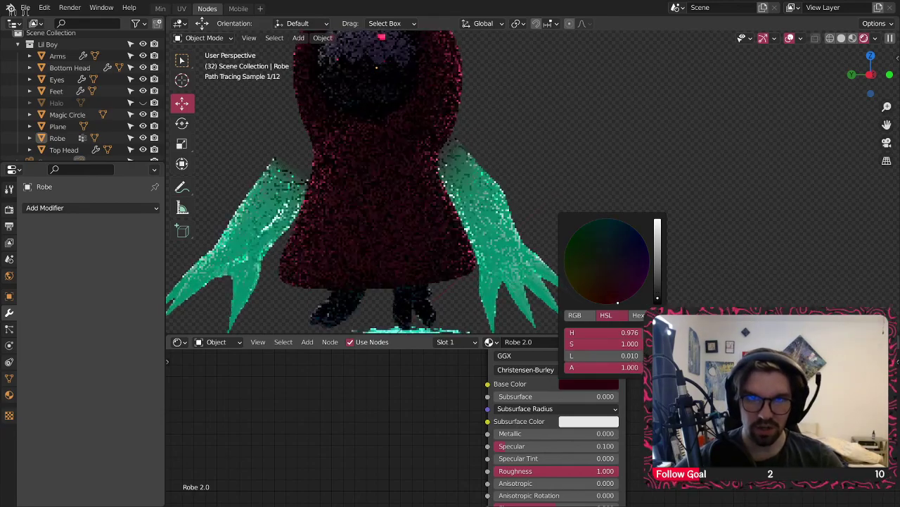
{"action": "middle_click_drag", "start_coordinate": [518, 156], "coordinate": [536, 195]}
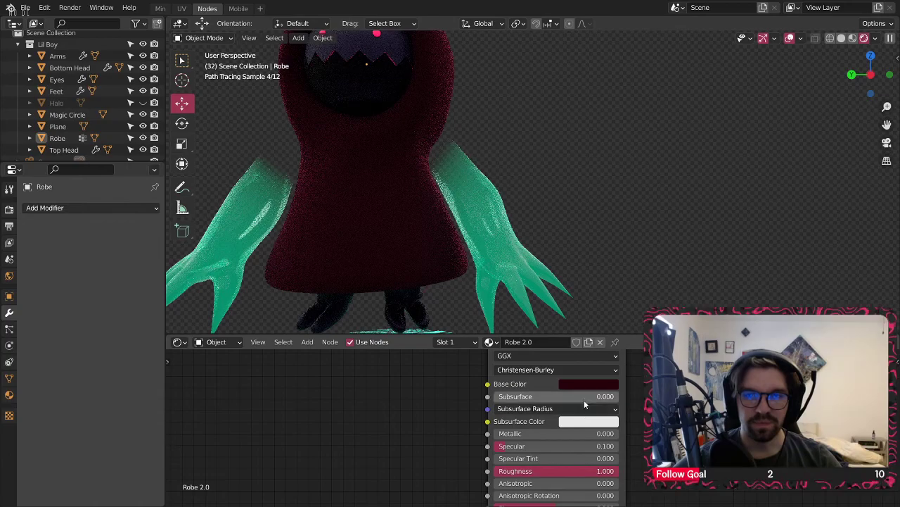
{"action": "middle_click_drag", "start_coordinate": [472, 310], "coordinate": [481, 256]}
{"action": "scroll", "coordinate": [352, 411], "scroll_direction": "down", "scroll_amount": 2}
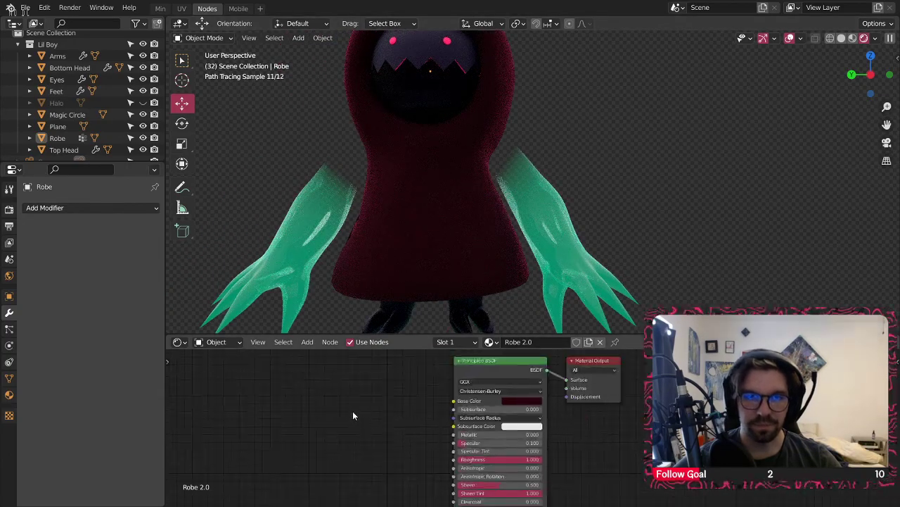
{"action": "middle_click_drag", "start_coordinate": [358, 413], "coordinate": [429, 416]}
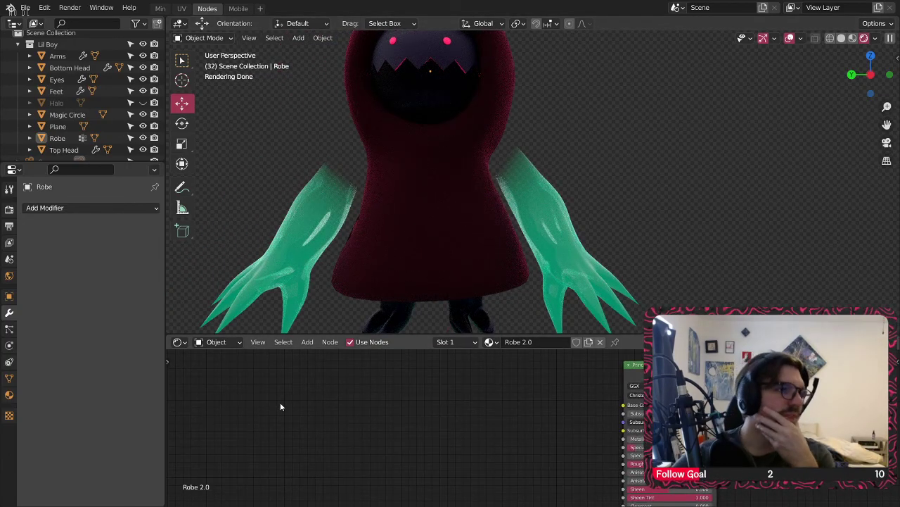
{"action": "left_click", "coordinate": [307, 342]}
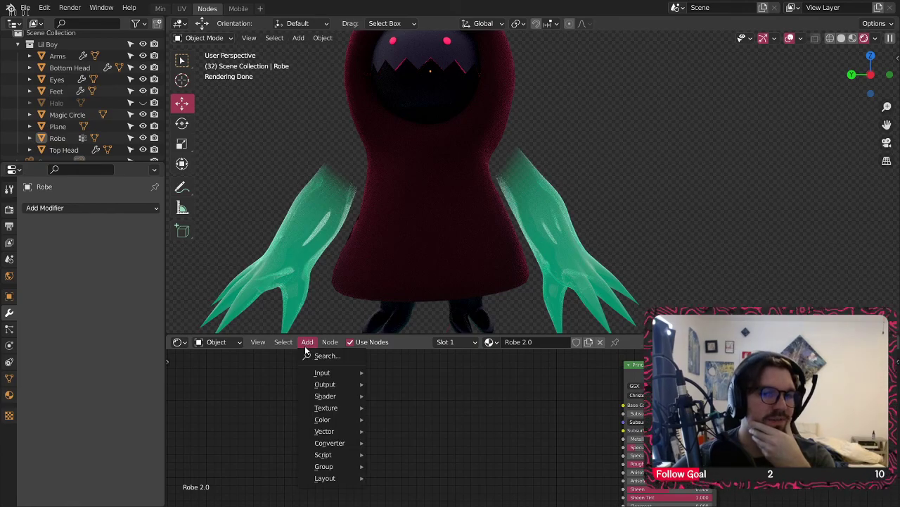
{"action": "mouse_move", "coordinate": [358, 375]}
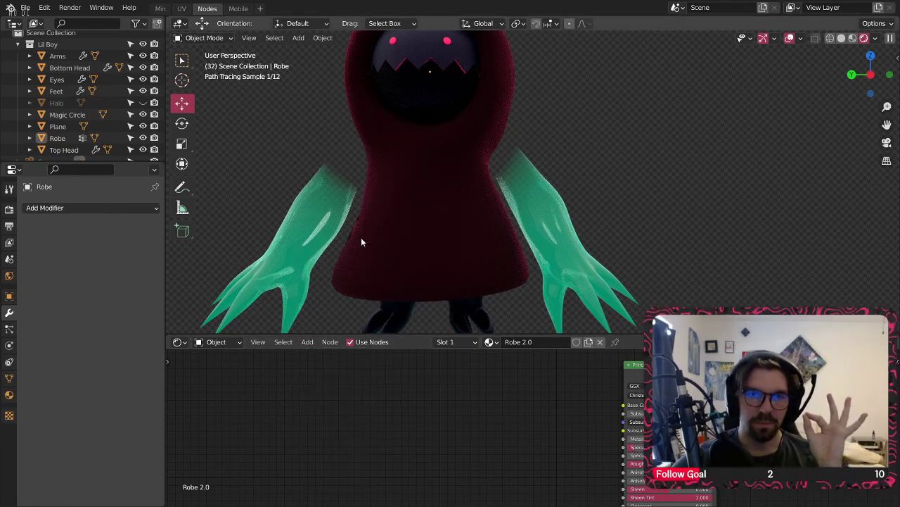
{"action": "middle_click_drag", "start_coordinate": [359, 240], "coordinate": [414, 237]}
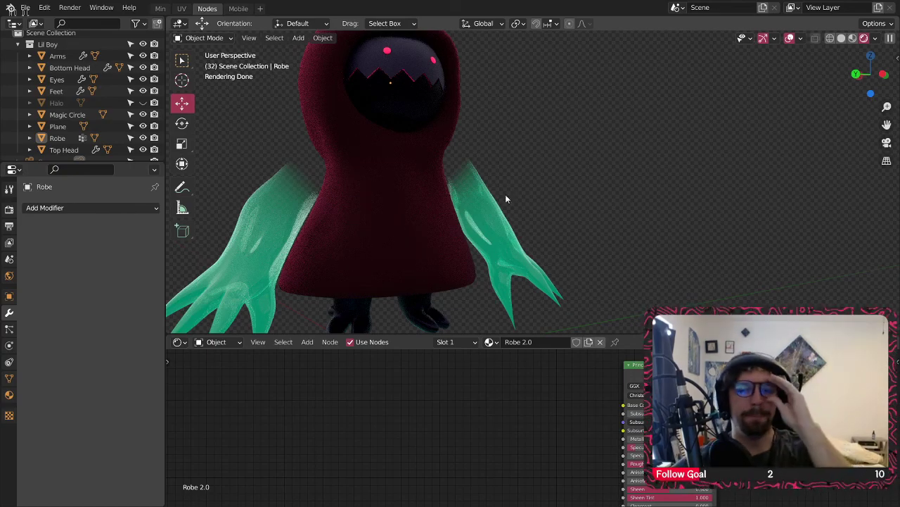
- Add a Texture Coordinate node and a Gradient Texture node to the Robe 2.0 material
{"action": "left_click", "coordinate": [308, 341]}
{"action": "left_click", "coordinate": [308, 342]}
{"action": "left_click", "coordinate": [308, 342]}
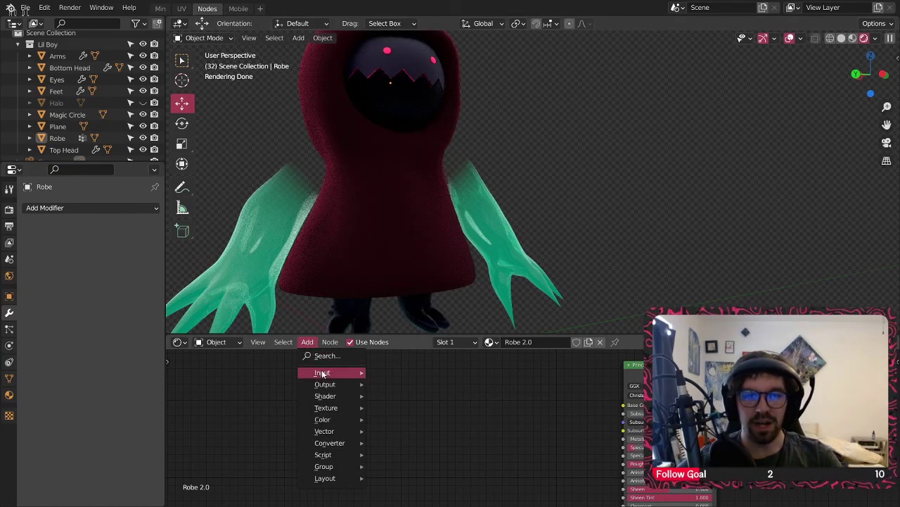
{"action": "mouse_move", "coordinate": [325, 375]}
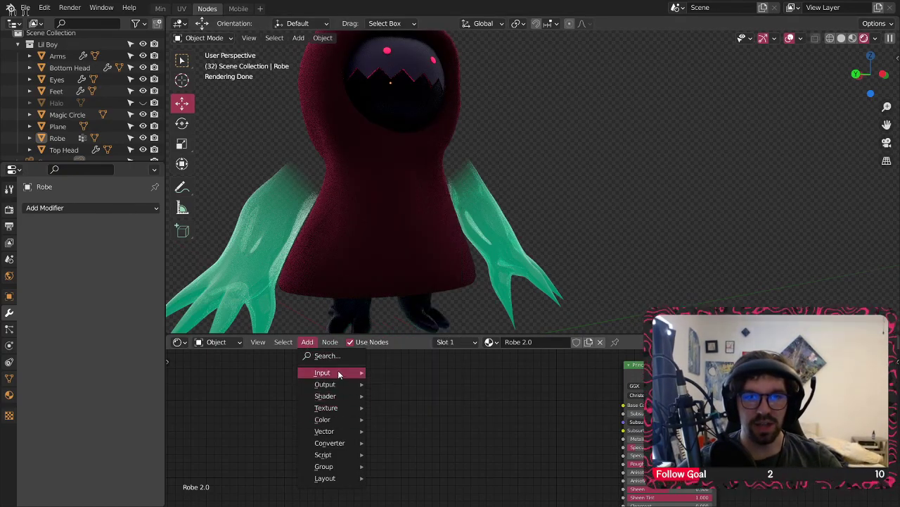
{"action": "left_click", "coordinate": [411, 308]}
{"action": "left_click", "coordinate": [307, 359]}
{"action": "left_click", "coordinate": [308, 342]}
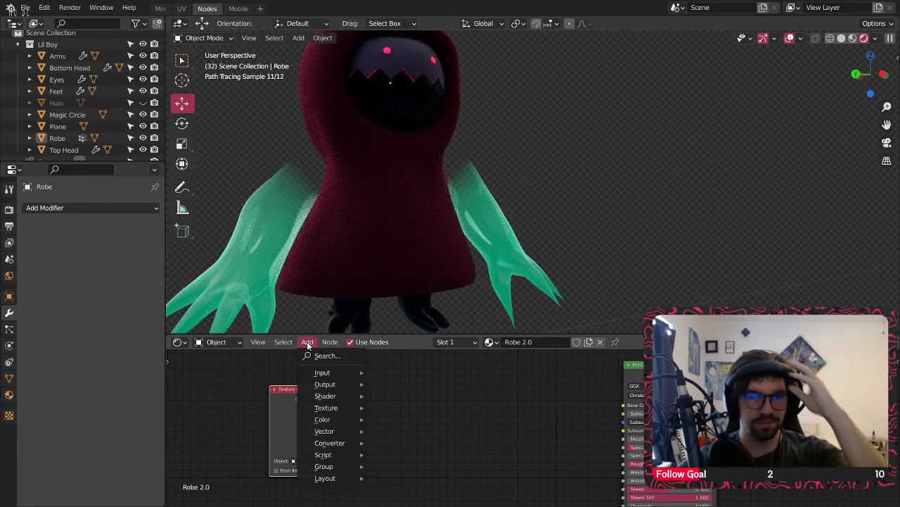
{"action": "mouse_move", "coordinate": [342, 409]}
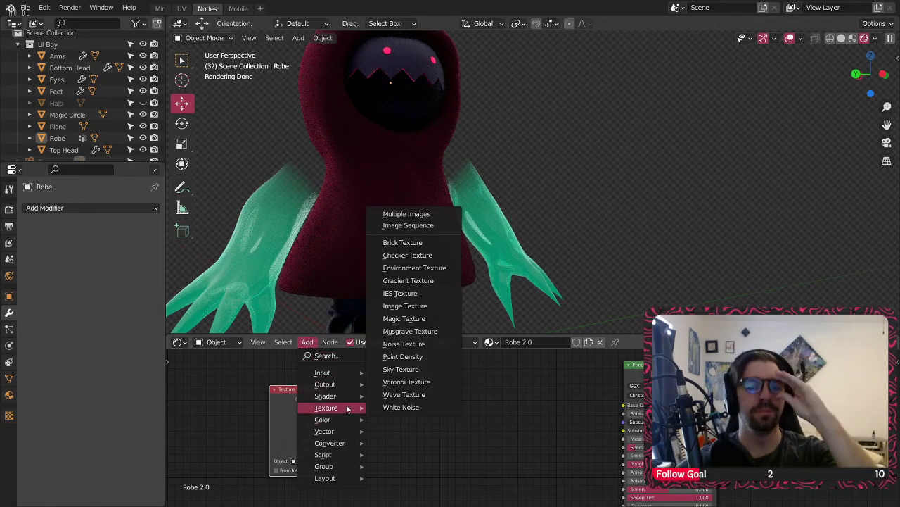
{"action": "left_click", "coordinate": [421, 281]}
- Add a Mapping node and link the Texture Coordinate's Object output through it into the Gradient Texture's Vector input
{"action": "left_click", "coordinate": [307, 342]}
{"action": "left_click", "coordinate": [308, 342]}
{"action": "left_click", "coordinate": [307, 342]}
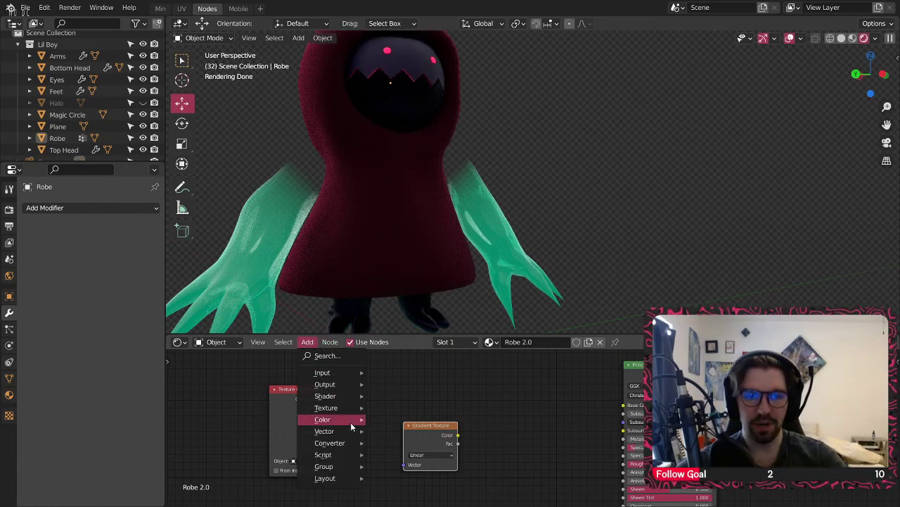
{"action": "mouse_move", "coordinate": [337, 433]}
{"action": "left_click", "coordinate": [395, 357]}
{"action": "left_click", "coordinate": [374, 364]}
{"action": "left_click_drag", "start_coordinate": [299, 391], "coordinate": [248, 399]}
{"action": "left_click", "coordinate": [313, 398]}
{"action": "middle_click_drag", "start_coordinate": [336, 398], "coordinate": [359, 388]}
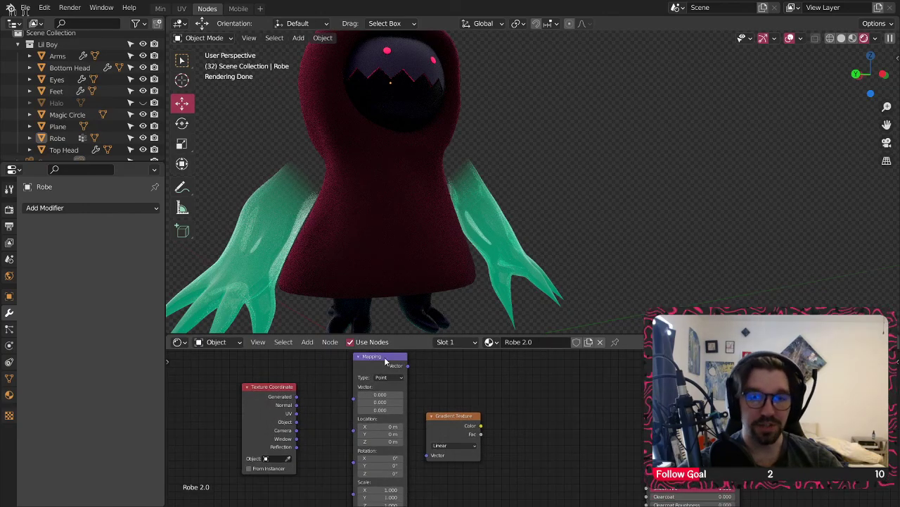
{"action": "left_click_drag", "start_coordinate": [365, 362], "coordinate": [350, 379]}
{"action": "left_click_drag", "start_coordinate": [347, 419], "coordinate": [344, 413]}
{"action": "left_click_drag", "start_coordinate": [386, 377], "coordinate": [371, 381]}
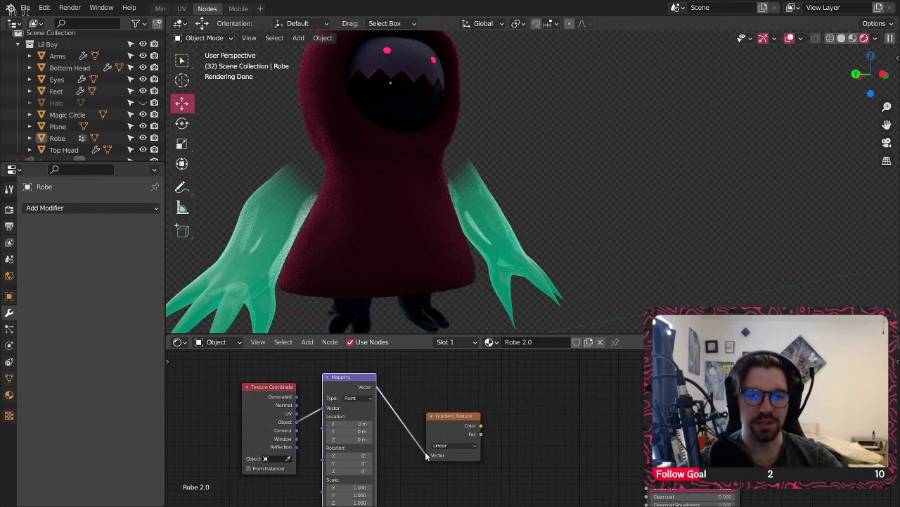
- Set the Gradient Texture type to Quadratic Sphere and align the node beside the Mapping node
{"action": "left_click", "coordinate": [454, 444]}
{"action": "left_click", "coordinate": [455, 397]}
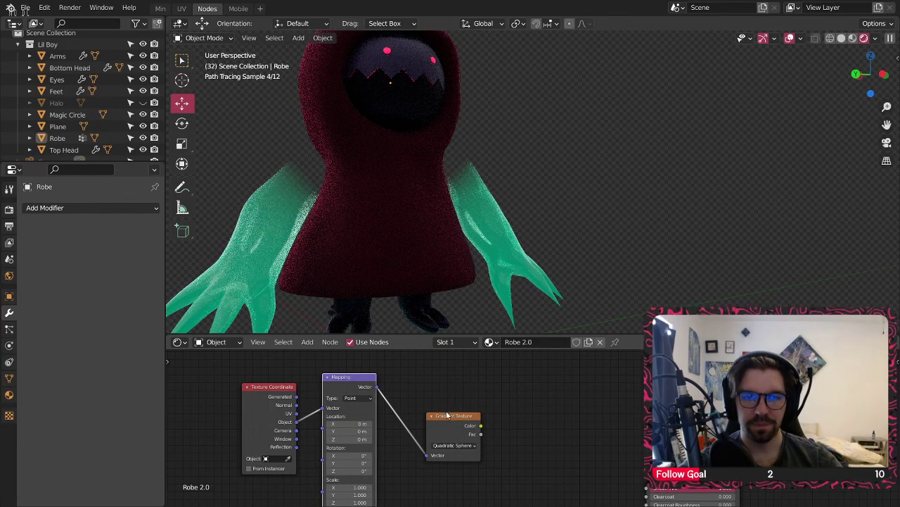
{"action": "left_click_drag", "start_coordinate": [446, 414], "coordinate": [437, 388]}
{"action": "left_click_drag", "start_coordinate": [354, 381], "coordinate": [355, 390]}
- Add a MixRGB node after the Gradient Texture and arrange the four nodes in a compact row
{"action": "left_click", "coordinate": [308, 342]}
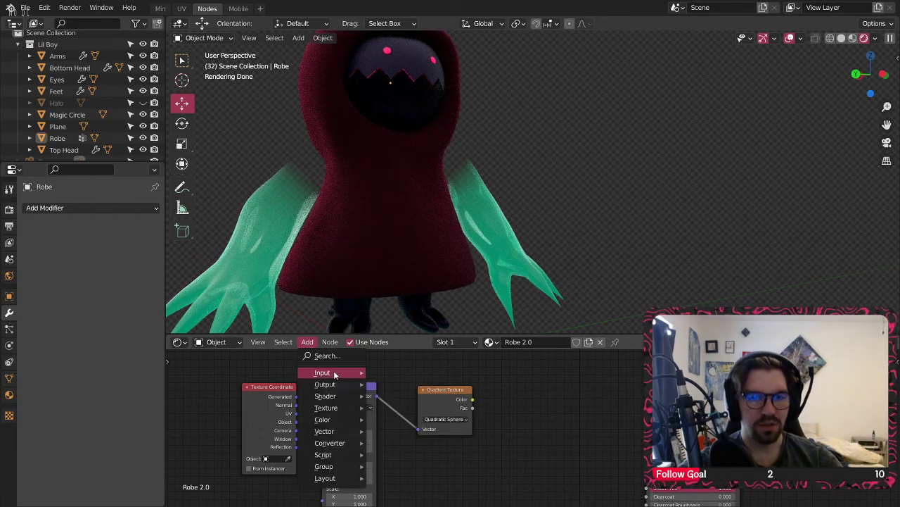
{"action": "left_click", "coordinate": [308, 342]}
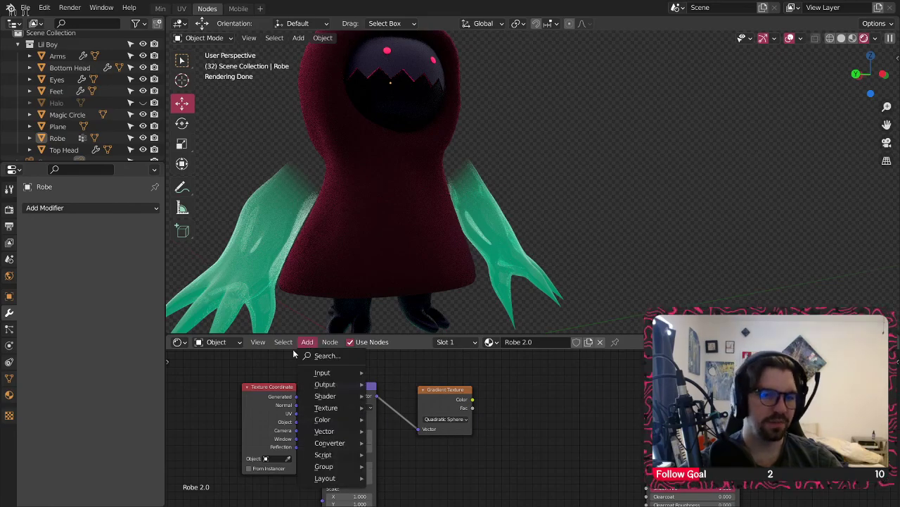
{"action": "mouse_move", "coordinate": [349, 408]}
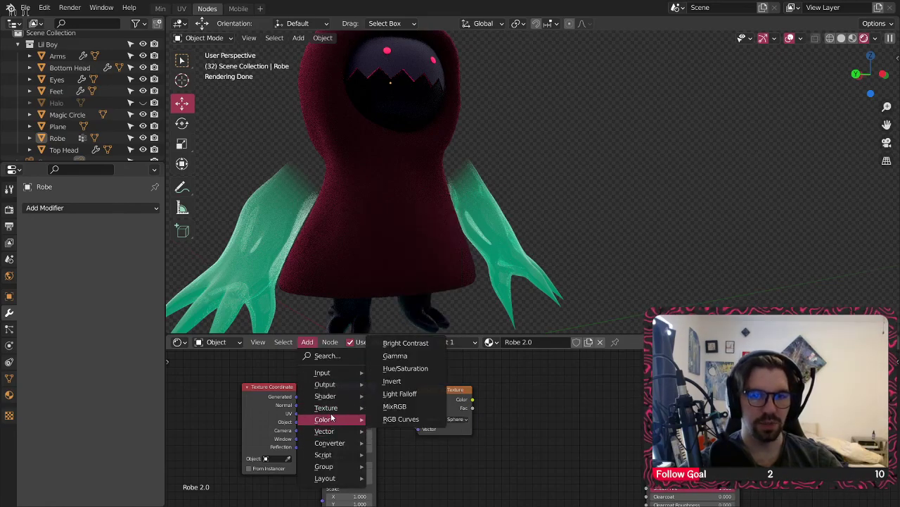
{"action": "left_click", "coordinate": [411, 407]}
{"action": "left_click", "coordinate": [505, 376]}
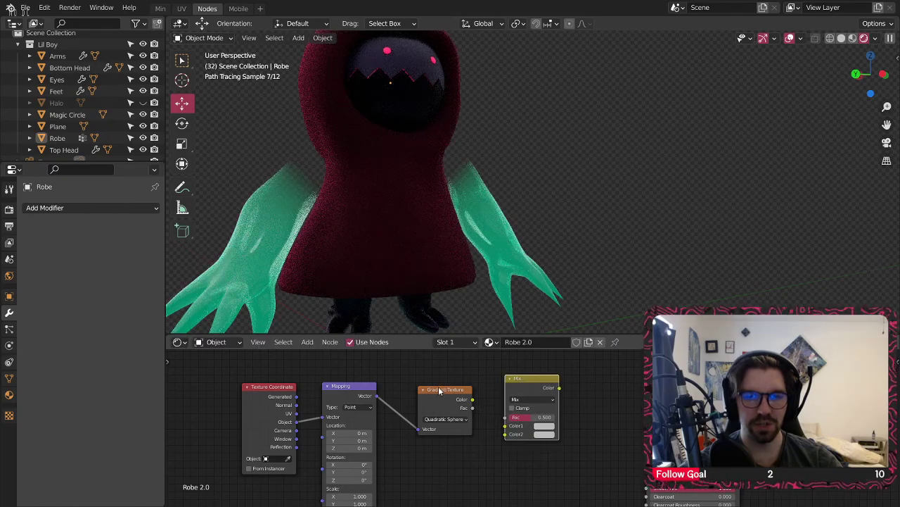
{"action": "left_click_drag", "start_coordinate": [440, 389], "coordinate": [427, 395]}
{"action": "left_click_drag", "start_coordinate": [278, 391], "coordinate": [272, 389]}
{"action": "left_click_drag", "start_coordinate": [343, 387], "coordinate": [322, 392]}
{"action": "left_click_drag", "start_coordinate": [420, 396], "coordinate": [396, 399]}
{"action": "left_click_drag", "start_coordinate": [343, 393], "coordinate": [354, 389]}
{"action": "left_click_drag", "start_coordinate": [521, 396], "coordinate": [500, 389]}
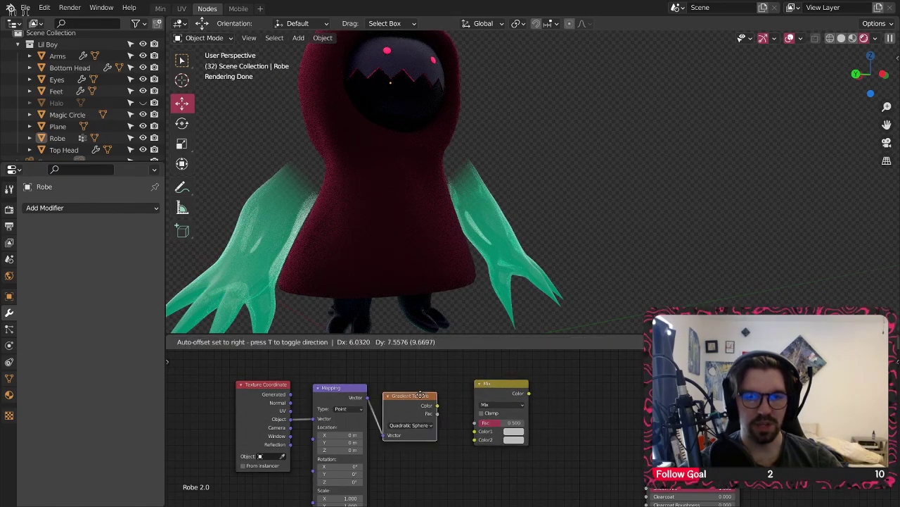
- Wire the gradient's color into the Mix factor, with dark red Color1 and light cyan Color2 feeding the Principled BSDF's base color
{"action": "scroll", "coordinate": [442, 410], "scroll_direction": "up", "scroll_amount": 2}
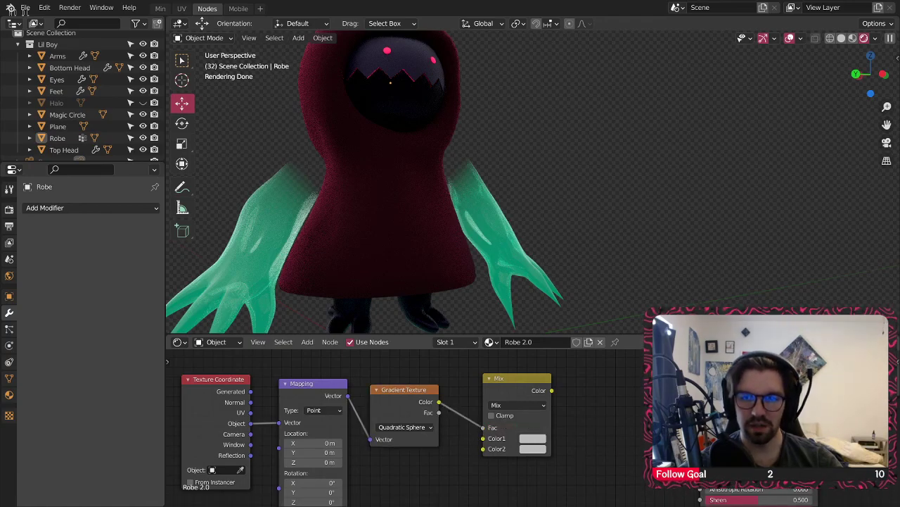
{"action": "left_click", "coordinate": [529, 448]}
{"action": "left_click", "coordinate": [588, 351]}
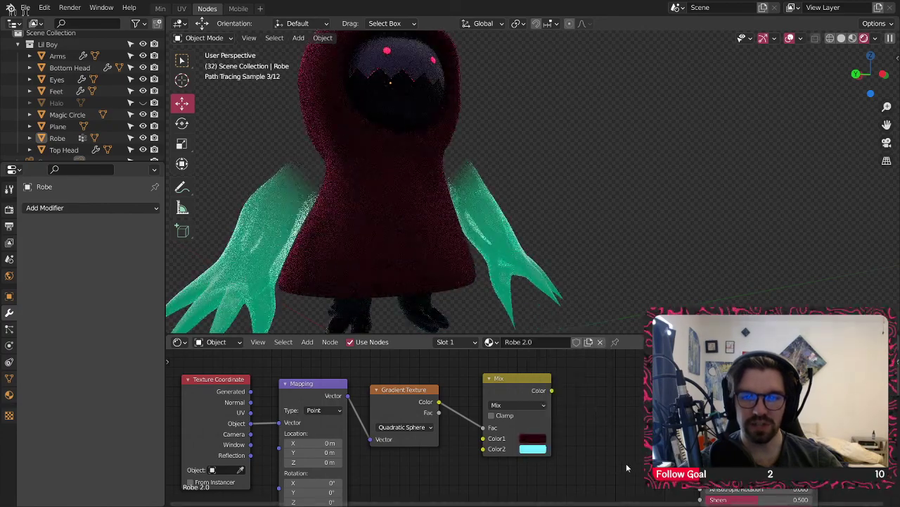
{"action": "middle_click_drag", "start_coordinate": [299, 204], "coordinate": [427, 195]}
{"action": "scroll", "coordinate": [428, 198], "scroll_direction": "down", "scroll_amount": 3}
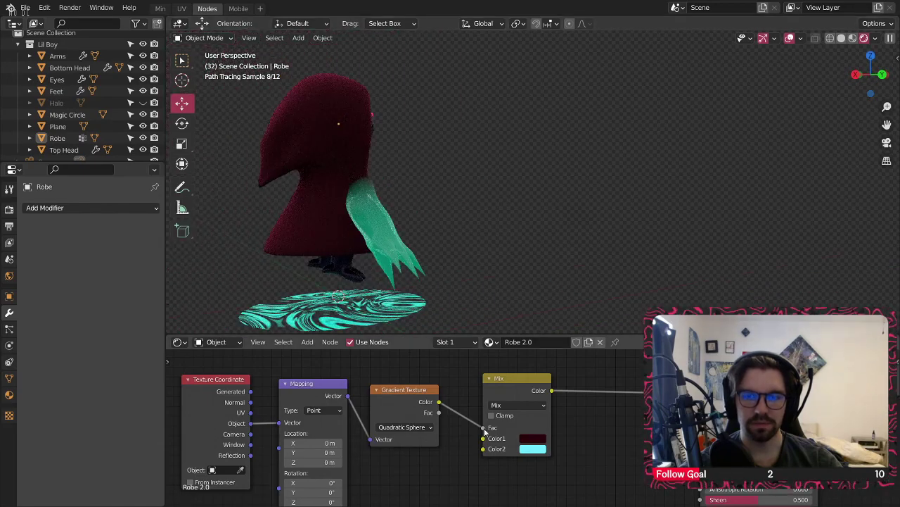
- Set the Mapping node's scale to 0.1 on all three axes
{"action": "middle_click_drag", "start_coordinate": [490, 428], "coordinate": [603, 426]}
{"action": "left_click_drag", "start_coordinate": [531, 391], "coordinate": [541, 383]}
{"action": "middle_click_drag", "start_coordinate": [521, 455], "coordinate": [487, 428]}
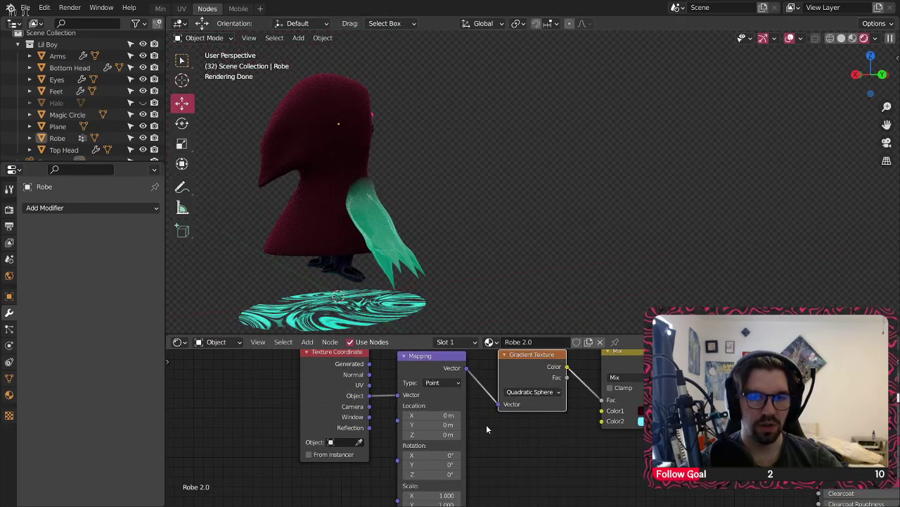
{"action": "middle_click_drag", "start_coordinate": [480, 458], "coordinate": [467, 420]}
{"action": "left_click_drag", "start_coordinate": [424, 453], "coordinate": [424, 472]}
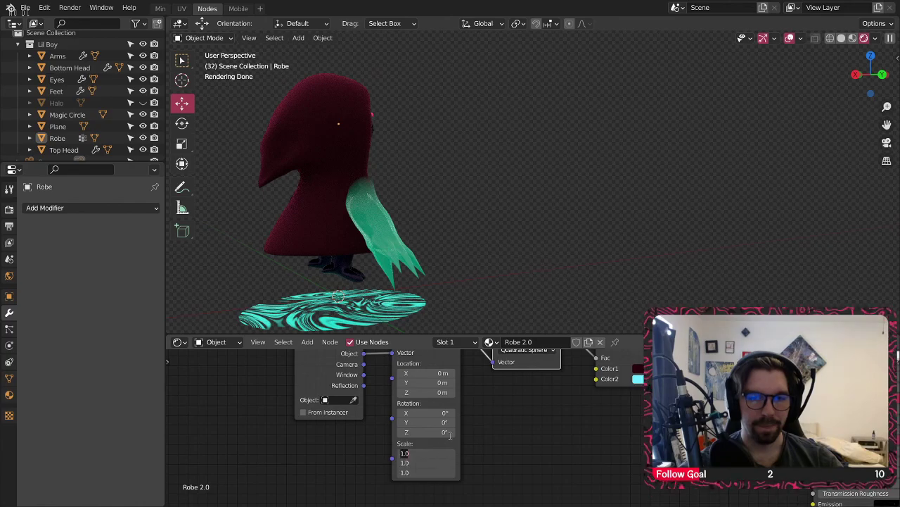
{"action": "type", "text": "0.1"}
{"action": "key", "text": "Return"}
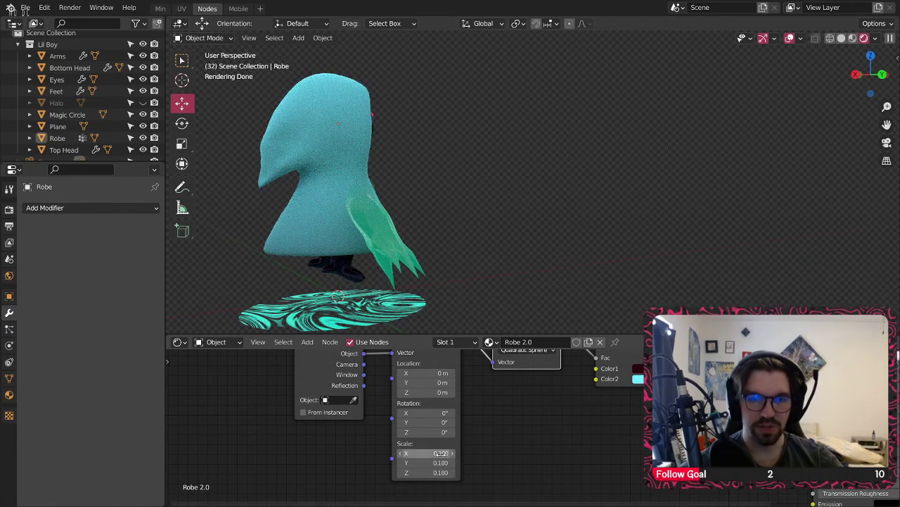
- Try a Mapping scale of 0.5 on all axes and check the gradient around the robe
{"action": "type", "text": ".5"}
{"action": "key", "text": "Return"}
{"action": "mouse_move", "coordinate": [367, 112]}
{"action": "middle_mouse_down"}
{"action": "mouse_move", "coordinate": [255, 109]}
{"action": "mouse_move", "coordinate": [356, 116]}
{"action": "middle_mouse_up"}
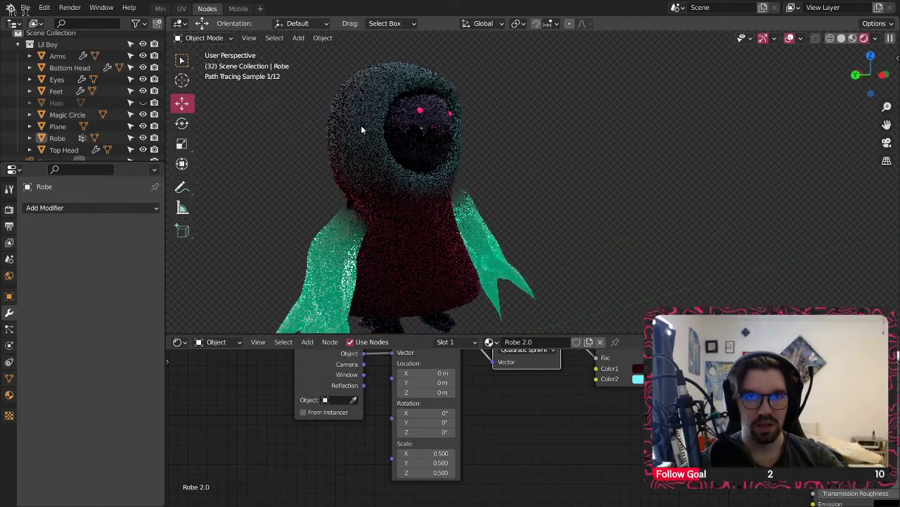
{"action": "middle_click_drag", "start_coordinate": [399, 168], "coordinate": [472, 123]}
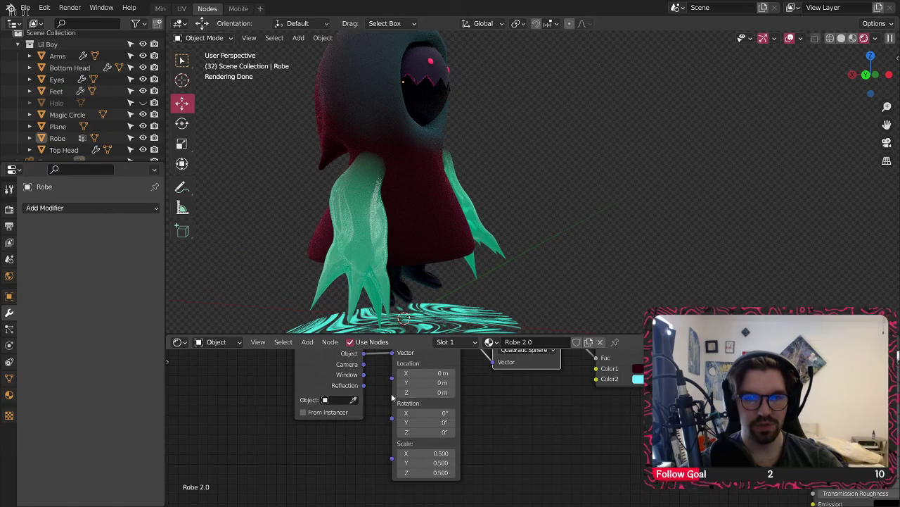
- Raise the Mapping node's Z location to 1.8 m and set its X, Y and Z scale to 0.1
{"action": "left_click_drag", "start_coordinate": [401, 392], "coordinate": [451, 395]}
{"action": "left_click", "coordinate": [452, 394]}
{"action": "left_click", "coordinate": [452, 394]}
{"action": "left_click", "coordinate": [452, 394]}
{"action": "left_click", "coordinate": [451, 394]}
{"action": "left_click", "coordinate": [452, 393]}
{"action": "left_click", "coordinate": [451, 394]}
{"action": "left_click", "coordinate": [452, 394]}
{"action": "left_click", "coordinate": [452, 394]}
{"action": "left_click_drag", "start_coordinate": [440, 454], "coordinate": [441, 472]}
{"action": "key", "text": "Return"}
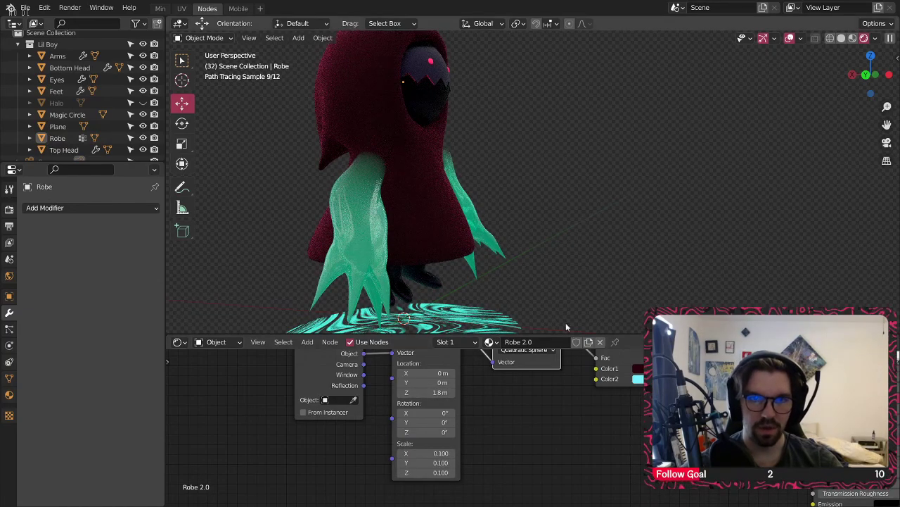
- Insert a ColorRamp between the Gradient Texture and Mix nodes, moving its black and white stops close together near the middle
{"action": "scroll", "coordinate": [556, 415], "scroll_direction": "down", "scroll_amount": 3}
{"action": "middle_click_drag", "start_coordinate": [562, 412], "coordinate": [591, 396]}
{"action": "left_click_drag", "start_coordinate": [561, 377], "coordinate": [485, 434]}
{"action": "left_click_drag", "start_coordinate": [588, 378], "coordinate": [418, 465]}
{"action": "left_click_drag", "start_coordinate": [465, 405], "coordinate": [331, 401]}
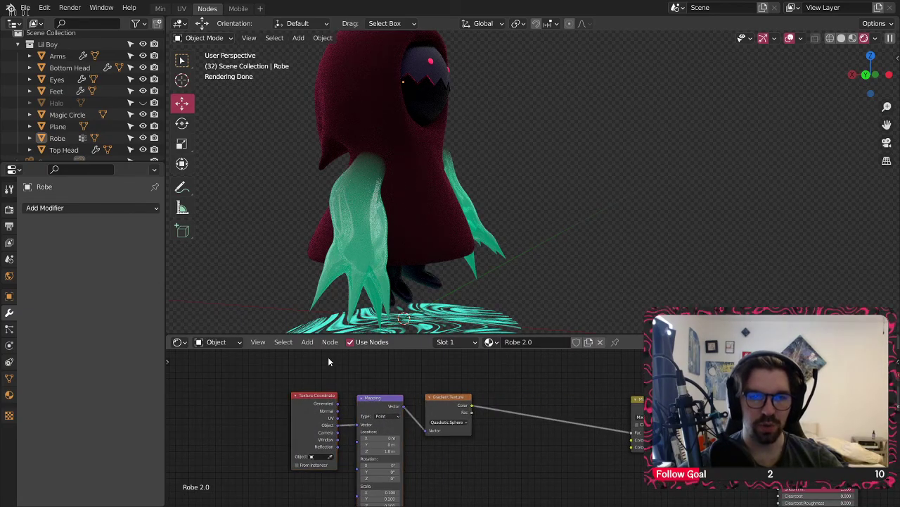
{"action": "left_click", "coordinate": [307, 342]}
{"action": "mouse_move", "coordinate": [340, 443]}
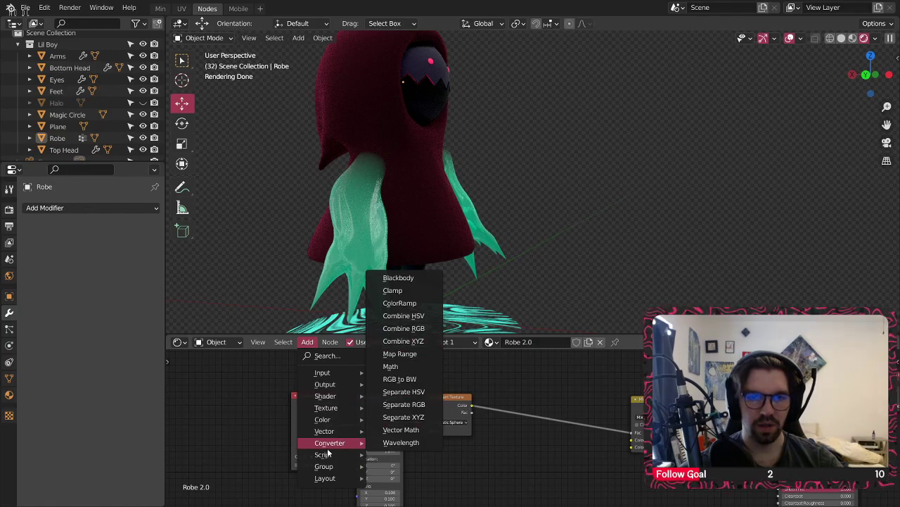
{"action": "left_click", "coordinate": [399, 302]}
{"action": "left_click", "coordinate": [512, 413]}
{"action": "scroll", "coordinate": [512, 413], "scroll_direction": "up", "scroll_amount": 2}
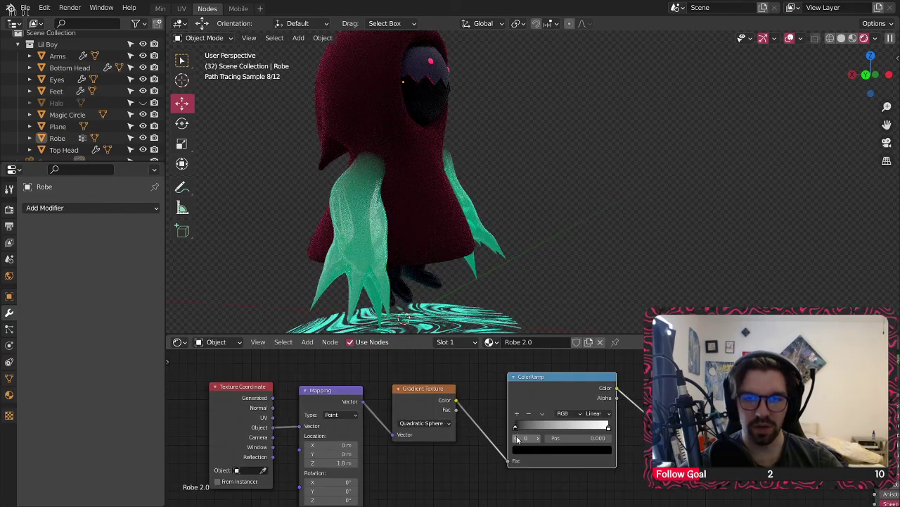
{"action": "left_click_drag", "start_coordinate": [518, 425], "coordinate": [571, 429]}
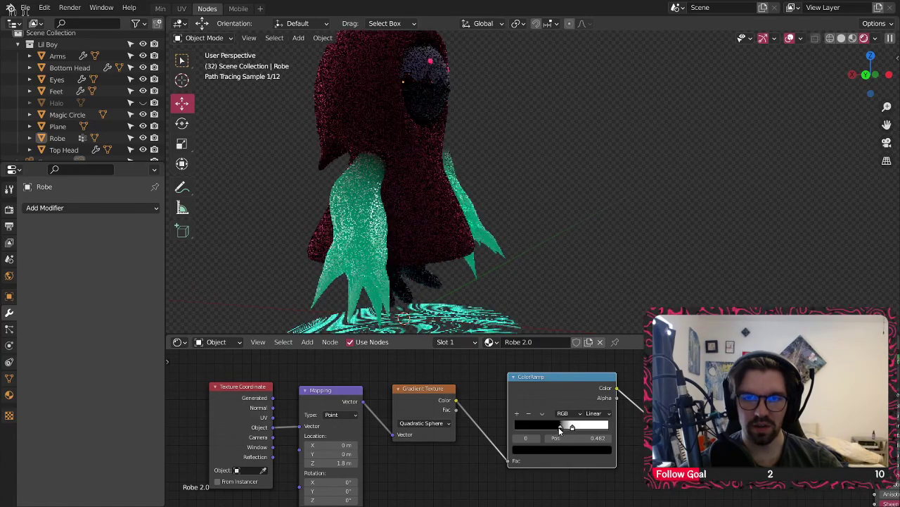
- Set the Mapping node's Z location to 0.6 m and its Y rotation to about 10.6°
{"action": "middle_click_drag", "start_coordinate": [328, 481], "coordinate": [394, 420]}
{"action": "left_click", "coordinate": [372, 405]}
{"action": "mouse_move", "coordinate": [372, 405]}
{"action": "left_mouse_down"}
{"action": "mouse_move", "coordinate": [338, 405]}
{"action": "mouse_move", "coordinate": [363, 405]}
{"action": "left_mouse_up"}
{"action": "middle_click_drag", "start_coordinate": [366, 237], "coordinate": [391, 222]}
{"action": "mouse_move", "coordinate": [446, 413]}
{"action": "middle_mouse_down"}
{"action": "mouse_move", "coordinate": [456, 398]}
{"action": "mouse_move", "coordinate": [455, 410]}
{"action": "middle_mouse_up"}
{"action": "scroll", "coordinate": [454, 411], "scroll_direction": "up", "scroll_amount": 2}
{"action": "left_click_drag", "start_coordinate": [416, 442], "coordinate": [470, 428]}
{"action": "middle_click_drag", "start_coordinate": [462, 413], "coordinate": [439, 423]}
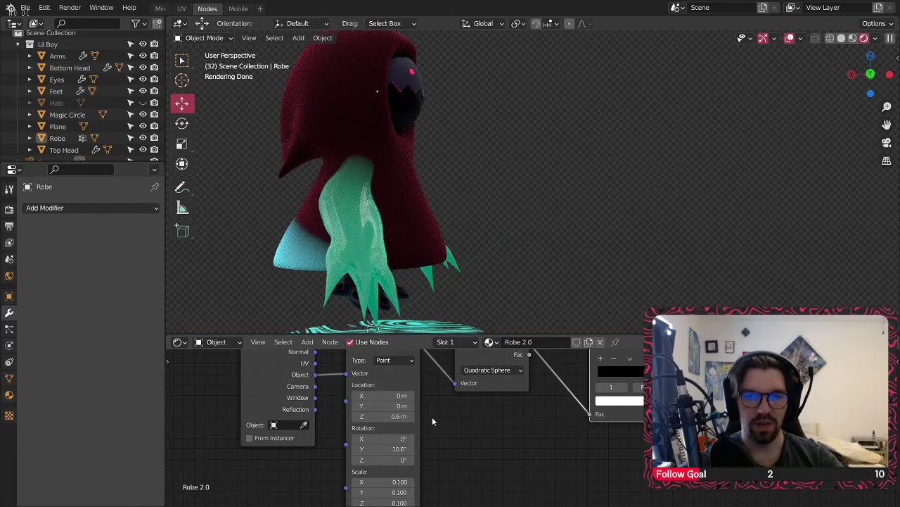
- Set the Mapping node's Z location to 0.55 m and check the robe from the side
{"action": "left_click", "coordinate": [357, 416]}
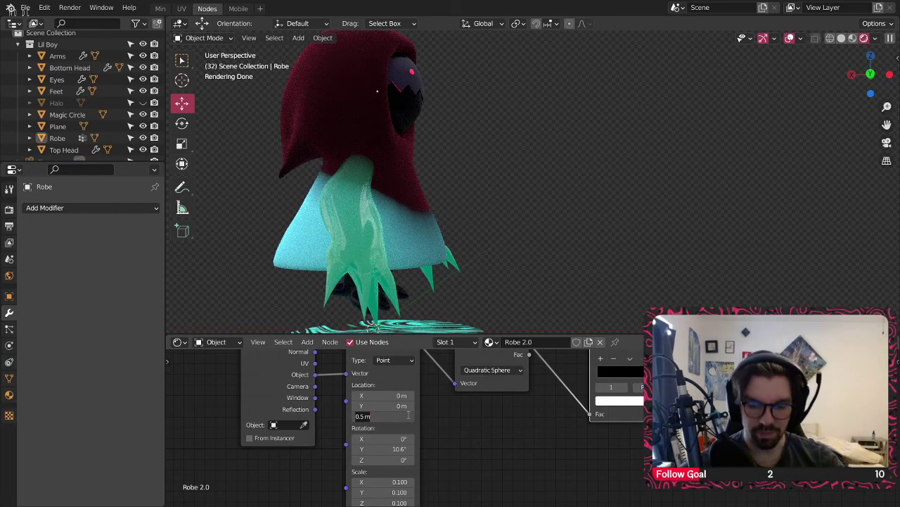
{"action": "type", "text": "5"}
{"action": "key", "text": "Return"}
{"action": "mouse_move", "coordinate": [420, 230]}
{"action": "middle_mouse_down"}
{"action": "mouse_move", "coordinate": [346, 246]}
{"action": "mouse_move", "coordinate": [315, 240]}
{"action": "mouse_move", "coordinate": [461, 241]}
{"action": "mouse_move", "coordinate": [424, 219]}
{"action": "middle_mouse_up"}
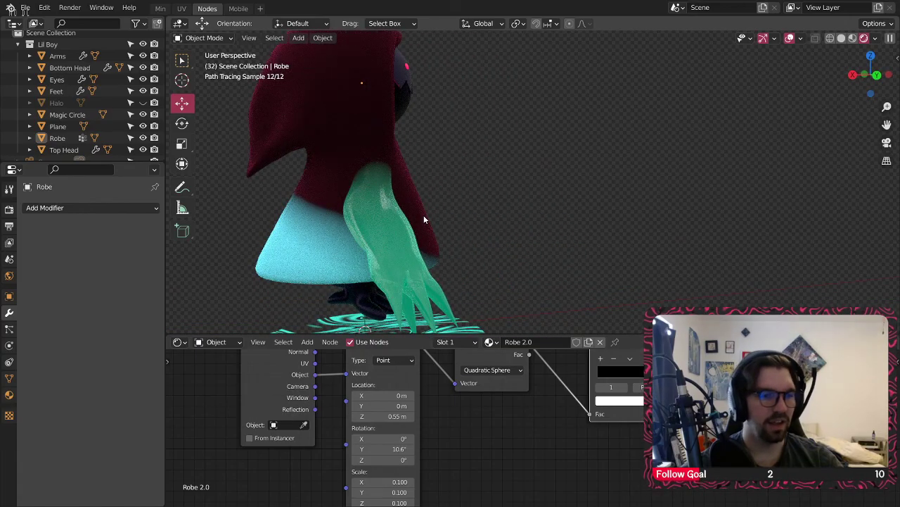
- Try Mapping Y rotations of 15° and 20° to tilt the cyan boundary across the robe
{"action": "mouse_move", "coordinate": [385, 148]}
{"action": "middle_mouse_down"}
{"action": "mouse_move", "coordinate": [318, 164]}
{"action": "mouse_move", "coordinate": [405, 275]}
{"action": "mouse_move", "coordinate": [353, 276]}
{"action": "mouse_move", "coordinate": [366, 272]}
{"action": "middle_mouse_up"}
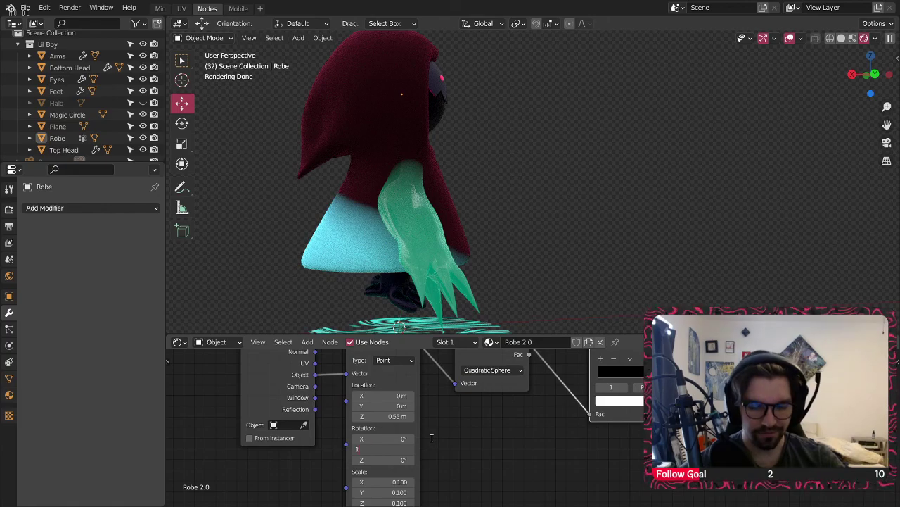
{"action": "type", "text": "15"}
{"action": "key", "text": "Return"}
{"action": "left_click", "coordinate": [398, 451]}
{"action": "type", "text": "20"}
{"action": "key", "text": "Return"}
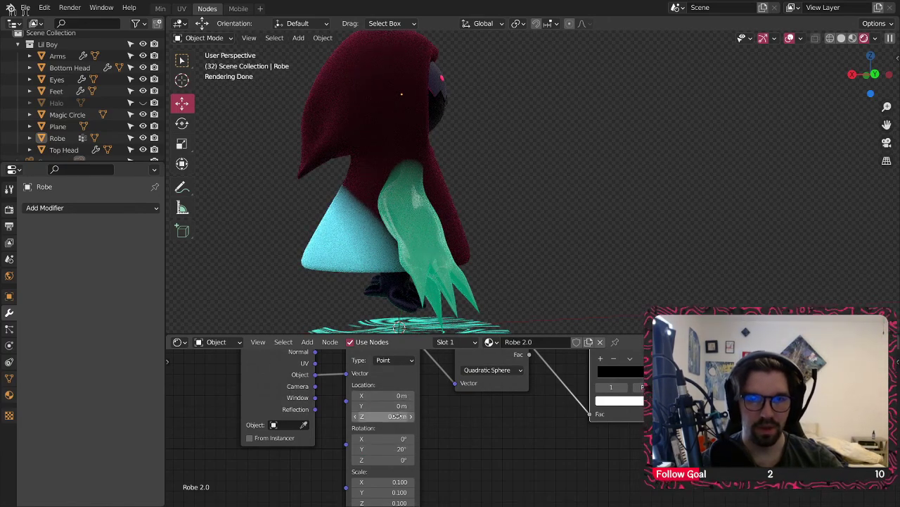
- Step the Mapping node's Z location to 0.45 m
{"action": "key", "text": "Return"}
{"action": "left_click", "coordinate": [412, 417]}
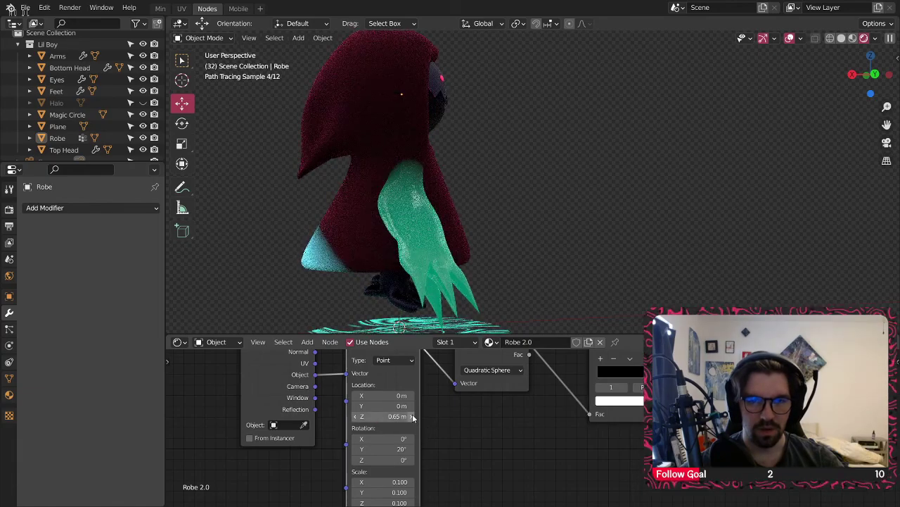
{"action": "left_click", "coordinate": [353, 419]}
{"action": "left_click", "coordinate": [353, 419]}
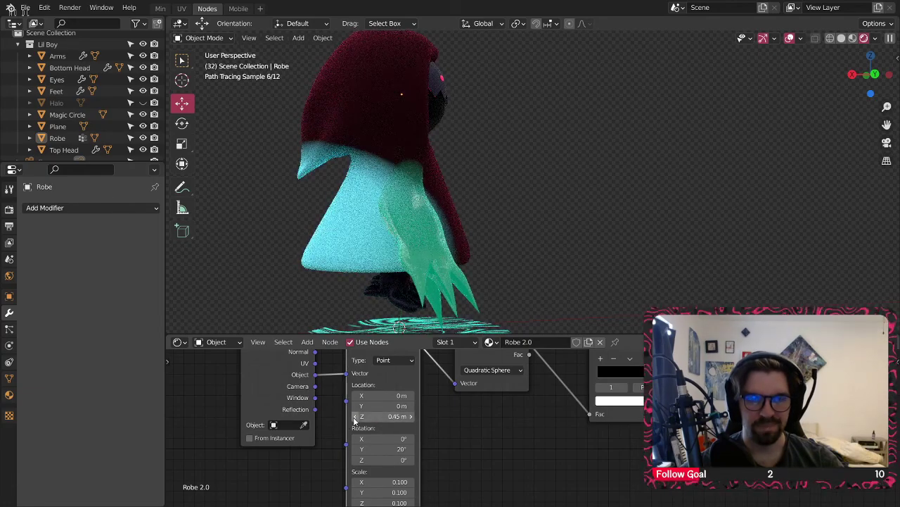
- Set the Mapping node's Y rotation to 15° and inspect the robe's color split from front and side
{"action": "middle_click_drag", "start_coordinate": [410, 259], "coordinate": [321, 223]}
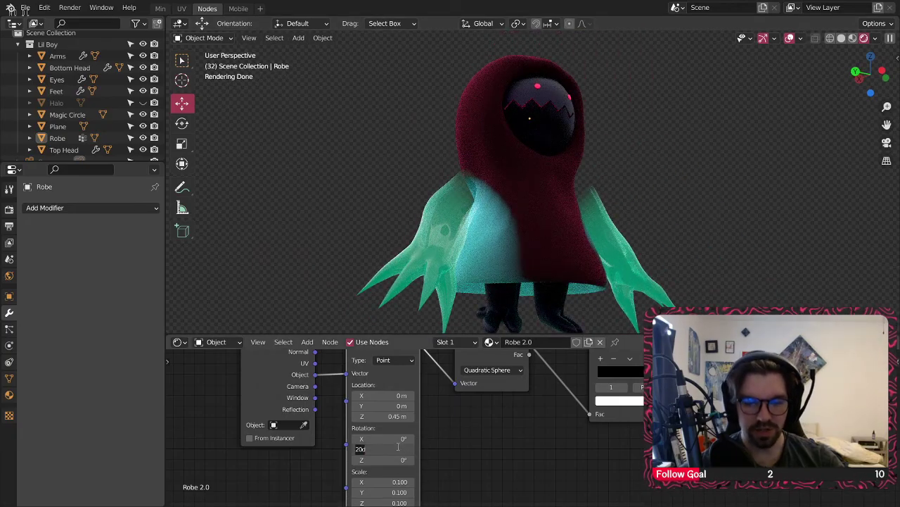
{"action": "type", "text": "15"}
{"action": "key", "text": "Return"}
{"action": "middle_click_drag", "start_coordinate": [526, 235], "coordinate": [605, 246]}
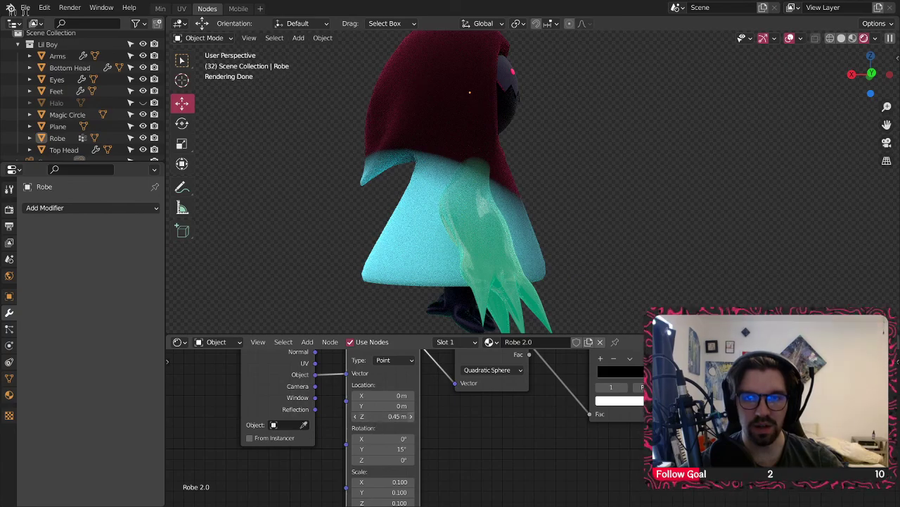
- Try Z locations of 0.5, 0.49 and 0.51 m on the Mapping node to shift the robe's color boundary
{"action": "left_click", "coordinate": [411, 416]}
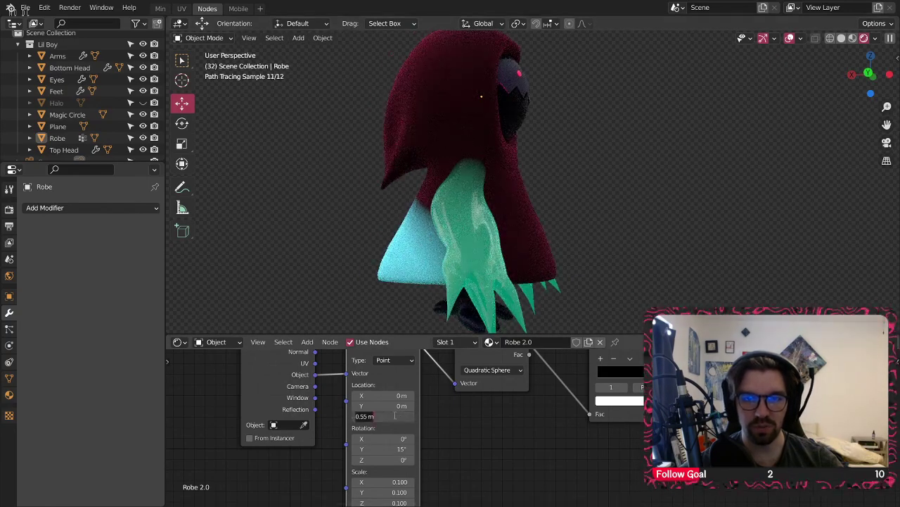
{"action": "type", "text": ".5"}
{"action": "key", "text": "Return"}
{"action": "mouse_move", "coordinate": [543, 294]}
{"action": "middle_mouse_down"}
{"action": "mouse_move", "coordinate": [453, 281]}
{"action": "mouse_move", "coordinate": [540, 291]}
{"action": "middle_mouse_up"}
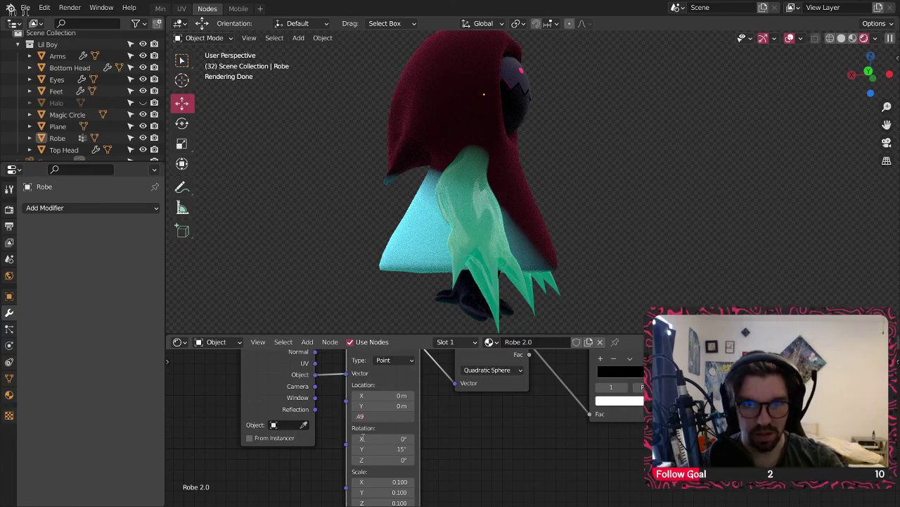
{"action": "type", "text": ".49"}
{"action": "key", "text": "Return"}
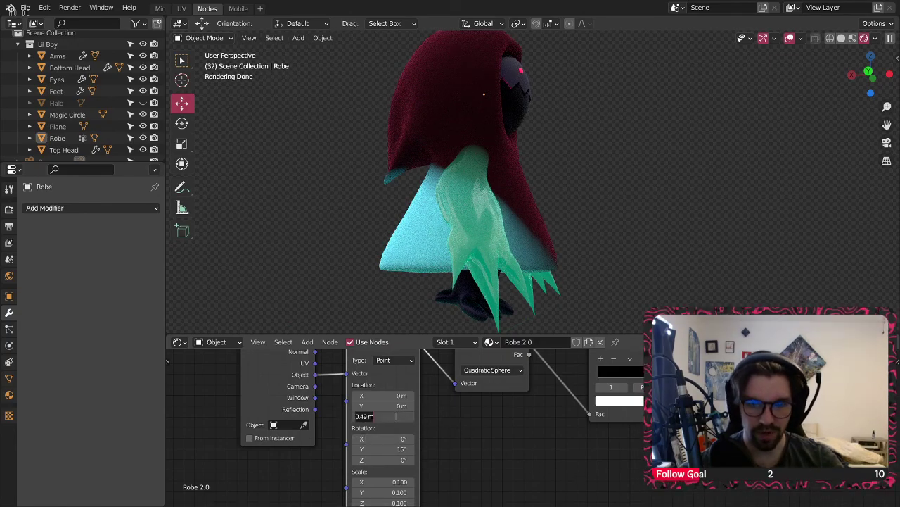
{"action": "key", "text": "Return"}
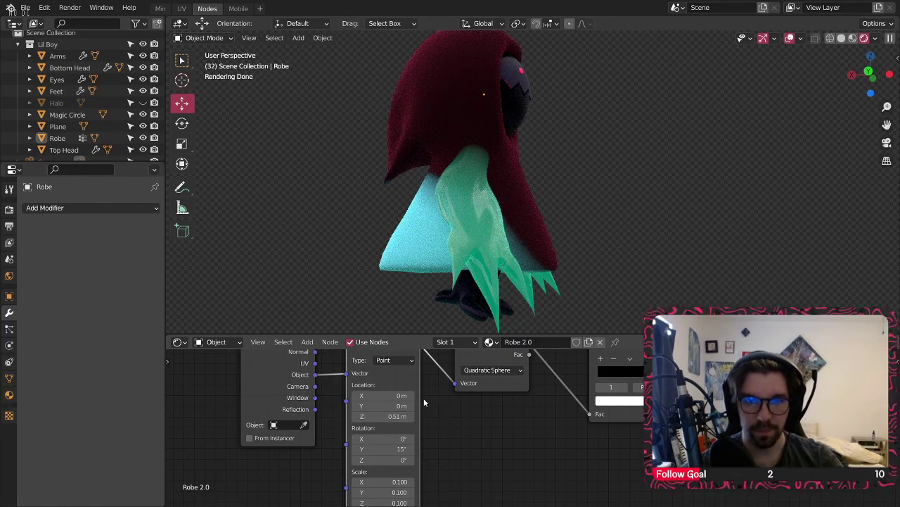
- Set the Mapping node's Z location to 0.52 m and turn to the robe's front
{"action": "left_click", "coordinate": [386, 416]}
{"action": "type", "text": ".52"}
{"action": "key", "text": "Return"}
{"action": "middle_click_drag", "start_coordinate": [373, 315], "coordinate": [318, 249]}
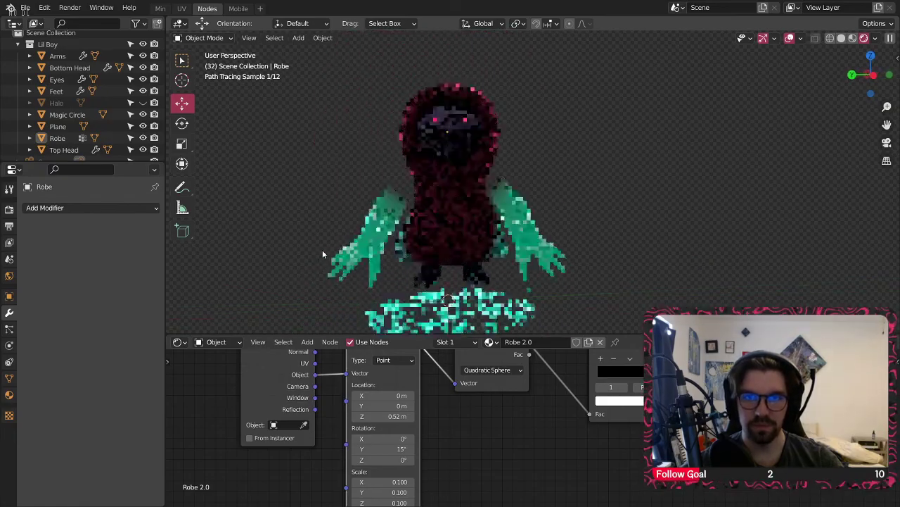
- Examine the robe's red and cyan split up close from the front and around its side
{"action": "scroll", "coordinate": [415, 250], "scroll_direction": "up", "scroll_amount": 6}
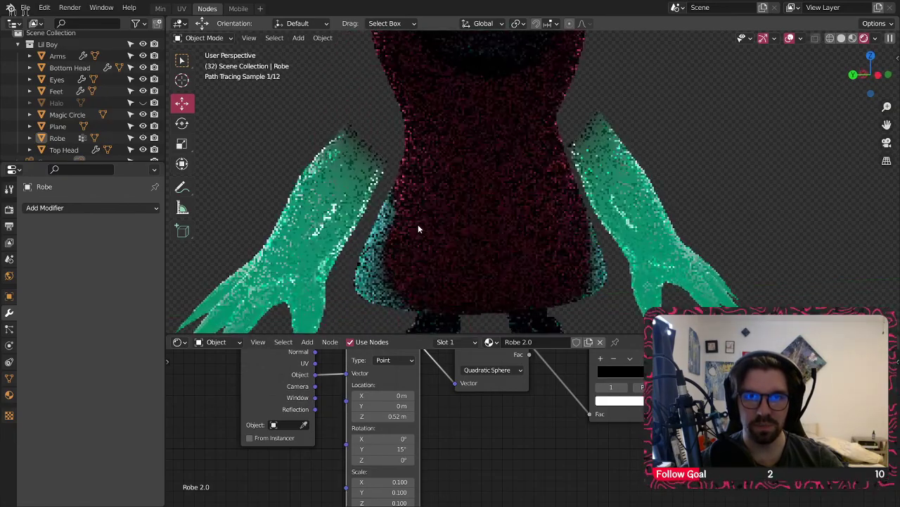
{"action": "middle_click_drag", "start_coordinate": [423, 247], "coordinate": [478, 221]}
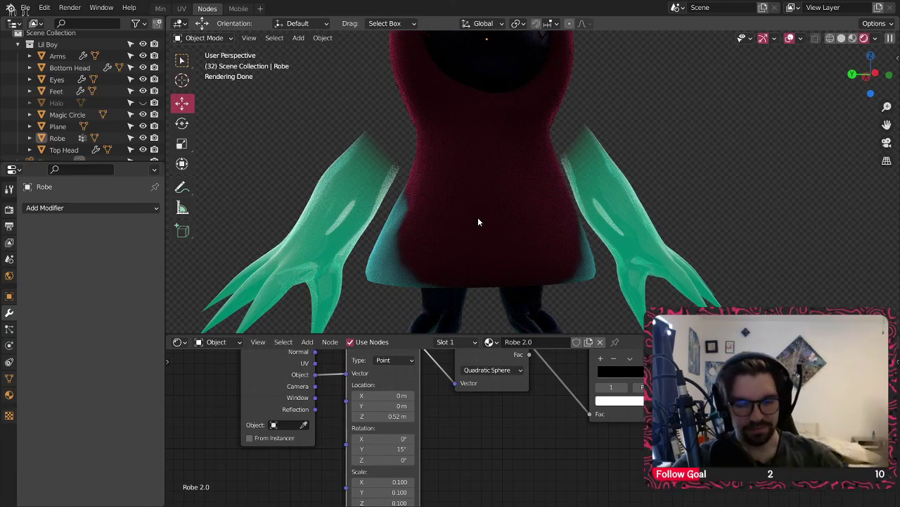
{"action": "scroll", "coordinate": [460, 258], "scroll_direction": "down", "scroll_amount": 5}
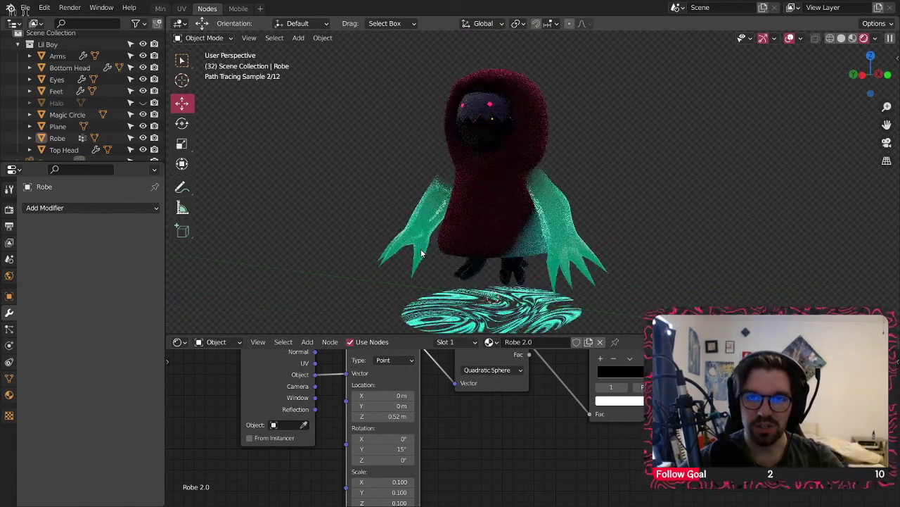
{"action": "scroll", "coordinate": [494, 412], "scroll_direction": "down", "scroll_amount": 2}
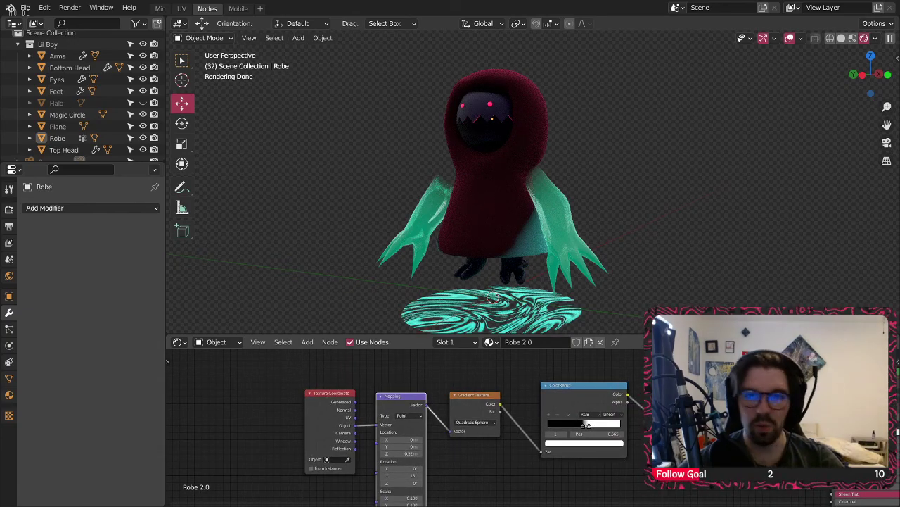
{"action": "scroll", "coordinate": [508, 236], "scroll_direction": "up", "scroll_amount": 4}
{"action": "middle_click_drag", "start_coordinate": [515, 236], "coordinate": [458, 235]}
{"action": "scroll", "coordinate": [503, 245], "scroll_direction": "down", "scroll_amount": 4}
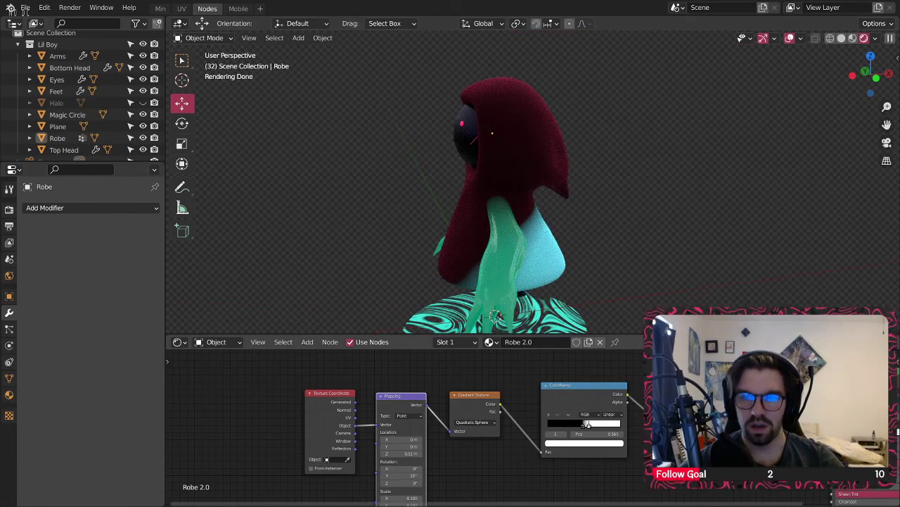
{"action": "middle_click_drag", "start_coordinate": [429, 180], "coordinate": [493, 176]}
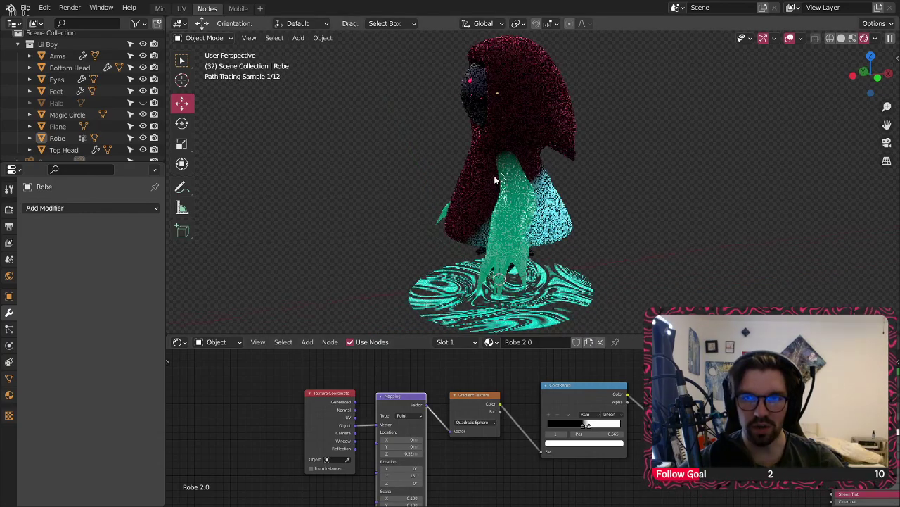
{"action": "middle_click_drag", "start_coordinate": [670, 410], "coordinate": [563, 408]}
{"action": "scroll", "coordinate": [565, 412], "scroll_direction": "up", "scroll_amount": 6}
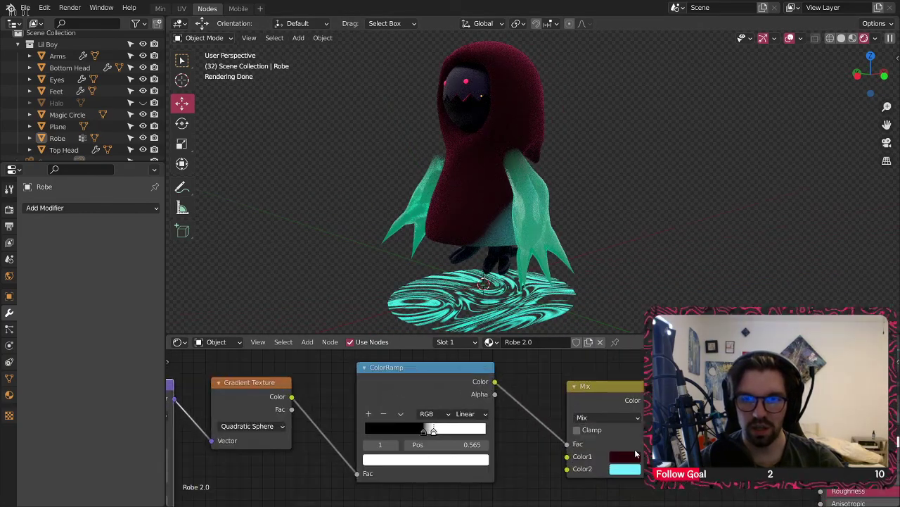
- Reset the Mix node's Color2 to black and inspect the robe's lower part from the side
{"action": "middle_click_drag", "start_coordinate": [633, 449], "coordinate": [555, 427]}
{"action": "scroll", "coordinate": [544, 425], "scroll_direction": "up", "scroll_amount": 3}
{"action": "scroll", "coordinate": [543, 428], "scroll_direction": "down", "scroll_amount": 1}
{"action": "left_click", "coordinate": [543, 452]}
{"action": "key", "text": "Escape"}
{"action": "scroll", "coordinate": [445, 242], "scroll_direction": "up", "scroll_amount": 5}
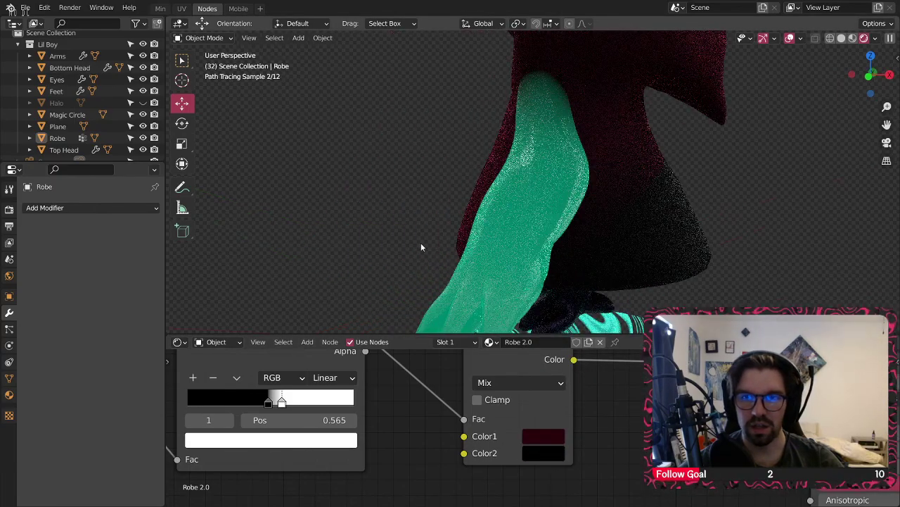
{"action": "scroll", "coordinate": [548, 222], "scroll_direction": "down", "scroll_amount": 5}
{"action": "scroll", "coordinate": [593, 200], "scroll_direction": "up", "scroll_amount": 7}
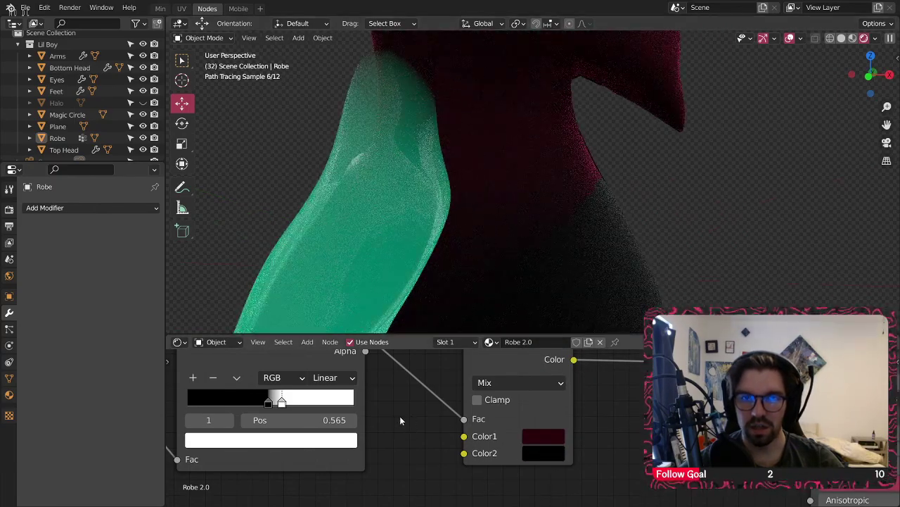
- Widen the ColorRamp transition by moving the black stop close to the start and the white stop to about 0.612
{"action": "left_click_drag", "start_coordinate": [284, 402], "coordinate": [213, 402]}
{"action": "left_click_drag", "start_coordinate": [315, 401], "coordinate": [287, 402]}
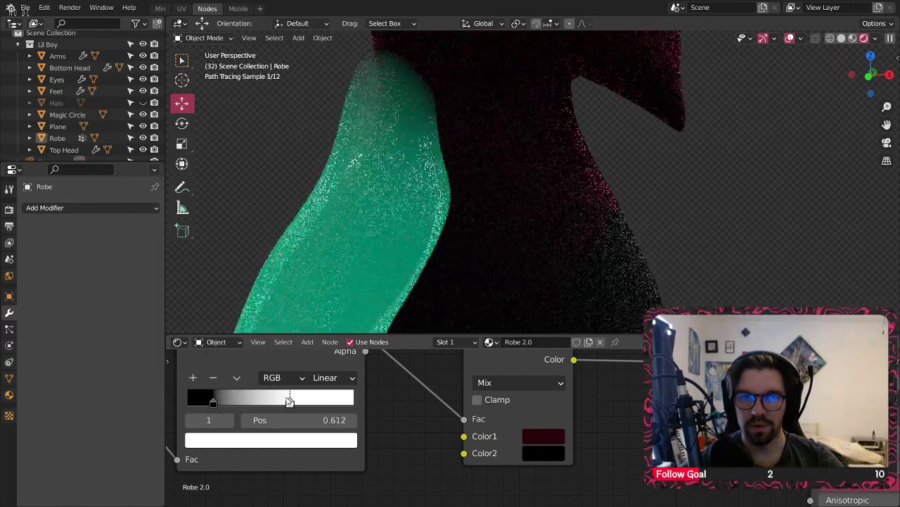
{"action": "scroll", "coordinate": [452, 382], "scroll_direction": "down", "scroll_amount": 1}
{"action": "middle_click_drag", "start_coordinate": [599, 237], "coordinate": [535, 231]}
{"action": "scroll", "coordinate": [577, 235], "scroll_direction": "down", "scroll_amount": 6}
- Try a dark gray with a lightness of about 0.017 as the Mix node's Color2
{"action": "left_click", "coordinate": [533, 450]}
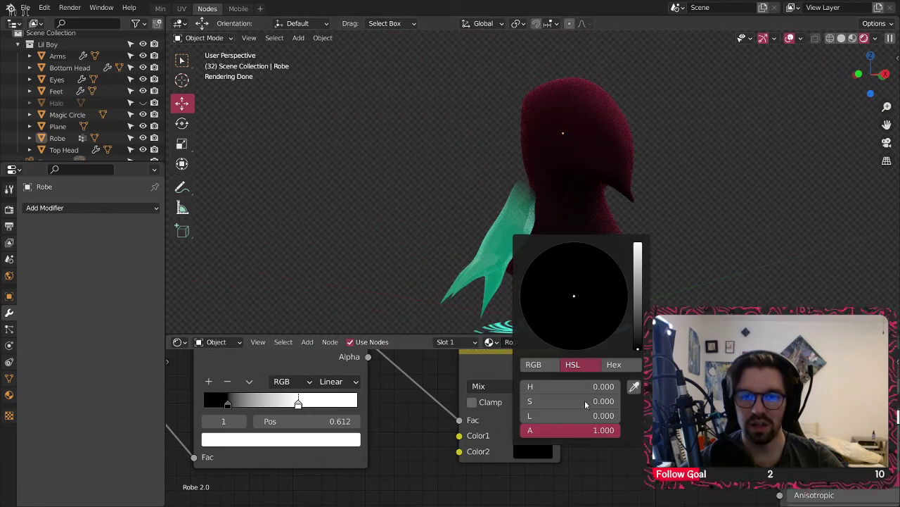
{"action": "left_click", "coordinate": [639, 325]}
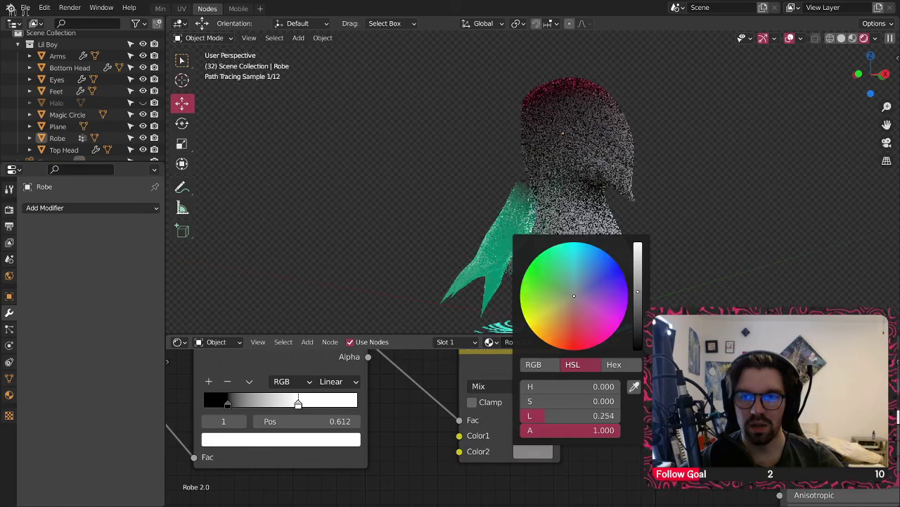
{"action": "mouse_move", "coordinate": [638, 325]}
{"action": "left_mouse_down"}
{"action": "mouse_move", "coordinate": [638, 343]}
{"action": "mouse_move", "coordinate": [638, 335]}
{"action": "left_mouse_up"}
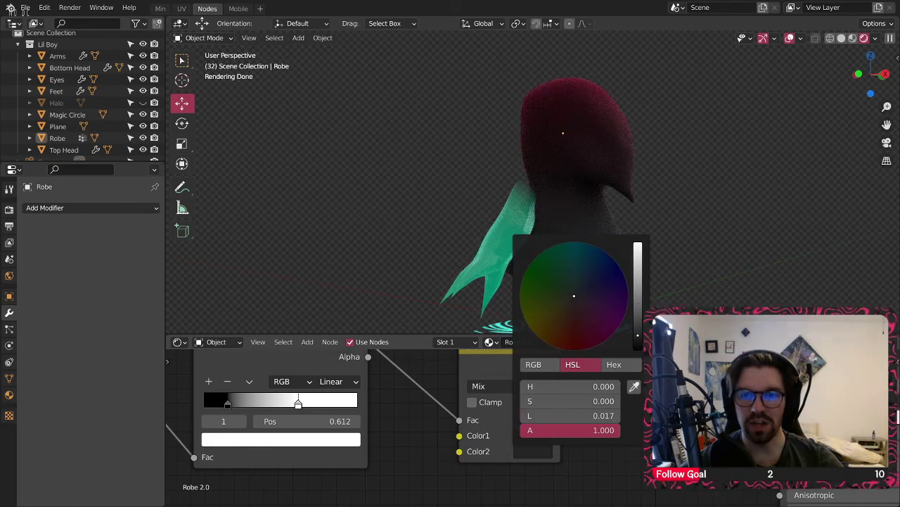
{"action": "middle_click_drag", "start_coordinate": [588, 246], "coordinate": [637, 205], "text": "shift"}
- Move the ColorRamp's black stop to about 0.402 and white stop to 1.000, and return the Mix node's Color2 to black
{"action": "left_click_drag", "start_coordinate": [228, 406], "coordinate": [257, 402]}
{"action": "left_click_drag", "start_coordinate": [267, 402], "coordinate": [272, 401]}
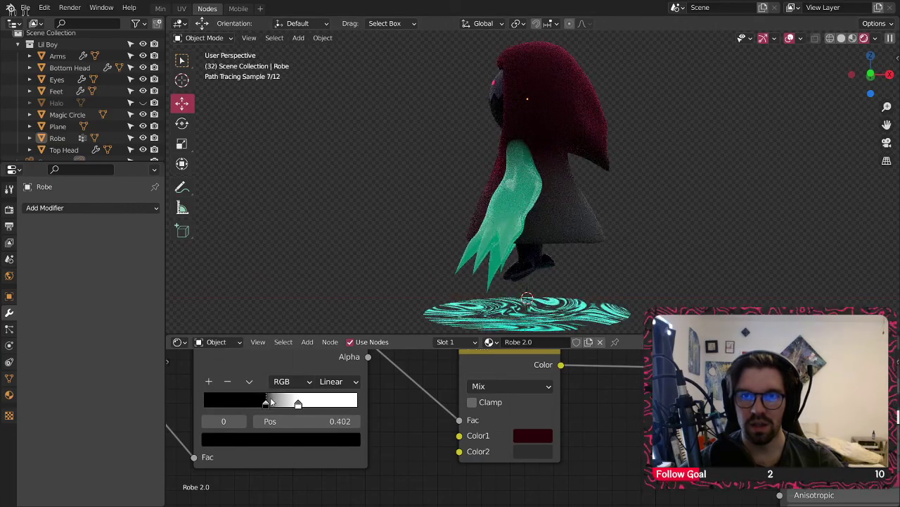
{"action": "left_click", "coordinate": [357, 402]}
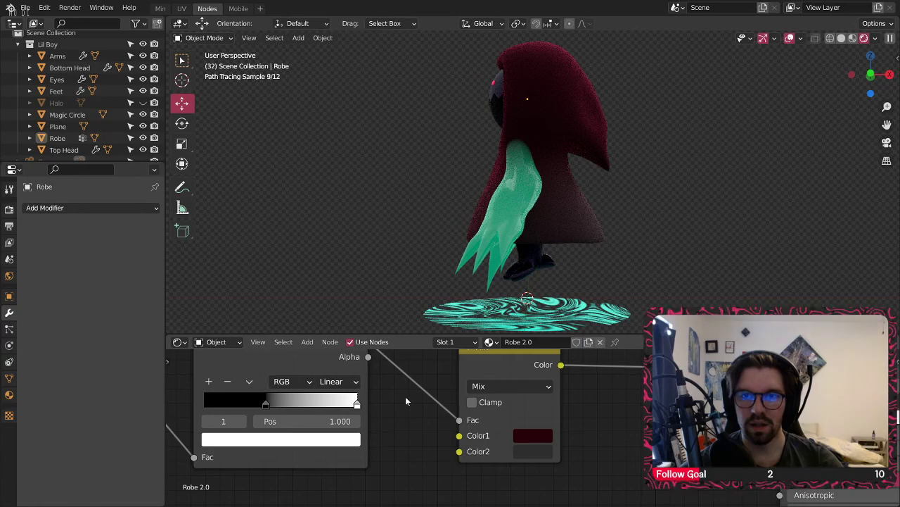
{"action": "left_click", "coordinate": [540, 451]}
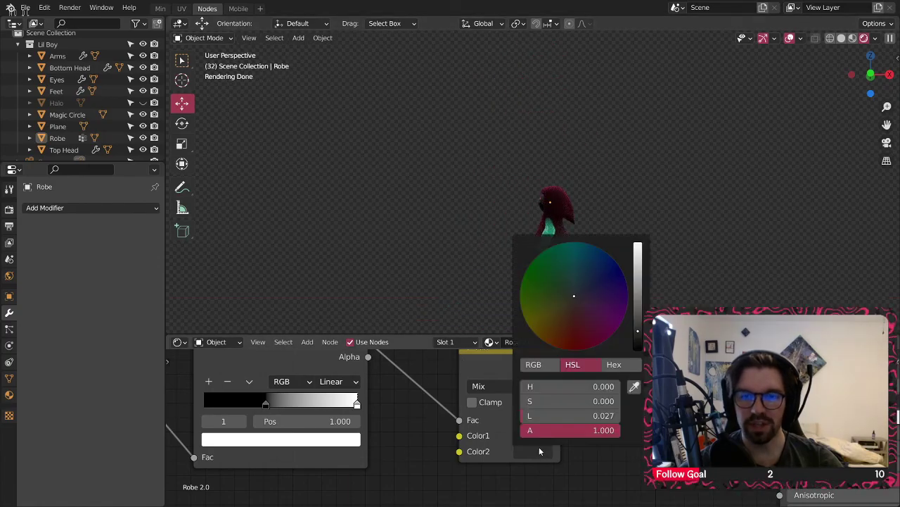
{"action": "left_click", "coordinate": [636, 348]}
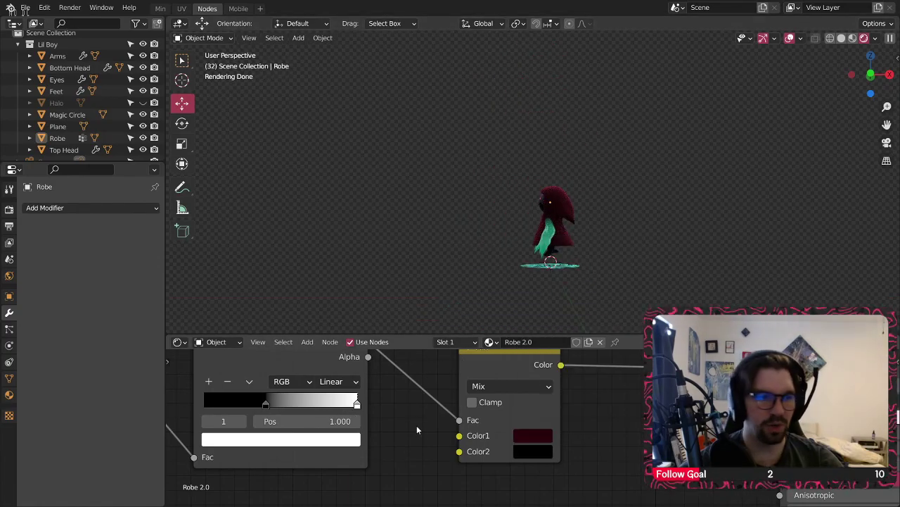
- Move the Texture Coordinate node lower and add a Voronoi Texture node below the gradient nodes
{"action": "scroll", "coordinate": [479, 419], "scroll_direction": "down", "scroll_amount": 5}
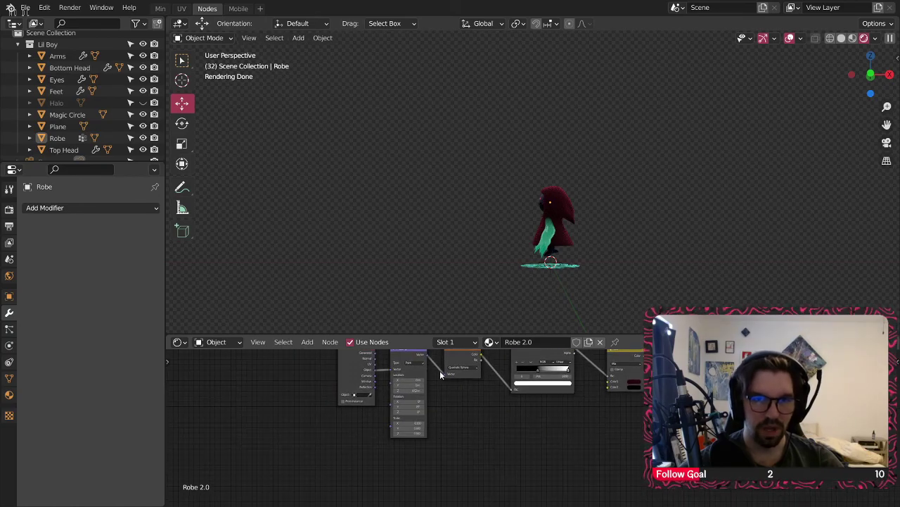
{"action": "middle_click_drag", "start_coordinate": [440, 375], "coordinate": [451, 402]}
{"action": "left_click_drag", "start_coordinate": [381, 373], "coordinate": [375, 451]}
{"action": "left_click", "coordinate": [308, 341]}
{"action": "mouse_move", "coordinate": [330, 422]}
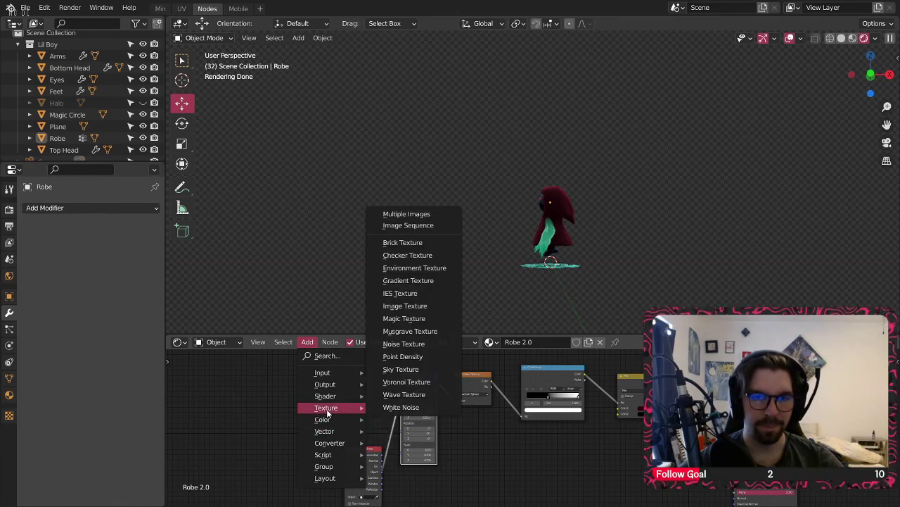
{"action": "left_click", "coordinate": [406, 382]}
{"action": "left_click", "coordinate": [478, 430]}
- Reposition the Texture Coordinate node and link its Object output to the Voronoi Texture's Vector input
{"action": "middle_click_drag", "start_coordinate": [477, 432], "coordinate": [466, 351]}
{"action": "scroll", "coordinate": [375, 396], "scroll_direction": "up", "scroll_amount": 3}
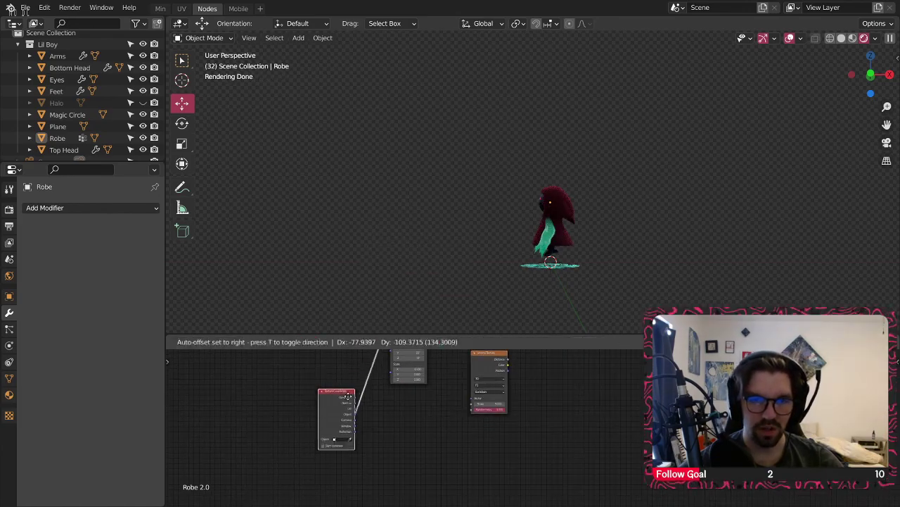
{"action": "scroll", "coordinate": [626, 374], "scroll_direction": "down", "scroll_amount": 4}
{"action": "middle_click_drag", "start_coordinate": [650, 359], "coordinate": [533, 455]}
{"action": "left_click_drag", "start_coordinate": [617, 370], "coordinate": [631, 388]}
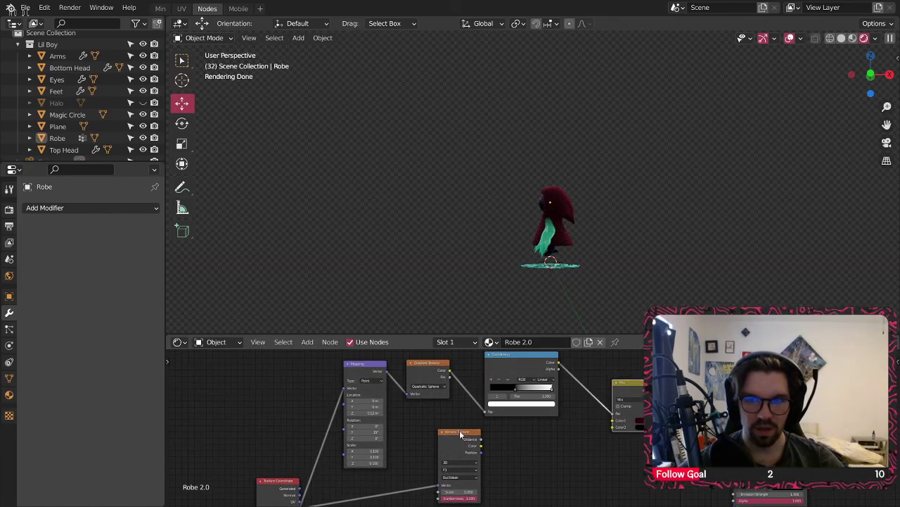
- Duplicate the ColorRamp beside the Voronoi Texture, feed it the Voronoi Color, and link its Color output to the Mix node's Color2
{"action": "key", "text": "shift+d"}
{"action": "left_click", "coordinate": [536, 425]}
{"action": "scroll", "coordinate": [485, 457], "scroll_direction": "up", "scroll_amount": 2}
{"action": "scroll", "coordinate": [468, 455], "scroll_direction": "down", "scroll_amount": 2}
{"action": "middle_click_drag", "start_coordinate": [465, 455], "coordinate": [440, 415]}
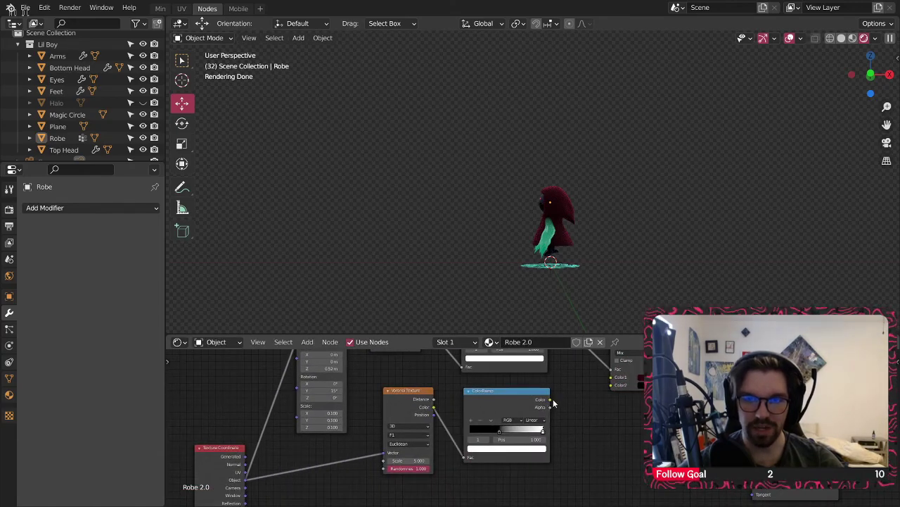
{"action": "left_click_drag", "start_coordinate": [551, 401], "coordinate": [611, 385]}
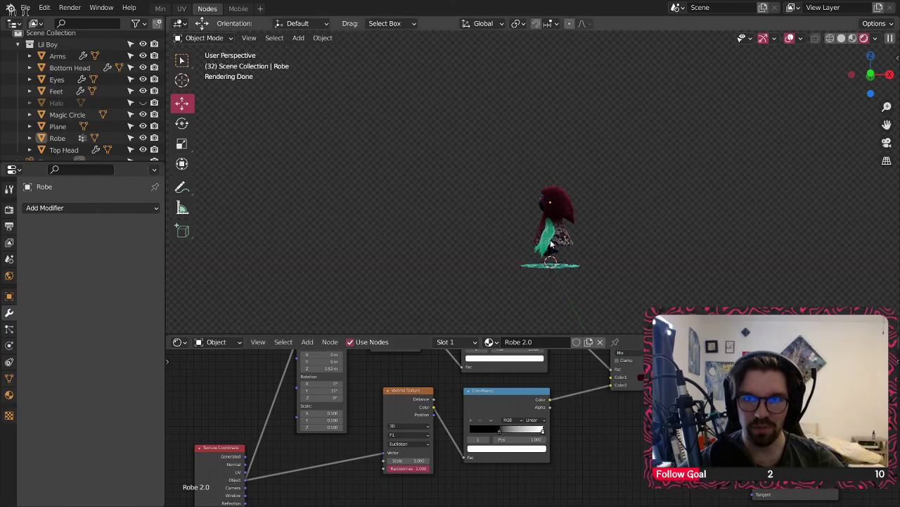
{"action": "scroll", "coordinate": [552, 257], "scroll_direction": "up", "scroll_amount": 5}
{"action": "scroll", "coordinate": [552, 256], "scroll_direction": "down", "scroll_amount": 2}
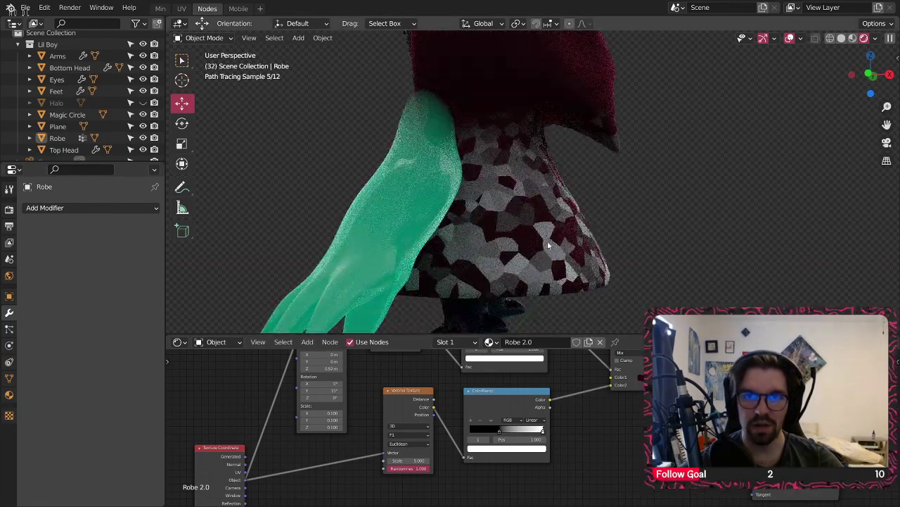
- Set the Voronoi Texture's distance metric to Minkowski with an exponent of 0.3
{"action": "middle_click_drag", "start_coordinate": [541, 415], "coordinate": [592, 416]}
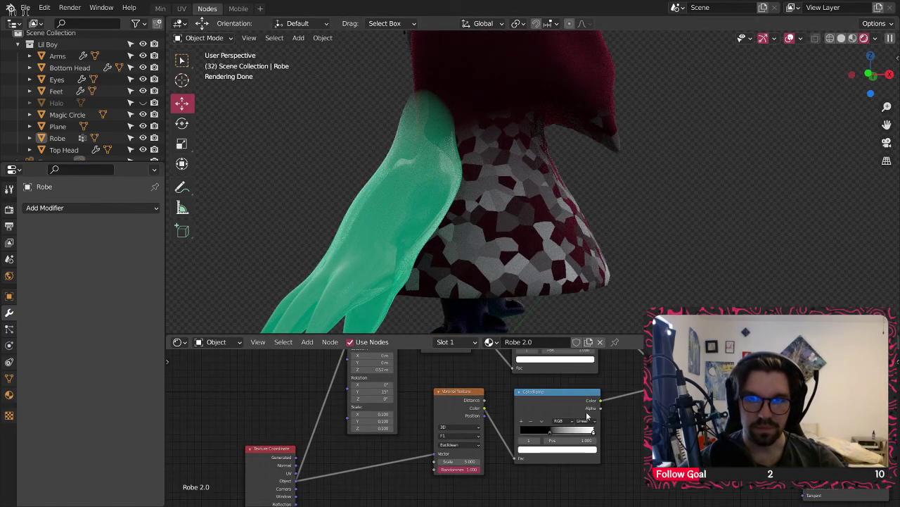
{"action": "scroll", "coordinate": [469, 458], "scroll_direction": "up", "scroll_amount": 2}
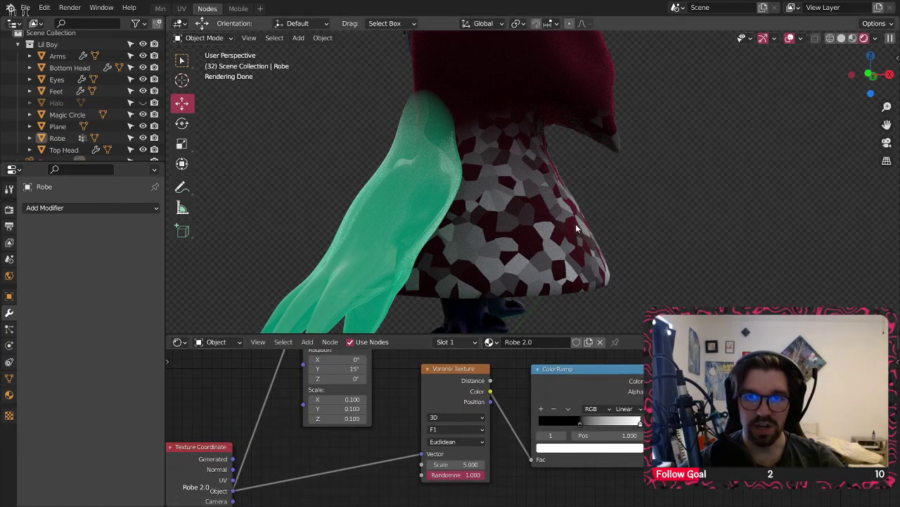
{"action": "left_click", "coordinate": [456, 442]}
{"action": "left_click", "coordinate": [455, 401]}
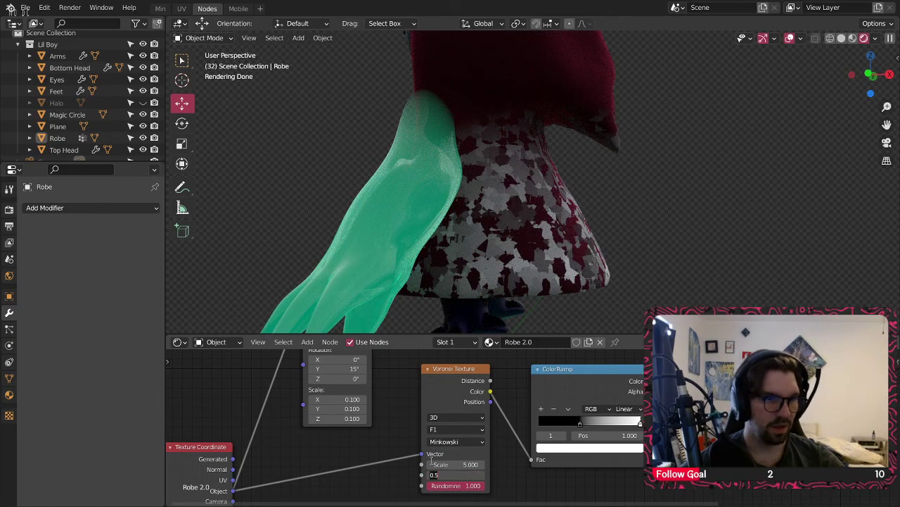
{"action": "type", "text": ".3"}
{"action": "key", "text": "Return"}
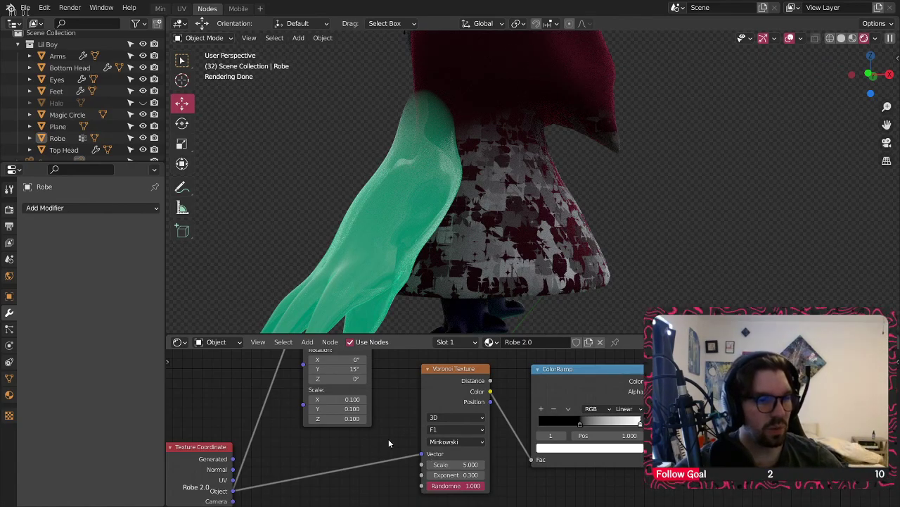
- Feed the Voronoi Texture's Distance output into its ColorRamp and reverse the ramp so the white stop comes before the black one
{"action": "scroll", "coordinate": [477, 441], "scroll_direction": "up", "scroll_amount": 2}
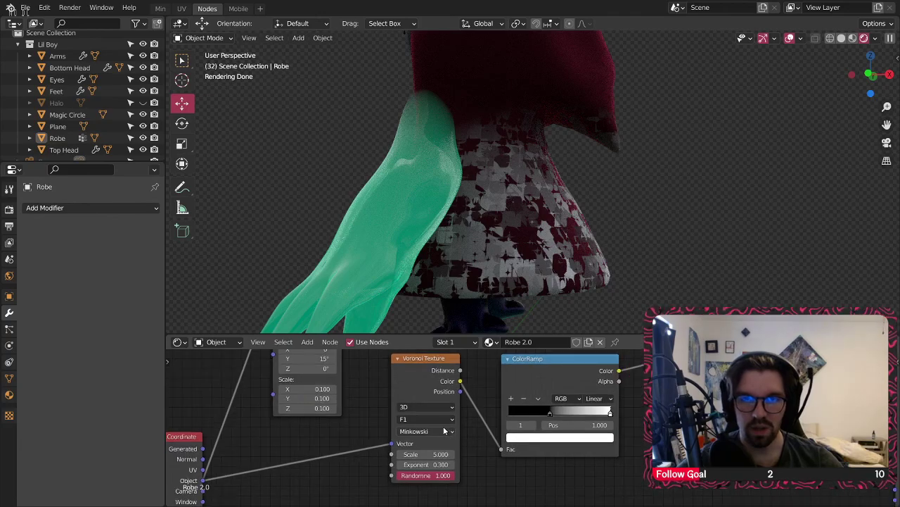
{"action": "left_click", "coordinate": [434, 422]}
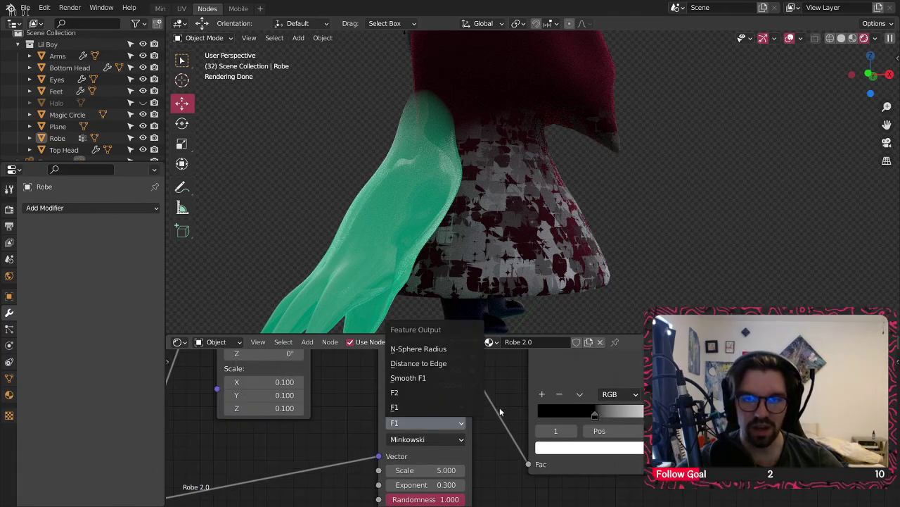
{"action": "left_click_drag", "start_coordinate": [529, 460], "coordinate": [530, 460]}
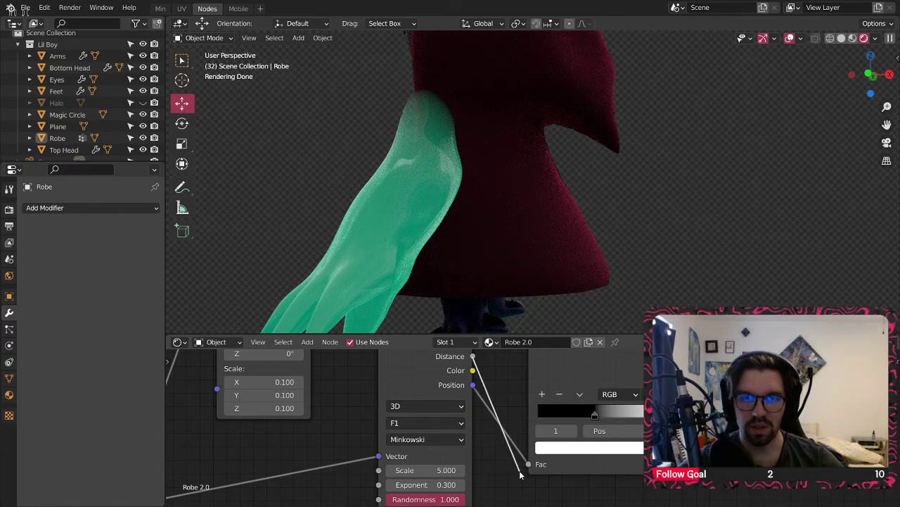
{"action": "left_click_drag", "start_coordinate": [529, 466], "coordinate": [529, 464]}
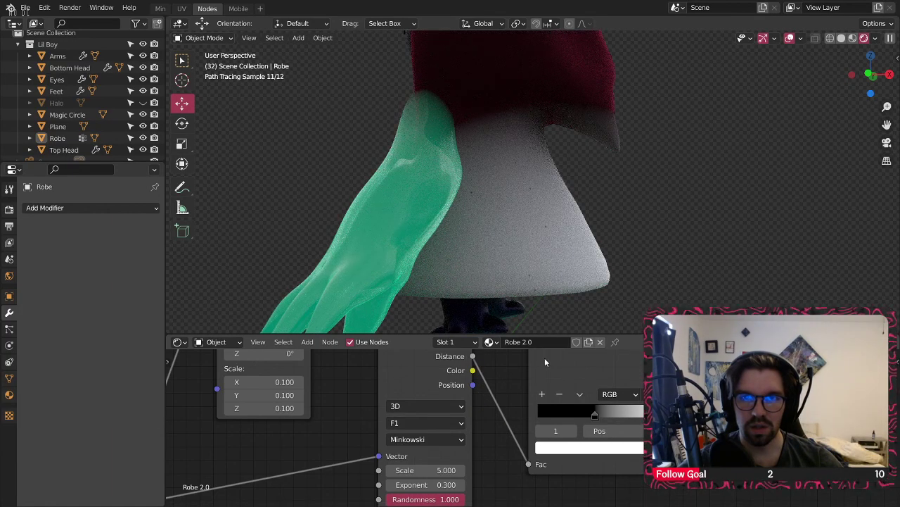
{"action": "left_click_drag", "start_coordinate": [676, 414], "coordinate": [603, 414]}
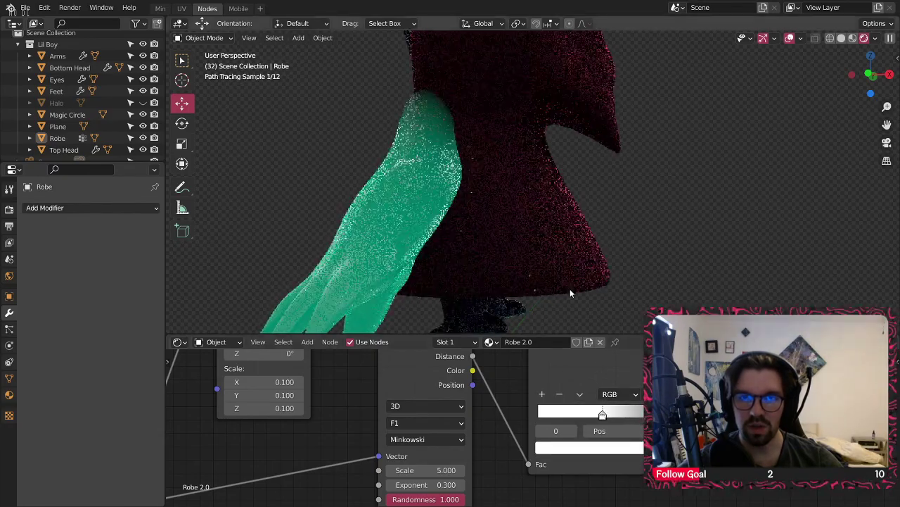
- Set the Voronoi Texture's scale to 1 and check the pattern on the robe
{"action": "middle_click_drag", "start_coordinate": [464, 469], "coordinate": [470, 456]}
{"action": "type", "text": "1"}
{"action": "key", "text": "Return"}
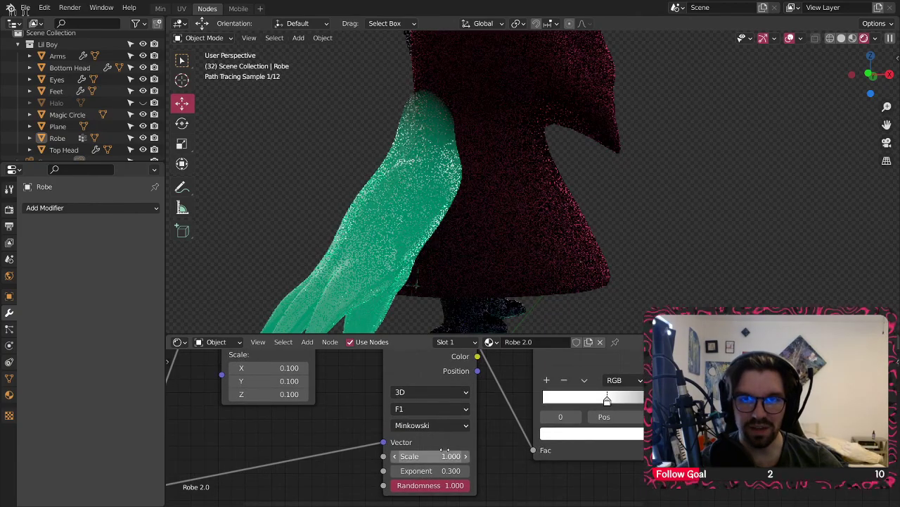
{"action": "middle_click_drag", "start_coordinate": [547, 234], "coordinate": [513, 227]}
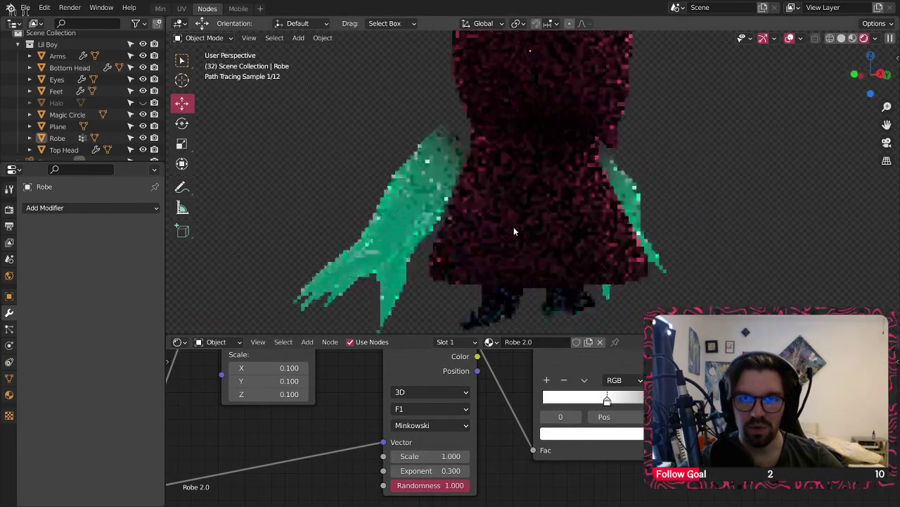
{"action": "scroll", "coordinate": [485, 435], "scroll_direction": "up", "scroll_amount": 1}
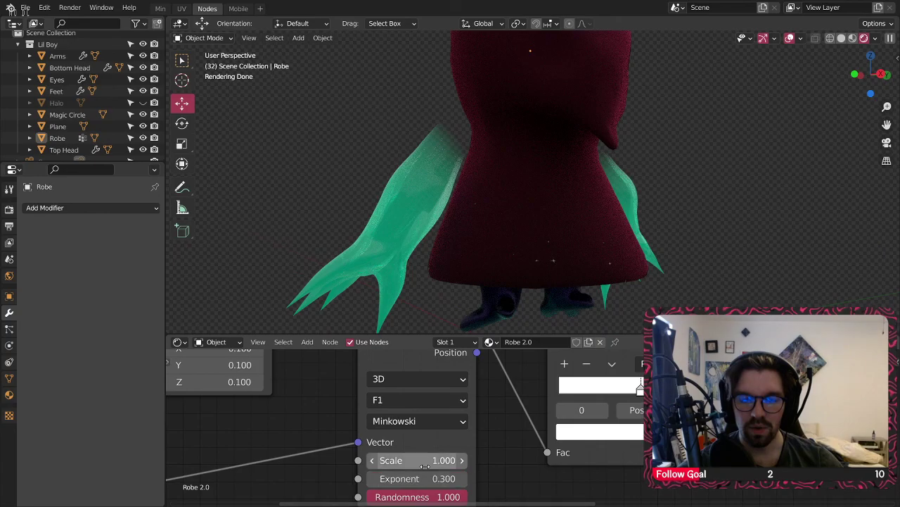
{"action": "middle_click_drag", "start_coordinate": [484, 462], "coordinate": [472, 400]}
{"action": "scroll", "coordinate": [557, 252], "scroll_direction": "up", "scroll_amount": 3}
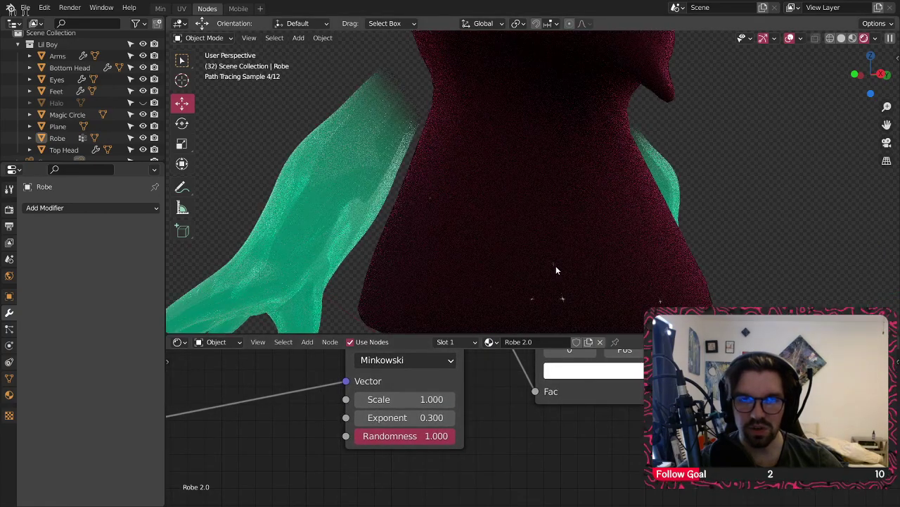
- On the Voronoi ColorRamp, move the white stop to position 0.920, near the black stop
{"action": "scroll", "coordinate": [556, 267], "scroll_direction": "up", "scroll_amount": 1}
{"action": "middle_click_drag", "start_coordinate": [615, 413], "coordinate": [531, 487]}
{"action": "left_click", "coordinate": [638, 405]}
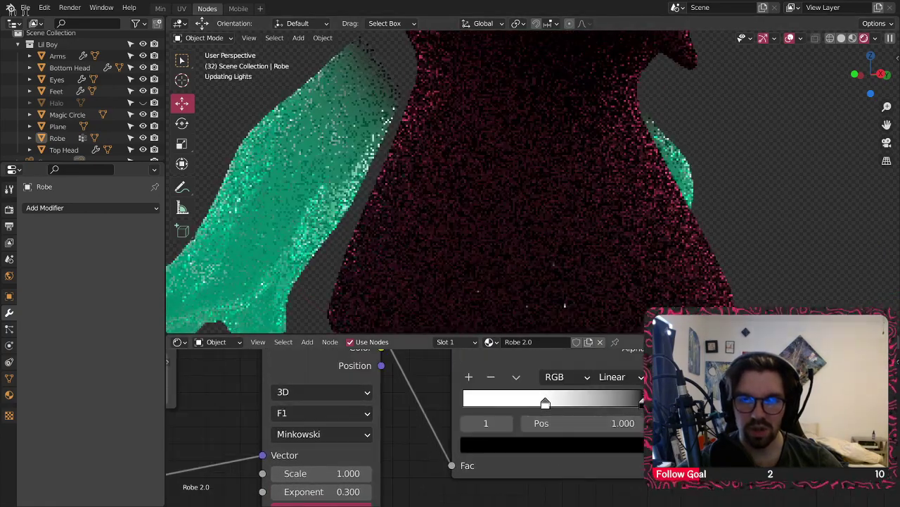
{"action": "left_click_drag", "start_coordinate": [545, 402], "coordinate": [628, 400]}
- Examine the Voronoi star shapes on the lower robe up close and from several sides of the character
{"action": "scroll", "coordinate": [522, 187], "scroll_direction": "down", "scroll_amount": 1}
{"action": "scroll", "coordinate": [522, 187], "scroll_direction": "down", "scroll_amount": 4}
{"action": "middle_click_drag", "start_coordinate": [522, 187], "coordinate": [370, 219]}
{"action": "scroll", "coordinate": [603, 222], "scroll_direction": "up", "scroll_amount": 1}
{"action": "scroll", "coordinate": [620, 217], "scroll_direction": "up", "scroll_amount": 4}
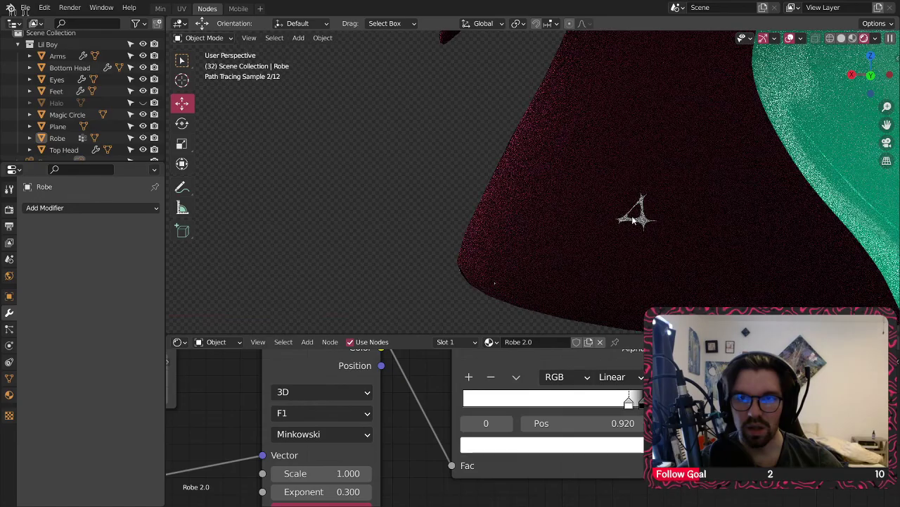
{"action": "scroll", "coordinate": [640, 211], "scroll_direction": "up", "scroll_amount": 3}
{"action": "scroll", "coordinate": [647, 215], "scroll_direction": "down", "scroll_amount": 6}
{"action": "middle_click_drag", "start_coordinate": [658, 143], "coordinate": [512, 182]}
{"action": "middle_click_drag", "start_coordinate": [847, 277], "coordinate": [575, 225], "text": "shift"}
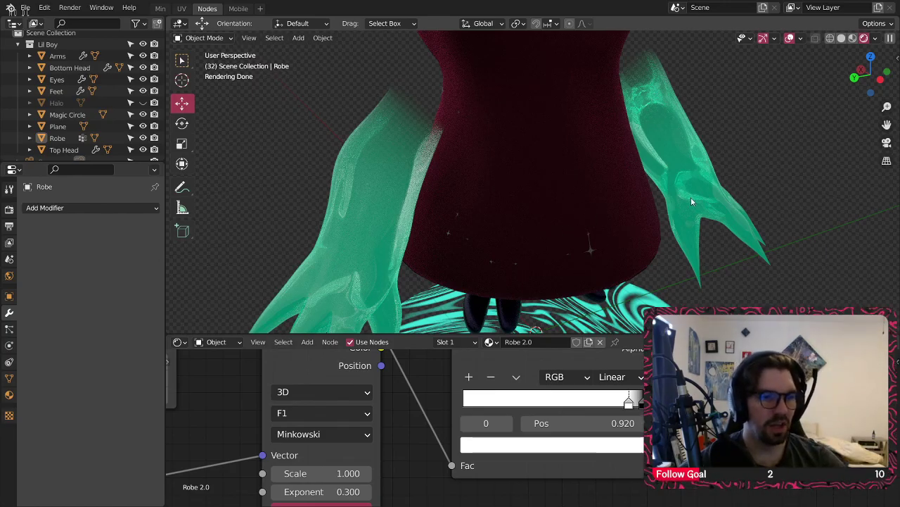
{"action": "mouse_move", "coordinate": [583, 246]}
{"action": "middle_mouse_down"}
{"action": "mouse_move", "coordinate": [609, 235]}
{"action": "mouse_move", "coordinate": [616, 217]}
{"action": "middle_mouse_up"}
{"action": "scroll", "coordinate": [609, 219], "scroll_direction": "down", "scroll_amount": 4}
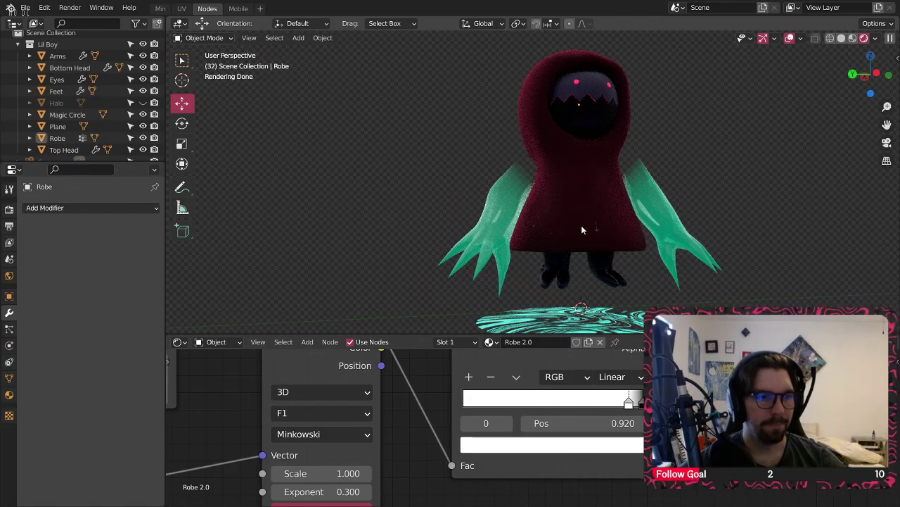
{"action": "scroll", "coordinate": [577, 228], "scroll_direction": "up", "scroll_amount": 3}
{"action": "mouse_move", "coordinate": [577, 229]}
{"action": "middle_mouse_down"}
{"action": "mouse_move", "coordinate": [591, 243]}
{"action": "mouse_move", "coordinate": [558, 252]}
{"action": "mouse_move", "coordinate": [620, 259]}
{"action": "mouse_move", "coordinate": [552, 239]}
{"action": "mouse_move", "coordinate": [522, 250]}
{"action": "middle_mouse_up"}
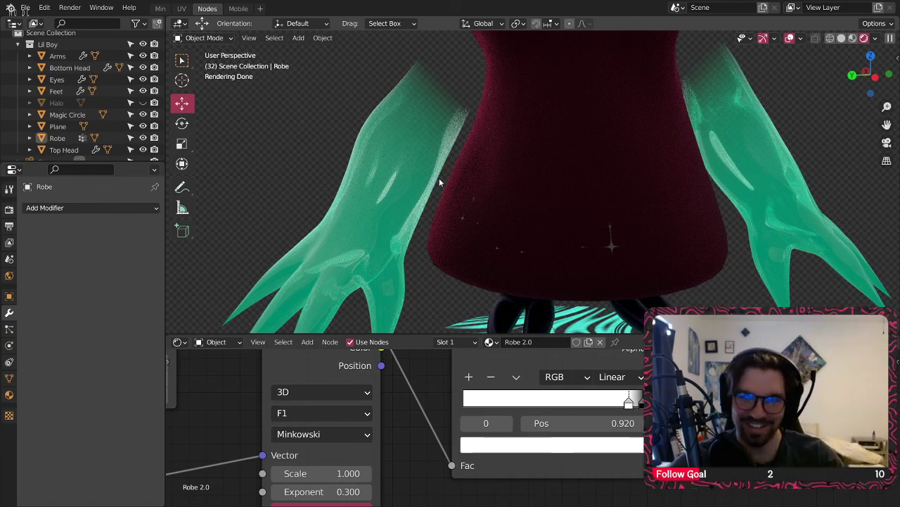
- Try Z locations of 0.6 m and 0.45 m on the gradient's Mapping node, and settle on 0.4 m
{"action": "scroll", "coordinate": [465, 408], "scroll_direction": "down", "scroll_amount": 2}
{"action": "middle_click_drag", "start_coordinate": [343, 377], "coordinate": [493, 505]}
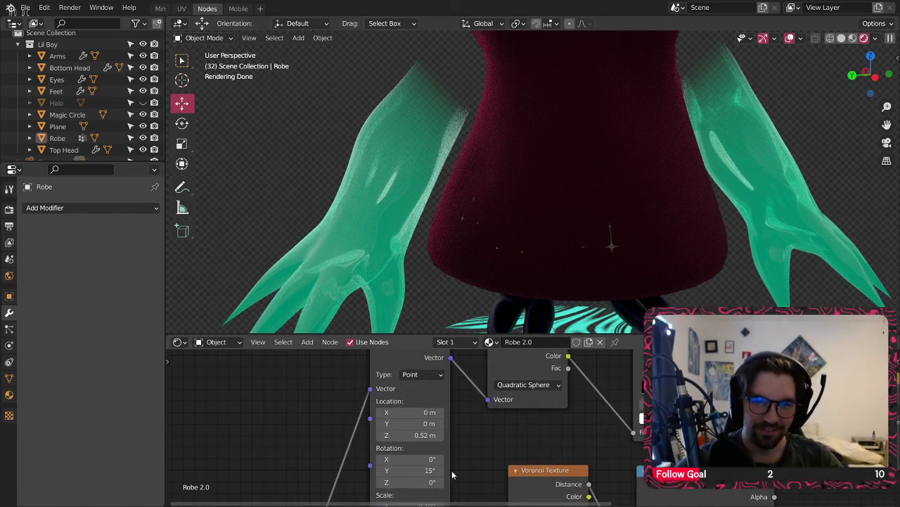
{"action": "left_click", "coordinate": [432, 432]}
{"action": "type", "text": "."}
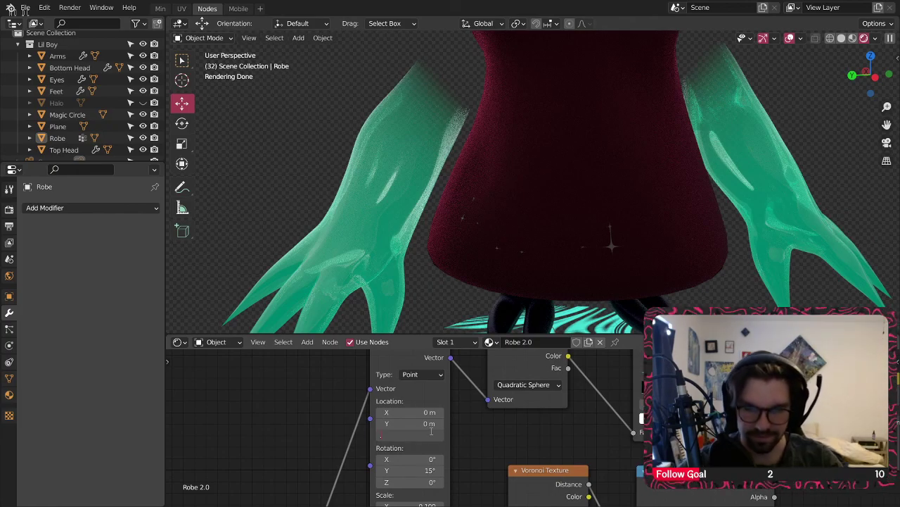
{"action": "type", "text": "6"}
{"action": "key", "text": "Return"}
{"action": "left_click", "coordinate": [415, 434]}
{"action": "type", "text": ".45"}
{"action": "key", "text": "Return"}
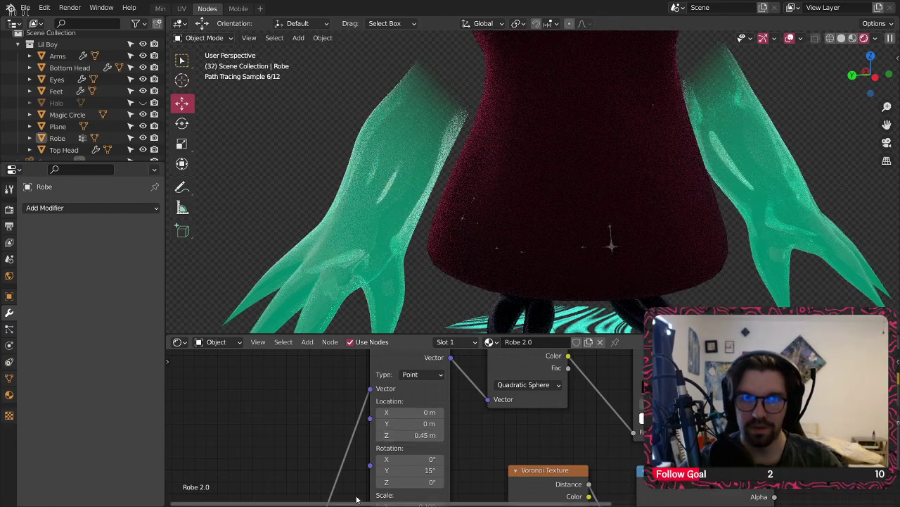
{"action": "left_click", "coordinate": [412, 440]}
{"action": "type", "text": ".4"}
{"action": "key", "text": "Return"}
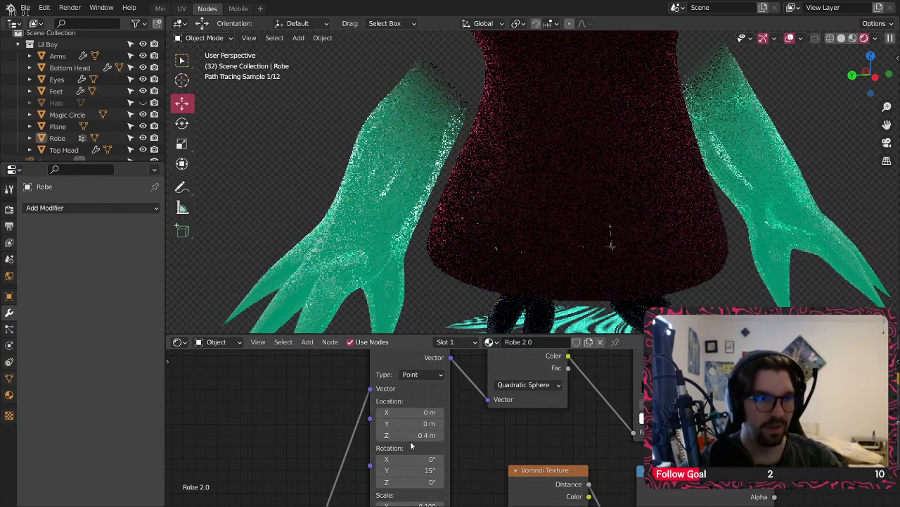
- Check the gradient's spread from the character's side and set the Voronoi Texture's scale to 0.5
{"action": "scroll", "coordinate": [503, 169], "scroll_direction": "down", "scroll_amount": 4}
{"action": "middle_click_drag", "start_coordinate": [513, 152], "coordinate": [666, 141]}
{"action": "scroll", "coordinate": [476, 159], "scroll_direction": "up", "scroll_amount": 1}
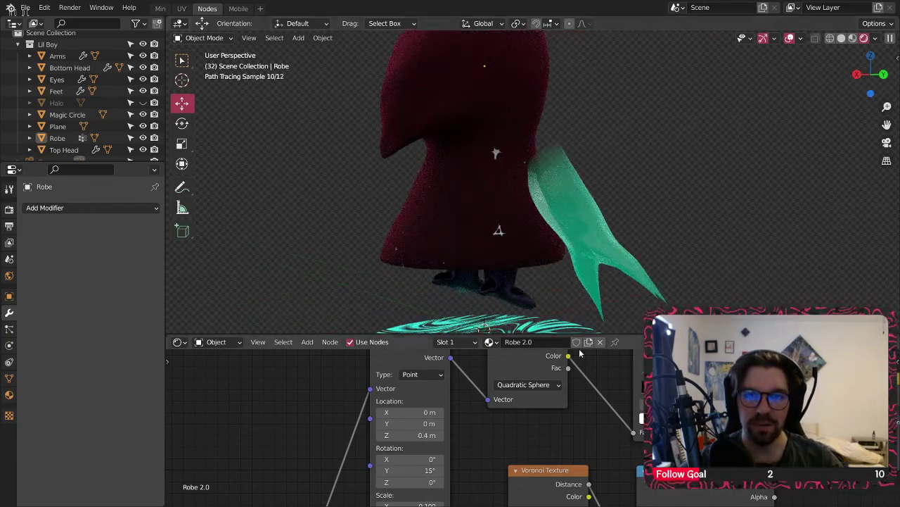
{"action": "middle_click_drag", "start_coordinate": [588, 404], "coordinate": [568, 408]}
{"action": "middle_click_drag", "start_coordinate": [485, 453], "coordinate": [533, 384]}
{"action": "middle_click_drag", "start_coordinate": [569, 419], "coordinate": [470, 321]}
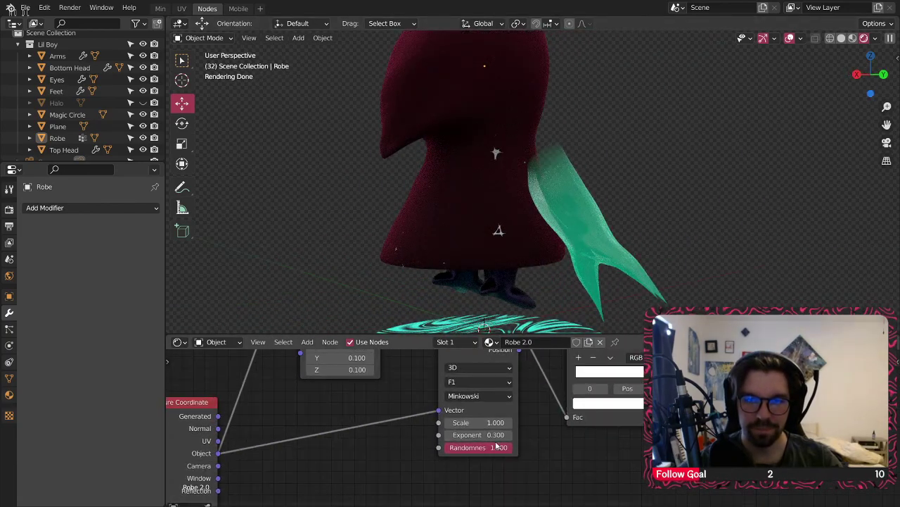
{"action": "middle_click_drag", "start_coordinate": [324, 416], "coordinate": [400, 404]}
{"action": "scroll", "coordinate": [556, 412], "scroll_direction": "up", "scroll_amount": 6}
{"action": "middle_click_drag", "start_coordinate": [582, 412], "coordinate": [548, 437]}
{"action": "left_click", "coordinate": [519, 438]}
{"action": "type", "text": ".5"}
{"action": "key", "text": "Return"}
- Examine the rescaled star pattern on the robe from the front, up close and on the full character
{"action": "middle_click_drag", "start_coordinate": [594, 173], "coordinate": [424, 182]}
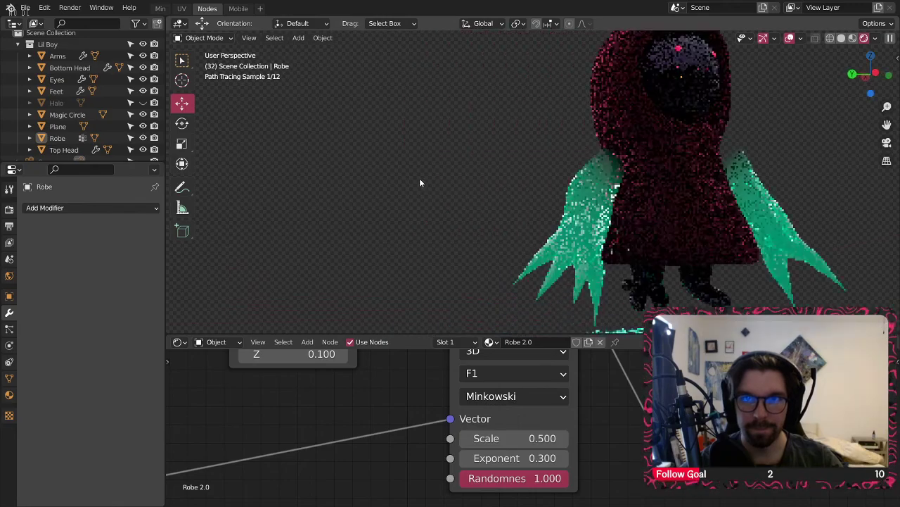
{"action": "middle_click_drag", "start_coordinate": [703, 217], "coordinate": [486, 234], "text": "shift"}
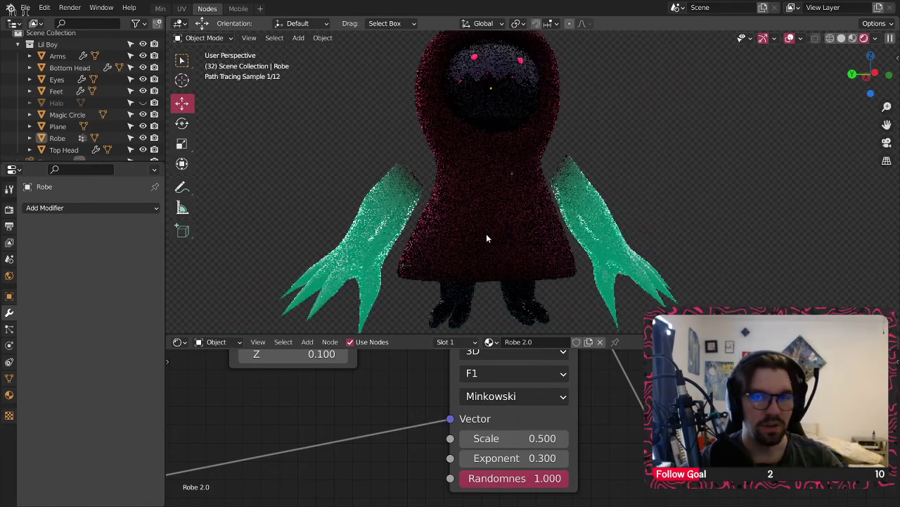
{"action": "scroll", "coordinate": [491, 231], "scroll_direction": "up", "scroll_amount": 2}
{"action": "middle_click_drag", "start_coordinate": [502, 145], "coordinate": [431, 167]}
{"action": "mouse_move", "coordinate": [487, 166]}
{"action": "middle_mouse_down"}
{"action": "mouse_move", "coordinate": [442, 176]}
{"action": "mouse_move", "coordinate": [308, 167]}
{"action": "mouse_move", "coordinate": [619, 236]}
{"action": "middle_mouse_up"}
{"action": "scroll", "coordinate": [573, 175], "scroll_direction": "up", "scroll_amount": 4}
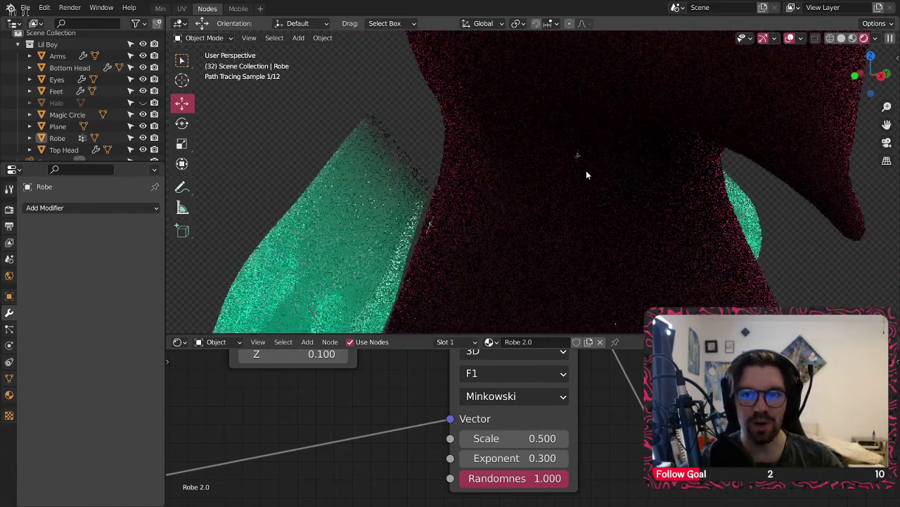
{"action": "mouse_move", "coordinate": [616, 148]}
{"action": "middle_mouse_down"}
{"action": "mouse_move", "coordinate": [575, 140]}
{"action": "mouse_move", "coordinate": [540, 244]}
{"action": "mouse_move", "coordinate": [634, 137]}
{"action": "mouse_move", "coordinate": [581, 212]}
{"action": "mouse_move", "coordinate": [657, 77]}
{"action": "mouse_move", "coordinate": [621, 144]}
{"action": "mouse_move", "coordinate": [637, 183]}
{"action": "mouse_move", "coordinate": [663, 185]}
{"action": "mouse_move", "coordinate": [663, 217]}
{"action": "middle_mouse_up"}
{"action": "scroll", "coordinate": [581, 212], "scroll_direction": "down", "scroll_amount": 3}
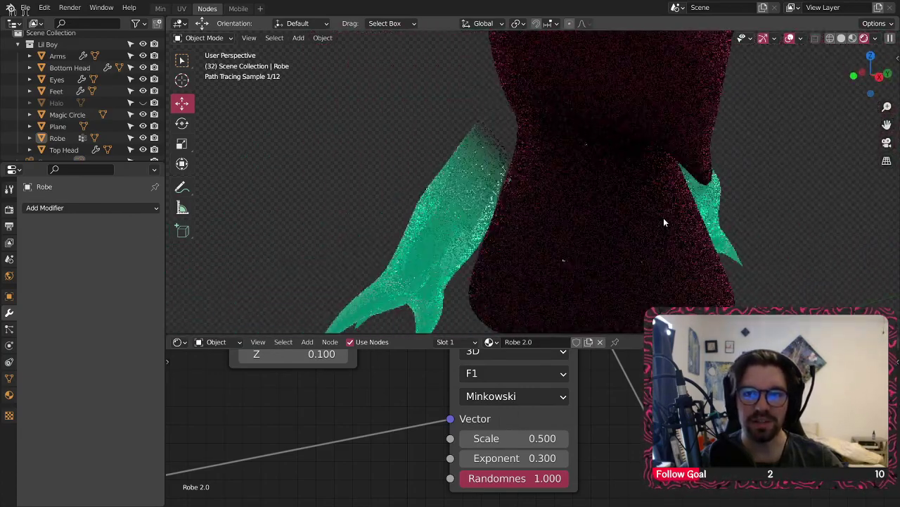
{"action": "middle_click_drag", "start_coordinate": [653, 285], "coordinate": [700, 210]}
{"action": "scroll", "coordinate": [630, 401], "scroll_direction": "down", "scroll_amount": 3}
{"action": "middle_click_drag", "start_coordinate": [835, 382], "coordinate": [519, 432]}
{"action": "middle_click_drag", "start_coordinate": [549, 382], "coordinate": [575, 446]}
{"action": "middle_click_drag", "start_coordinate": [503, 423], "coordinate": [553, 424]}
{"action": "mouse_move", "coordinate": [560, 144]}
{"action": "middle_mouse_down"}
{"action": "mouse_move", "coordinate": [520, 201]}
{"action": "mouse_move", "coordinate": [596, 201]}
{"action": "mouse_move", "coordinate": [574, 173]}
{"action": "middle_mouse_up"}
{"action": "scroll", "coordinate": [573, 176], "scroll_direction": "down", "scroll_amount": 6}
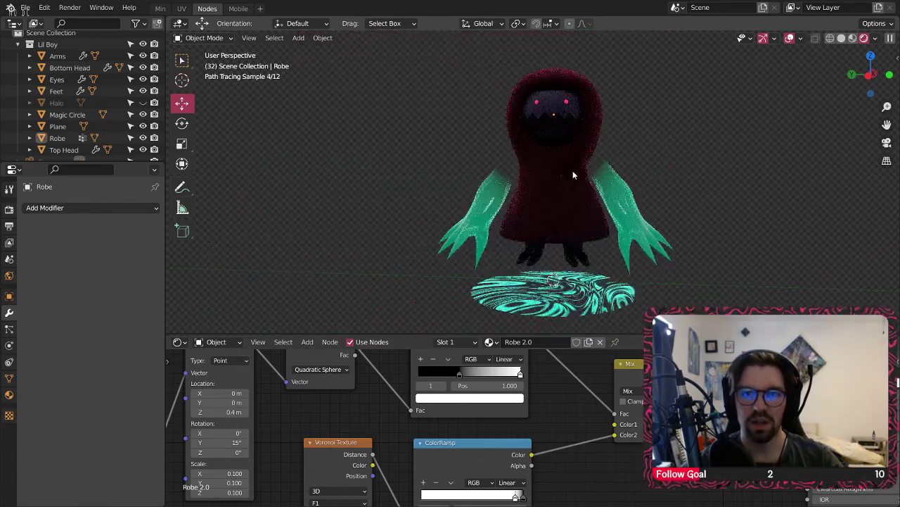
- Move the Mix node up and link the Voronoi ColorRamp's Color output directly to the shader's Base Color
{"action": "middle_click_drag", "start_coordinate": [586, 398], "coordinate": [579, 419]}
{"action": "scroll", "coordinate": [579, 418], "scroll_direction": "down", "scroll_amount": 2}
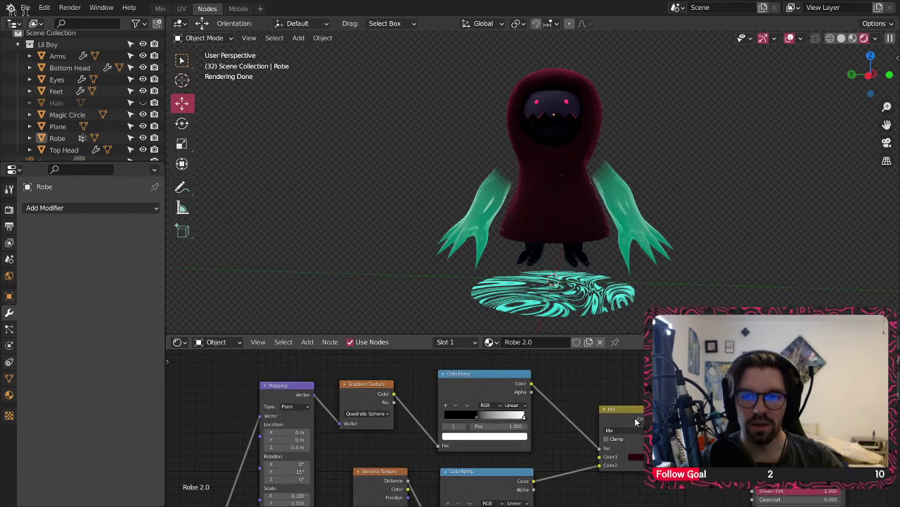
{"action": "left_click_drag", "start_coordinate": [639, 425], "coordinate": [631, 386]}
{"action": "left_click_drag", "start_coordinate": [586, 477], "coordinate": [752, 398]}
{"action": "left_click", "coordinate": [620, 376]}
{"action": "left_click_drag", "start_coordinate": [619, 375], "coordinate": [616, 368]}
{"action": "scroll", "coordinate": [565, 139], "scroll_direction": "up", "scroll_amount": 5}
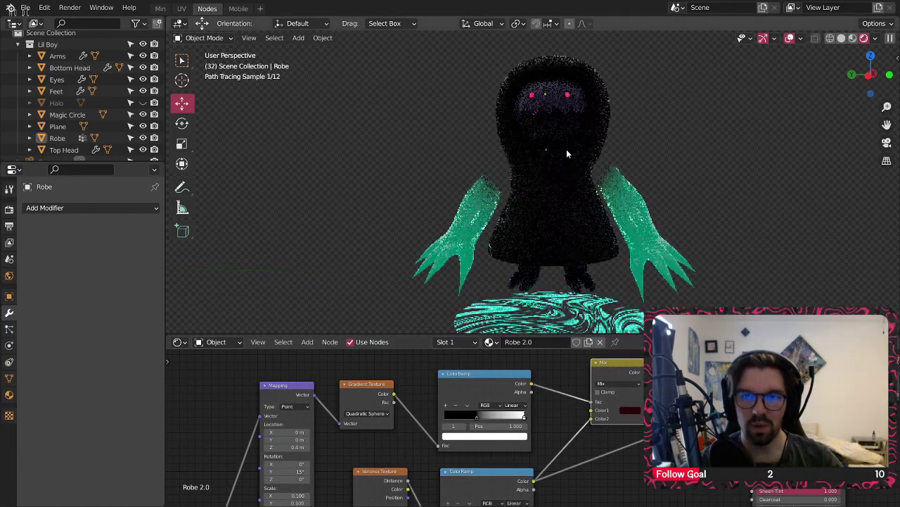
- Inspect the robe from the side and move the Texture Coordinate node slightly higher beside the Mapping node
{"action": "scroll", "coordinate": [556, 184], "scroll_direction": "down", "scroll_amount": 5}
{"action": "middle_click_drag", "start_coordinate": [597, 190], "coordinate": [662, 196]}
{"action": "scroll", "coordinate": [398, 448], "scroll_direction": "down", "scroll_amount": 2}
{"action": "middle_click_drag", "start_coordinate": [398, 449], "coordinate": [481, 400]}
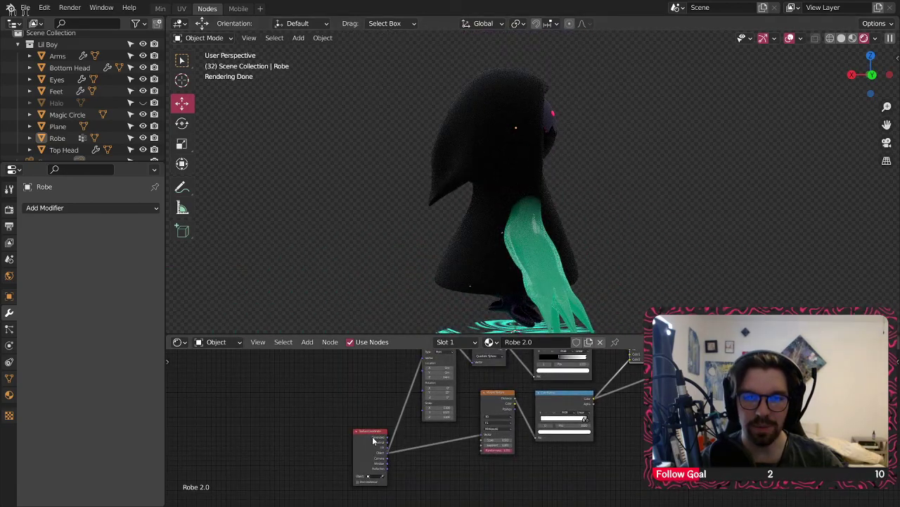
{"action": "middle_click_drag", "start_coordinate": [409, 429], "coordinate": [407, 442]}
{"action": "left_click_drag", "start_coordinate": [371, 452], "coordinate": [373, 428]}
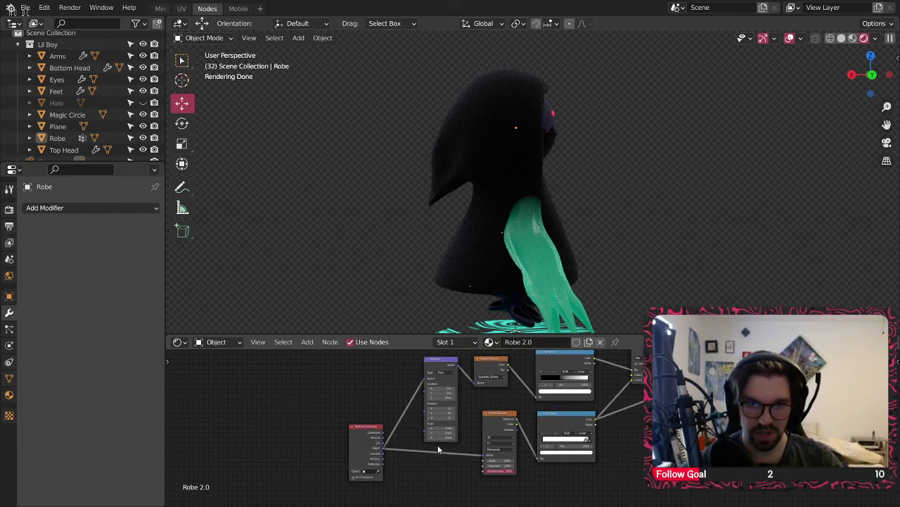
- Try the UV output as the Voronoi Texture's Vector input and relink the Object output
{"action": "scroll", "coordinate": [413, 446], "scroll_direction": "up", "scroll_amount": 3}
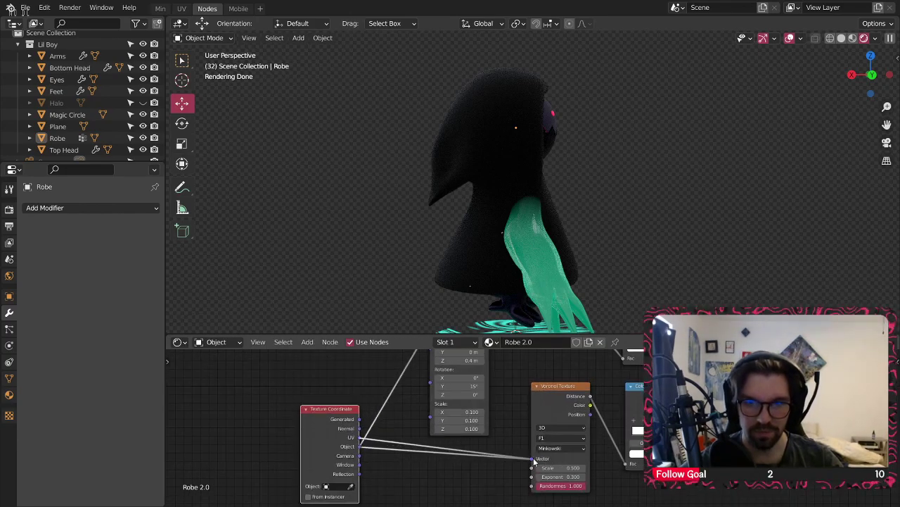
{"action": "middle_click_drag", "start_coordinate": [536, 246], "coordinate": [454, 140]}
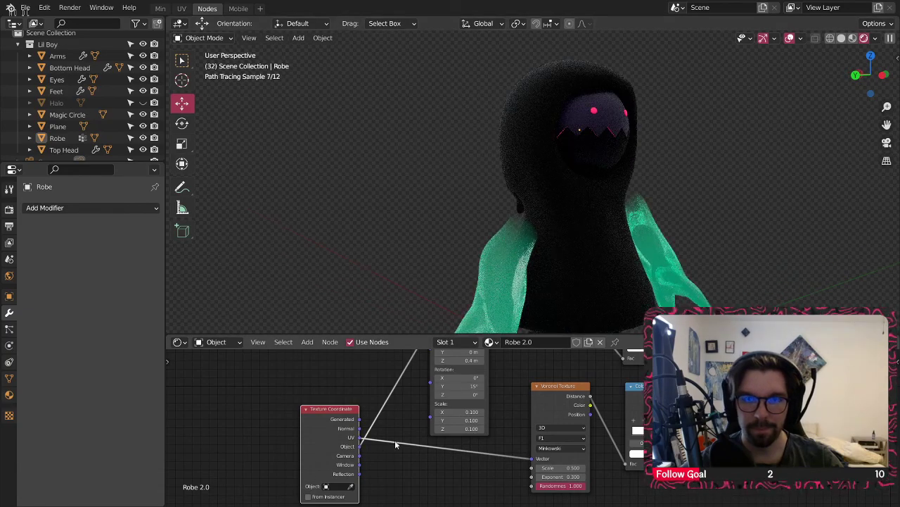
{"action": "left_click_drag", "start_coordinate": [359, 447], "coordinate": [532, 459]}
- Link the Mapping node's Vector output to the Voronoi Texture's Vector input
{"action": "scroll", "coordinate": [522, 416], "scroll_direction": "down", "scroll_amount": 3}
{"action": "middle_click_drag", "start_coordinate": [504, 364], "coordinate": [505, 402]}
{"action": "left_click_drag", "start_coordinate": [463, 364], "coordinate": [532, 490]}
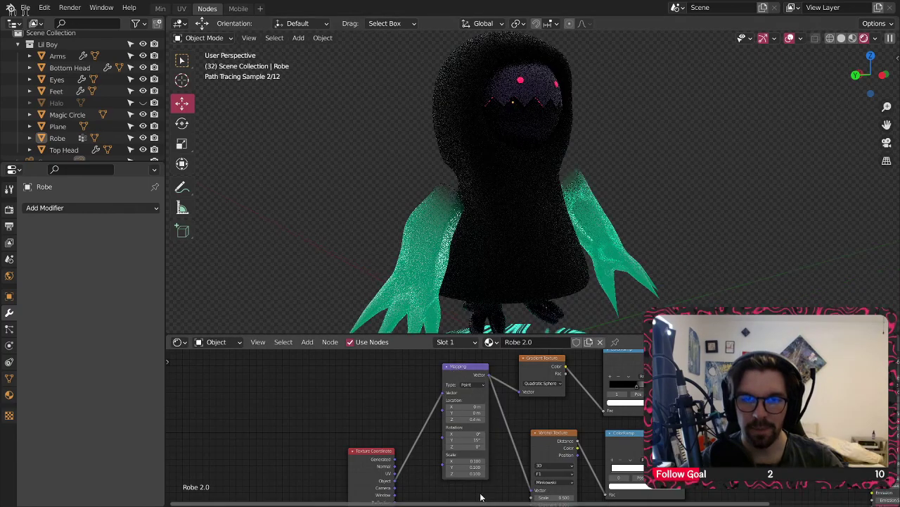
- Try a Mapping scale of 0.5 on all three axes and replace it with 0.9
{"action": "scroll", "coordinate": [487, 490], "scroll_direction": "up", "scroll_amount": 2}
{"action": "left_click_drag", "start_coordinate": [456, 443], "coordinate": [456, 464]}
{"action": "type", "text": ".5"}
{"action": "key", "text": "Return"}
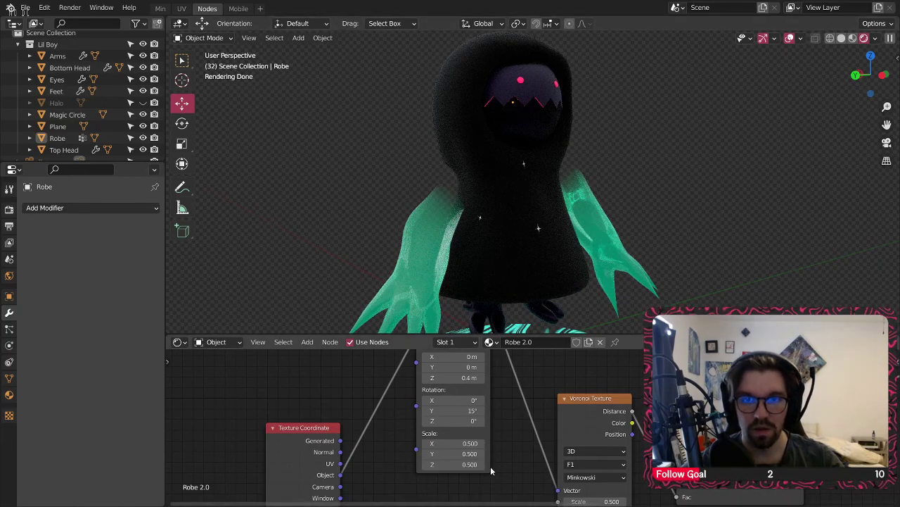
{"action": "left_click", "coordinate": [525, 481]}
{"action": "left_click_drag", "start_coordinate": [438, 444], "coordinate": [438, 462]}
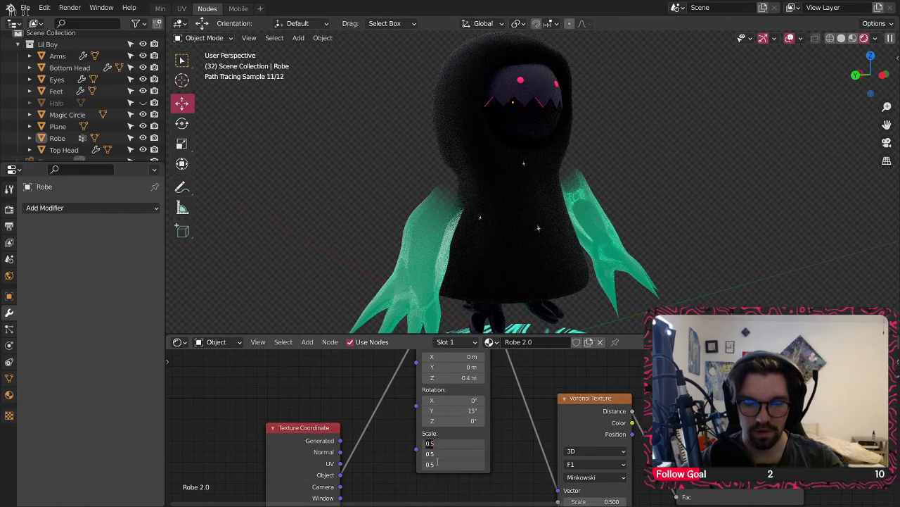
{"action": "type", "text": ".9"}
{"action": "key", "text": "Return"}
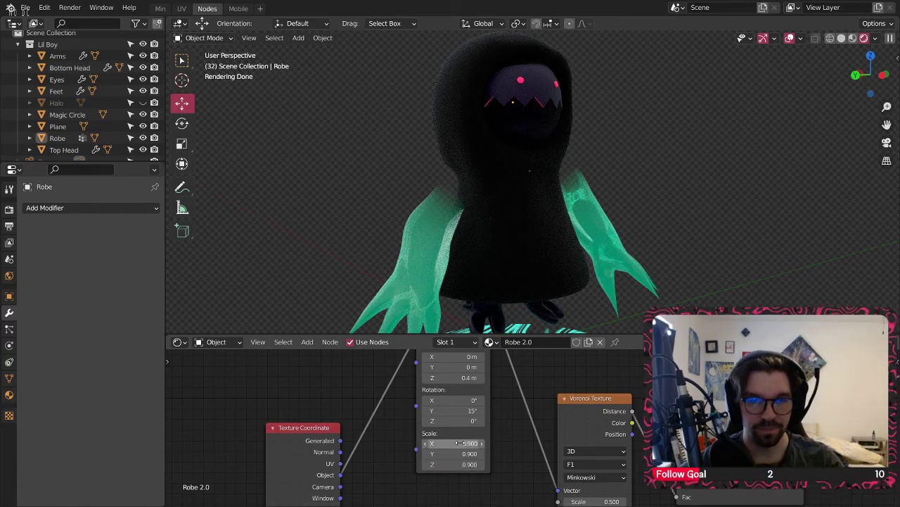
- Set the Mapping node's scale to 0.5 on all three axes
{"action": "type", "text": "5"}
{"action": "key", "text": "Return"}
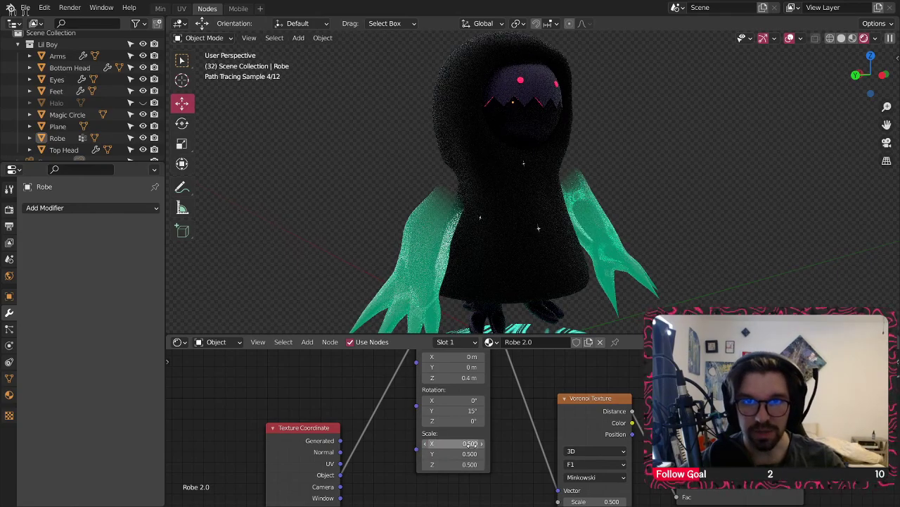
{"action": "middle_click_drag", "start_coordinate": [555, 104], "coordinate": [458, 172]}
{"action": "middle_click_drag", "start_coordinate": [578, 488], "coordinate": [496, 426]}
{"action": "middle_click_drag", "start_coordinate": [516, 407], "coordinate": [437, 460]}
{"action": "mouse_move", "coordinate": [454, 194]}
{"action": "middle_mouse_down"}
{"action": "mouse_move", "coordinate": [441, 159]}
{"action": "mouse_move", "coordinate": [433, 163]}
{"action": "middle_mouse_up"}
{"action": "scroll", "coordinate": [633, 397], "scroll_direction": "down", "scroll_amount": 5}
{"action": "middle_click_drag", "start_coordinate": [678, 396], "coordinate": [584, 445]}
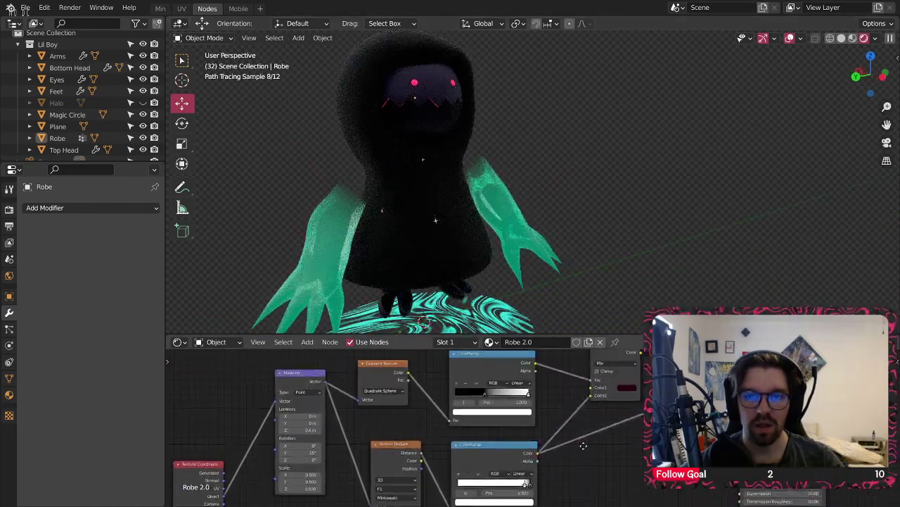
- Select the black stop of the ColorRamp fed by the Voronoi Texture
{"action": "middle_click_drag", "start_coordinate": [398, 223], "coordinate": [414, 202]}
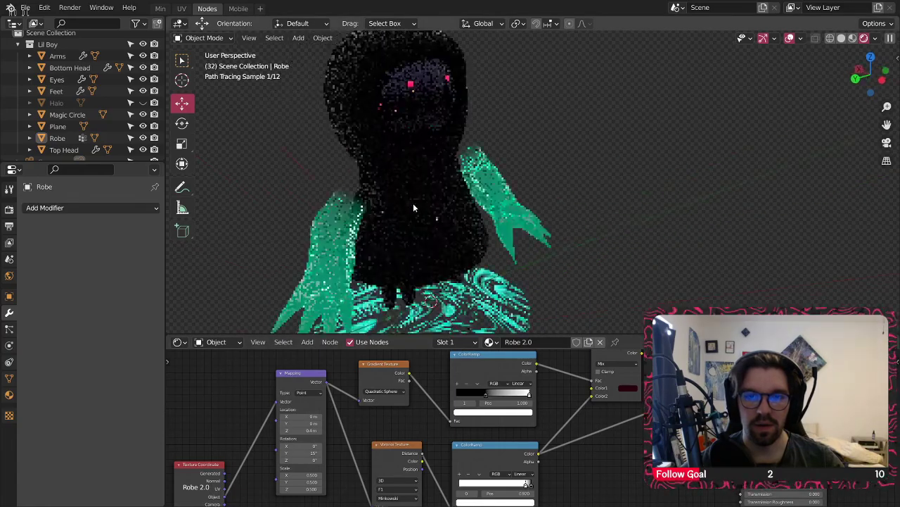
{"action": "scroll", "coordinate": [540, 456], "scroll_direction": "up", "scroll_amount": 4}
{"action": "mouse_move", "coordinate": [540, 454]}
{"action": "left_mouse_down"}
{"action": "mouse_move", "coordinate": [520, 455]}
{"action": "mouse_move", "coordinate": [540, 453]}
{"action": "left_mouse_up"}
{"action": "scroll", "coordinate": [441, 204], "scroll_direction": "up", "scroll_amount": 3}
{"action": "mouse_move", "coordinate": [439, 229]}
{"action": "middle_mouse_down"}
{"action": "mouse_move", "coordinate": [384, 207]}
{"action": "mouse_move", "coordinate": [468, 210]}
{"action": "middle_mouse_up"}
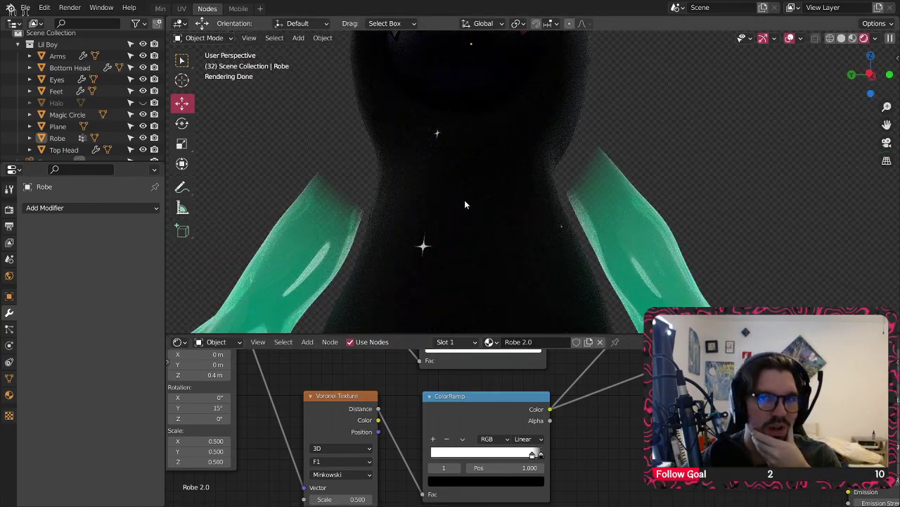
- Try adjusting the Voronoi Texture's Randomness and return it to 1.000
{"action": "scroll", "coordinate": [528, 406], "scroll_direction": "up", "scroll_amount": 1}
{"action": "middle_click_drag", "start_coordinate": [398, 416], "coordinate": [483, 352]}
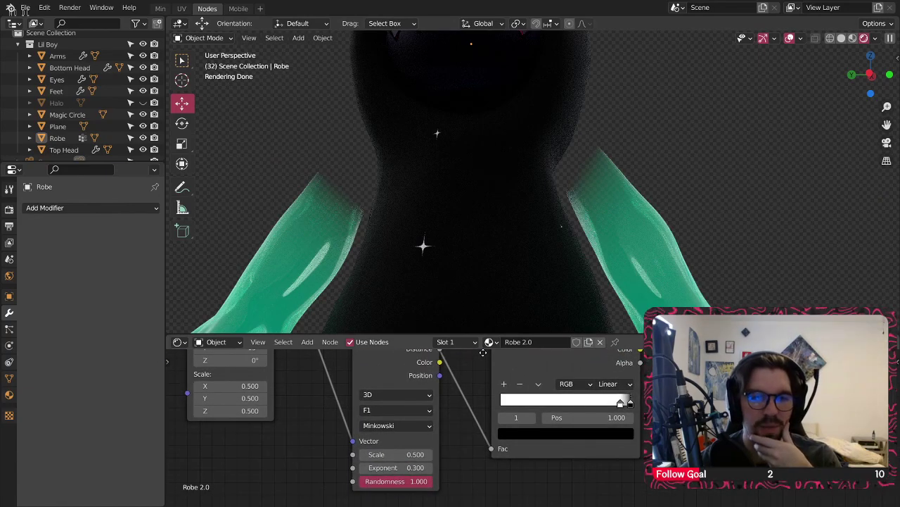
{"action": "mouse_move", "coordinate": [422, 482]}
{"action": "left_mouse_down"}
{"action": "mouse_move", "coordinate": [345, 481]}
{"action": "mouse_move", "coordinate": [436, 481]}
{"action": "left_mouse_up"}
{"action": "scroll", "coordinate": [264, 425], "scroll_direction": "down", "scroll_amount": 4}
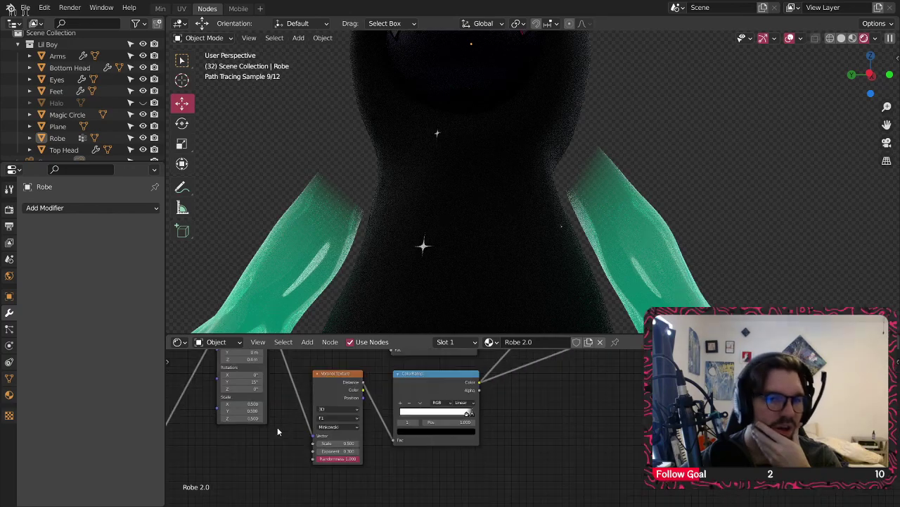
- Set the Mapping node's Z location to 0 m and its Y rotation to 0°
{"action": "middle_click_drag", "start_coordinate": [309, 422], "coordinate": [472, 436]}
{"action": "scroll", "coordinate": [429, 403], "scroll_direction": "up", "scroll_amount": 3}
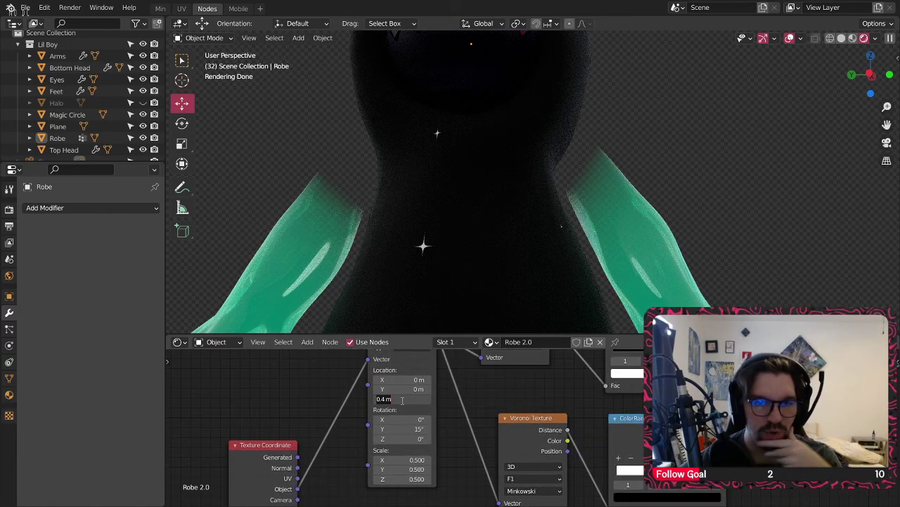
{"action": "type", "text": "0"}
{"action": "key", "text": "Return"}
{"action": "scroll", "coordinate": [541, 169], "scroll_direction": "down", "scroll_amount": 5}
{"action": "middle_click_drag", "start_coordinate": [537, 174], "coordinate": [471, 222]}
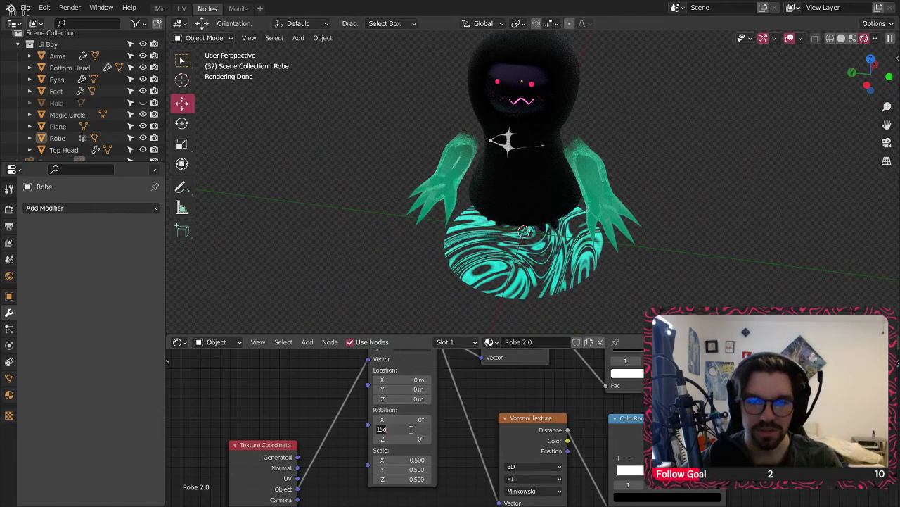
{"action": "key", "text": "Return"}
- Try raising the Mapping node's Z location in increments, past 0.4 m up to 1 m
{"action": "scroll", "coordinate": [544, 136], "scroll_direction": "up", "scroll_amount": 4}
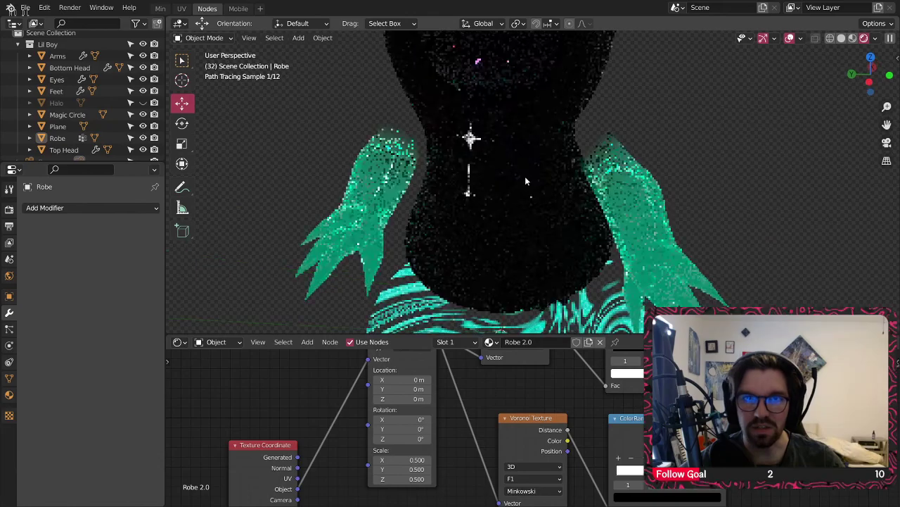
{"action": "middle_click_drag", "start_coordinate": [524, 177], "coordinate": [546, 178]}
{"action": "left_click", "coordinate": [428, 399]}
{"action": "left_click", "coordinate": [428, 398]}
{"action": "left_click", "coordinate": [427, 399]}
{"action": "left_click", "coordinate": [428, 399]}
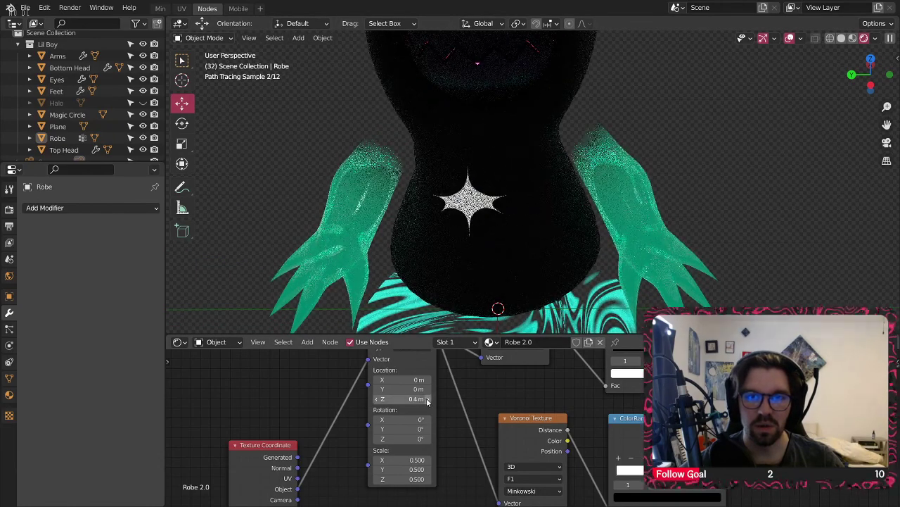
{"action": "middle_click_drag", "start_coordinate": [512, 164], "coordinate": [432, 412]}
{"action": "scroll", "coordinate": [432, 412], "scroll_direction": "up", "scroll_amount": 1}
{"action": "left_click", "coordinate": [426, 396]}
{"action": "left_click", "coordinate": [426, 396]}
{"action": "left_click", "coordinate": [426, 396]}
{"action": "left_click", "coordinate": [426, 398]}
{"action": "left_click", "coordinate": [426, 397]}
{"action": "left_click", "coordinate": [426, 398]}
- Lower the Mapping node's Z location in increments to -0.4 m
{"action": "middle_click_drag", "start_coordinate": [486, 240], "coordinate": [391, 268]}
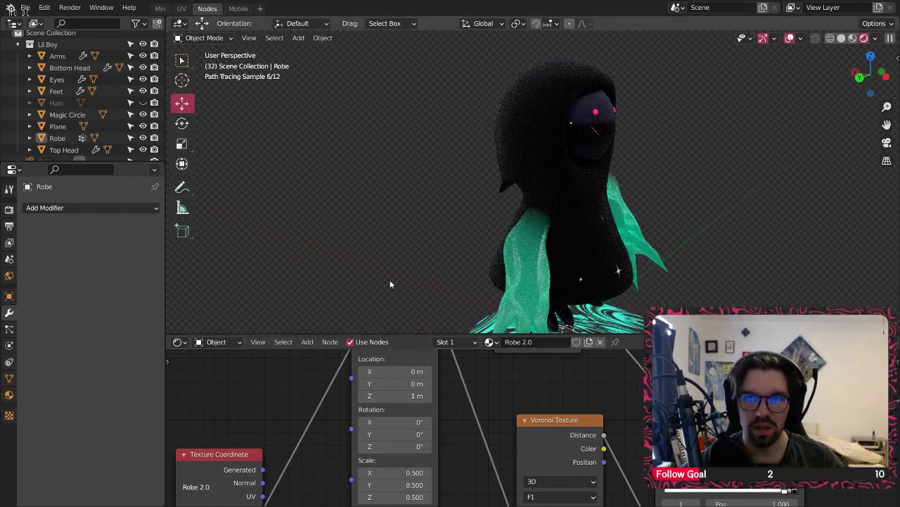
{"action": "left_click", "coordinate": [363, 397]}
{"action": "left_click", "coordinate": [363, 396]}
{"action": "left_click", "coordinate": [362, 396]}
{"action": "left_click", "coordinate": [362, 396]}
{"action": "left_click", "coordinate": [363, 396]}
{"action": "left_click", "coordinate": [362, 396]}
{"action": "left_click", "coordinate": [362, 396]}
{"action": "left_click", "coordinate": [363, 396]}
{"action": "left_click", "coordinate": [362, 396]}
{"action": "left_click", "coordinate": [362, 396]}
{"action": "left_click", "coordinate": [362, 396]}
- Examine the star placement around the robe and the node chain feeding its color
{"action": "middle_click_drag", "start_coordinate": [553, 186], "coordinate": [643, 220]}
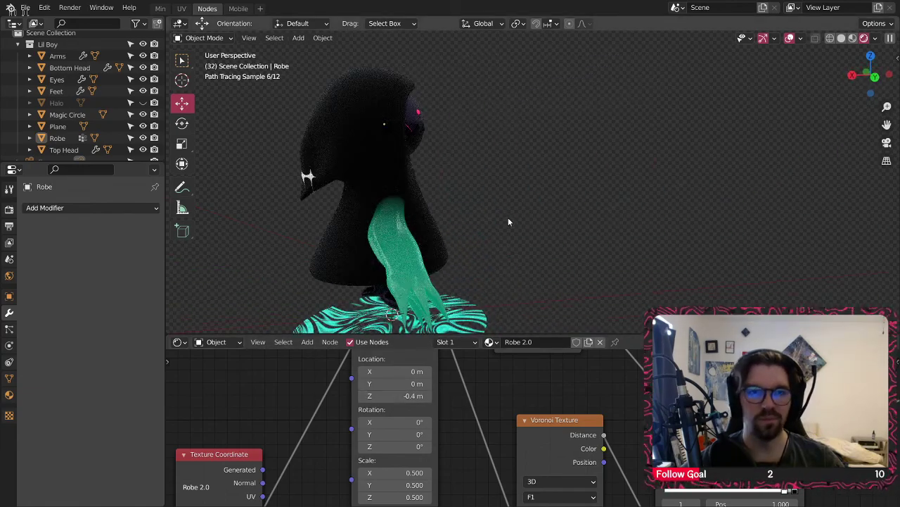
{"action": "mouse_move", "coordinate": [505, 216]}
{"action": "middle_mouse_down"}
{"action": "mouse_move", "coordinate": [501, 191]}
{"action": "mouse_move", "coordinate": [788, 181]}
{"action": "middle_mouse_up"}
{"action": "middle_click_drag", "start_coordinate": [820, 441], "coordinate": [611, 384]}
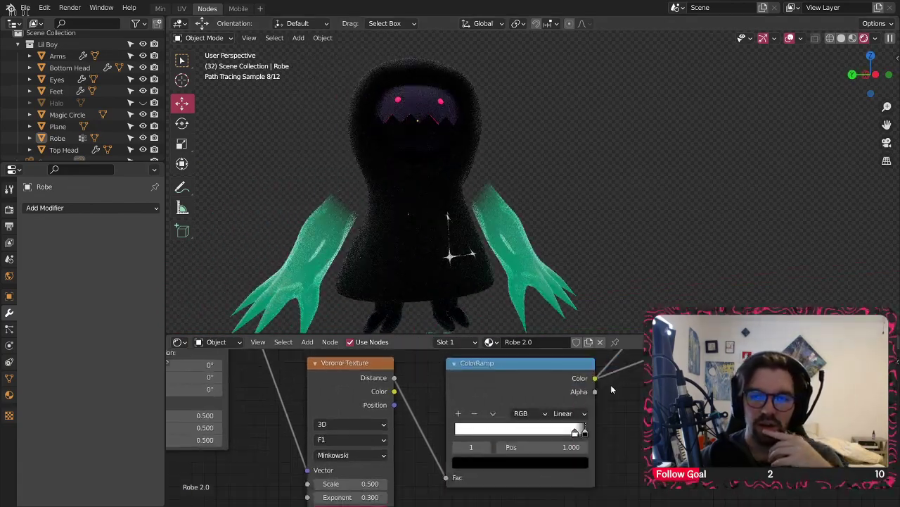
{"action": "scroll", "coordinate": [716, 405], "scroll_direction": "down", "scroll_amount": 5}
{"action": "middle_click_drag", "start_coordinate": [716, 405], "coordinate": [601, 463]}
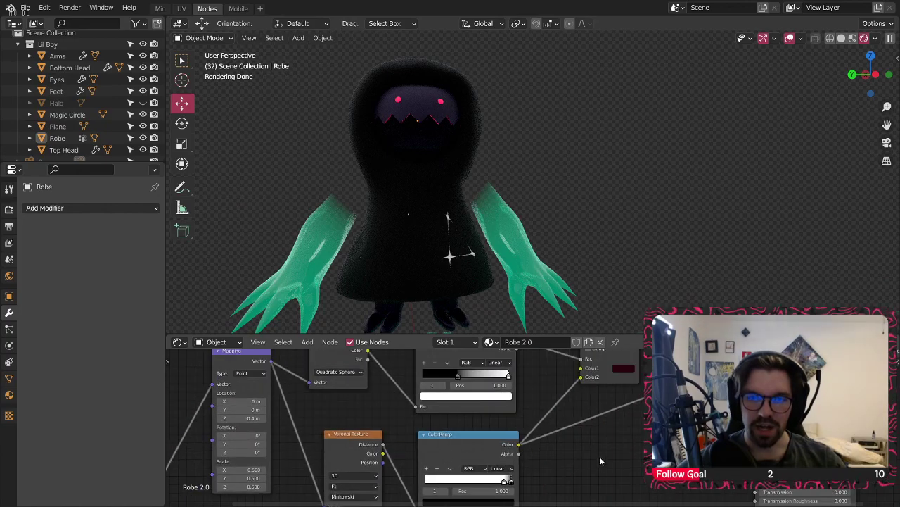
{"action": "scroll", "coordinate": [533, 478], "scroll_direction": "up", "scroll_amount": 1}
{"action": "middle_click_drag", "start_coordinate": [532, 479], "coordinate": [519, 461]}
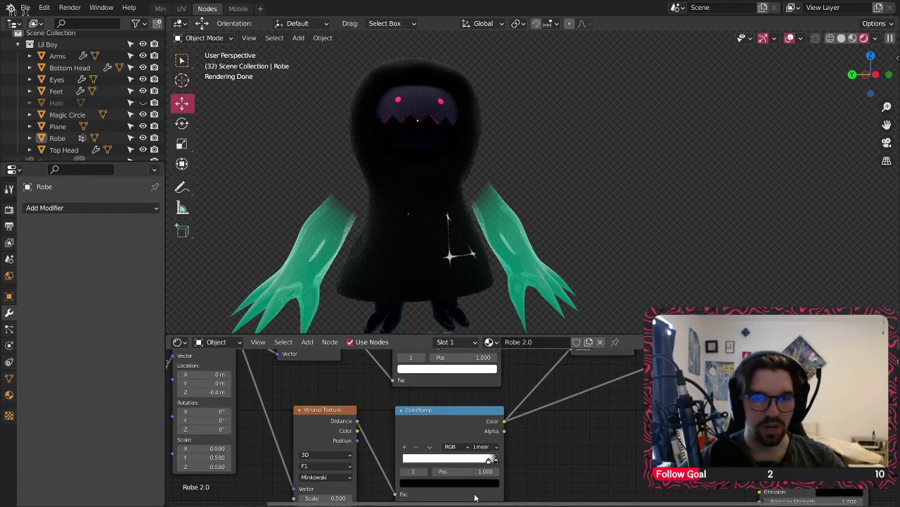
{"action": "scroll", "coordinate": [564, 416], "scroll_direction": "down", "scroll_amount": 1}
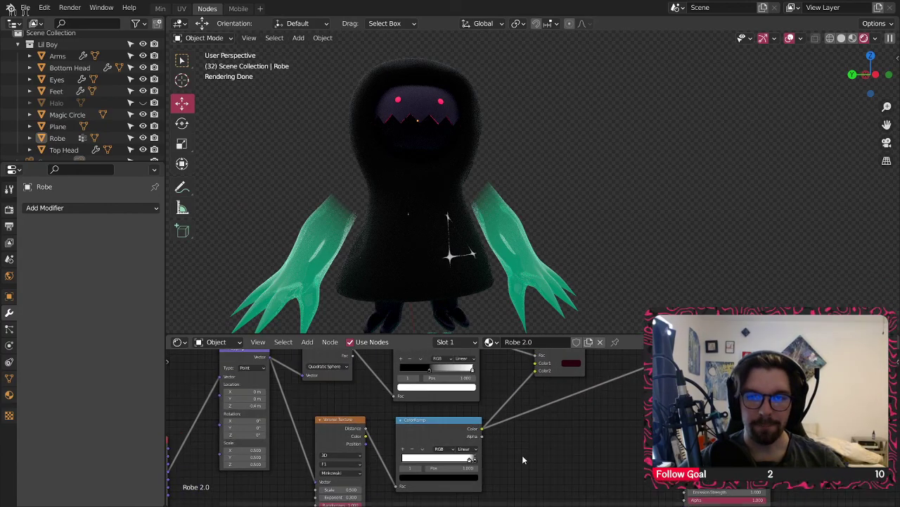
- Copy the Mix node's dark red Color1 to the black stop of the Voronoi Texture's ColorRamp
{"action": "left_click", "coordinate": [572, 364]}
{"action": "scroll", "coordinate": [574, 367], "scroll_direction": "down", "scroll_amount": 4}
{"action": "middle_click_drag", "start_coordinate": [575, 374], "coordinate": [588, 428]}
- Delete the Mix node, the gradient's ColorRamp and the Gradient Texture node
{"action": "left_click", "coordinate": [579, 396]}
{"action": "key", "text": "Delete"}
{"action": "left_click", "coordinate": [524, 412]}
{"action": "key", "text": "Delete"}
{"action": "left_click", "coordinate": [418, 415]}
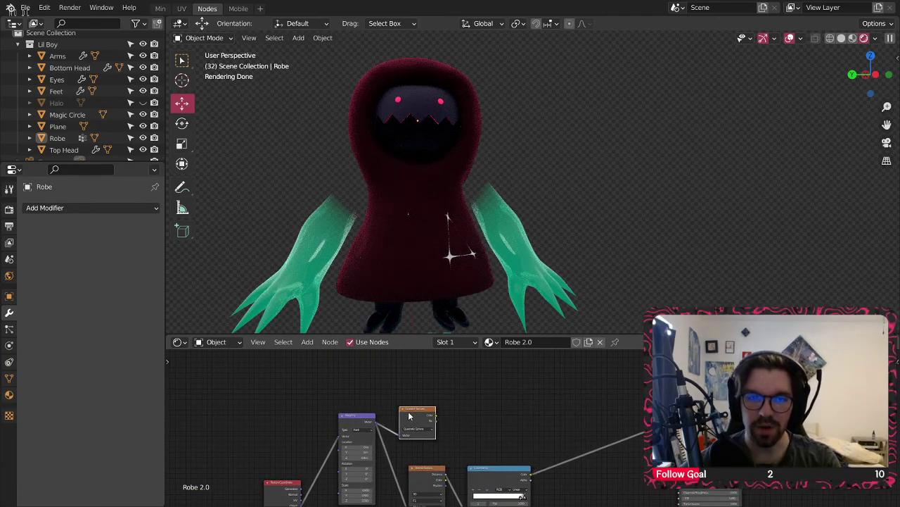
{"action": "key", "text": "Delete"}
- Arrange the Texture Coordinate, Mapping, Voronoi Texture and ColorRamp nodes in a compact row
{"action": "left_click_drag", "start_coordinate": [360, 416], "coordinate": [366, 478]}
{"action": "scroll", "coordinate": [391, 459], "scroll_direction": "down", "scroll_amount": 3}
{"action": "middle_click_drag", "start_coordinate": [395, 456], "coordinate": [436, 396]}
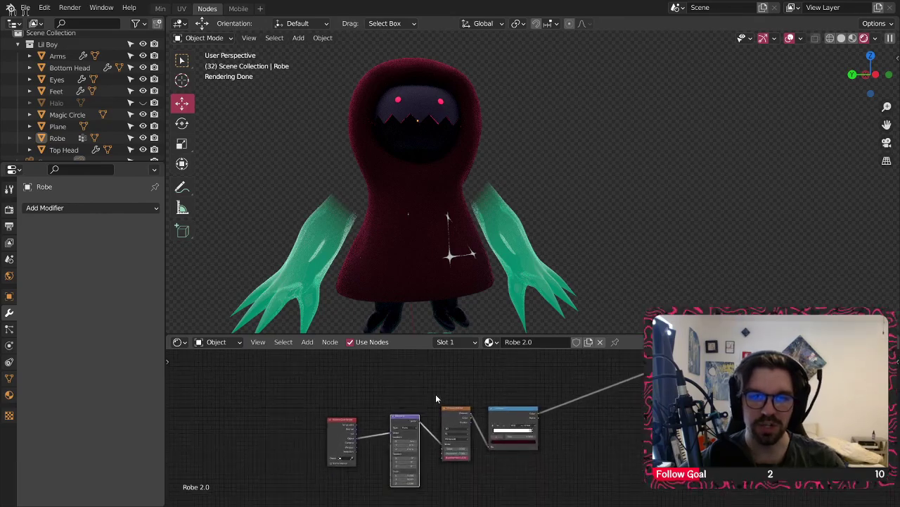
{"action": "left_click_drag", "start_coordinate": [347, 423], "coordinate": [498, 398]}
- Inspect the dark red robe from several angles and save the file
{"action": "middle_click_drag", "start_coordinate": [506, 211], "coordinate": [560, 211]}
{"action": "scroll", "coordinate": [438, 191], "scroll_direction": "up", "scroll_amount": 4}
{"action": "scroll", "coordinate": [485, 211], "scroll_direction": "down", "scroll_amount": 5}
{"action": "scroll", "coordinate": [416, 212], "scroll_direction": "down", "scroll_amount": 4}
{"action": "middle_click_drag", "start_coordinate": [417, 212], "coordinate": [548, 215]}
{"action": "scroll", "coordinate": [395, 233], "scroll_direction": "up", "scroll_amount": 4}
{"action": "middle_click_drag", "start_coordinate": [401, 232], "coordinate": [259, 223]}
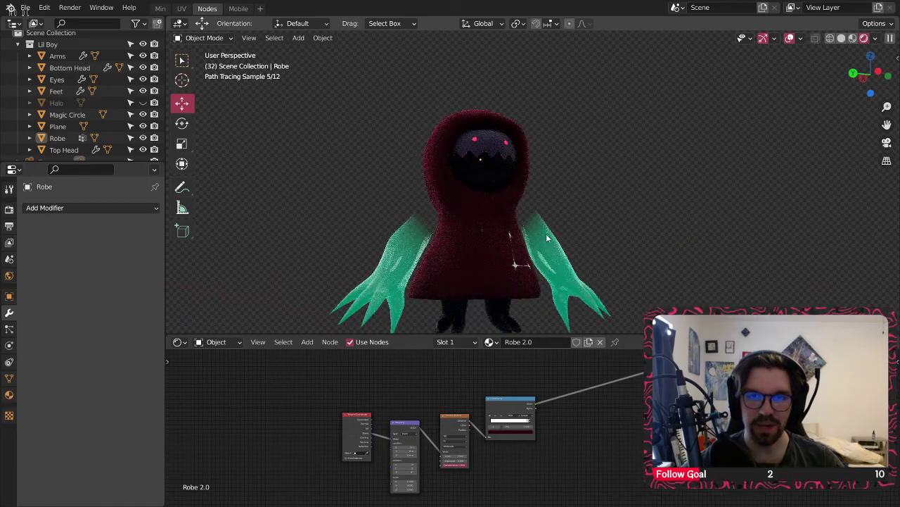
{"action": "middle_click_drag", "start_coordinate": [549, 237], "coordinate": [459, 252], "text": "shift"}
{"action": "scroll", "coordinate": [459, 251], "scroll_direction": "down", "scroll_amount": 3}
{"action": "key", "text": "ctrl+s"}
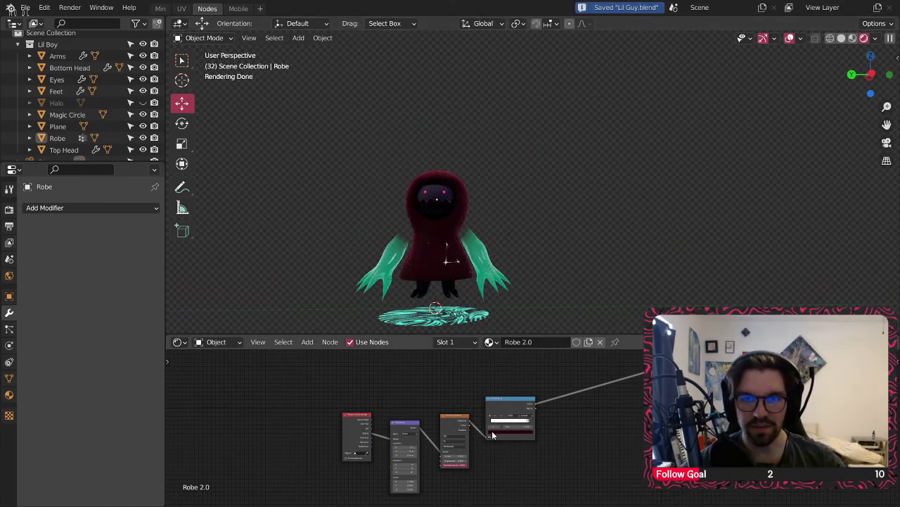
- Unlink the Mapping node from the Voronoi Texture and set the Voronoi scale to 10
{"action": "scroll", "coordinate": [387, 440], "scroll_direction": "up", "scroll_amount": 2}
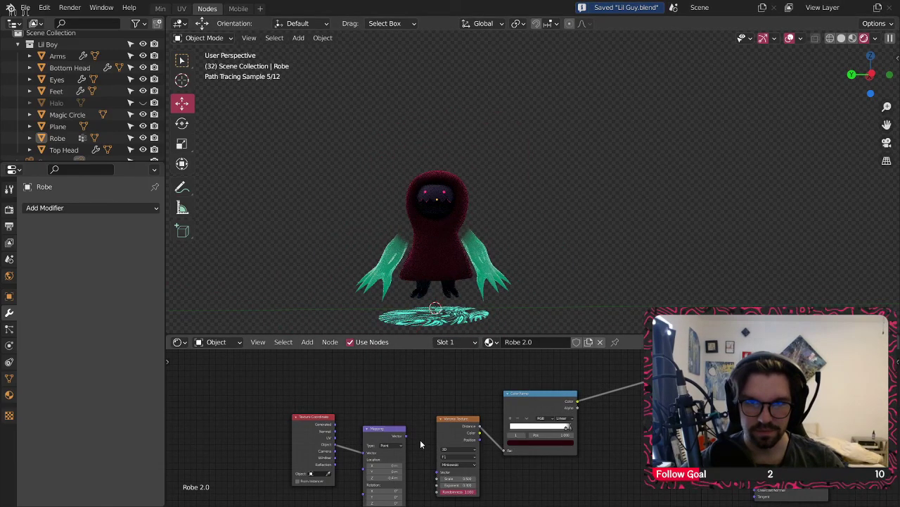
{"action": "scroll", "coordinate": [451, 236], "scroll_direction": "up", "scroll_amount": 2}
{"action": "scroll", "coordinate": [452, 236], "scroll_direction": "up", "scroll_amount": 4}
{"action": "scroll", "coordinate": [466, 404], "scroll_direction": "up", "scroll_amount": 3}
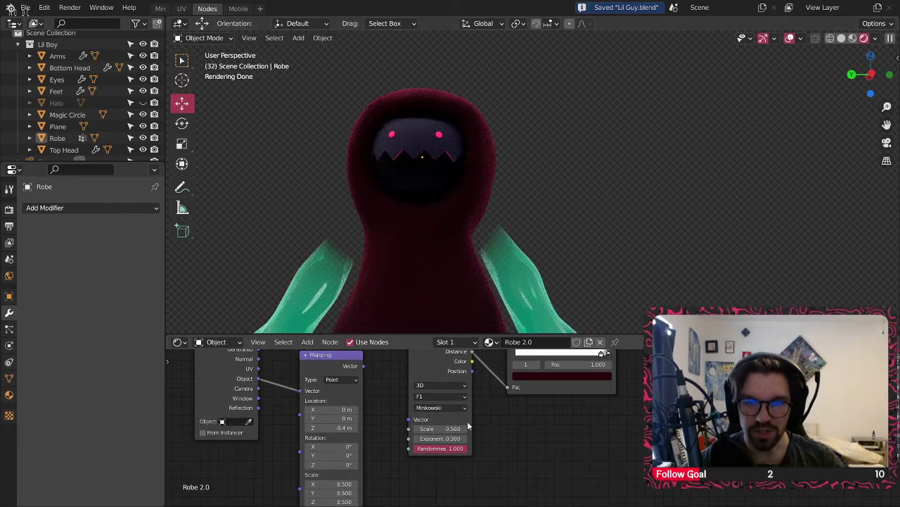
{"action": "left_click_drag", "start_coordinate": [453, 428], "coordinate": [476, 412]}
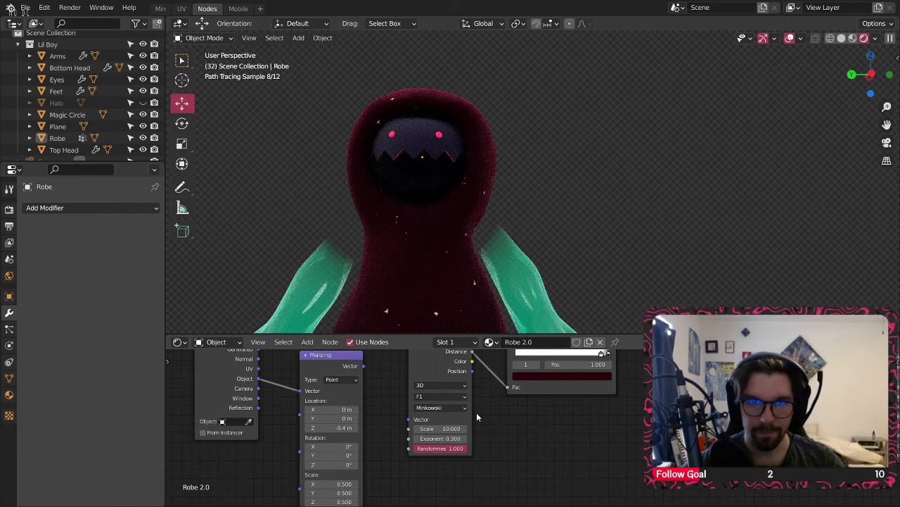
- Examine the small stars on the robe up close, from the side and from the front
{"action": "scroll", "coordinate": [455, 256], "scroll_direction": "up", "scroll_amount": 1}
{"action": "scroll", "coordinate": [455, 257], "scroll_direction": "up", "scroll_amount": 6}
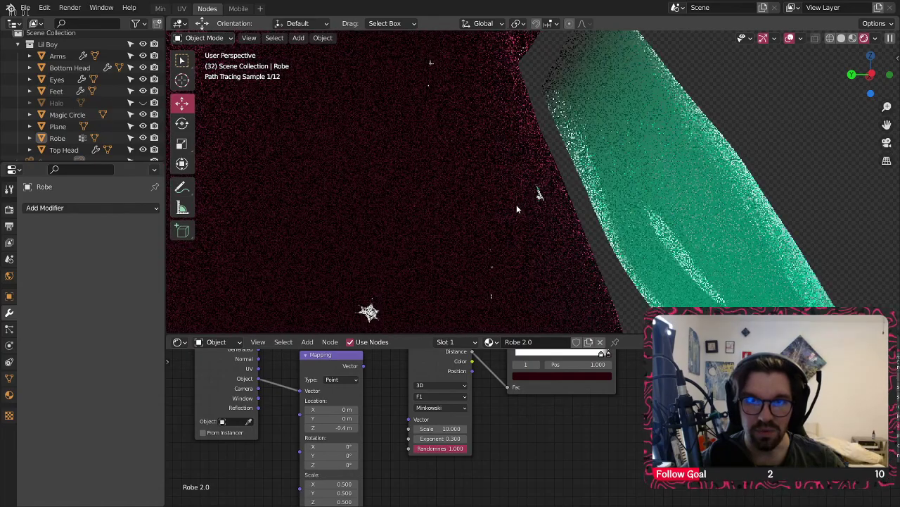
{"action": "scroll", "coordinate": [447, 224], "scroll_direction": "down", "scroll_amount": 8}
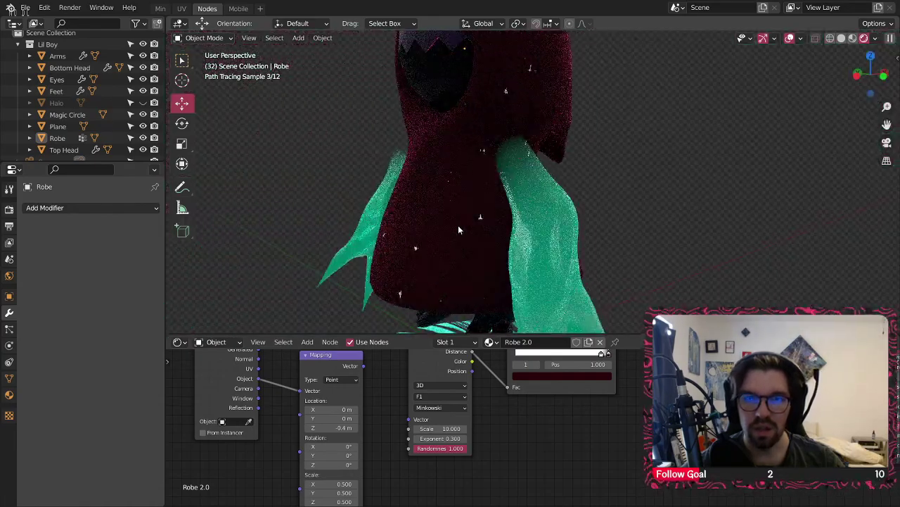
{"action": "middle_click_drag", "start_coordinate": [457, 230], "coordinate": [356, 224]}
{"action": "middle_click_drag", "start_coordinate": [363, 355], "coordinate": [469, 382]}
{"action": "middle_click_drag", "start_coordinate": [498, 115], "coordinate": [564, 99]}
{"action": "scroll", "coordinate": [549, 106], "scroll_direction": "down", "scroll_amount": 5}
{"action": "mouse_move", "coordinate": [464, 138]}
{"action": "middle_mouse_down"}
{"action": "mouse_move", "coordinate": [490, 135]}
{"action": "mouse_move", "coordinate": [477, 127]}
{"action": "middle_mouse_up"}
{"action": "scroll", "coordinate": [477, 126], "scroll_direction": "up", "scroll_amount": 5}
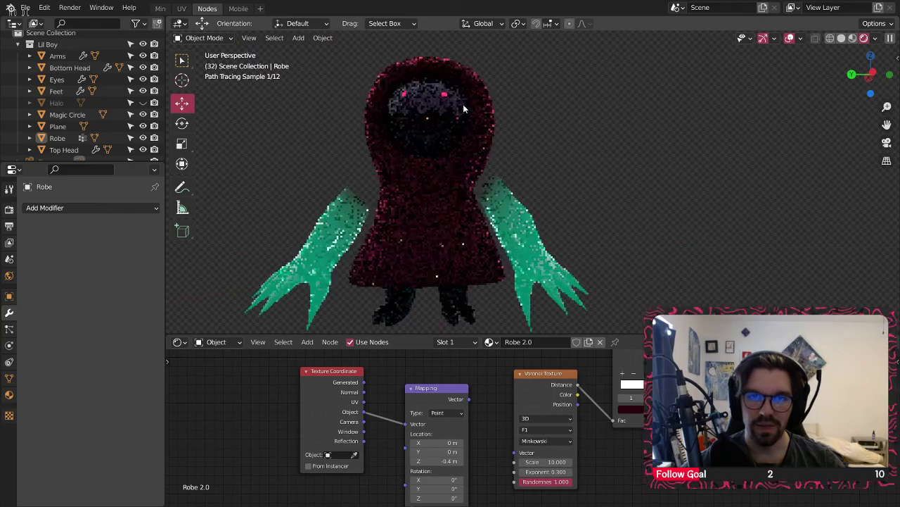
{"action": "scroll", "coordinate": [495, 358], "scroll_direction": "down", "scroll_amount": 3}
{"action": "scroll", "coordinate": [534, 418], "scroll_direction": "up", "scroll_amount": 3}
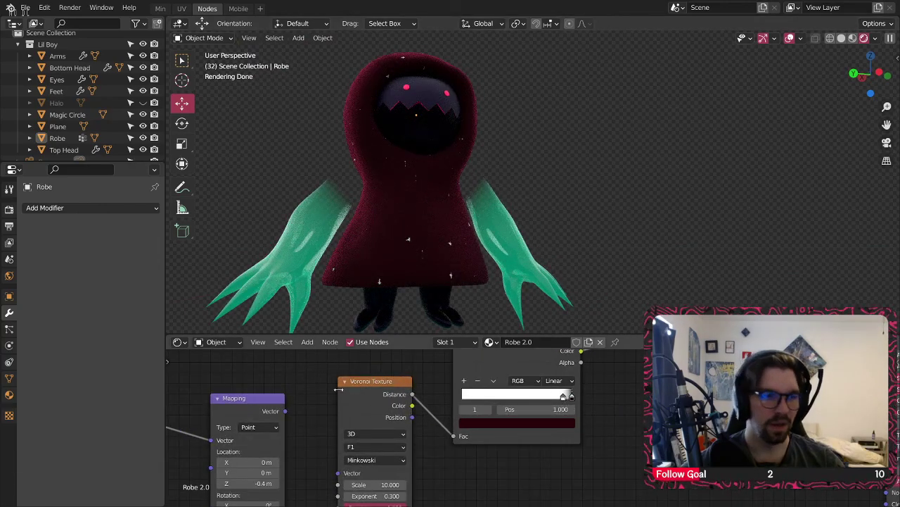
- Delete the unused Texture Coordinate and Mapping nodes
{"action": "key", "text": "Home"}
{"action": "key", "text": "x"}
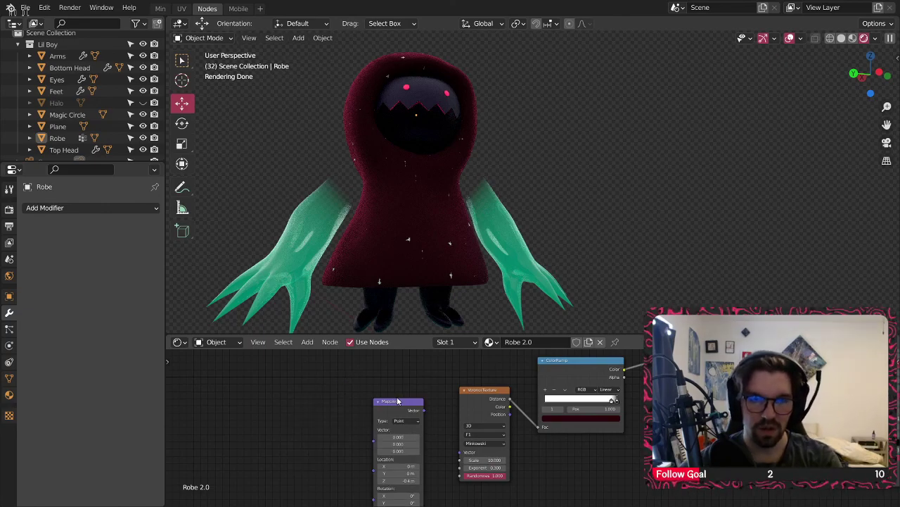
{"action": "left_click", "coordinate": [396, 408]}
{"action": "key", "text": "x"}
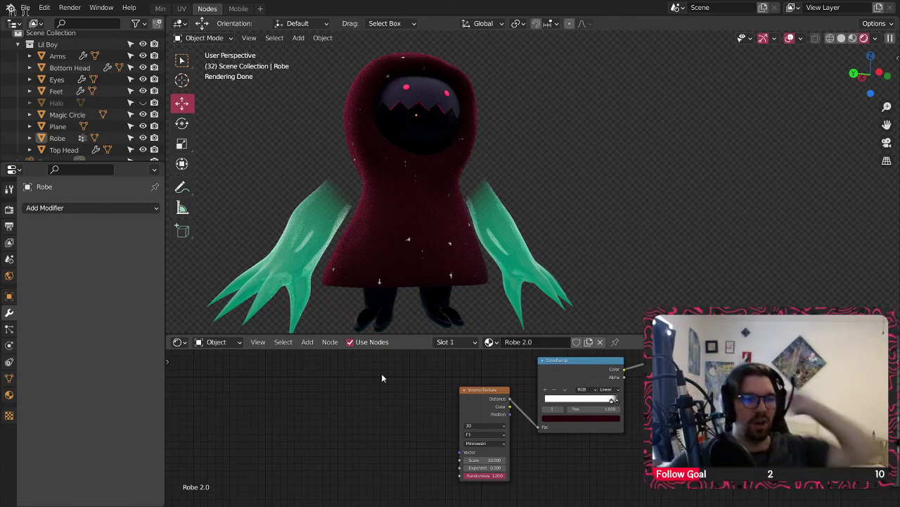
- Switch to the Min workspace and show the whole character in solid shading
{"action": "middle_click_drag", "start_coordinate": [366, 271], "coordinate": [422, 208], "text": "shift"}
{"action": "scroll", "coordinate": [429, 231], "scroll_direction": "up", "scroll_amount": 1}
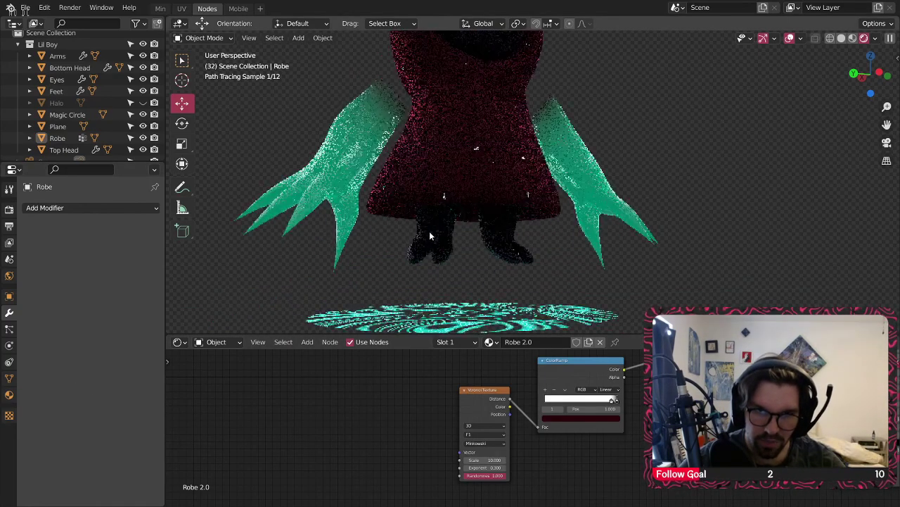
{"action": "scroll", "coordinate": [422, 246], "scroll_direction": "up", "scroll_amount": 4}
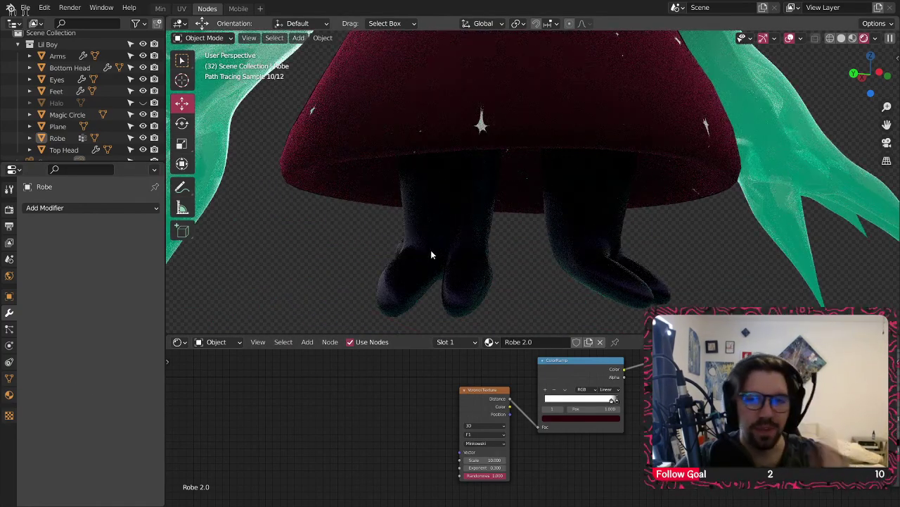
{"action": "scroll", "coordinate": [436, 248], "scroll_direction": "down", "scroll_amount": 5}
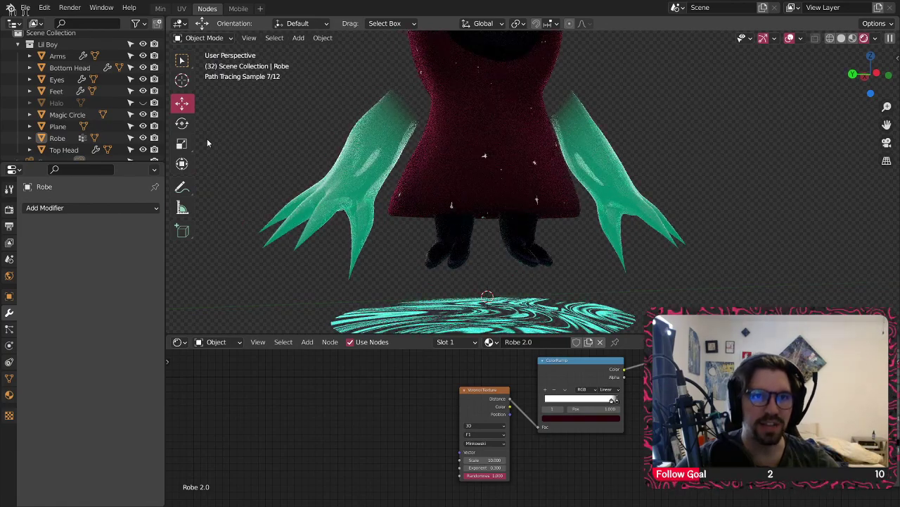
{"action": "left_click", "coordinate": [161, 9]}
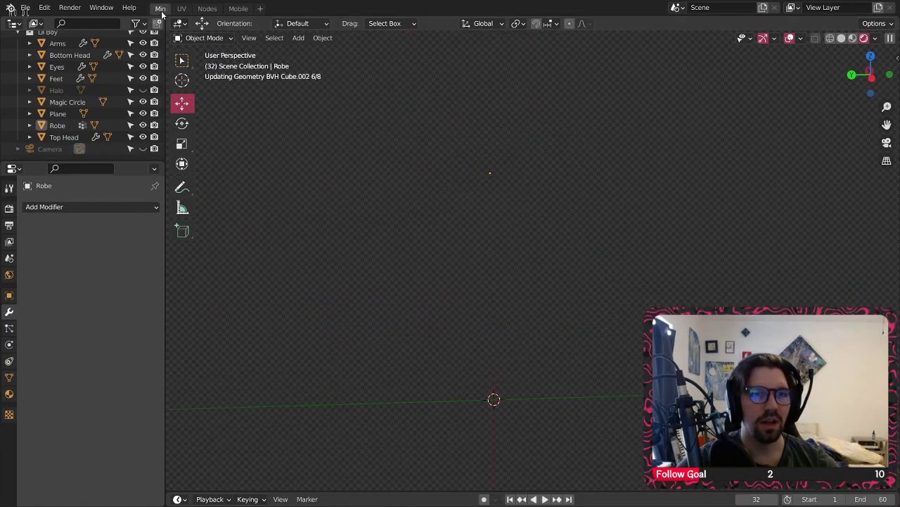
{"action": "scroll", "coordinate": [444, 260], "scroll_direction": "down", "scroll_amount": 4}
{"action": "left_click", "coordinate": [842, 38]}
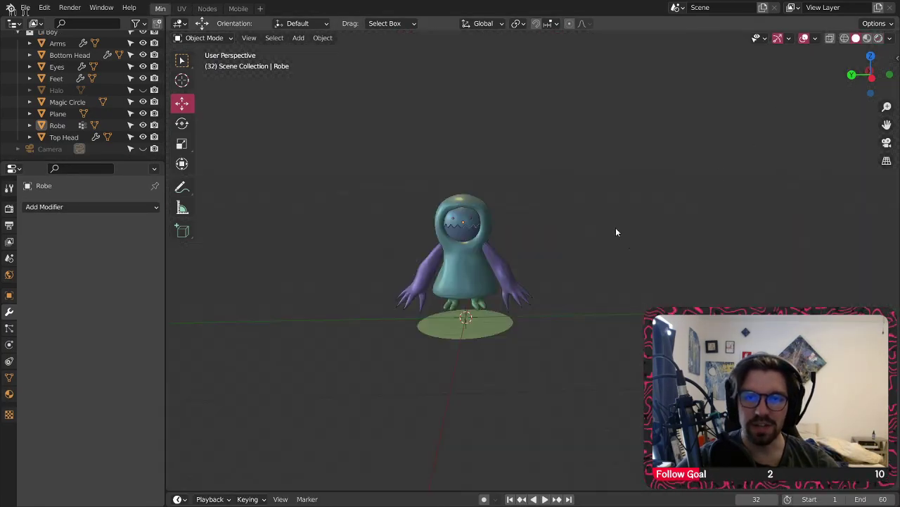
{"action": "scroll", "coordinate": [450, 274], "scroll_direction": "up", "scroll_amount": 5}
{"action": "mouse_move", "coordinate": [434, 278]}
{"action": "middle_mouse_down"}
{"action": "mouse_move", "coordinate": [460, 215]}
{"action": "mouse_move", "coordinate": [479, 258]}
{"action": "mouse_move", "coordinate": [607, 245]}
{"action": "middle_mouse_up"}
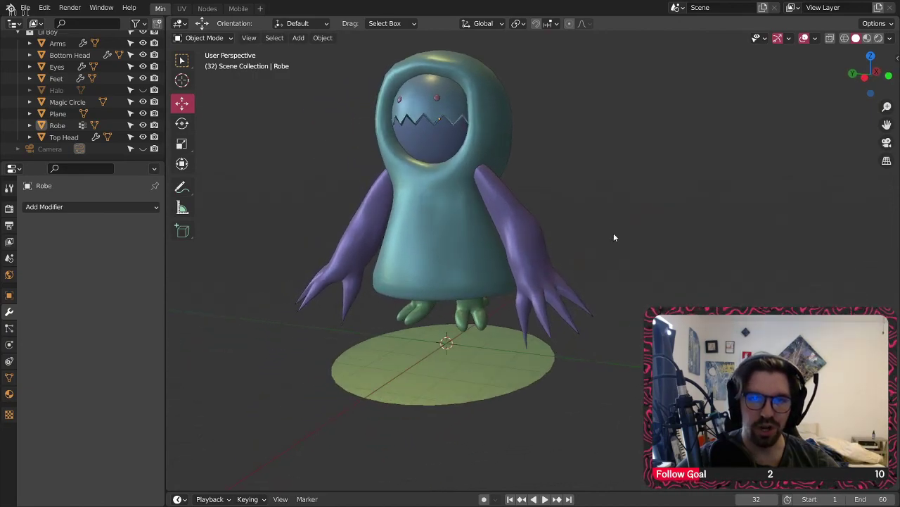
- Hide the Magic Circle object in the viewport and bring the character's feet into close view
{"action": "left_click", "coordinate": [143, 102]}
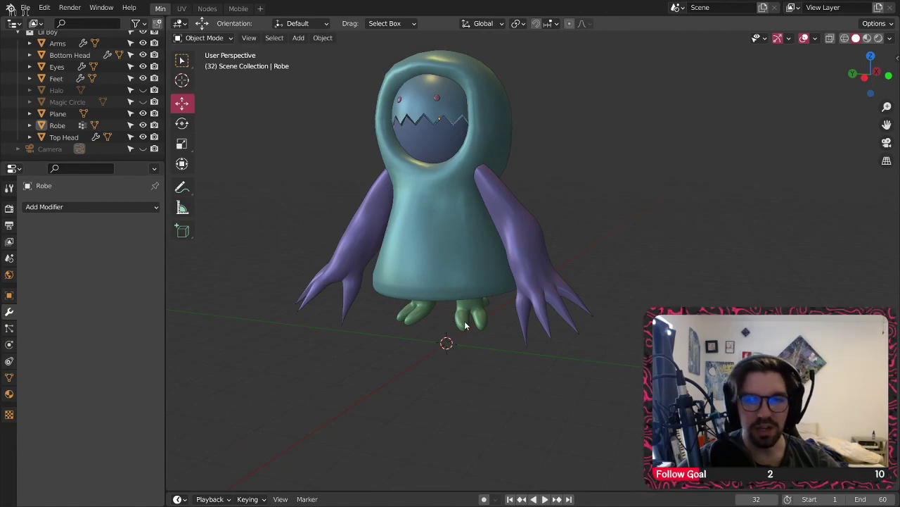
{"action": "scroll", "coordinate": [466, 325], "scroll_direction": "up", "scroll_amount": 6}
{"action": "middle_click_drag", "start_coordinate": [469, 331], "coordinate": [507, 344]}
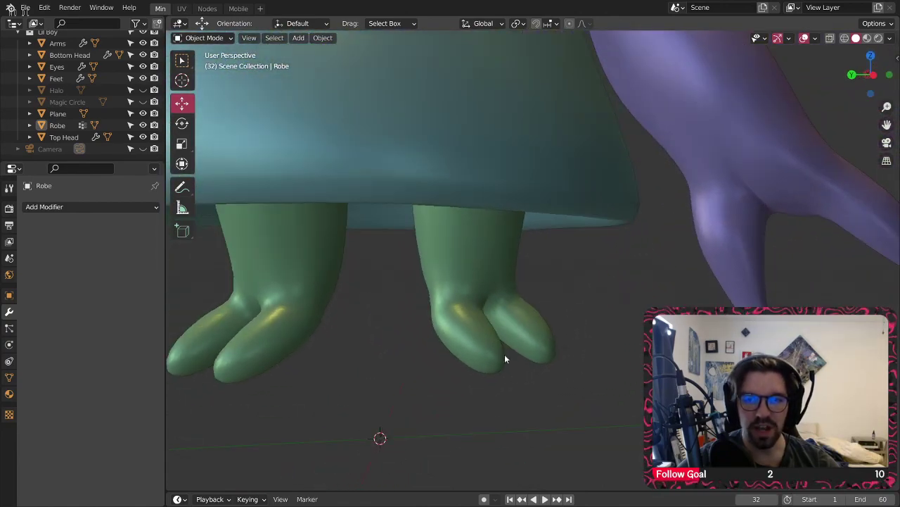
- Add a cube mesh and scale it down uniformly to about 0.134
{"action": "left_click", "coordinate": [299, 38]}
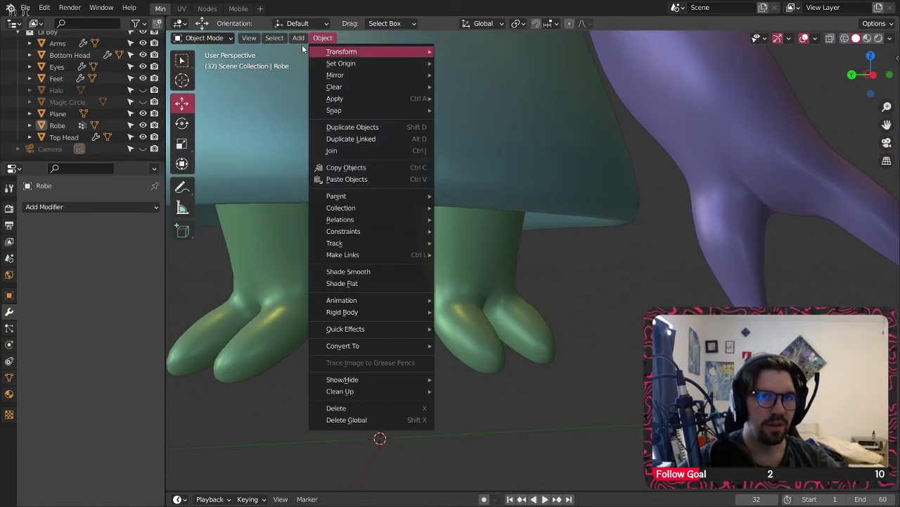
{"action": "mouse_move", "coordinate": [308, 51]}
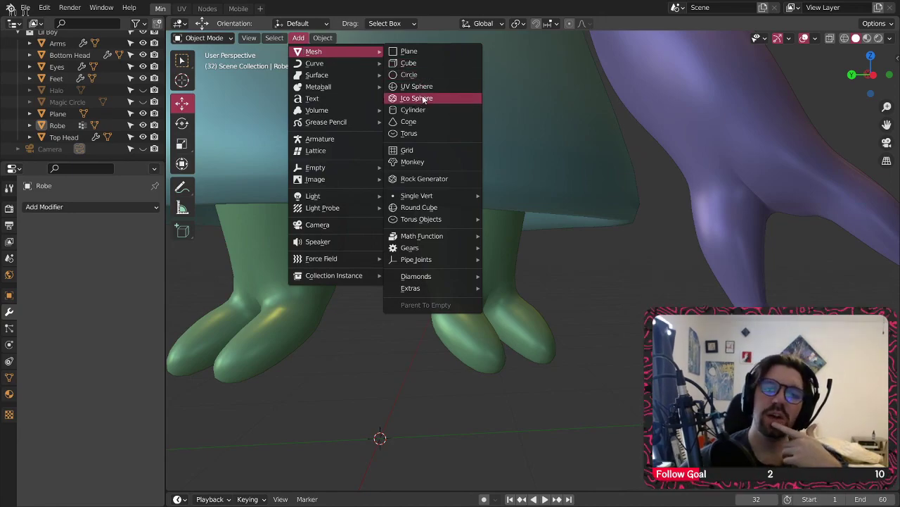
{"action": "left_click", "coordinate": [408, 63]}
{"action": "scroll", "coordinate": [435, 333], "scroll_direction": "down", "scroll_amount": 4}
{"action": "middle_click_drag", "start_coordinate": [434, 333], "coordinate": [462, 279]}
{"action": "left_click", "coordinate": [182, 143]}
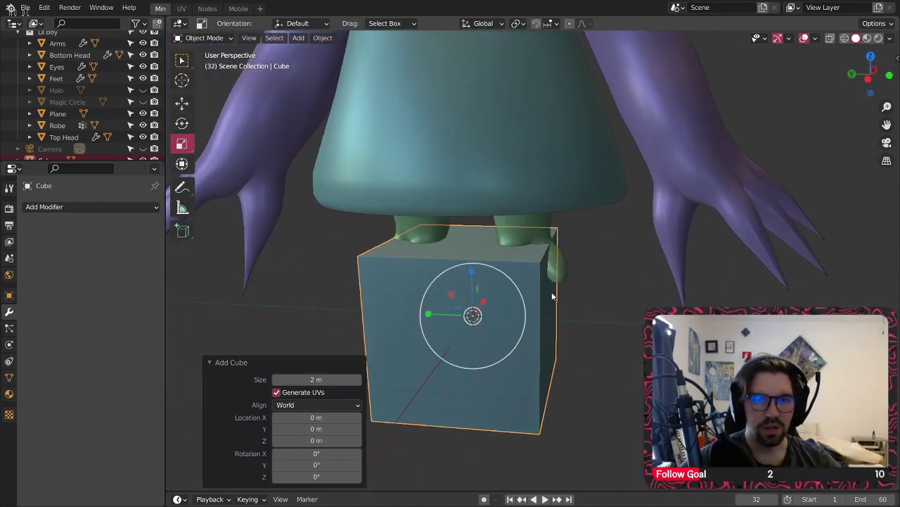
{"action": "left_click_drag", "start_coordinate": [528, 297], "coordinate": [486, 326]}
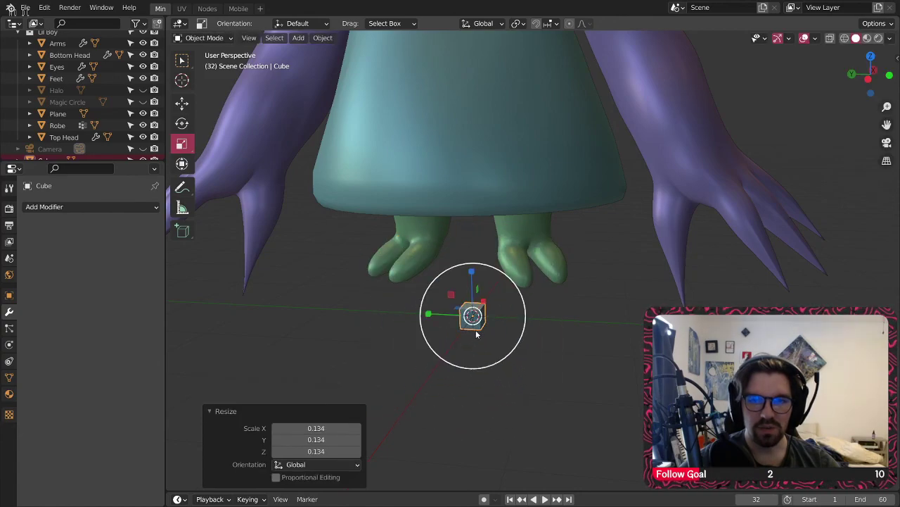
- Move the small cube up to the tip of a toe, finishing with about 0.159 m along Y
{"action": "middle_click_drag", "start_coordinate": [477, 335], "coordinate": [459, 334]}
{"action": "left_click", "coordinate": [181, 104]}
{"action": "left_click_drag", "start_coordinate": [448, 309], "coordinate": [519, 316]}
{"action": "middle_click_drag", "start_coordinate": [520, 316], "coordinate": [525, 287]}
{"action": "left_click_drag", "start_coordinate": [547, 282], "coordinate": [543, 260]}
{"action": "middle_click_drag", "start_coordinate": [543, 260], "coordinate": [563, 303]}
{"action": "left_click_drag", "start_coordinate": [605, 276], "coordinate": [529, 277]}
{"action": "scroll", "coordinate": [509, 275], "scroll_direction": "up", "scroll_amount": 3}
{"action": "middle_click_drag", "start_coordinate": [509, 275], "coordinate": [571, 283]}
{"action": "left_click_drag", "start_coordinate": [393, 297], "coordinate": [352, 285]}
{"action": "middle_click_drag", "start_coordinate": [352, 285], "coordinate": [450, 228]}
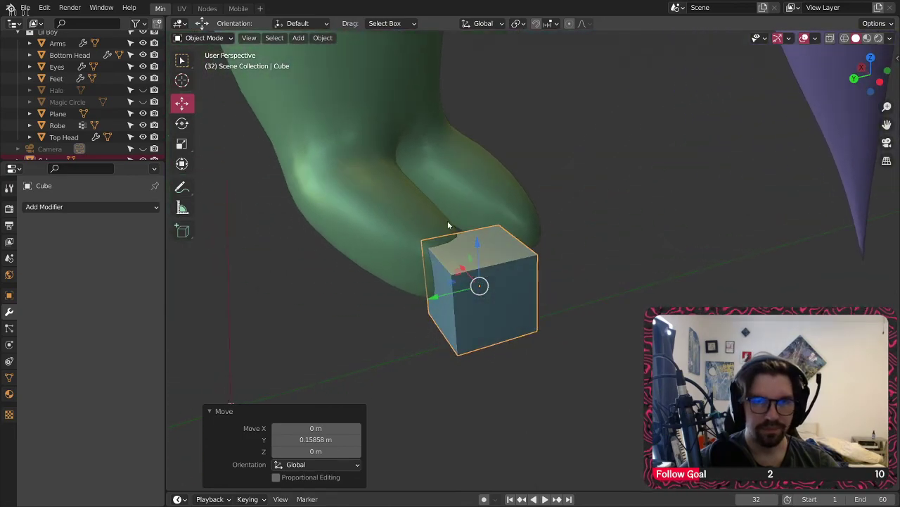
- Try rotating the cube about 33.7° around Z to line it up with the toe
{"action": "left_click", "coordinate": [182, 124]}
{"action": "middle_click_drag", "start_coordinate": [422, 296], "coordinate": [456, 314]}
{"action": "left_click_drag", "start_coordinate": [459, 311], "coordinate": [482, 315]}
{"action": "middle_click_drag", "start_coordinate": [474, 291], "coordinate": [443, 296]}
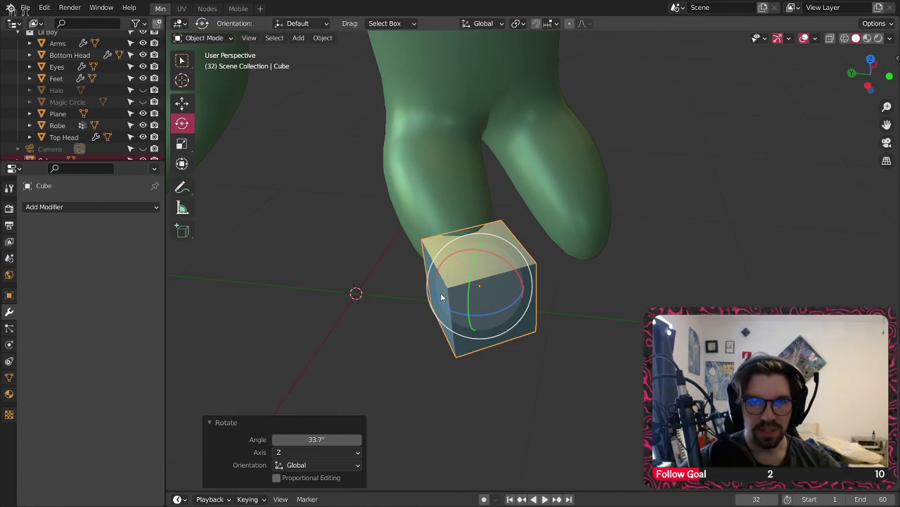
- Undo the cube's rotation, moves and scaling as well as its creation
{"action": "key", "text": "ctrl+z"}
{"action": "left_click_drag", "start_coordinate": [471, 276], "coordinate": [467, 290]}
{"action": "key", "text": "ctrl+z"}
{"action": "key", "text": "ctrl+z"}
{"action": "key", "text": "ctrl+z"}
{"action": "key", "text": "ctrl+z"}
{"action": "key", "text": "ctrl+z"}
{"action": "key", "text": "ctrl+z"}
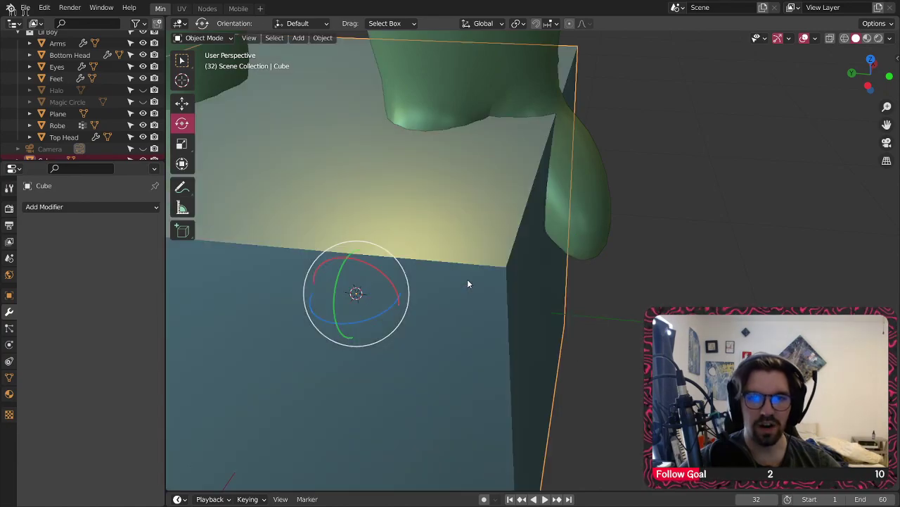
{"action": "scroll", "coordinate": [467, 278], "scroll_direction": "down", "scroll_amount": 3}
{"action": "key", "text": "ctrl+z"}
{"action": "scroll", "coordinate": [458, 311], "scroll_direction": "down", "scroll_amount": 5}
{"action": "middle_click_drag", "start_coordinate": [458, 283], "coordinate": [510, 268], "text": "shift"}
{"action": "middle_click_drag", "start_coordinate": [510, 267], "coordinate": [512, 230]}
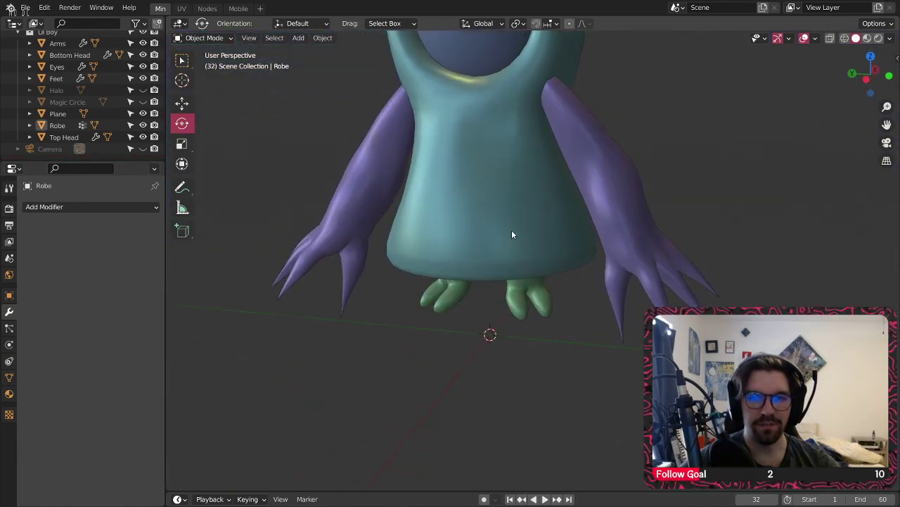
{"action": "scroll", "coordinate": [520, 288], "scroll_direction": "up", "scroll_amount": 3}
{"action": "middle_click_drag", "start_coordinate": [522, 290], "coordinate": [531, 226], "text": "shift"}
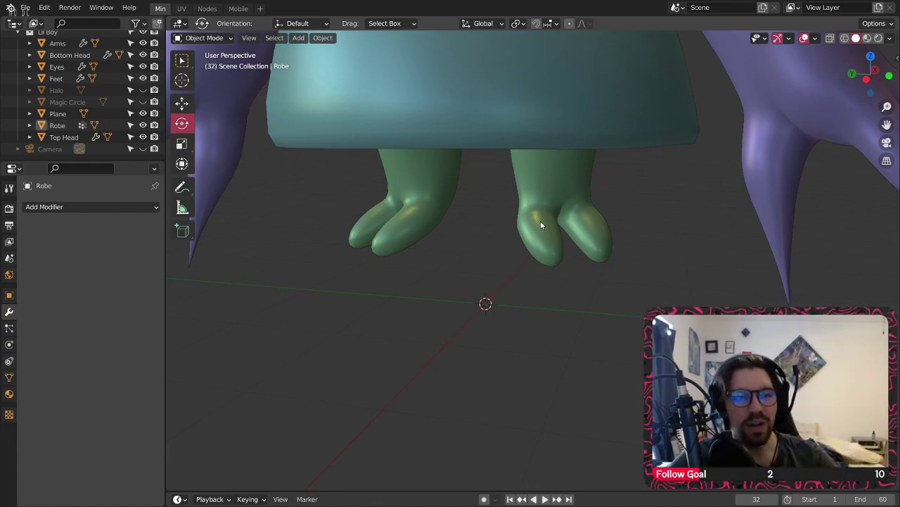
{"action": "left_click", "coordinate": [298, 38]}
{"action": "mouse_move", "coordinate": [324, 62]}
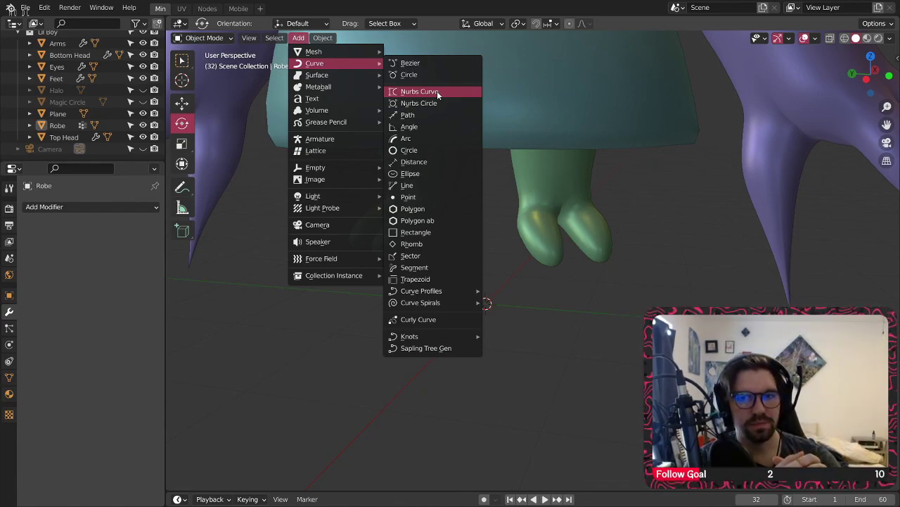
{"action": "key", "text": "Escape"}
{"action": "key", "text": "Escape"}
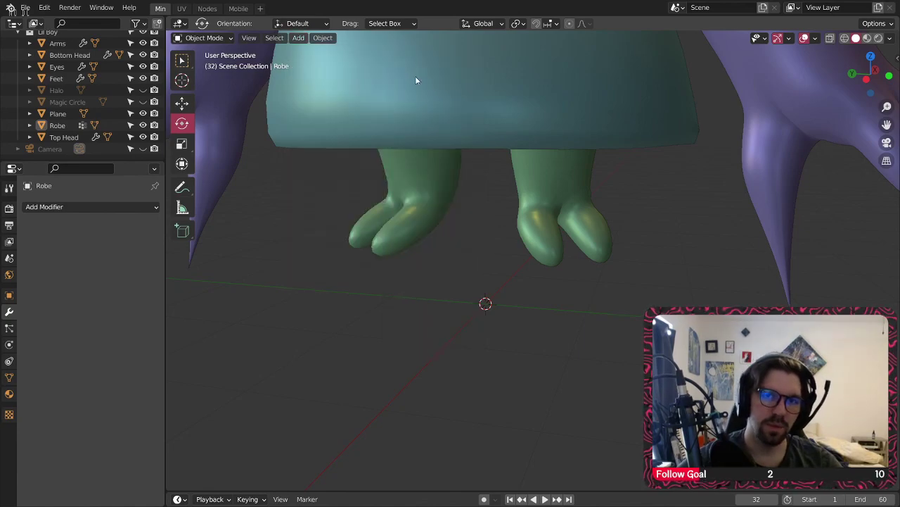
- Add a NURBS curve and rotate it -90° around the X axis
{"action": "left_click", "coordinate": [299, 37]}
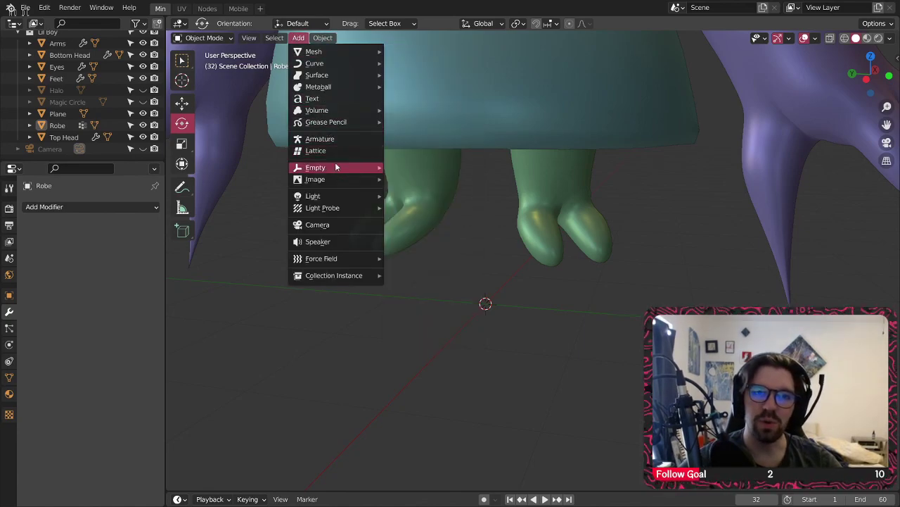
{"action": "mouse_move", "coordinate": [355, 64]}
{"action": "left_click", "coordinate": [415, 102]}
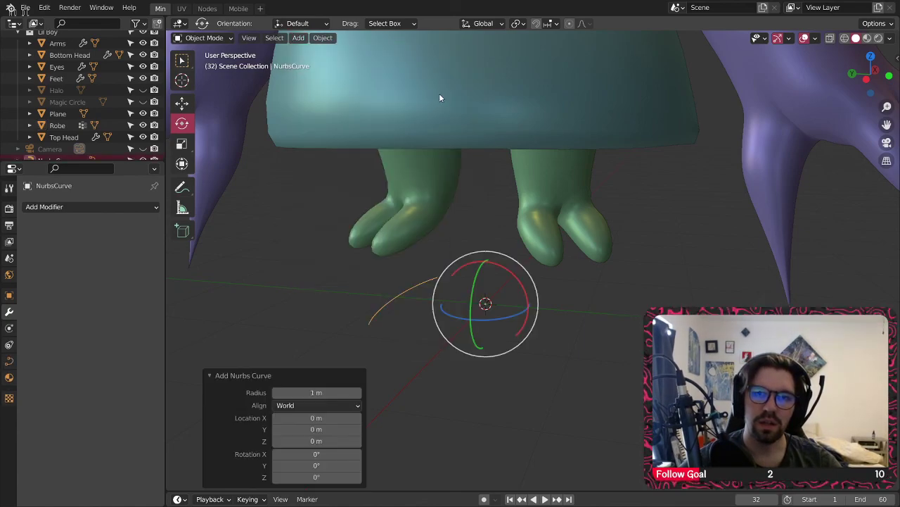
{"action": "scroll", "coordinate": [470, 257], "scroll_direction": "down", "scroll_amount": 3}
{"action": "middle_click_drag", "start_coordinate": [470, 257], "coordinate": [472, 237]}
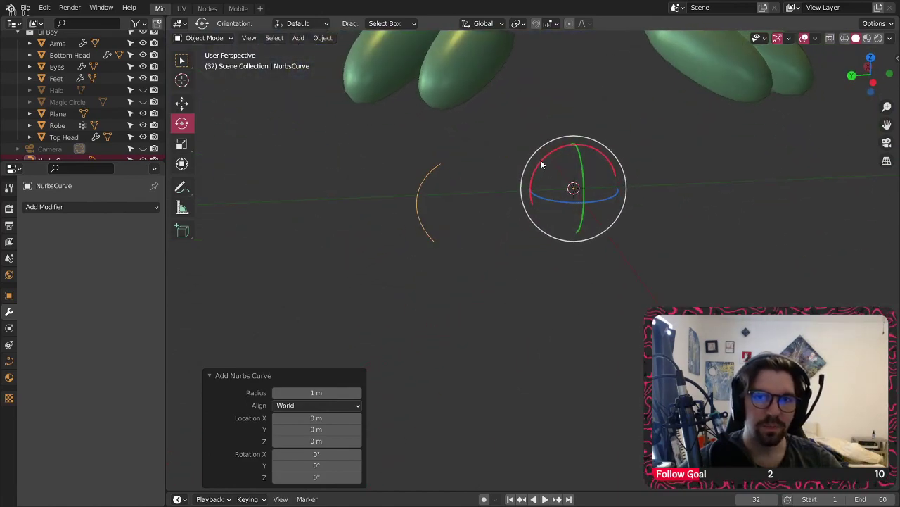
{"action": "left_click_drag", "start_coordinate": [542, 160], "coordinate": [603, 149]}
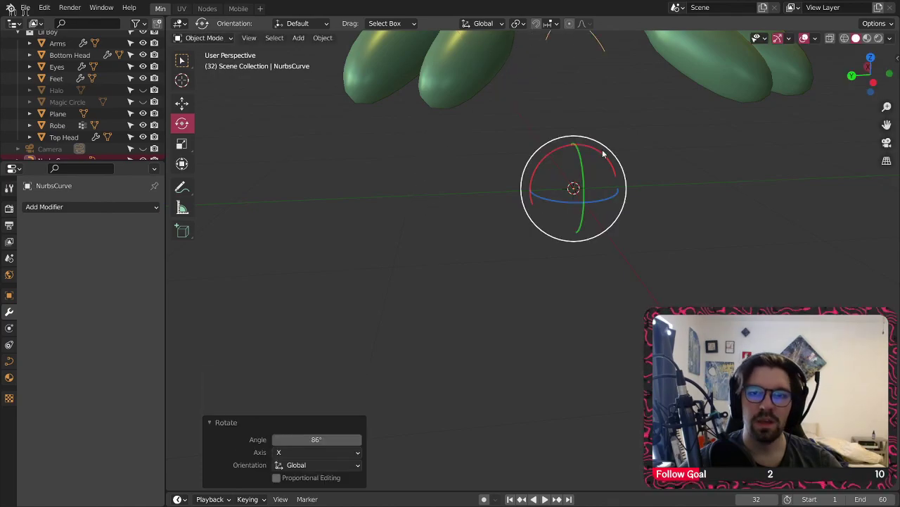
{"action": "left_click", "coordinate": [317, 439]}
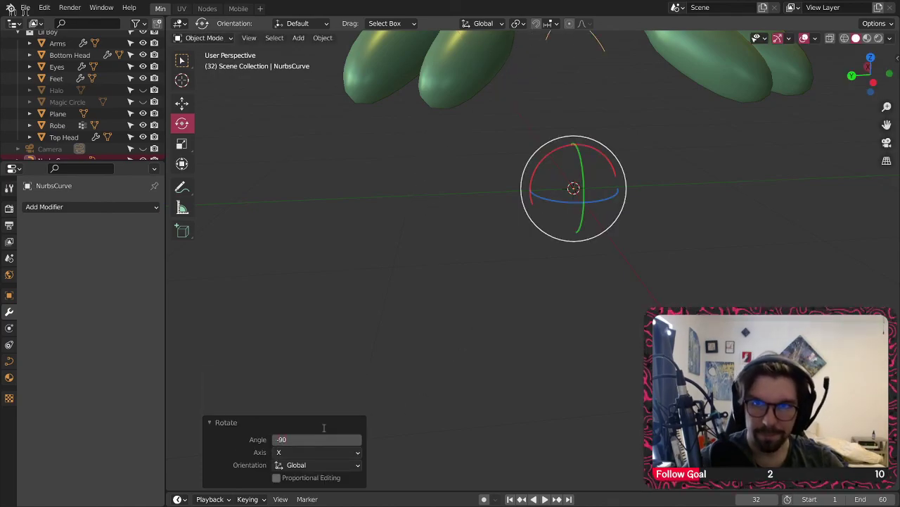
{"action": "middle_click_drag", "start_coordinate": [788, 127], "coordinate": [599, 204]}
- Move the curve about -0.93 m along X and -0.71 m along Y, in front of the feet
{"action": "key", "text": "shift+space"}
{"action": "key", "text": "g"}
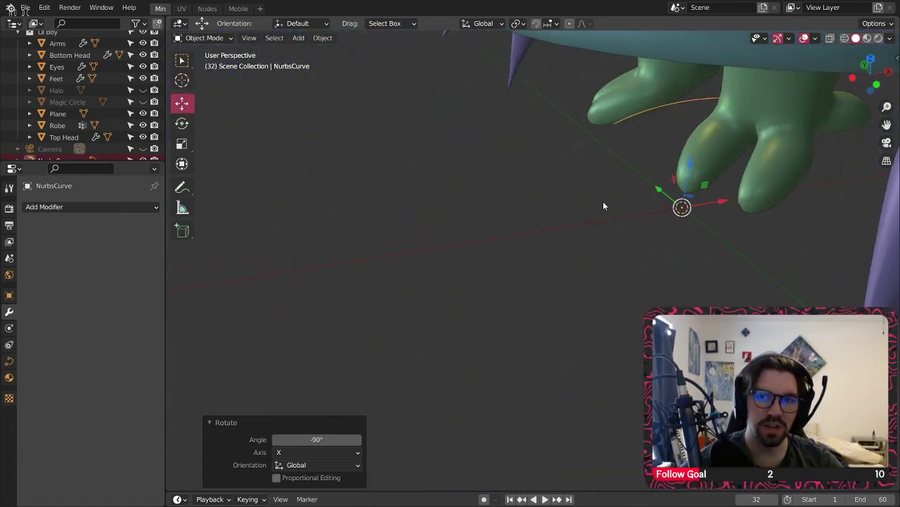
{"action": "left_click_drag", "start_coordinate": [721, 201], "coordinate": [624, 216]}
{"action": "middle_click_drag", "start_coordinate": [623, 216], "coordinate": [680, 218]}
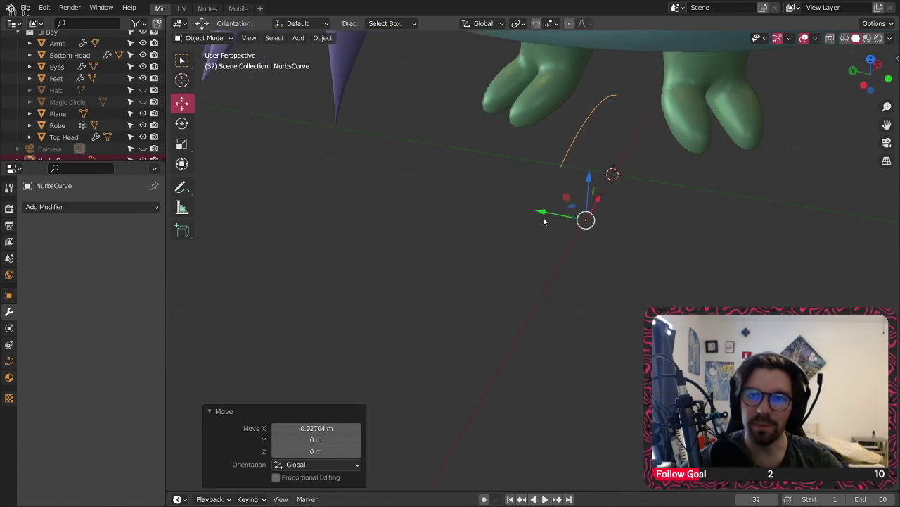
{"action": "left_click_drag", "start_coordinate": [645, 230], "coordinate": [662, 234]}
{"action": "left_click_drag", "start_coordinate": [543, 213], "coordinate": [626, 230]}
{"action": "middle_click_drag", "start_coordinate": [736, 118], "coordinate": [513, 147], "text": "shift"}
{"action": "scroll", "coordinate": [603, 110], "scroll_direction": "up", "scroll_amount": 1}
- Rotate the curve about 40.6° around Z and correct it by about -4.16° to follow the toe direction
{"action": "key", "text": "shift+space"}
{"action": "key", "text": "r"}
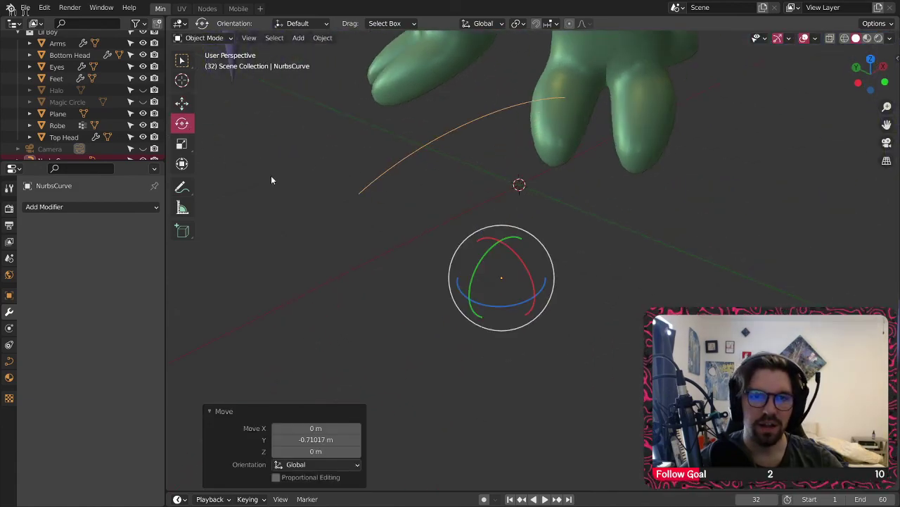
{"action": "left_click_drag", "start_coordinate": [497, 307], "coordinate": [516, 282]}
{"action": "middle_click_drag", "start_coordinate": [515, 281], "coordinate": [534, 278]}
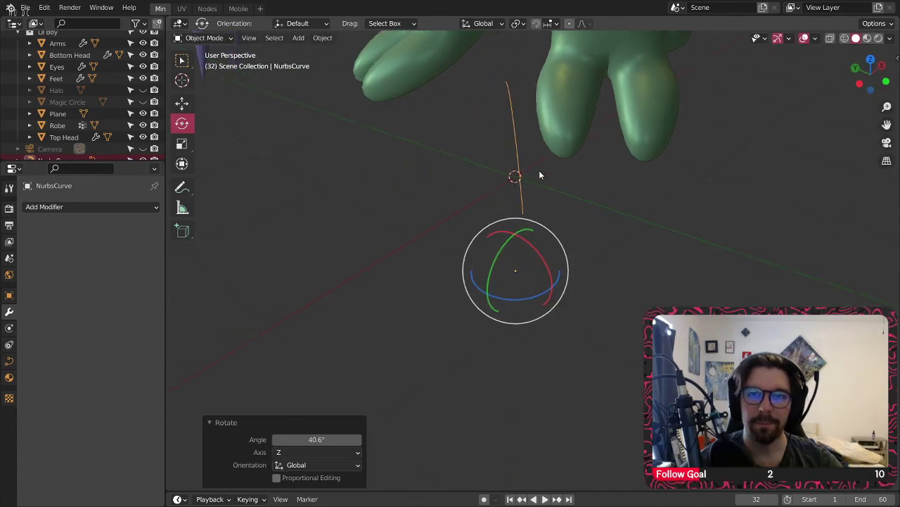
{"action": "left_click_drag", "start_coordinate": [521, 302], "coordinate": [516, 302]}
- Shift the curve along Y in front of the toe and lower it about 0.05 m
{"action": "left_click", "coordinate": [183, 105]}
{"action": "middle_click_drag", "start_coordinate": [529, 267], "coordinate": [531, 260]}
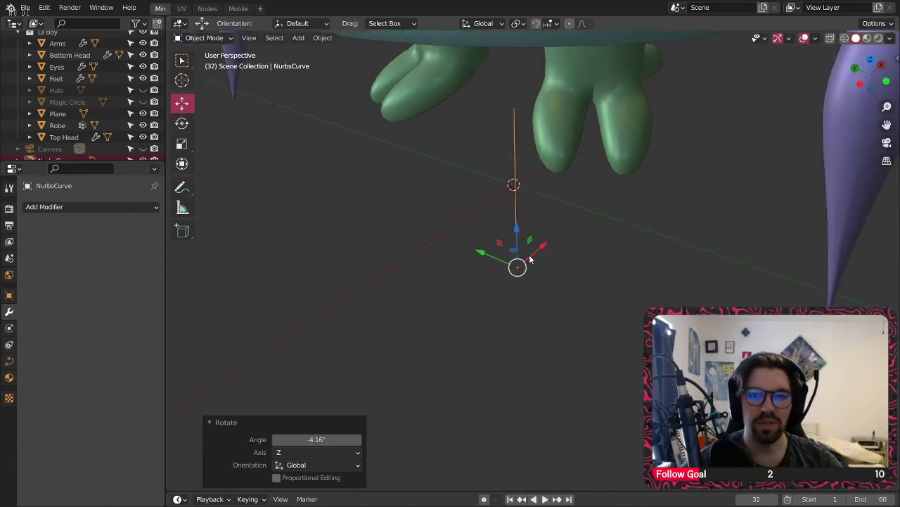
{"action": "left_click_drag", "start_coordinate": [490, 262], "coordinate": [526, 275]}
{"action": "middle_click_drag", "start_coordinate": [525, 214], "coordinate": [619, 184]}
{"action": "left_click_drag", "start_coordinate": [582, 334], "coordinate": [573, 388]}
- Scale the curve to 0.4 and raise it about 0.64 m towards the toe tip
{"action": "key", "text": "s"}
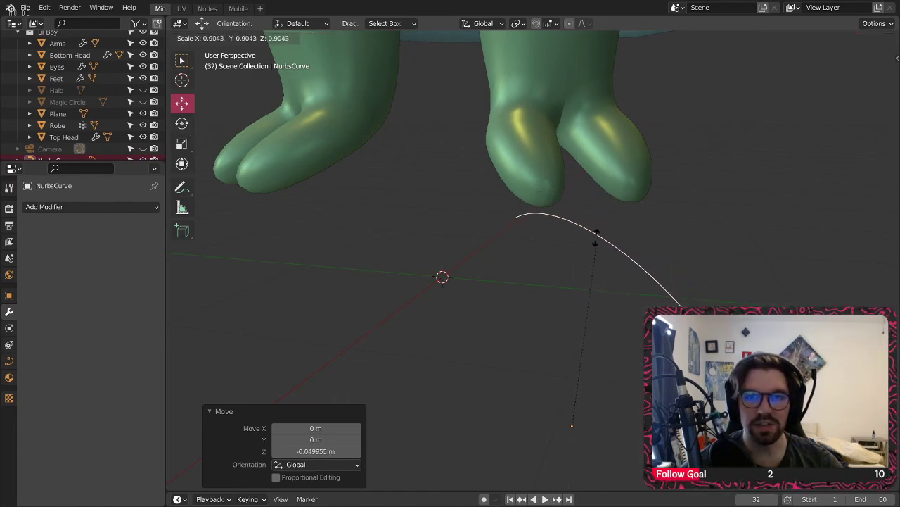
{"action": "left_click", "coordinate": [513, 367]}
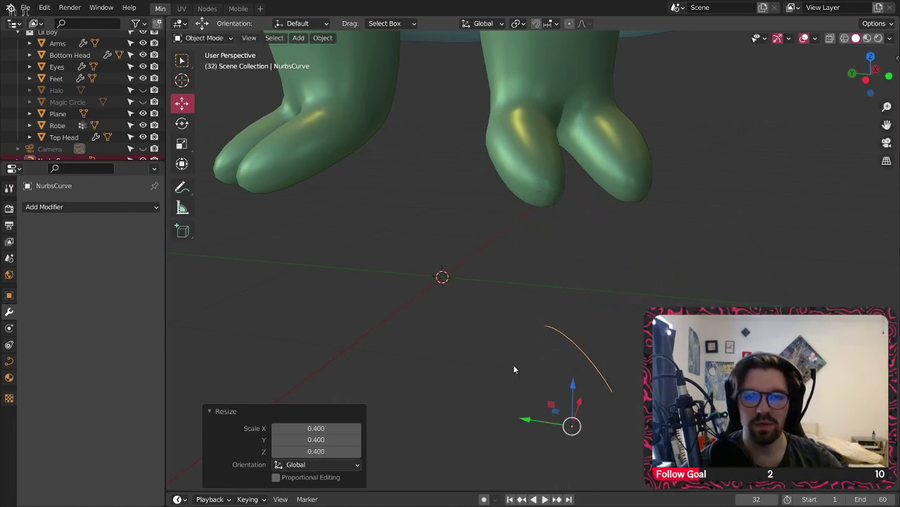
{"action": "left_click_drag", "start_coordinate": [572, 392], "coordinate": [581, 245]}
{"action": "scroll", "coordinate": [558, 204], "scroll_direction": "up", "scroll_amount": 4}
{"action": "middle_click_drag", "start_coordinate": [554, 199], "coordinate": [546, 241]}
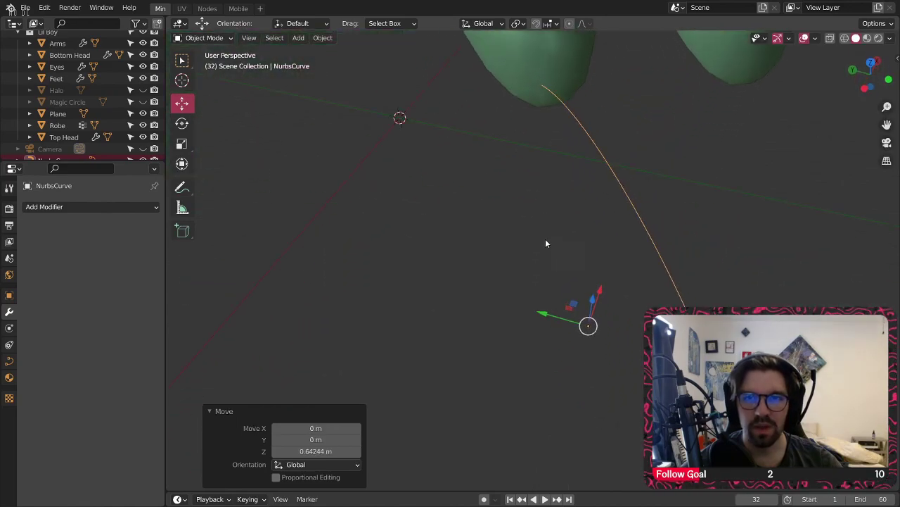
- From the bottom view, align the curve with the toe tip by moving it in X and Y and turning it slightly around Z
{"action": "left_click", "coordinate": [871, 62]}
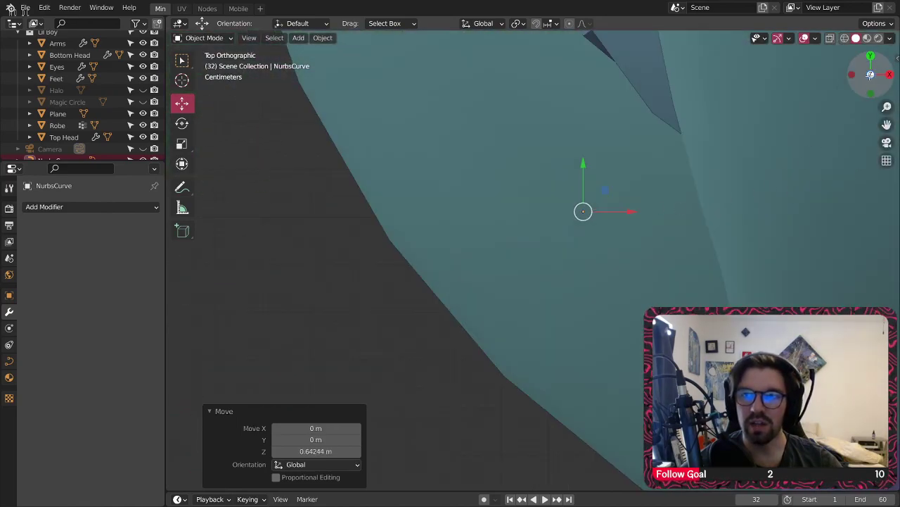
{"action": "left_click", "coordinate": [871, 75]}
{"action": "middle_click_drag", "start_coordinate": [733, 239], "coordinate": [553, 185], "text": "shift"}
{"action": "left_click_drag", "start_coordinate": [423, 178], "coordinate": [494, 201]}
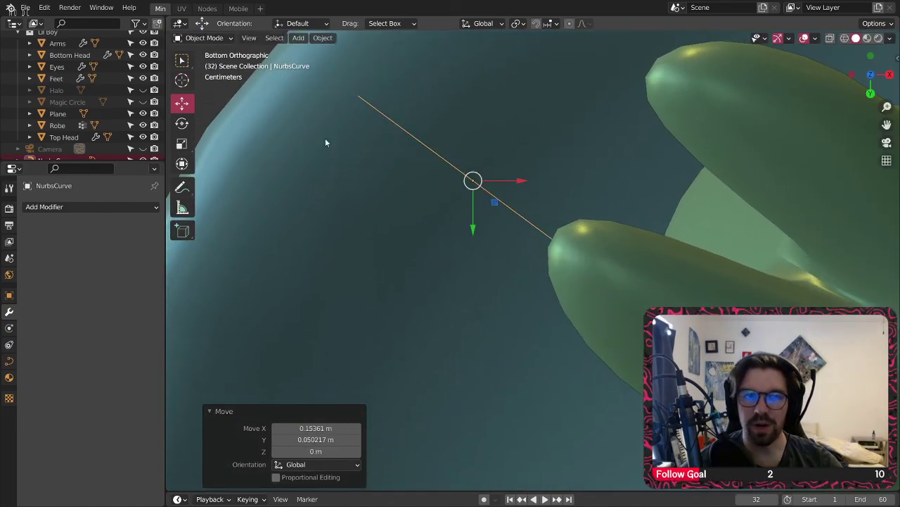
{"action": "left_click", "coordinate": [183, 127]}
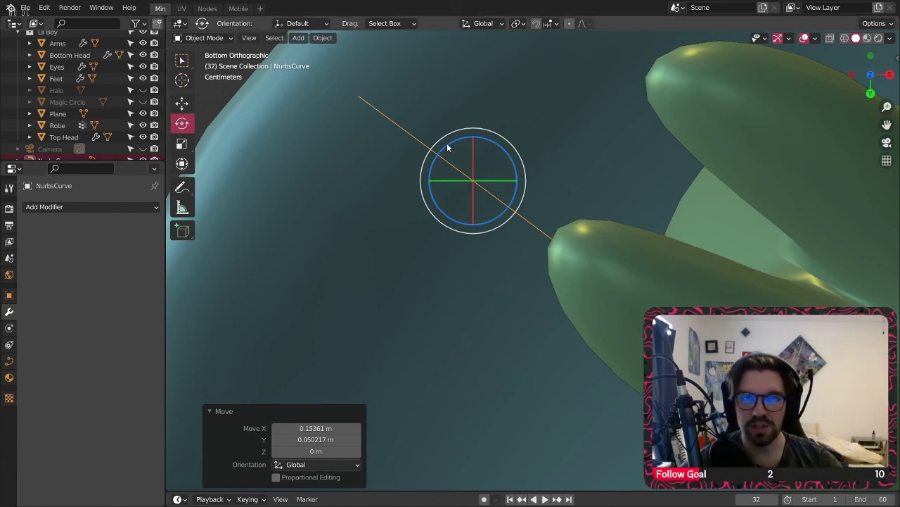
{"action": "left_click_drag", "start_coordinate": [447, 148], "coordinate": [445, 145]}
{"action": "left_click", "coordinate": [180, 103]}
{"action": "left_click_drag", "start_coordinate": [495, 203], "coordinate": [529, 229]}
- Lower the curve about 0.049 m, scale it to 0.54, and raise it about 0.147 m to toe height
{"action": "middle_click_drag", "start_coordinate": [529, 228], "coordinate": [529, 308]}
{"action": "left_click_drag", "start_coordinate": [491, 234], "coordinate": [491, 252]}
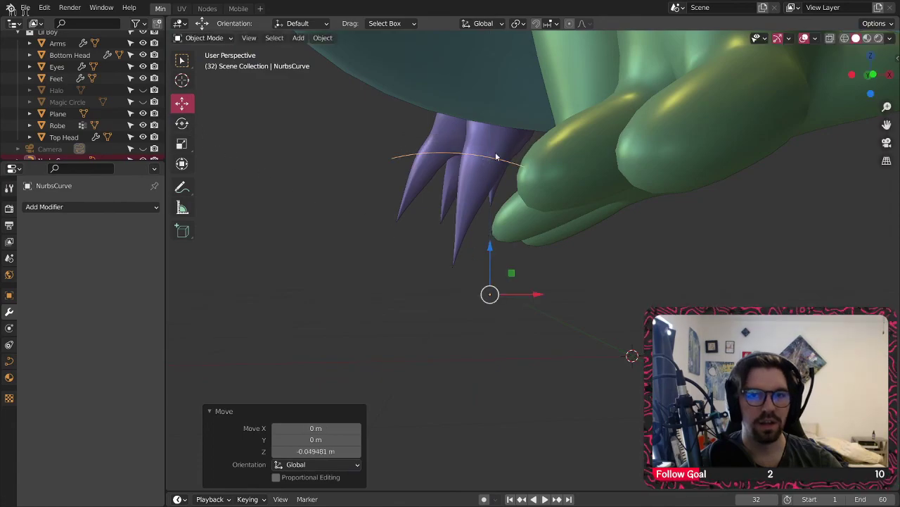
{"action": "key", "text": "s"}
{"action": "left_click", "coordinate": [475, 210]}
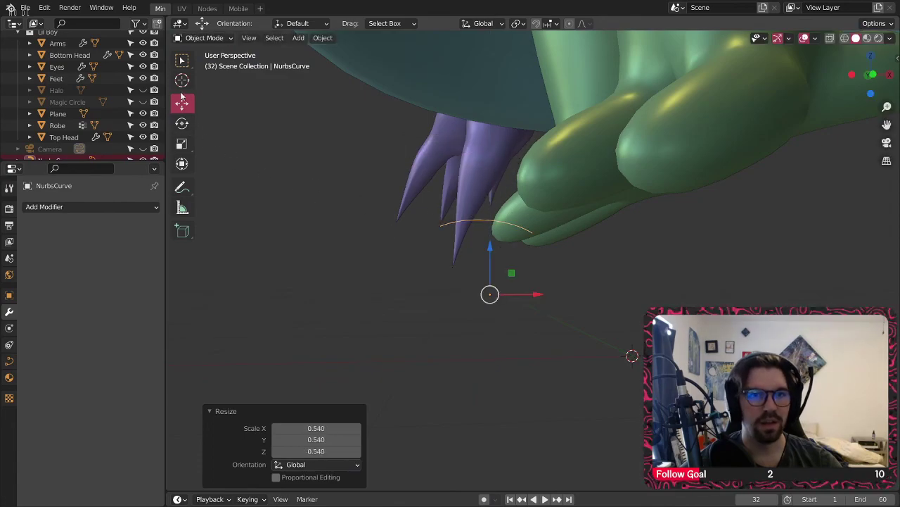
{"action": "left_click_drag", "start_coordinate": [493, 249], "coordinate": [492, 196]}
{"action": "middle_click_drag", "start_coordinate": [461, 159], "coordinate": [477, 189]}
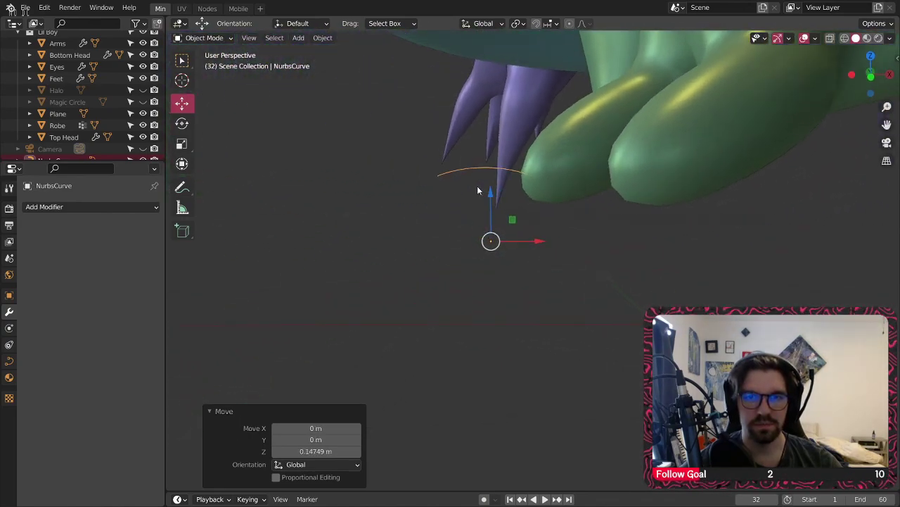
- Shrink the curve further and raise it about 0.063 m along Z
{"action": "key", "text": "s"}
{"action": "left_click", "coordinate": [495, 218]}
{"action": "key", "text": "g"}
{"action": "key", "text": "z"}
{"action": "left_click", "coordinate": [516, 188]}
{"action": "middle_click_drag", "start_coordinate": [529, 202], "coordinate": [554, 208]}
- From the bottom view, move the small curve in X and Y onto the toe tip
{"action": "left_click", "coordinate": [872, 93]}
{"action": "scroll", "coordinate": [547, 238], "scroll_direction": "up", "scroll_amount": 6}
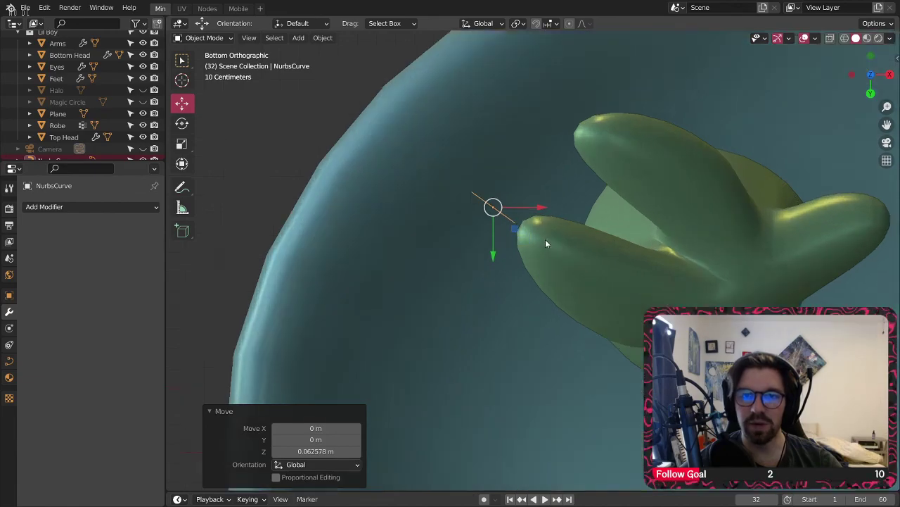
{"action": "left_click_drag", "start_coordinate": [423, 166], "coordinate": [474, 197]}
- Delete the NURBS curve and return to a front perspective view of the feet
{"action": "key", "text": "Delete"}
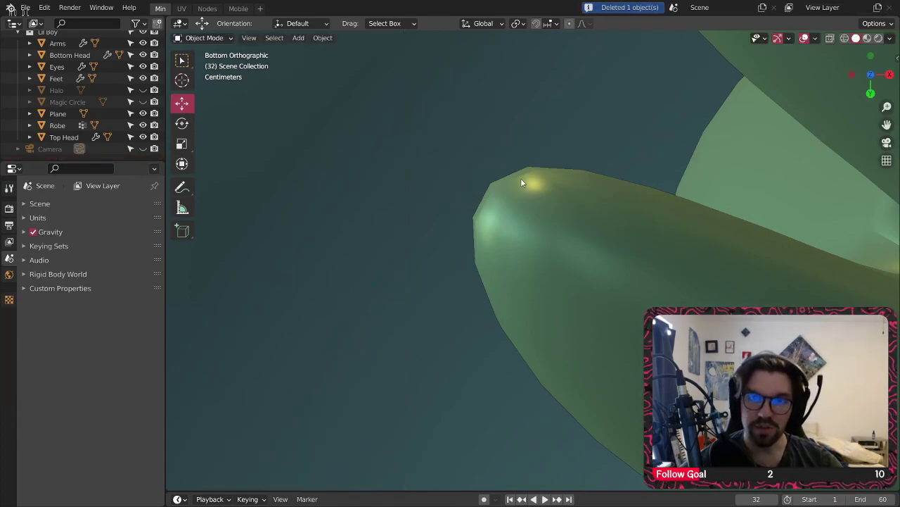
{"action": "scroll", "coordinate": [519, 241], "scroll_direction": "down", "scroll_amount": 5}
{"action": "middle_click_drag", "start_coordinate": [518, 243], "coordinate": [506, 263]}
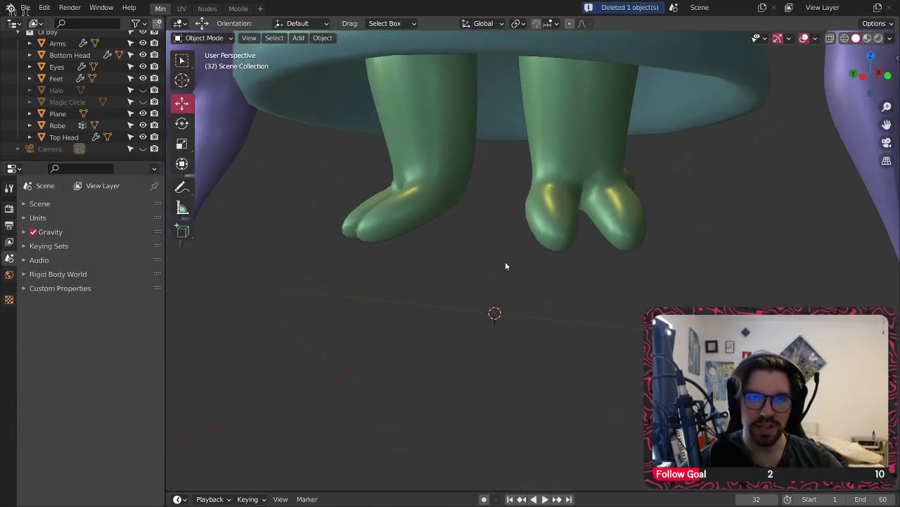
- Add a Bezier curve at the world origin and scale it to about 0.45
{"action": "left_click", "coordinate": [309, 42]}
{"action": "mouse_move", "coordinate": [316, 62]}
{"action": "left_click", "coordinate": [401, 63]}
{"action": "middle_click_drag", "start_coordinate": [469, 208], "coordinate": [512, 266]}
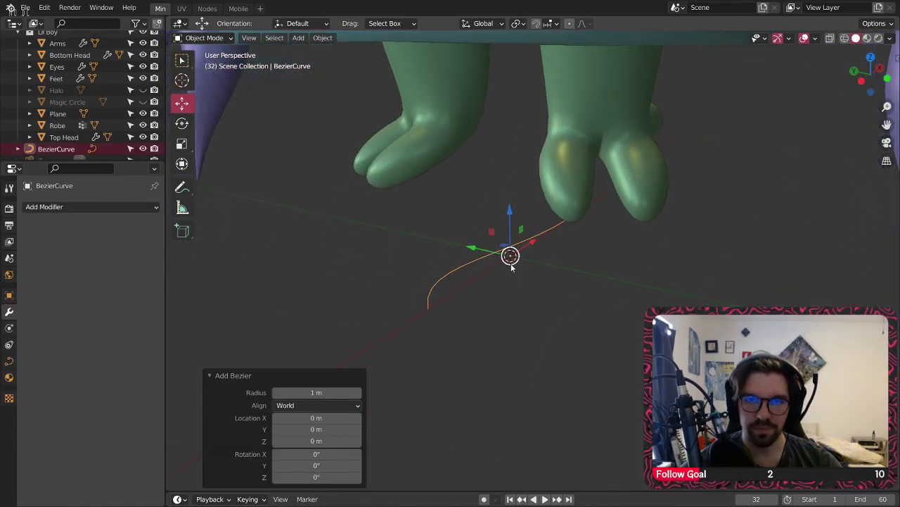
{"action": "key", "text": "s"}
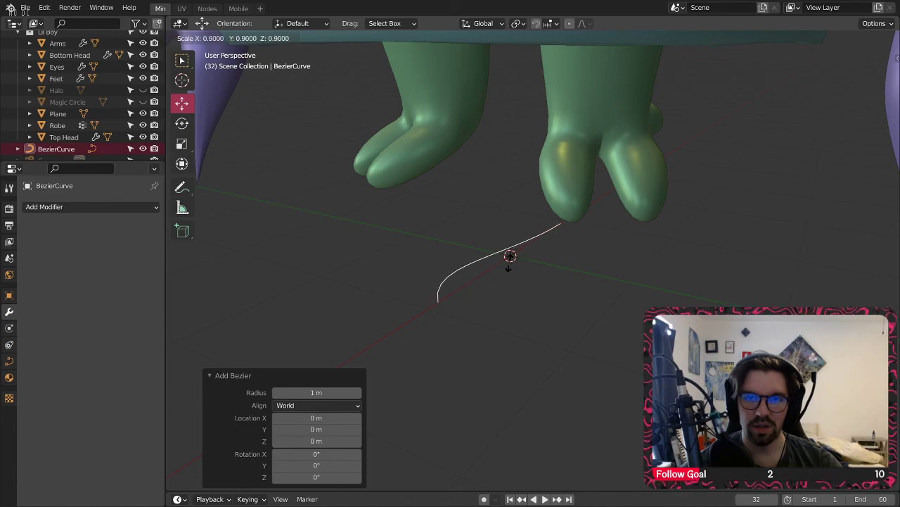
{"action": "left_click", "coordinate": [510, 255]}
- Resize the Bezier curve further, by factors of about 0.68, 0.53 and 1.19, to suit the toe
{"action": "scroll", "coordinate": [509, 255], "scroll_direction": "up", "scroll_amount": 4}
{"action": "key", "text": "s"}
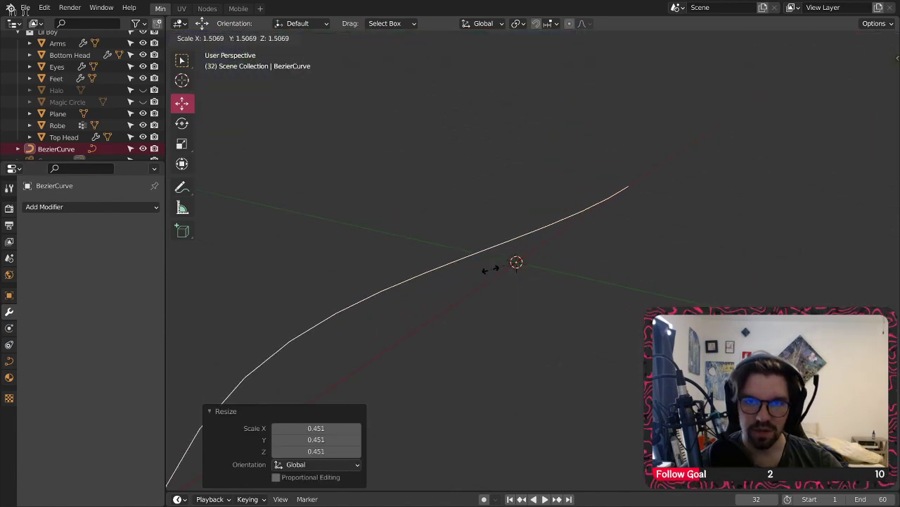
{"action": "left_click", "coordinate": [508, 251]}
{"action": "key", "text": "s"}
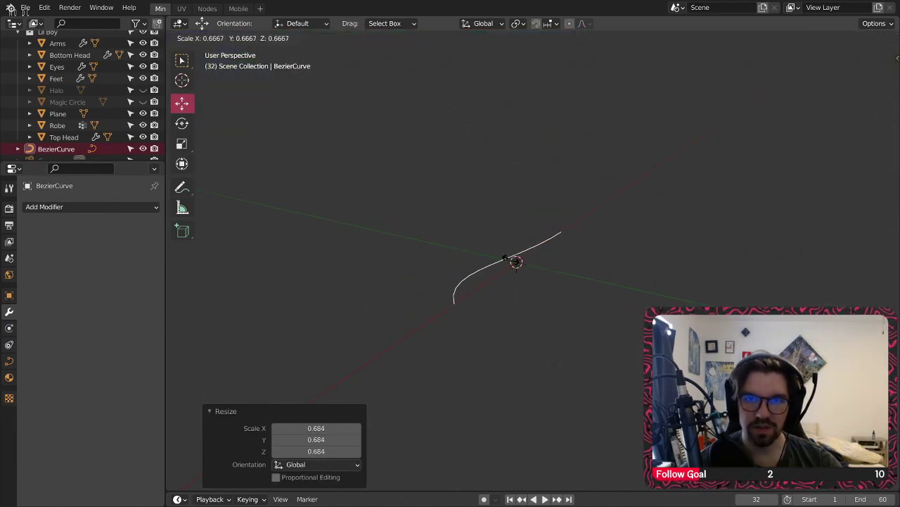
{"action": "left_click", "coordinate": [505, 259]}
{"action": "scroll", "coordinate": [505, 260], "scroll_direction": "up", "scroll_amount": 1}
{"action": "key", "text": "s"}
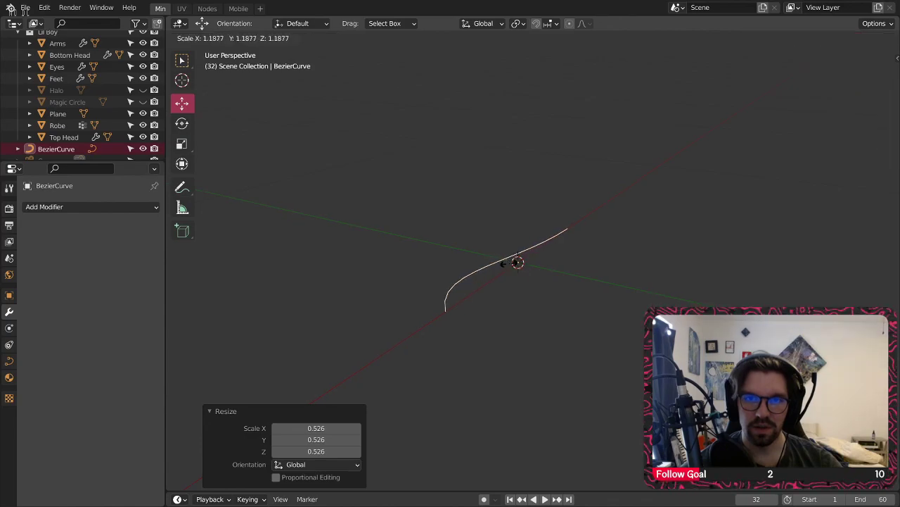
{"action": "left_click", "coordinate": [502, 263]}
{"action": "scroll", "coordinate": [502, 263], "scroll_direction": "down", "scroll_amount": 5}
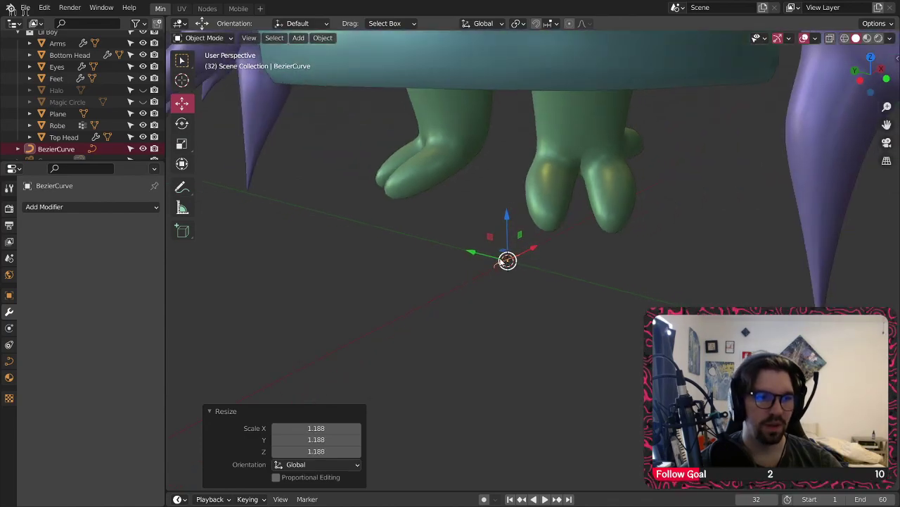
- Raise the curve along Z and move it about 0.71 m in negative X towards the toe
{"action": "scroll", "coordinate": [504, 261], "scroll_direction": "up", "scroll_amount": 4}
{"action": "key", "text": "g"}
{"action": "key", "text": "z"}
{"action": "left_click_drag", "start_coordinate": [526, 134], "coordinate": [529, 119]}
{"action": "middle_click_drag", "start_coordinate": [530, 126], "coordinate": [577, 129]}
{"action": "left_click_drag", "start_coordinate": [480, 156], "coordinate": [635, 173]}
{"action": "middle_click_drag", "start_coordinate": [642, 175], "coordinate": [674, 147]}
{"action": "left_click_drag", "start_coordinate": [705, 143], "coordinate": [572, 180]}
{"action": "scroll", "coordinate": [573, 181], "scroll_direction": "up", "scroll_amount": 4}
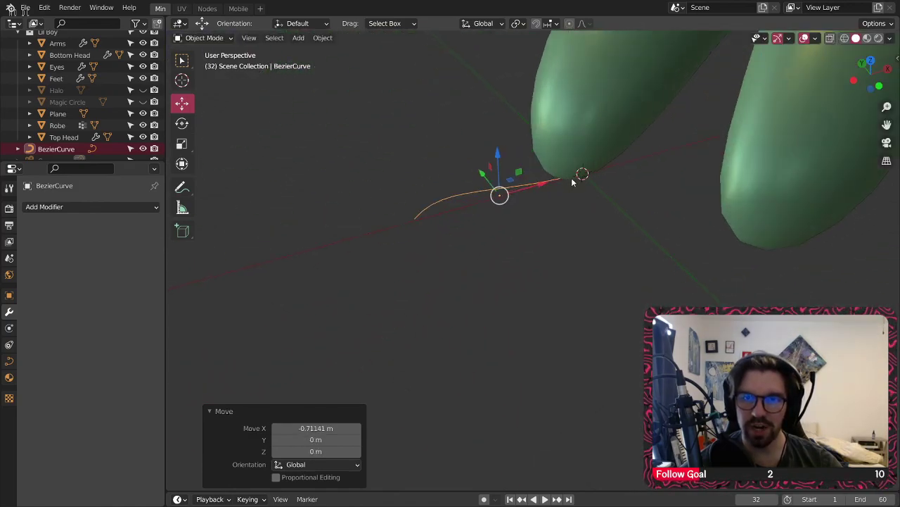
- Raise the curve about 0.1 m, and from the bottom view shift it about 0.04 m in X and -0.09 m in Y
{"action": "middle_click_drag", "start_coordinate": [573, 182], "coordinate": [566, 169]}
{"action": "left_click_drag", "start_coordinate": [501, 144], "coordinate": [499, 97]}
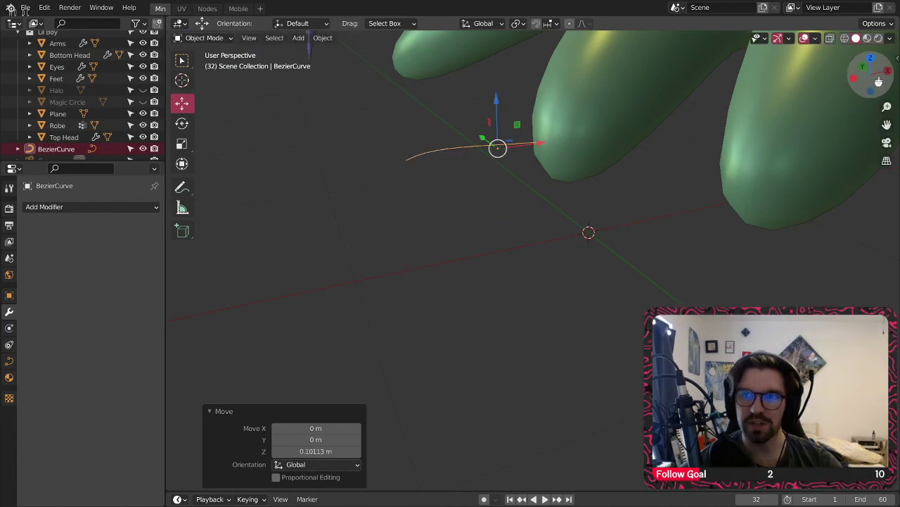
{"action": "left_click", "coordinate": [870, 92]}
{"action": "scroll", "coordinate": [527, 154], "scroll_direction": "up", "scroll_amount": 3}
{"action": "left_click_drag", "start_coordinate": [516, 204], "coordinate": [539, 143]}
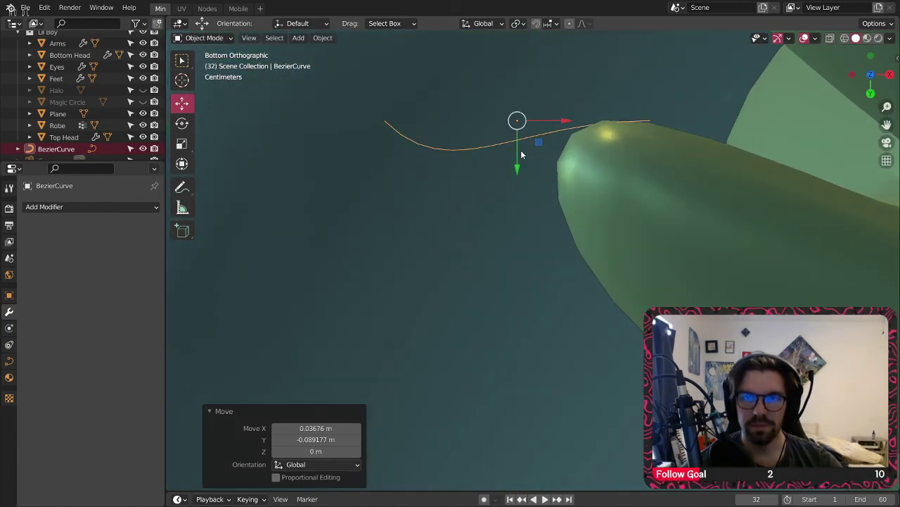
- Rotate the curve 90° about X and about 30.4° about Z to point along the toe
{"action": "left_click", "coordinate": [182, 123]}
{"action": "left_click_drag", "start_coordinate": [517, 103], "coordinate": [517, 128]}
{"action": "left_click", "coordinate": [309, 439]}
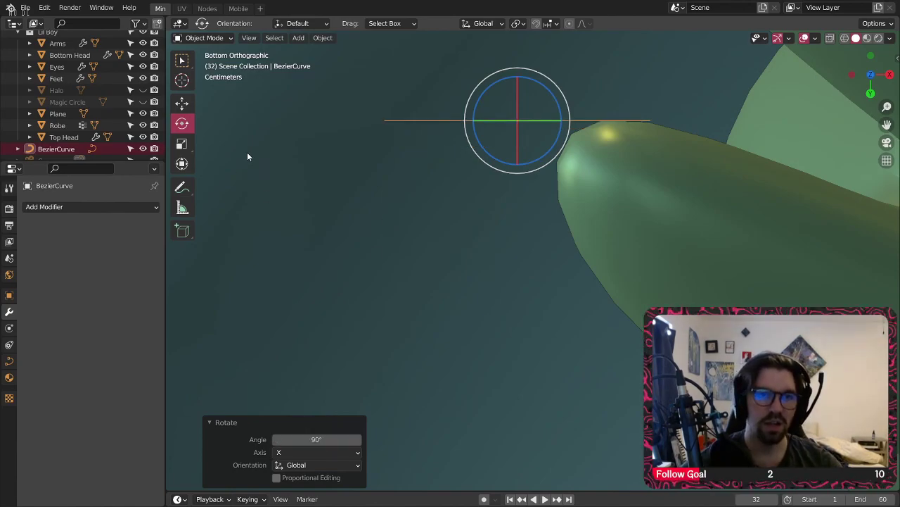
{"action": "left_click_drag", "start_coordinate": [481, 92], "coordinate": [504, 87]}
{"action": "middle_click_drag", "start_coordinate": [505, 87], "coordinate": [513, 123], "text": "shift"}
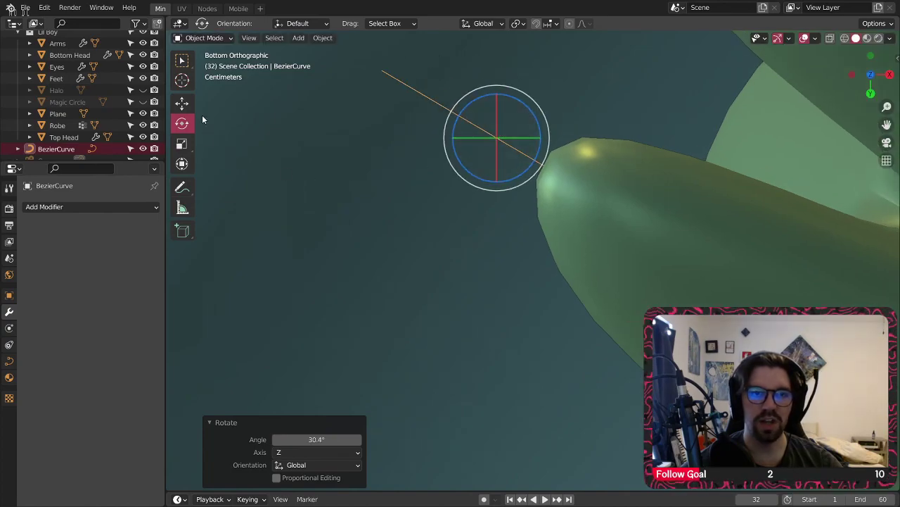
- Move the curve in X and Y so its inner end meets the toe tip
{"action": "left_click", "coordinate": [181, 102]}
{"action": "left_click_drag", "start_coordinate": [520, 161], "coordinate": [559, 177]}
{"action": "middle_click_drag", "start_coordinate": [535, 159], "coordinate": [489, 199]}
{"action": "scroll", "coordinate": [540, 192], "scroll_direction": "down", "scroll_amount": 12}
{"action": "scroll", "coordinate": [532, 187], "scroll_direction": "up", "scroll_amount": 10}
- Rotate the curve 180° about the X axis so its outer bend arches upward
{"action": "left_click", "coordinate": [182, 124]}
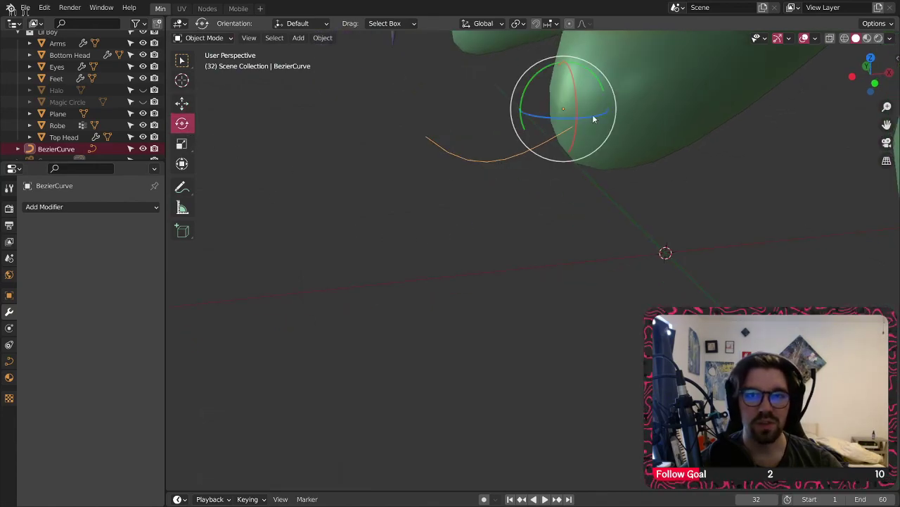
{"action": "left_click_drag", "start_coordinate": [583, 105], "coordinate": [580, 209]}
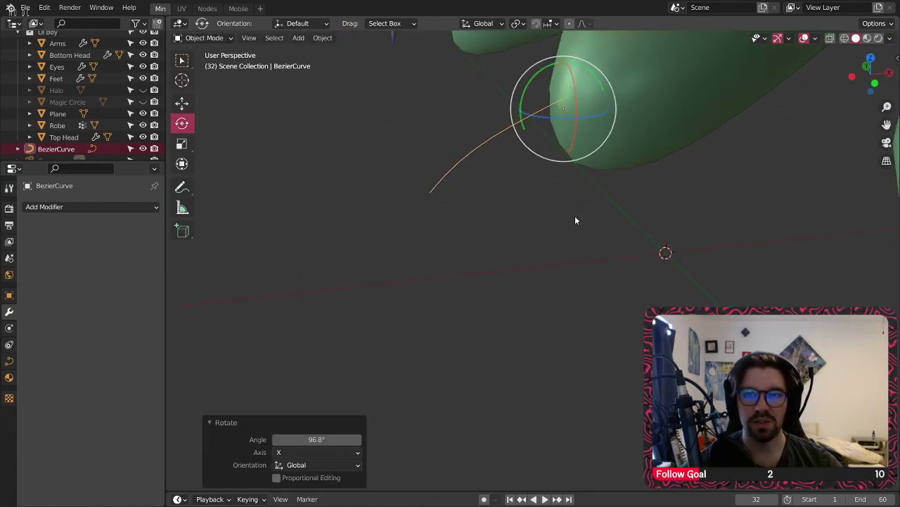
{"action": "left_click", "coordinate": [318, 439]}
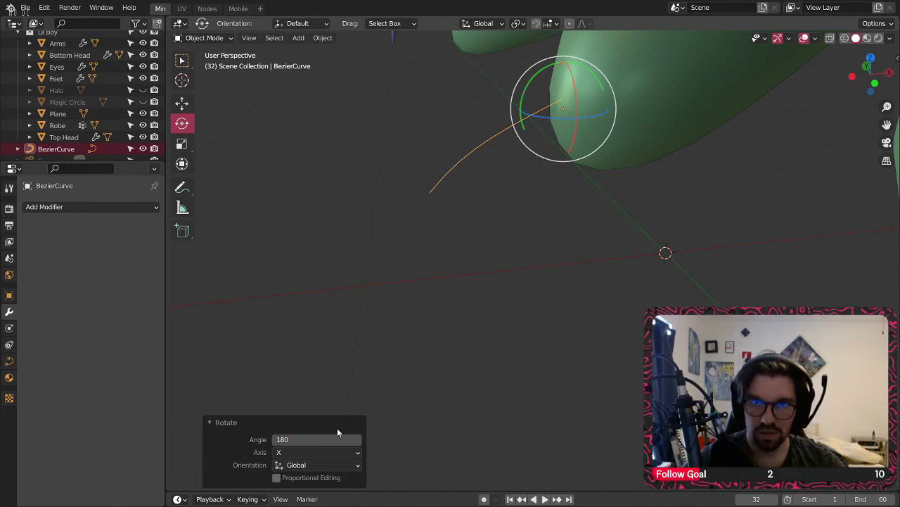
{"action": "middle_click_drag", "start_coordinate": [523, 158], "coordinate": [556, 159]}
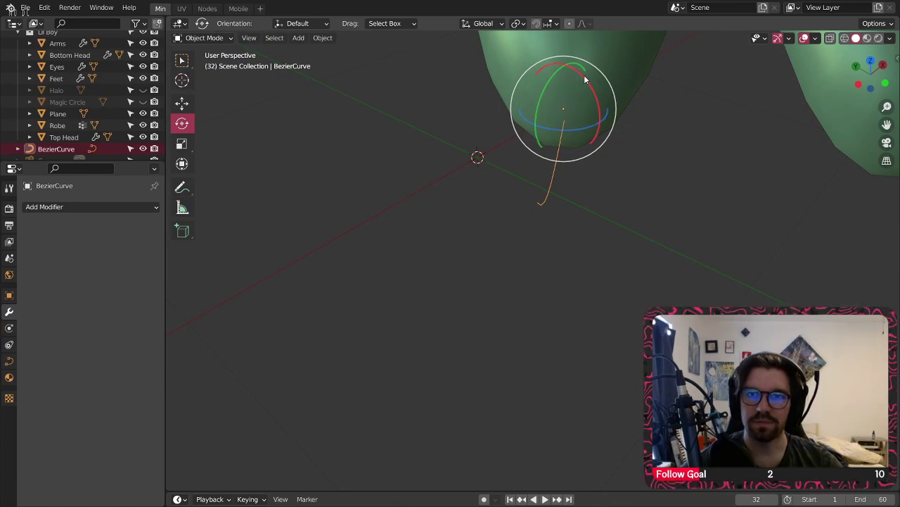
{"action": "left_click_drag", "start_coordinate": [586, 79], "coordinate": [366, 382]}
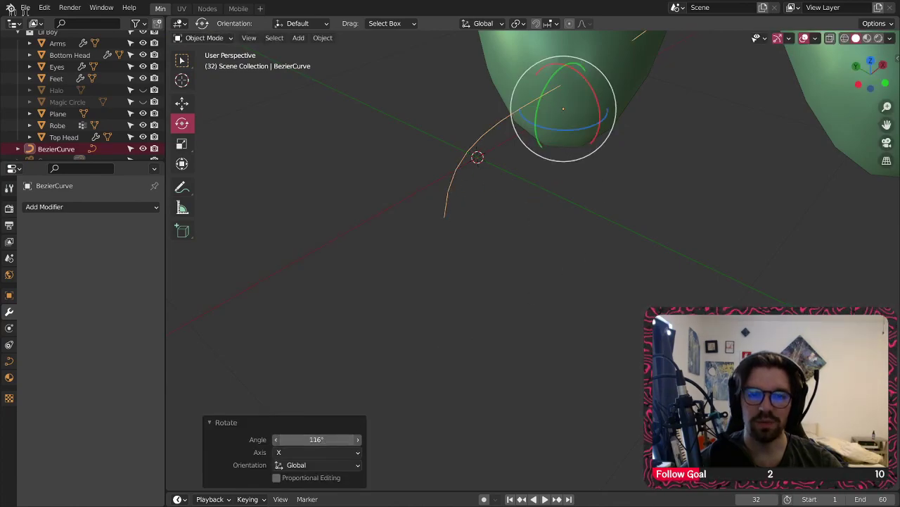
{"action": "left_click", "coordinate": [324, 440]}
{"action": "key", "text": "Return"}
- Turn the curve -90° about the Z axis
{"action": "middle_click_drag", "start_coordinate": [597, 128], "coordinate": [553, 124]}
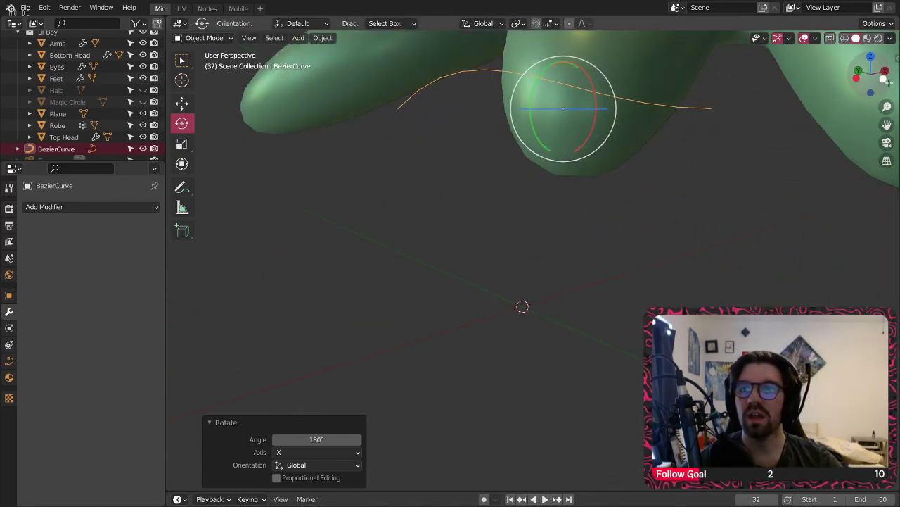
{"action": "left_click_drag", "start_coordinate": [552, 113], "coordinate": [497, 361]}
{"action": "left_click", "coordinate": [325, 438]}
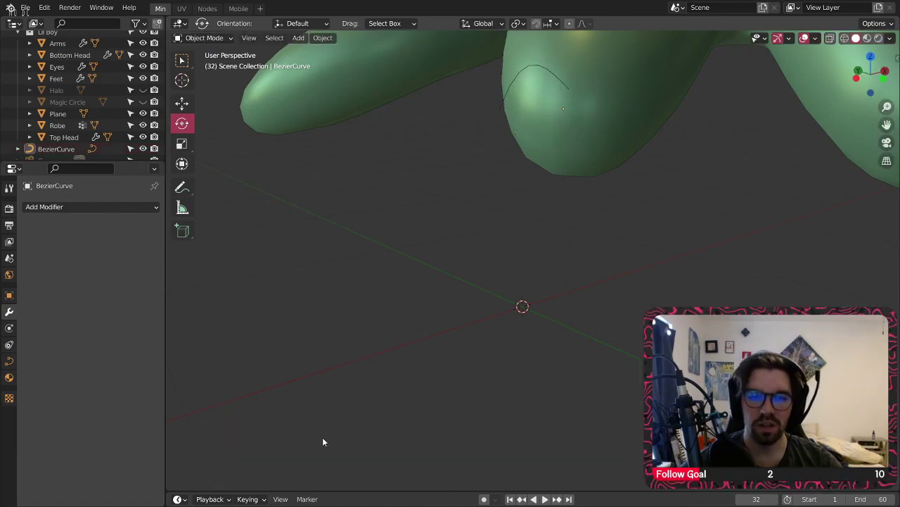
{"action": "left_click", "coordinate": [521, 98]}
{"action": "left_click_drag", "start_coordinate": [551, 111], "coordinate": [547, 193]}
{"action": "left_click", "coordinate": [310, 439]}
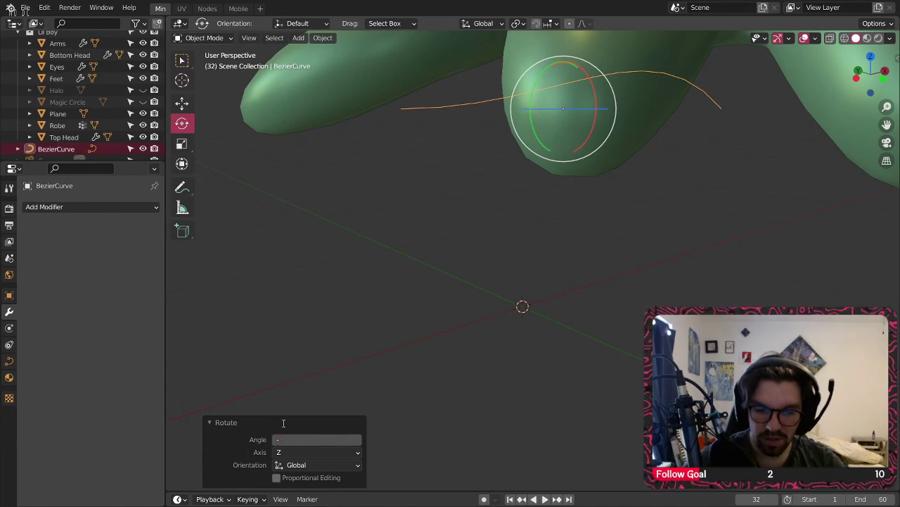
{"action": "type", "text": "-90"}
{"action": "key", "text": "Return"}
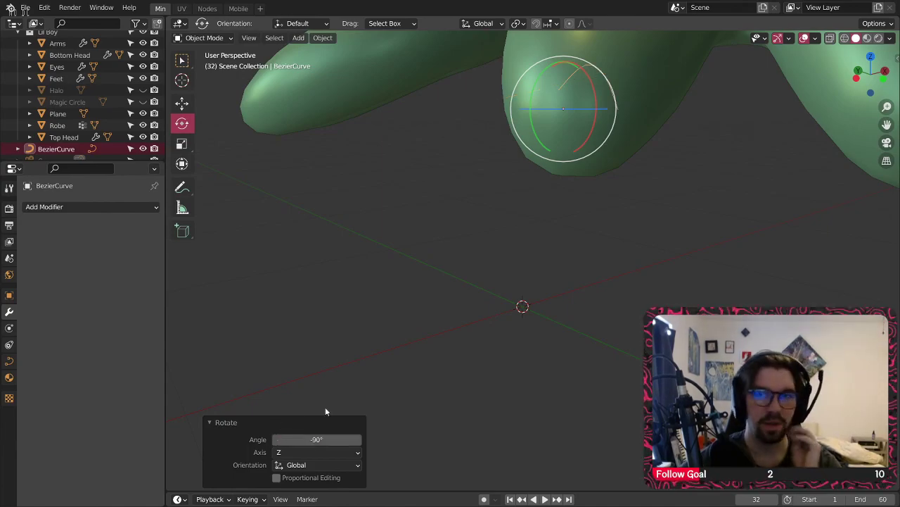
- From the bottom view, rotate the curve about -28.3° about Z to line up with the toe
{"action": "middle_click_drag", "start_coordinate": [542, 161], "coordinate": [550, 432]}
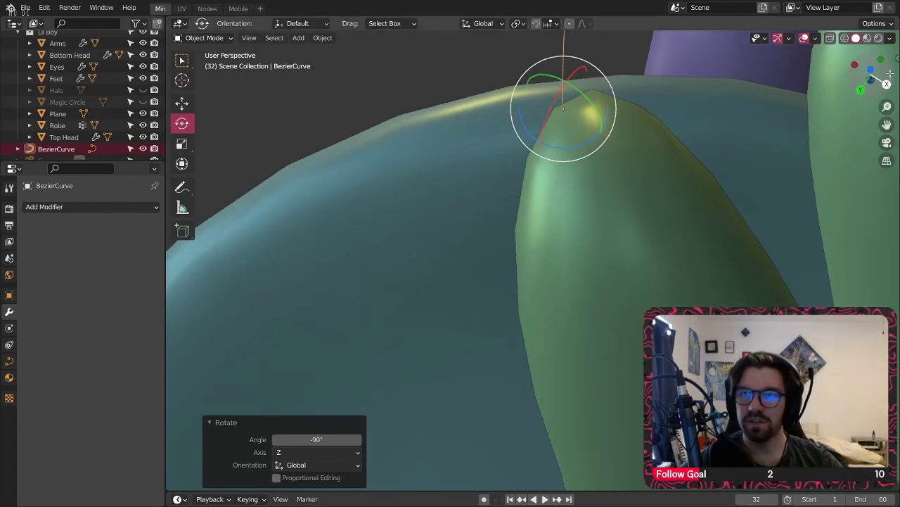
{"action": "left_click", "coordinate": [870, 71]}
{"action": "middle_click_drag", "start_coordinate": [560, 161], "coordinate": [517, 184], "text": "shift"}
{"action": "scroll", "coordinate": [517, 181], "scroll_direction": "down", "scroll_amount": 1}
{"action": "middle_click_drag", "start_coordinate": [516, 126], "coordinate": [507, 142], "text": "shift"}
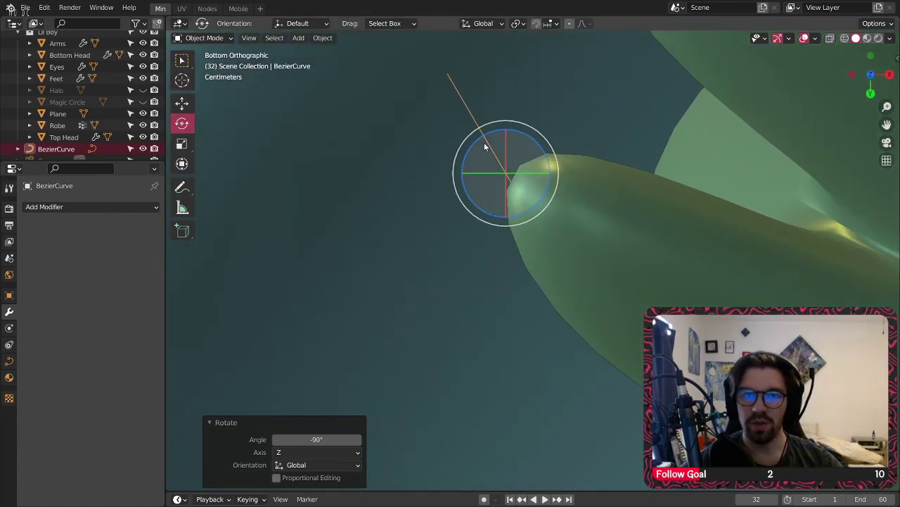
{"action": "scroll", "coordinate": [484, 143], "scroll_direction": "up", "scroll_amount": 3}
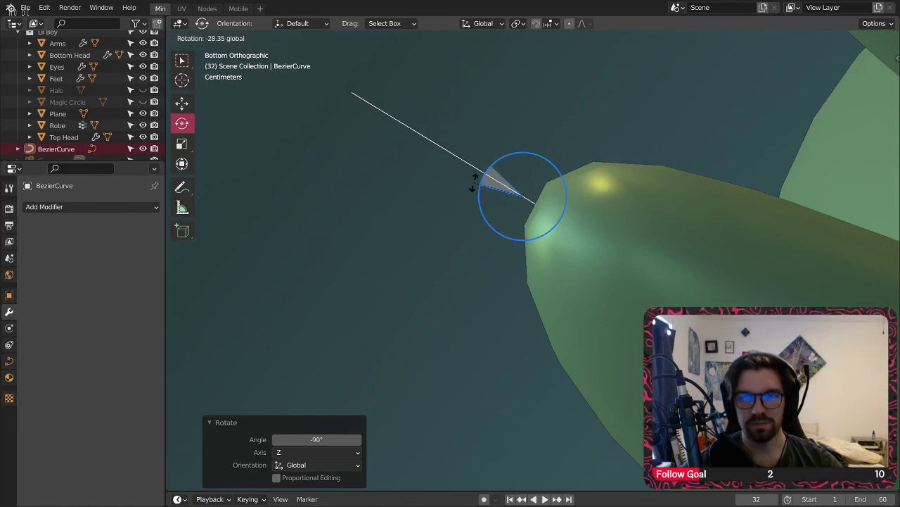
{"action": "left_click", "coordinate": [473, 183]}
- Move the curve in X and Y into the tip of the toe
{"action": "left_click", "coordinate": [182, 104]}
{"action": "key", "text": "g"}
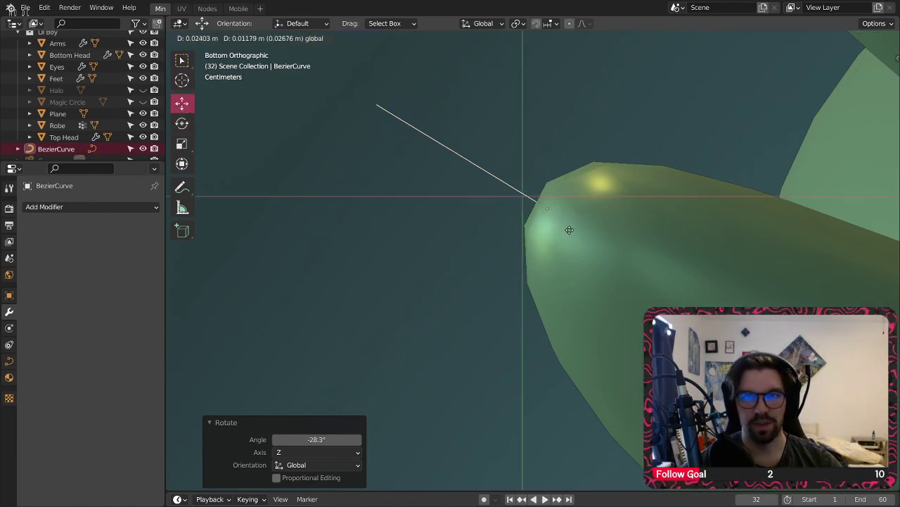
{"action": "left_click", "coordinate": [587, 243]}
{"action": "middle_click_drag", "start_coordinate": [586, 244], "coordinate": [523, 229]}
{"action": "scroll", "coordinate": [553, 258], "scroll_direction": "down", "scroll_amount": 5}
- Fine-tune the curve's placement so its visible half emerges from the toe tip like a claw
{"action": "left_click_drag", "start_coordinate": [607, 177], "coordinate": [597, 210]}
{"action": "middle_click_drag", "start_coordinate": [596, 210], "coordinate": [614, 275]}
{"action": "left_click_drag", "start_coordinate": [589, 249], "coordinate": [575, 245]}
{"action": "left_click", "coordinate": [661, 300]}
{"action": "scroll", "coordinate": [660, 299], "scroll_direction": "down", "scroll_amount": 5}
{"action": "middle_click_drag", "start_coordinate": [661, 300], "coordinate": [612, 283]}
{"action": "middle_click_drag", "start_coordinate": [522, 319], "coordinate": [551, 294]}
{"action": "middle_click_drag", "start_coordinate": [648, 281], "coordinate": [486, 321]}
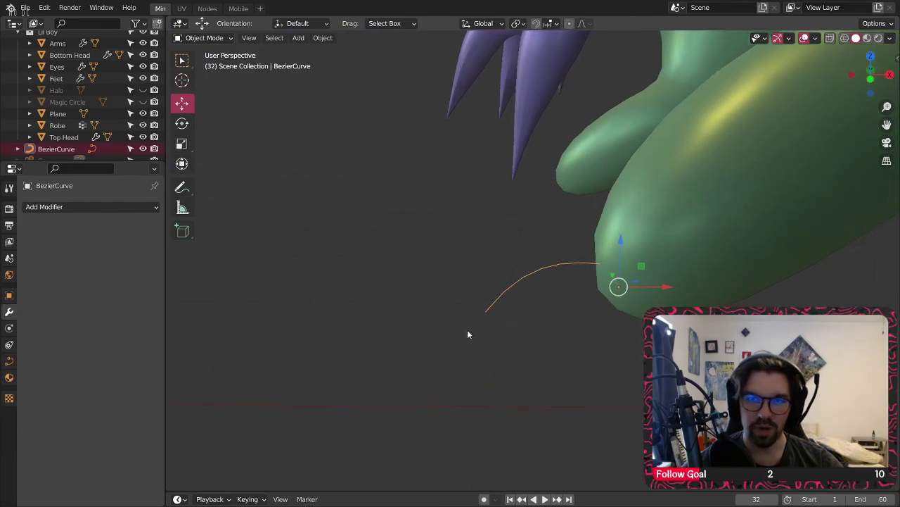
- Thicken the Bezier curve into a tube with a round bevel depth of 0.1 m
{"action": "left_click", "coordinate": [9, 360]}
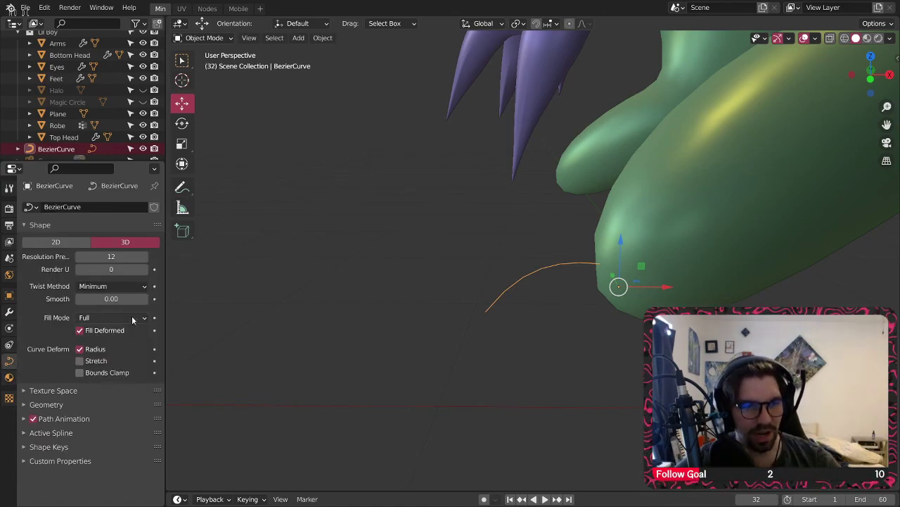
{"action": "left_click", "coordinate": [22, 409]}
{"action": "scroll", "coordinate": [114, 415], "scroll_direction": "down", "scroll_amount": 3}
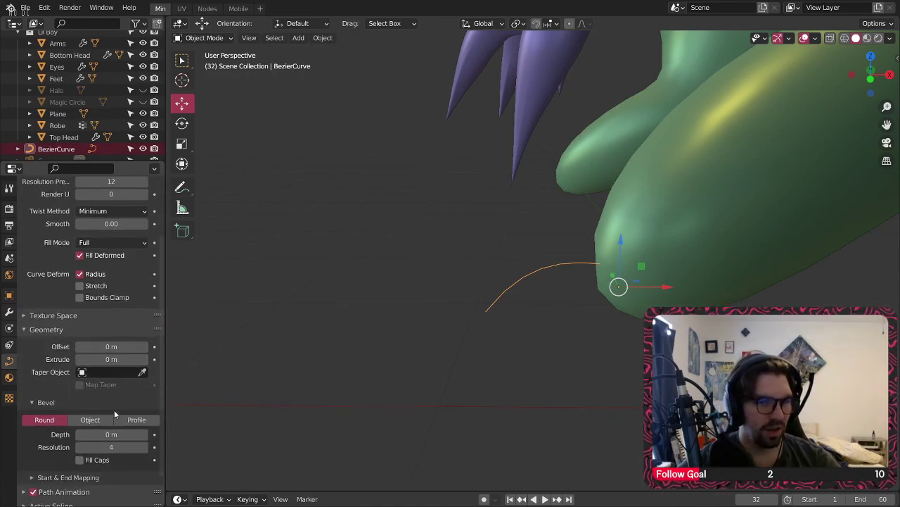
{"action": "left_click", "coordinate": [111, 434]}
{"action": "type", "text": "0.1"}
{"action": "key", "text": "Return"}
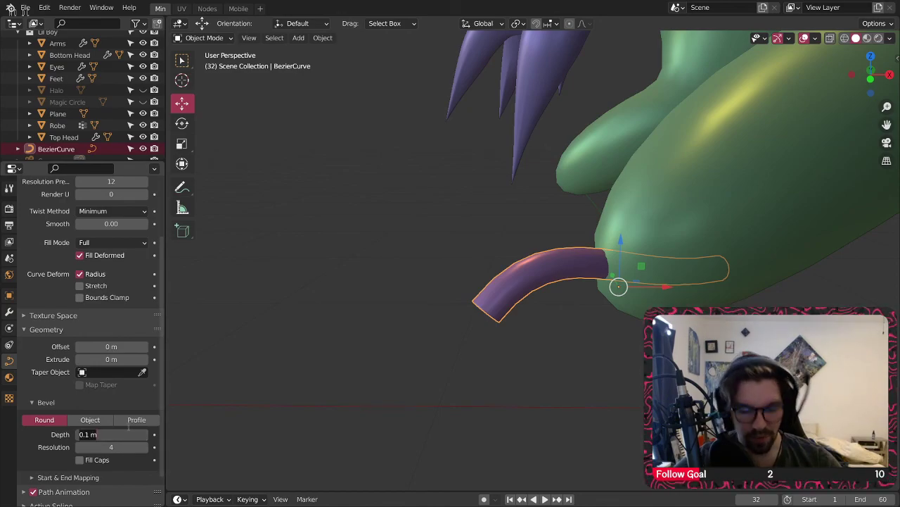
- Try a bevel depth of 0.15 m on the curve and restore 0.1 m
{"action": "key", "text": "Return"}
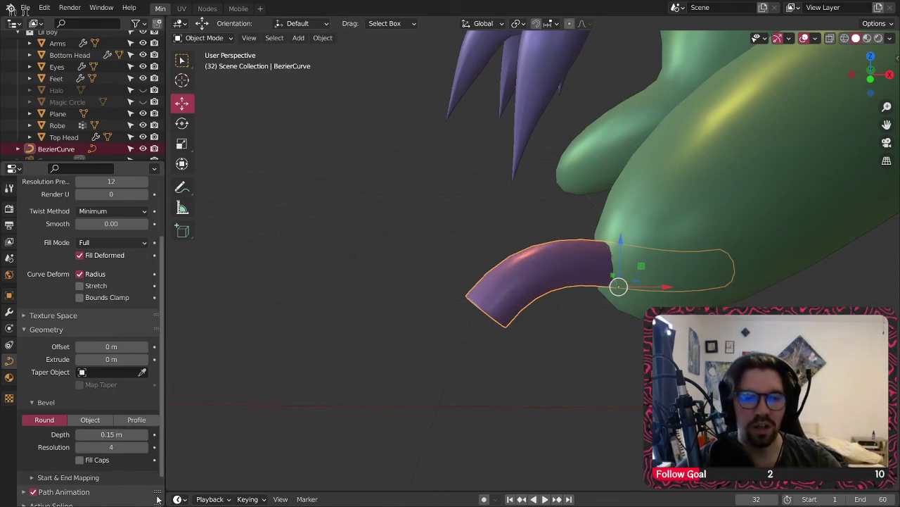
{"action": "type", "text": "0.1"}
{"action": "key", "text": "Return"}
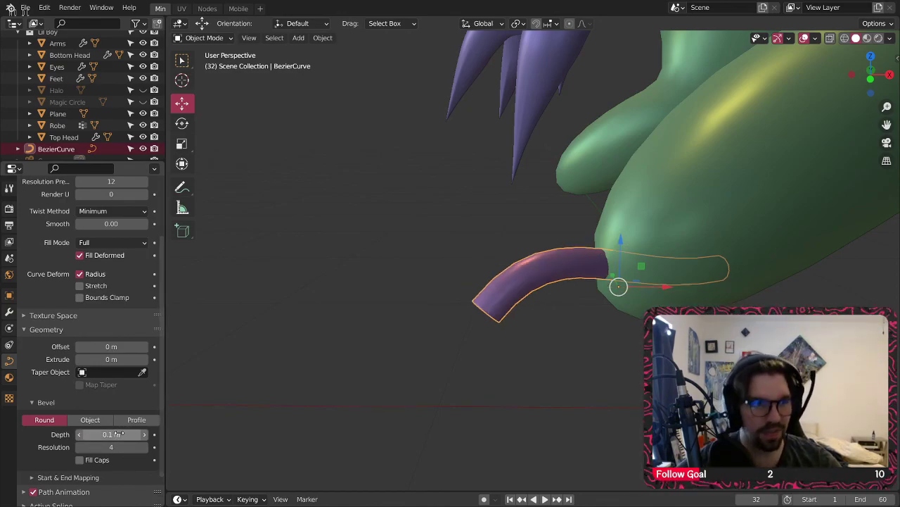
- Switch the tube-shaped Bezier curve to Edit Mode and view its control points at the open end
{"action": "mouse_move", "coordinate": [478, 296]}
{"action": "middle_mouse_down"}
{"action": "mouse_move", "coordinate": [551, 270]}
{"action": "mouse_move", "coordinate": [491, 281]}
{"action": "mouse_move", "coordinate": [468, 297]}
{"action": "middle_mouse_up"}
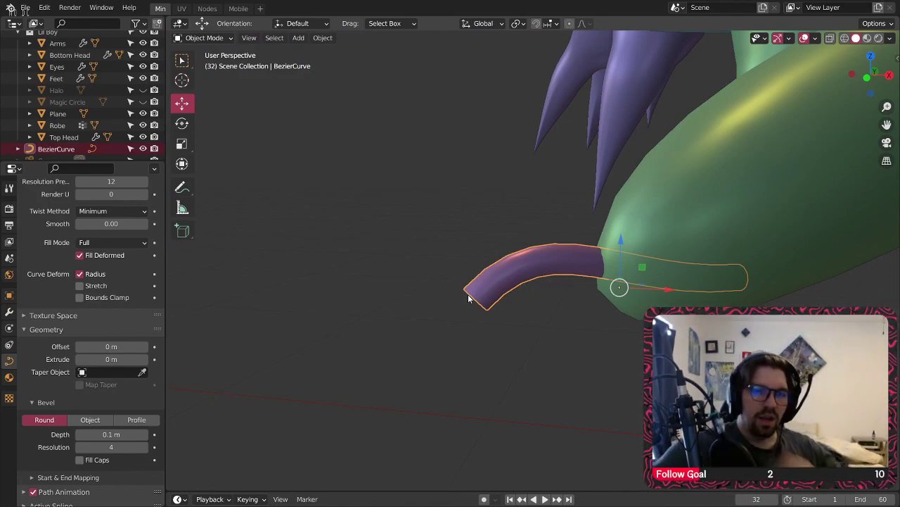
{"action": "middle_click_drag", "start_coordinate": [411, 210], "coordinate": [551, 319]}
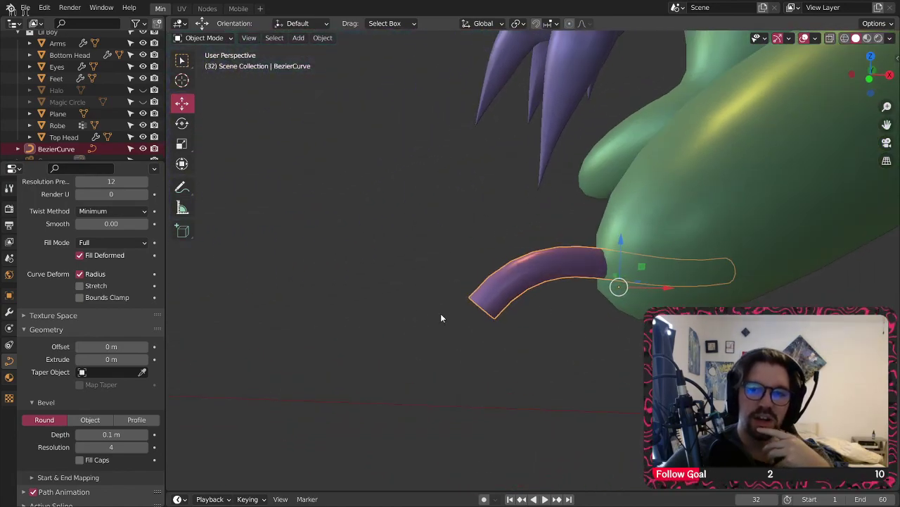
{"action": "middle_click_drag", "start_coordinate": [453, 313], "coordinate": [429, 295]}
{"action": "left_click", "coordinate": [222, 38]}
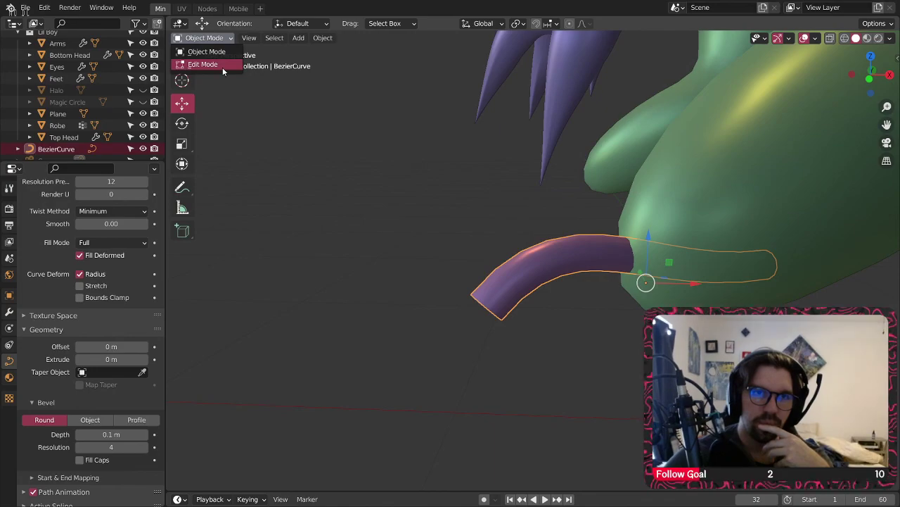
{"action": "left_click", "coordinate": [222, 65]}
{"action": "middle_click_drag", "start_coordinate": [481, 317], "coordinate": [521, 322]}
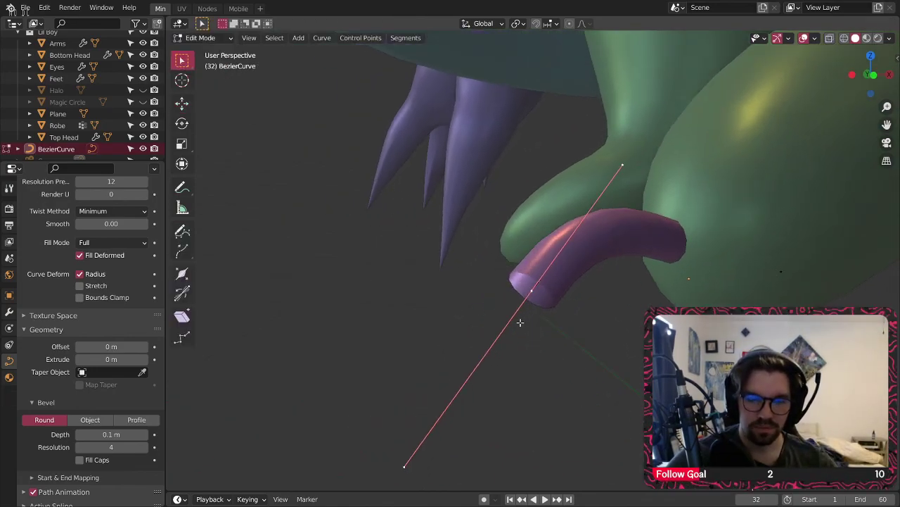
{"action": "right_click", "coordinate": [659, 105]}
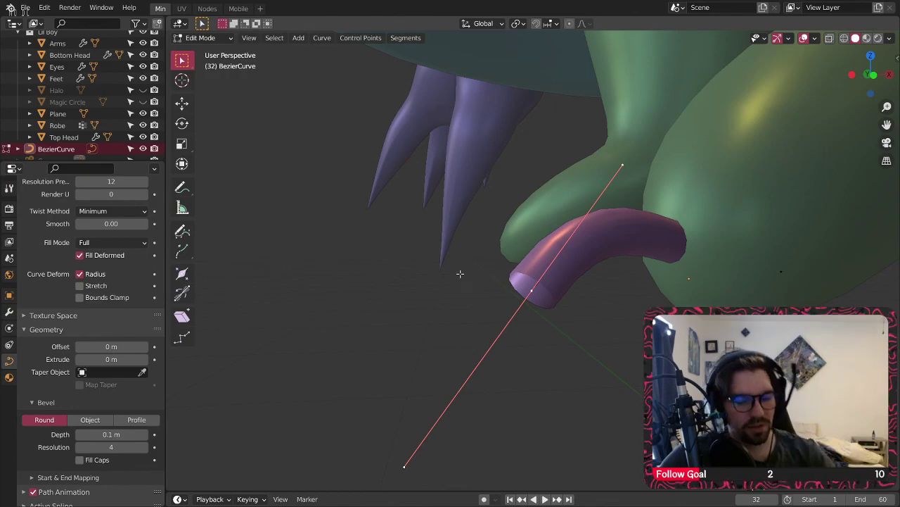
- Shrink the radius at the Bezier curve's tip control point to 0 so the tube tapers to a sharp claw point
{"action": "middle_click_drag", "start_coordinate": [508, 289], "coordinate": [548, 394]}
{"action": "middle_click_drag", "start_coordinate": [480, 292], "coordinate": [535, 277]}
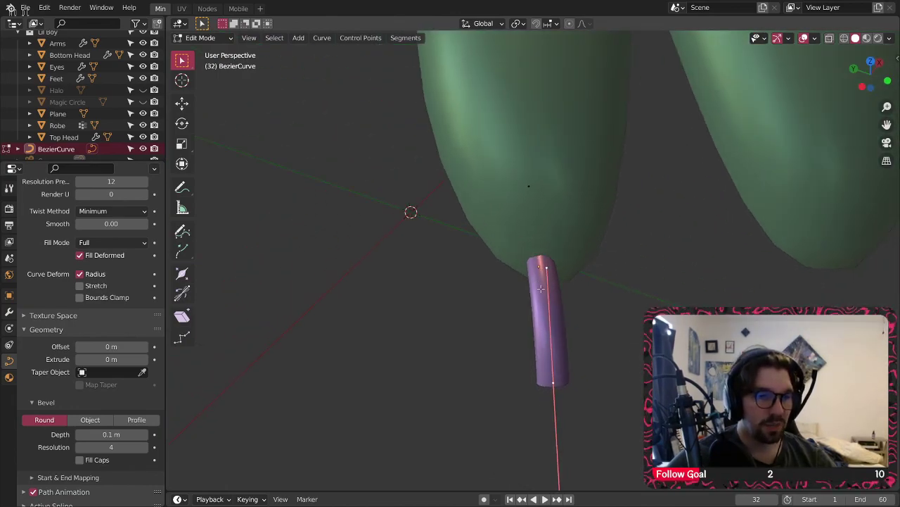
{"action": "key", "text": "alt+s"}
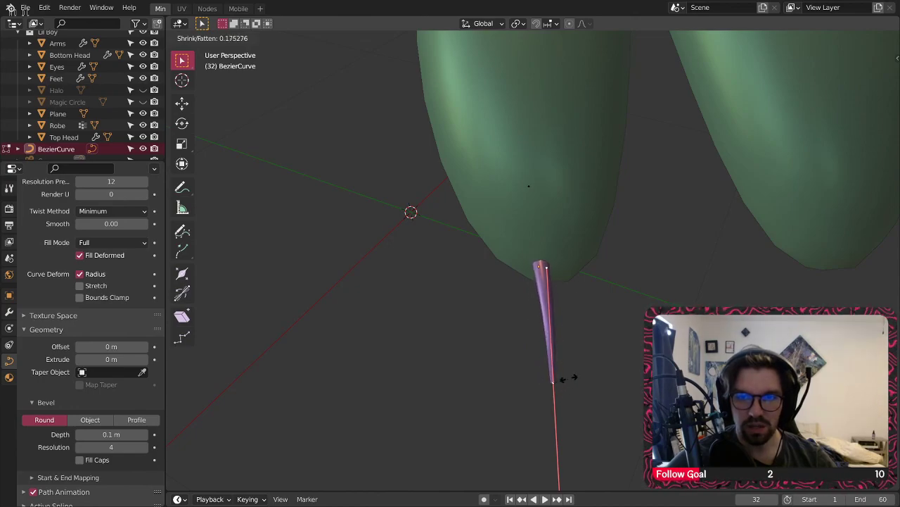
{"action": "left_click", "coordinate": [552, 411]}
{"action": "middle_click_drag", "start_coordinate": [452, 434], "coordinate": [492, 366]}
{"action": "left_click", "coordinate": [331, 404]}
{"action": "type", "text": "0"}
{"action": "key", "text": "Return"}
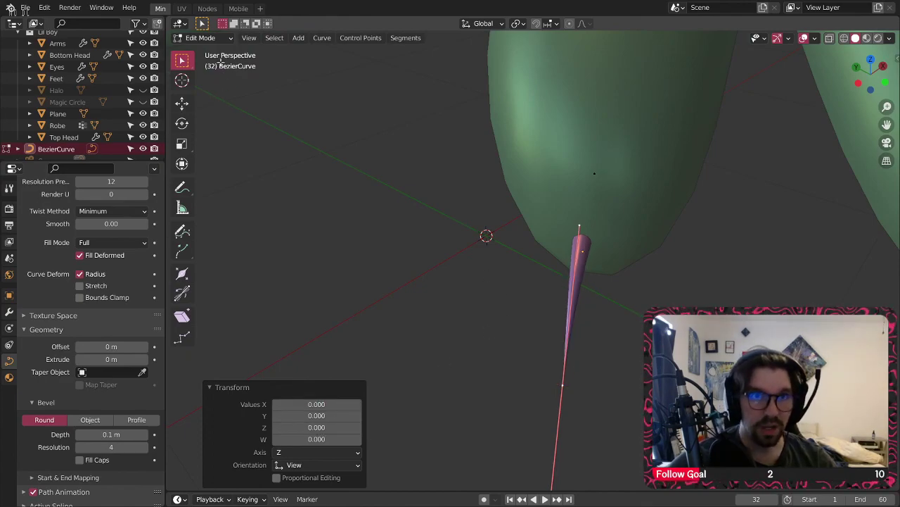
- Switch to Object Mode and try rotating the claw -40.2° about the global Y axis
{"action": "left_click", "coordinate": [201, 37]}
{"action": "left_click", "coordinate": [204, 49]}
{"action": "middle_click_drag", "start_coordinate": [508, 331], "coordinate": [261, 225]}
{"action": "scroll", "coordinate": [538, 298], "scroll_direction": "up", "scroll_amount": 5}
{"action": "left_click", "coordinate": [535, 315]}
{"action": "left_click", "coordinate": [184, 123]}
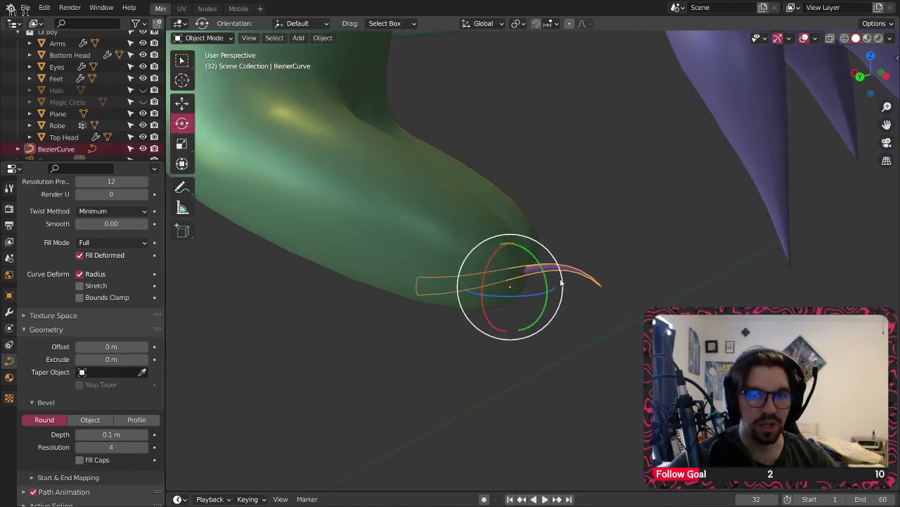
{"action": "middle_click_drag", "start_coordinate": [547, 260], "coordinate": [493, 310]}
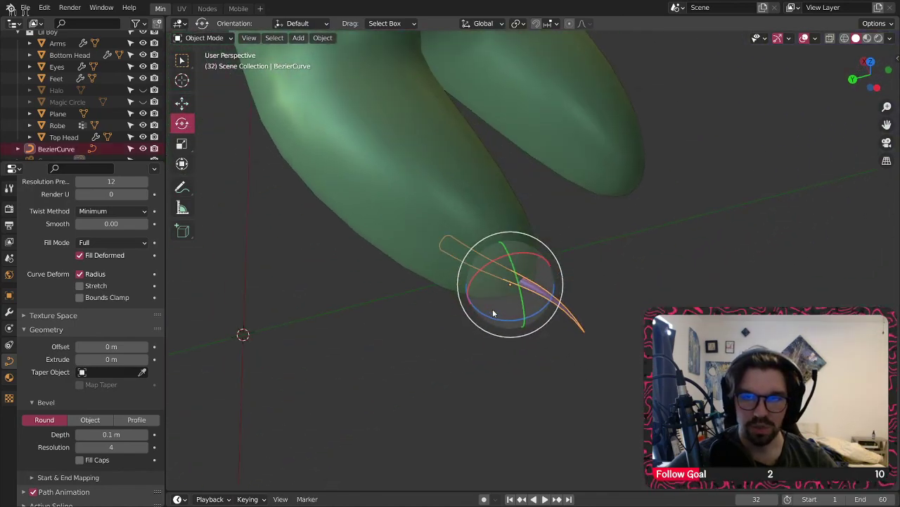
{"action": "left_click_drag", "start_coordinate": [519, 280], "coordinate": [520, 294]}
{"action": "middle_click_drag", "start_coordinate": [521, 294], "coordinate": [494, 308]}
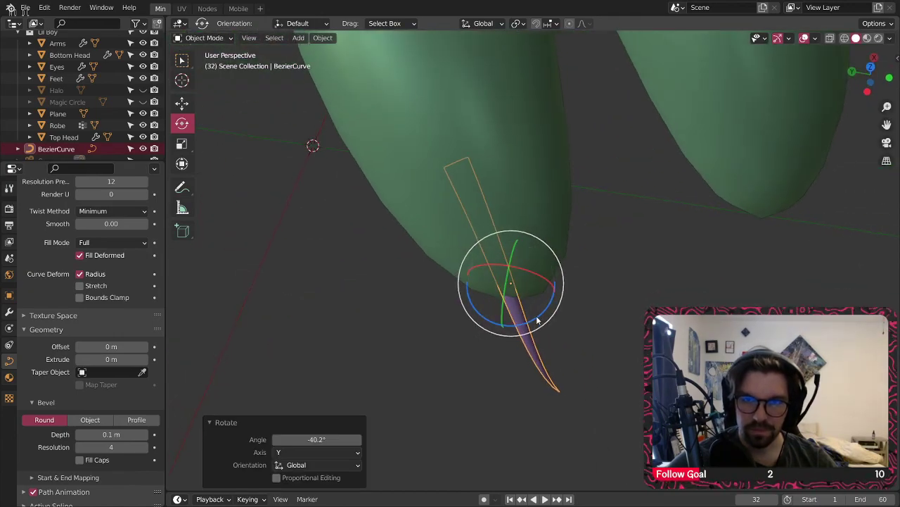
- Try further rotations of the claw to line it up with the toe, including -5.63° about the global Z axis
{"action": "left_click_drag", "start_coordinate": [528, 272], "coordinate": [539, 275]}
{"action": "middle_click_drag", "start_coordinate": [539, 275], "coordinate": [510, 204]}
{"action": "mouse_move", "coordinate": [506, 296]}
{"action": "middle_mouse_down"}
{"action": "mouse_move", "coordinate": [521, 284]}
{"action": "mouse_move", "coordinate": [508, 288]}
{"action": "middle_mouse_up"}
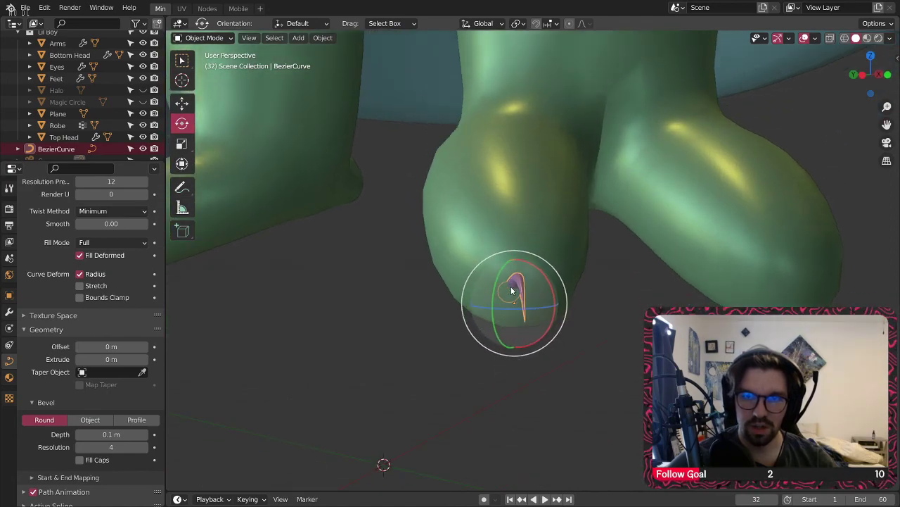
{"action": "left_click_drag", "start_coordinate": [497, 288], "coordinate": [497, 290]}
{"action": "left_click_drag", "start_coordinate": [534, 268], "coordinate": [524, 304]}
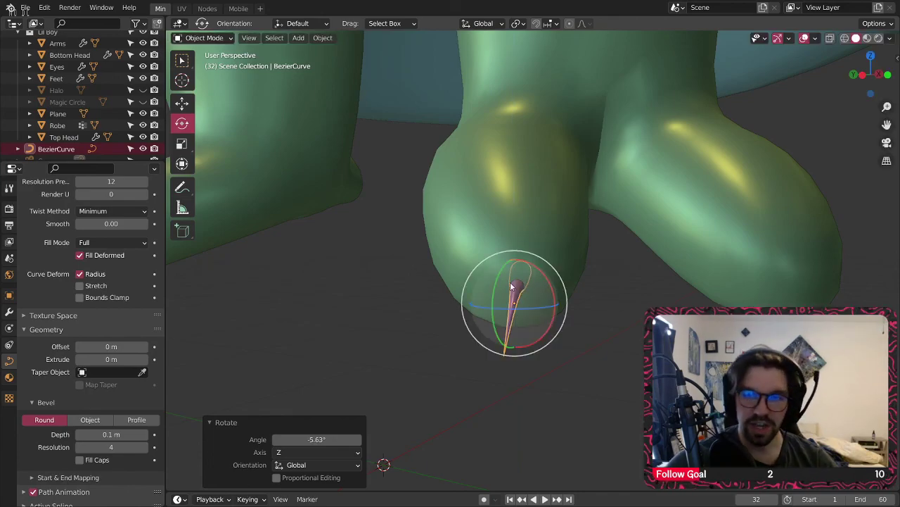
- Undo the trial rotations of the claw and keep it selected
{"action": "key", "text": "ctrl+z"}
{"action": "key", "text": "ctrl+z"}
{"action": "key", "text": "ctrl+z"}
{"action": "key", "text": "ctrl+z"}
{"action": "left_click", "coordinate": [512, 286]}
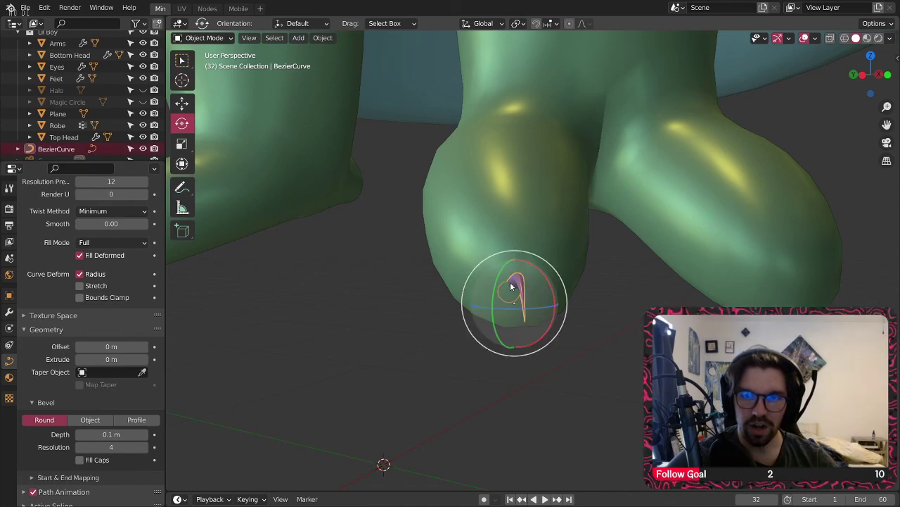
- Enter Edit Mode on the claw curve and shift its tip control point slightly along the Y axis
{"action": "key", "text": "Tab"}
{"action": "middle_click_drag", "start_coordinate": [521, 283], "coordinate": [526, 320]}
{"action": "left_click", "coordinate": [182, 105]}
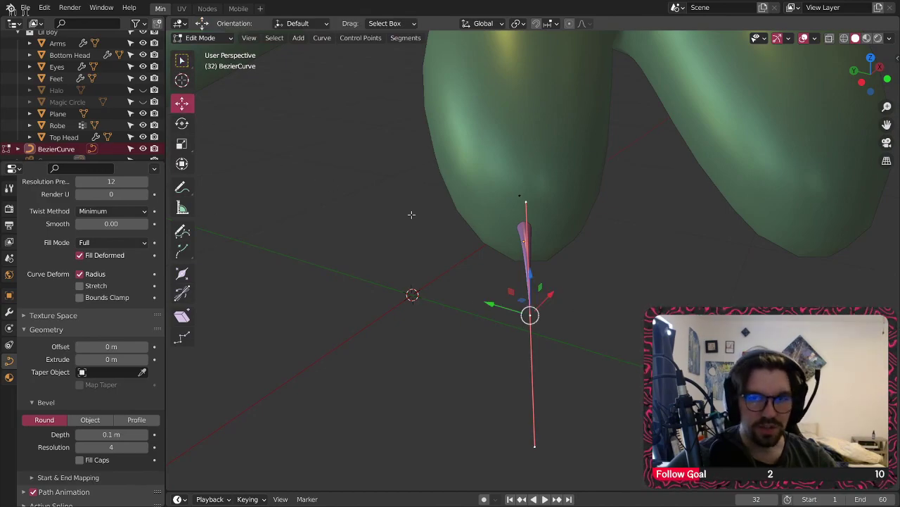
{"action": "middle_click_drag", "start_coordinate": [412, 216], "coordinate": [423, 249]}
{"action": "left_click_drag", "start_coordinate": [519, 297], "coordinate": [512, 300]}
{"action": "middle_click_drag", "start_coordinate": [512, 300], "coordinate": [533, 265]}
- Select both control points of the claw curve and lower them about 0.055 m along Z
{"action": "left_click", "coordinate": [375, 283]}
{"action": "left_click_drag", "start_coordinate": [377, 241], "coordinate": [417, 174]}
{"action": "left_click", "coordinate": [666, 275], "text": "shift"}
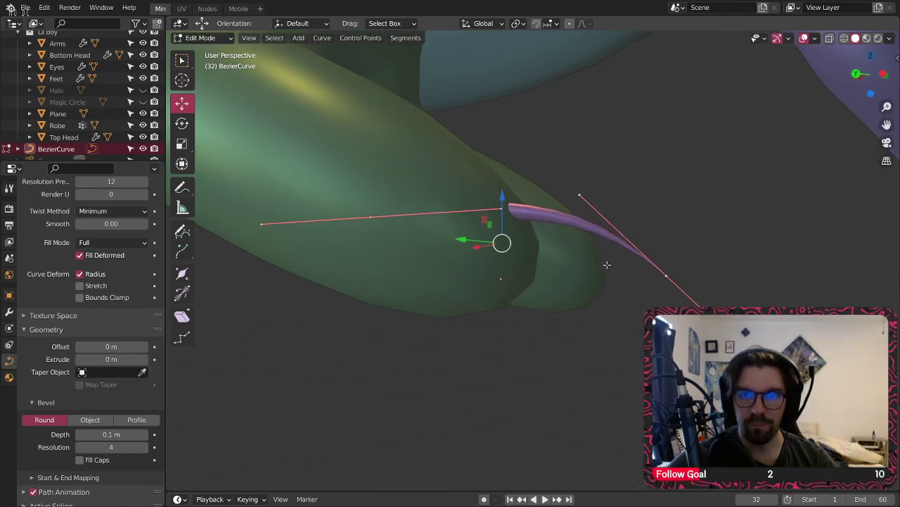
{"action": "left_click_drag", "start_coordinate": [503, 197], "coordinate": [501, 250]}
{"action": "middle_click_drag", "start_coordinate": [546, 225], "coordinate": [460, 253]}
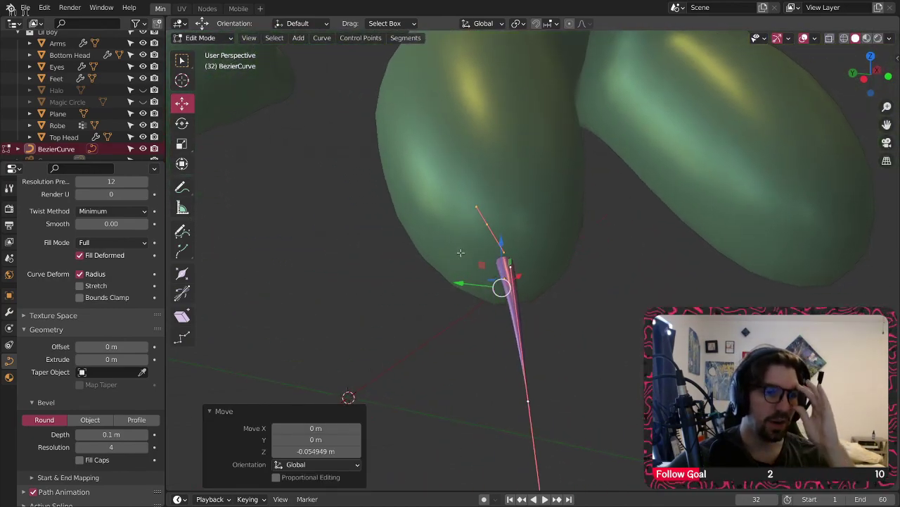
- Shift the tip's inner handle along Y and raise it about 0.048 m along Z to bend the claw more
{"action": "middle_click_drag", "start_coordinate": [482, 268], "coordinate": [504, 289]}
{"action": "left_click", "coordinate": [517, 411]}
{"action": "middle_click_drag", "start_coordinate": [521, 408], "coordinate": [423, 312]}
{"action": "left_click", "coordinate": [540, 195]}
{"action": "middle_click_drag", "start_coordinate": [541, 196], "coordinate": [599, 242]}
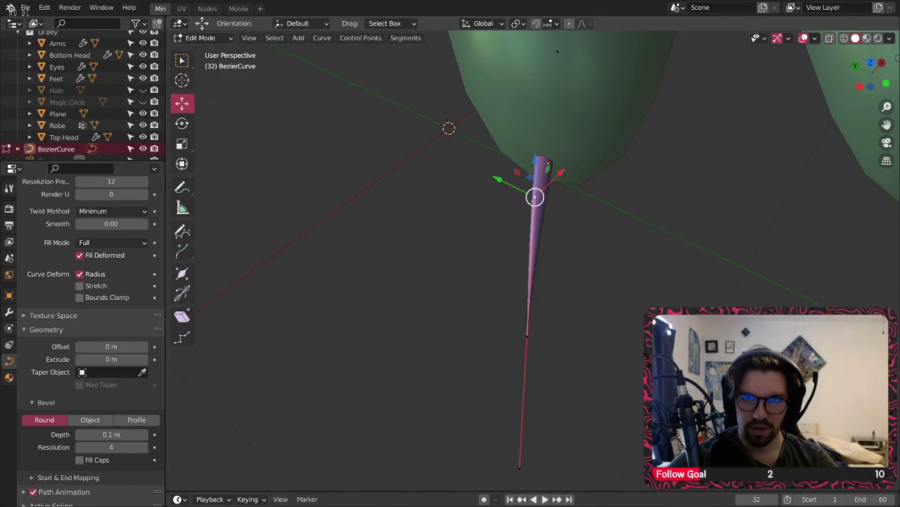
{"action": "left_click_drag", "start_coordinate": [500, 181], "coordinate": [506, 188]}
{"action": "middle_click_drag", "start_coordinate": [506, 188], "coordinate": [576, 208]}
{"action": "left_click_drag", "start_coordinate": [557, 184], "coordinate": [545, 144]}
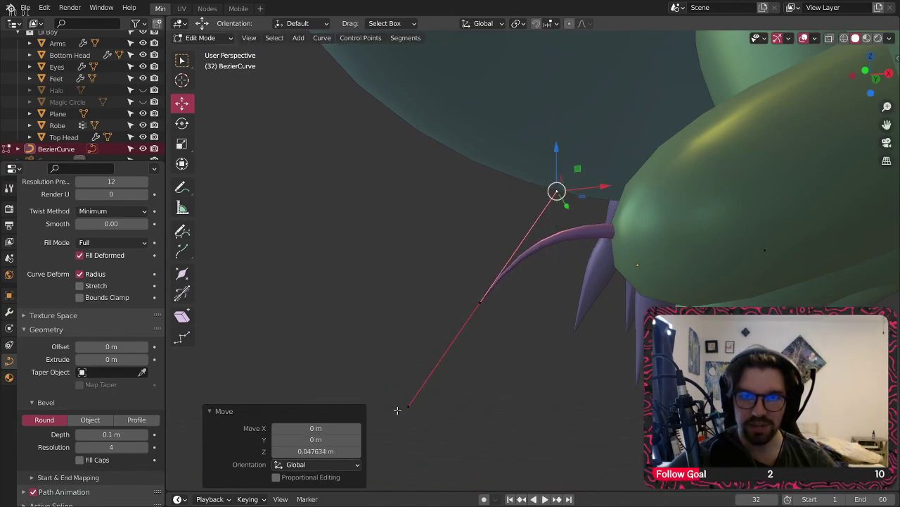
- Move the claw's tip control point along the Z axis and return to Object Mode
{"action": "left_click", "coordinate": [480, 302]}
{"action": "left_click_drag", "start_coordinate": [482, 256], "coordinate": [480, 286]}
{"action": "left_click", "coordinate": [481, 238]}
{"action": "scroll", "coordinate": [481, 238], "scroll_direction": "down", "scroll_amount": 4}
{"action": "mouse_move", "coordinate": [487, 240]}
{"action": "middle_mouse_down"}
{"action": "mouse_move", "coordinate": [603, 261]}
{"action": "mouse_move", "coordinate": [730, 256]}
{"action": "mouse_move", "coordinate": [518, 257]}
{"action": "mouse_move", "coordinate": [474, 322]}
{"action": "mouse_move", "coordinate": [579, 288]}
{"action": "mouse_move", "coordinate": [637, 213]}
{"action": "mouse_move", "coordinate": [712, 225]}
{"action": "mouse_move", "coordinate": [535, 267]}
{"action": "mouse_move", "coordinate": [493, 253]}
{"action": "middle_mouse_up"}
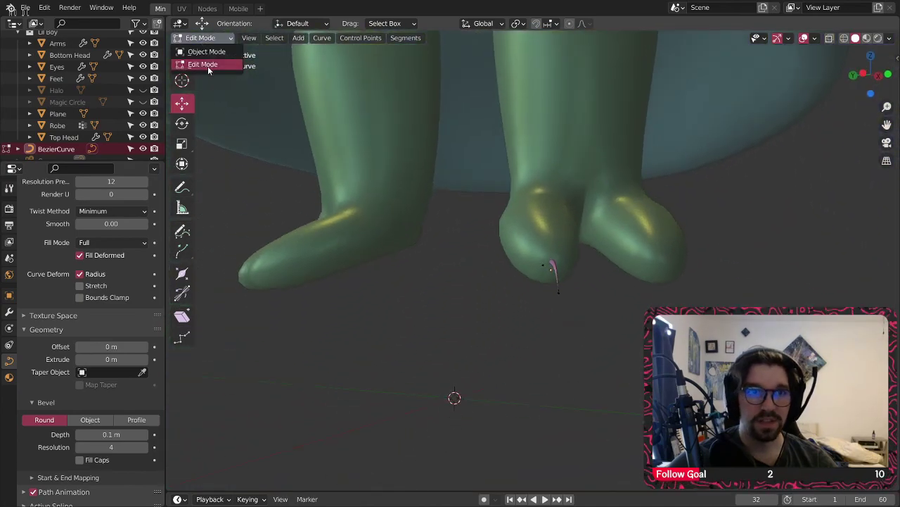
{"action": "left_click", "coordinate": [206, 52]}
- Copy and paste the claw, and move the copy about 0.16 m in X and -0.41 m in Y onto the neighbouring front toe
{"action": "scroll", "coordinate": [436, 260], "scroll_direction": "down", "scroll_amount": 3}
{"action": "middle_click_drag", "start_coordinate": [451, 274], "coordinate": [521, 282]}
{"action": "left_click", "coordinate": [491, 365]}
{"action": "scroll", "coordinate": [521, 282], "scroll_direction": "up", "scroll_amount": 3}
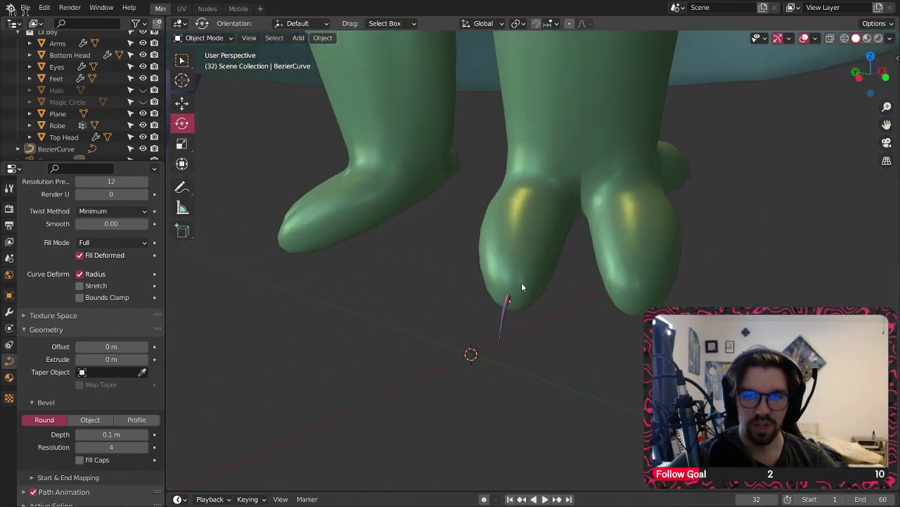
{"action": "scroll", "coordinate": [521, 287], "scroll_direction": "up", "scroll_amount": 1}
{"action": "left_click", "coordinate": [491, 330]}
{"action": "middle_click_drag", "start_coordinate": [491, 331], "coordinate": [587, 354]}
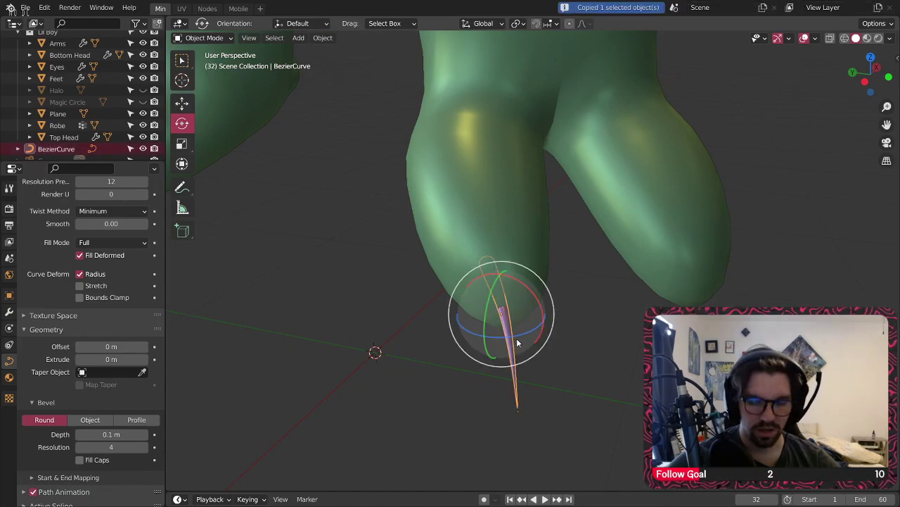
{"action": "key", "text": "ctrl+c"}
{"action": "key", "text": "ctrl+v"}
{"action": "left_click", "coordinate": [182, 103]}
{"action": "middle_click_drag", "start_coordinate": [506, 354], "coordinate": [505, 313]}
{"action": "left_click_drag", "start_coordinate": [487, 296], "coordinate": [709, 291]}
{"action": "middle_click_drag", "start_coordinate": [710, 290], "coordinate": [535, 291]}
- Rotate the copied claw slightly about the vertical axis to follow the second toe, undoing any stray changes
{"action": "left_click", "coordinate": [182, 123]}
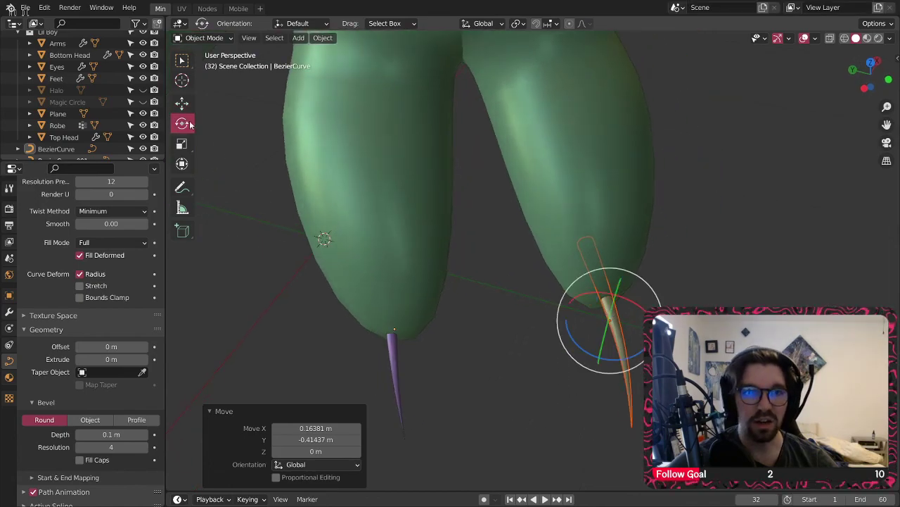
{"action": "left_click_drag", "start_coordinate": [631, 350], "coordinate": [631, 356]}
{"action": "left_click", "coordinate": [556, 356]}
{"action": "middle_click_drag", "start_coordinate": [598, 303], "coordinate": [564, 397]}
{"action": "middle_click_drag", "start_coordinate": [591, 400], "coordinate": [551, 221]}
{"action": "left_click", "coordinate": [552, 223]}
{"action": "key", "text": "ctrl+z"}
{"action": "left_click", "coordinate": [570, 229]}
{"action": "key", "text": "ctrl+z"}
{"action": "middle_click_drag", "start_coordinate": [605, 269], "coordinate": [558, 268]}
- Select the second toe's claw and duplicate it by copying and pasting
{"action": "left_click", "coordinate": [514, 273]}
{"action": "left_click", "coordinate": [558, 268]}
{"action": "left_click", "coordinate": [493, 281]}
{"action": "key", "text": "ctrl+c"}
{"action": "key", "text": "ctrl+v"}
{"action": "middle_click_drag", "start_coordinate": [503, 276], "coordinate": [479, 261]}
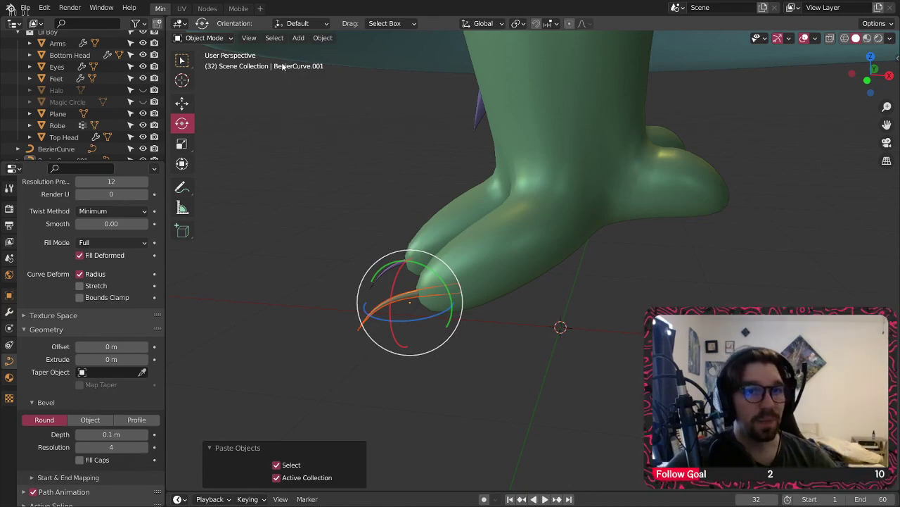
- Move the pasted claw across the foot to the rear toe, finishing with a shift of about 0.36 m along Y
{"action": "left_click", "coordinate": [181, 103]}
{"action": "left_click_drag", "start_coordinate": [457, 306], "coordinate": [729, 299]}
{"action": "middle_click_drag", "start_coordinate": [734, 287], "coordinate": [520, 365]}
{"action": "left_click_drag", "start_coordinate": [470, 294], "coordinate": [468, 196]}
{"action": "mouse_move", "coordinate": [520, 227]}
{"action": "middle_mouse_down"}
{"action": "mouse_move", "coordinate": [490, 242]}
{"action": "mouse_move", "coordinate": [518, 226]}
{"action": "middle_mouse_up"}
{"action": "scroll", "coordinate": [519, 226], "scroll_direction": "up", "scroll_amount": 5}
{"action": "left_click_drag", "start_coordinate": [400, 263], "coordinate": [649, 233]}
{"action": "middle_click_drag", "start_coordinate": [675, 225], "coordinate": [512, 251]}
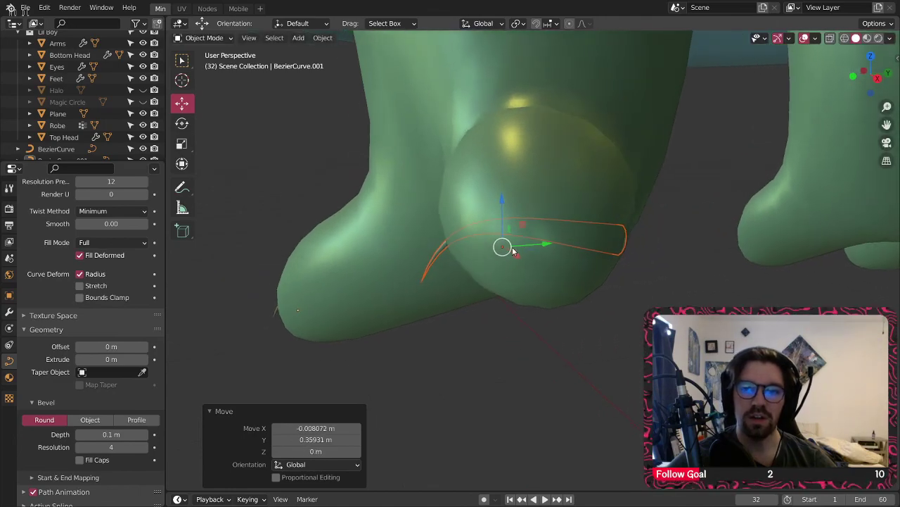
- Rotate the rear-toe claw 117° about Z and move it about 0.19 m along X so it emerges from the toe
{"action": "left_click", "coordinate": [182, 124]}
{"action": "left_click_drag", "start_coordinate": [545, 248], "coordinate": [774, 207]}
{"action": "left_click", "coordinate": [181, 102]}
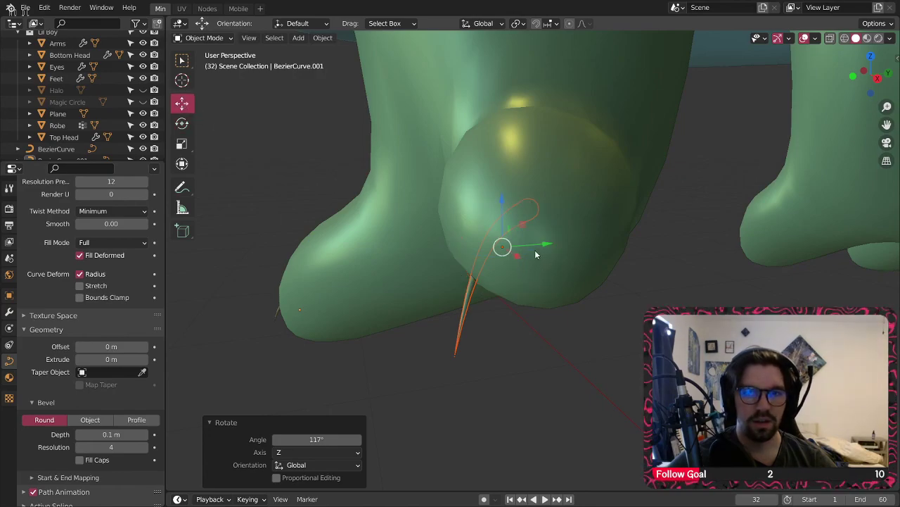
{"action": "middle_click_drag", "start_coordinate": [535, 256], "coordinate": [481, 296]}
{"action": "left_click_drag", "start_coordinate": [489, 274], "coordinate": [450, 347]}
{"action": "middle_click_drag", "start_coordinate": [455, 322], "coordinate": [525, 217]}
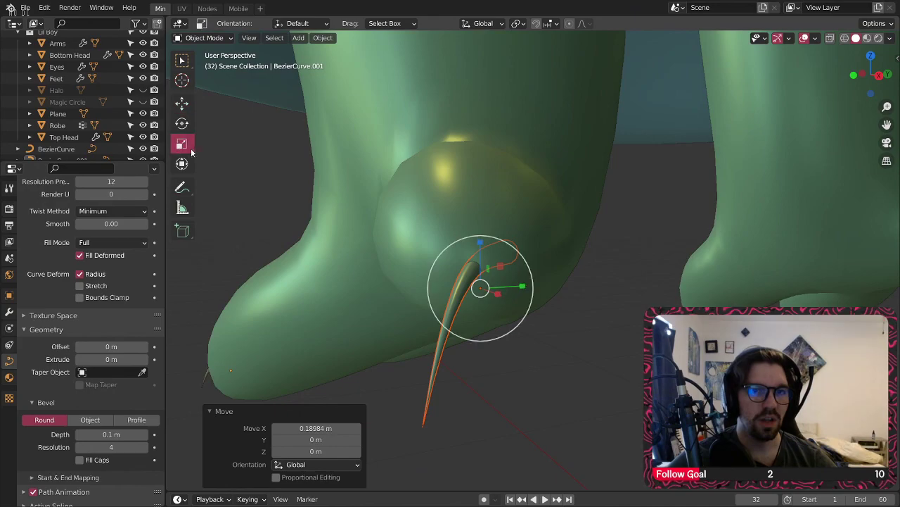
- Turn the rear-toe claw slightly about Z and shift it about -0.011 m in X and -0.028 m in Y
{"action": "left_click", "coordinate": [181, 124]}
{"action": "middle_click_drag", "start_coordinate": [544, 294], "coordinate": [477, 307]}
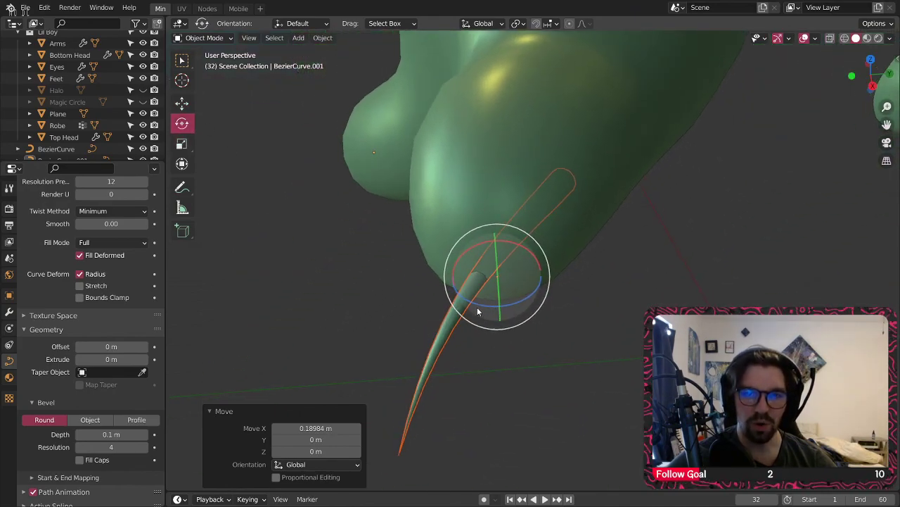
{"action": "left_click_drag", "start_coordinate": [478, 306], "coordinate": [487, 310]}
{"action": "middle_click_drag", "start_coordinate": [487, 310], "coordinate": [594, 264]}
{"action": "left_click", "coordinate": [187, 102]}
{"action": "left_click_drag", "start_coordinate": [590, 256], "coordinate": [563, 259]}
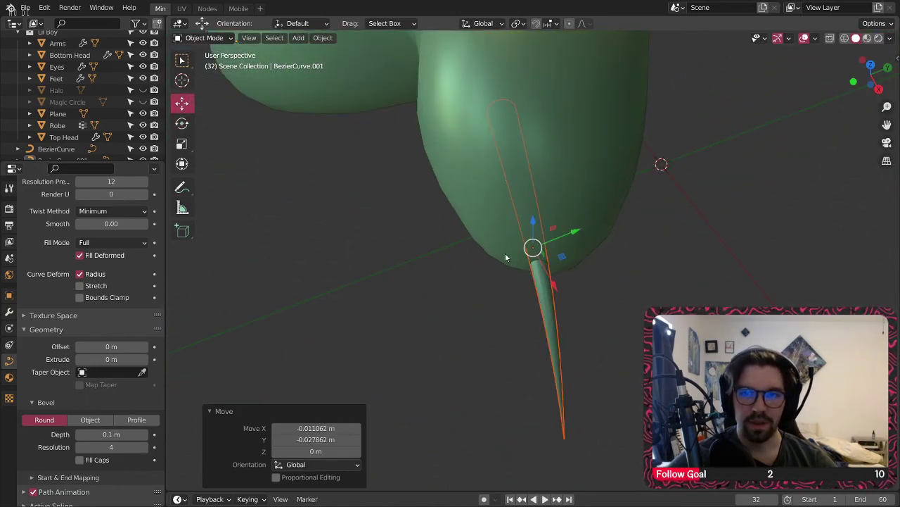
- Rotate the rear-toe claw -15.4° about Z and raise it about 0.038 m
{"action": "left_click", "coordinate": [181, 123]}
{"action": "left_click_drag", "start_coordinate": [543, 290], "coordinate": [529, 285]}
{"action": "middle_click_drag", "start_coordinate": [530, 285], "coordinate": [441, 143]}
{"action": "middle_click_drag", "start_coordinate": [544, 200], "coordinate": [661, 222]}
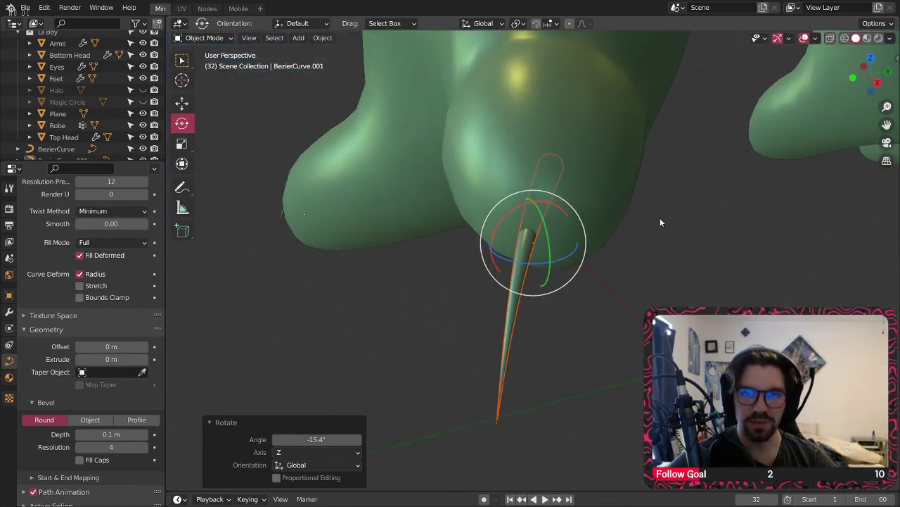
{"action": "left_click", "coordinate": [180, 103]}
{"action": "left_click_drag", "start_coordinate": [532, 206], "coordinate": [533, 200]}
{"action": "middle_click_drag", "start_coordinate": [535, 194], "coordinate": [612, 162]}
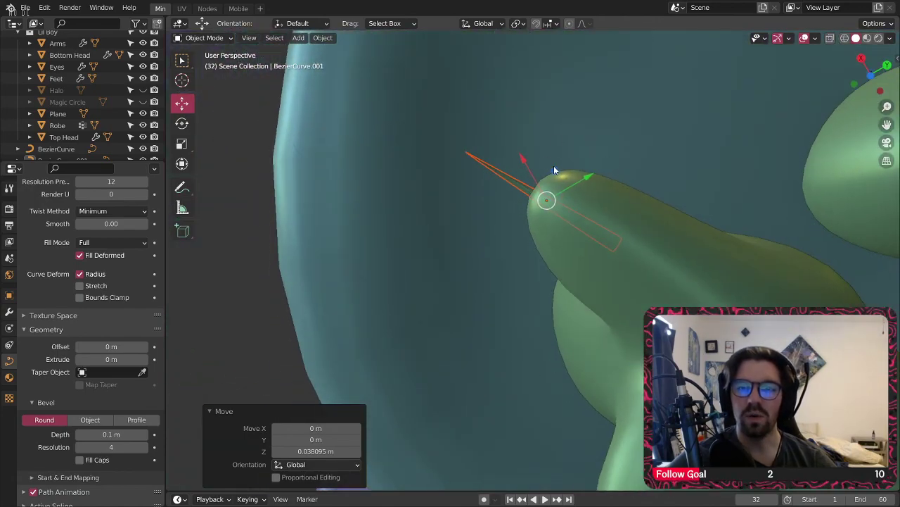
- Centre the rear-toe claw on its toe by nudging it horizontally and correcting its rotation about the vertical axis
{"action": "left_click_drag", "start_coordinate": [555, 171], "coordinate": [560, 161]}
{"action": "middle_click_drag", "start_coordinate": [560, 161], "coordinate": [535, 193]}
{"action": "left_click", "coordinate": [535, 193]}
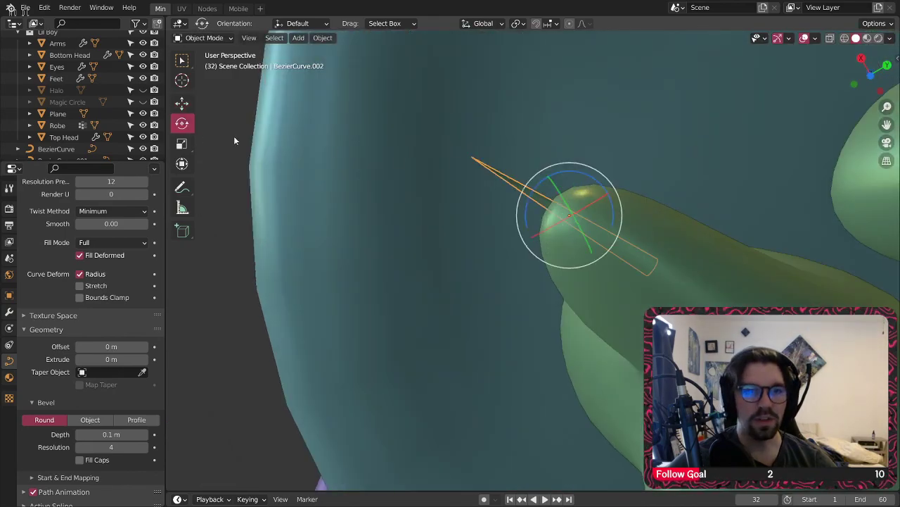
{"action": "left_click_drag", "start_coordinate": [533, 191], "coordinate": [540, 184]}
{"action": "middle_click_drag", "start_coordinate": [573, 152], "coordinate": [564, 247]}
{"action": "key", "text": "shift+space"}
{"action": "key", "text": "g"}
{"action": "left_click_drag", "start_coordinate": [600, 211], "coordinate": [591, 225]}
{"action": "left_click", "coordinate": [442, 266]}
{"action": "left_click", "coordinate": [569, 258]}
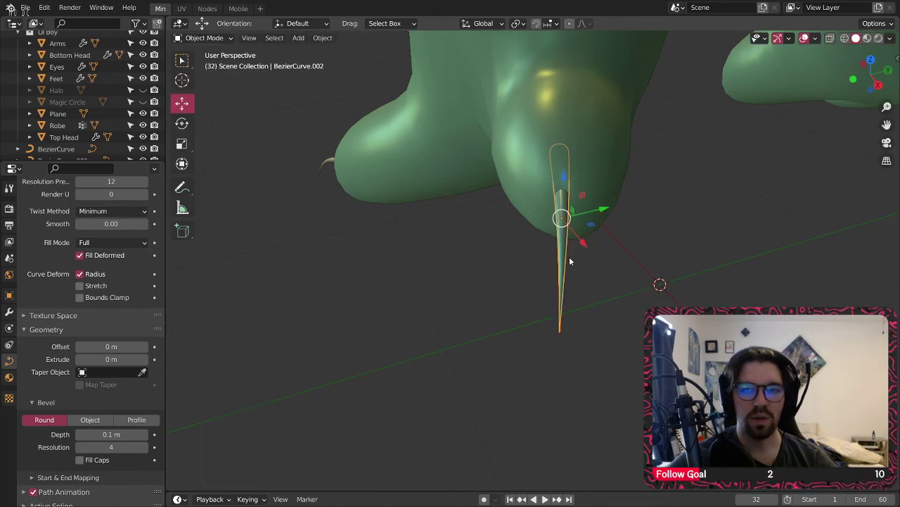
- Raise the tip handle of the rear-toe claw along Z in Edit Mode to increase its bend, and return to Object Mode
{"action": "left_click", "coordinate": [205, 38]}
{"action": "left_click", "coordinate": [216, 65]}
{"action": "middle_click_drag", "start_coordinate": [598, 275], "coordinate": [462, 178]}
{"action": "left_click", "coordinate": [446, 215]}
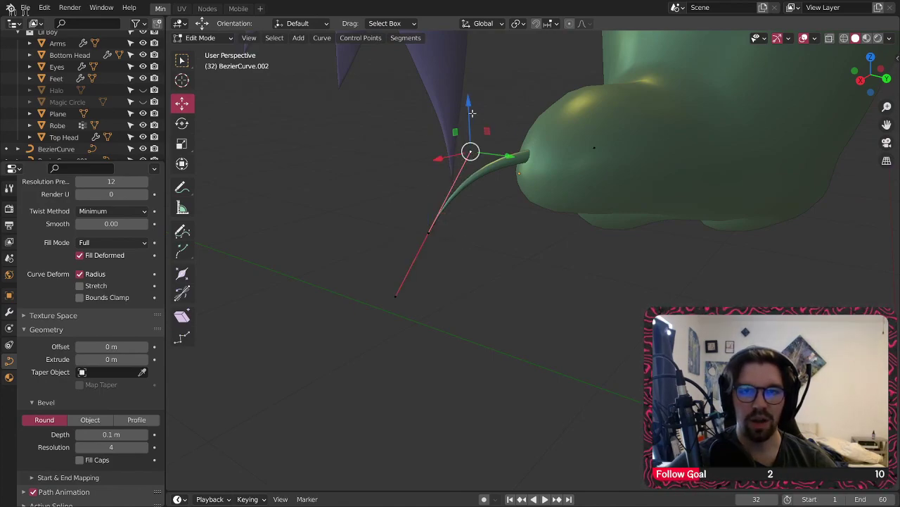
{"action": "left_click_drag", "start_coordinate": [469, 102], "coordinate": [478, 64]}
{"action": "left_click_drag", "start_coordinate": [517, 139], "coordinate": [518, 150]}
{"action": "left_click", "coordinate": [500, 145]}
{"action": "scroll", "coordinate": [502, 145], "scroll_direction": "down", "scroll_amount": 5}
{"action": "middle_click_drag", "start_coordinate": [517, 137], "coordinate": [431, 159]}
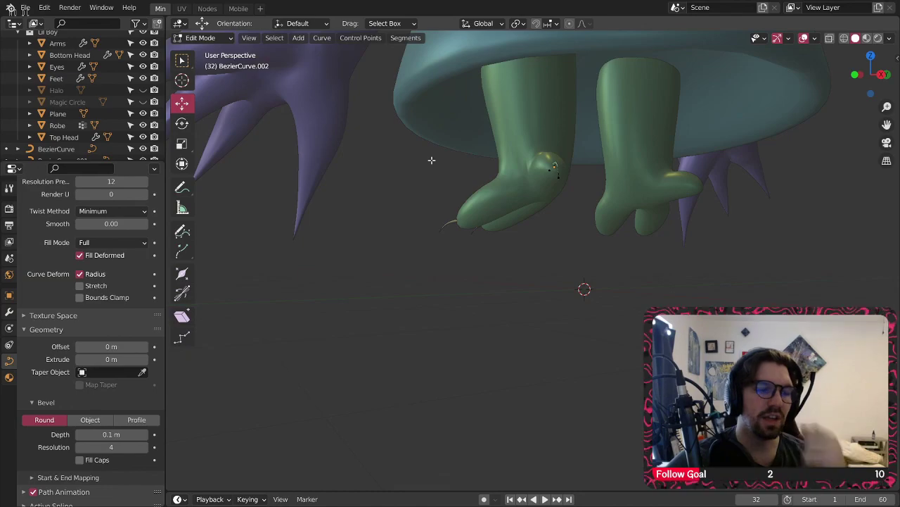
{"action": "scroll", "coordinate": [549, 158], "scroll_direction": "up", "scroll_amount": 3}
{"action": "middle_click_drag", "start_coordinate": [549, 158], "coordinate": [598, 158]}
{"action": "left_click", "coordinate": [202, 38]}
{"action": "left_click", "coordinate": [215, 53]}
- Select the first front-toe claw and add a Mirror modifier to it
{"action": "scroll", "coordinate": [500, 236], "scroll_direction": "up", "scroll_amount": 4}
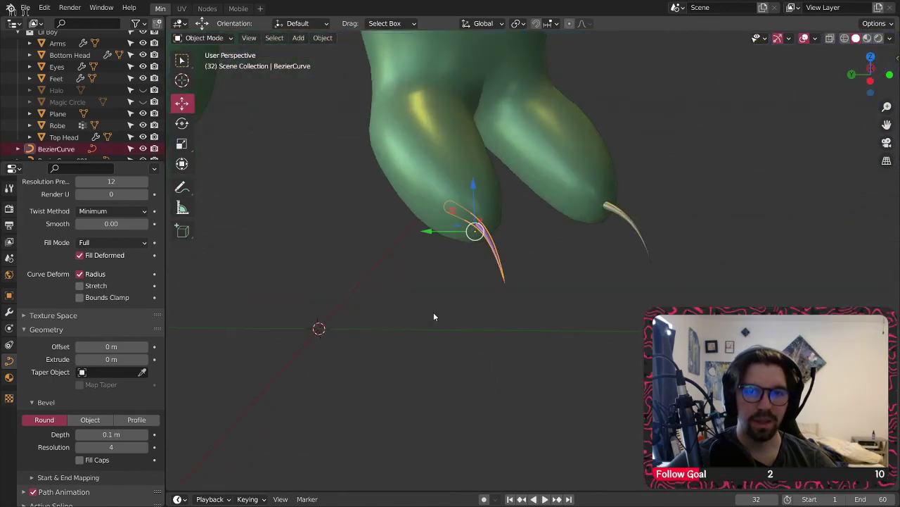
{"action": "middle_click_drag", "start_coordinate": [433, 316], "coordinate": [516, 289]}
{"action": "left_click", "coordinate": [9, 312]}
{"action": "left_click", "coordinate": [77, 207]}
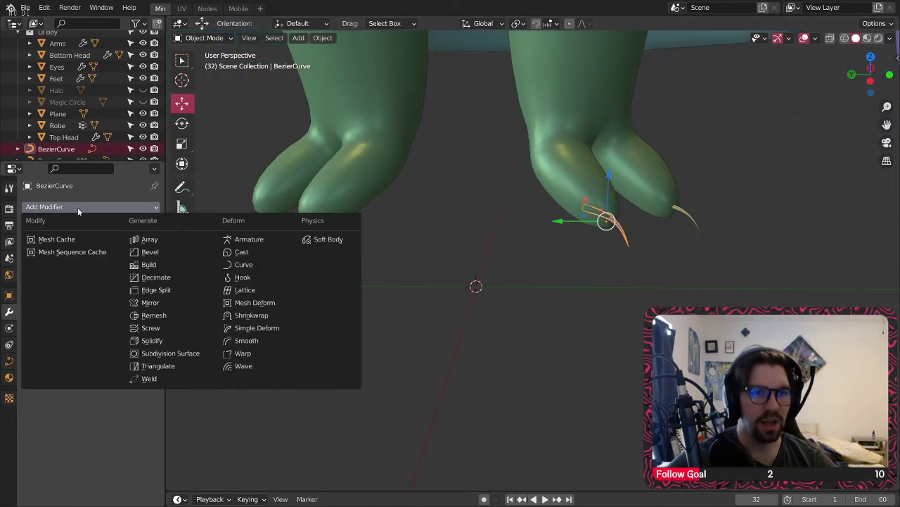
{"action": "left_click", "coordinate": [149, 302]}
{"action": "middle_click_drag", "start_coordinate": [233, 305], "coordinate": [443, 278]}
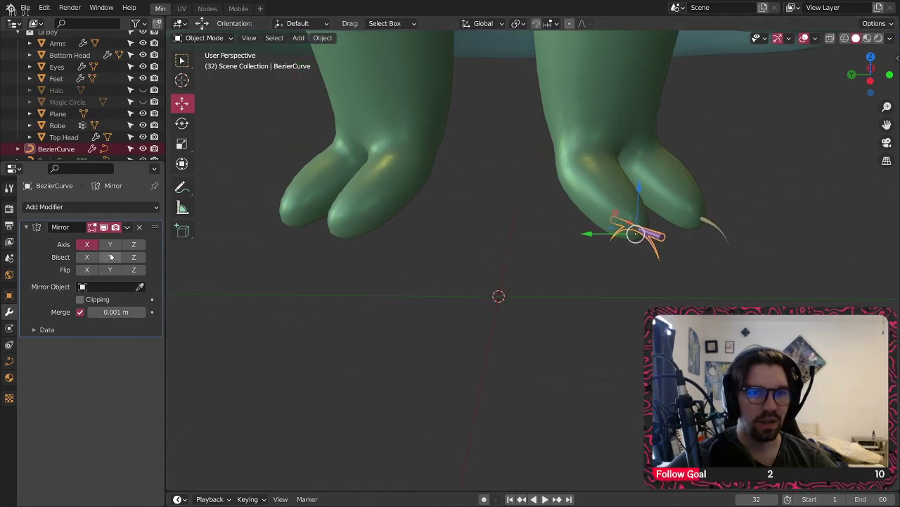
- Set the claw's Mirror modifier to the Y axis only, with Robe as the mirror object
{"action": "left_click", "coordinate": [86, 247]}
{"action": "left_click", "coordinate": [109, 286]}
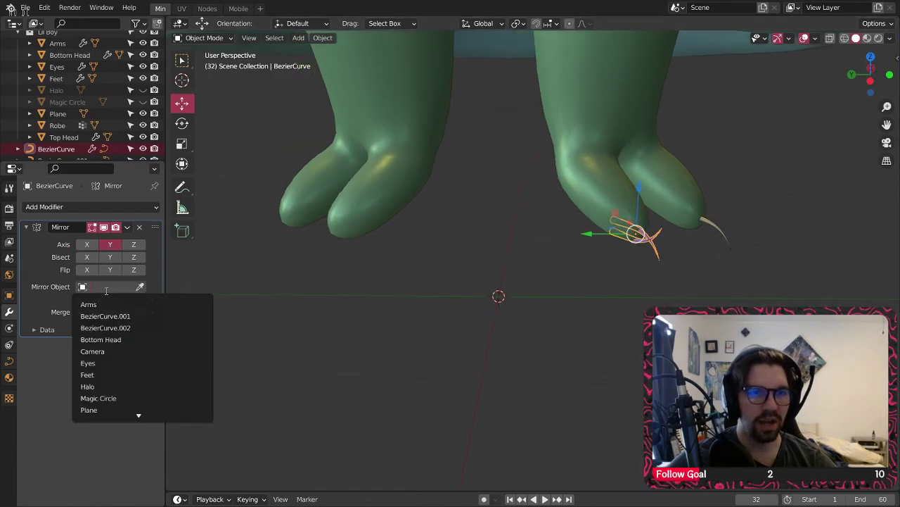
{"action": "left_click", "coordinate": [92, 396]}
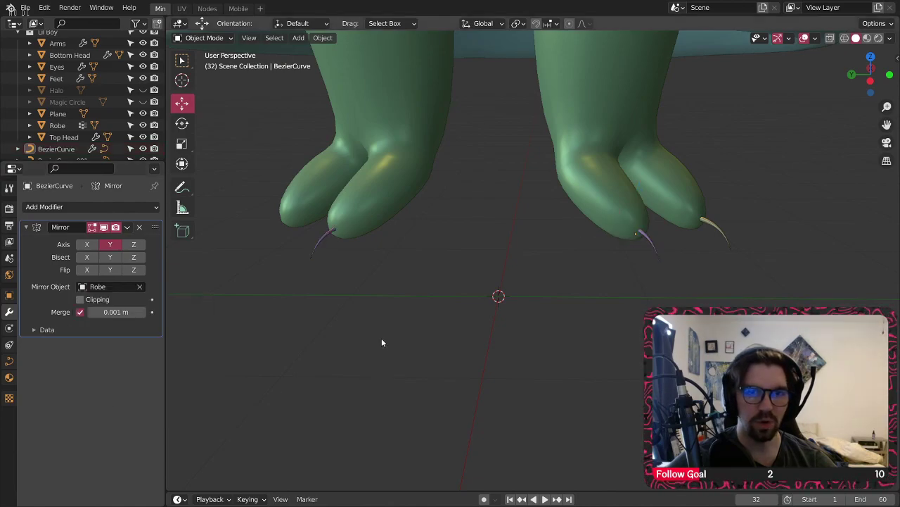
- Add a Mirror modifier to the second front-toe claw, with Robe as the mirror object and only the Y axis enabled
{"action": "middle_click_drag", "start_coordinate": [321, 232], "coordinate": [476, 247]}
{"action": "left_click", "coordinate": [718, 237]}
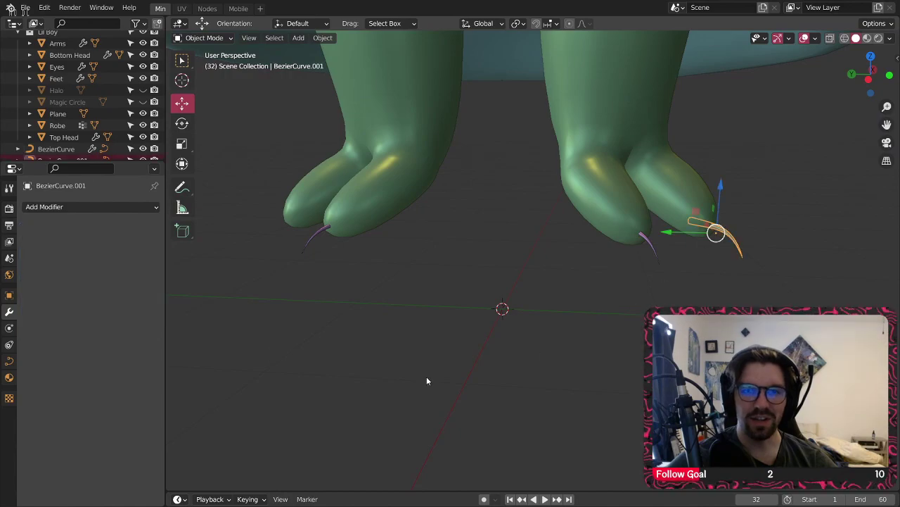
{"action": "left_click", "coordinate": [102, 207]}
{"action": "left_click", "coordinate": [159, 303]}
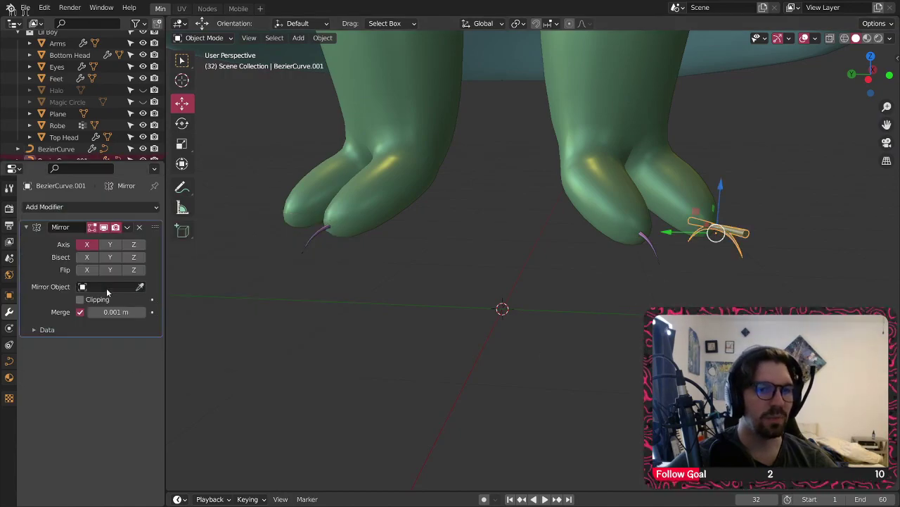
{"action": "left_click", "coordinate": [107, 286]}
{"action": "scroll", "coordinate": [125, 390], "scroll_direction": "down", "scroll_amount": 2}
{"action": "left_click", "coordinate": [124, 398]}
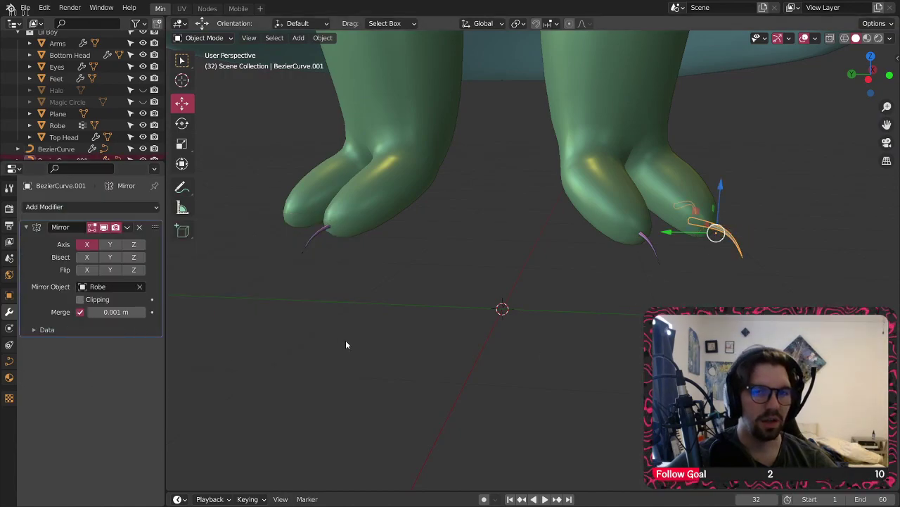
{"action": "left_click", "coordinate": [110, 244]}
{"action": "left_click", "coordinate": [87, 244]}
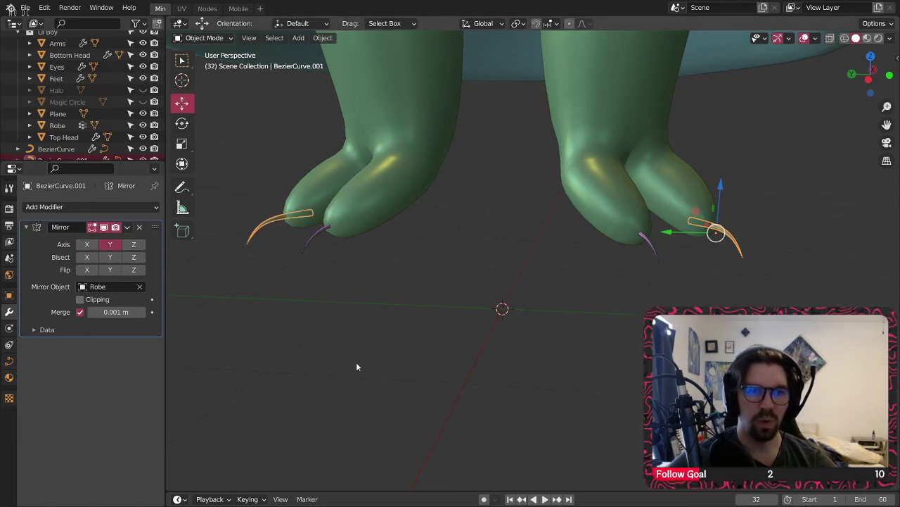
- Add a Mirror modifier to the rear-toe claw and set Robe as its mirror object
{"action": "middle_click_drag", "start_coordinate": [768, 171], "coordinate": [674, 178]}
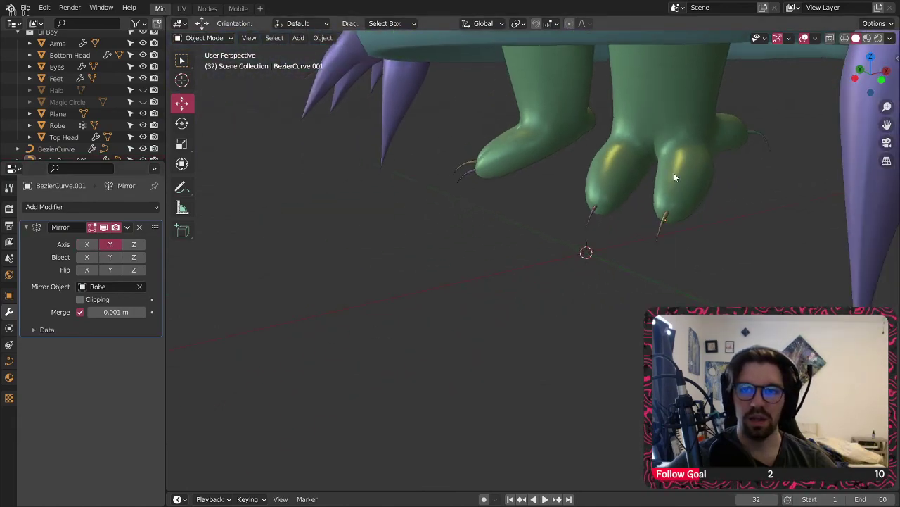
{"action": "left_click", "coordinate": [761, 133]}
{"action": "left_click", "coordinate": [89, 207]}
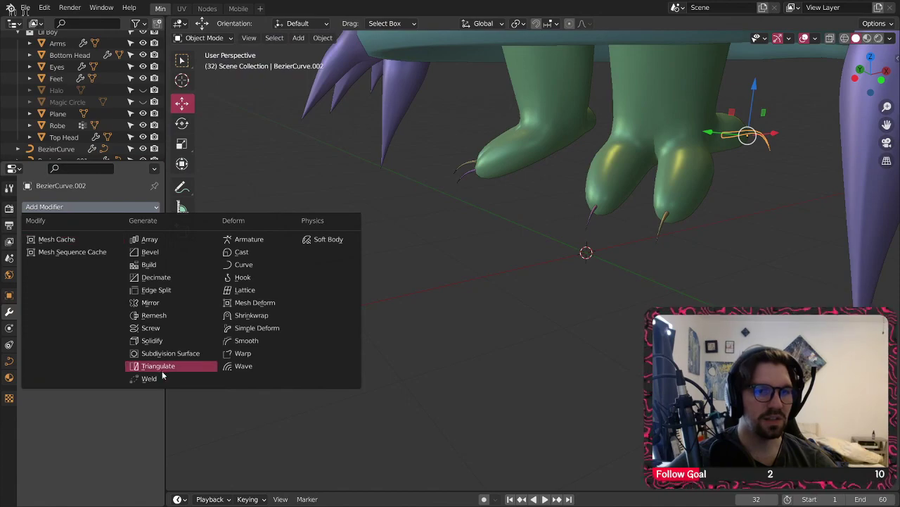
{"action": "left_click", "coordinate": [158, 303]}
{"action": "left_click", "coordinate": [103, 287]}
{"action": "scroll", "coordinate": [103, 408], "scroll_direction": "down", "scroll_amount": 2}
{"action": "left_click", "coordinate": [103, 396]}
{"action": "left_click", "coordinate": [421, 310]}
- Set the bevel depth of the first front-toe claw's curve to 0.2 m
{"action": "middle_click_drag", "start_coordinate": [428, 282], "coordinate": [502, 235]}
{"action": "scroll", "coordinate": [496, 239], "scroll_direction": "up", "scroll_amount": 2}
{"action": "left_click", "coordinate": [498, 238]}
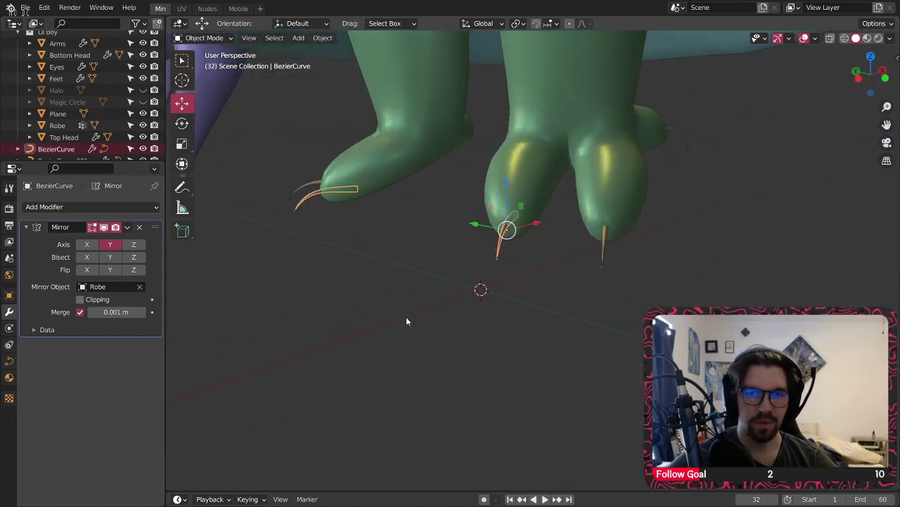
{"action": "left_click", "coordinate": [11, 363]}
{"action": "scroll", "coordinate": [113, 379], "scroll_direction": "down", "scroll_amount": 3}
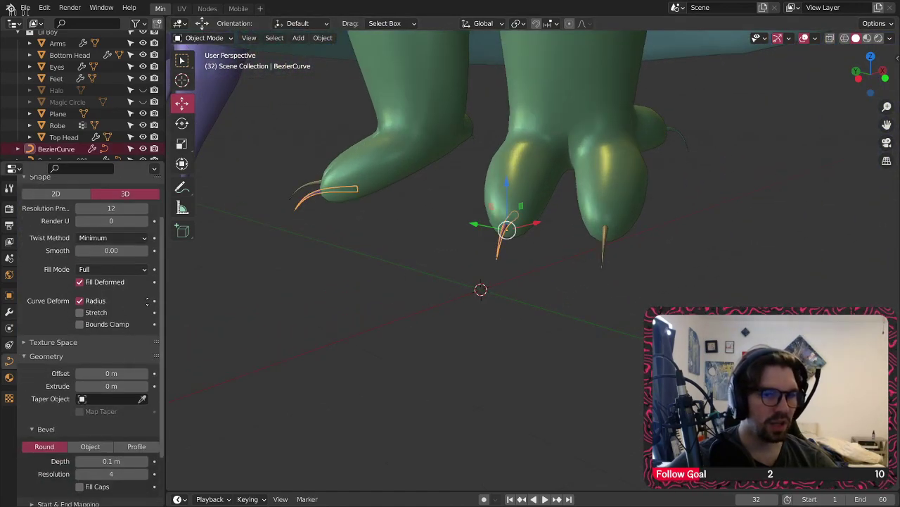
{"action": "left_click", "coordinate": [118, 399]}
{"action": "type", "text": ".2"}
{"action": "key", "text": "Return"}
{"action": "scroll", "coordinate": [579, 256], "scroll_direction": "up", "scroll_amount": 1}
{"action": "left_click", "coordinate": [579, 256]}
{"action": "scroll", "coordinate": [521, 223], "scroll_direction": "up", "scroll_amount": 3}
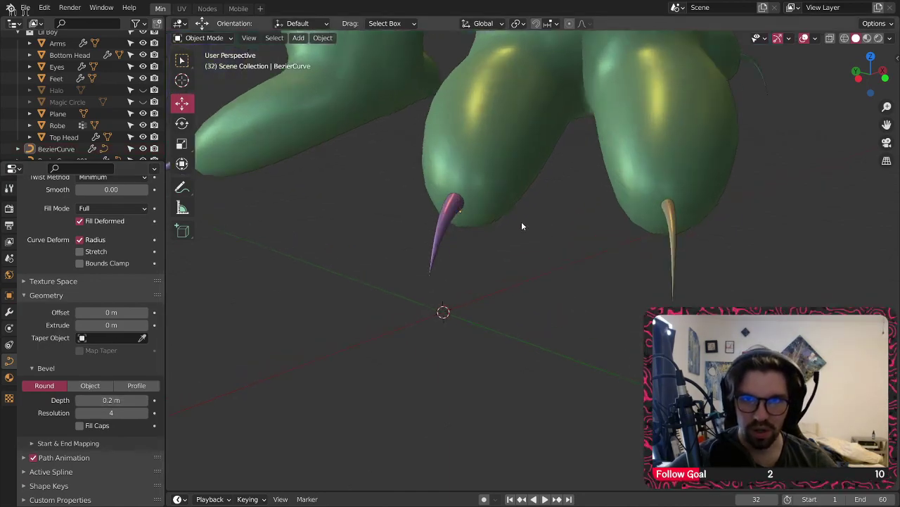
{"action": "scroll", "coordinate": [521, 225], "scroll_direction": "up", "scroll_amount": 1}
- Thicken the first front-toe claw by setting its curve bevel depth to 0.3 m
{"action": "left_click", "coordinate": [421, 220]}
{"action": "left_click", "coordinate": [102, 400]}
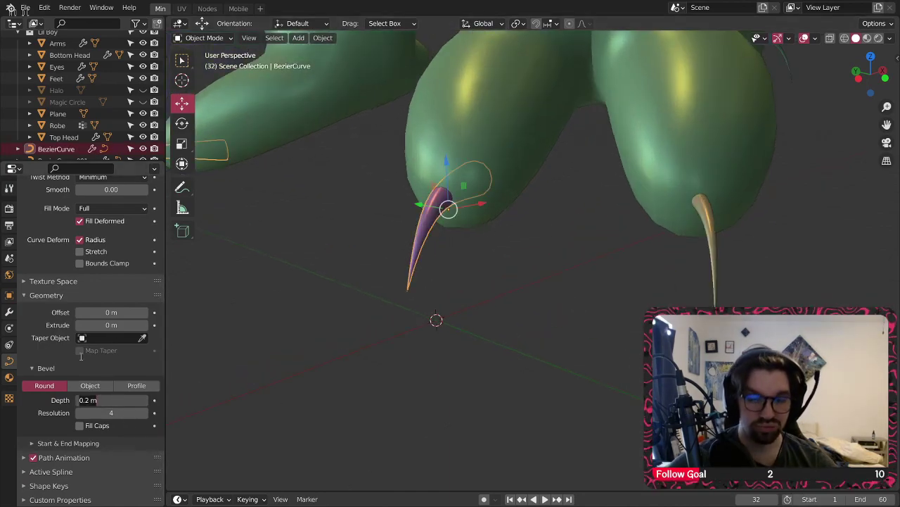
{"action": "type", "text": ".3"}
{"action": "key", "text": "Return"}
{"action": "left_click", "coordinate": [375, 315]}
{"action": "middle_click_drag", "start_coordinate": [375, 315], "coordinate": [407, 281]}
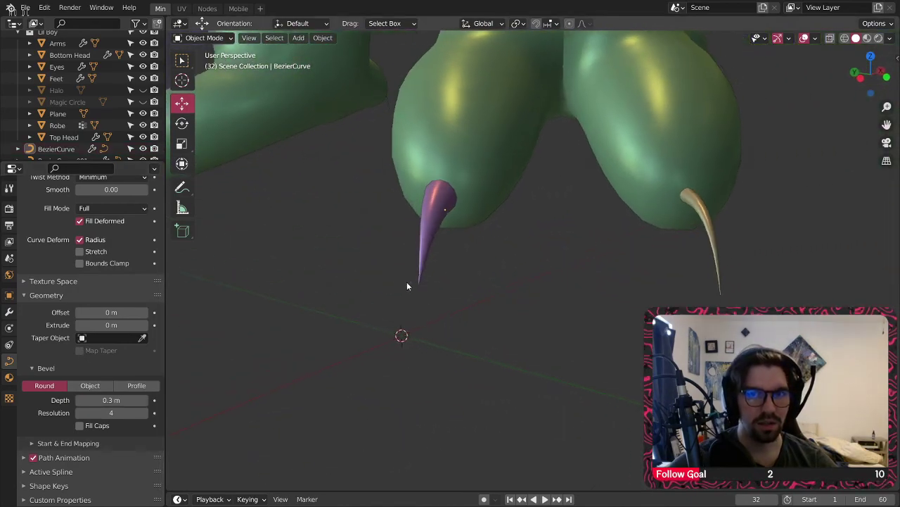
- Set the bevel depth of the second front-toe claw's curve to 0.3 m
{"action": "left_click", "coordinate": [707, 212]}
{"action": "left_click", "coordinate": [109, 399]}
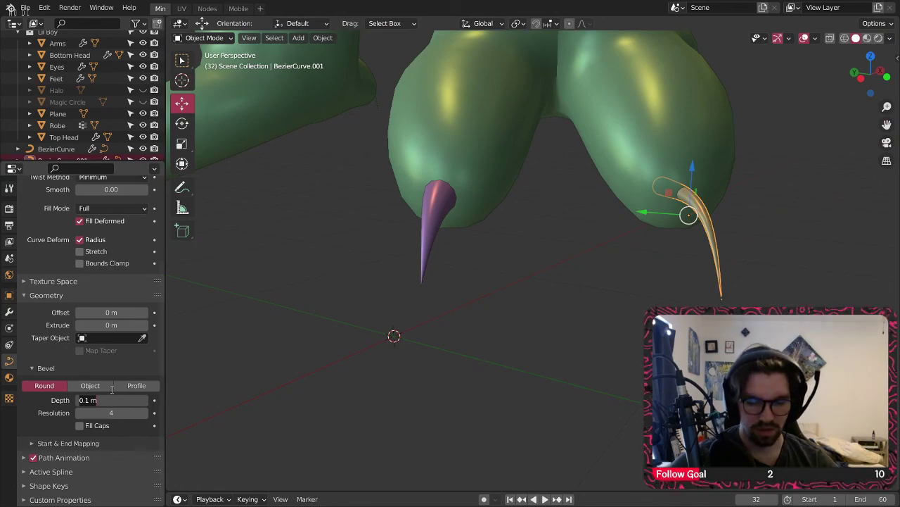
{"action": "type", "text": ".3"}
{"action": "key", "text": "Return"}
{"action": "left_click", "coordinate": [582, 346]}
- Set the bevel depth of the rear-toe claw's curve to 0.3 m
{"action": "middle_click_drag", "start_coordinate": [582, 347], "coordinate": [702, 191]}
{"action": "left_click", "coordinate": [696, 192]}
{"action": "left_click", "coordinate": [110, 400]}
{"action": "type", "text": ".3"}
{"action": "key", "text": "Return"}
{"action": "middle_click_drag", "start_coordinate": [329, 346], "coordinate": [501, 293]}
{"action": "scroll", "coordinate": [521, 274], "scroll_direction": "up", "scroll_amount": 5}
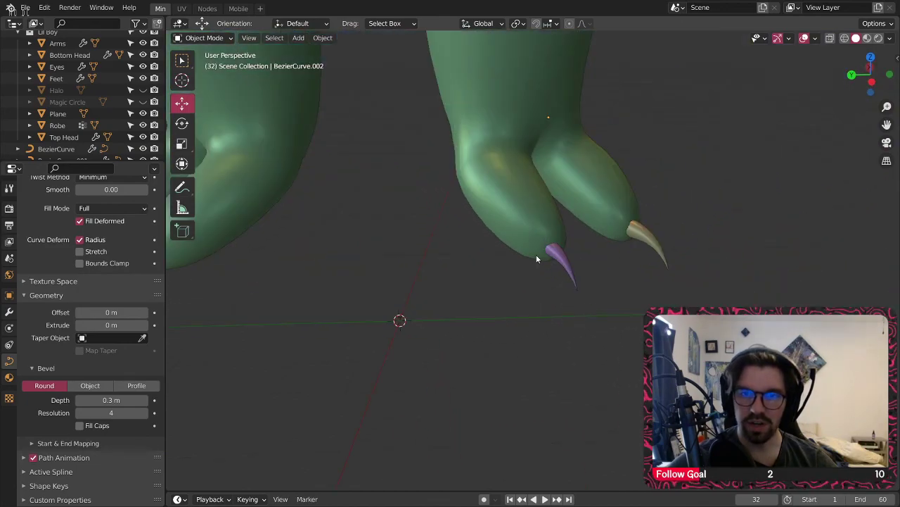
- Rotate the first front-toe claw about -7.67° around global Z and lower it slightly on its toe
{"action": "middle_click_drag", "start_coordinate": [533, 261], "coordinate": [534, 275]}
{"action": "left_click", "coordinate": [562, 261]}
{"action": "scroll", "coordinate": [540, 269], "scroll_direction": "up", "scroll_amount": 5}
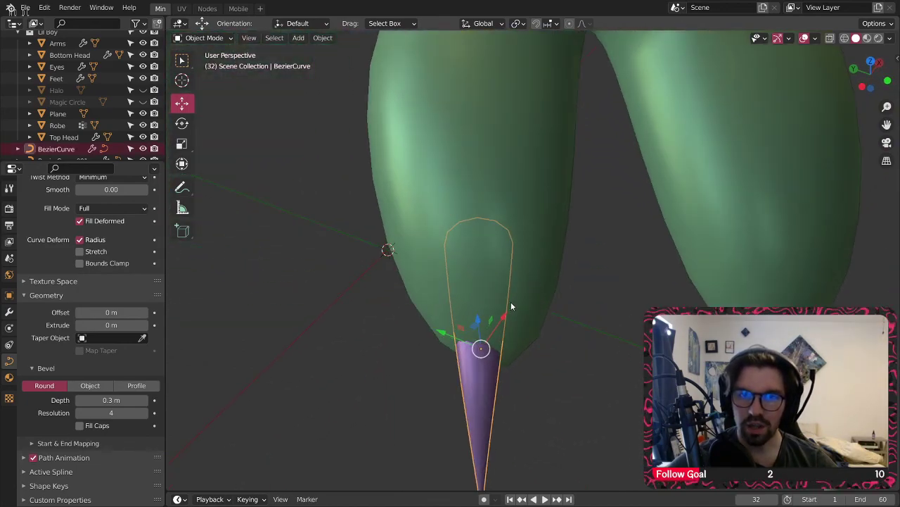
{"action": "middle_click_drag", "start_coordinate": [510, 307], "coordinate": [560, 263], "text": "shift"}
{"action": "left_click", "coordinate": [182, 123]}
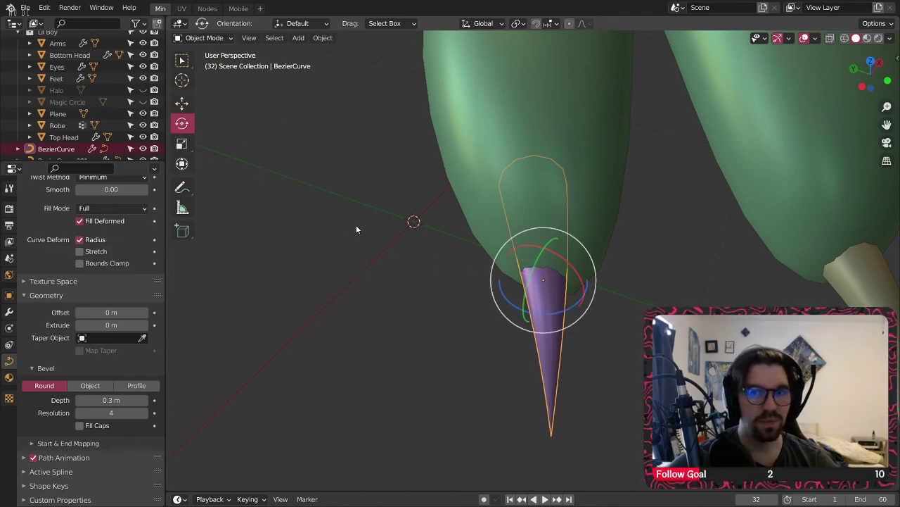
{"action": "left_click_drag", "start_coordinate": [556, 313], "coordinate": [546, 315]}
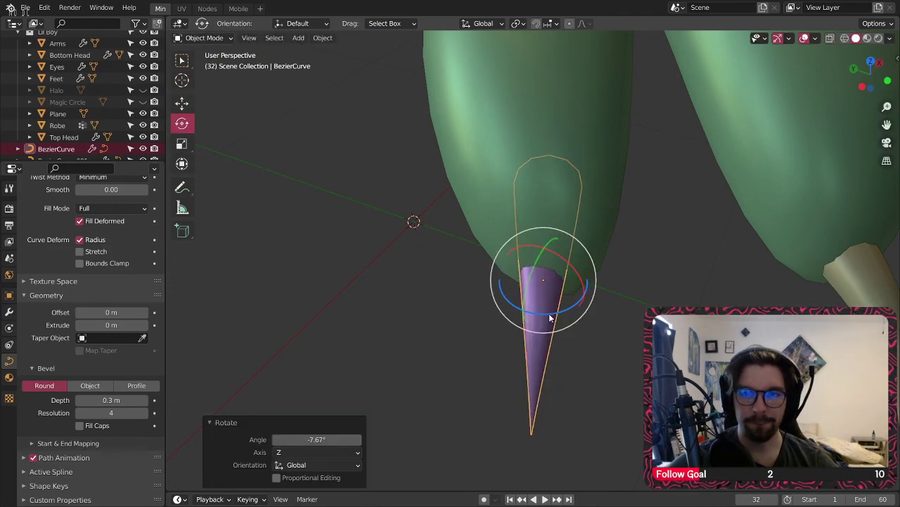
{"action": "left_click", "coordinate": [181, 103]}
{"action": "mouse_move", "coordinate": [541, 261]}
{"action": "left_mouse_down"}
{"action": "mouse_move", "coordinate": [534, 267]}
{"action": "mouse_move", "coordinate": [548, 273]}
{"action": "left_mouse_up"}
{"action": "left_click", "coordinate": [614, 332]}
- Review the whole character with its finished claws from several distances and save the file
{"action": "scroll", "coordinate": [613, 333], "scroll_direction": "down", "scroll_amount": 4}
{"action": "middle_click_drag", "start_coordinate": [613, 333], "coordinate": [572, 280]}
{"action": "scroll", "coordinate": [591, 253], "scroll_direction": "down", "scroll_amount": 3}
{"action": "scroll", "coordinate": [568, 324], "scroll_direction": "down", "scroll_amount": 3}
{"action": "scroll", "coordinate": [582, 321], "scroll_direction": "up", "scroll_amount": 1}
{"action": "scroll", "coordinate": [581, 322], "scroll_direction": "down", "scroll_amount": 6}
{"action": "scroll", "coordinate": [558, 339], "scroll_direction": "up", "scroll_amount": 6}
{"action": "scroll", "coordinate": [474, 315], "scroll_direction": "down", "scroll_amount": 4}
{"action": "scroll", "coordinate": [563, 264], "scroll_direction": "up", "scroll_amount": 4}
{"action": "middle_click_drag", "start_coordinate": [555, 243], "coordinate": [521, 367]}
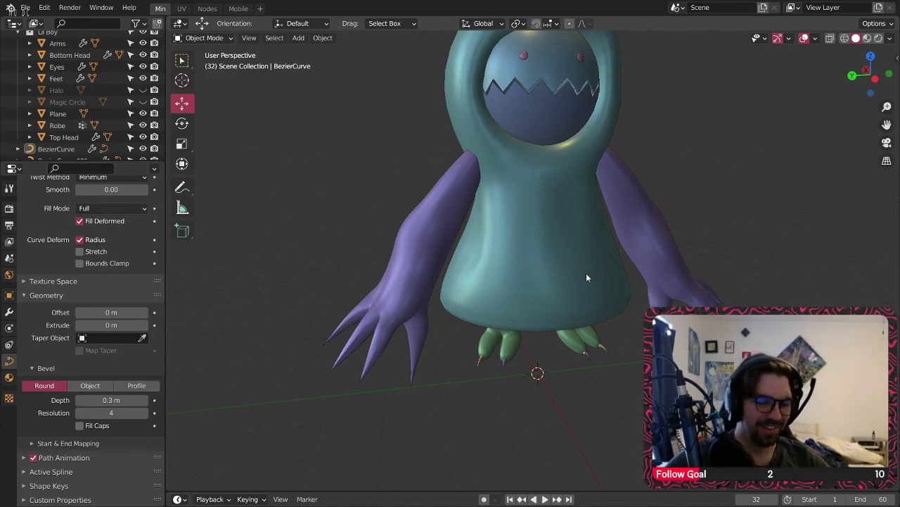
{"action": "key", "text": "ctrl+s"}
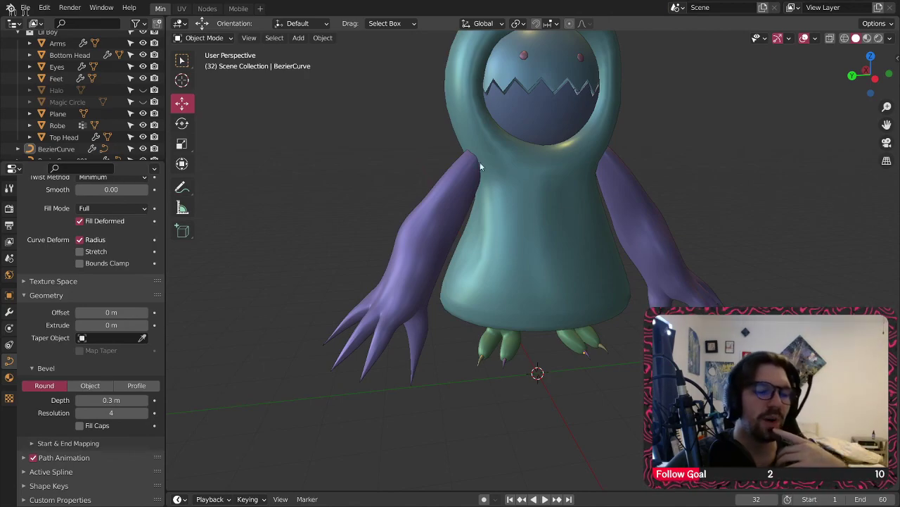
- Inspect the feet and claws from below, behind and in front, and save the file again
{"action": "middle_click_drag", "start_coordinate": [548, 224], "coordinate": [487, 283]}
{"action": "scroll", "coordinate": [484, 184], "scroll_direction": "up", "scroll_amount": 6}
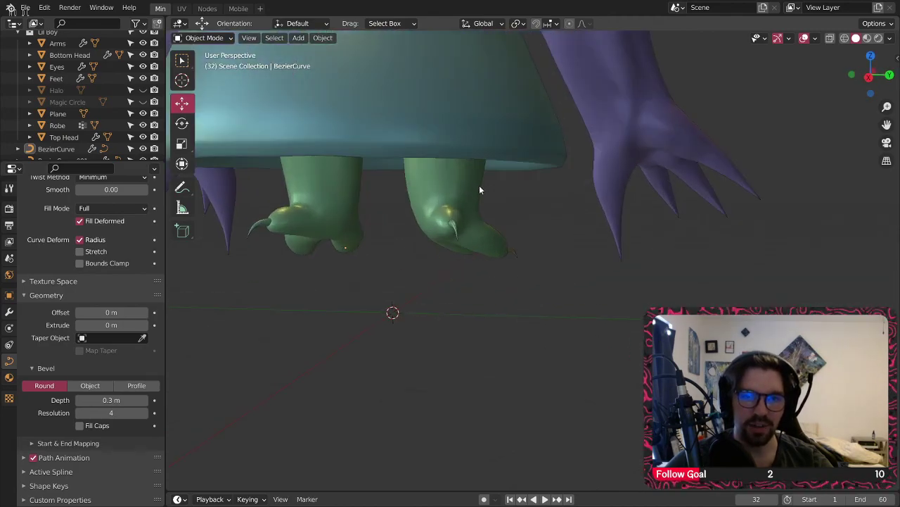
{"action": "middle_click_drag", "start_coordinate": [456, 210], "coordinate": [476, 201]}
{"action": "scroll", "coordinate": [489, 167], "scroll_direction": "up", "scroll_amount": 4}
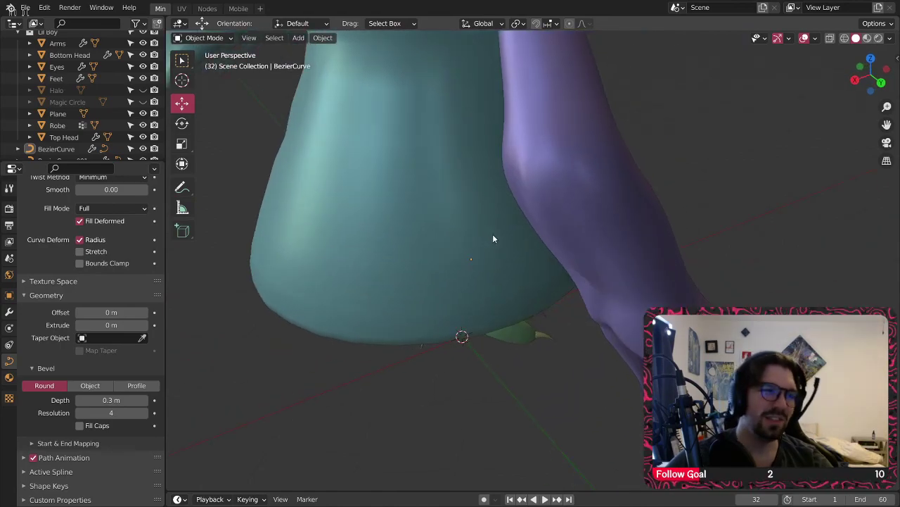
{"action": "middle_click_drag", "start_coordinate": [516, 234], "coordinate": [516, 96]}
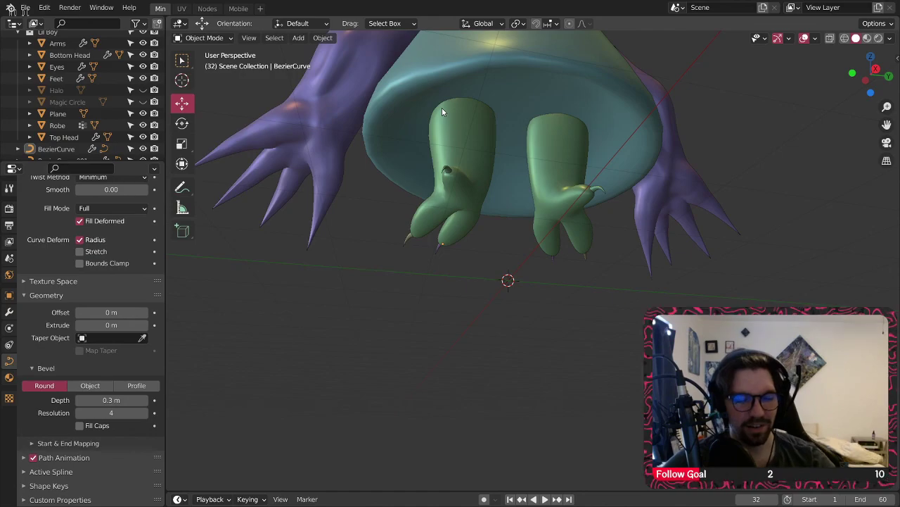
{"action": "middle_click_drag", "start_coordinate": [484, 148], "coordinate": [737, 191]}
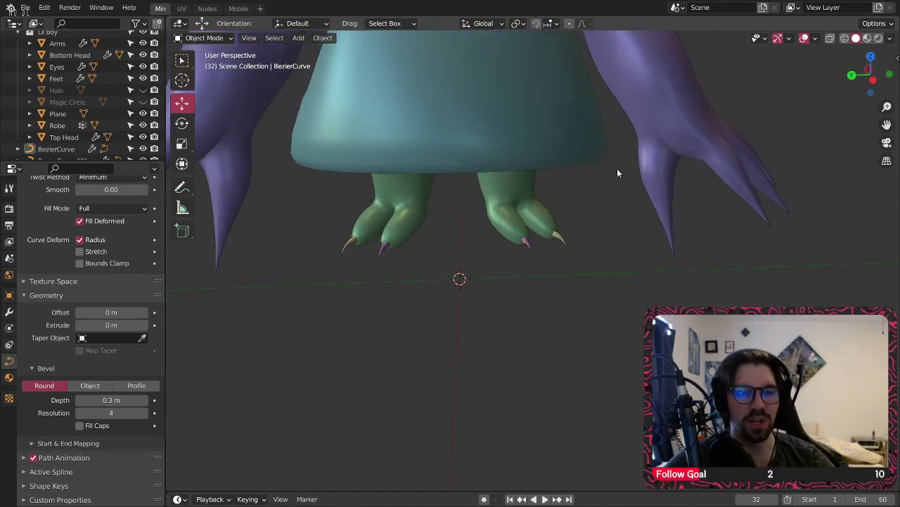
{"action": "middle_click_drag", "start_coordinate": [649, 174], "coordinate": [541, 215]}
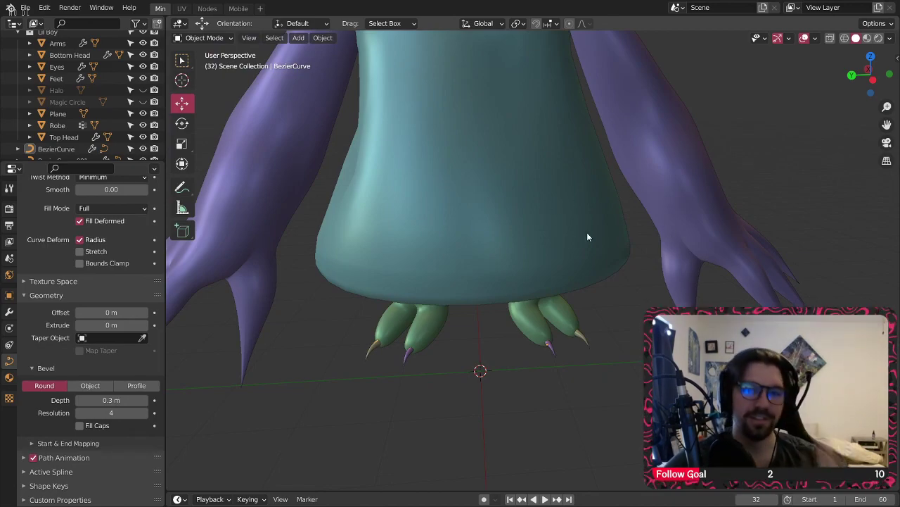
{"action": "scroll", "coordinate": [532, 212], "scroll_direction": "down", "scroll_amount": 3}
{"action": "middle_click_drag", "start_coordinate": [528, 211], "coordinate": [479, 219]}
{"action": "key", "text": "ctrl+s"}
- Check the full figure's proportions near and far, and save Lil Guy.blend
{"action": "scroll", "coordinate": [521, 204], "scroll_direction": "down", "scroll_amount": 4}
{"action": "scroll", "coordinate": [446, 259], "scroll_direction": "up", "scroll_amount": 3}
{"action": "scroll", "coordinate": [523, 243], "scroll_direction": "down", "scroll_amount": 2}
{"action": "scroll", "coordinate": [441, 208], "scroll_direction": "up", "scroll_amount": 3}
{"action": "scroll", "coordinate": [471, 221], "scroll_direction": "up", "scroll_amount": 5}
{"action": "scroll", "coordinate": [447, 235], "scroll_direction": "down", "scroll_amount": 6}
{"action": "scroll", "coordinate": [440, 247], "scroll_direction": "up", "scroll_amount": 5}
{"action": "scroll", "coordinate": [480, 209], "scroll_direction": "down", "scroll_amount": 3}
{"action": "middle_click_drag", "start_coordinate": [451, 335], "coordinate": [474, 252]}
{"action": "key", "text": "ctrl+s"}
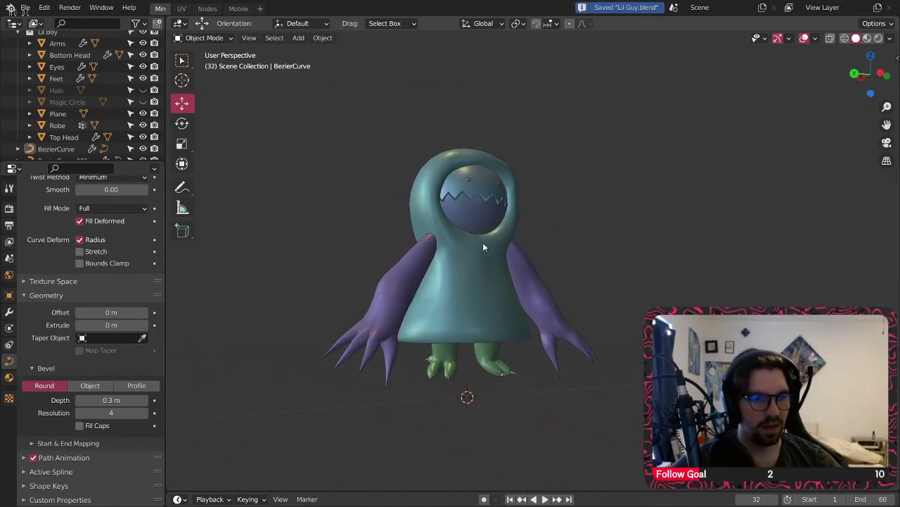
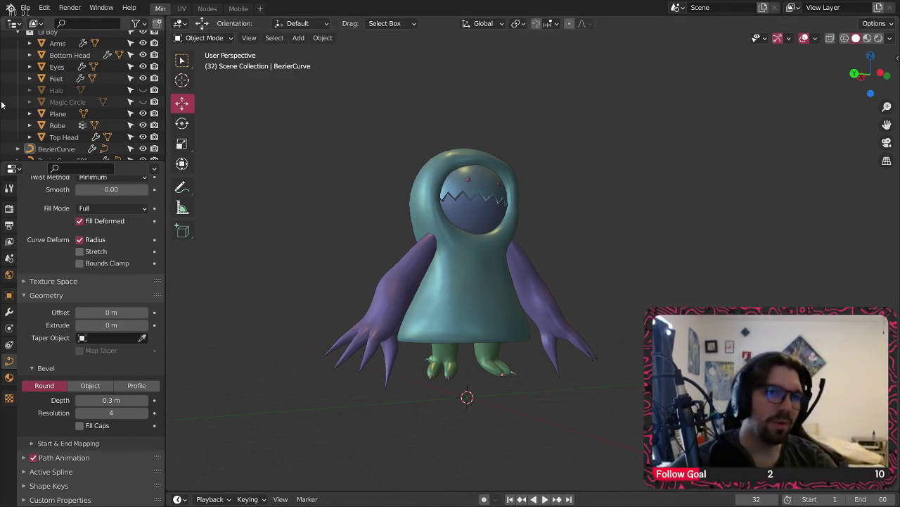
- Look over the scene's object list and the character's front, keeping Lil Guy.blend saved
{"action": "scroll", "coordinate": [95, 97], "scroll_direction": "up", "scroll_amount": 2}
{"action": "key", "text": "ctrl+s"}
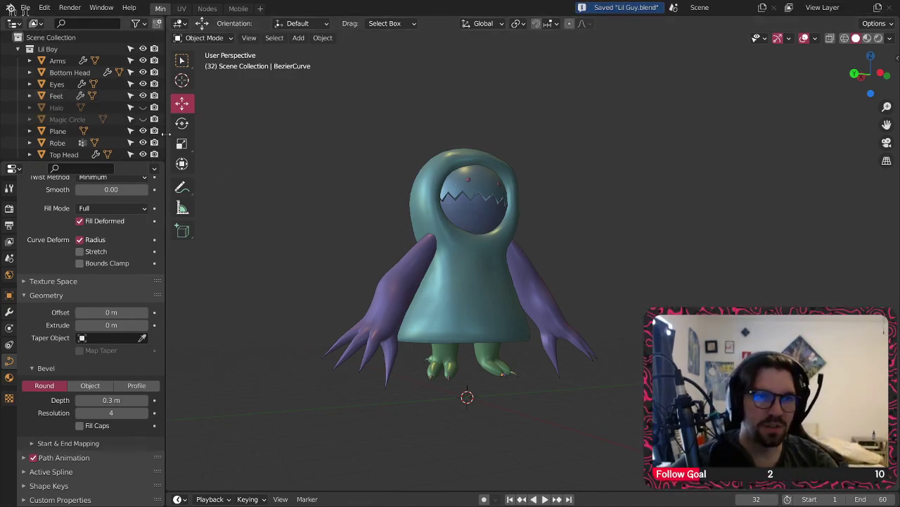
{"action": "scroll", "coordinate": [68, 128], "scroll_direction": "down", "scroll_amount": 3}
{"action": "middle_click_drag", "start_coordinate": [460, 120], "coordinate": [405, 181]}
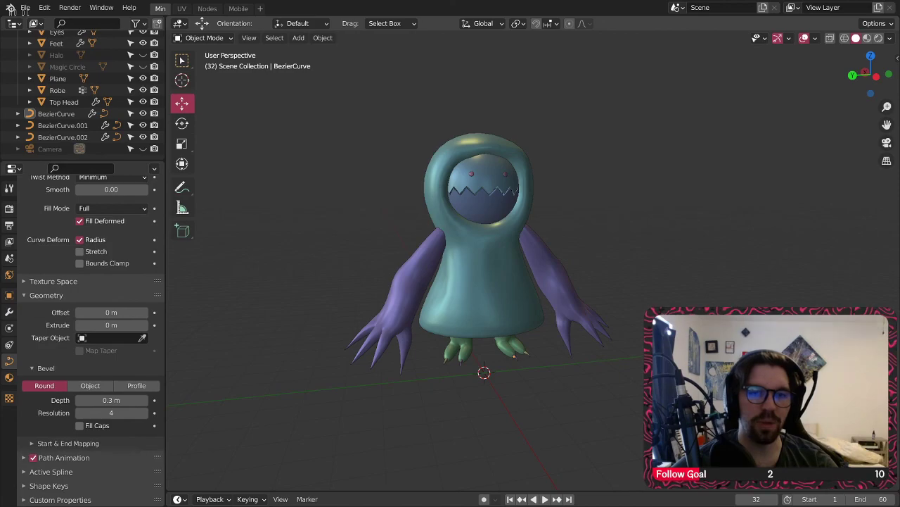
{"action": "key", "text": "ctrl+s"}
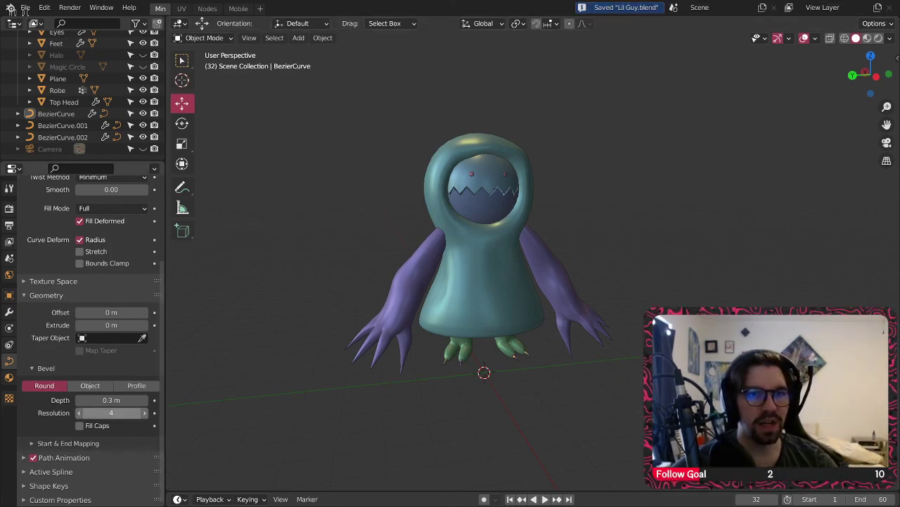
- Open Cursed Guy.blend in place of the current file and save it
{"action": "left_click_drag", "start_coordinate": [0, 412], "coordinate": [698, 146]}
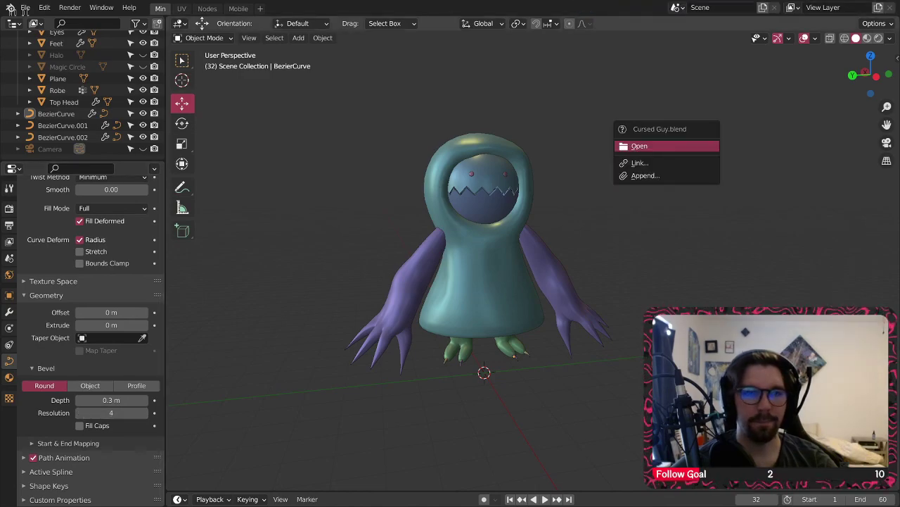
{"action": "left_click", "coordinate": [698, 146]}
{"action": "middle_click_drag", "start_coordinate": [461, 159], "coordinate": [273, 294]}
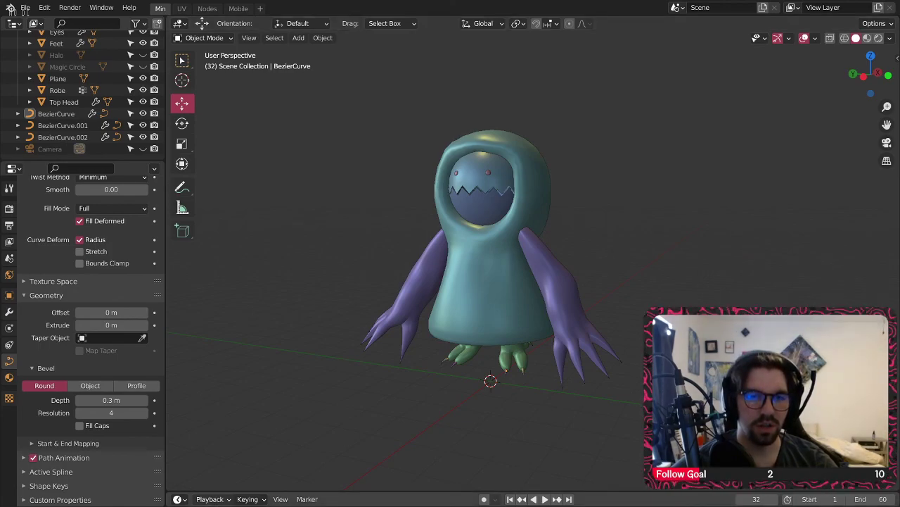
{"action": "key", "text": "ctrl+s"}
- Delete the robe, the feet and the rear-toe claw curve from the Cursed Guy scene
{"action": "middle_click_drag", "start_coordinate": [338, 195], "coordinate": [333, 238]}
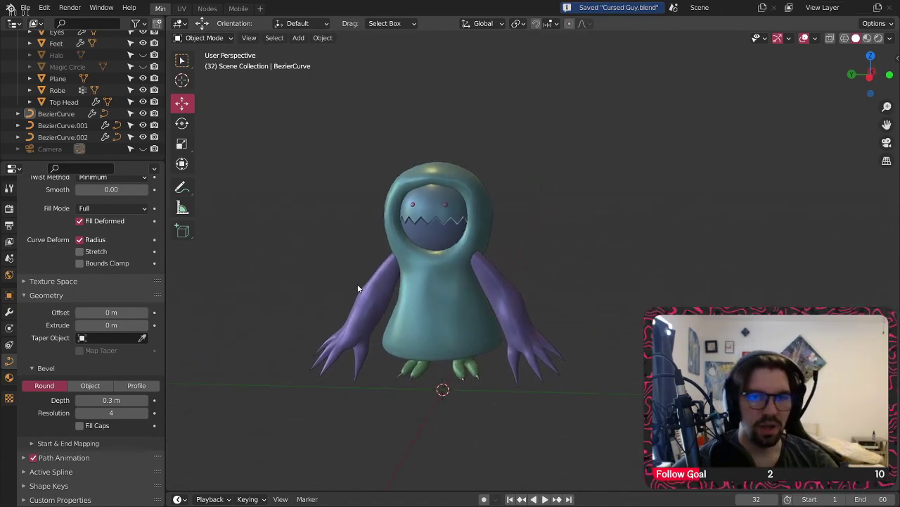
{"action": "left_click", "coordinate": [429, 272]}
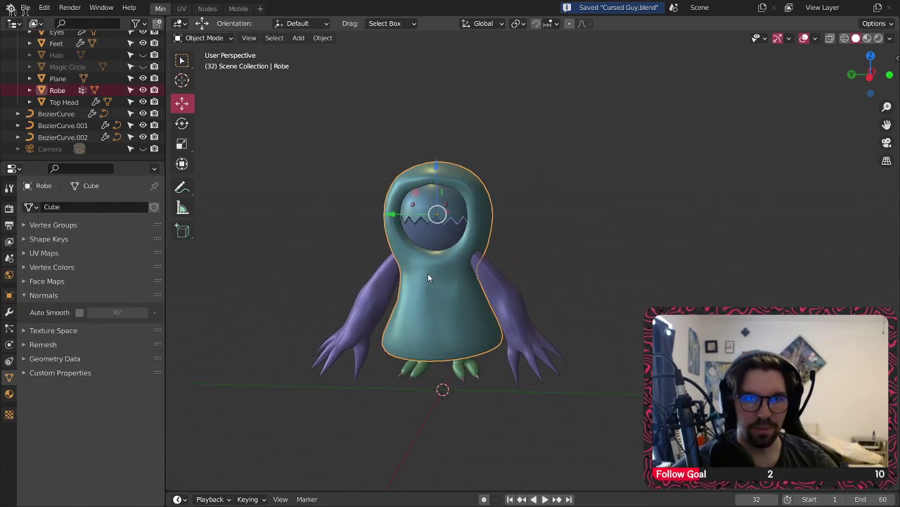
{"action": "key", "text": "Delete"}
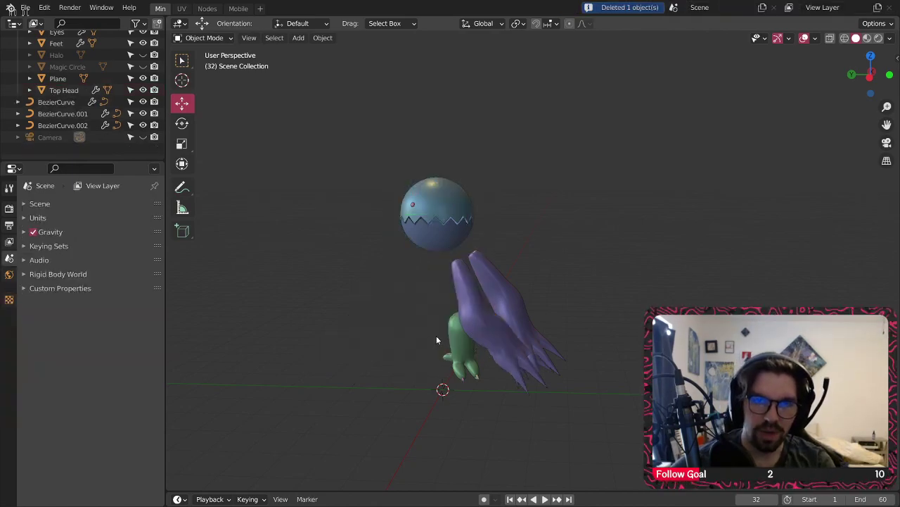
{"action": "left_click", "coordinate": [453, 341]}
{"action": "key", "text": "Delete"}
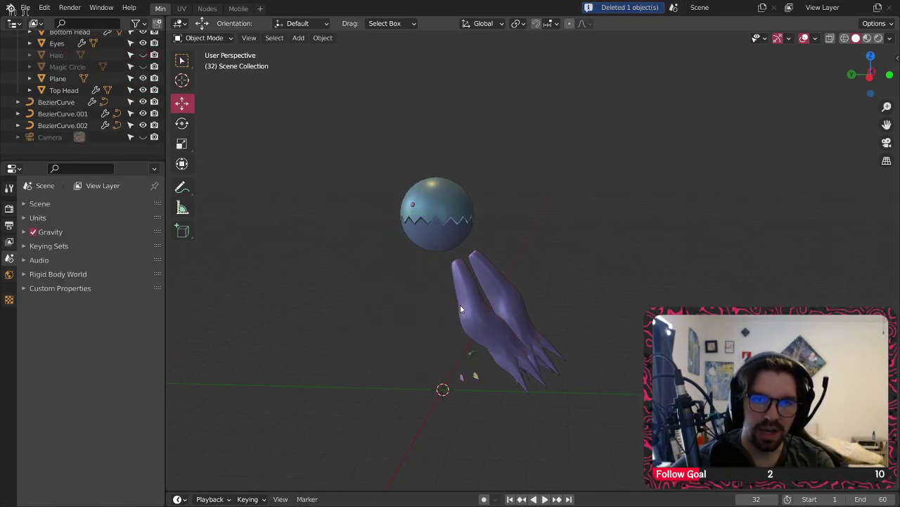
{"action": "scroll", "coordinate": [472, 360], "scroll_direction": "up", "scroll_amount": 6}
{"action": "left_click", "coordinate": [470, 343]}
{"action": "key", "text": "Delete"}
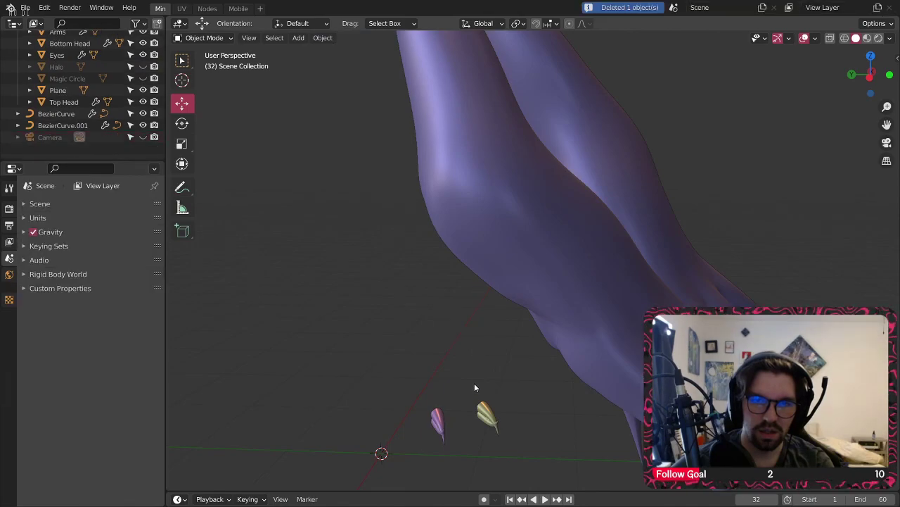
- Delete the two remaining claw curves, BezierCurve and BezierCurve.001, floating near the ground
{"action": "left_click", "coordinate": [487, 419]}
{"action": "key", "text": "Delete"}
{"action": "left_click", "coordinate": [436, 420]}
{"action": "key", "text": "Delete"}
{"action": "scroll", "coordinate": [435, 275], "scroll_direction": "down", "scroll_amount": 5}
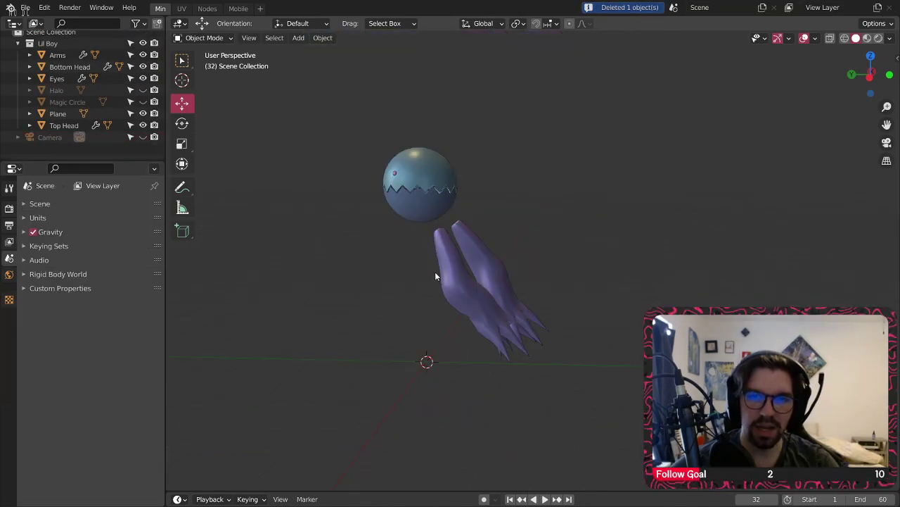
- Set Bottom Head as the mirror object in the arms' Mirror modifier
{"action": "scroll", "coordinate": [478, 239], "scroll_direction": "up", "scroll_amount": 3}
{"action": "left_click", "coordinate": [470, 285]}
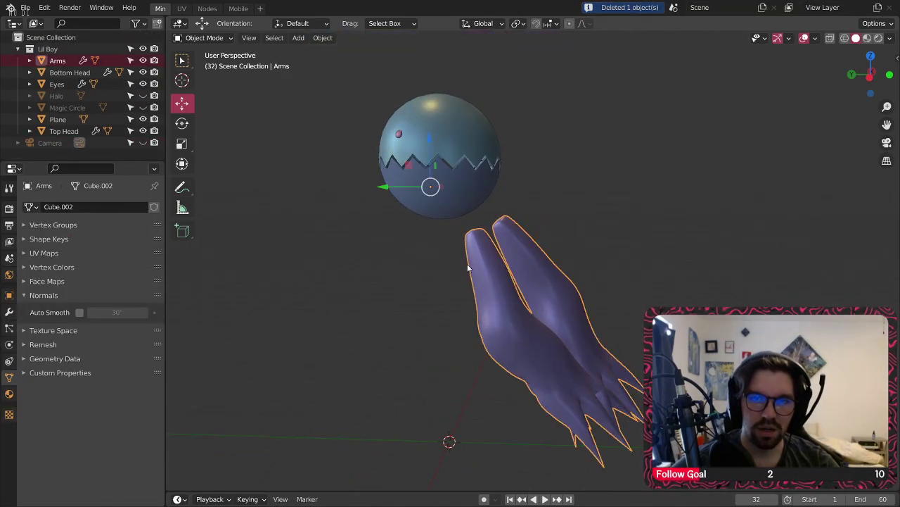
{"action": "left_click", "coordinate": [9, 311]}
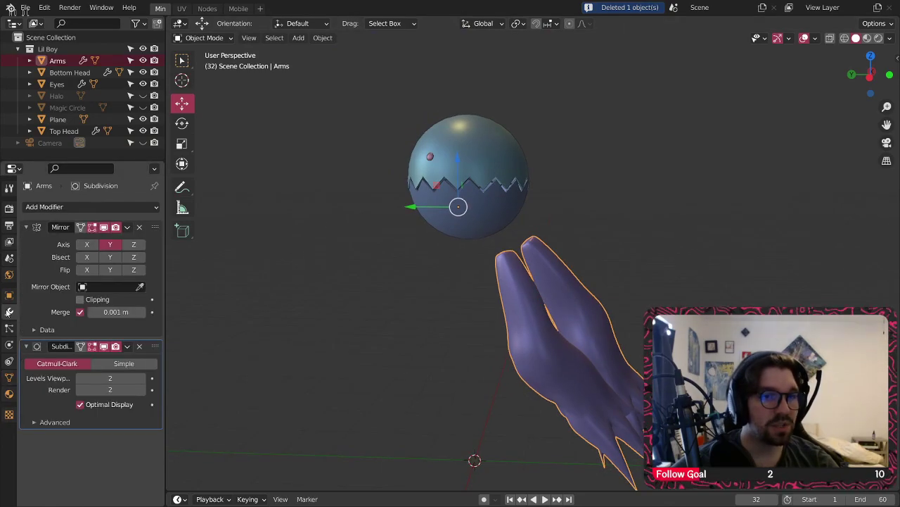
{"action": "left_click", "coordinate": [112, 286]}
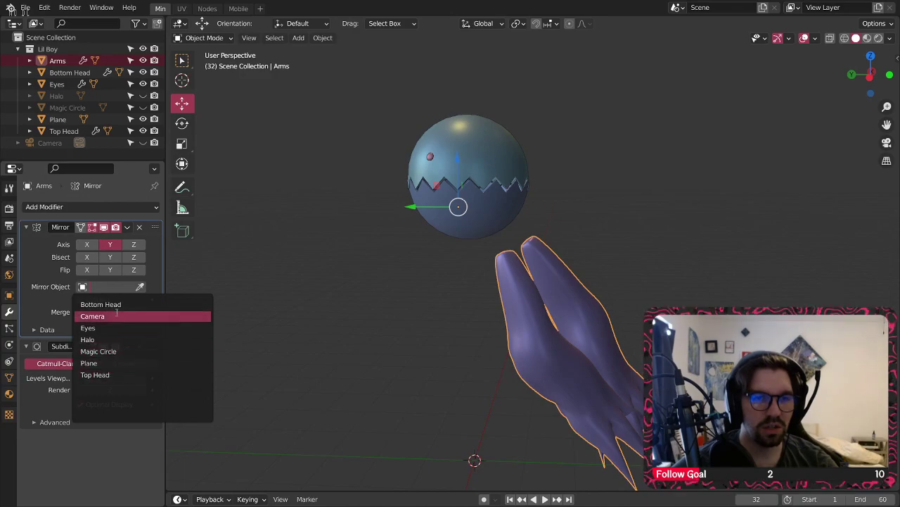
{"action": "left_click", "coordinate": [102, 304]}
- Set Bottom Head as the mirror object in the eyes' Mirror modifier and deselect the eyes
{"action": "left_click", "coordinate": [430, 157]}
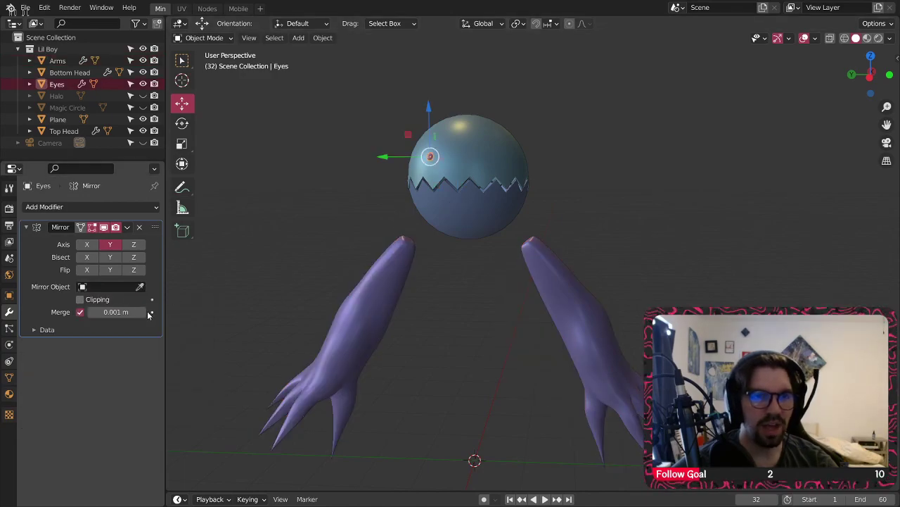
{"action": "left_click", "coordinate": [111, 288]}
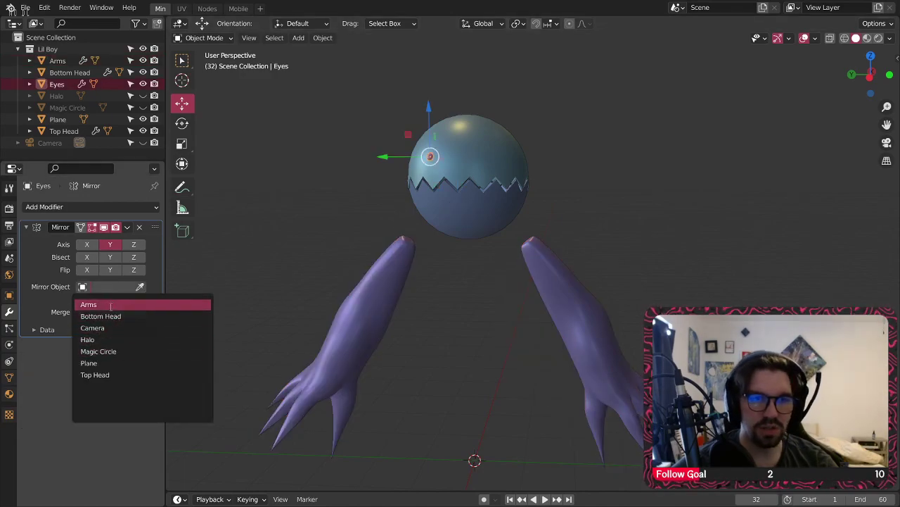
{"action": "left_click", "coordinate": [107, 318]}
{"action": "left_click", "coordinate": [367, 184]}
{"action": "middle_click_drag", "start_coordinate": [367, 184], "coordinate": [396, 159]}
{"action": "scroll", "coordinate": [396, 159], "scroll_direction": "down", "scroll_amount": 2}
- Preview the head and arms in rendered shading and examine the face and jagged mouth up close
{"action": "left_click", "coordinate": [879, 38]}
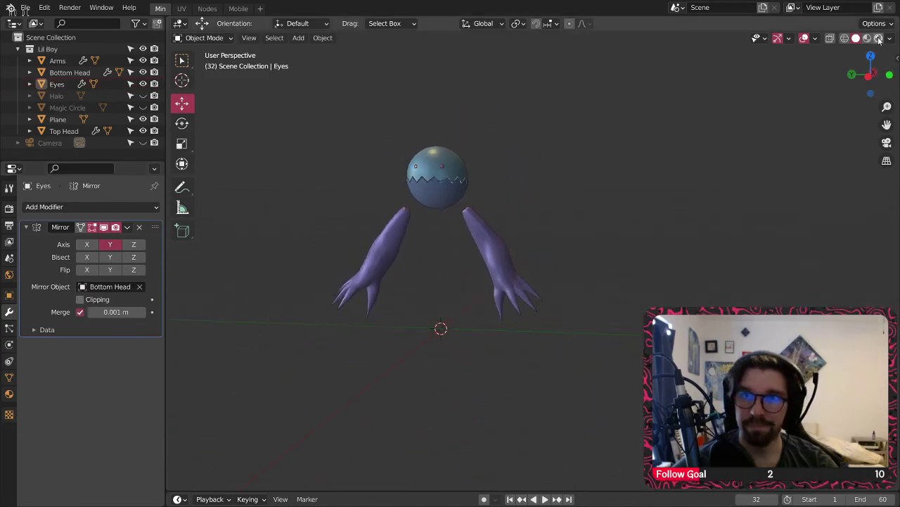
{"action": "scroll", "coordinate": [422, 180], "scroll_direction": "up", "scroll_amount": 3}
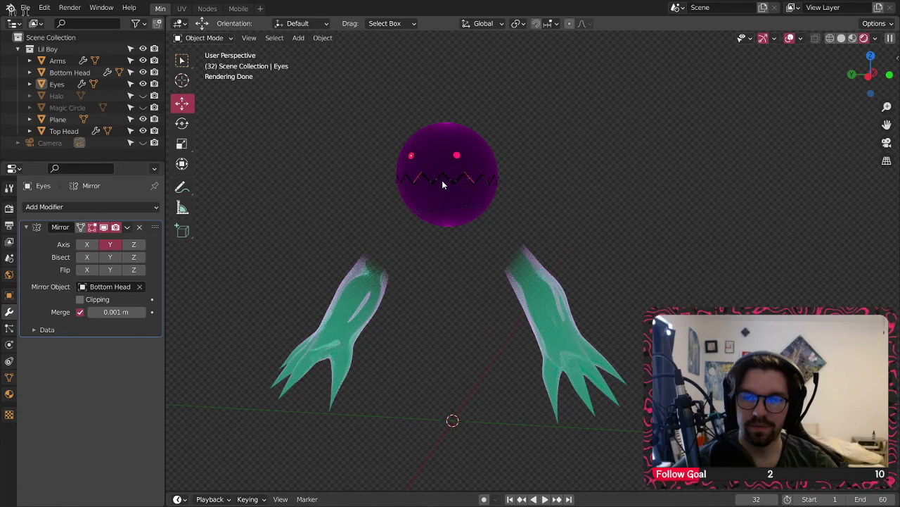
{"action": "scroll", "coordinate": [442, 154], "scroll_direction": "up", "scroll_amount": 4}
{"action": "middle_click_drag", "start_coordinate": [471, 212], "coordinate": [432, 174]}
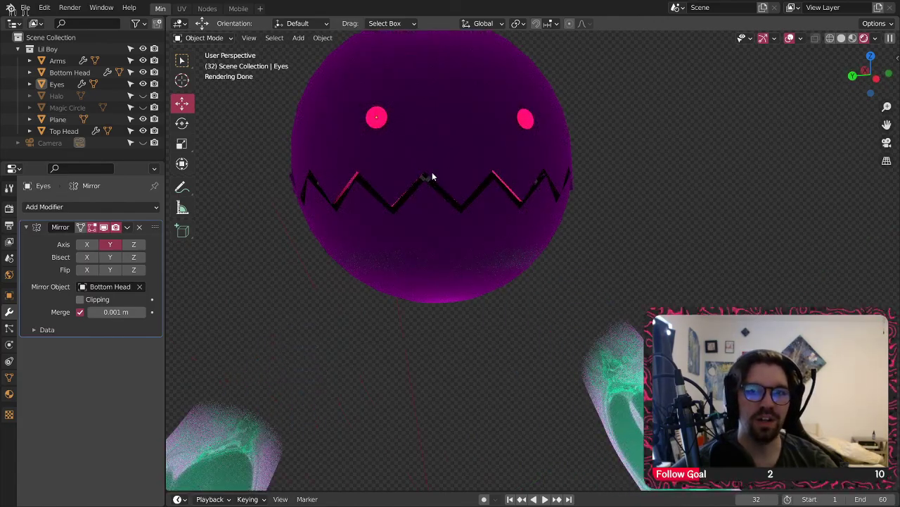
{"action": "scroll", "coordinate": [428, 176], "scroll_direction": "down", "scroll_amount": 4}
- Raise the arms about 1.02 m along the Z axis
{"action": "left_click", "coordinate": [307, 353]}
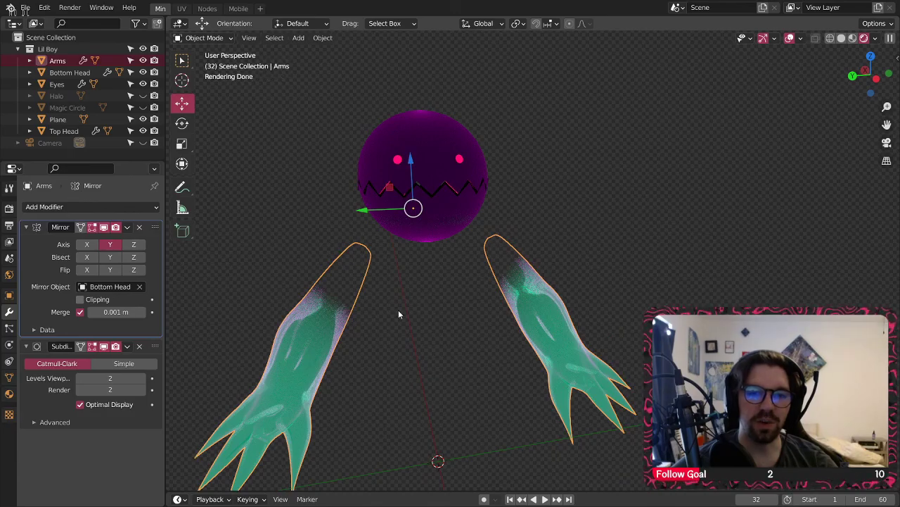
{"action": "key", "text": "g"}
{"action": "key", "text": "z"}
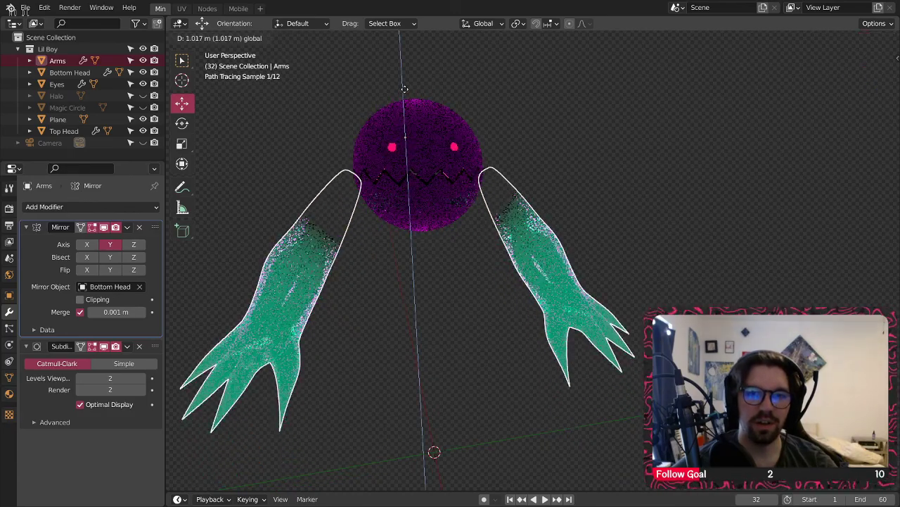
{"action": "left_click", "coordinate": [404, 89]}
- Reposition the arms along the Y axis so their upper ends sit just outside both sides of the head
{"action": "key", "text": "g"}
{"action": "key", "text": "y"}
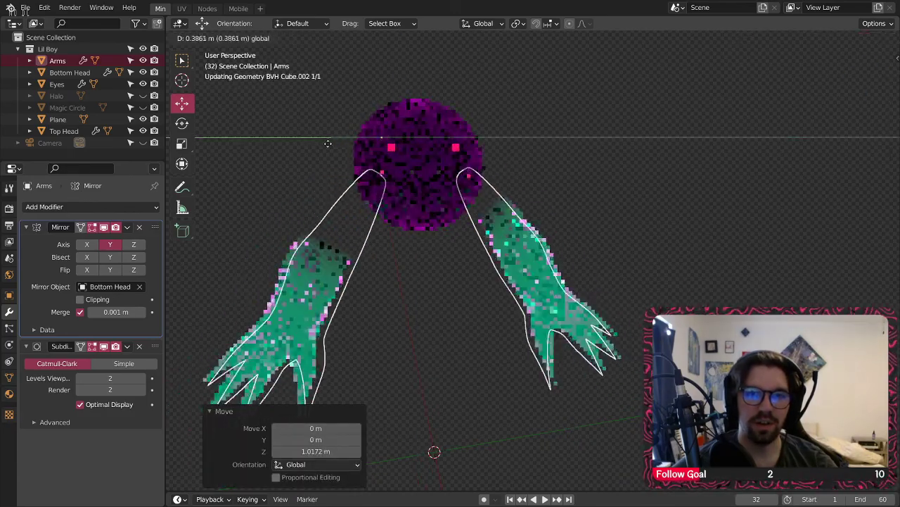
{"action": "left_click", "coordinate": [328, 143]}
{"action": "left_click", "coordinate": [507, 175]}
{"action": "middle_click_drag", "start_coordinate": [503, 223], "coordinate": [524, 215]}
{"action": "left_click", "coordinate": [516, 242]}
{"action": "left_click_drag", "start_coordinate": [345, 165], "coordinate": [380, 166]}
{"action": "left_click", "coordinate": [619, 149]}
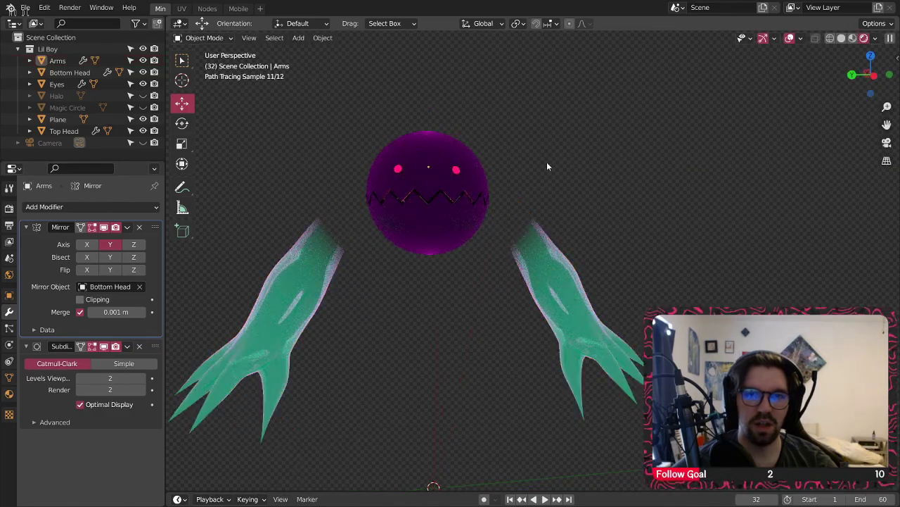
- Check the repositioned arms against the head in the rendered preview and return the viewport to solid shading
{"action": "scroll", "coordinate": [534, 195], "scroll_direction": "down", "scroll_amount": 2}
{"action": "scroll", "coordinate": [532, 200], "scroll_direction": "down", "scroll_amount": 2}
{"action": "middle_click_drag", "start_coordinate": [522, 199], "coordinate": [478, 200]}
{"action": "scroll", "coordinate": [479, 198], "scroll_direction": "up", "scroll_amount": 5}
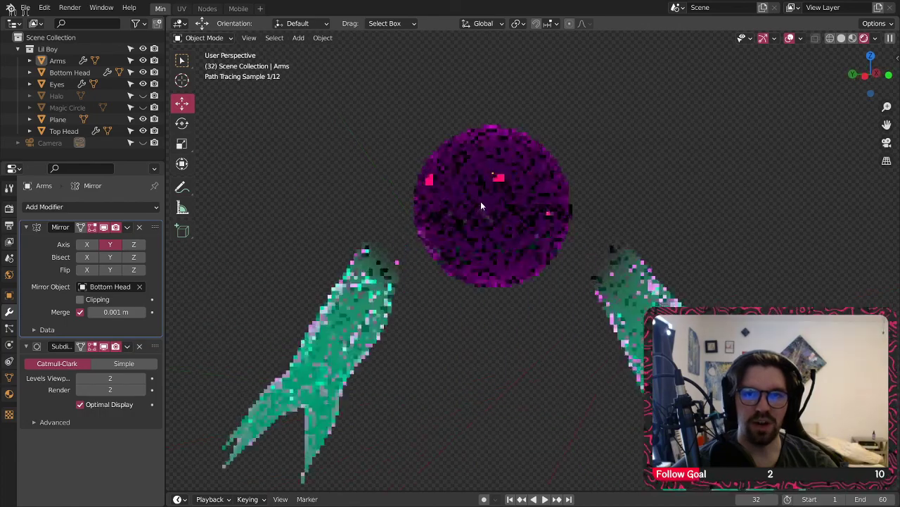
{"action": "left_click", "coordinate": [842, 38]}
{"action": "left_click", "coordinate": [589, 243]}
{"action": "left_click", "coordinate": [351, 191]}
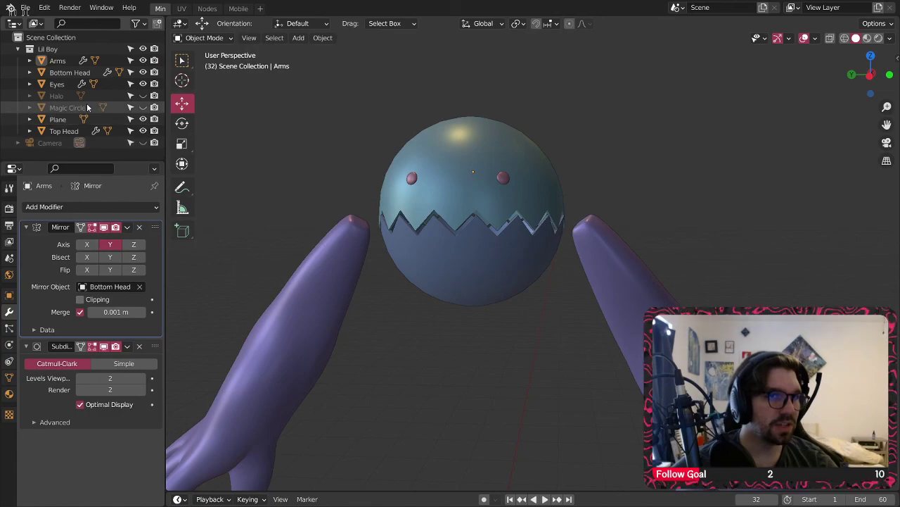
- Delete the Plane, Magic Circle and Halo objects from the Lil Boy collection and save Cursed Guy.blend
{"action": "left_click", "coordinate": [70, 119]}
{"action": "key", "text": "Delete"}
{"action": "left_click", "coordinate": [67, 107]}
{"action": "key", "text": "Delete"}
{"action": "left_click", "coordinate": [56, 96]}
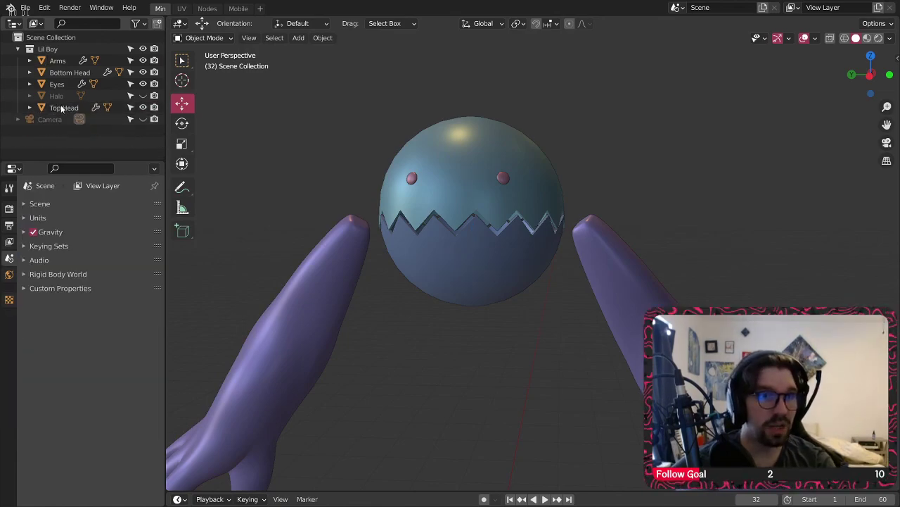
{"action": "key", "text": "Delete"}
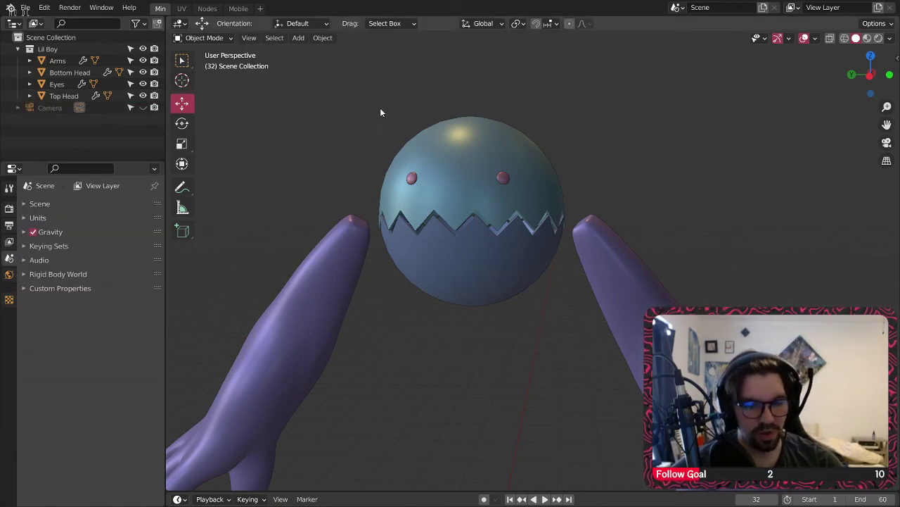
{"action": "key", "text": "ctrl+s"}
{"action": "scroll", "coordinate": [412, 164], "scroll_direction": "down", "scroll_amount": 5}
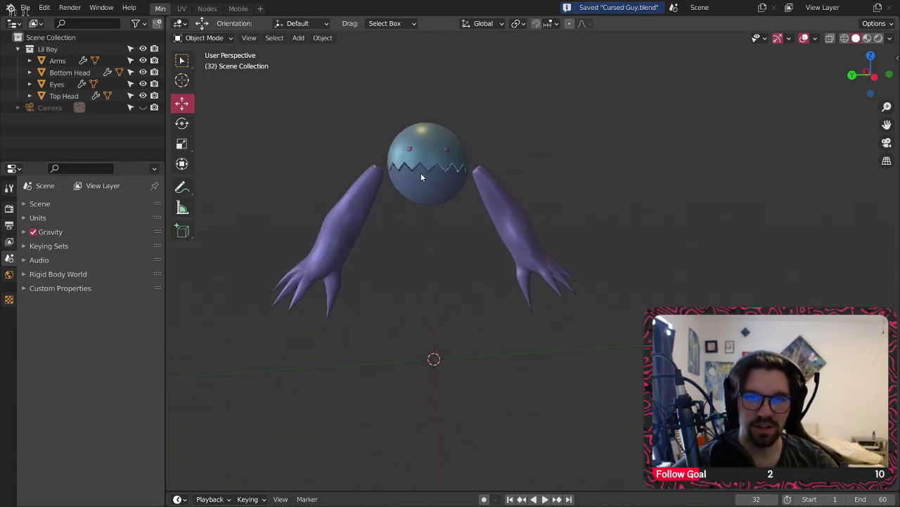